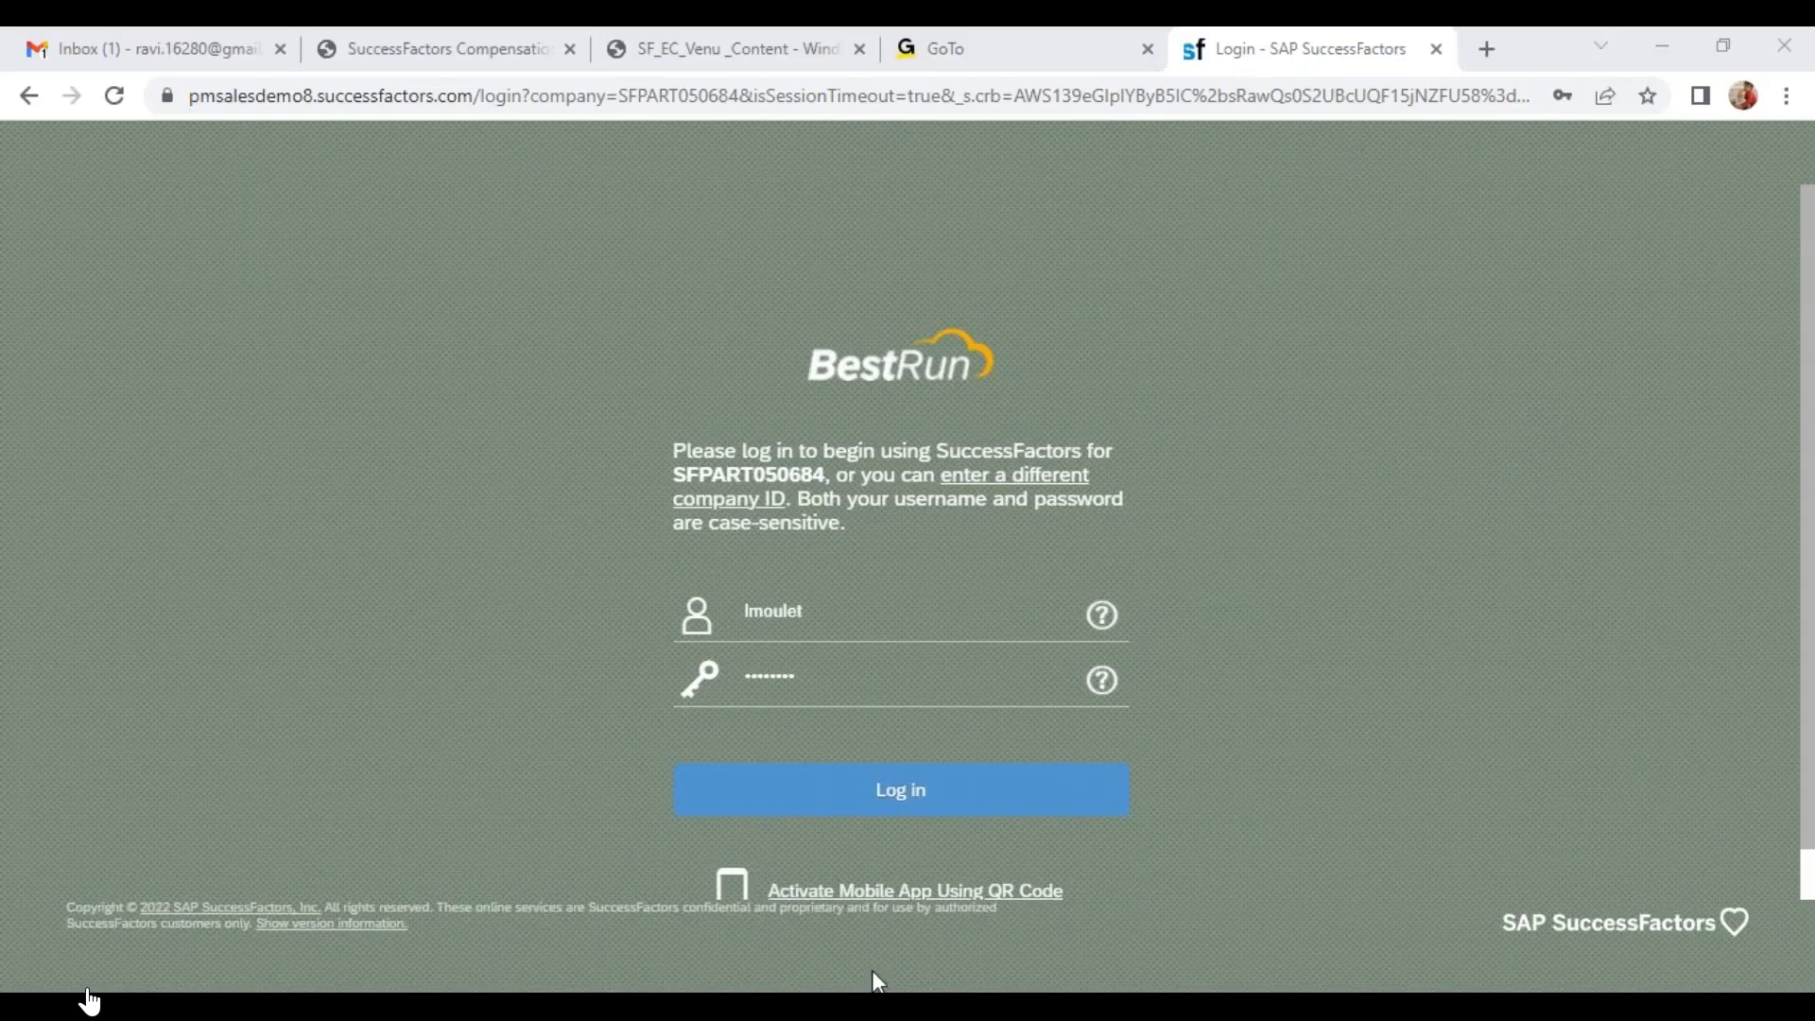
{"action": "mouse_move", "coordinate": [872, 974]}
{"action": "left_click", "coordinate": [1093, 846]}
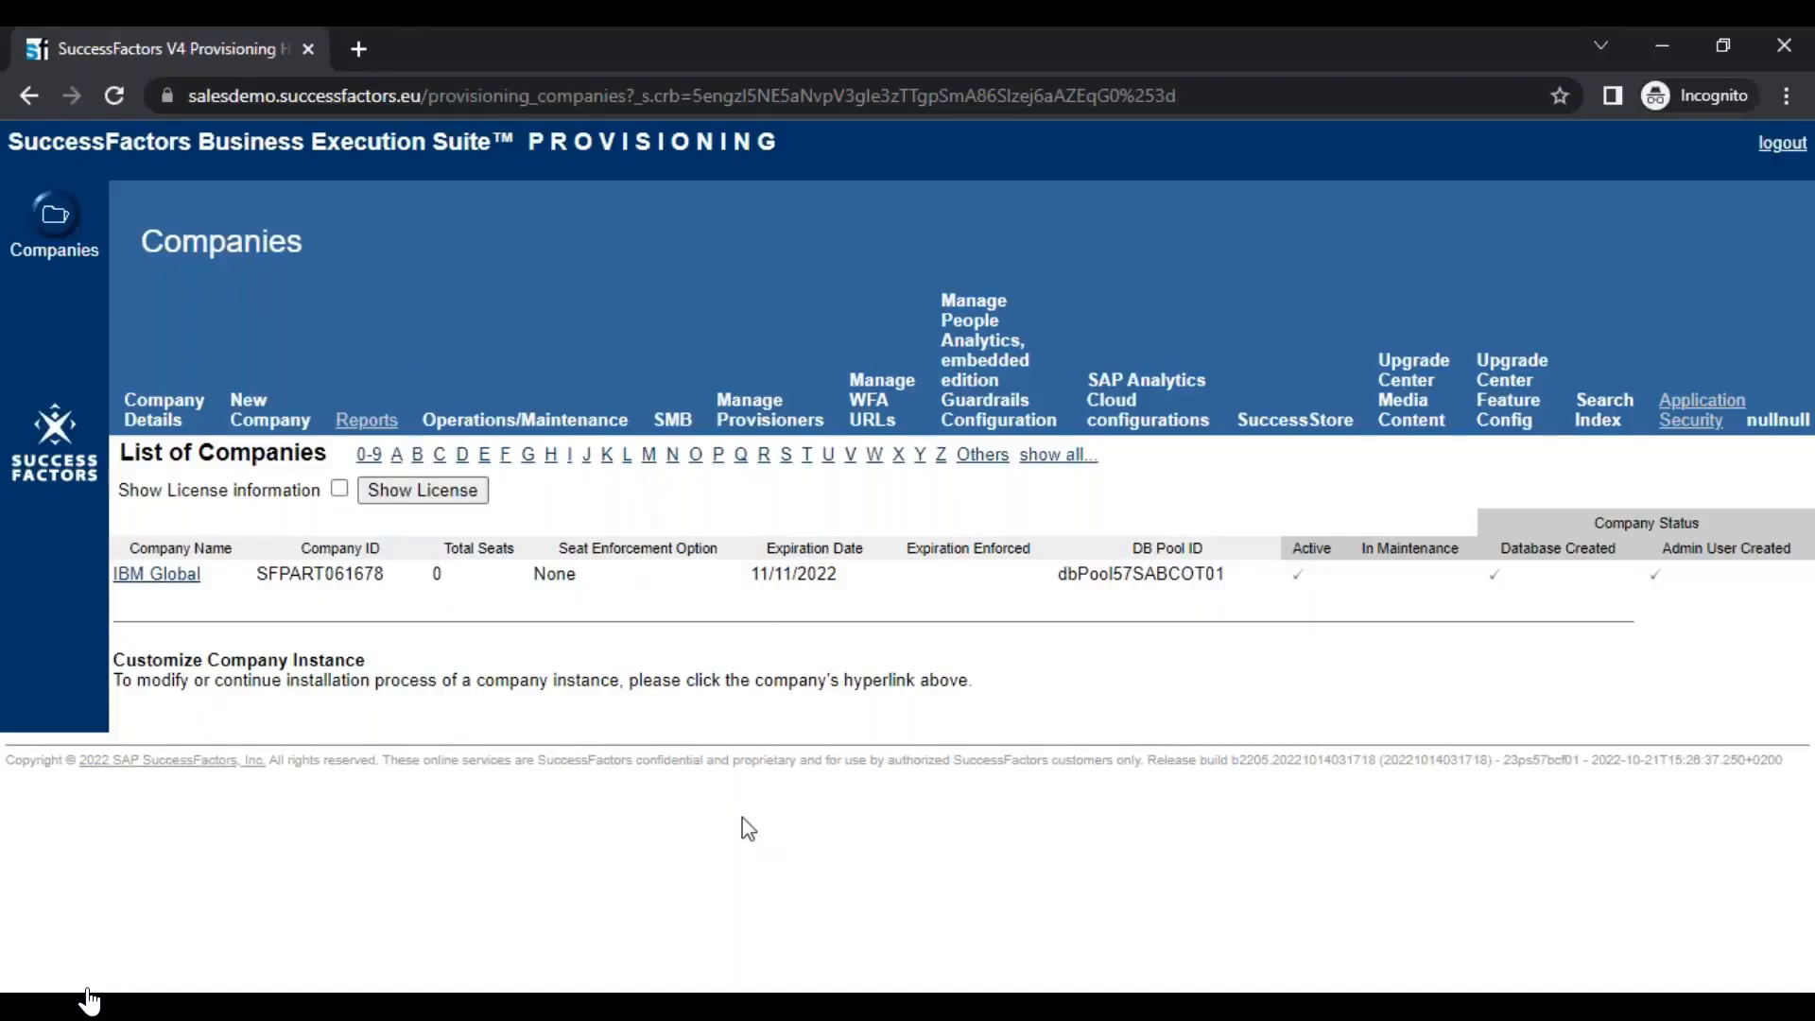
{"action": "mouse_move", "coordinate": [946, 1000]}
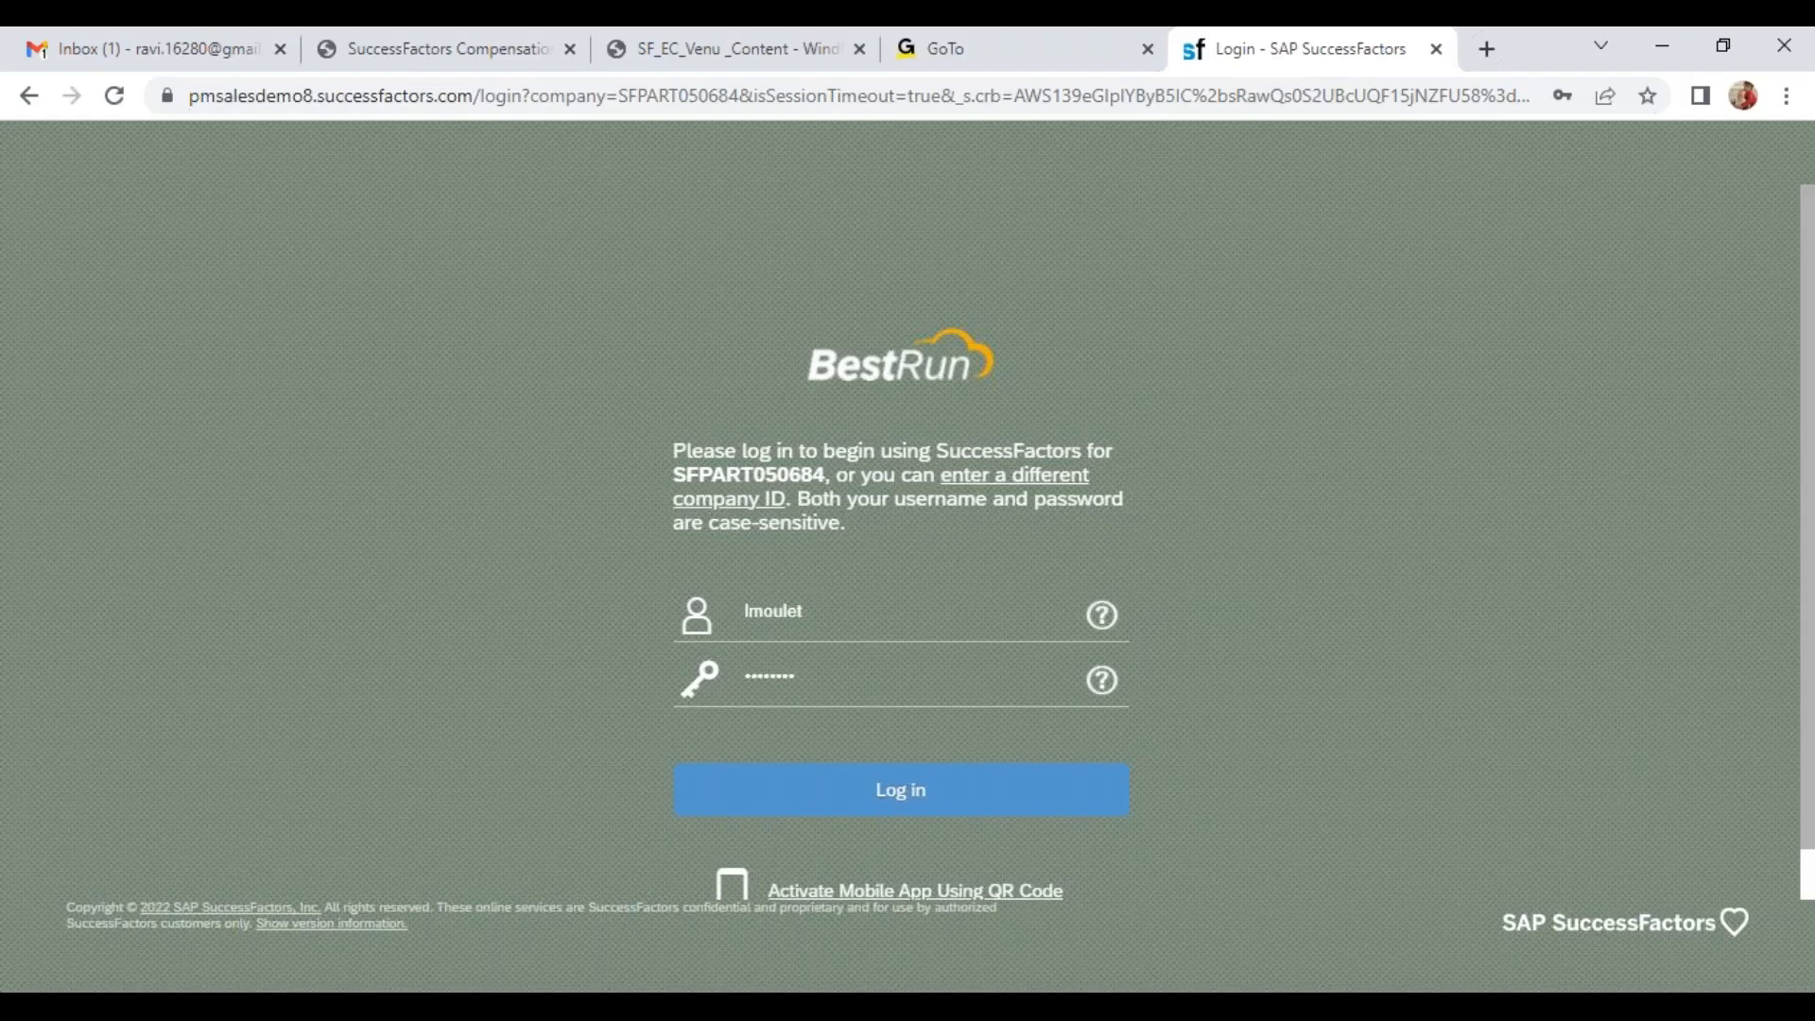
{"action": "left_click", "coordinate": [1287, 59]}
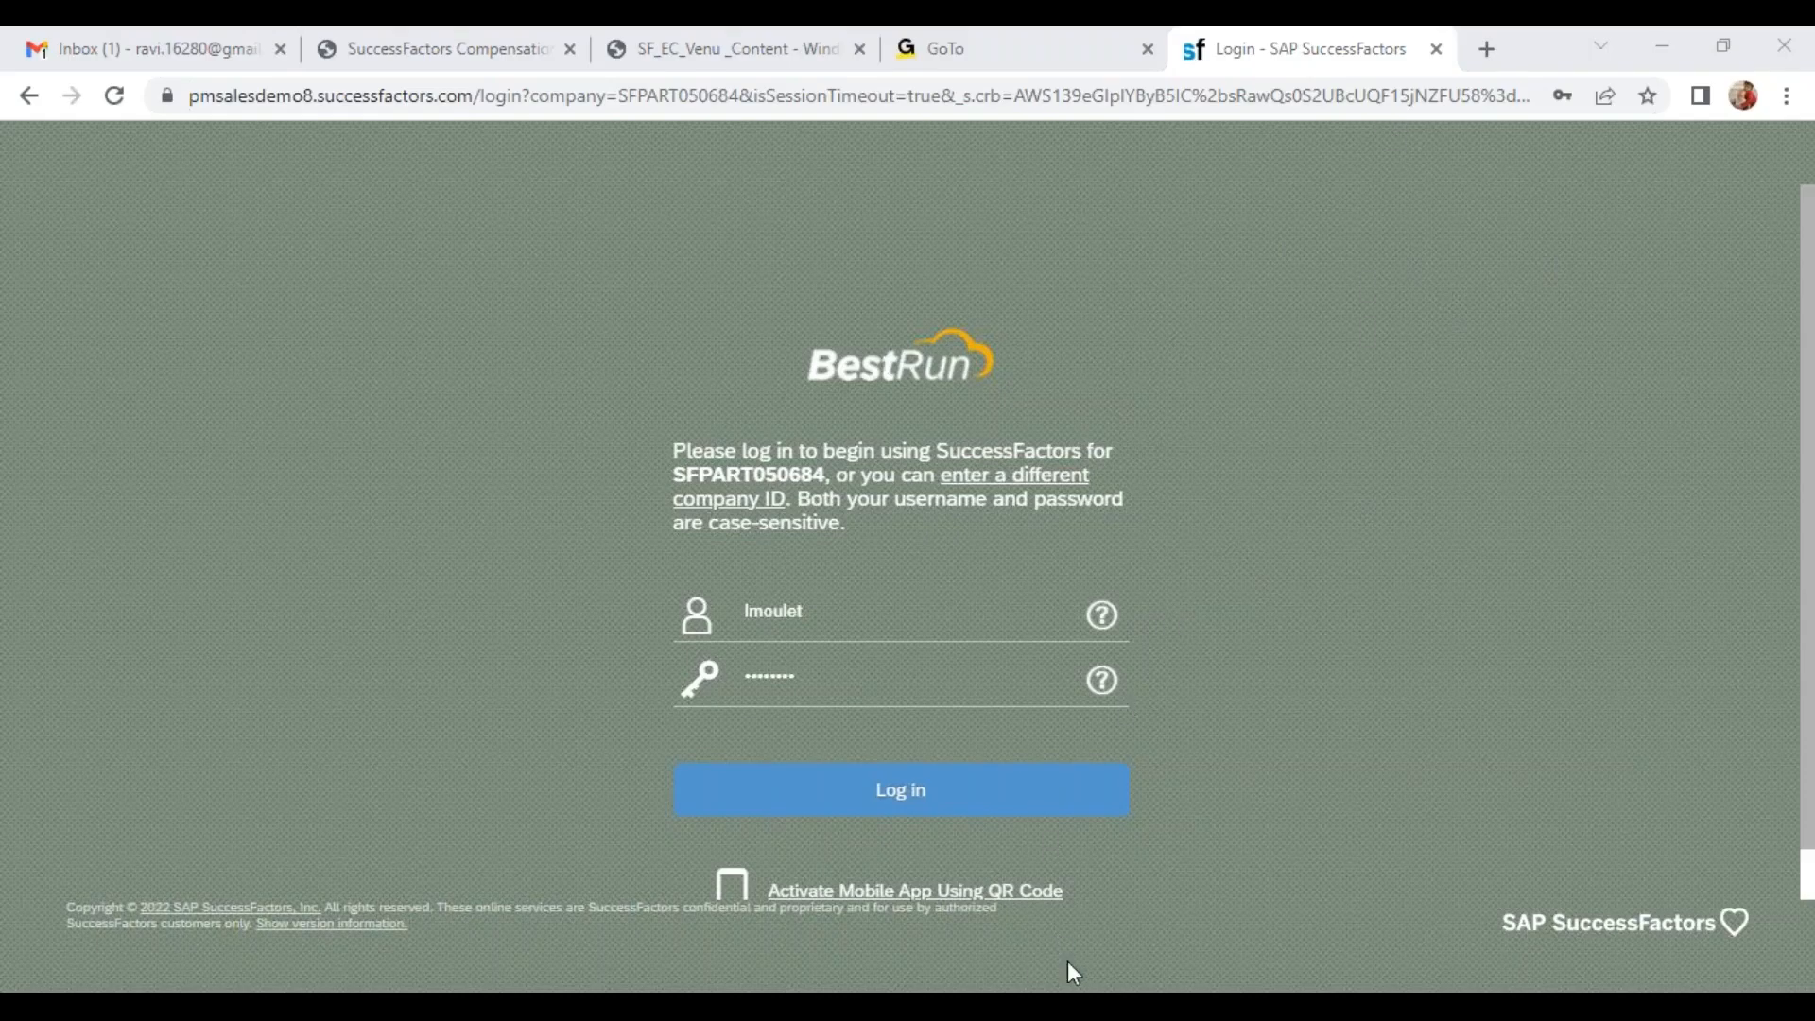
Switch to the Implementing Employee Central Core guide in Adobe Reader and review its Overview Employee Central and Configuring the System chapters
{"action": "left_click", "coordinate": [910, 988]}
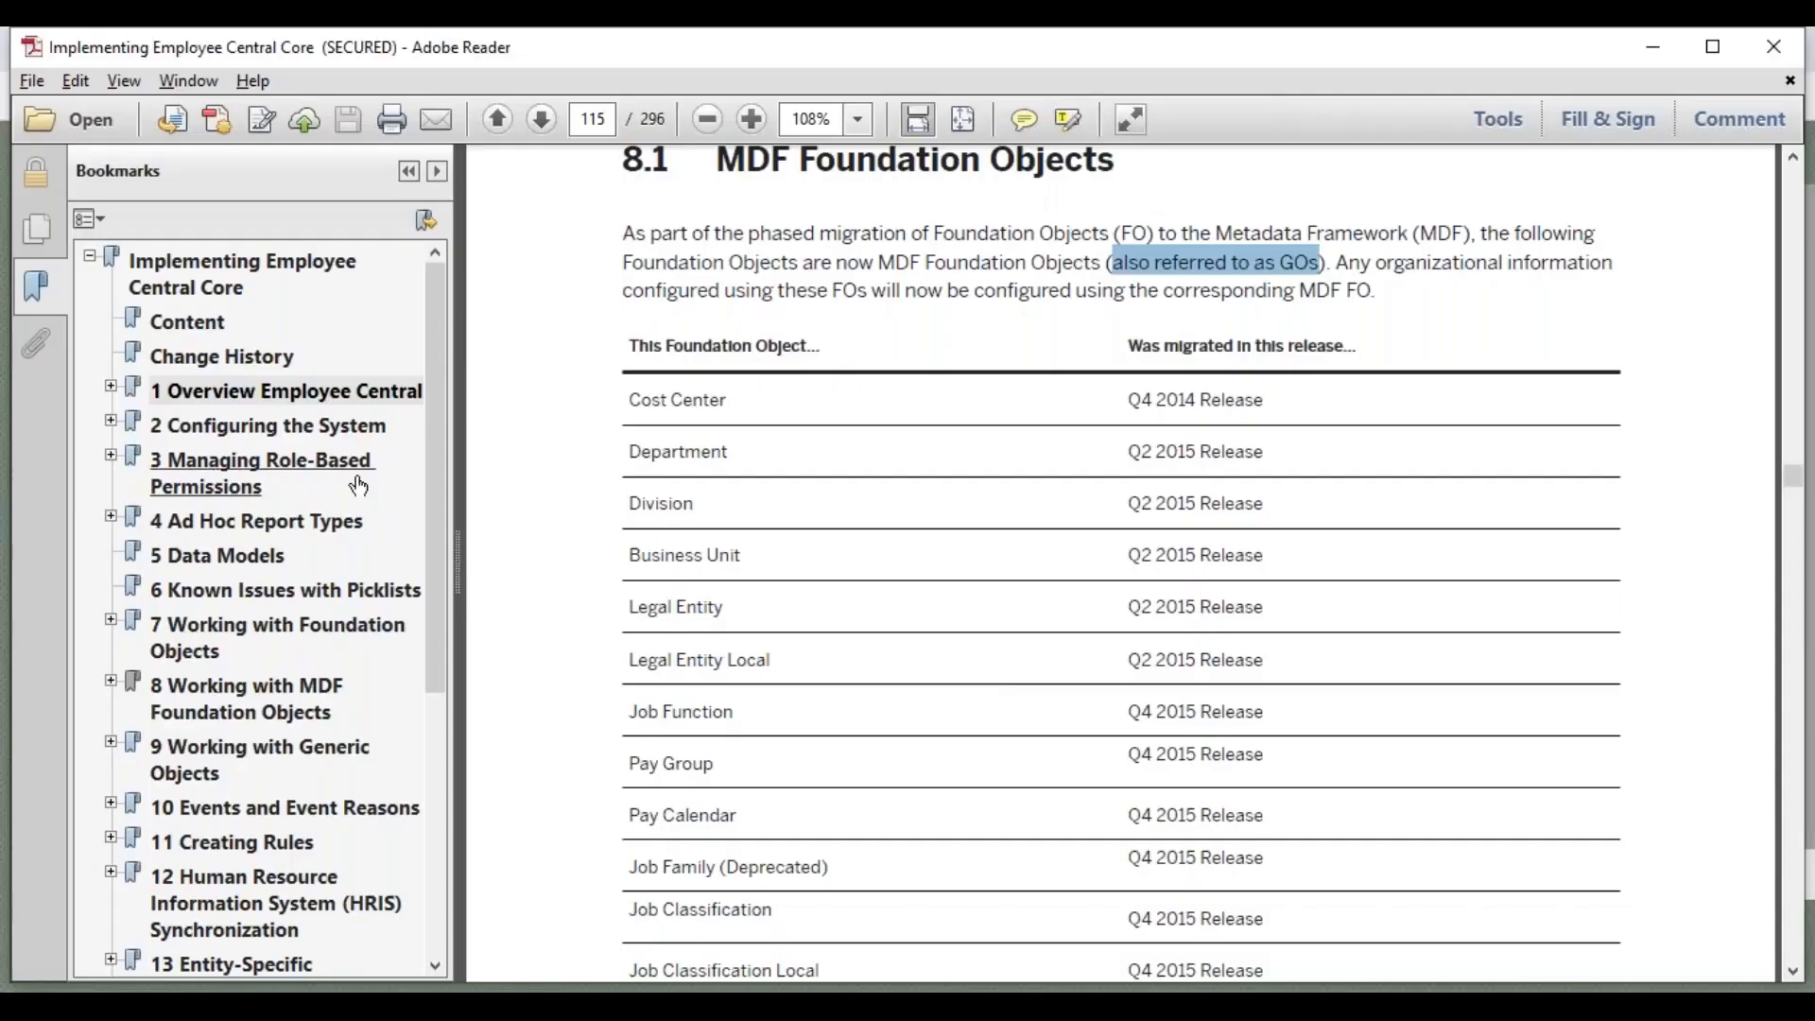
{"action": "left_click", "coordinate": [235, 392]}
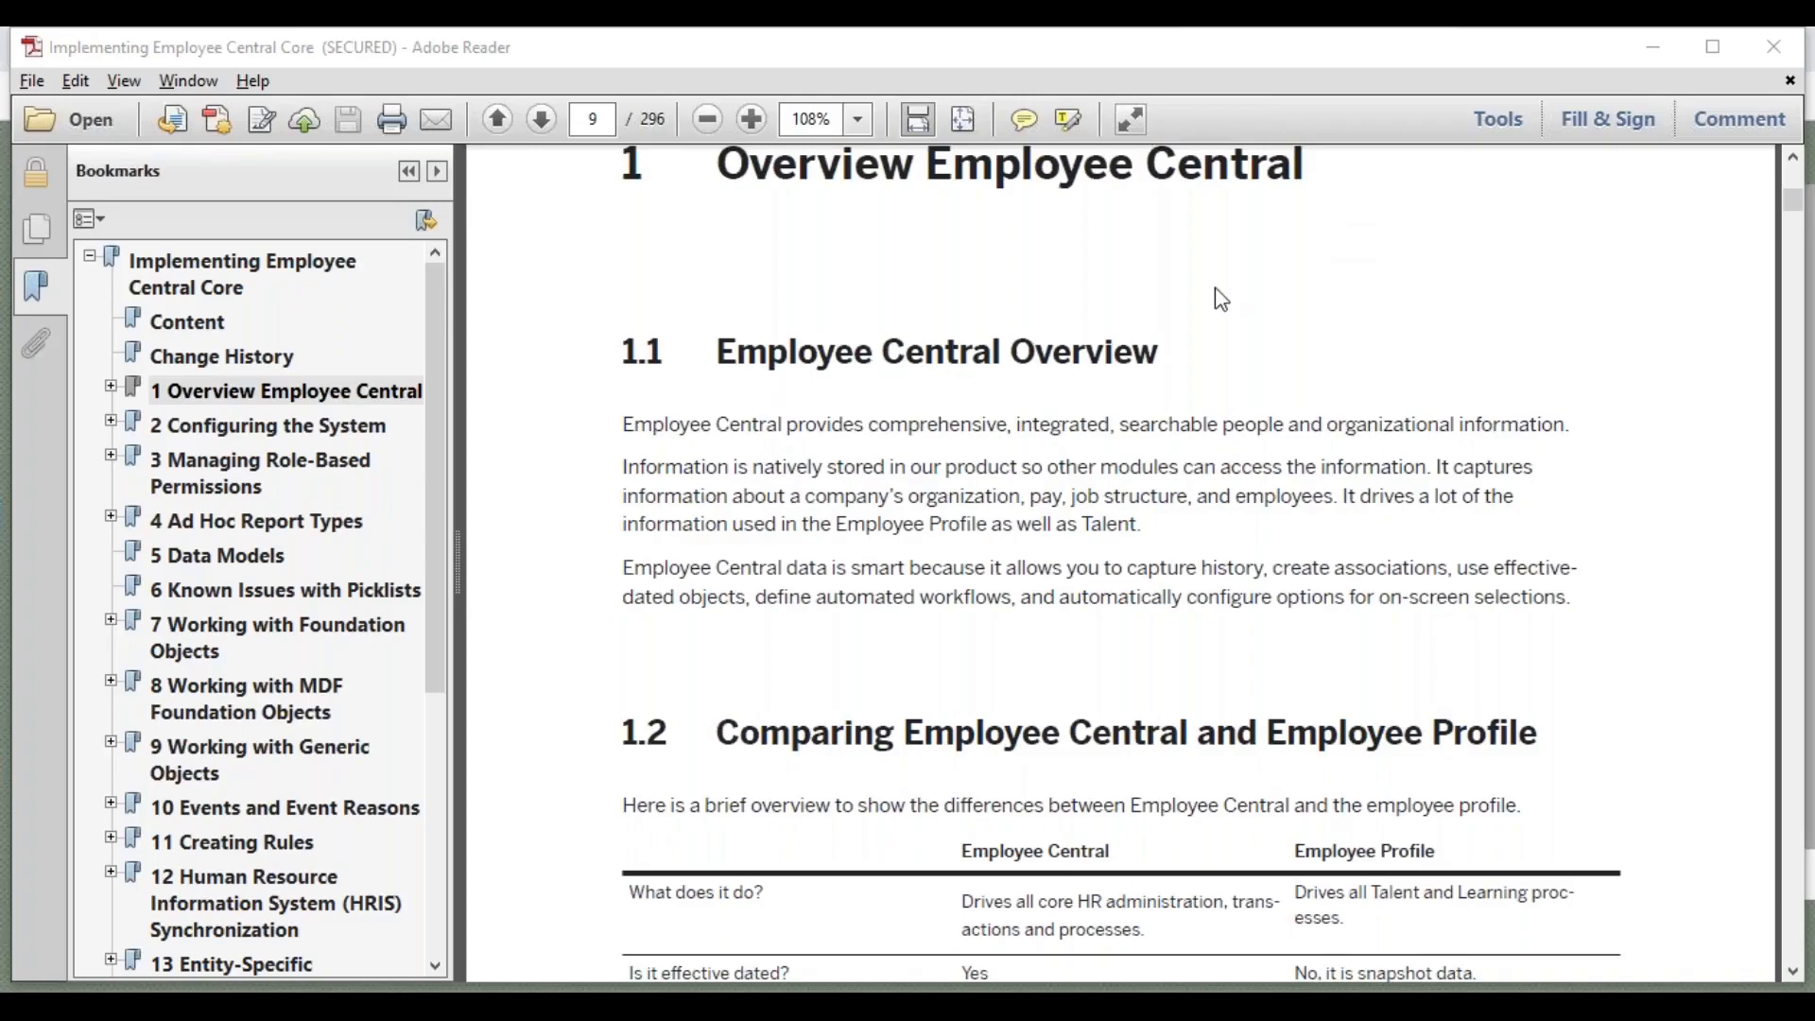
{"action": "left_click", "coordinate": [223, 426]}
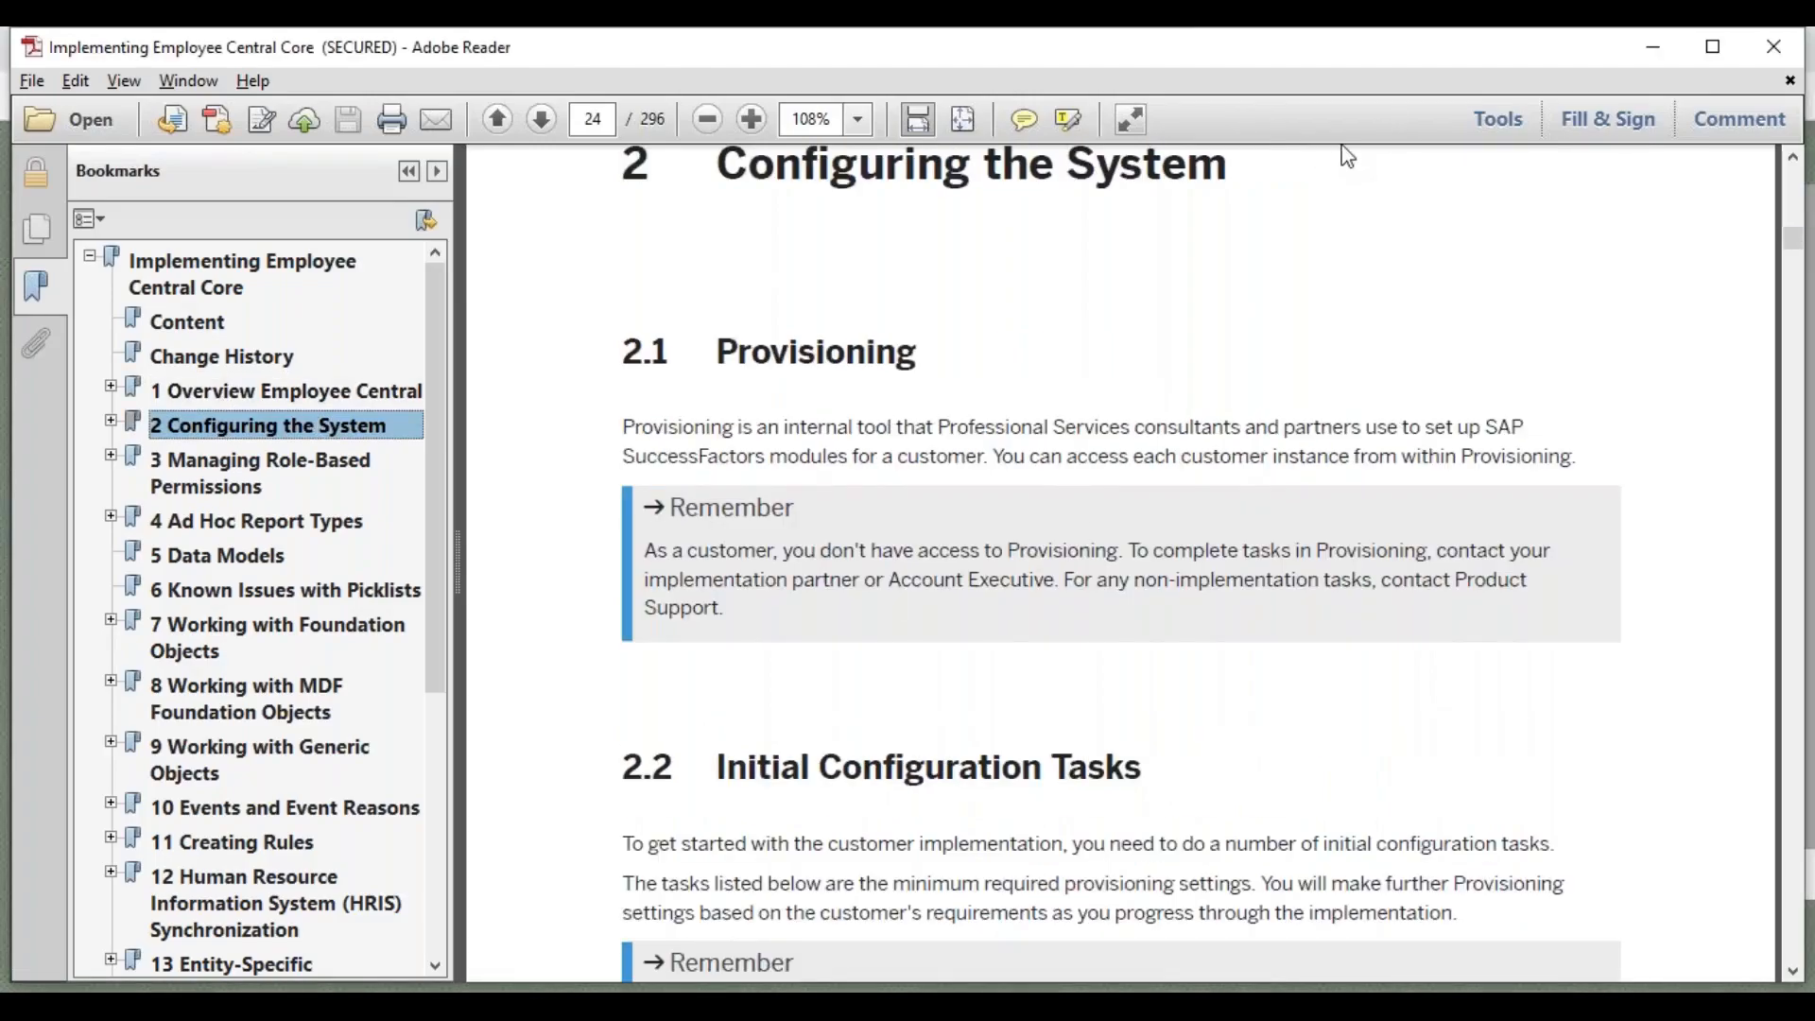
{"action": "scroll", "coordinate": [1794, 946], "scroll_direction": "down", "scroll_amount": 3}
{"action": "scroll", "coordinate": [1795, 945], "scroll_direction": "down", "scroll_amount": 7}
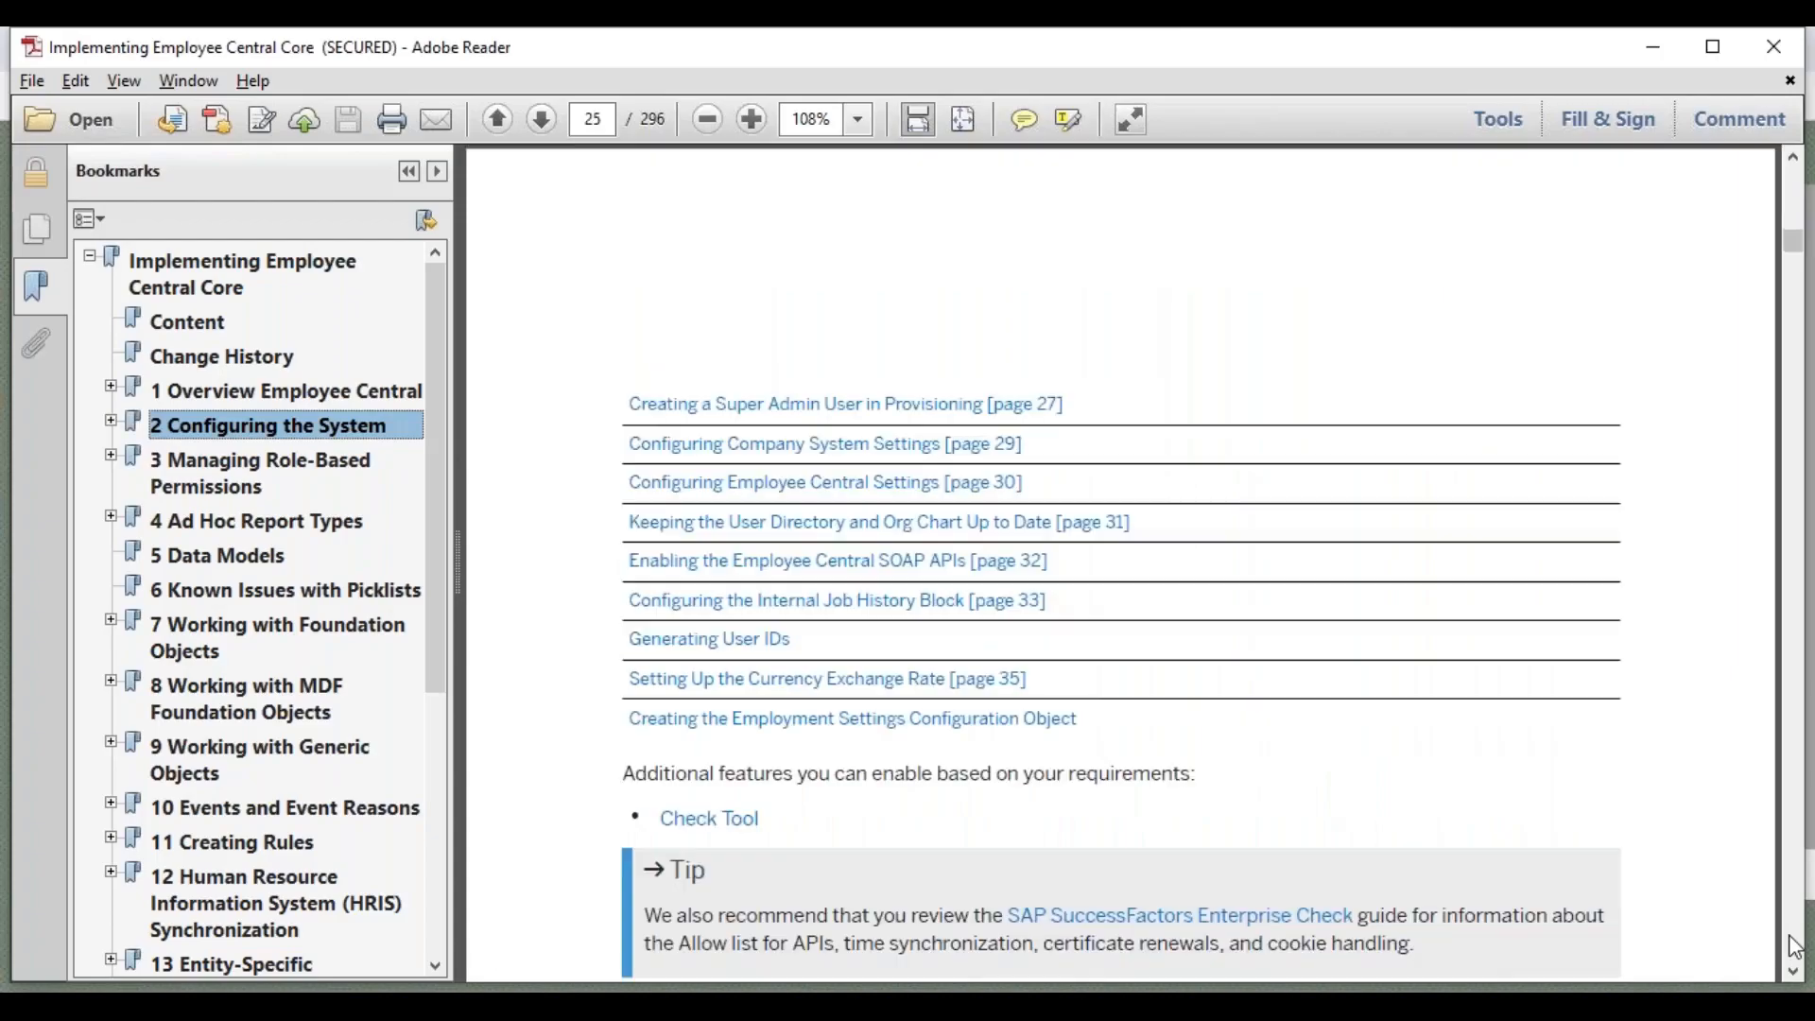
{"action": "left_click", "coordinate": [305, 395]}
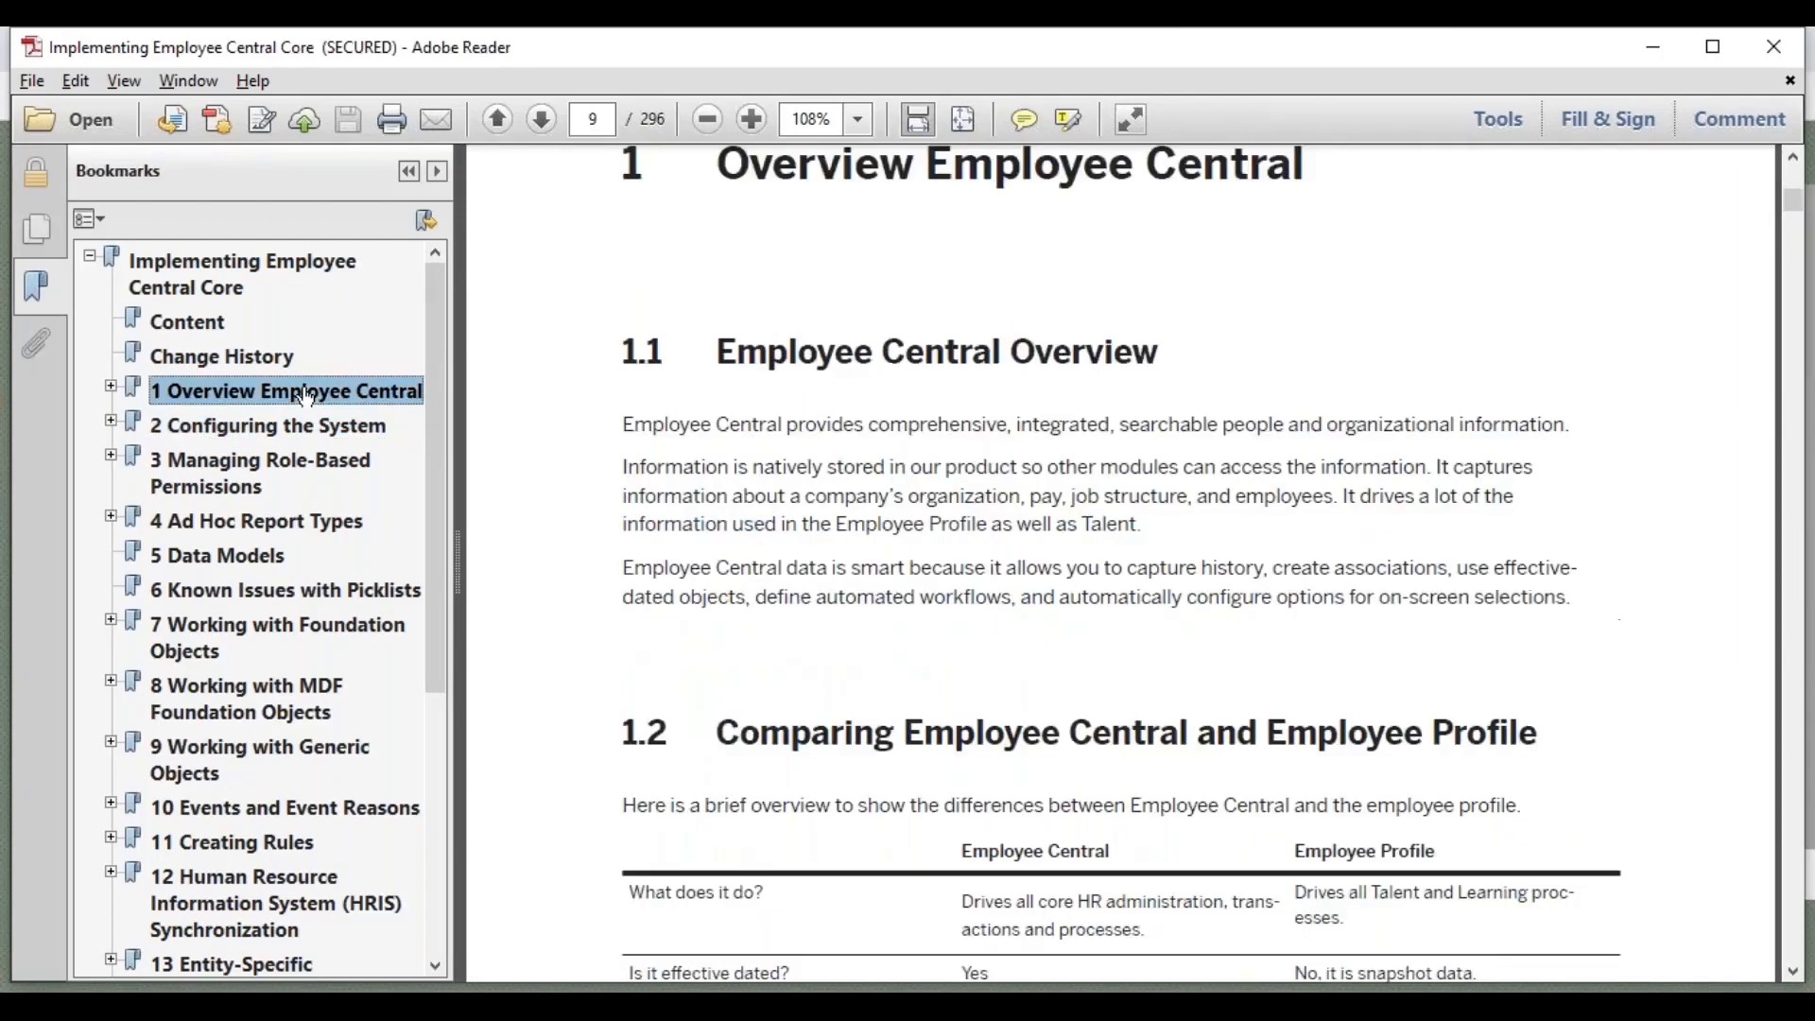
{"action": "scroll", "coordinate": [1792, 936], "scroll_direction": "down", "scroll_amount": 8}
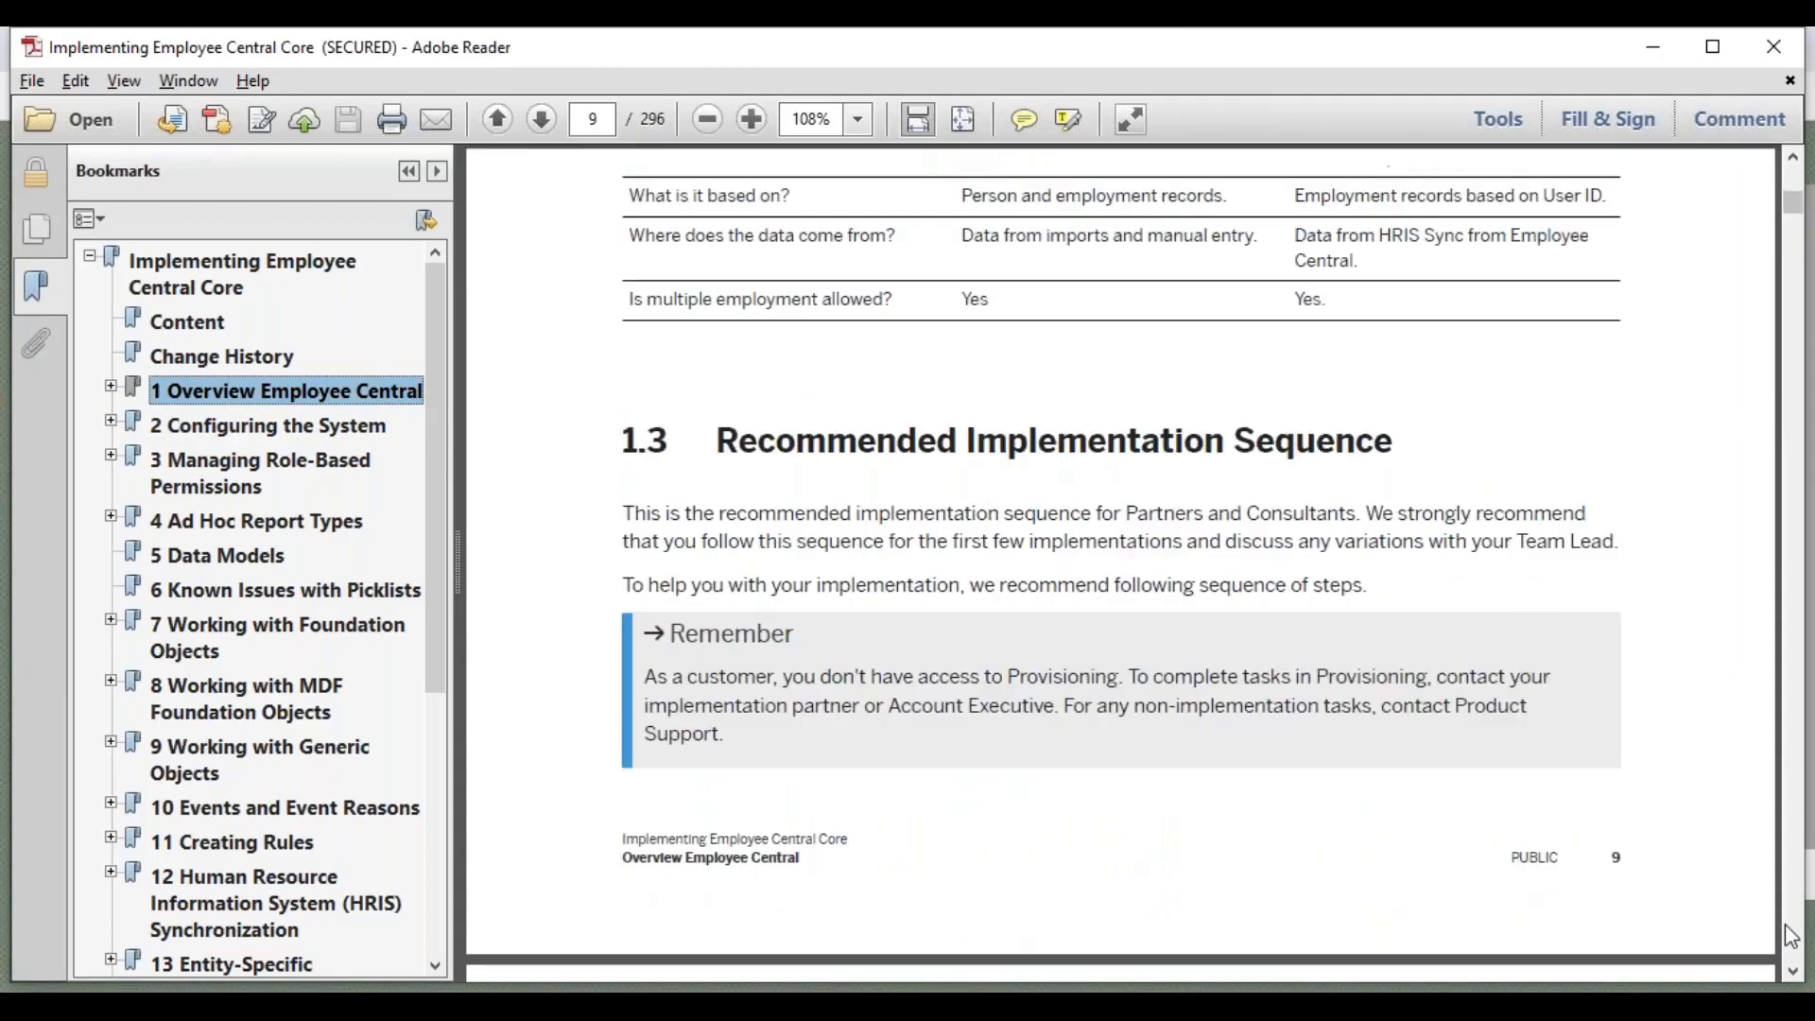
{"action": "scroll", "coordinate": [1791, 936], "scroll_direction": "down", "scroll_amount": 8}
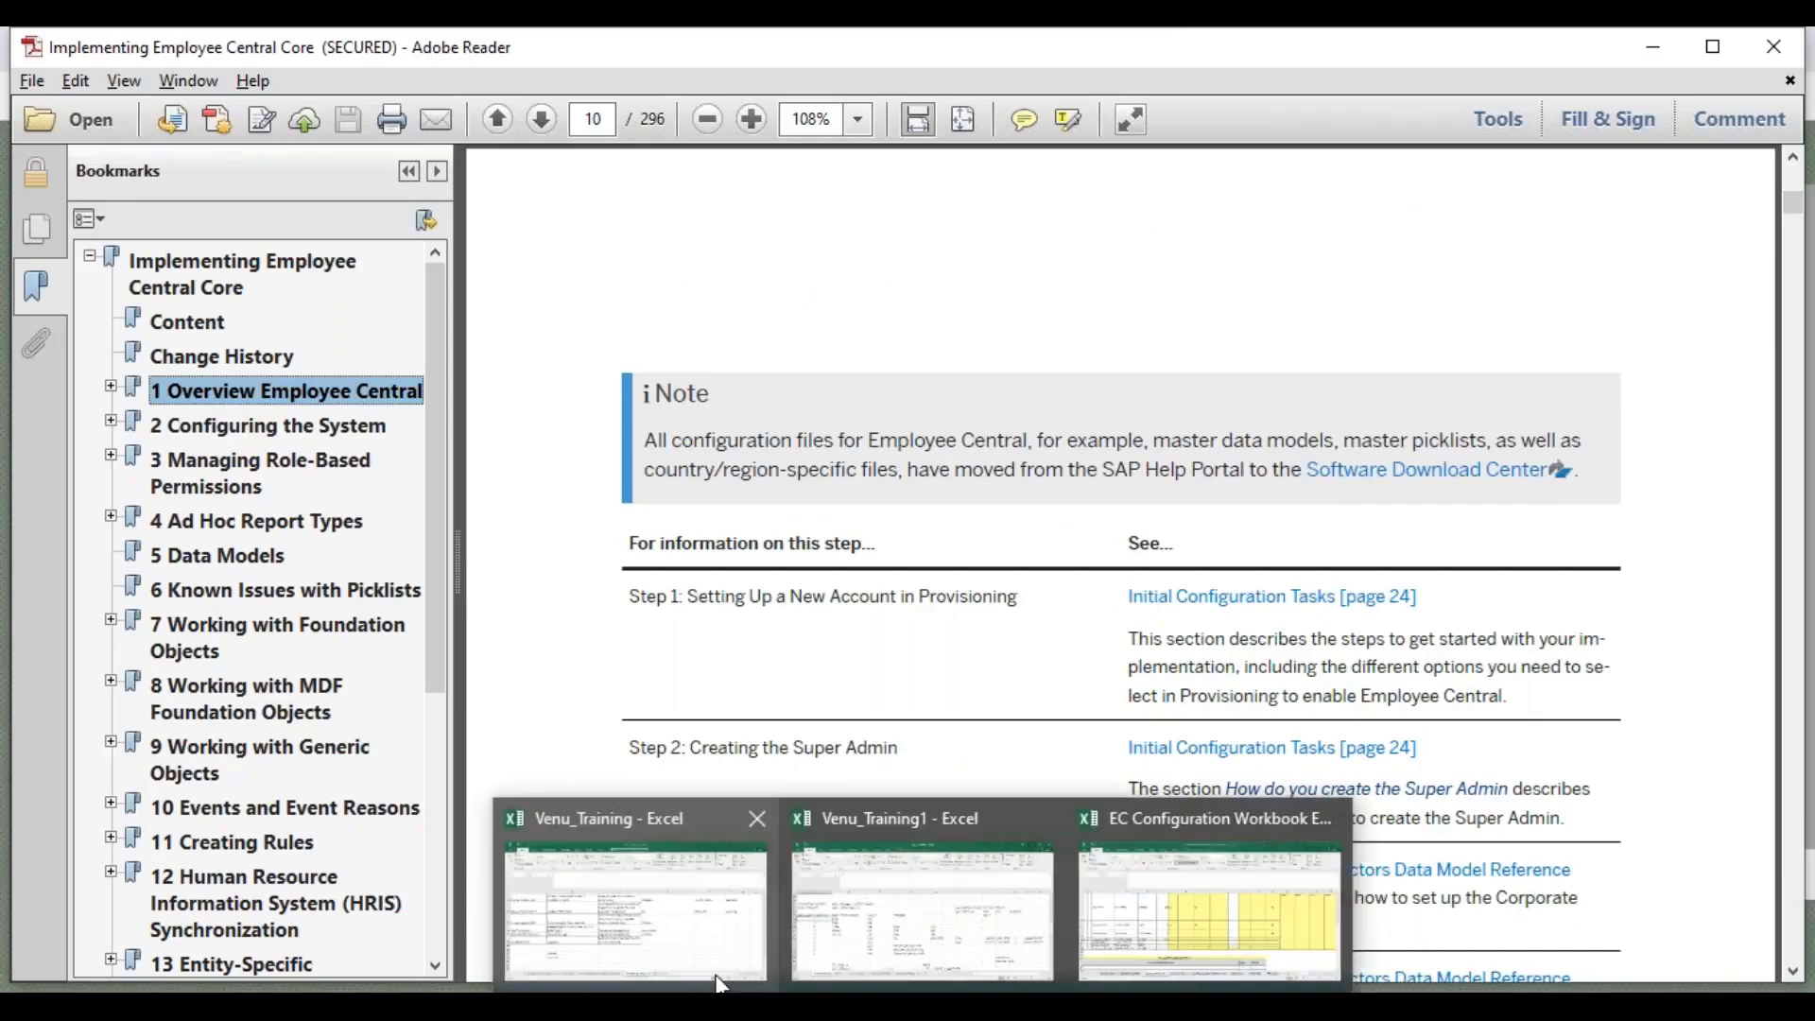
Switch to the training workbook in Excel and select cell C82 on the October Evening sheet
{"action": "left_click", "coordinate": [705, 955]}
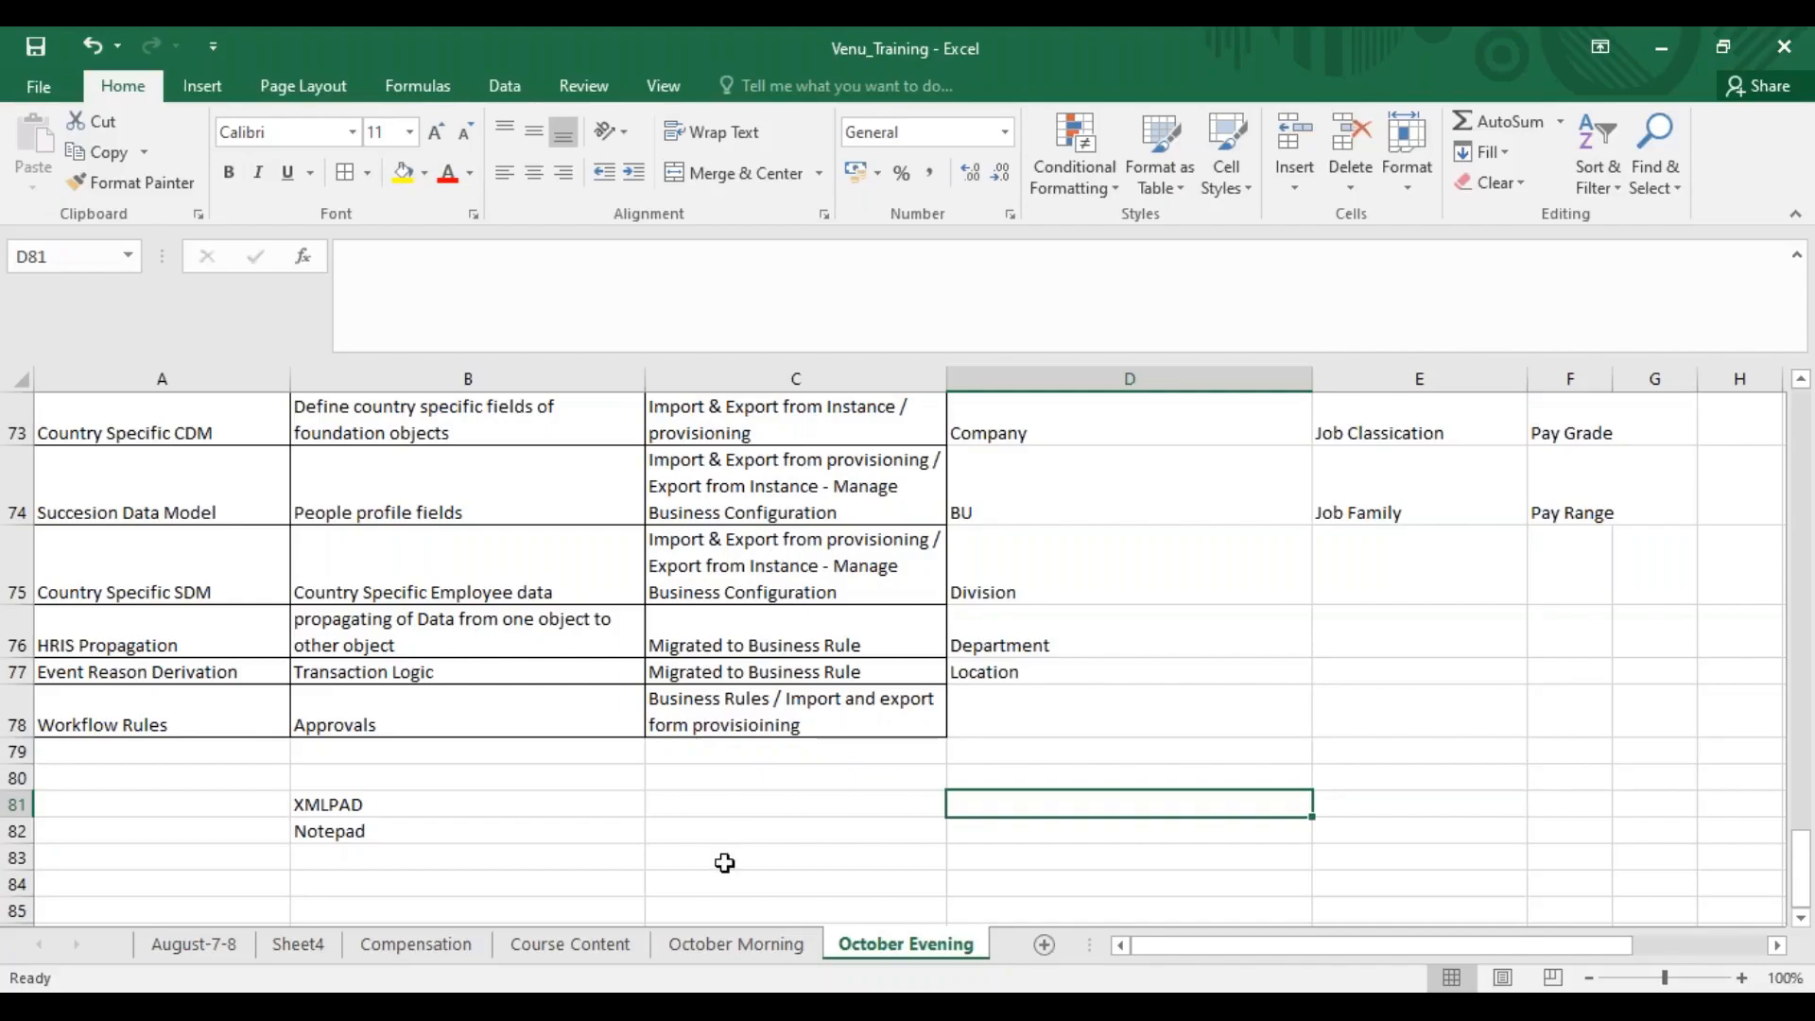
{"action": "left_click", "coordinate": [684, 827]}
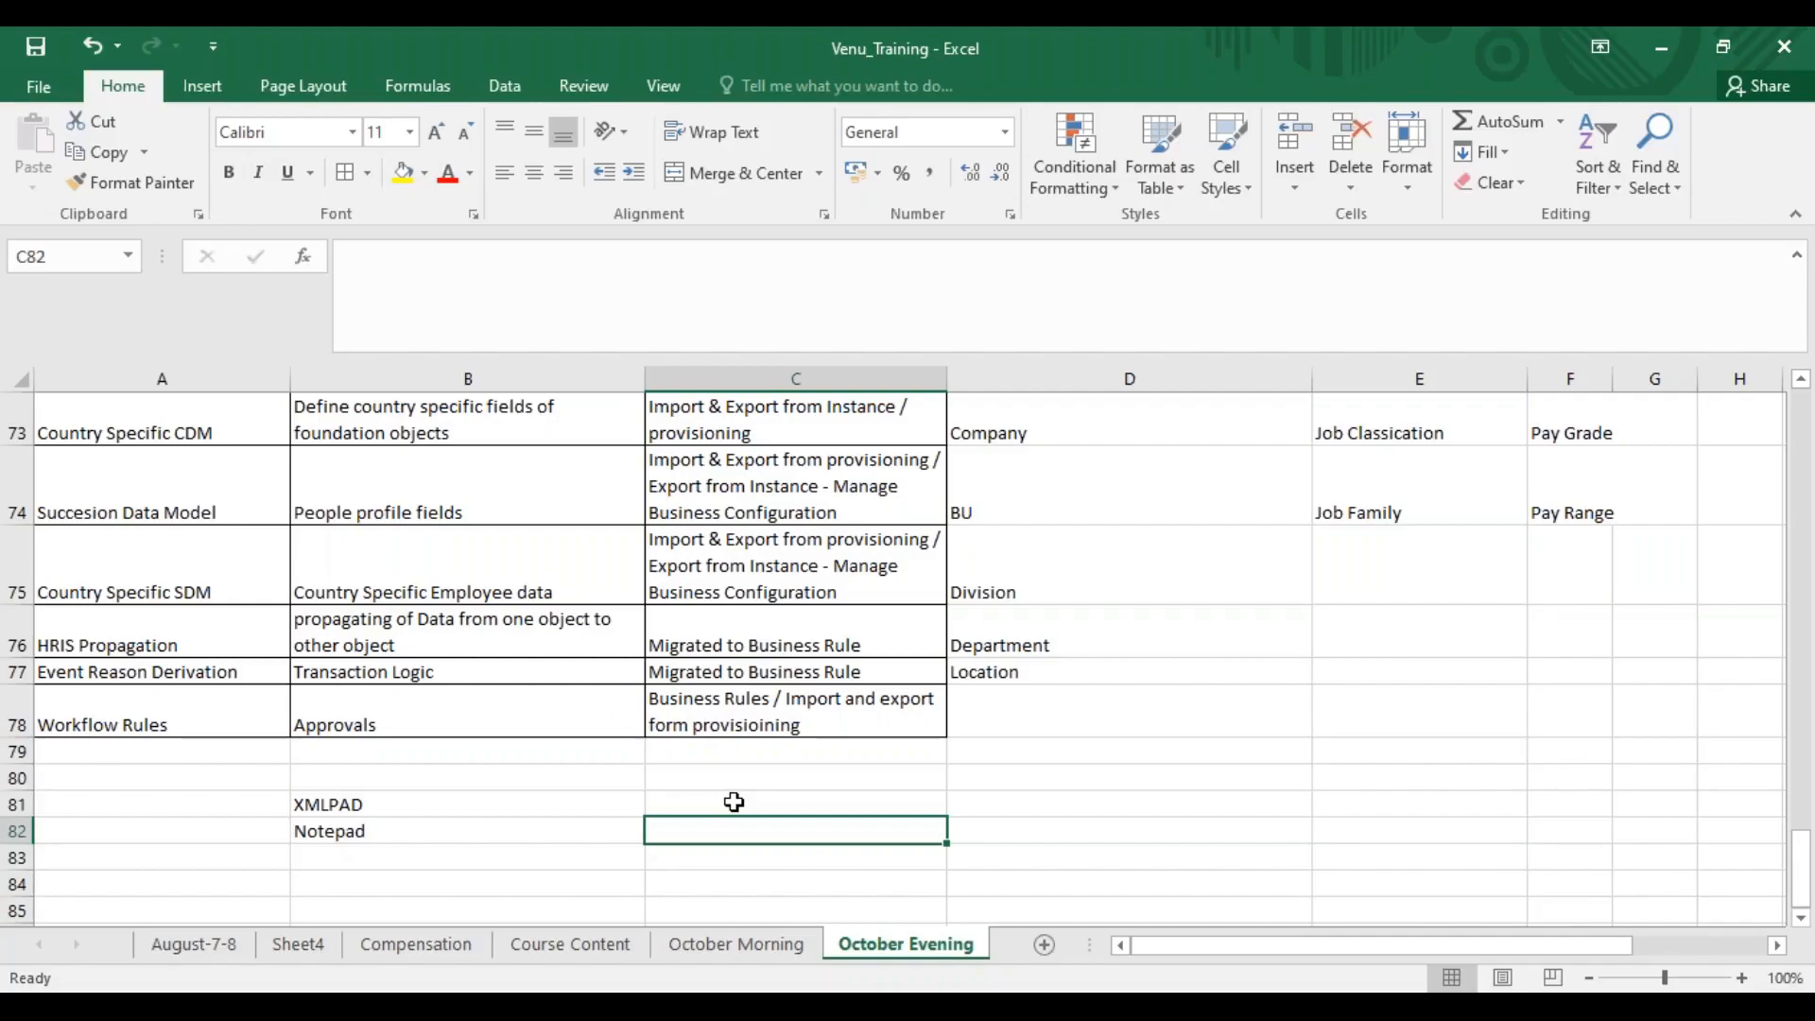
{"action": "left_click", "coordinate": [1284, 77]}
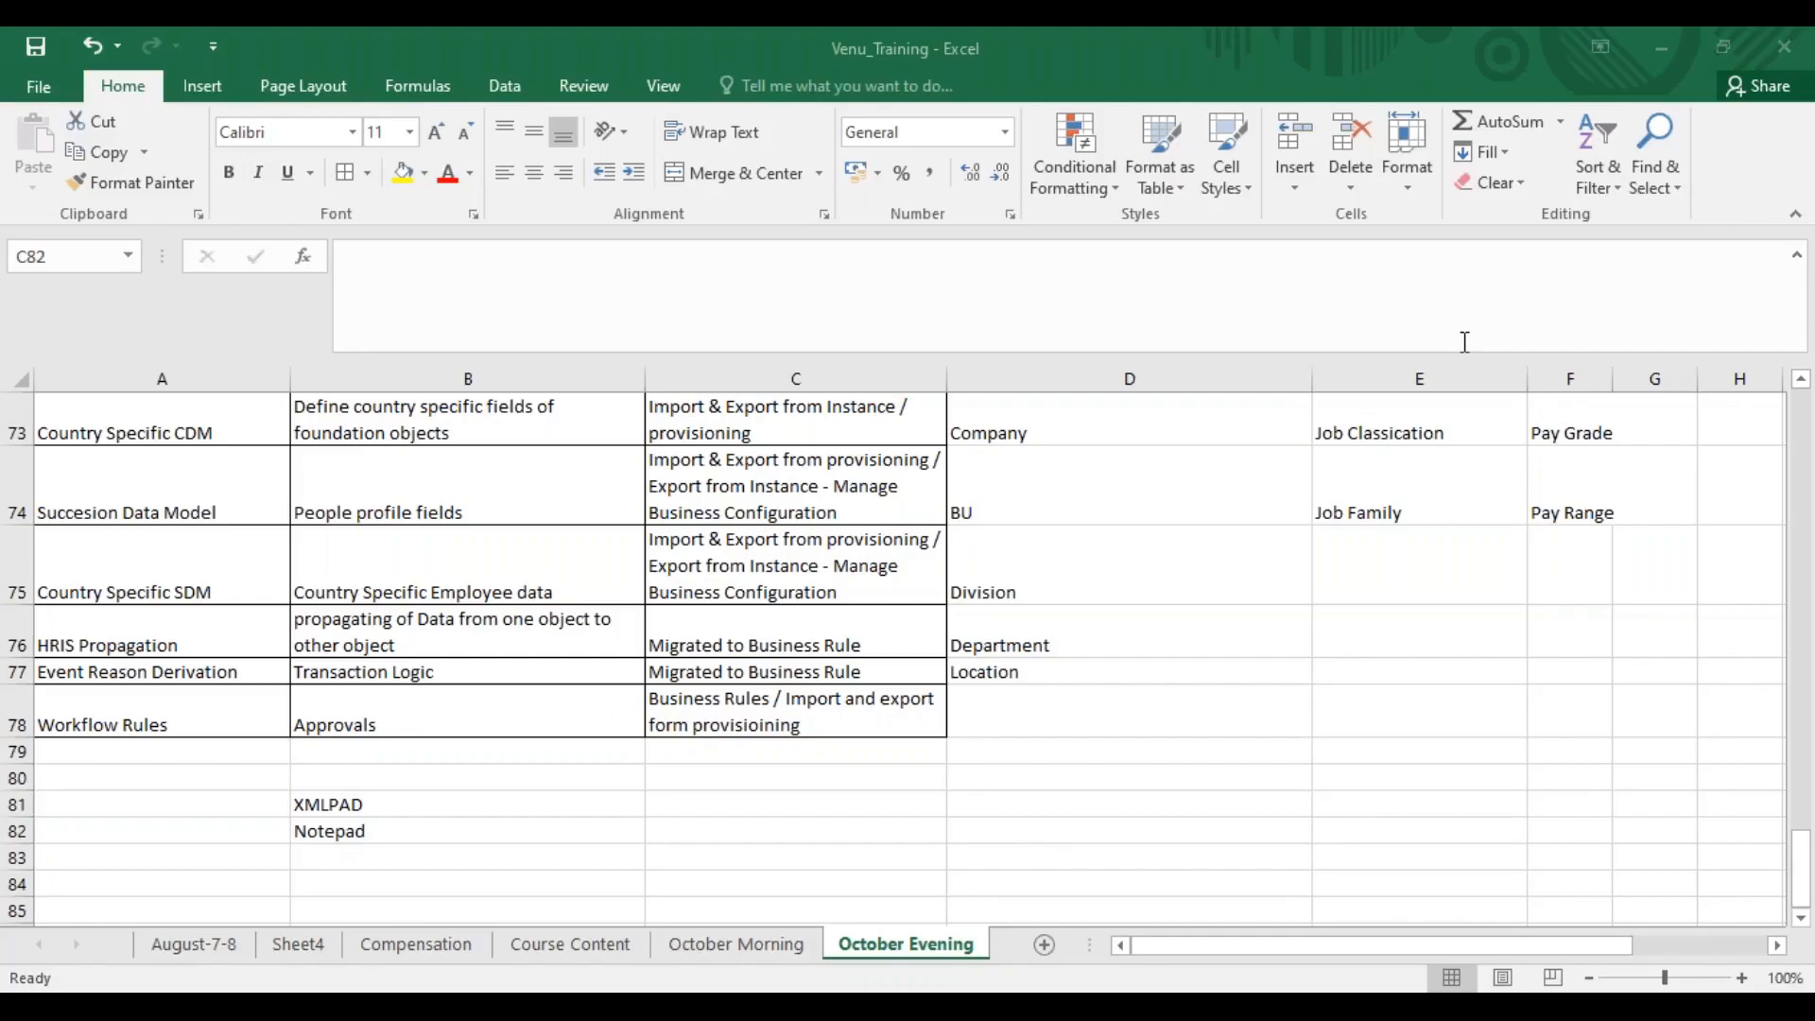
{"action": "left_click", "coordinate": [732, 841]}
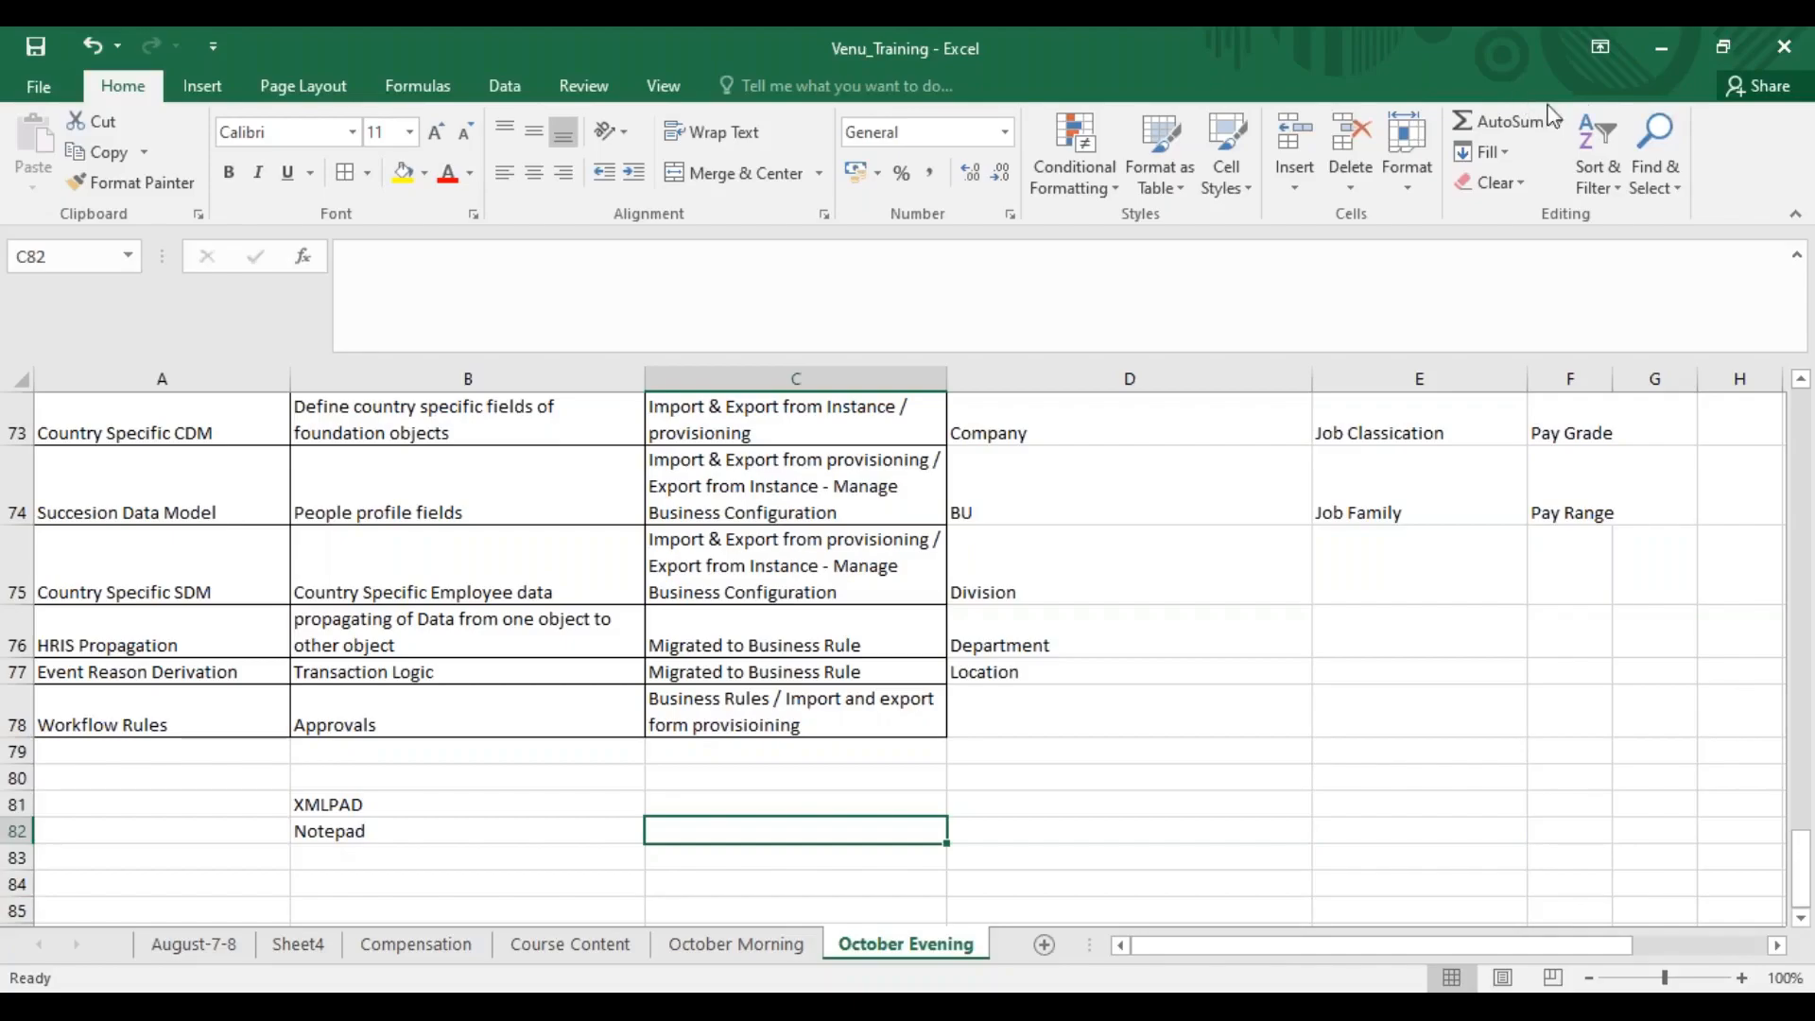
{"action": "left_click", "coordinate": [1288, 65]}
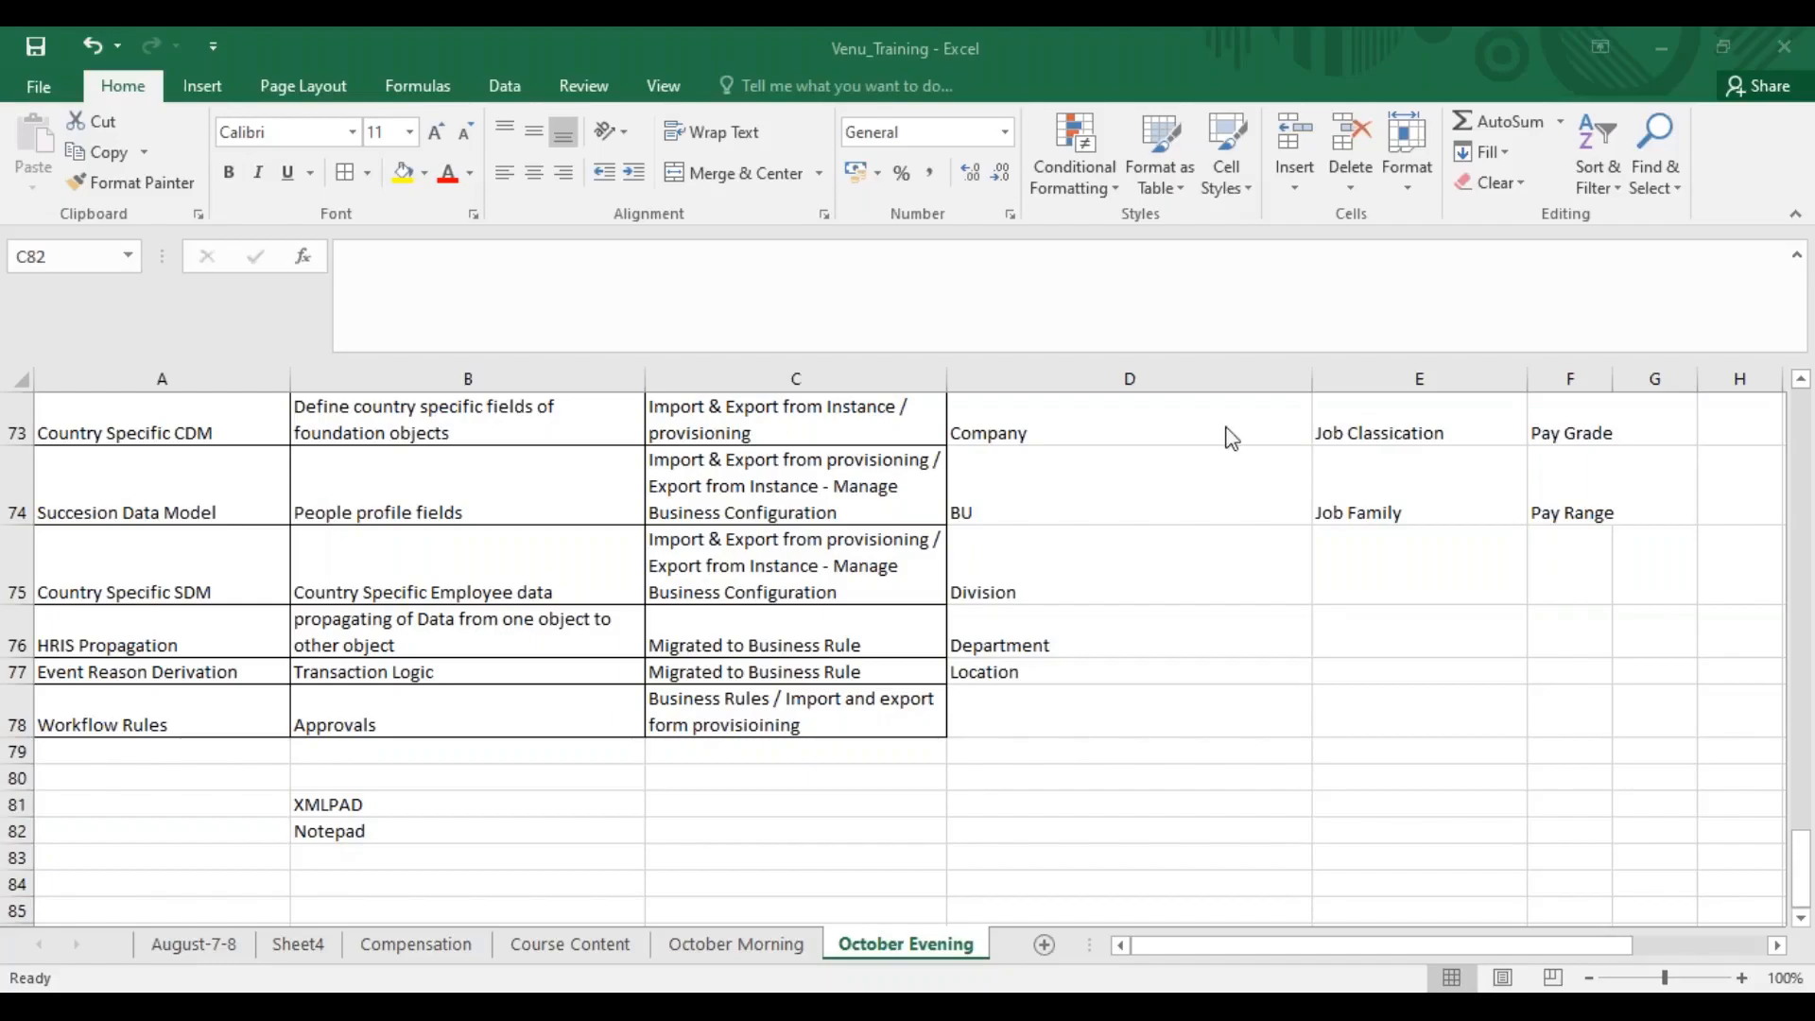
Enter "<Opening Tag> </Closing Tag>" in cell C82, beside the Notepad entry
{"action": "left_click", "coordinate": [713, 840]}
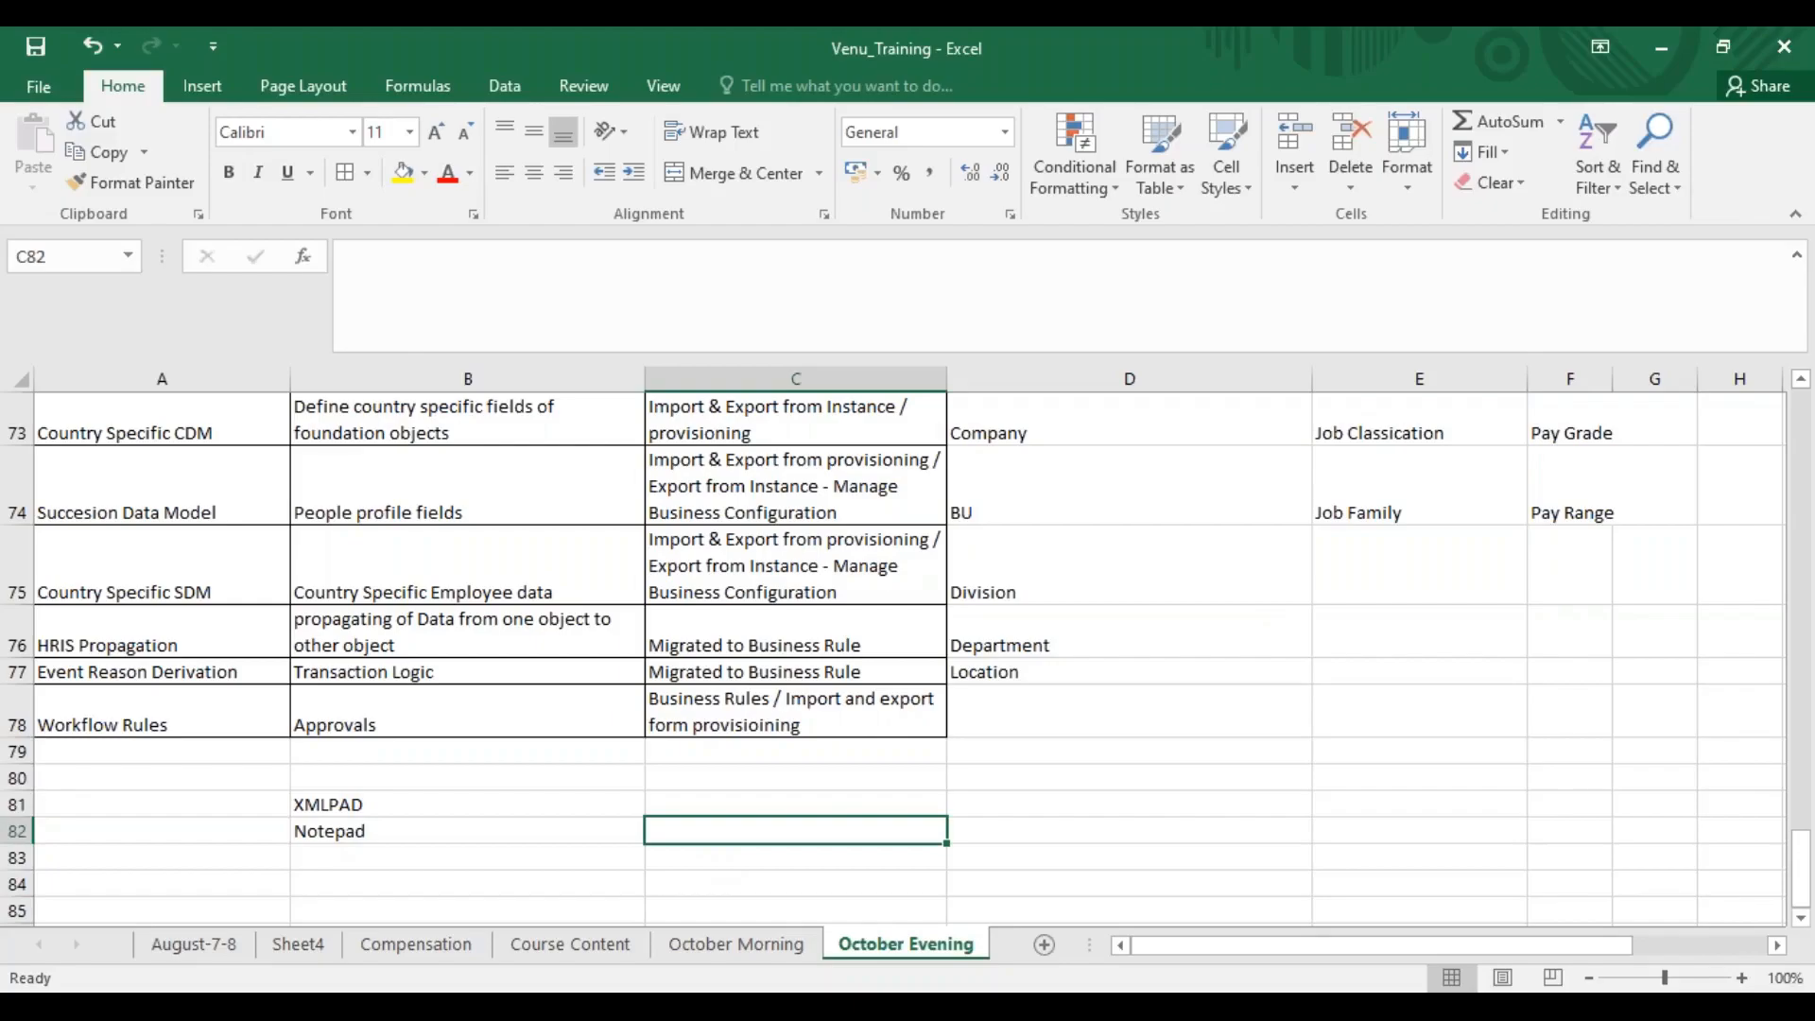
{"action": "type", "text": "<Opening Tag>"}
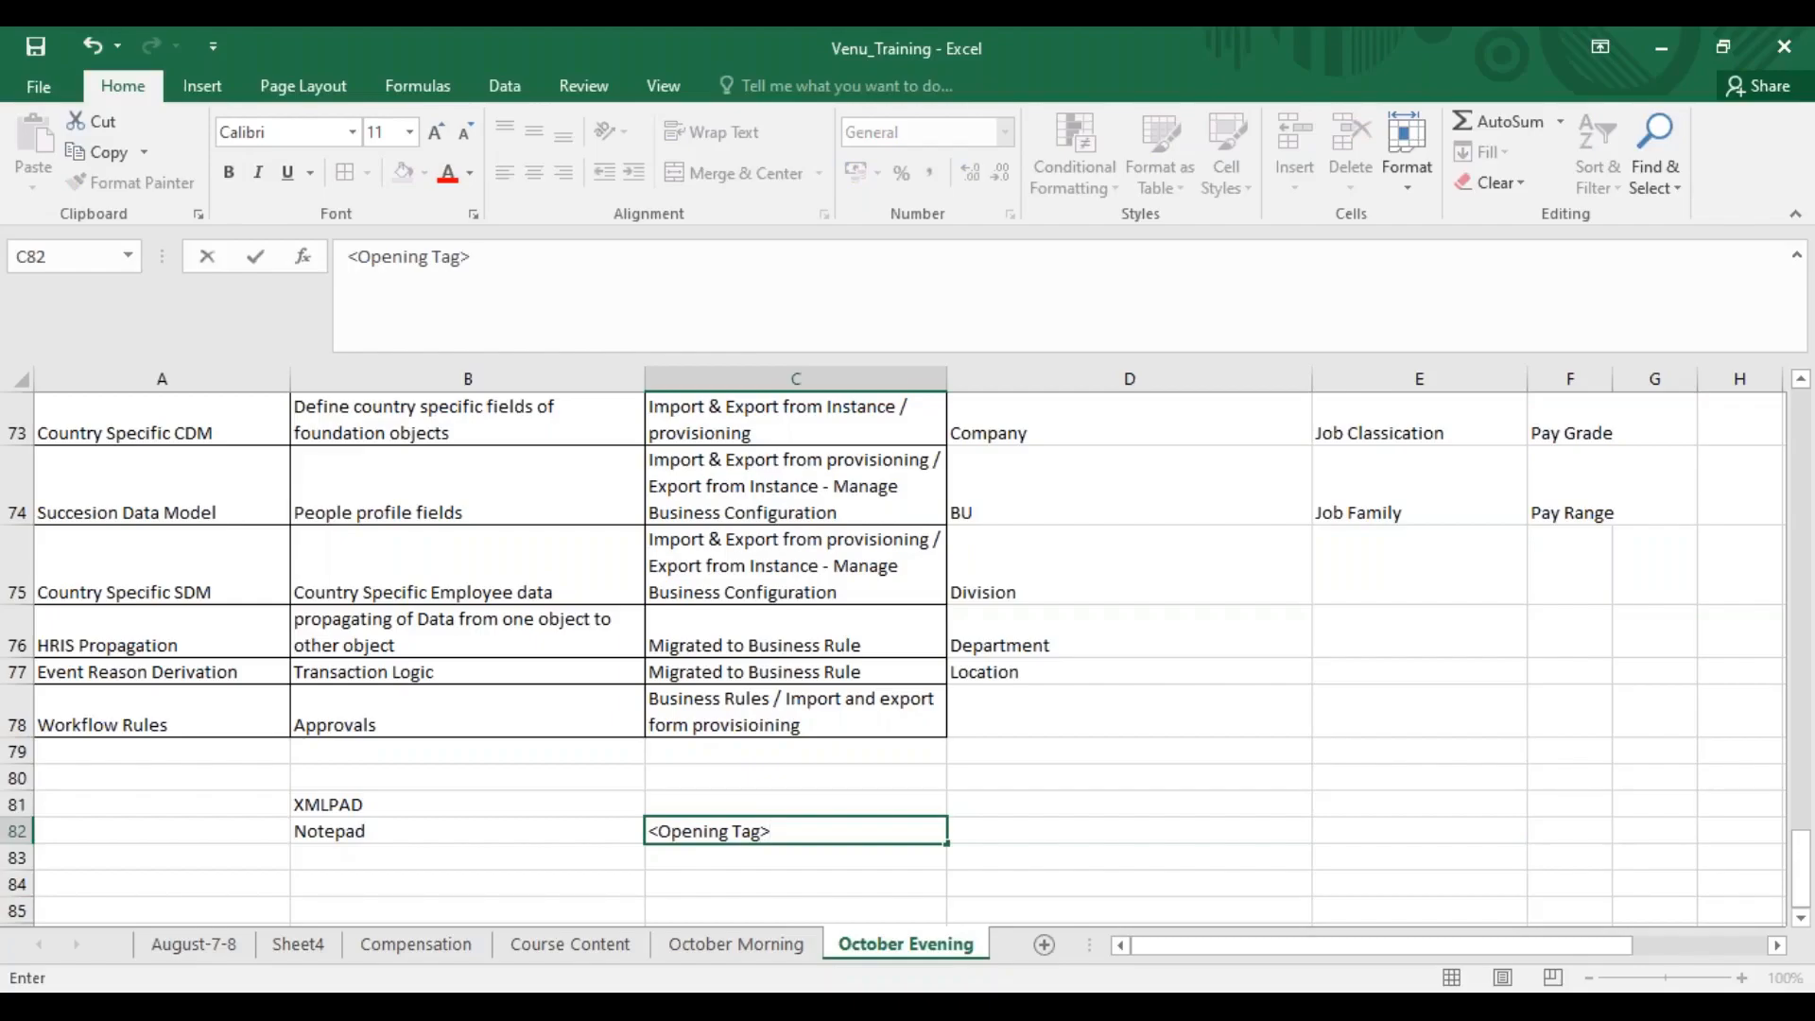
{"action": "type", "text": " </Closing Tag?"}
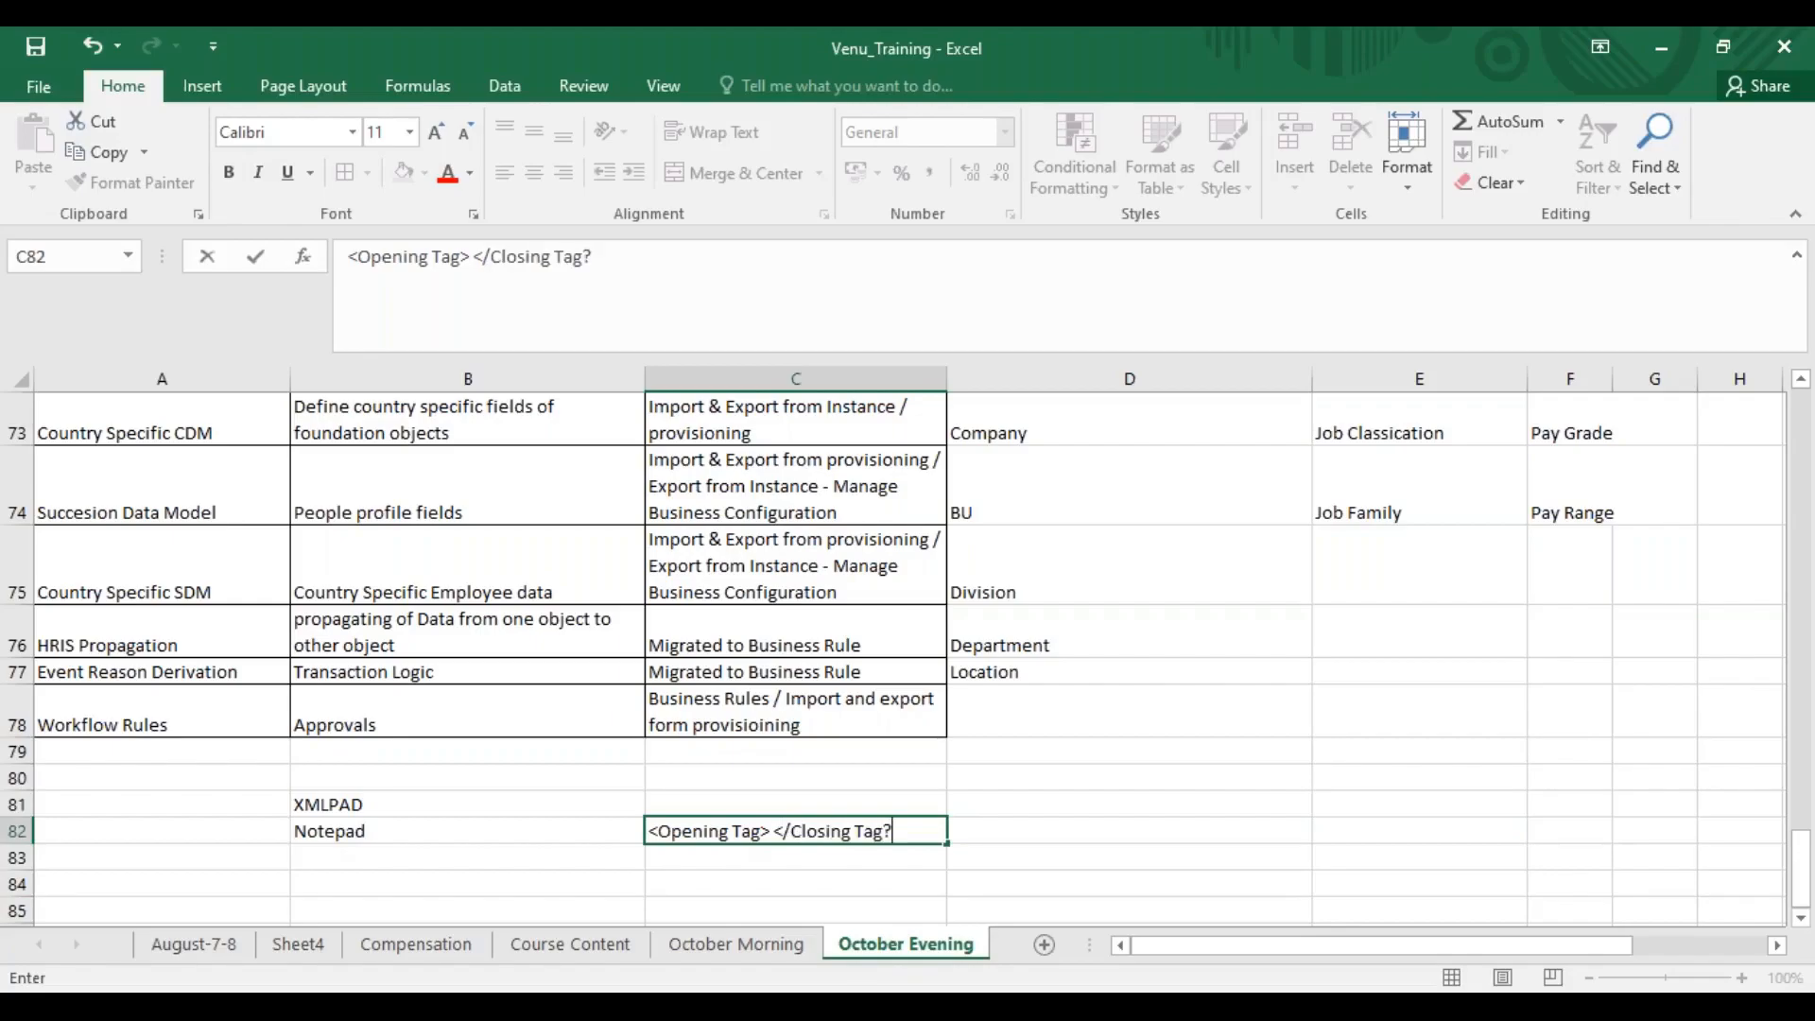
{"action": "key", "text": "BackSpace"}
{"action": "type", "text": ">"}
{"action": "left_click", "coordinate": [775, 836]}
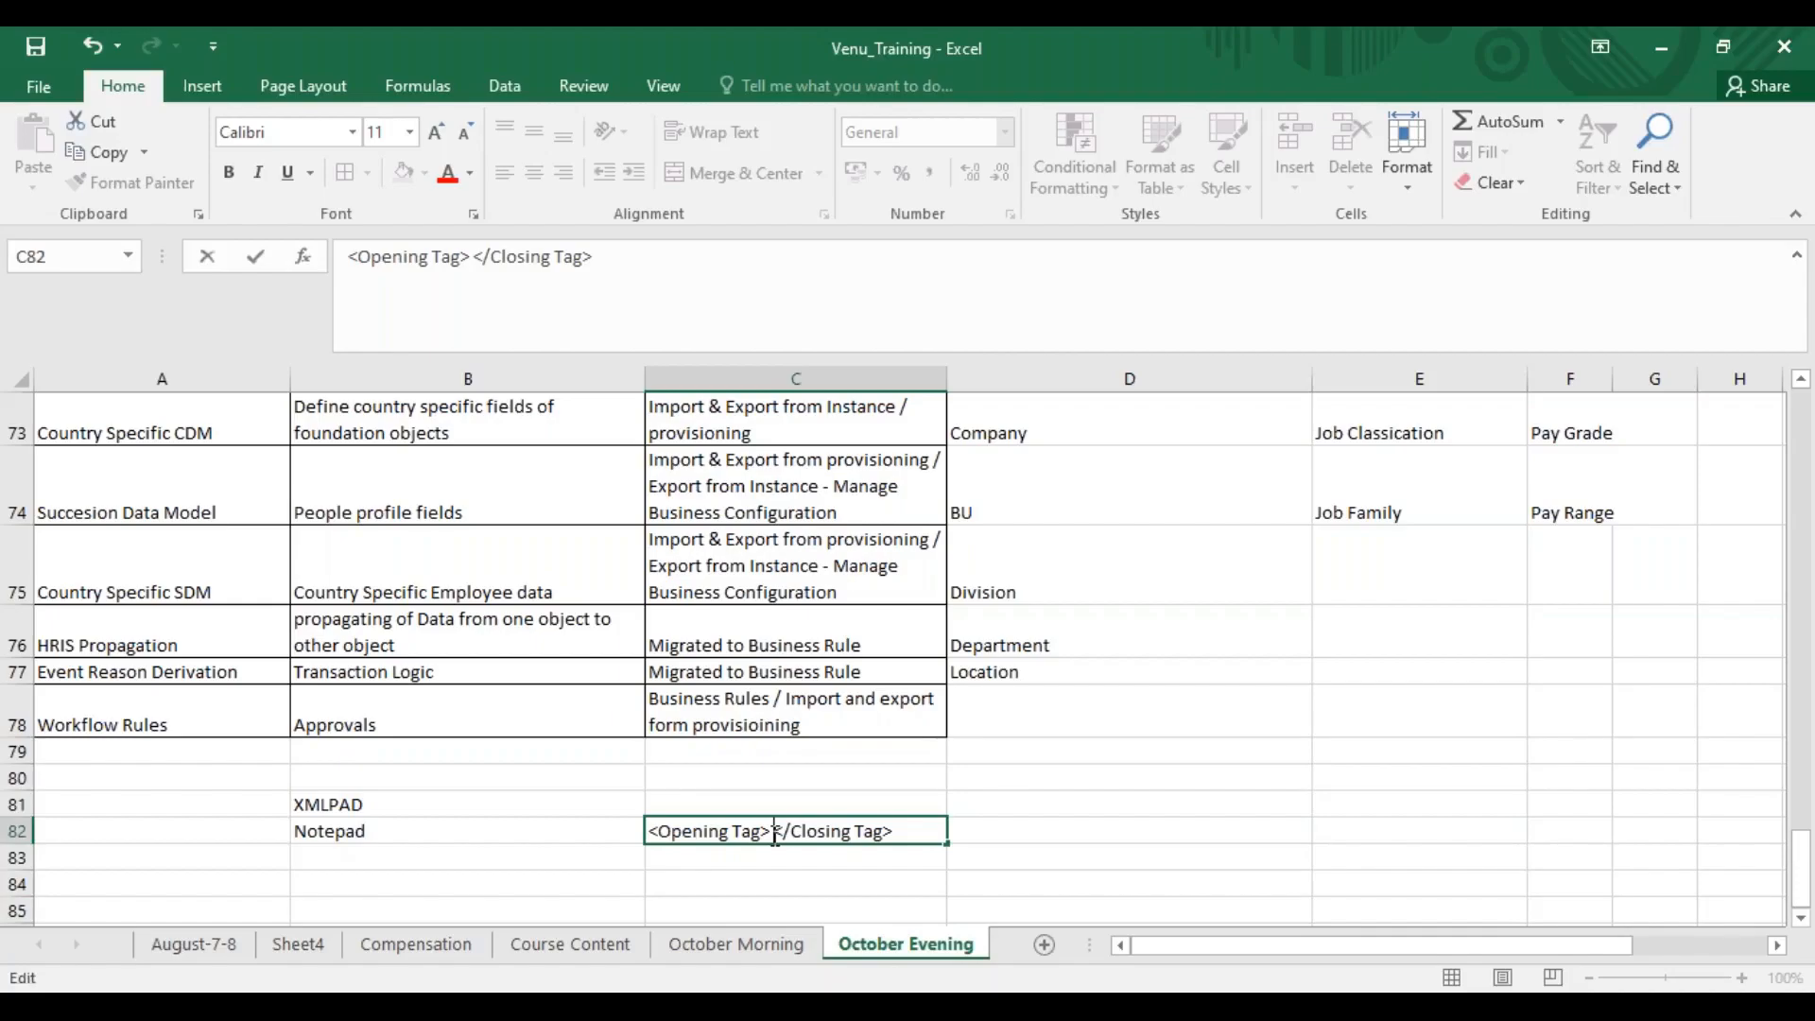
Enter the tag example "<Description> This is a sample description </description>" in cell C83
{"action": "left_click", "coordinate": [722, 861]}
{"action": "type", "text": "<Description>"}
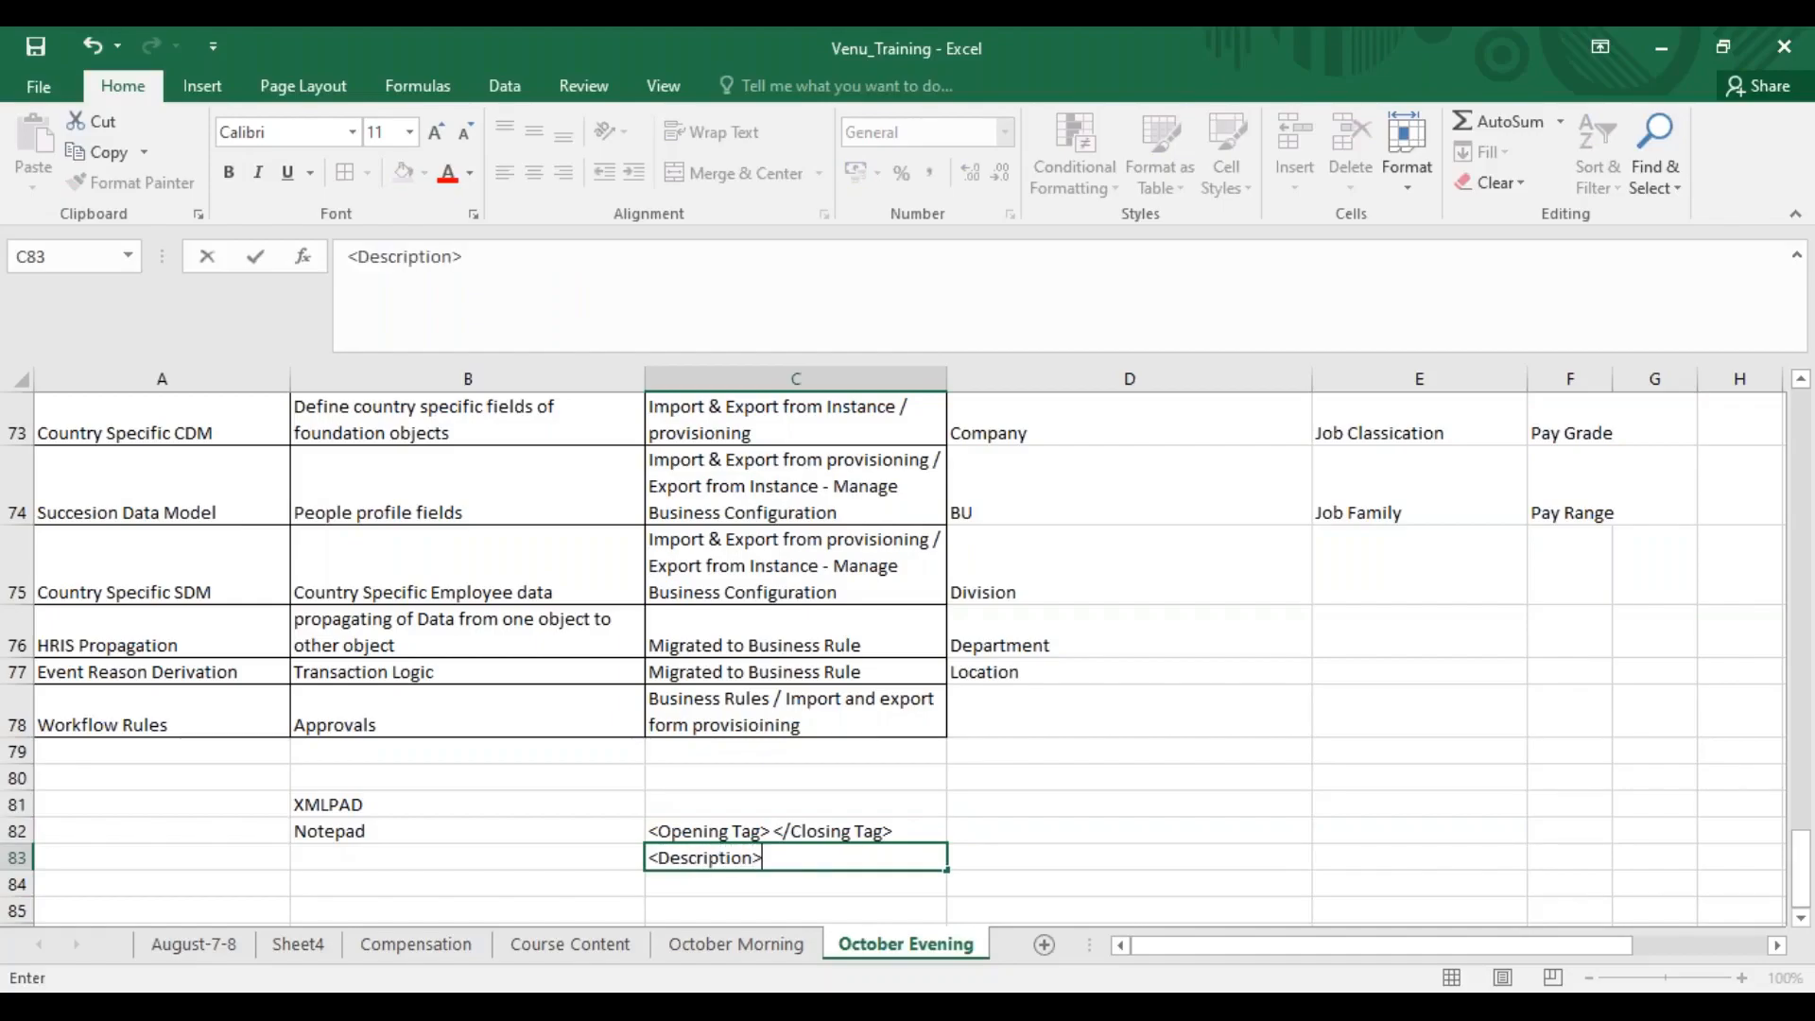
{"action": "type", "text": " This is a sampl"}
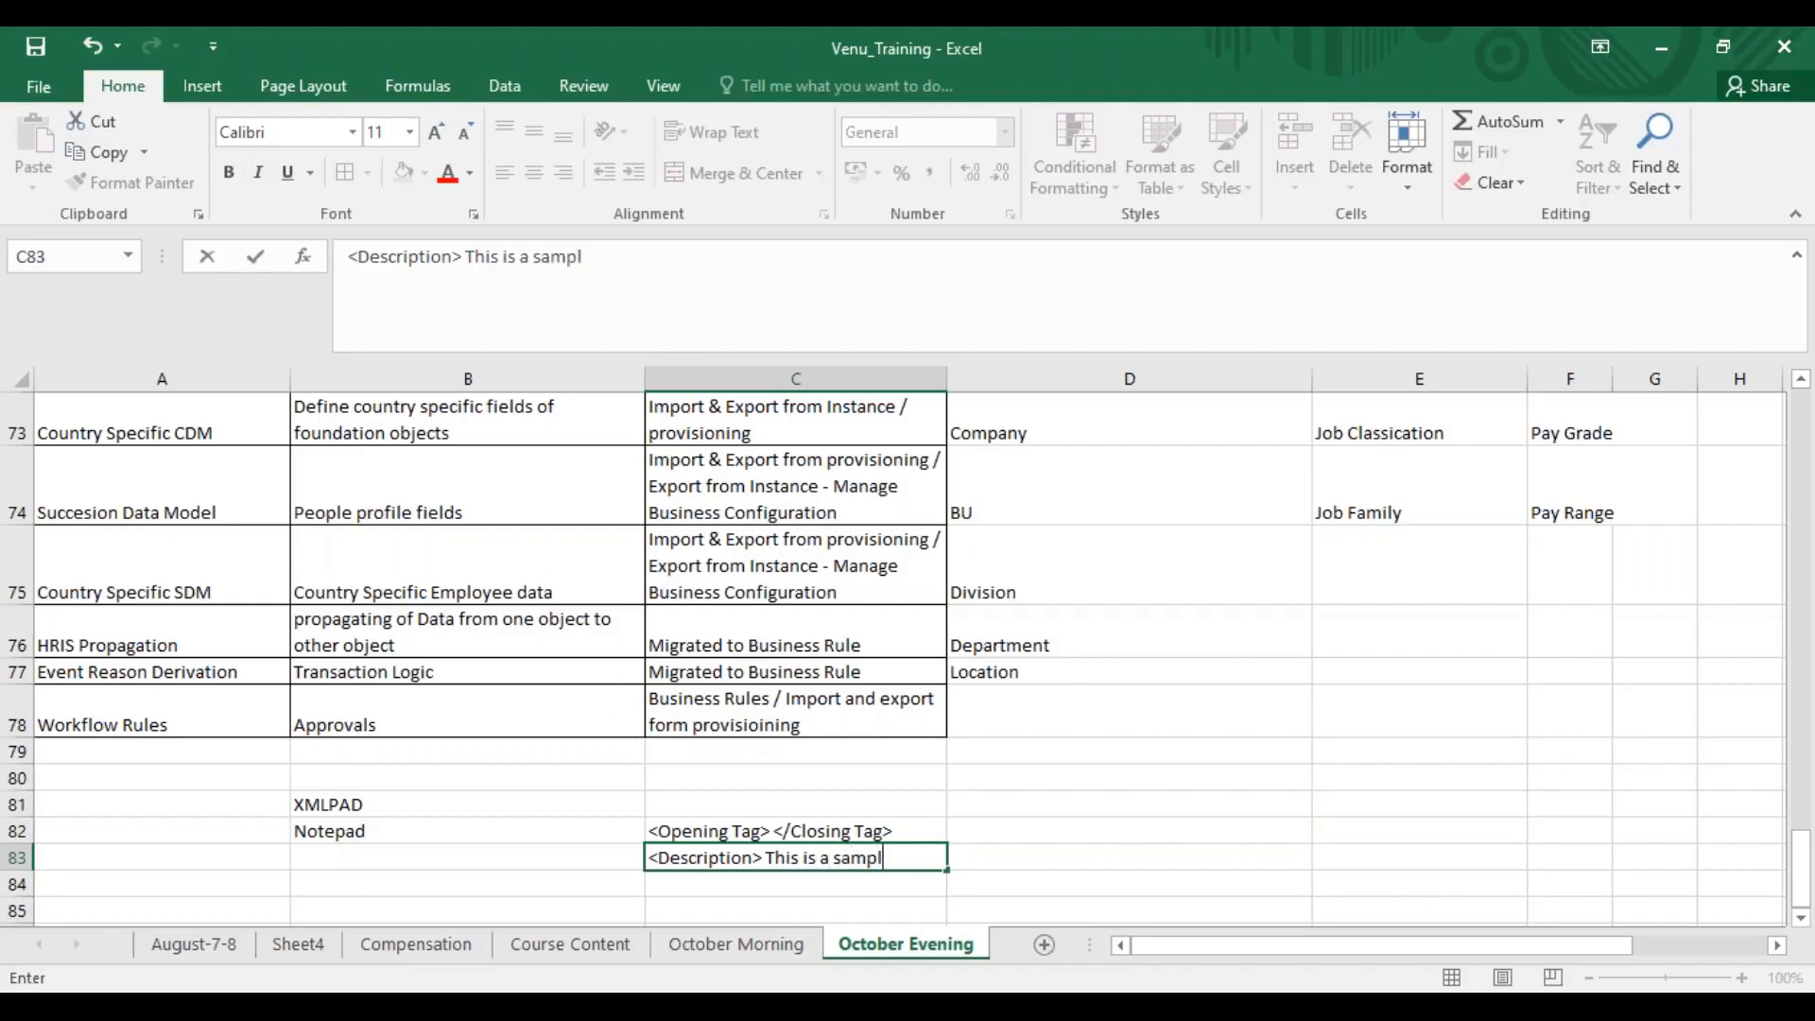
{"action": "type", "text": "e description </"}
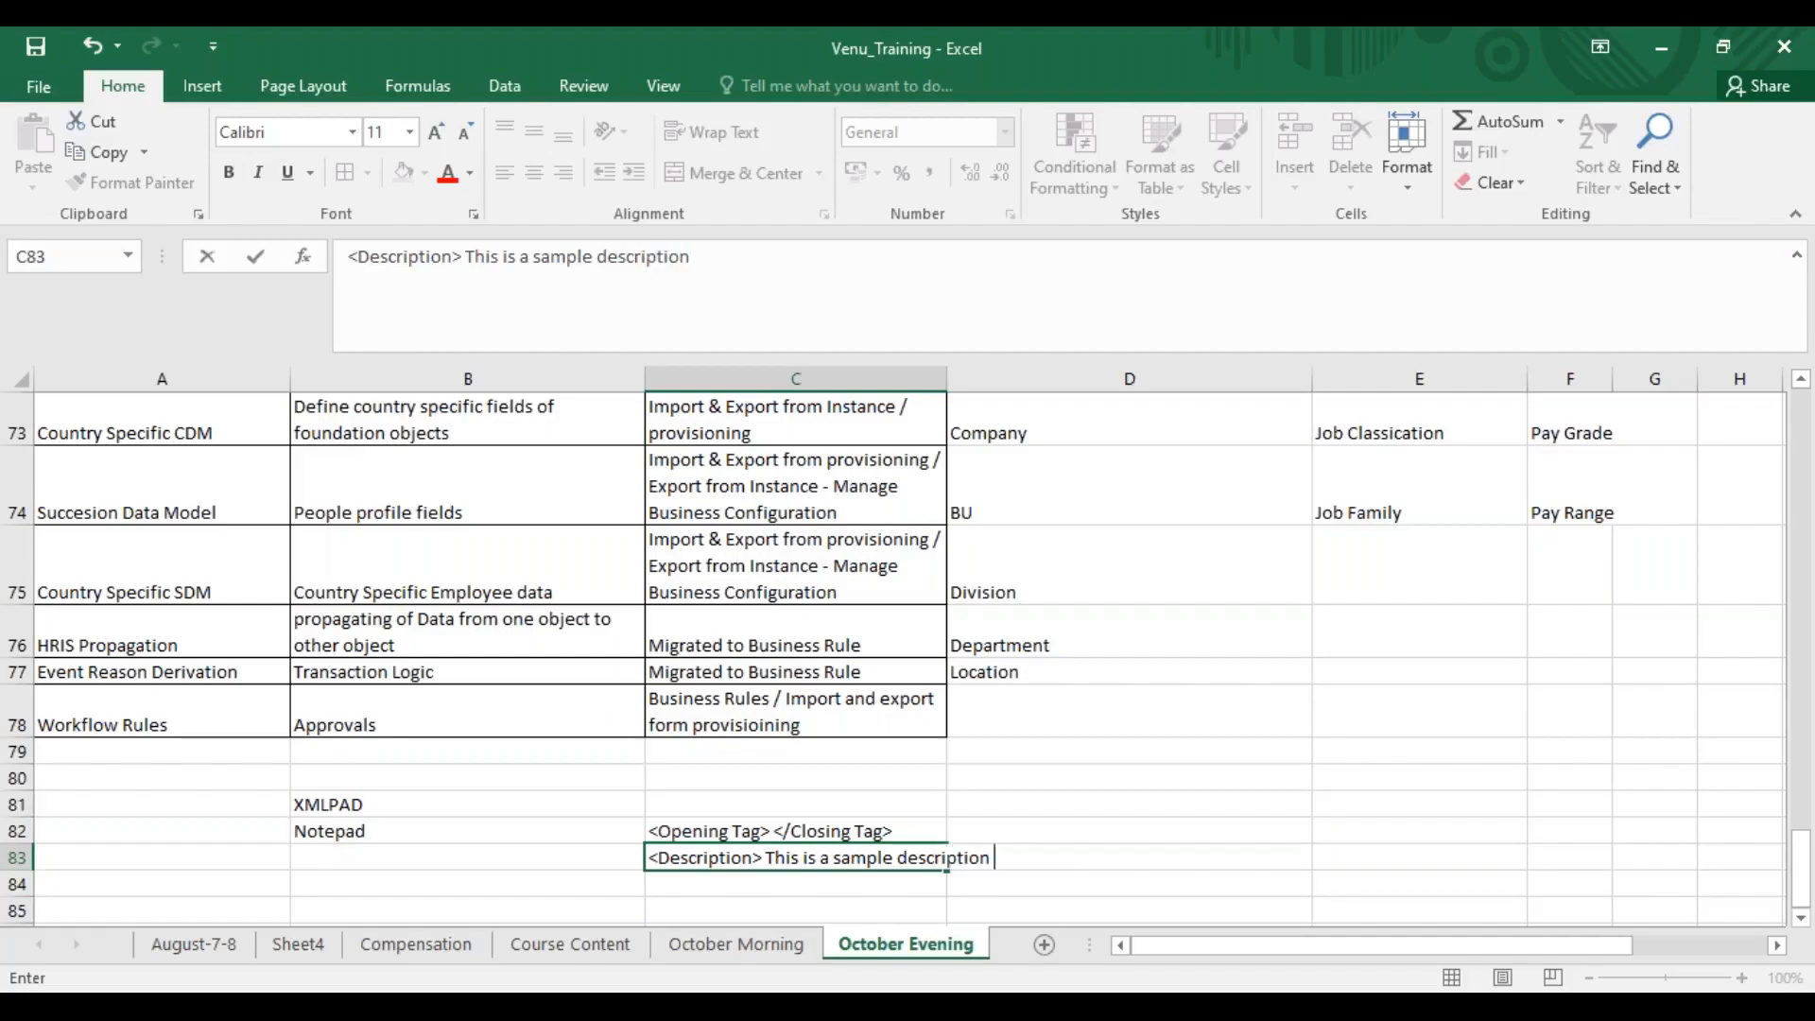
{"action": "type", "text": "description"}
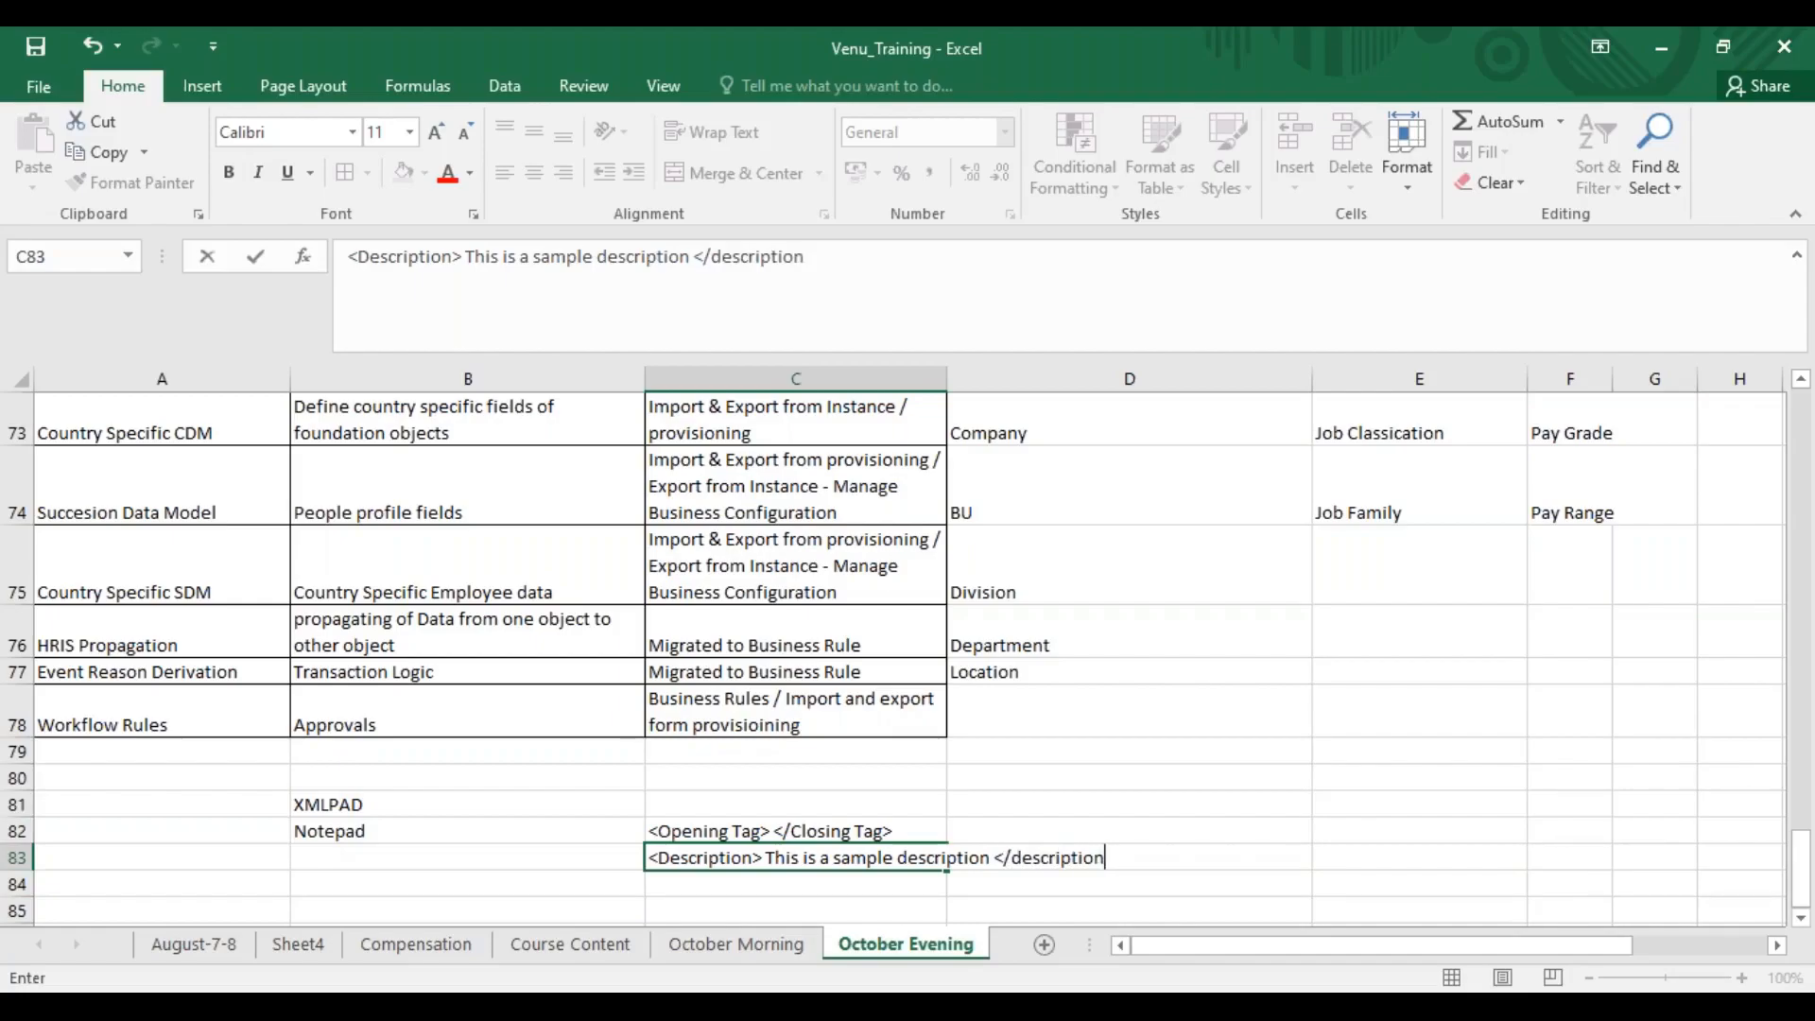
{"action": "type", "text": ">"}
Enter "HRIS Elements - ID & Label" in cell C84, below the description example
{"action": "left_click", "coordinate": [805, 893]}
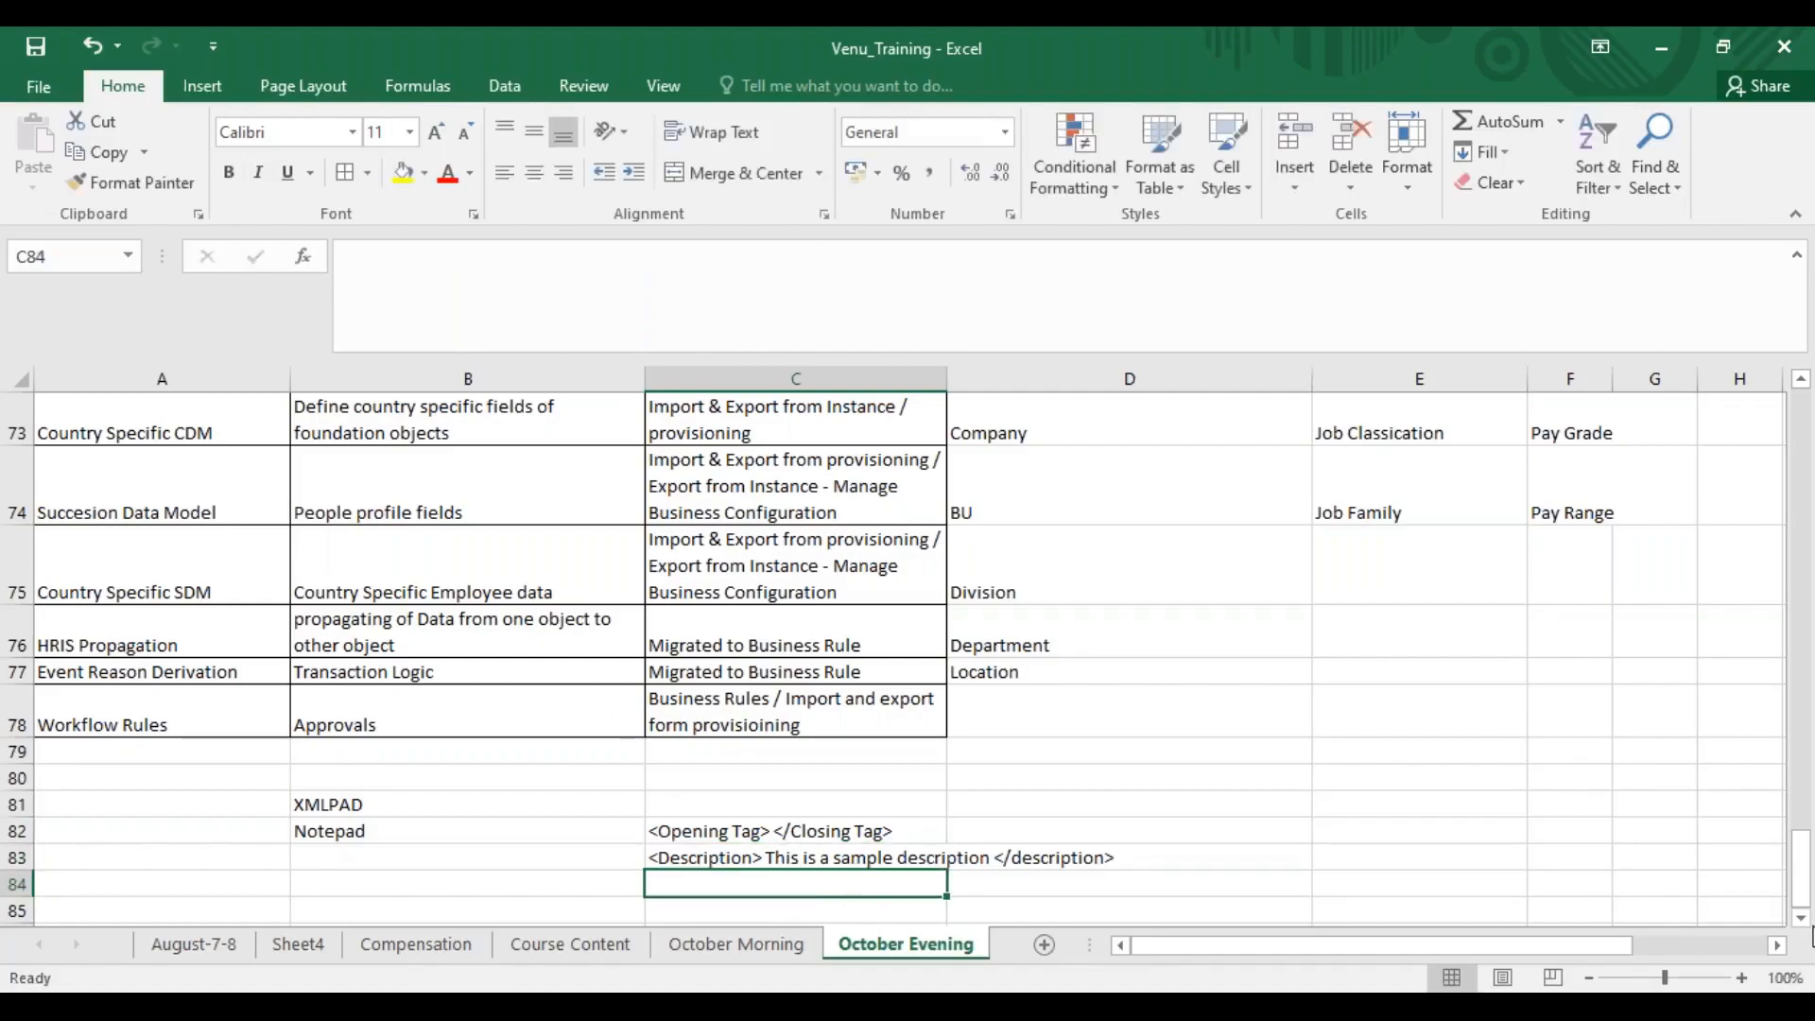
{"action": "left_click", "coordinate": [1802, 918]}
{"action": "scroll", "coordinate": [1804, 926], "scroll_direction": "down", "scroll_amount": 1}
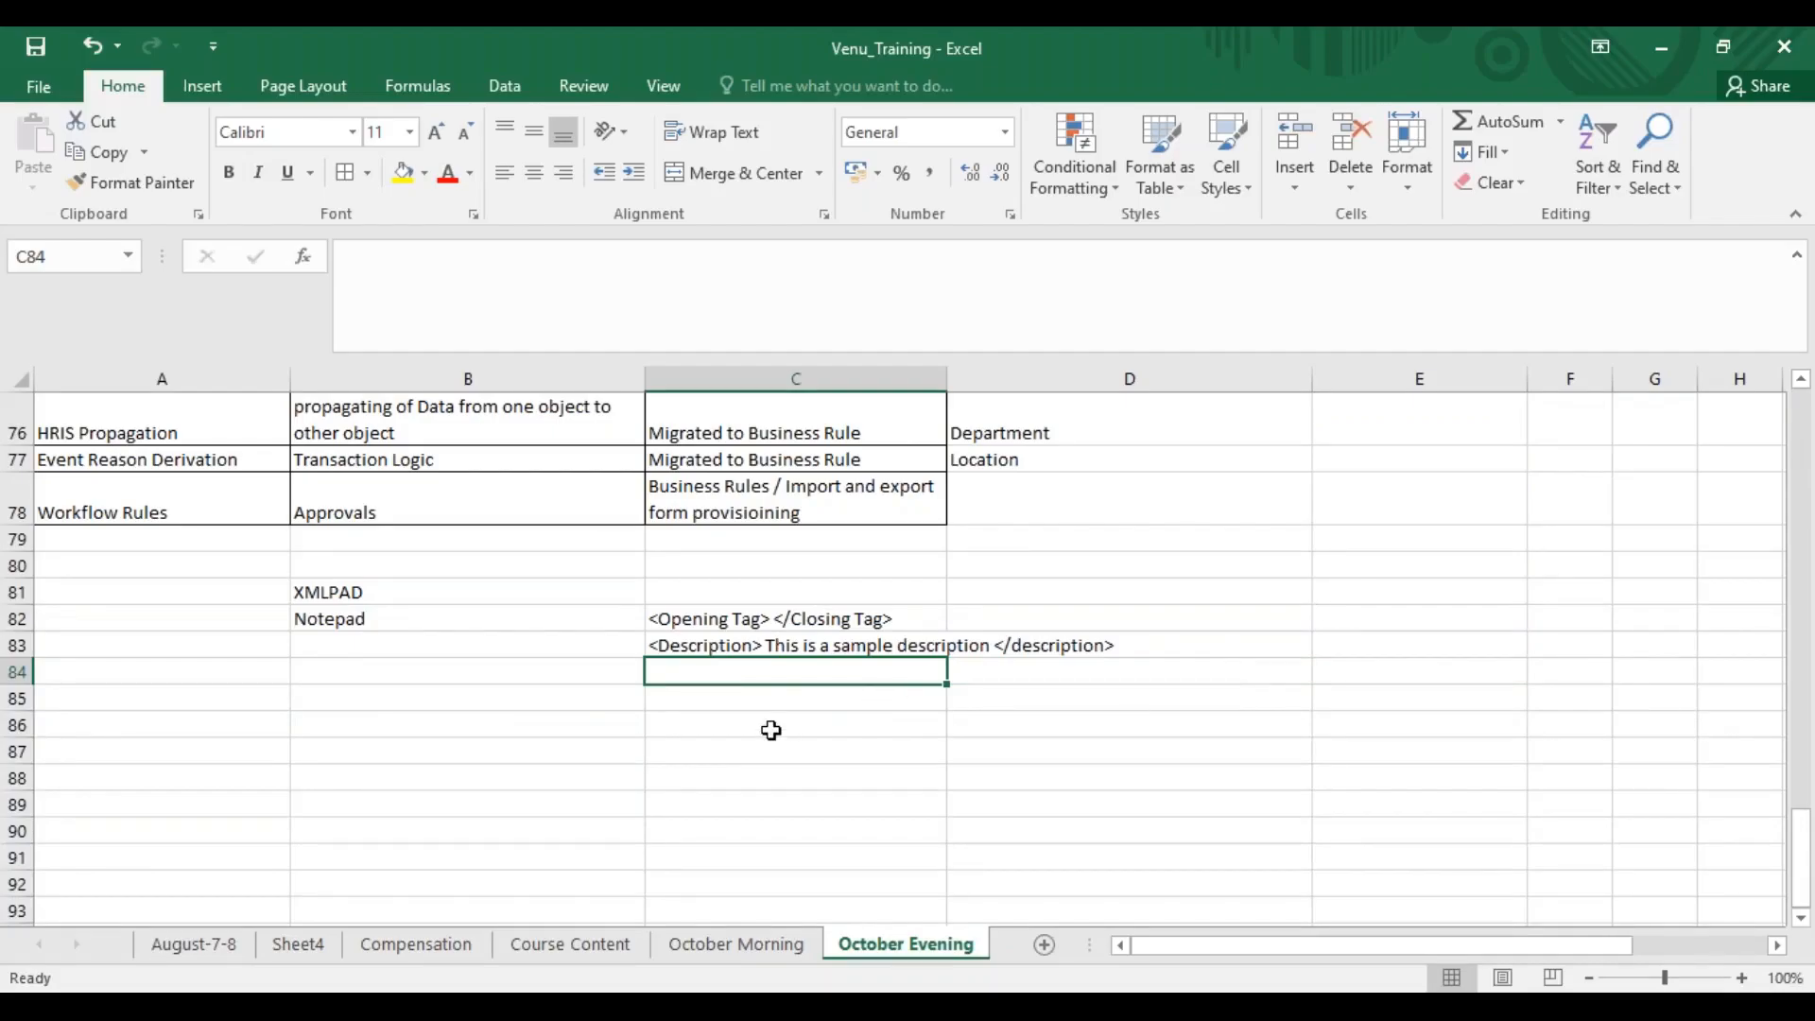
{"action": "type", "text": "HRIS E"}
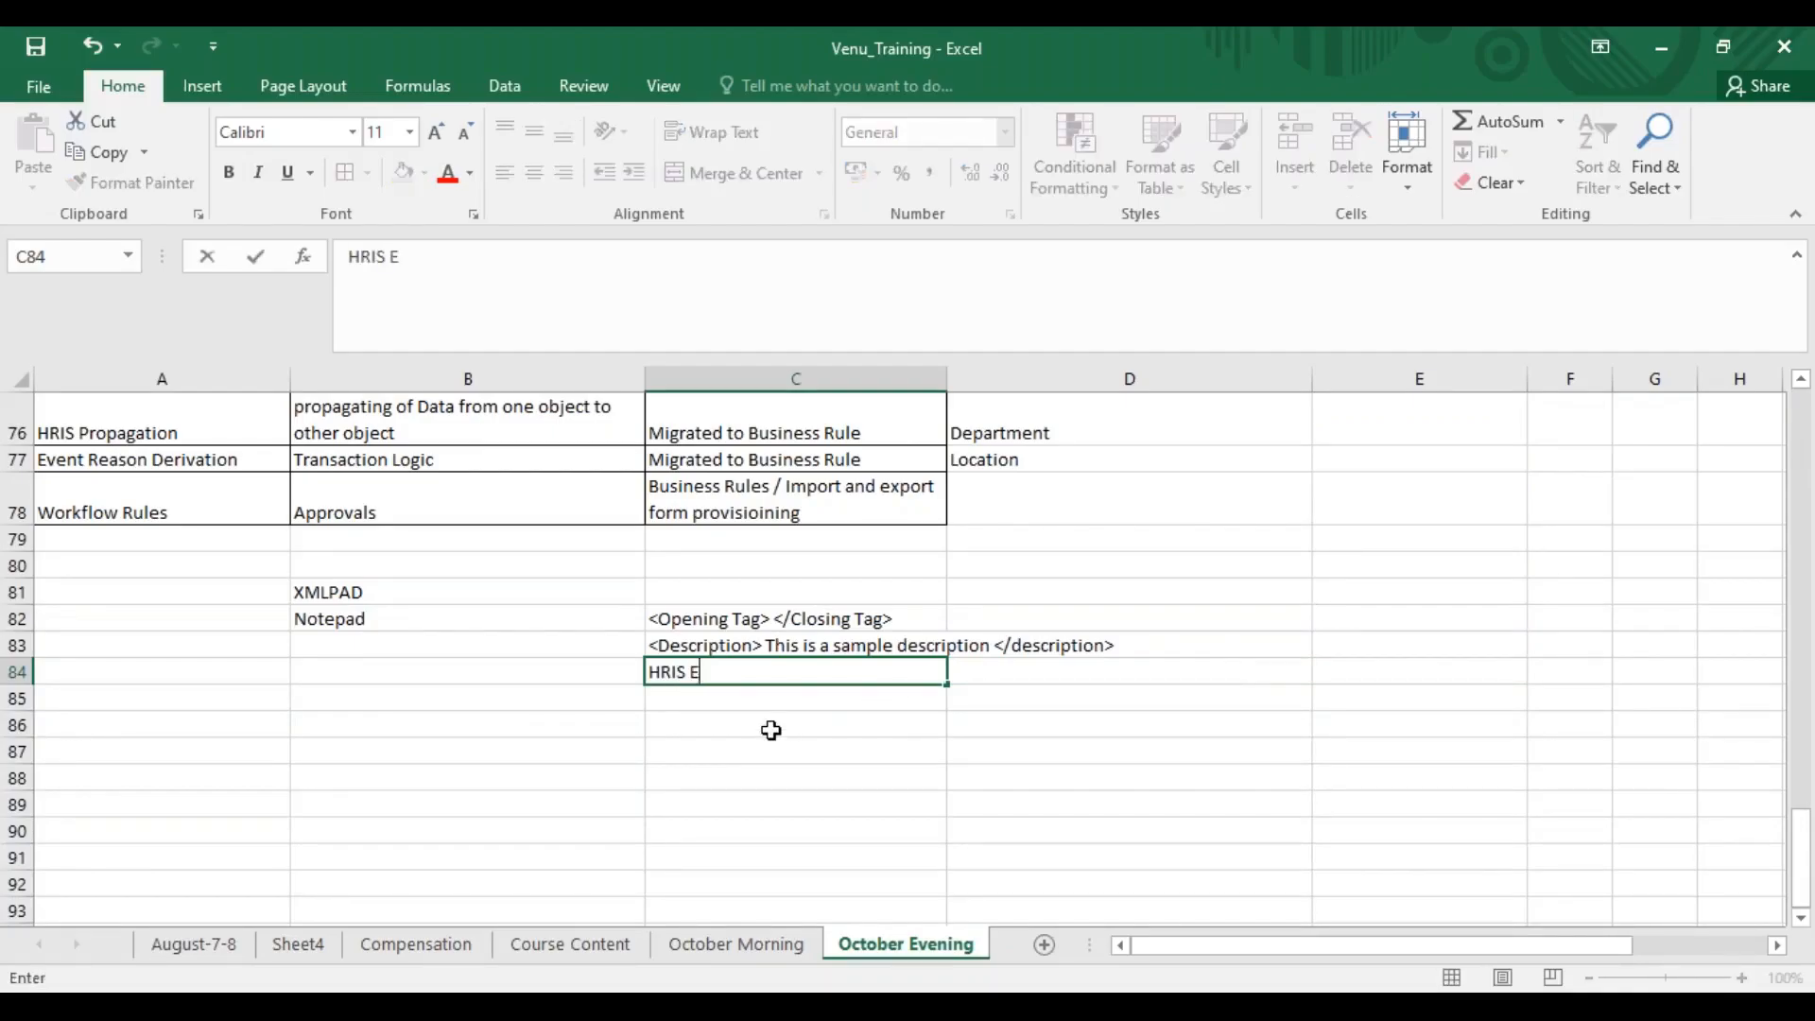
{"action": "type", "text": "lements"}
{"action": "type", "text": "- "}
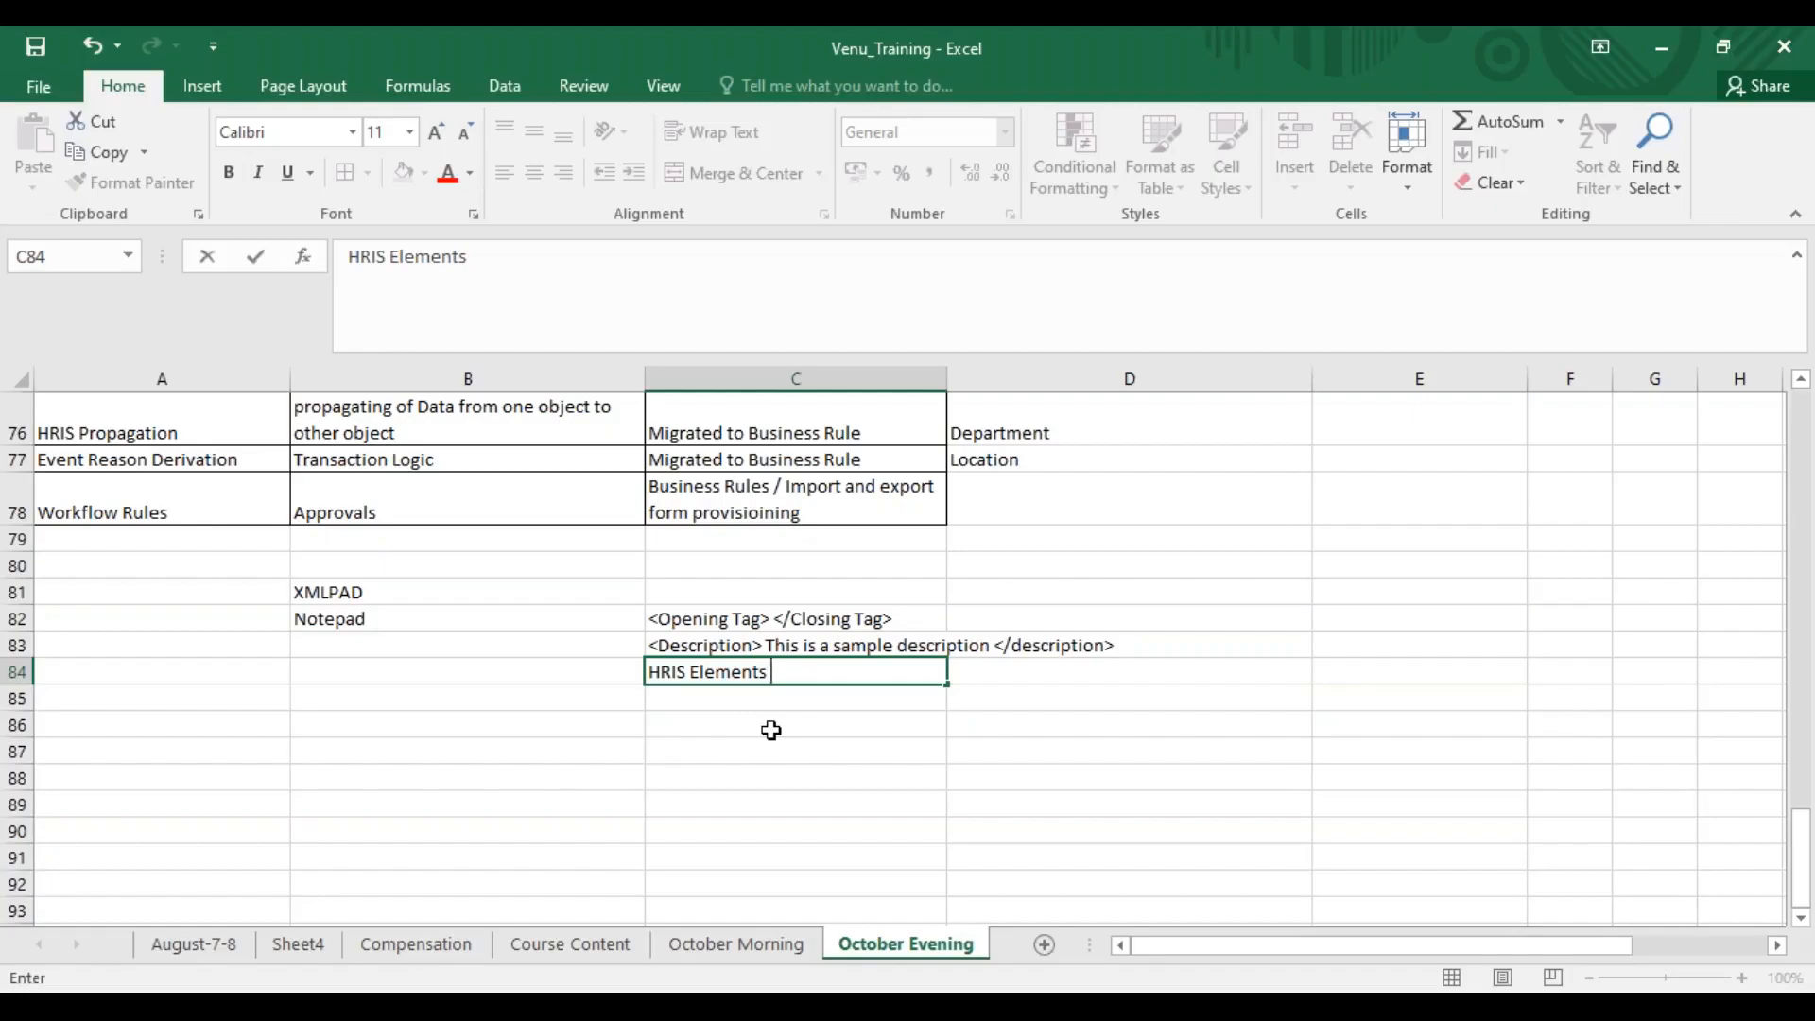
{"action": "type", "text": "La"}
{"action": "key", "text": "BackSpace"}
{"action": "key", "text": "BackSpace"}
{"action": "key", "text": "BackSpace"}
{"action": "type", "text": "ID & Label"}
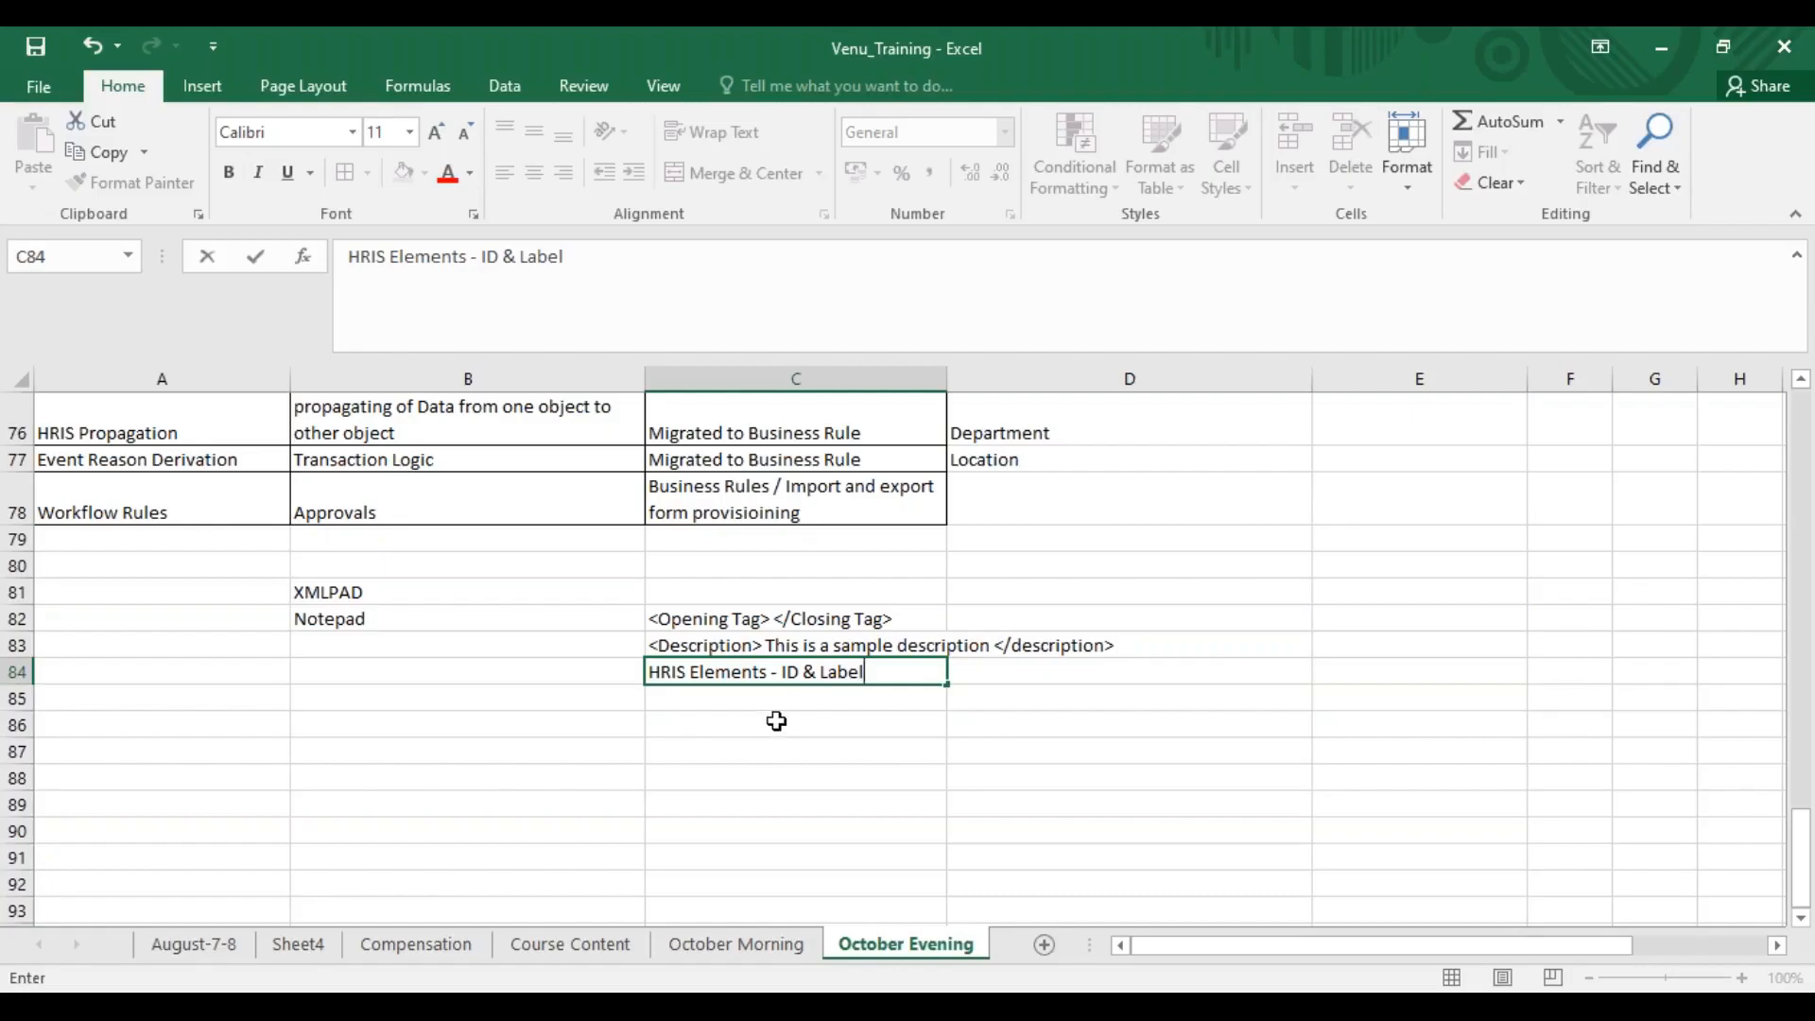
Highlight the ID and Label attributes within the HRIS Elements text in cell C84
{"action": "left_click", "coordinate": [732, 671]}
{"action": "left_click", "coordinate": [781, 671]}
{"action": "left_click_drag", "start_coordinate": [782, 671], "coordinate": [875, 673]}
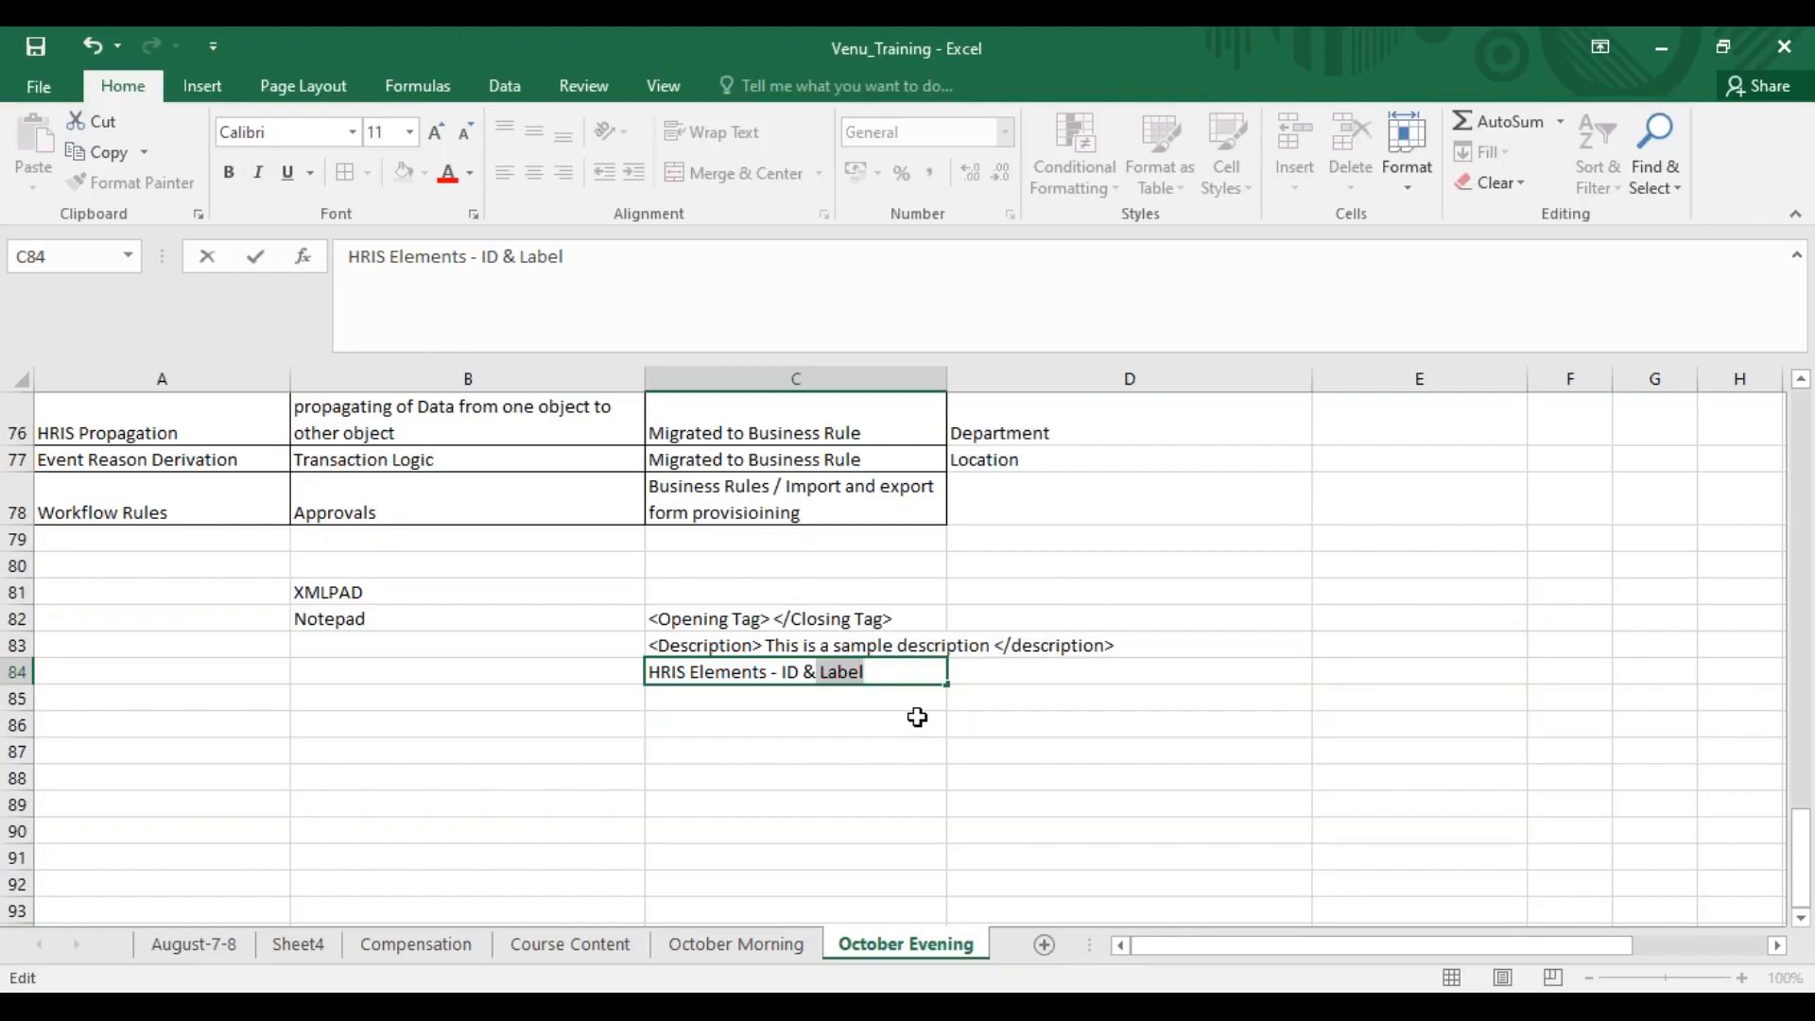
{"action": "left_click", "coordinate": [799, 670]}
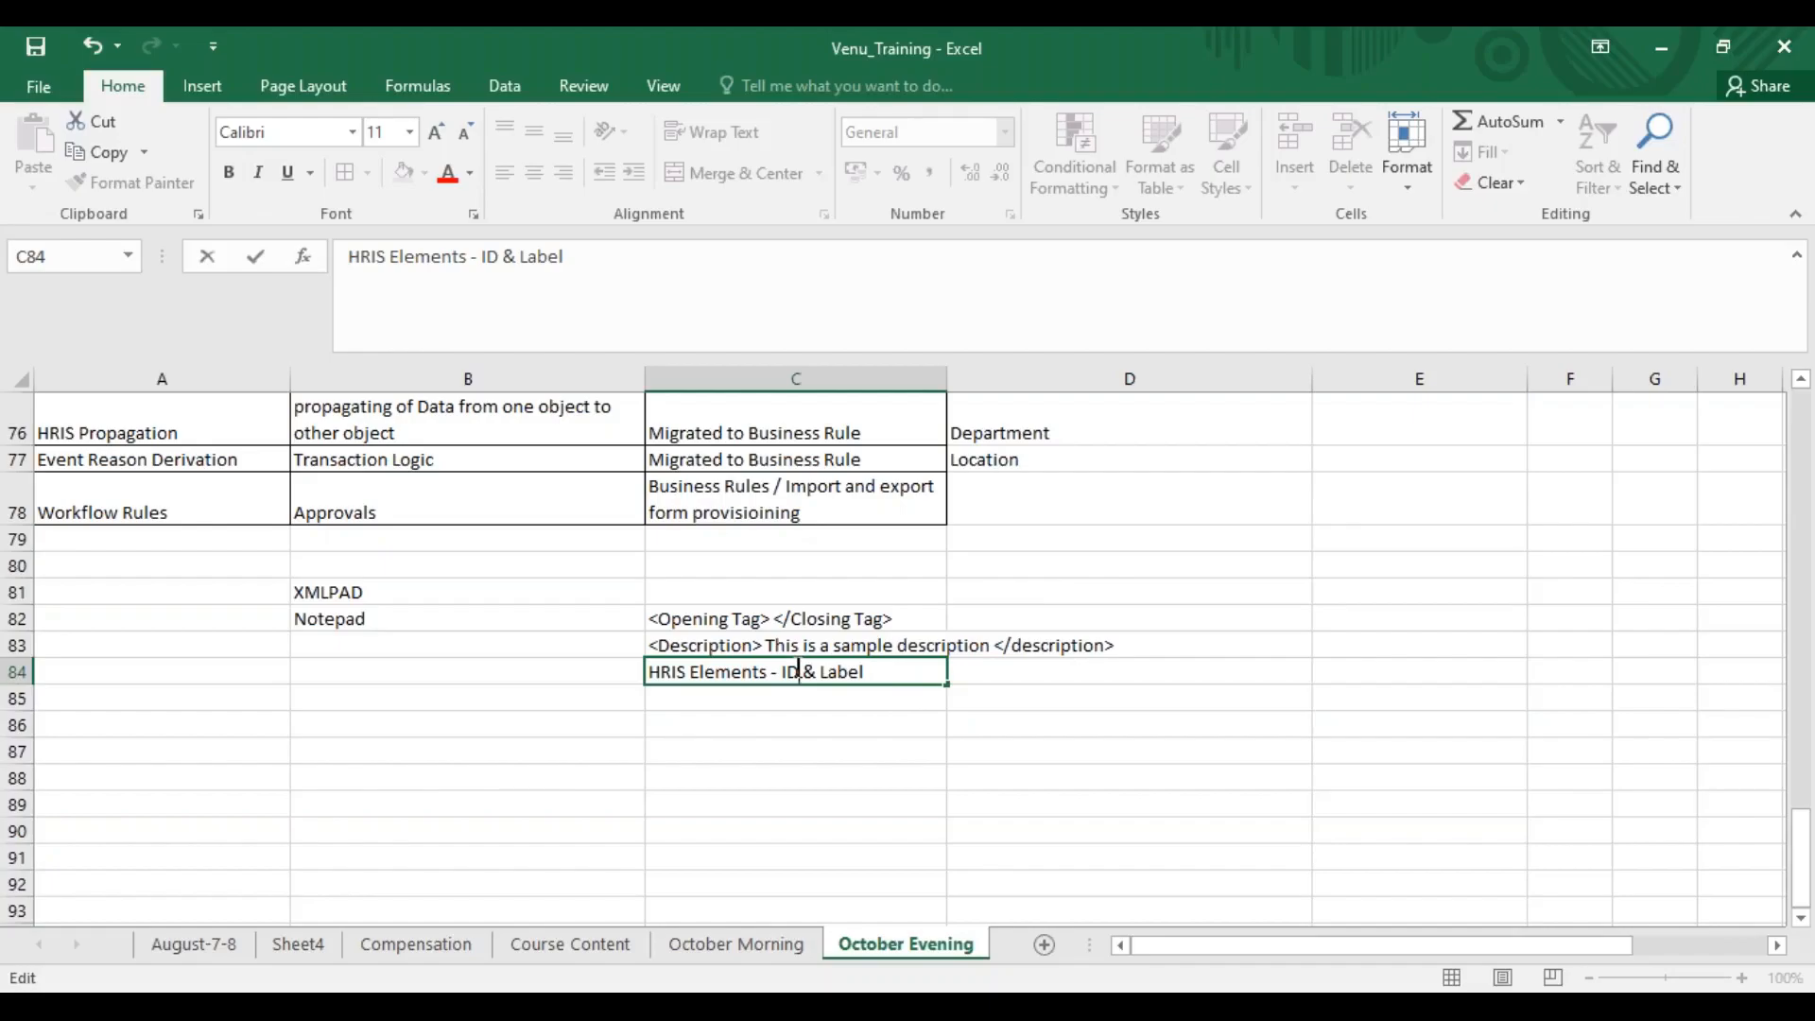
Write "hris fields - id, lable, max legth, visibility, required" in cell C85
{"action": "left_click", "coordinate": [747, 689]}
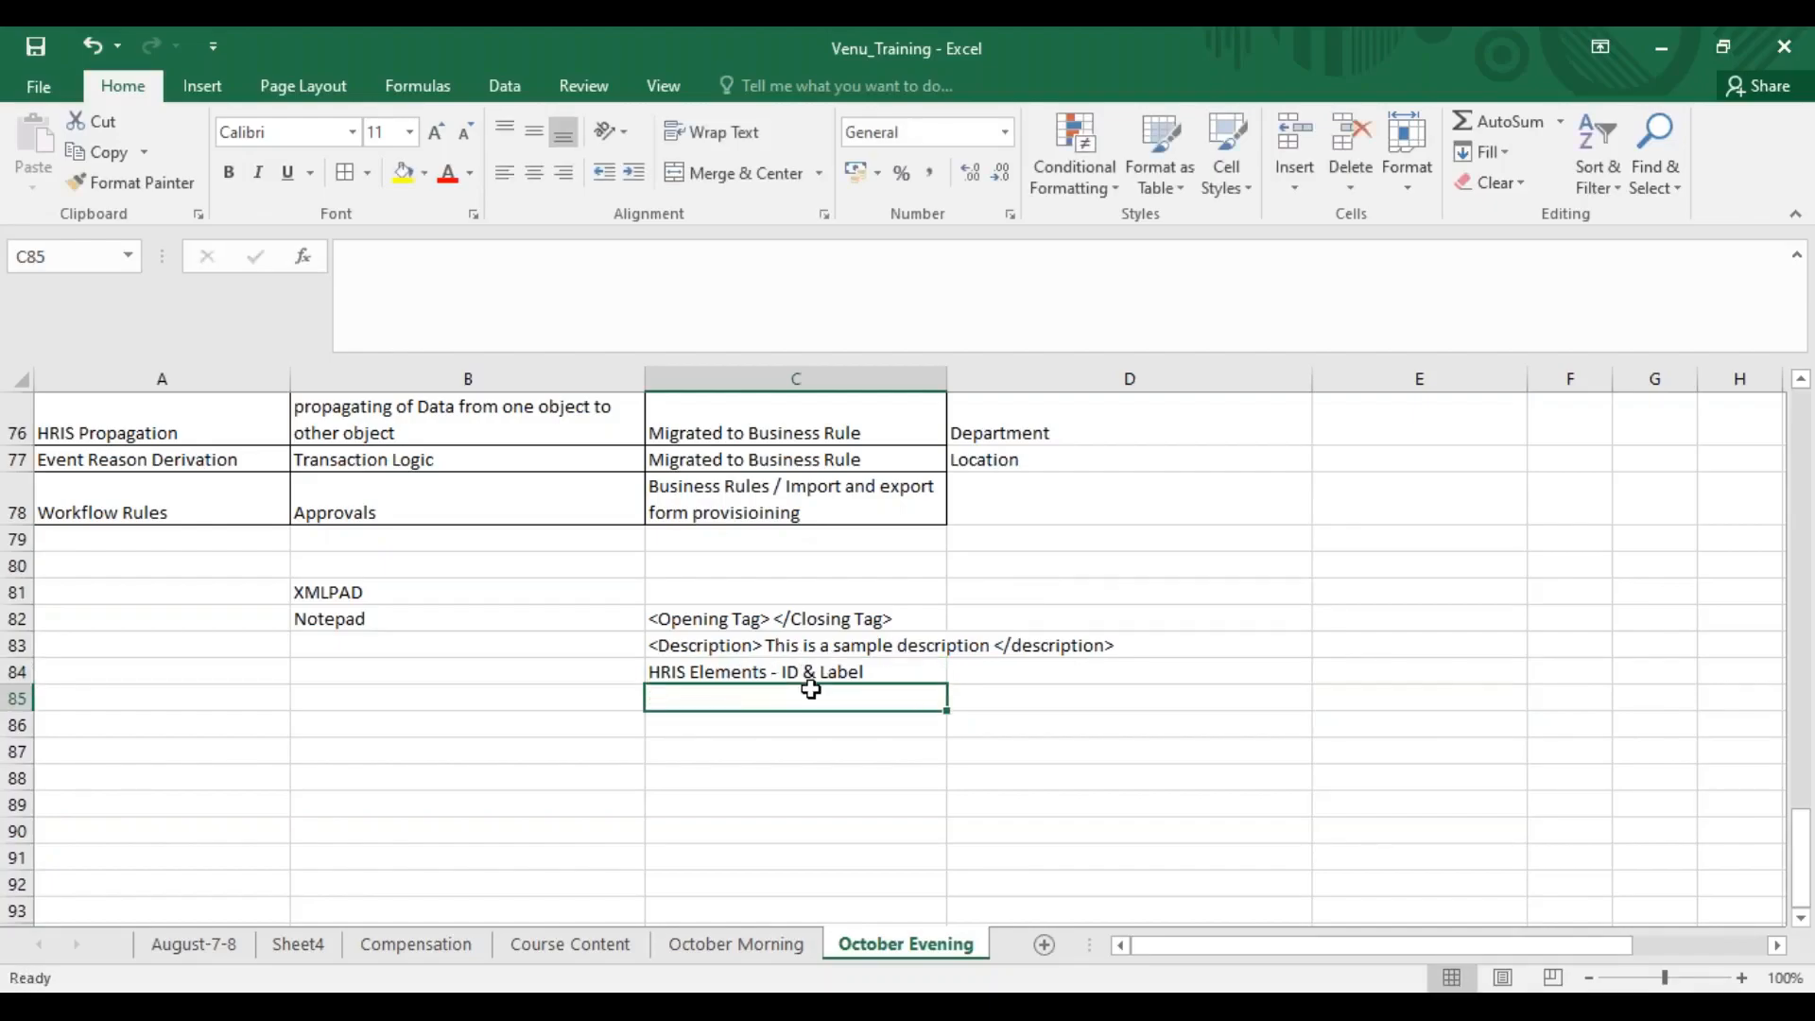
{"action": "type", "text": "hris"}
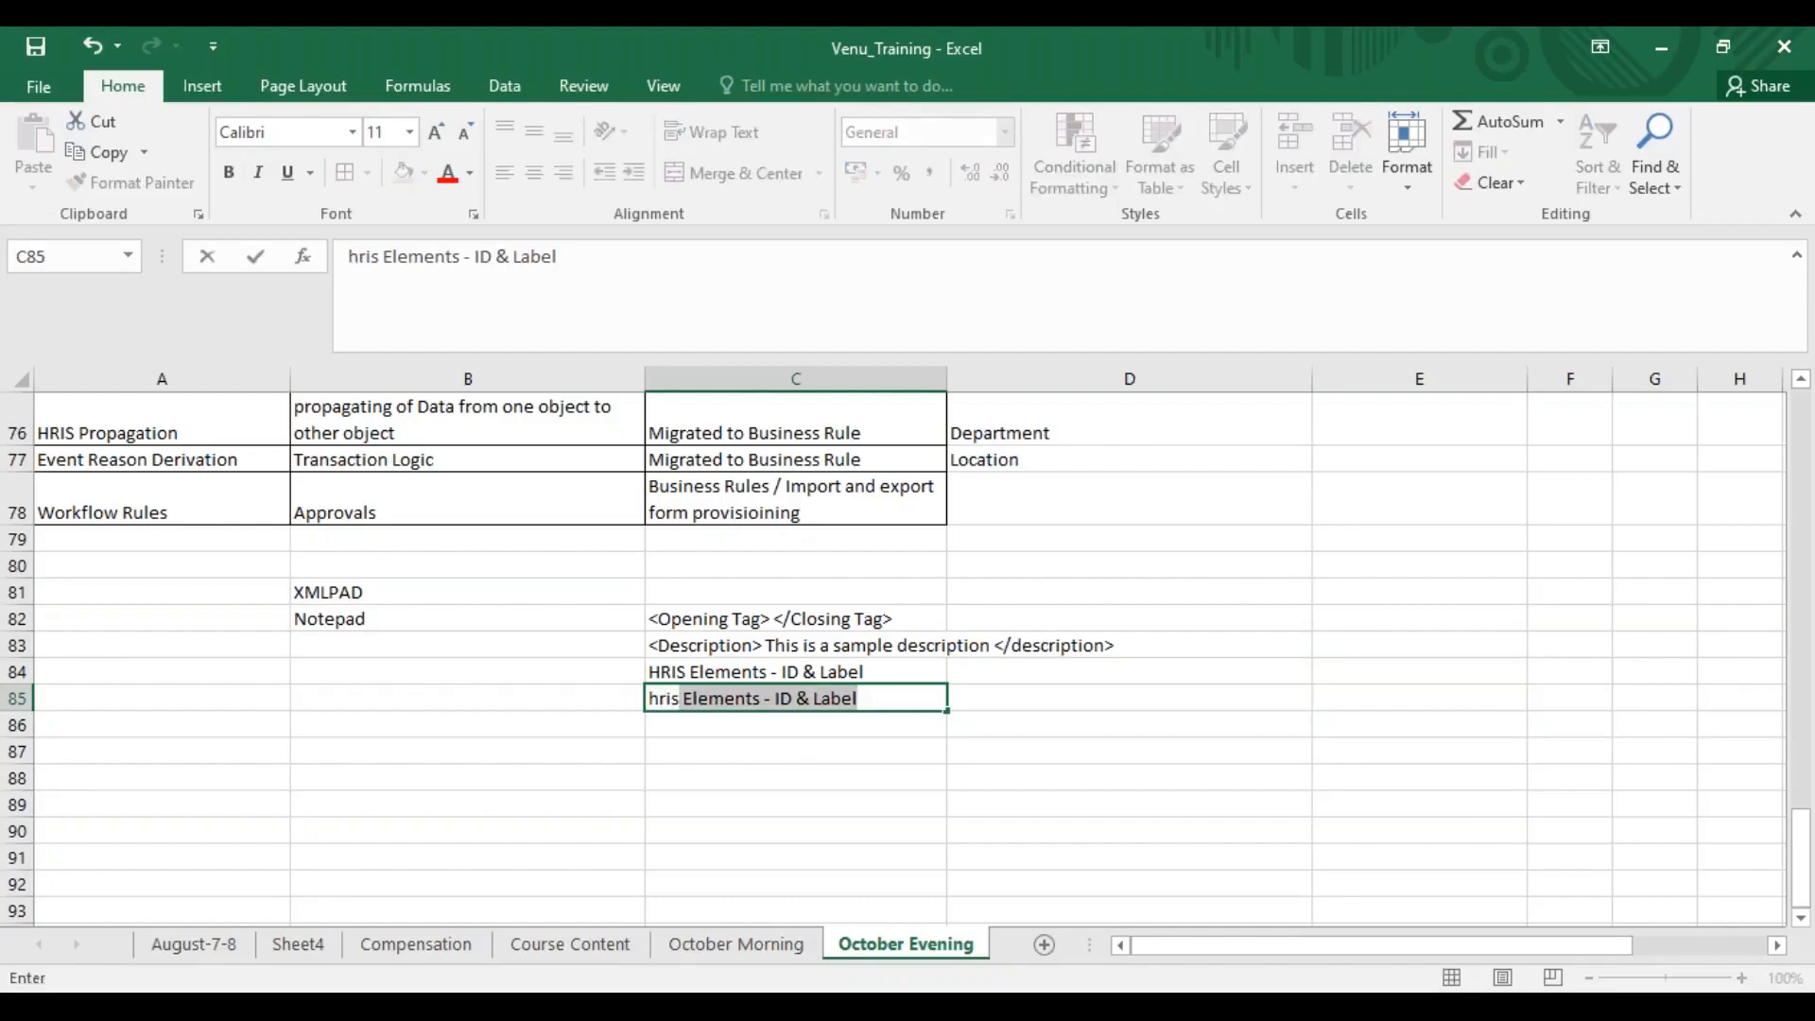
{"action": "type", "text": " fields"}
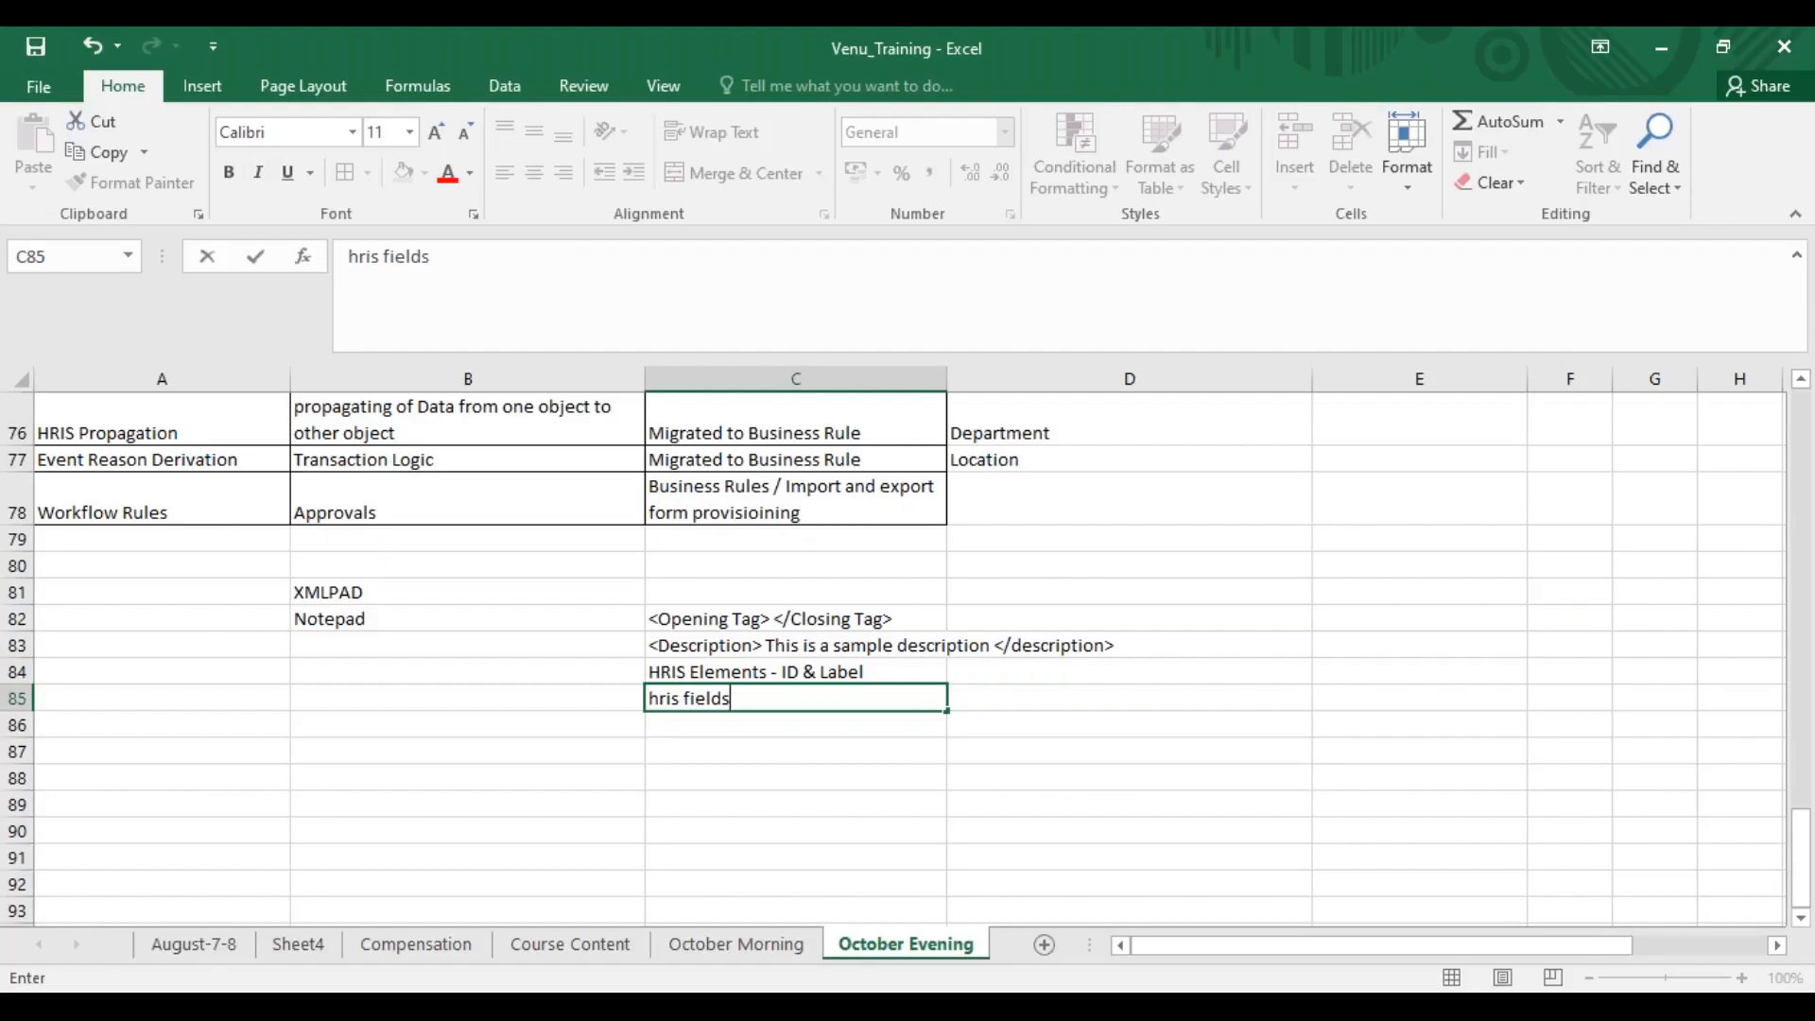
{"action": "type", "text": "- id, f"}
{"action": "key", "text": "BackSpace"}
{"action": "type", "text": "lable, max legth, visibility, required"}
Highlight the id and lable attributes one after another within the hris fields text in cell C85
{"action": "left_click", "coordinate": [696, 697]}
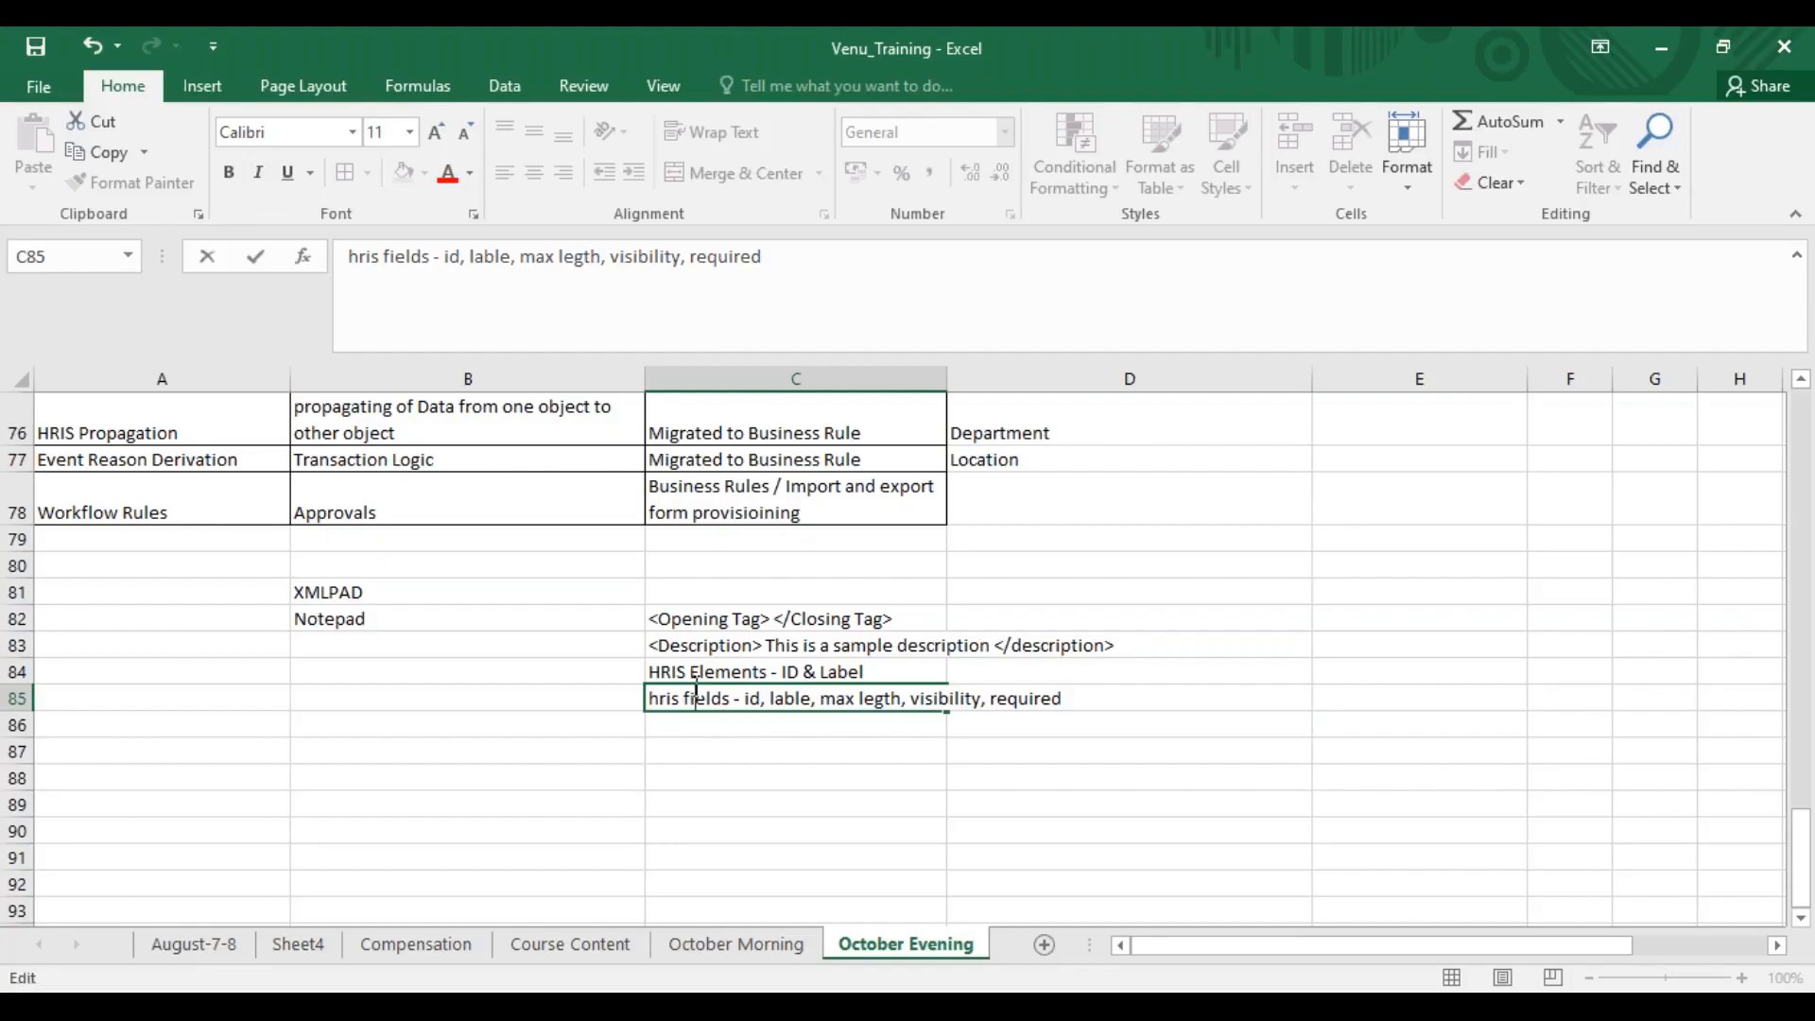
{"action": "left_click", "coordinate": [753, 698]}
{"action": "double_click", "coordinate": [753, 699]}
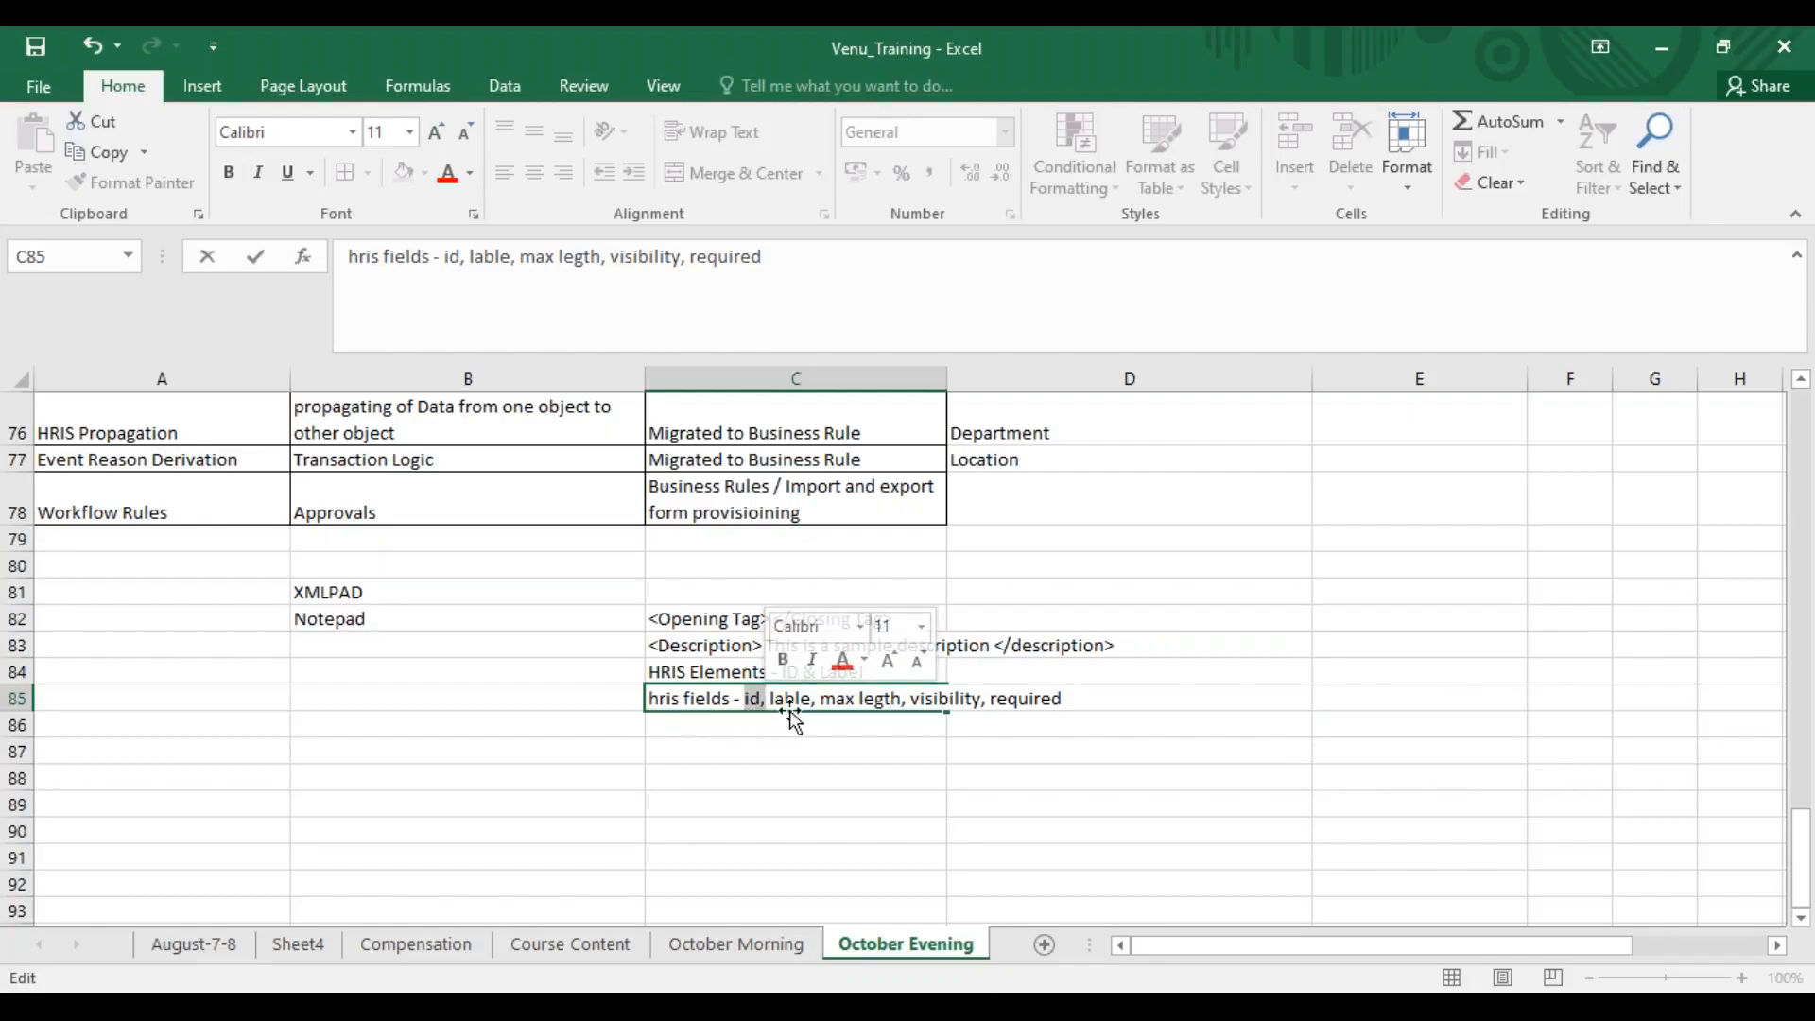
{"action": "left_click_drag", "start_coordinate": [770, 699], "coordinate": [811, 698]}
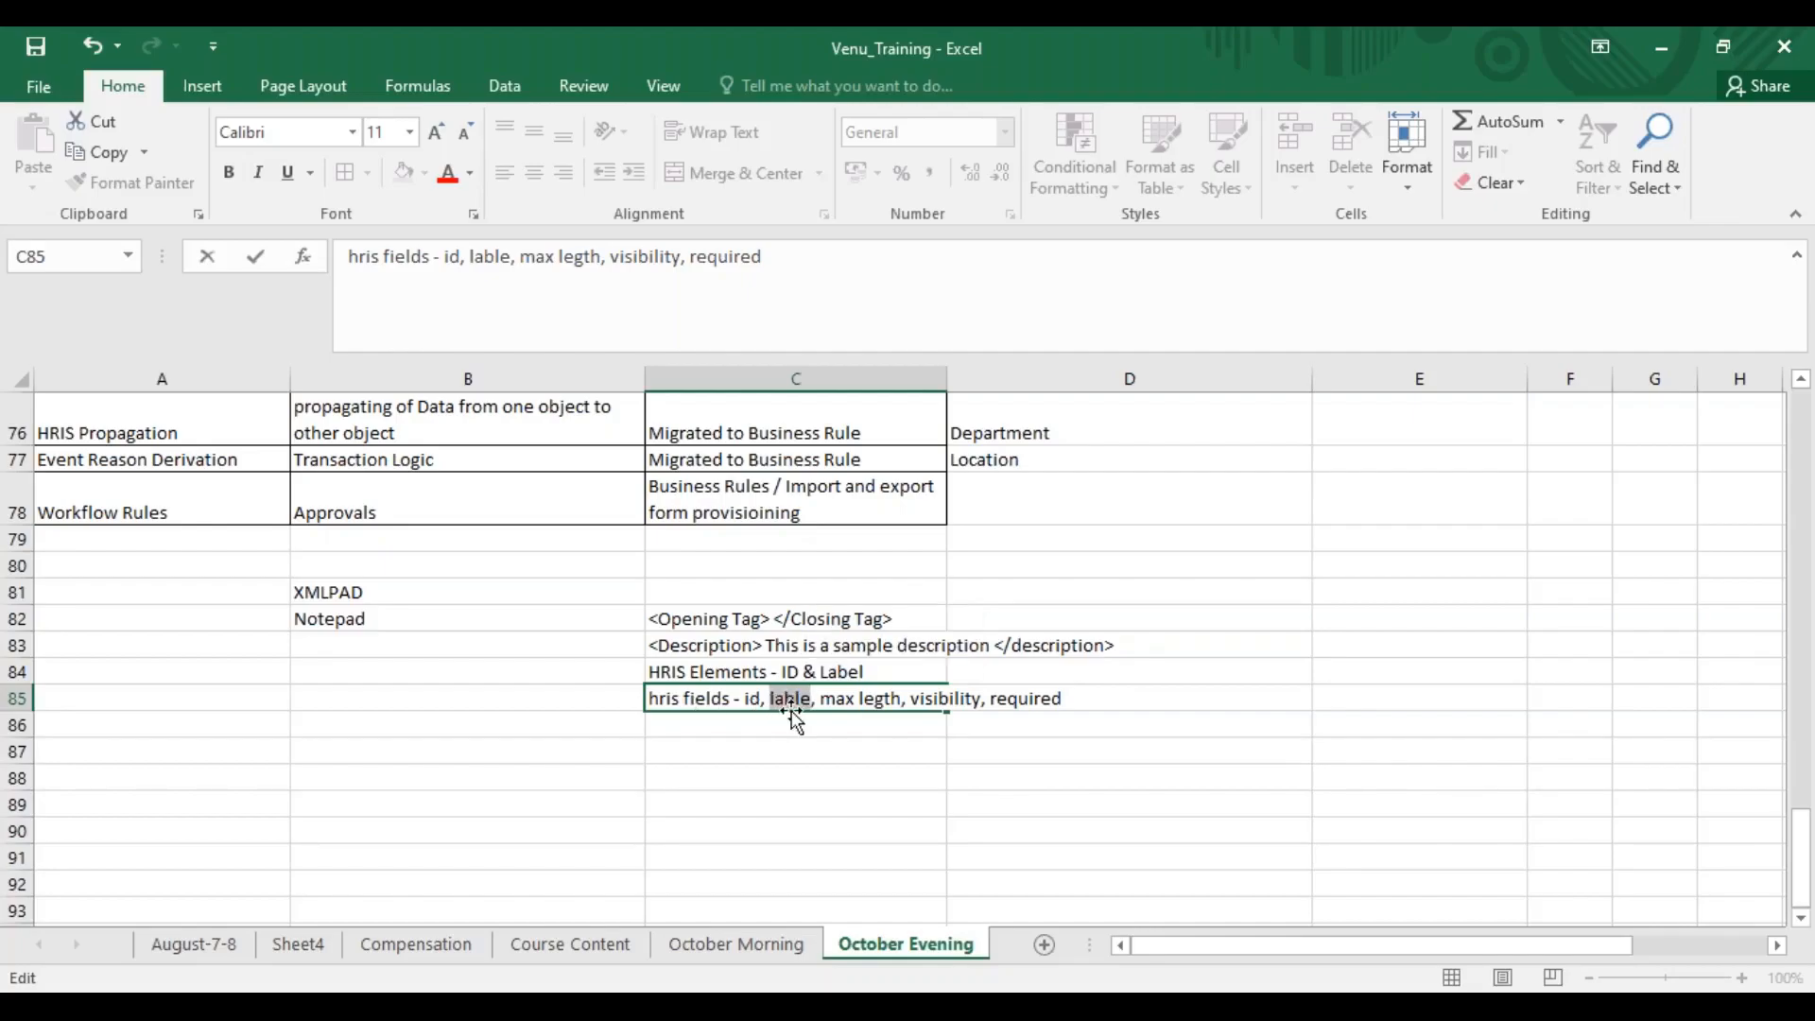
{"action": "left_click", "coordinate": [854, 708]}
Enter "both / none" in cell D87 and the label "Visibility" beside it in cell C87
{"action": "left_click", "coordinate": [1033, 749]}
{"action": "type", "text": "bo"}
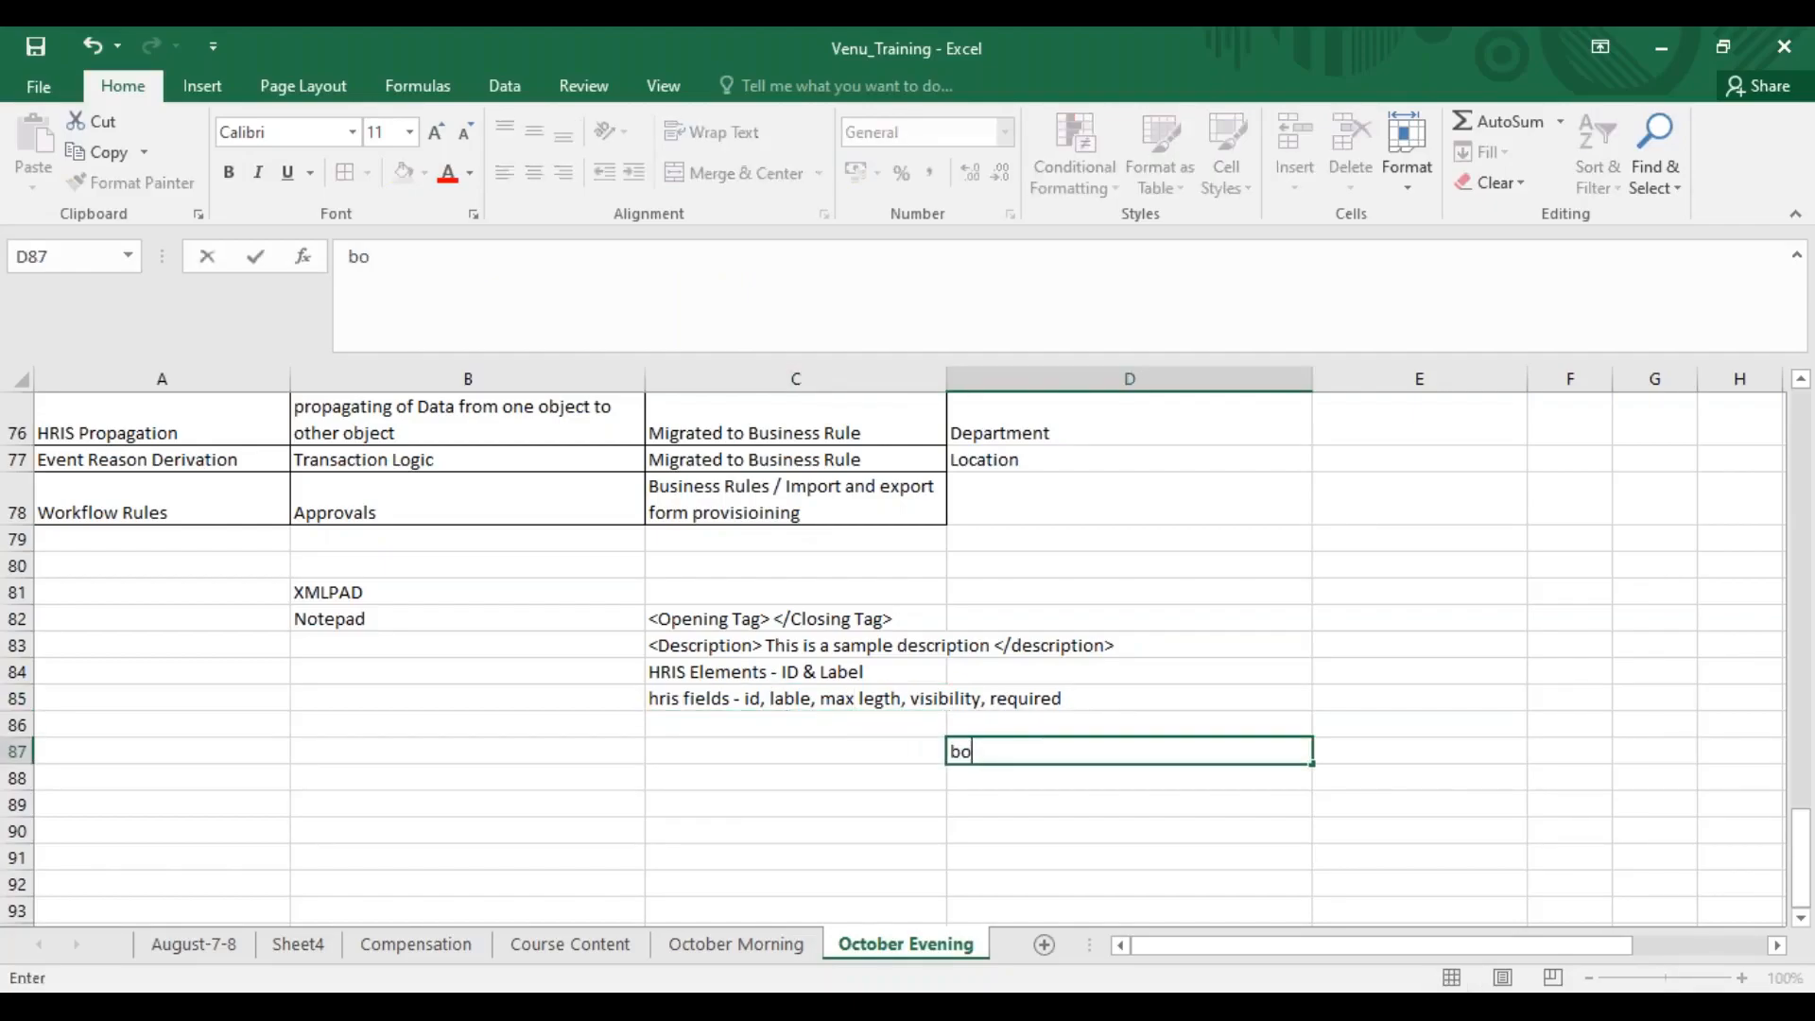
{"action": "type", "text": "th / none"}
{"action": "left_click", "coordinate": [863, 751]}
{"action": "type", "text": "Visibili"}
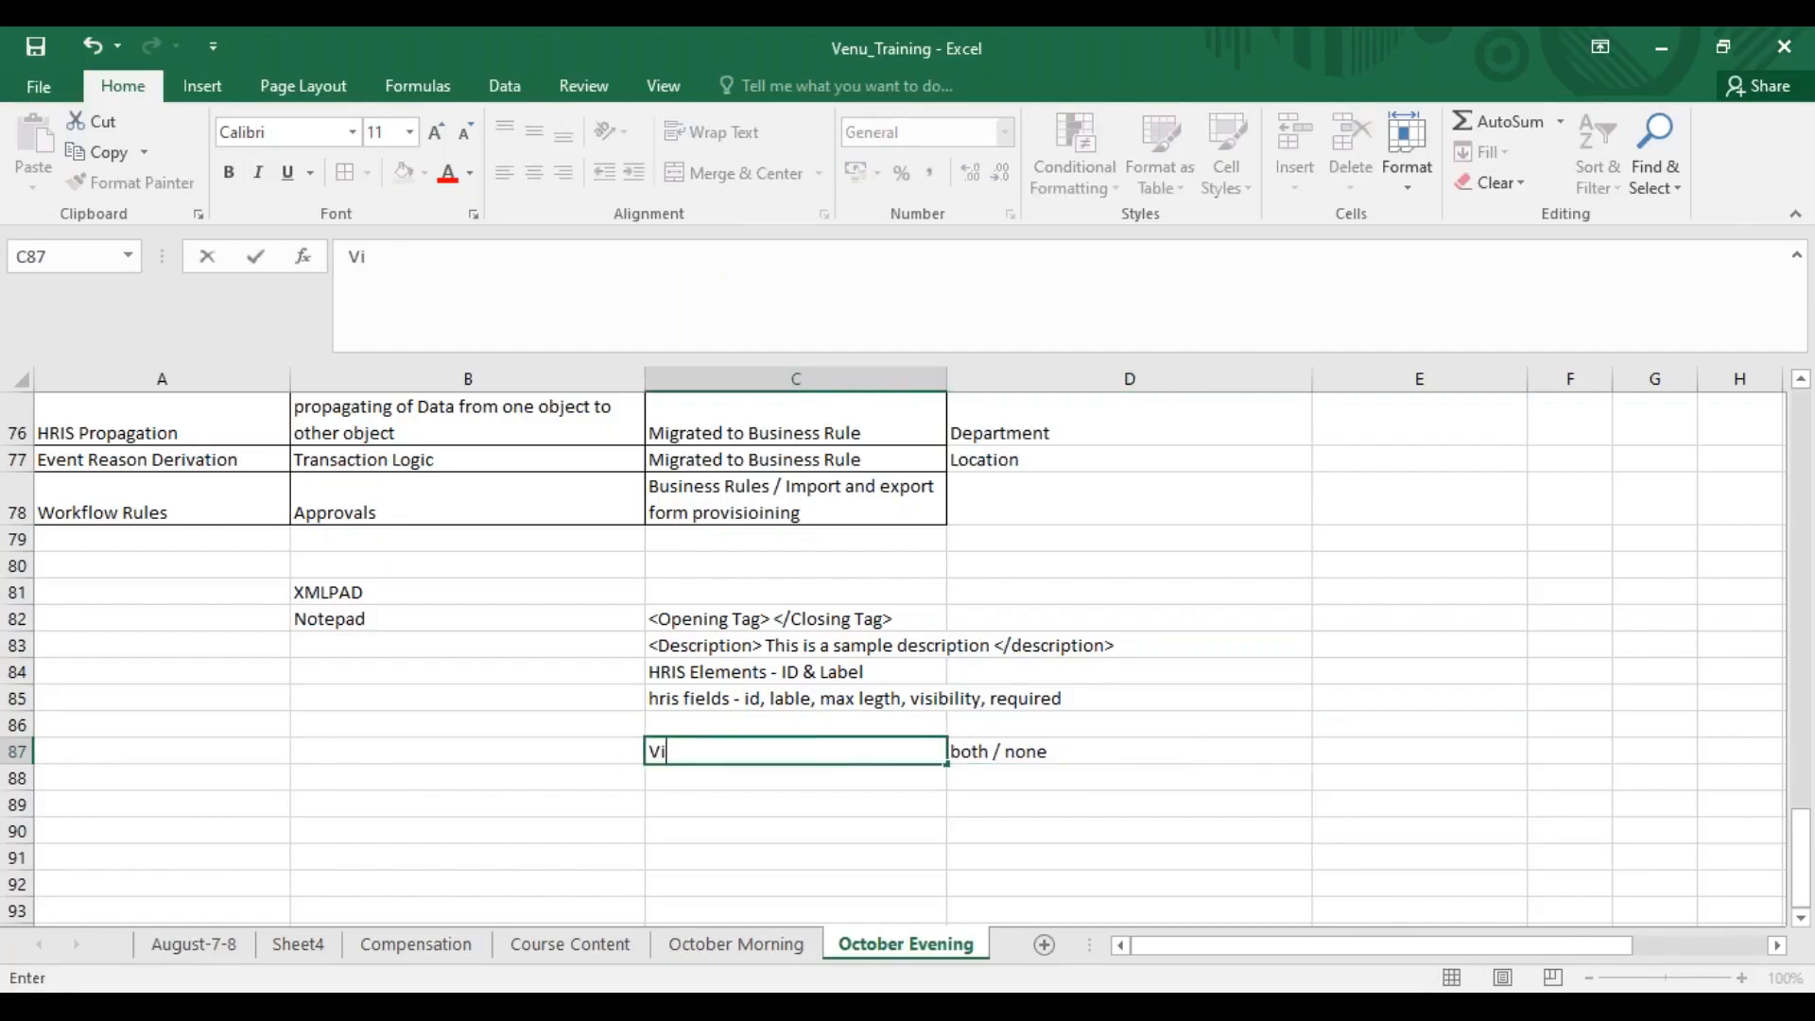
{"action": "key", "text": "Return"}
Enter "Required" in cell C88 with its possible values "True / False" in cell D88
{"action": "type", "text": "Required"}
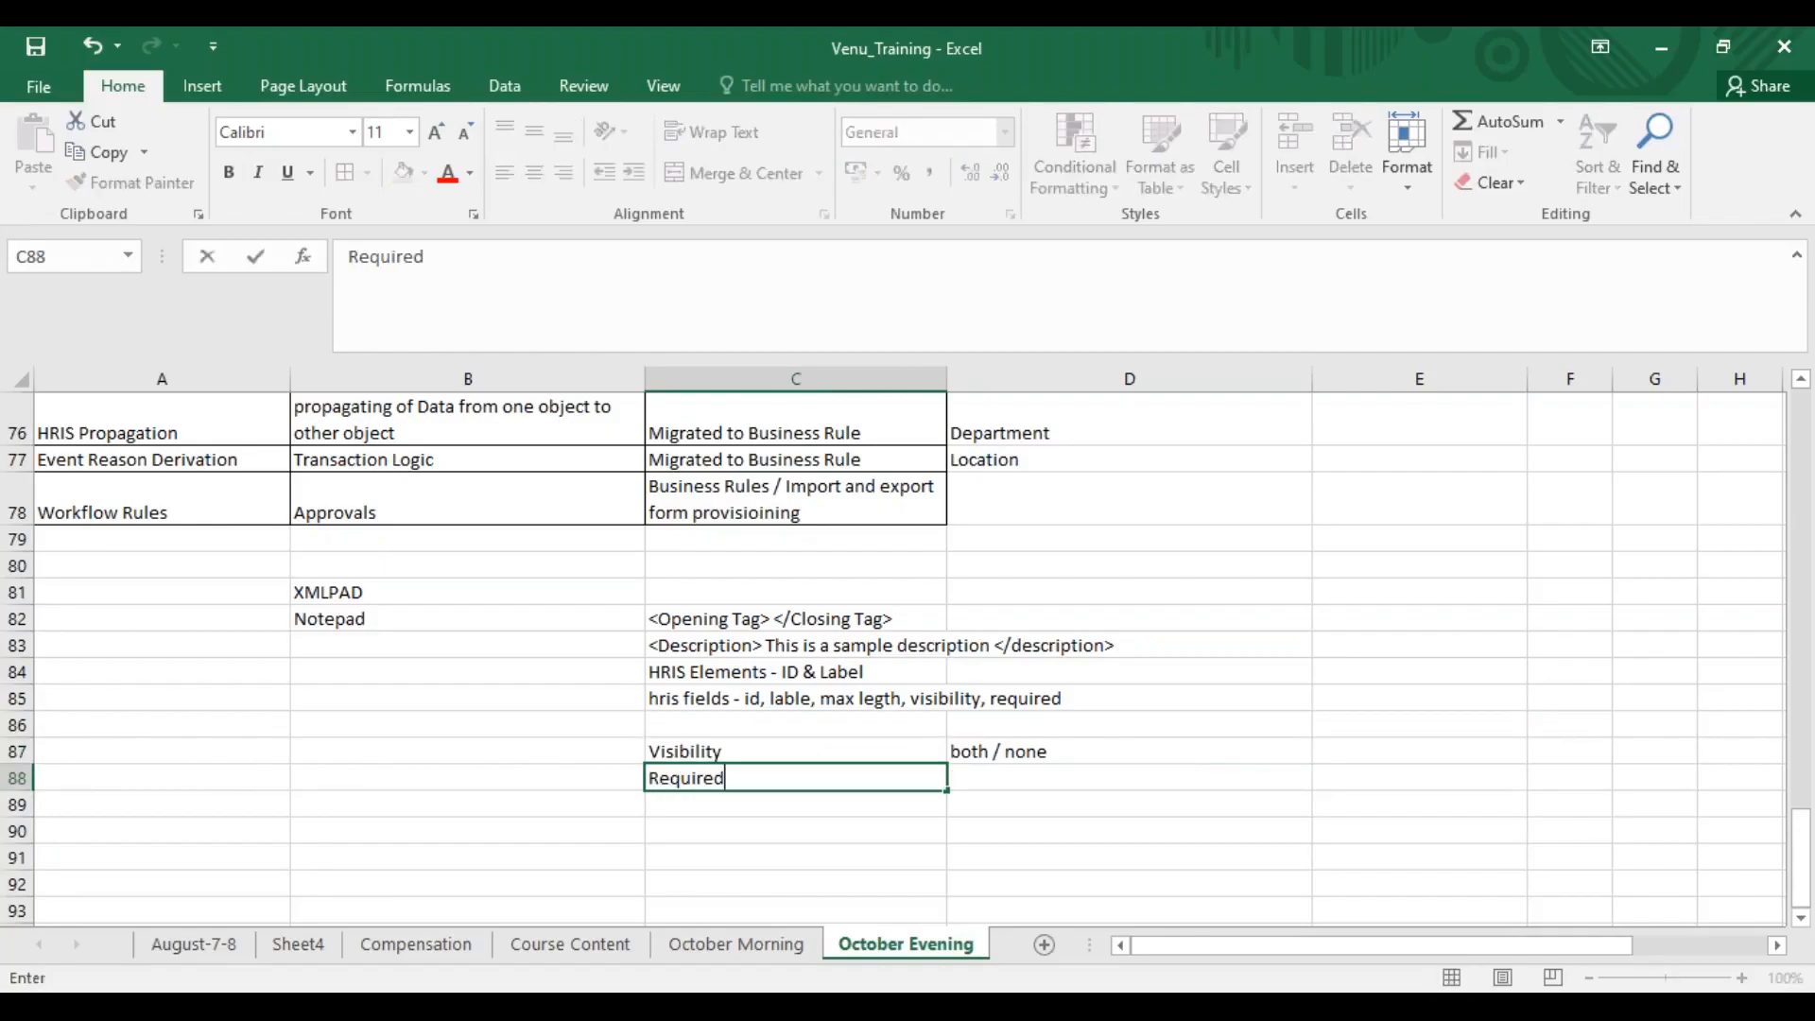
{"action": "key", "text": "Tab"}
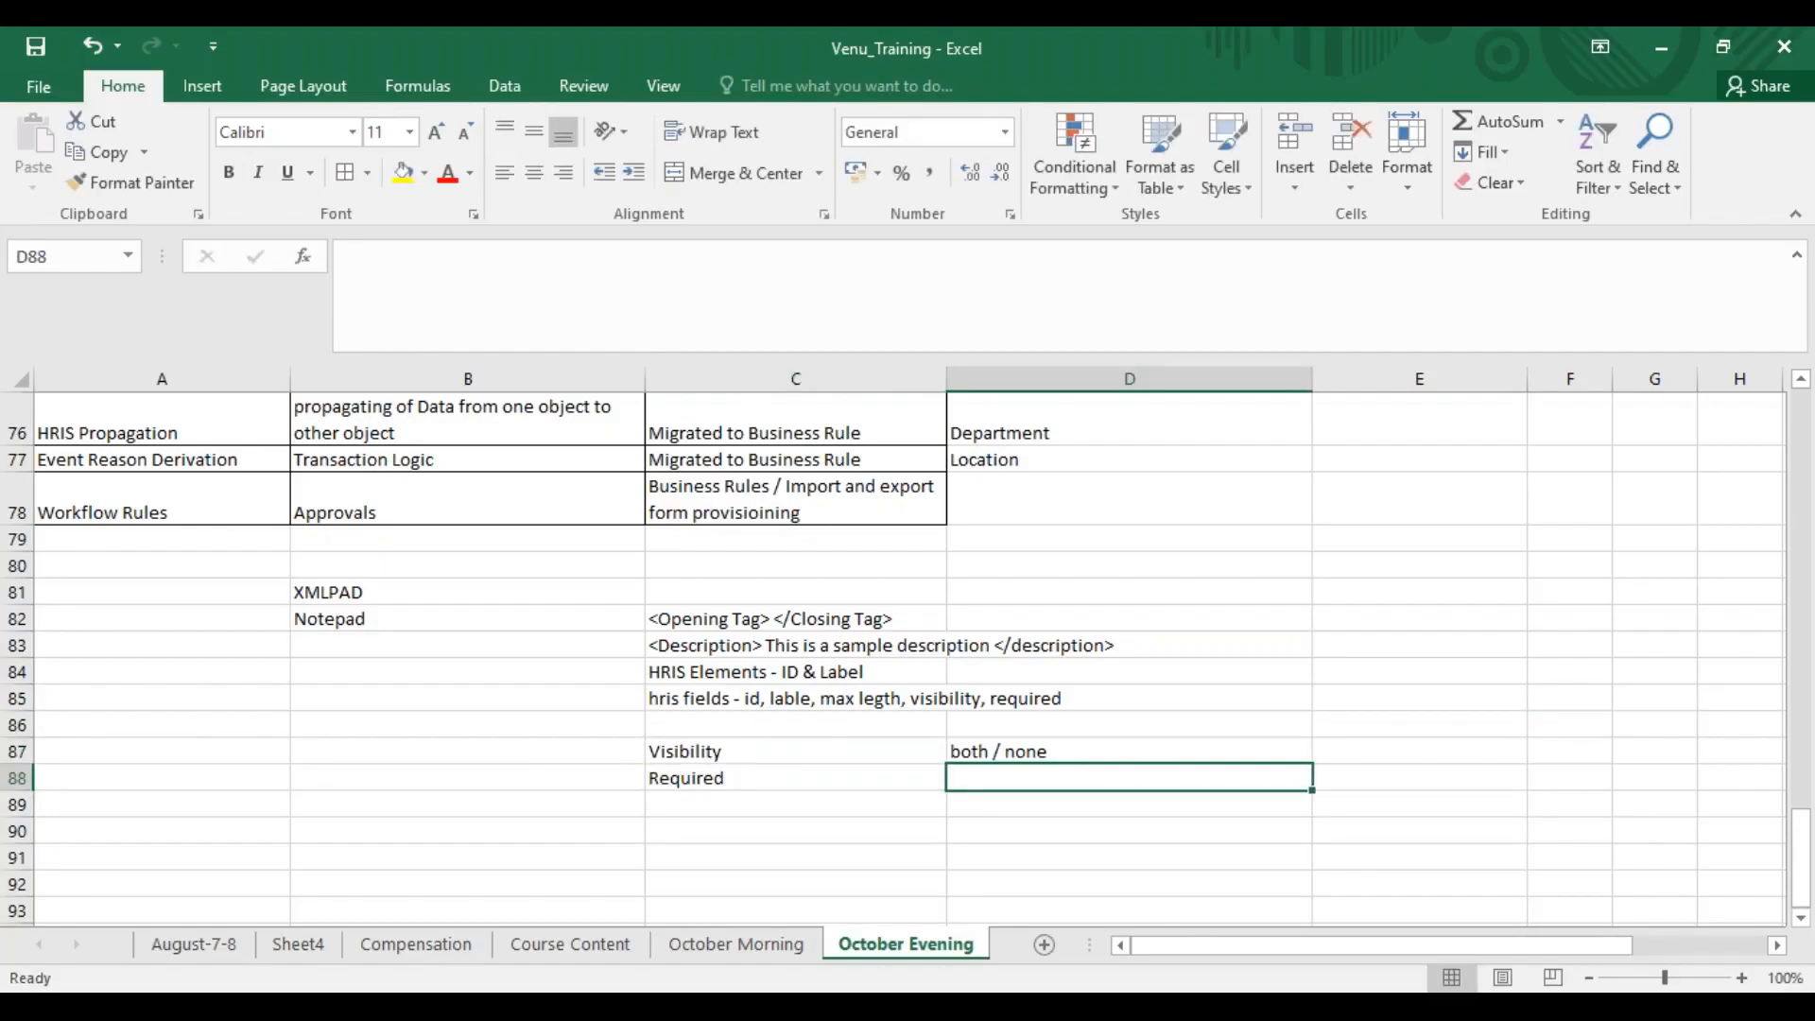
{"action": "type", "text": "True / False"}
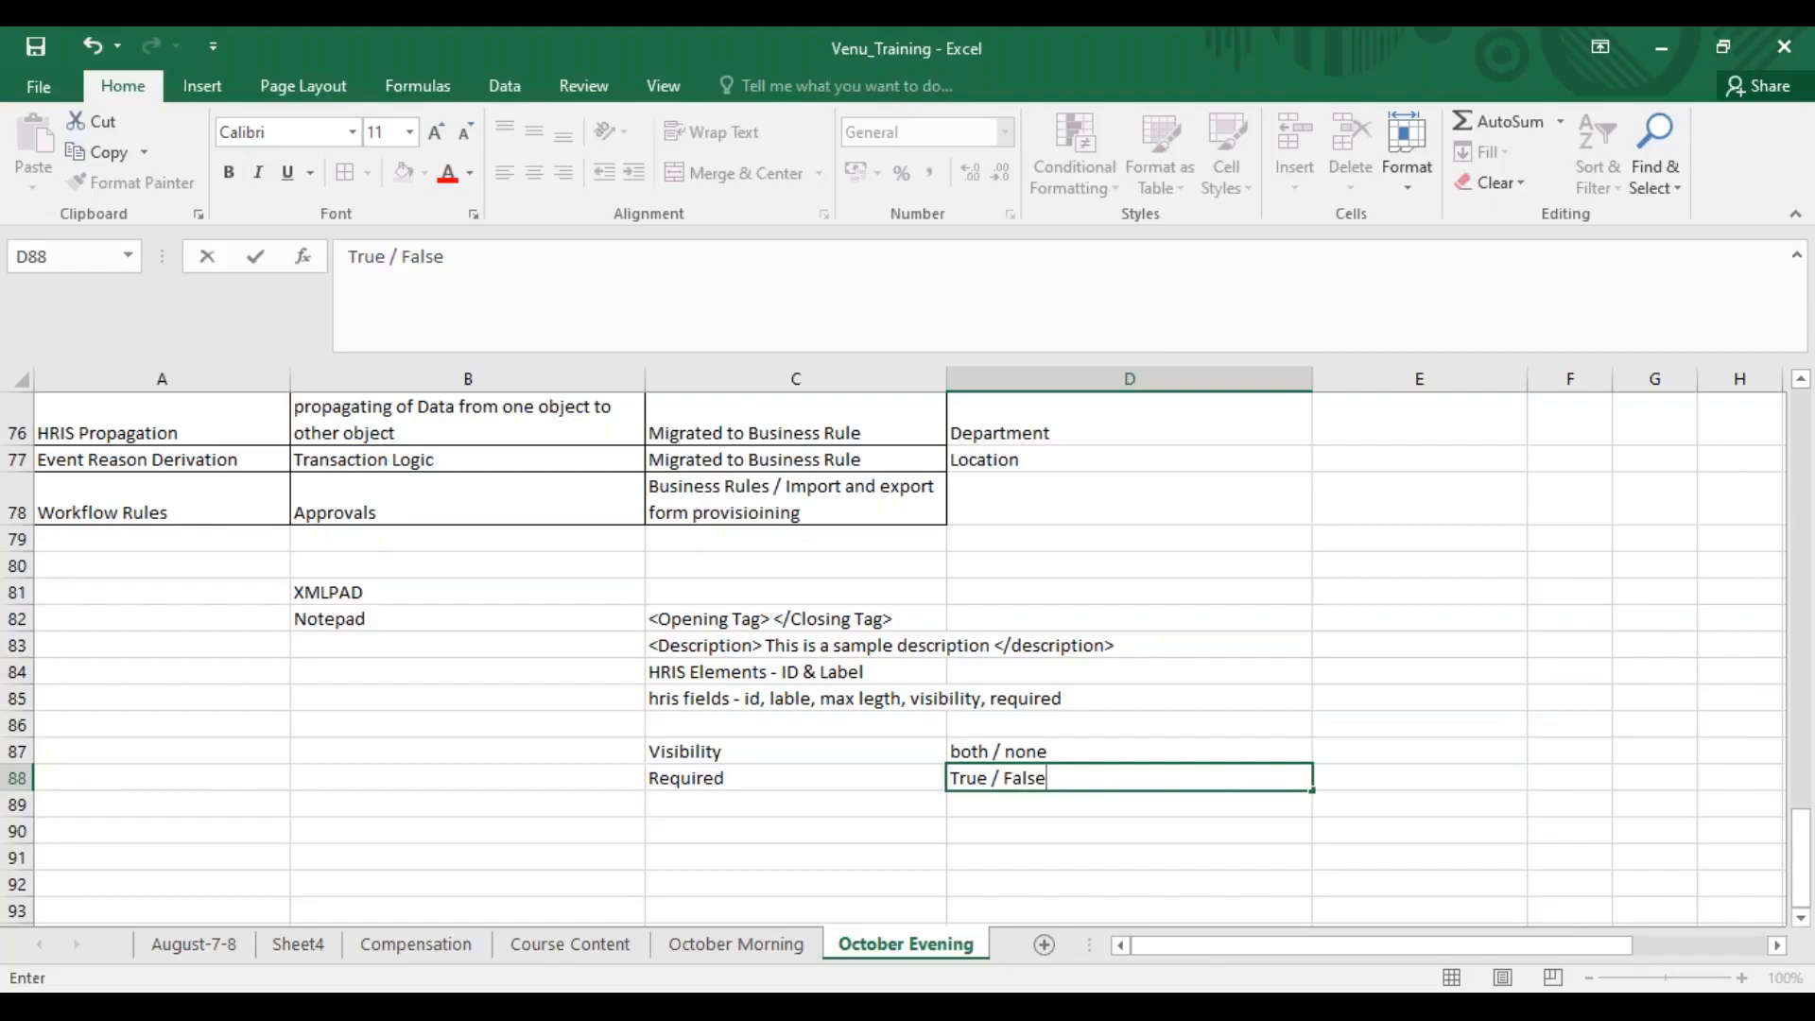
{"action": "left_click", "coordinate": [1047, 826]}
{"action": "left_click_drag", "start_coordinate": [1048, 785], "coordinate": [690, 701]}
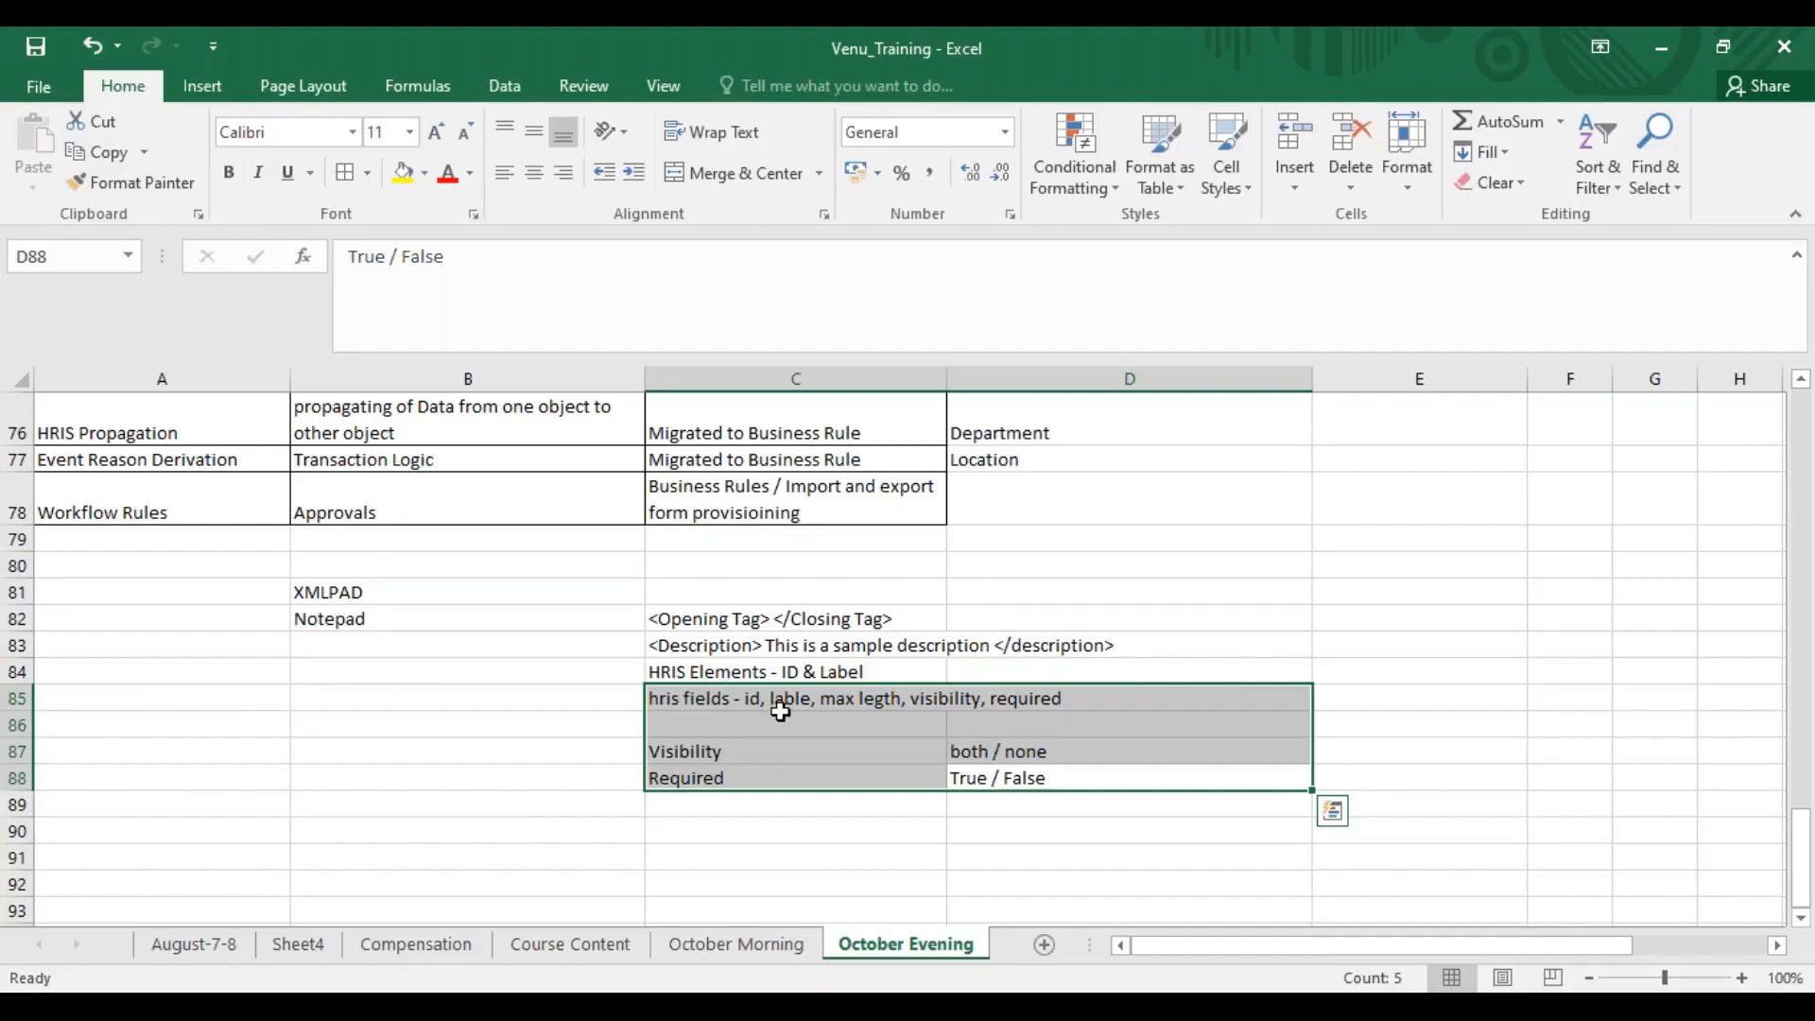
{"action": "left_click", "coordinate": [704, 665]}
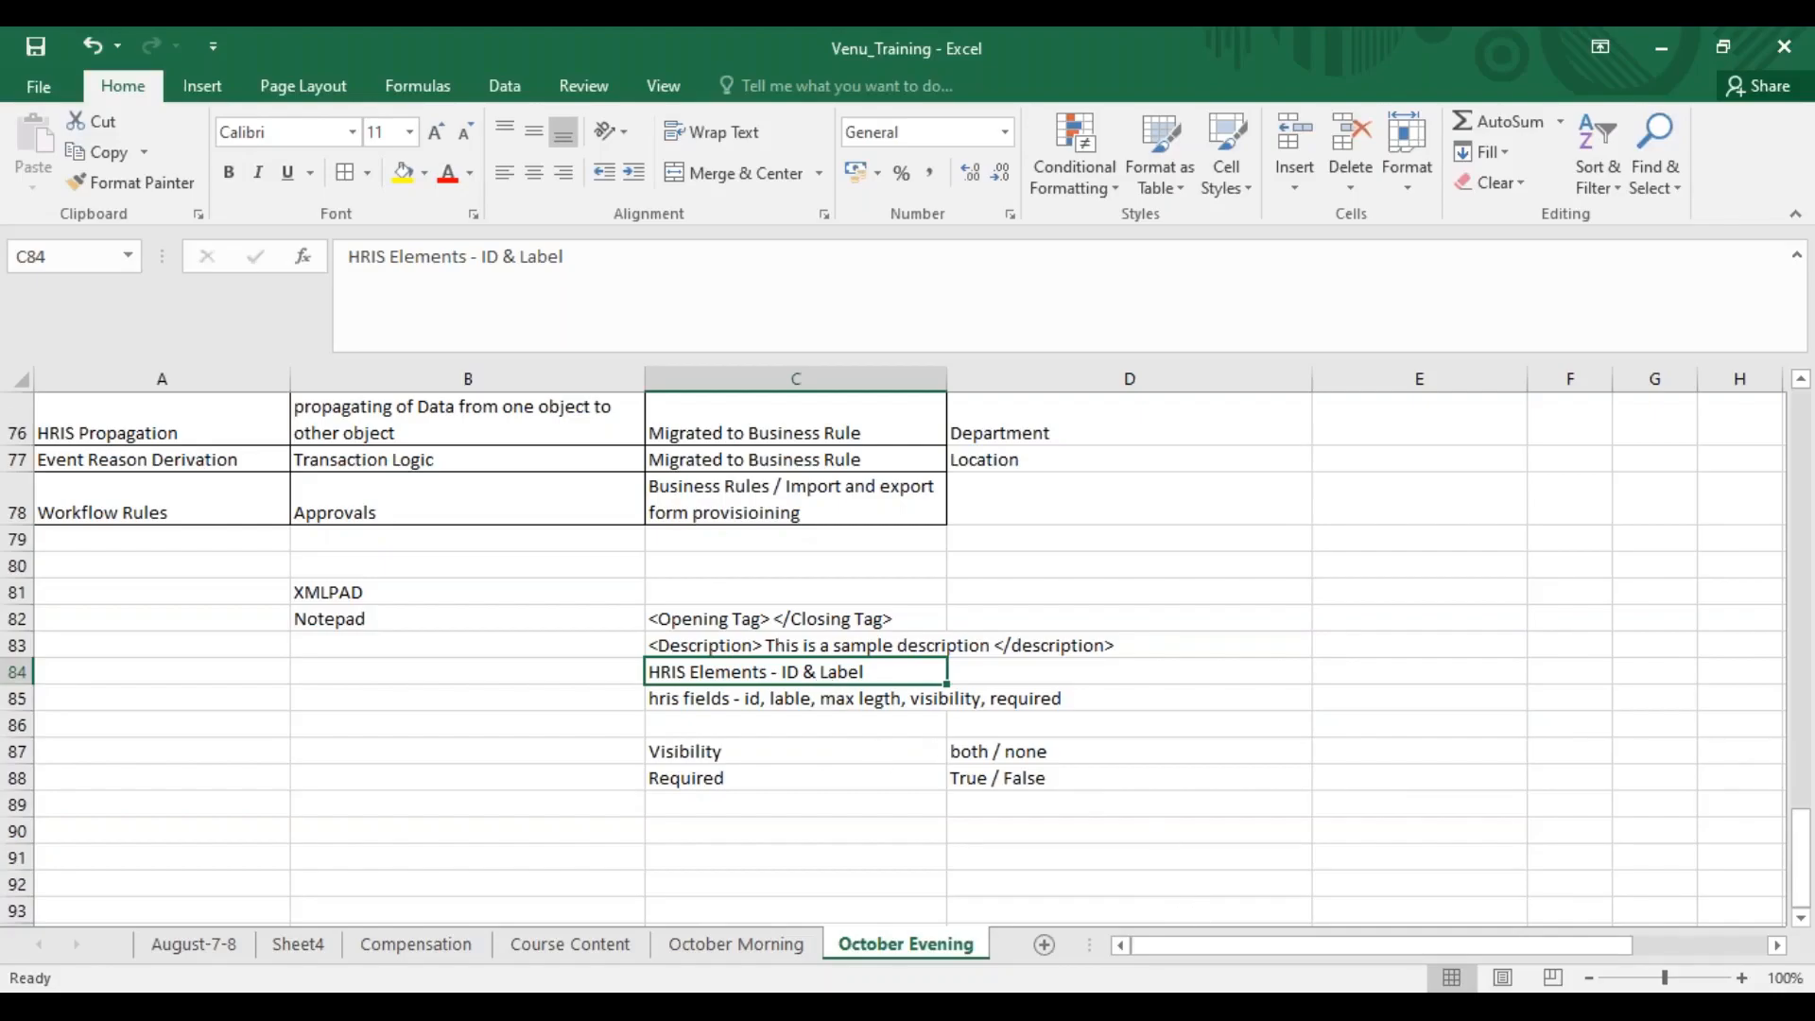
Switch to the SuccessFactors Provisioning window and bring up the company's Succession Management section
{"action": "mouse_move", "coordinate": [866, 1004]}
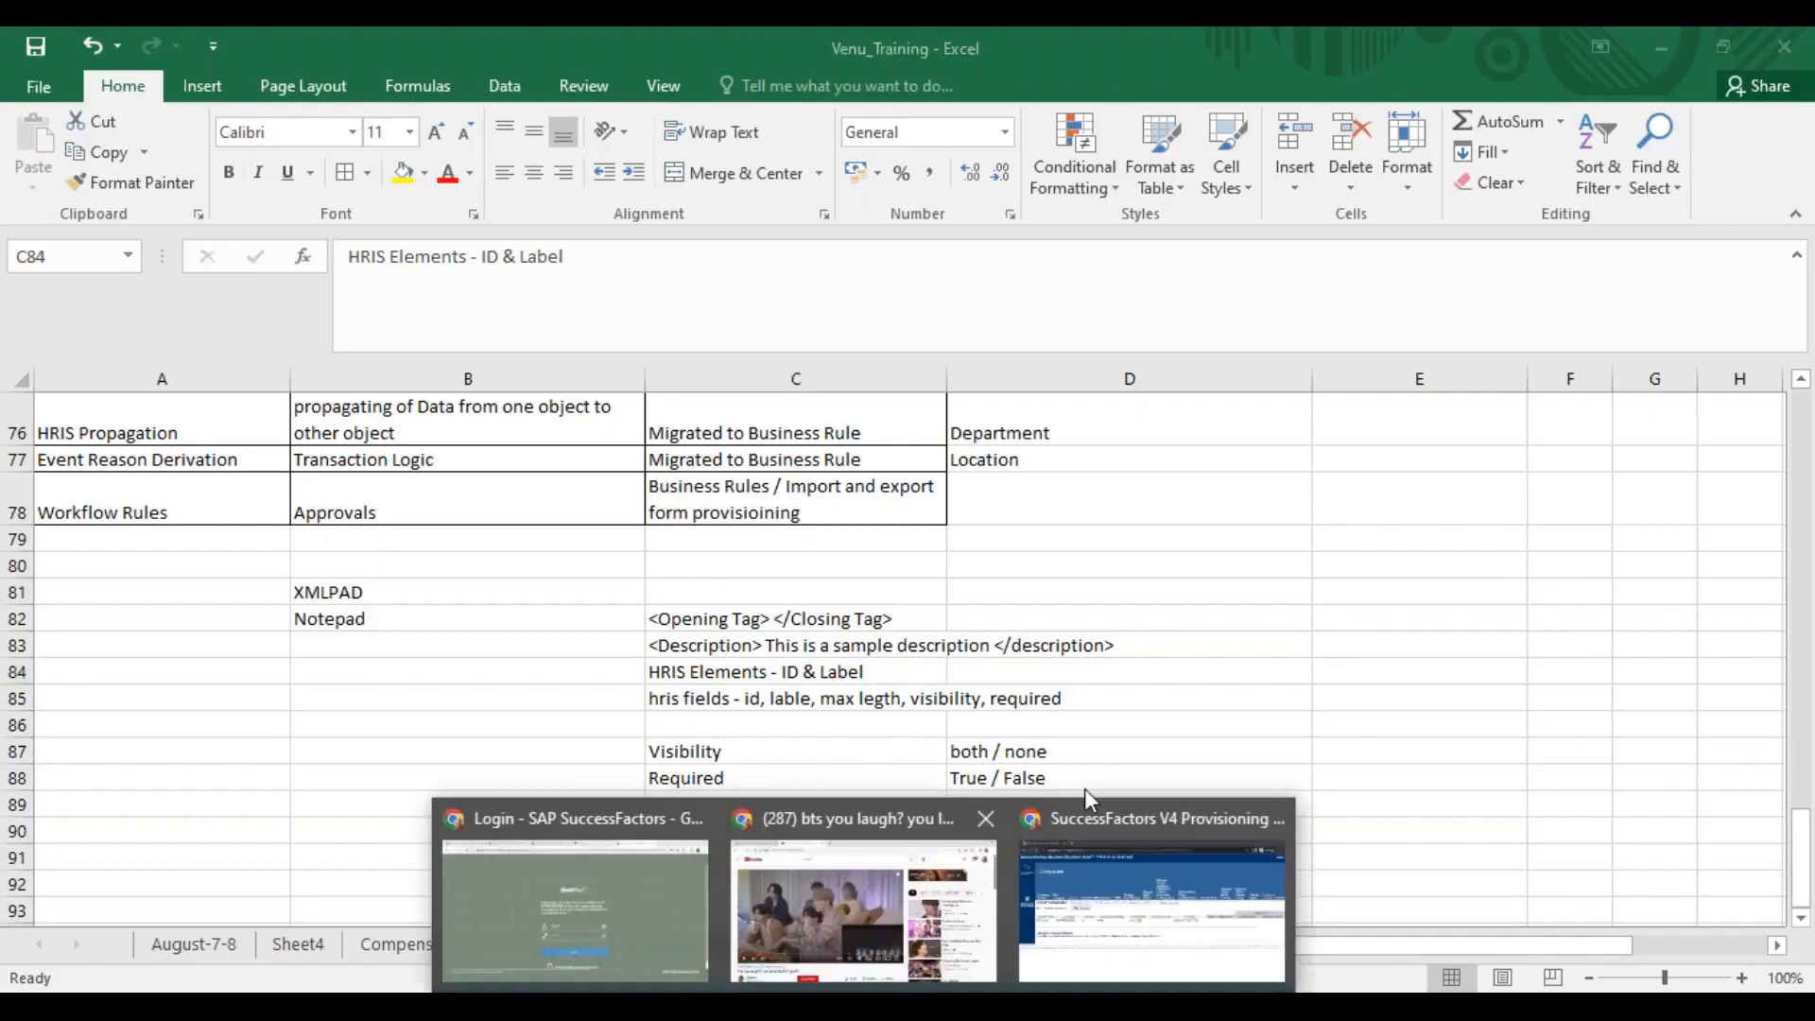
{"action": "left_click", "coordinate": [1195, 911]}
{"action": "left_click", "coordinate": [186, 583]}
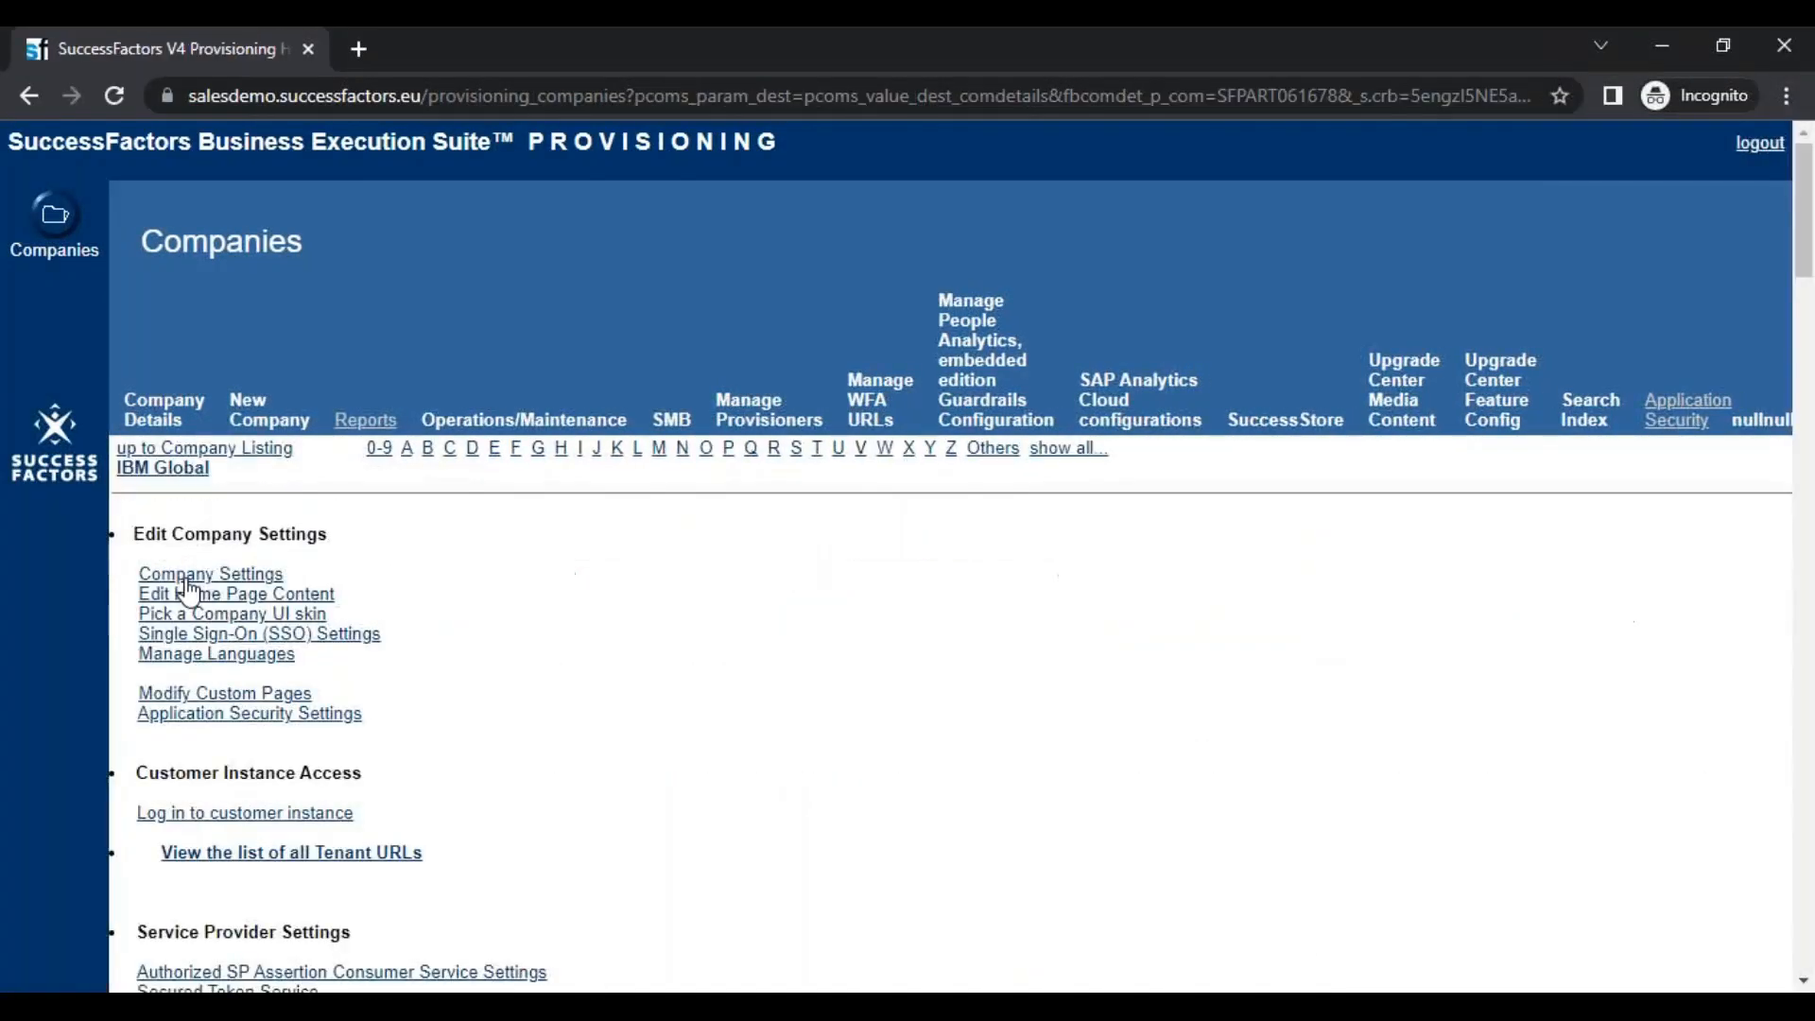
{"action": "scroll", "coordinate": [677, 350], "scroll_direction": "down", "scroll_amount": 7}
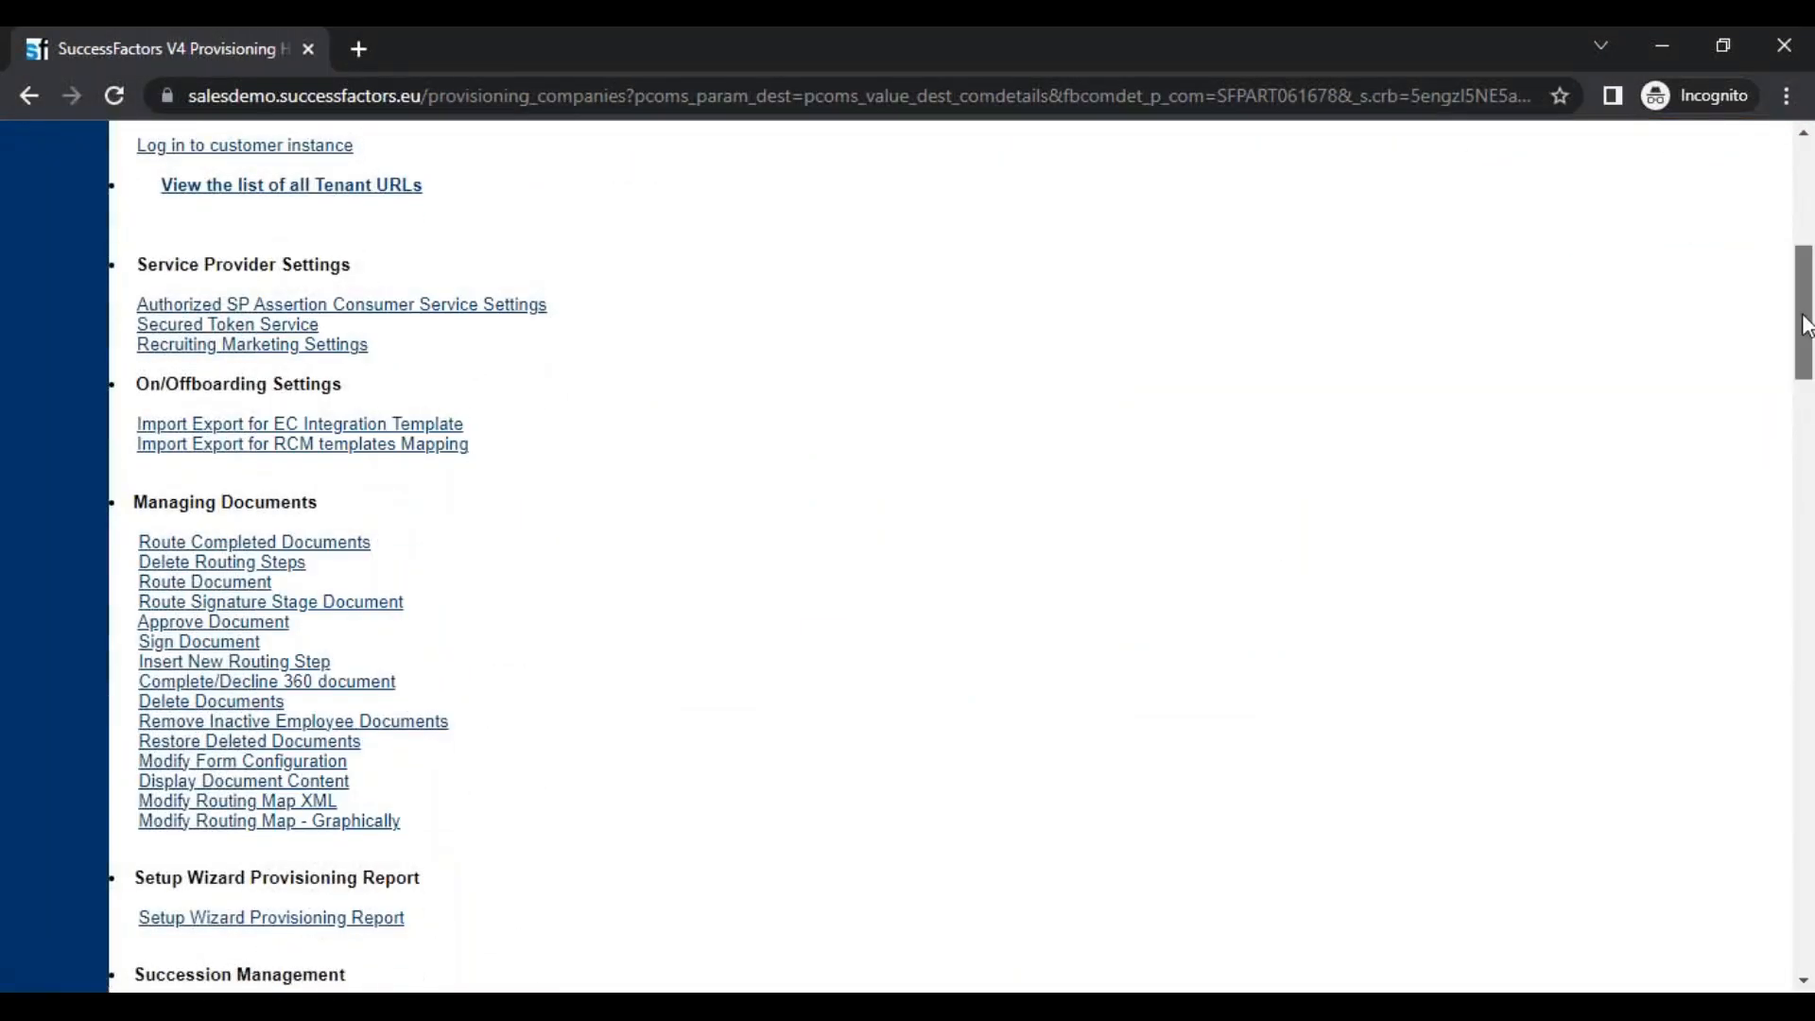
{"action": "left_click", "coordinate": [1808, 406]}
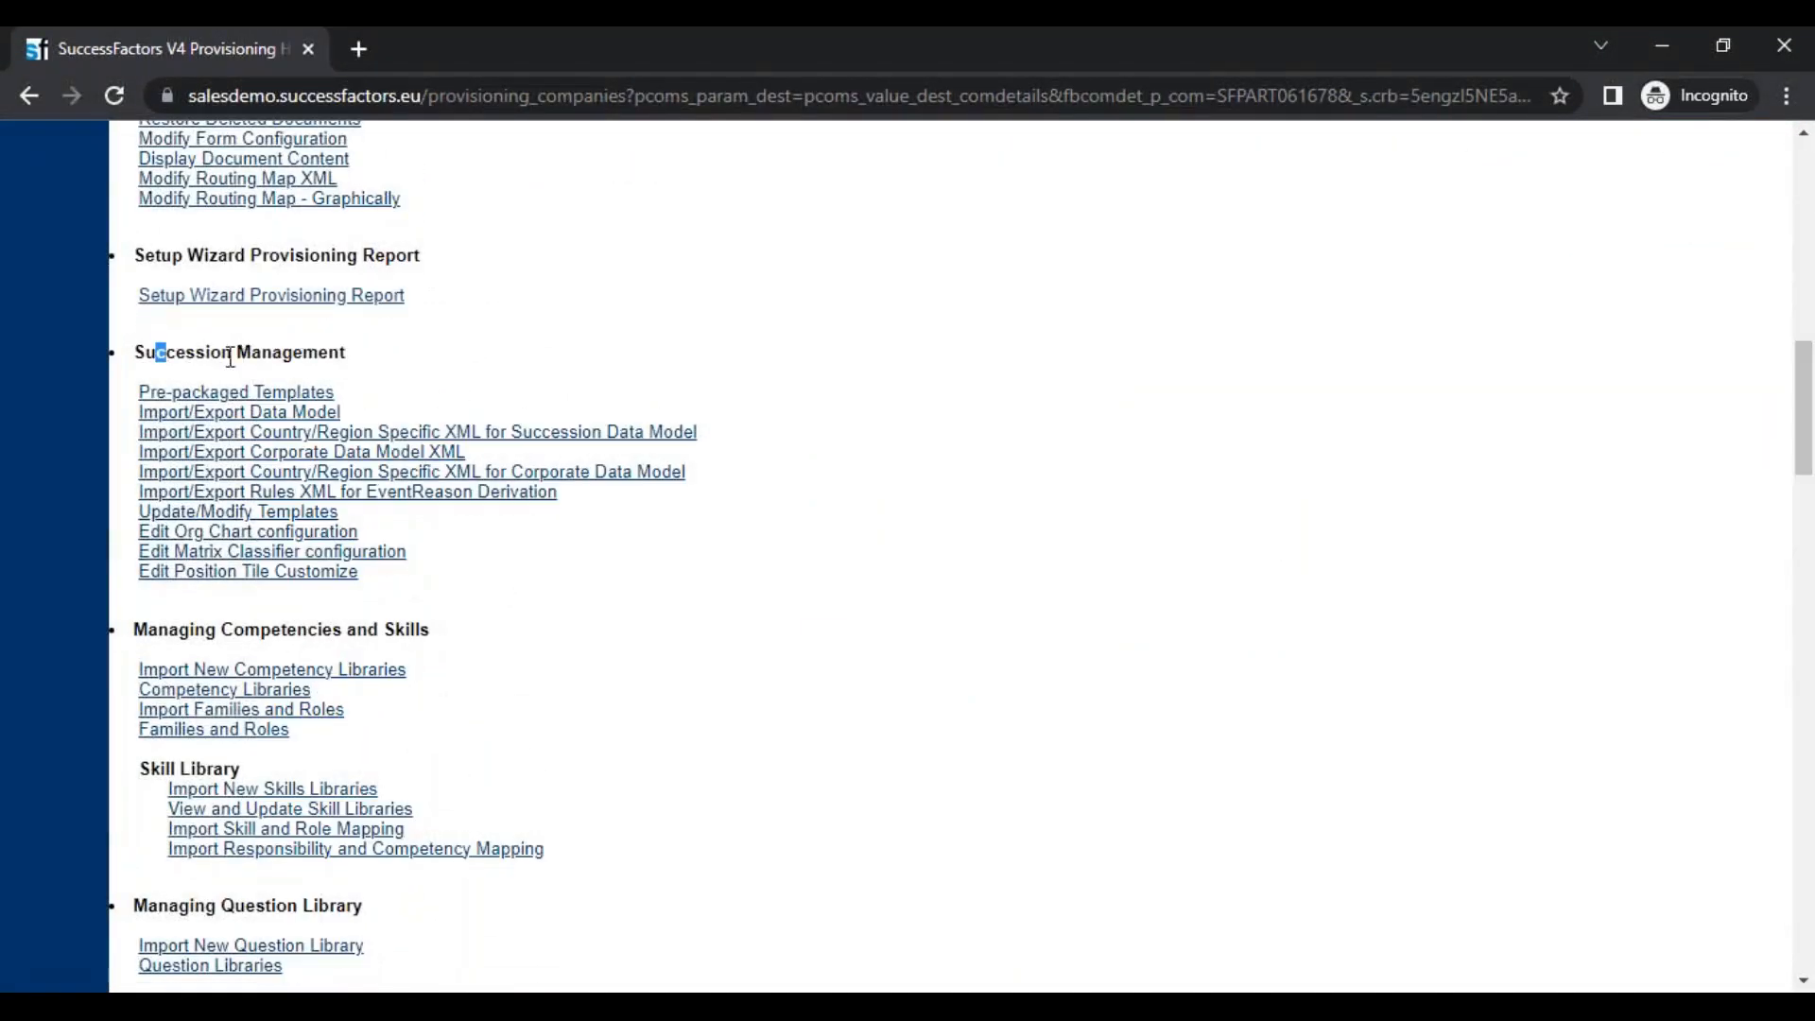
Highlight the Succession Management heading and its data model links, from Import/Export Data Model to the EventReason Derivation rules XML
{"action": "left_click_drag", "start_coordinate": [157, 353], "coordinate": [338, 357]}
{"action": "left_click_drag", "start_coordinate": [135, 411], "coordinate": [614, 500]}
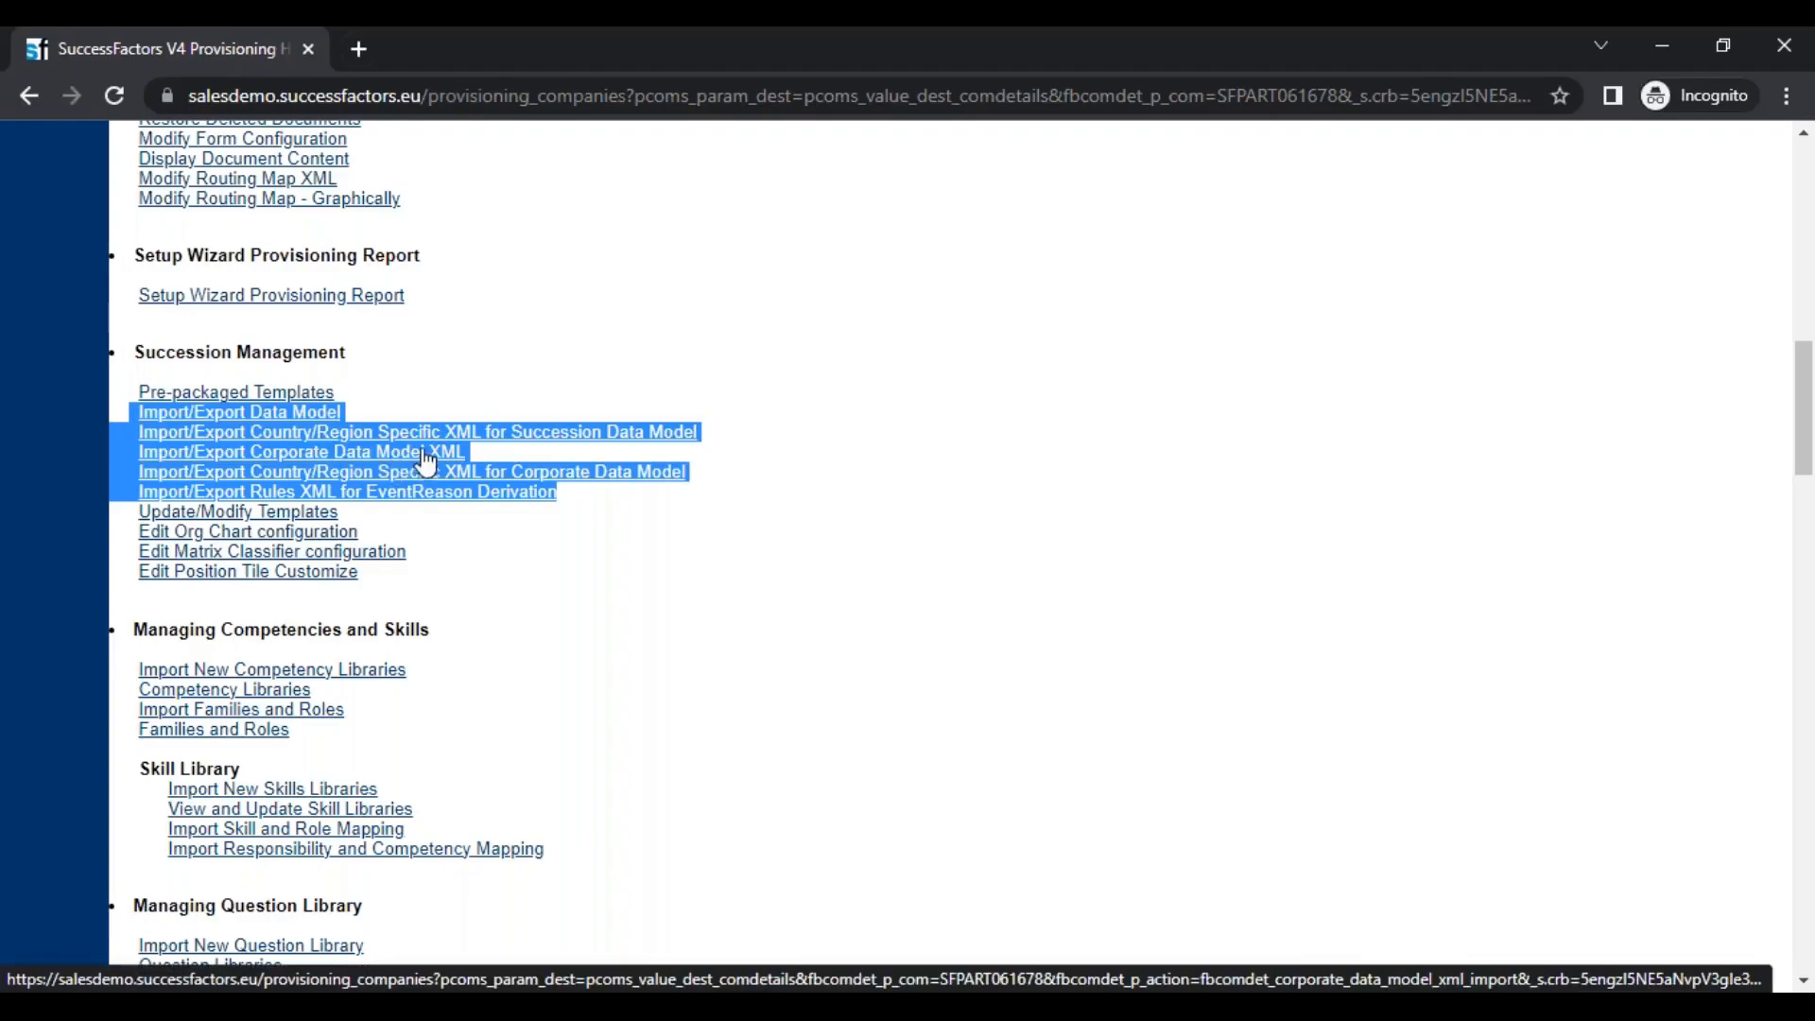
{"action": "left_click", "coordinate": [584, 499]}
{"action": "left_click_drag", "start_coordinate": [569, 499], "coordinate": [135, 492]}
{"action": "left_click", "coordinate": [135, 492]}
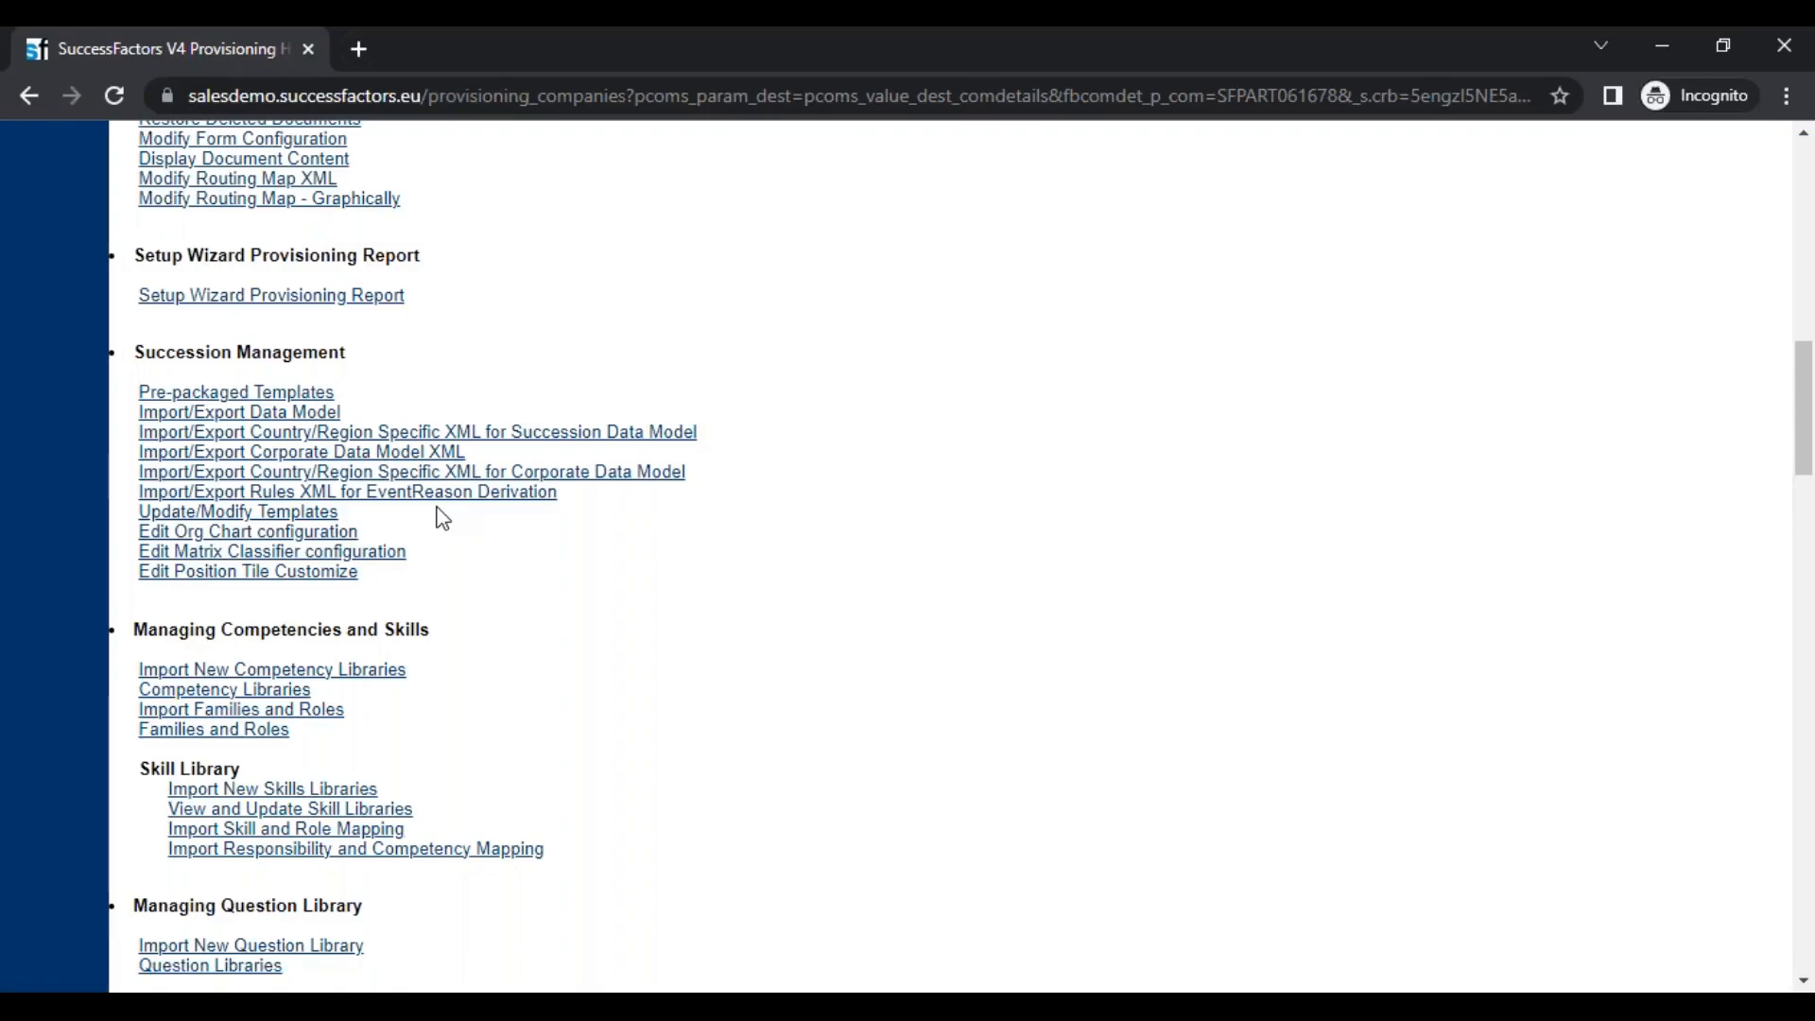
Open Import/Export Corporate Data Model XML and export the corporate data model file
{"action": "left_click", "coordinate": [341, 458]}
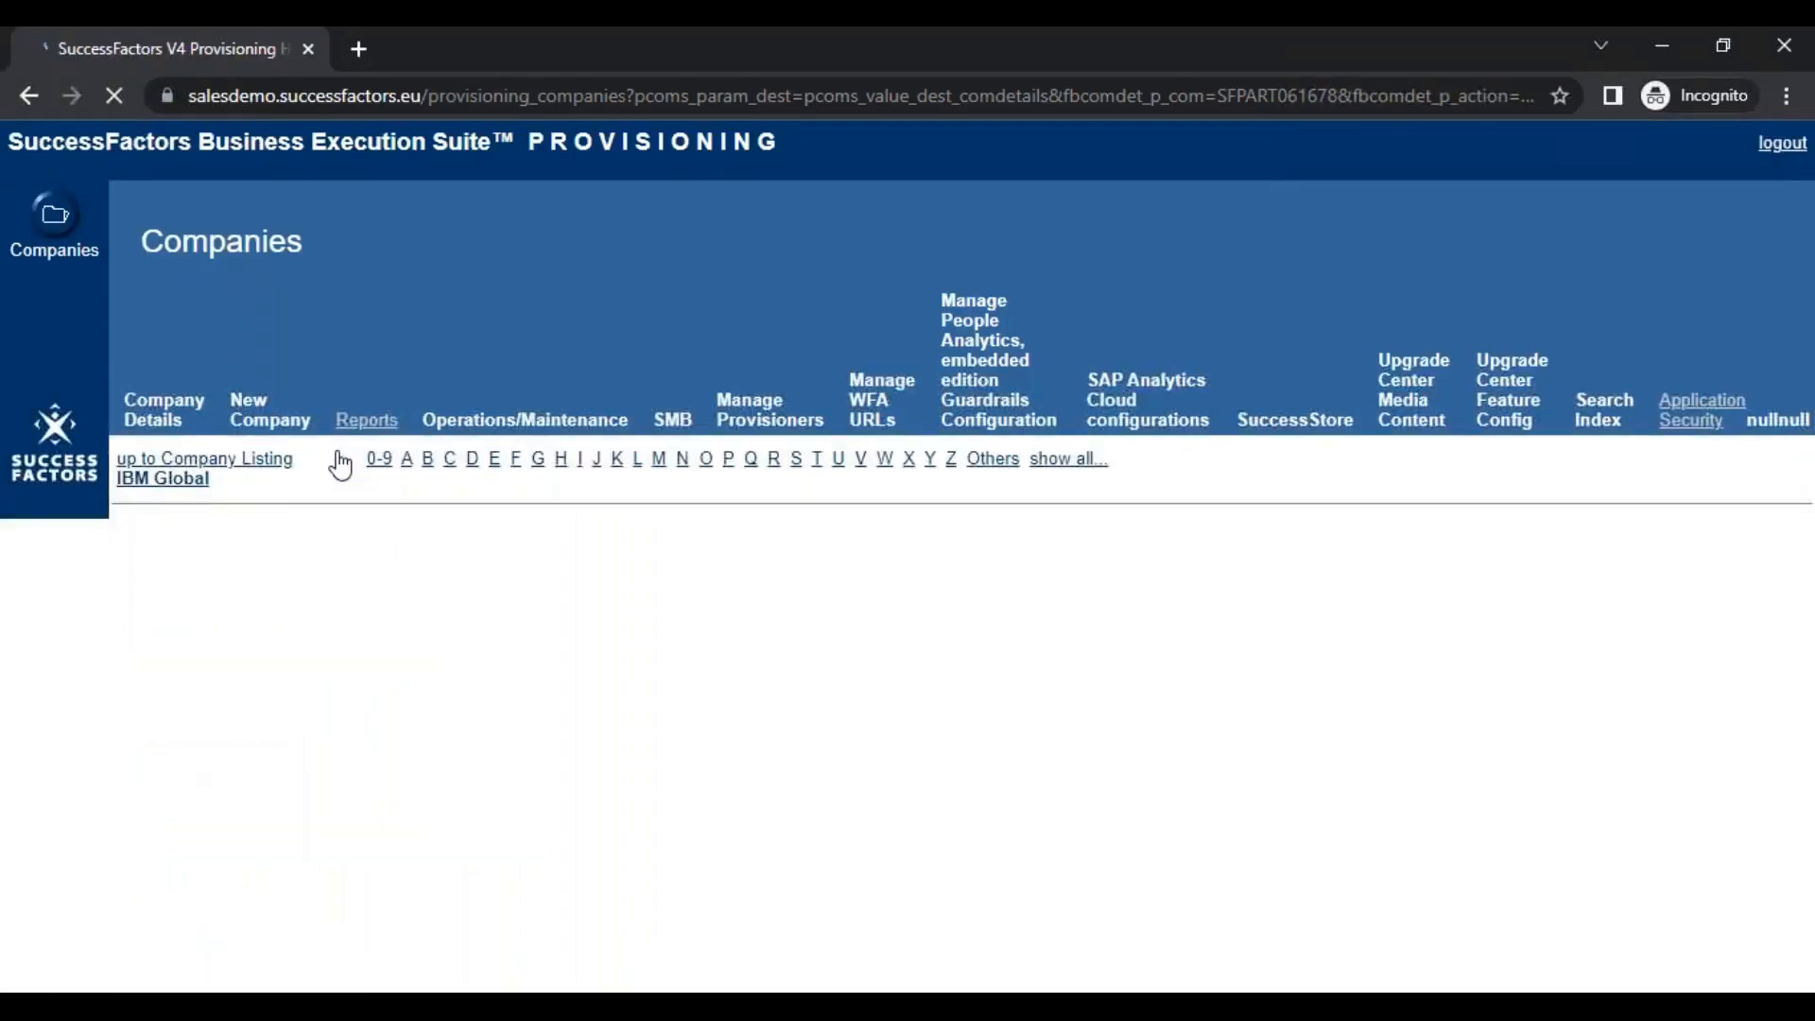
{"action": "left_click_drag", "start_coordinate": [218, 631], "coordinate": [307, 632]}
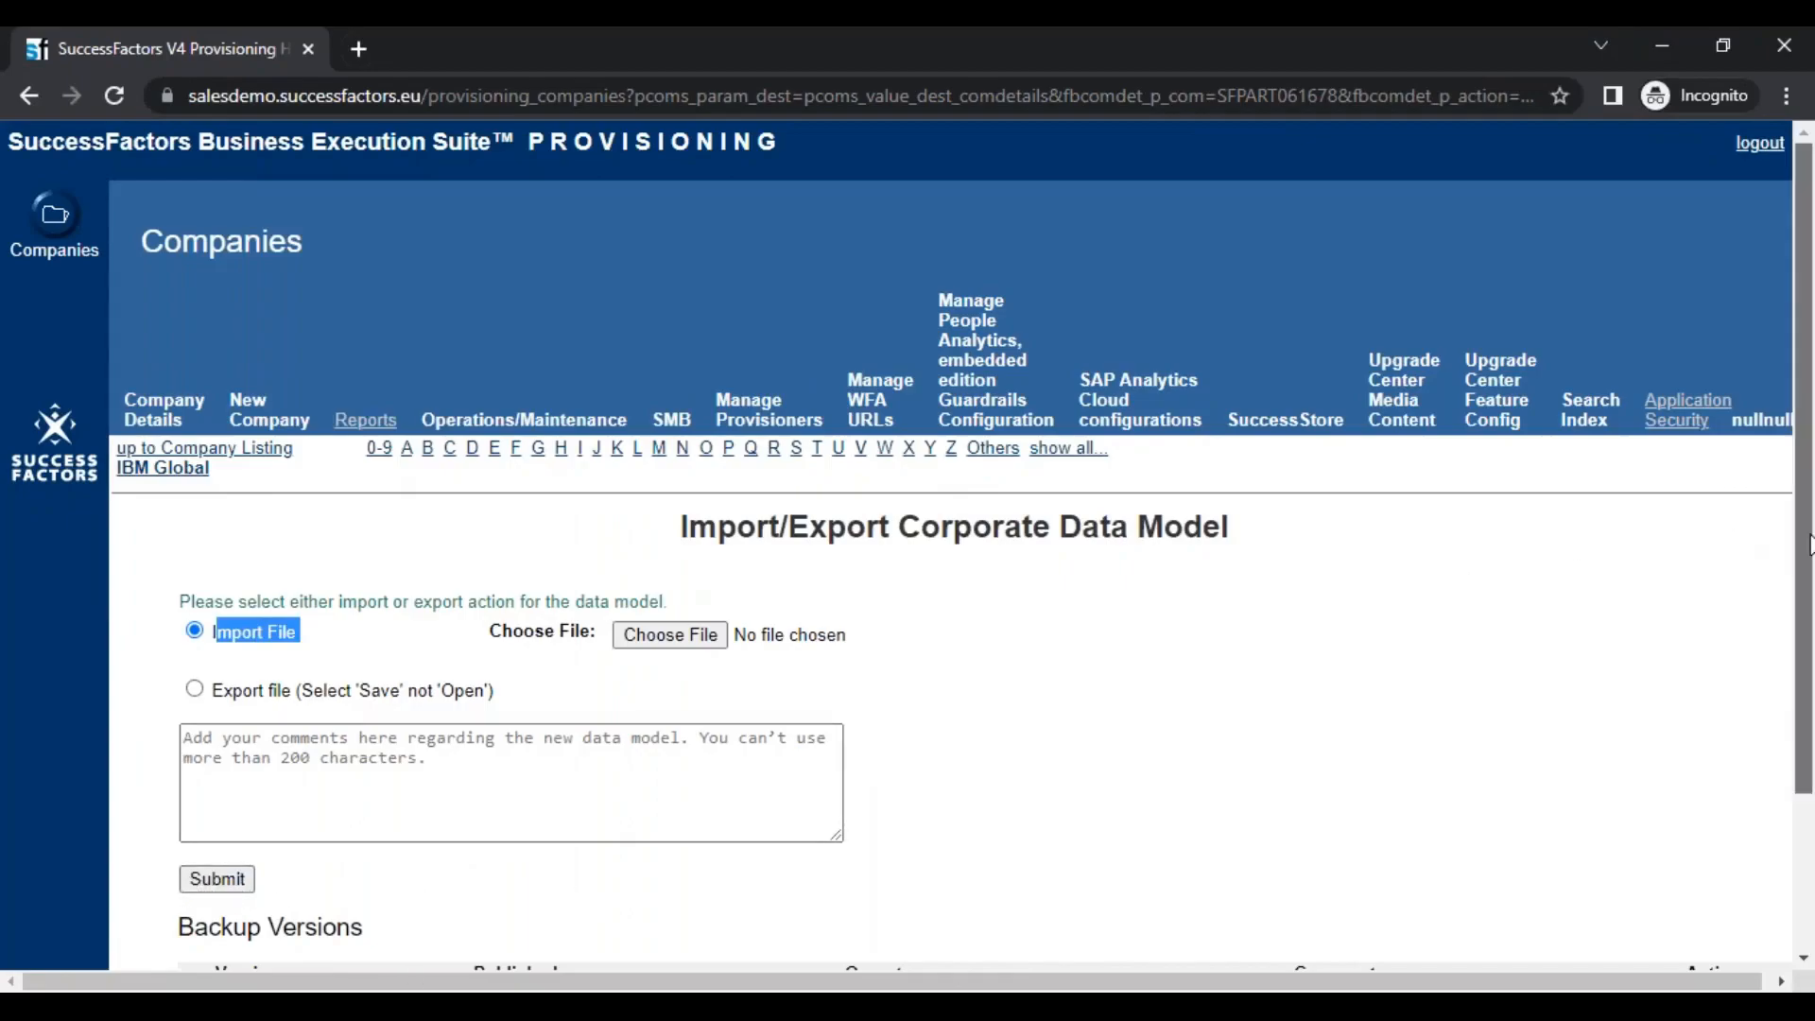
{"action": "left_click_drag", "start_coordinate": [214, 690], "coordinate": [341, 700]}
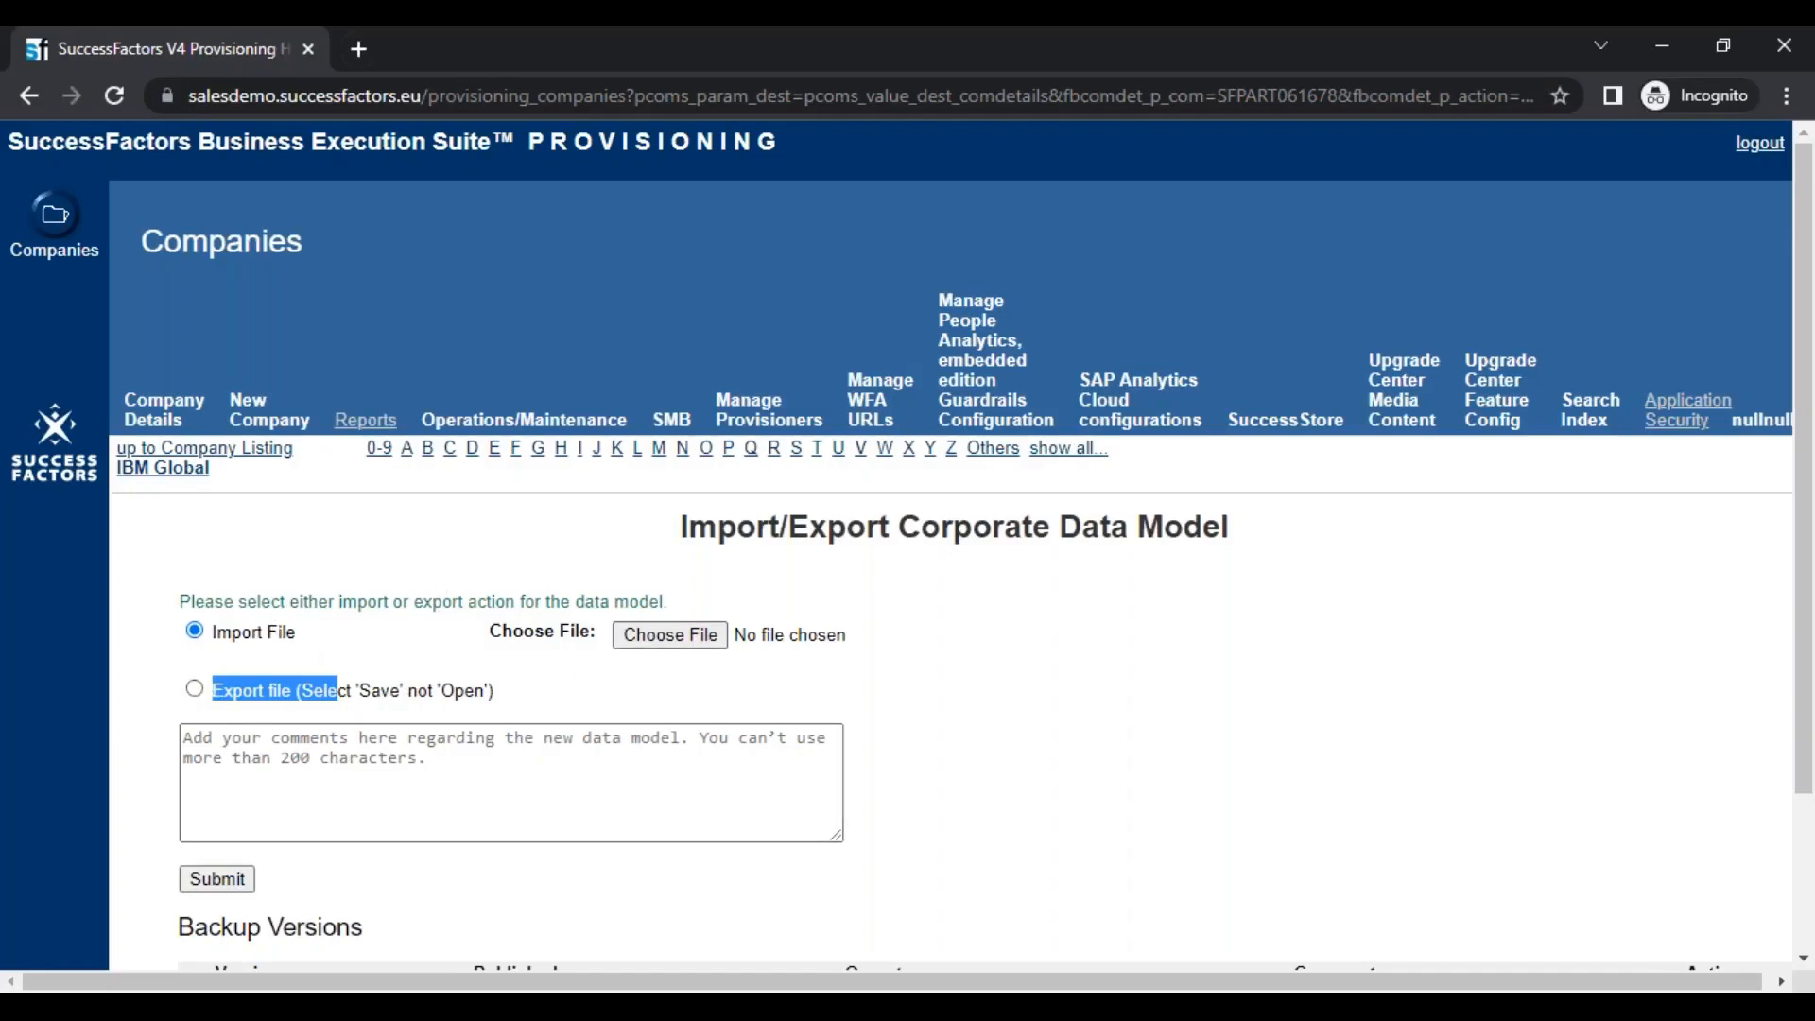
{"action": "left_click", "coordinate": [194, 689]}
{"action": "left_click", "coordinate": [215, 707]}
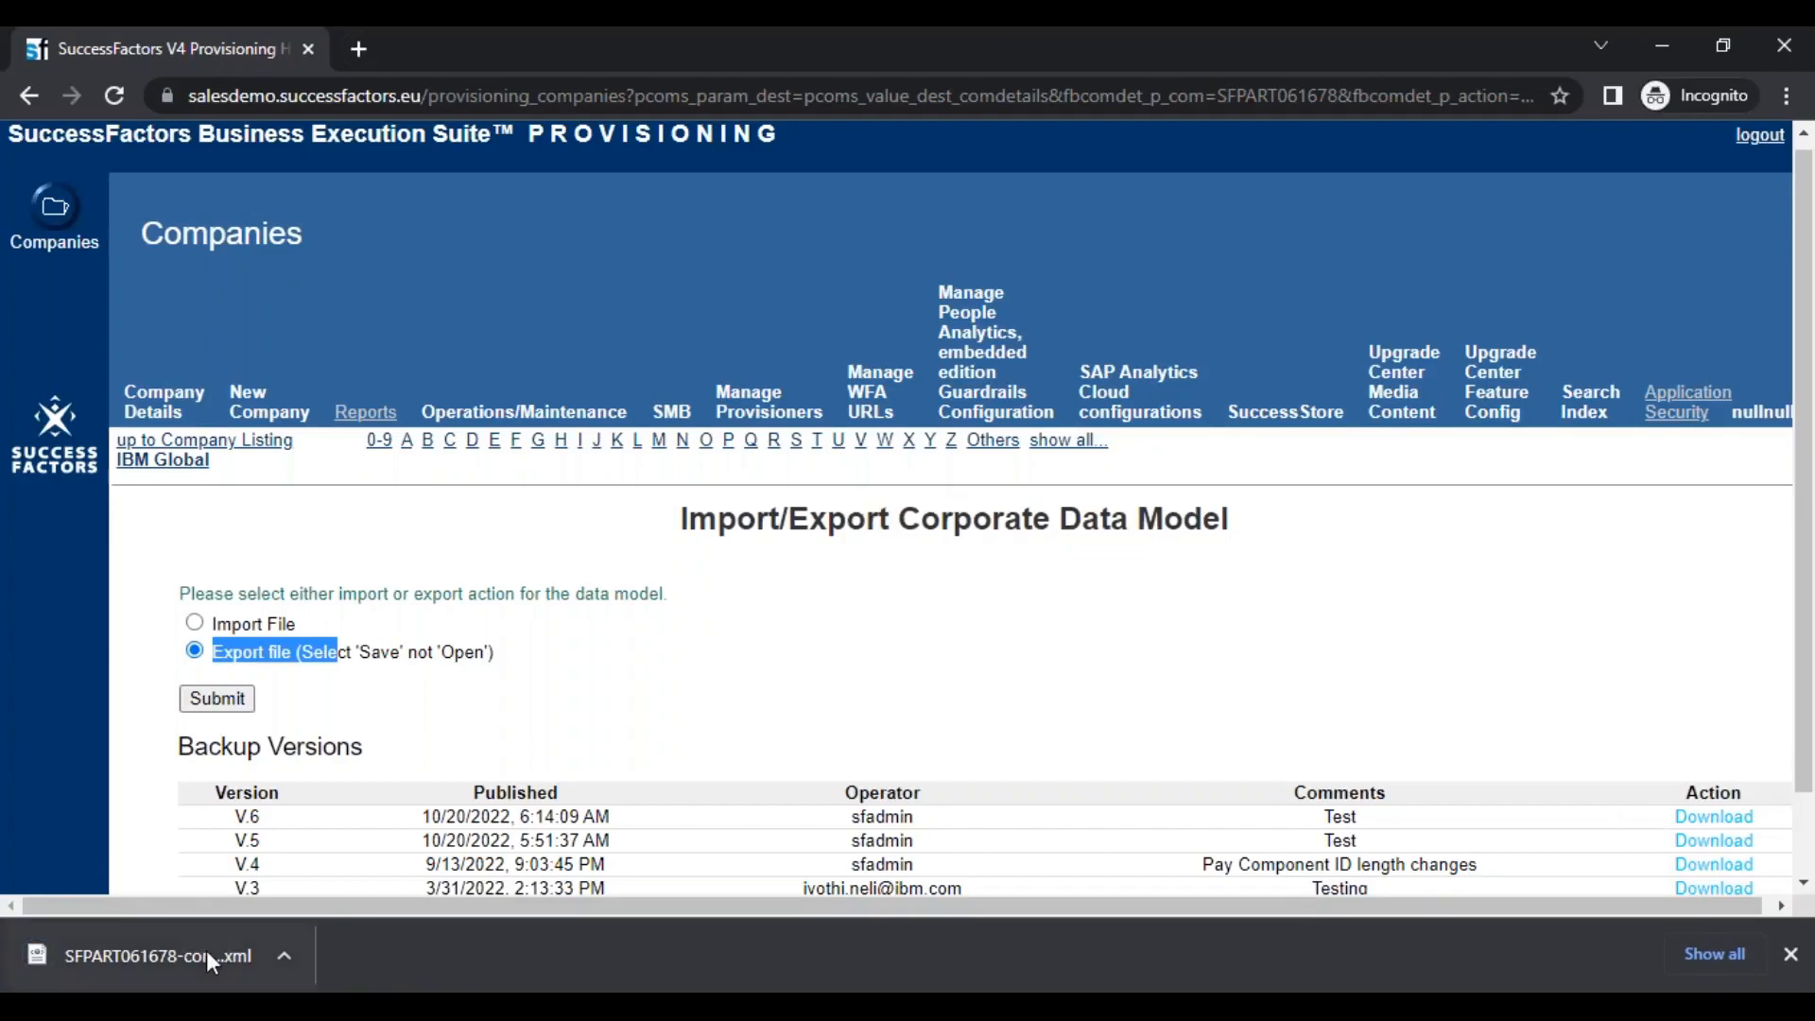
Show the exported corporate-datamodel (1) XML in the Downloads folder and try to open it for editing in XmlPad
{"action": "left_click", "coordinate": [285, 951]}
{"action": "left_click", "coordinate": [363, 868]}
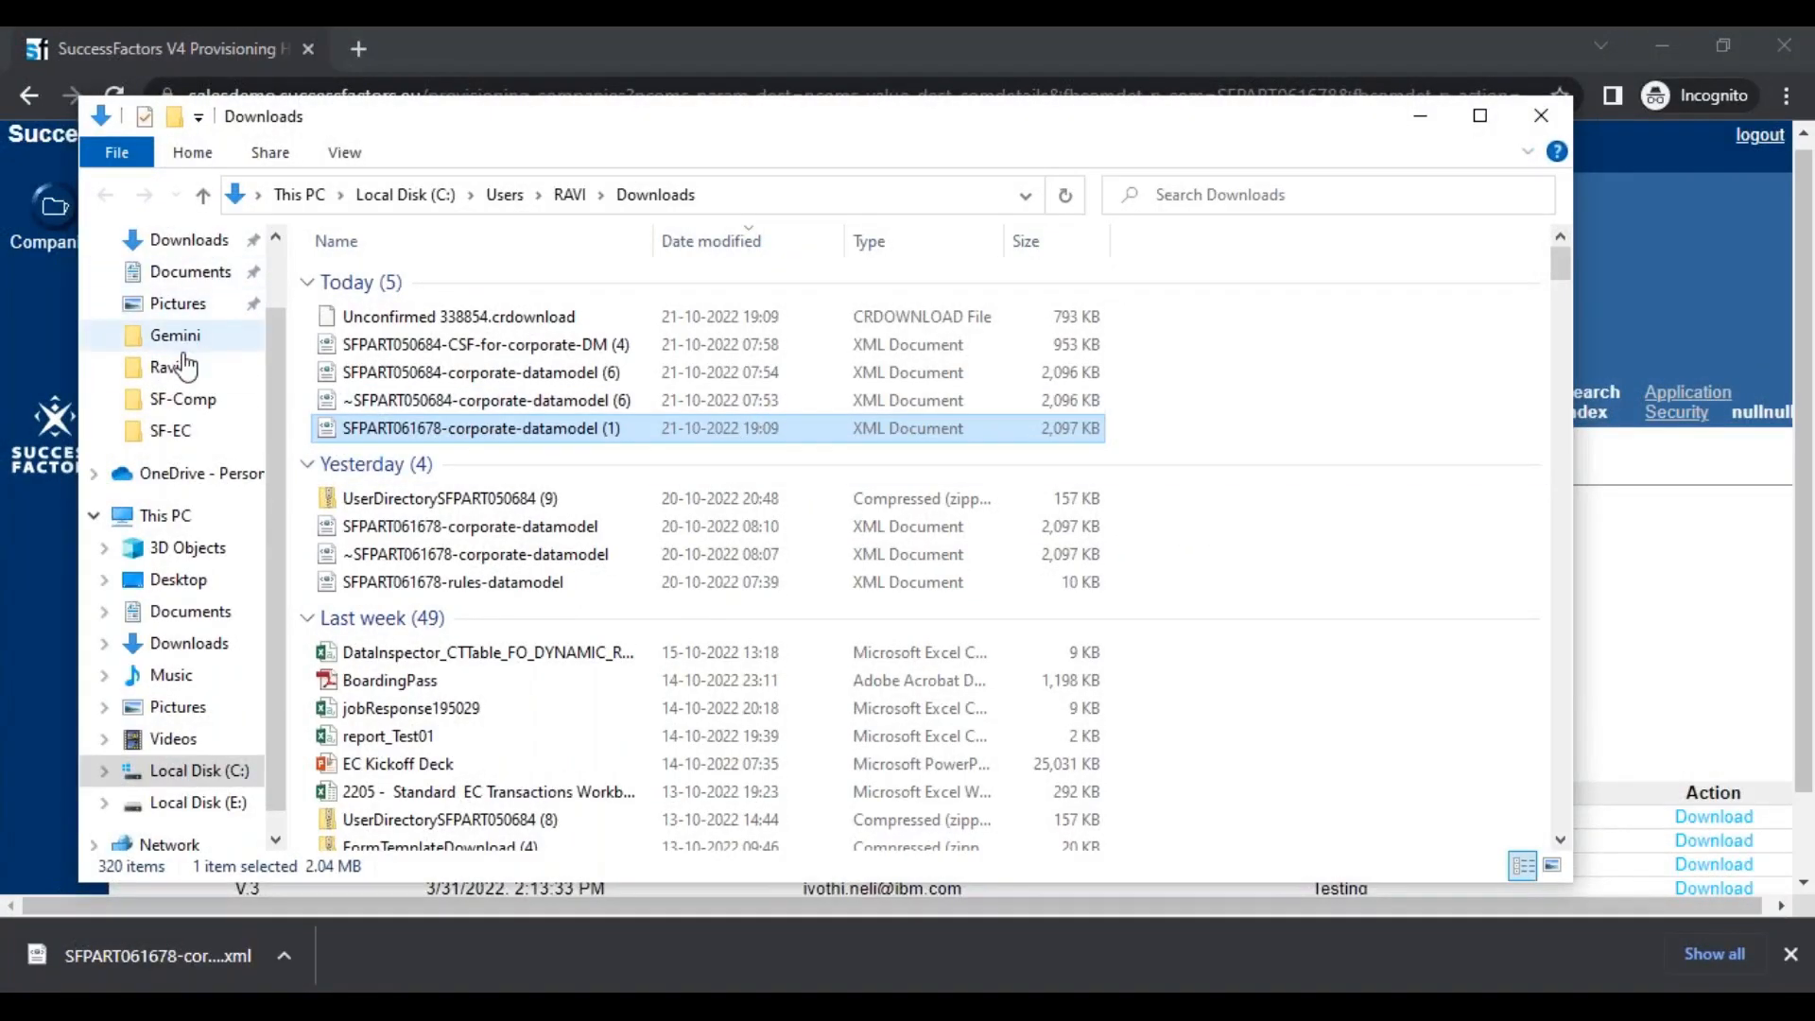
{"action": "left_click", "coordinate": [198, 243]}
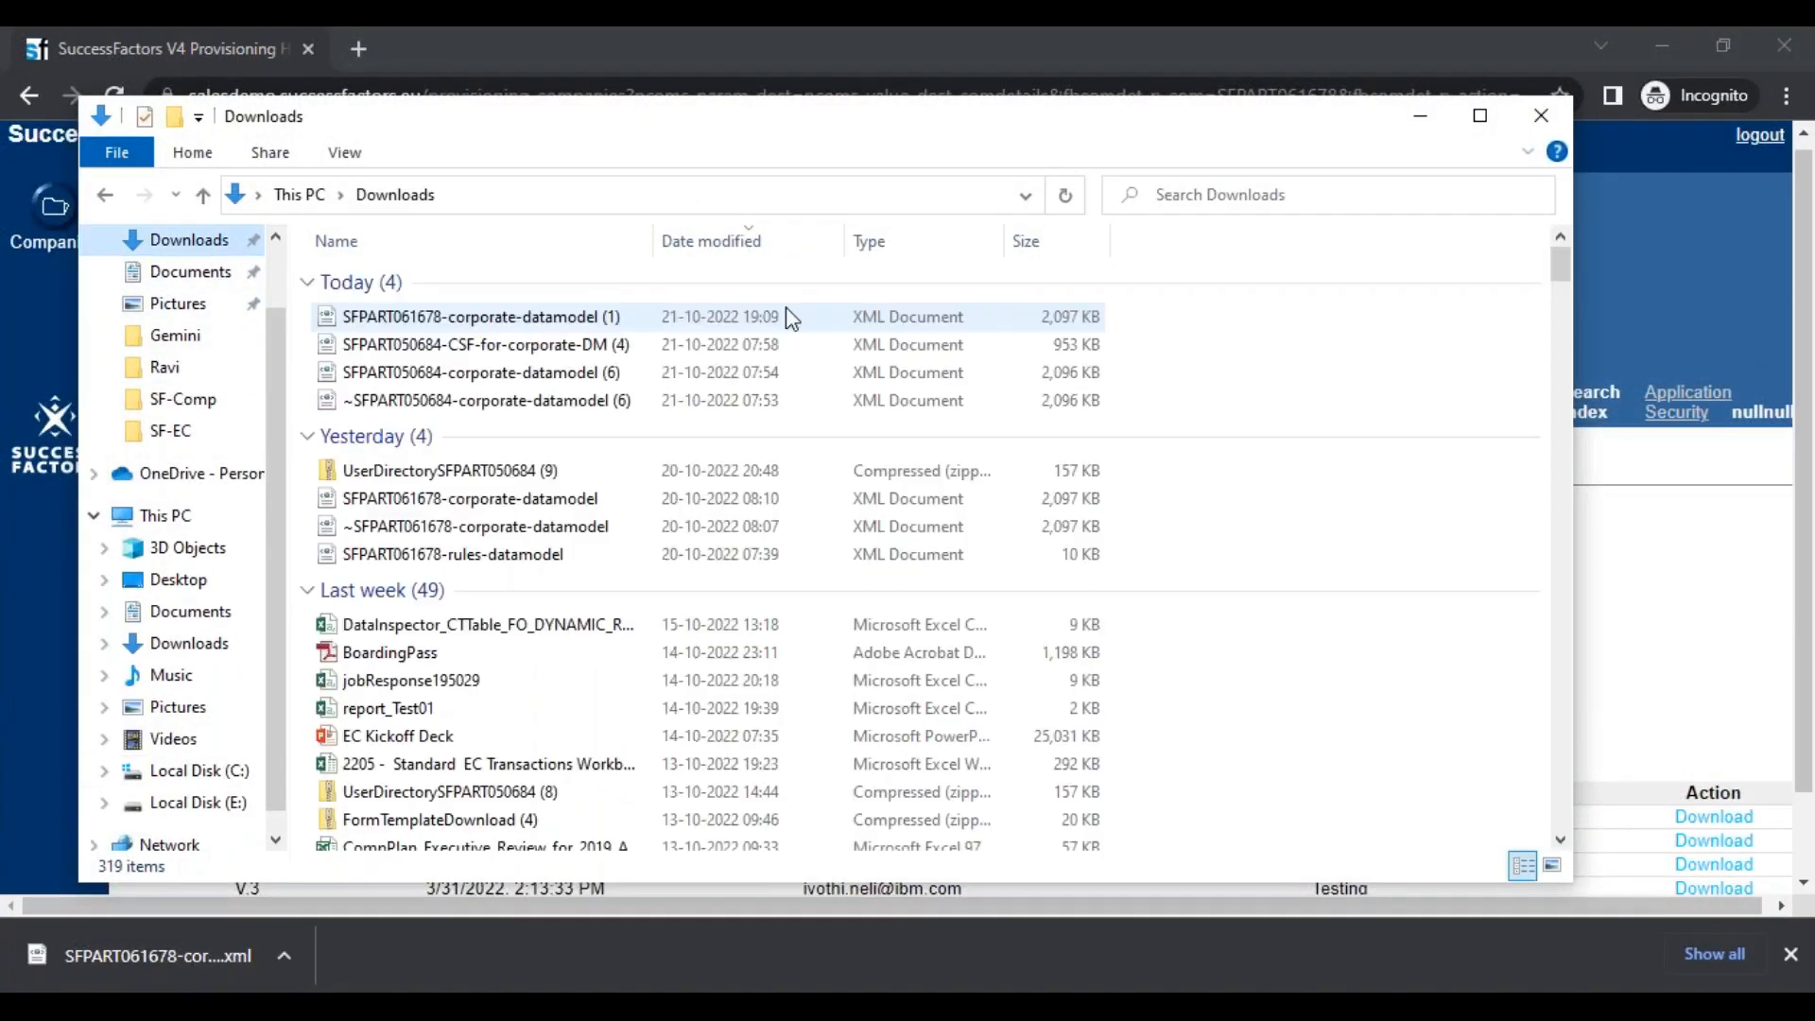
{"action": "left_click", "coordinate": [607, 321]}
{"action": "right_click", "coordinate": [603, 322]}
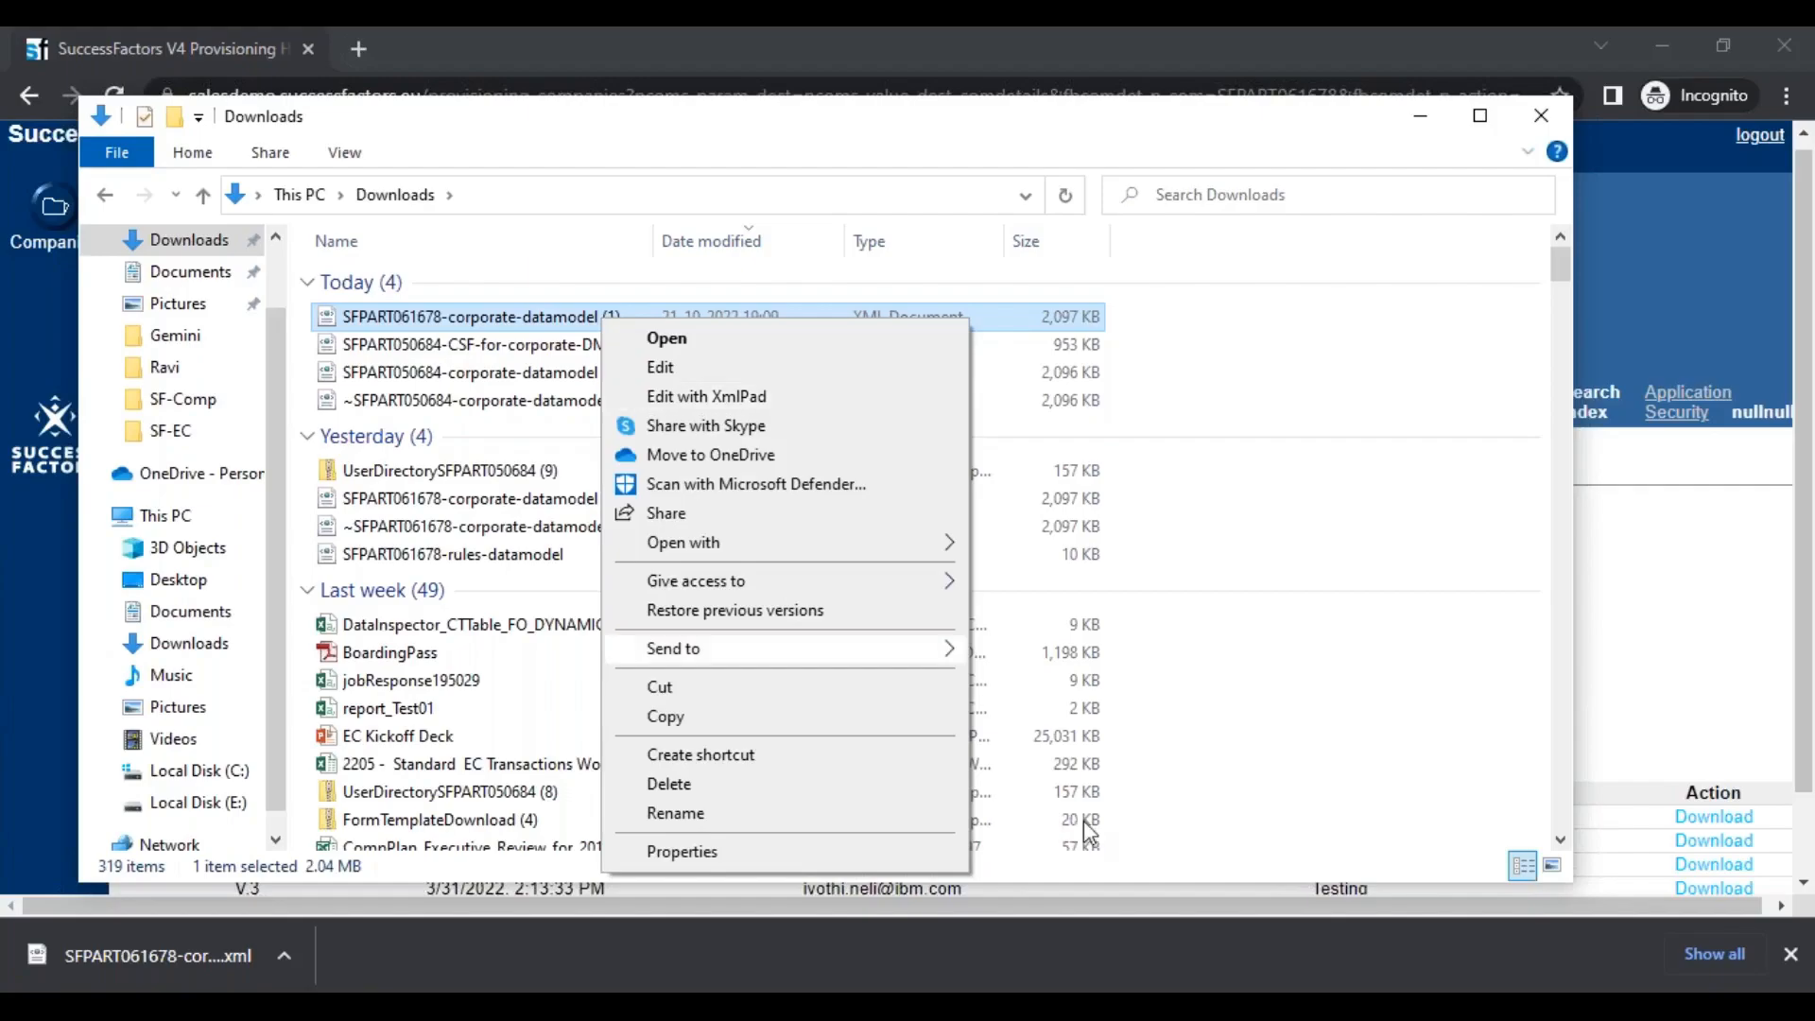
{"action": "left_click", "coordinate": [706, 397]}
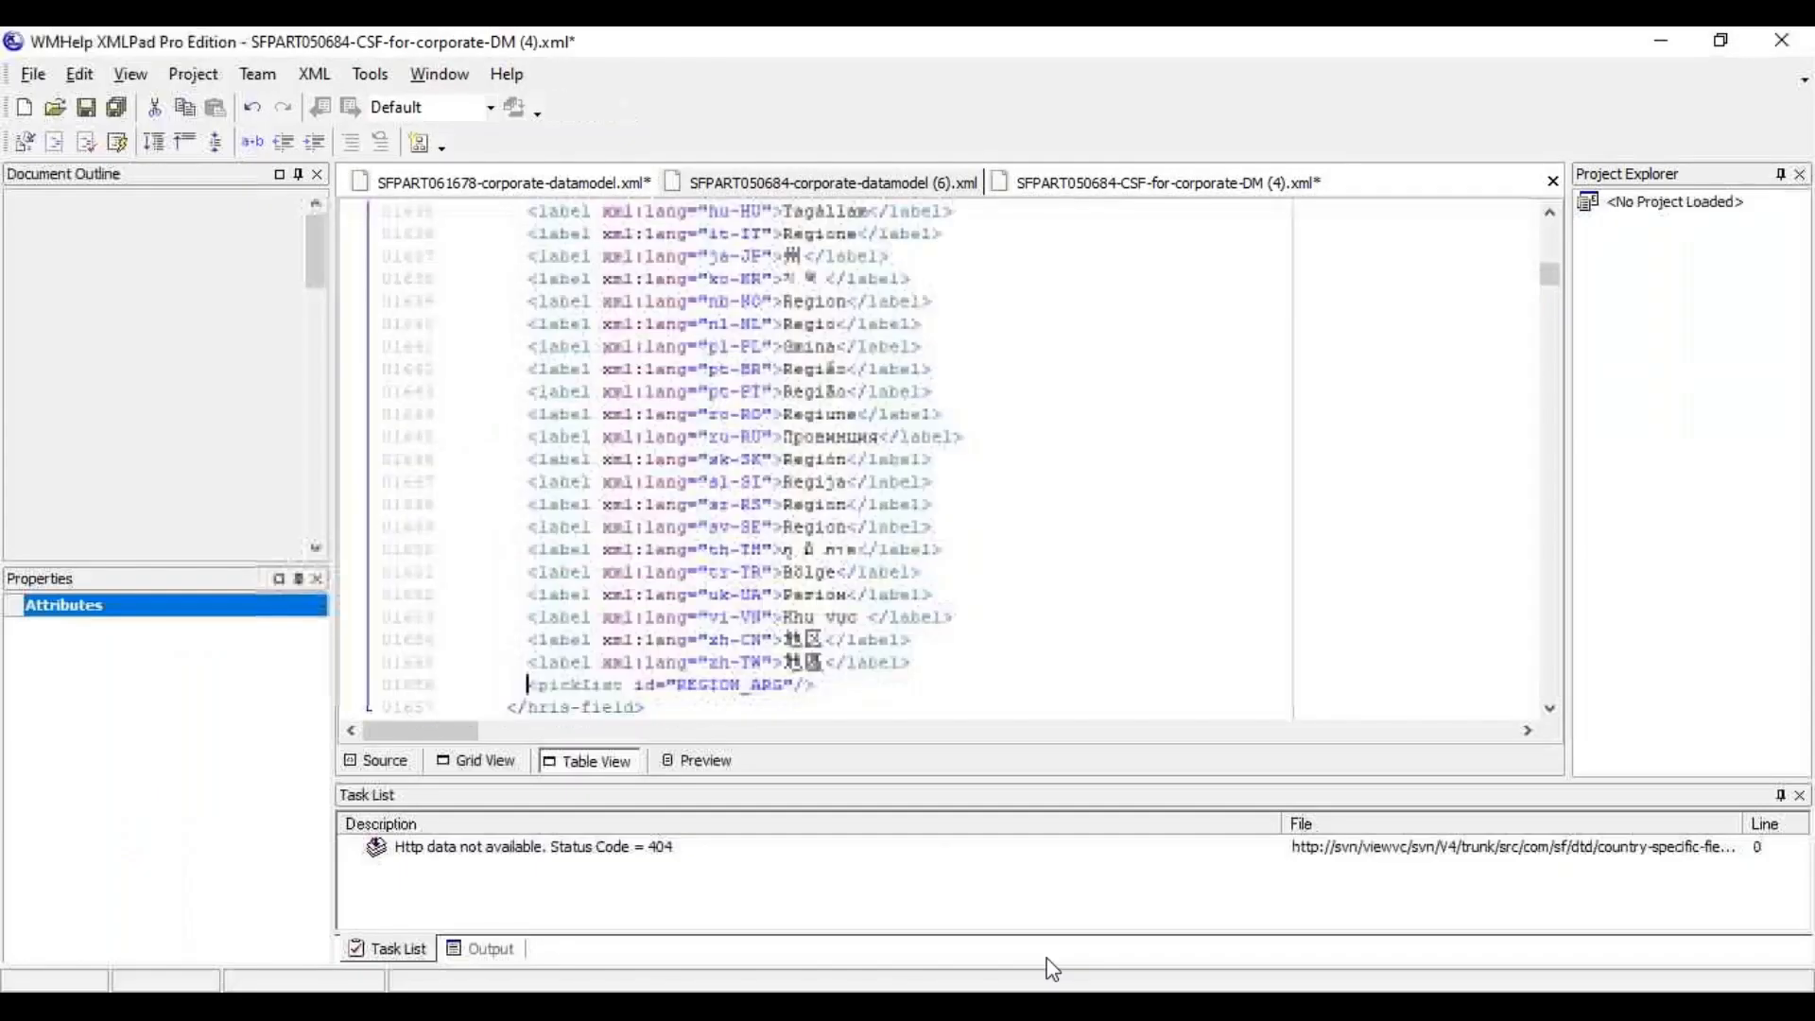
{"action": "left_click", "coordinate": [886, 575]}
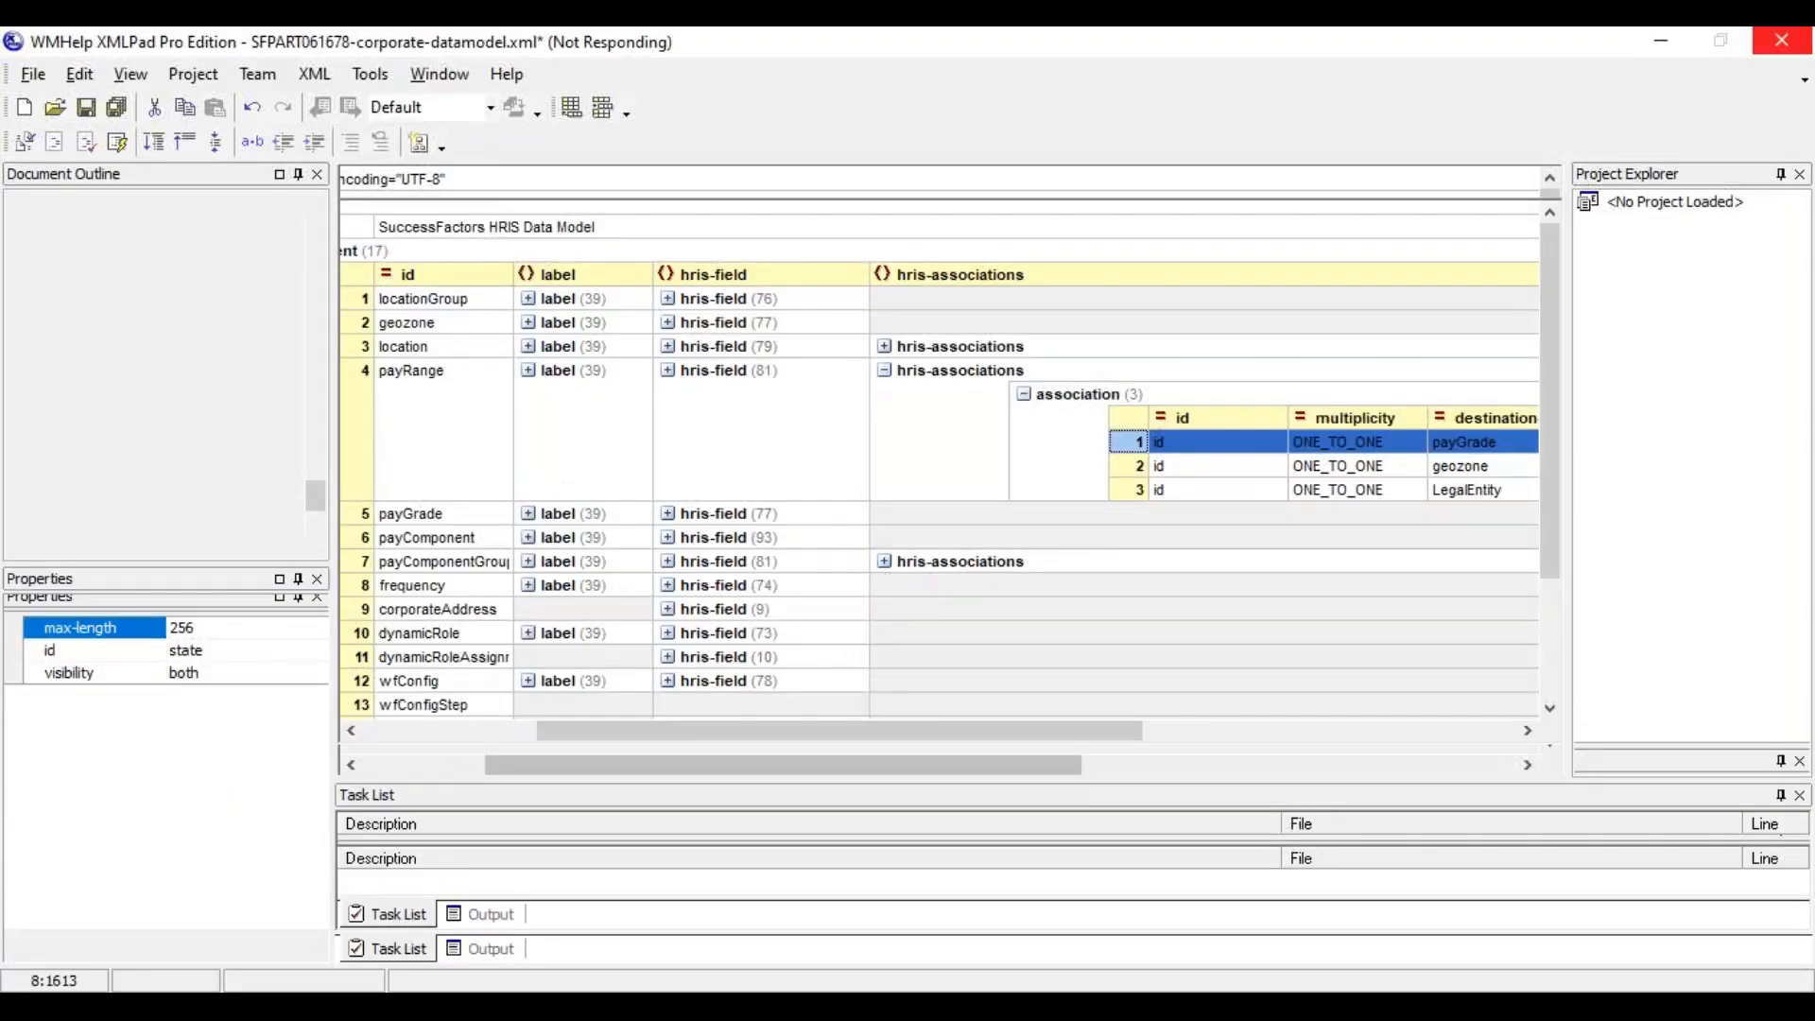
Close the unresponsive XmlPad program and reopen the exported corporate-datamodel (1) XML in XmlPad from the Downloads folder
{"action": "left_click", "coordinate": [1098, 1008]}
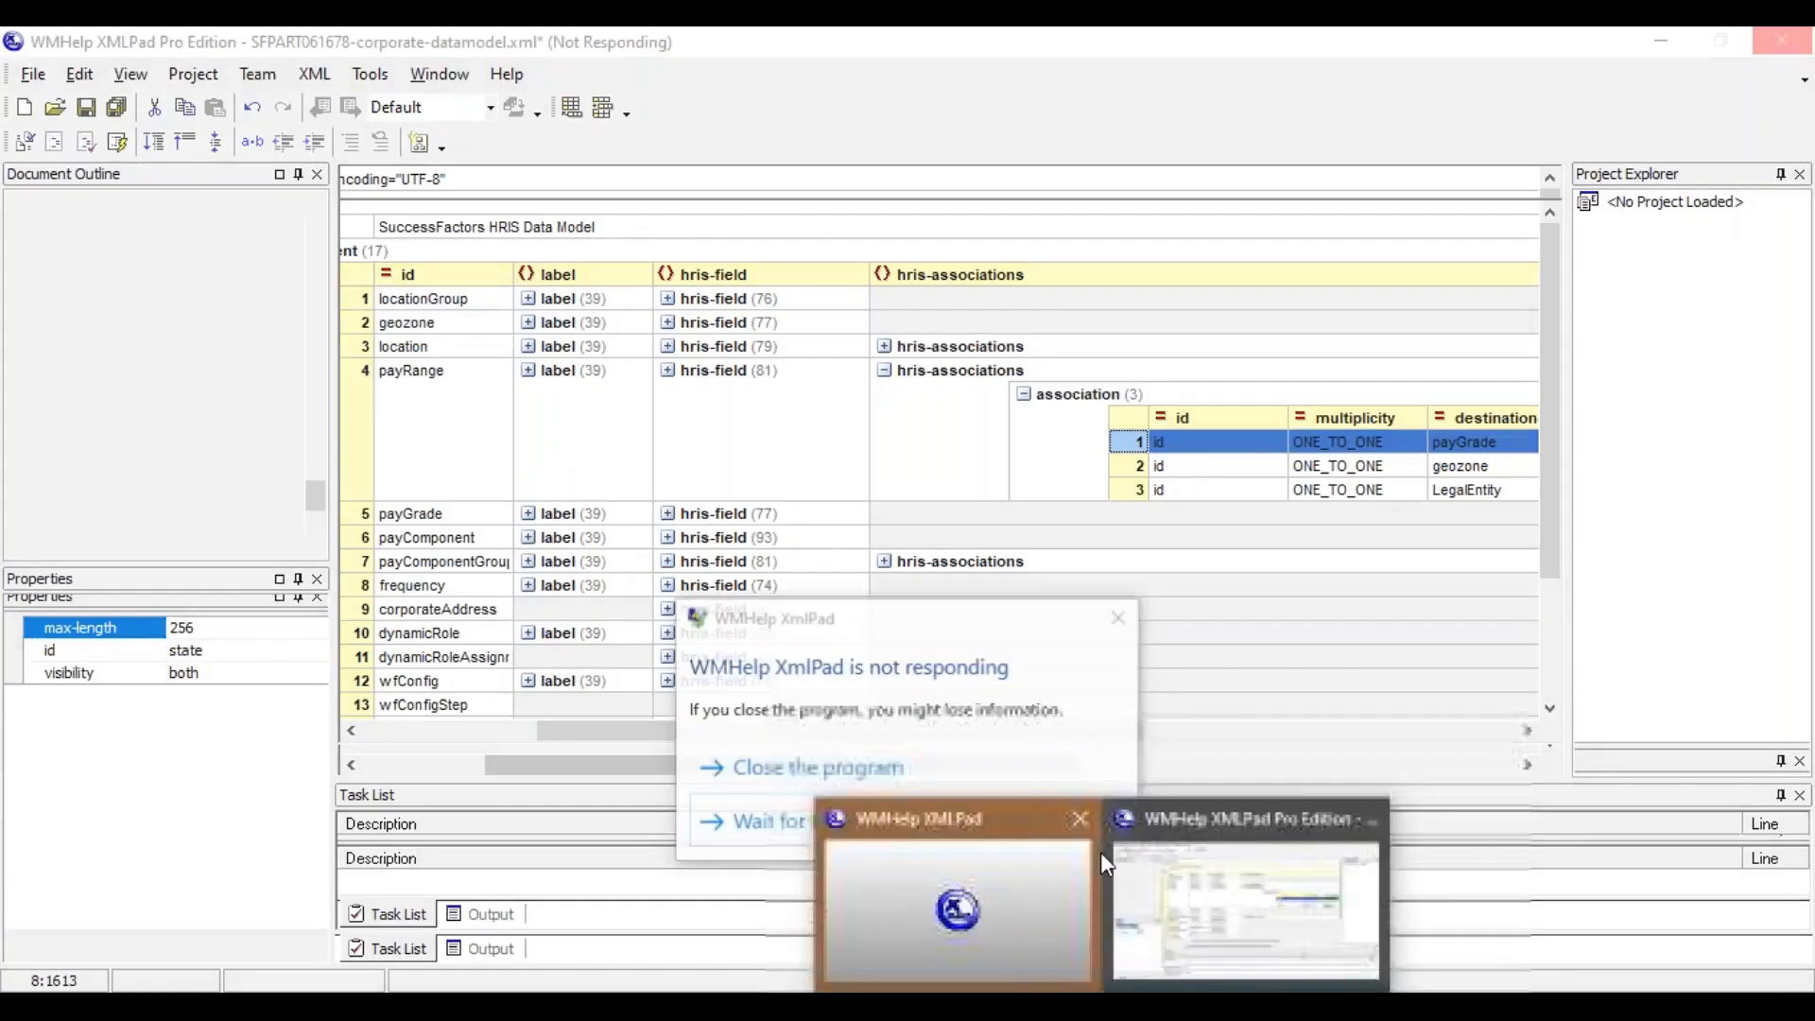
{"action": "left_click", "coordinate": [779, 769]}
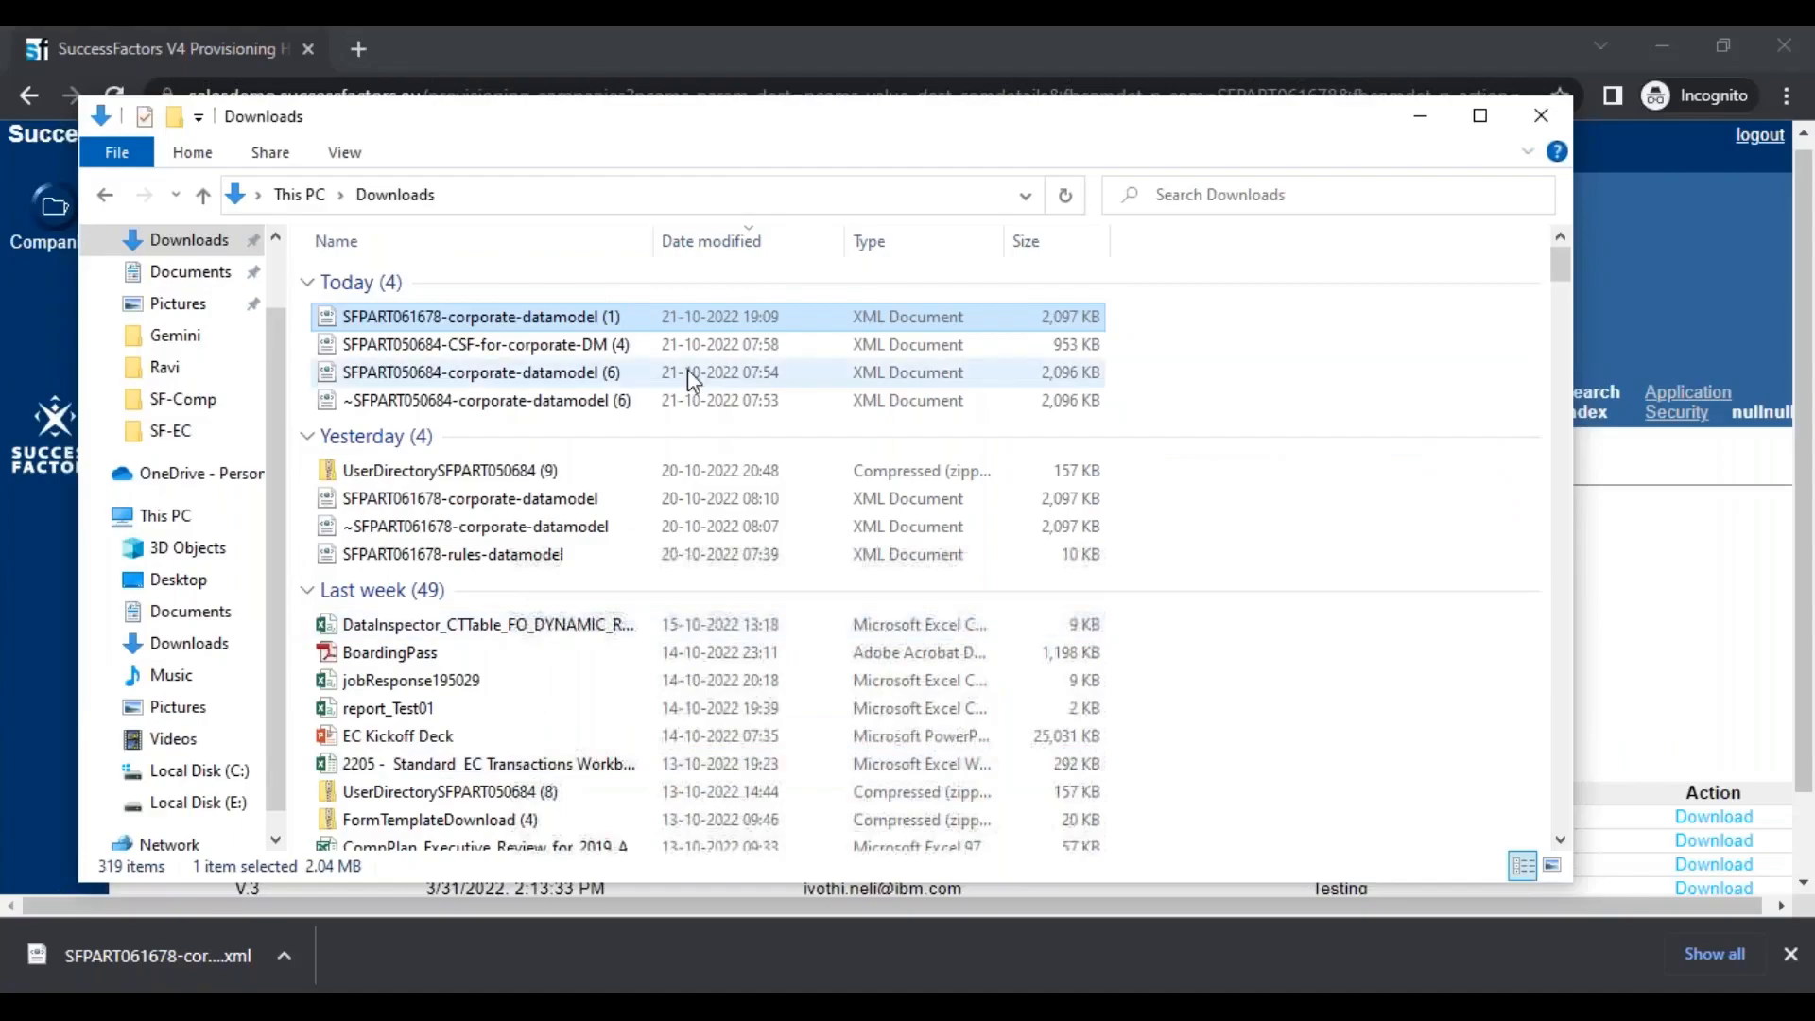
{"action": "right_click", "coordinate": [506, 318]}
{"action": "left_click", "coordinate": [610, 395]}
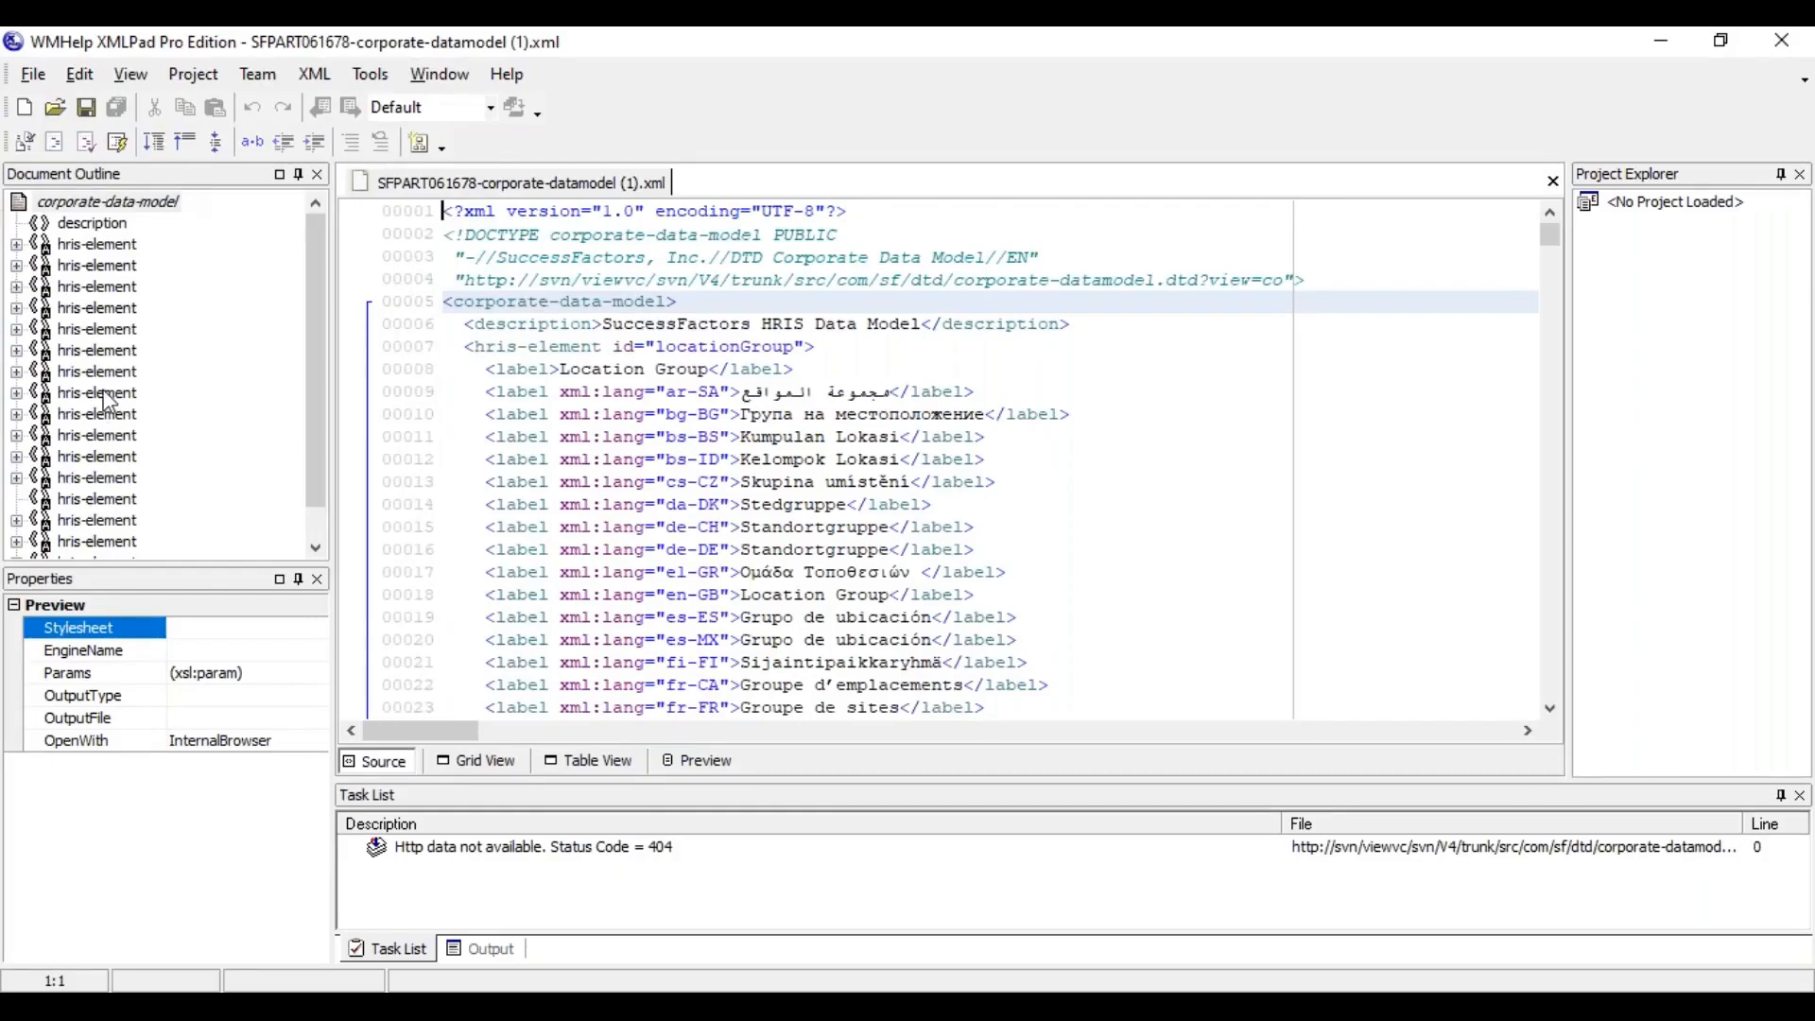
Examine the hris-element entries in the document outline, including payComponent, dynamicRole, wfConfigStep and locationGroup, and display the data model in Table View
{"action": "left_click", "coordinate": [99, 350]}
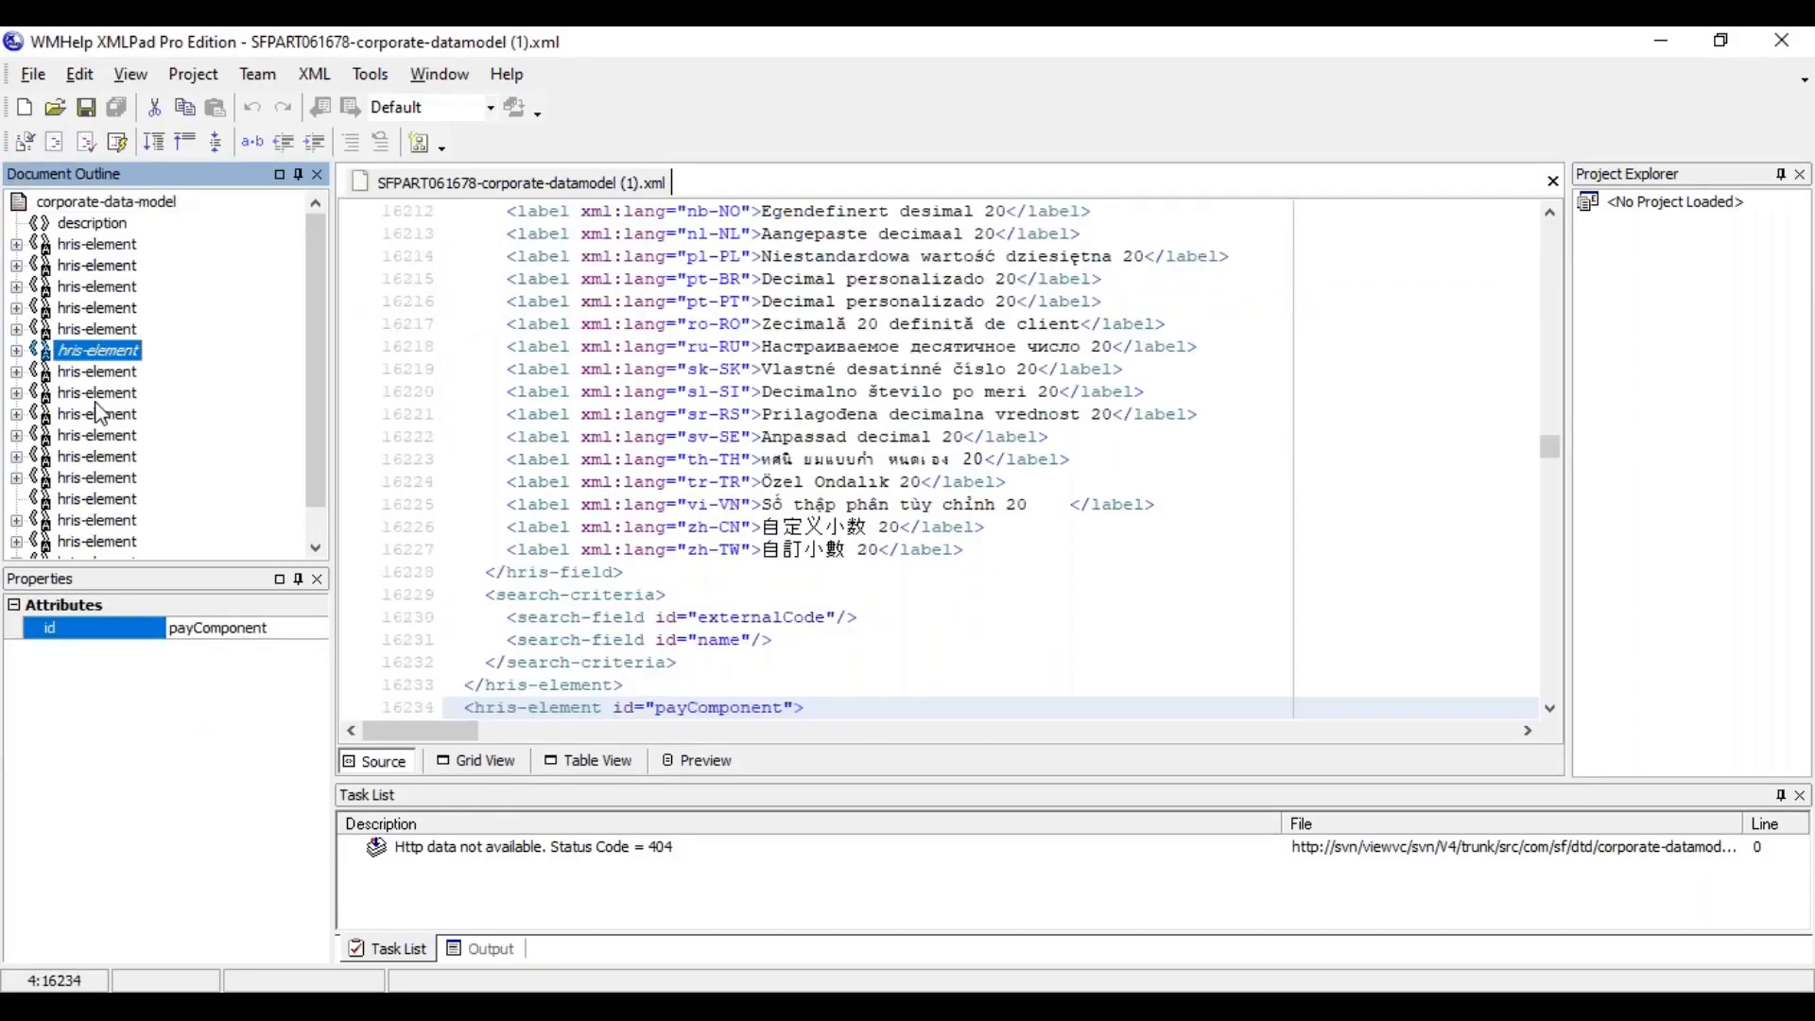
{"action": "left_click", "coordinate": [98, 398]}
{"action": "left_click", "coordinate": [99, 436]}
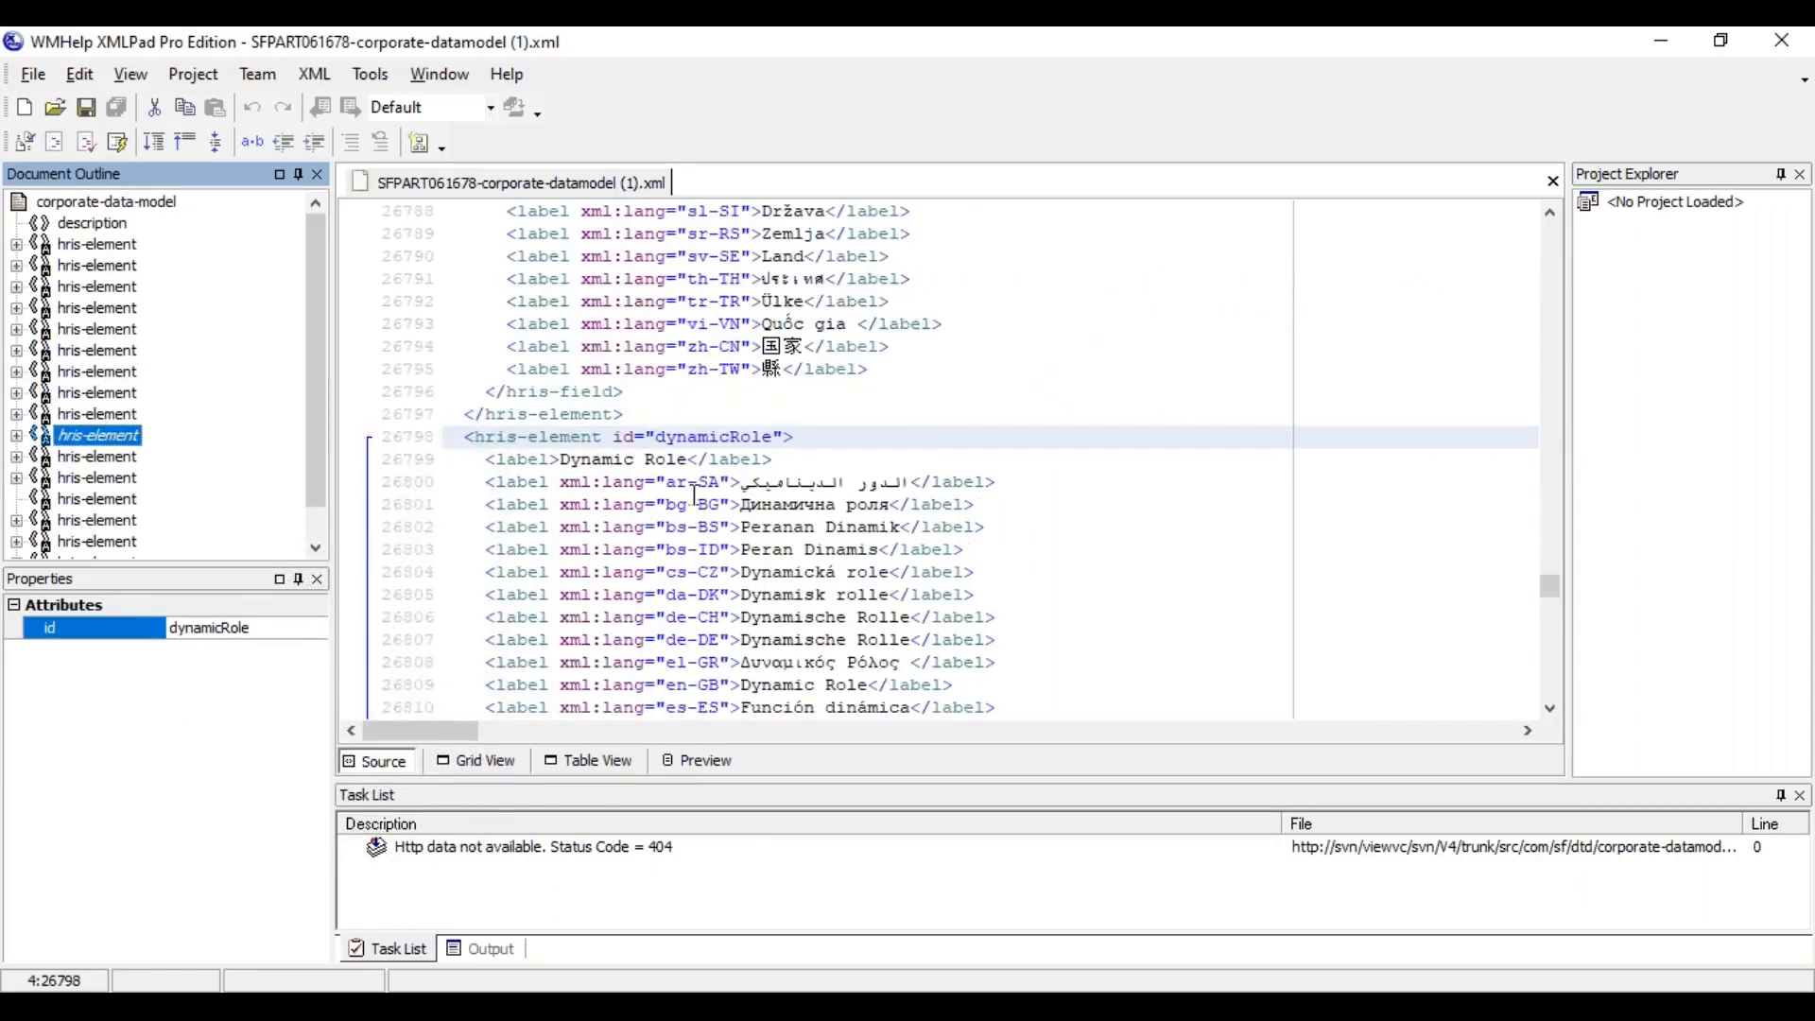
{"action": "left_click", "coordinate": [106, 459]}
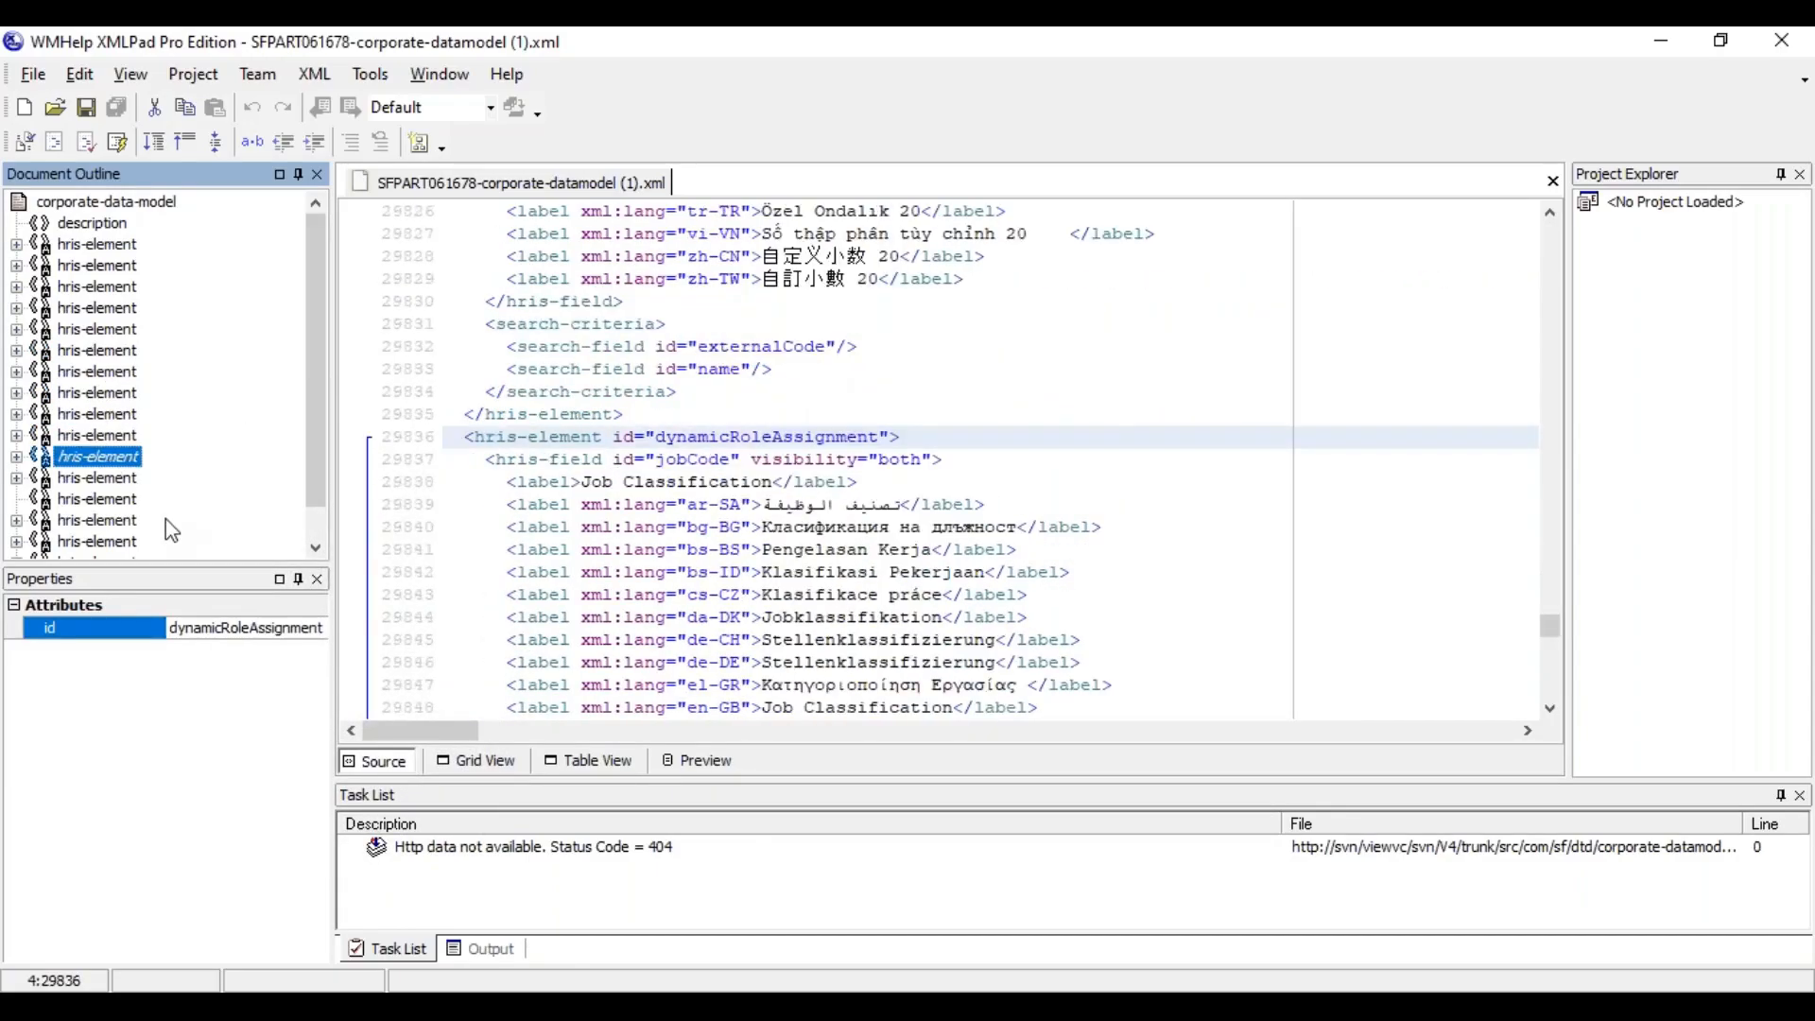
{"action": "left_click", "coordinate": [100, 478]}
{"action": "left_click", "coordinate": [100, 500]}
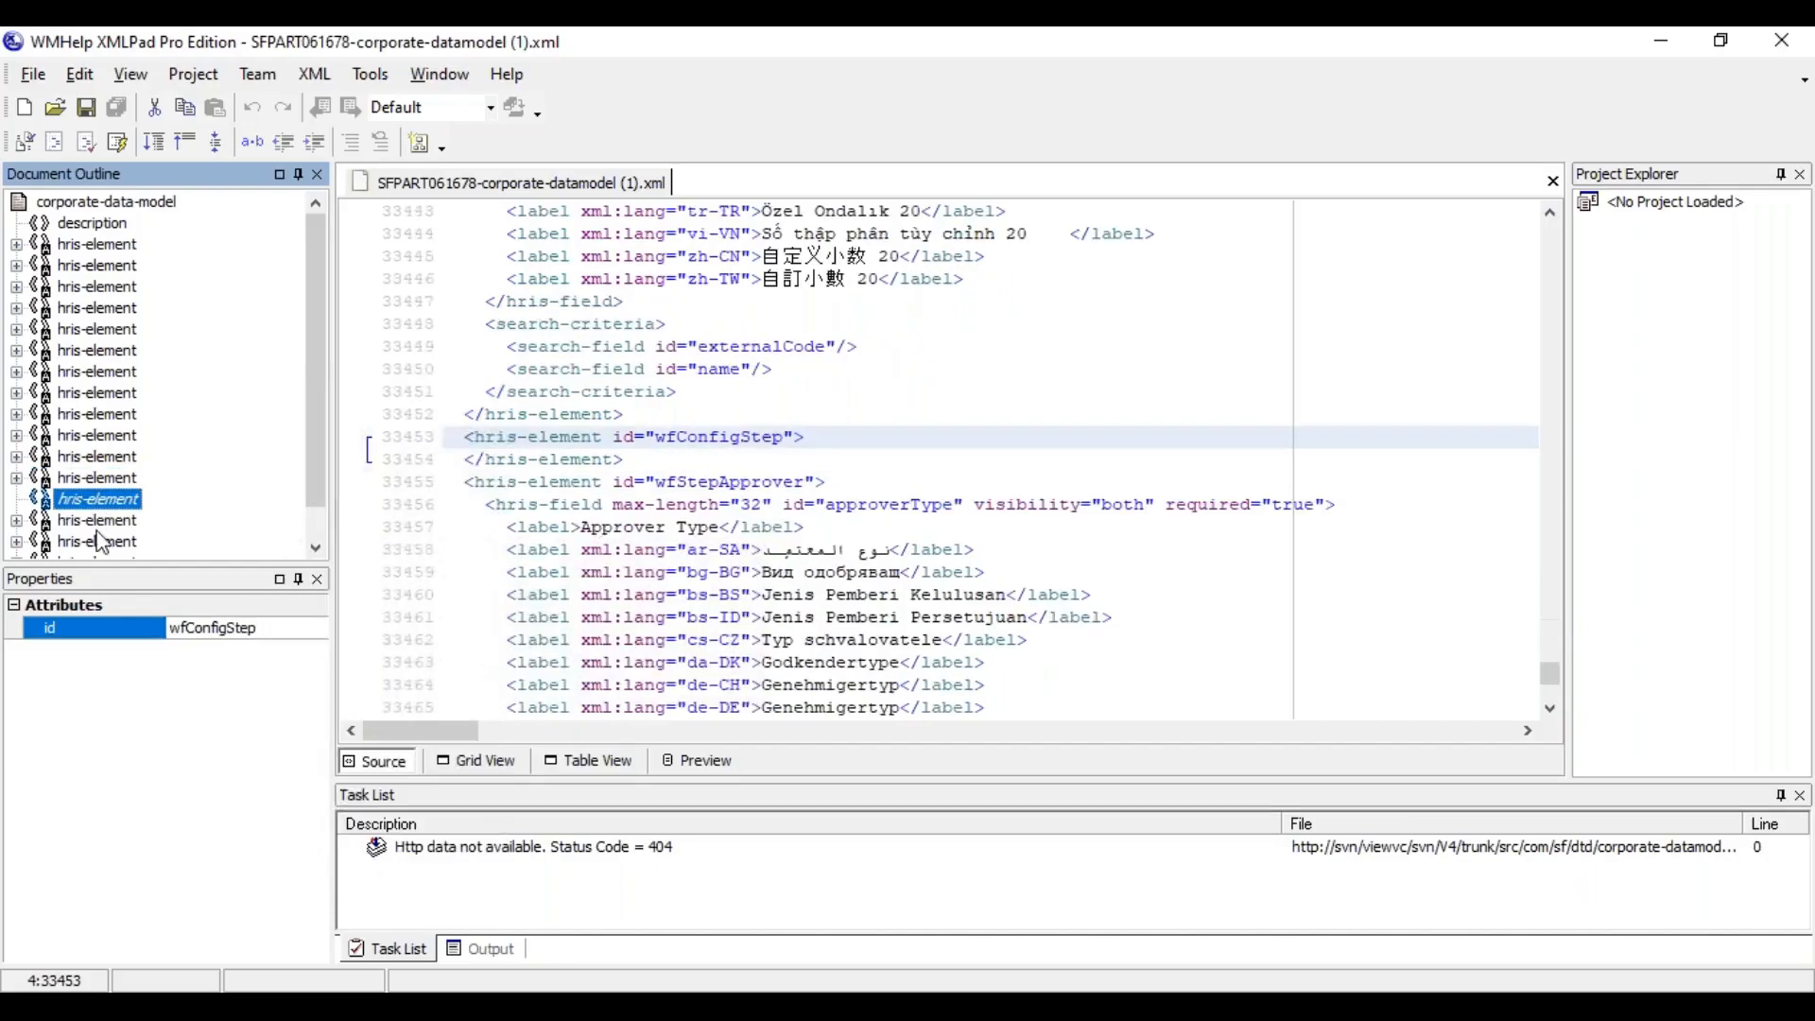
{"action": "left_click", "coordinate": [102, 520]}
{"action": "left_click", "coordinate": [88, 416]}
{"action": "left_click", "coordinate": [91, 349]}
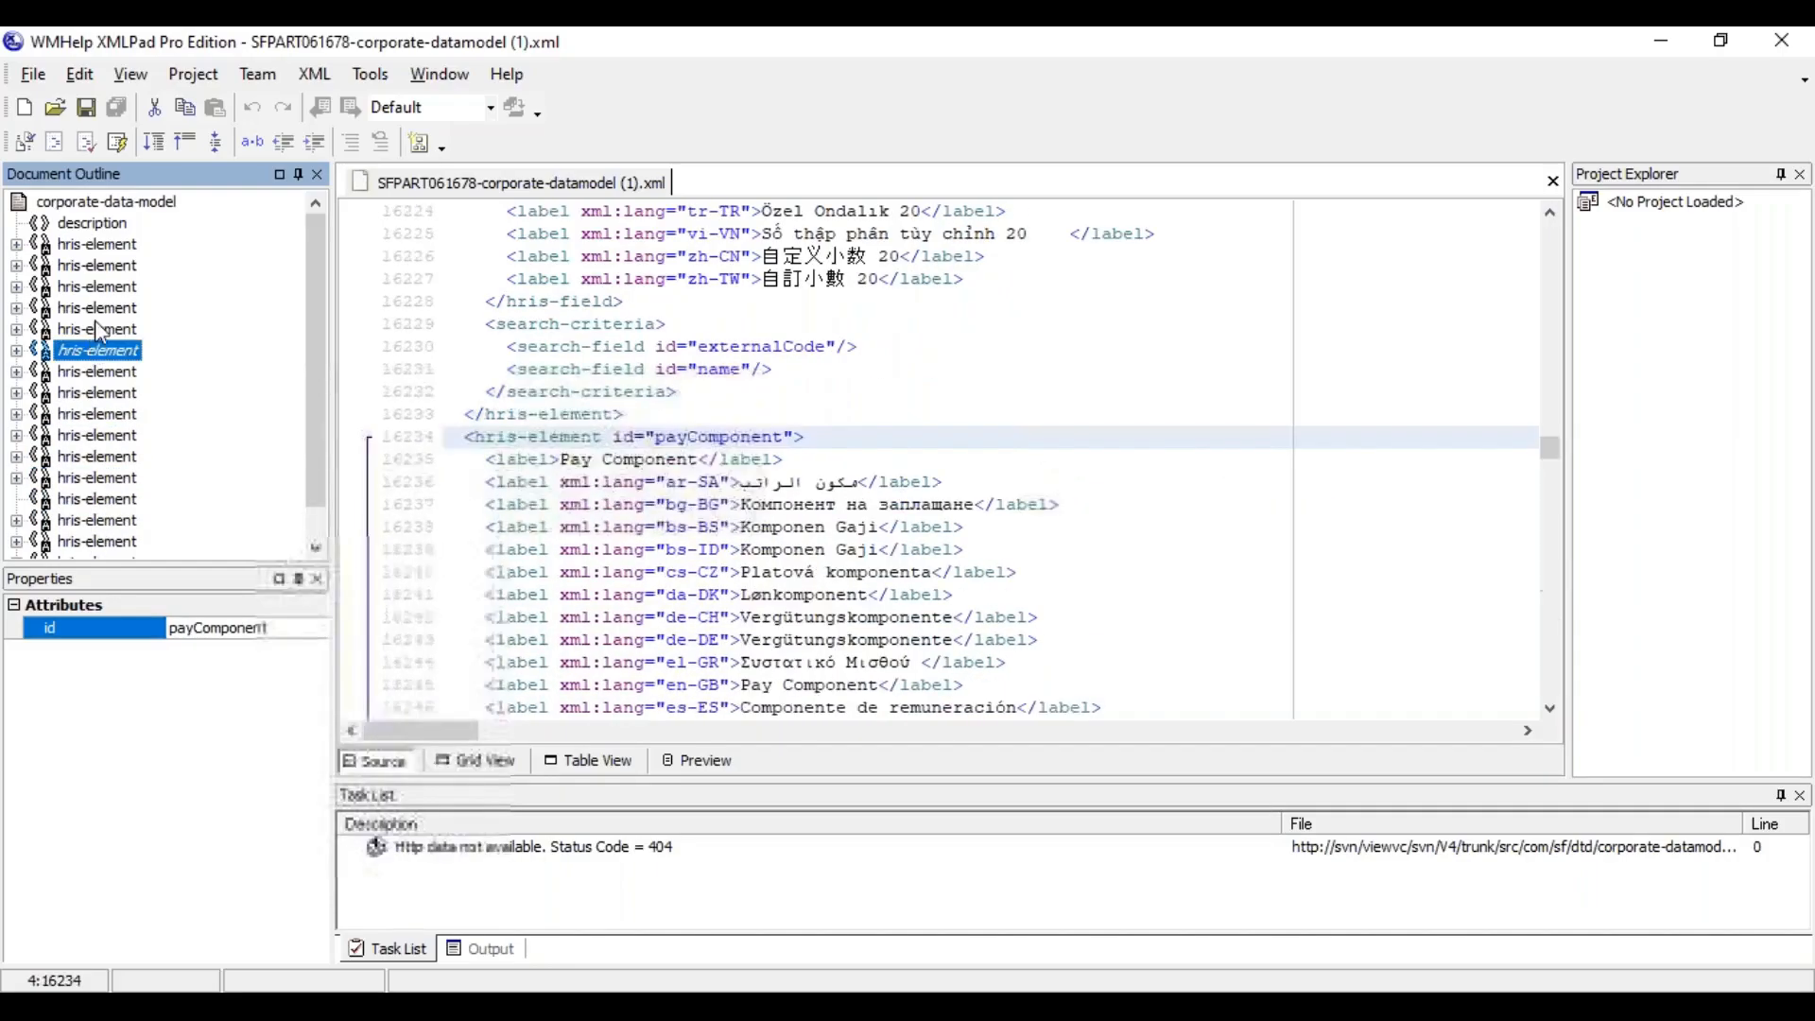
{"action": "left_click", "coordinate": [95, 326]}
{"action": "left_click", "coordinate": [104, 267]}
{"action": "left_click", "coordinate": [106, 248]}
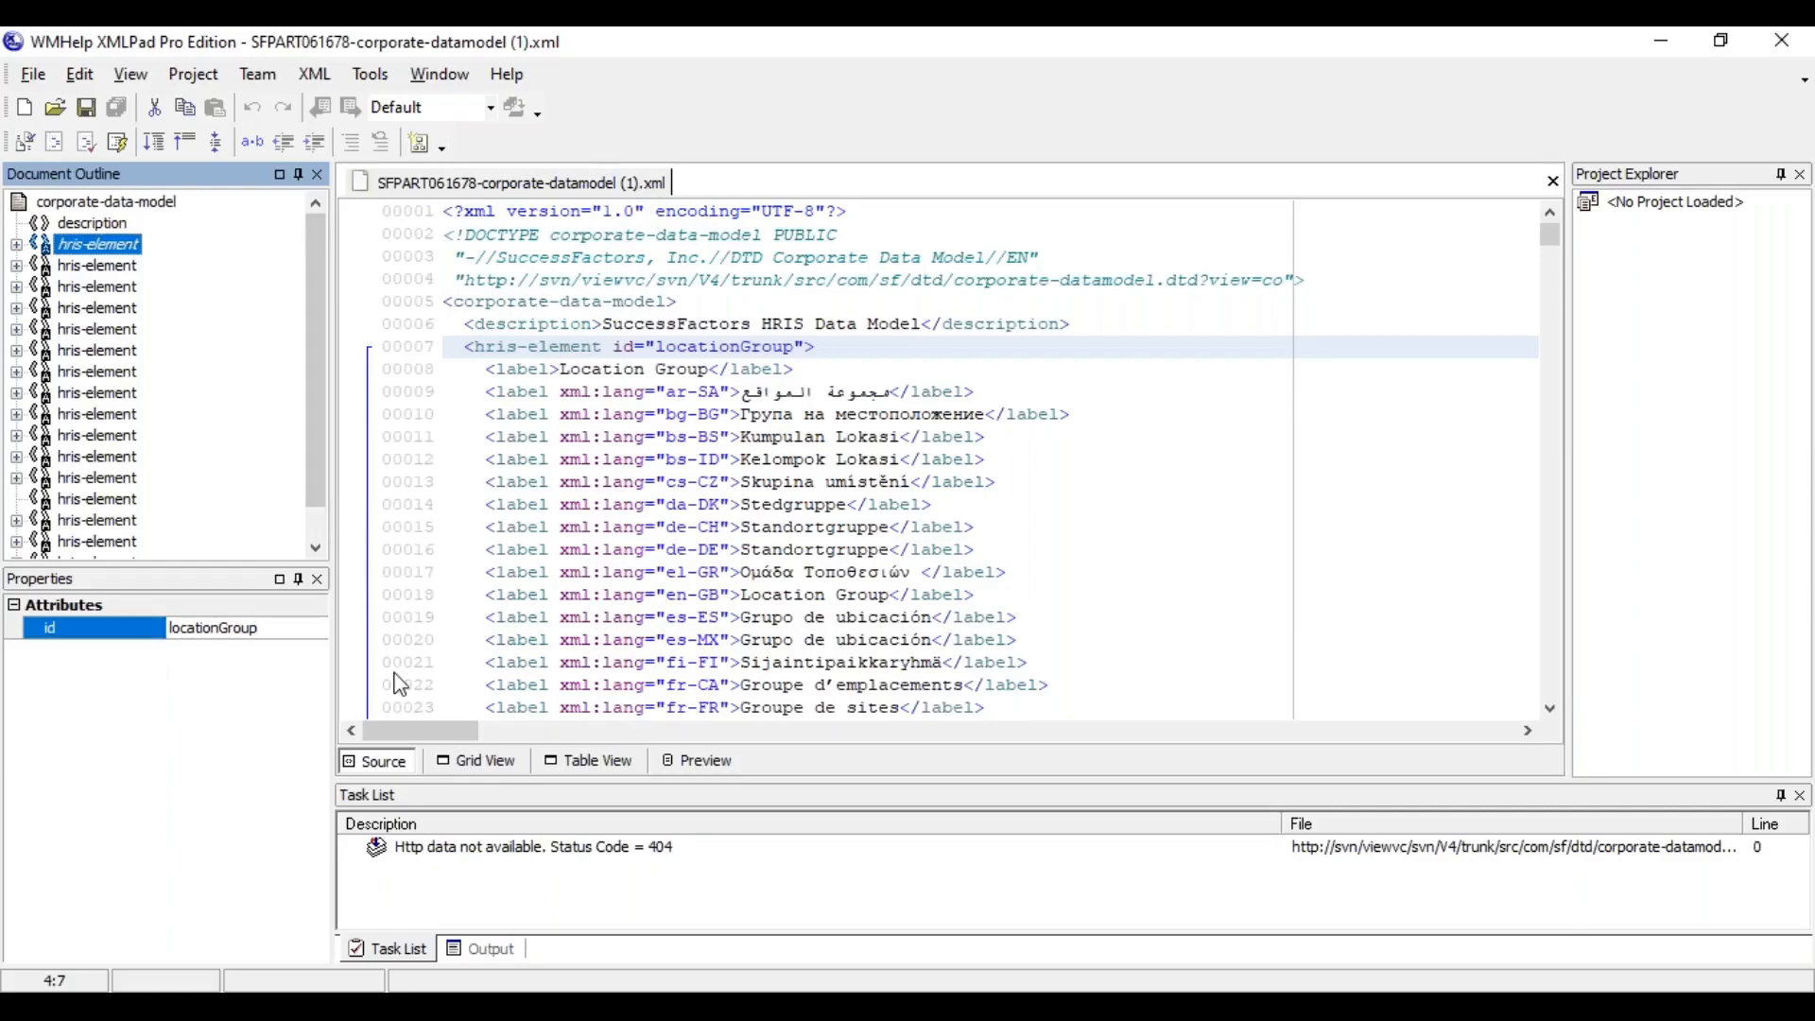
{"action": "left_click", "coordinate": [609, 763]}
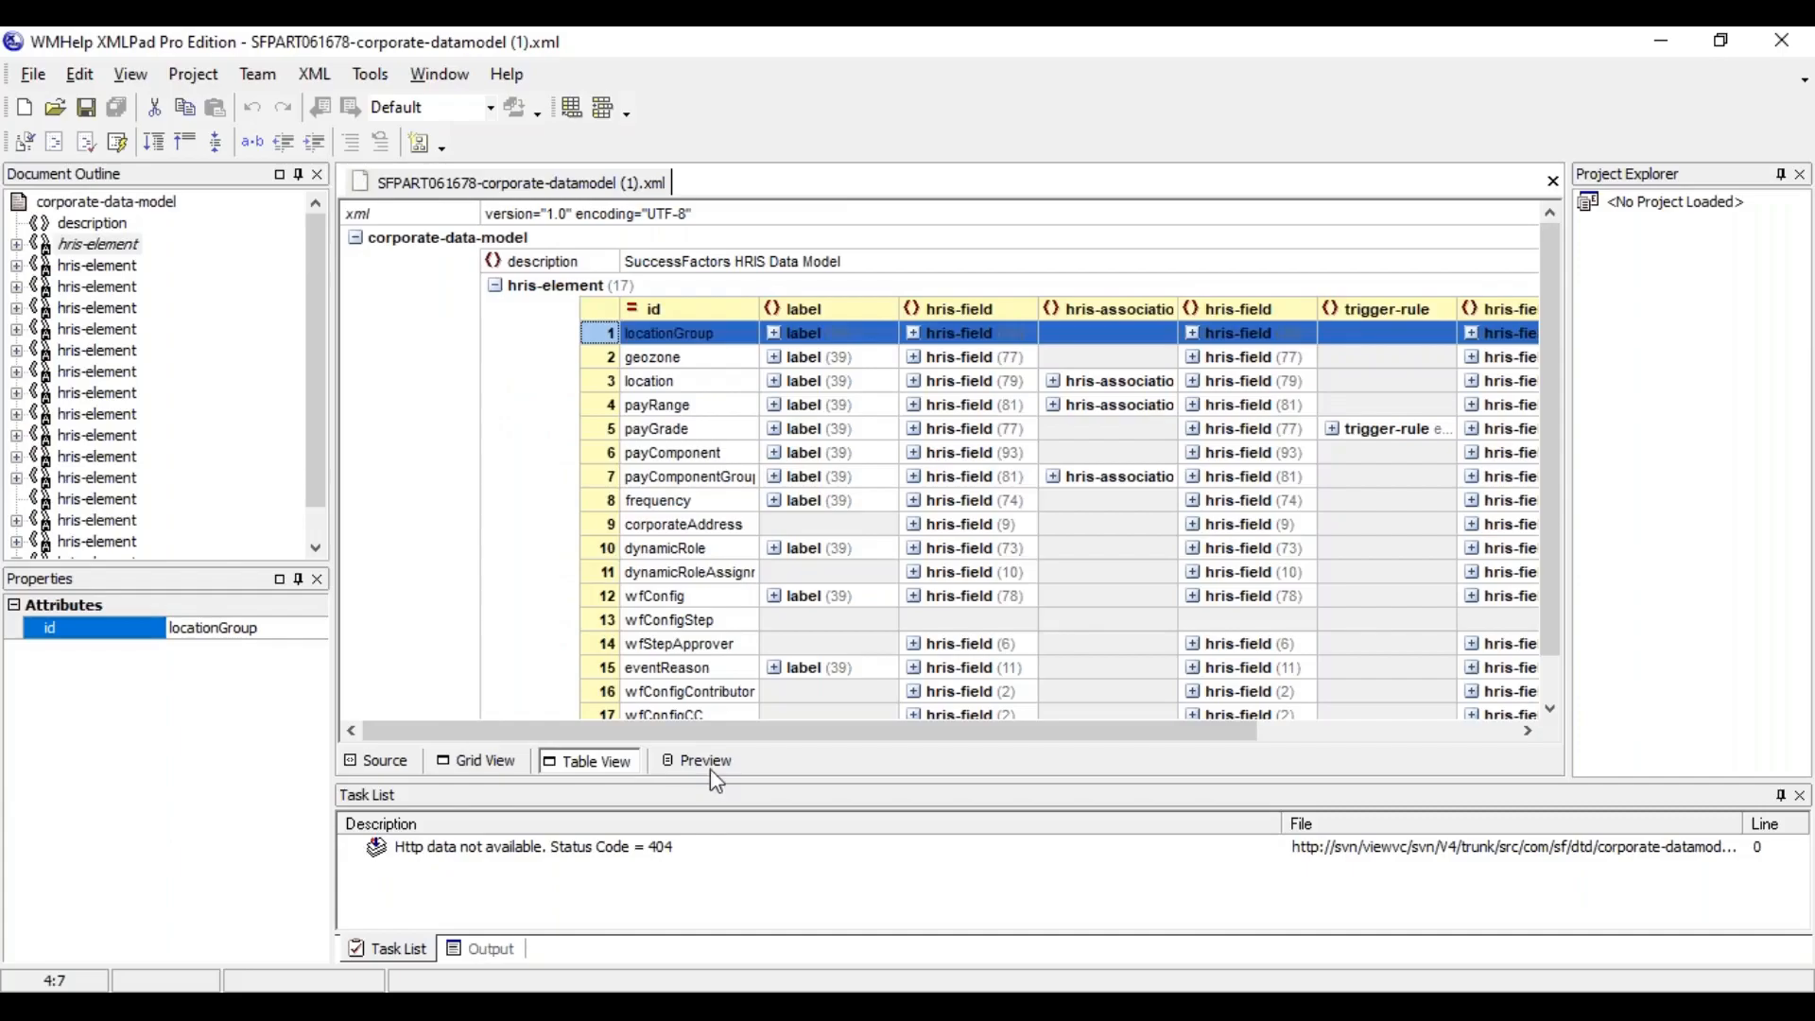
Collapse the hris-element table and the corporate-data-model root, re-expand the root, and select its description element
{"action": "left_click", "coordinate": [650, 382]}
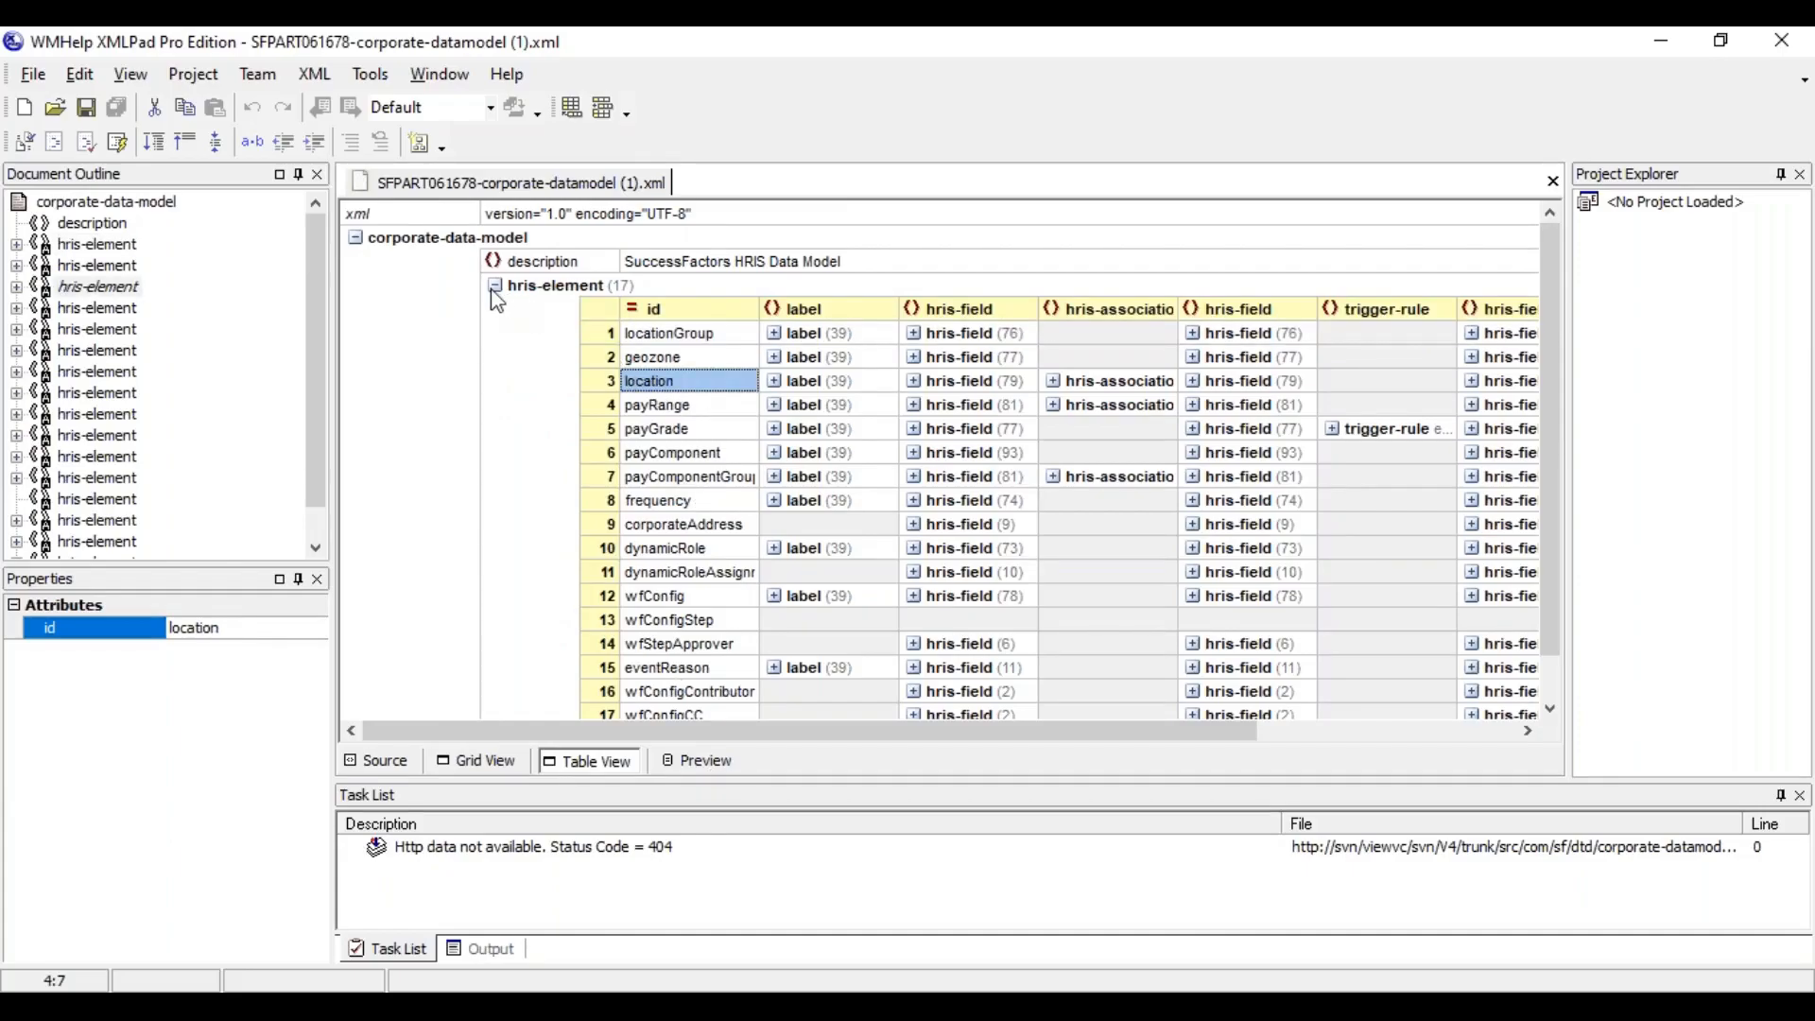
{"action": "double_click", "coordinate": [361, 237]}
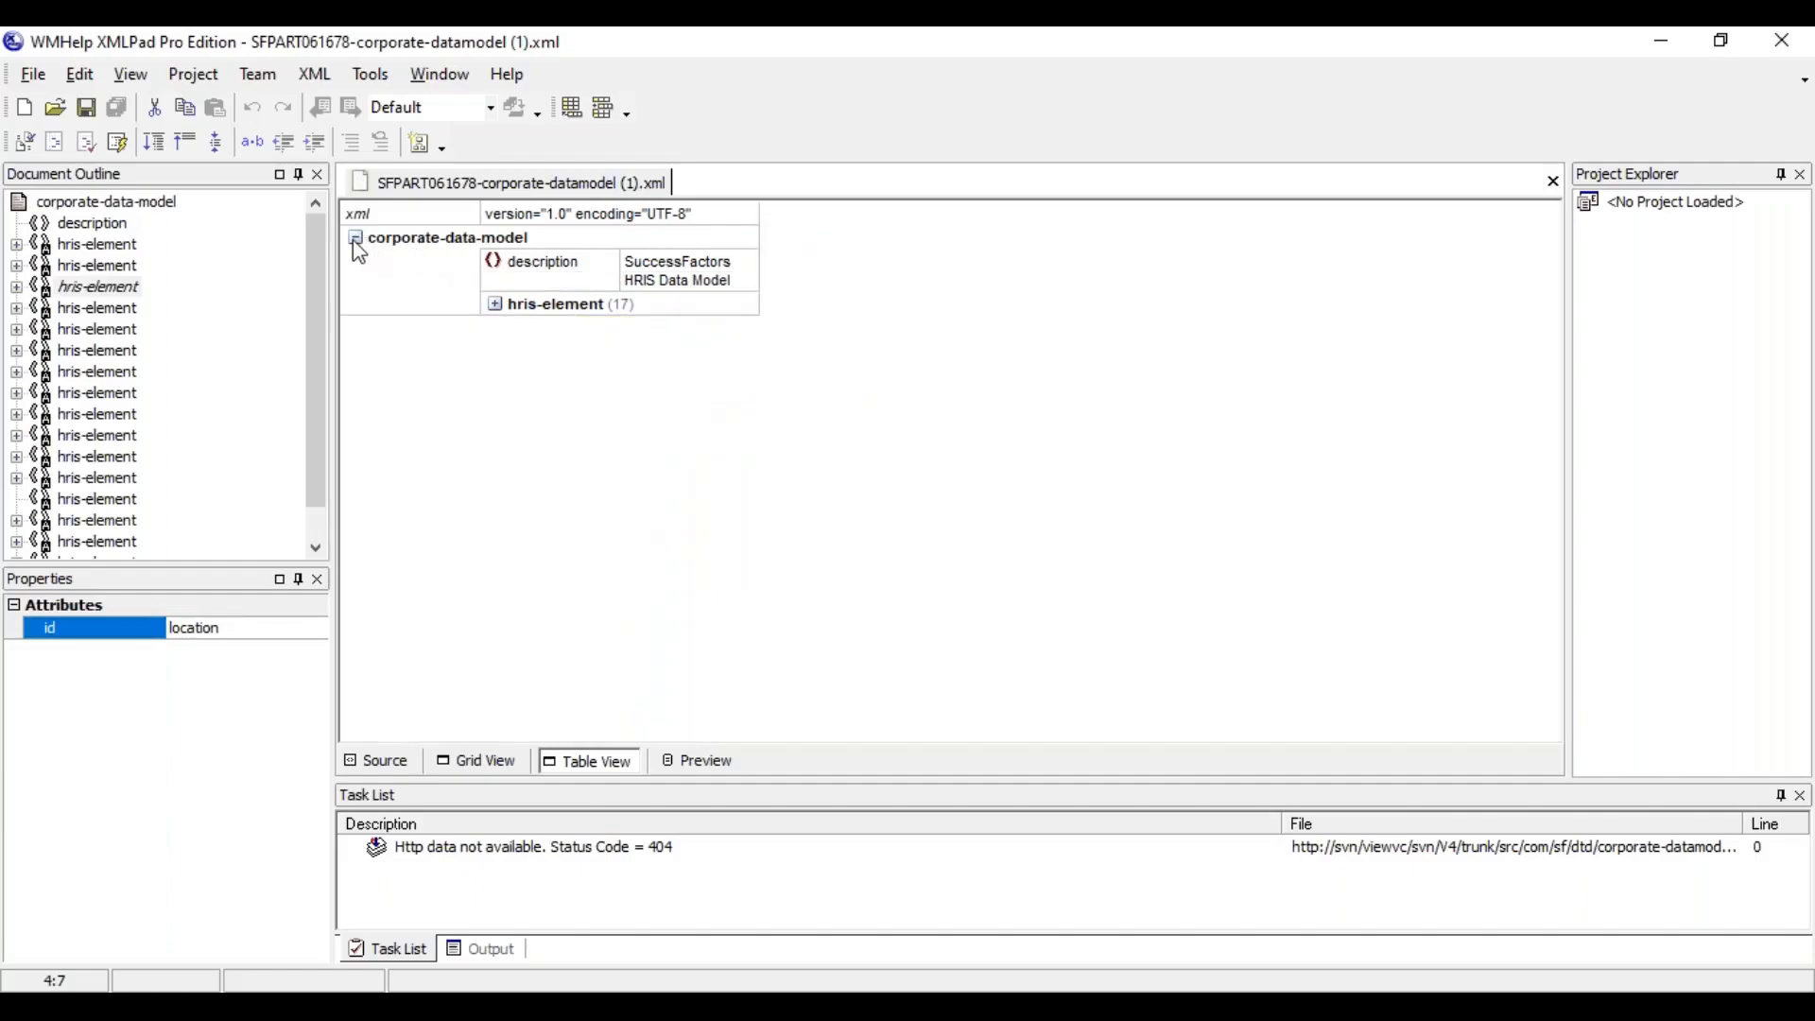
{"action": "left_click", "coordinate": [357, 238]}
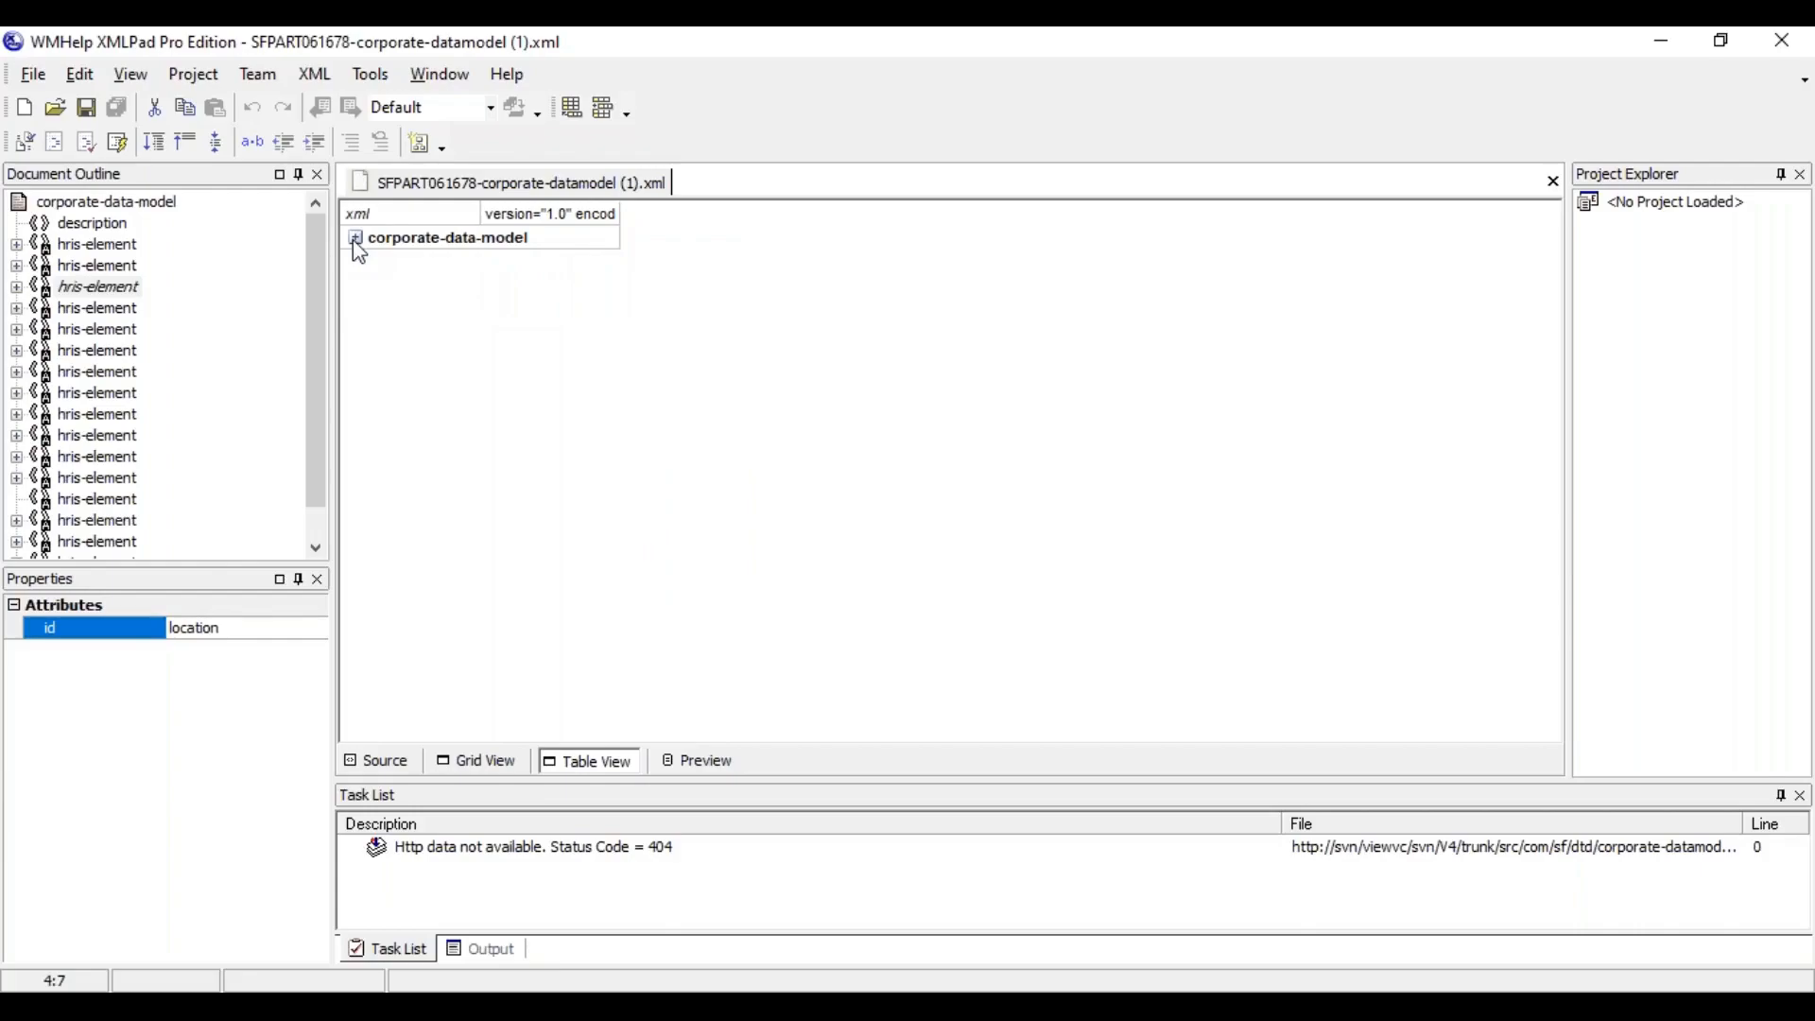
{"action": "left_click", "coordinate": [355, 238]}
{"action": "left_click", "coordinate": [586, 281]}
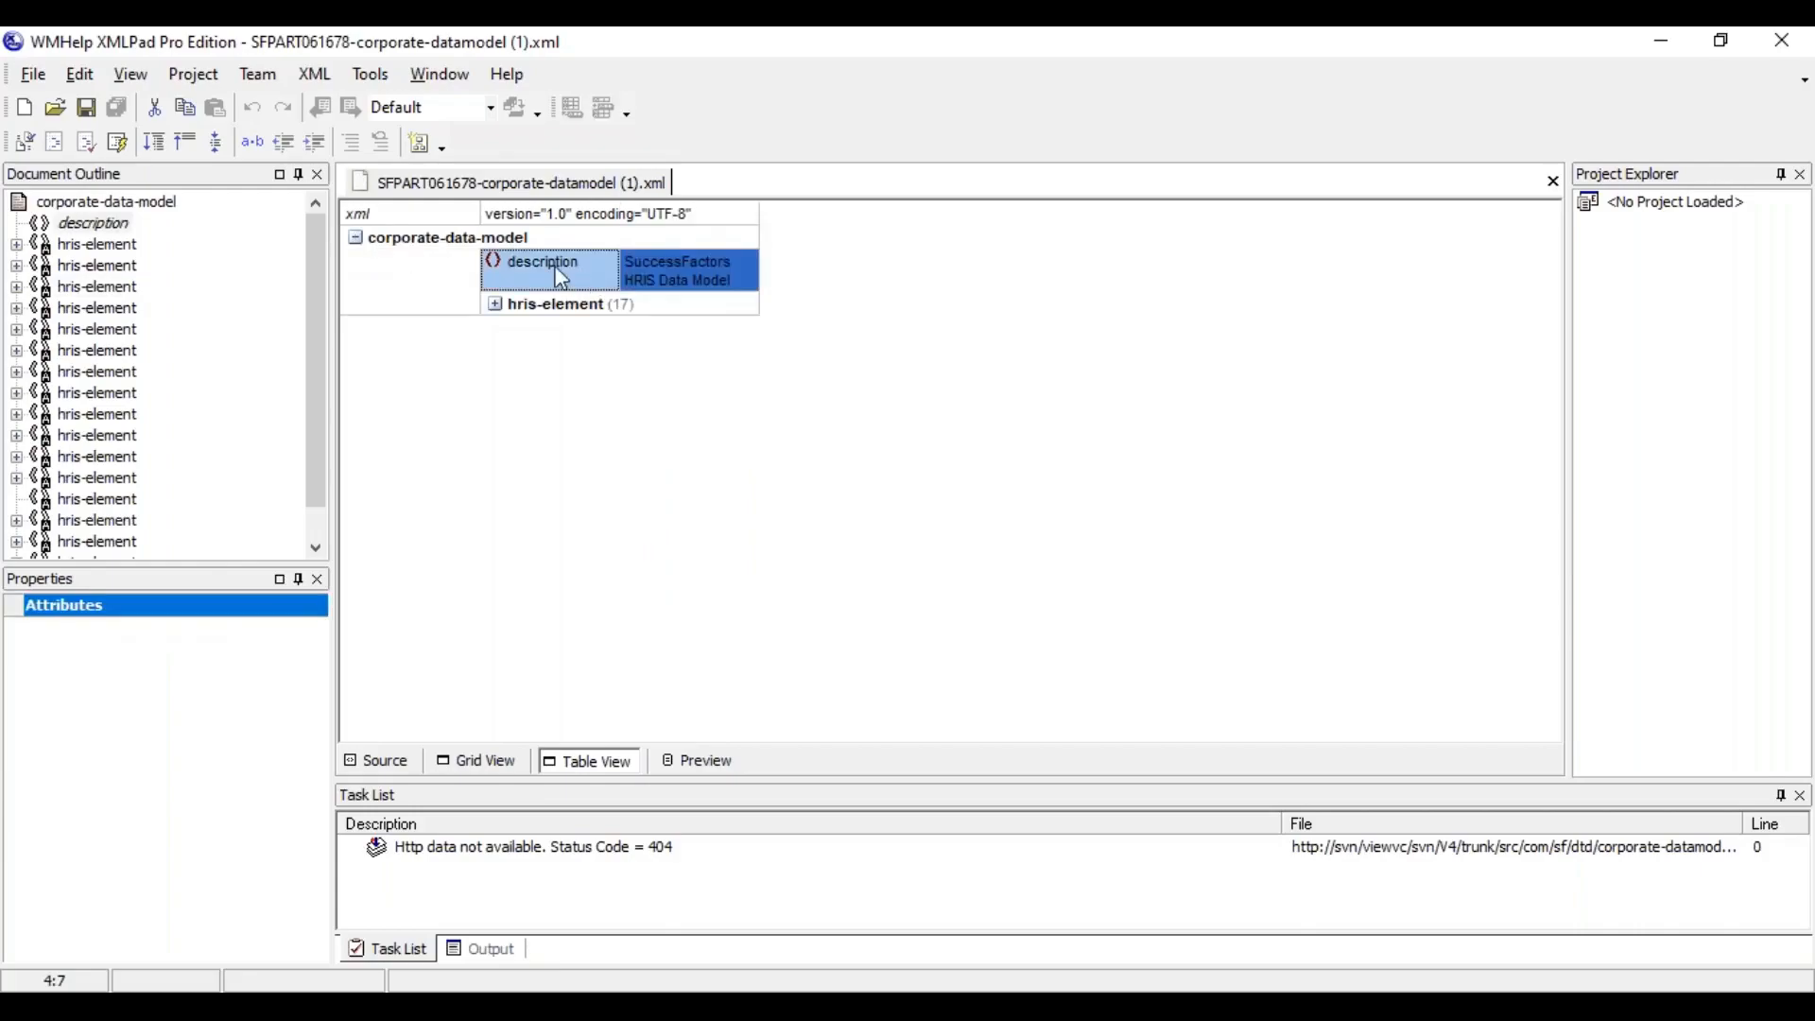
Display the XML source and examine the description tags and the opening and closing corporate-data-model tags at both ends of the file
{"action": "left_click", "coordinate": [378, 762]}
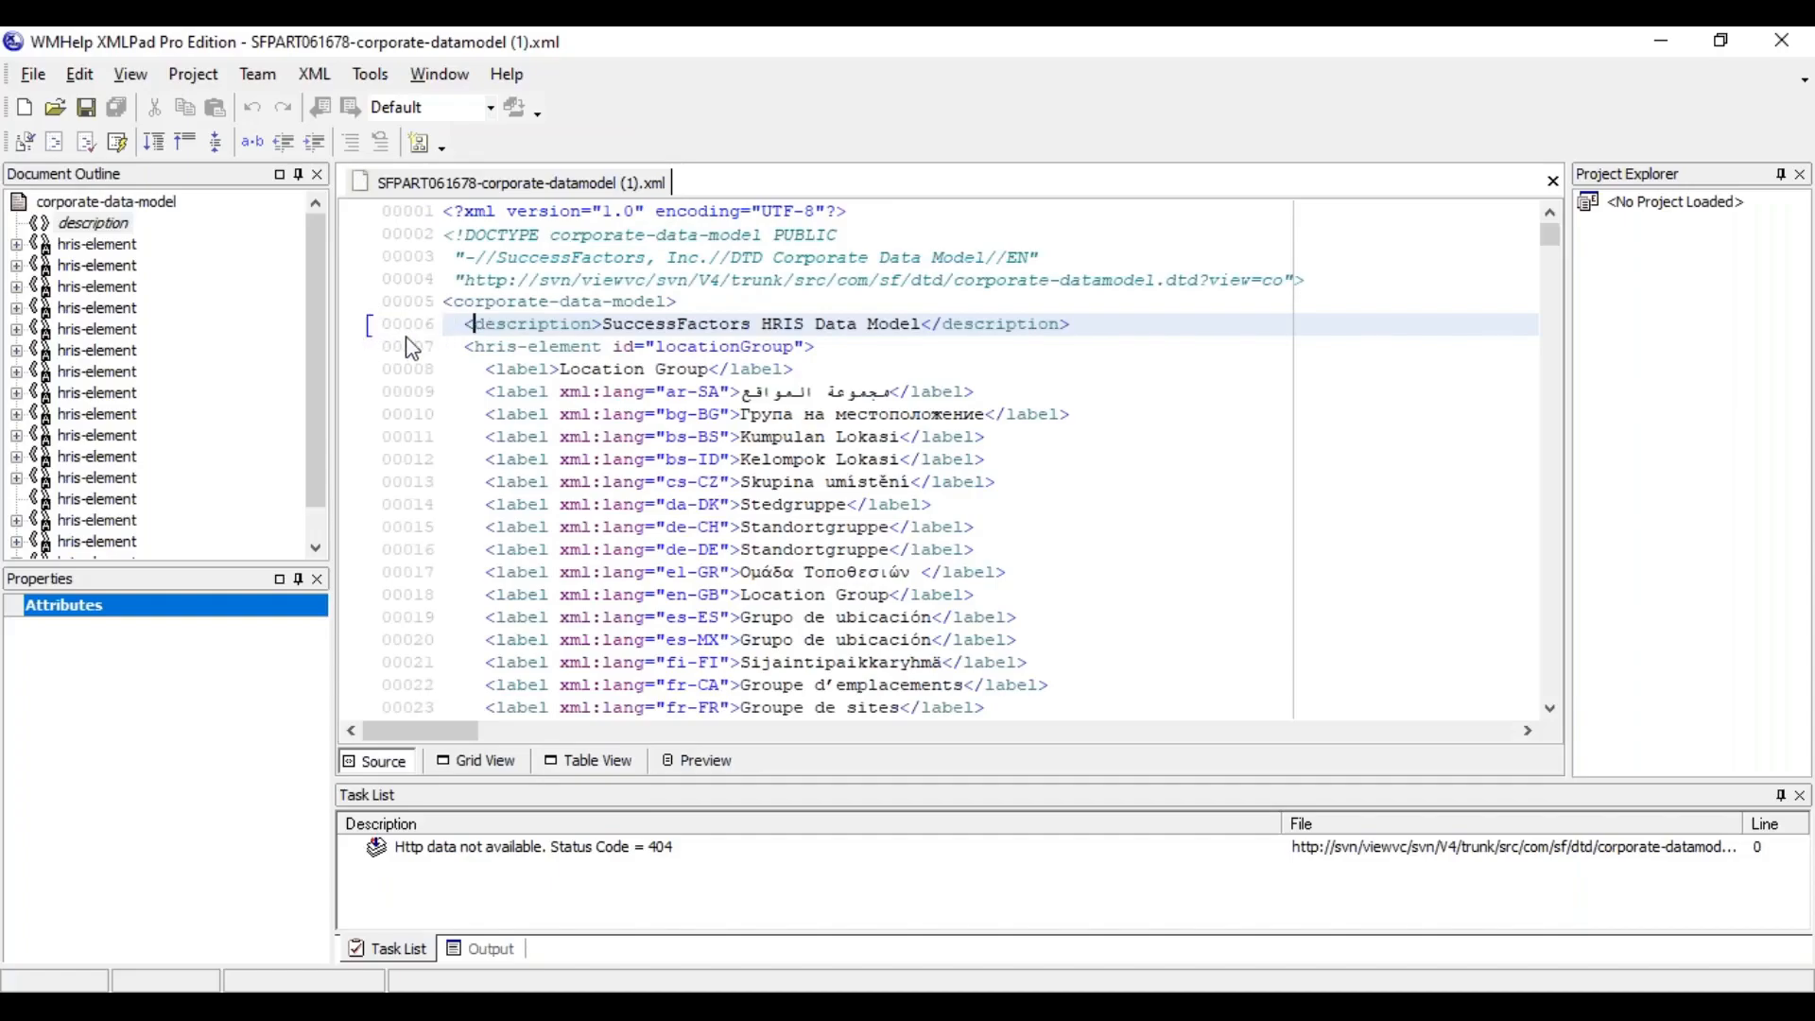
{"action": "left_click", "coordinate": [518, 324]}
{"action": "left_click", "coordinate": [994, 323]}
{"action": "left_click", "coordinate": [531, 303]}
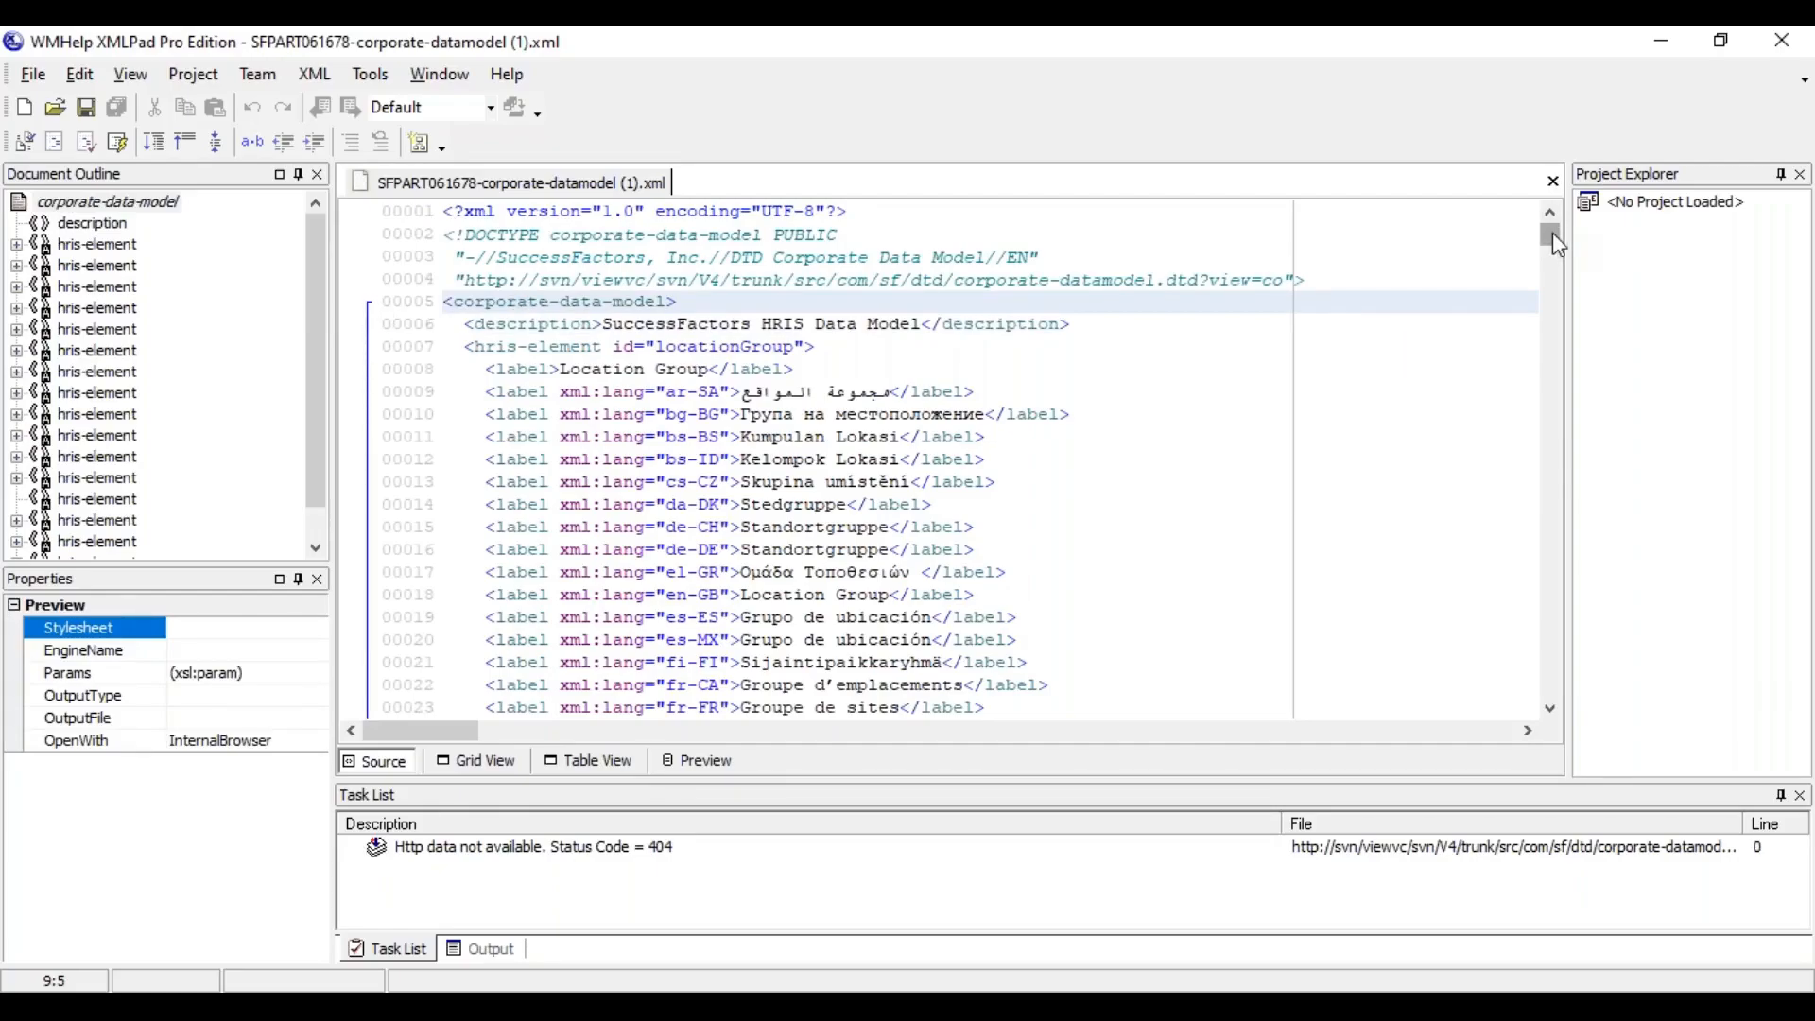
{"action": "left_click_drag", "start_coordinate": [1565, 246], "coordinate": [1551, 685]}
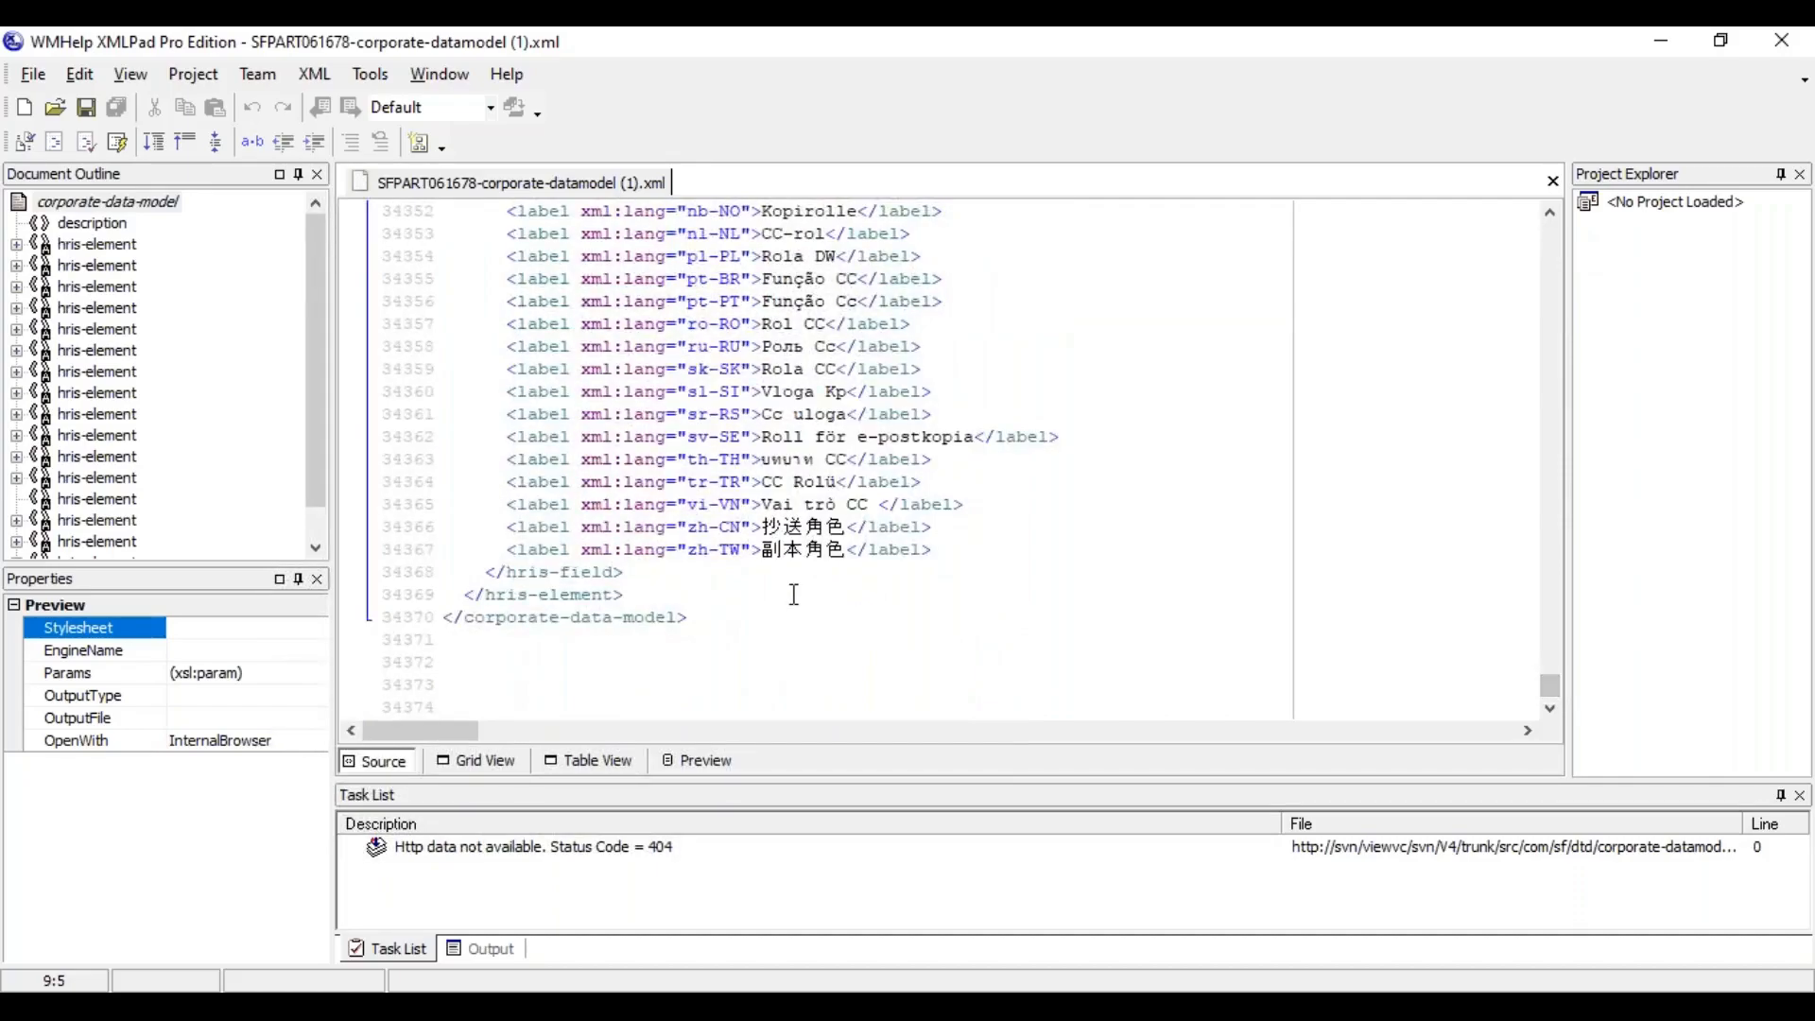
{"action": "left_click", "coordinate": [596, 621]}
{"action": "left_click_drag", "start_coordinate": [1555, 702], "coordinate": [1523, 174]}
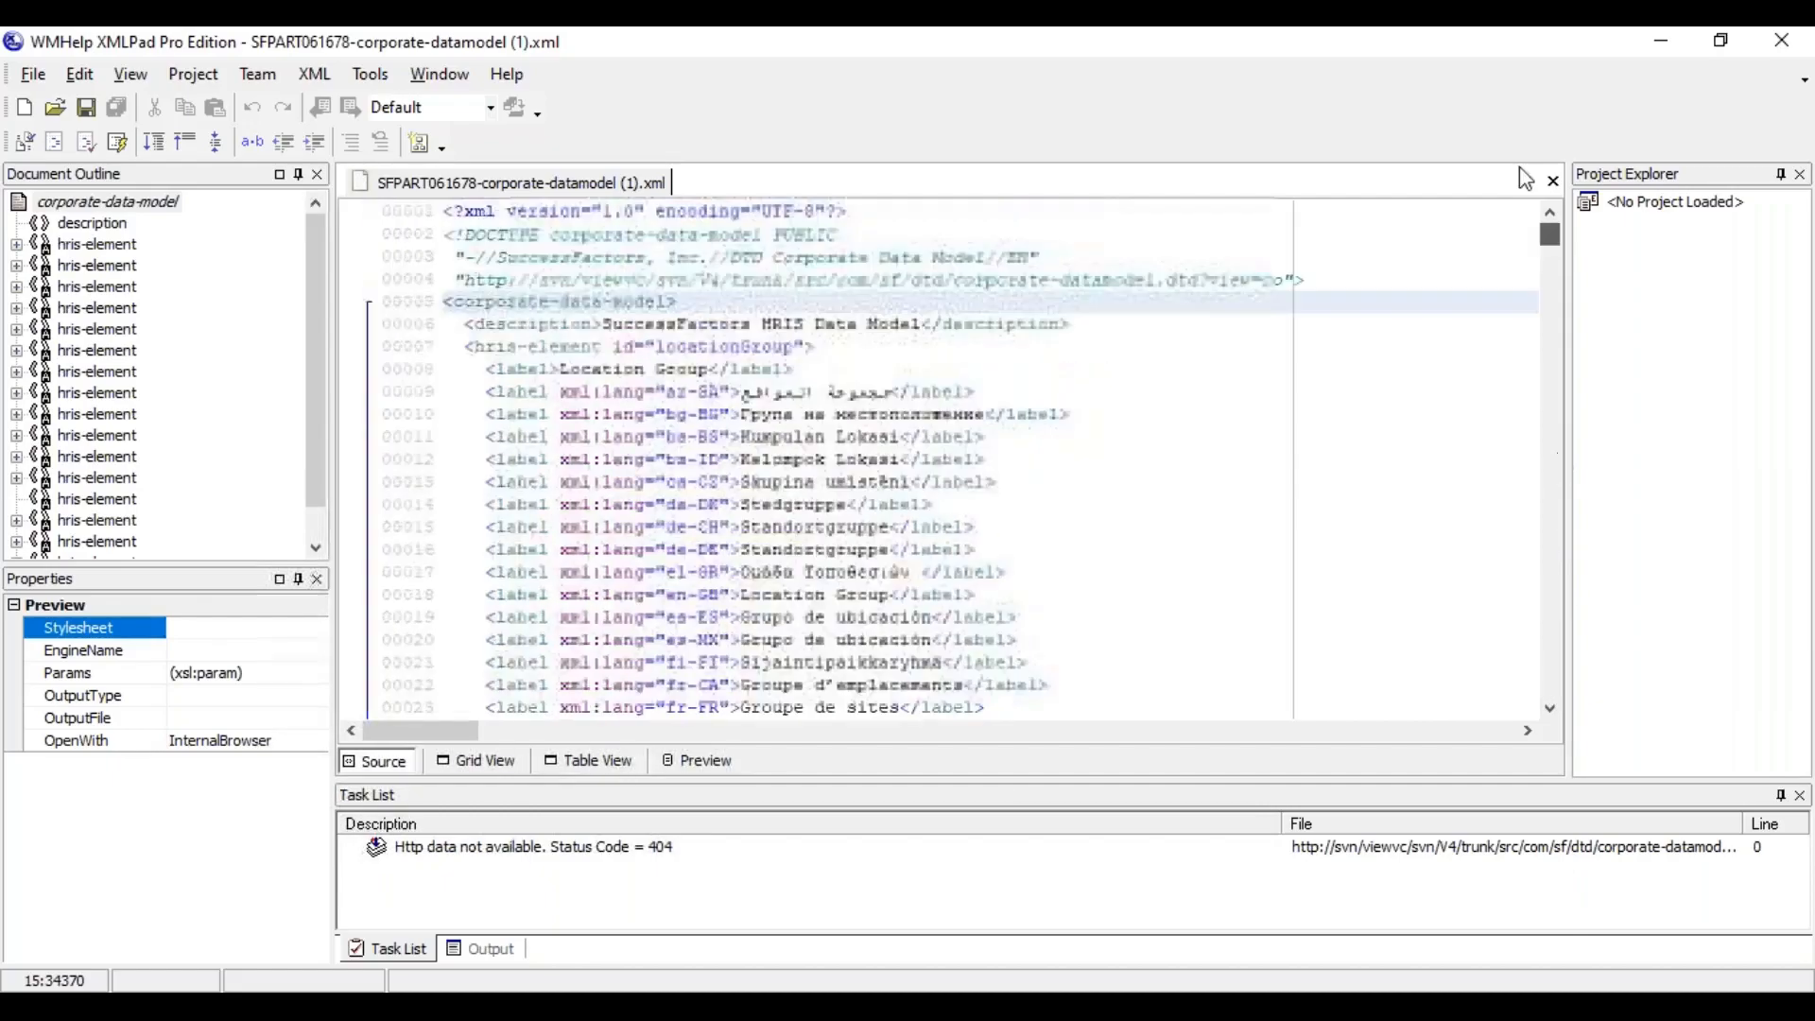
Examine where the locationGroup hris-element opens and closes in the source, and where the geozone hris-element begins
{"action": "left_click", "coordinate": [571, 350]}
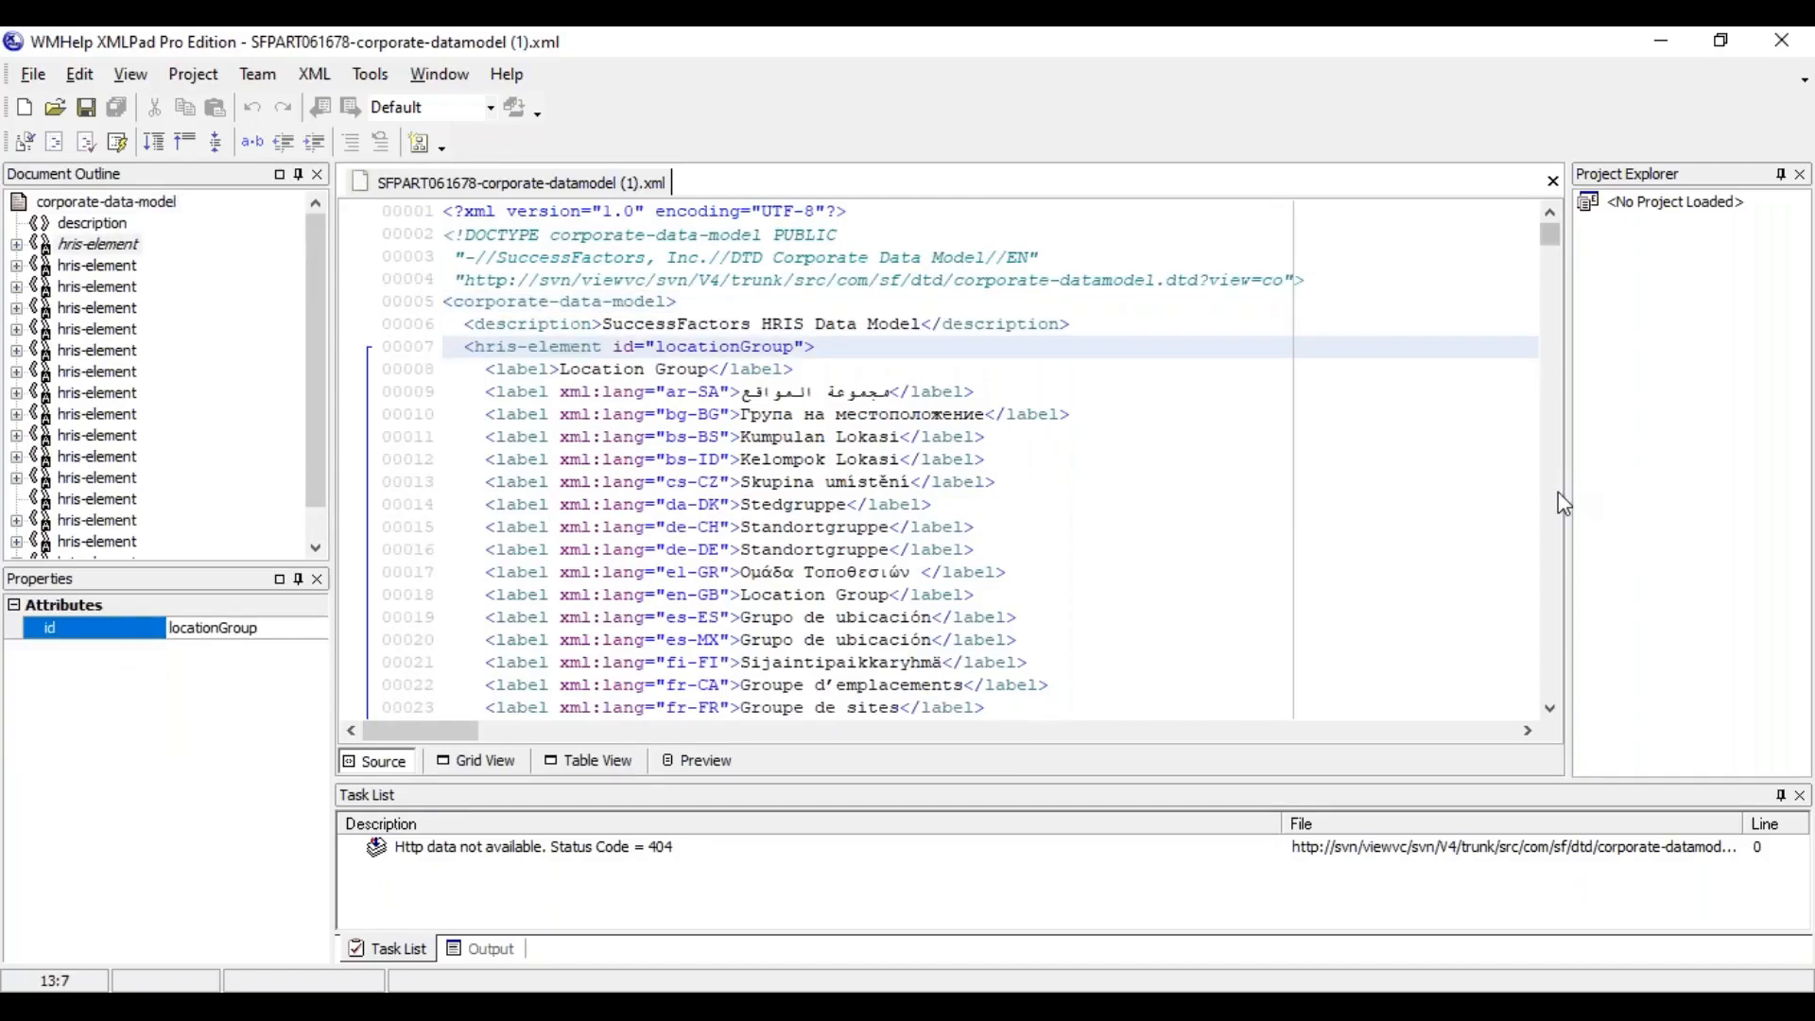
{"action": "scroll", "coordinate": [1568, 494], "scroll_direction": "down", "scroll_amount": 20}
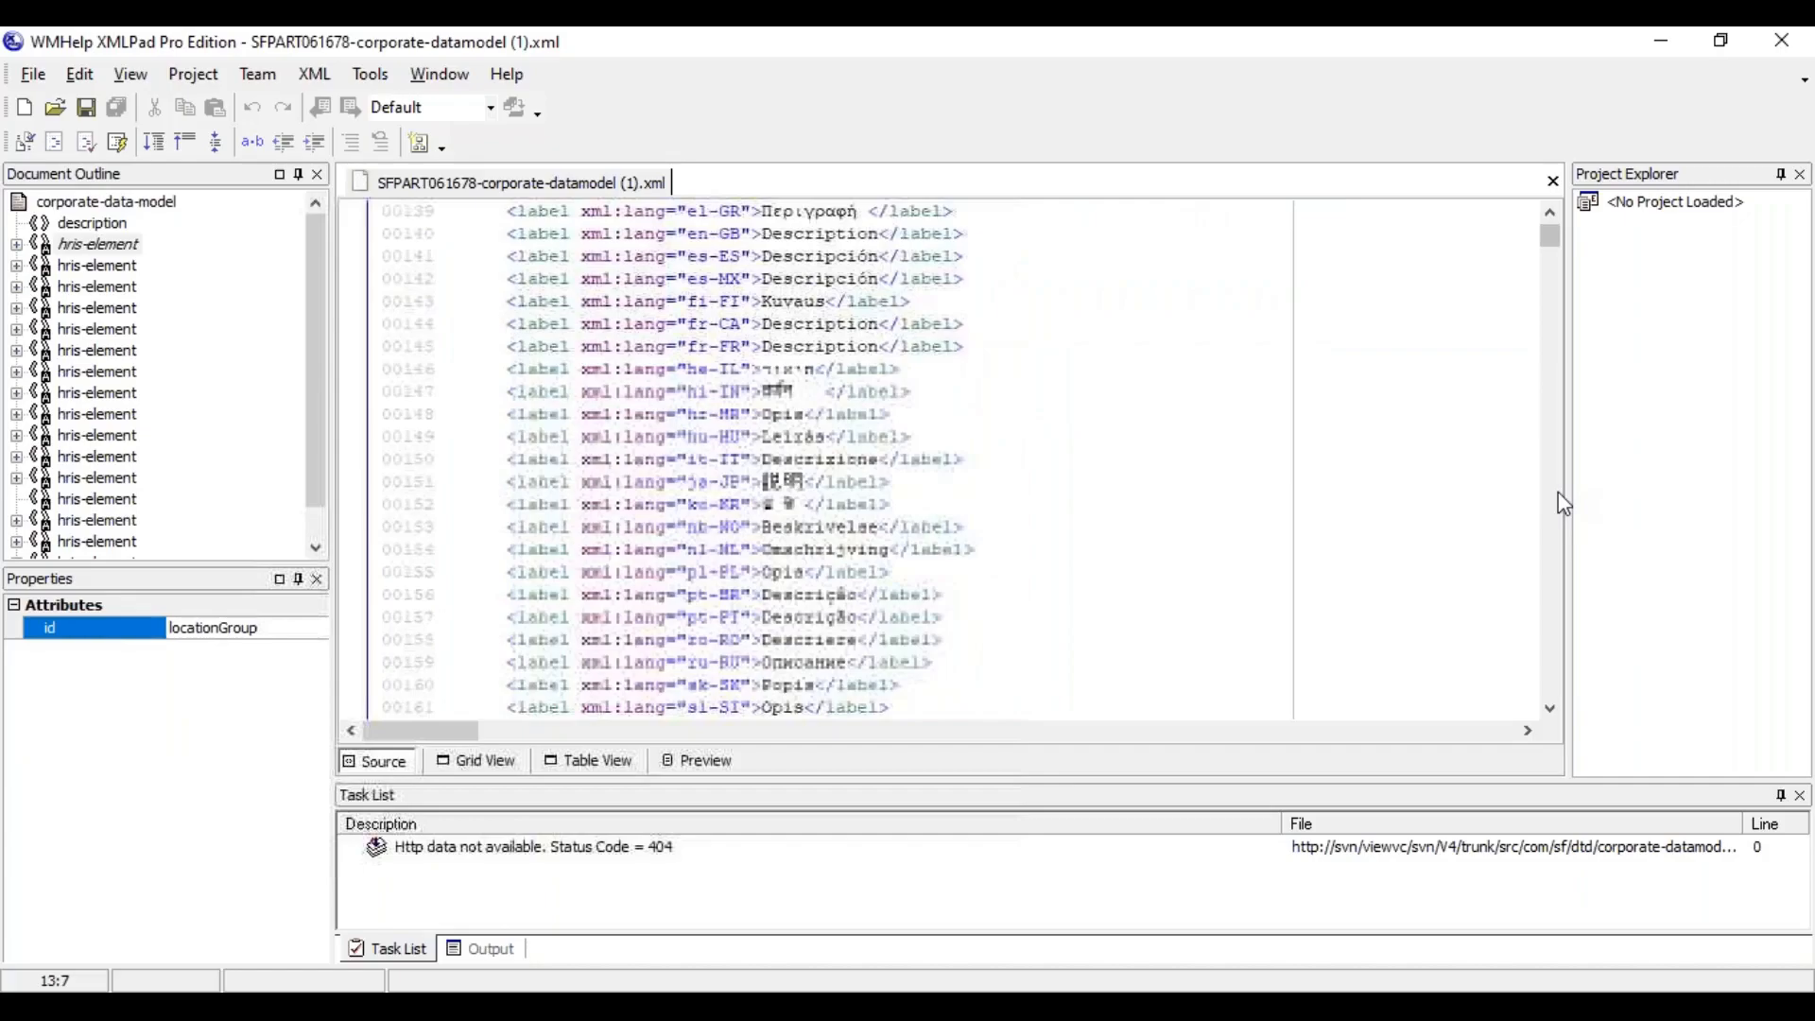
{"action": "left_click_drag", "start_coordinate": [1550, 232], "coordinate": [1551, 248]}
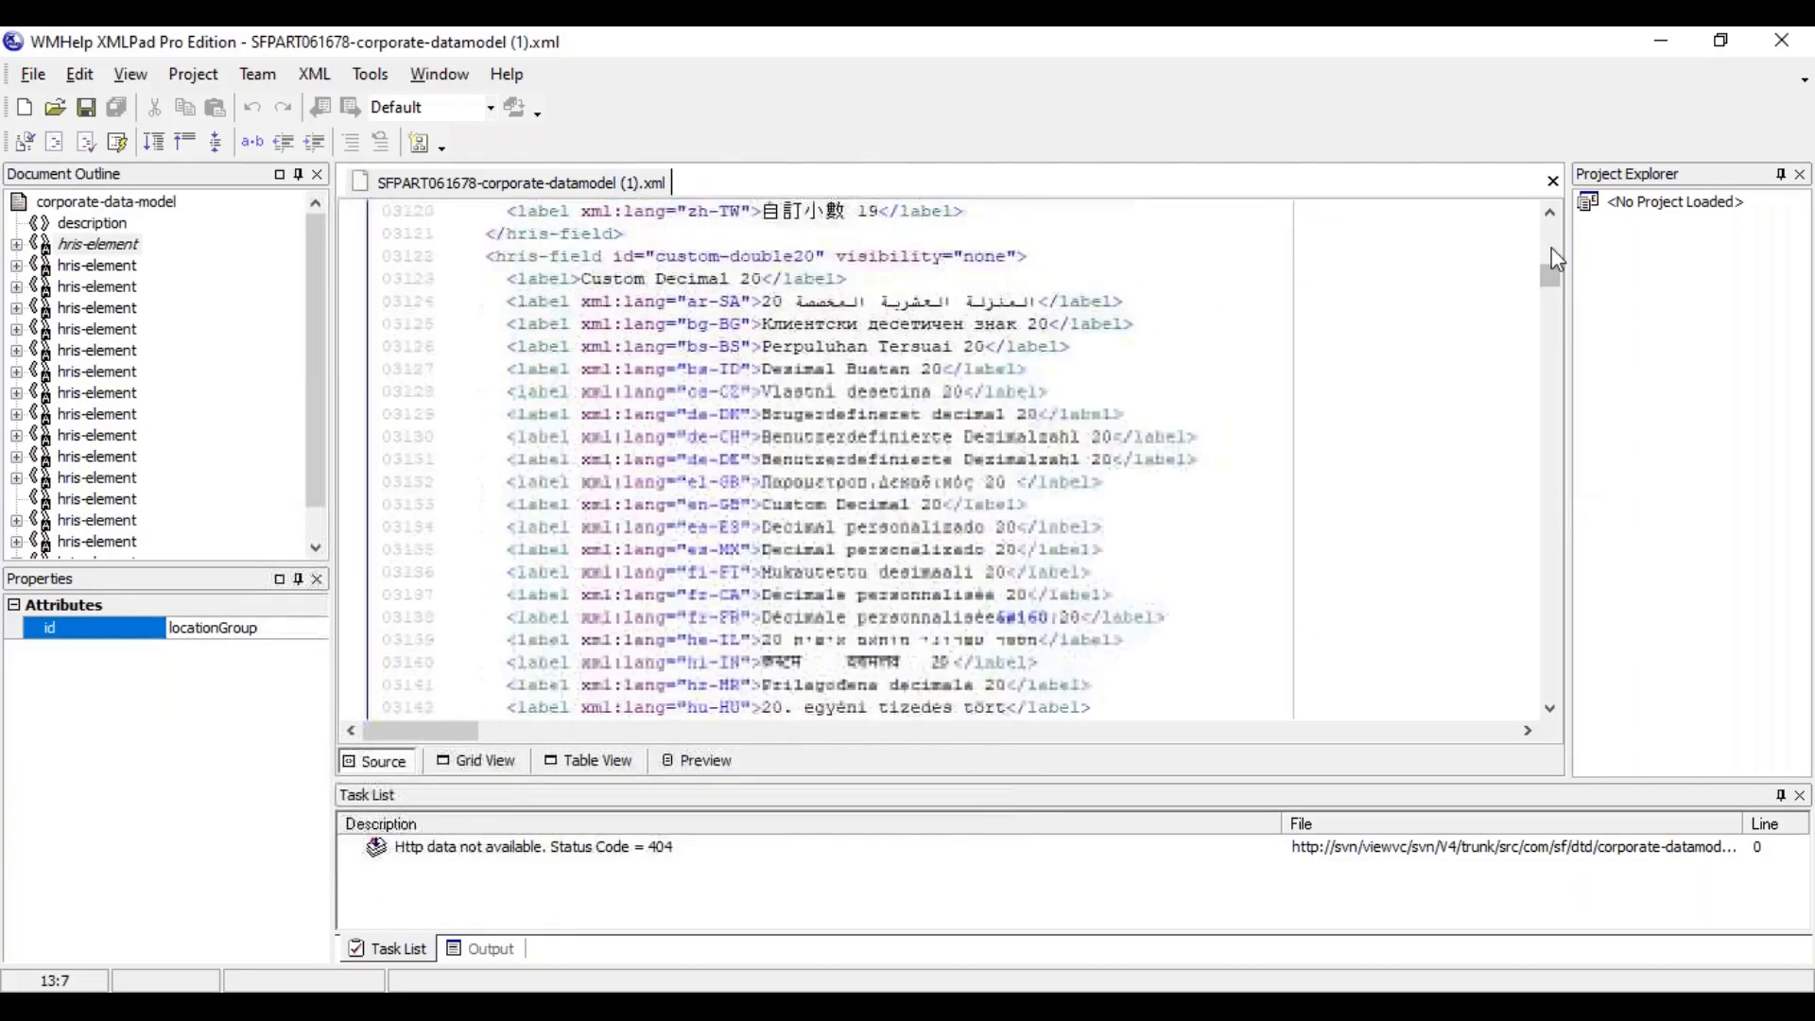
{"action": "scroll", "coordinate": [1556, 390], "scroll_direction": "down", "scroll_amount": 15}
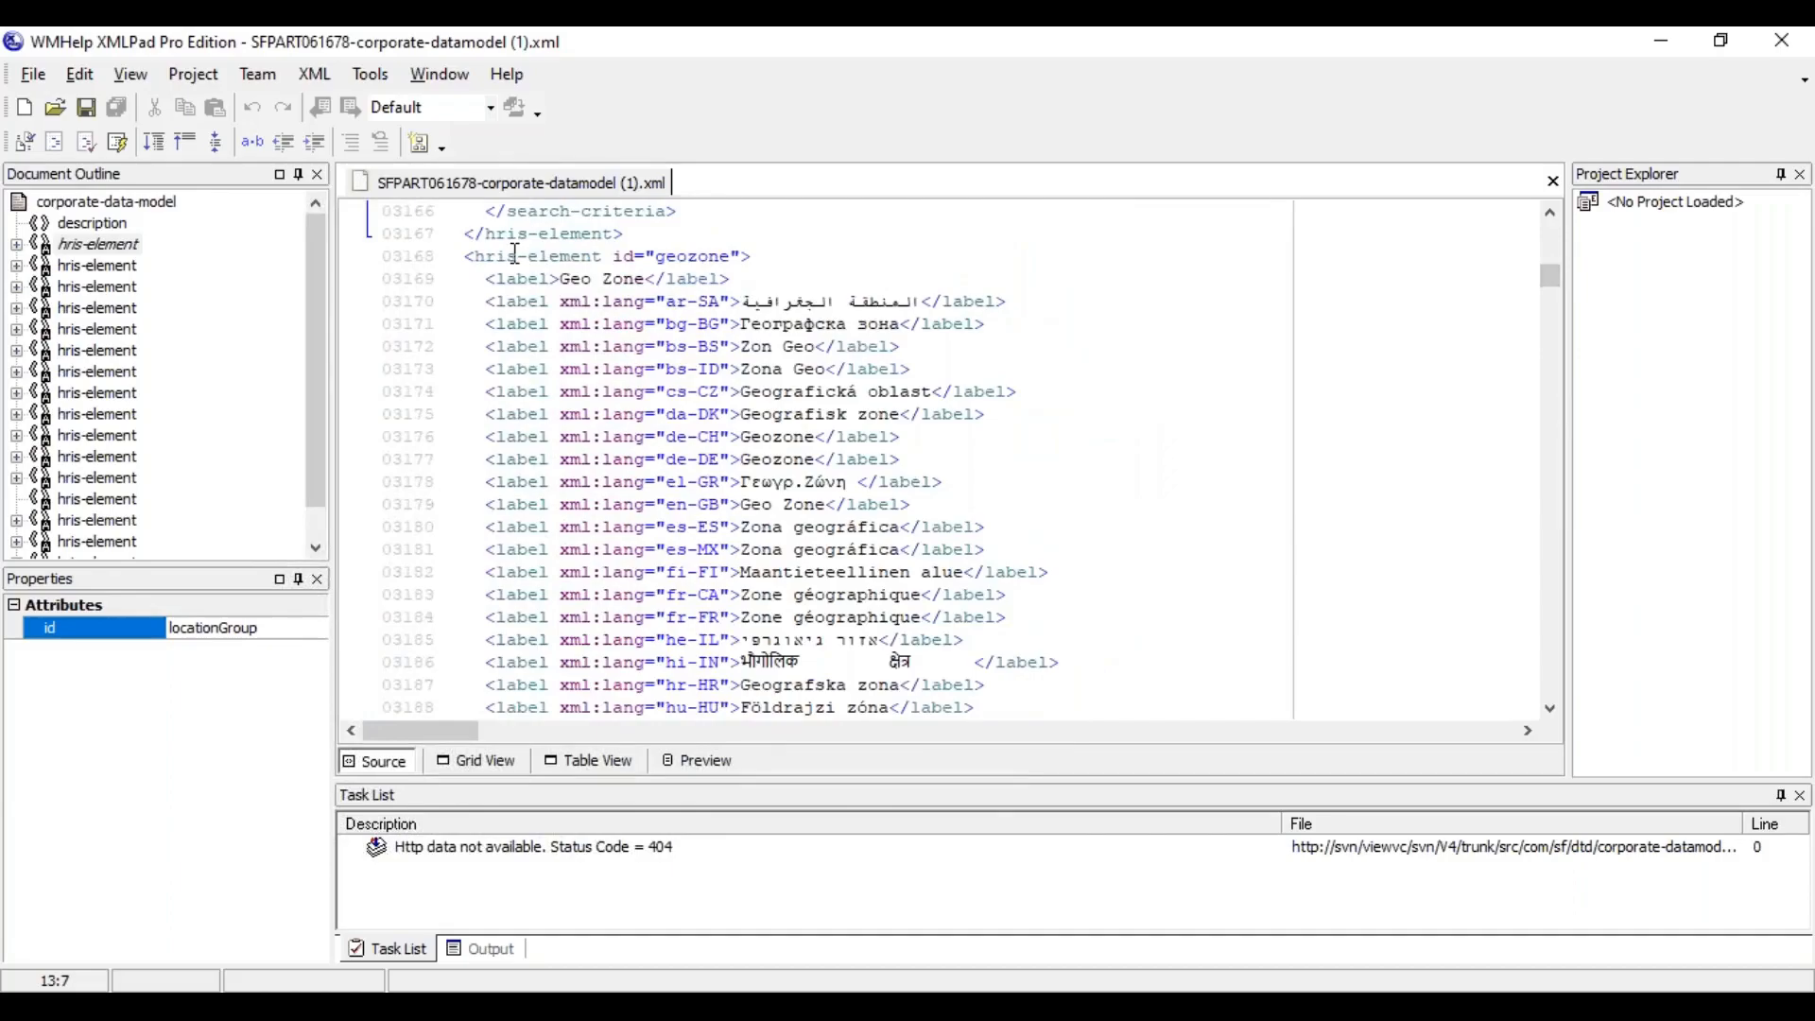
{"action": "left_click_drag", "start_coordinate": [466, 236], "coordinate": [632, 237]}
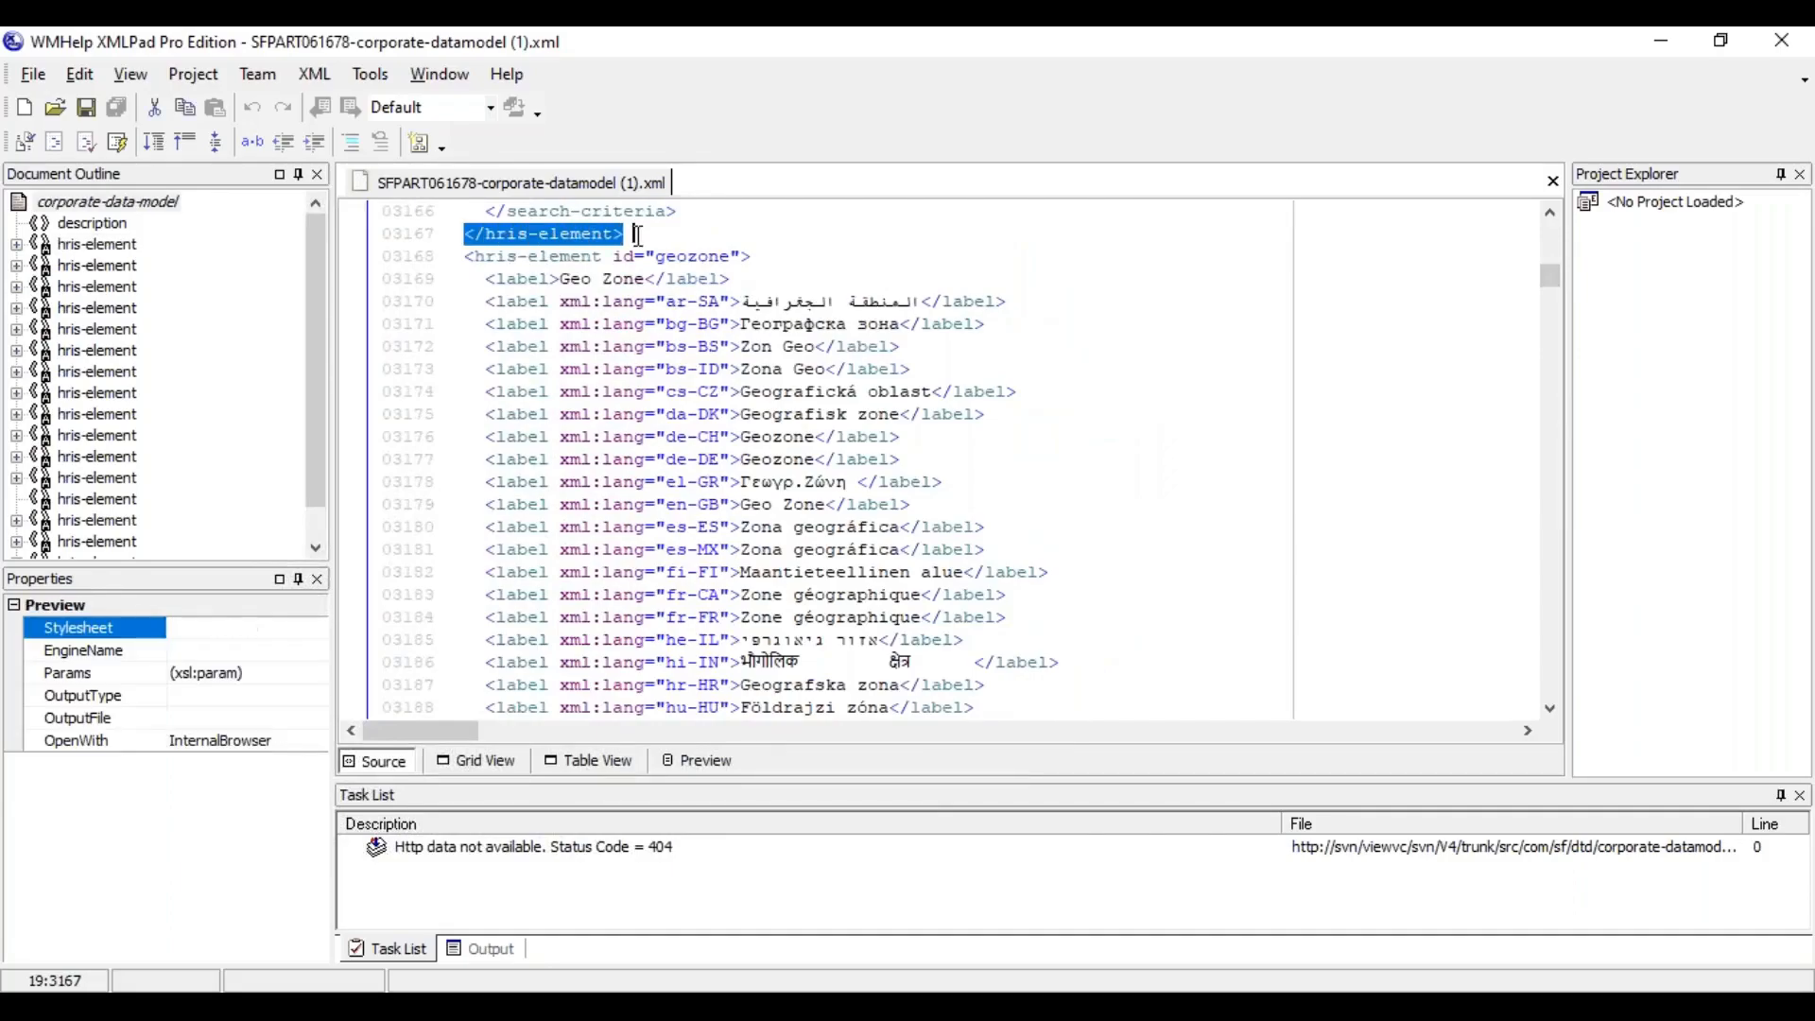
{"action": "left_click", "coordinate": [551, 256]}
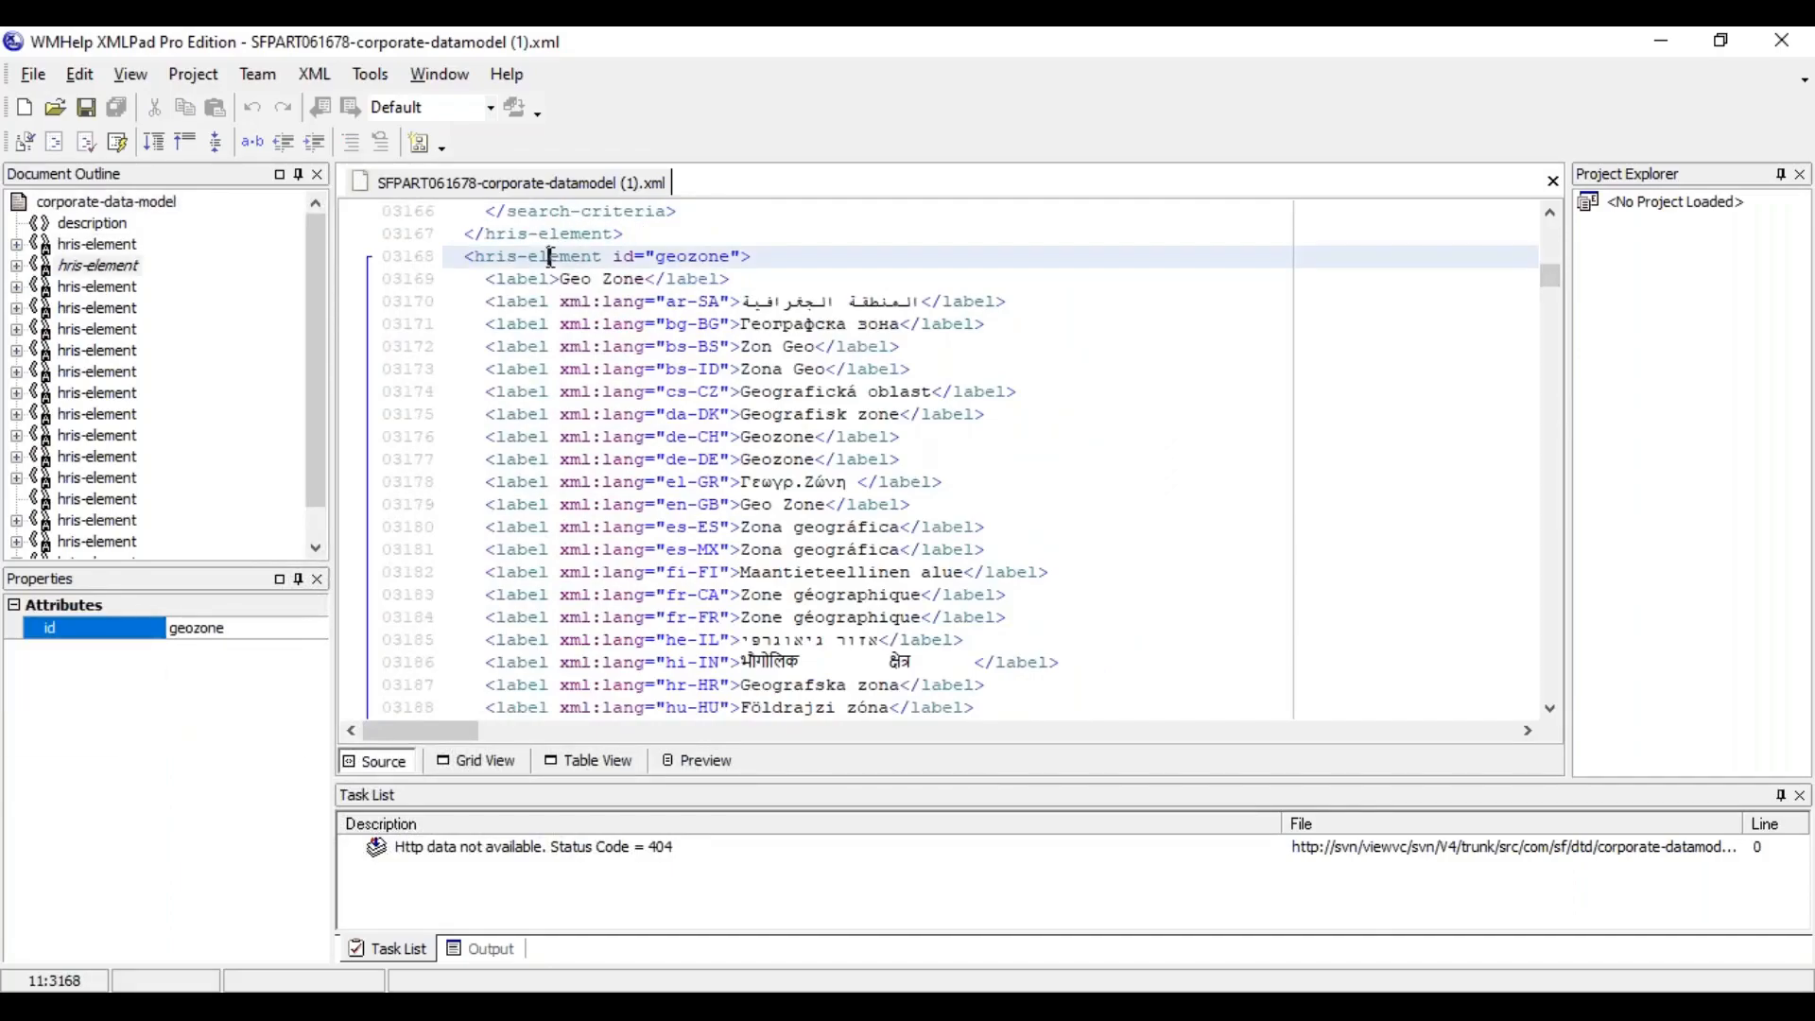
{"action": "left_click", "coordinate": [522, 232]}
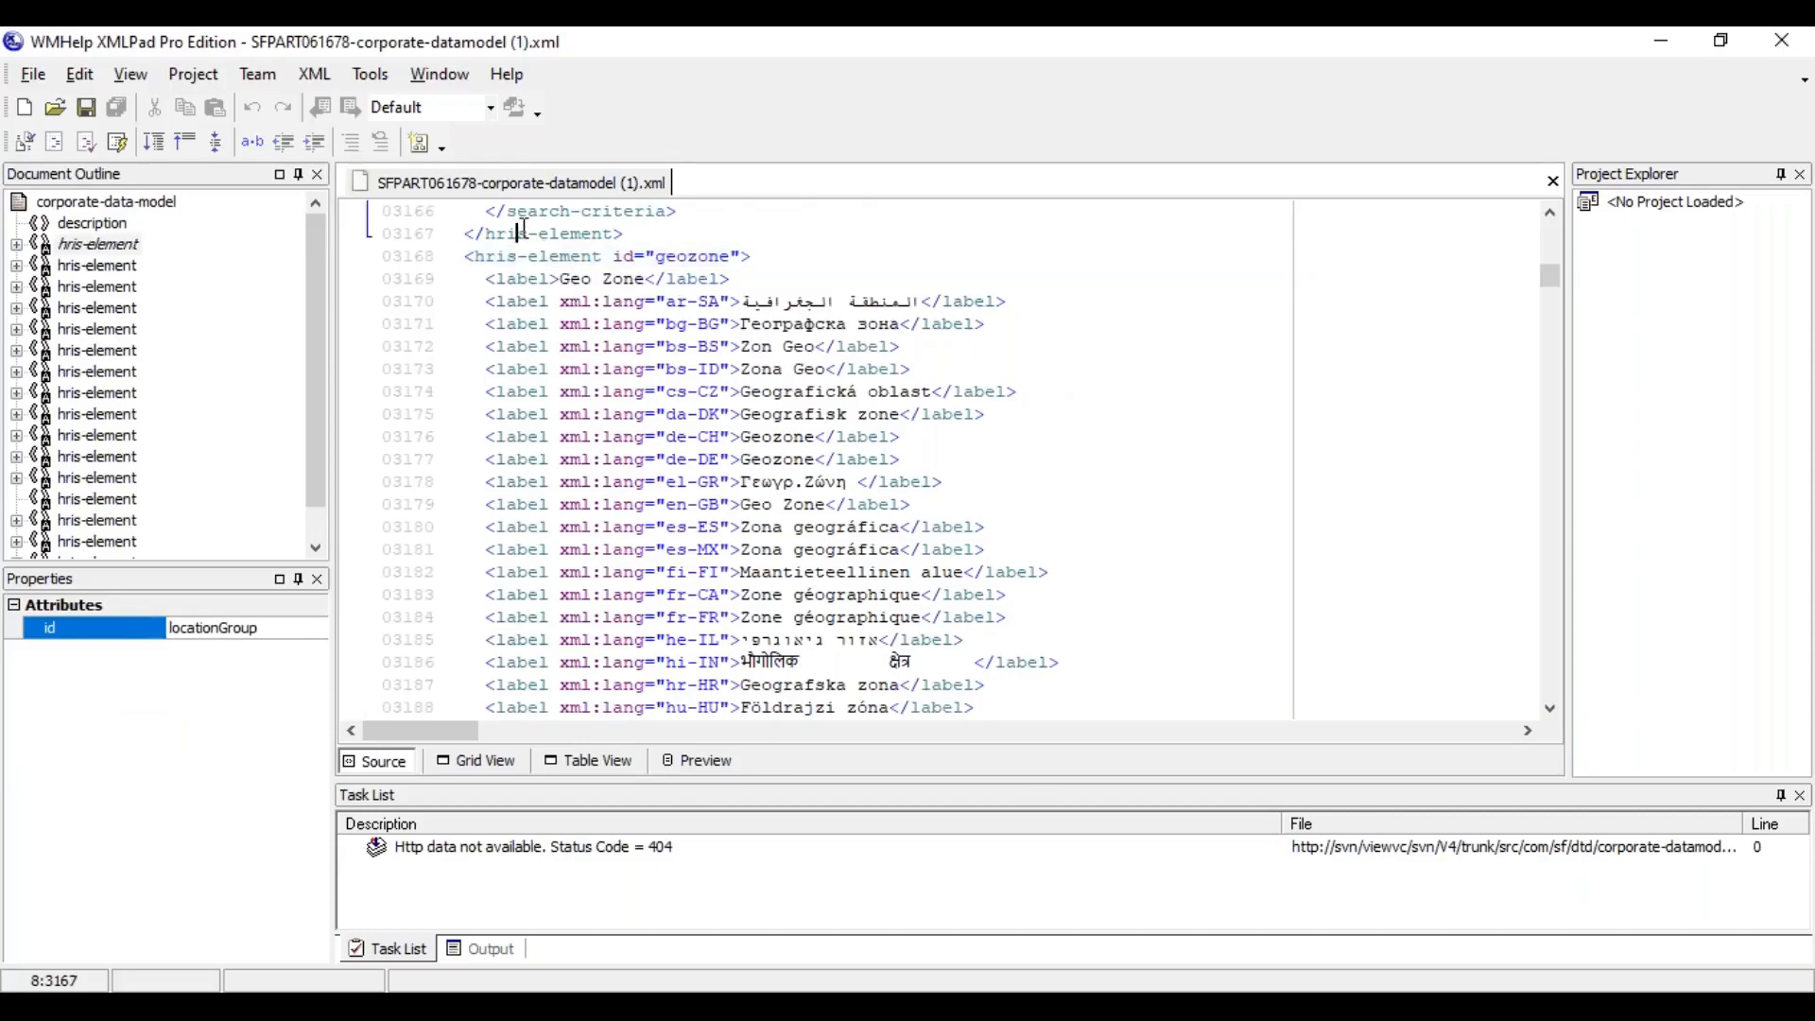
{"action": "left_click_drag", "start_coordinate": [1557, 273], "coordinate": [1553, 216]}
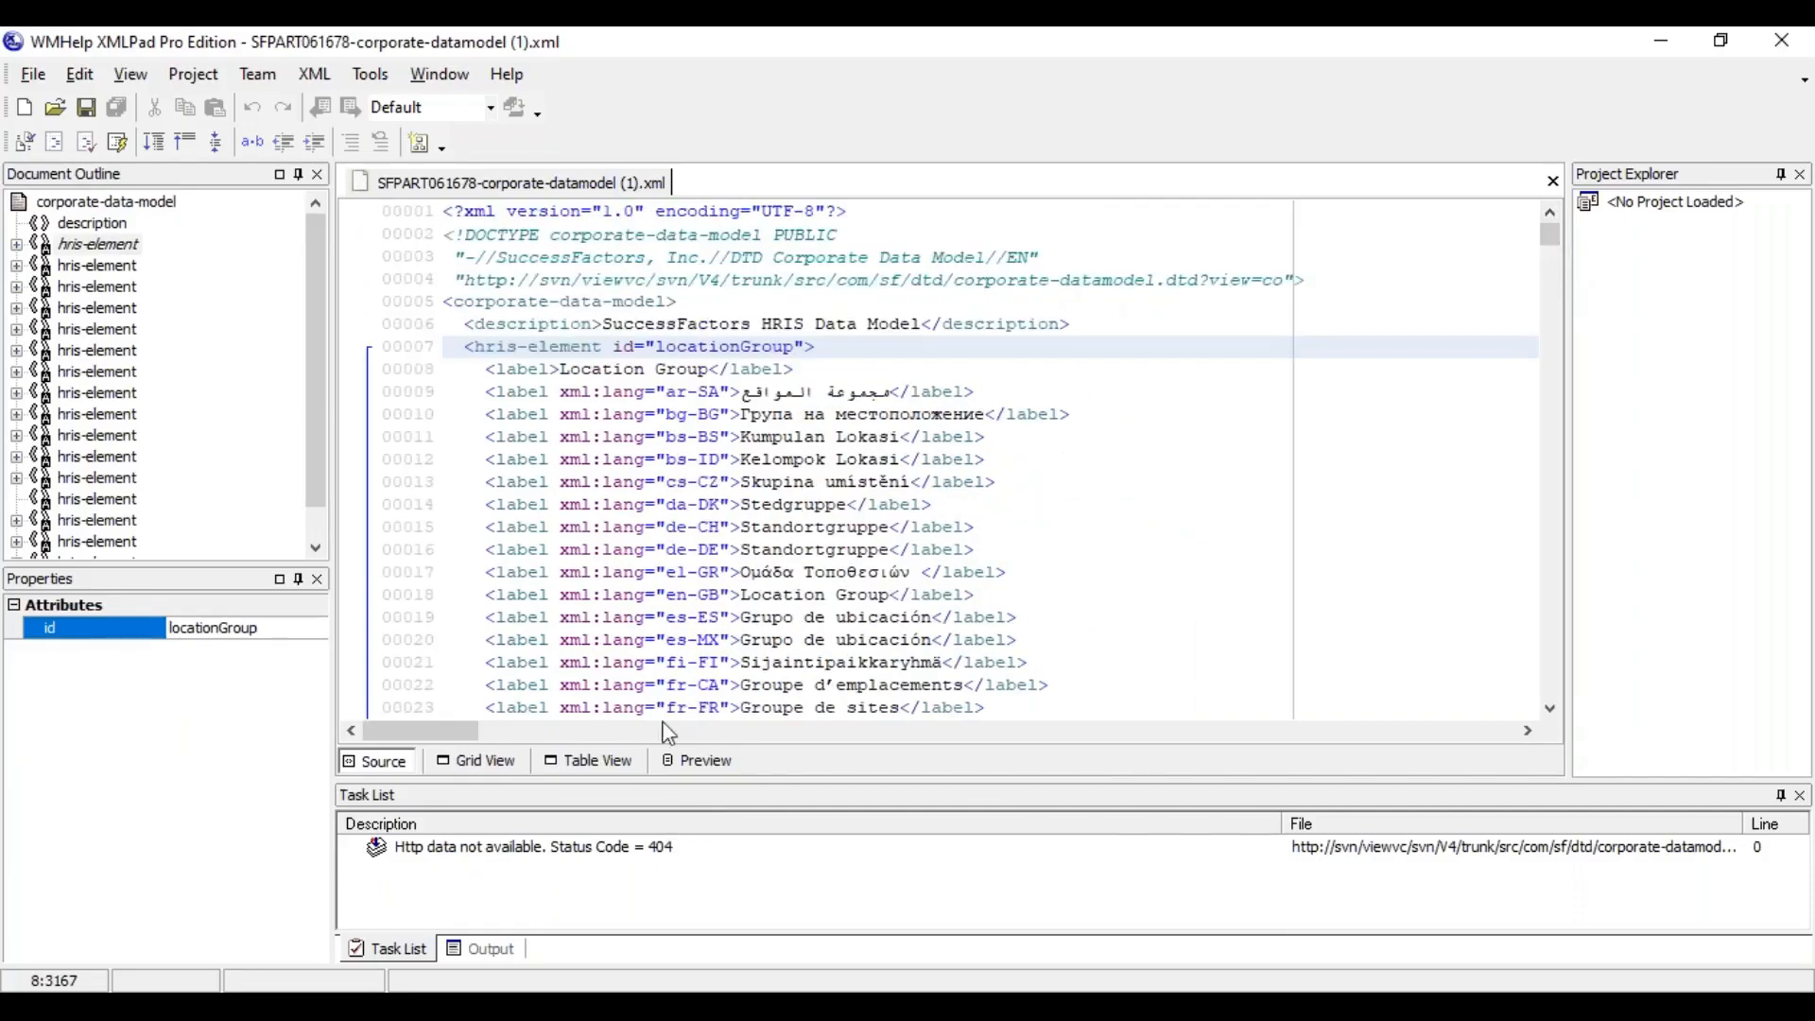
{"action": "left_click_drag", "start_coordinate": [465, 346], "coordinate": [598, 346]}
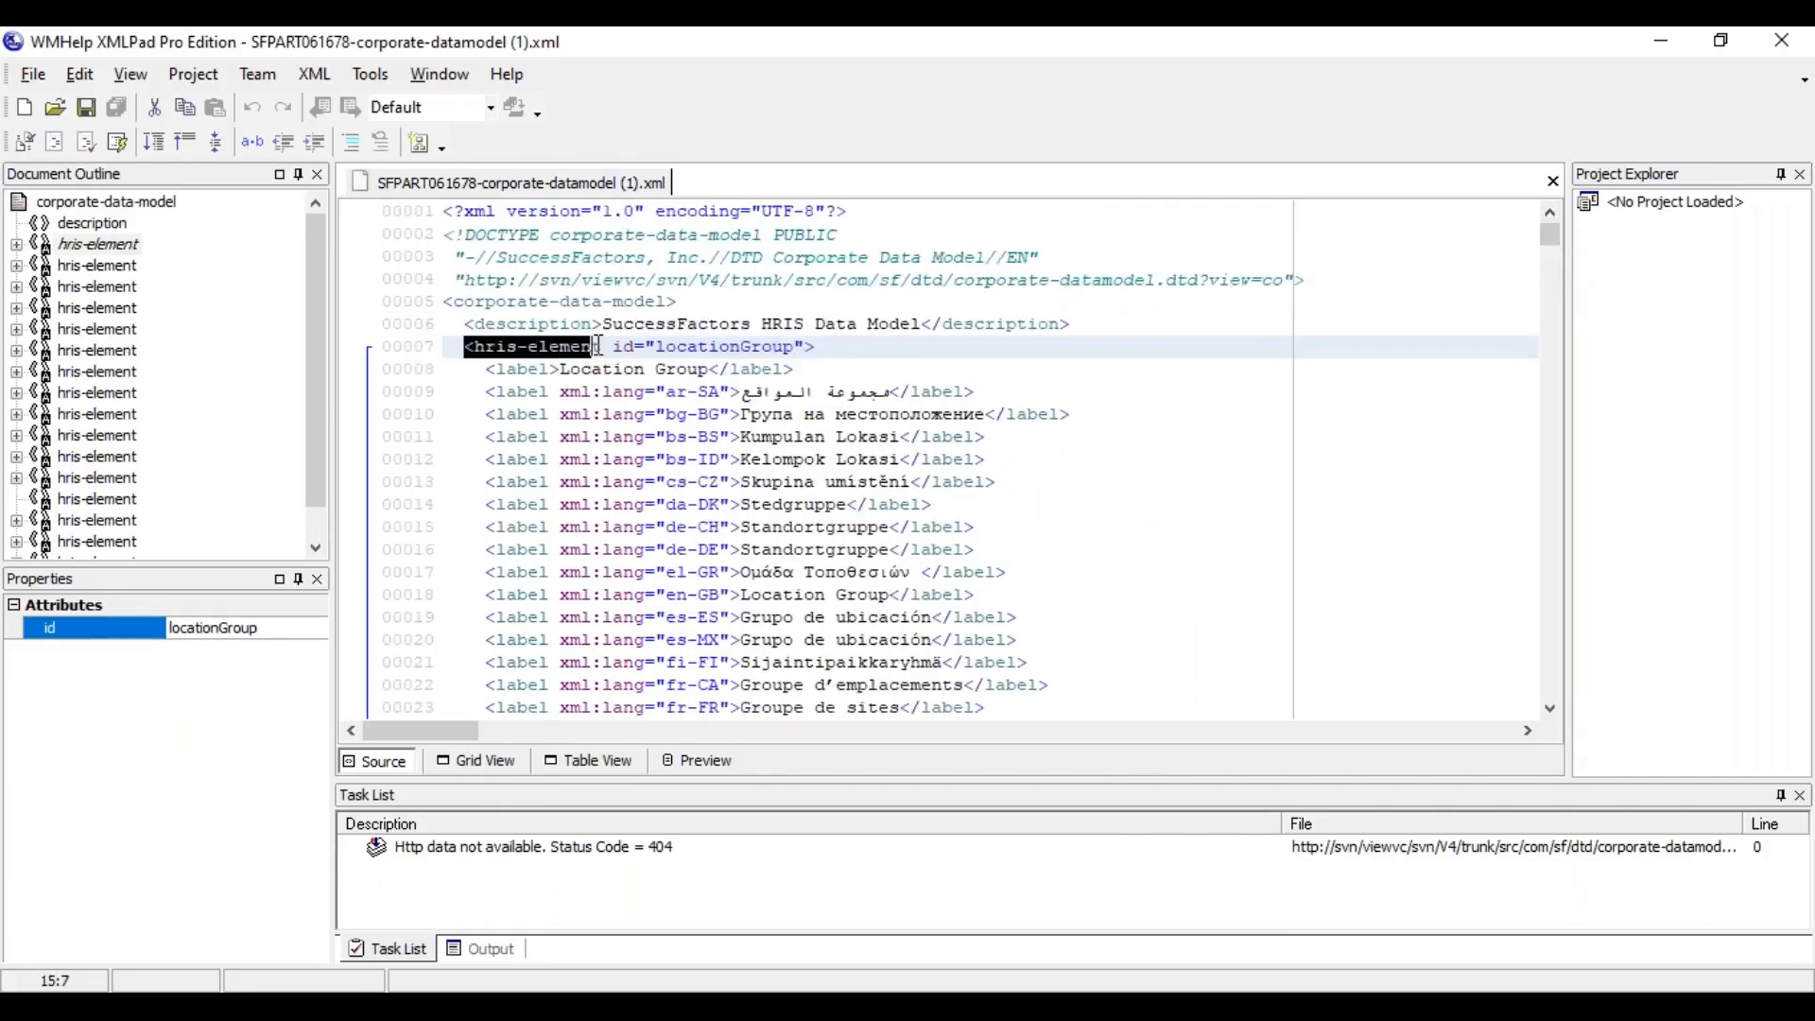
{"action": "left_click", "coordinate": [596, 346]}
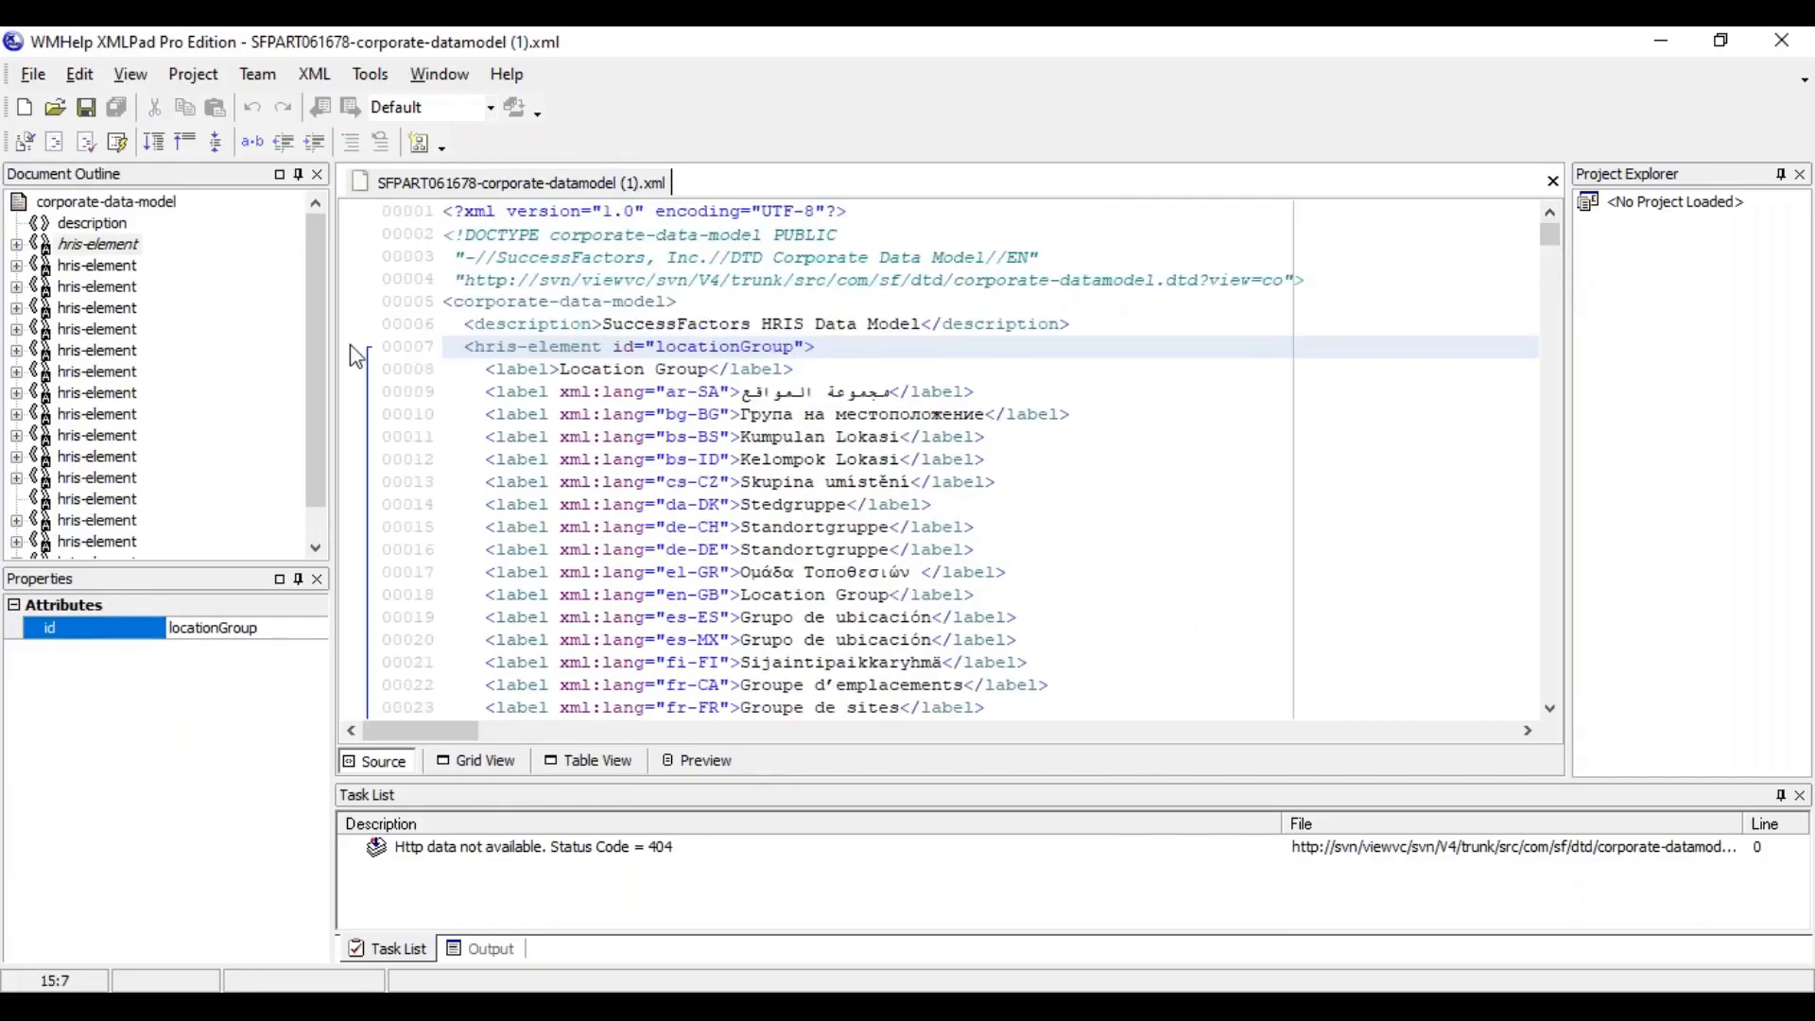
Examine the opening and closing label tags around the Location Group text in the locationGroup element
{"action": "left_click", "coordinate": [520, 371]}
{"action": "left_click_drag", "start_coordinate": [485, 370], "coordinate": [562, 370]}
{"action": "left_click_drag", "start_coordinate": [720, 371], "coordinate": [808, 365]}
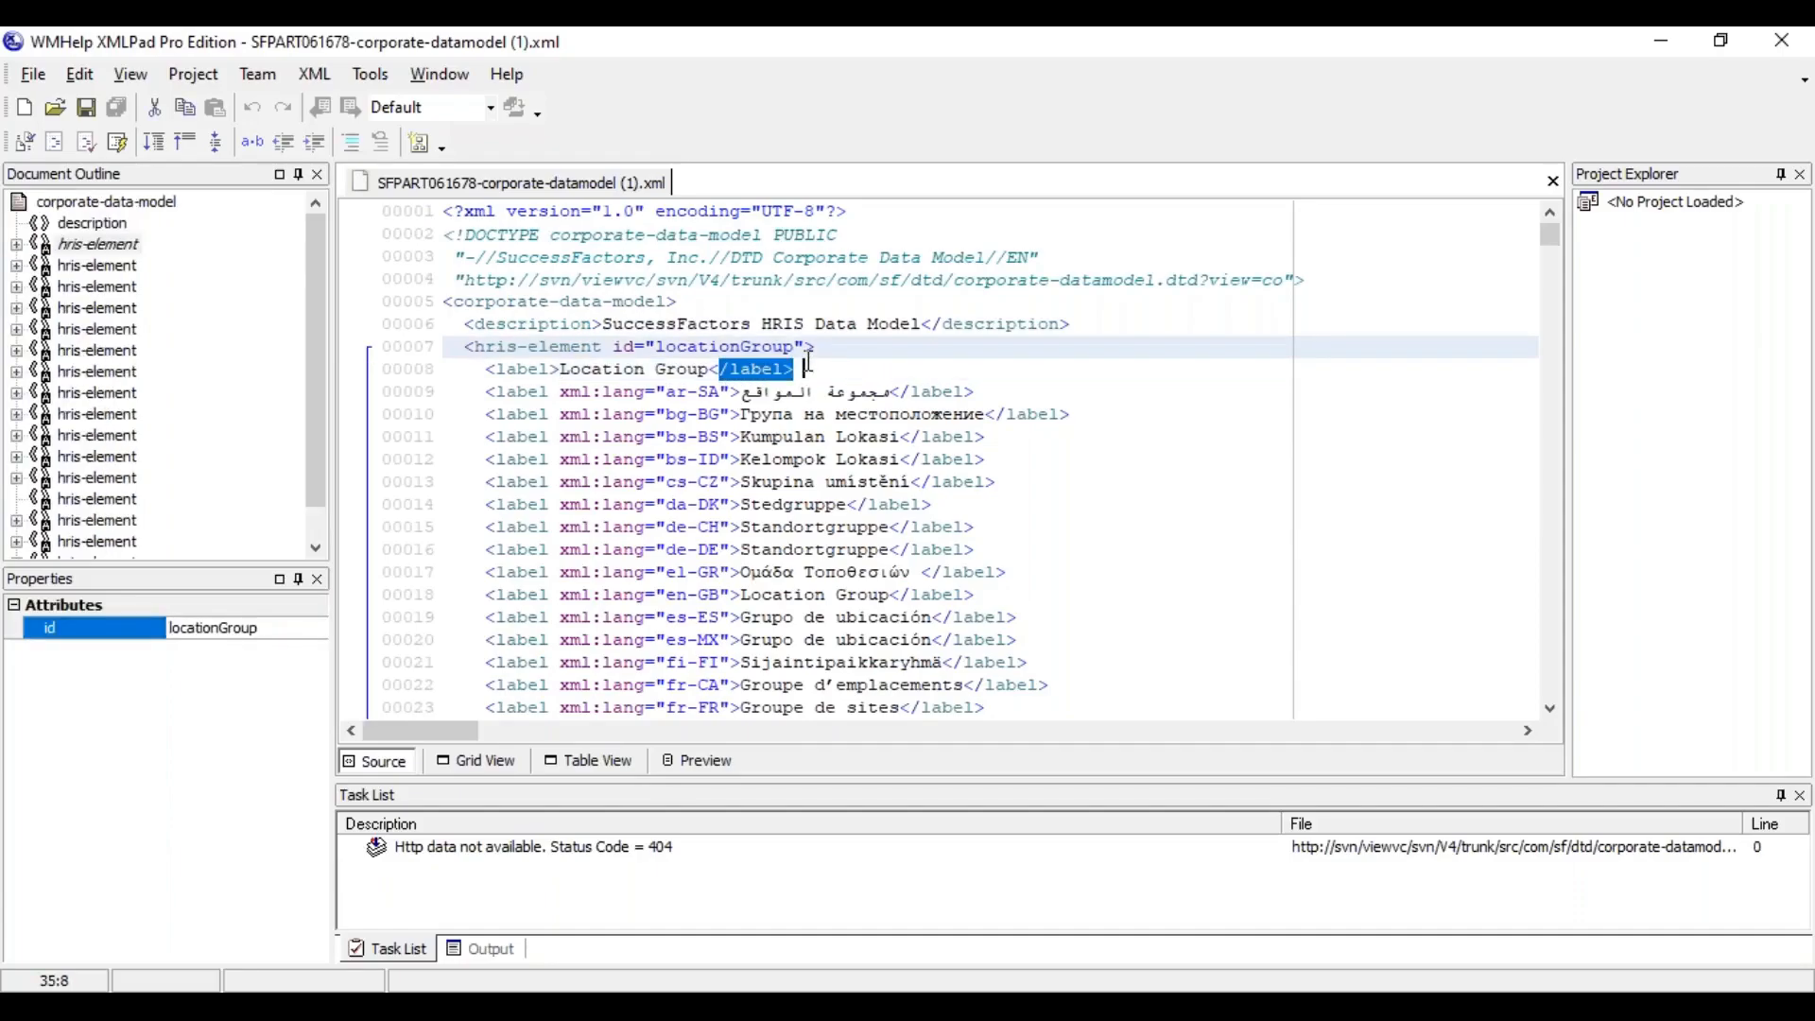
{"action": "left_click", "coordinate": [591, 377]}
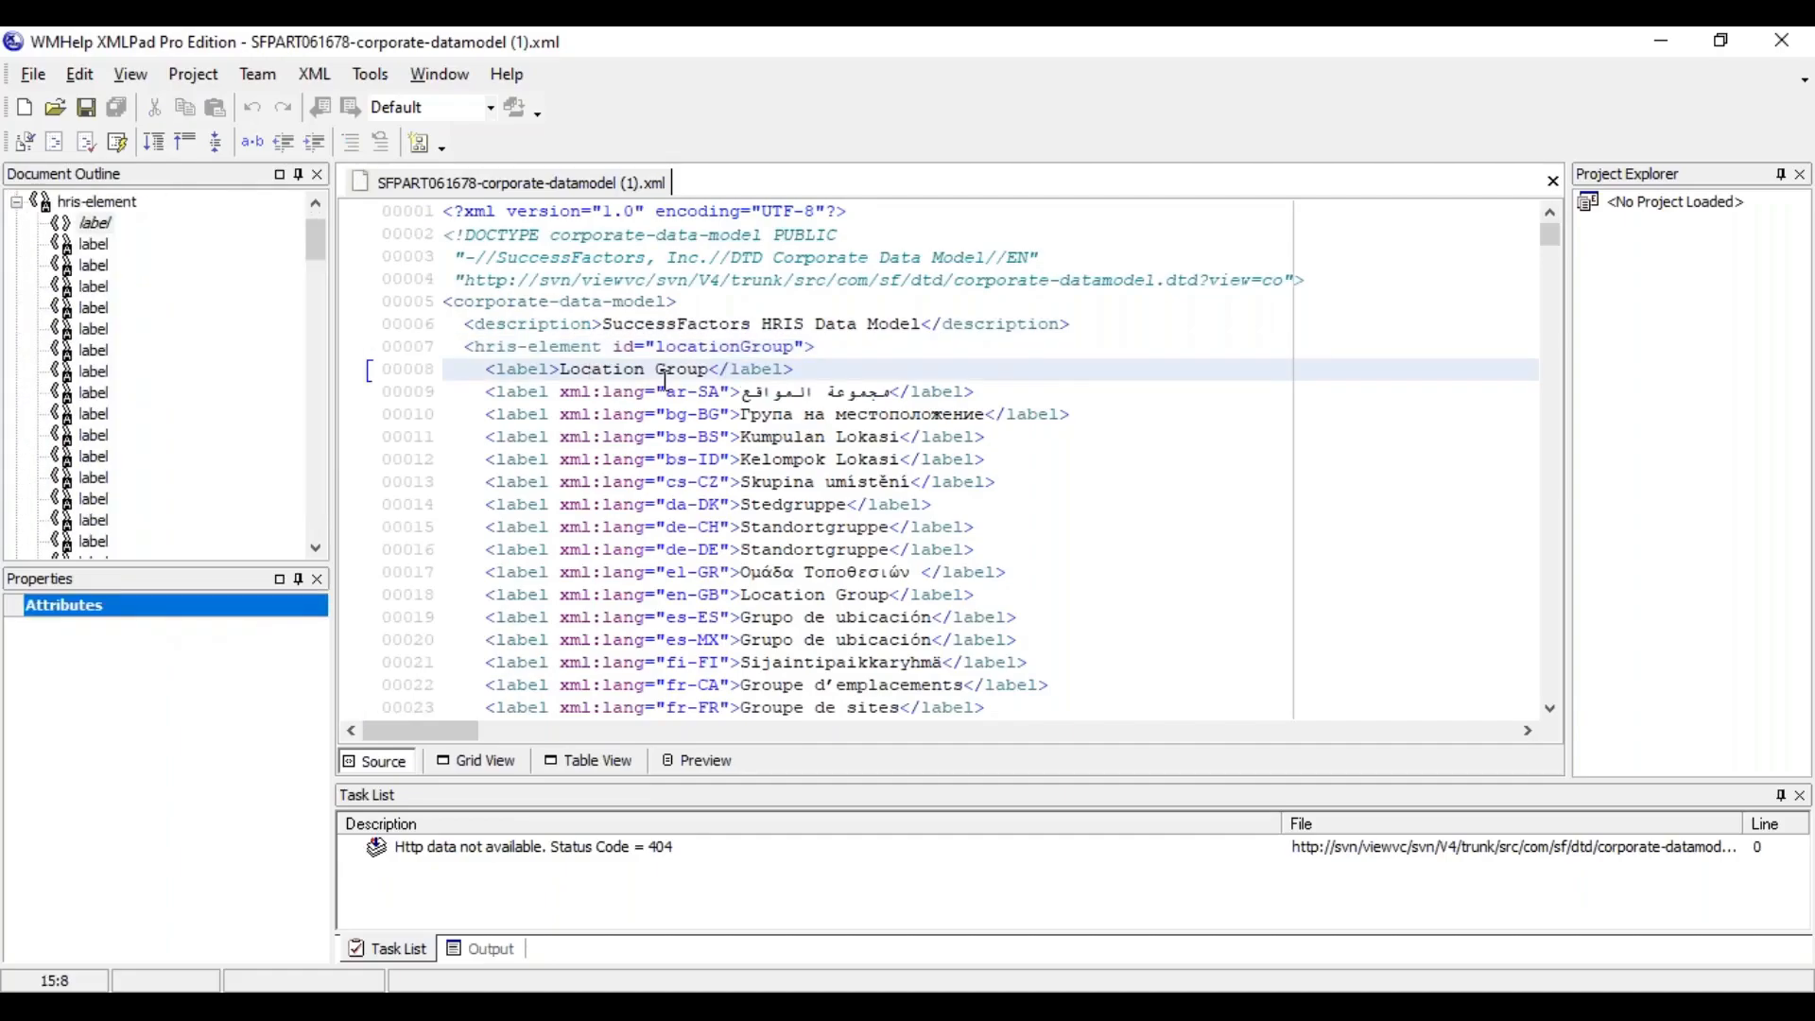
Return to Table View and examine the id column of the hris-element table, including payGrade, dynamicRole and locationGroup
{"action": "left_click", "coordinate": [589, 773]}
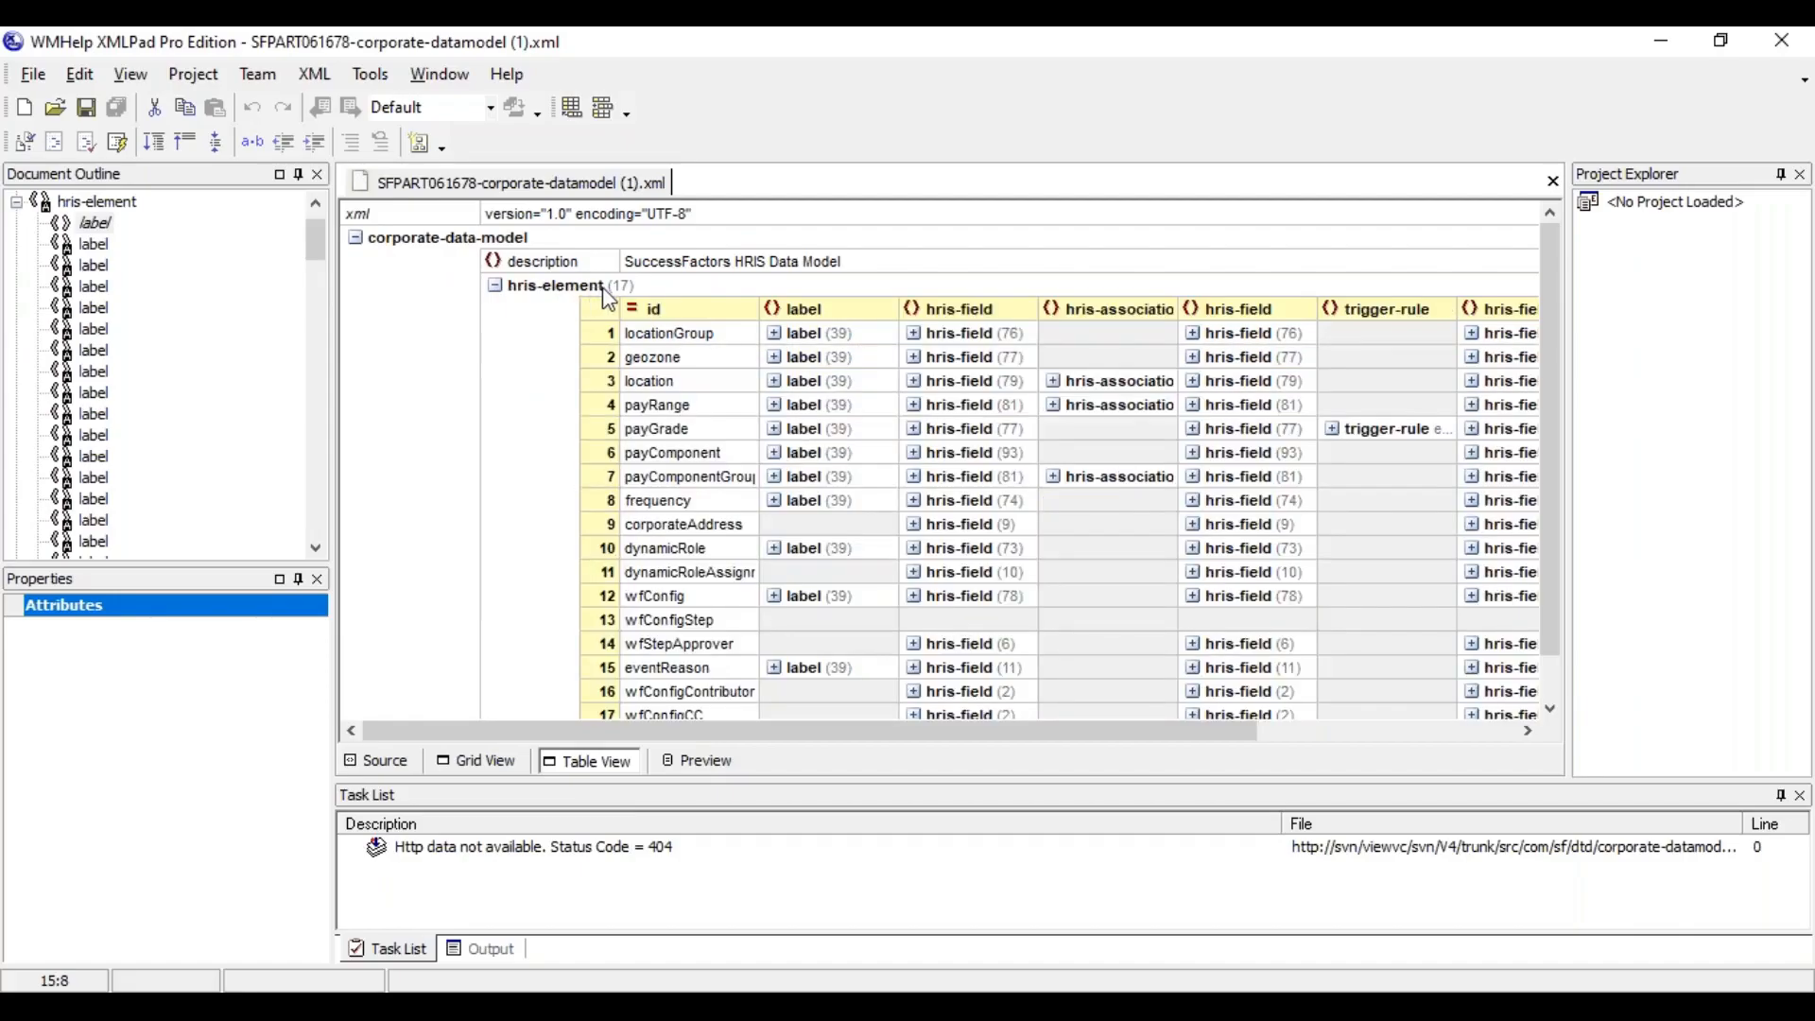
{"action": "left_click", "coordinate": [654, 311]}
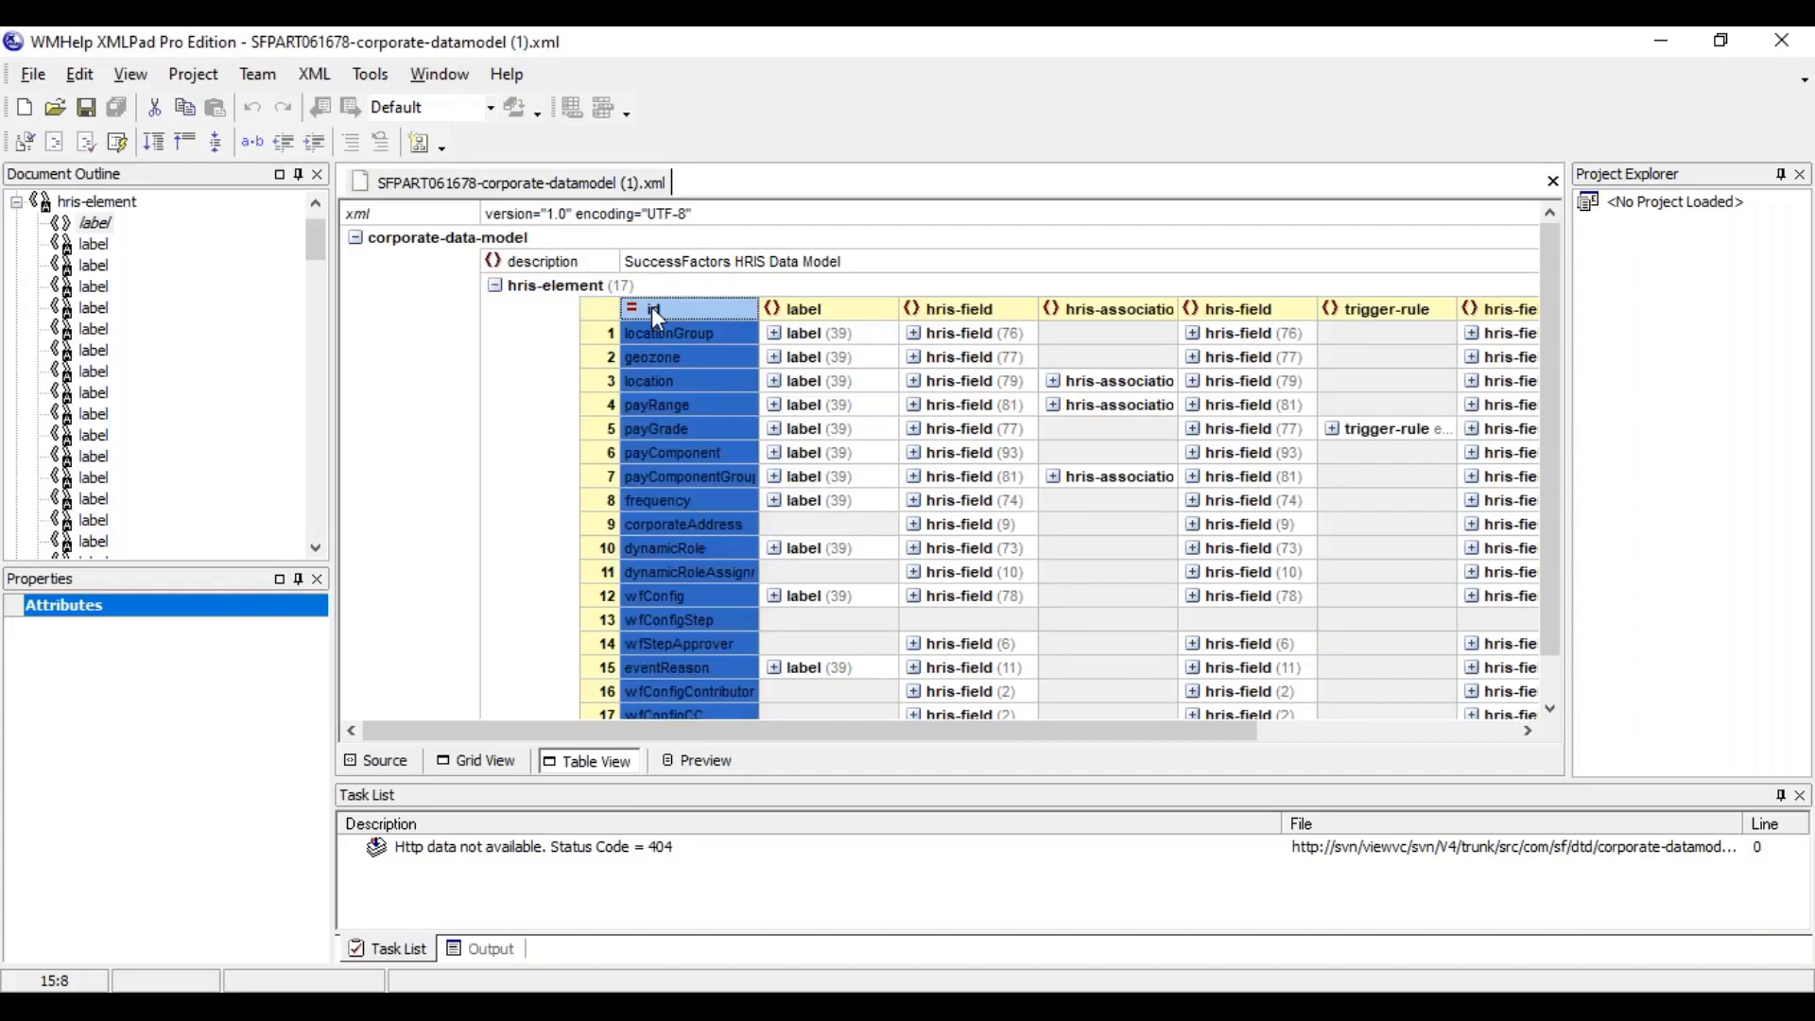
{"action": "left_click", "coordinate": [661, 428]}
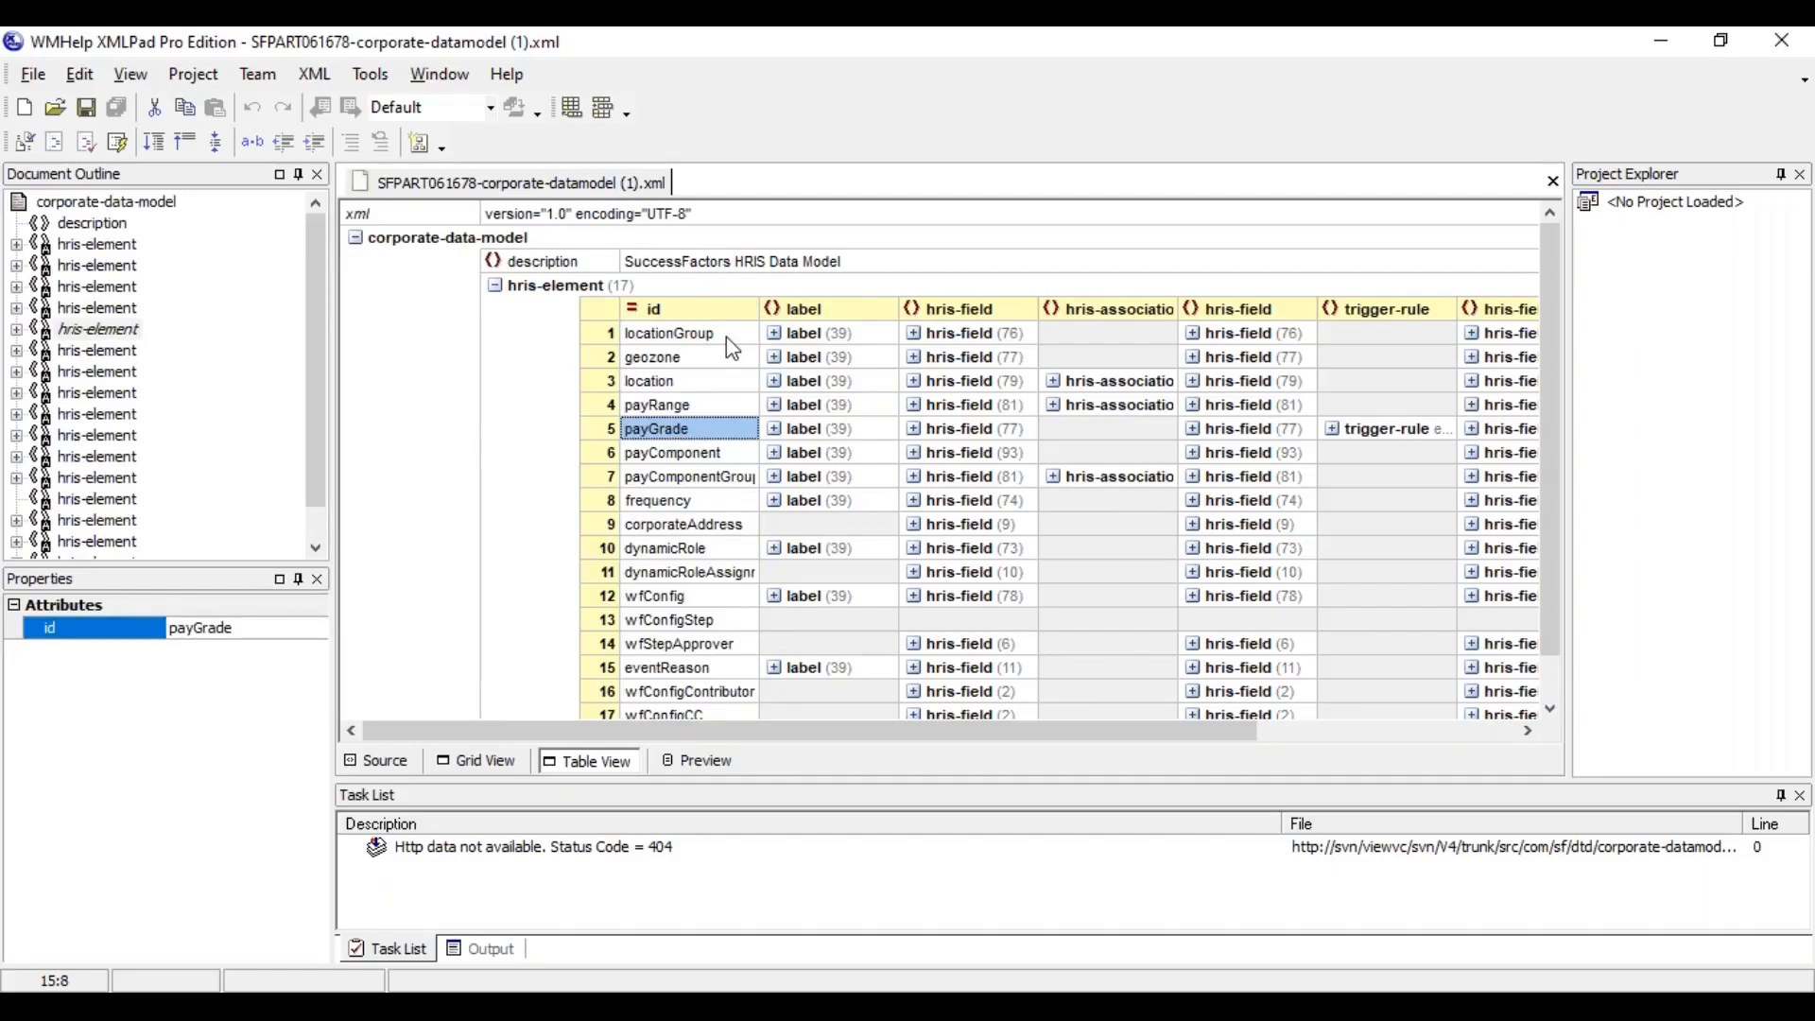
{"action": "left_click", "coordinate": [704, 315]}
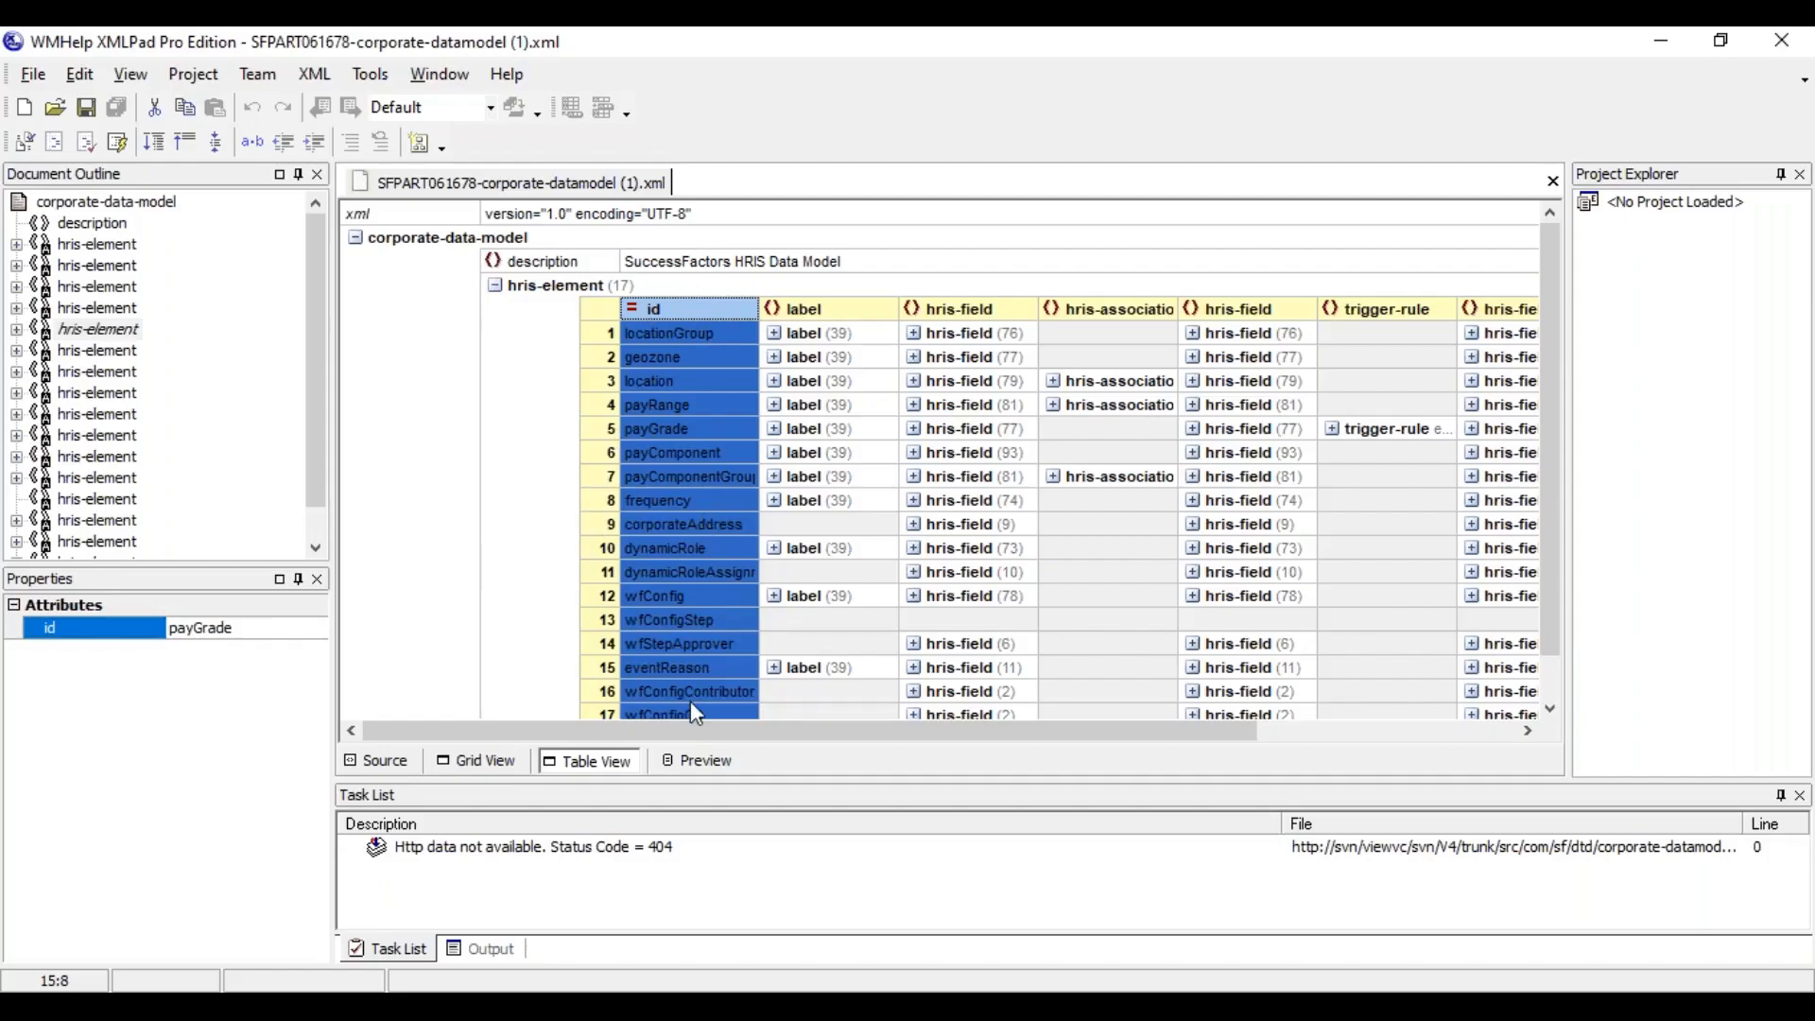
{"action": "left_click", "coordinate": [758, 548]}
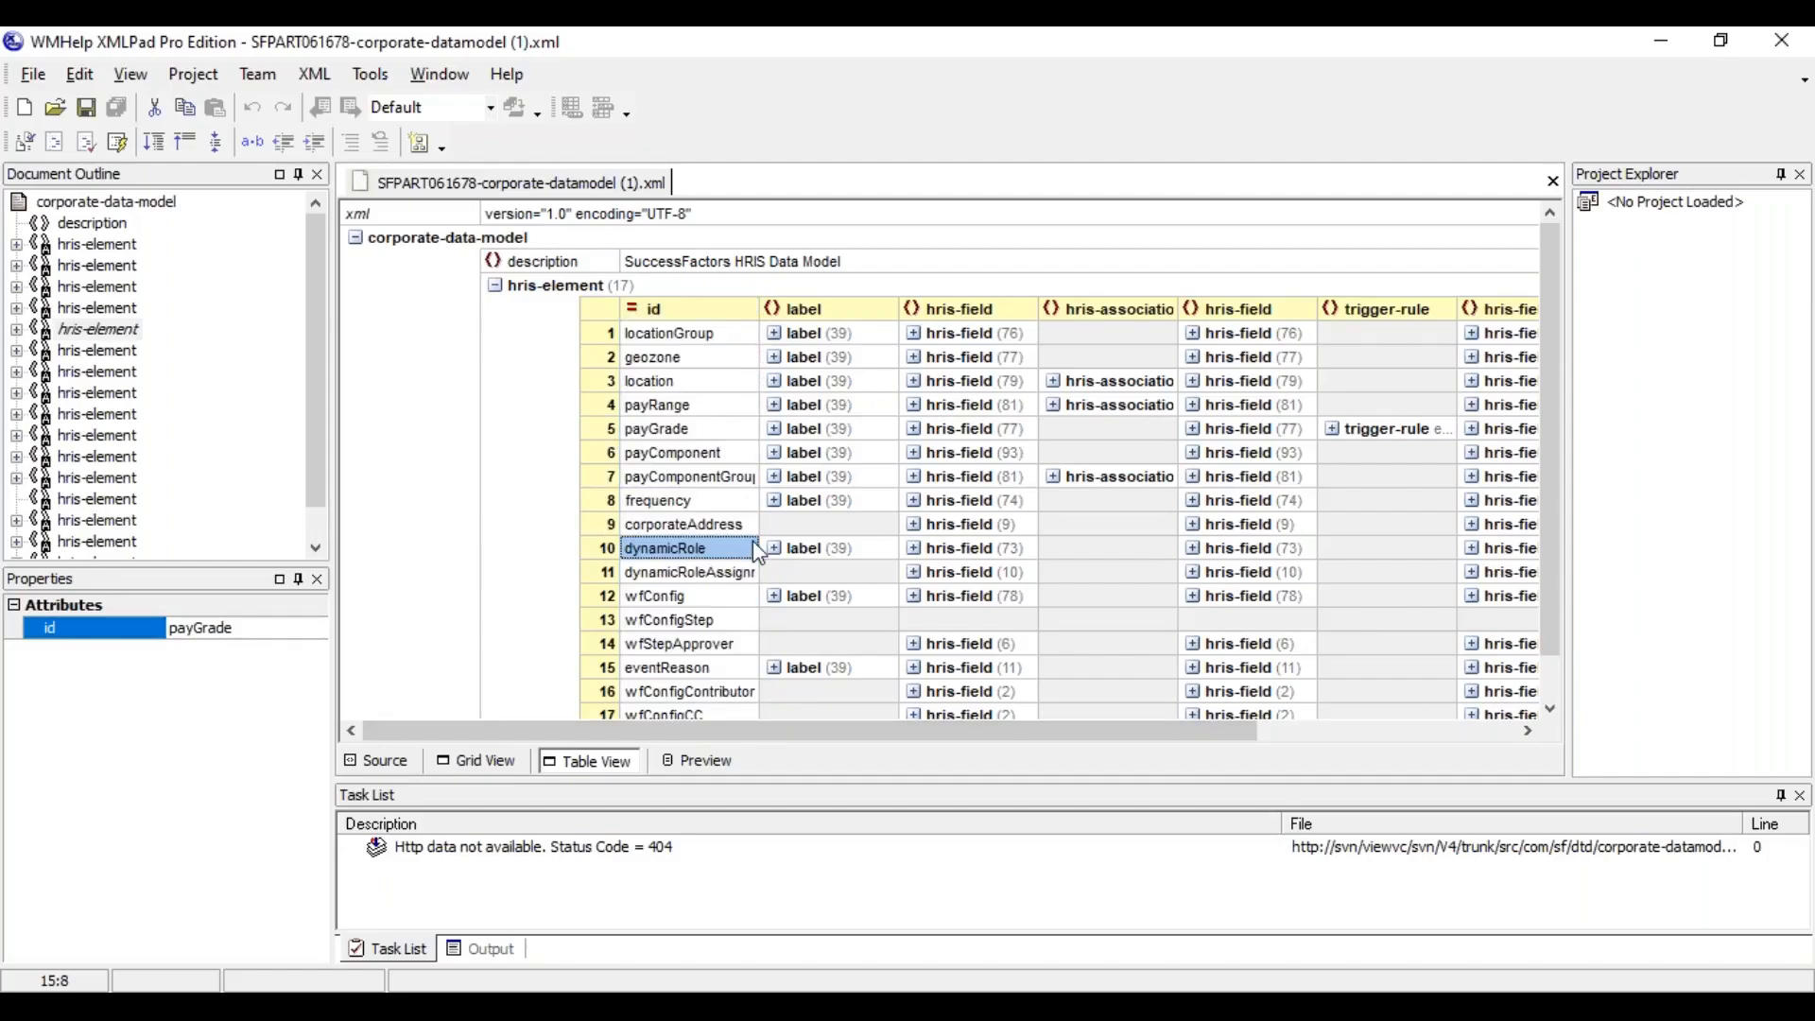
{"action": "left_click", "coordinate": [634, 337]}
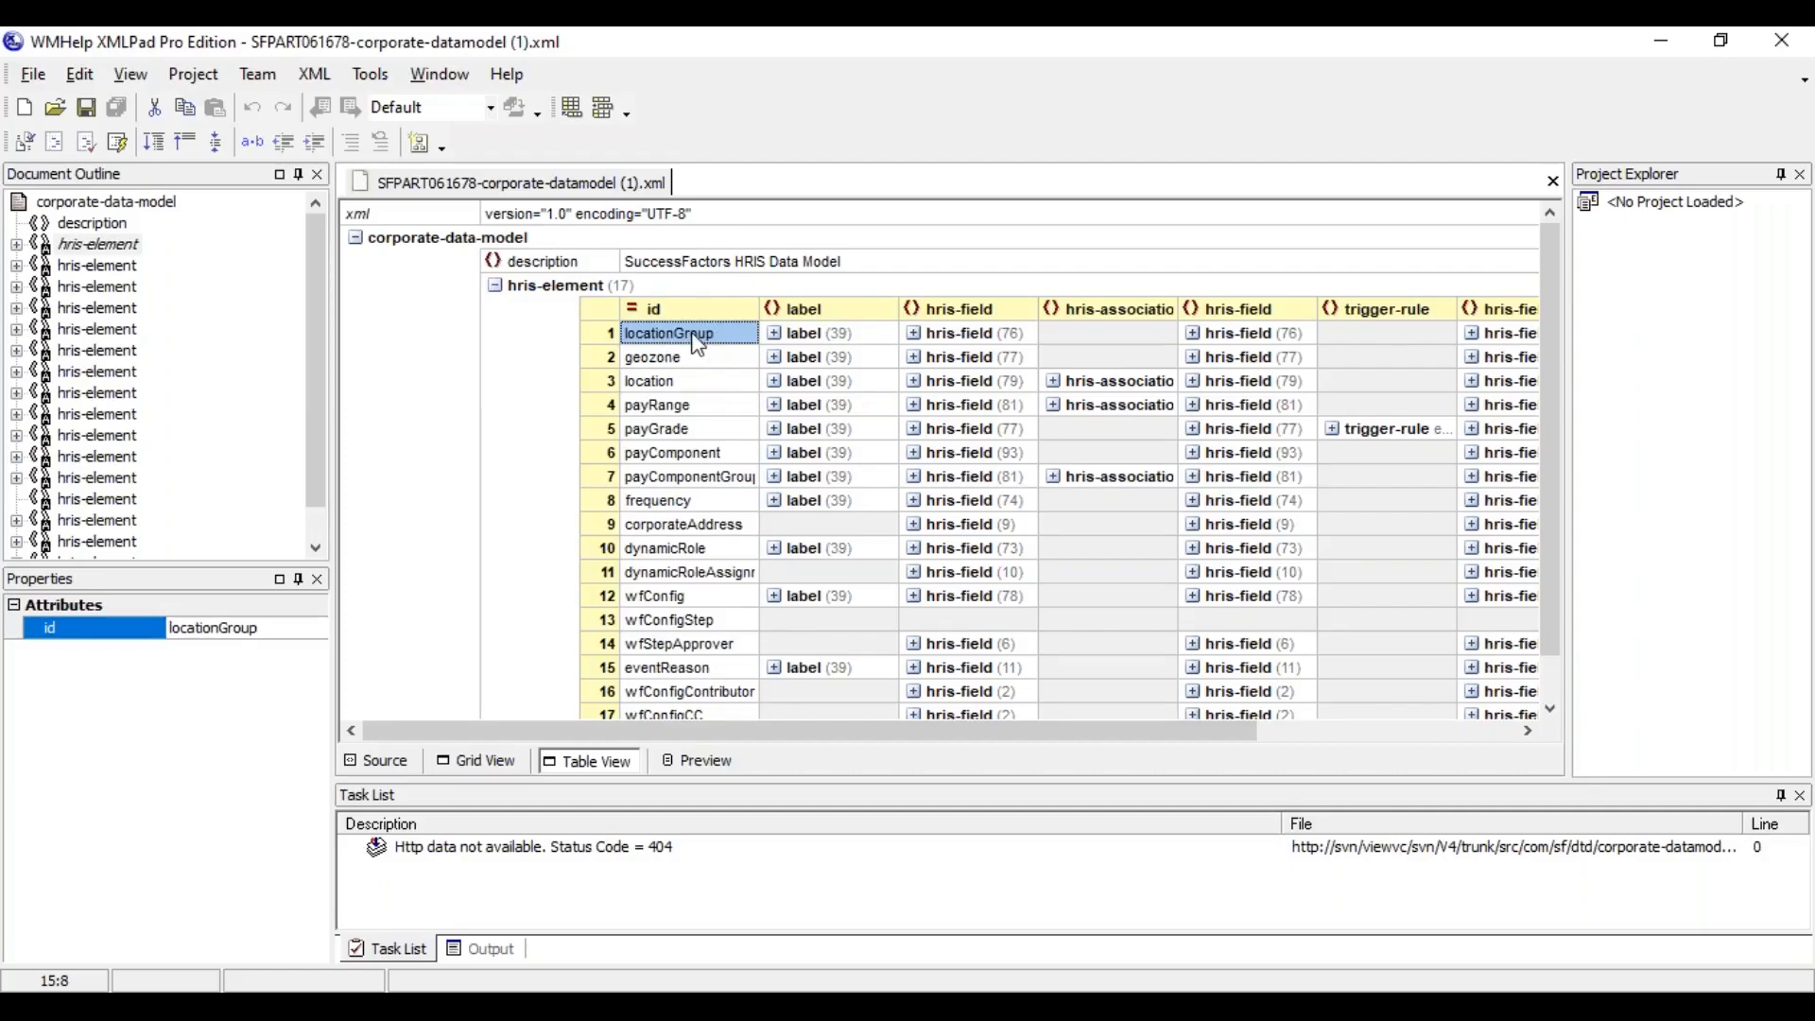
Expand the labels of the locationGroup element and examine the bg-BG and de-CH language entries
{"action": "left_click", "coordinate": [823, 336]}
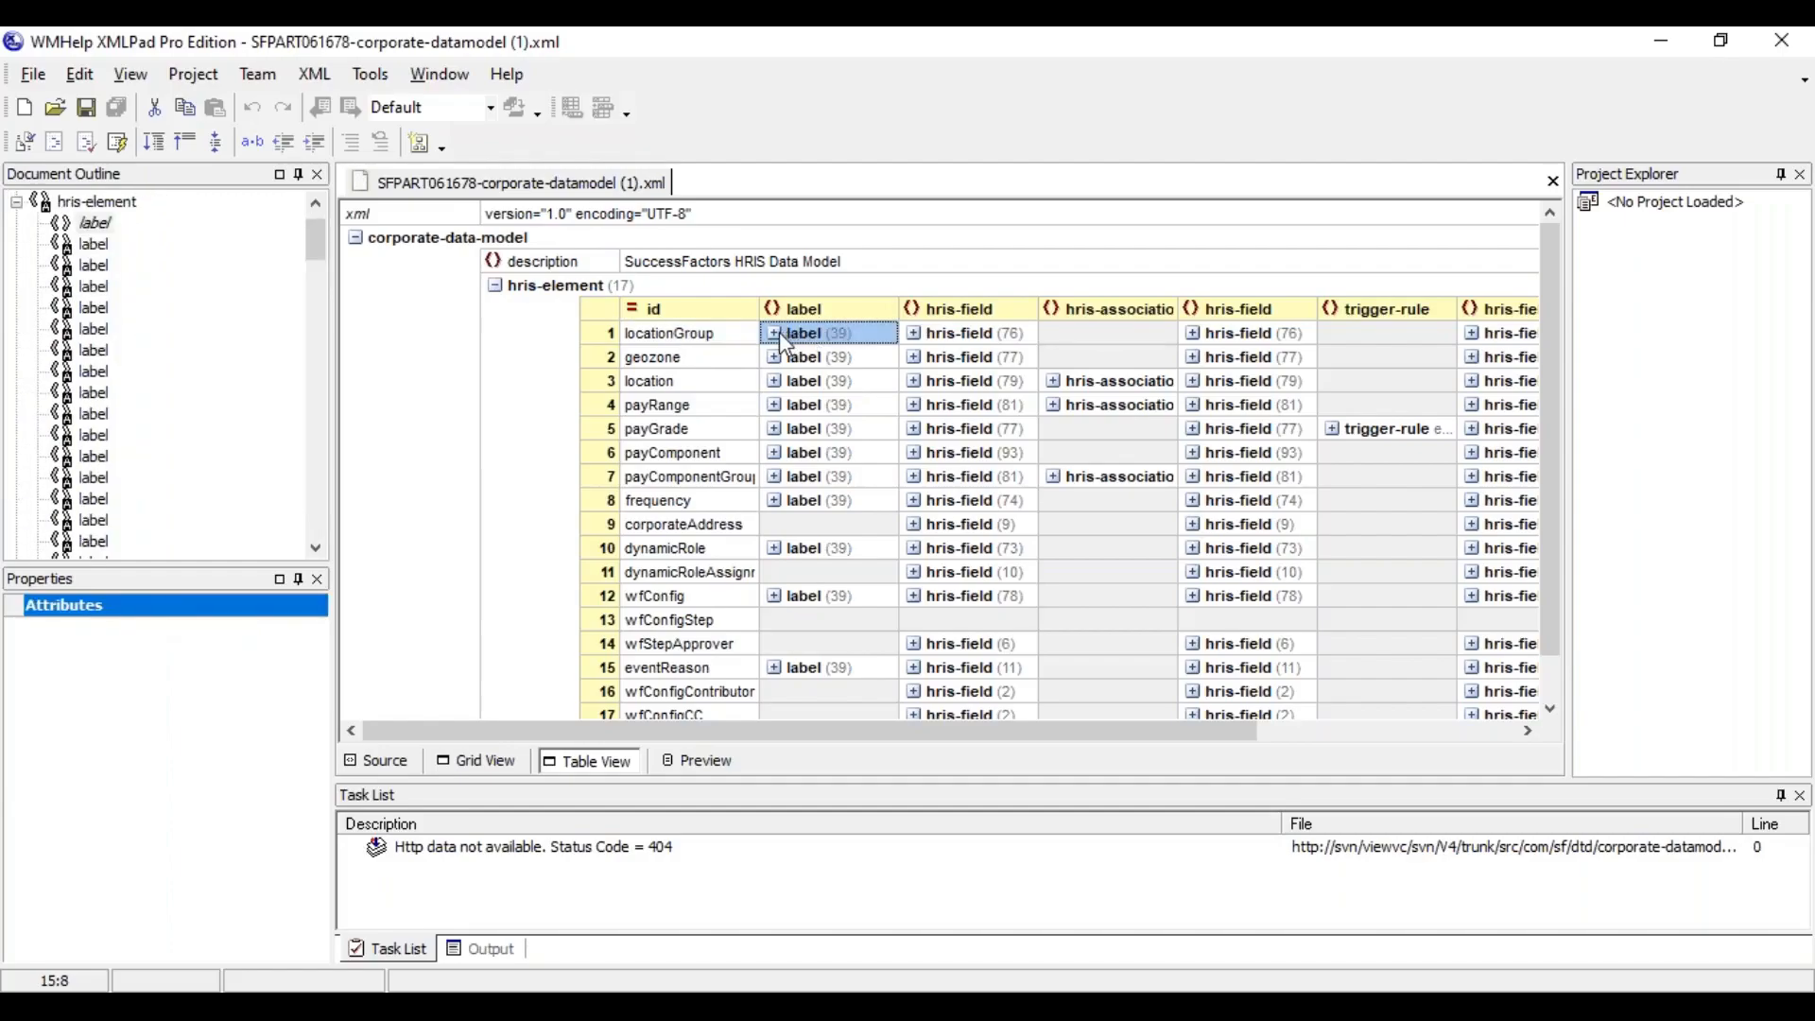
{"action": "left_click", "coordinate": [775, 334]}
{"action": "left_click", "coordinate": [964, 439]}
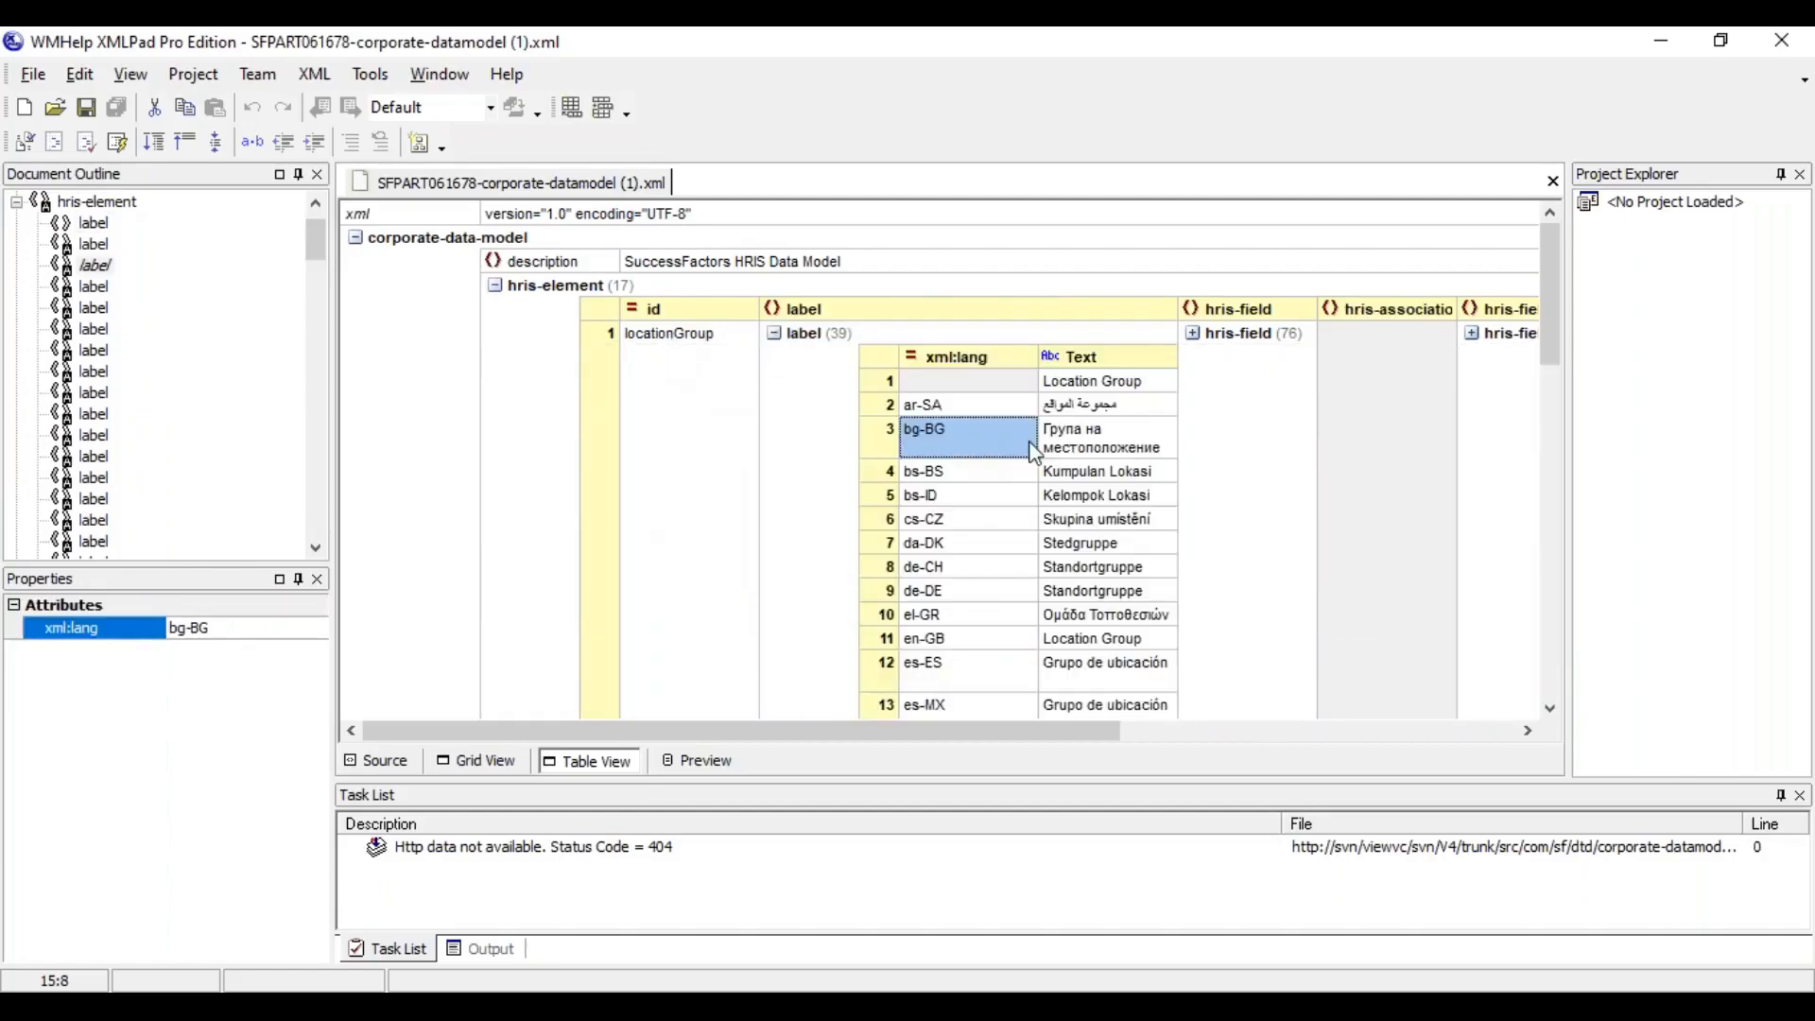
{"action": "left_click", "coordinate": [990, 577]}
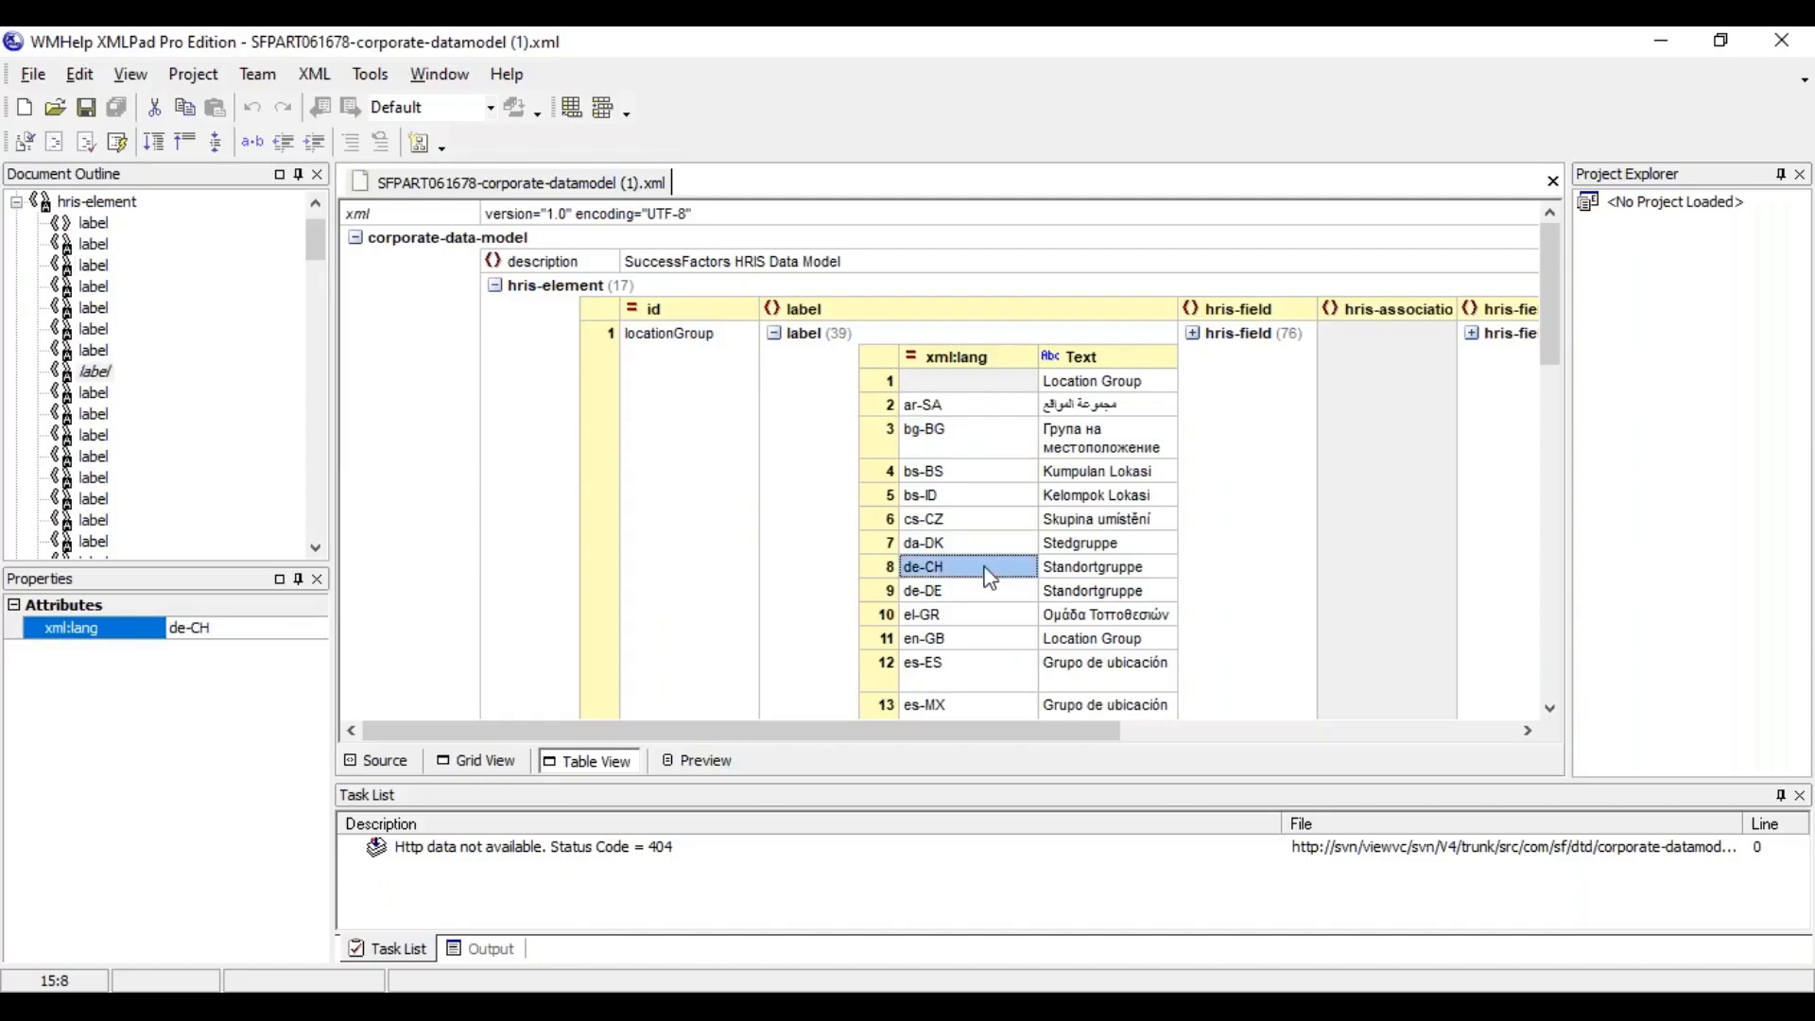
{"action": "left_click", "coordinate": [1087, 574]}
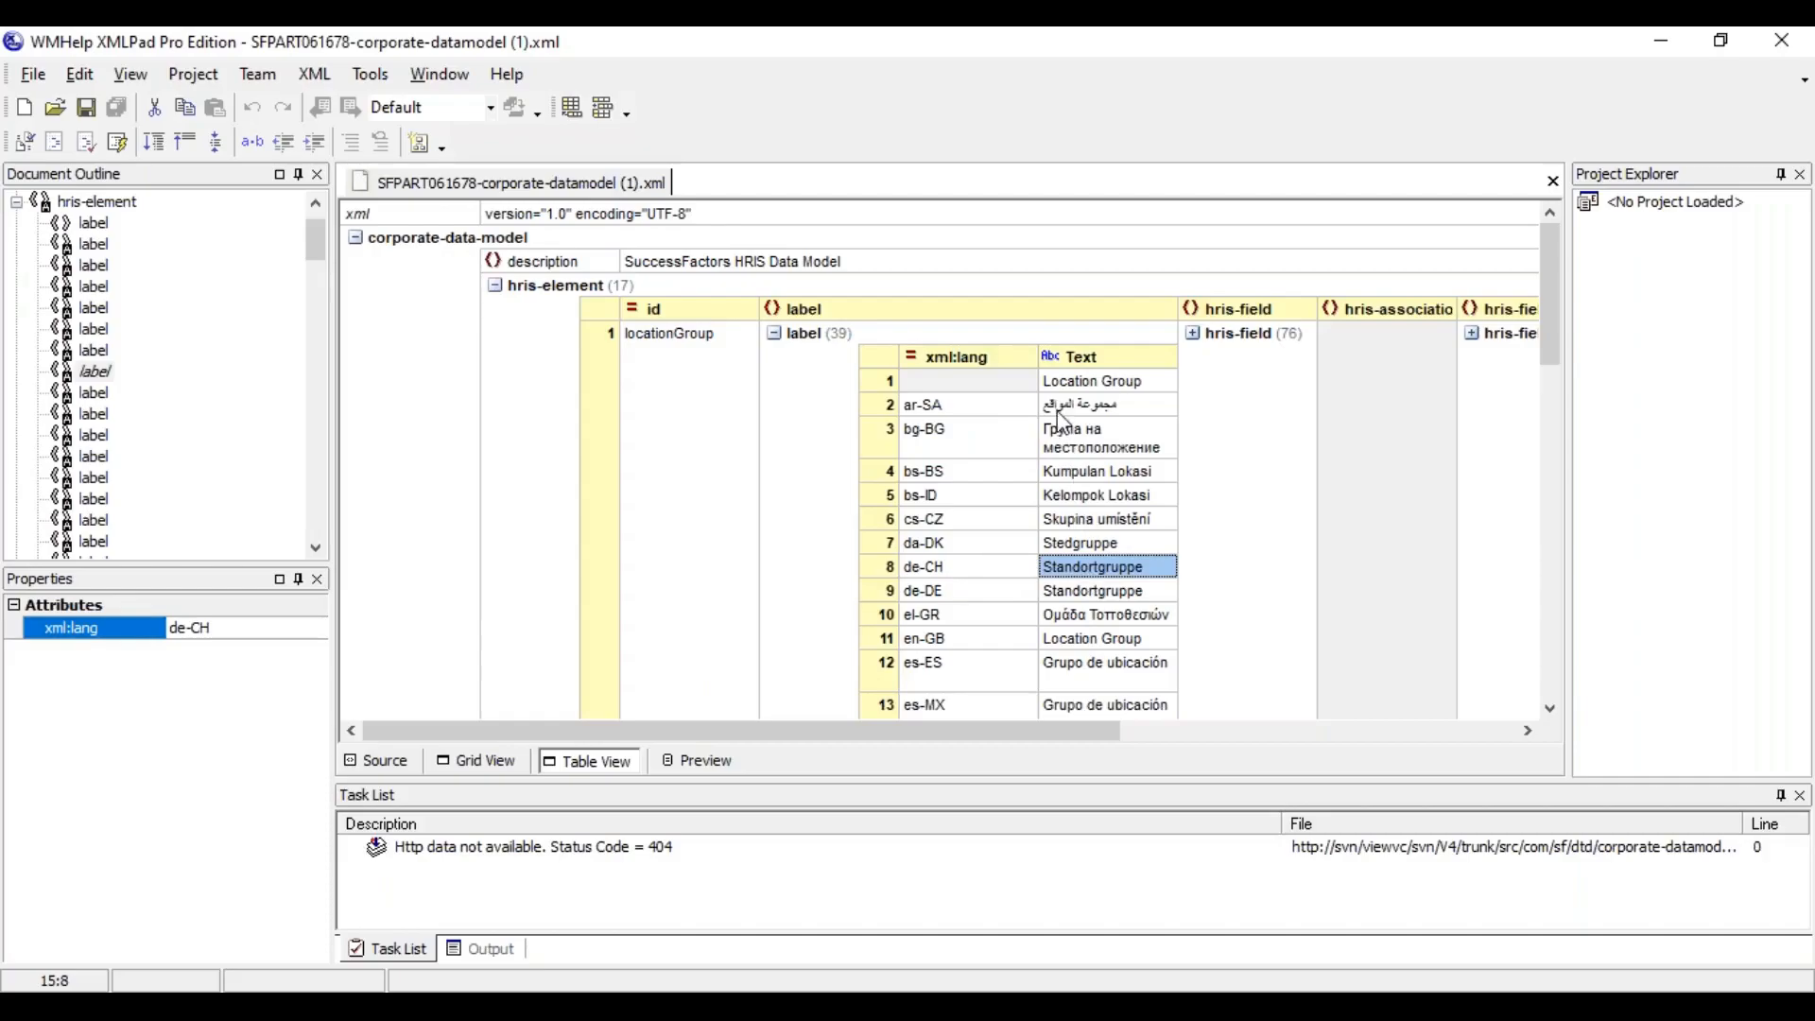
Compare the default Location Group label, which has no xml:lang value, with the el-GR translation
{"action": "left_click", "coordinate": [889, 383]}
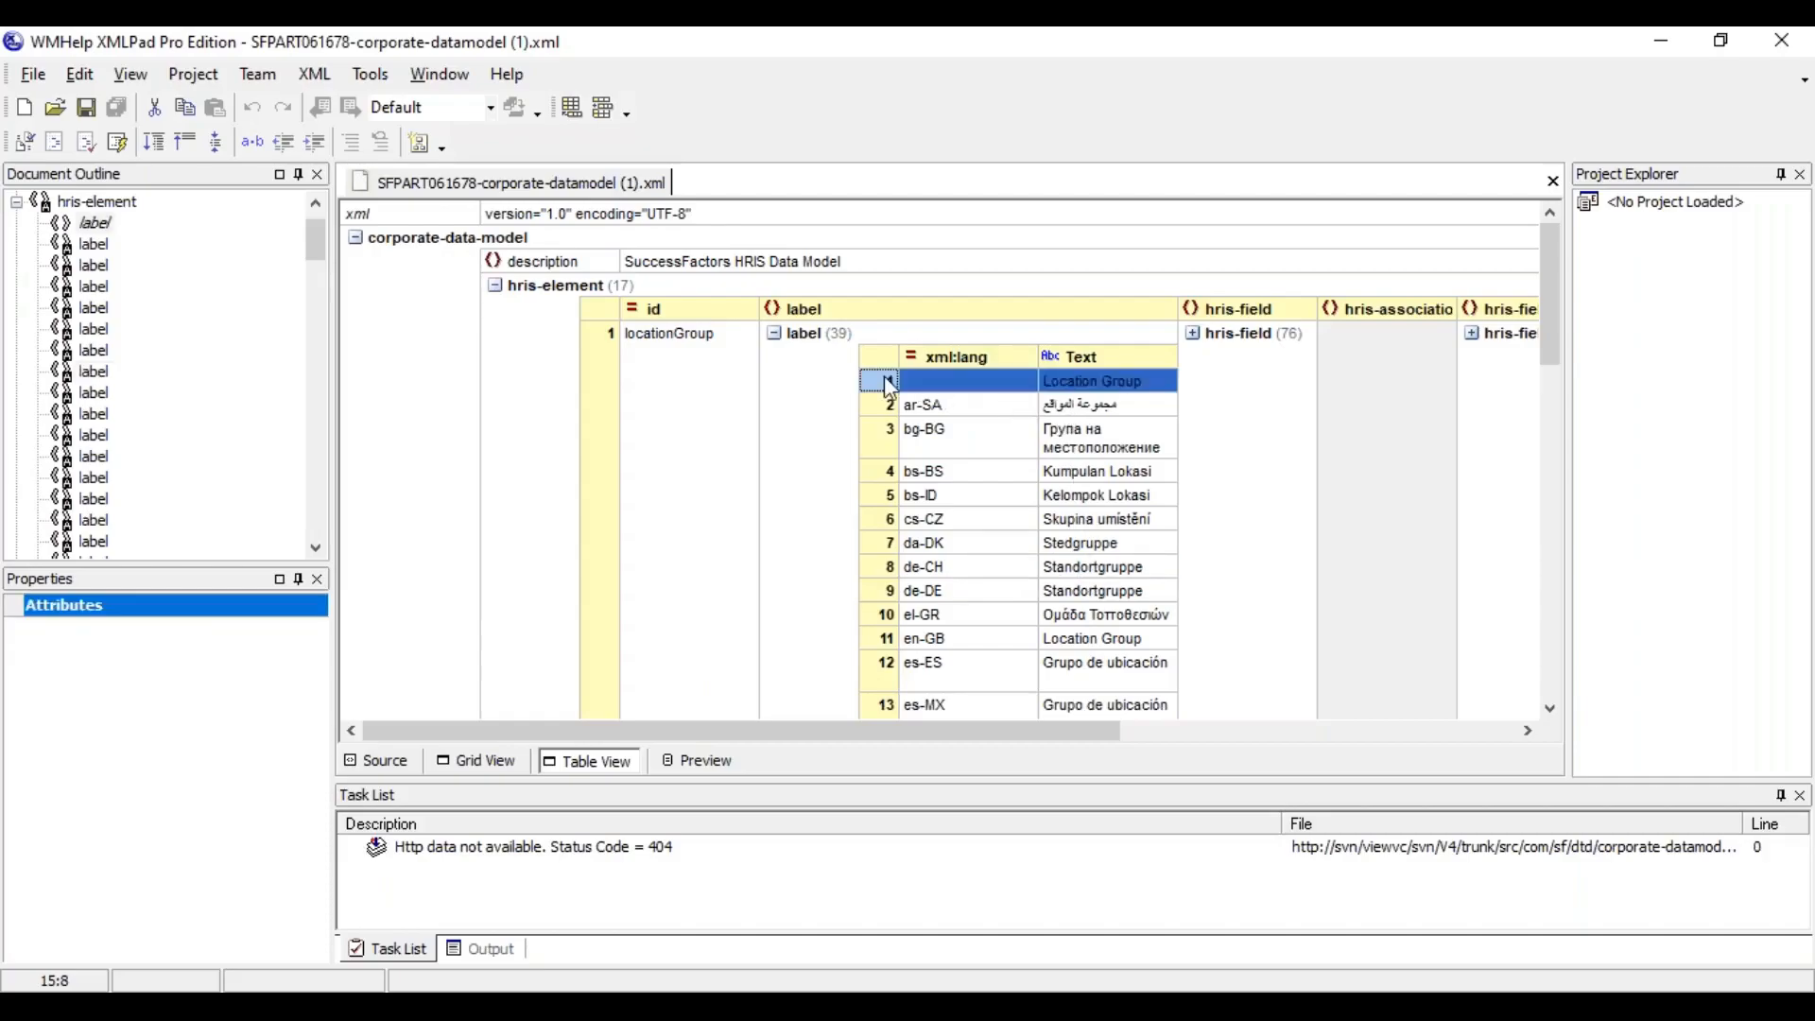
{"action": "left_click", "coordinate": [983, 388]}
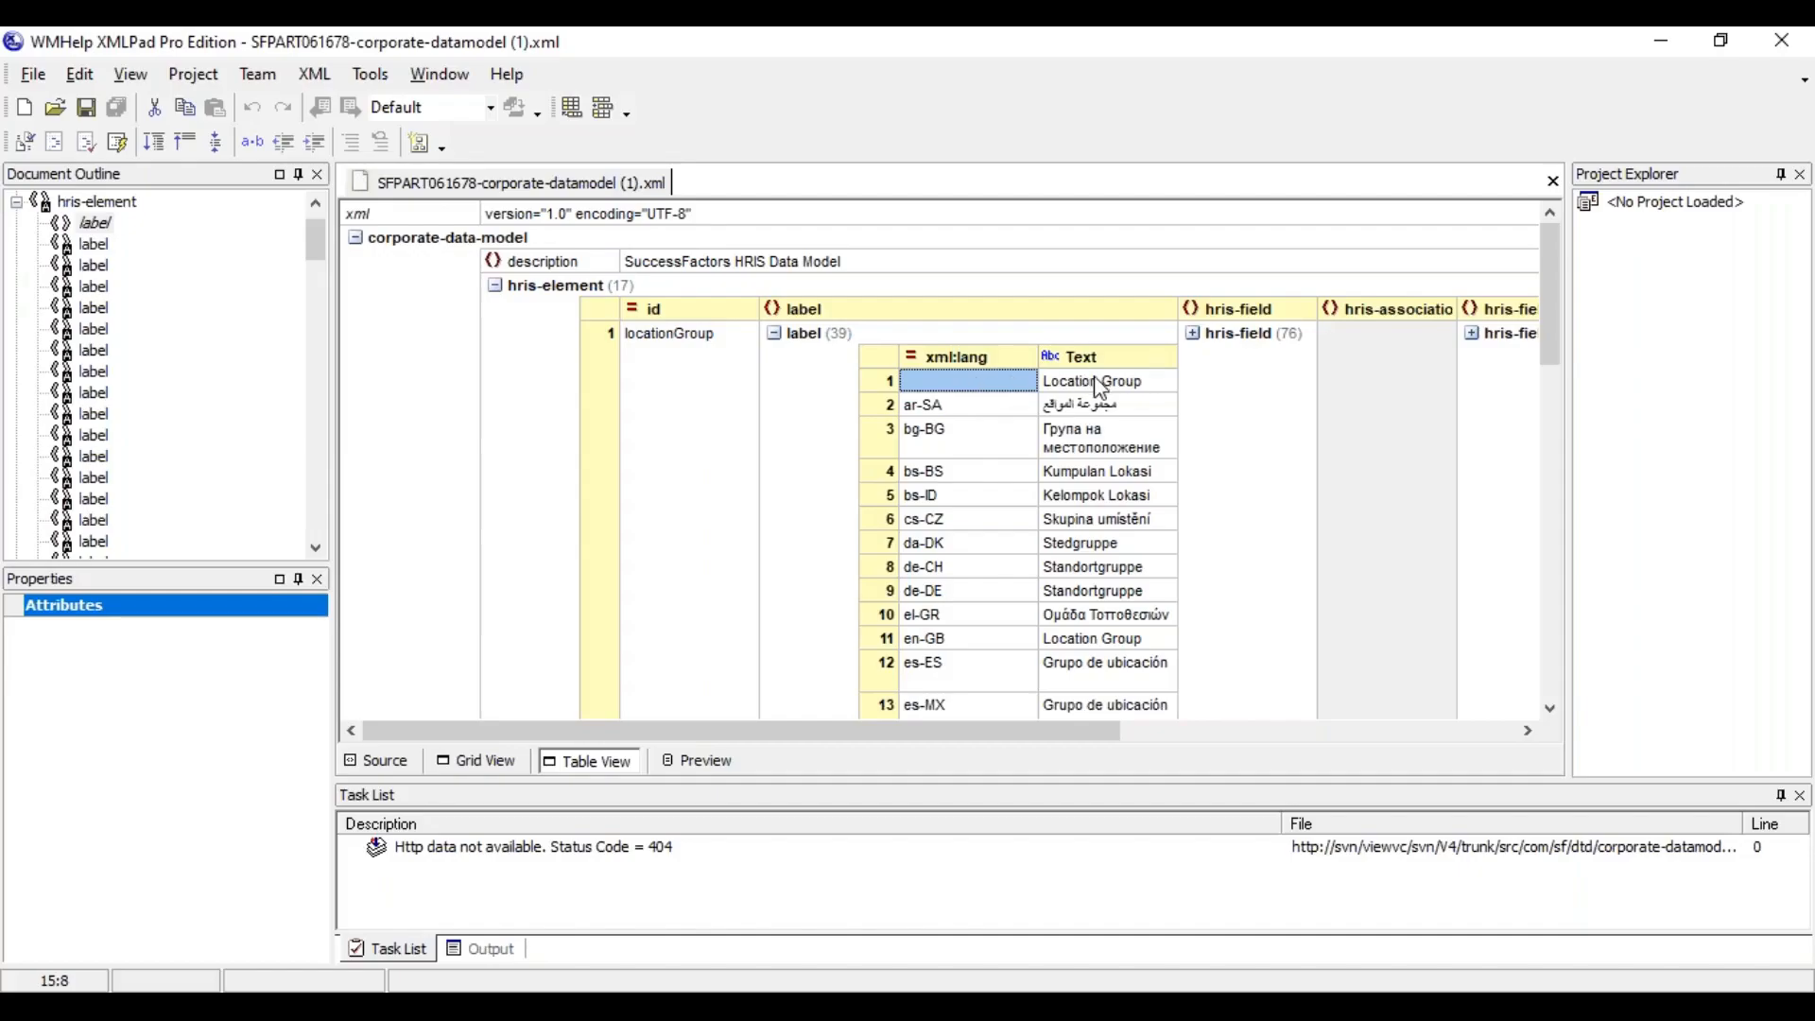
{"action": "left_click", "coordinate": [1100, 383]}
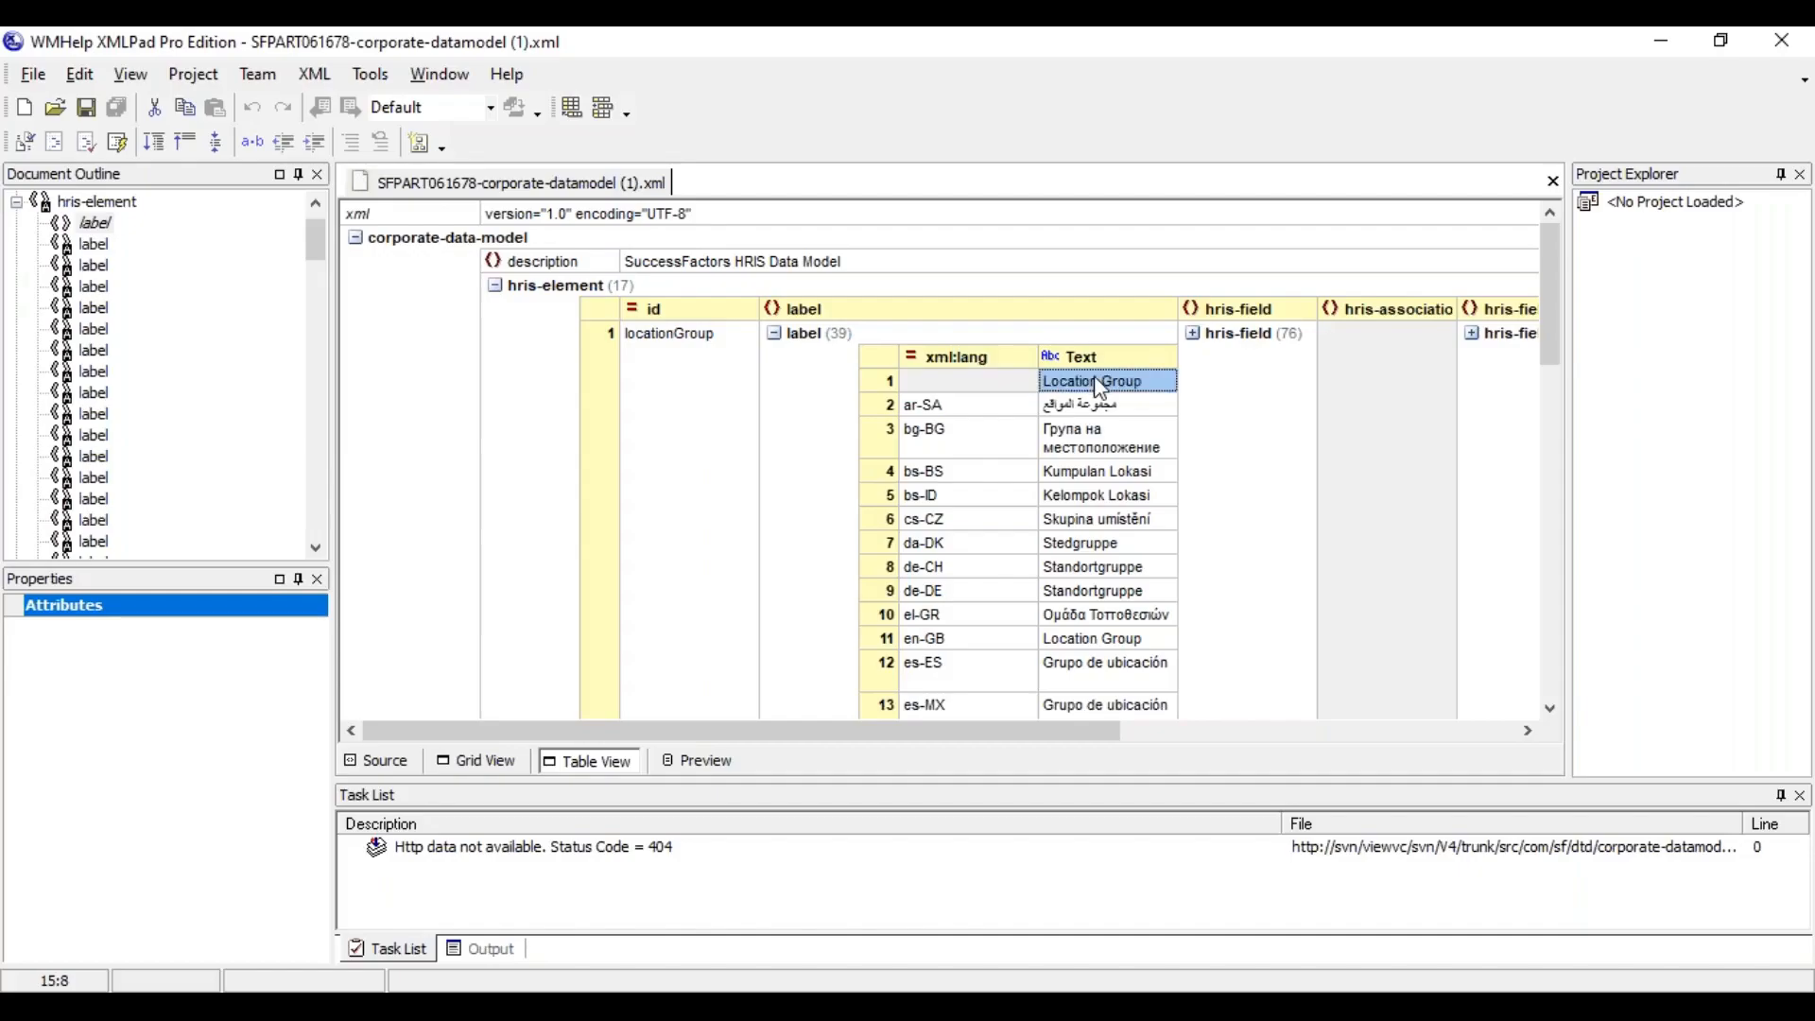
{"action": "left_click", "coordinate": [1019, 615]}
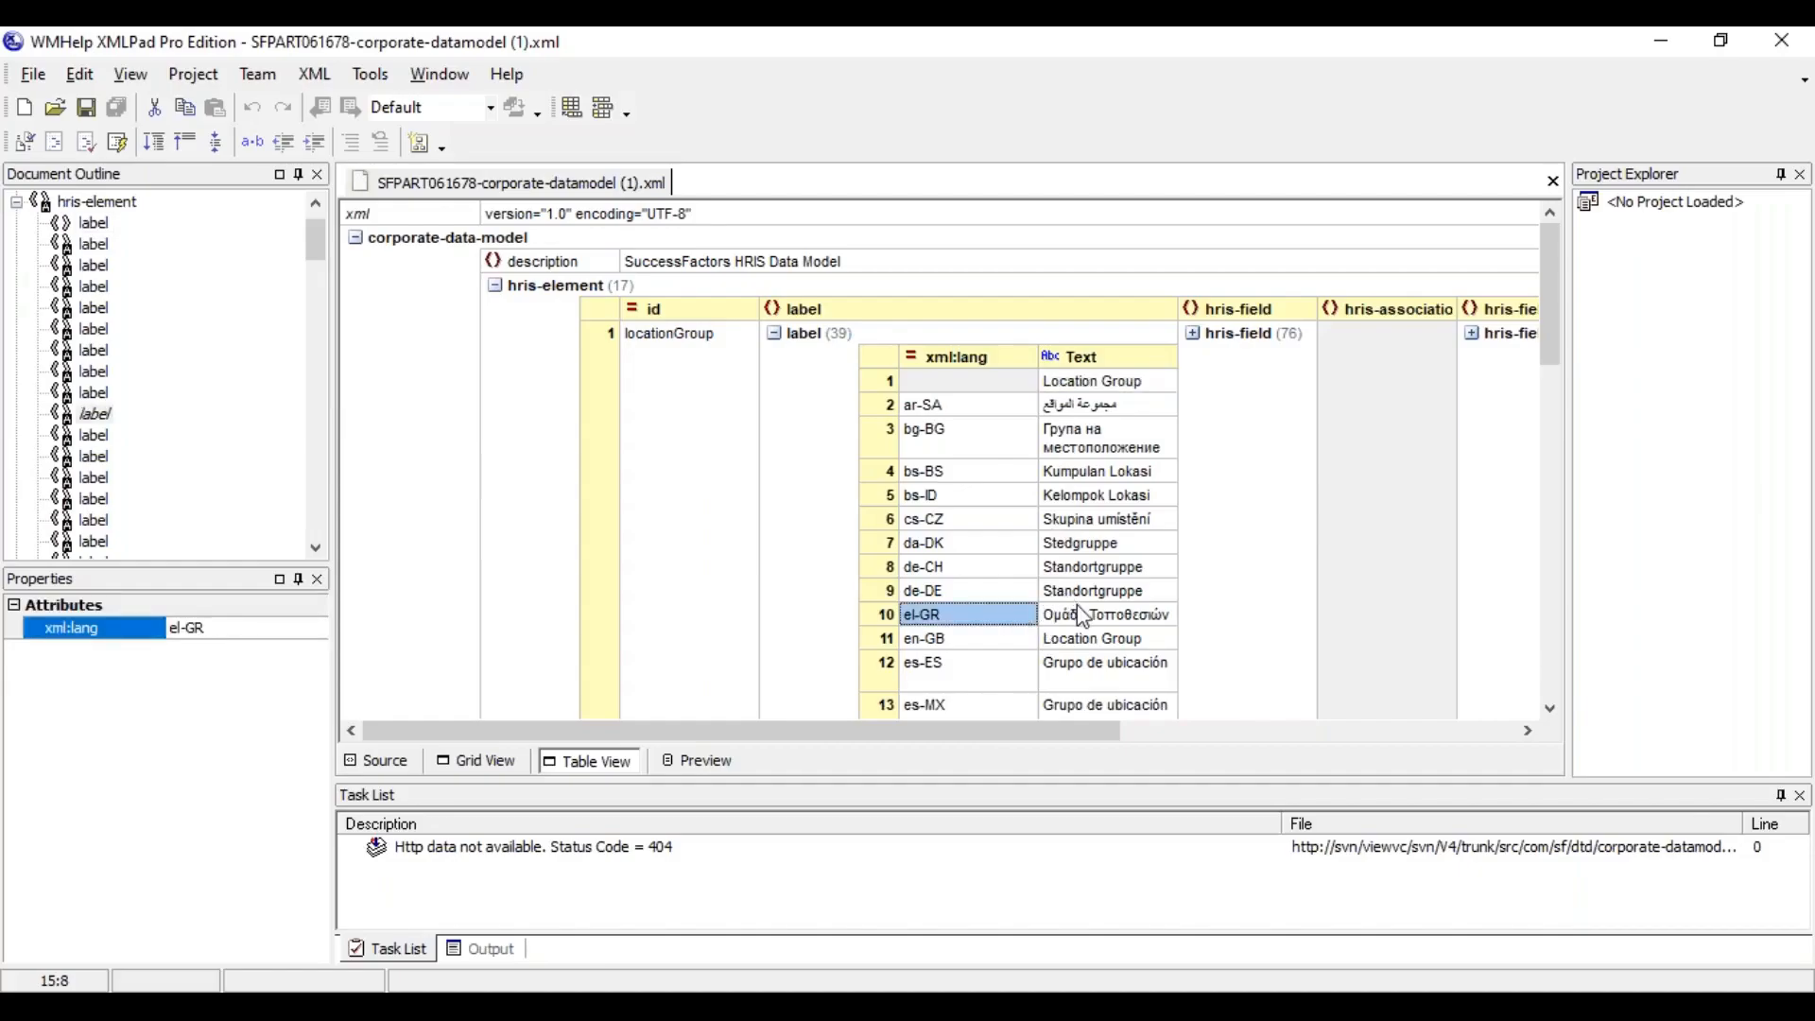
{"action": "left_click", "coordinate": [1083, 617]}
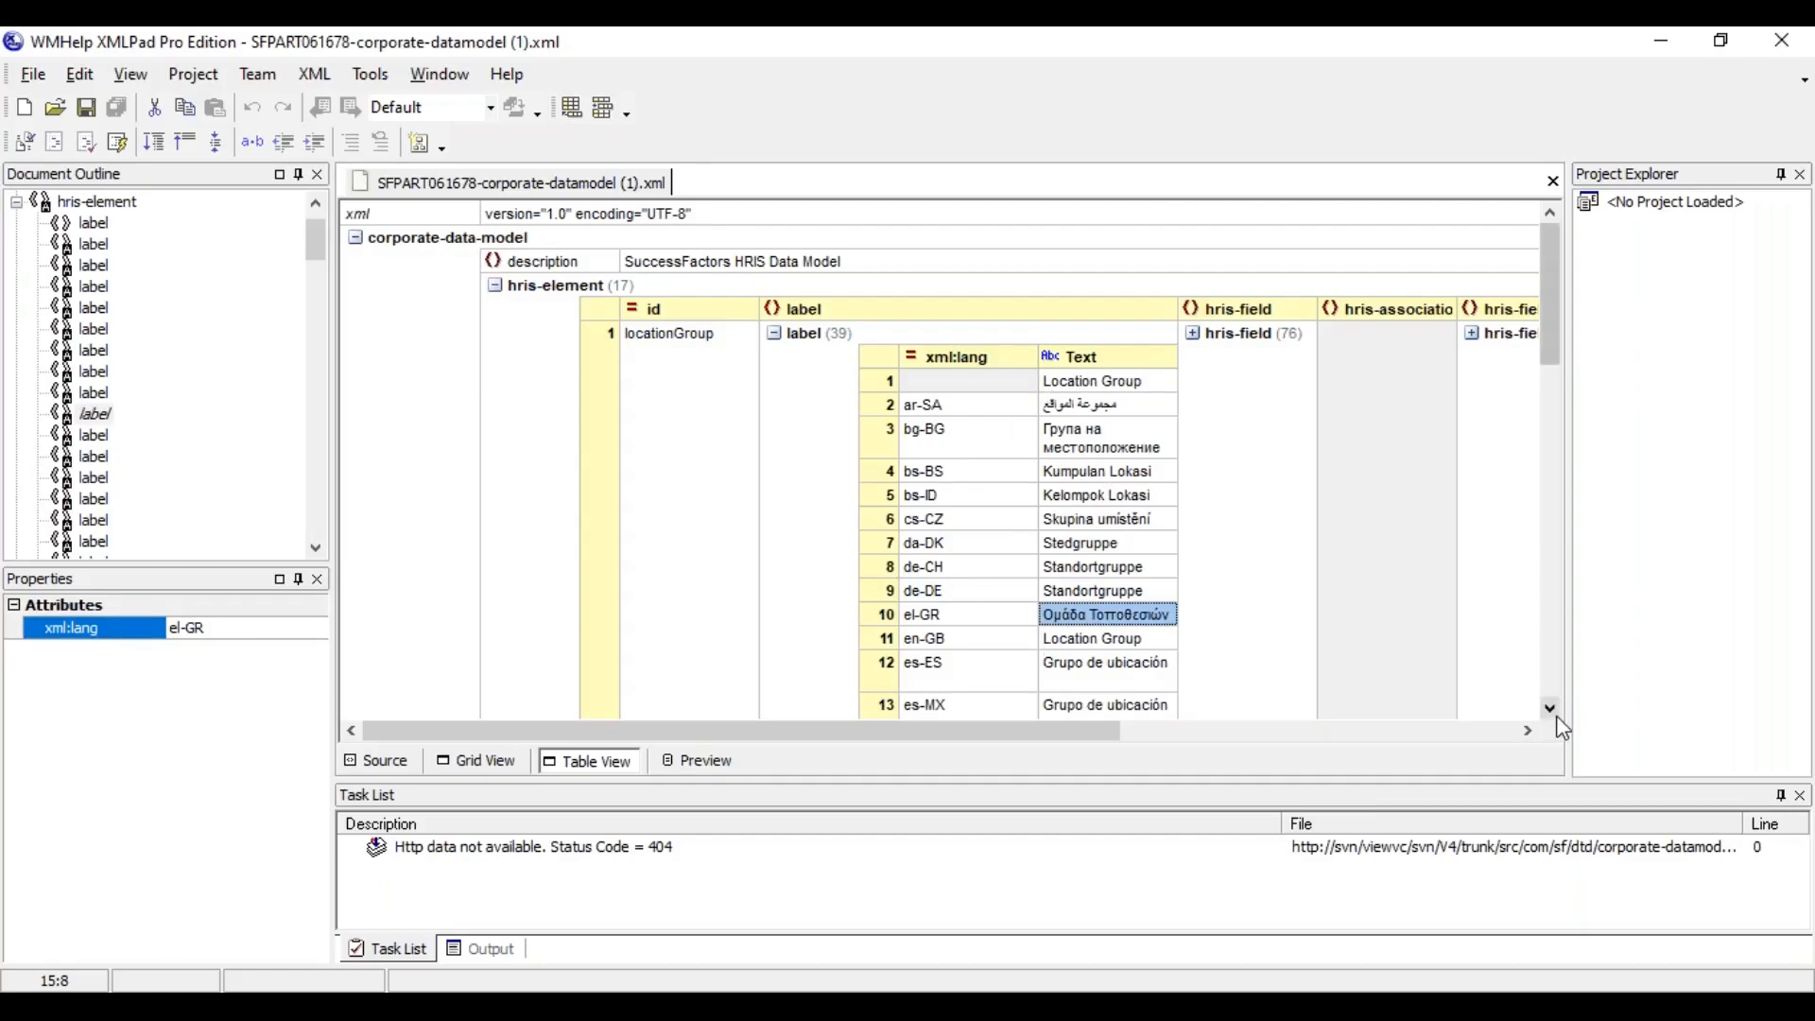
Look through the remaining language labels of the locationGroup element, from es-MX to sk-SK, and return to the start of the list
{"action": "scroll", "coordinate": [1563, 728], "scroll_direction": "down", "scroll_amount": 3}
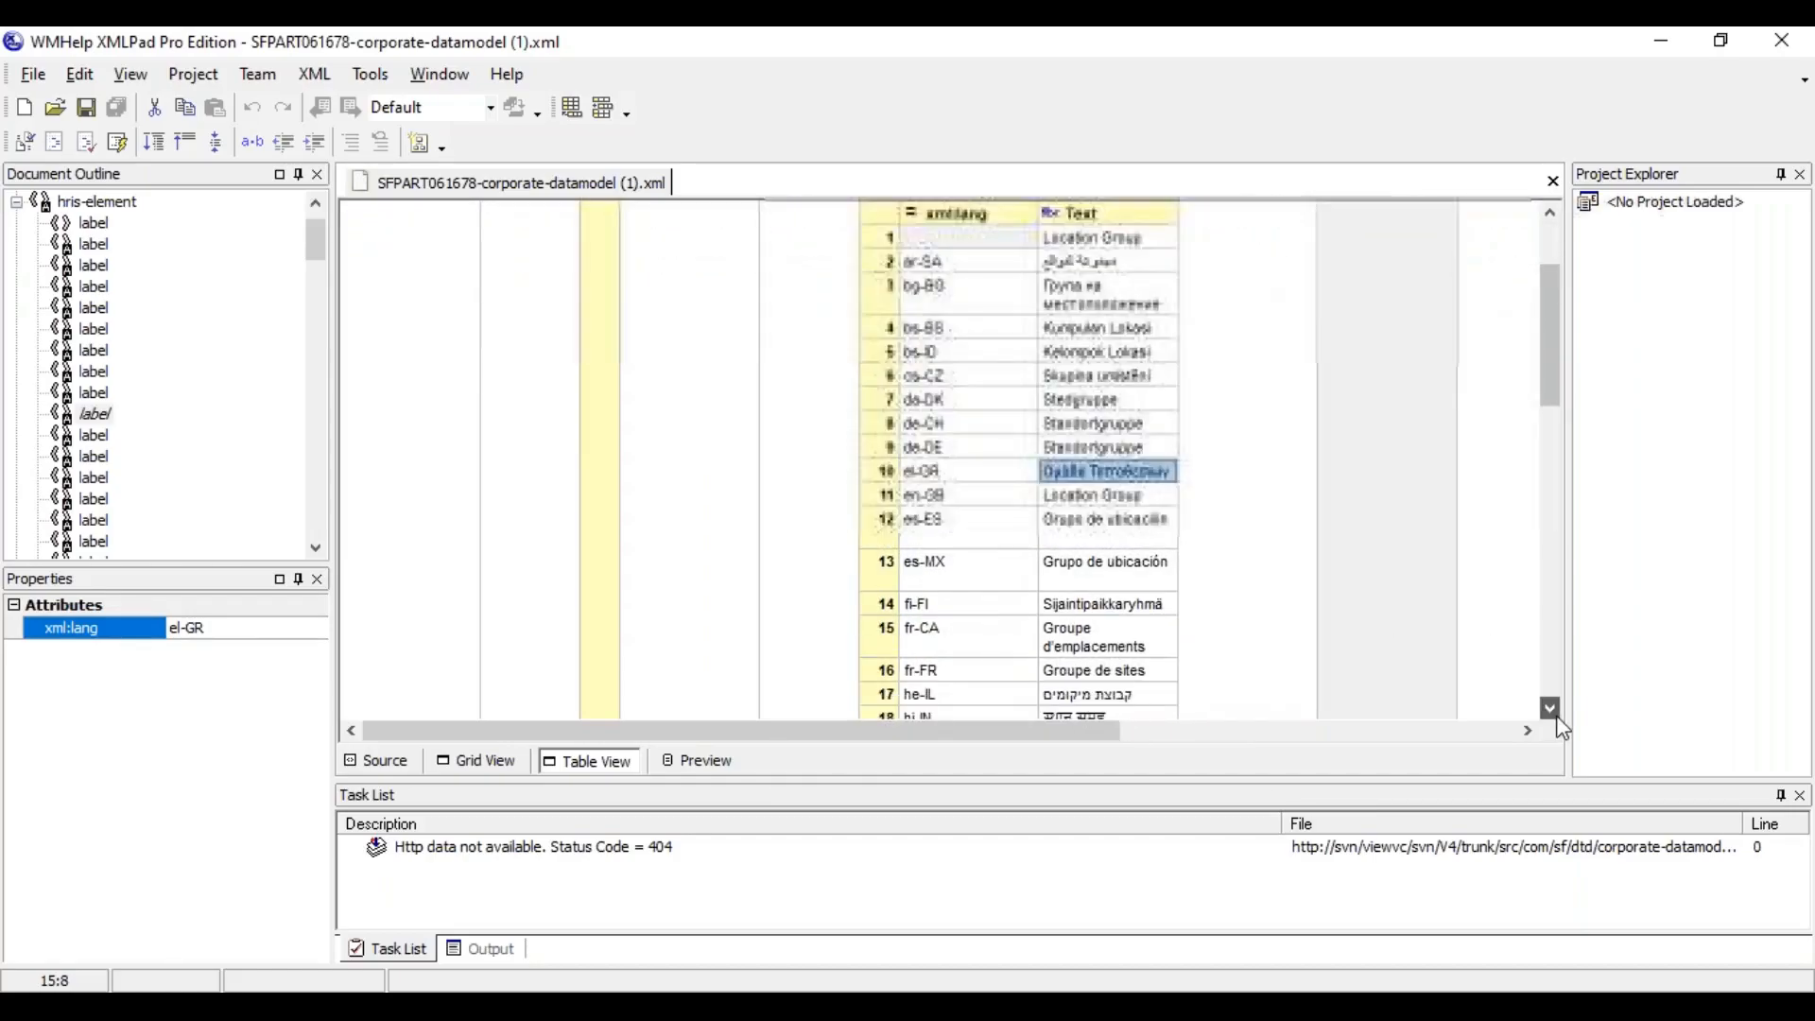
{"action": "scroll", "coordinate": [1563, 728], "scroll_direction": "down", "scroll_amount": 3}
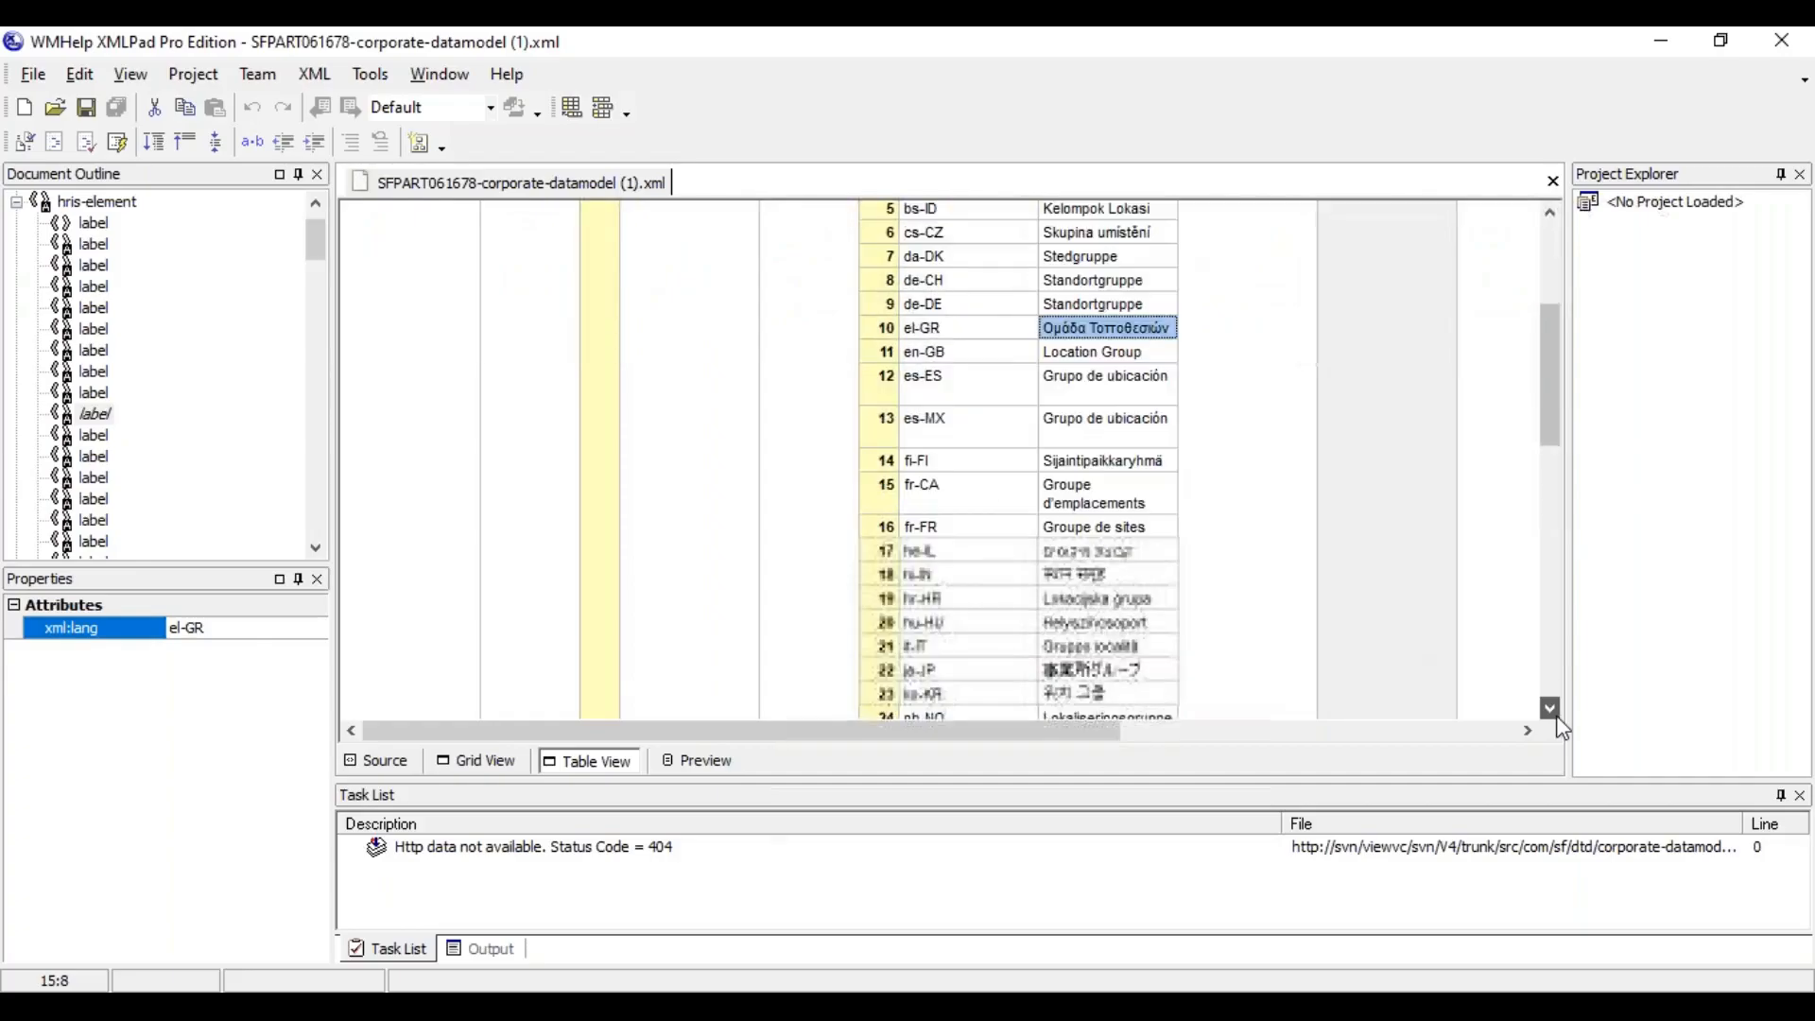
{"action": "scroll", "coordinate": [1563, 728], "scroll_direction": "down", "scroll_amount": 4}
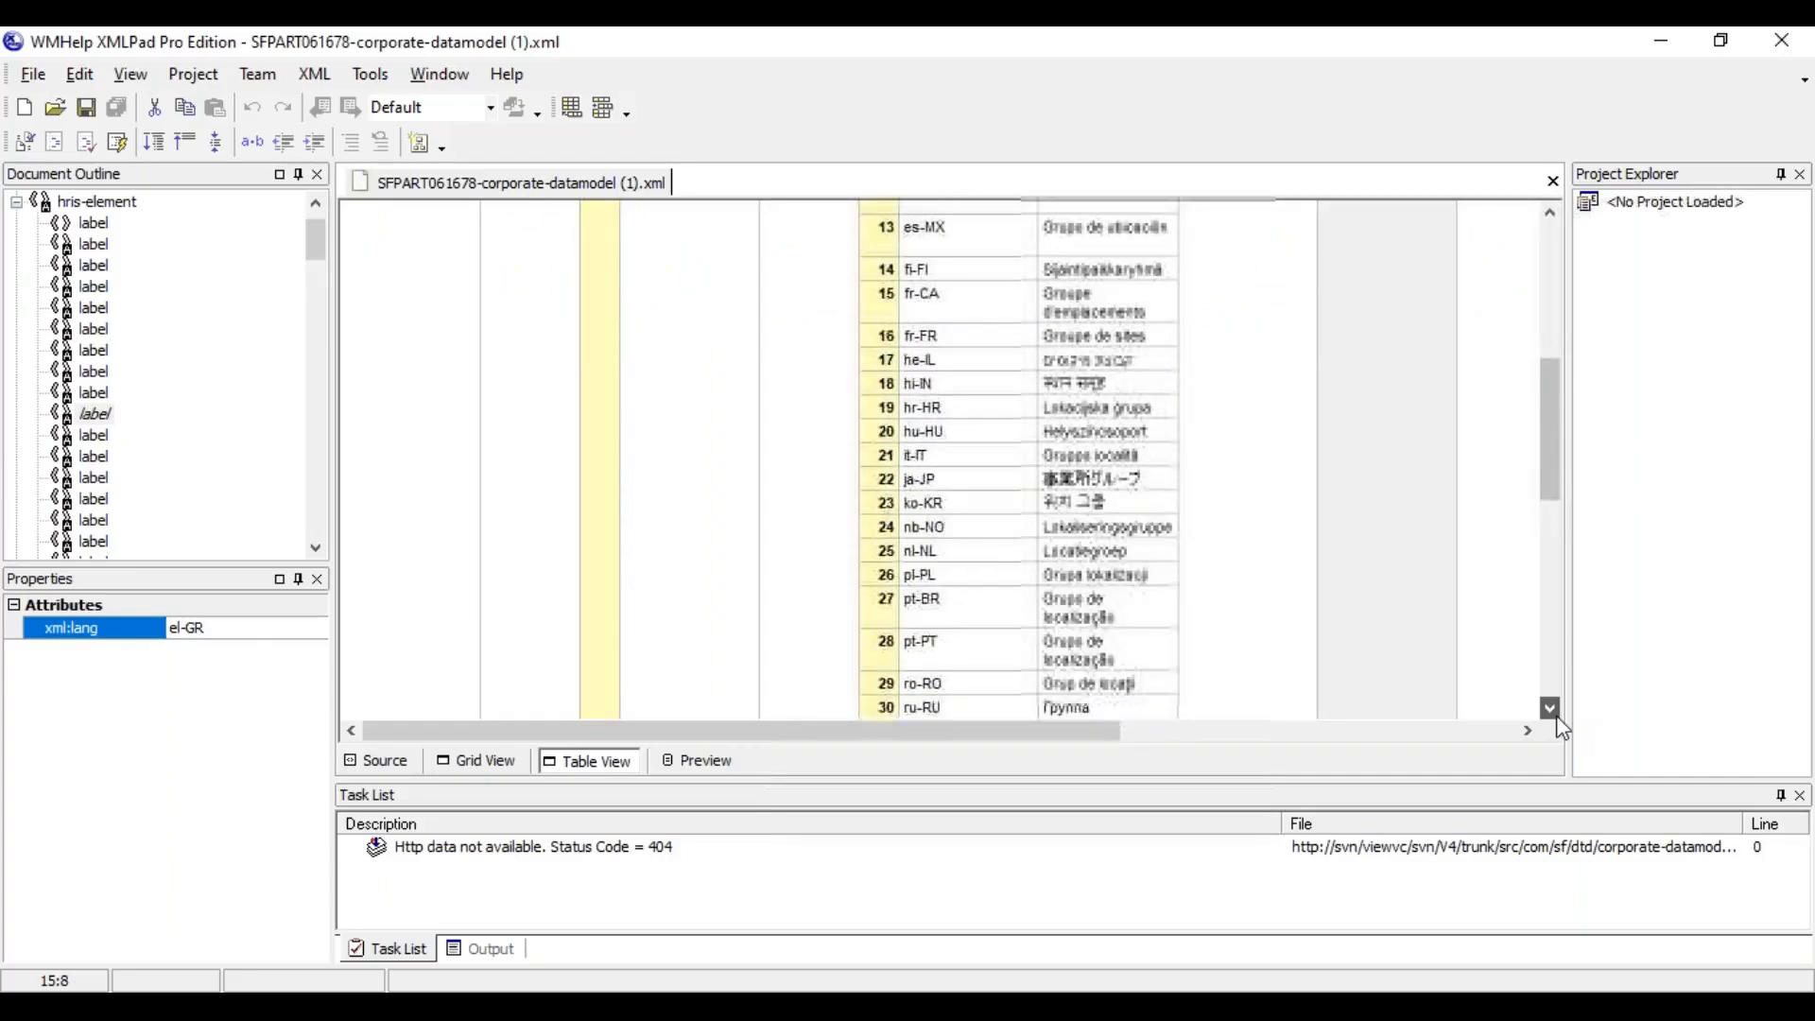
{"action": "scroll", "coordinate": [1563, 729], "scroll_direction": "down", "scroll_amount": 1}
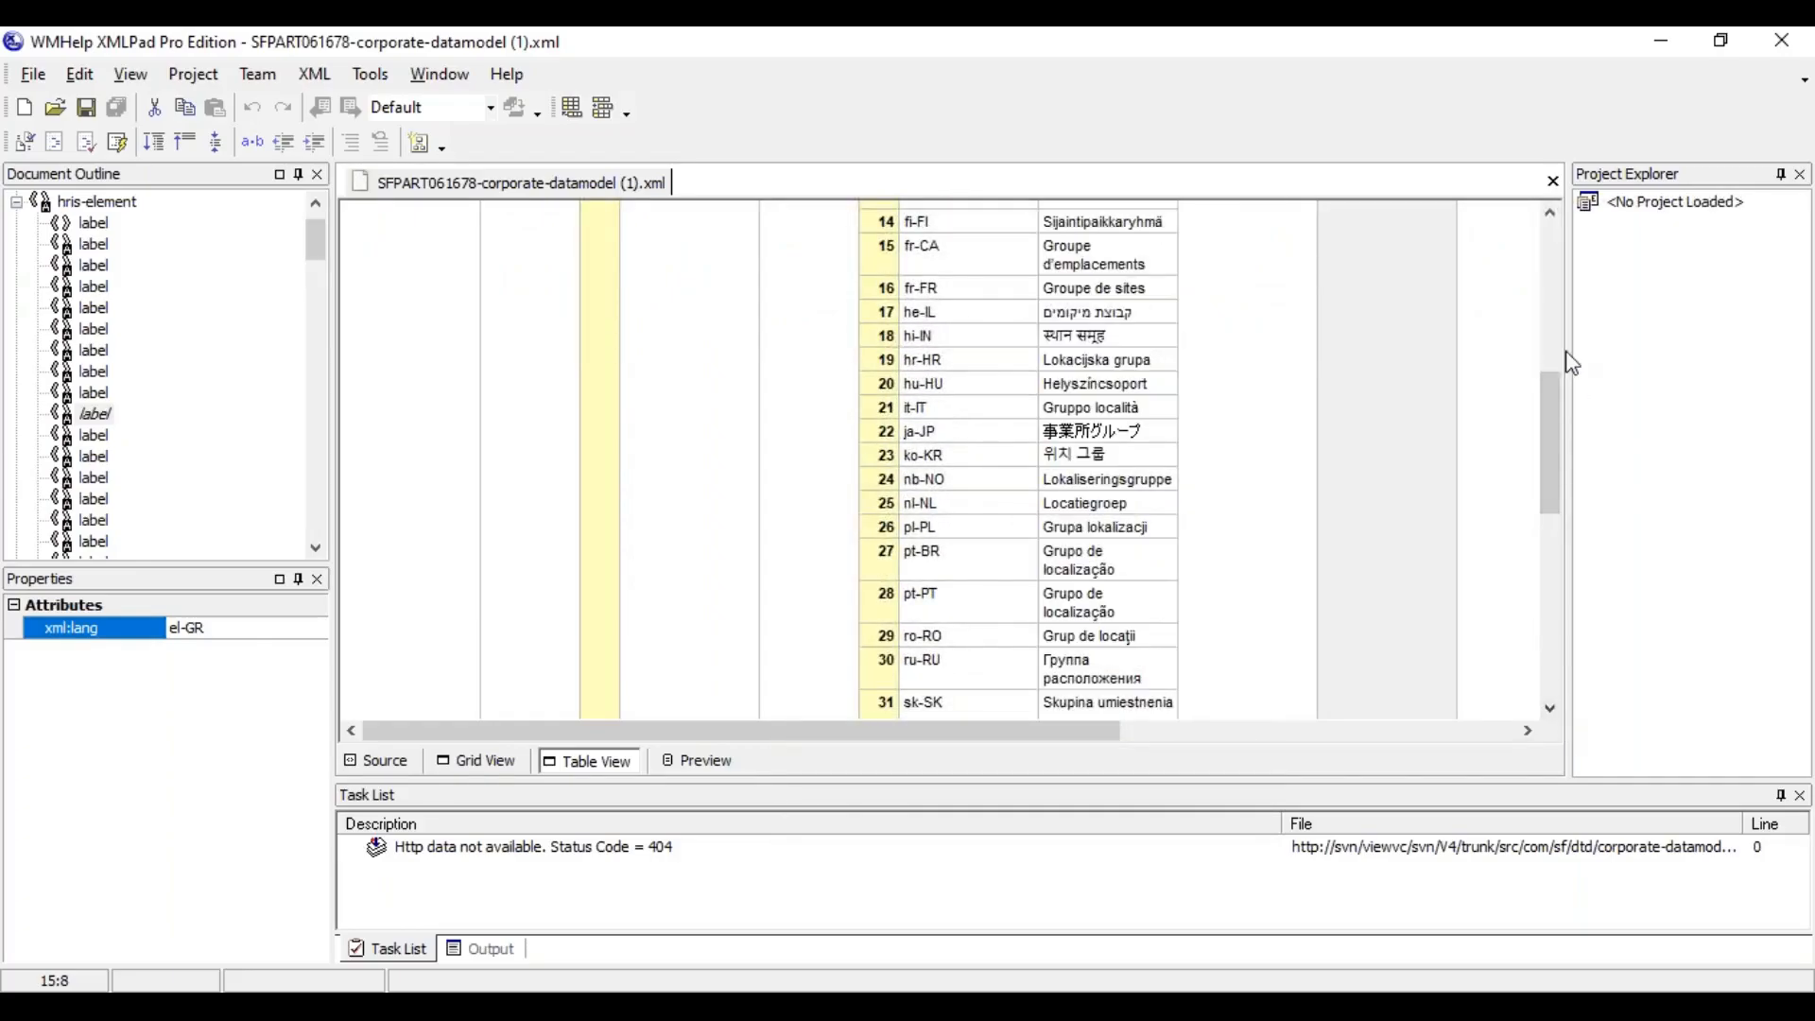
{"action": "left_click", "coordinate": [1547, 289]}
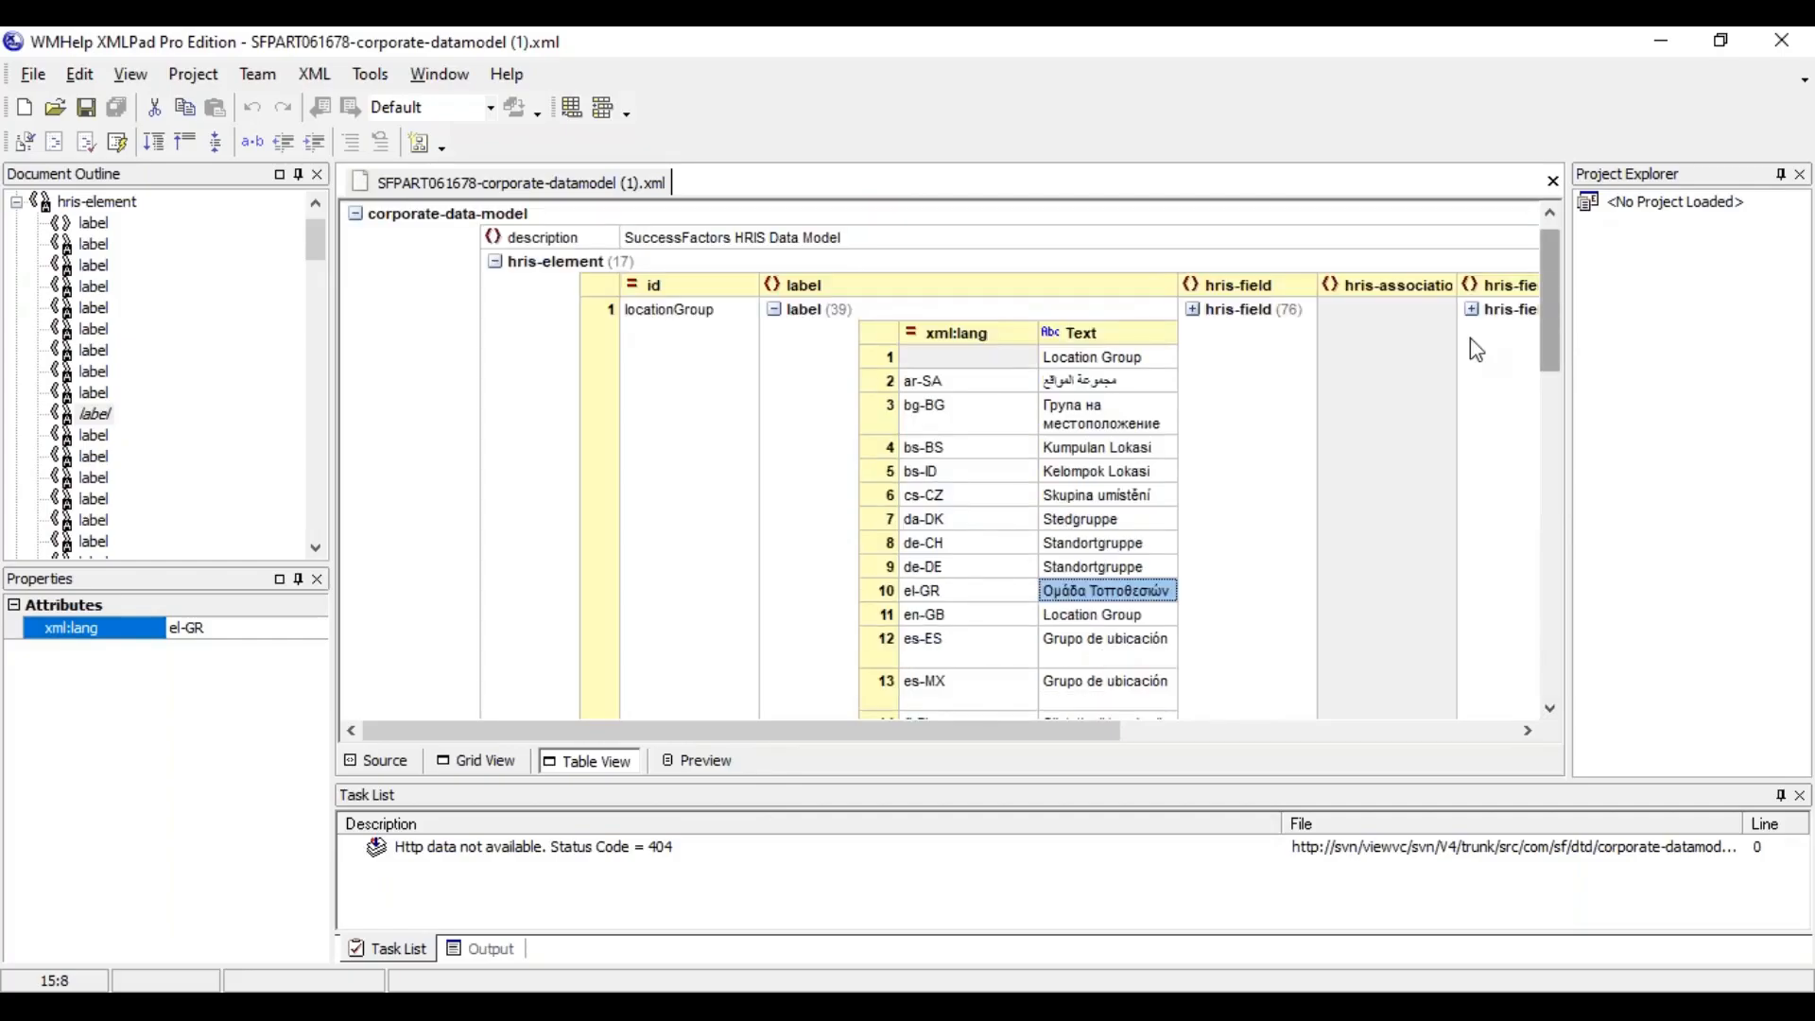
Collapse the locationGroup labels and examine the id and label columns of the hris-element table
{"action": "left_click", "coordinate": [776, 309]}
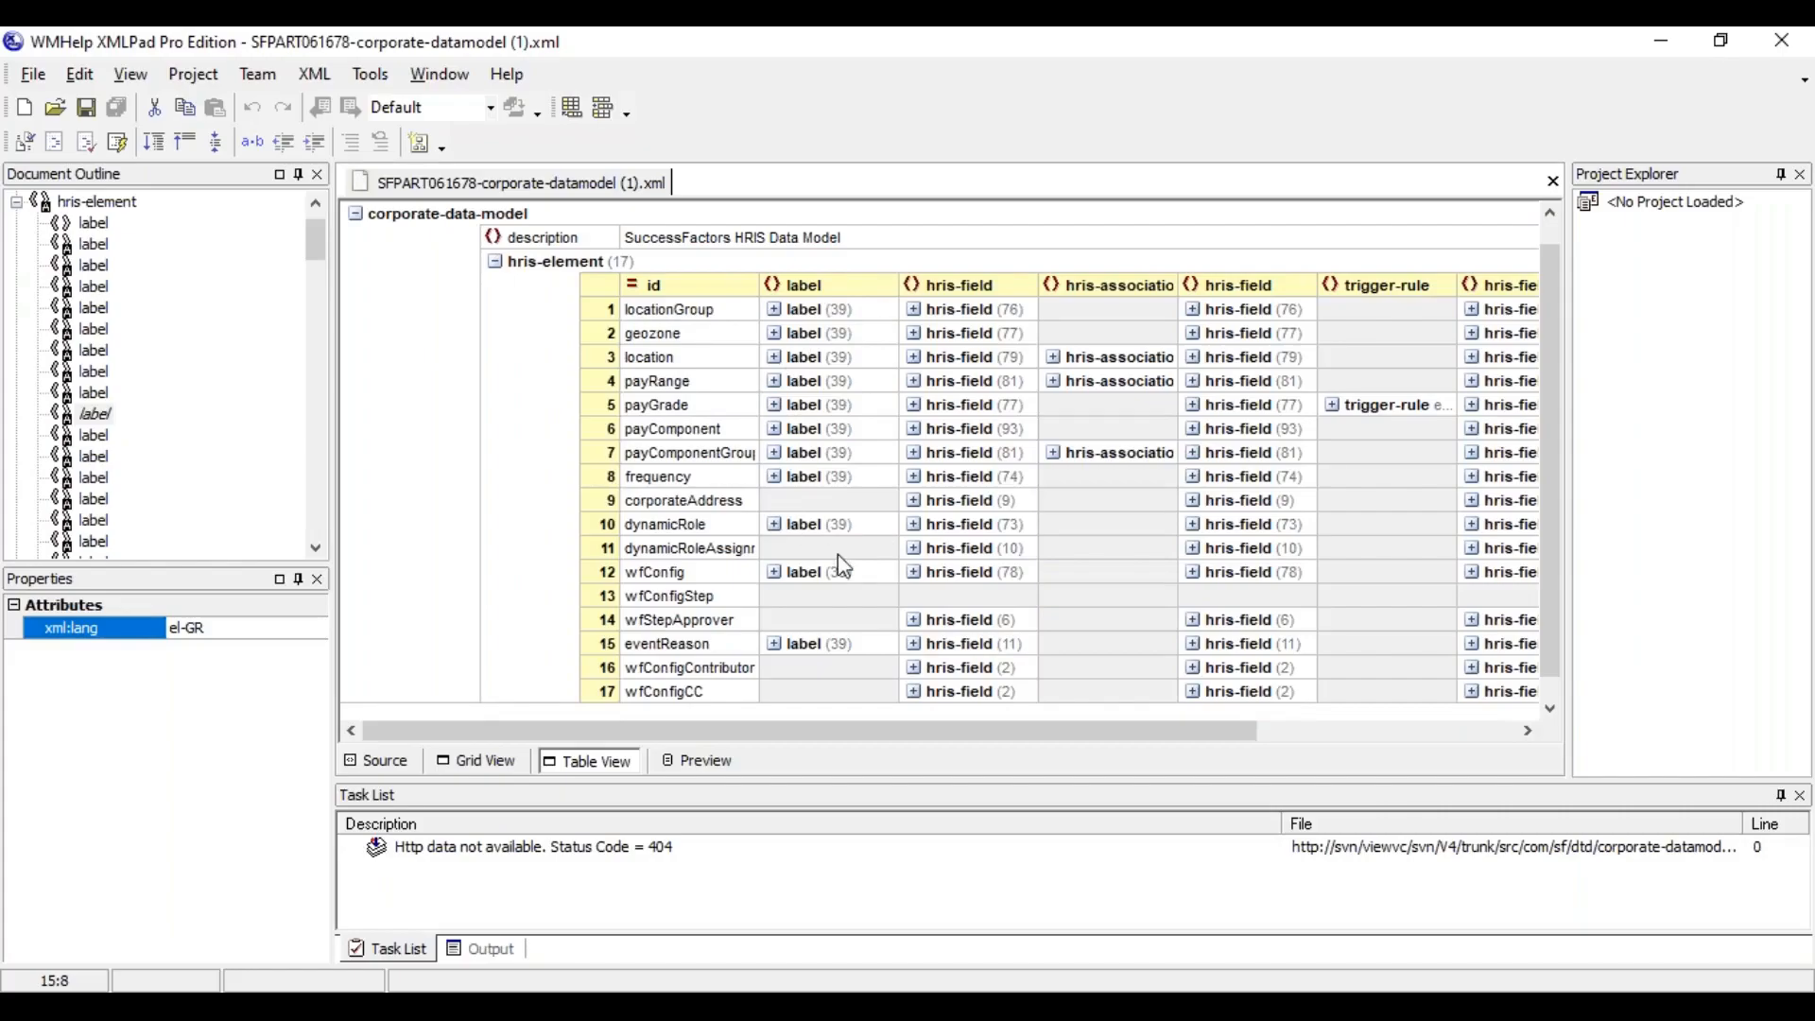
{"action": "left_click", "coordinate": [709, 288]}
{"action": "left_click", "coordinate": [775, 286]}
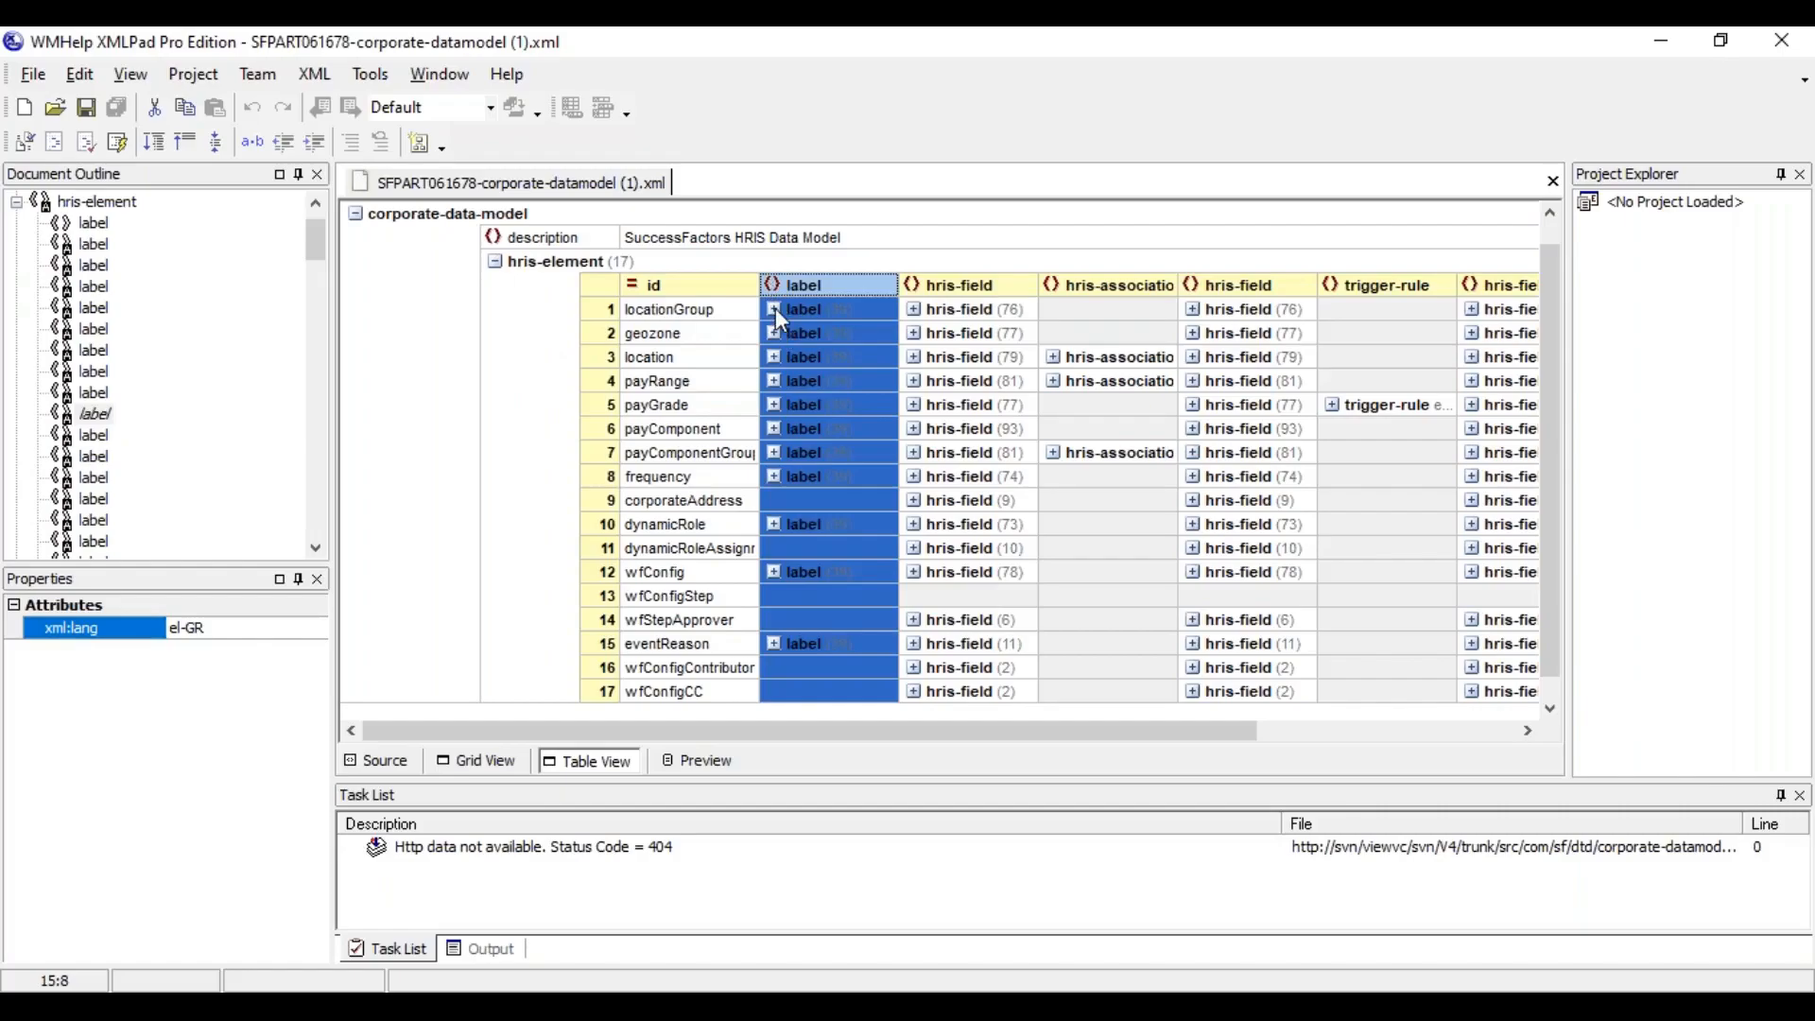
Expand the labels of the locationGroup element and change the default label text, the one without an xml:lang value, to State
{"action": "left_click", "coordinate": [774, 310]}
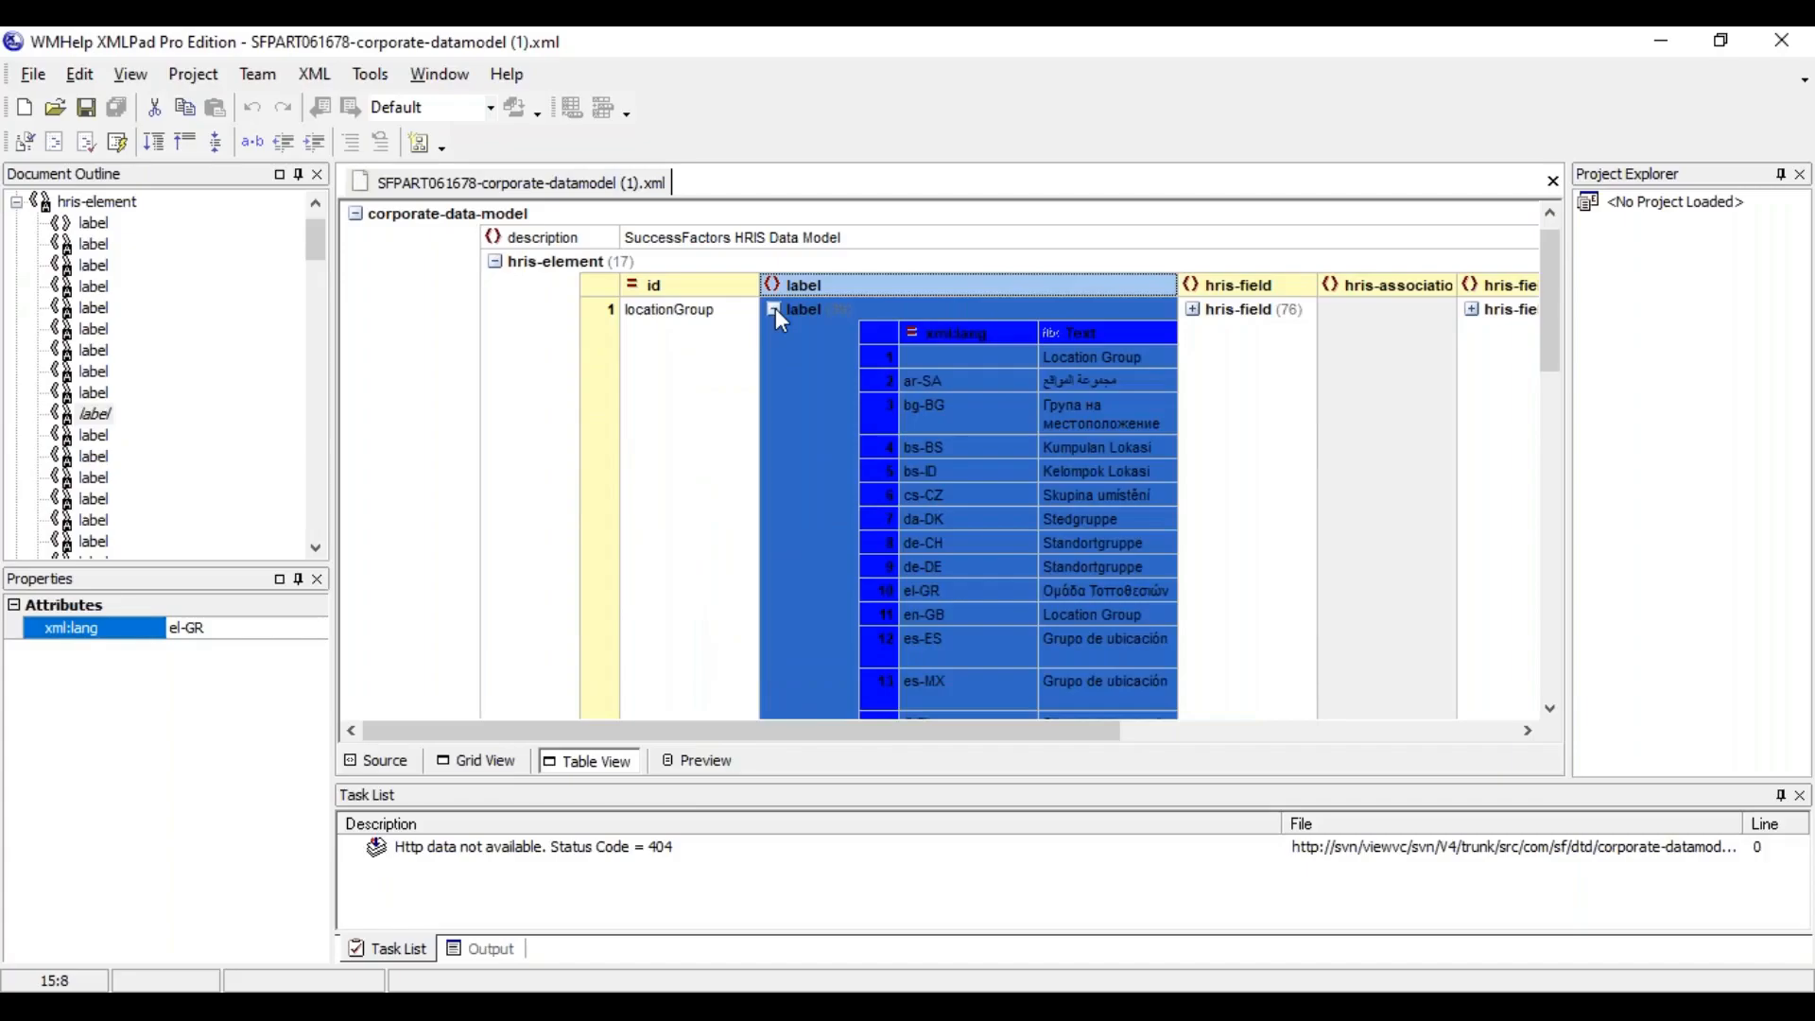
{"action": "left_click", "coordinate": [1115, 367]}
{"action": "left_click", "coordinate": [1115, 367]}
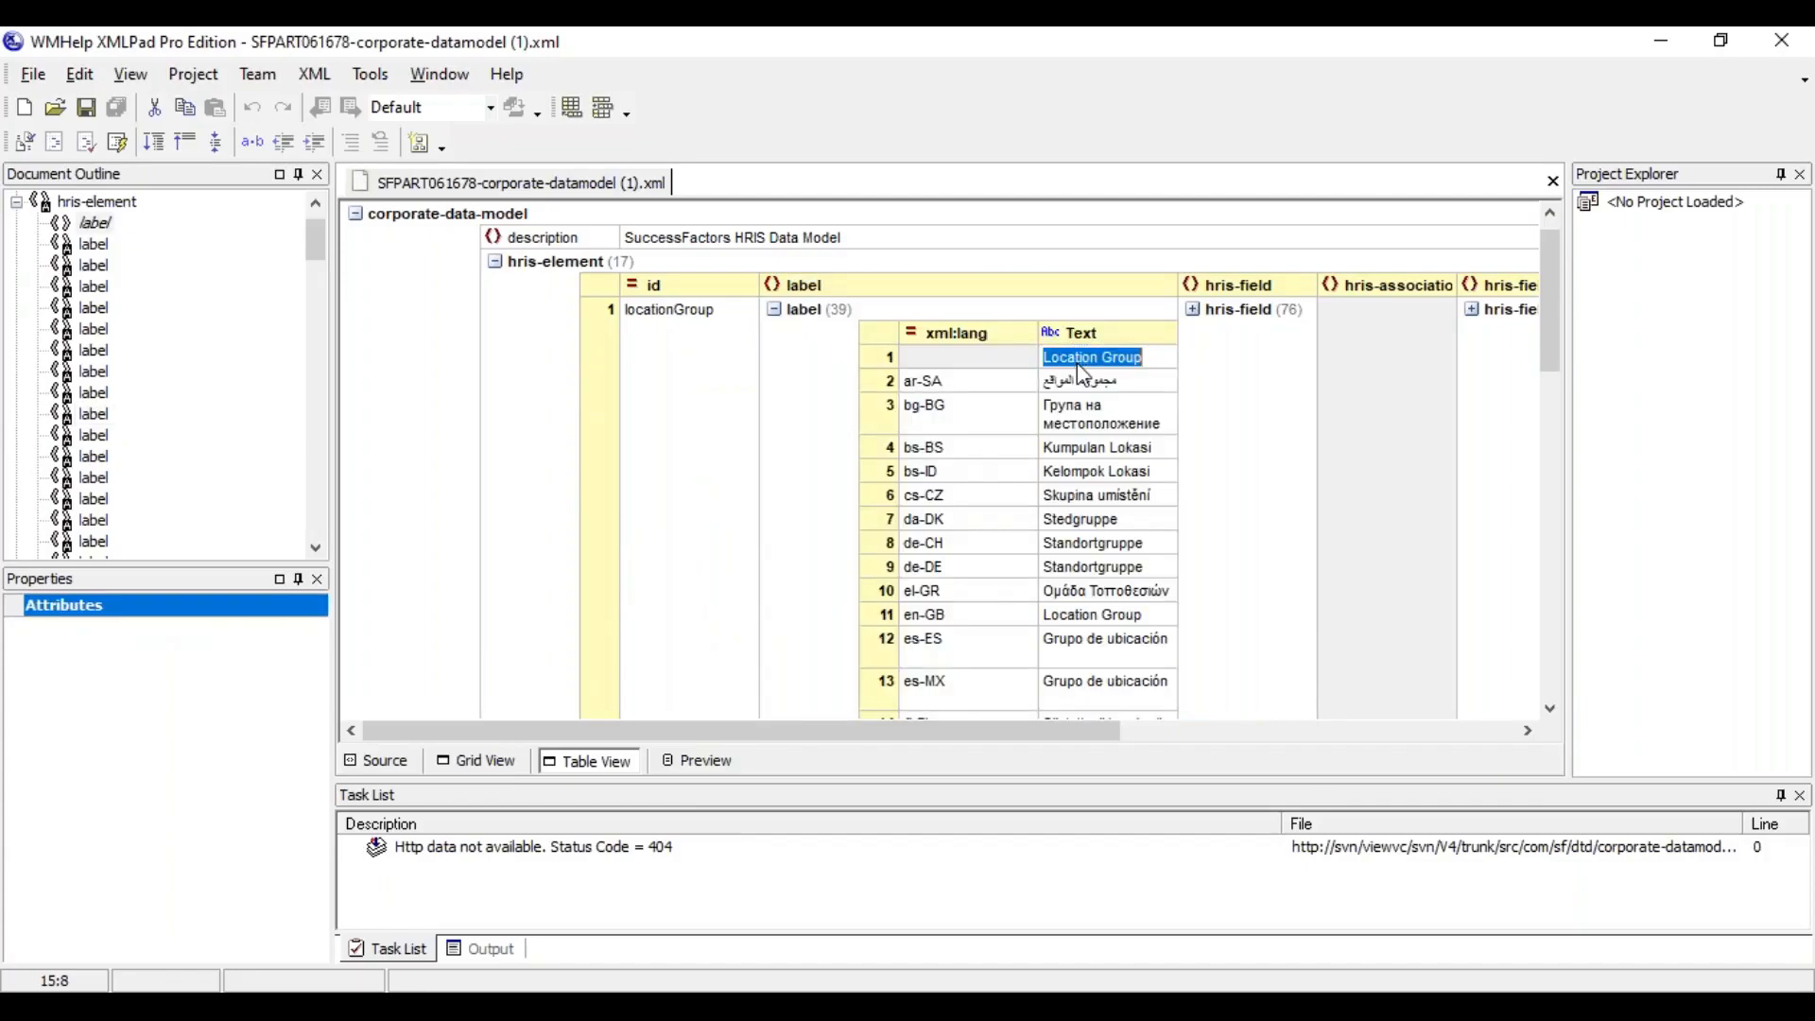
{"action": "type", "text": "State"}
{"action": "left_click", "coordinate": [1097, 434]}
{"action": "left_click", "coordinate": [1078, 340]}
{"action": "left_click", "coordinate": [1077, 358]}
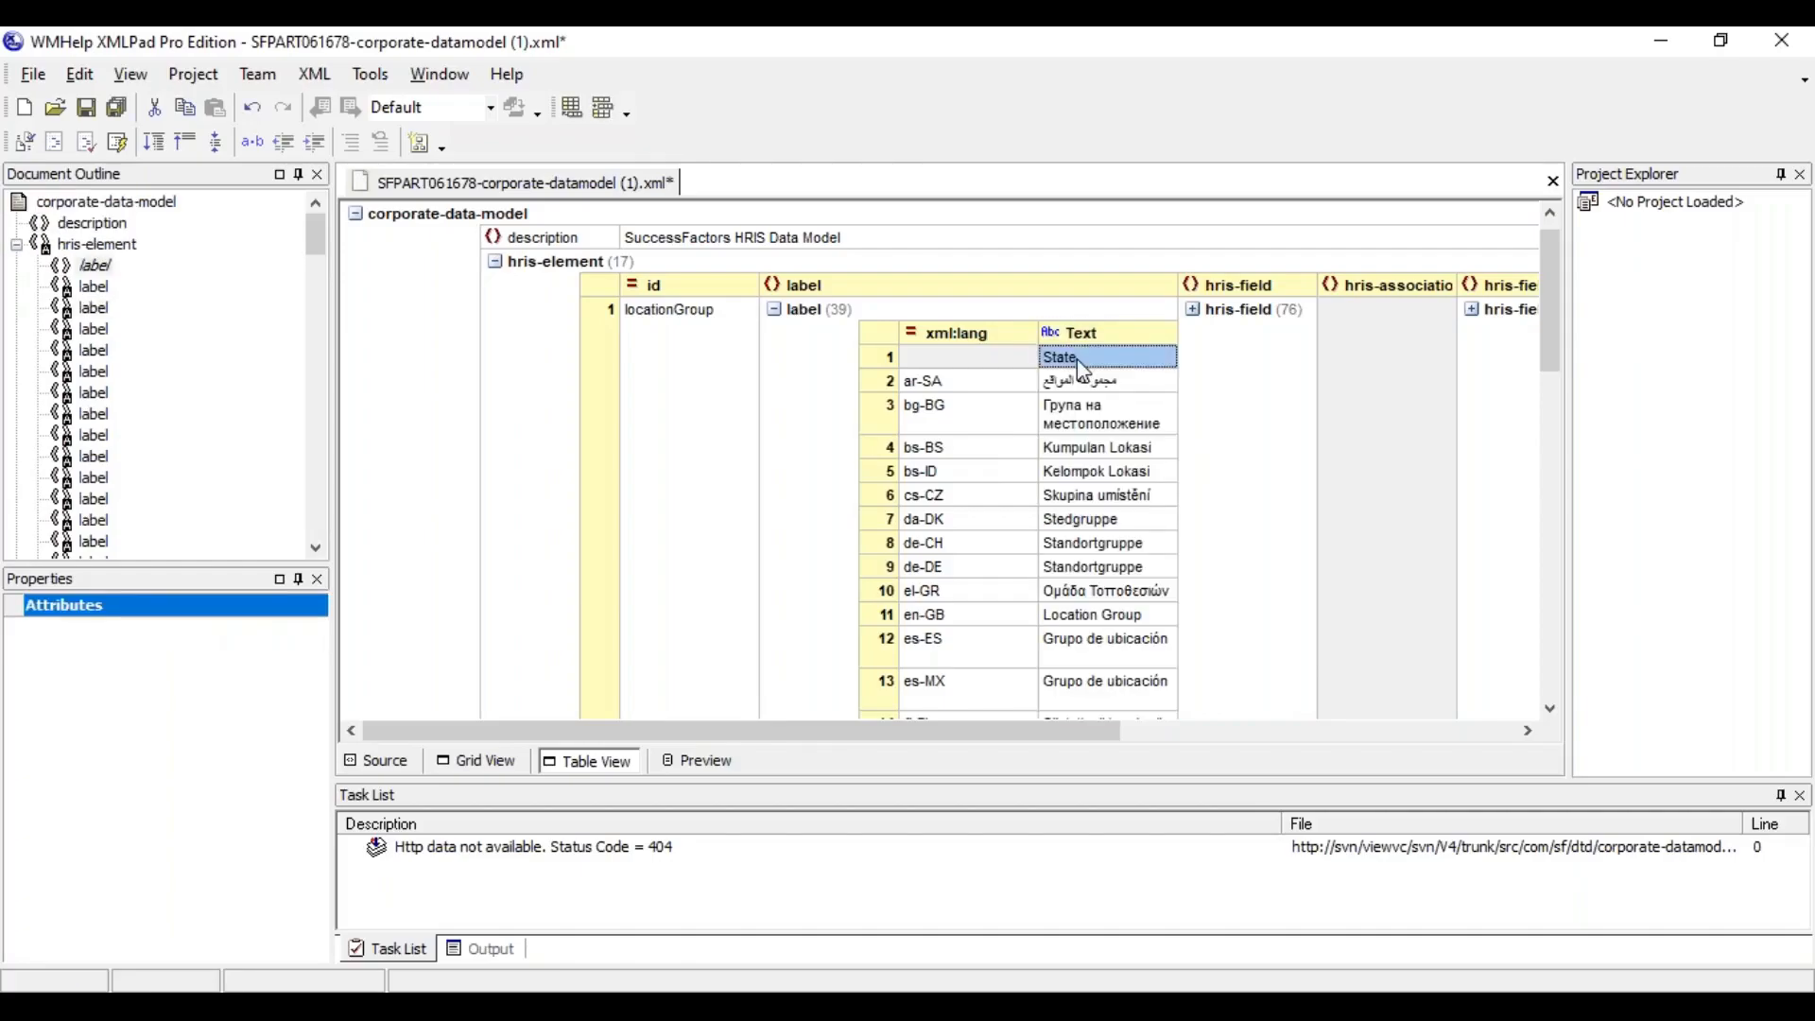
Save the edited corporate data model file and recheck its default locationGroup label against the bg-BG entry
{"action": "left_click", "coordinate": [86, 107]}
{"action": "left_click", "coordinate": [1112, 415]}
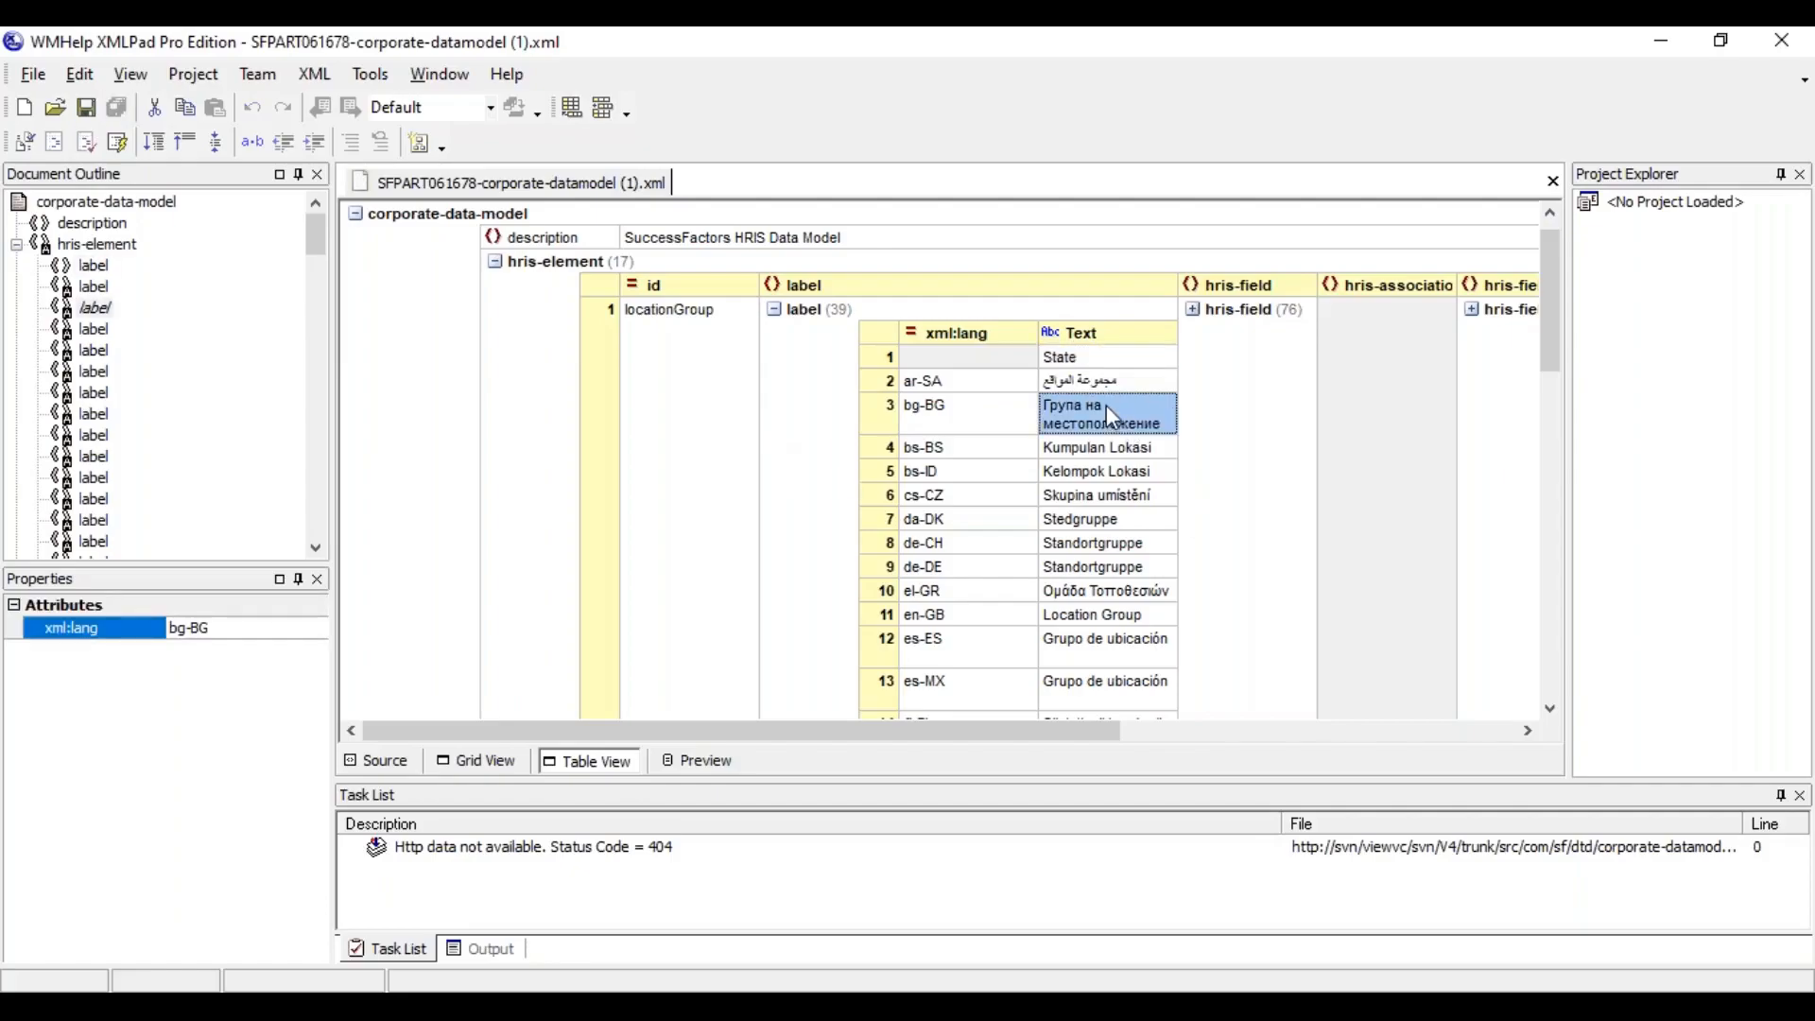
{"action": "left_click", "coordinate": [1069, 333]}
{"action": "left_click", "coordinate": [1068, 356]}
{"action": "left_click", "coordinate": [86, 107]}
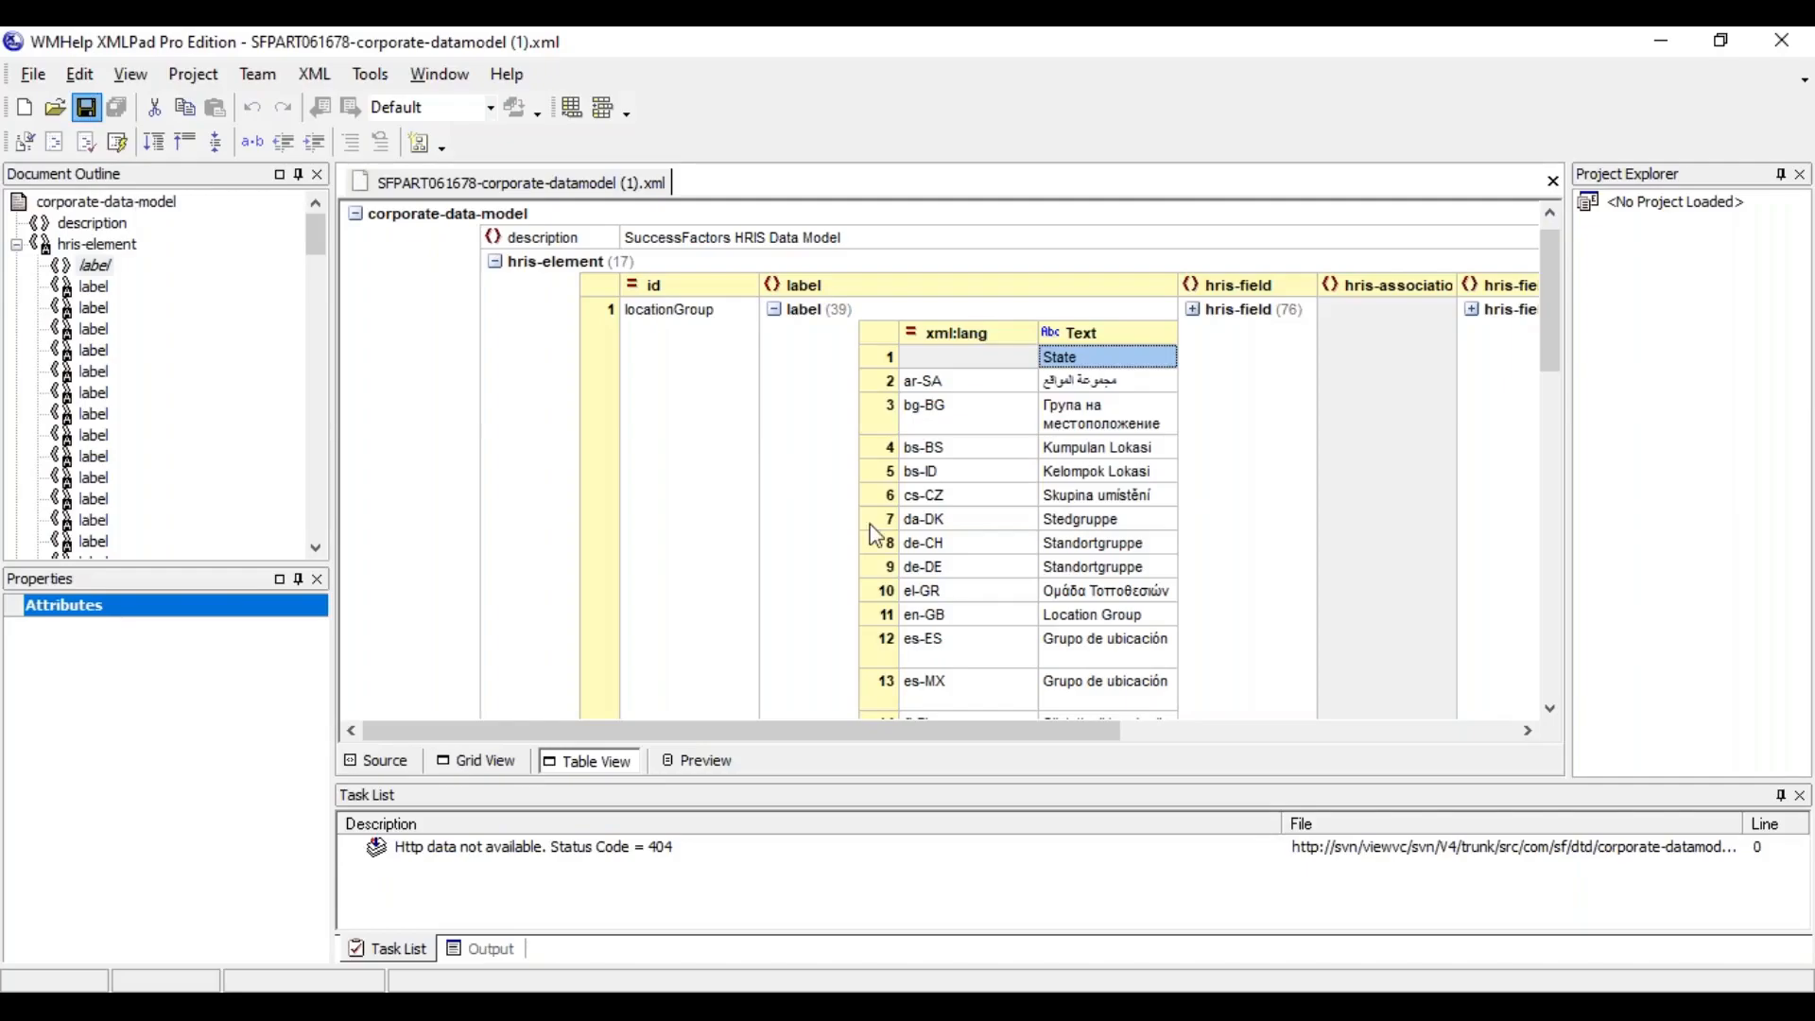
{"action": "left_click", "coordinate": [1084, 425]}
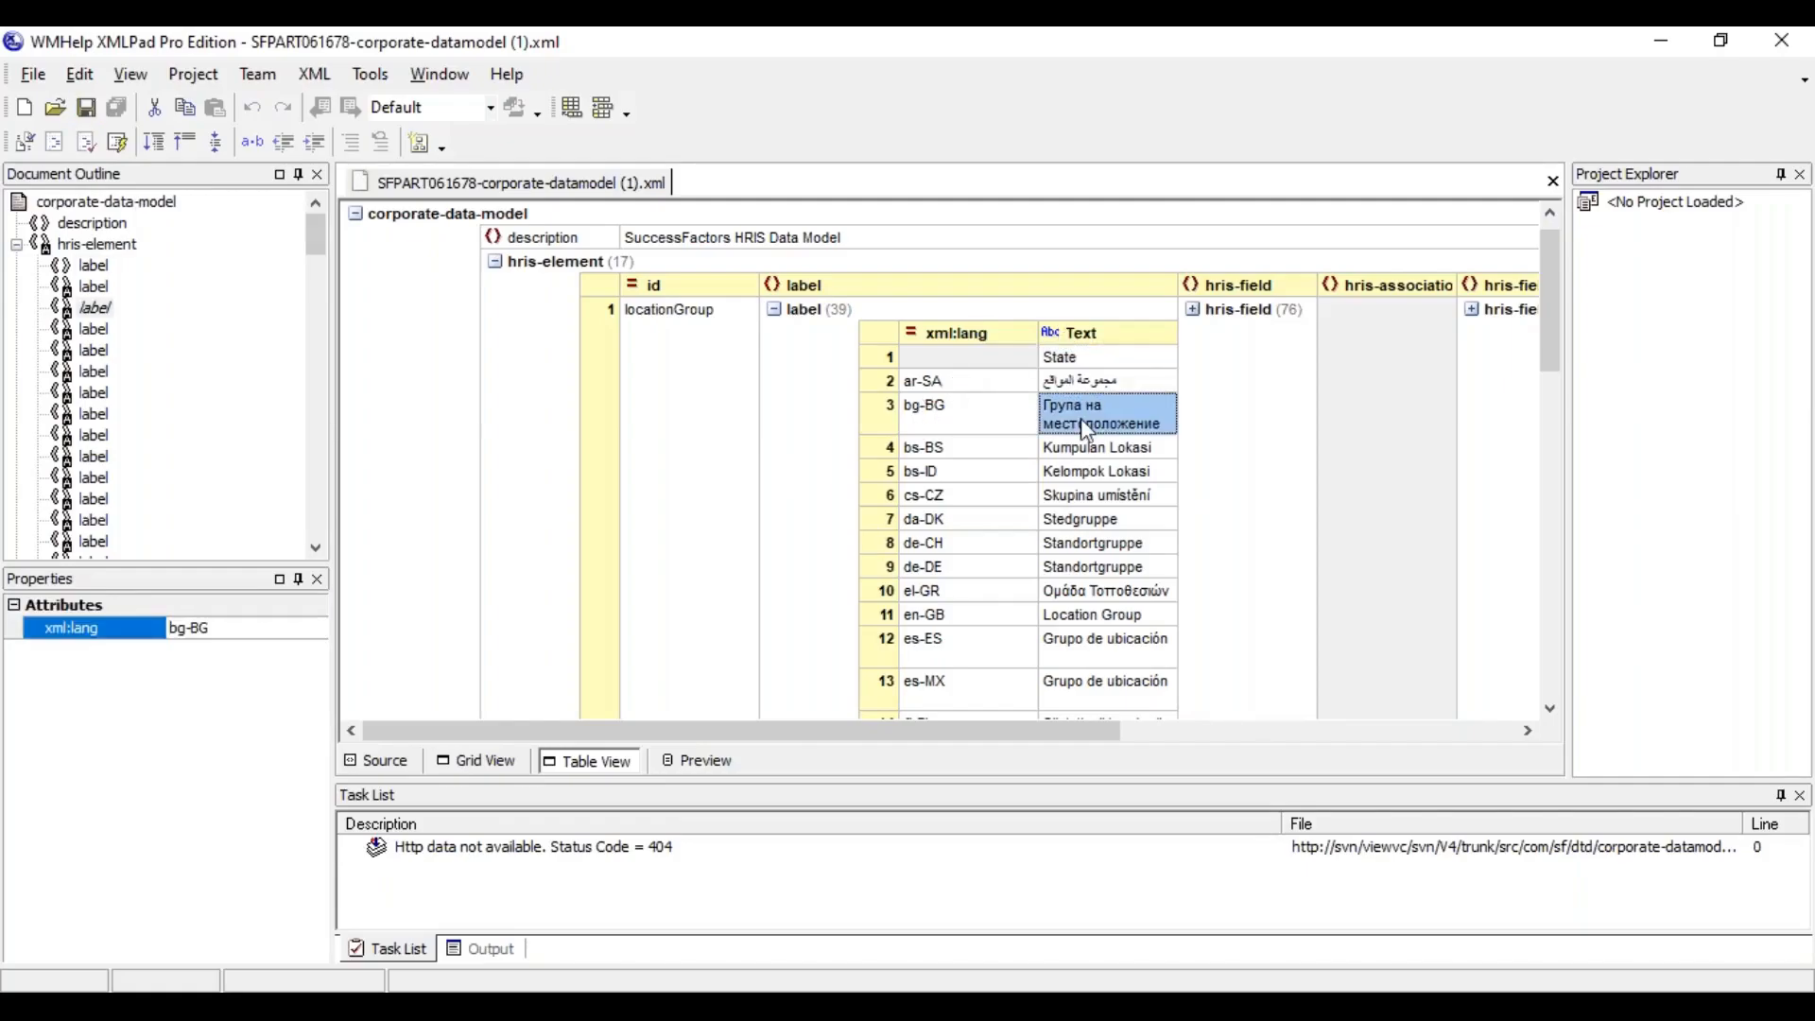
Switch to SuccessFactors Provisioning and choose SFPART061678-corporate-datamodel (1) from Downloads as the corporate data model import file
{"action": "key", "text": "alt+Tab"}
{"action": "key", "text": "alt+Tab"}
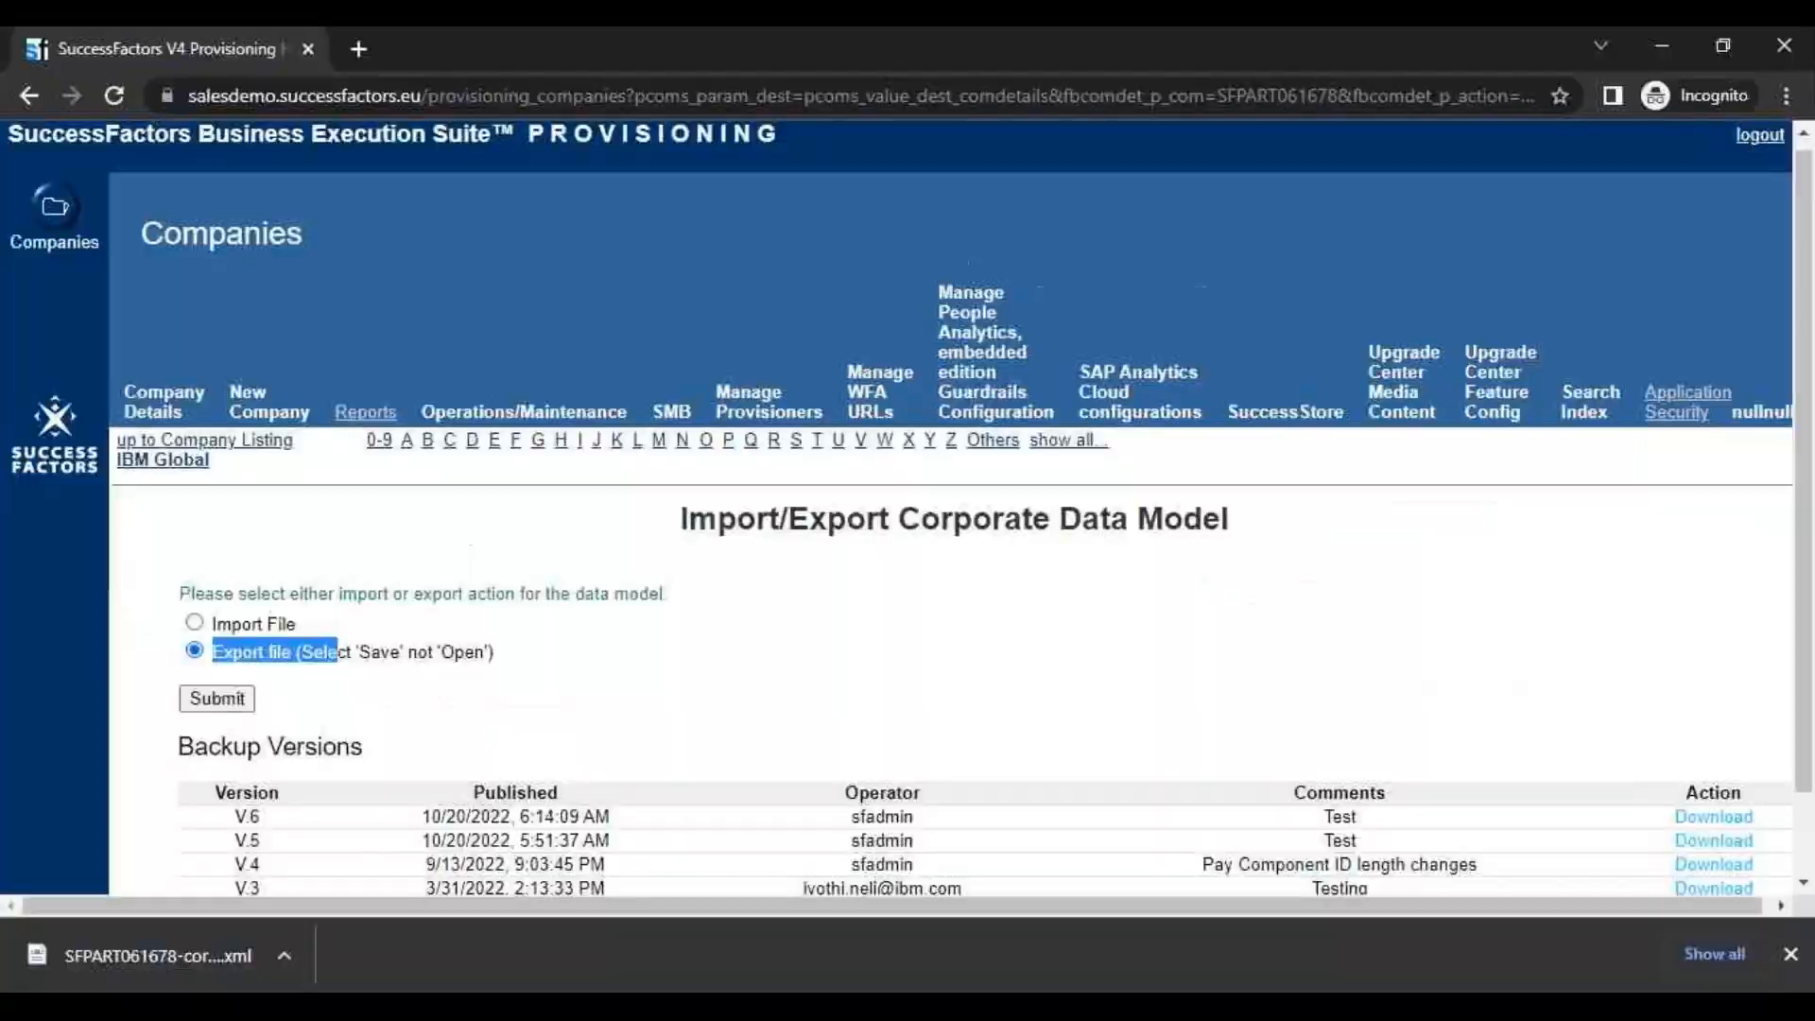
{"action": "left_click", "coordinate": [195, 622]}
{"action": "left_click", "coordinate": [654, 635]}
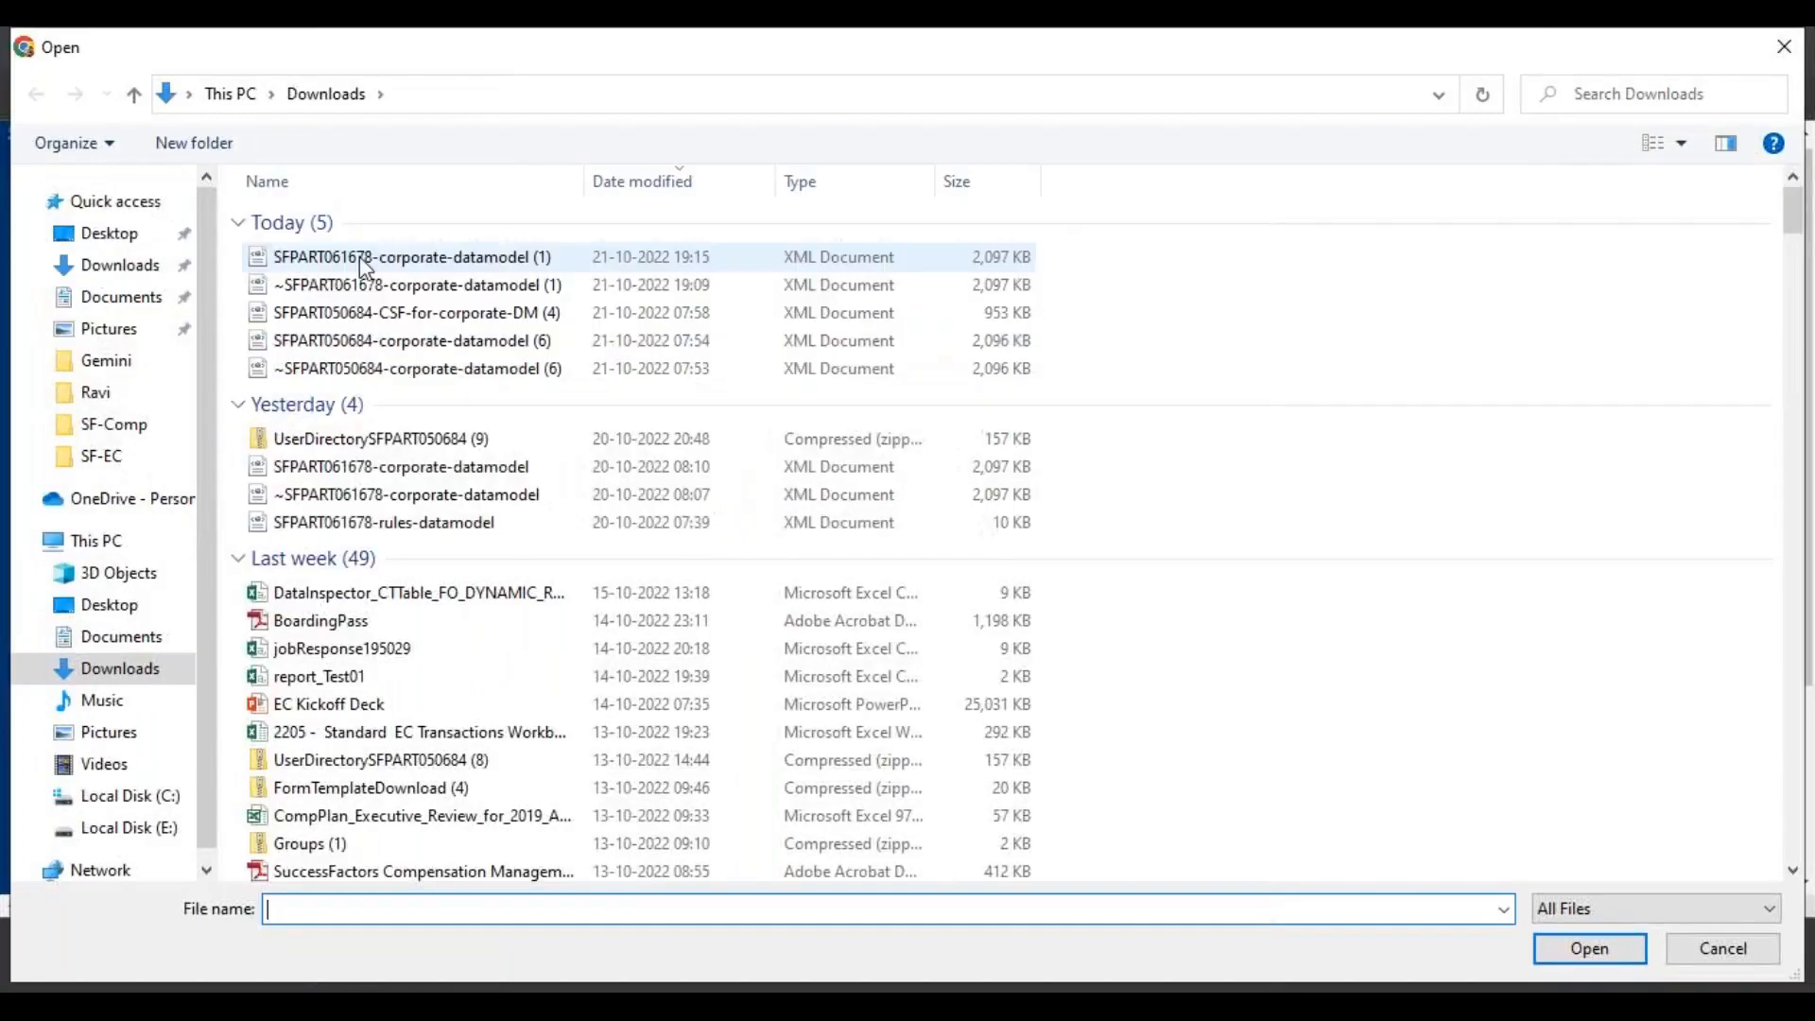
{"action": "left_click", "coordinate": [359, 257]}
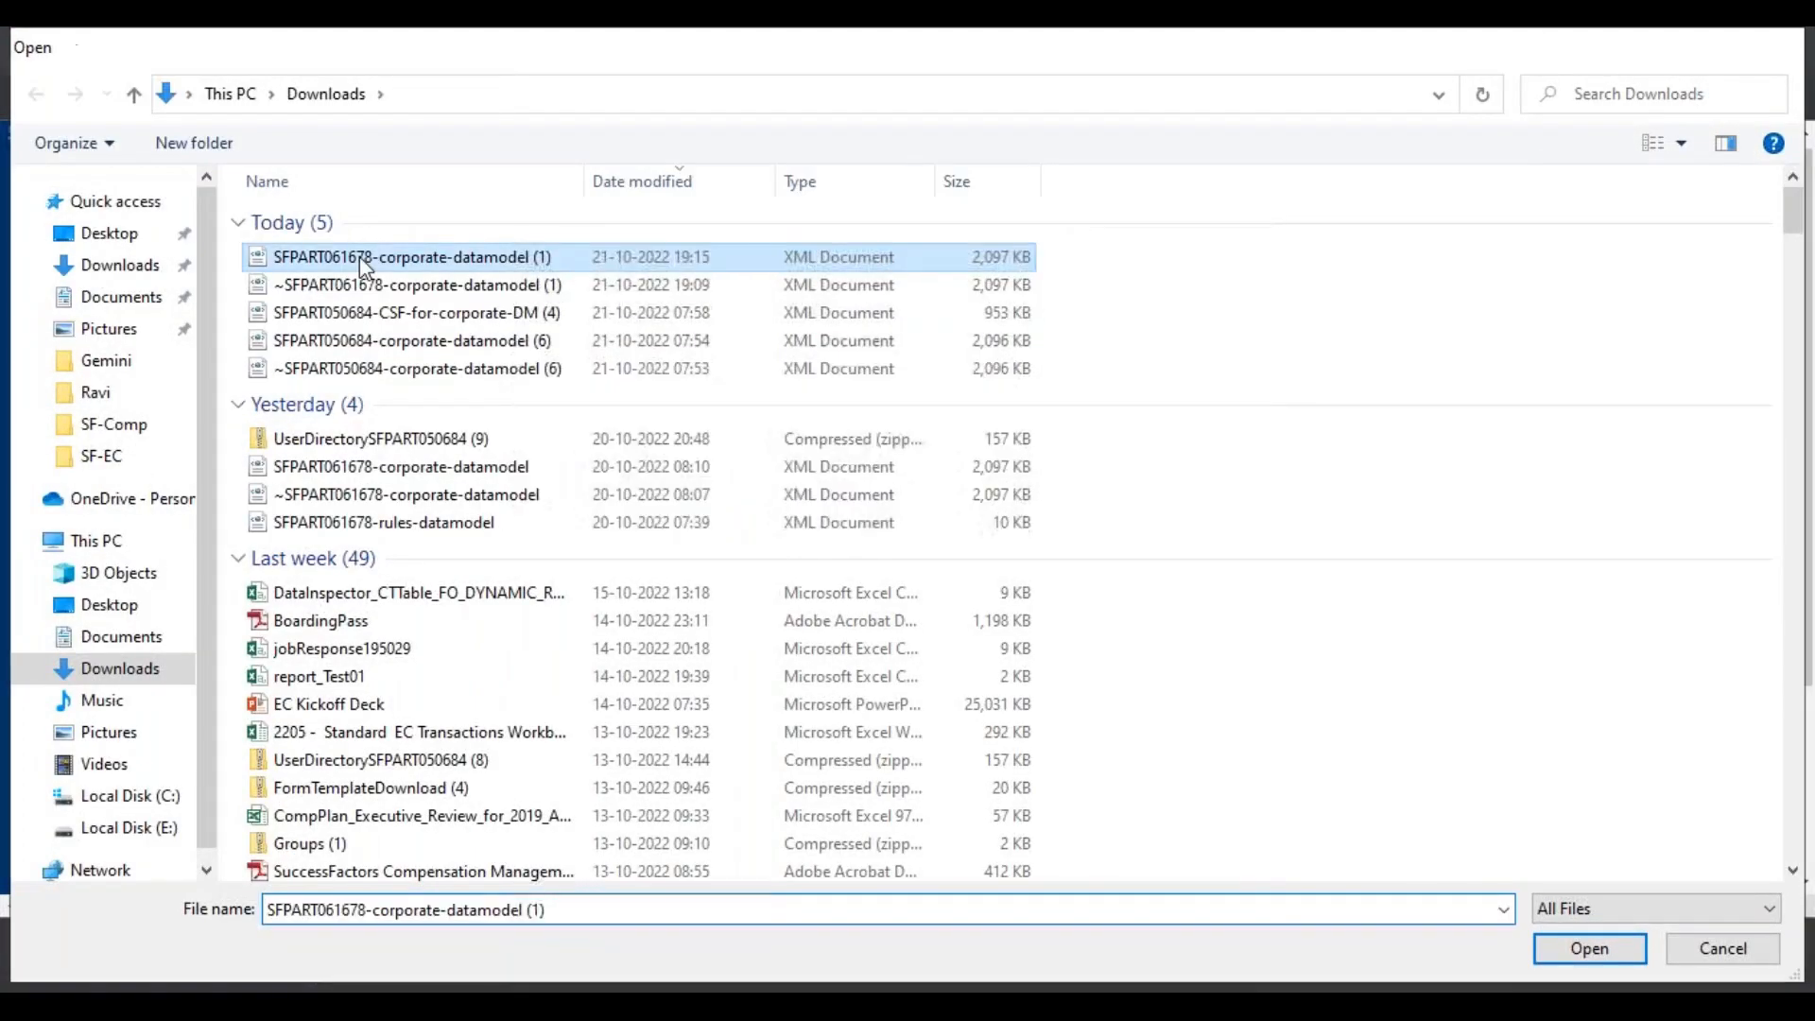
{"action": "double_click", "coordinate": [359, 257]}
Add the comment Test, submit the corporate data model import and check the upload message
{"action": "left_click", "coordinate": [274, 754]}
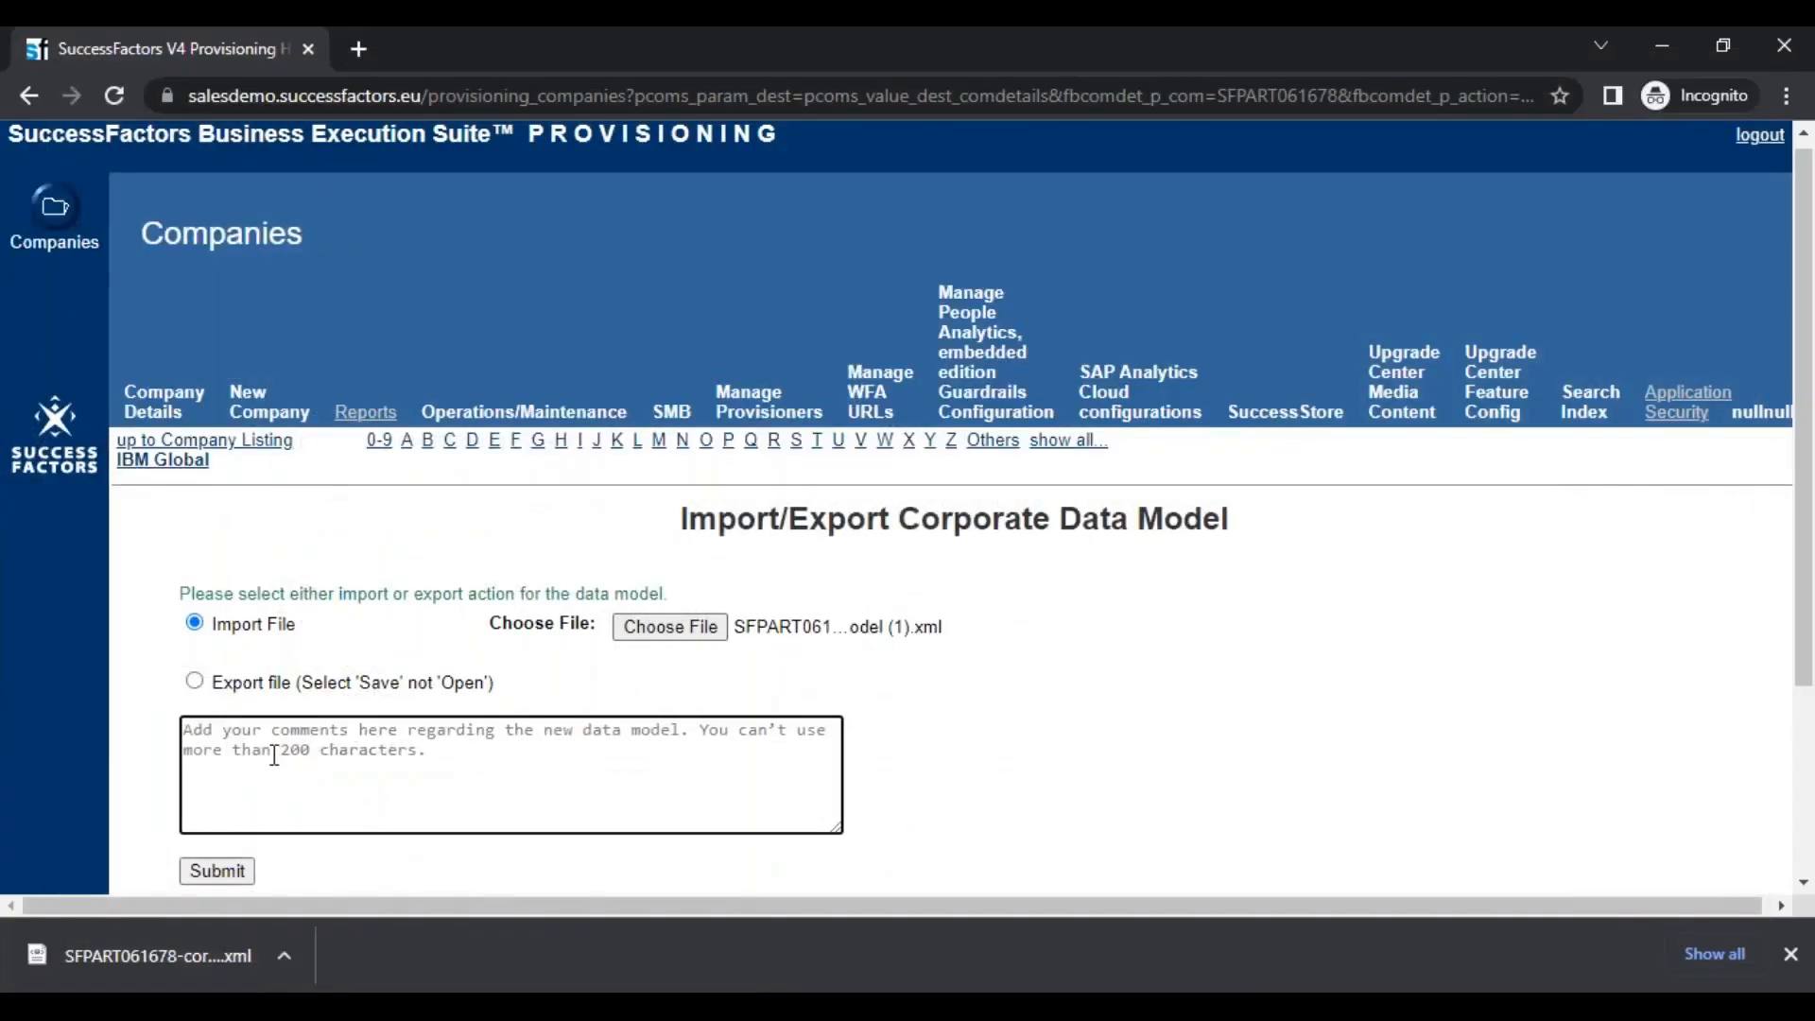
{"action": "type", "text": "Test"}
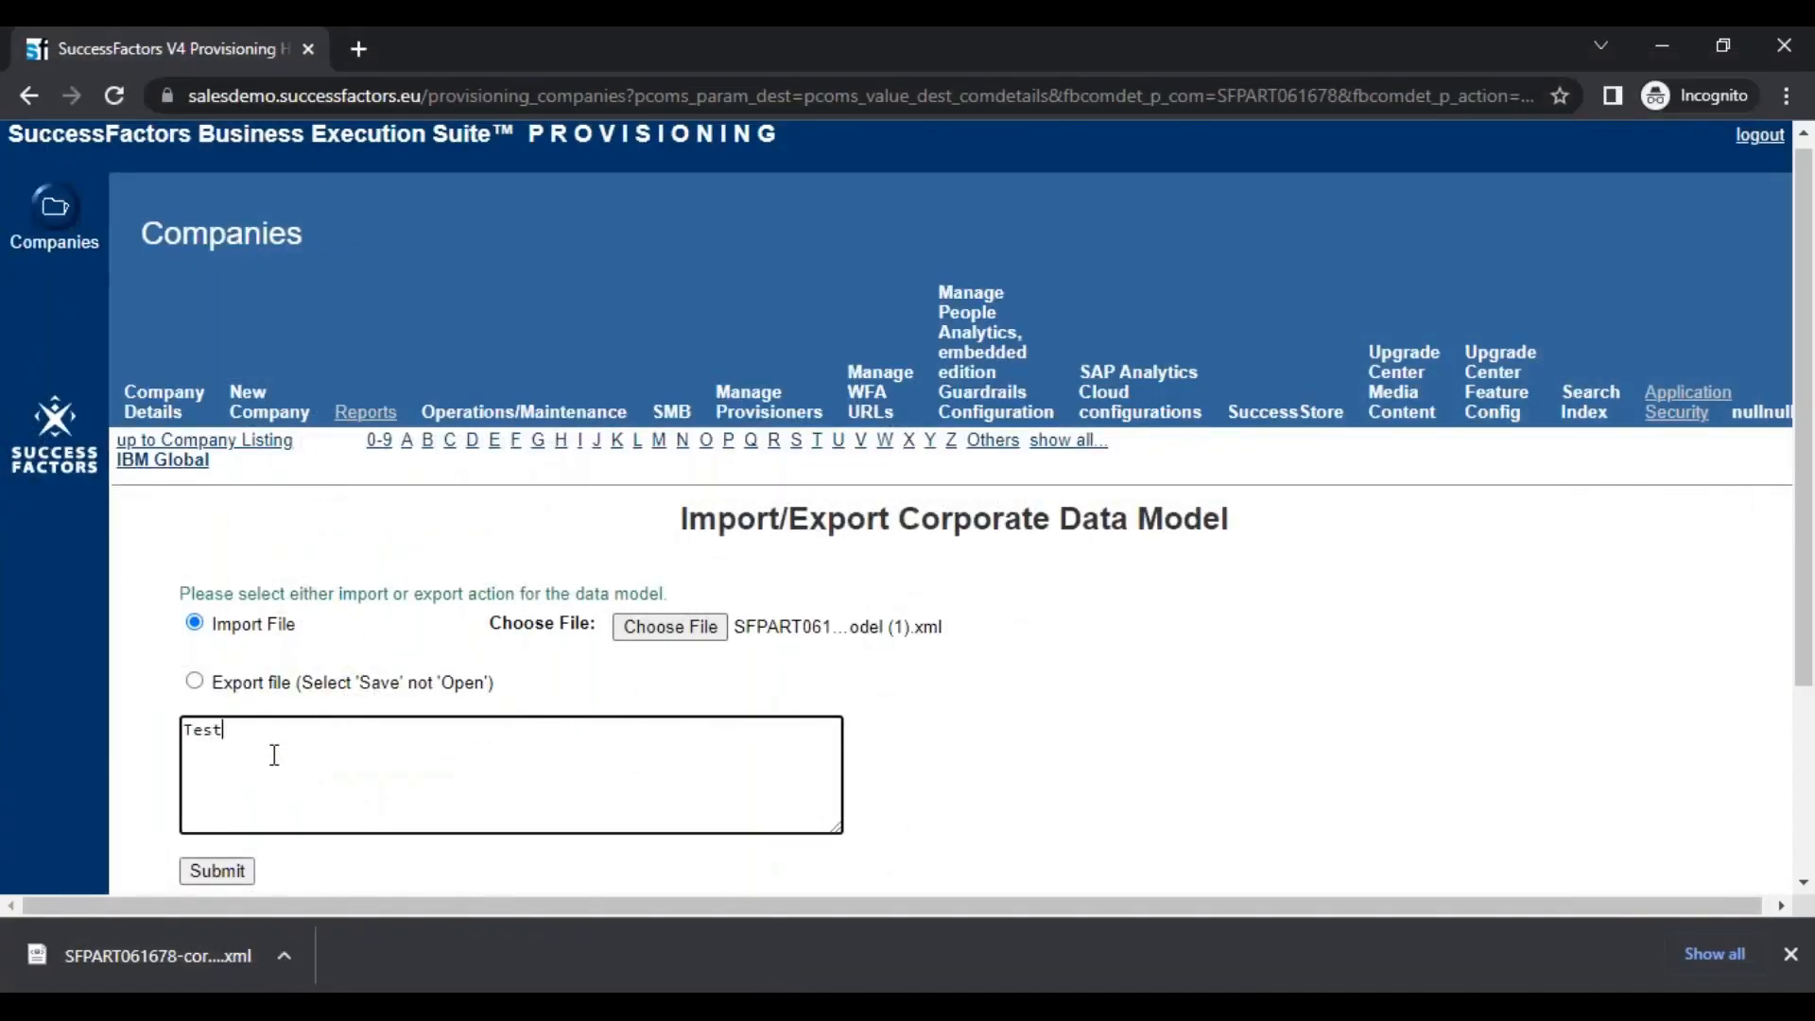
{"action": "left_click", "coordinate": [219, 871]}
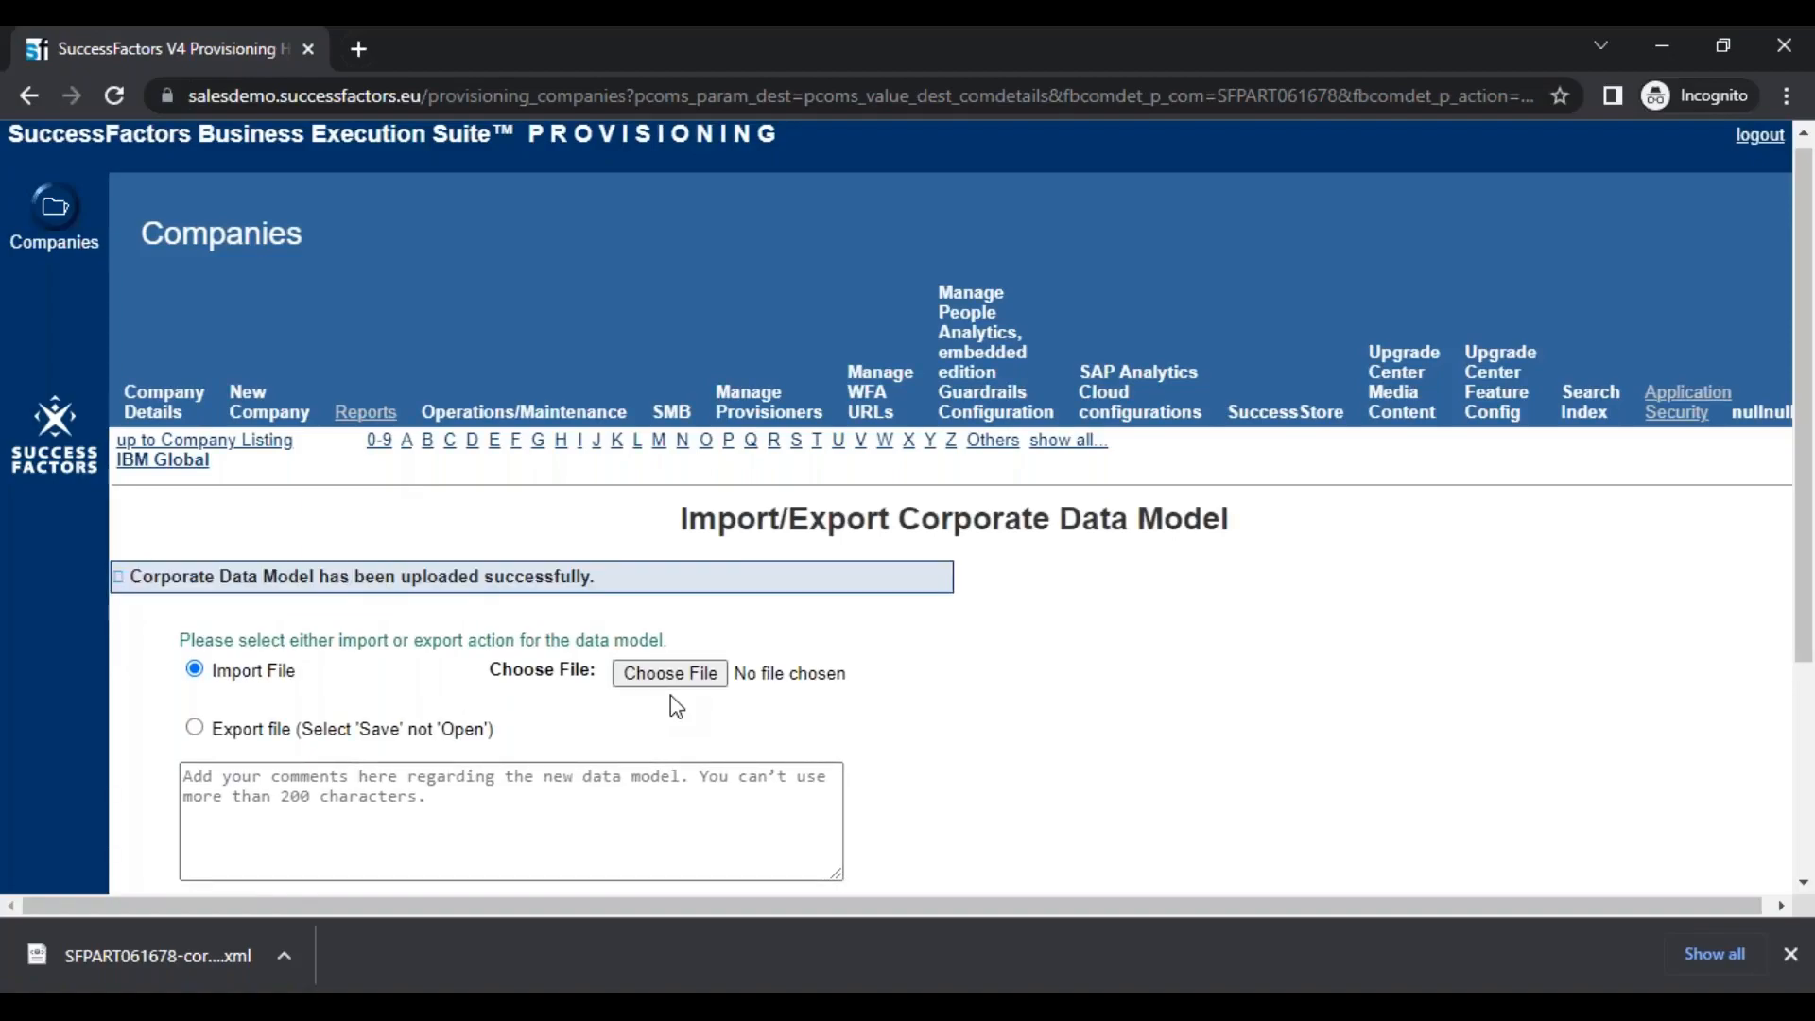
{"action": "left_click_drag", "start_coordinate": [141, 577], "coordinate": [575, 578]}
Return to the IBM Global company page and open the customer instance login in a separate browser tab
{"action": "left_click", "coordinate": [171, 462]}
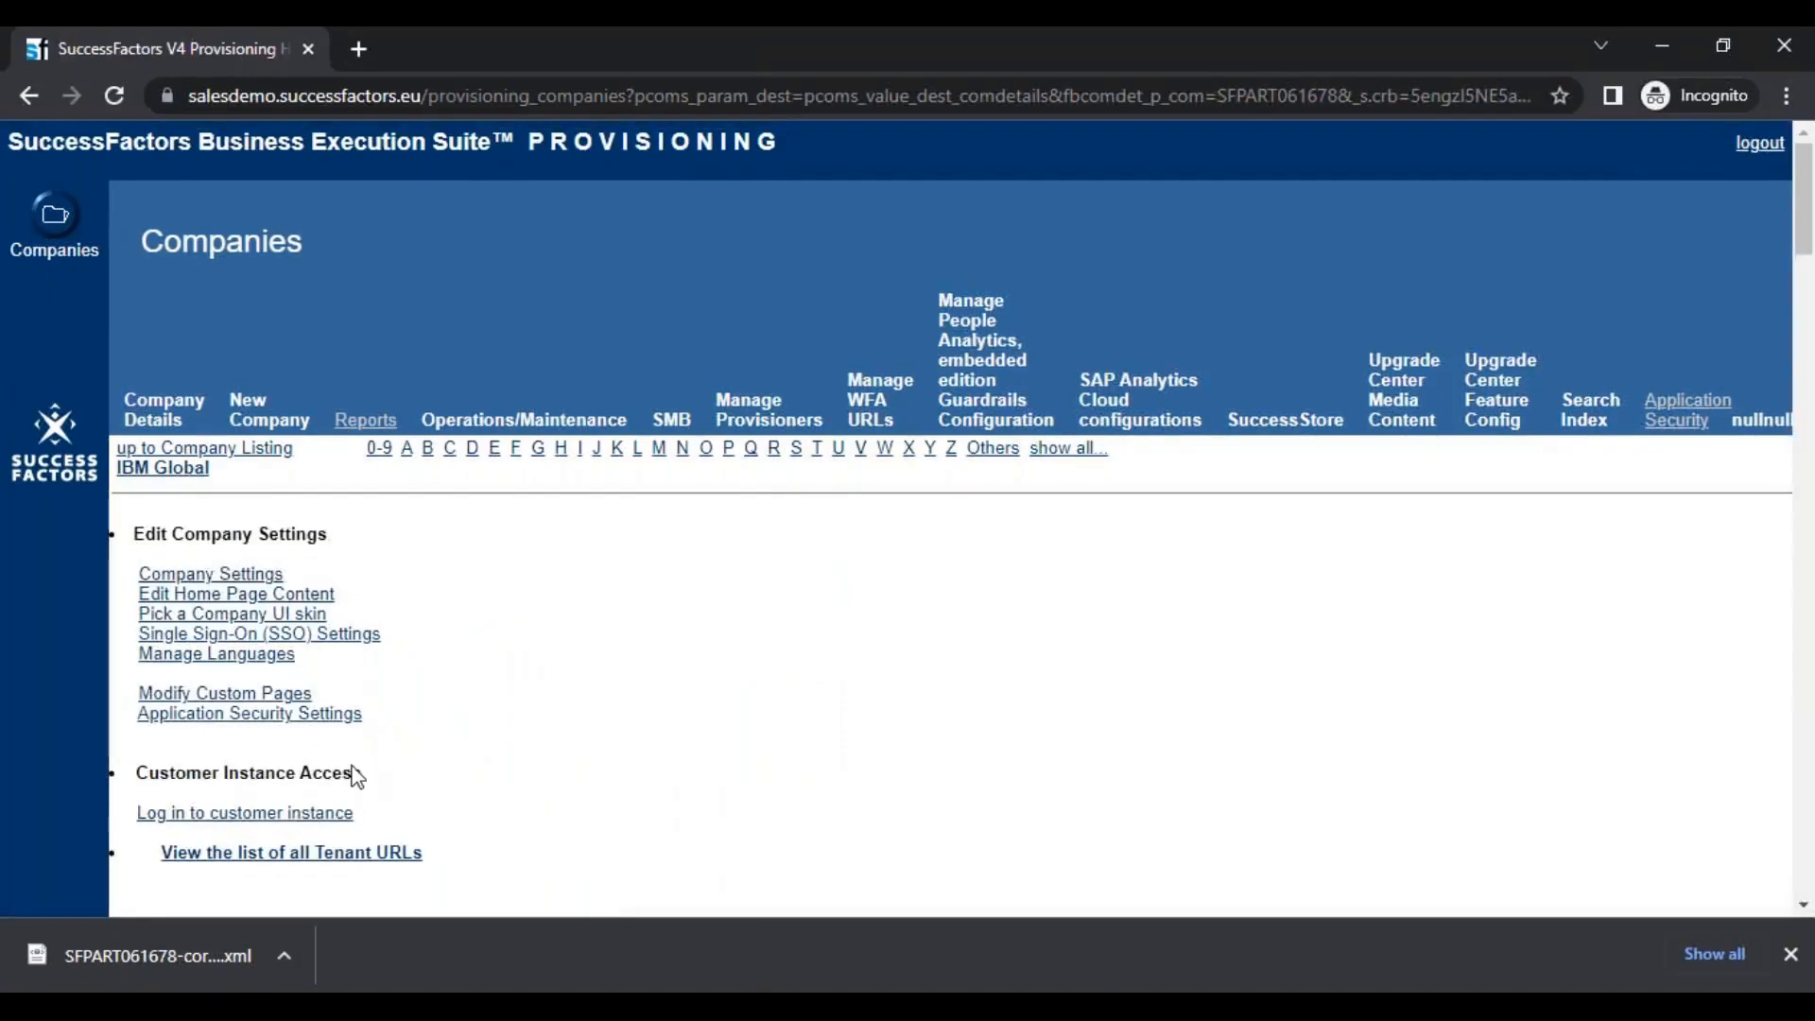
{"action": "right_click", "coordinate": [269, 814]}
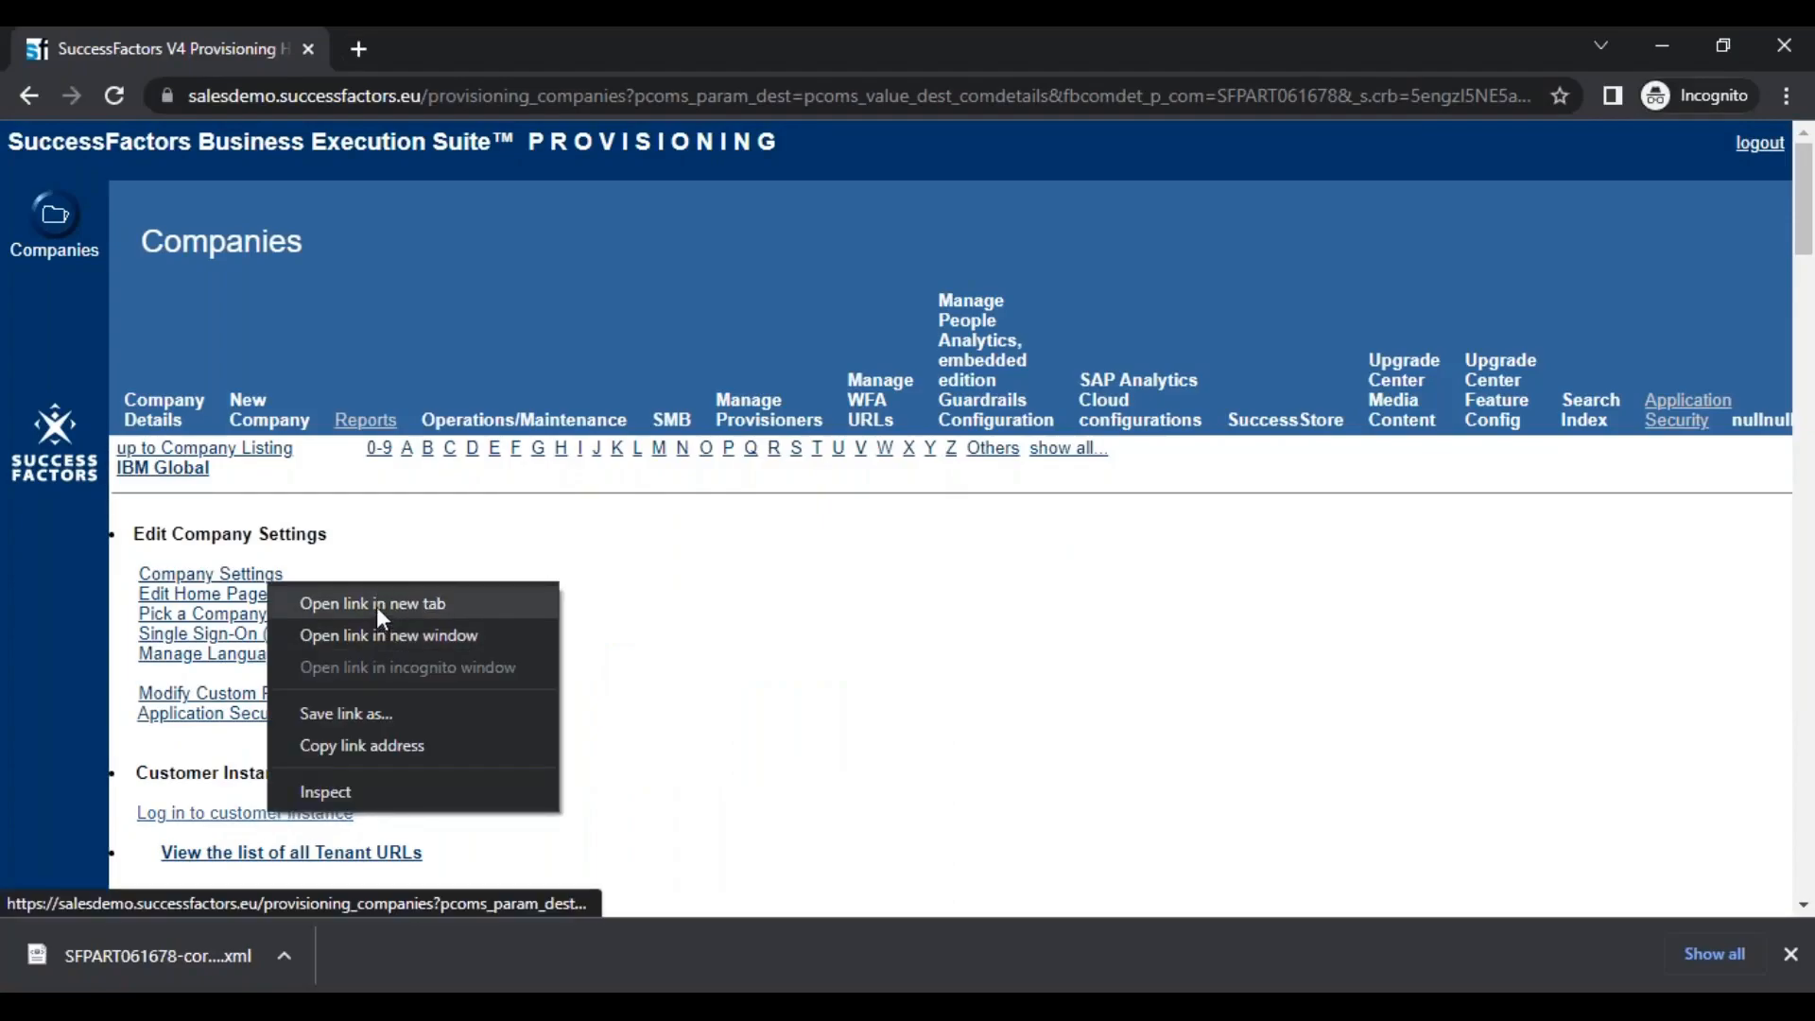
{"action": "left_click", "coordinate": [377, 604]}
{"action": "left_click", "coordinate": [454, 59]}
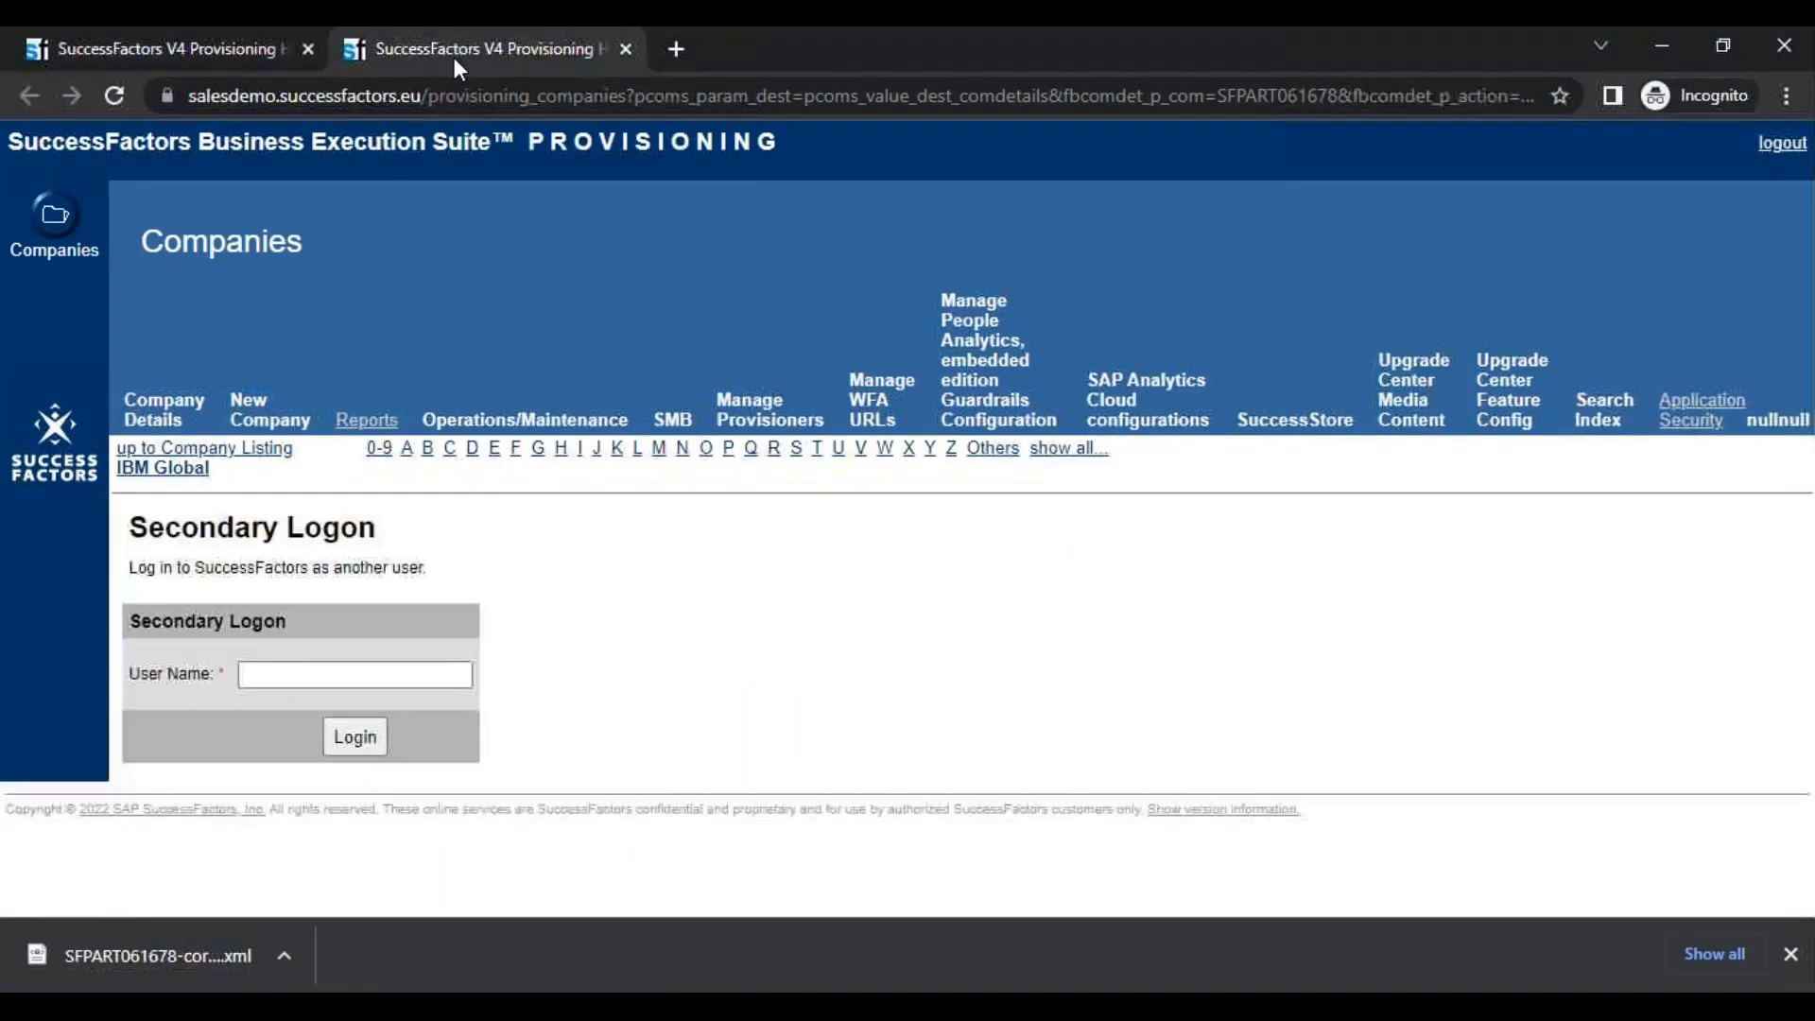
Log in to the customer instance as sfadmin through the Secondary Logon and confirm the login request
{"action": "left_click", "coordinate": [322, 673]}
{"action": "type", "text": "sfadmin"}
{"action": "key", "text": "Return"}
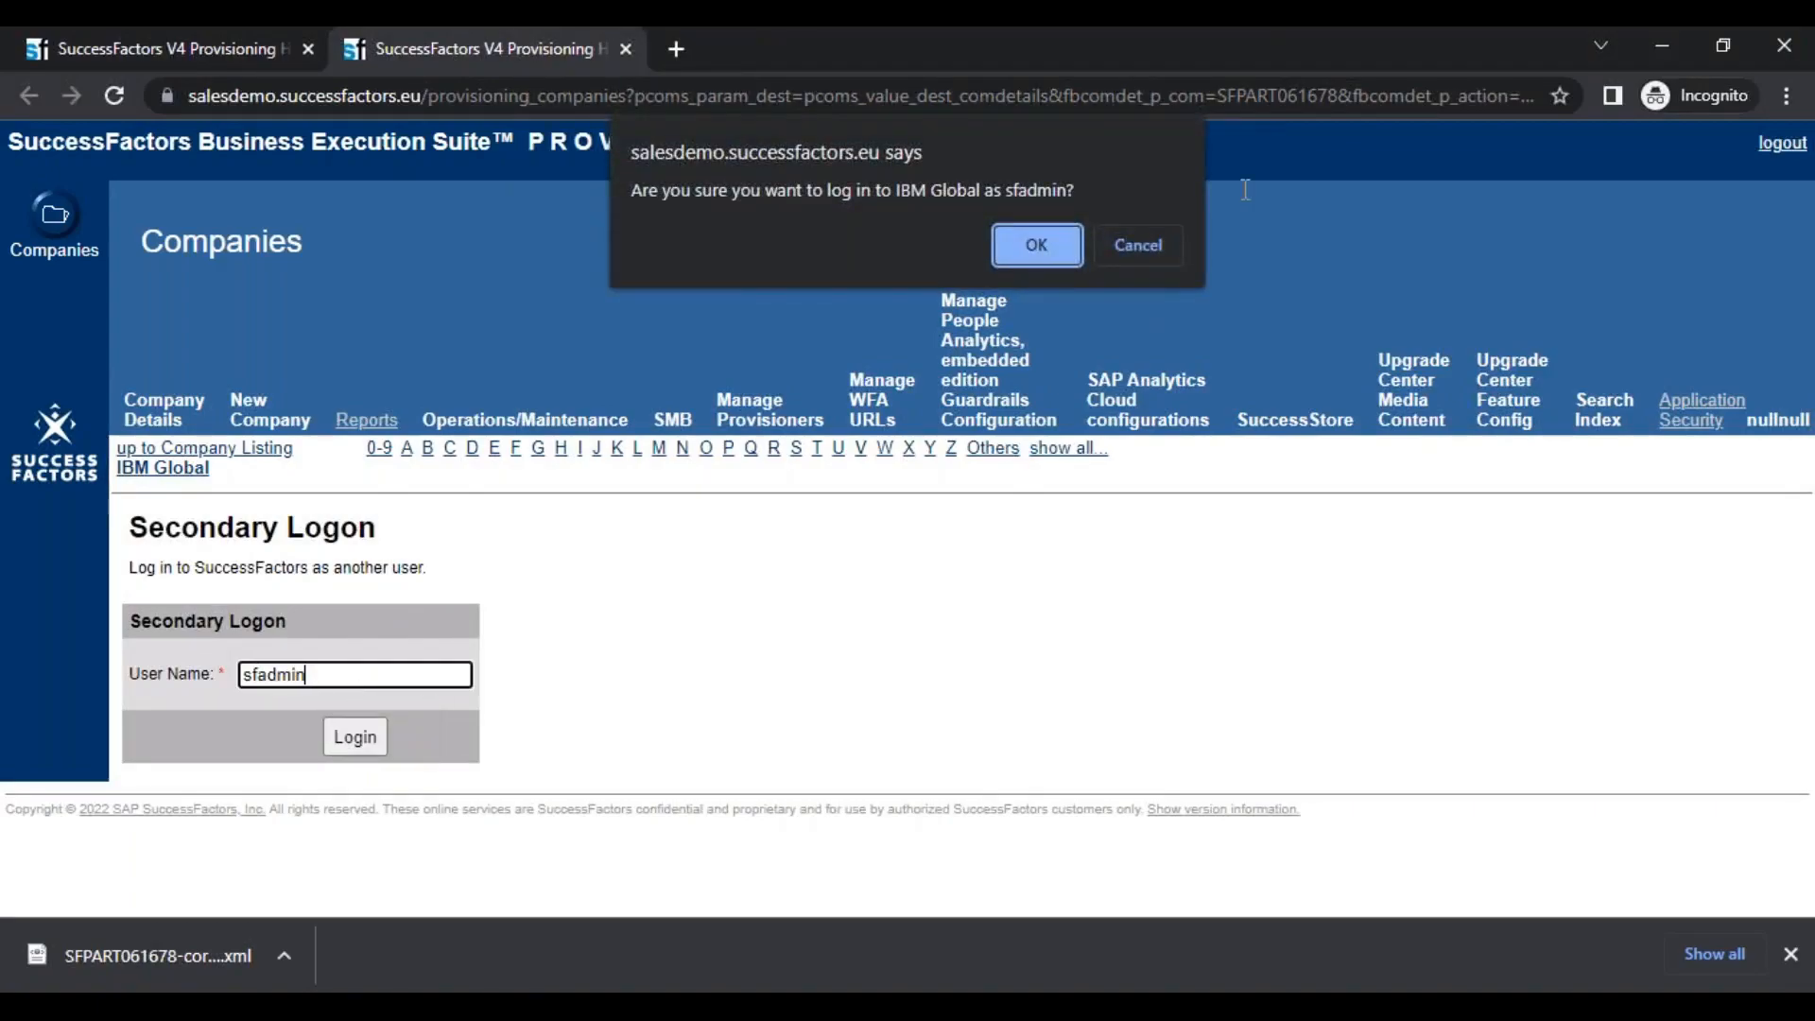
{"action": "left_click", "coordinate": [1047, 243]}
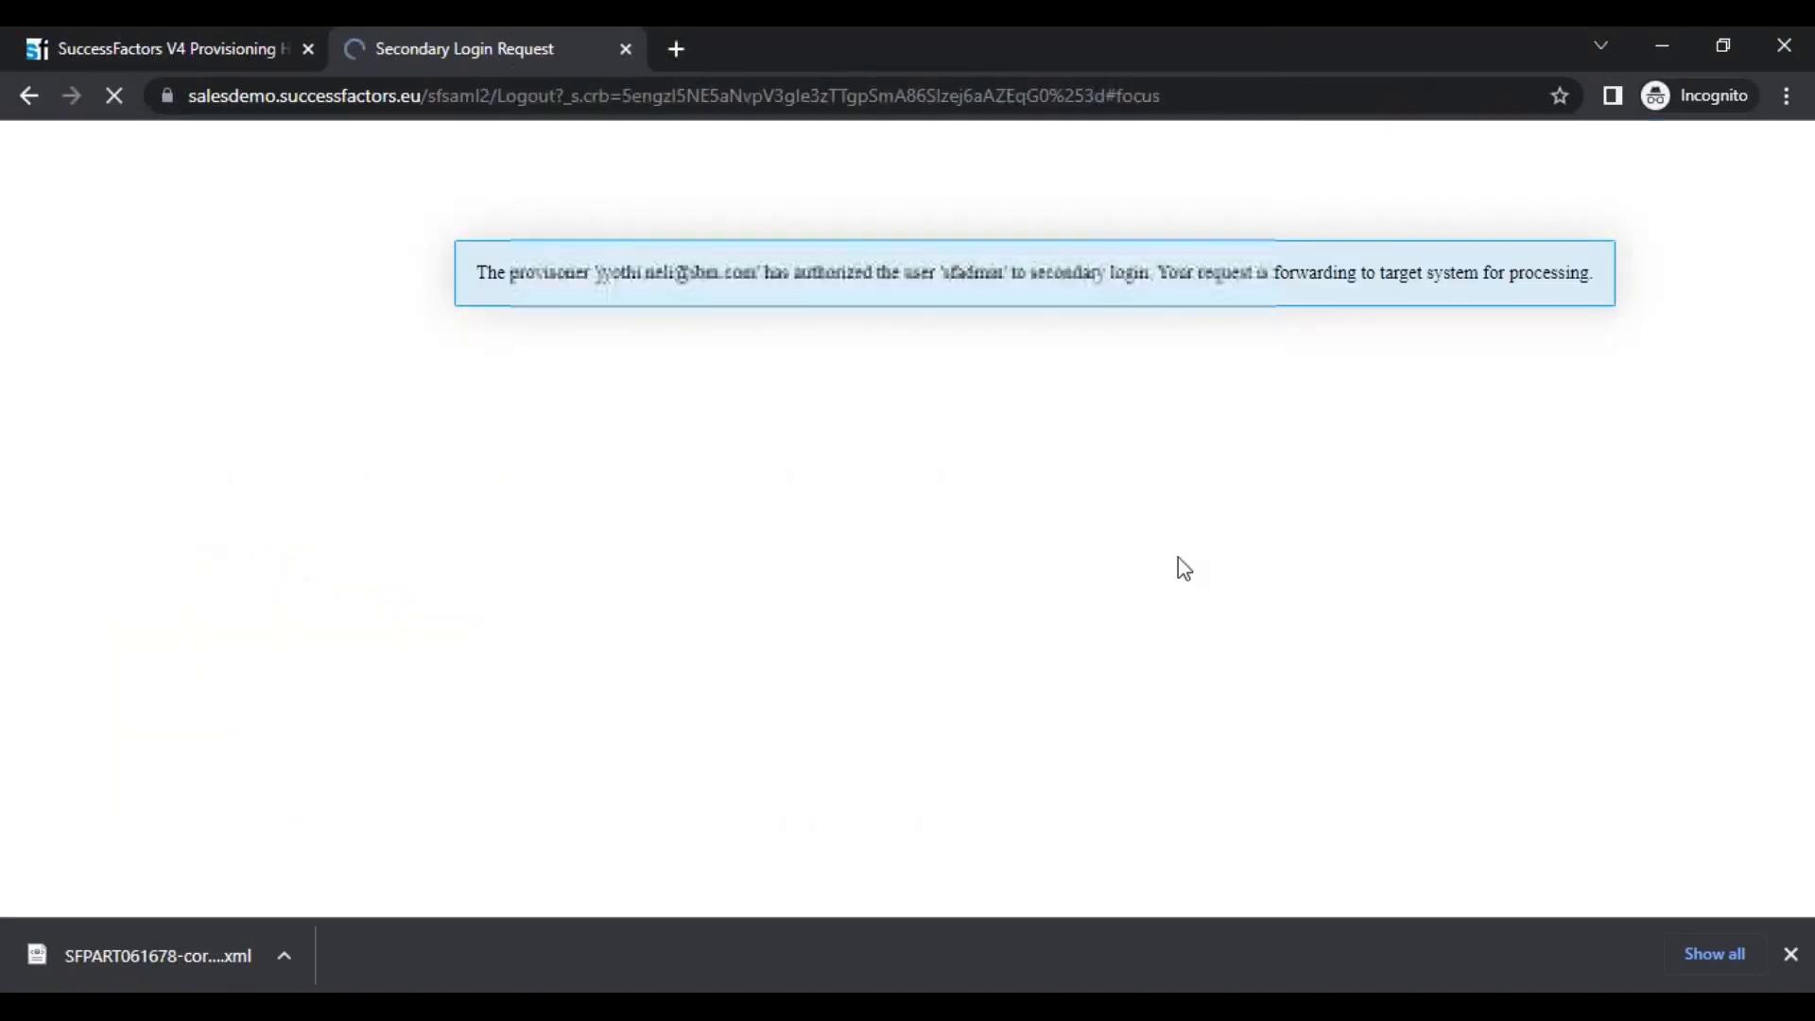
{"action": "left_click", "coordinate": [217, 58]}
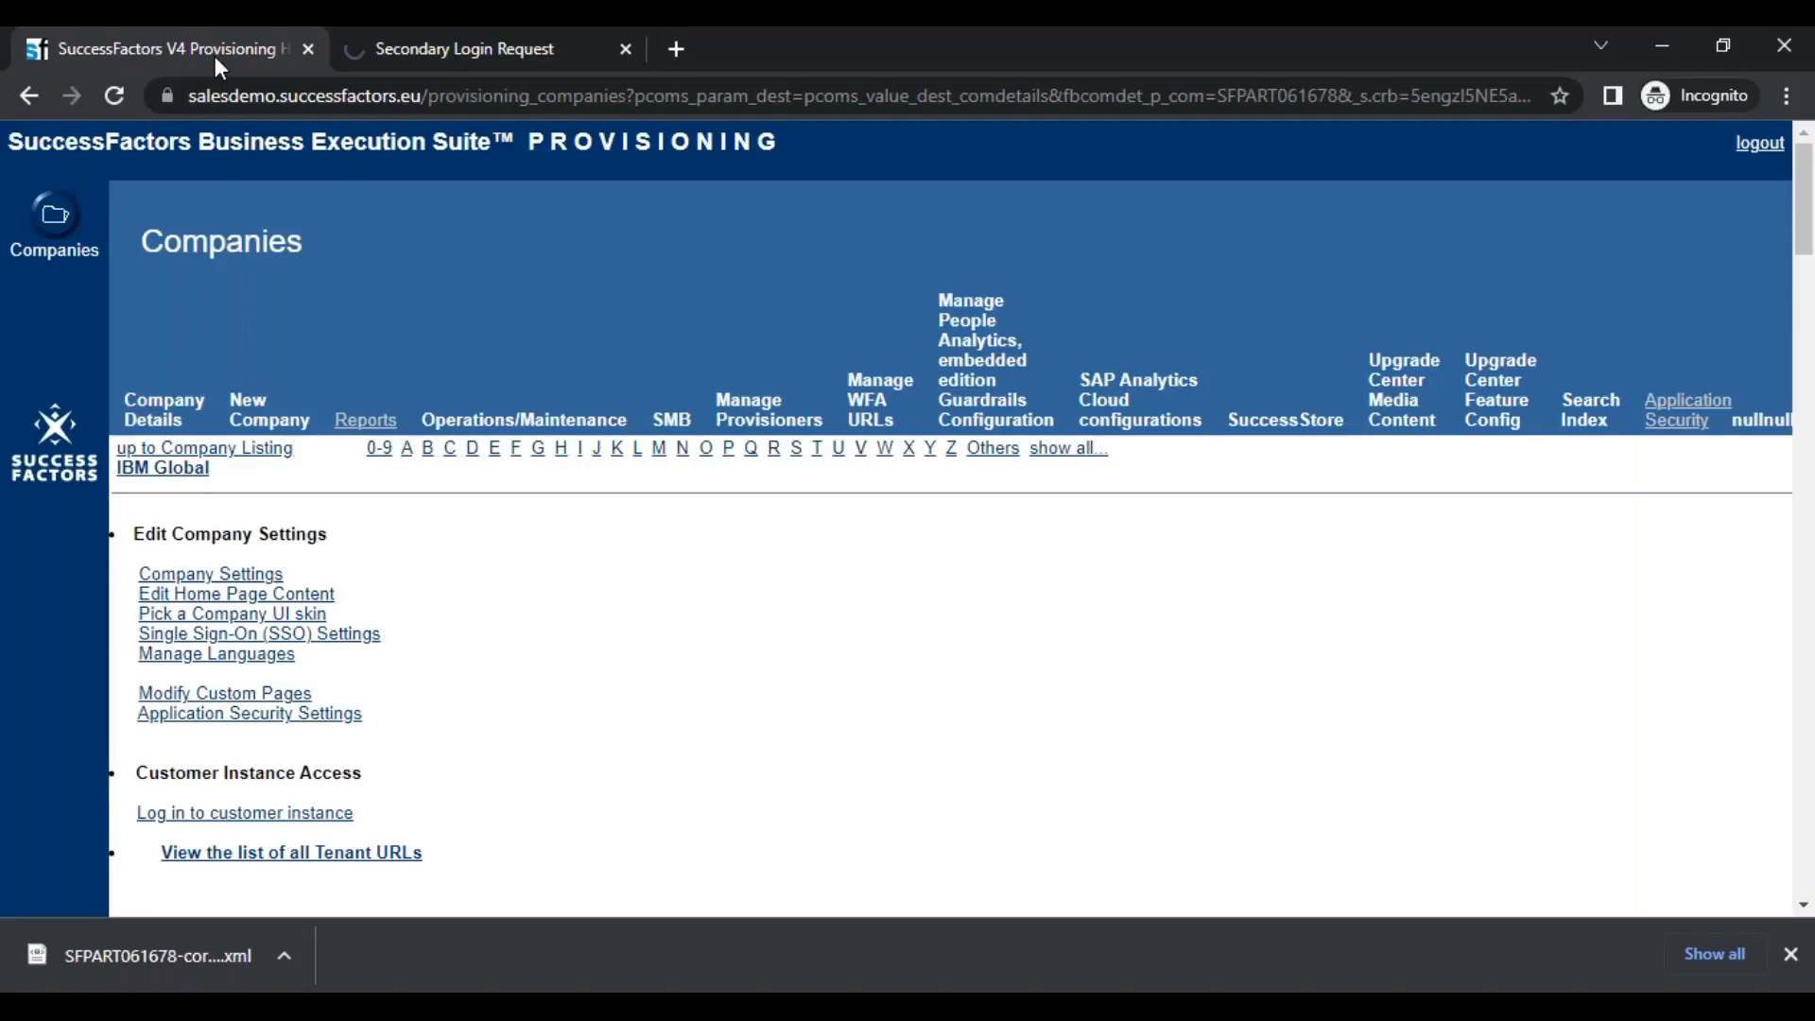
{"action": "left_click", "coordinate": [419, 54]}
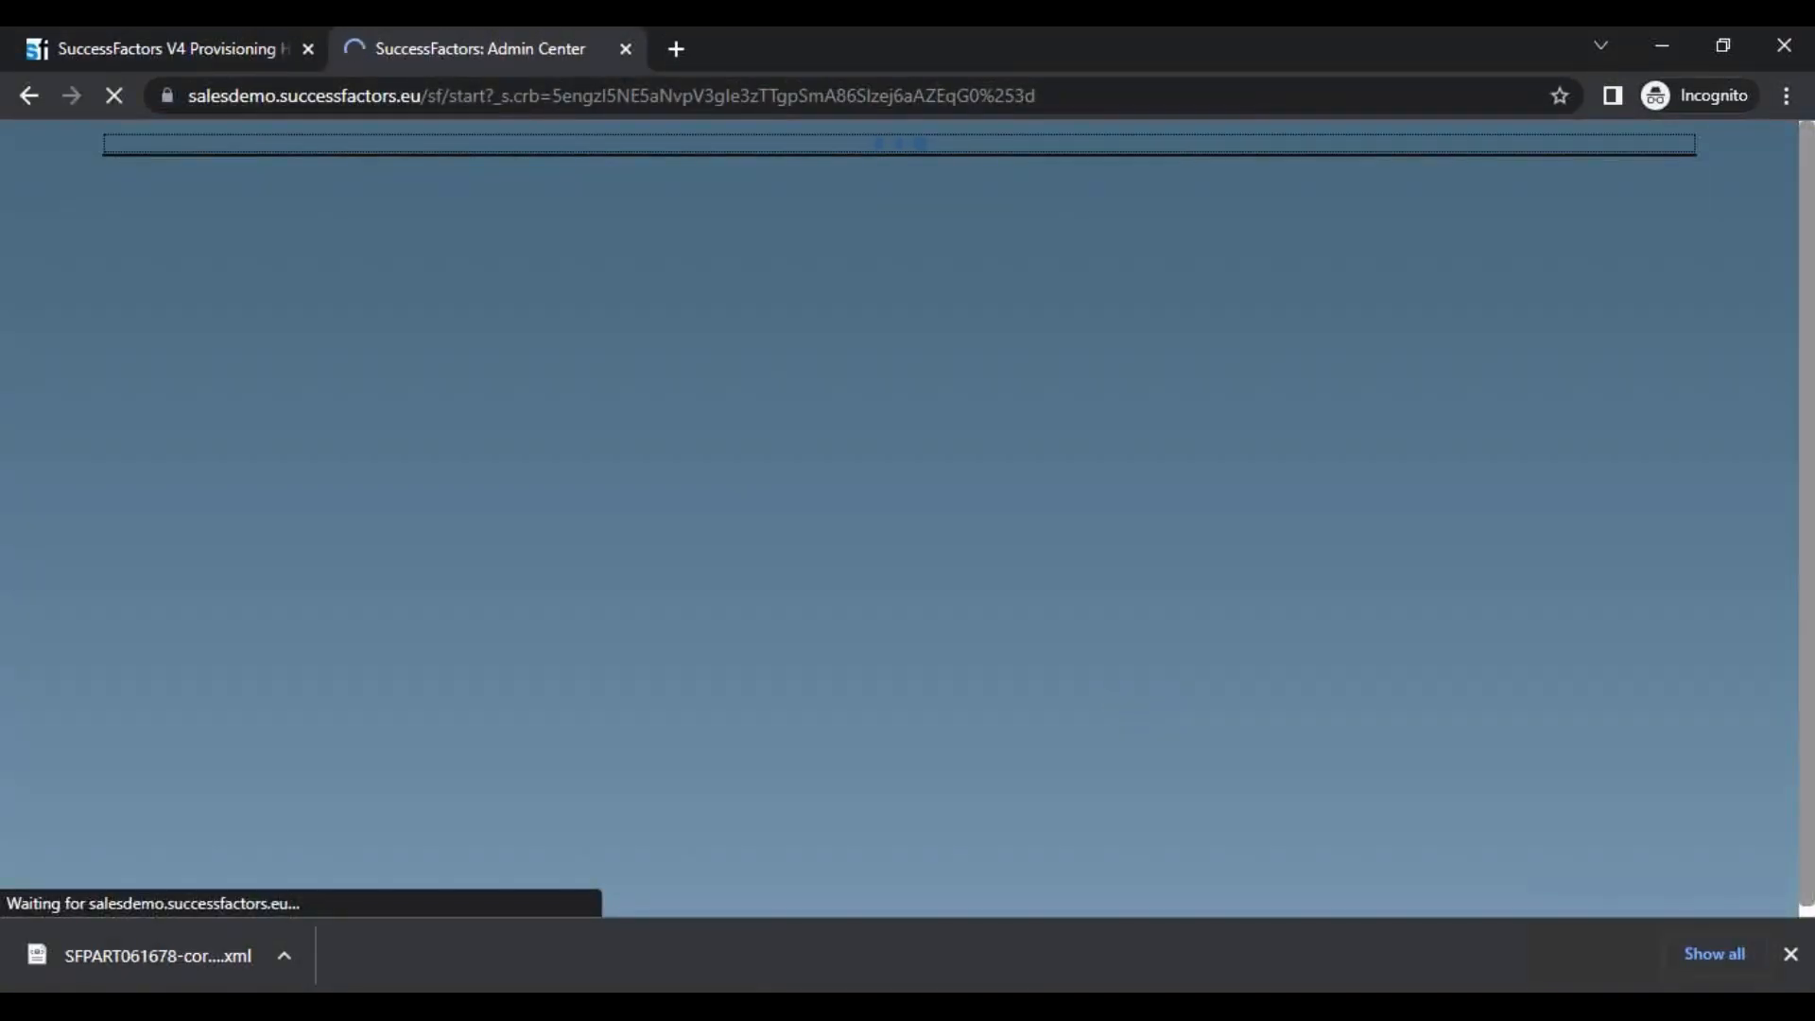
Dismiss the downloads bar, then search the instance's actions for "man org pay" and open Manage Organization, Pay and Job Structures
{"action": "left_click", "coordinate": [1791, 954]}
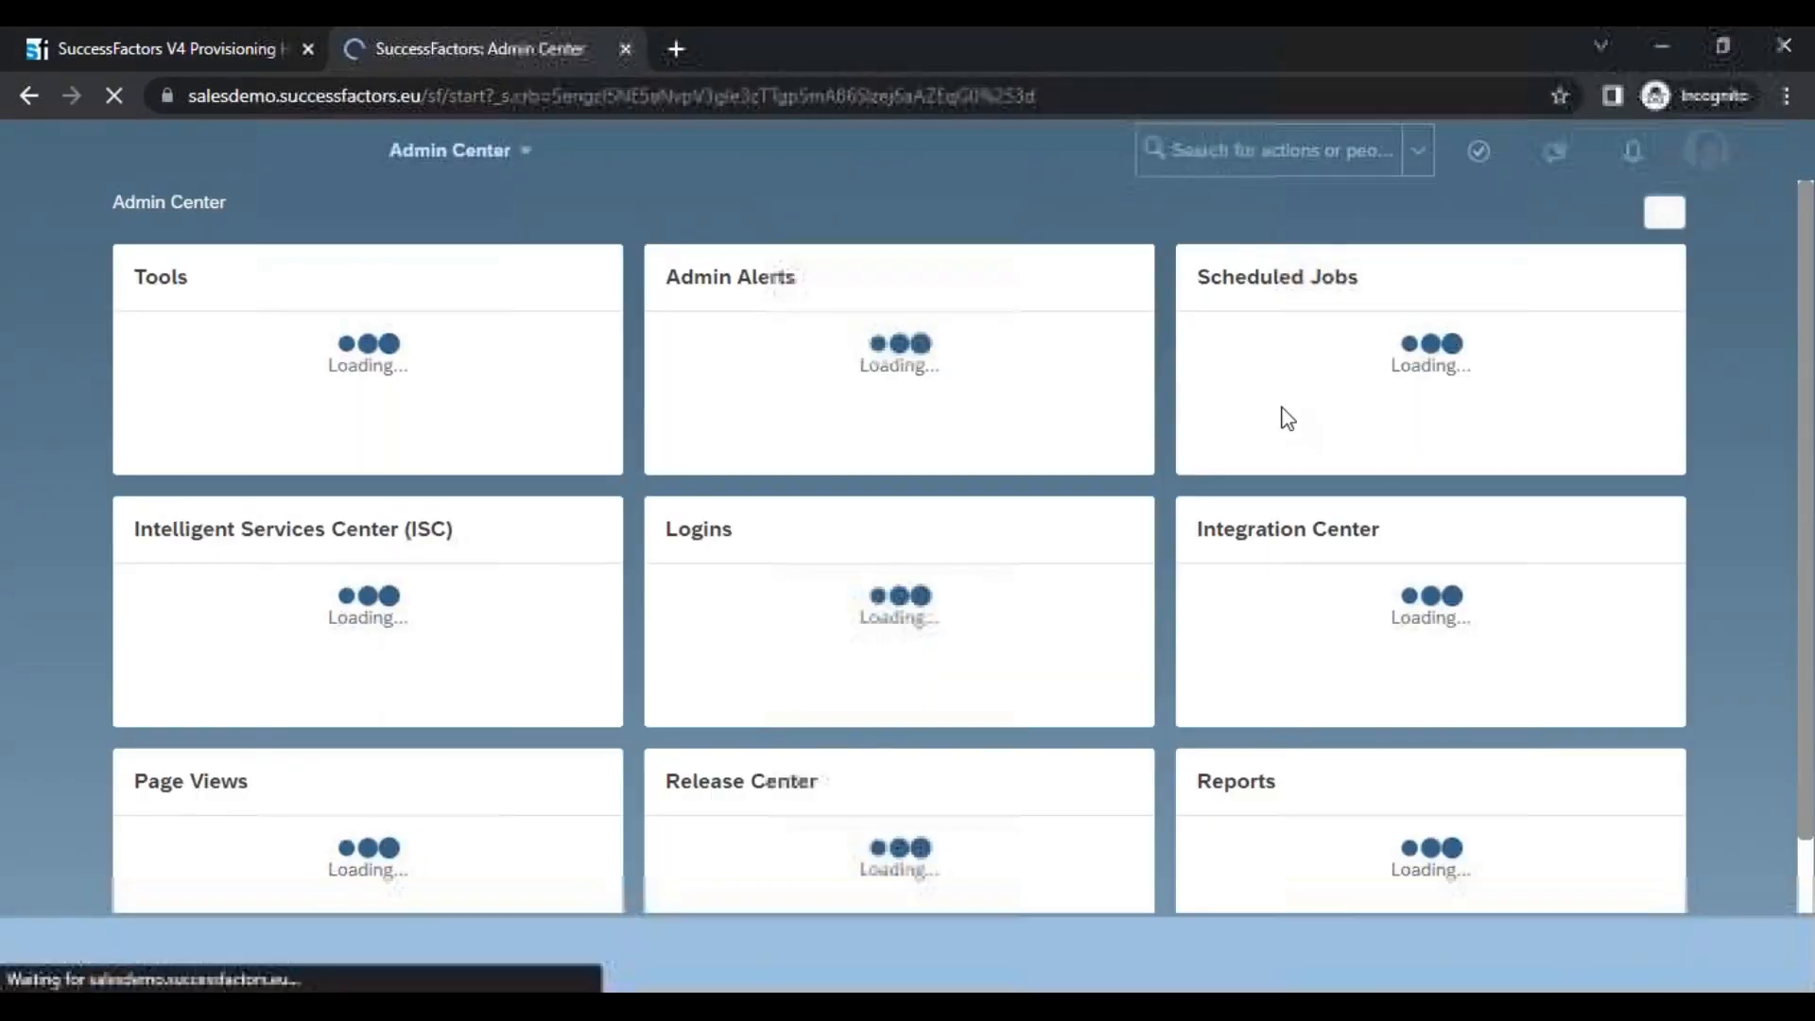
{"action": "left_click", "coordinate": [1196, 151]}
{"action": "type", "text": "m"}
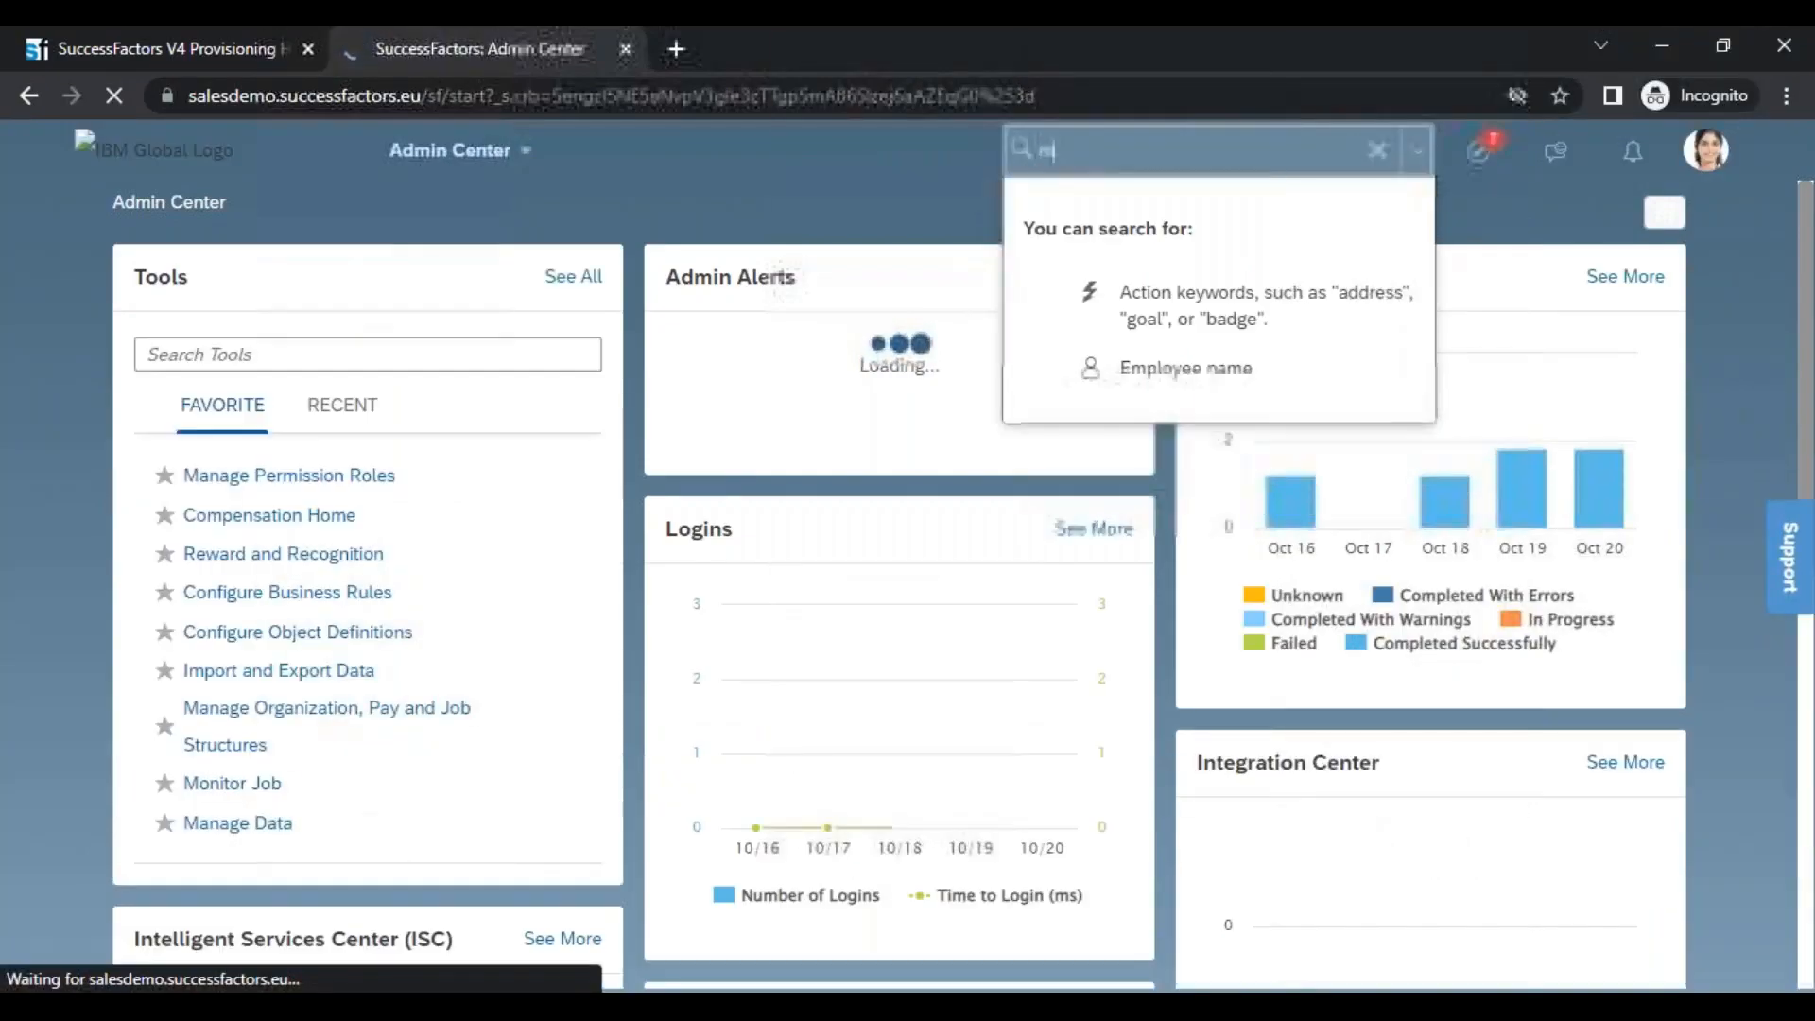
{"action": "type", "text": "an or"}
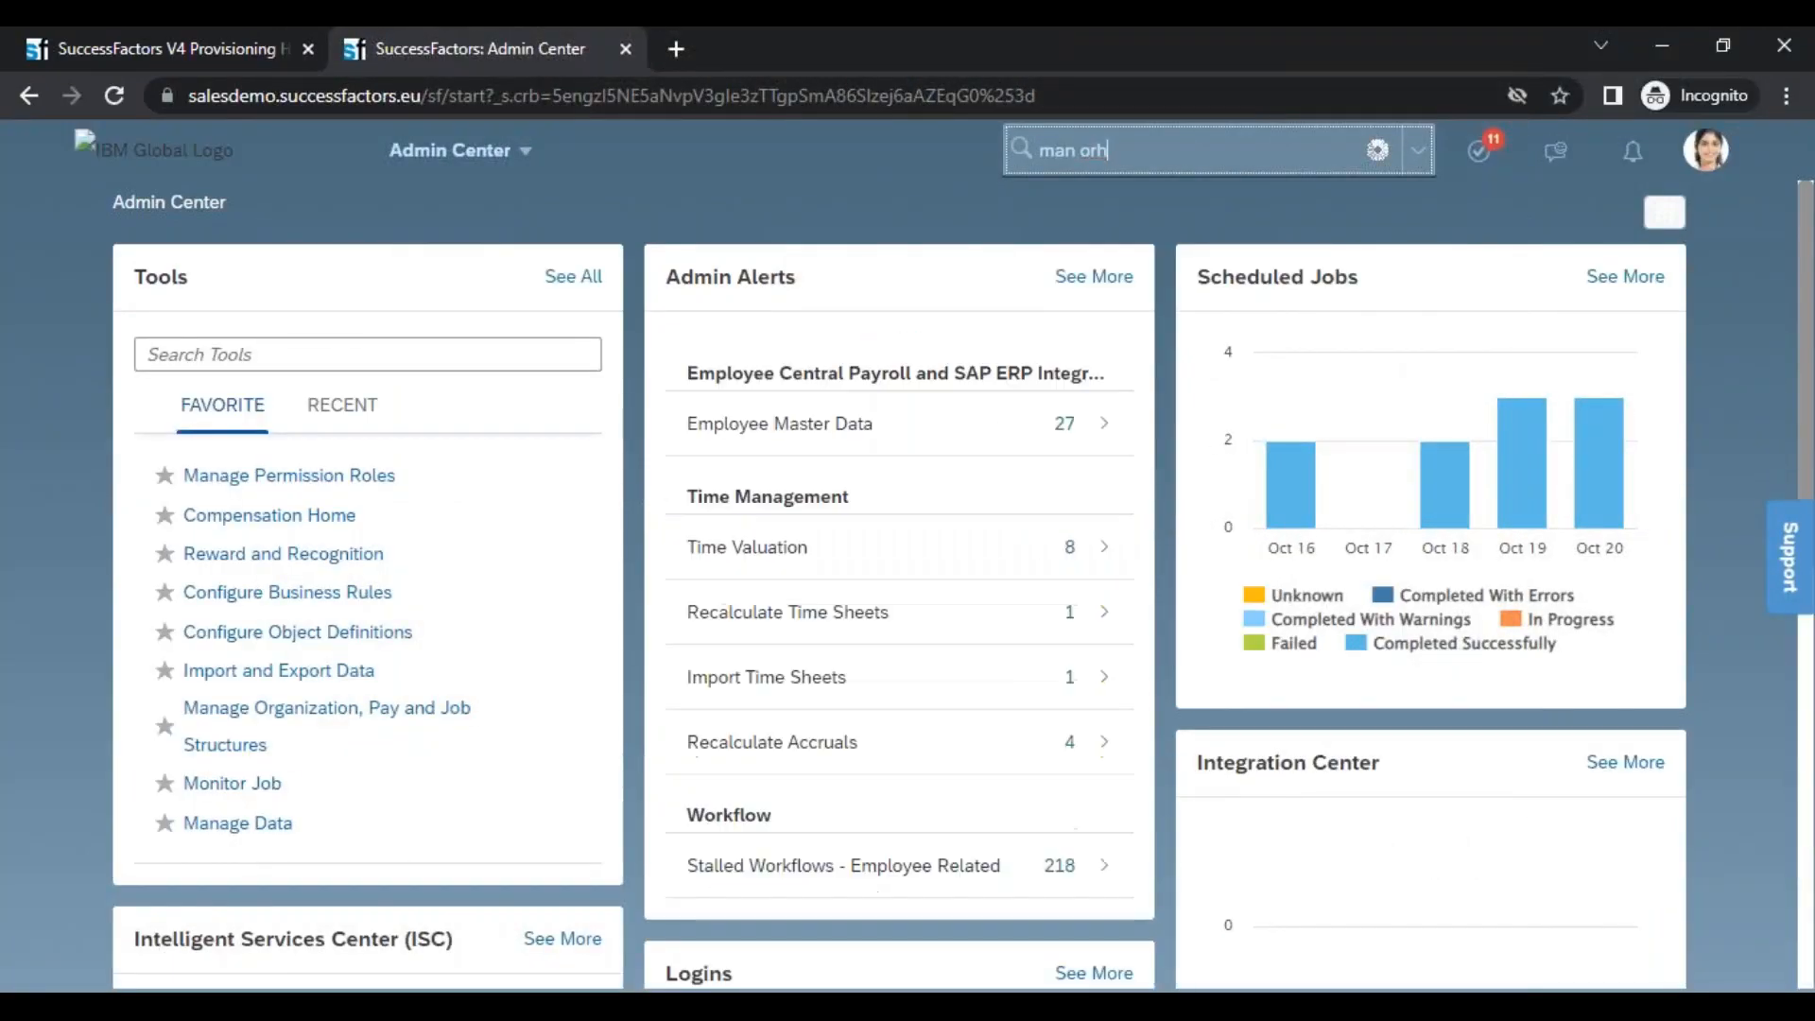
{"action": "type", "text": "g pay"}
{"action": "left_click", "coordinate": [1176, 197]}
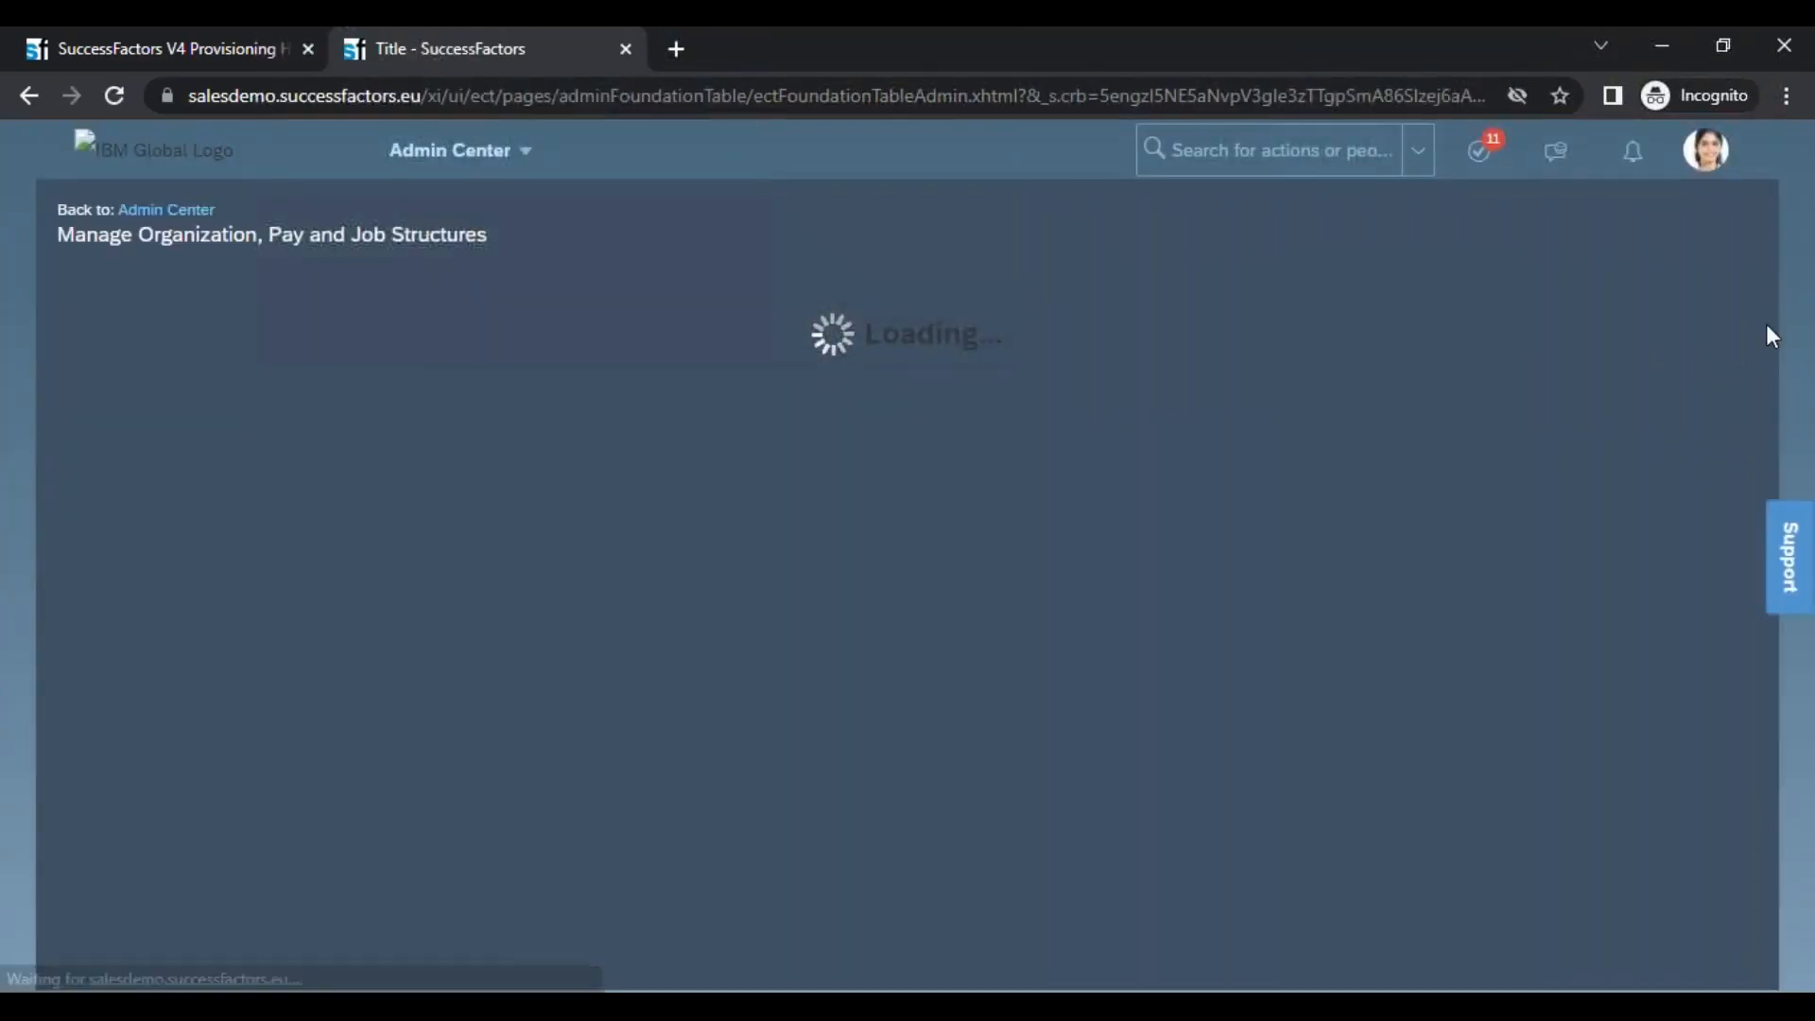
Open the form for creating a new State object and examine its heading
{"action": "left_click", "coordinate": [1675, 299]}
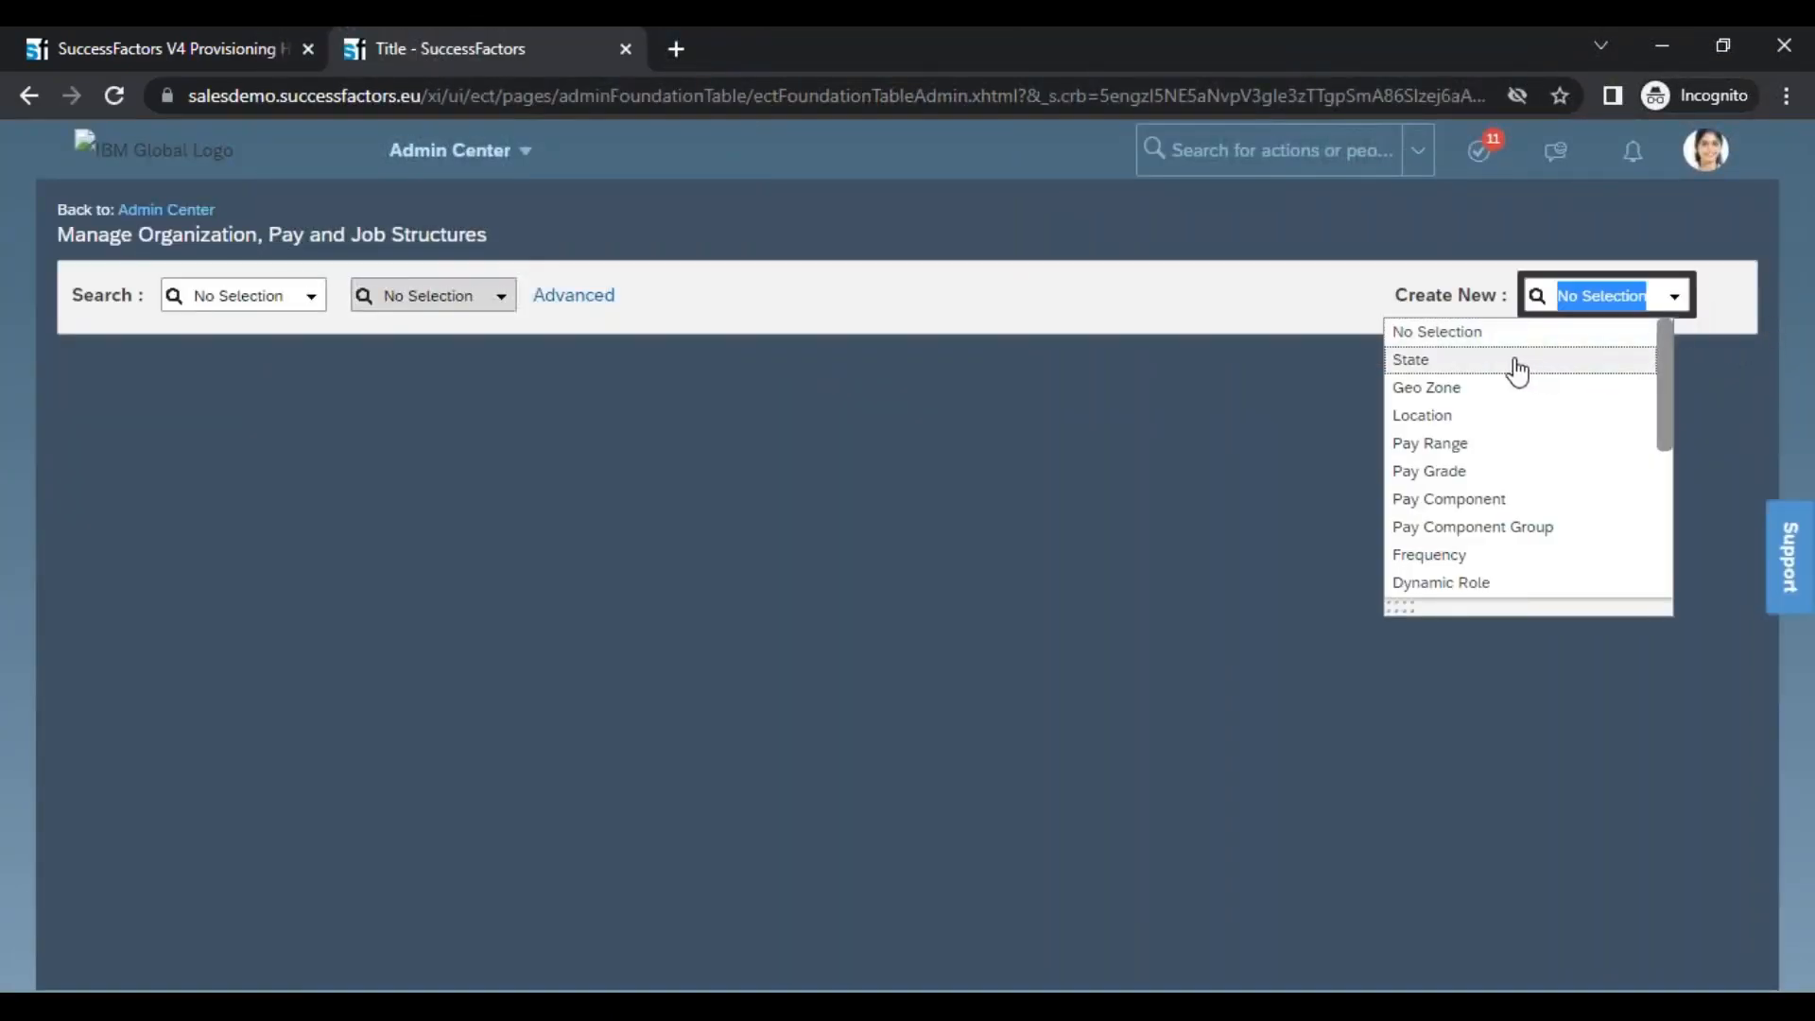
{"action": "left_click", "coordinate": [1423, 365]}
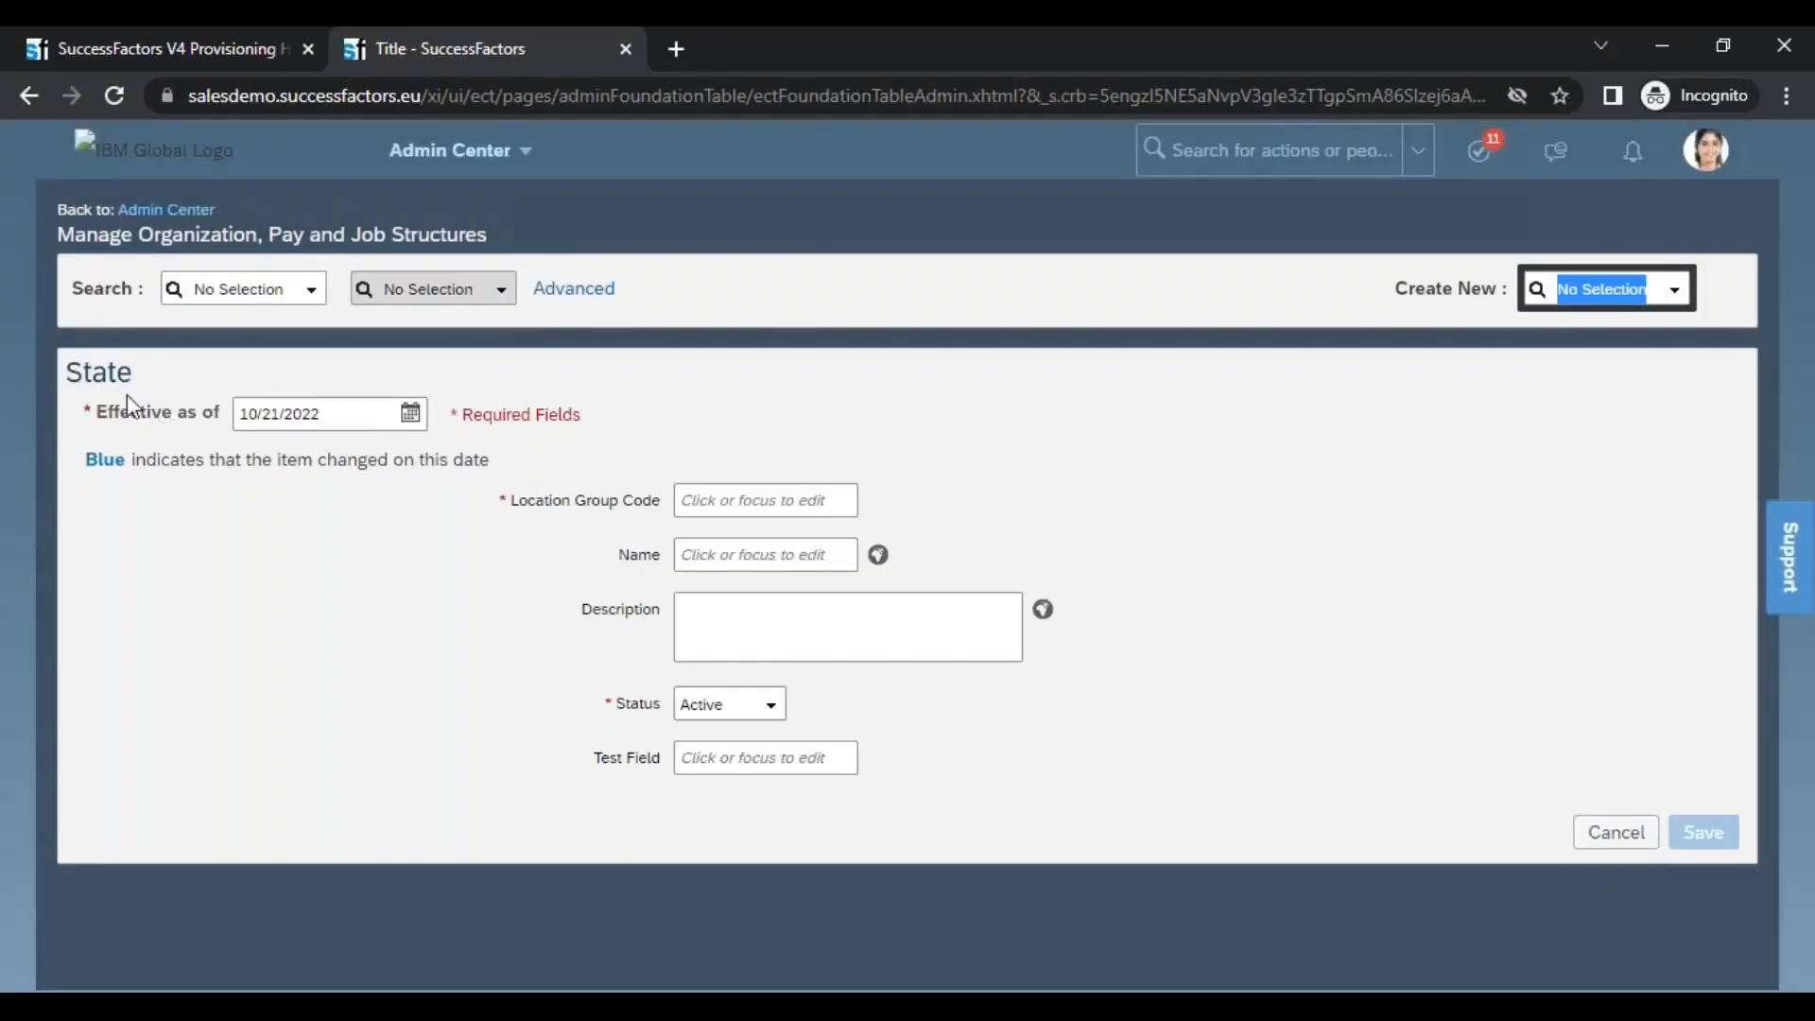
{"action": "left_click_drag", "start_coordinate": [81, 375], "coordinate": [146, 367]}
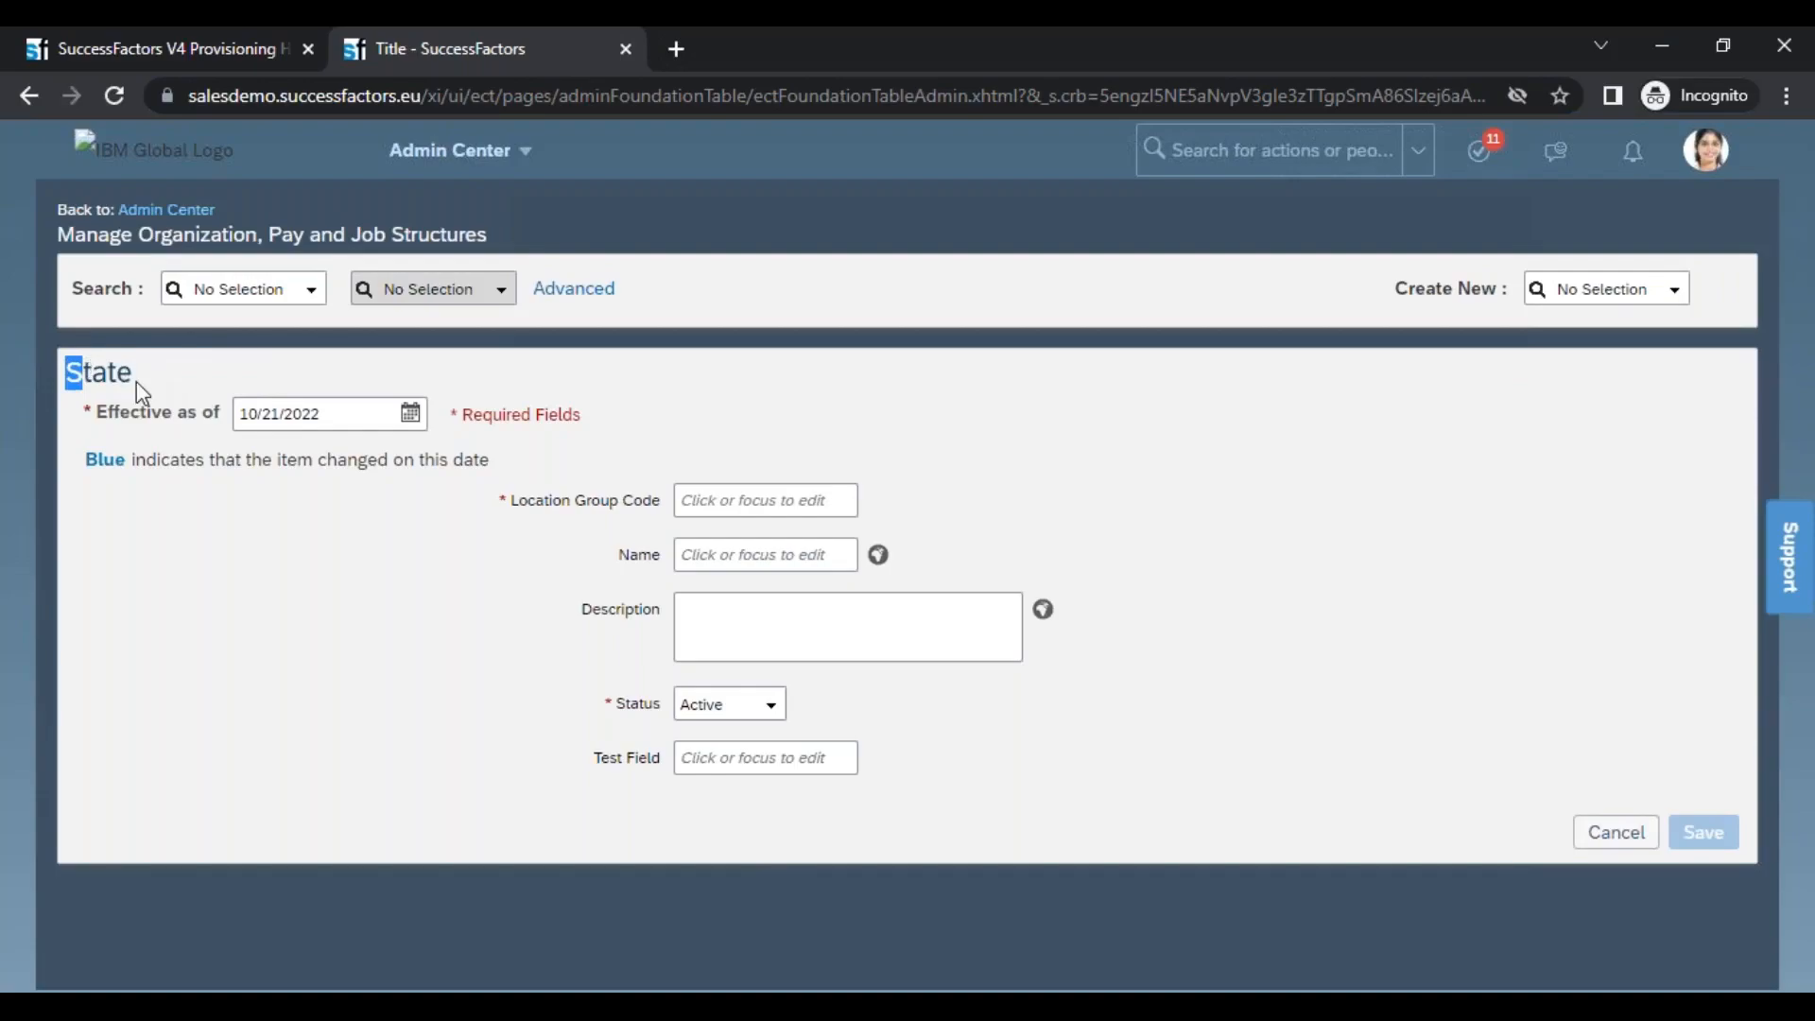
Switch back to XMLPad and compare the default State label with its empty xml:lang cell in the locationGroup labels
{"action": "key", "text": "alt+Tab"}
{"action": "left_click", "coordinate": [1064, 363]}
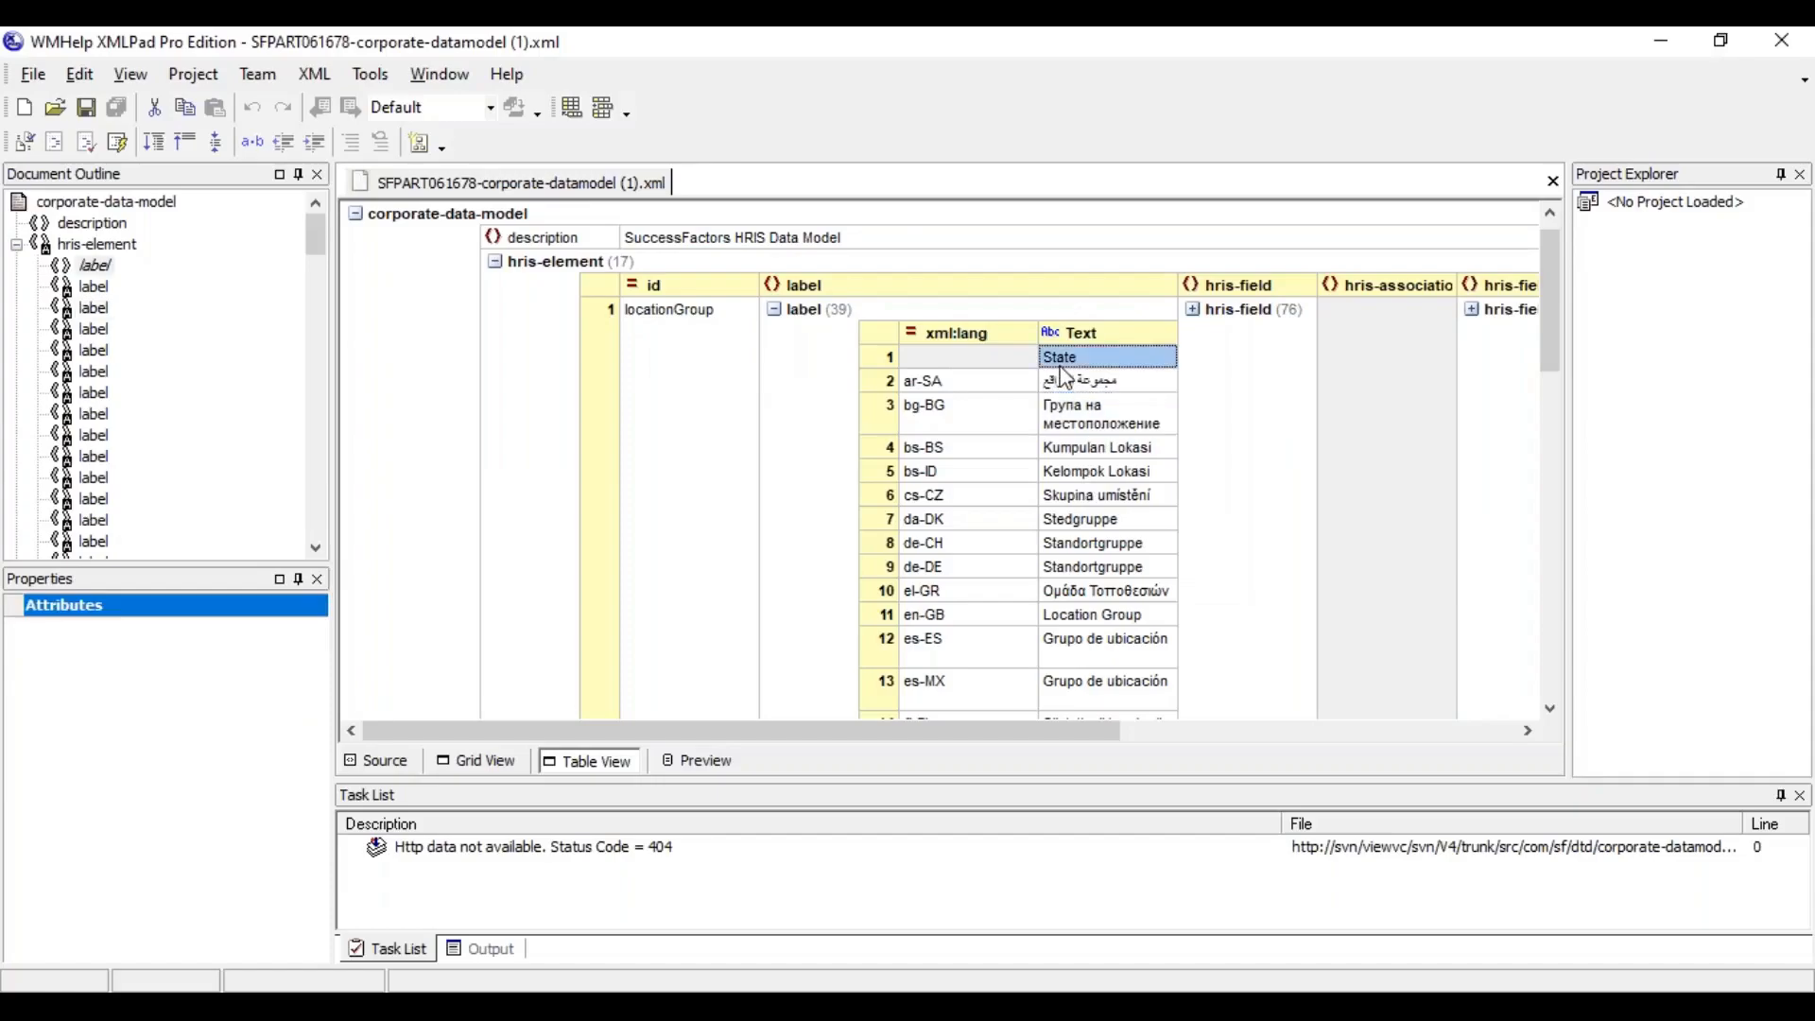
{"action": "left_click", "coordinate": [991, 363]}
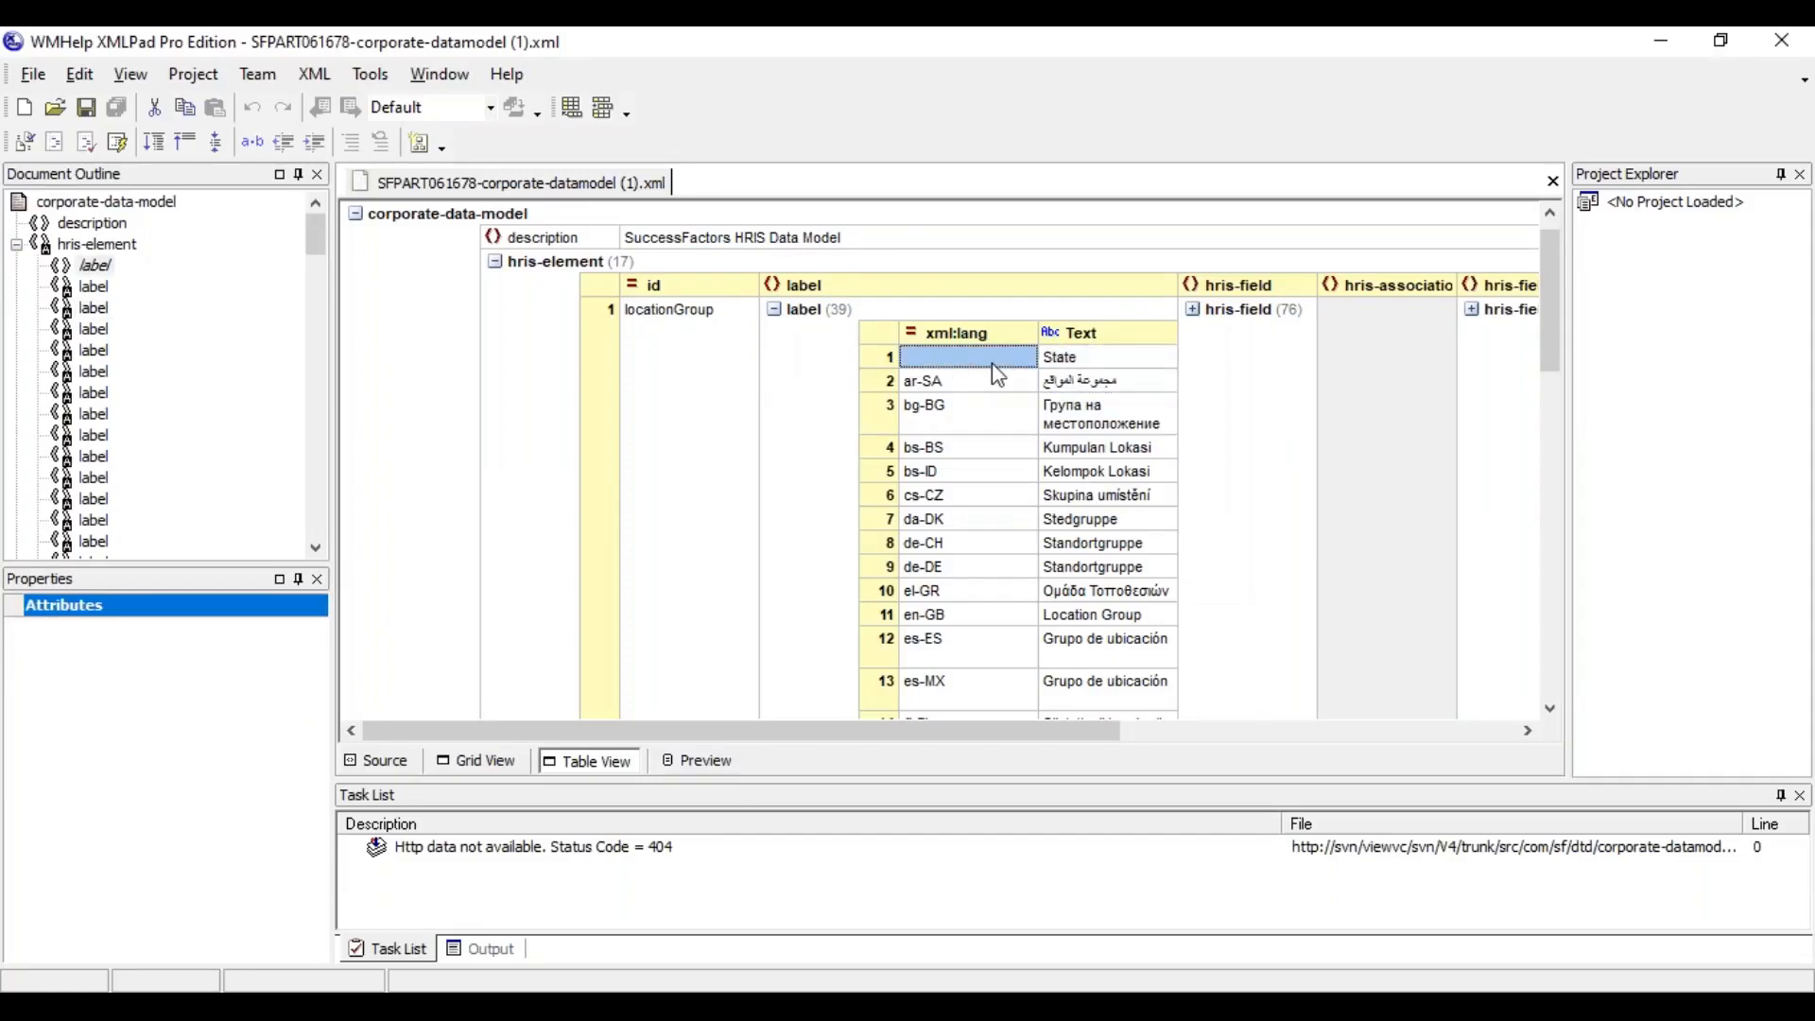
Compare the default State label with the en-GB Location Group label in the locationGroup labels and with the instance's State form
{"action": "left_click", "coordinate": [1112, 596]}
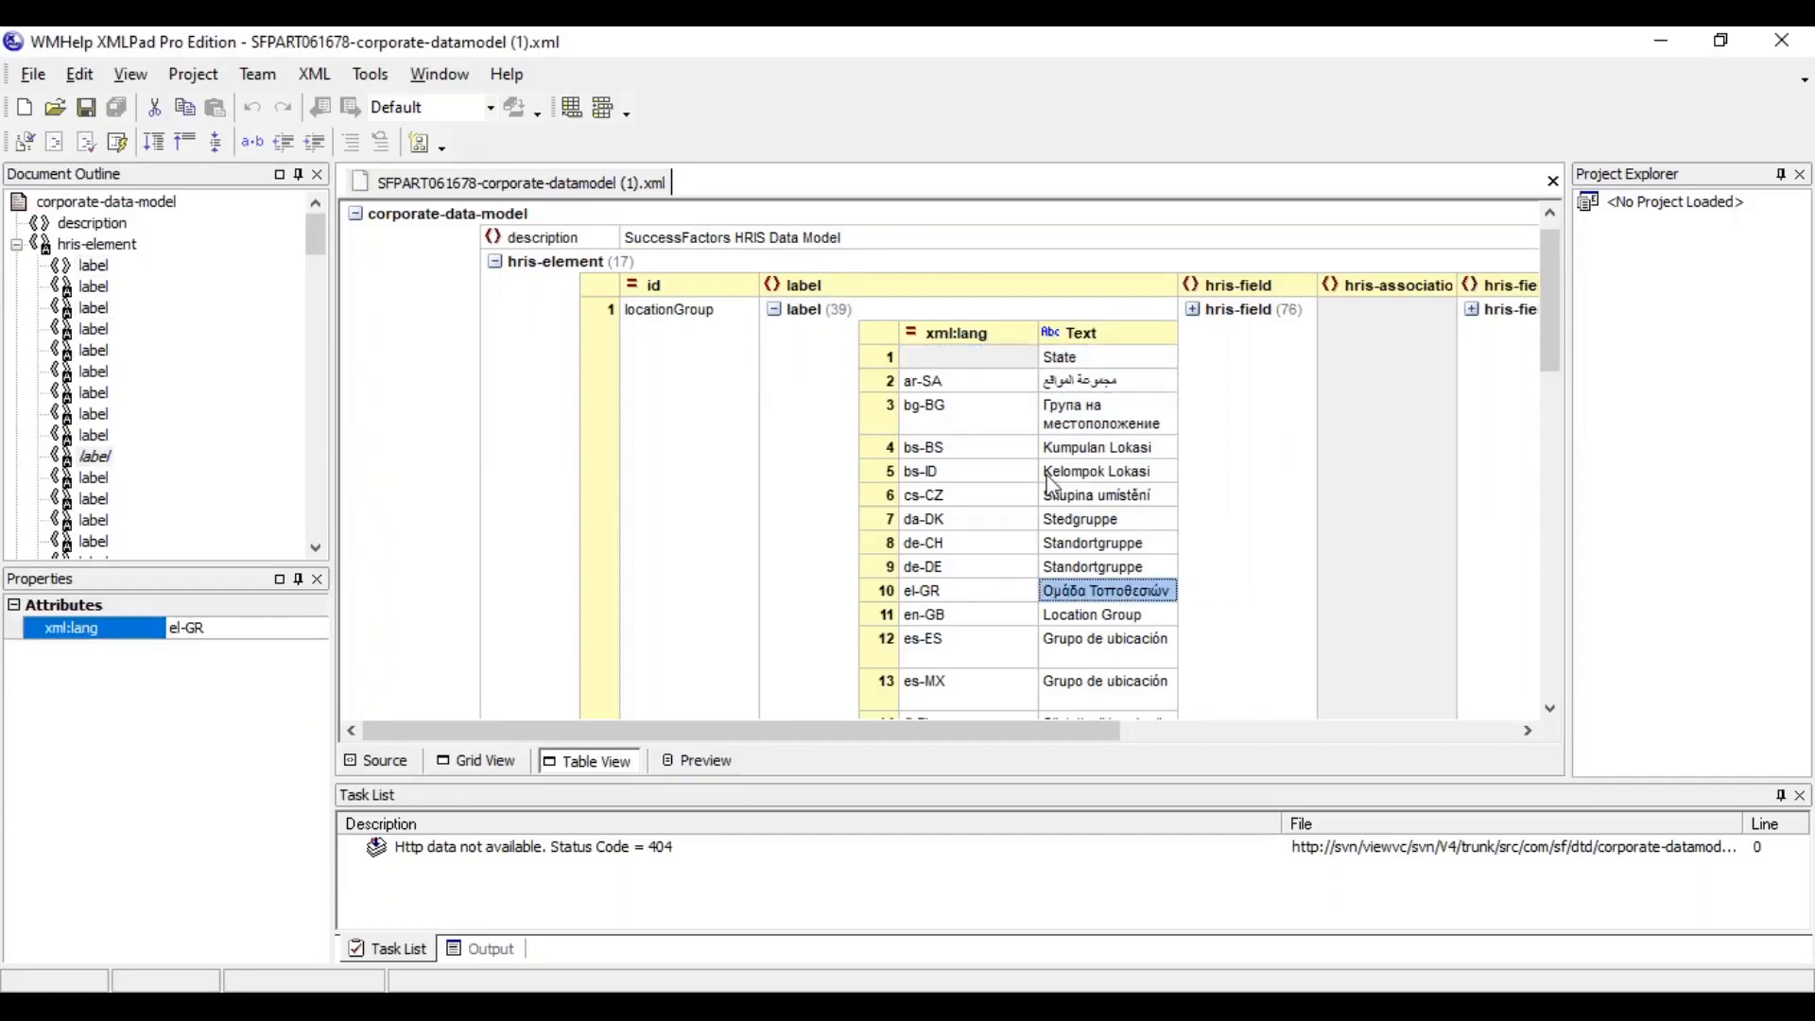
{"action": "left_click", "coordinate": [1089, 414]}
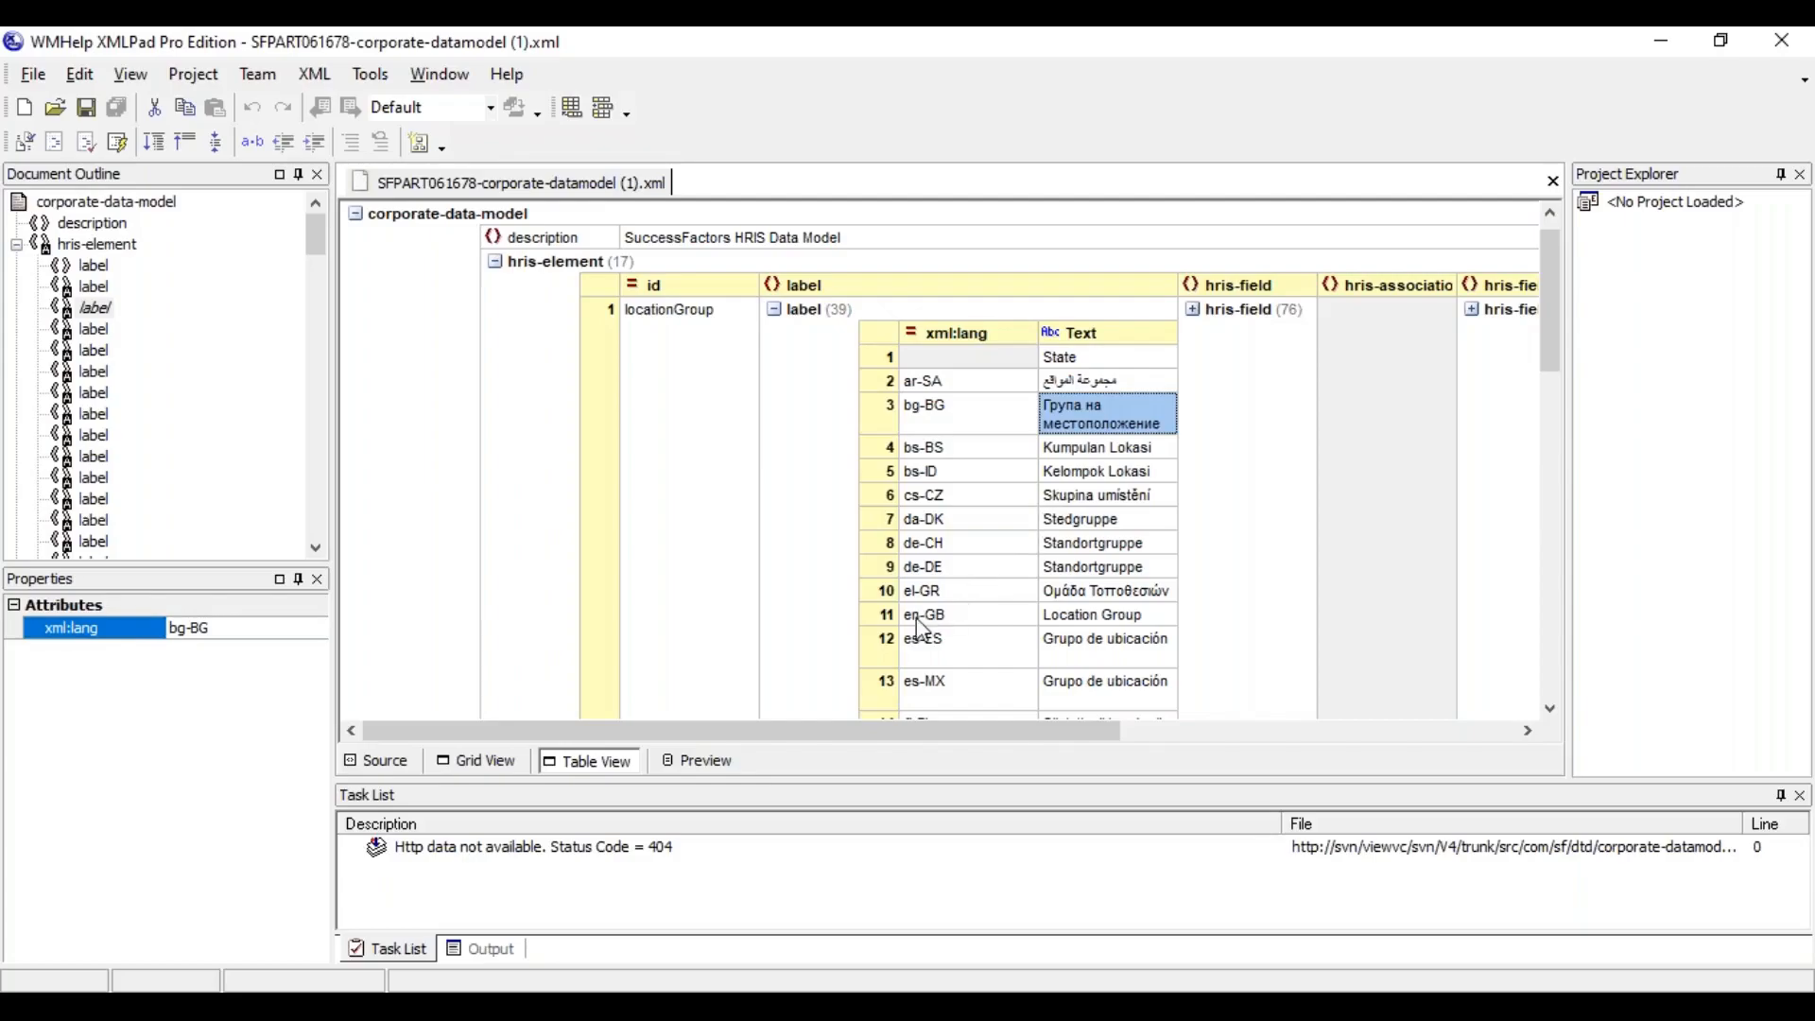
{"action": "left_click", "coordinate": [885, 625]}
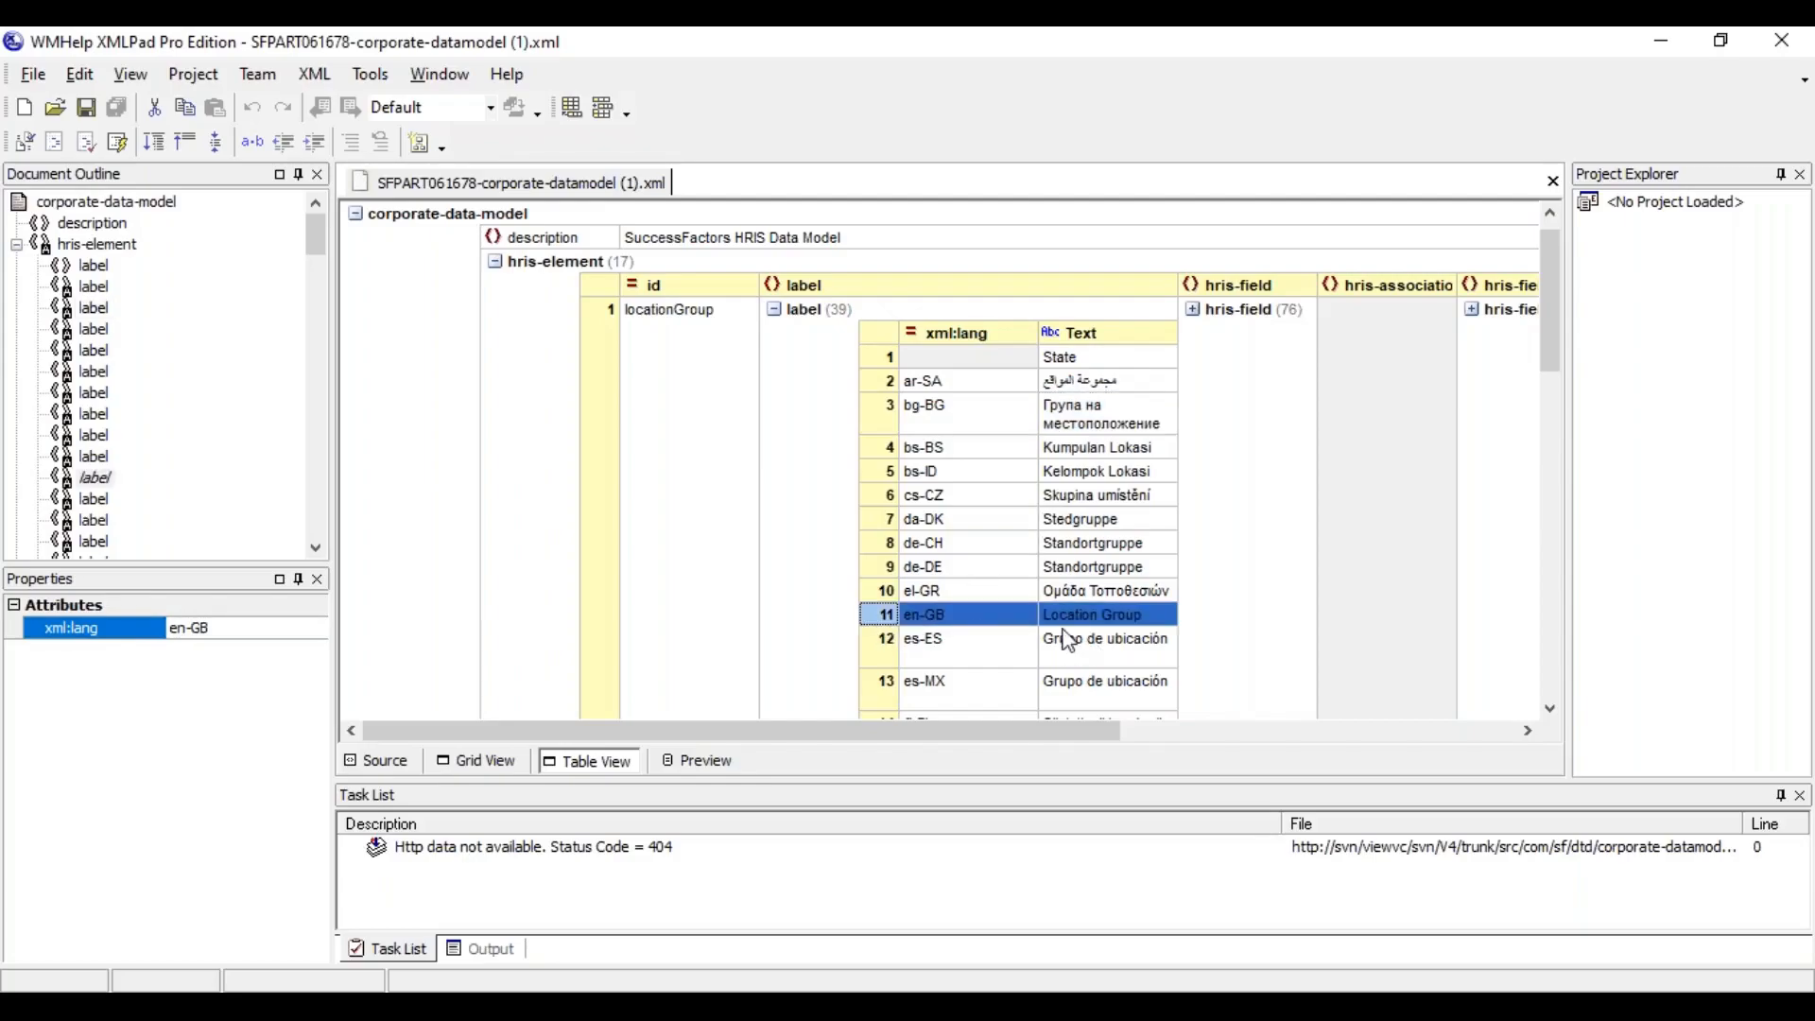
{"action": "key", "text": "alt+Tab"}
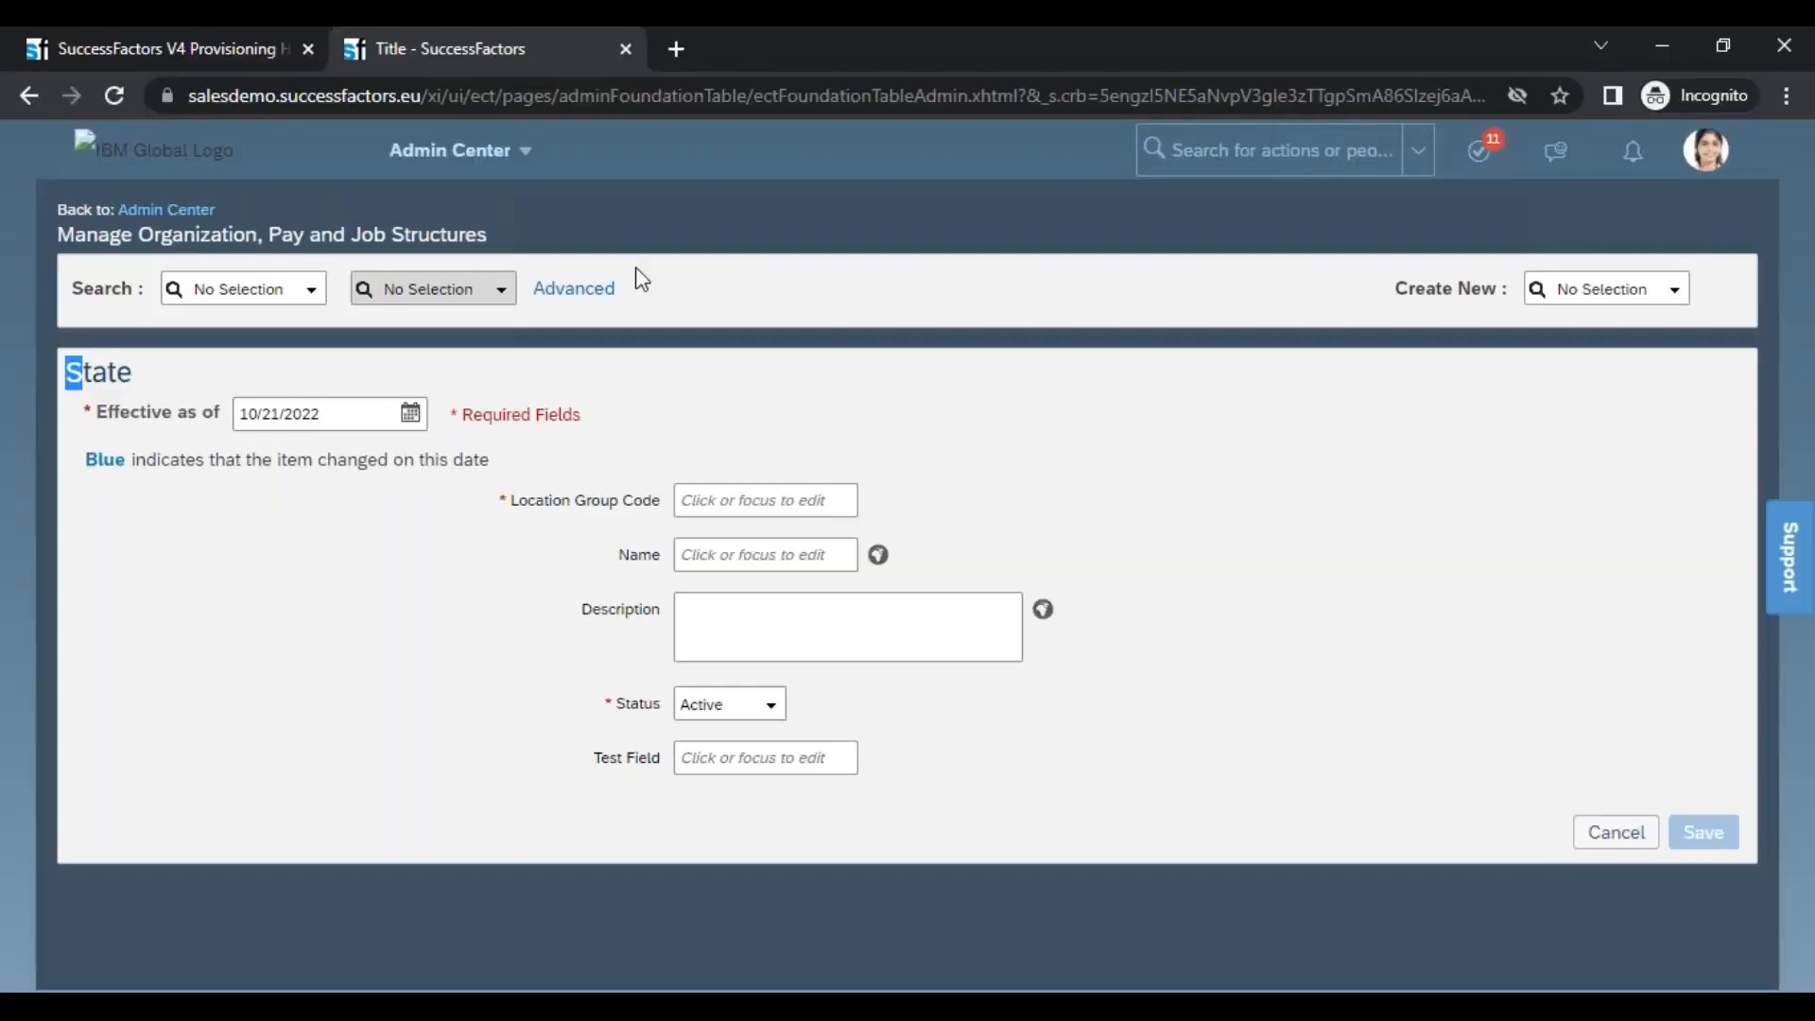
{"action": "key", "text": "alt+Tab"}
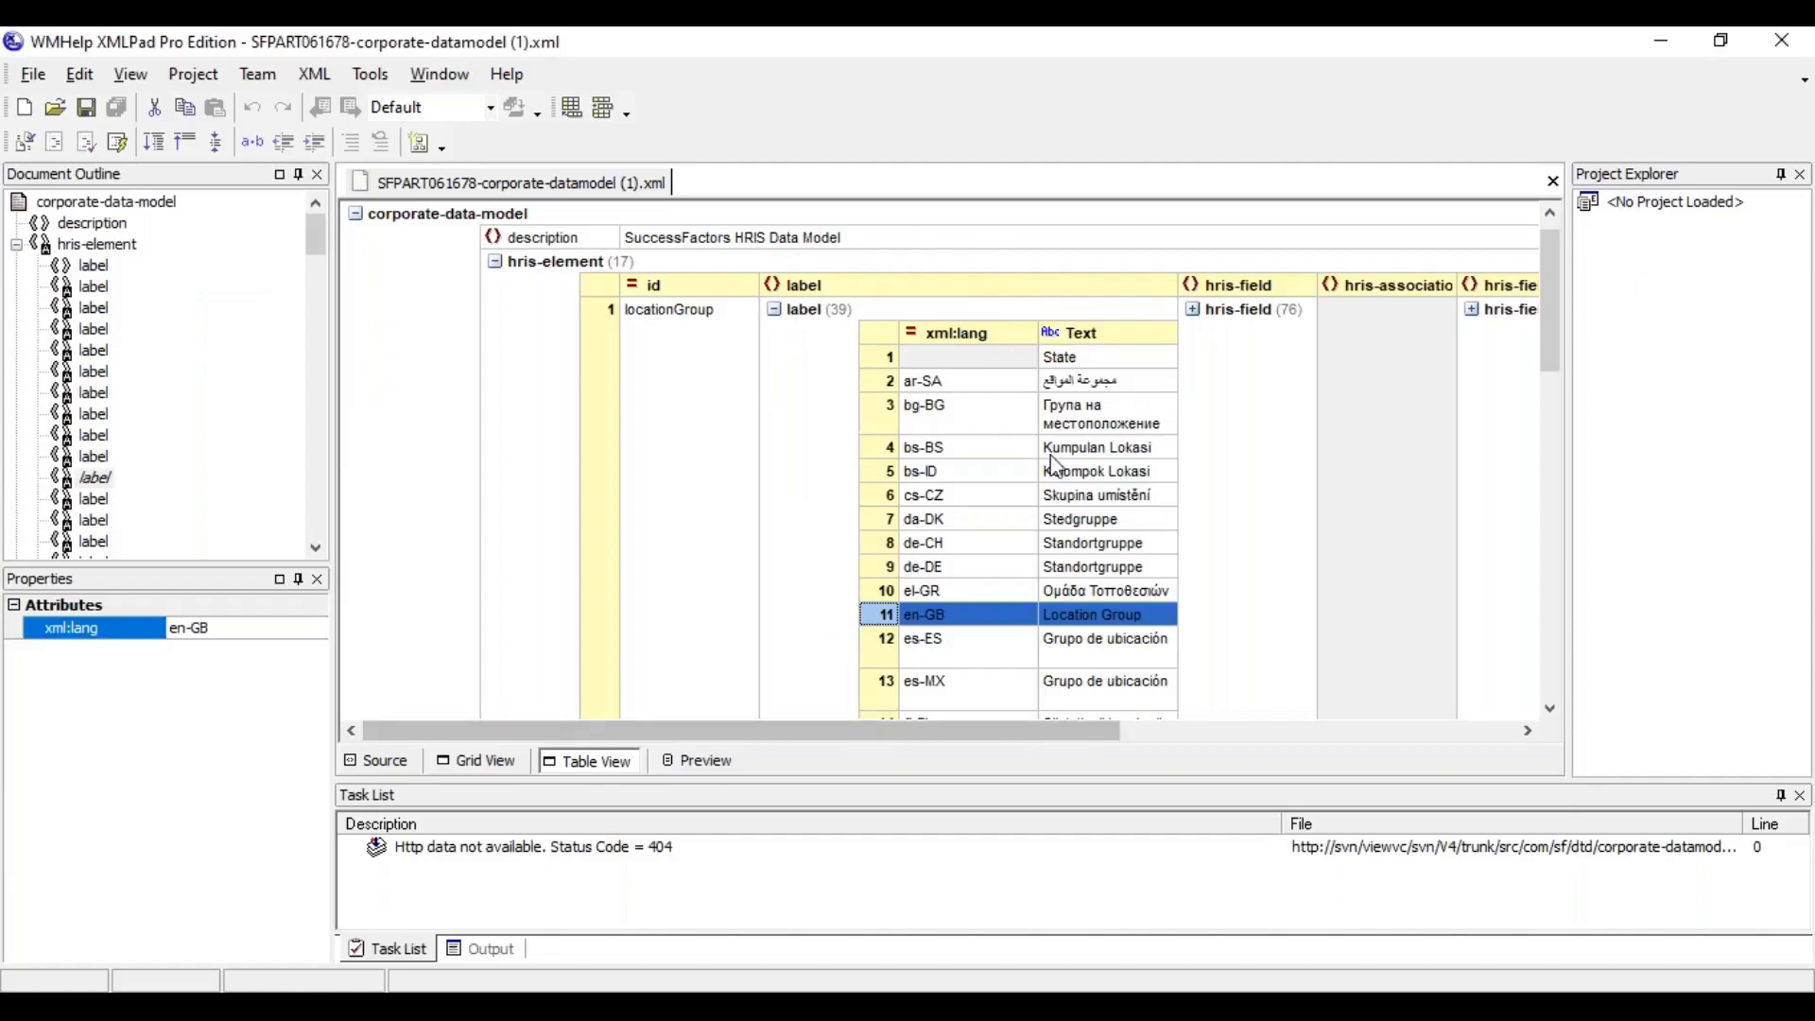
{"action": "left_click", "coordinate": [896, 358]}
{"action": "left_click", "coordinate": [893, 359]}
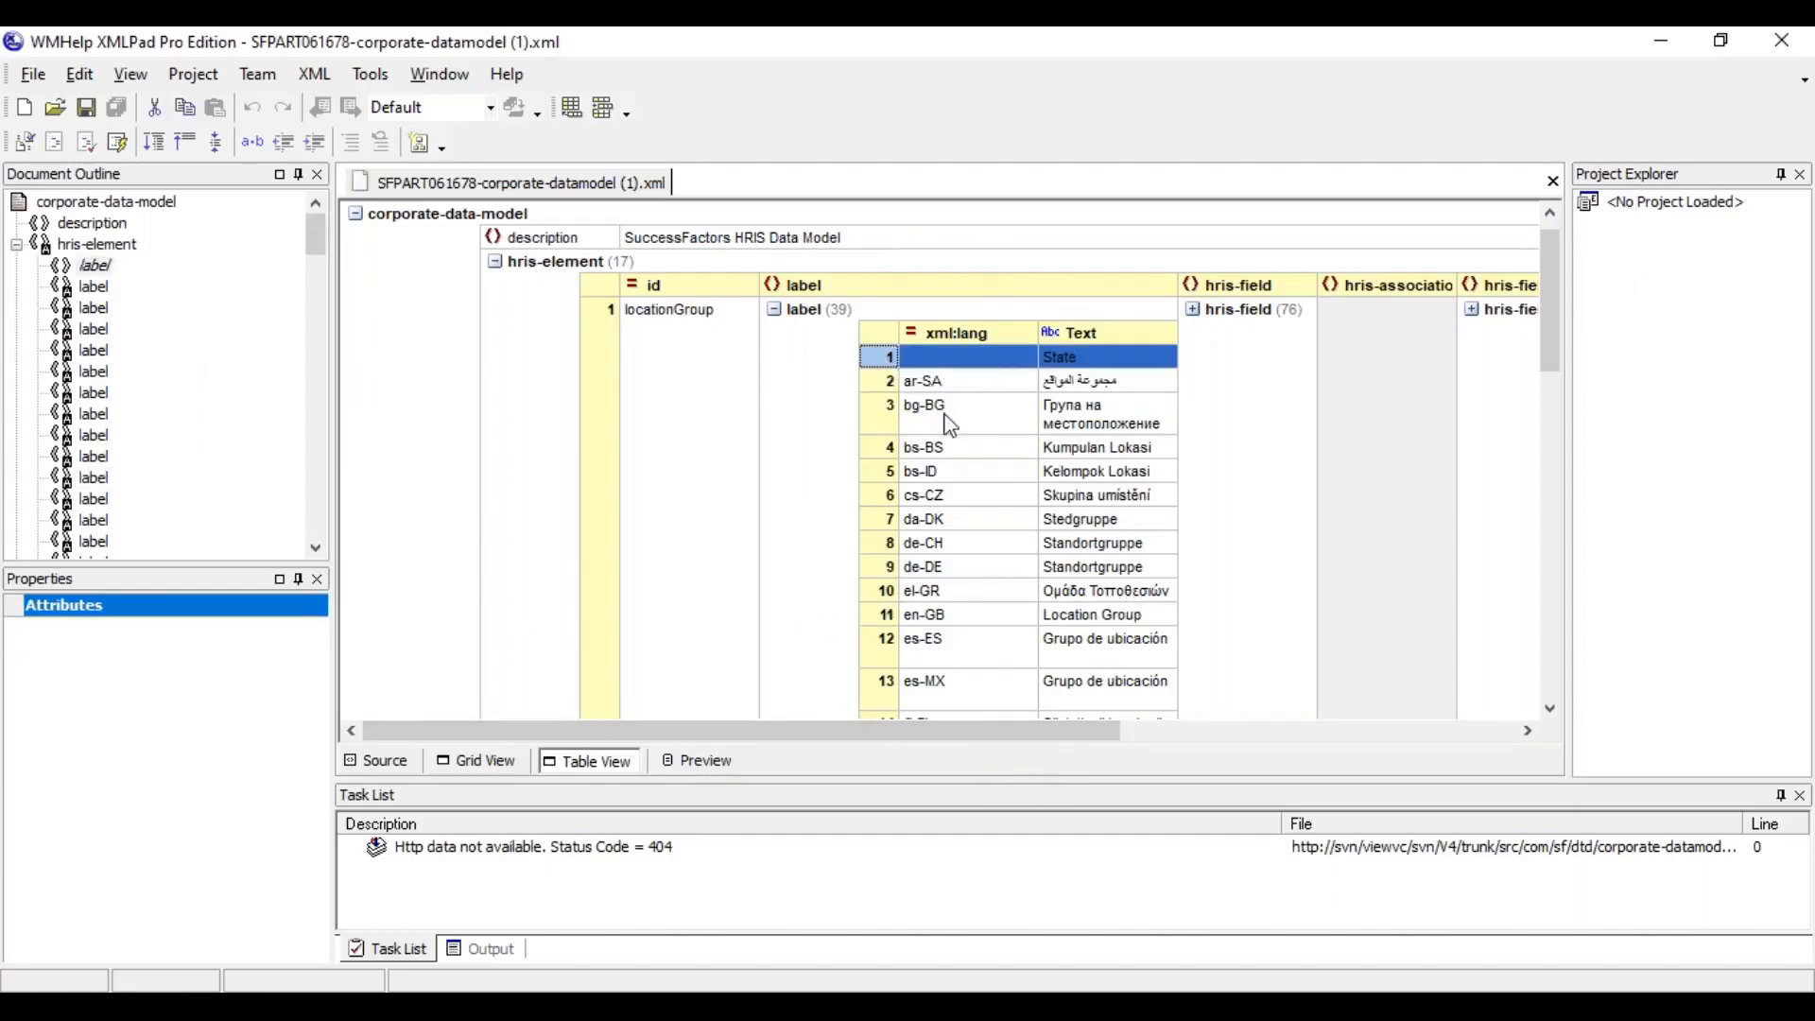
{"action": "left_click", "coordinate": [915, 616]}
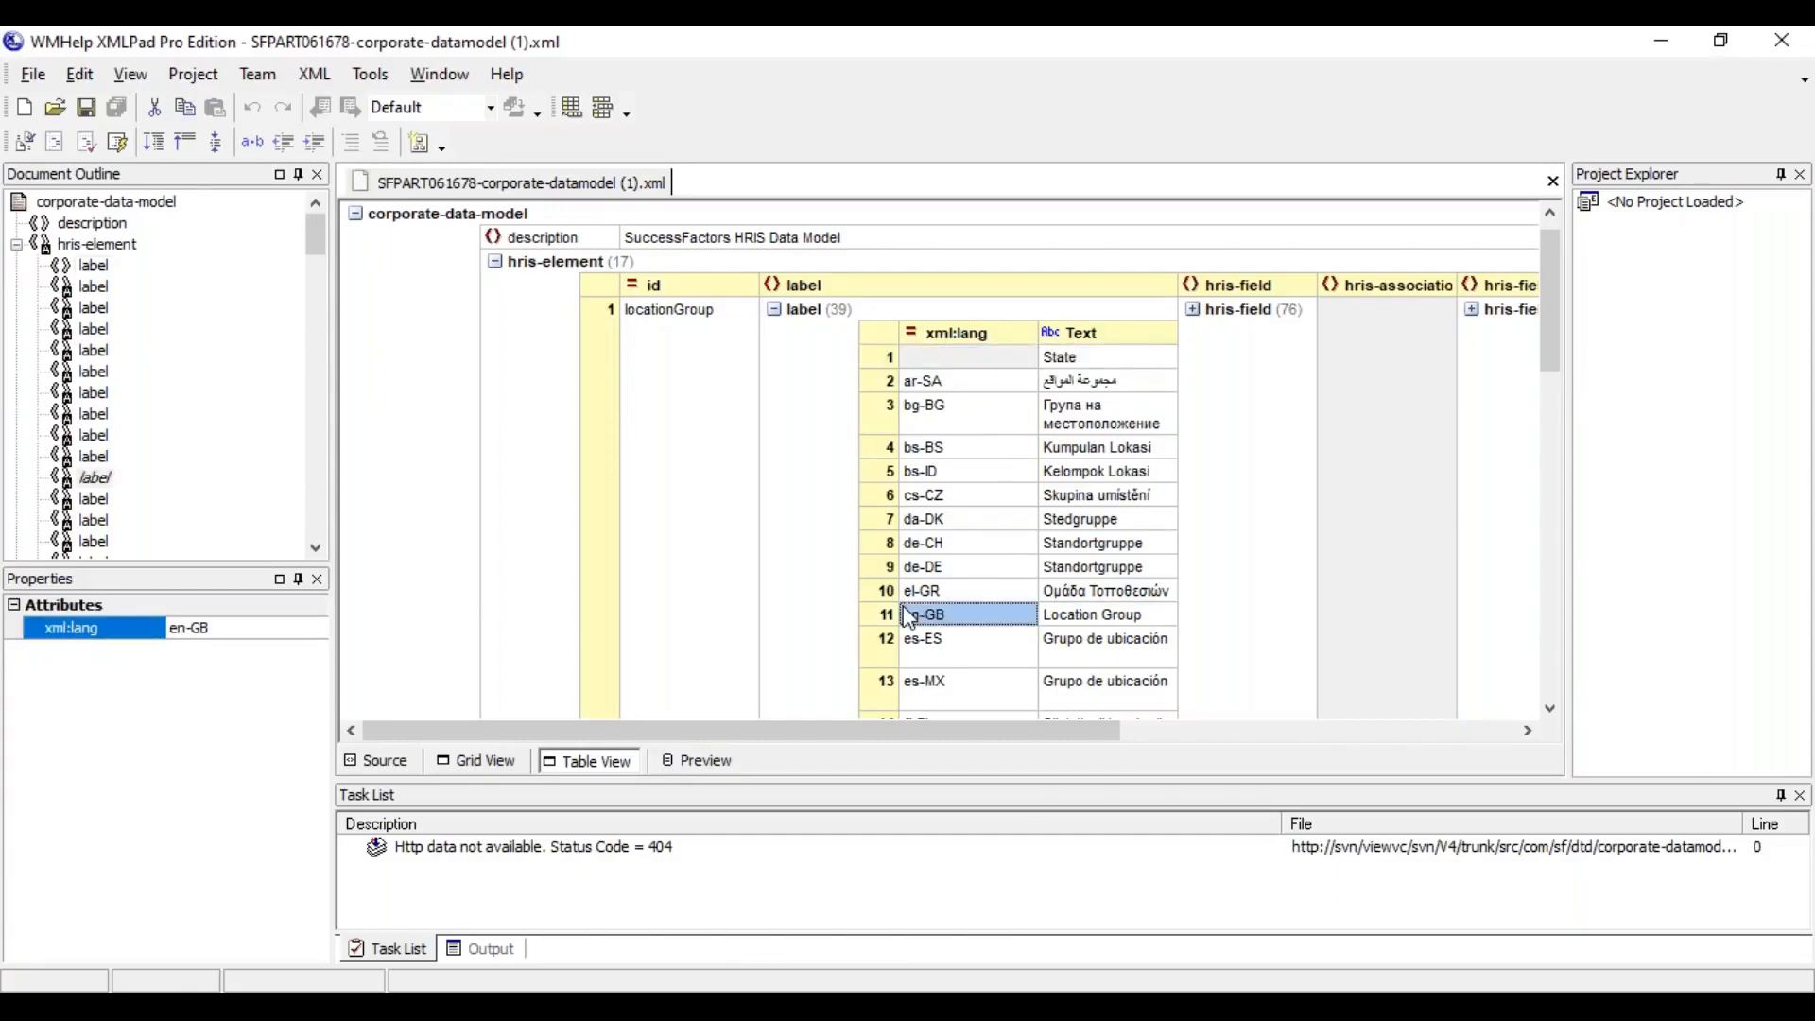
{"action": "left_click", "coordinate": [894, 617]}
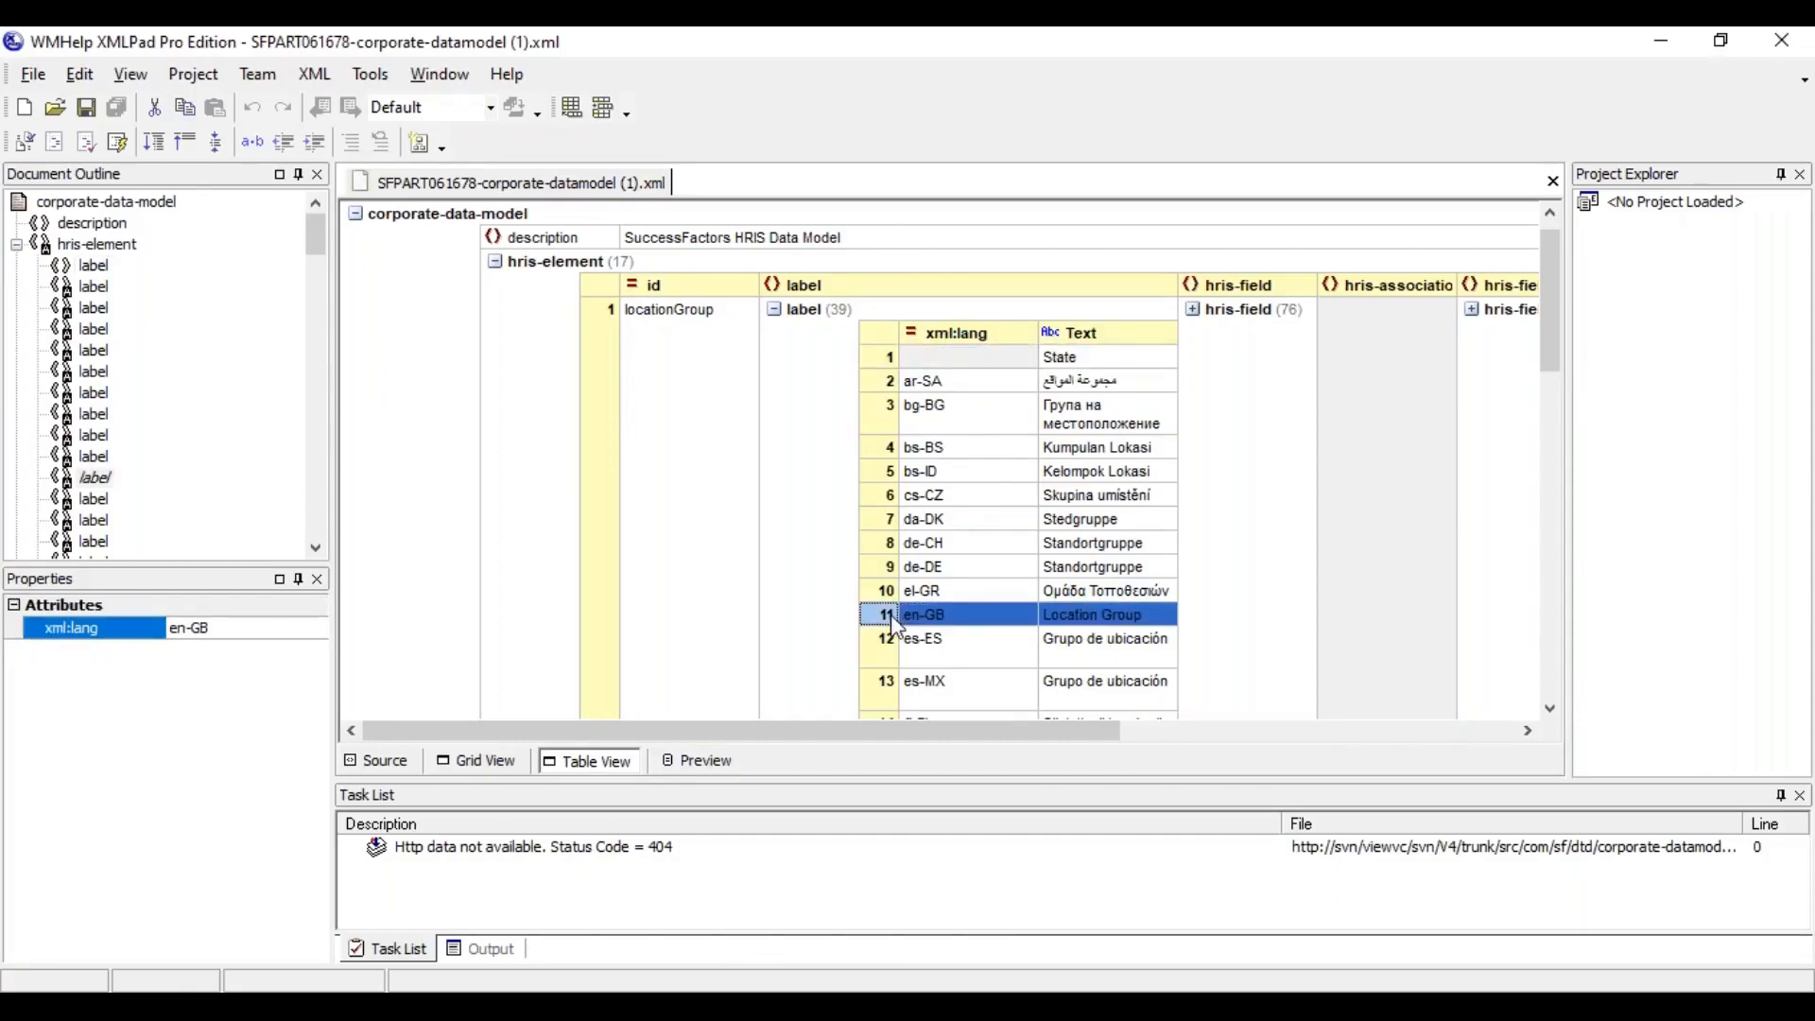
Switch to the browser and duplicate the Manage Organization, Pay and Job Structures tab
{"action": "key", "text": "alt+Tab"}
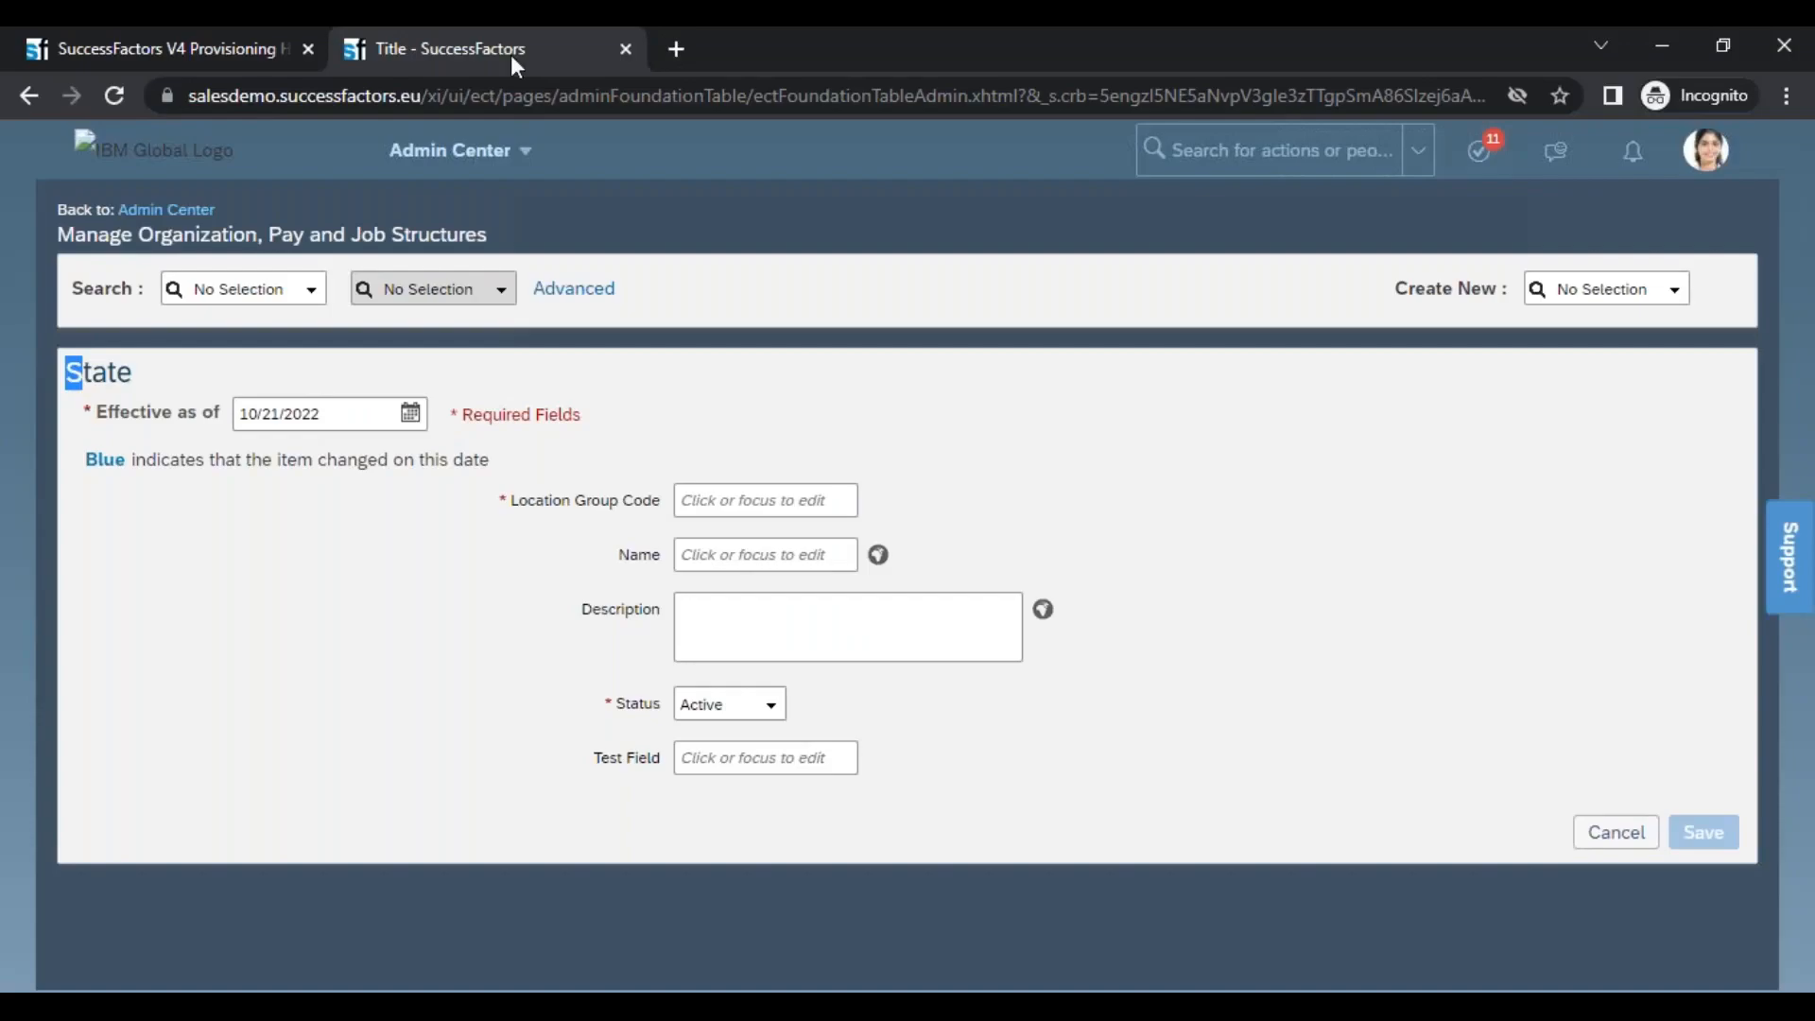
{"action": "right_click", "coordinate": [448, 55]}
{"action": "left_click", "coordinate": [508, 252]}
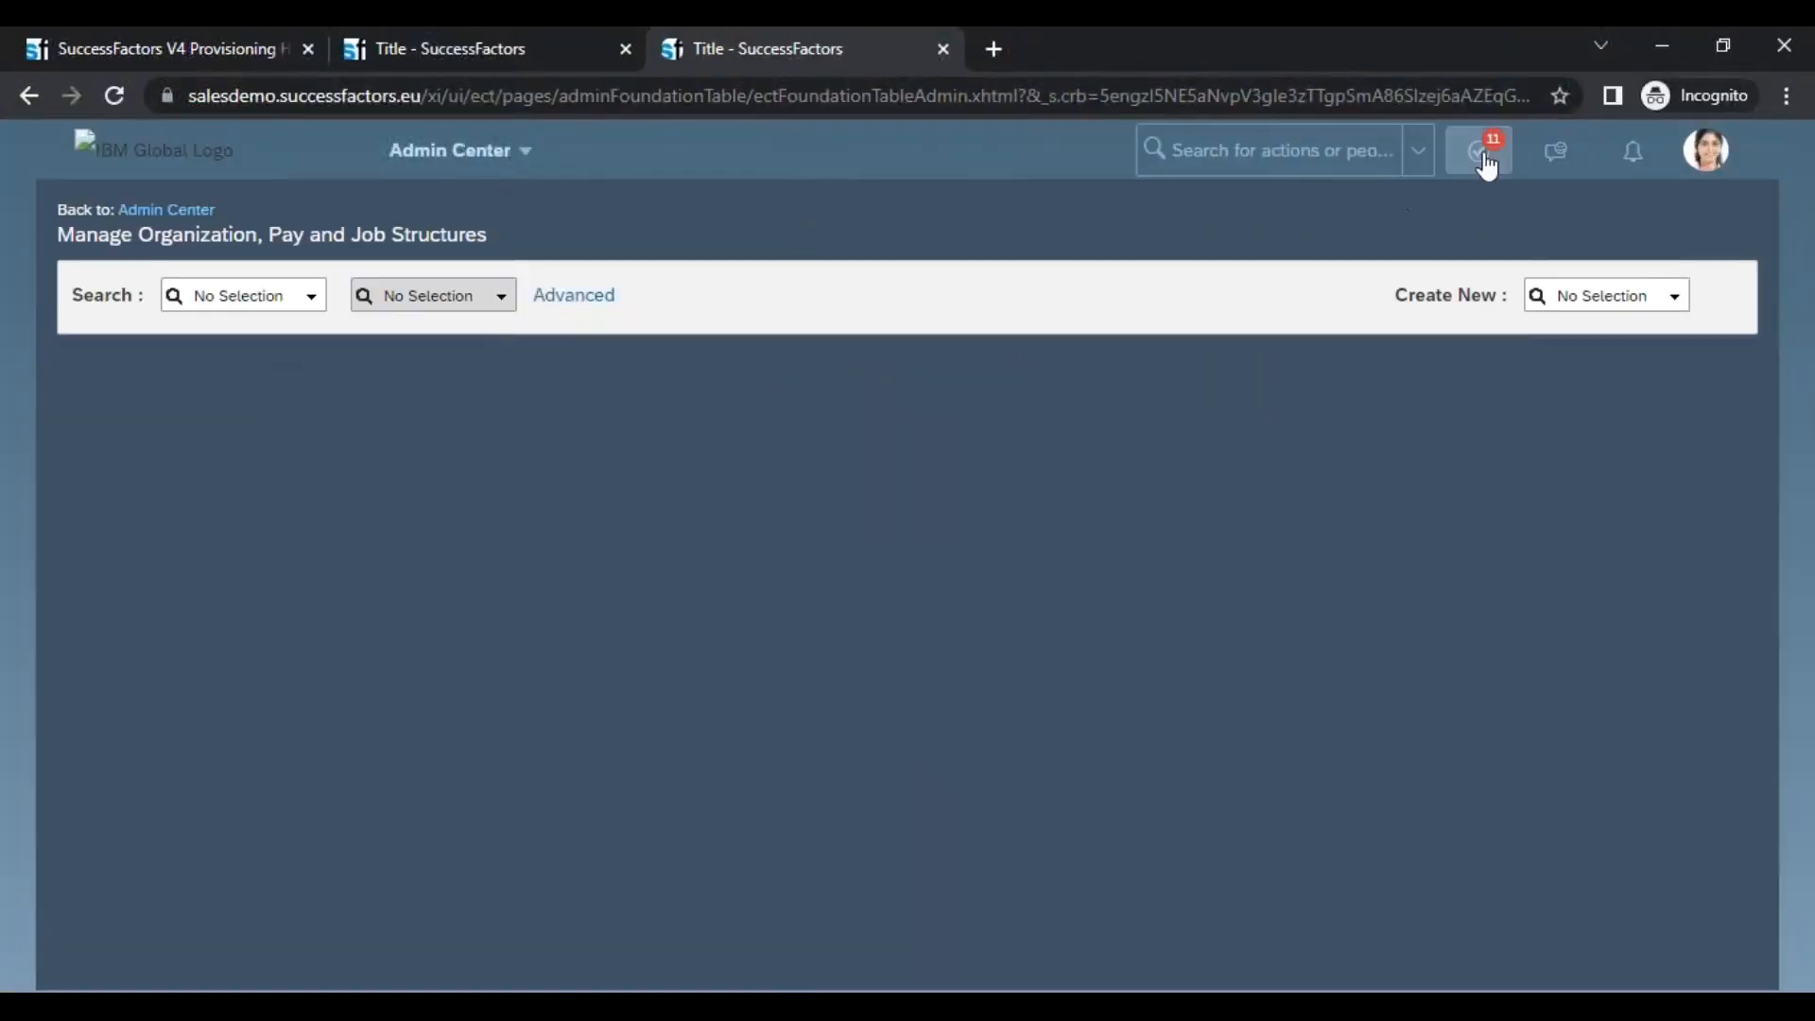
Change the instance language to English UK in the user settings of the duplicated tab
{"action": "left_click", "coordinate": [1711, 156]}
{"action": "left_click", "coordinate": [1598, 331]}
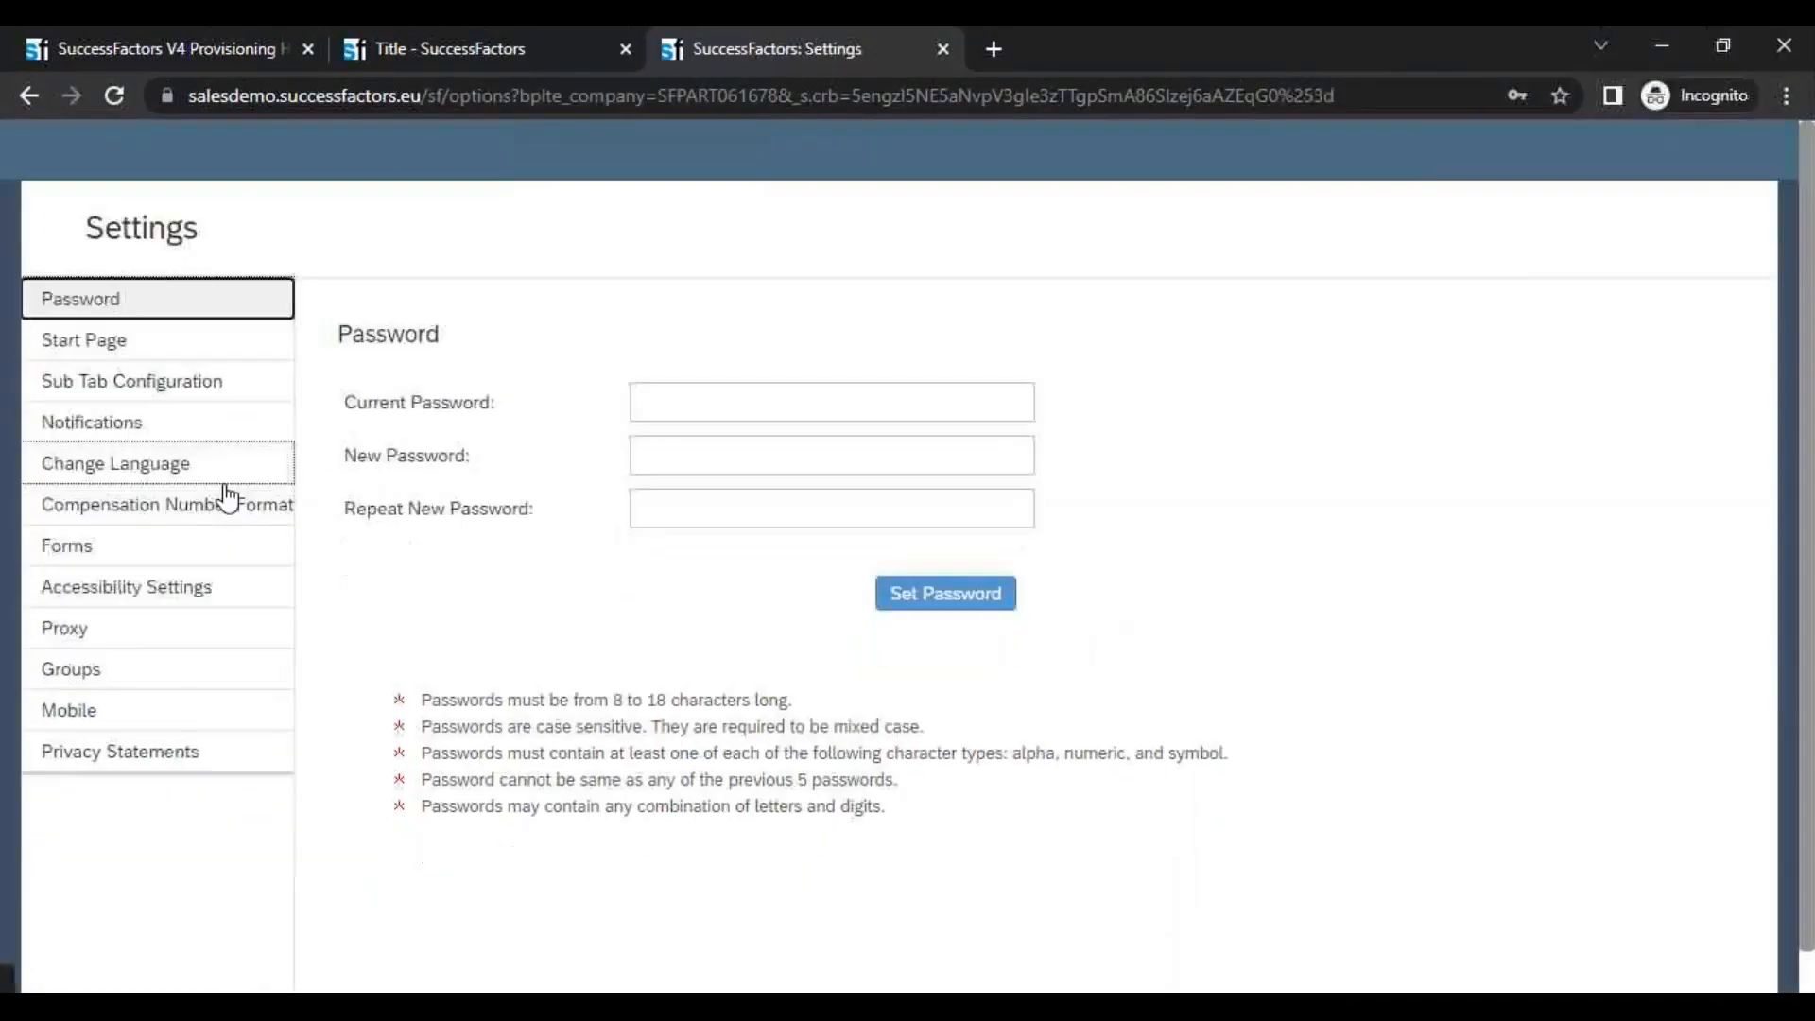
{"action": "left_click", "coordinate": [129, 464]}
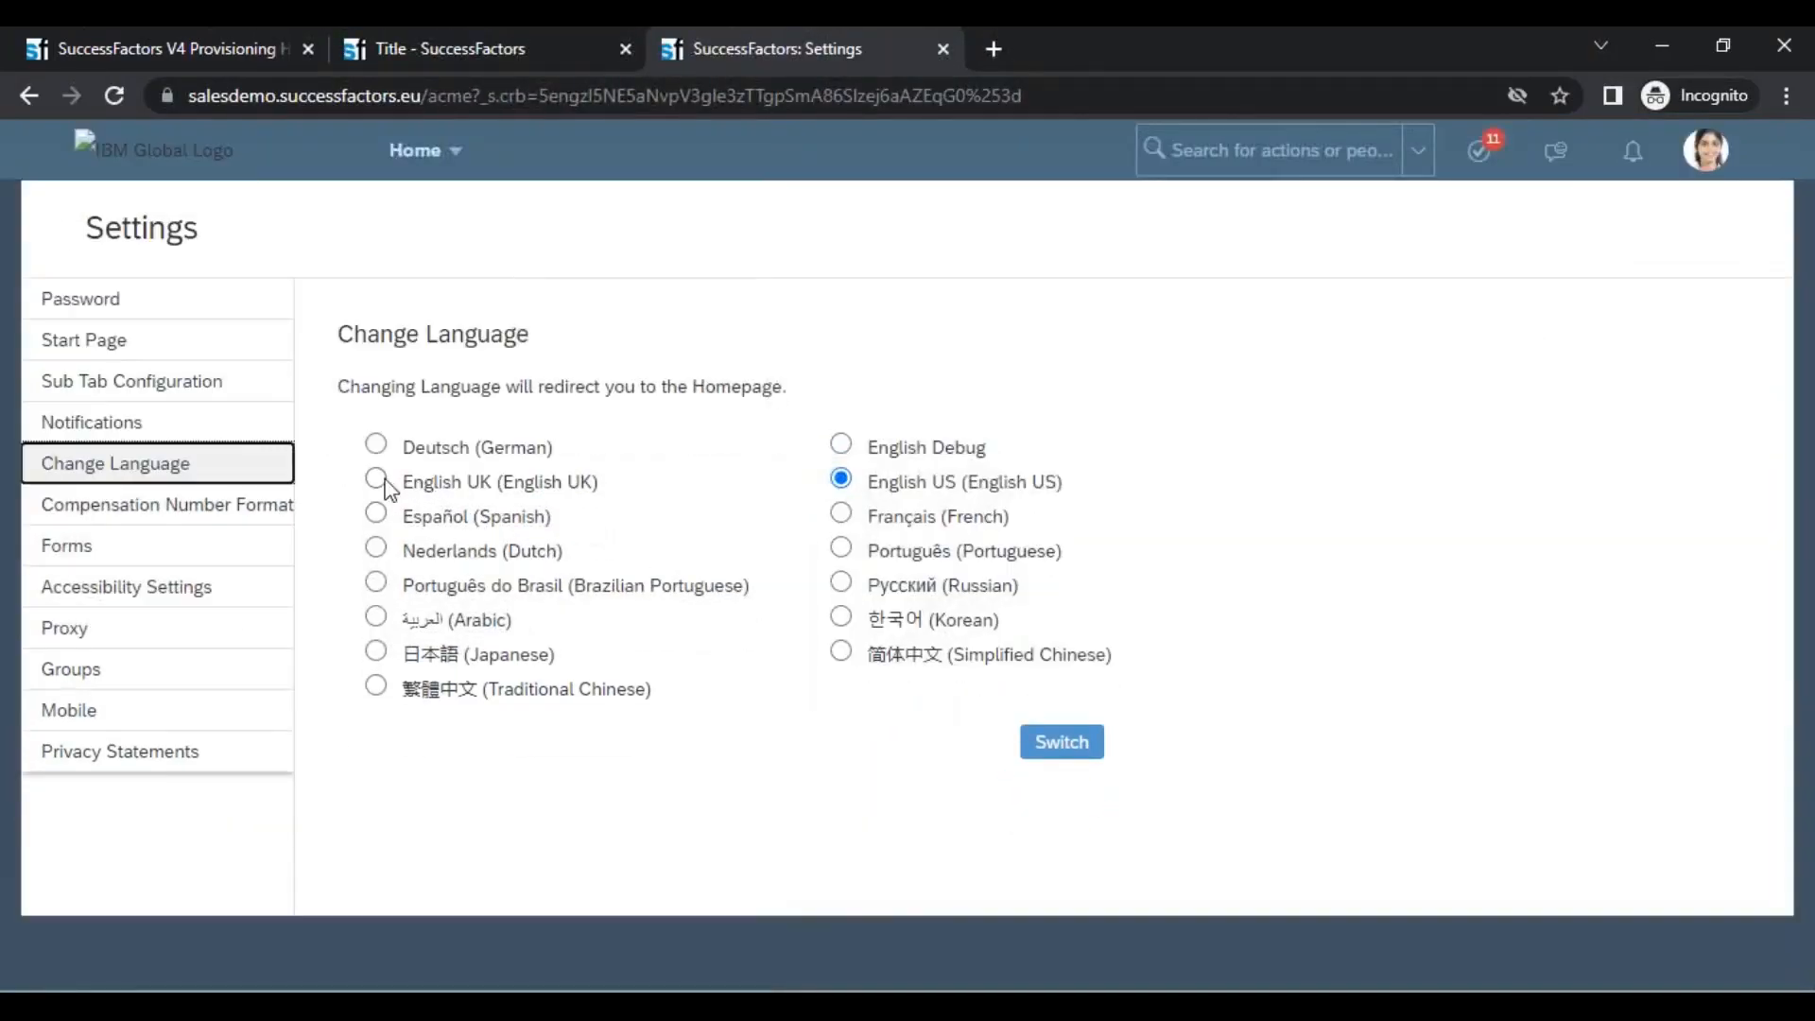
{"action": "left_click", "coordinate": [376, 478]}
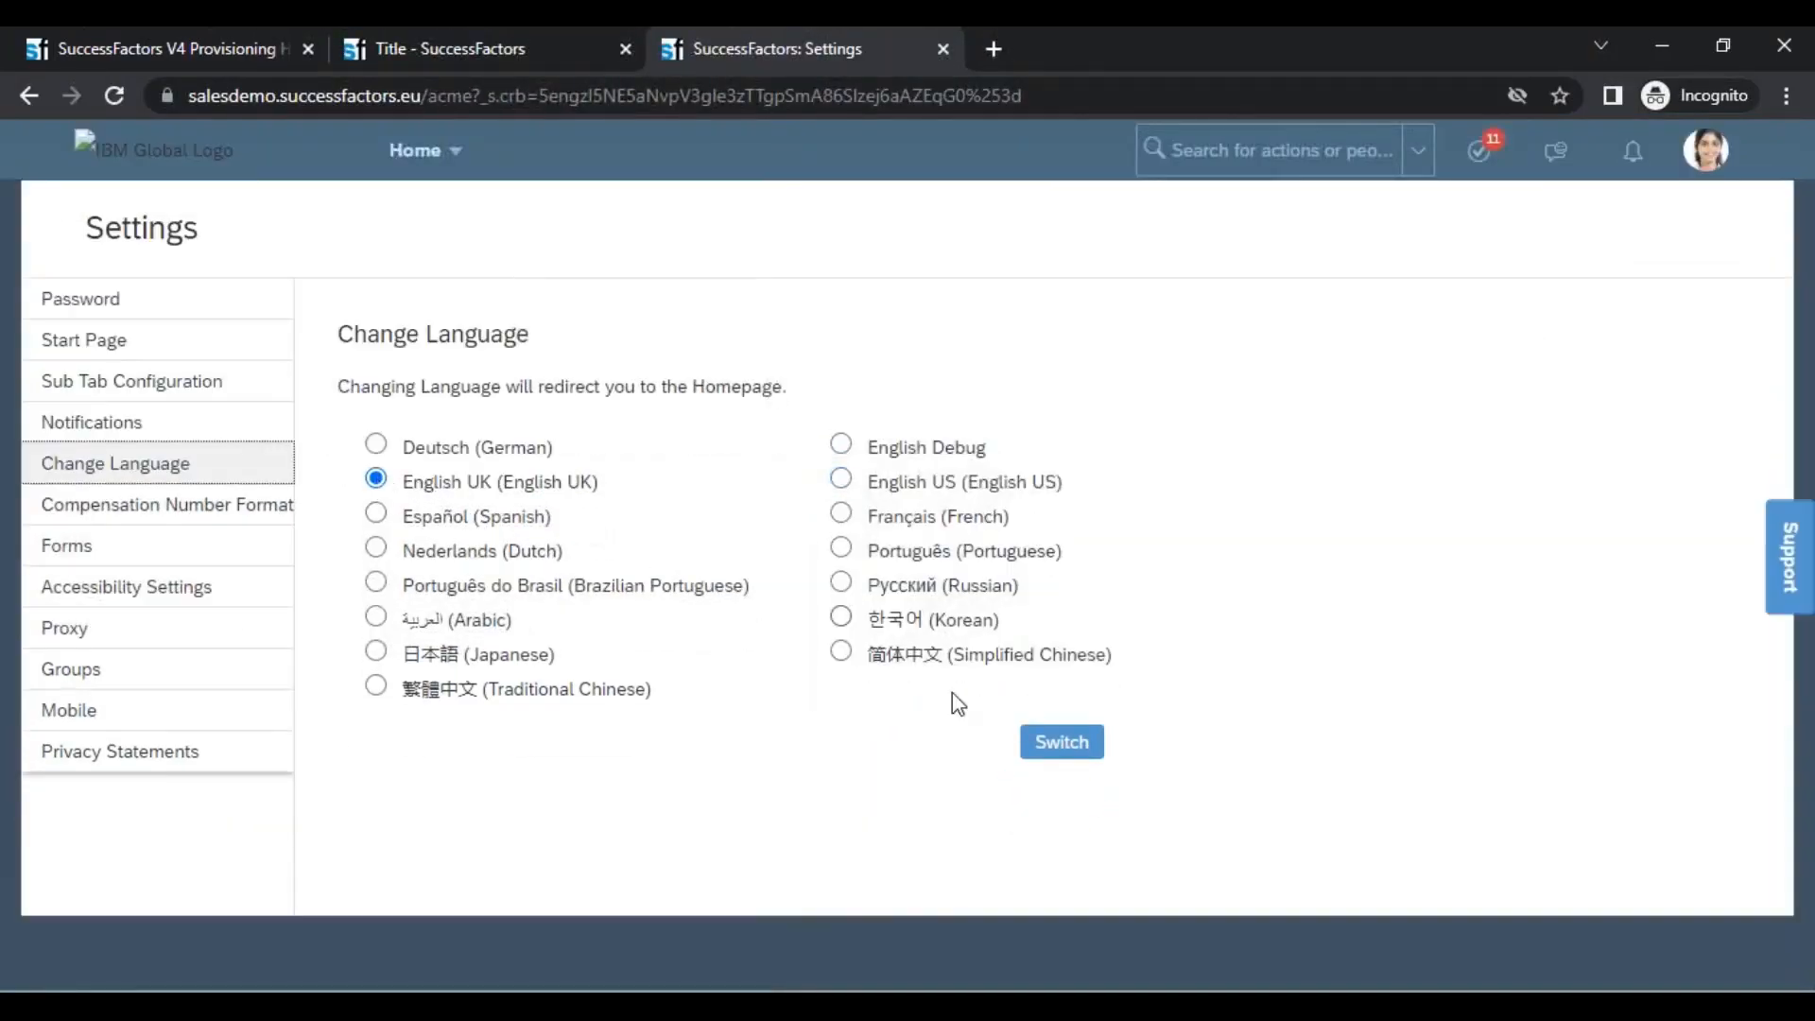
{"action": "left_click", "coordinate": [1062, 743]}
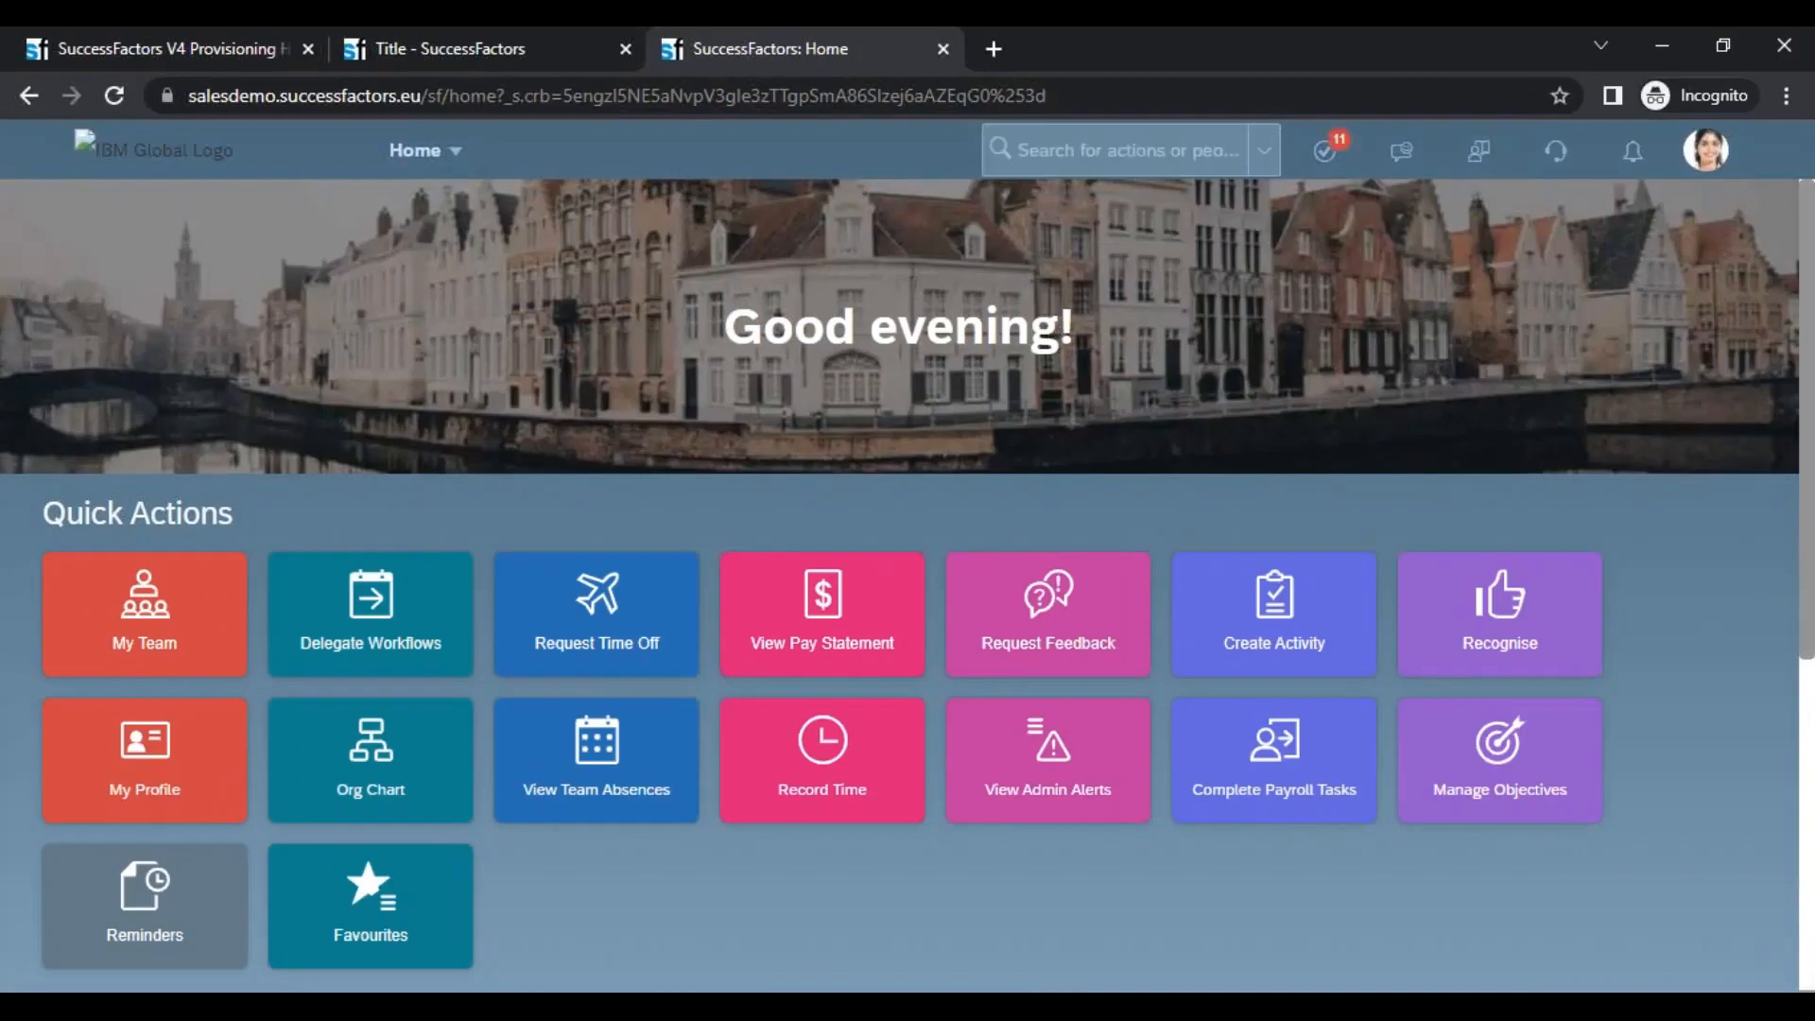
Search for "man org", open Manage Organisation, Pay and Job Structures, and start a new Location Group object to examine its heading
{"action": "left_click", "coordinate": [1060, 173]}
{"action": "type", "text": "n org"}
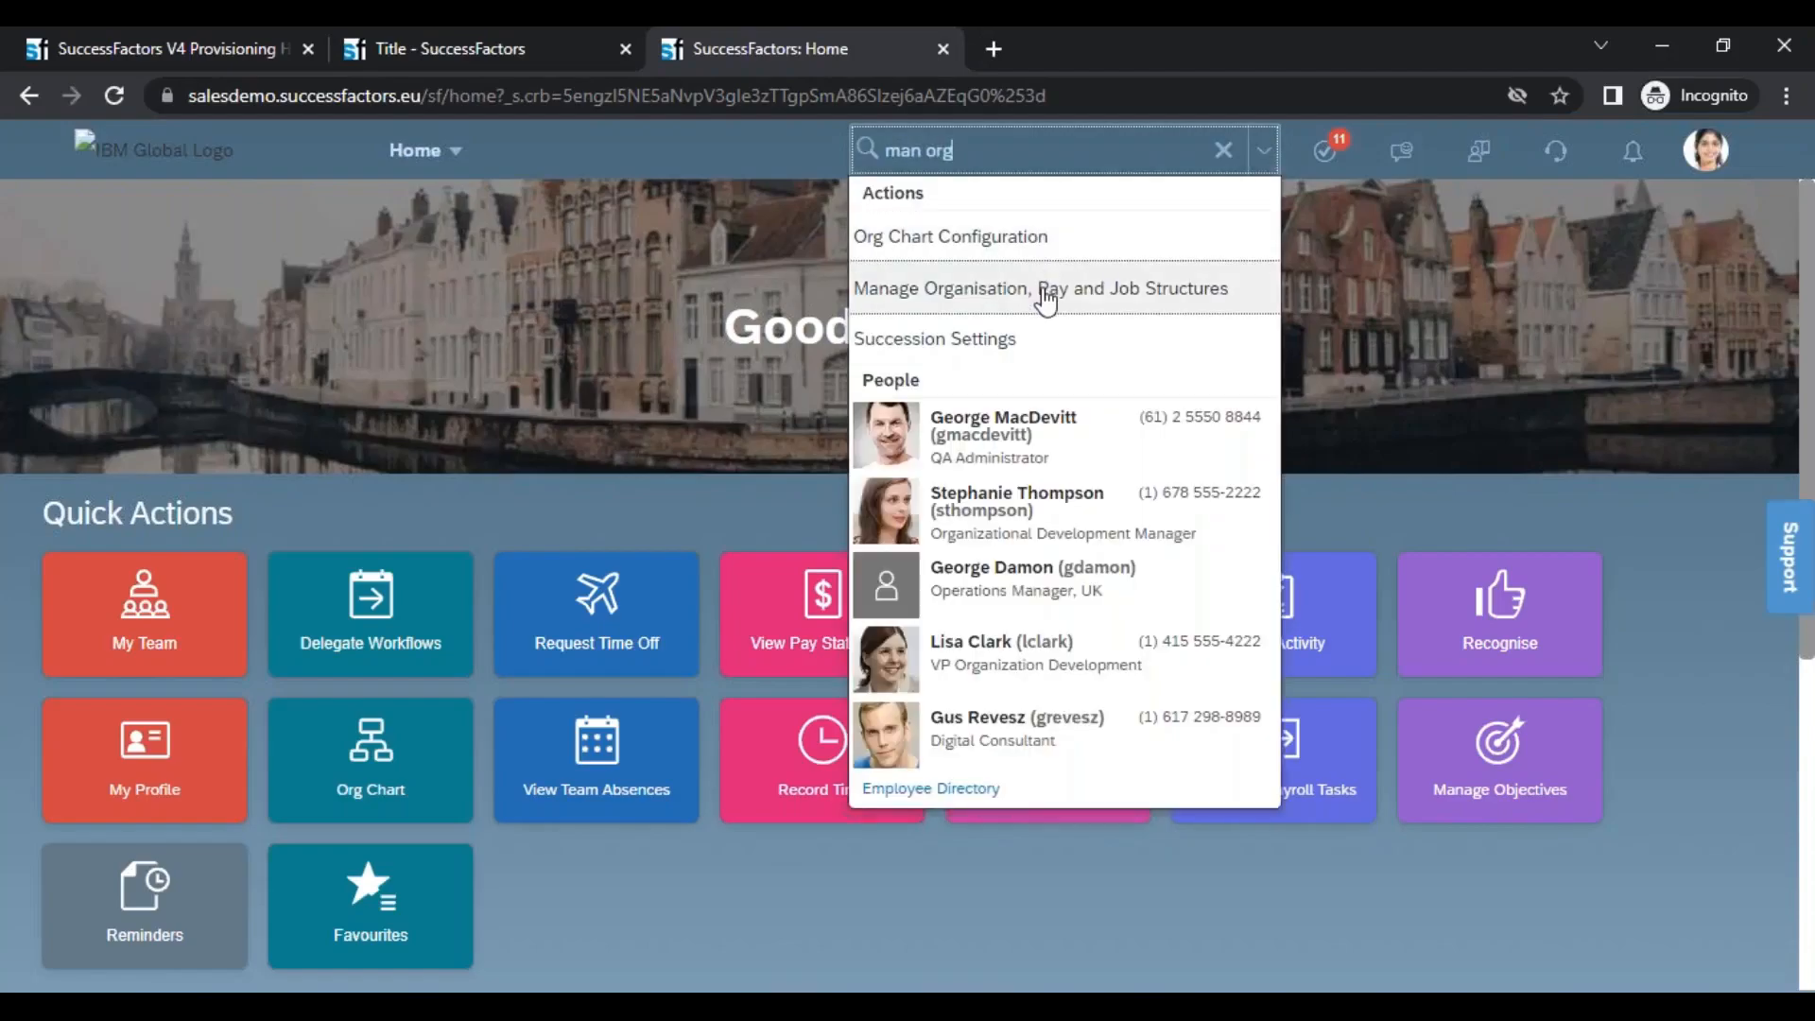
{"action": "left_click", "coordinate": [983, 287]}
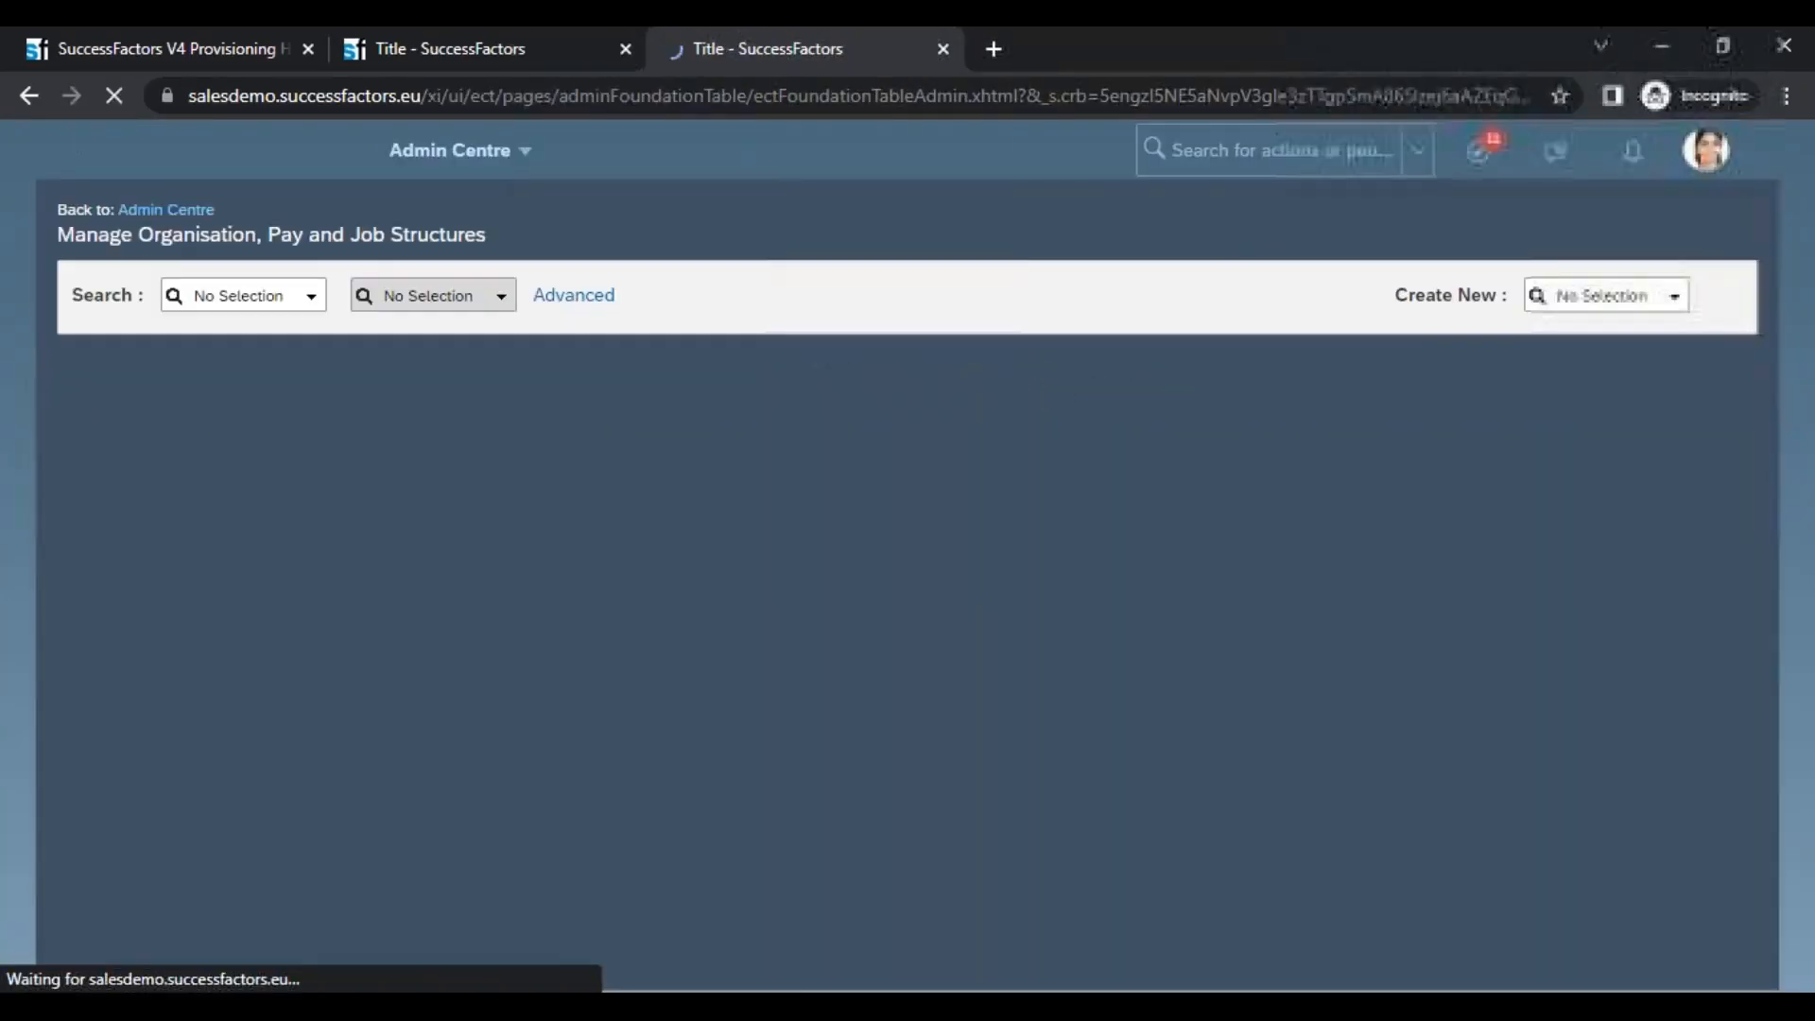
{"action": "left_click", "coordinate": [1671, 298]}
{"action": "left_click", "coordinate": [1461, 363]}
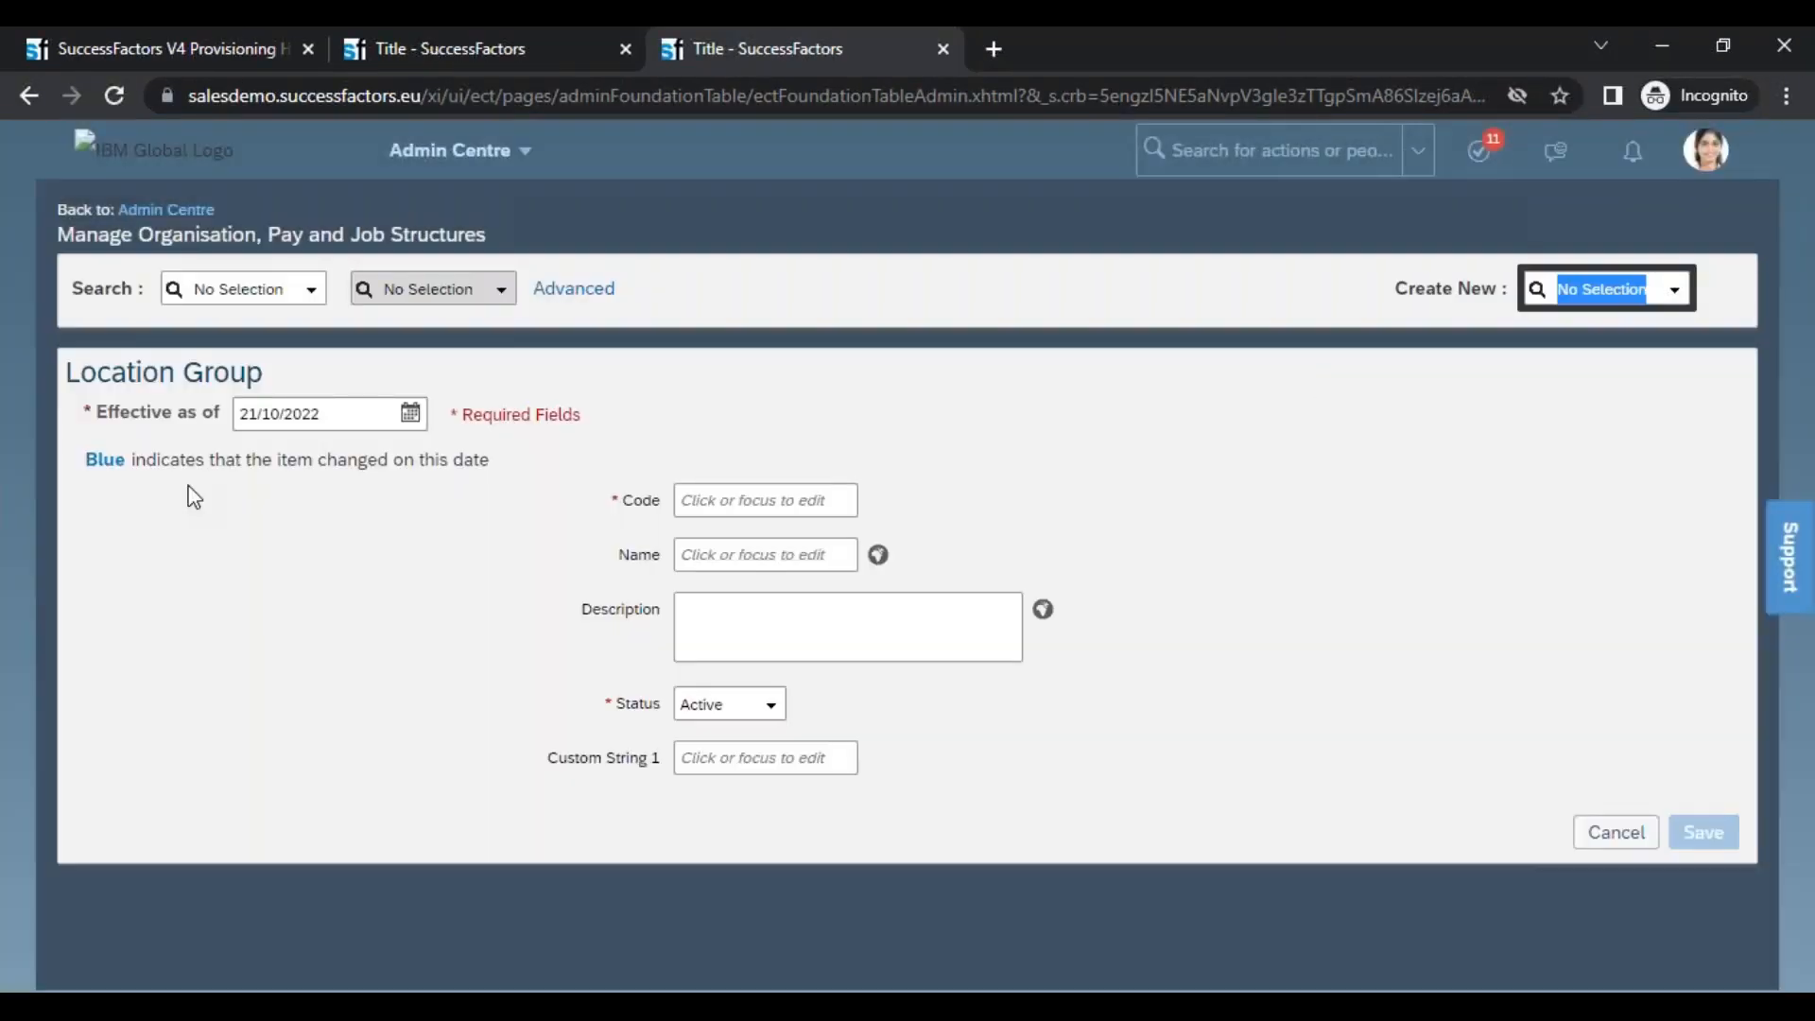
{"action": "left_click_drag", "start_coordinate": [64, 372], "coordinate": [281, 402]}
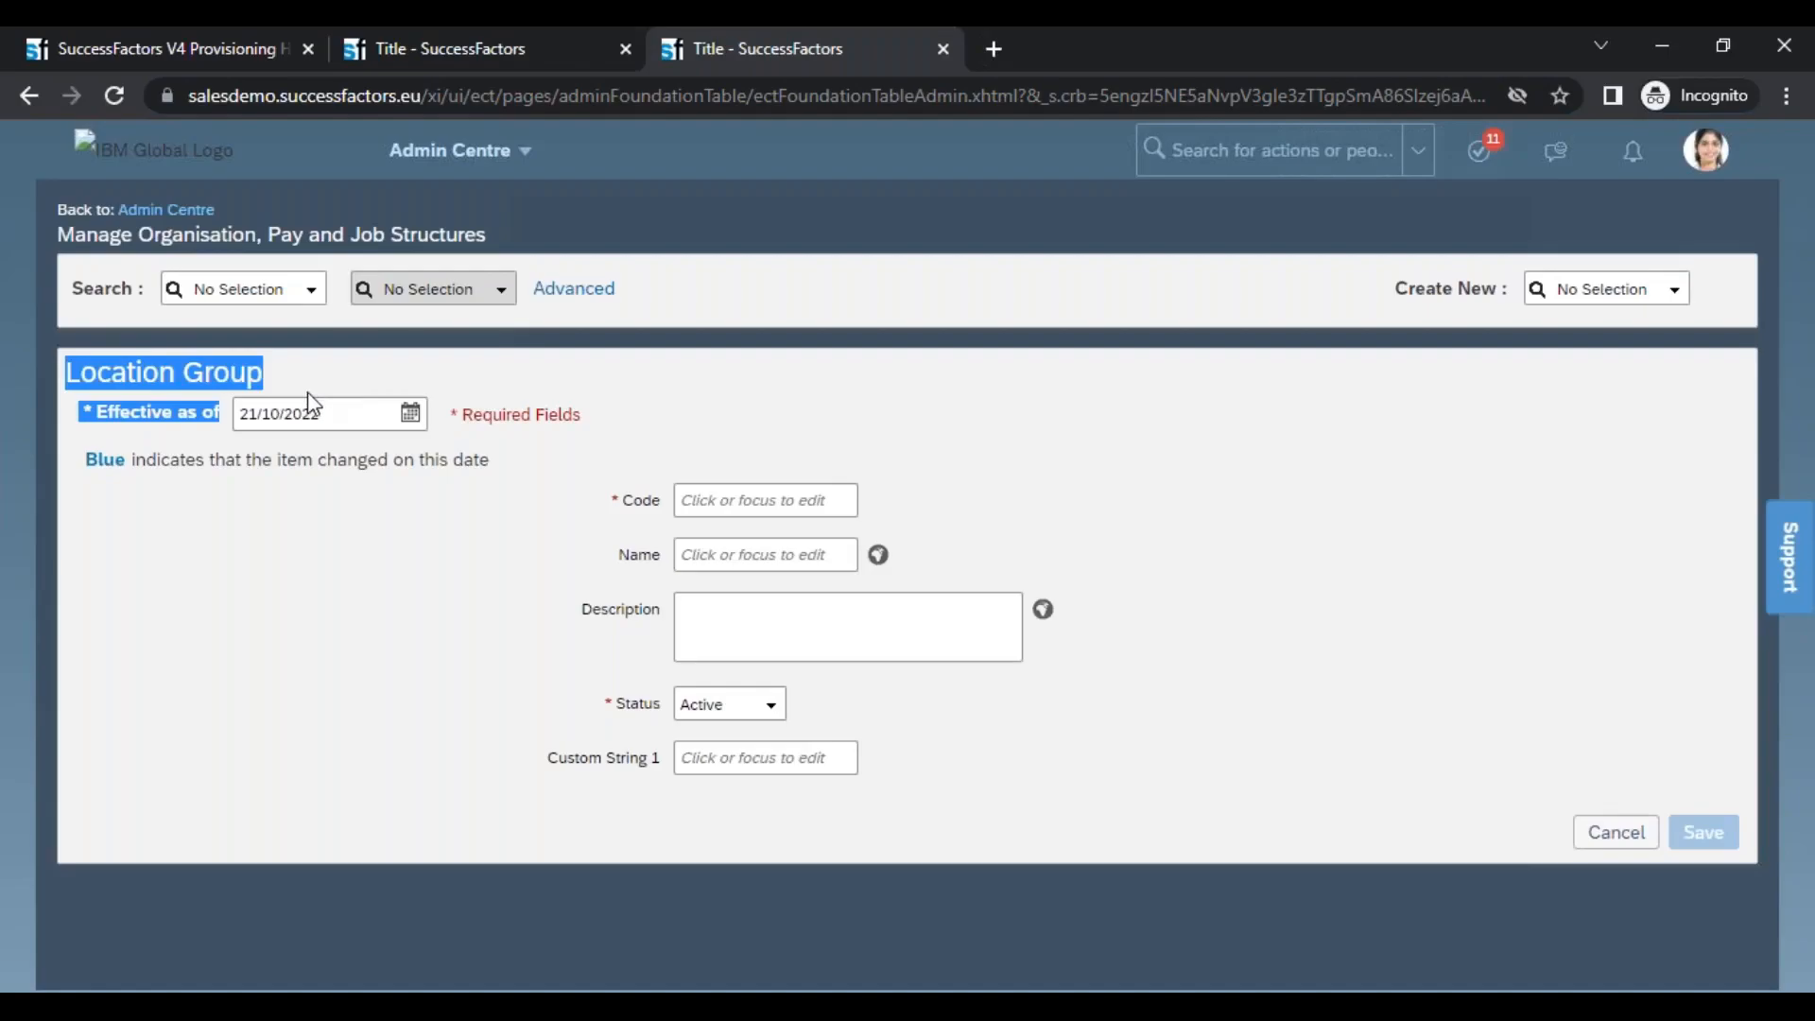
Switch to XMLPad and compare the default and en-GB label rows of locationGroup with the heading of the instance's form
{"action": "key", "text": "alt+Tab"}
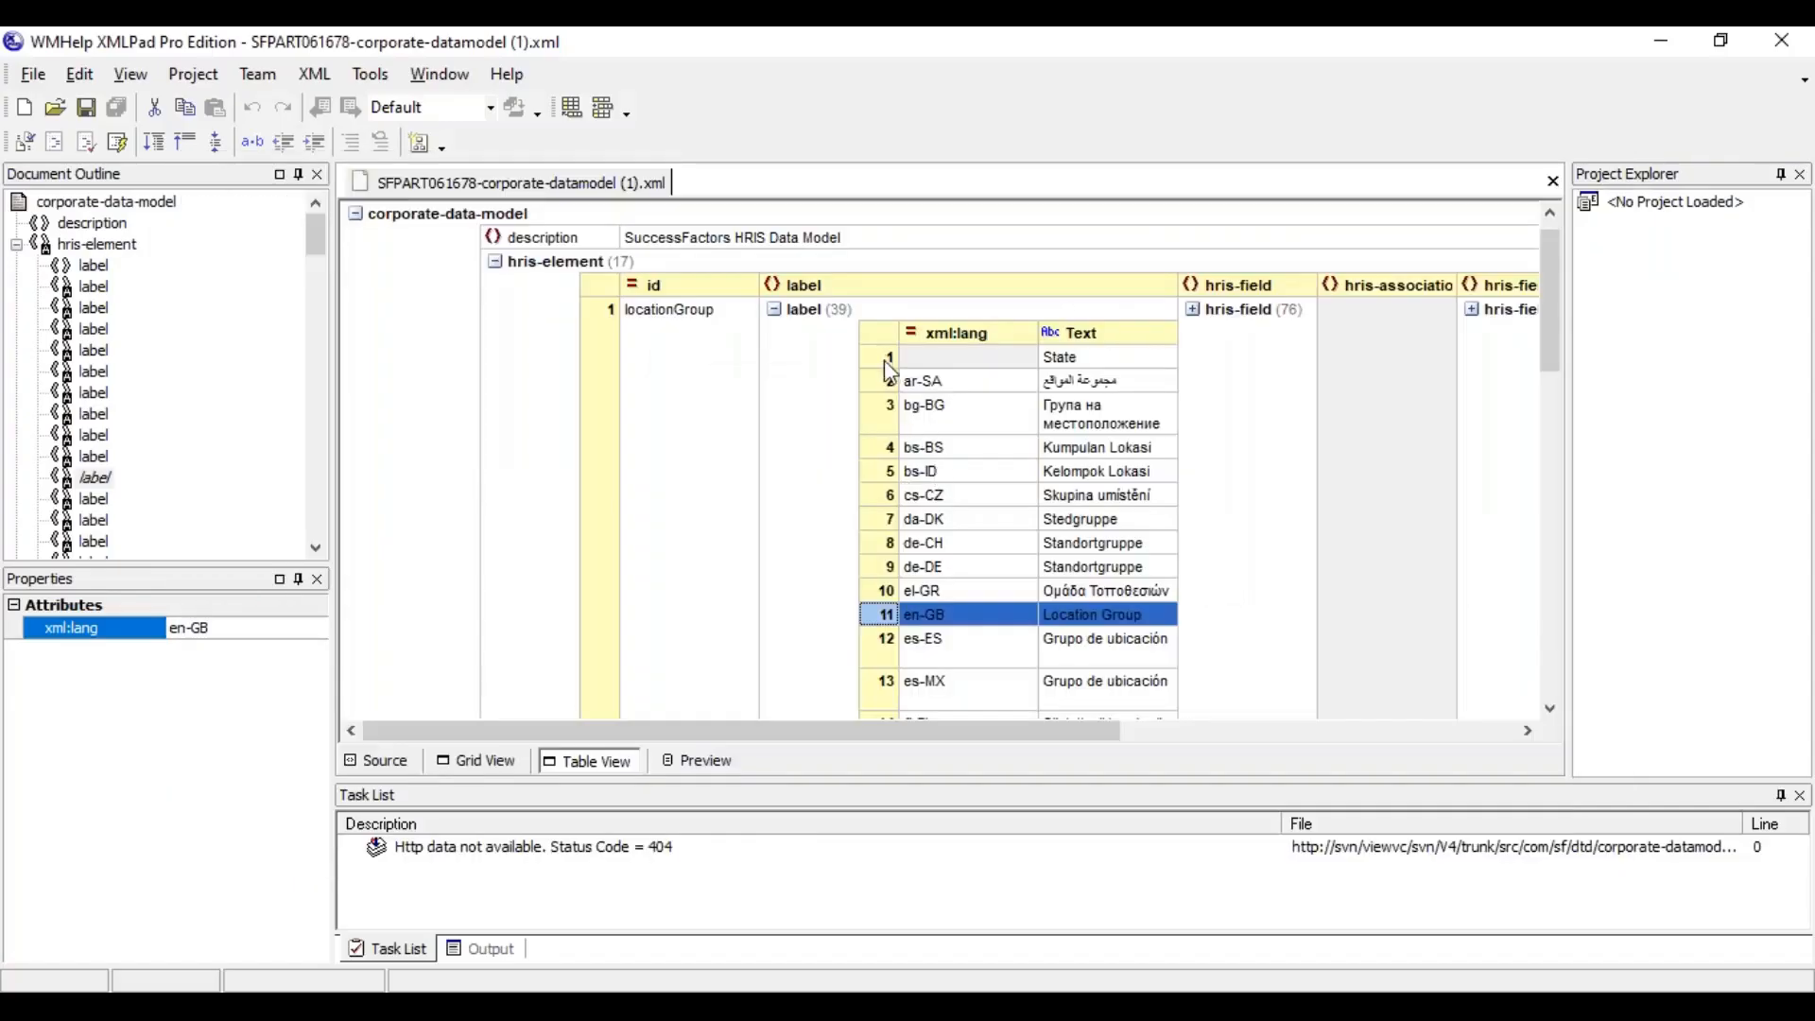
{"action": "left_click", "coordinate": [888, 363]}
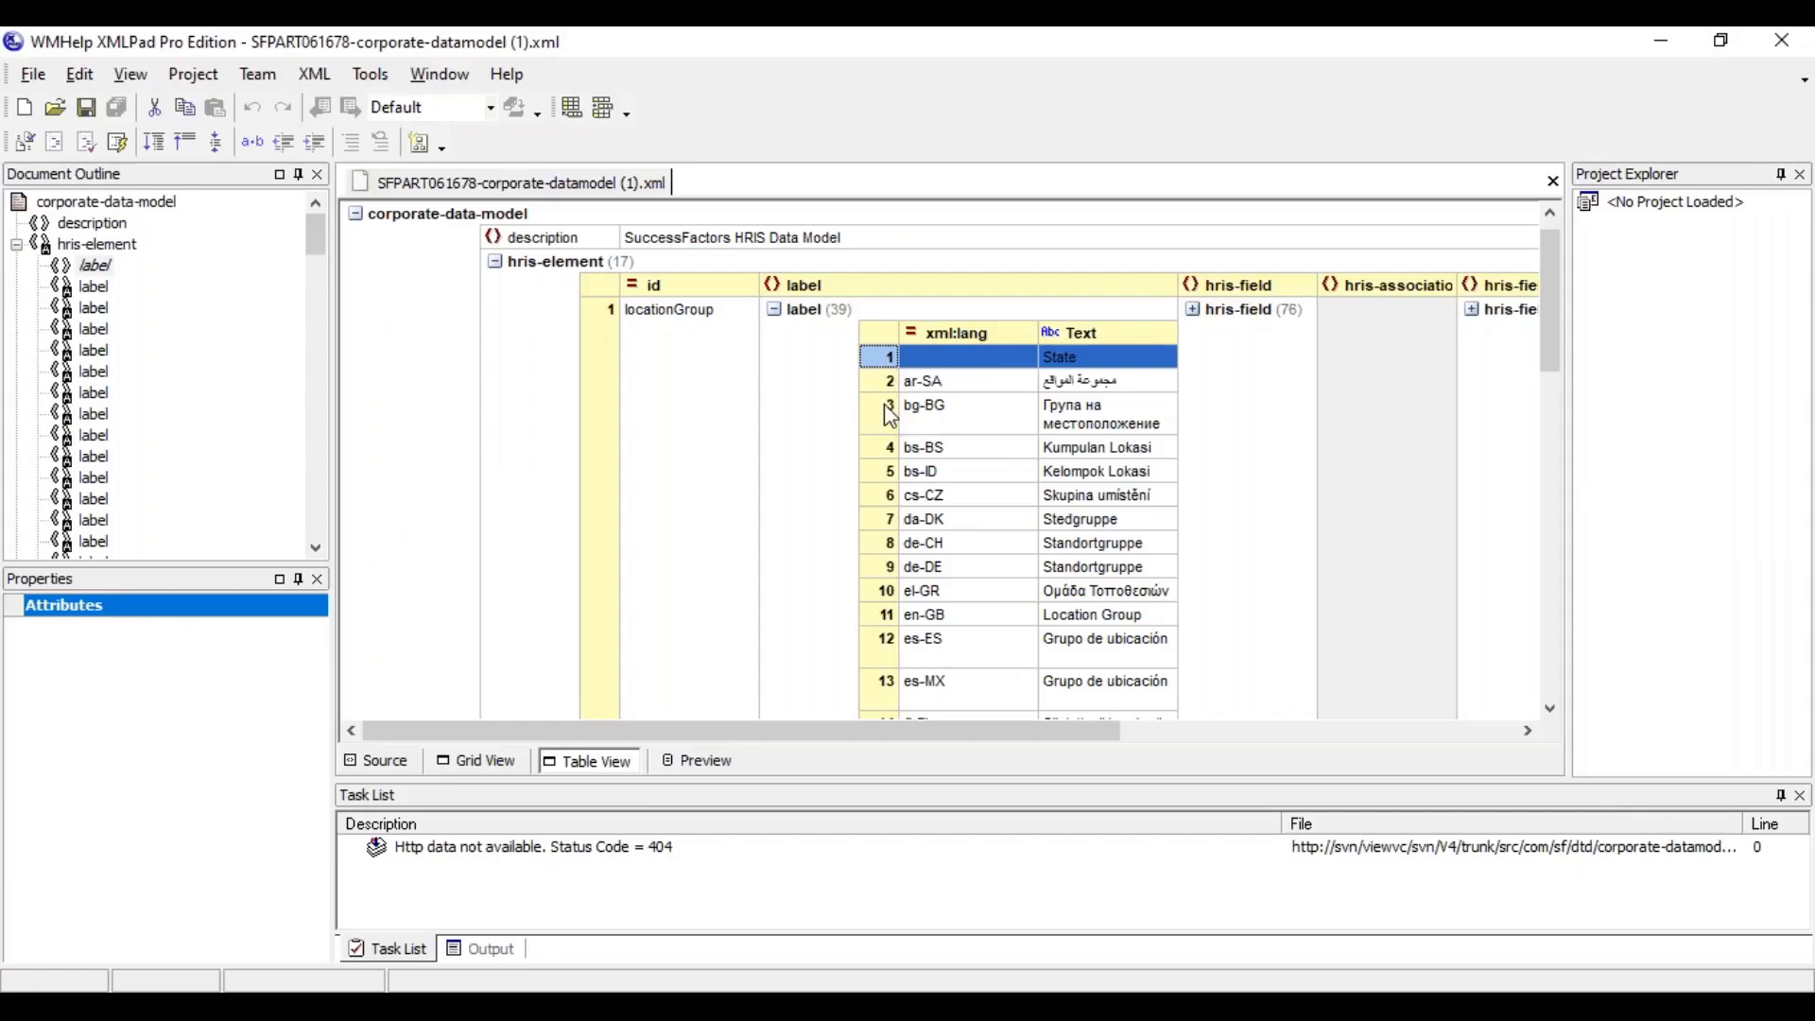
{"action": "left_click", "coordinate": [891, 567]}
{"action": "left_click", "coordinate": [935, 617]}
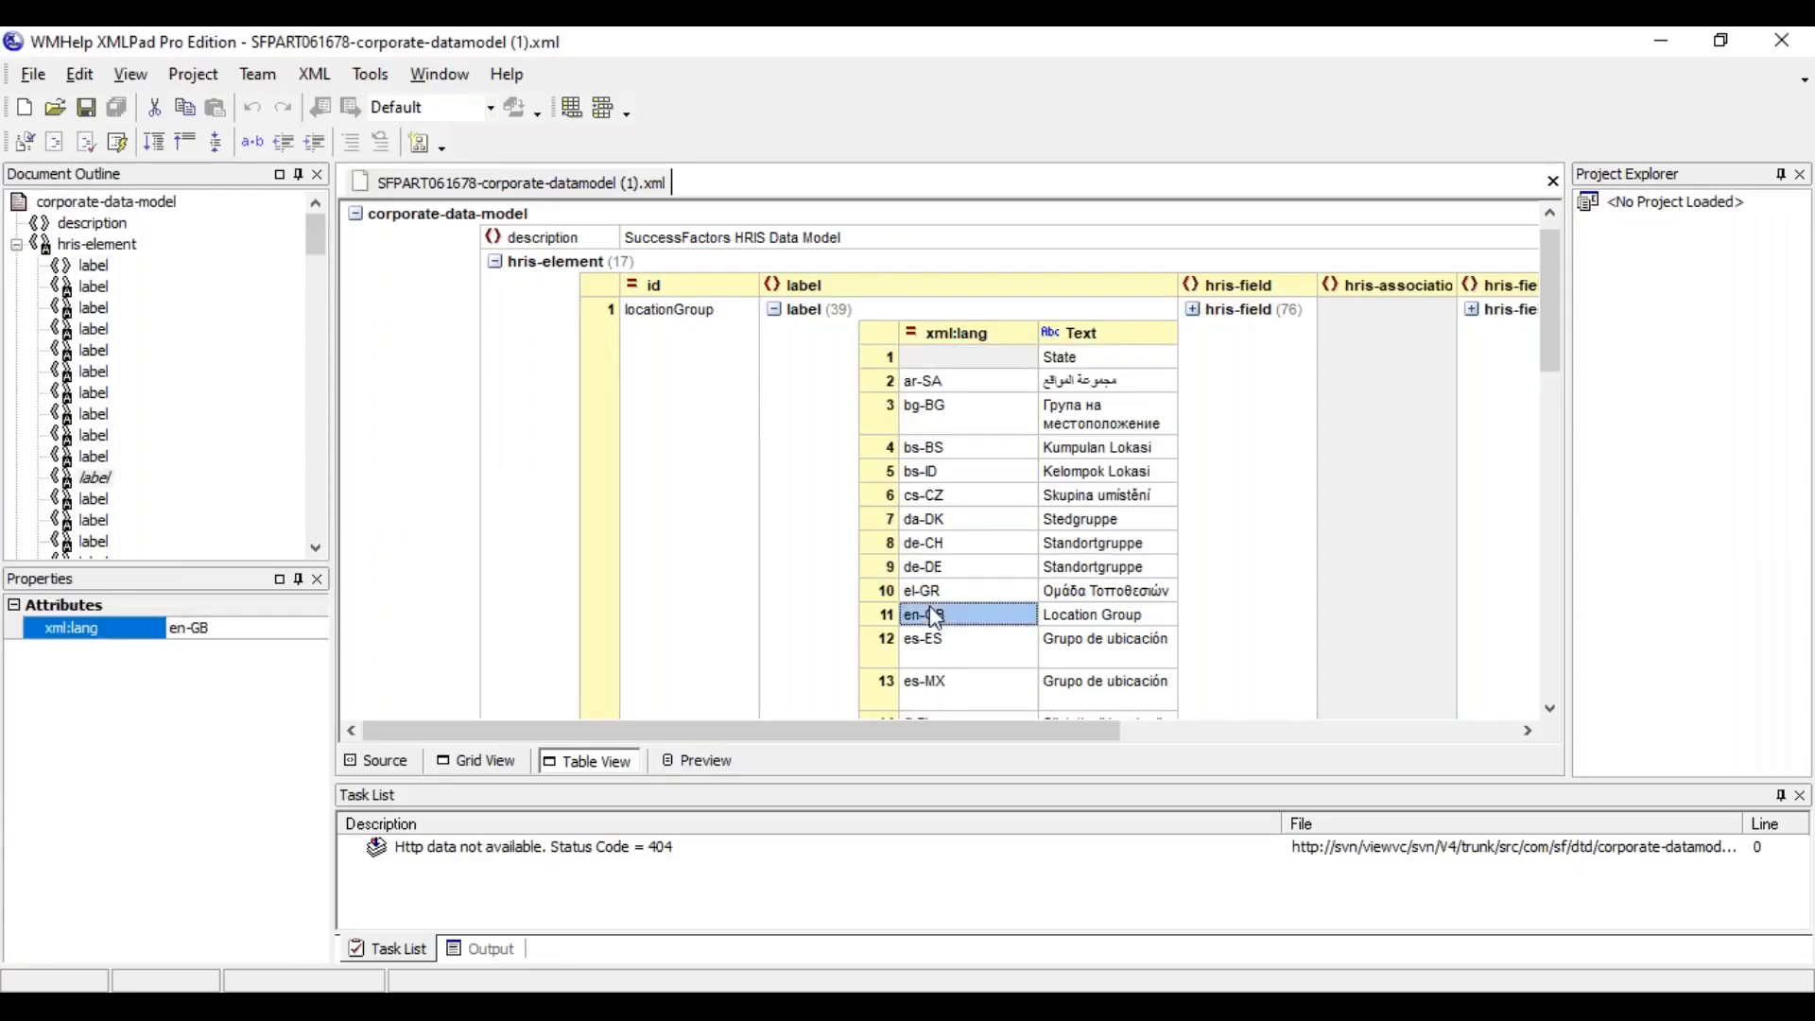
{"action": "left_click", "coordinate": [878, 616]}
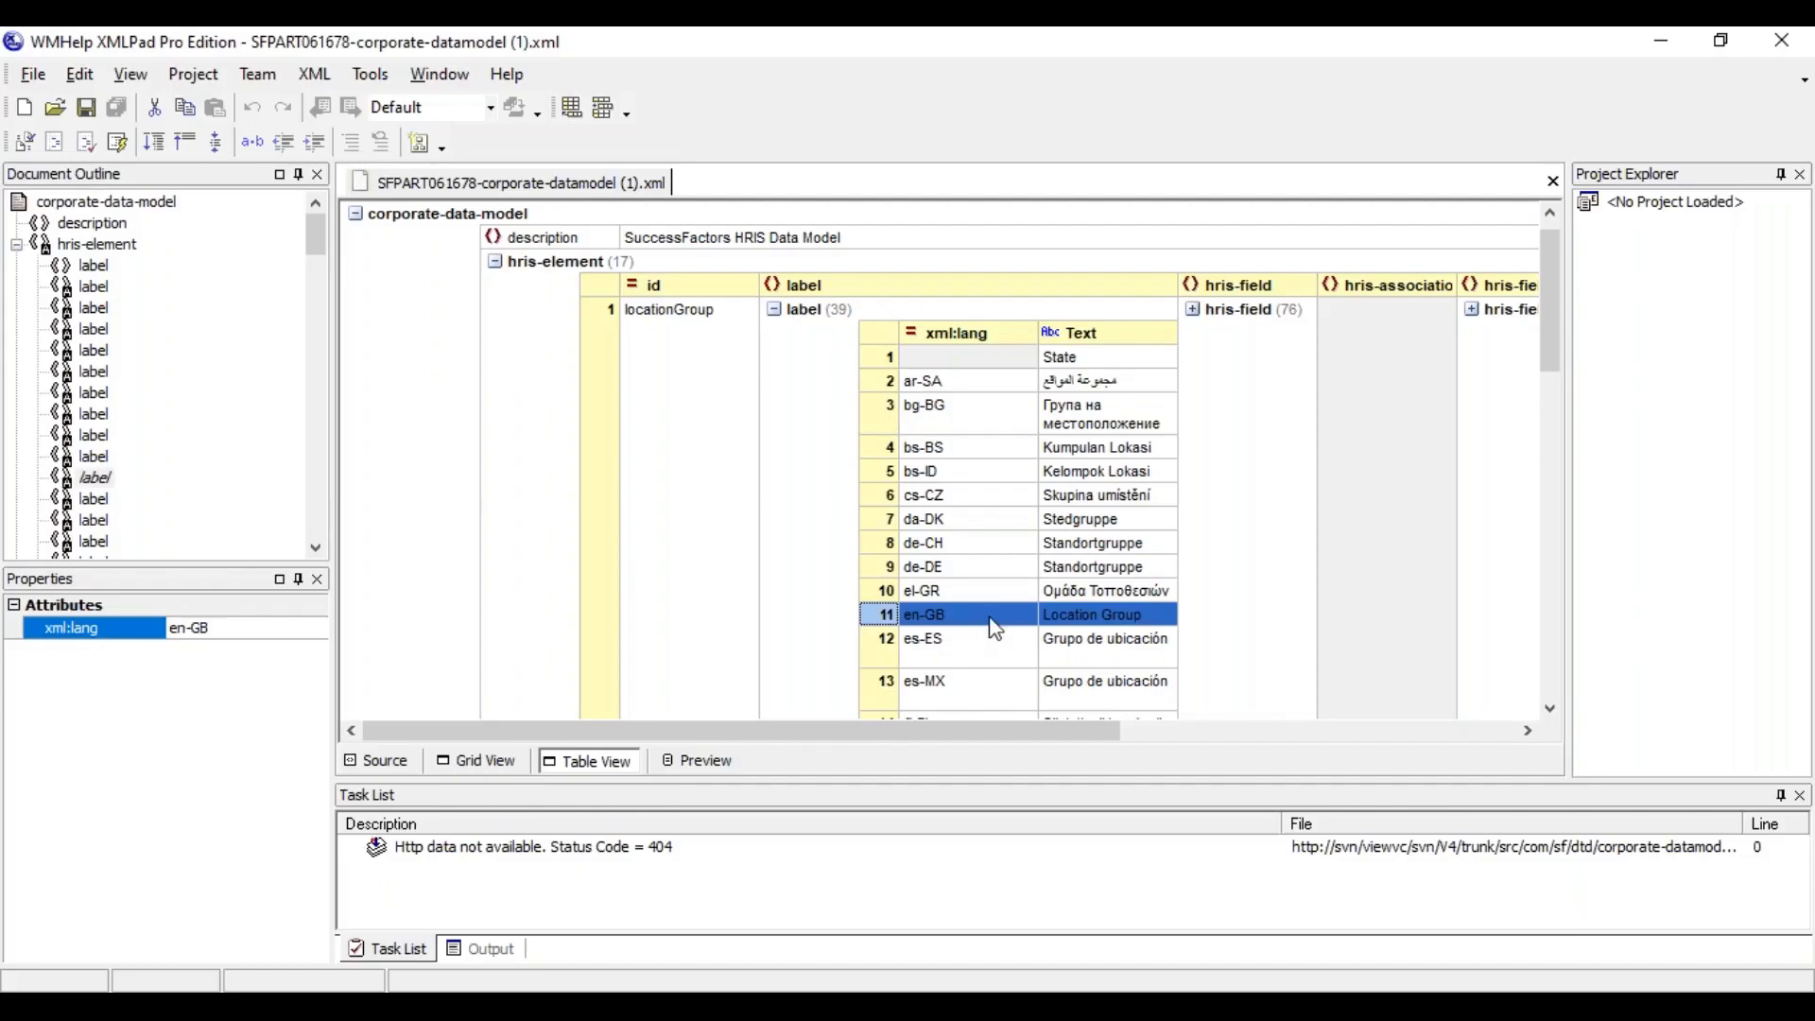
{"action": "left_click", "coordinate": [1104, 616]}
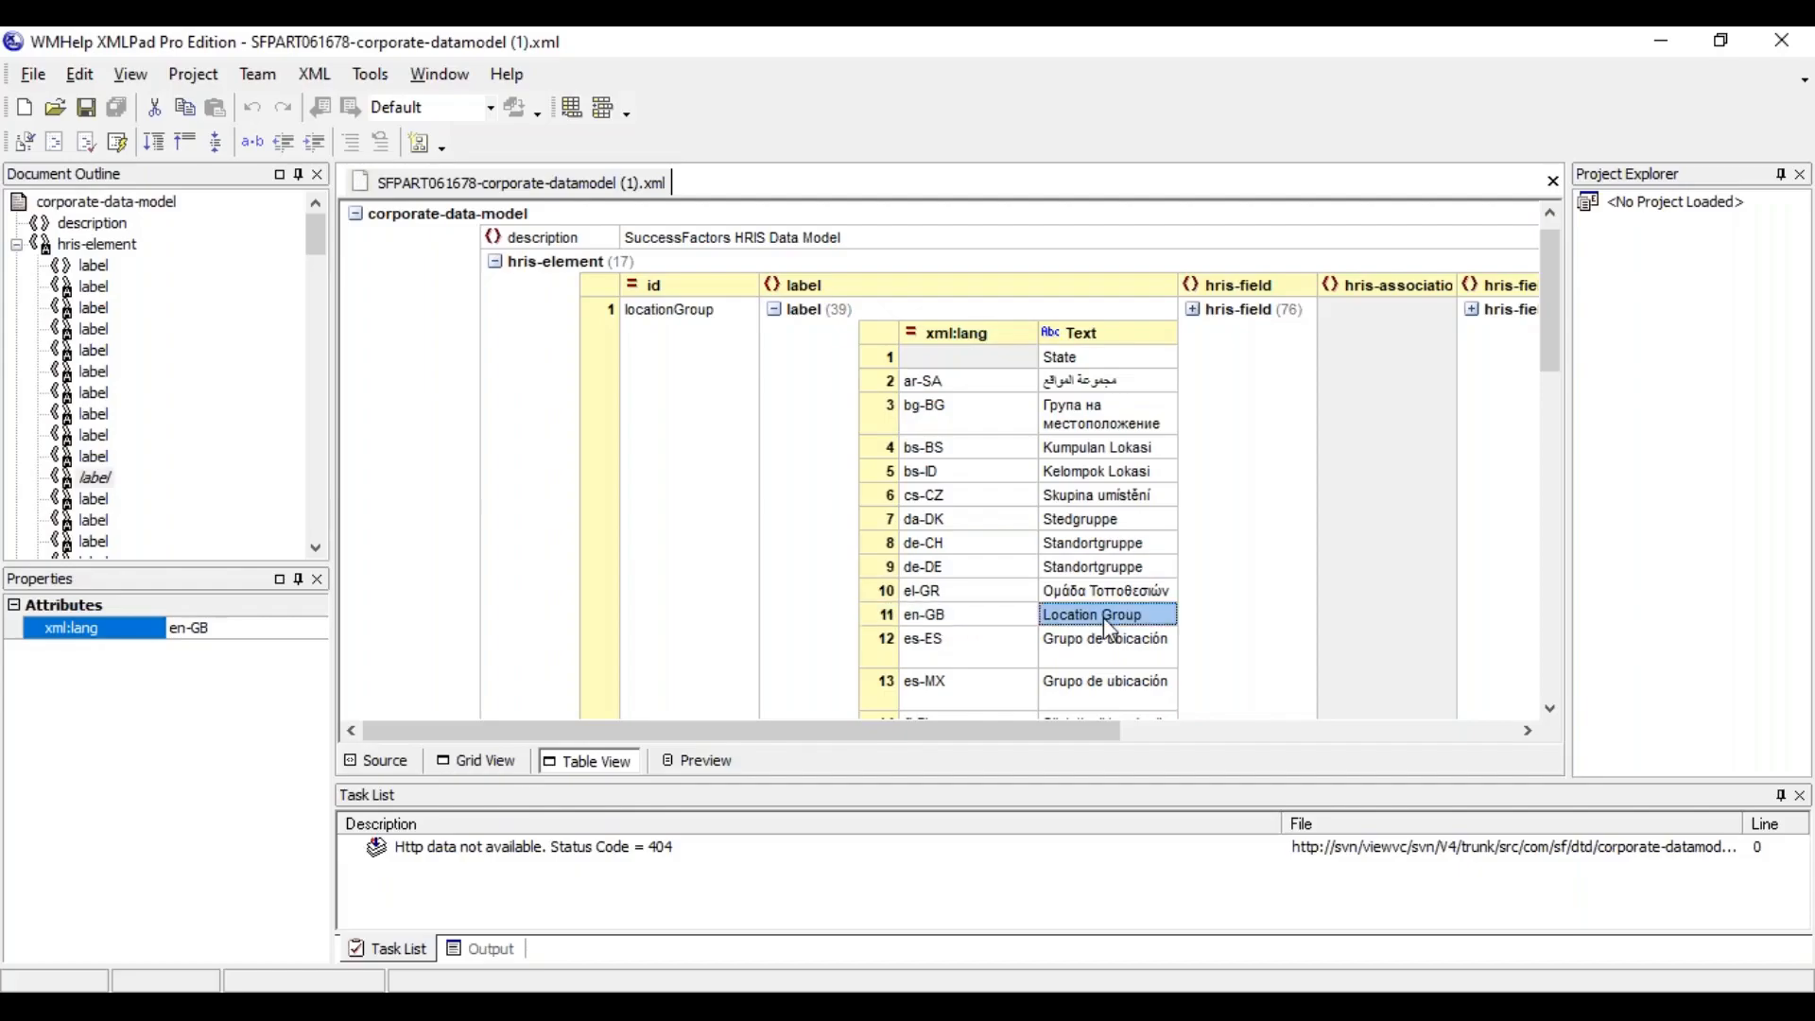
{"action": "key", "text": "alt+Tab"}
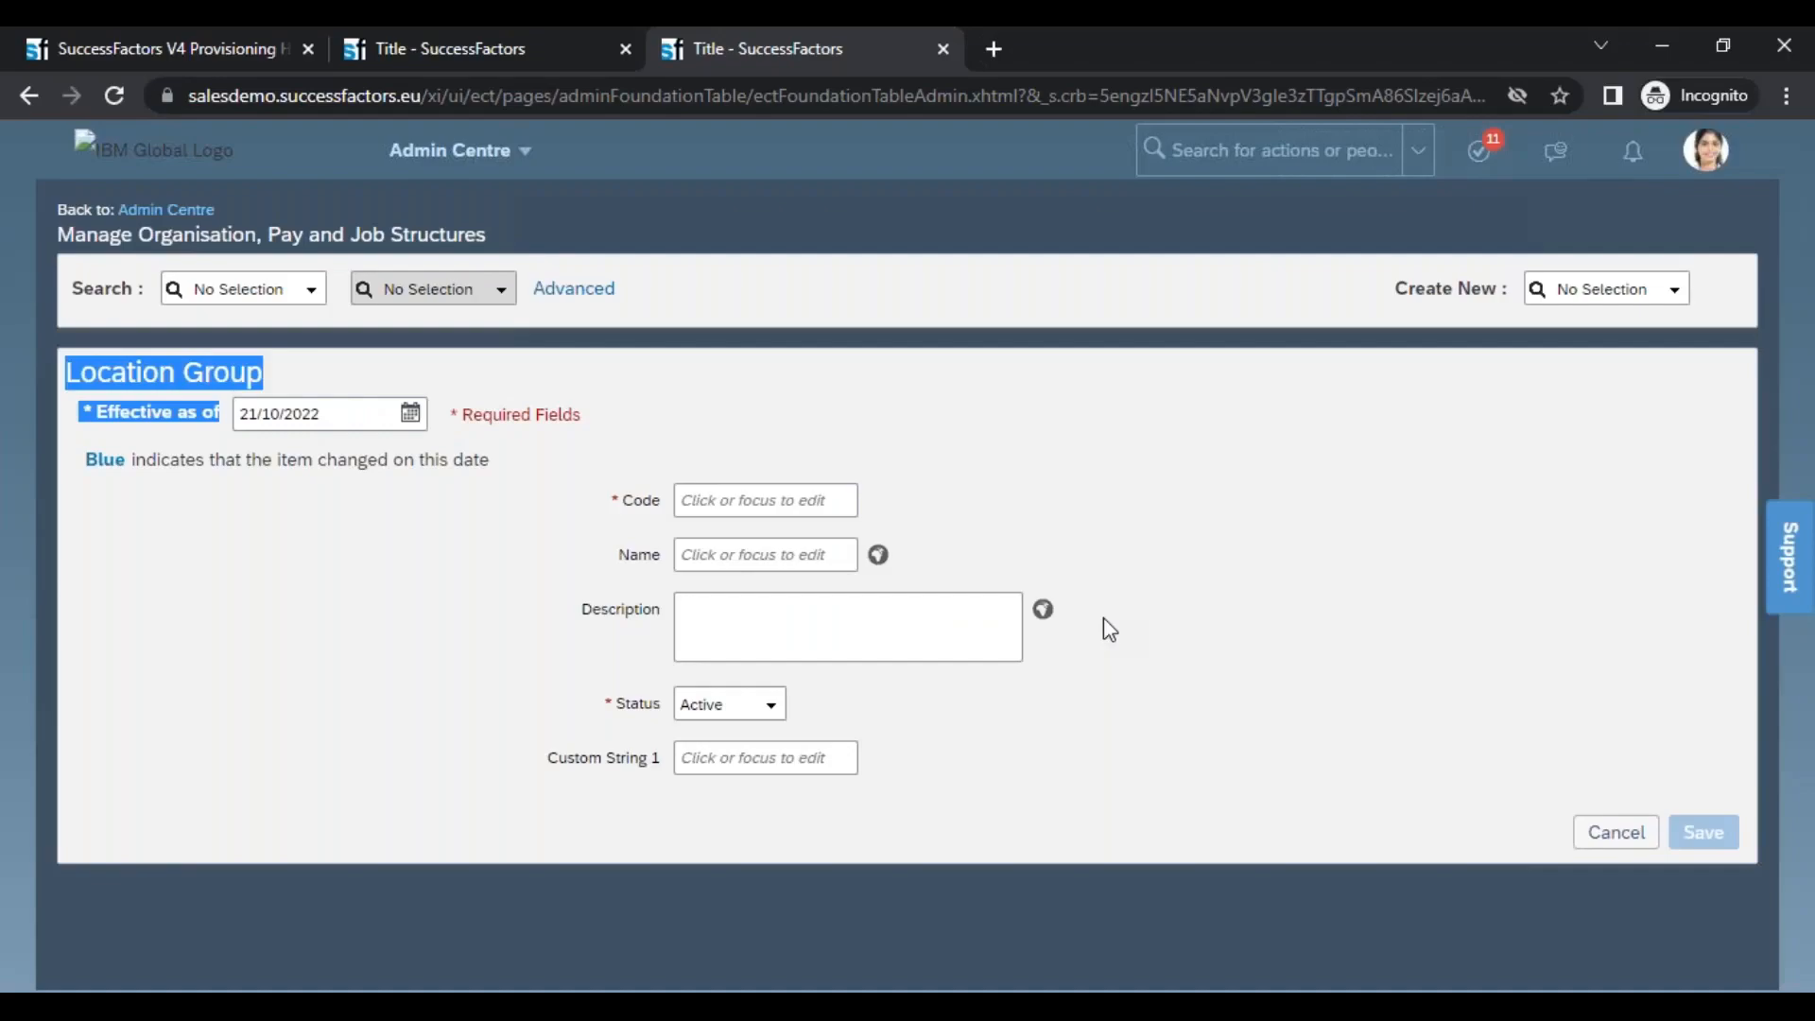
{"action": "key", "text": "alt+Tab"}
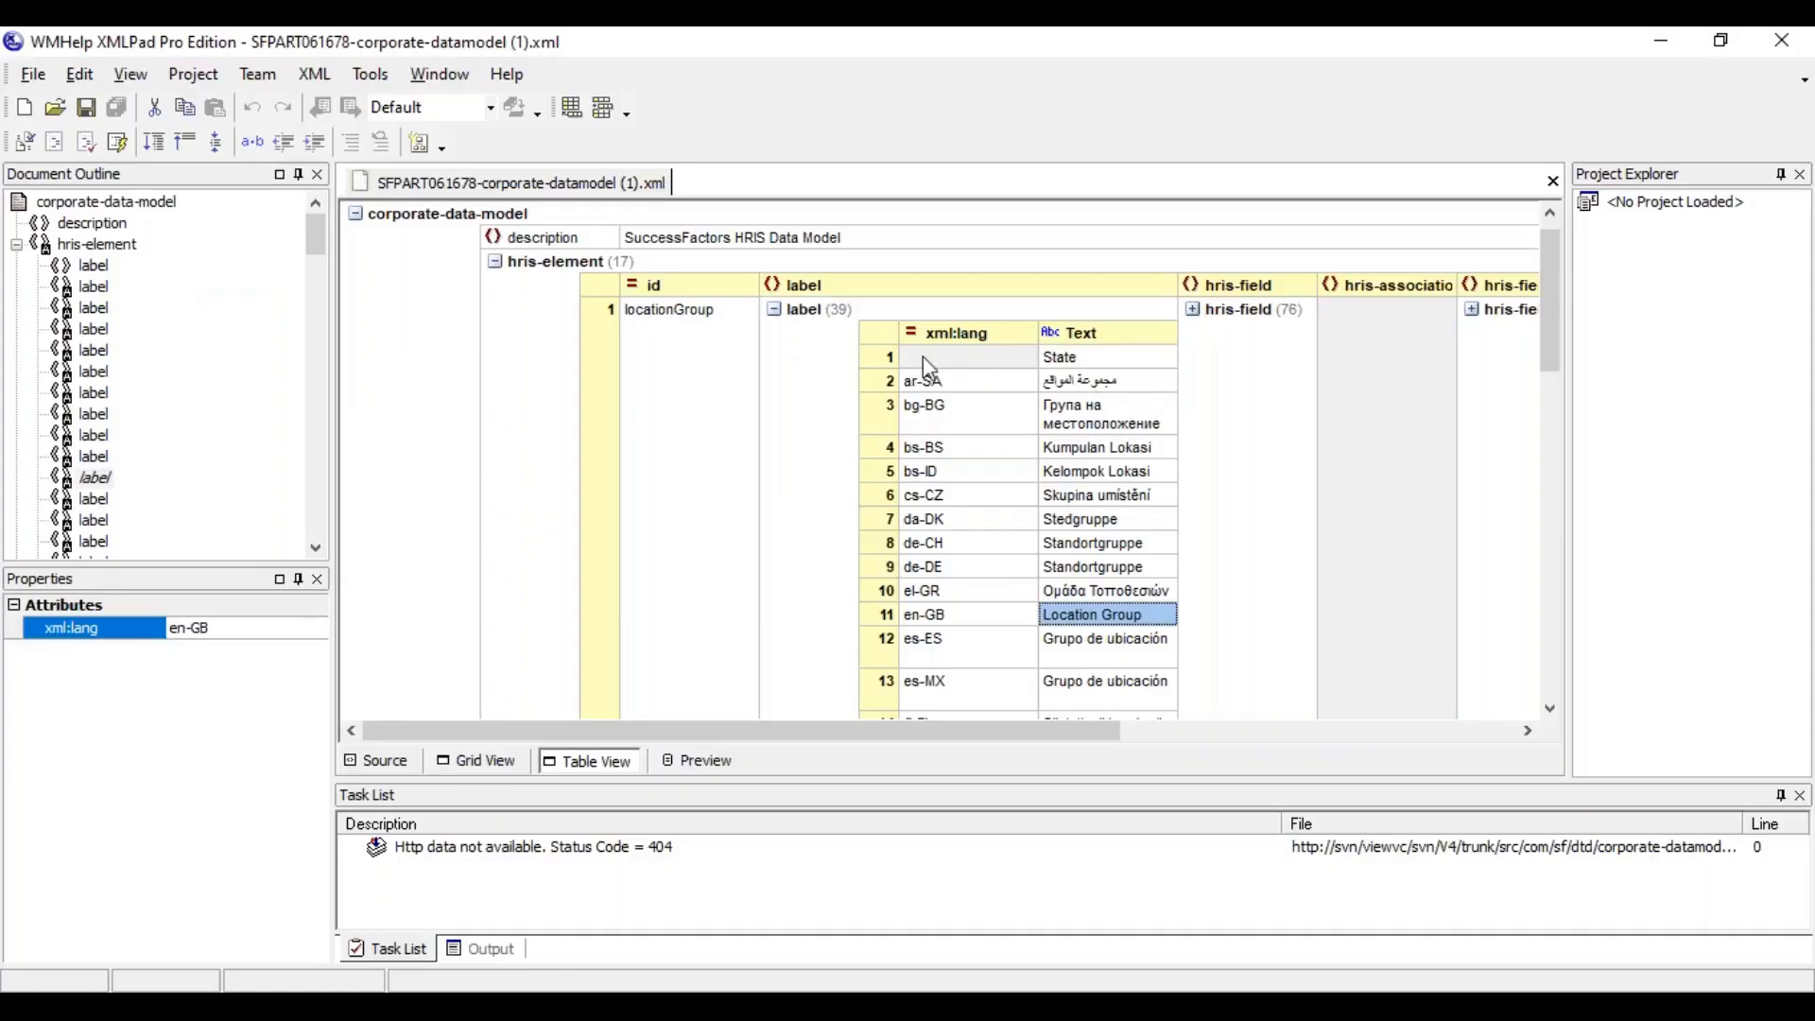
Look through the locationGroup labels from the default row to the last language and the hris-elements below them
{"action": "left_click", "coordinate": [886, 358]}
{"action": "left_click", "coordinate": [1552, 686]}
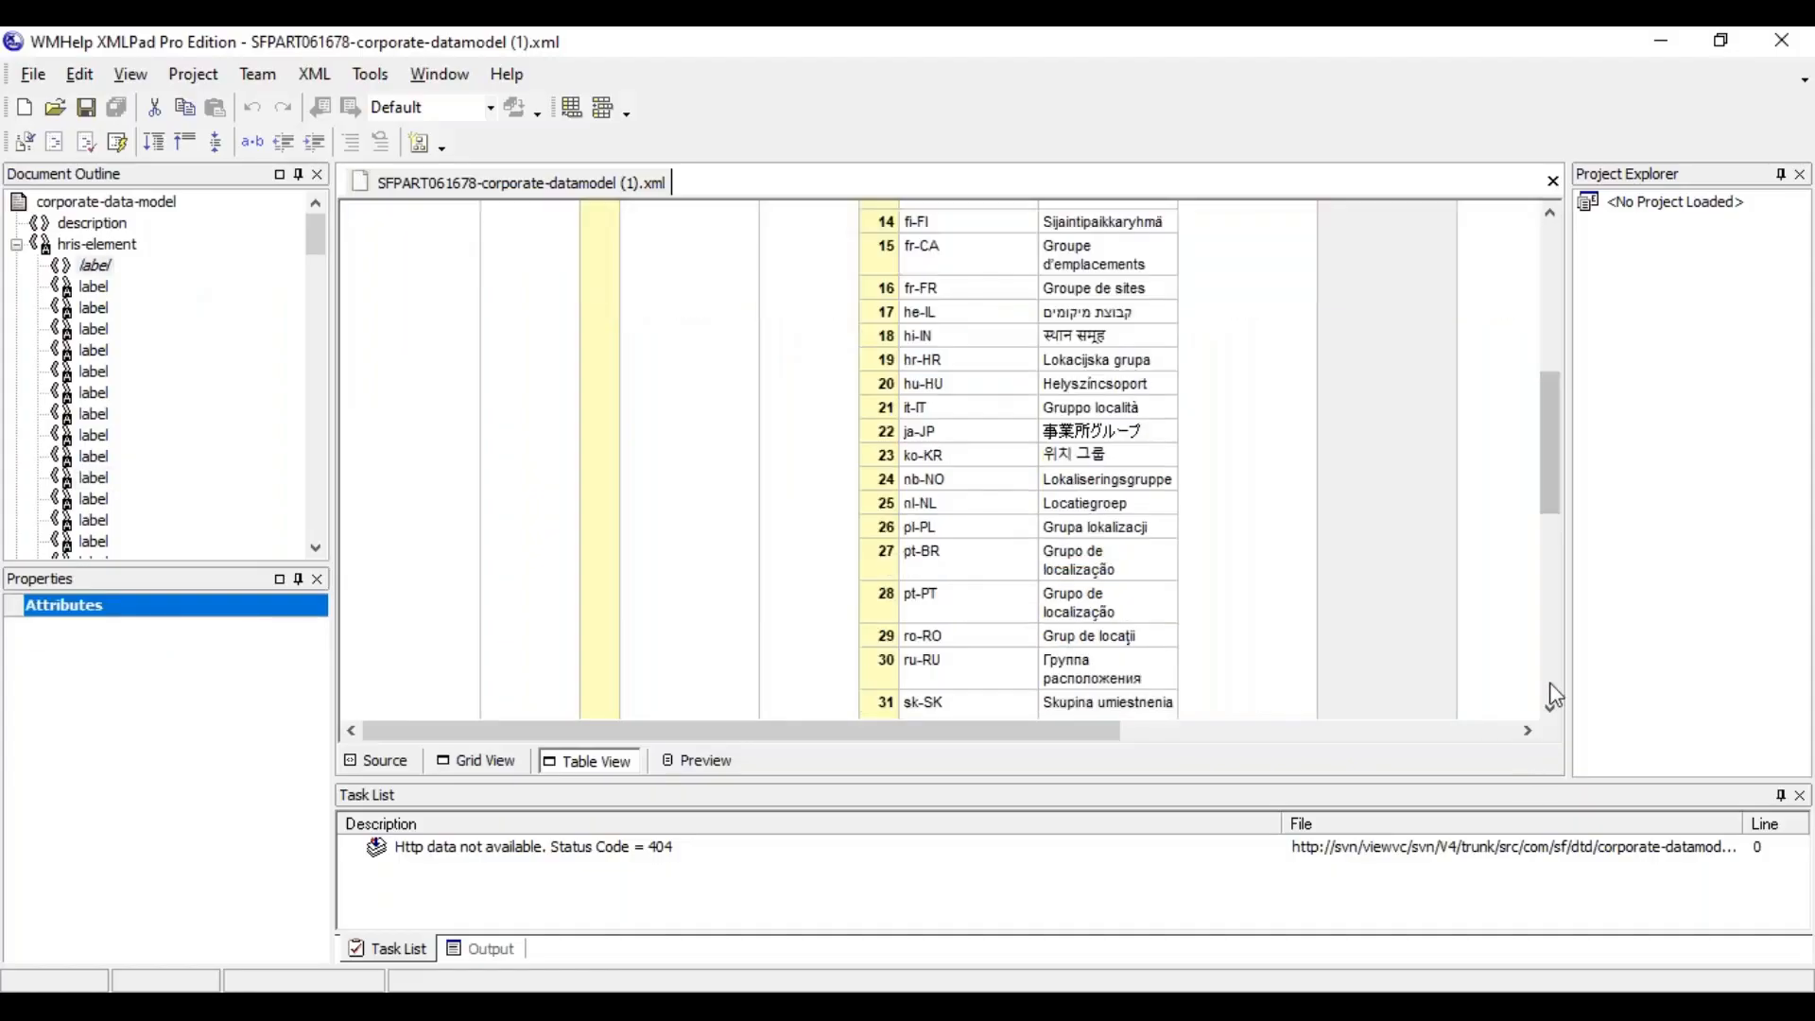
{"action": "left_click", "coordinate": [1553, 696]}
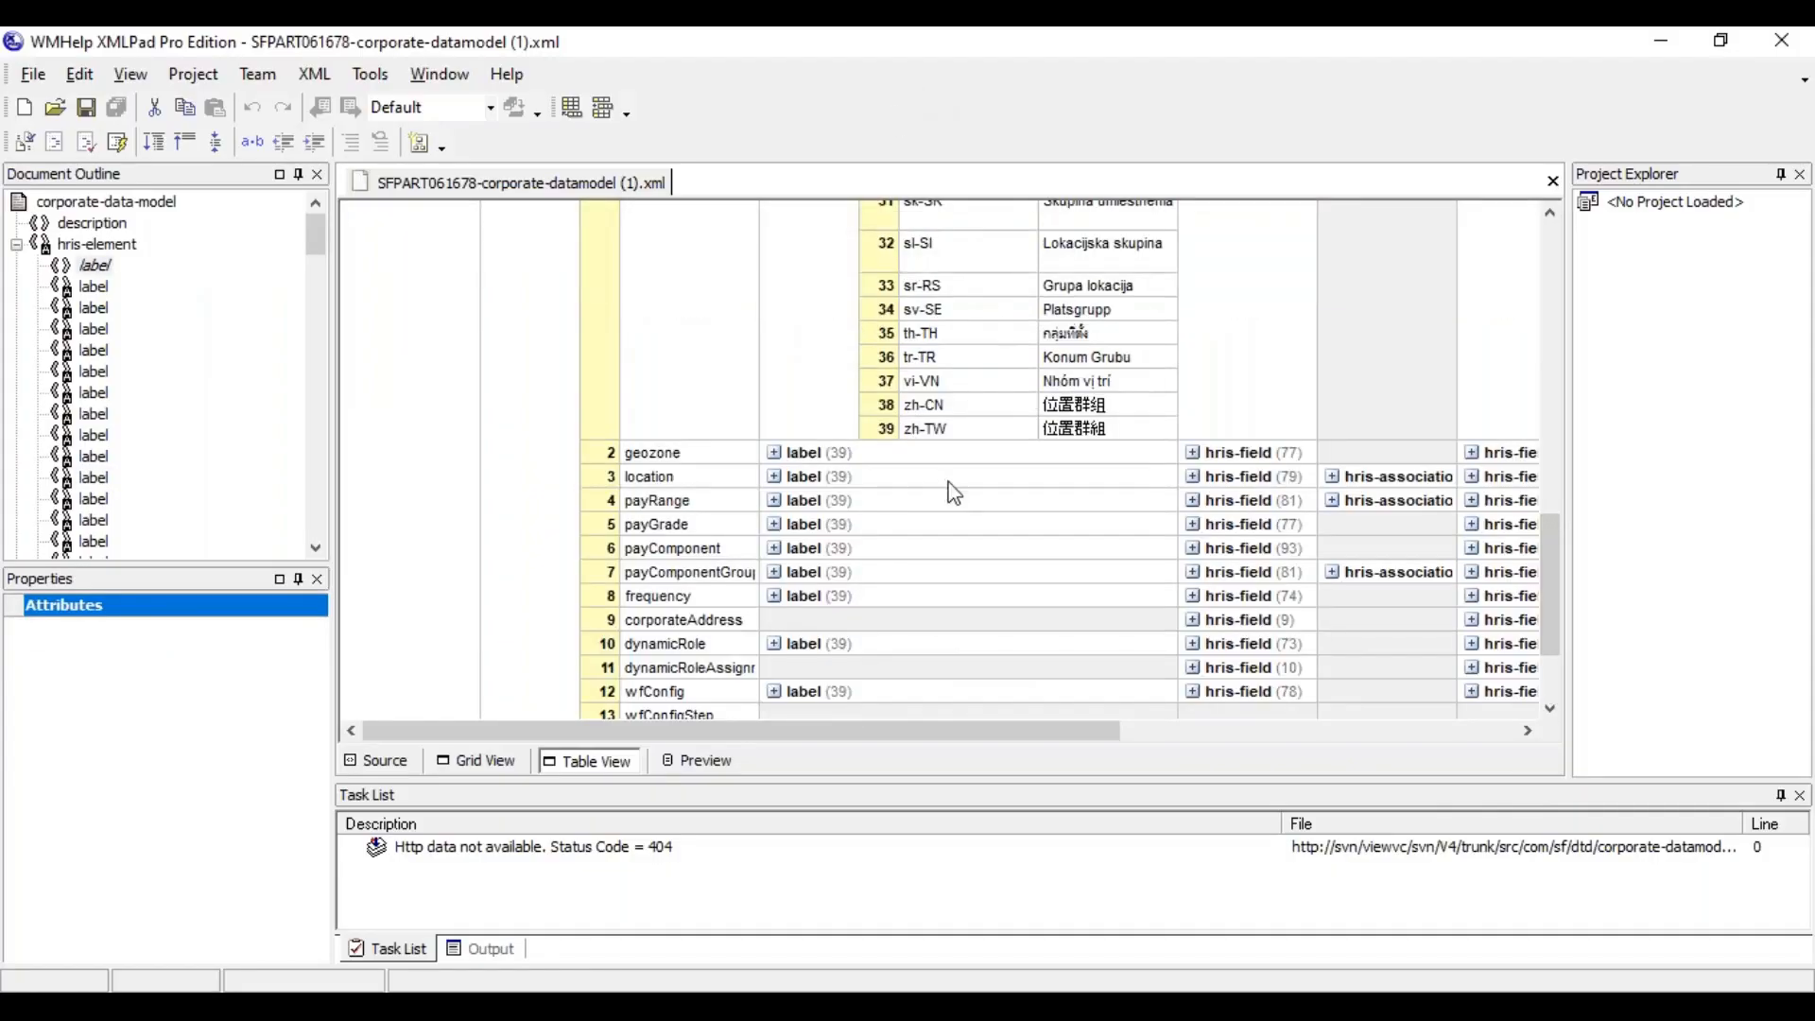
{"action": "left_click", "coordinate": [1546, 257]}
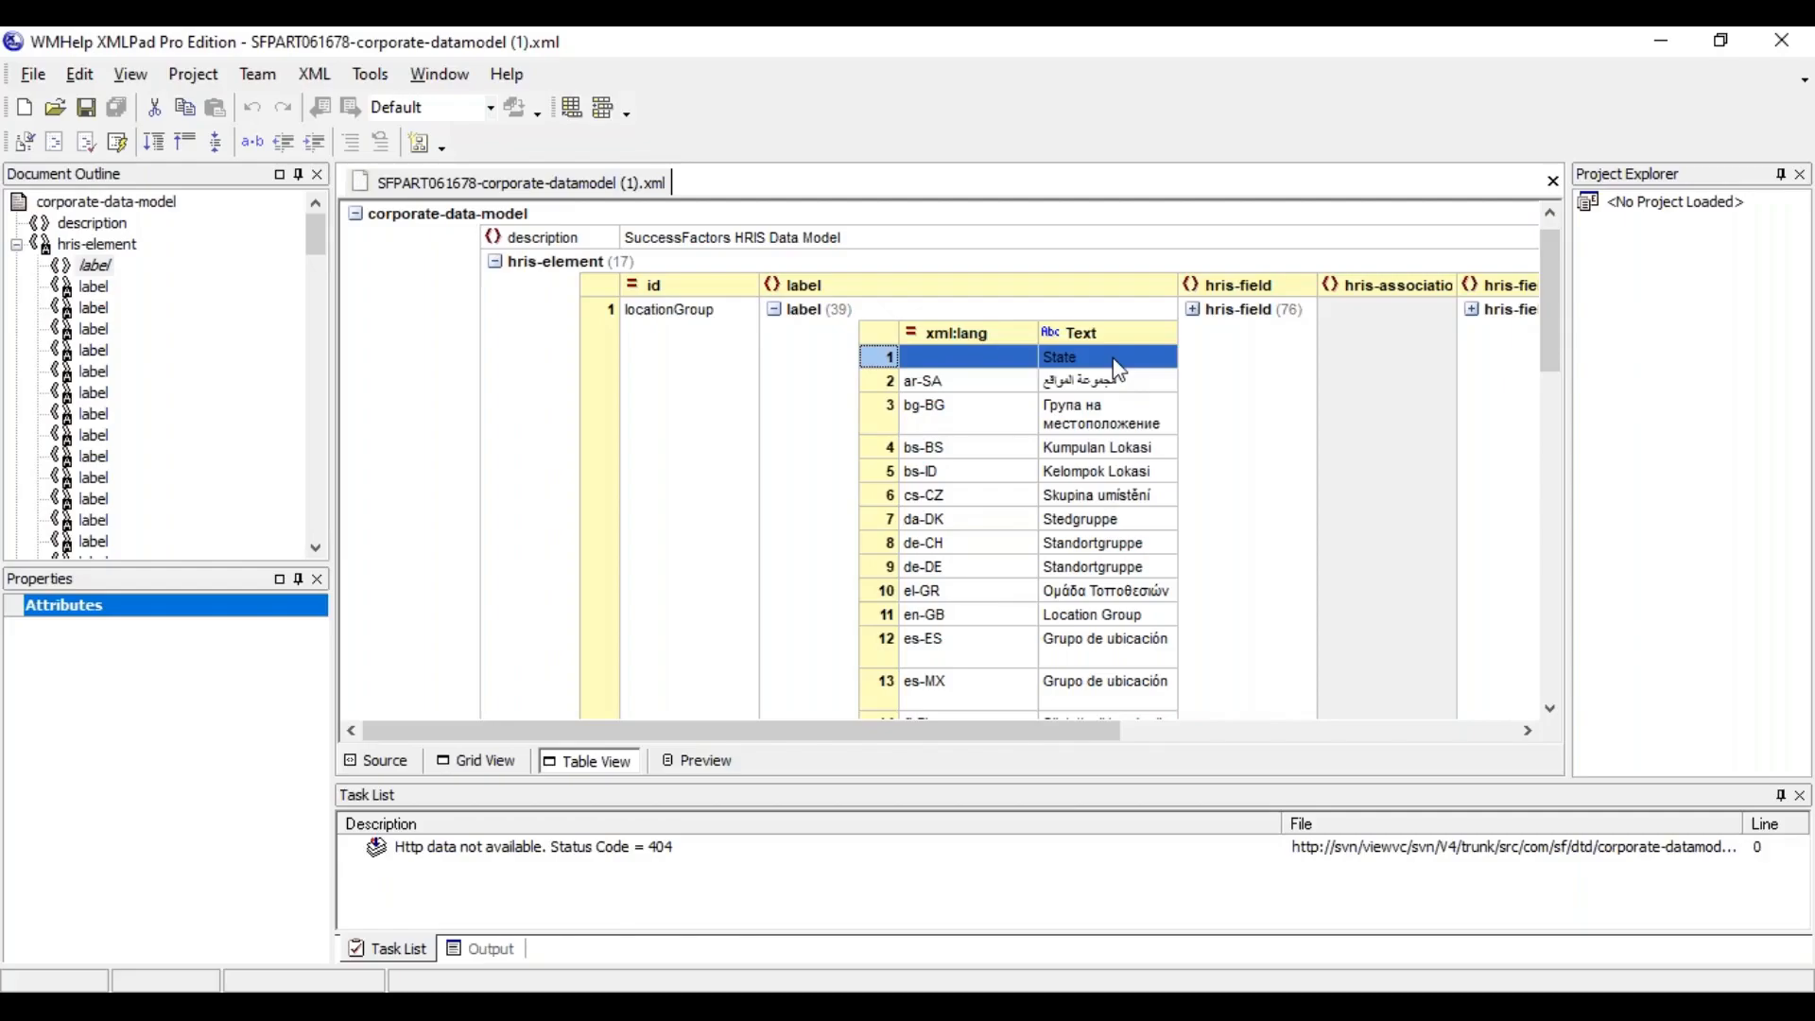
{"action": "key", "text": "alt+Tab"}
{"action": "key", "text": "alt+Tab"}
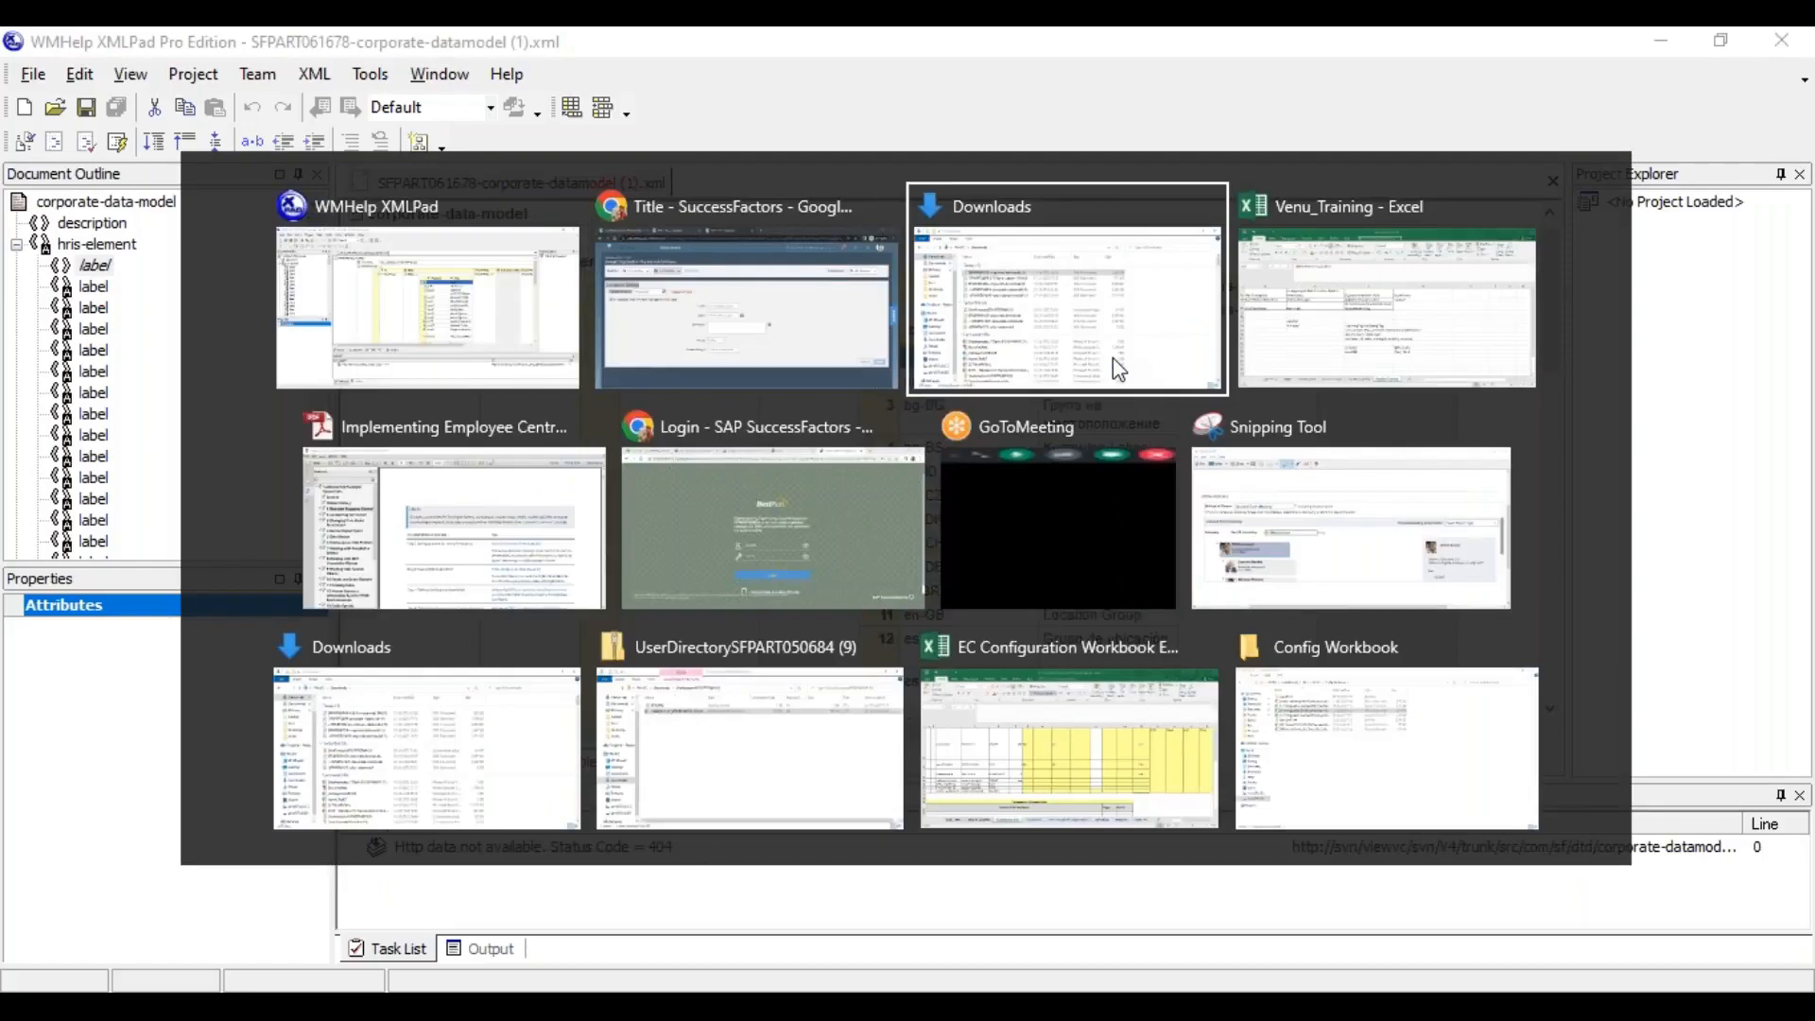
{"action": "key", "text": "alt+Tab"}
{"action": "key", "text": "alt+shift+Tab"}
{"action": "key", "text": "alt+shift+Tab"}
{"action": "key", "text": "alt+shift+Tab"}
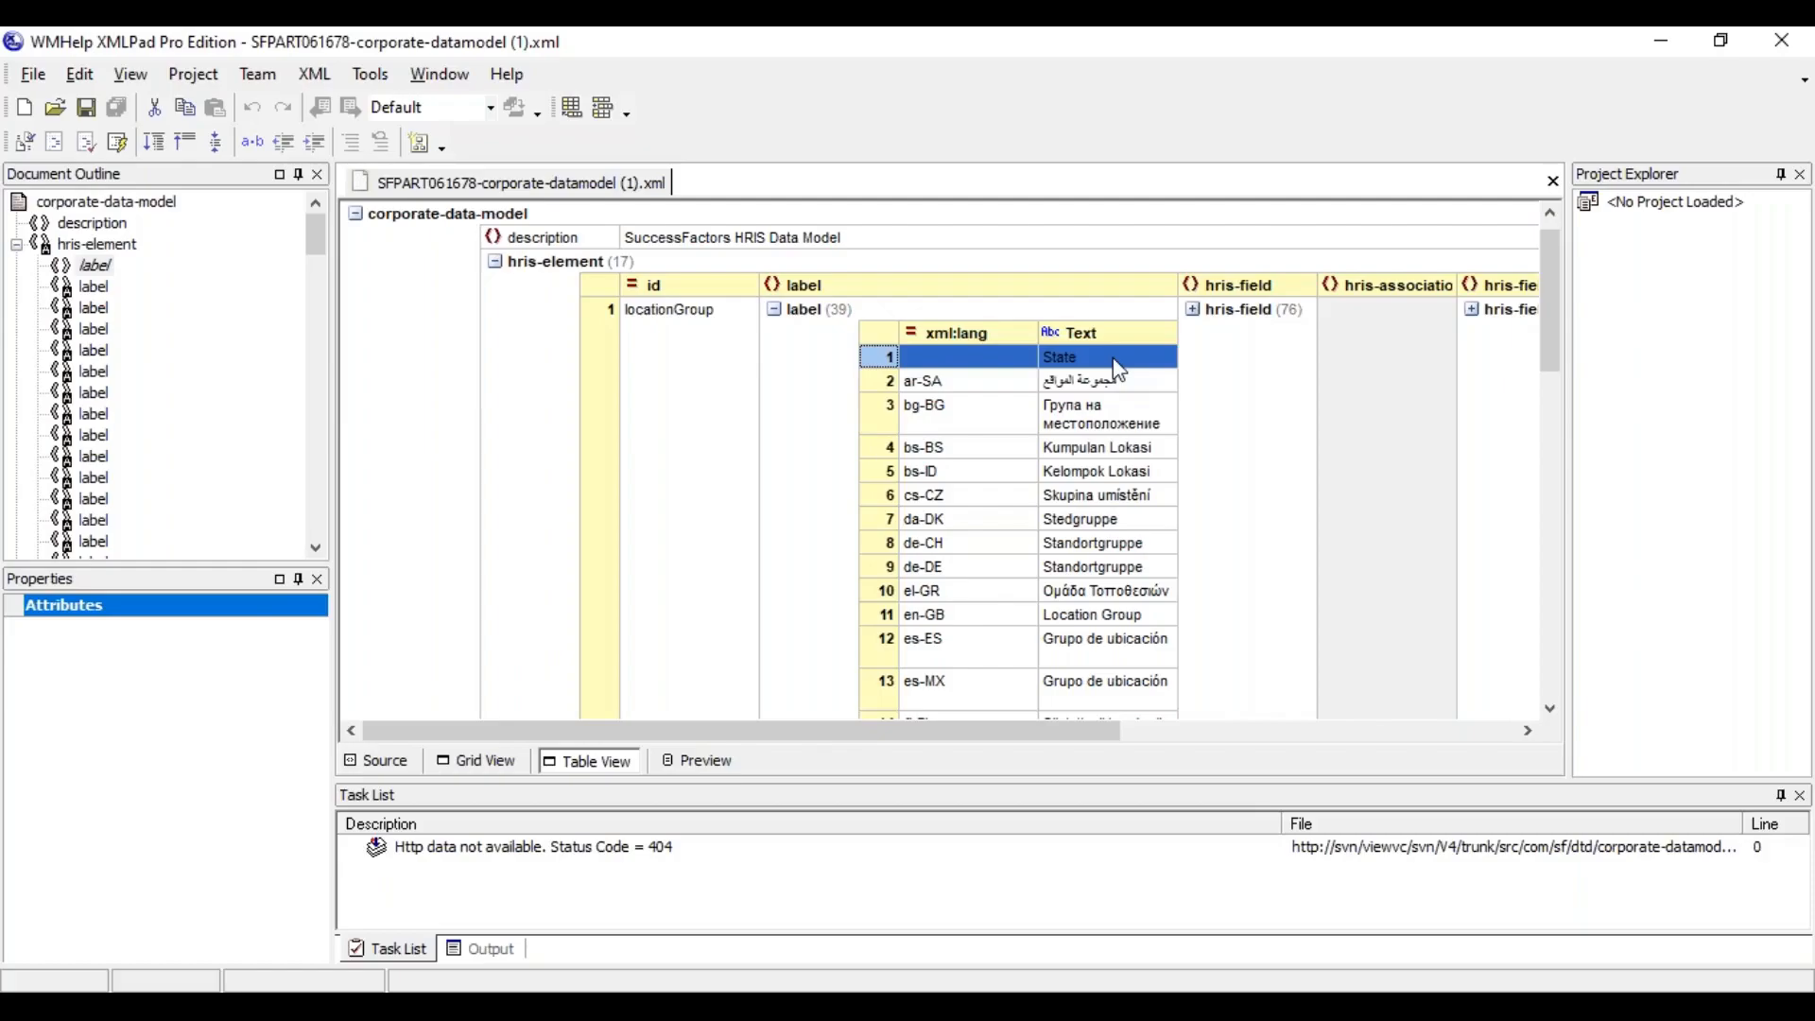
{"action": "key", "text": "alt+Tab"}
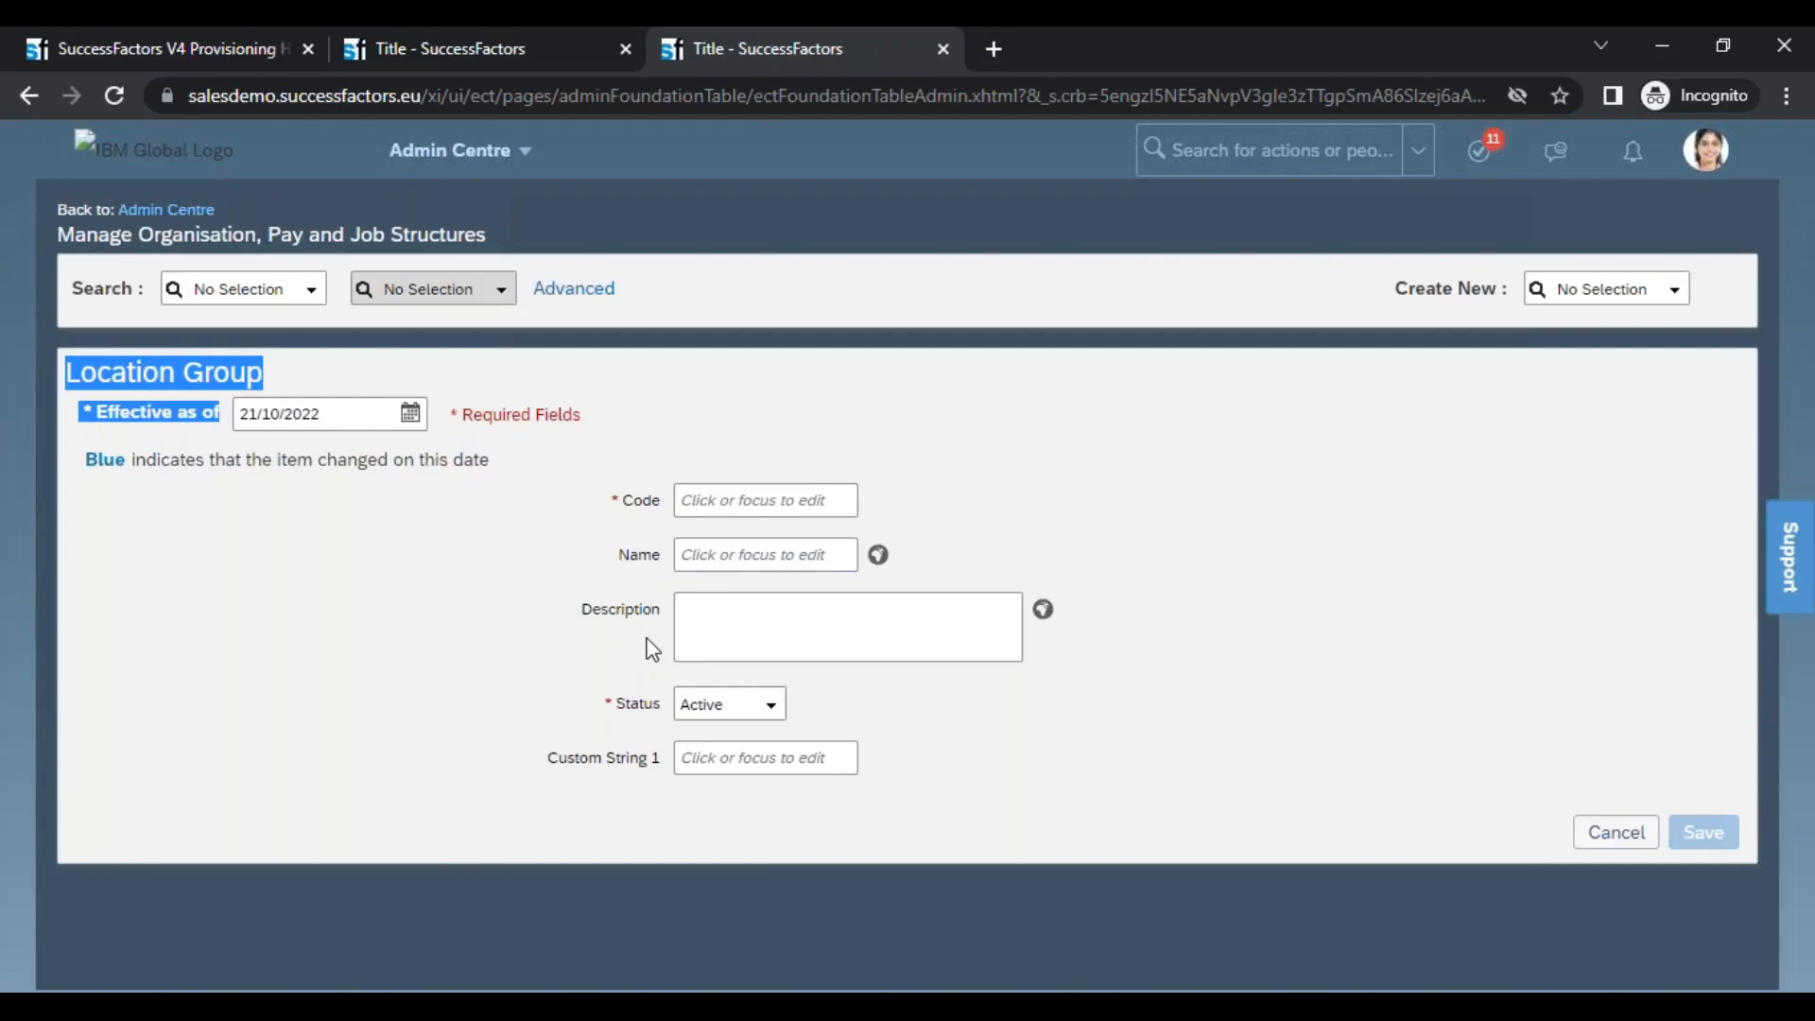
{"action": "key", "text": "alt+Tab"}
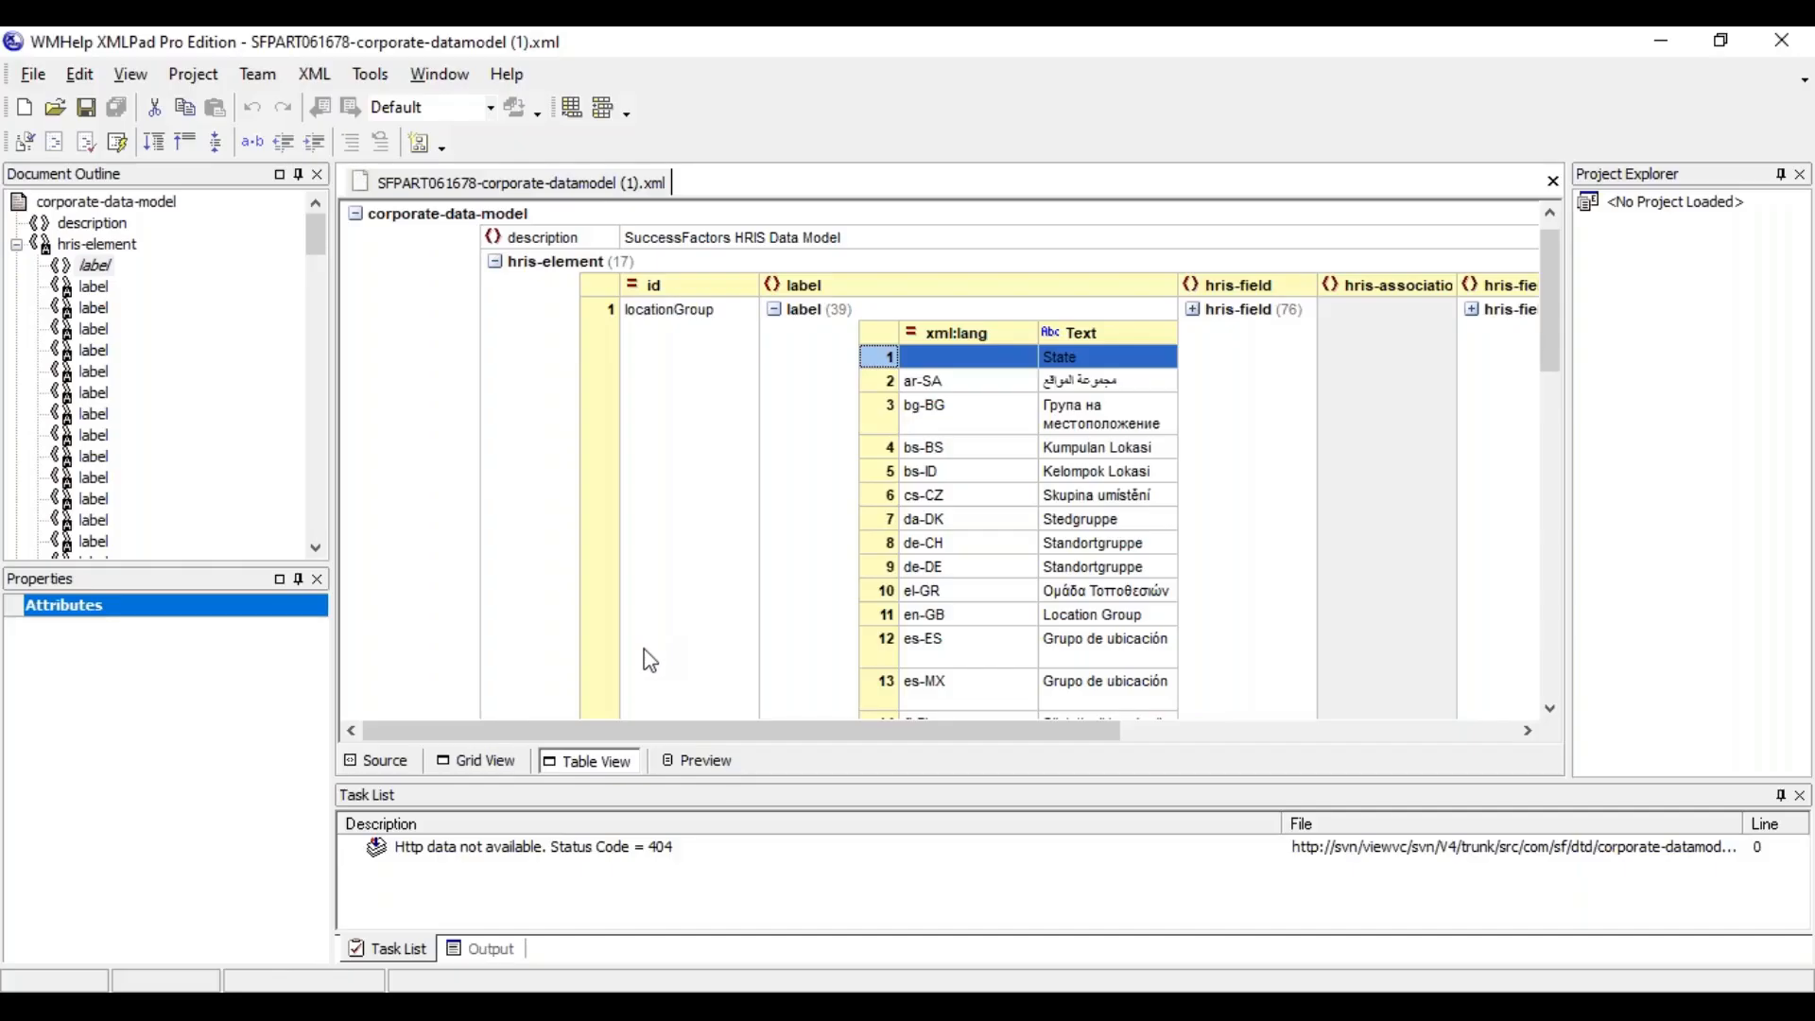
Collapse the locationGroup label list and examine the id and label columns of the hris-element table
{"action": "left_click", "coordinate": [777, 314]}
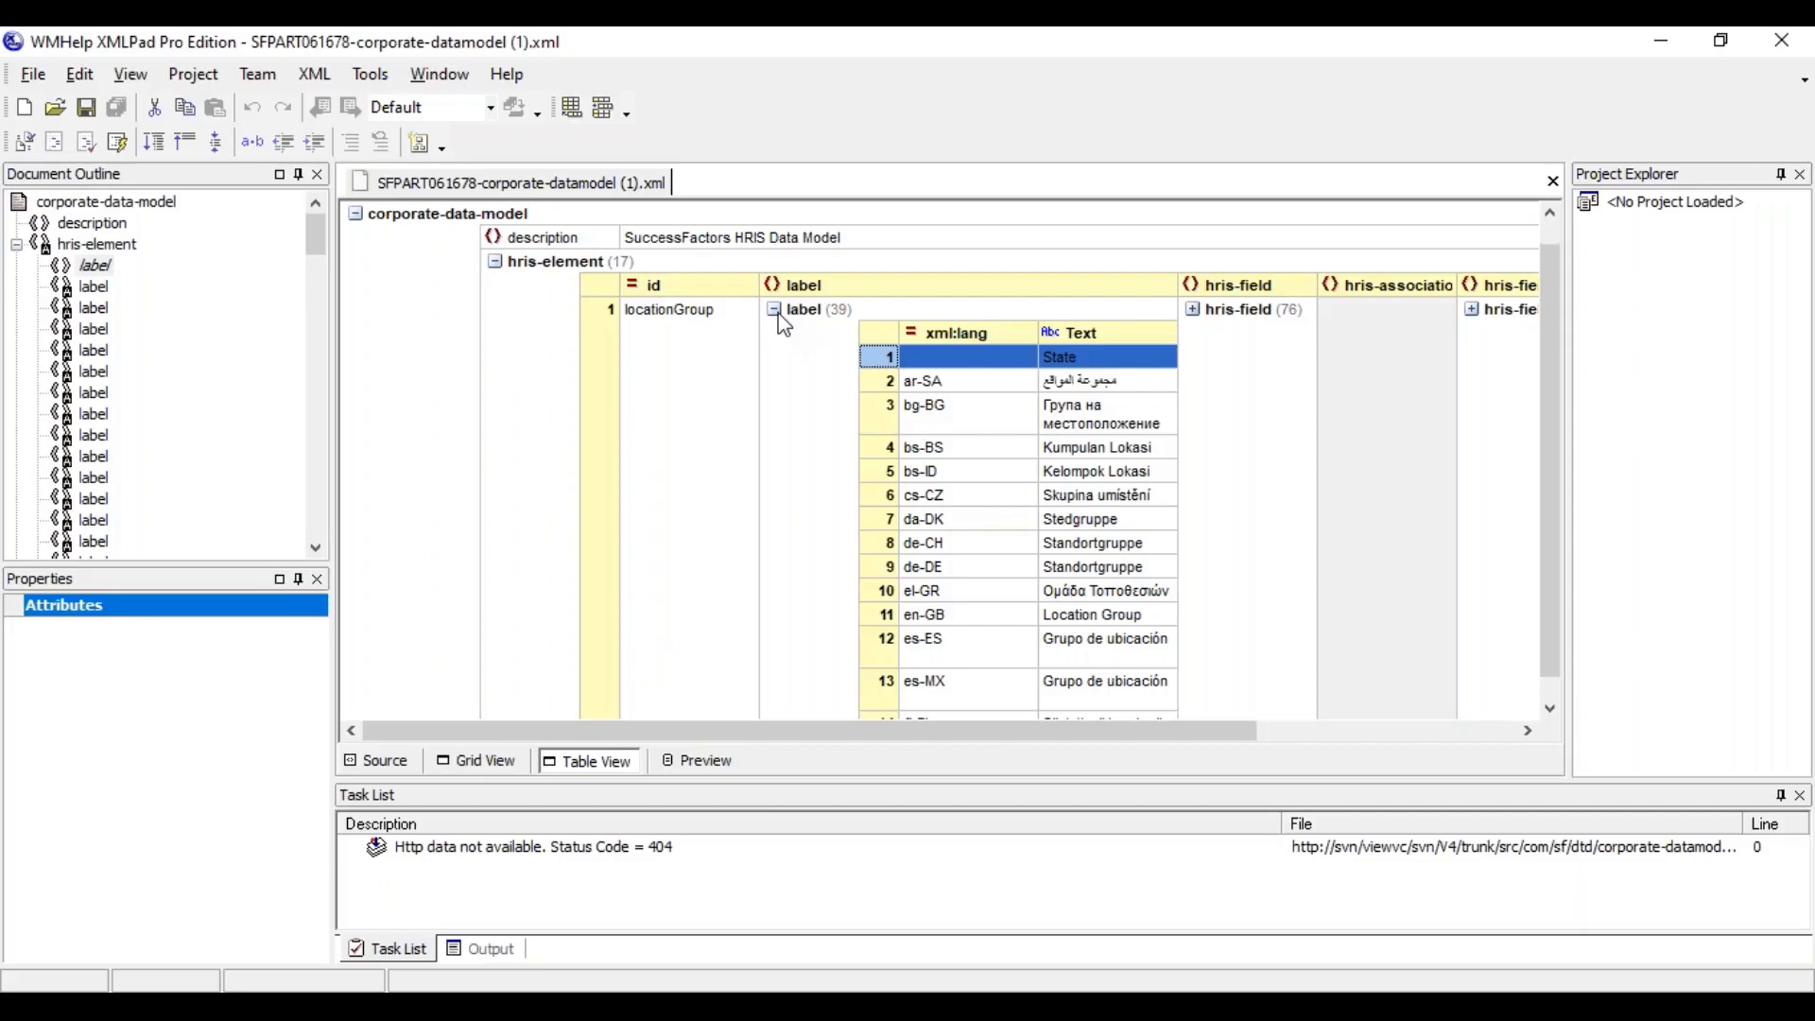
{"action": "left_click", "coordinate": [721, 289]}
{"action": "left_click", "coordinate": [826, 295]}
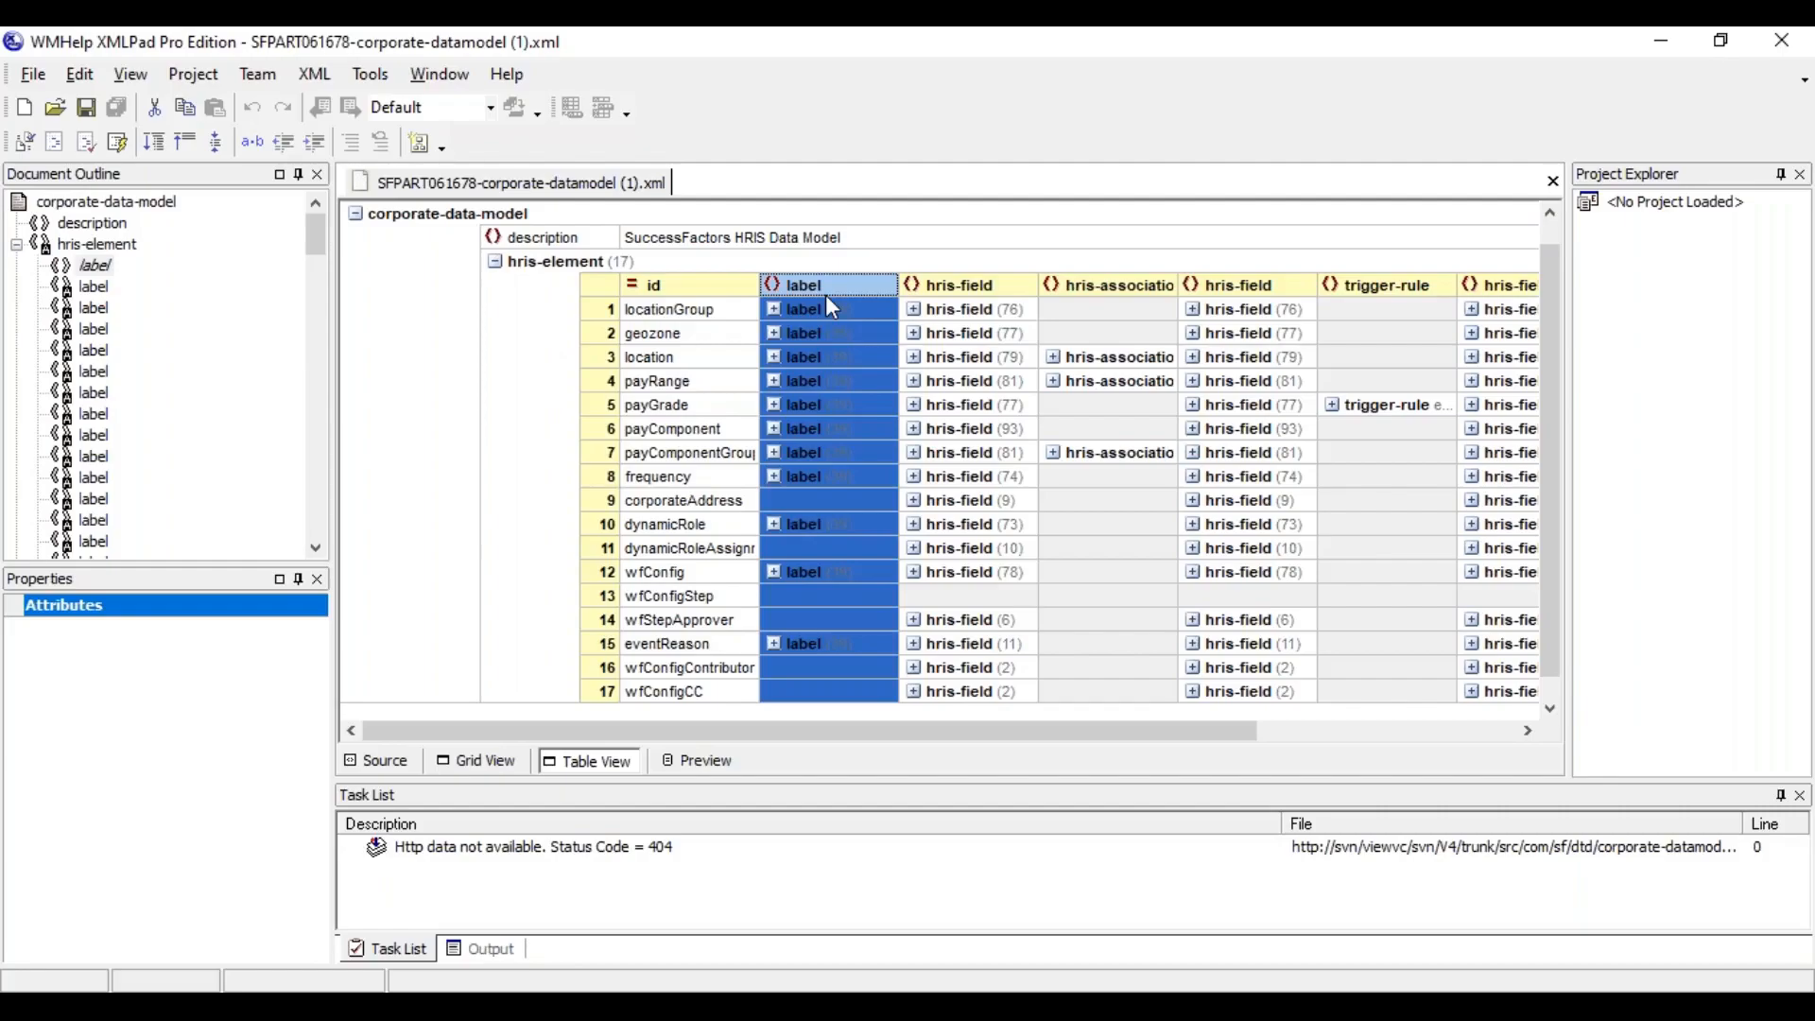
{"action": "left_click", "coordinate": [680, 287]}
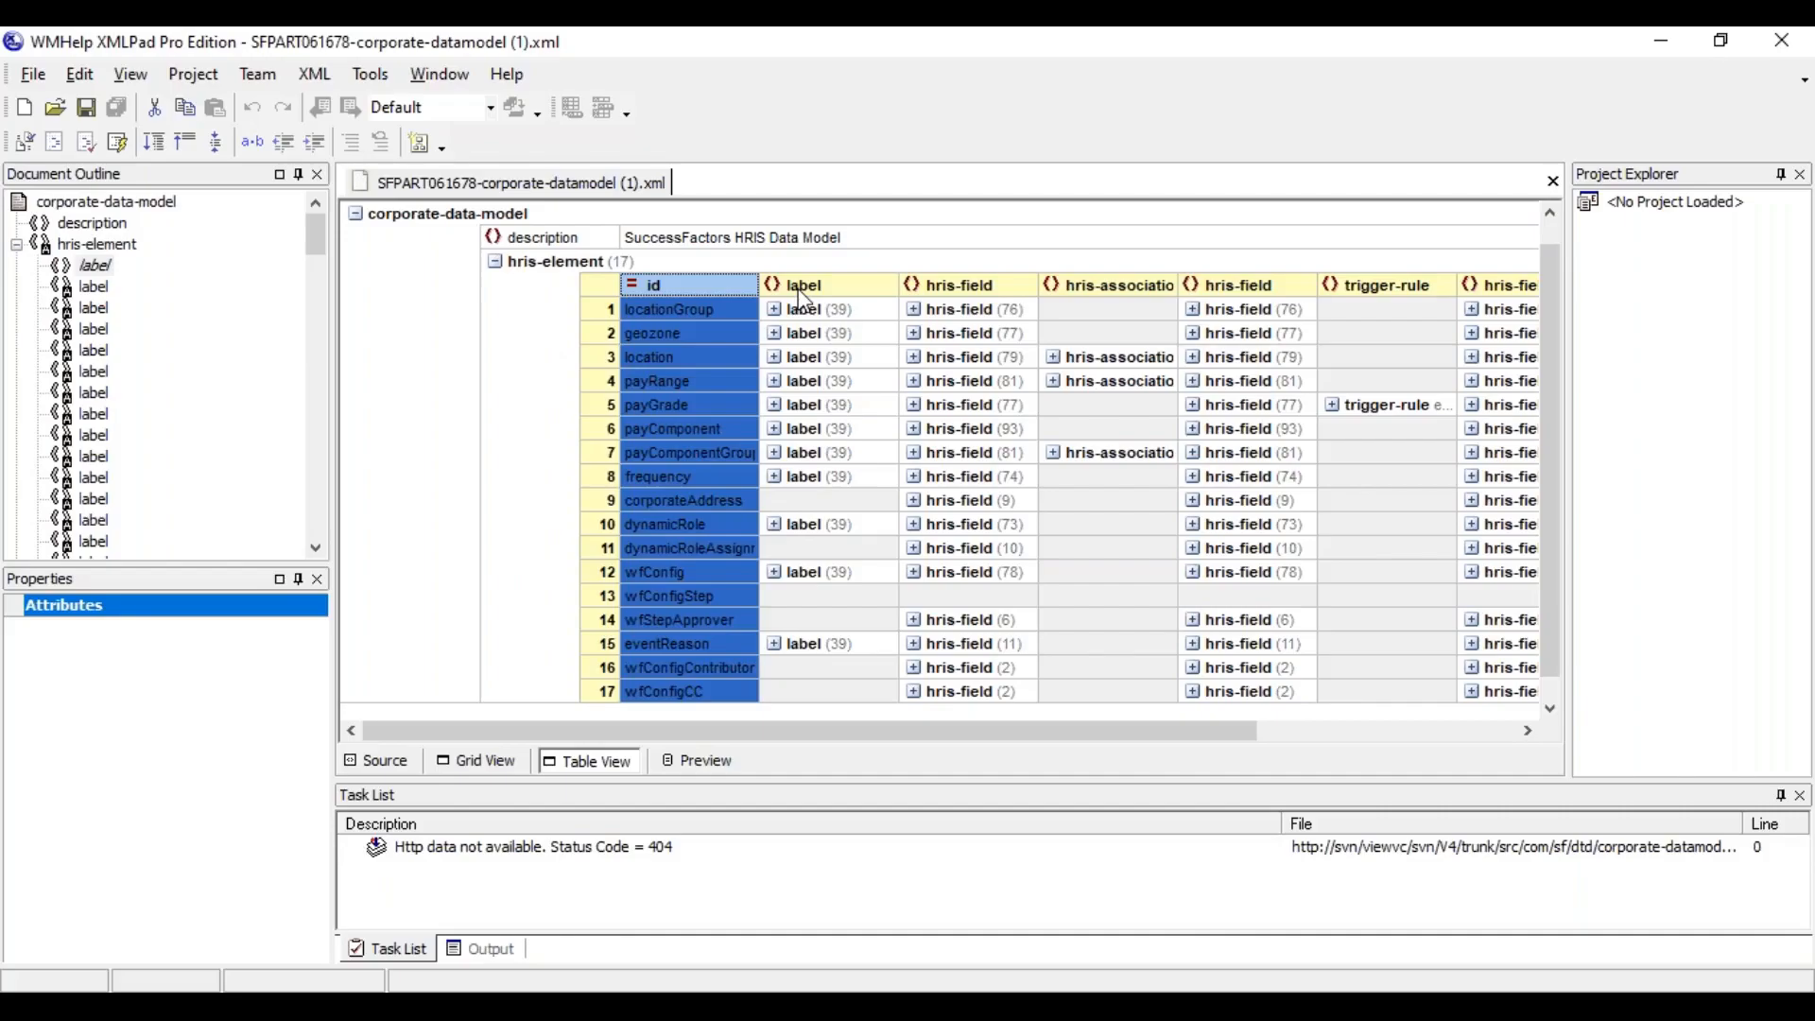
Examine the label and hris-field columns of the hris-element table, including the hris-field entry of location
{"action": "left_click", "coordinate": [828, 288]}
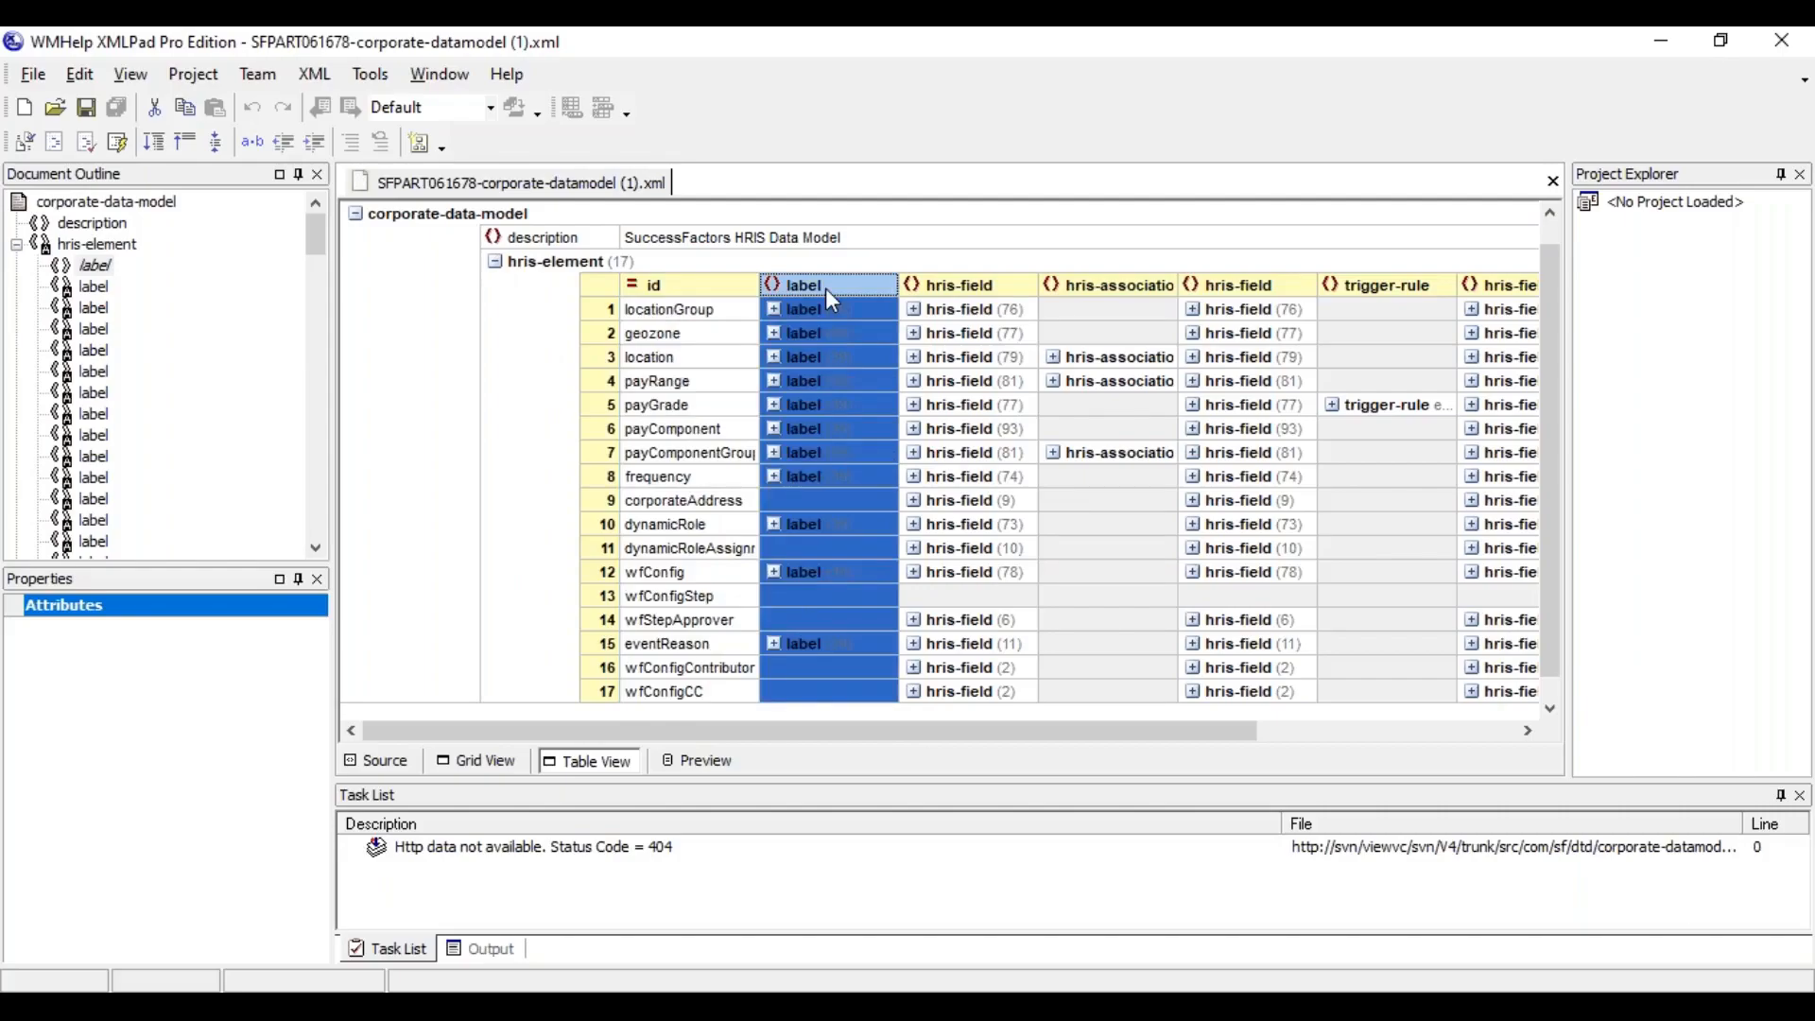
{"action": "left_click", "coordinate": [933, 288]}
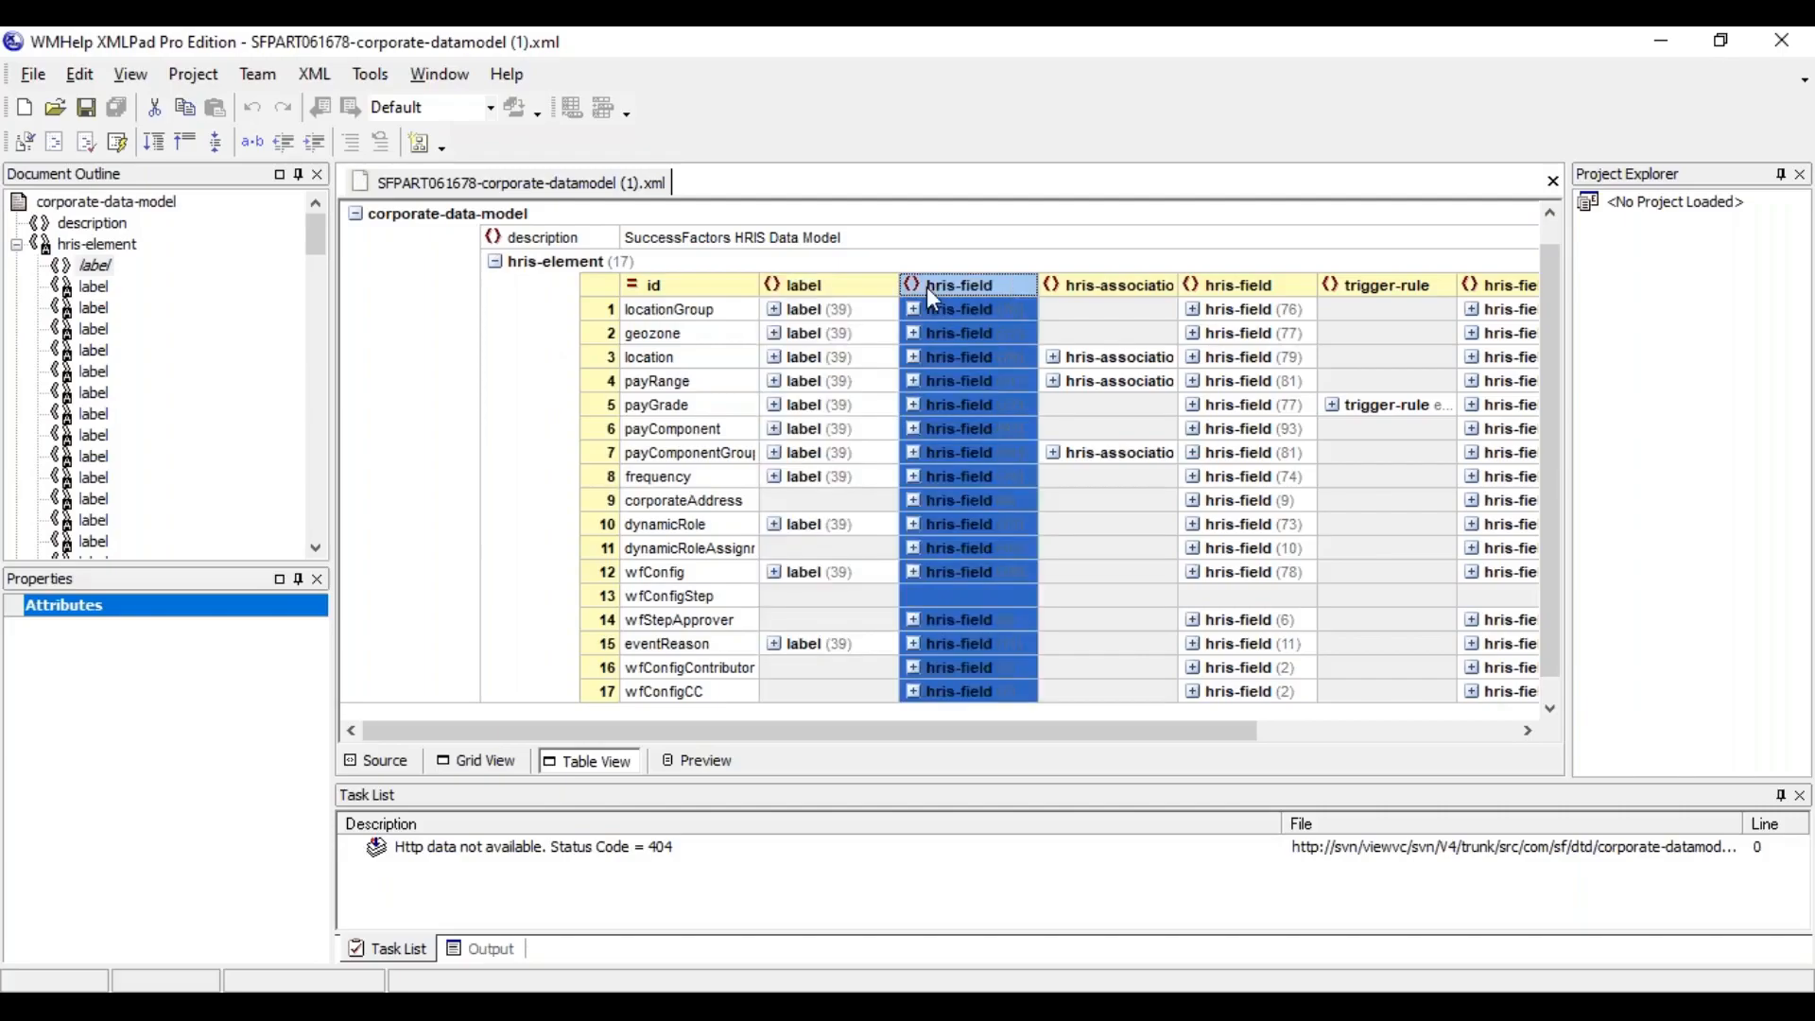
{"action": "left_click", "coordinate": [970, 356]}
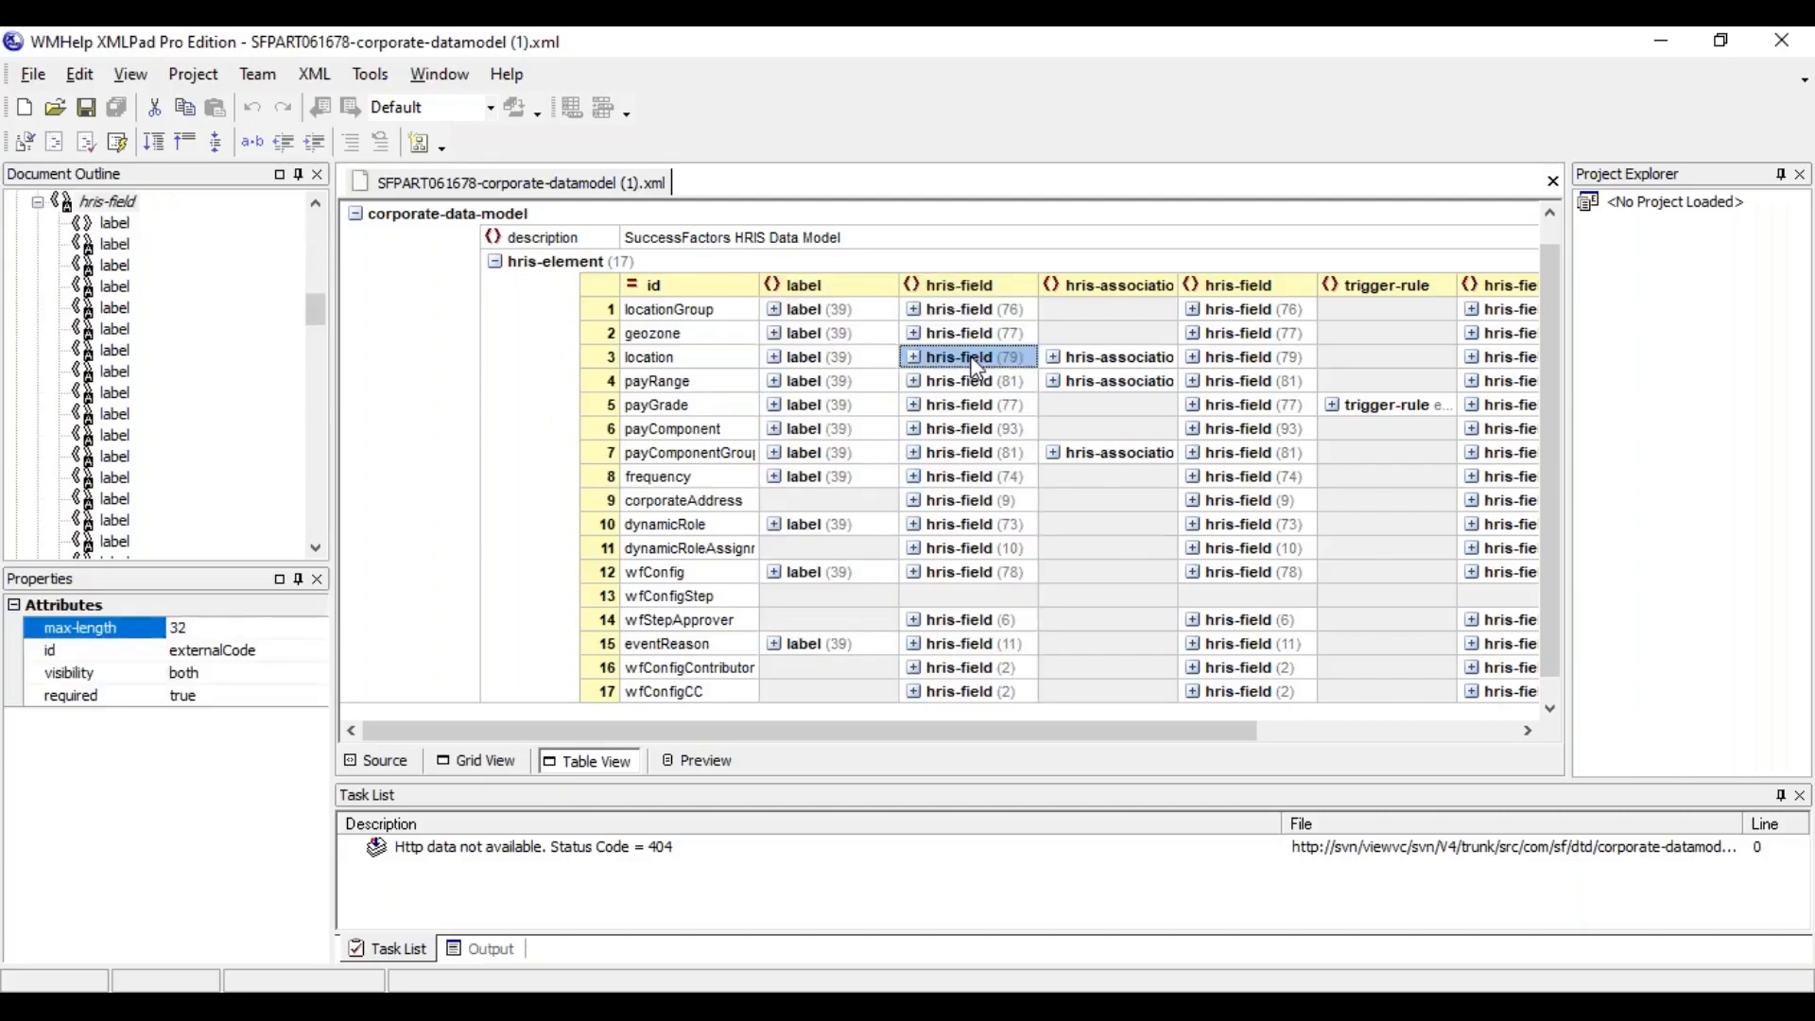
{"action": "left_click", "coordinate": [677, 320]}
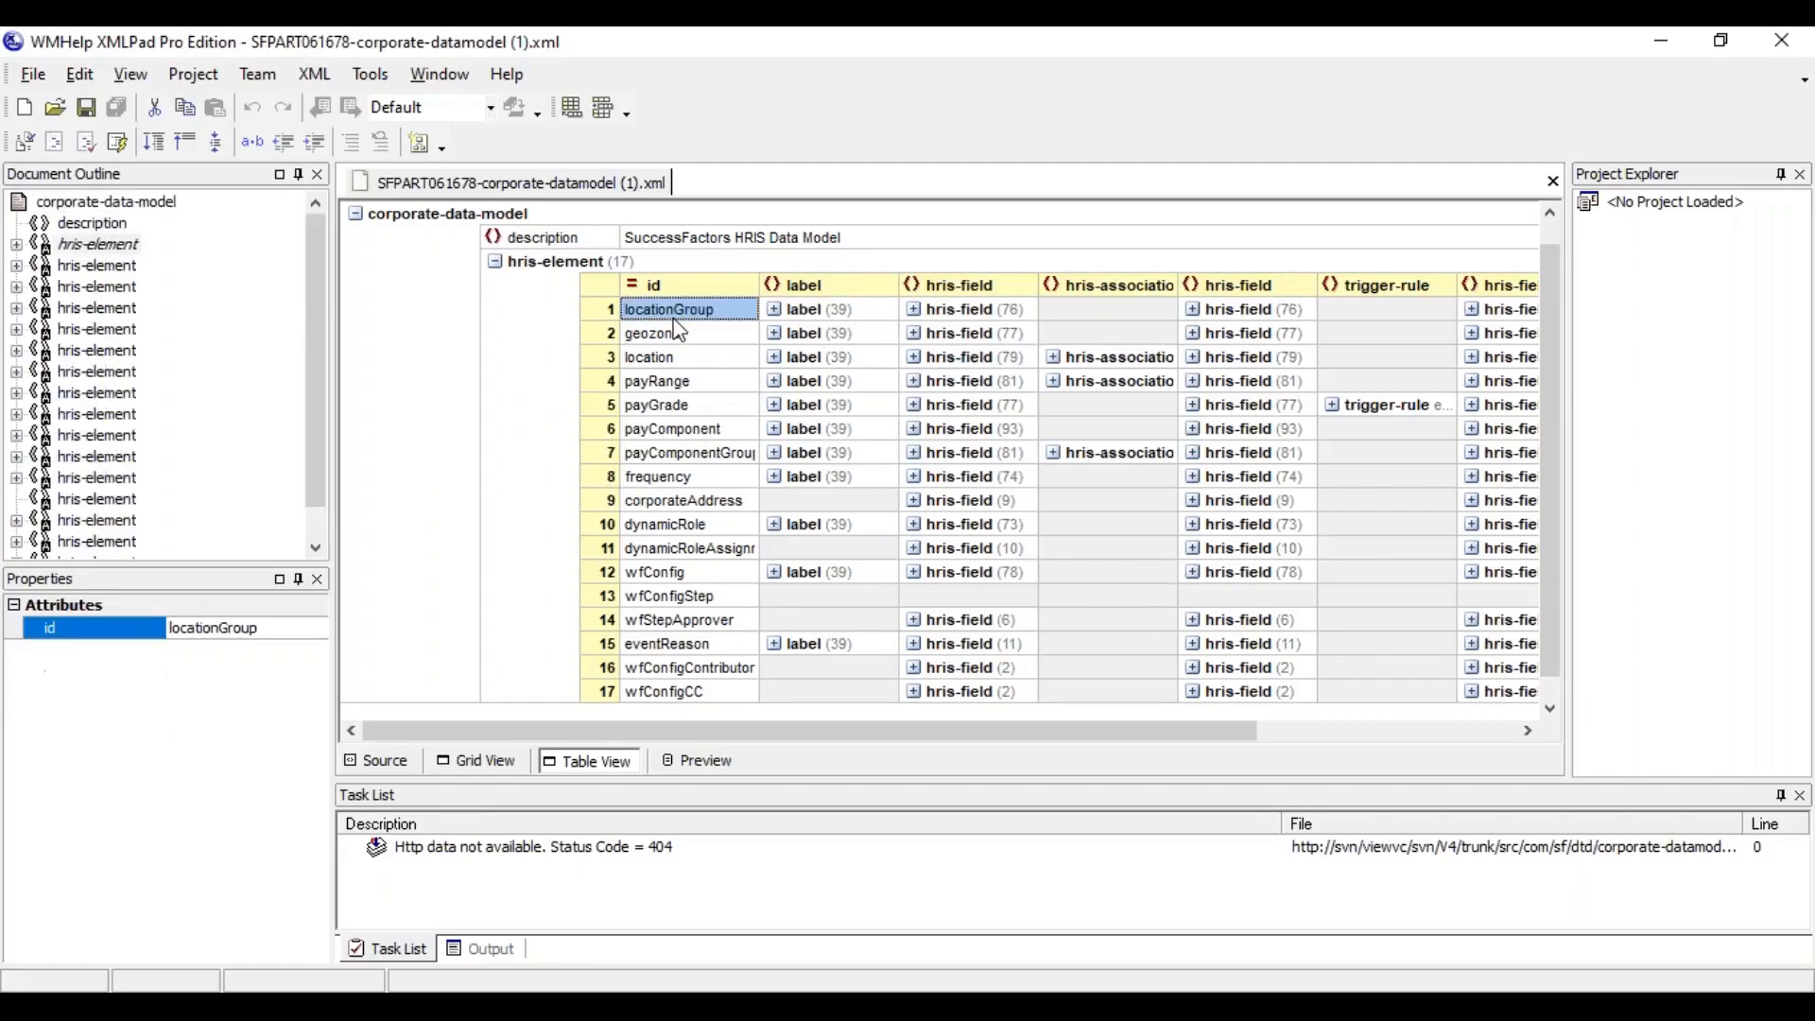
Switch to the SuccessFactors instance and go through the Location Group form's fields from Effective as of to Custom String 1
{"action": "key", "text": "alt+Tab"}
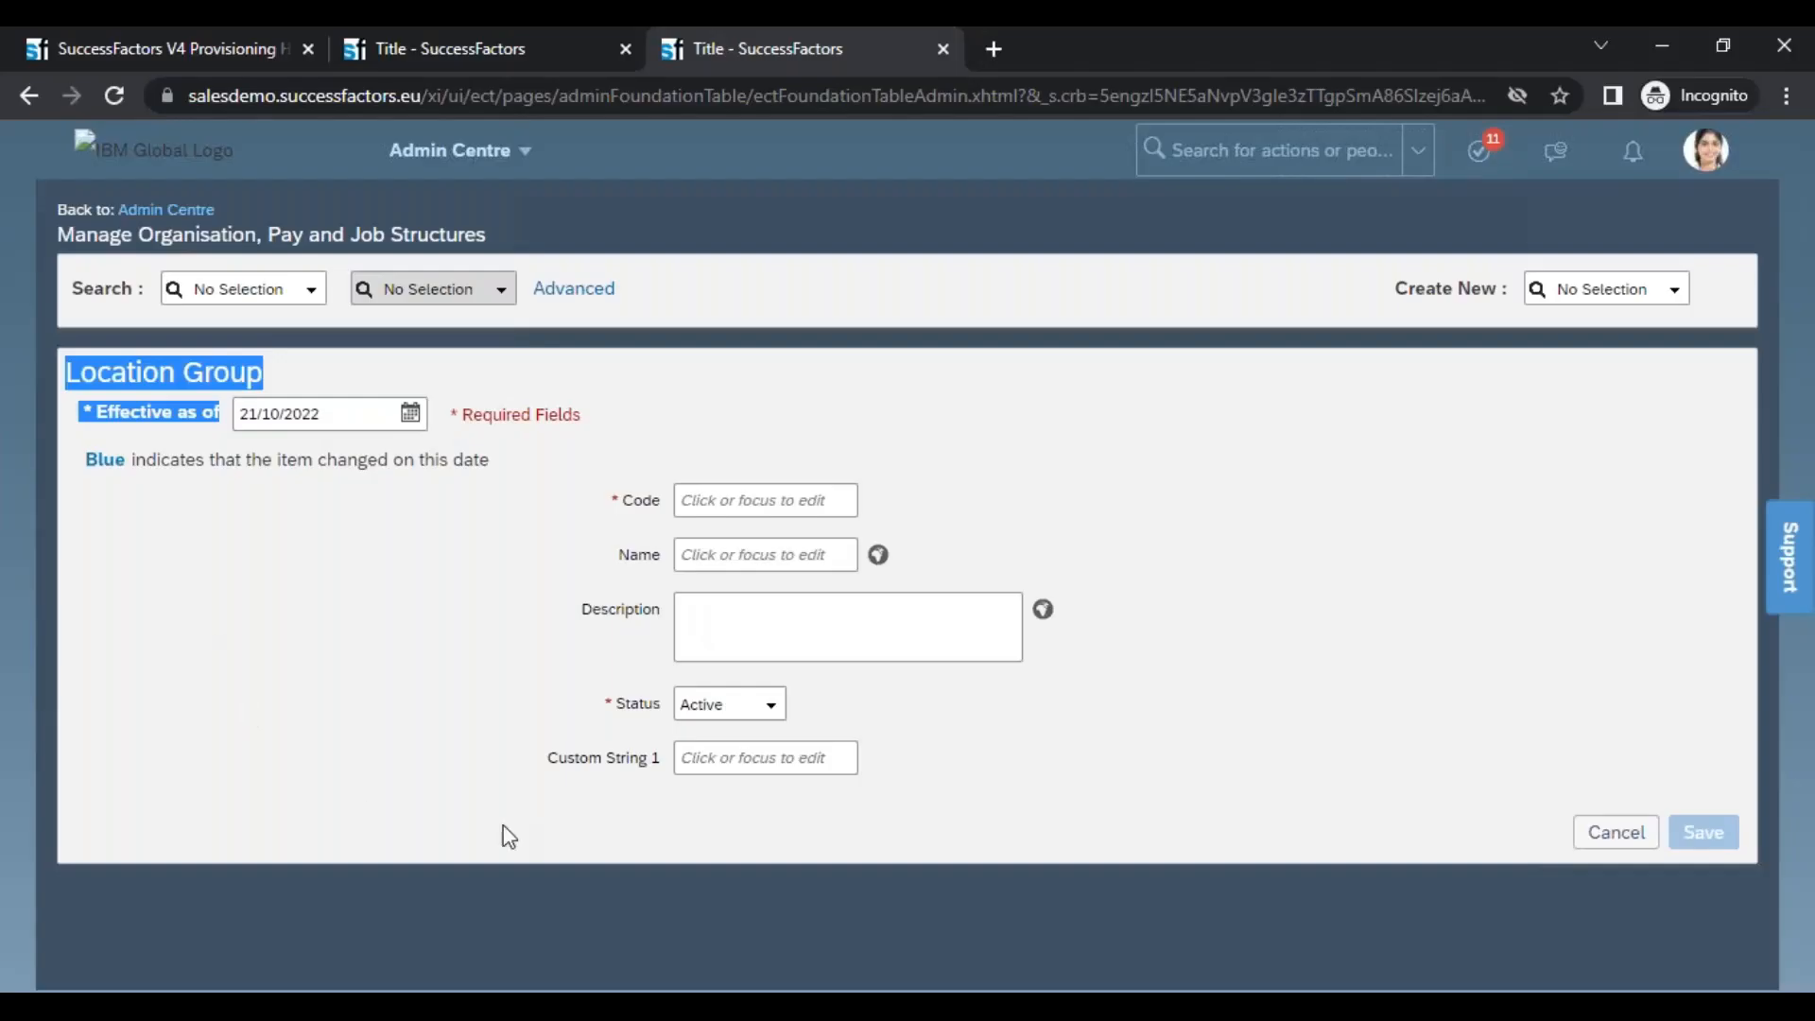
{"action": "left_click", "coordinate": [616, 762]}
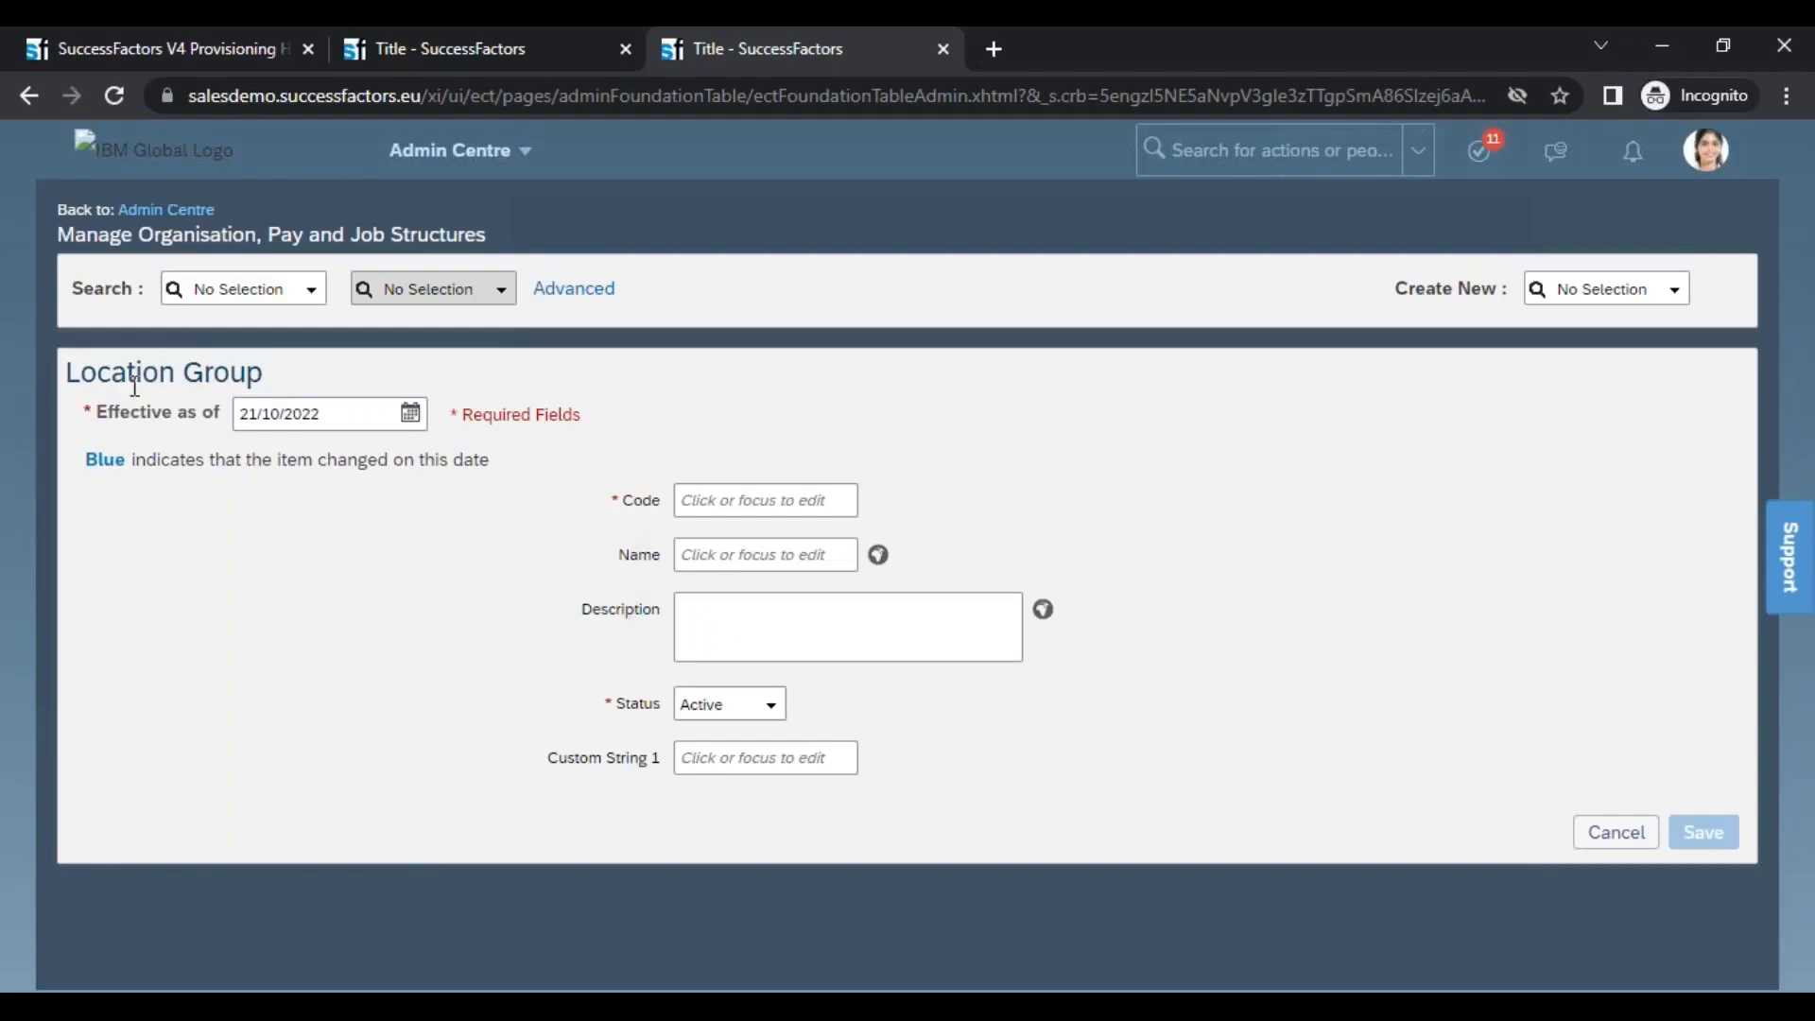
{"action": "left_click_drag", "start_coordinate": [98, 413], "coordinate": [243, 411]}
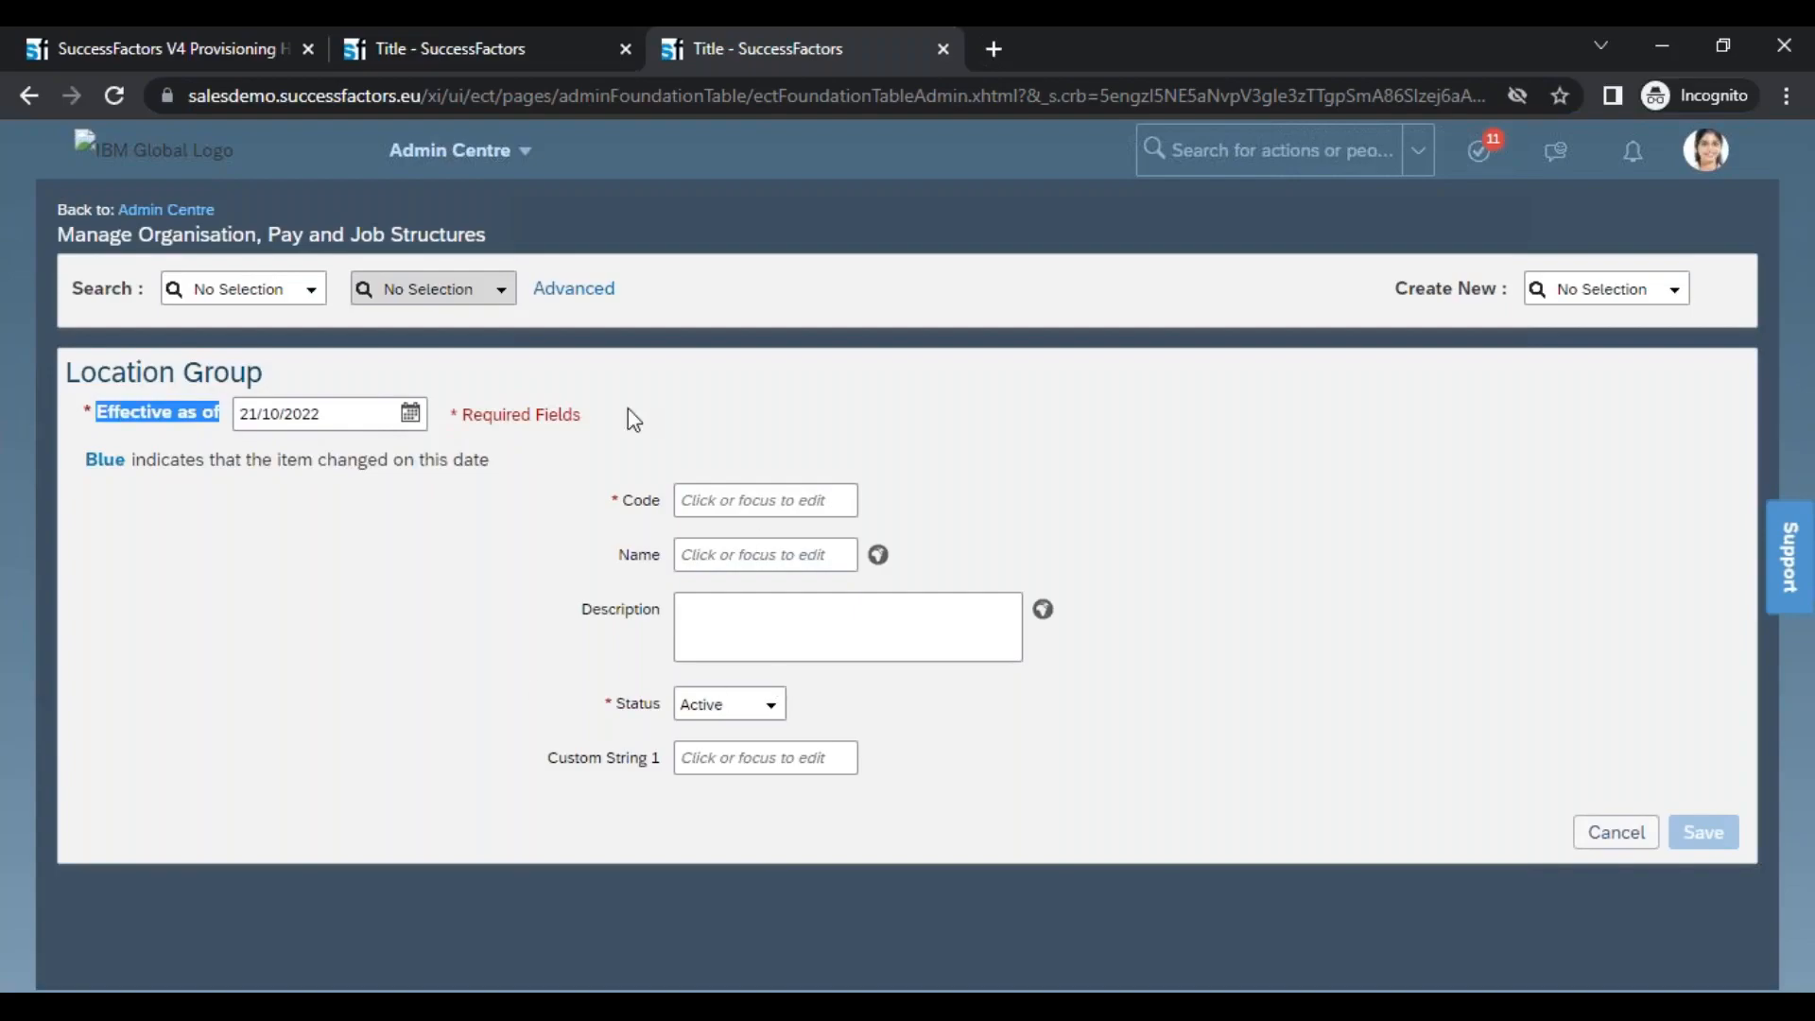
{"action": "left_click", "coordinate": [353, 416]}
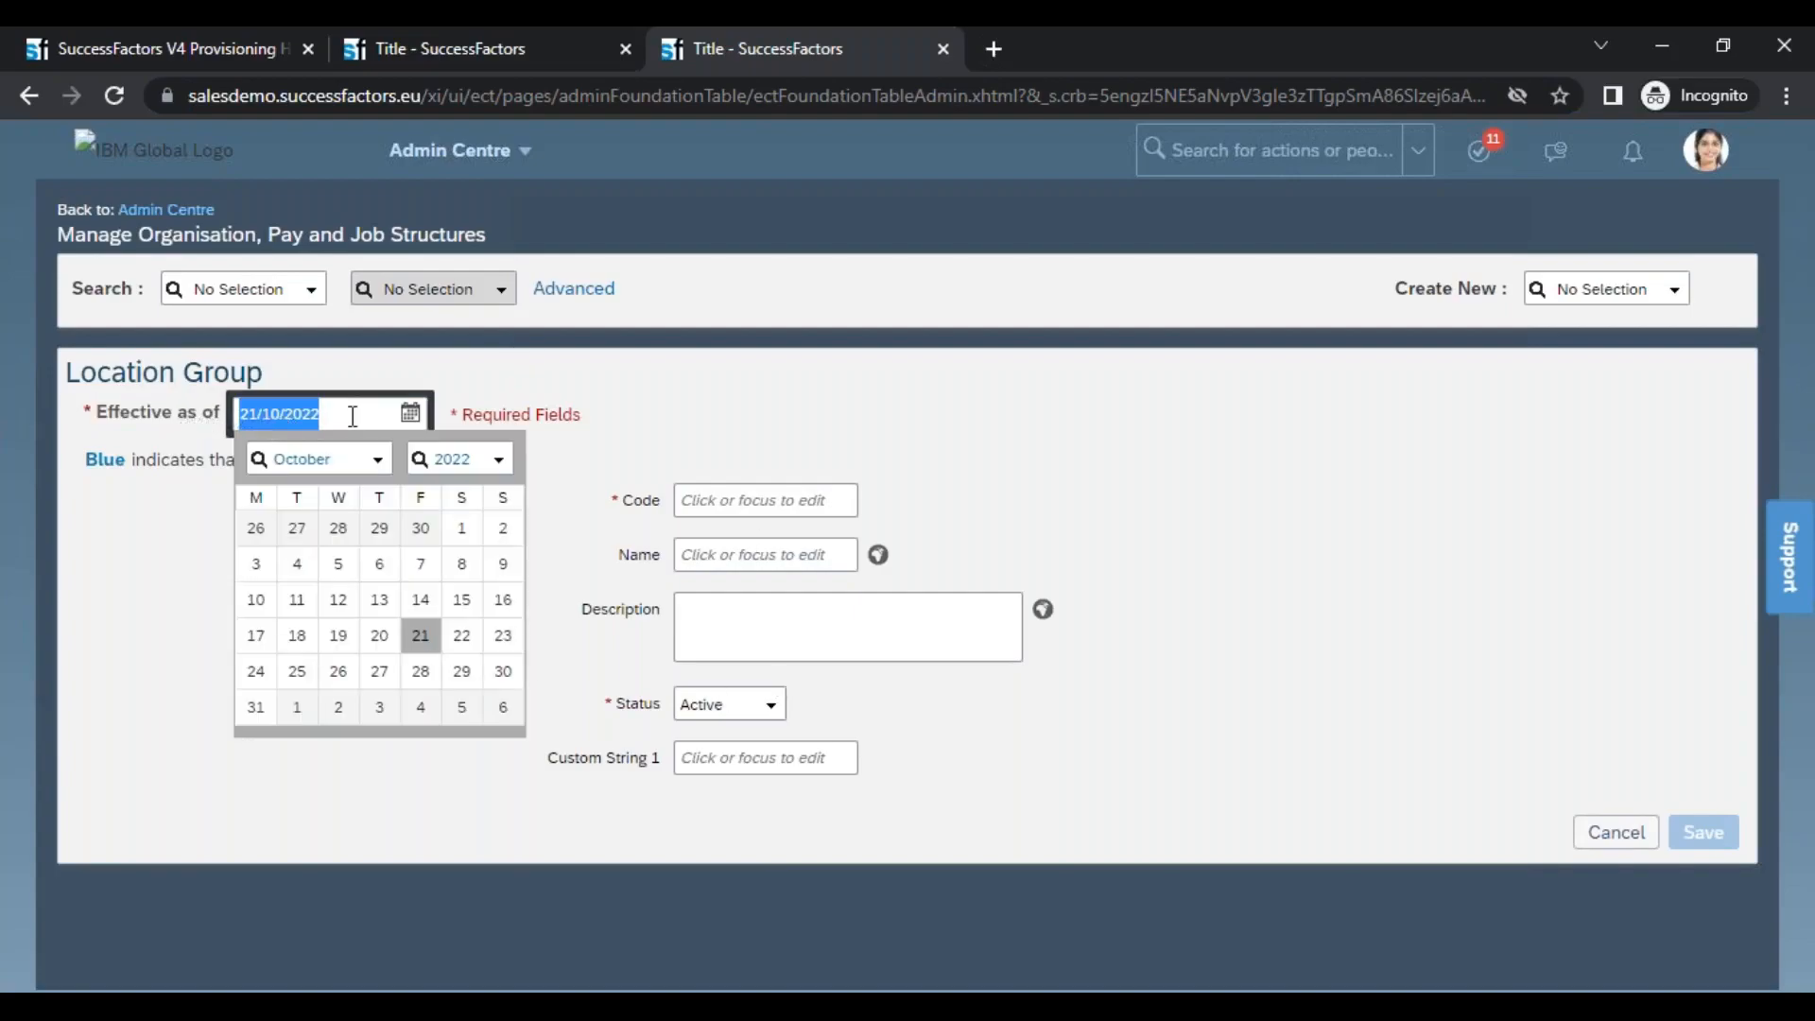
{"action": "left_click", "coordinate": [712, 503]}
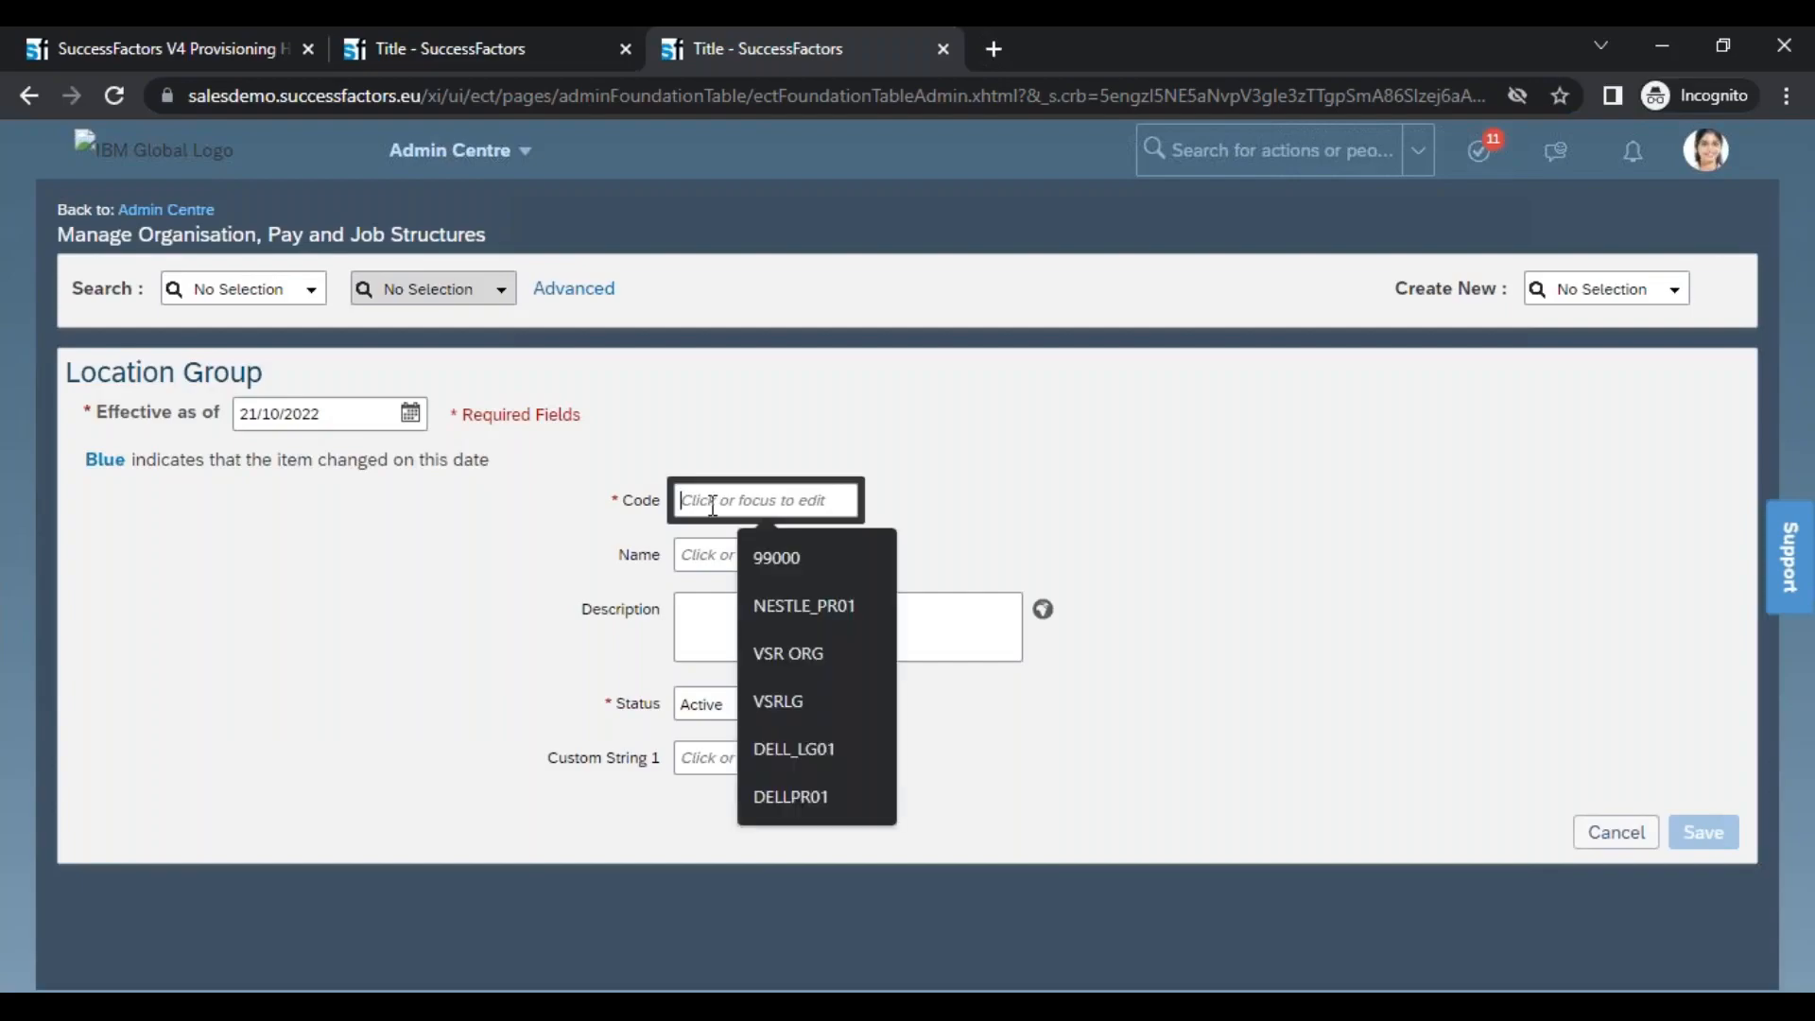
{"action": "left_click", "coordinate": [695, 558]}
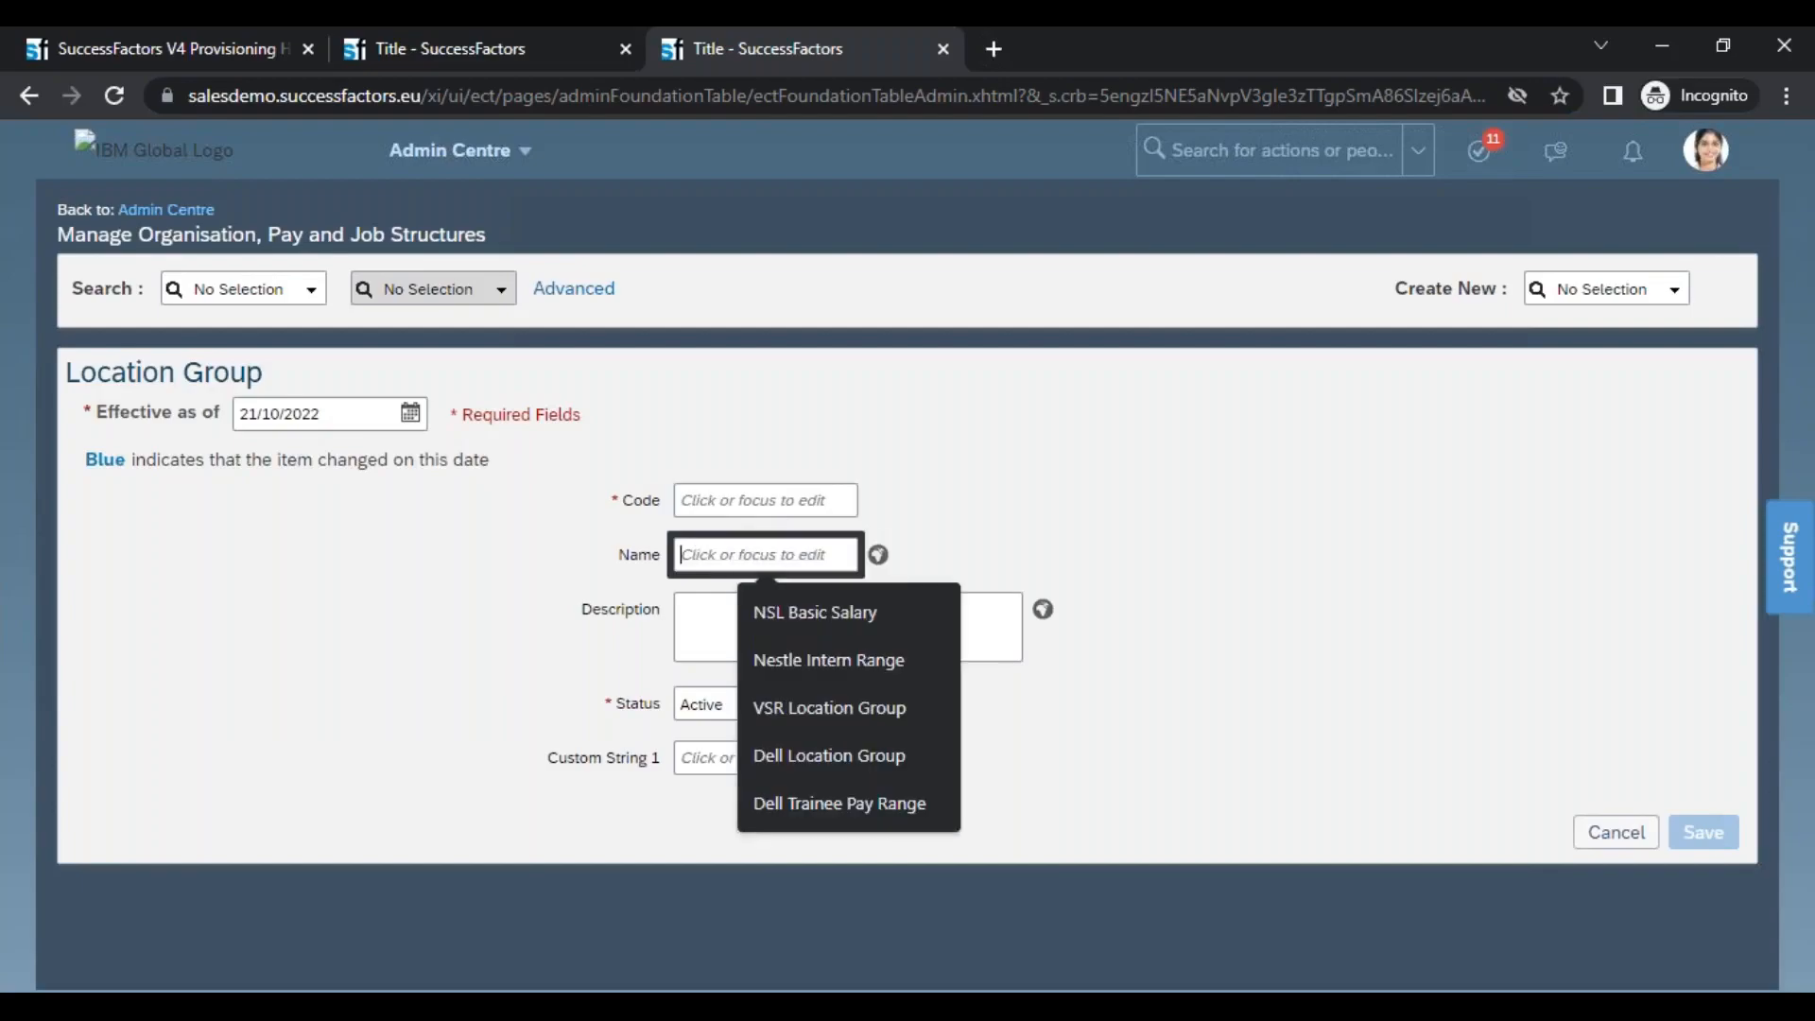
{"action": "left_click", "coordinate": [700, 605]}
{"action": "left_click", "coordinate": [700, 706]}
{"action": "left_click_drag", "start_coordinate": [606, 759], "coordinate": [685, 762]}
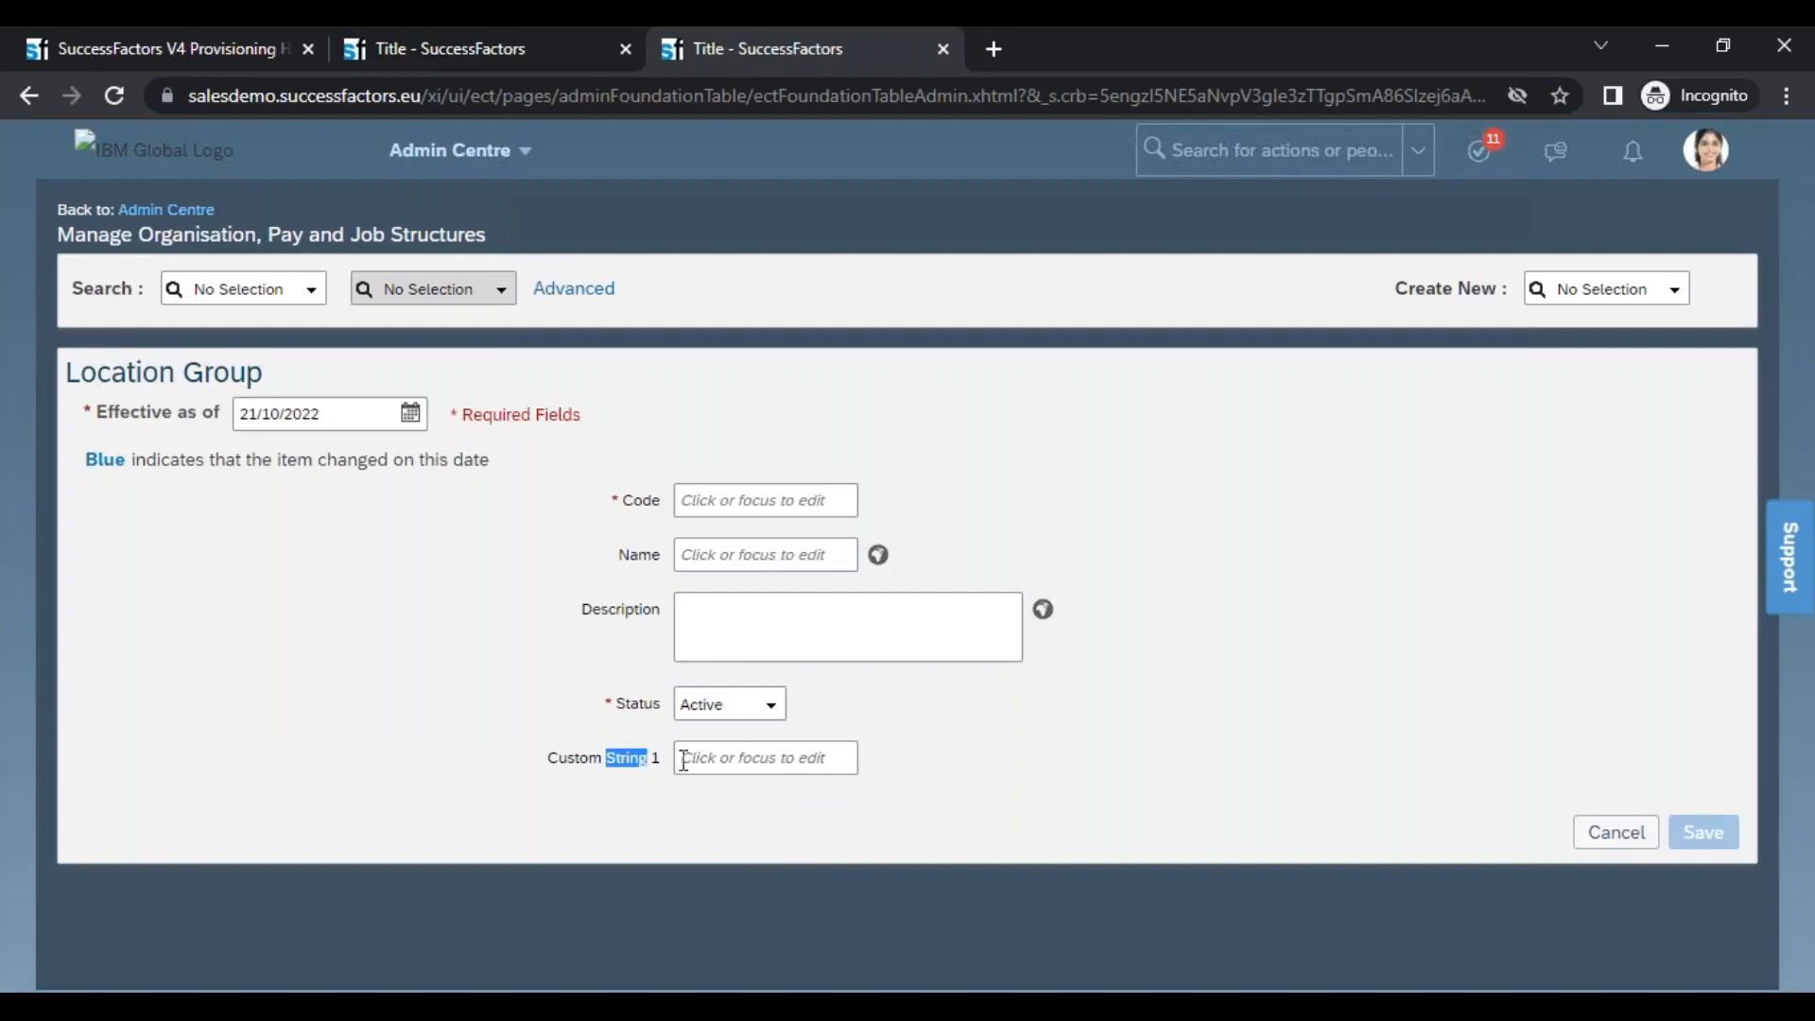
Switch back to XMLPad and expand the hris-field list of locationGroup to view its field attributes
{"action": "key", "text": "alt+Tab"}
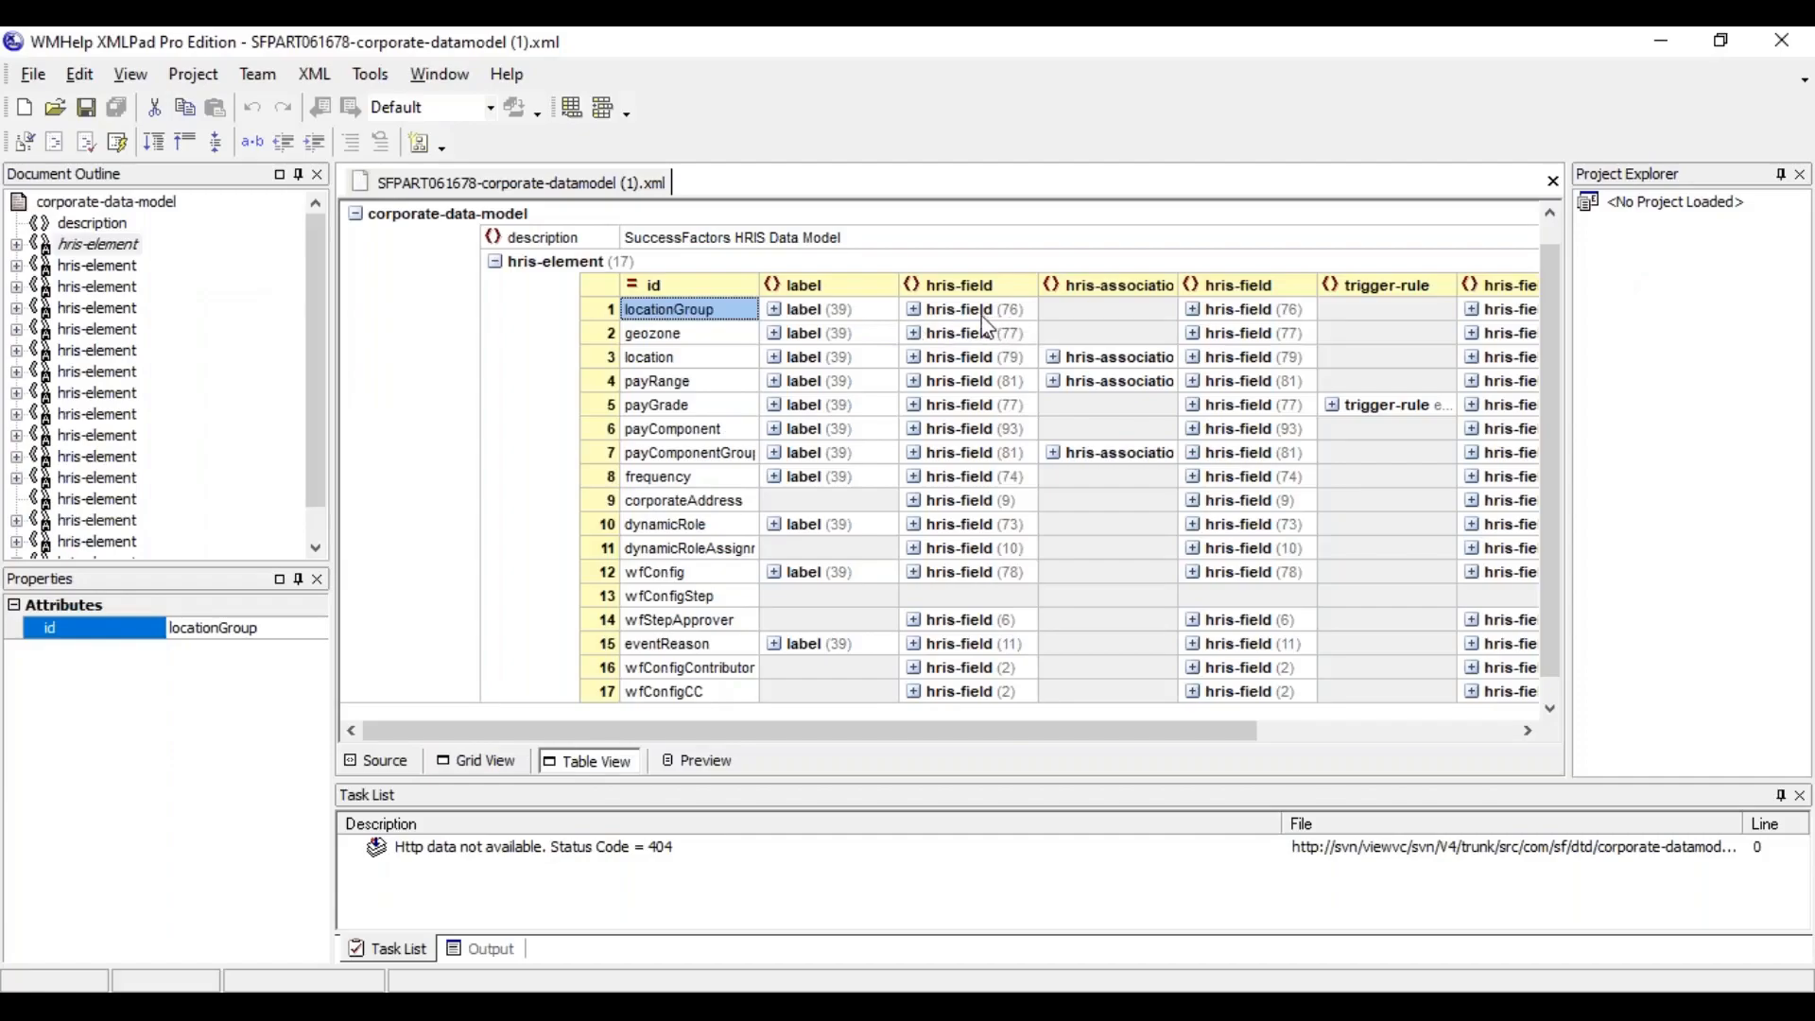
{"action": "double_click", "coordinate": [728, 310]}
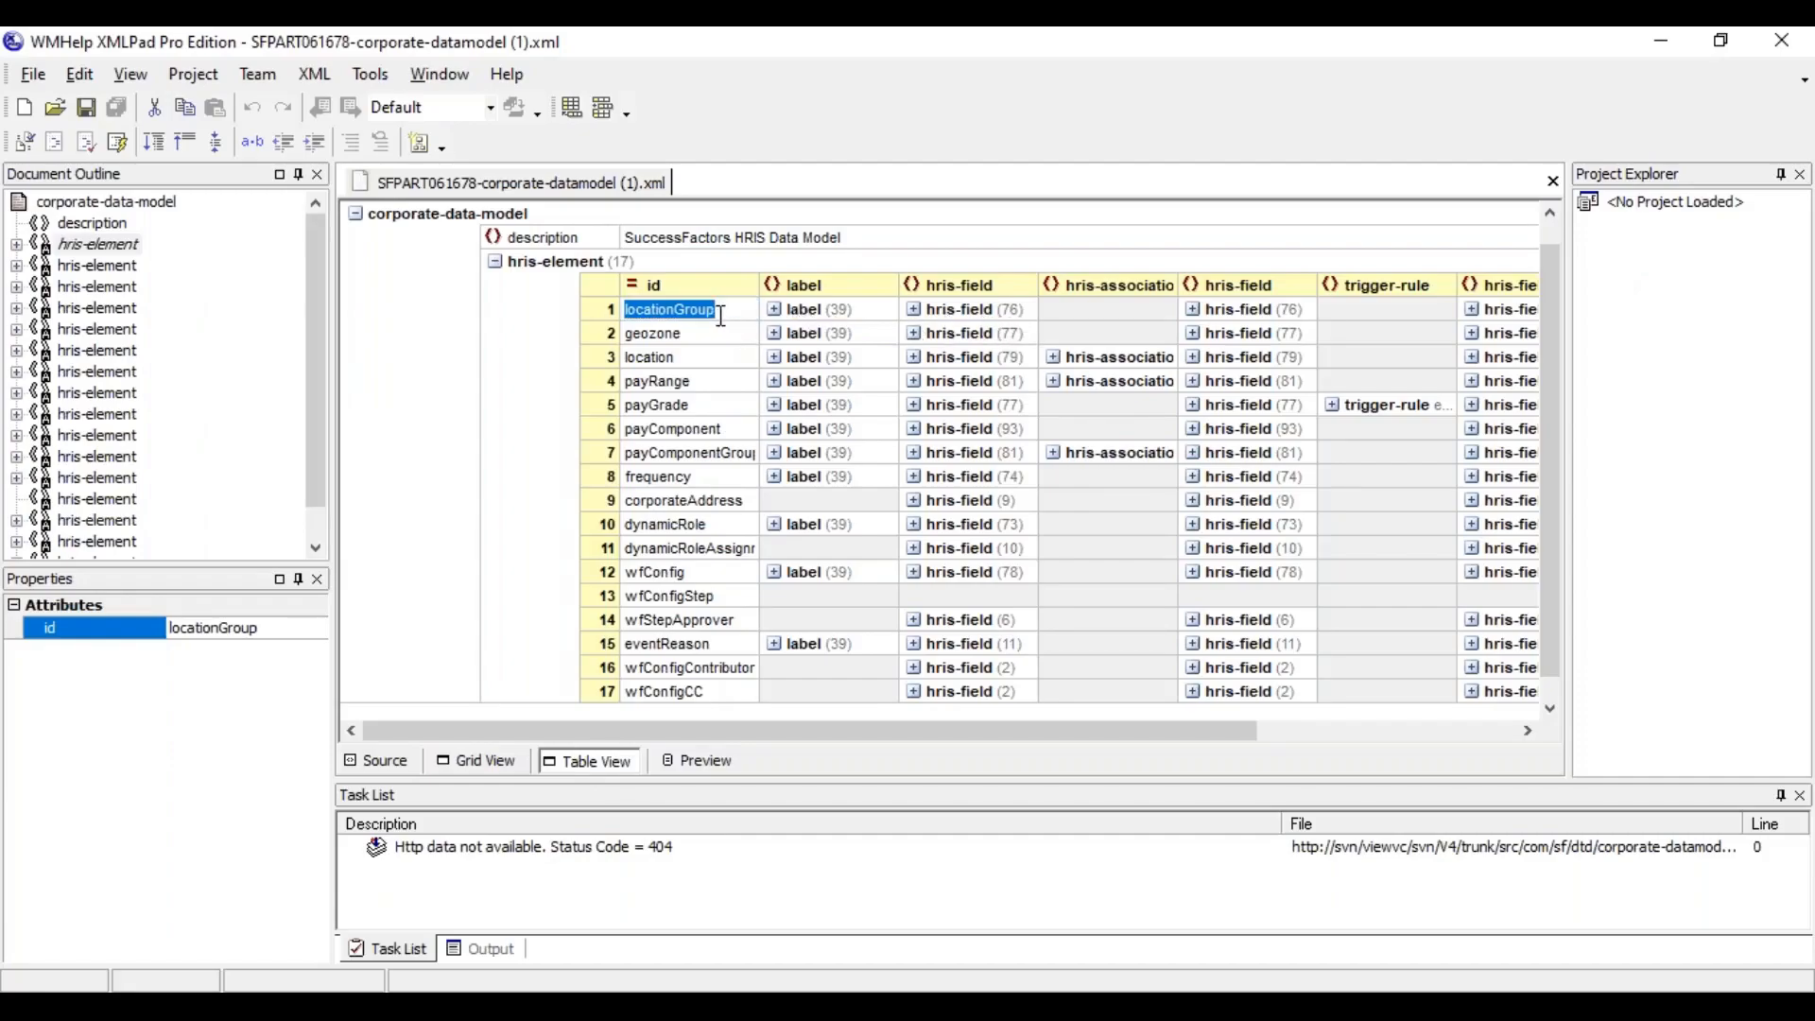
{"action": "left_click", "coordinate": [1026, 314]}
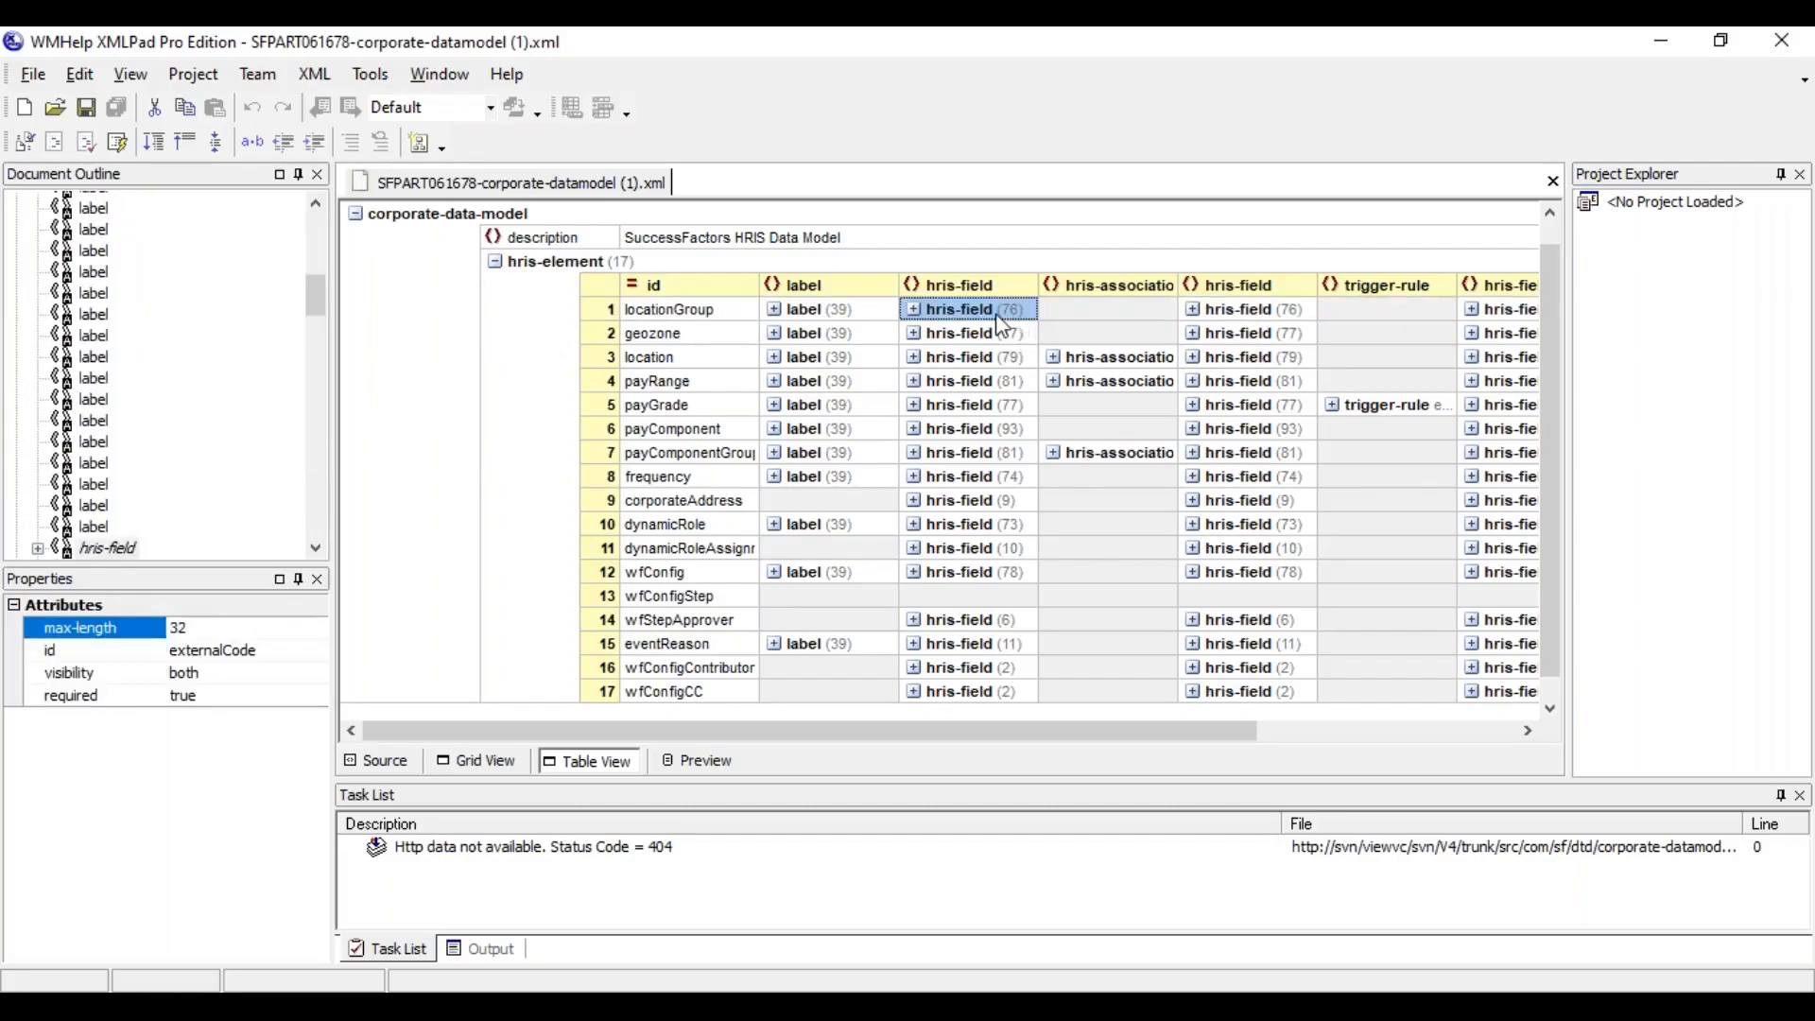
{"action": "left_click", "coordinate": [913, 309]}
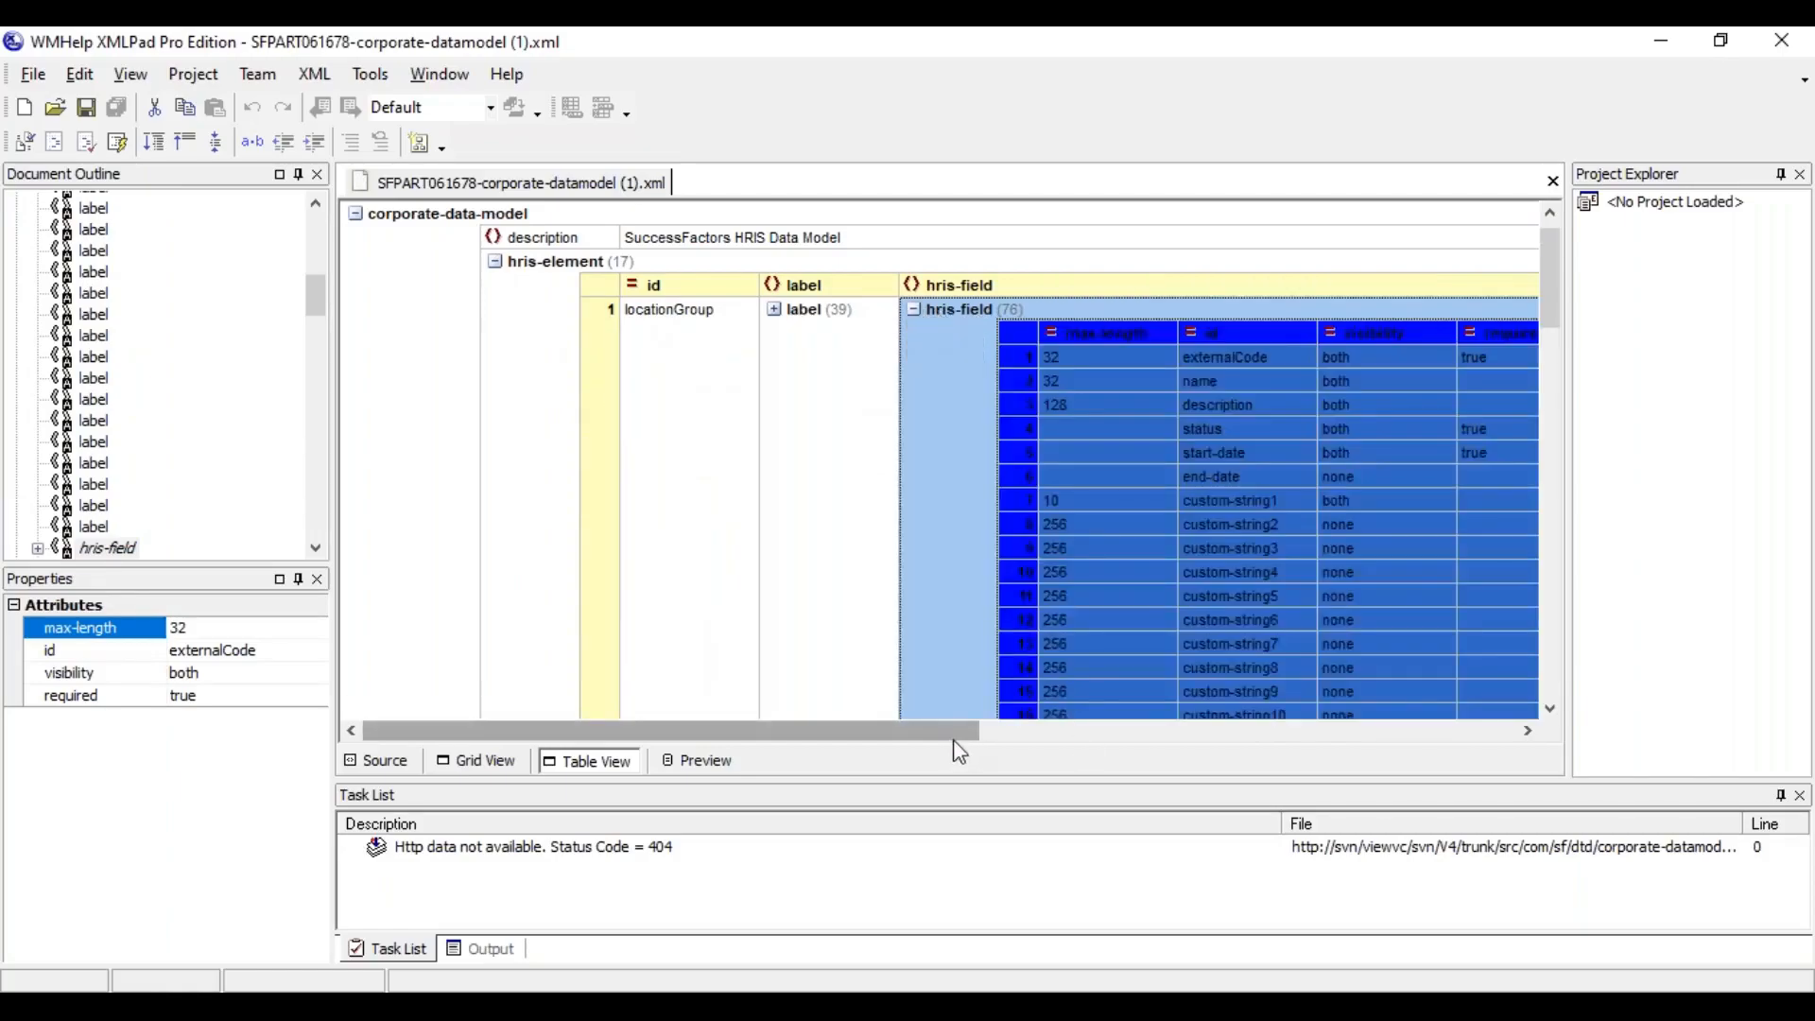
{"action": "left_click_drag", "start_coordinate": [953, 738], "coordinate": [1182, 733]}
{"action": "left_click", "coordinate": [876, 412]}
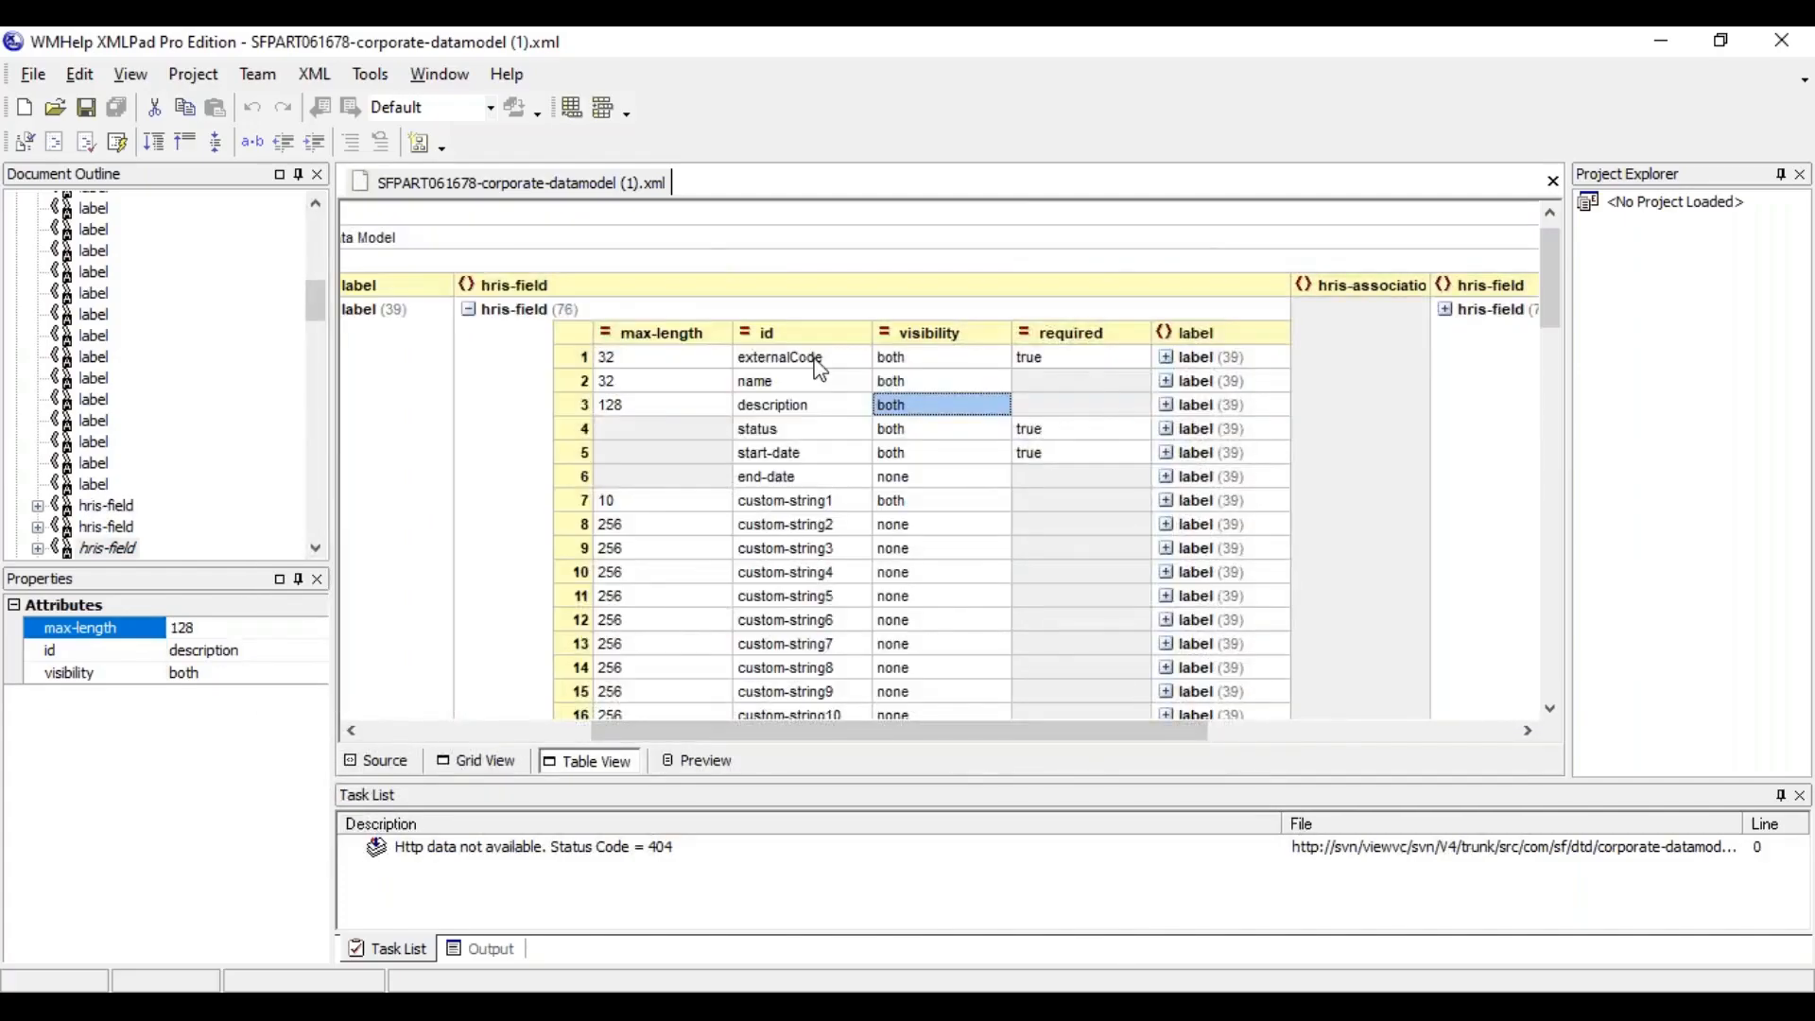
Examine the max-length and id columns of the locationGroup fields, using externalCode as the example
{"action": "left_click", "coordinate": [686, 335]}
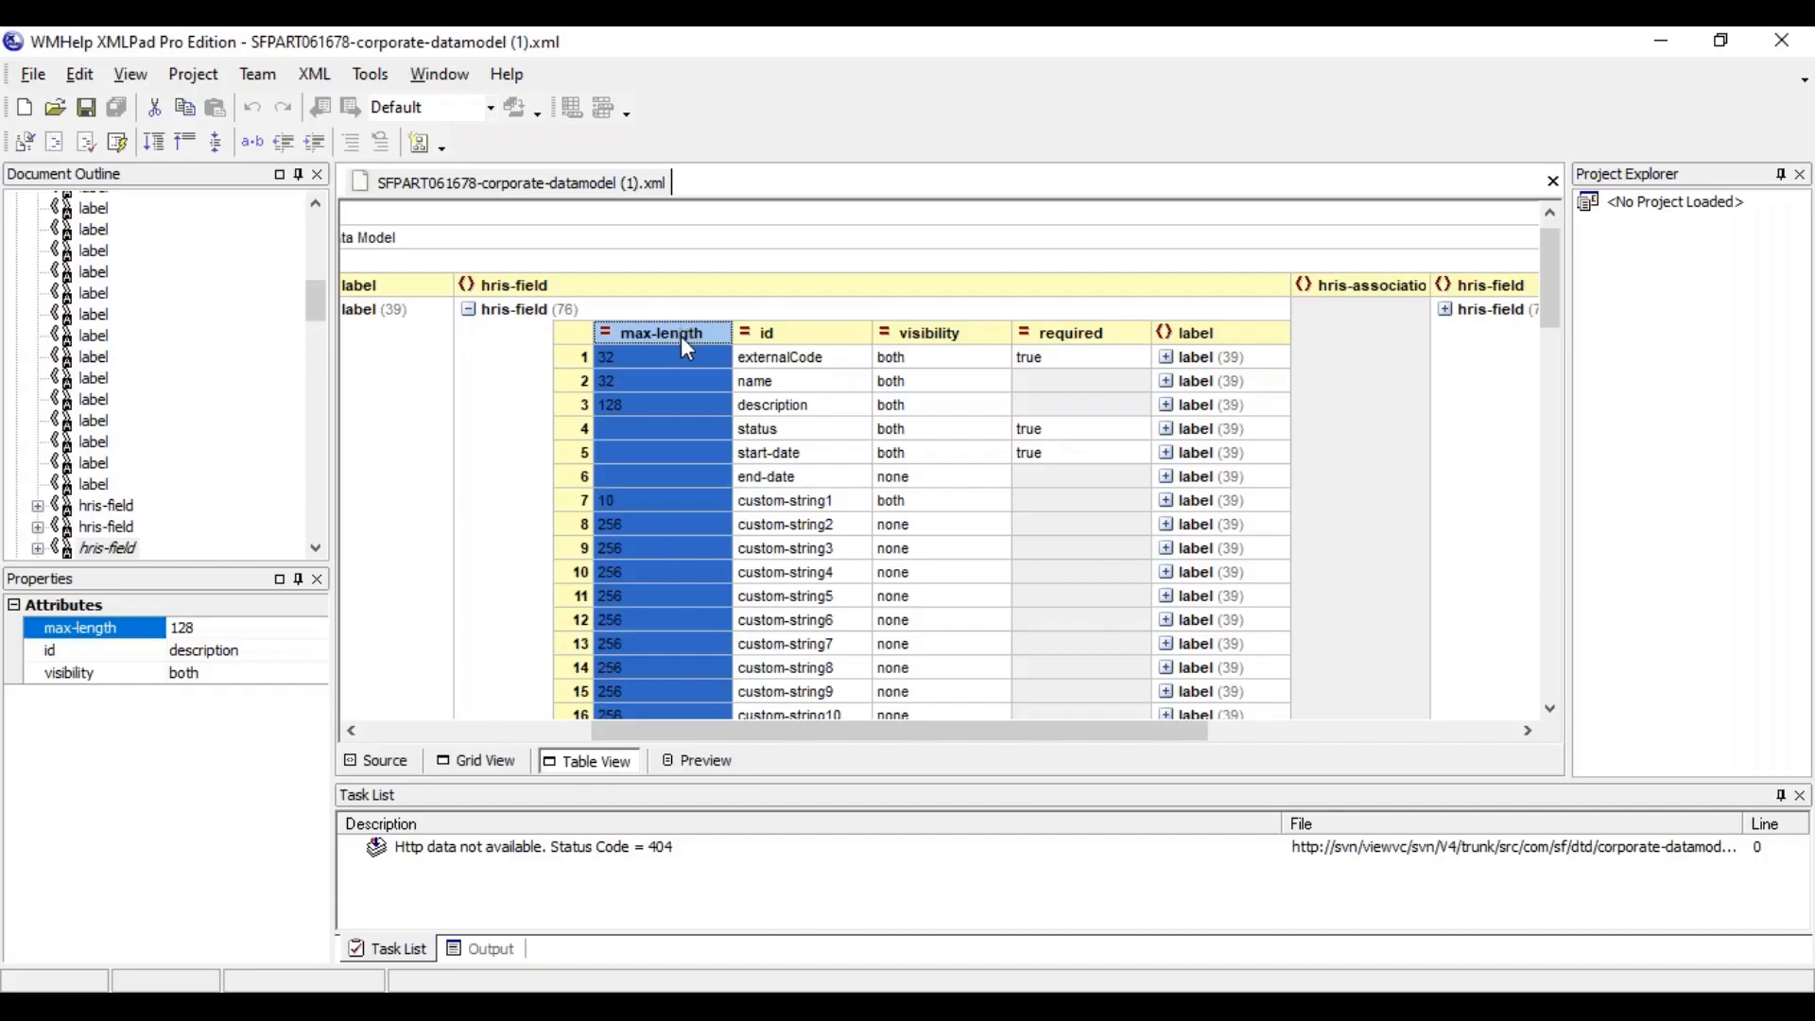
{"action": "left_click", "coordinate": [669, 365]}
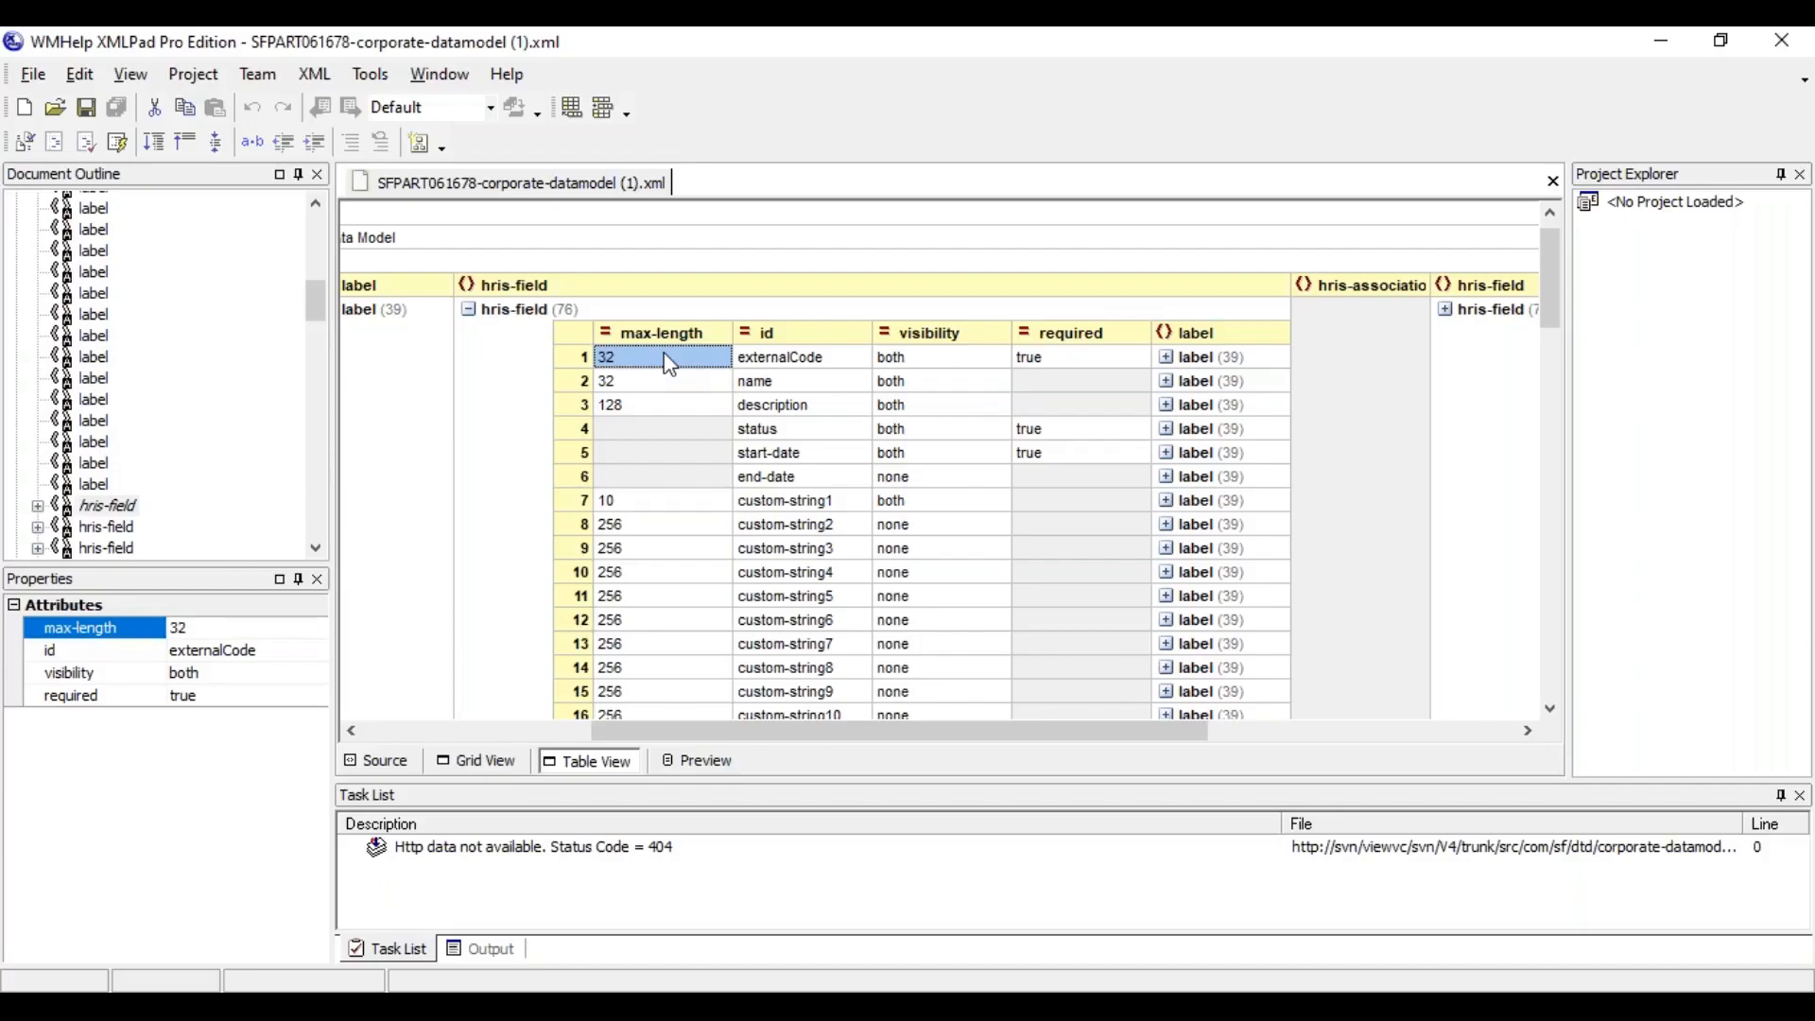
{"action": "left_click", "coordinate": [783, 359]}
{"action": "left_click", "coordinate": [787, 335]}
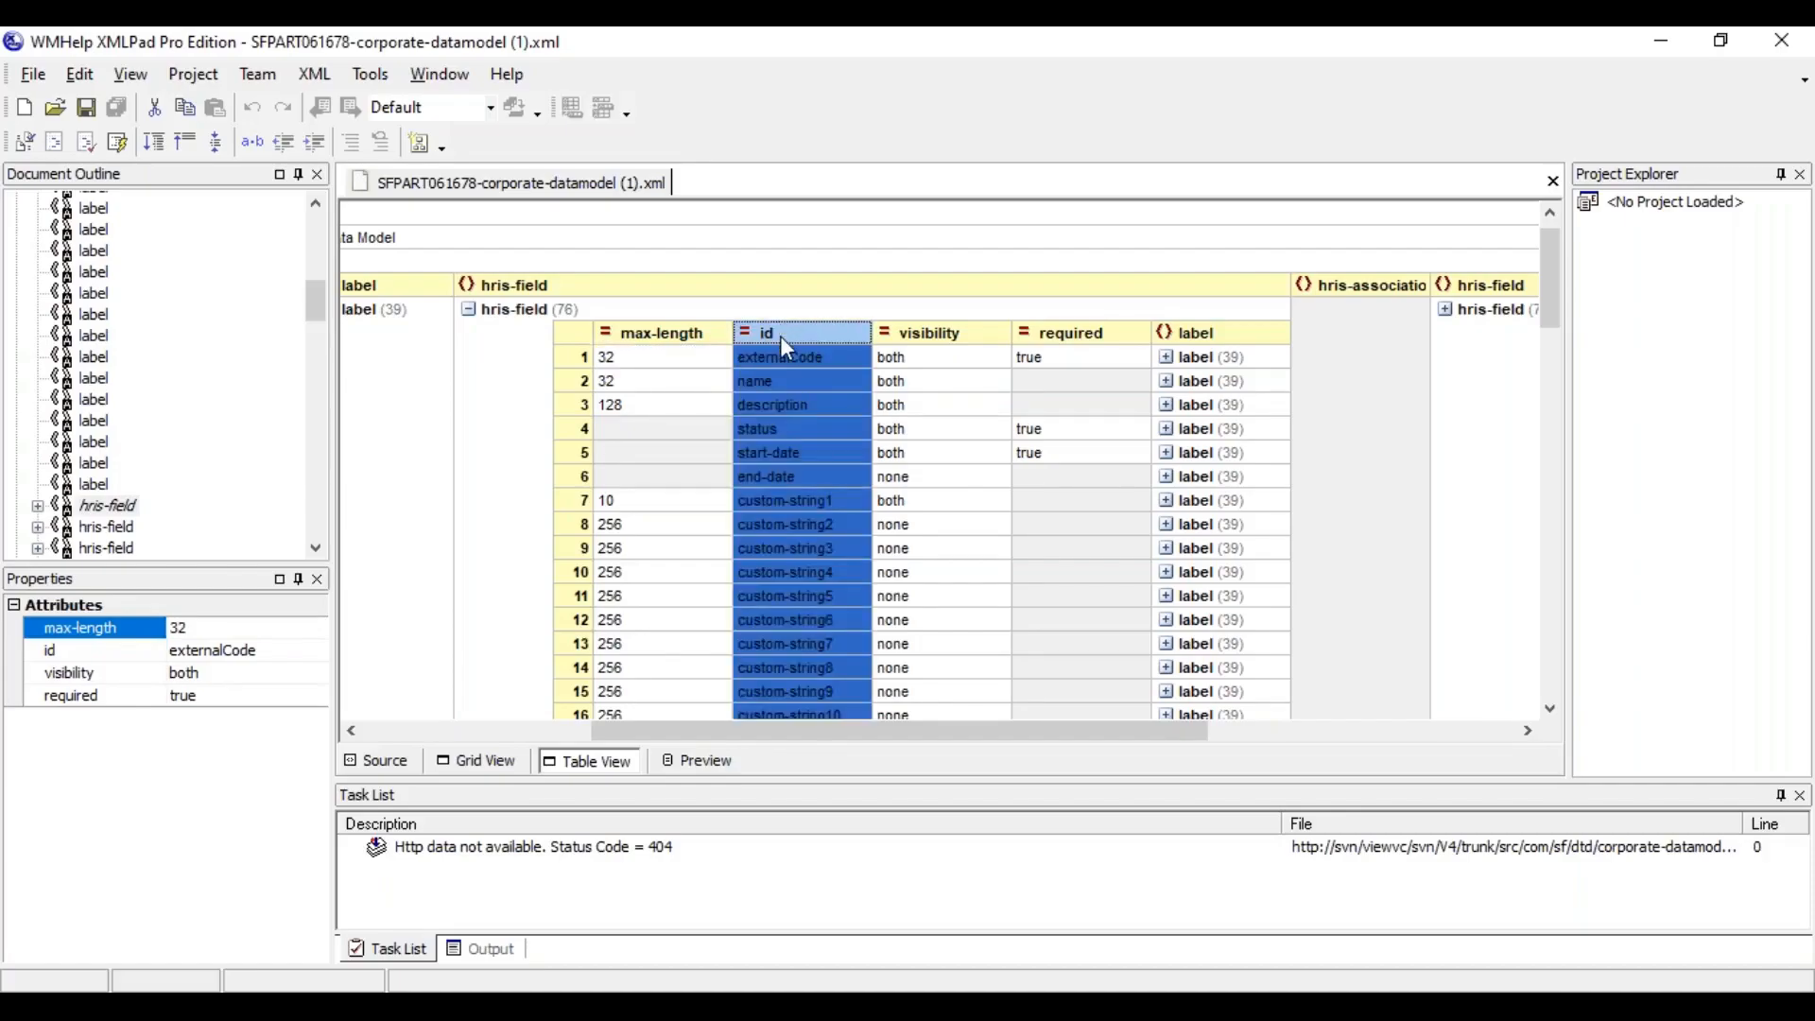
{"action": "left_click_drag", "start_coordinate": [740, 333], "coordinate": [705, 328]}
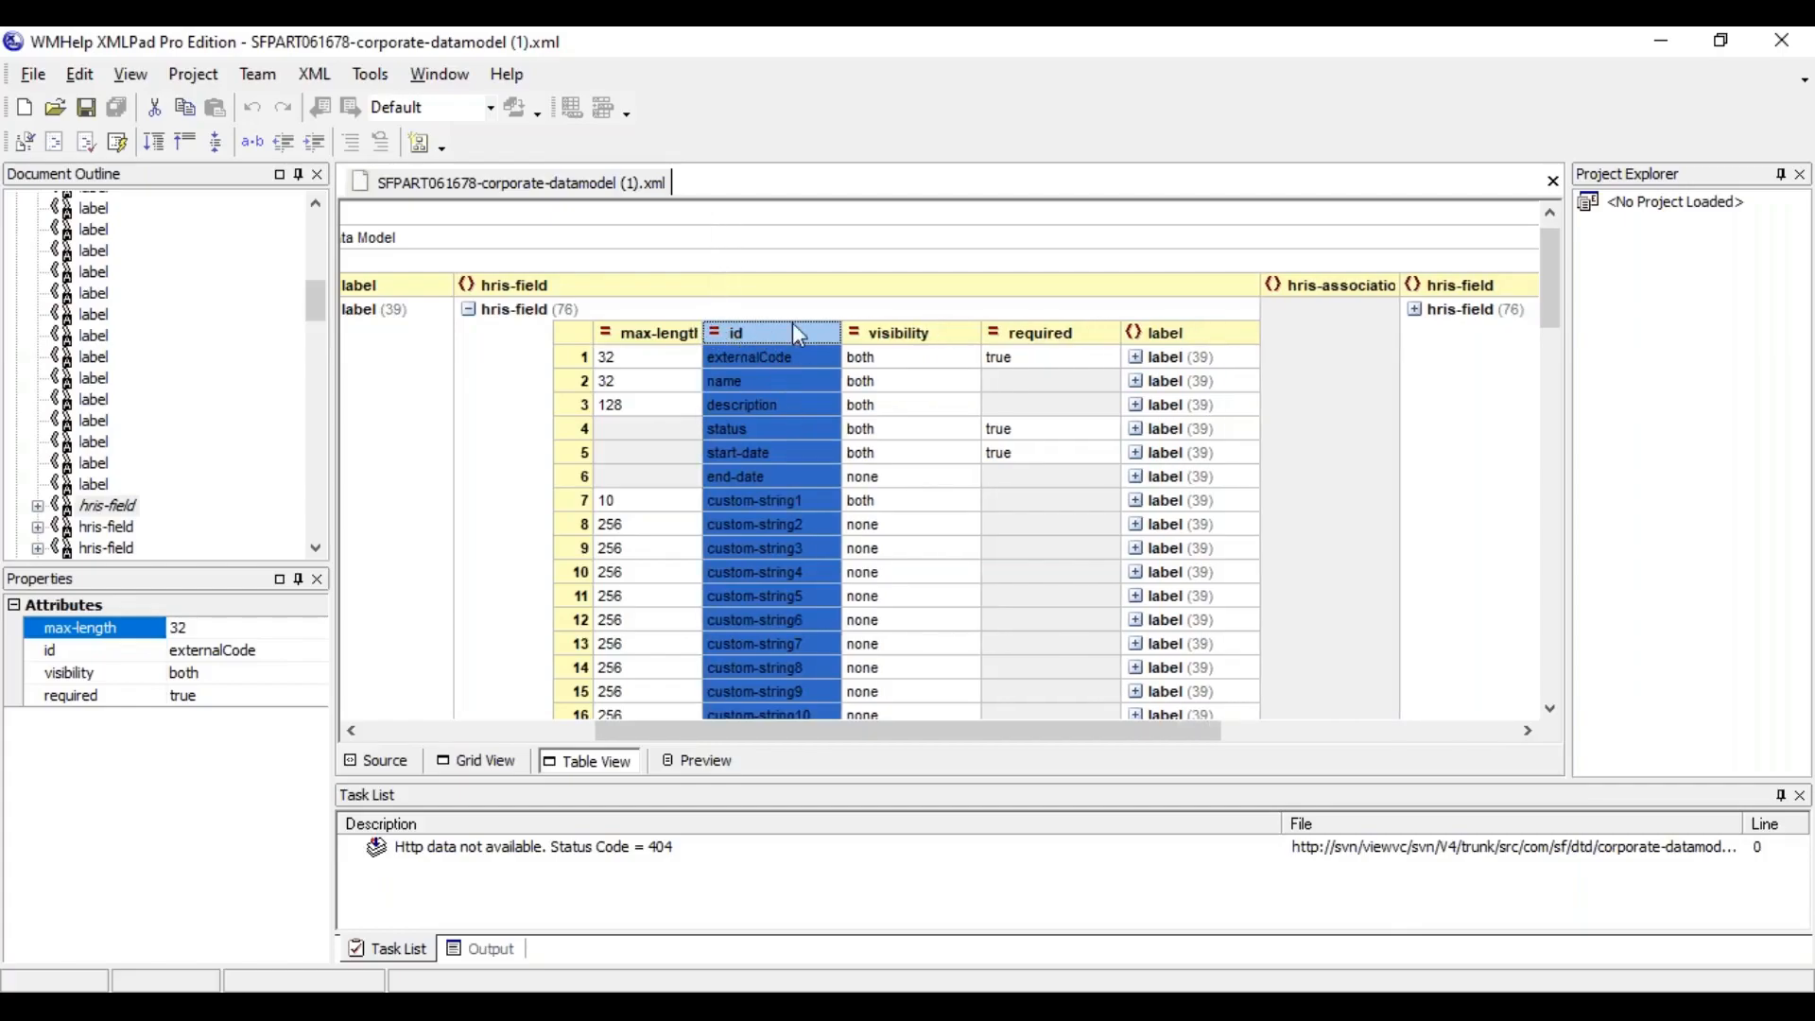
{"action": "left_click", "coordinate": [770, 364]}
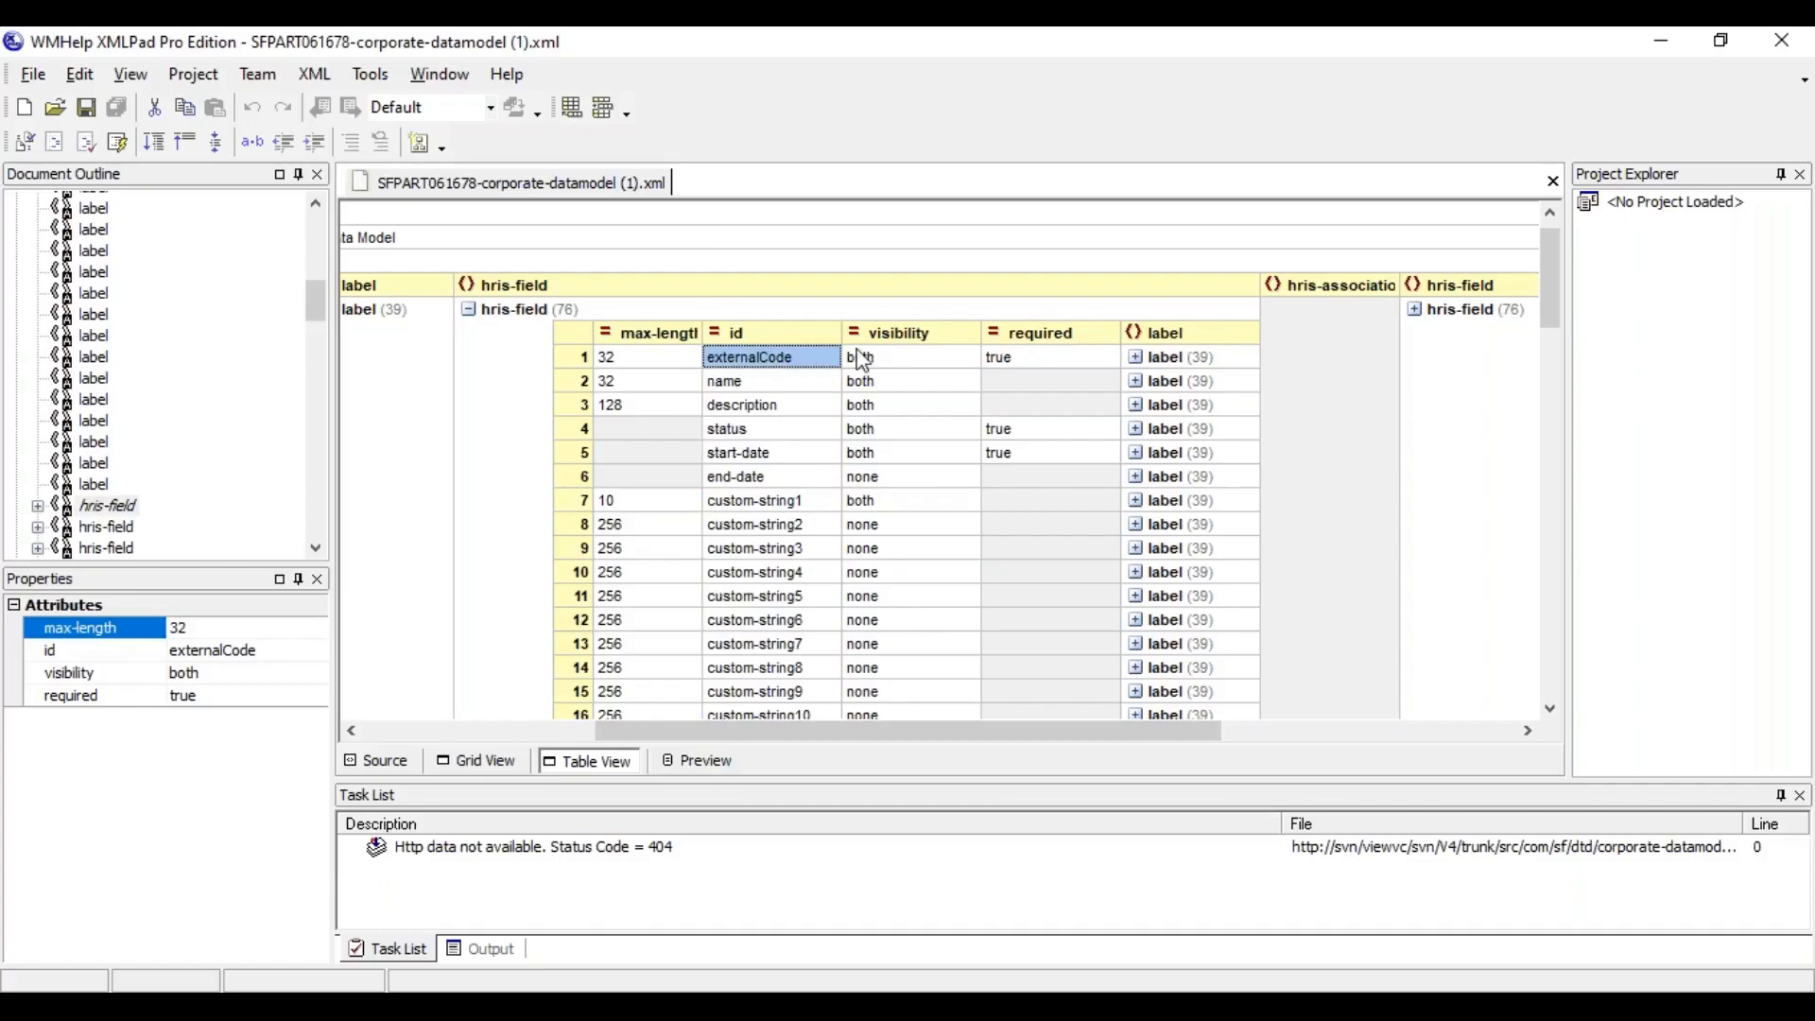
Examine the visibility values of externalCode and the custom-string fields, and compare them with the fields on the instance's Location Group form
{"action": "left_click", "coordinate": [886, 344]}
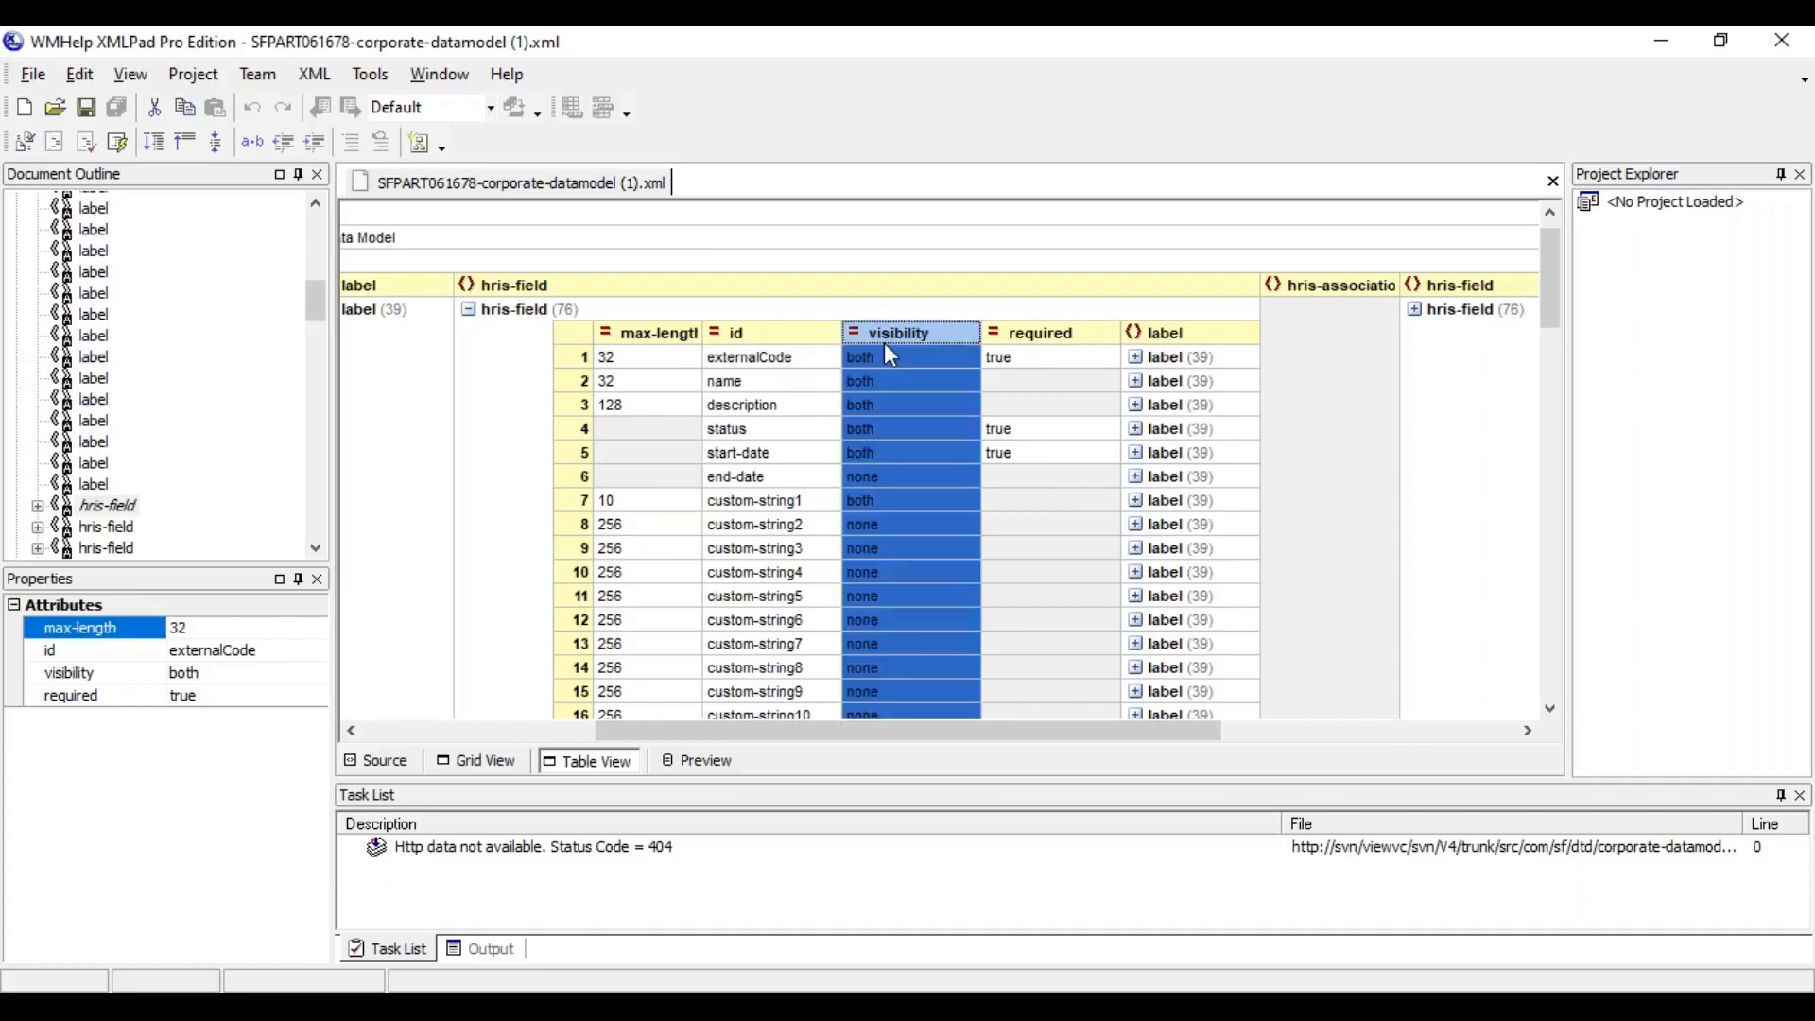
{"action": "left_click", "coordinate": [877, 529]}
{"action": "left_click", "coordinate": [879, 548]}
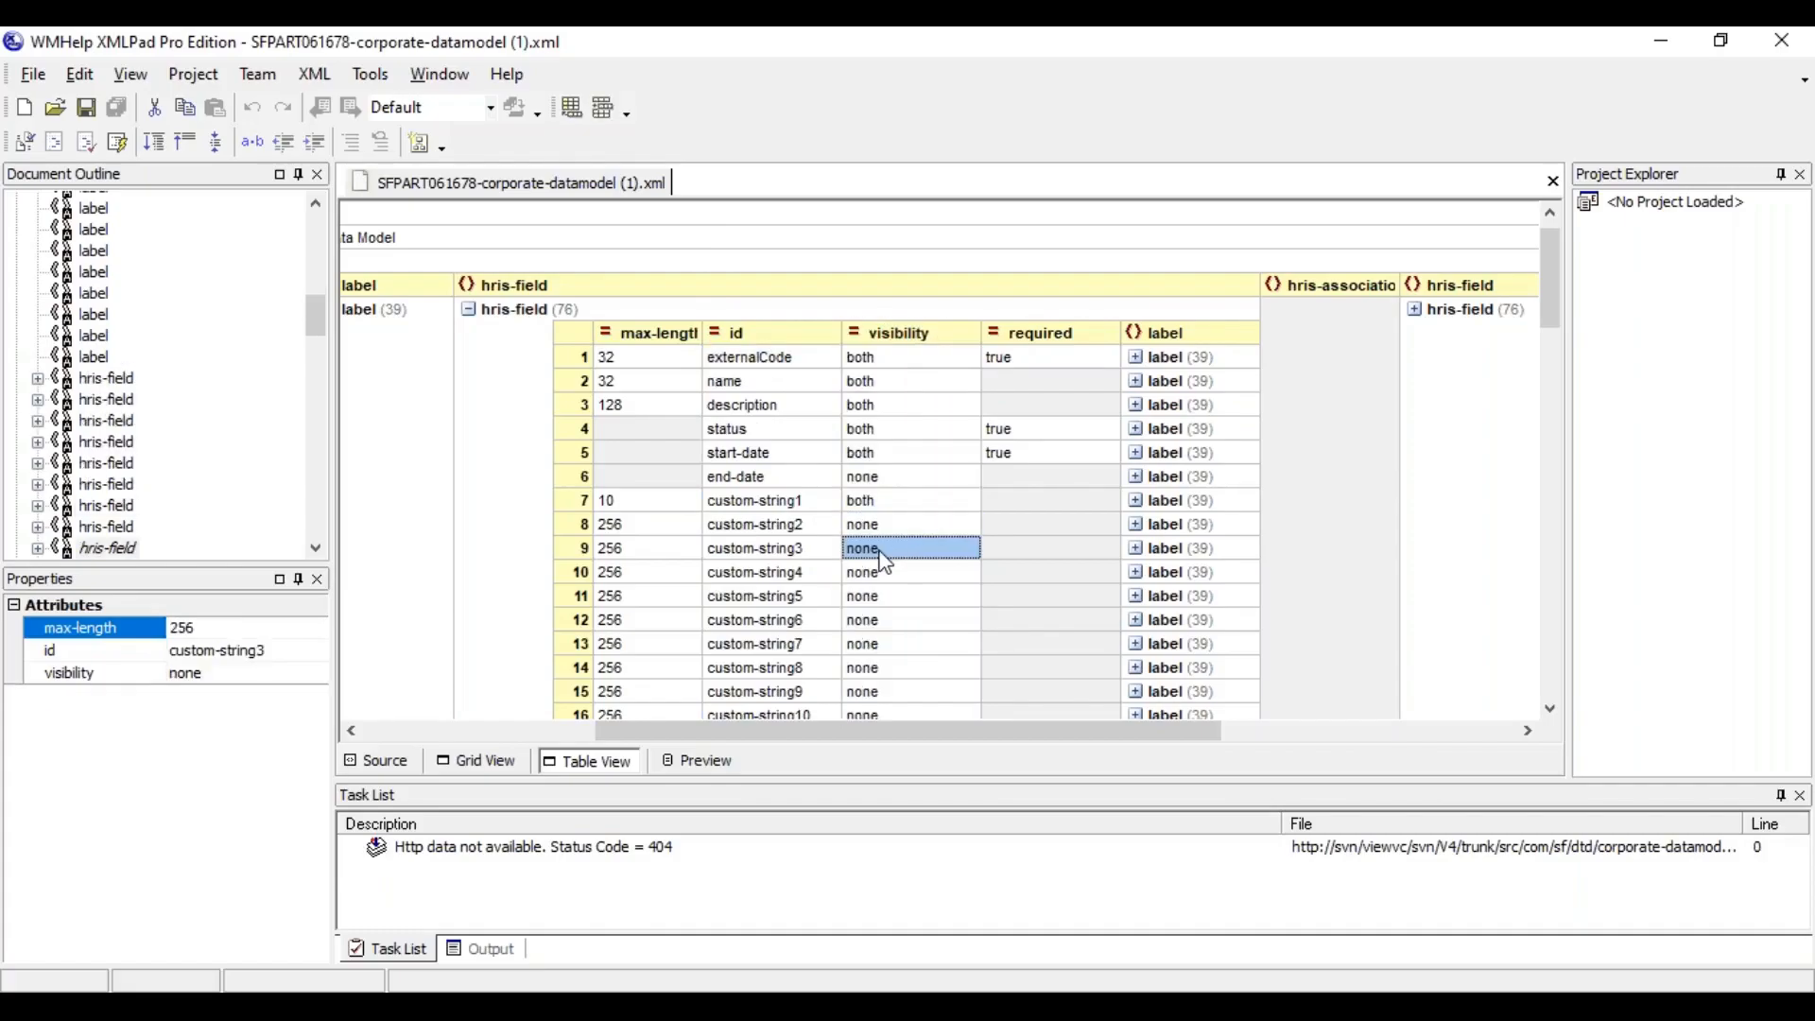
{"action": "left_click", "coordinate": [886, 577]}
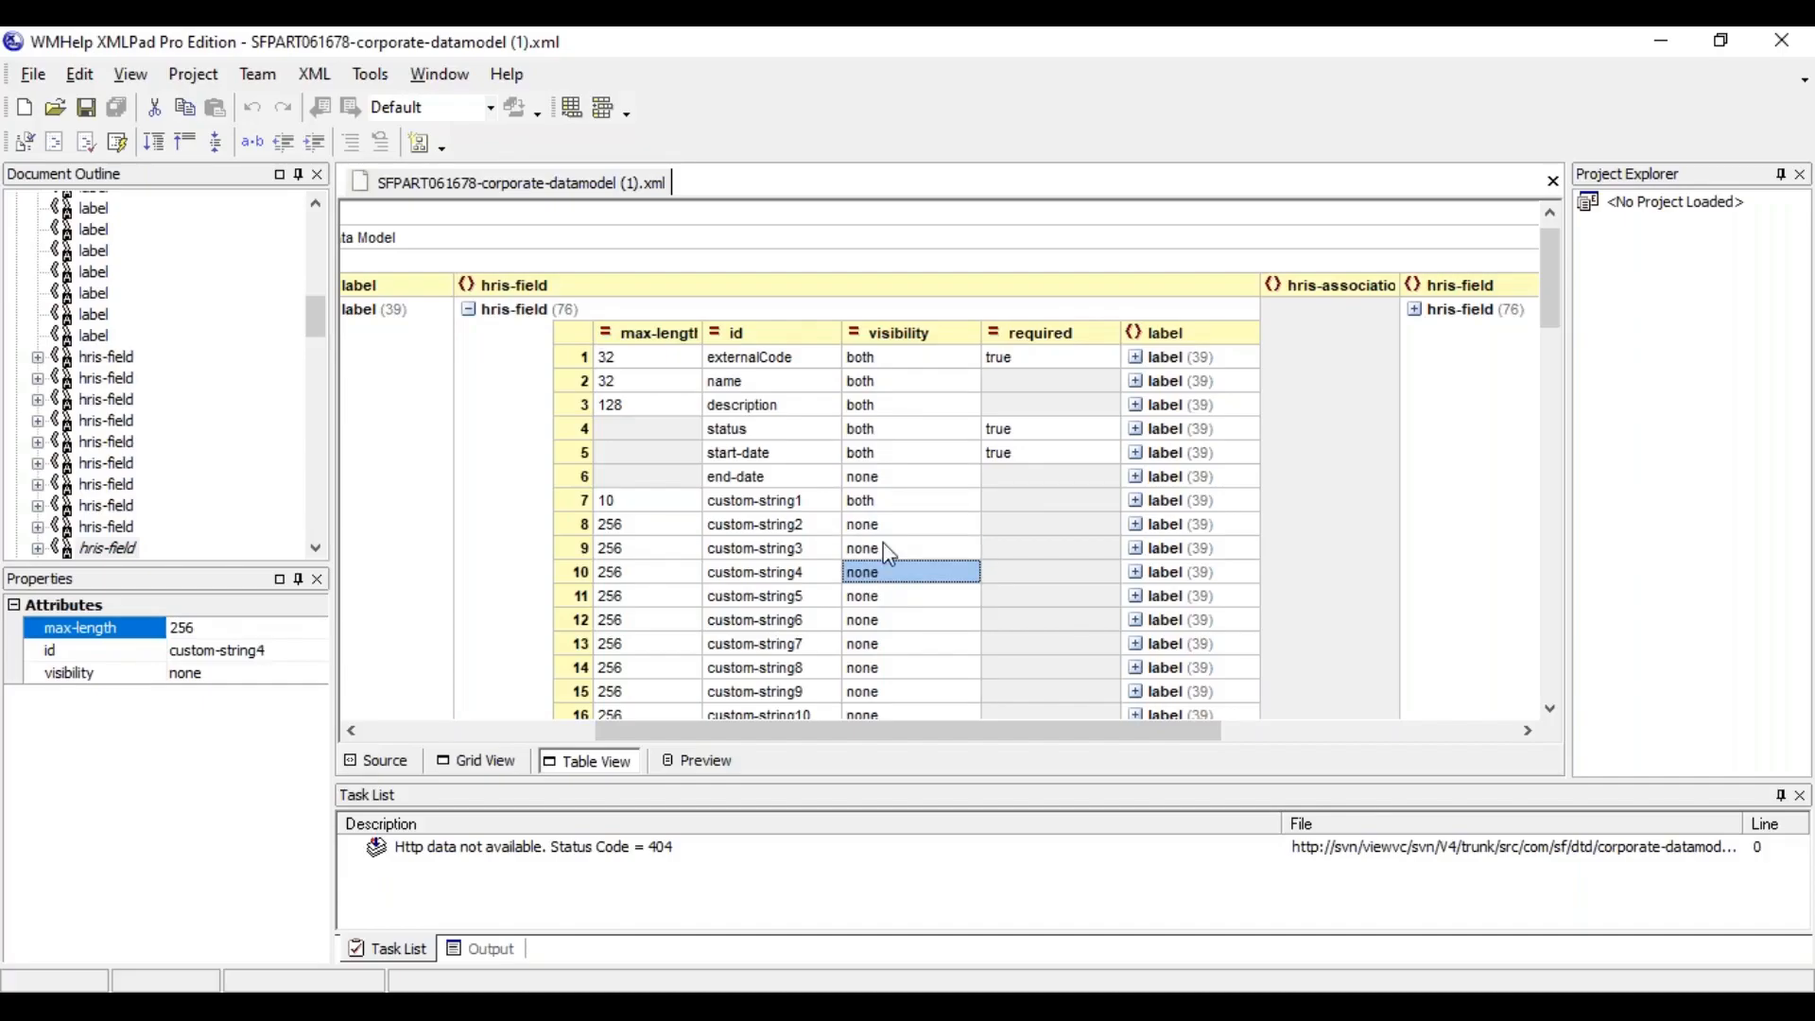
{"action": "left_click", "coordinate": [878, 367]}
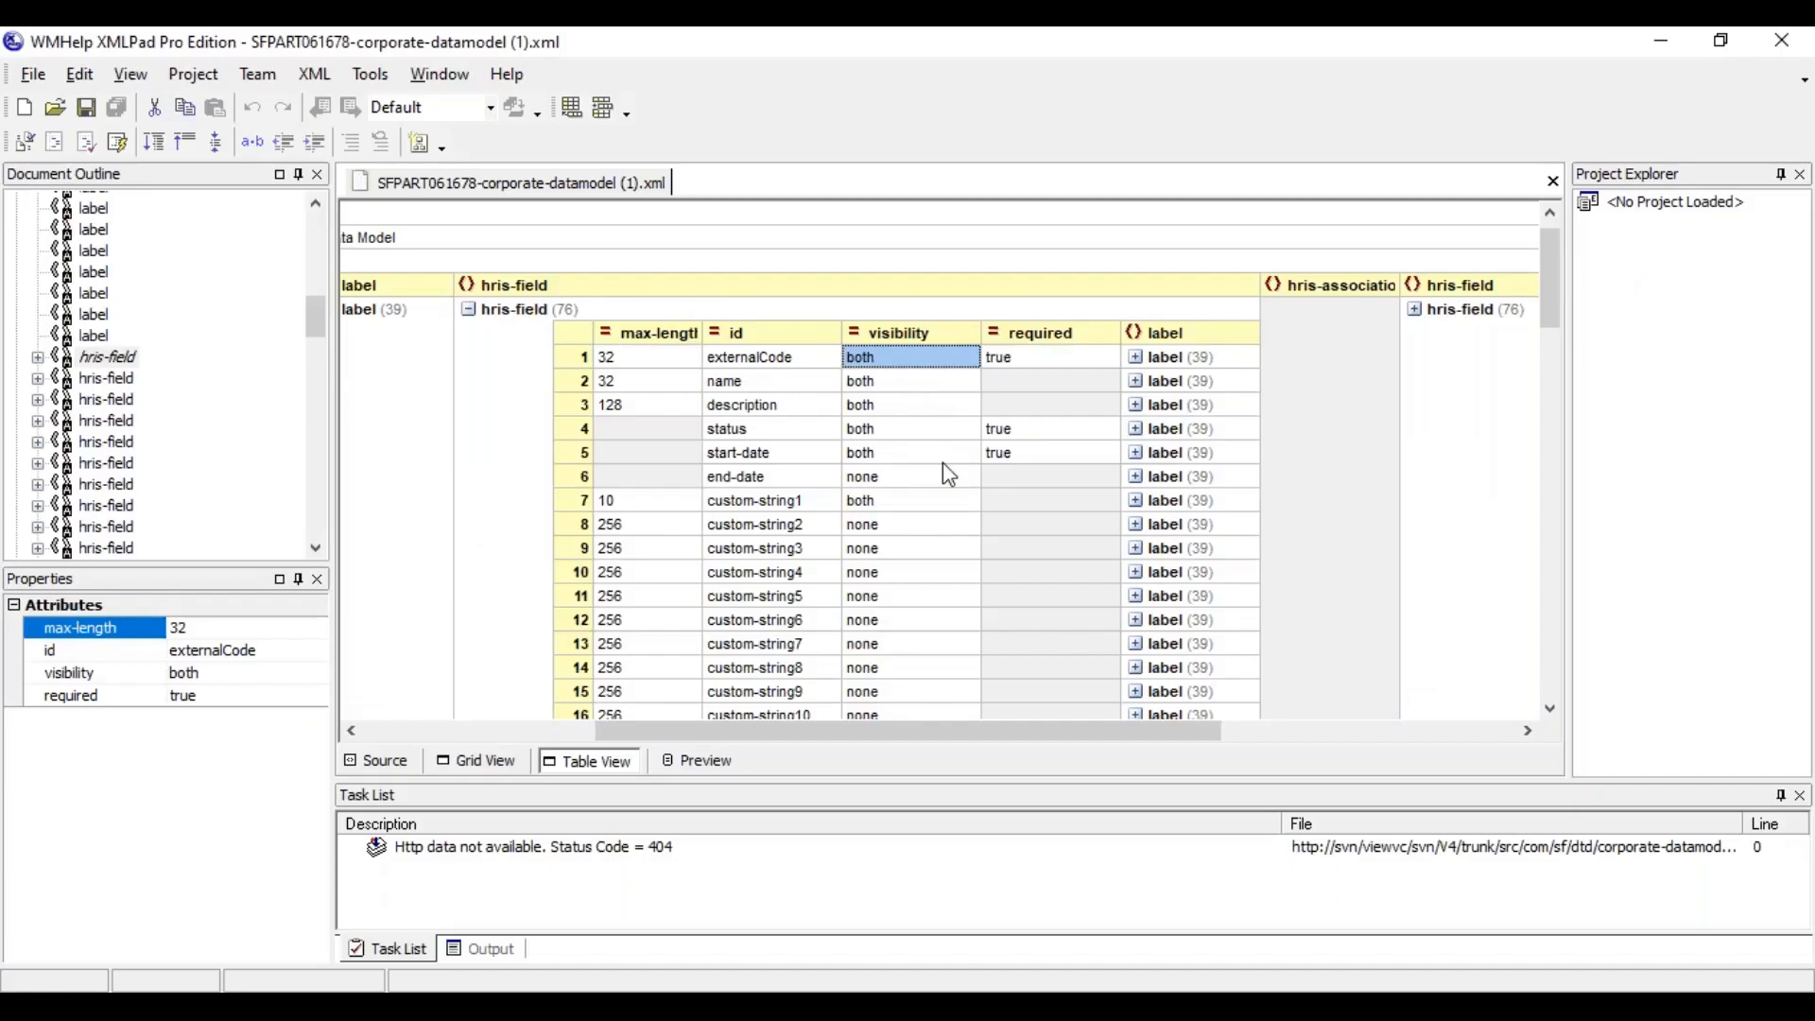
{"action": "left_click", "coordinate": [887, 551]}
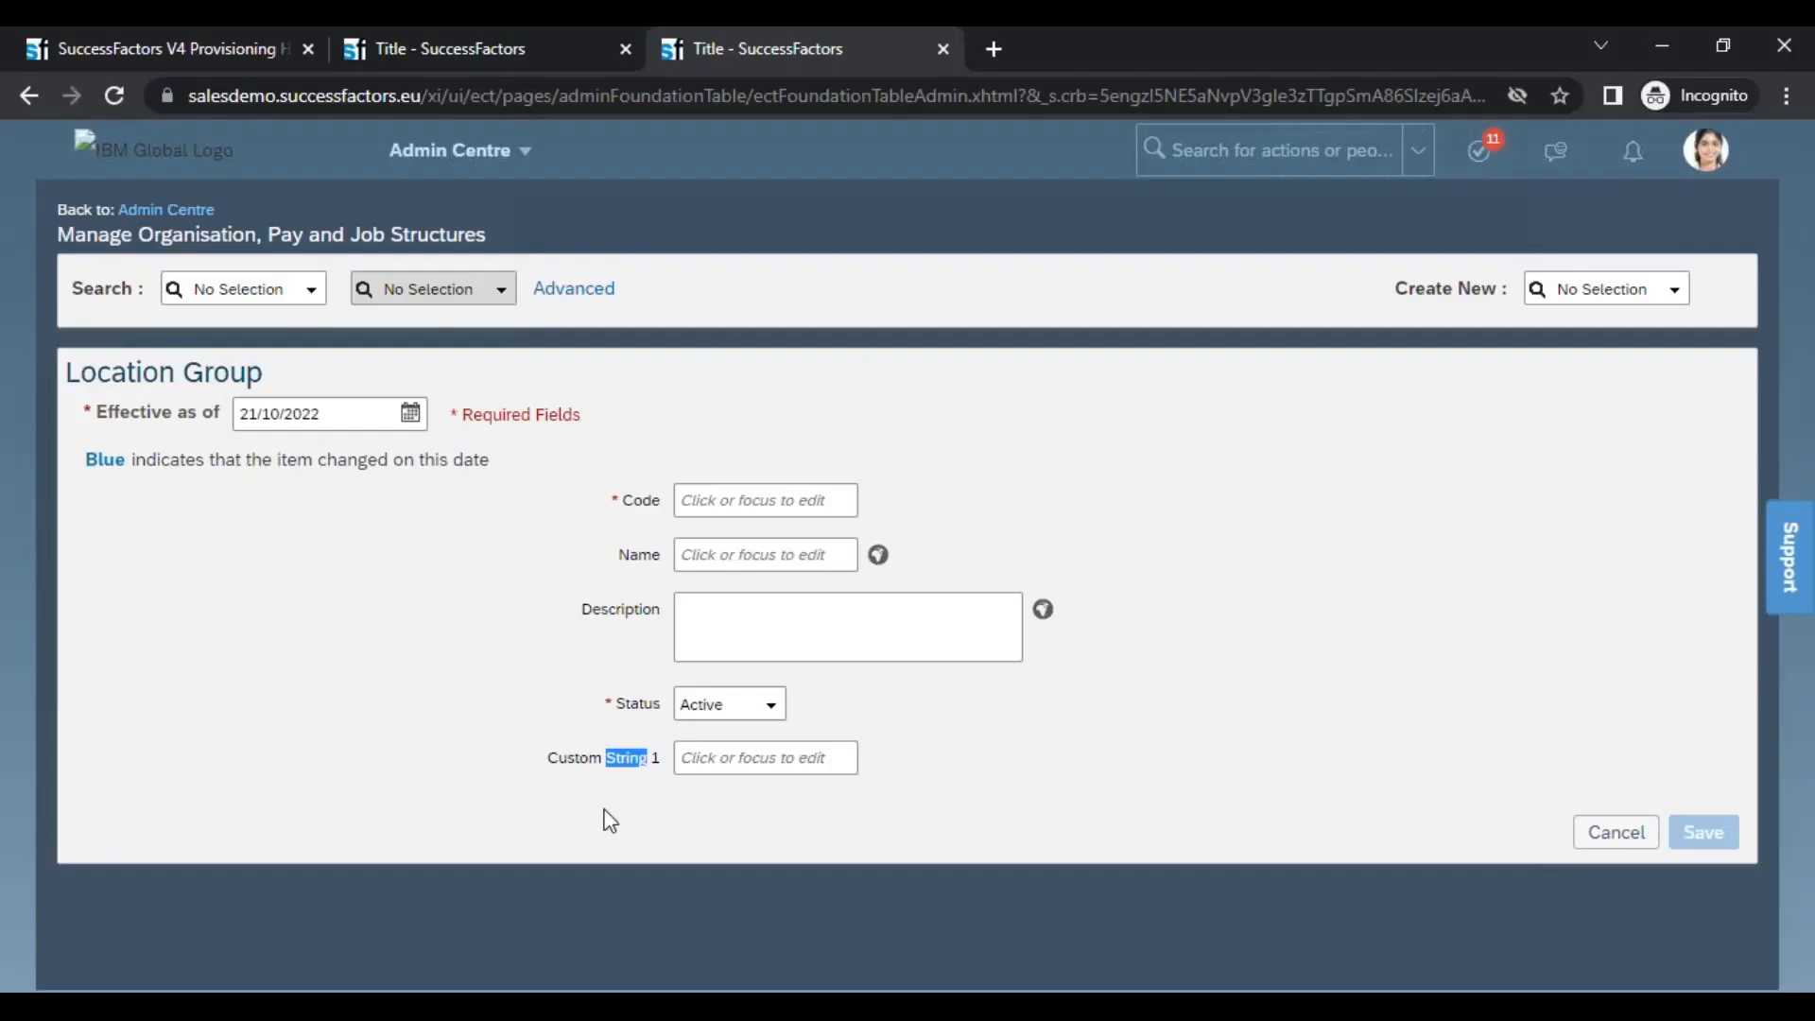
Return to XMLPad and examine the required column of the locationGroup fields, checking externalCode and start-date
{"action": "key", "text": "alt+Tab"}
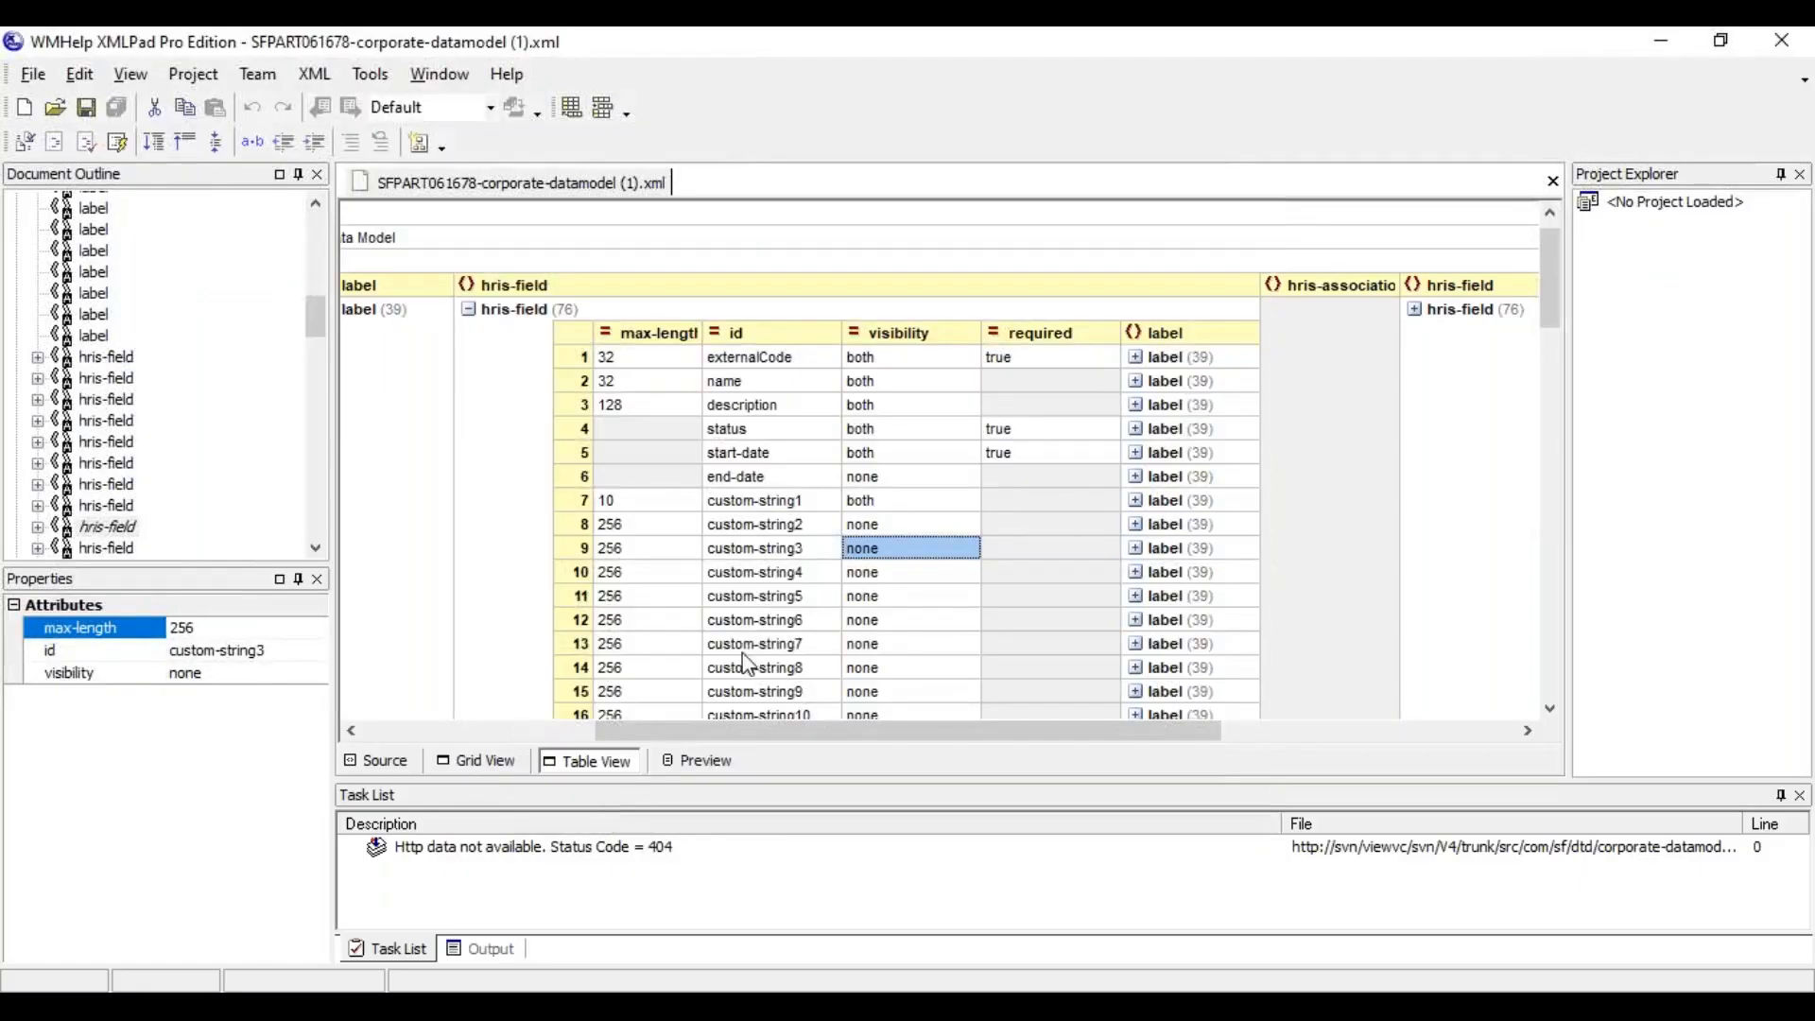
{"action": "left_click", "coordinate": [1020, 316]}
{"action": "left_click", "coordinate": [1040, 333]}
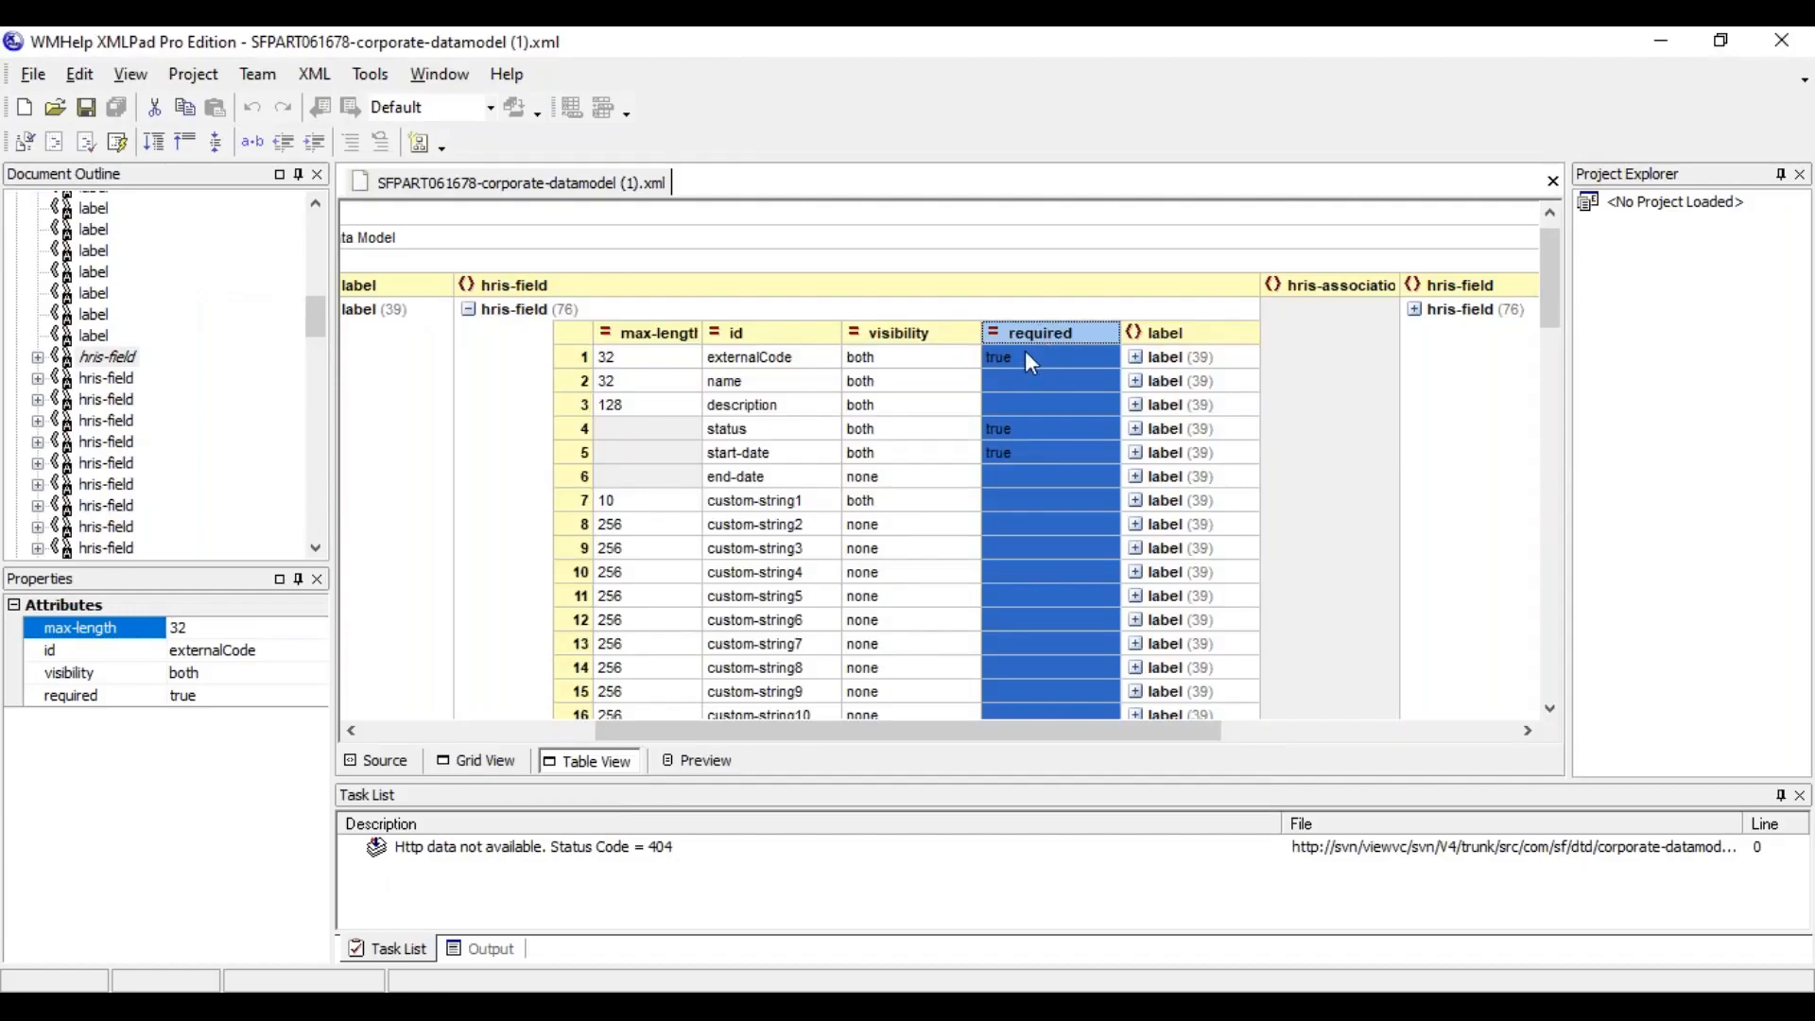
{"action": "left_click", "coordinate": [1030, 359]}
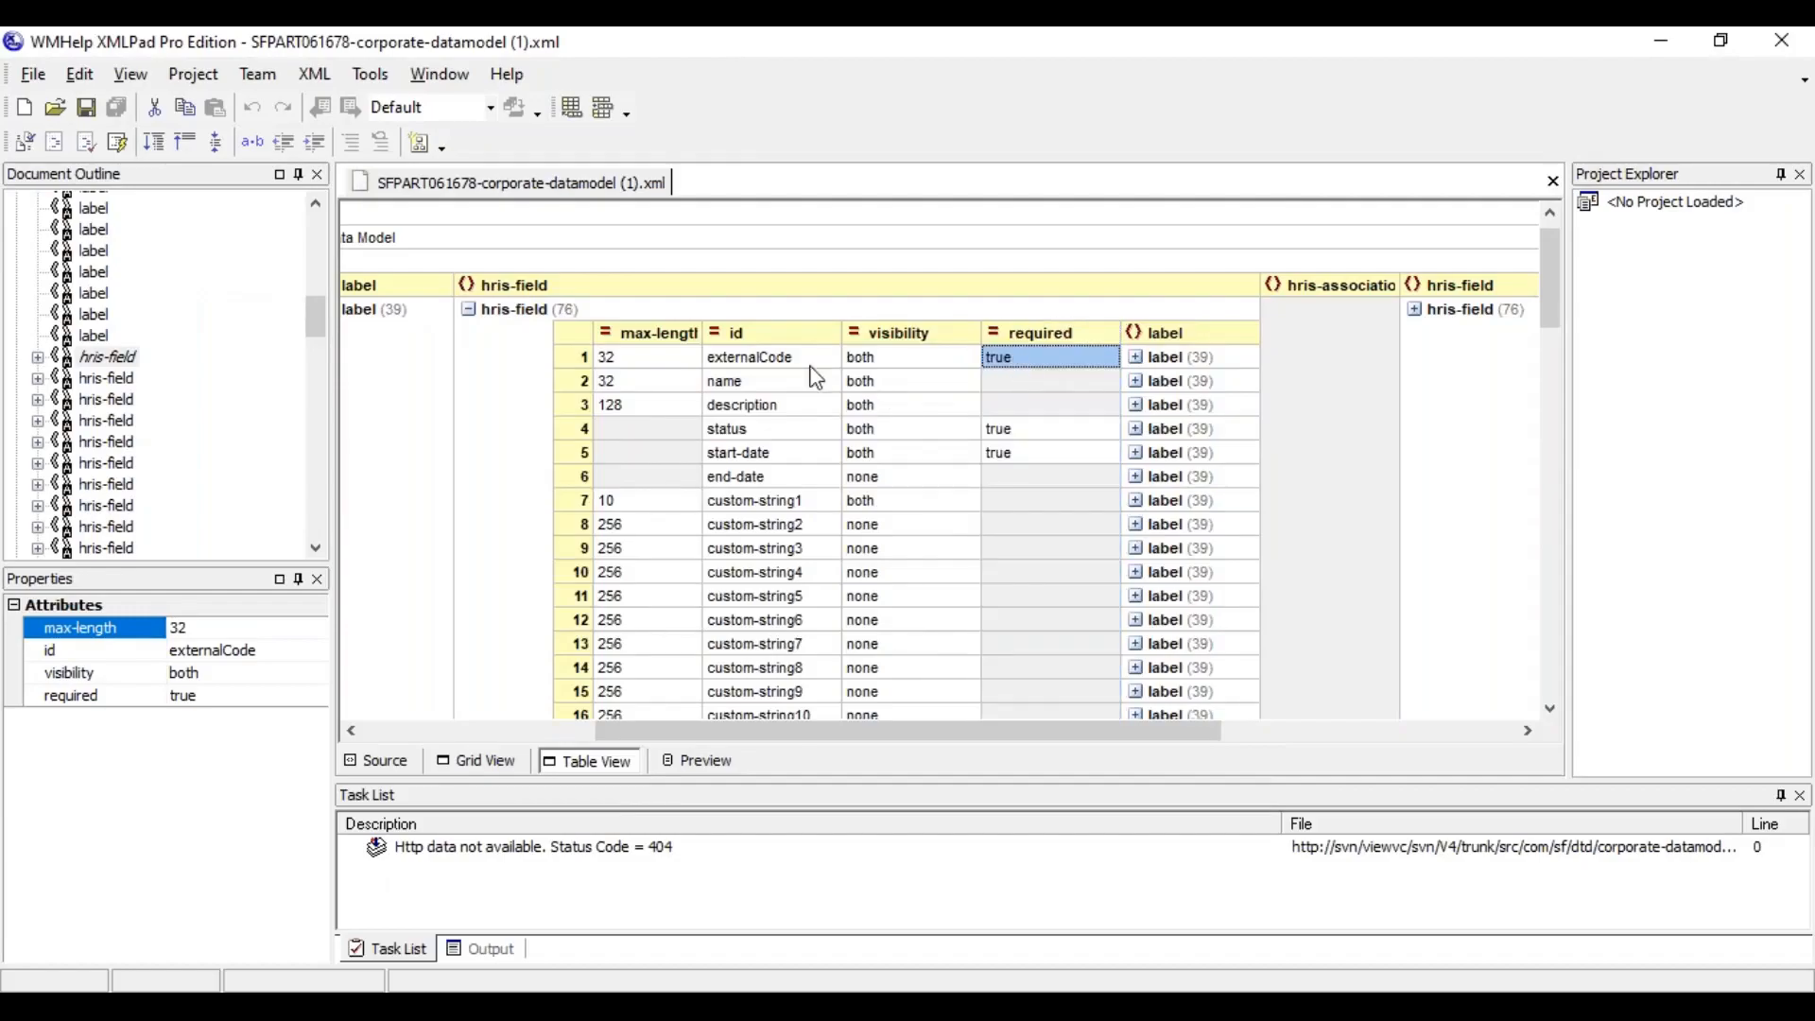
{"action": "left_click", "coordinate": [803, 359]}
{"action": "left_click", "coordinate": [1007, 363]}
{"action": "left_click", "coordinate": [819, 451]}
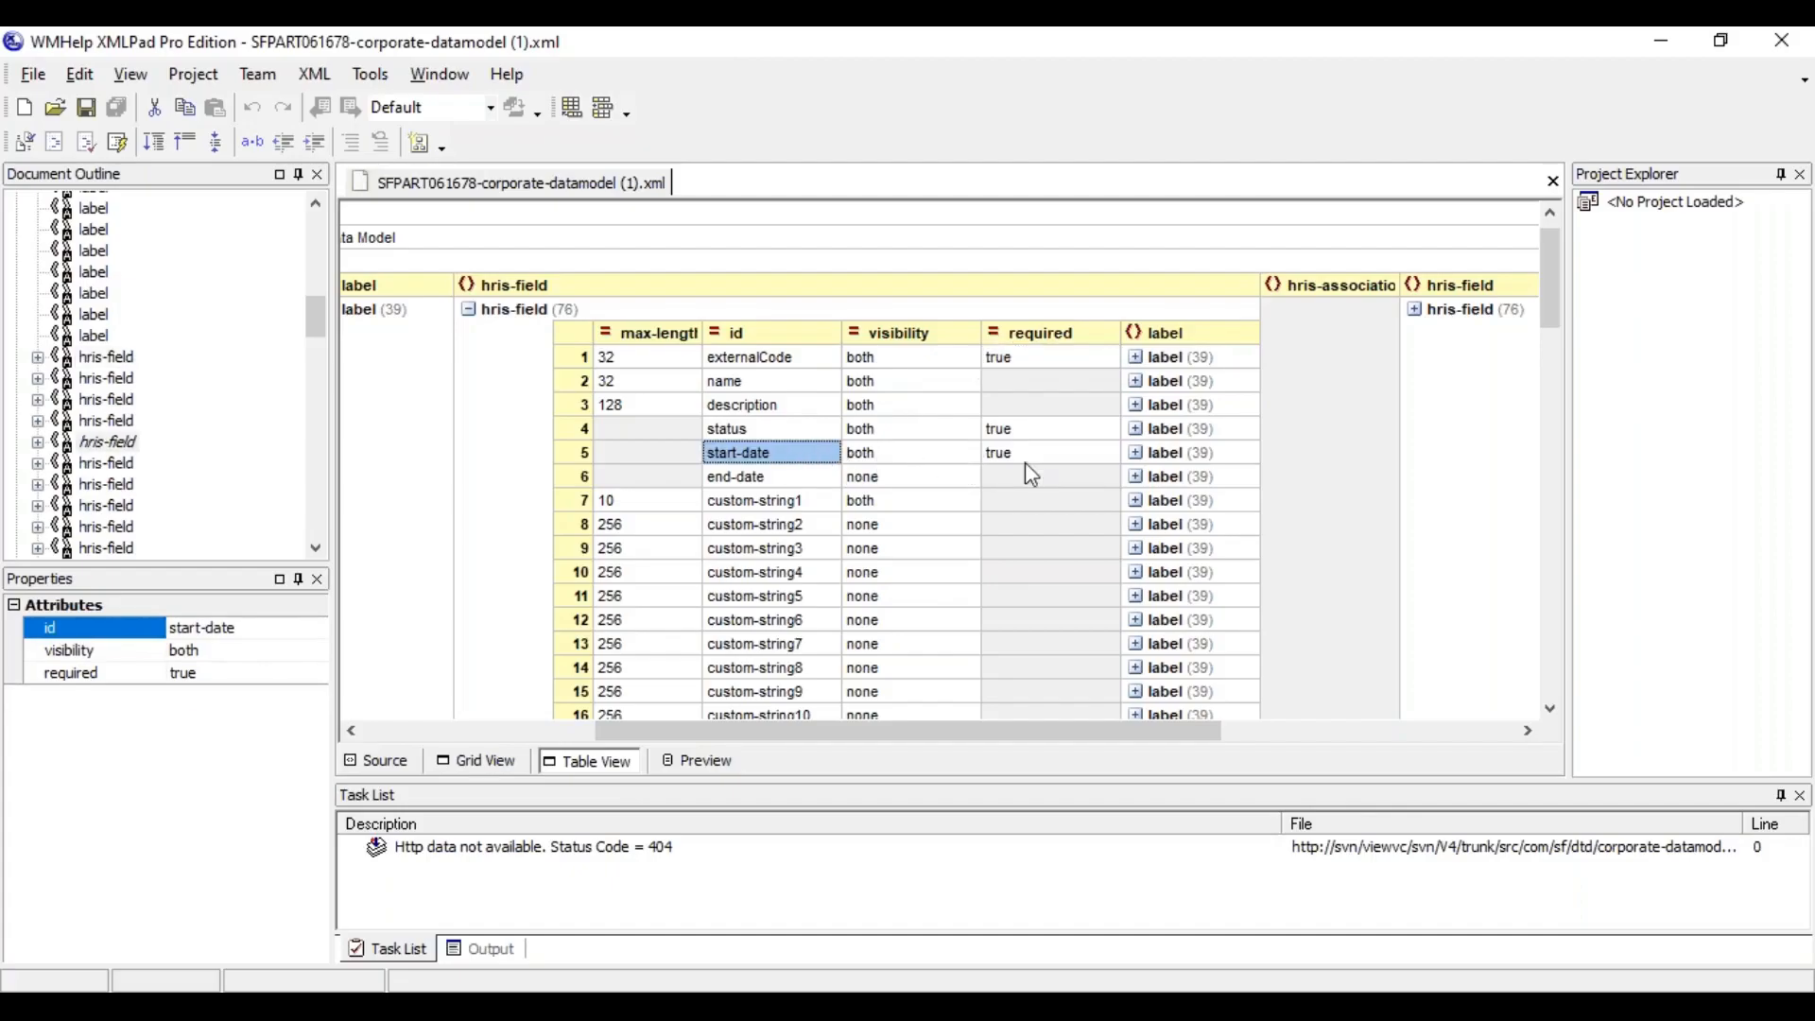
Switch to the instance's Location Group form and check the required markers on Code, Status and Effective as of
{"action": "key", "text": "alt+Tab"}
{"action": "left_click_drag", "start_coordinate": [610, 499], "coordinate": [677, 504]}
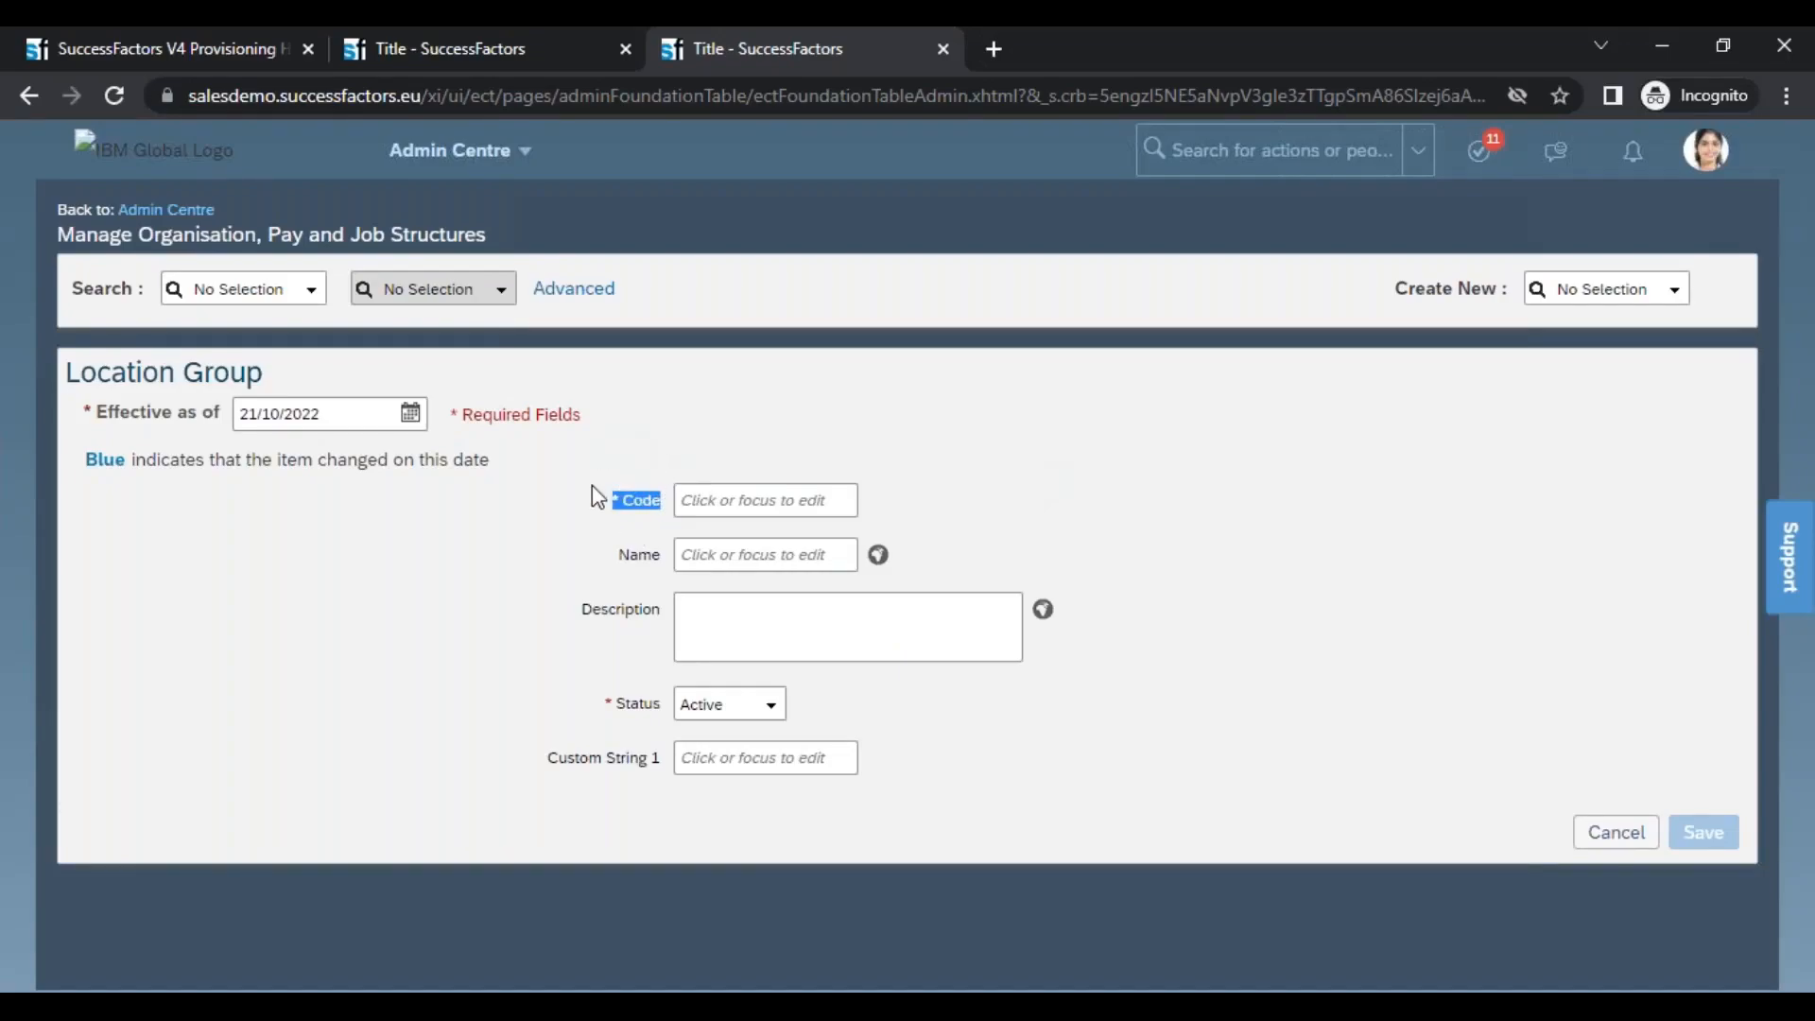
{"action": "left_click_drag", "start_coordinate": [604, 700], "coordinate": [672, 706]}
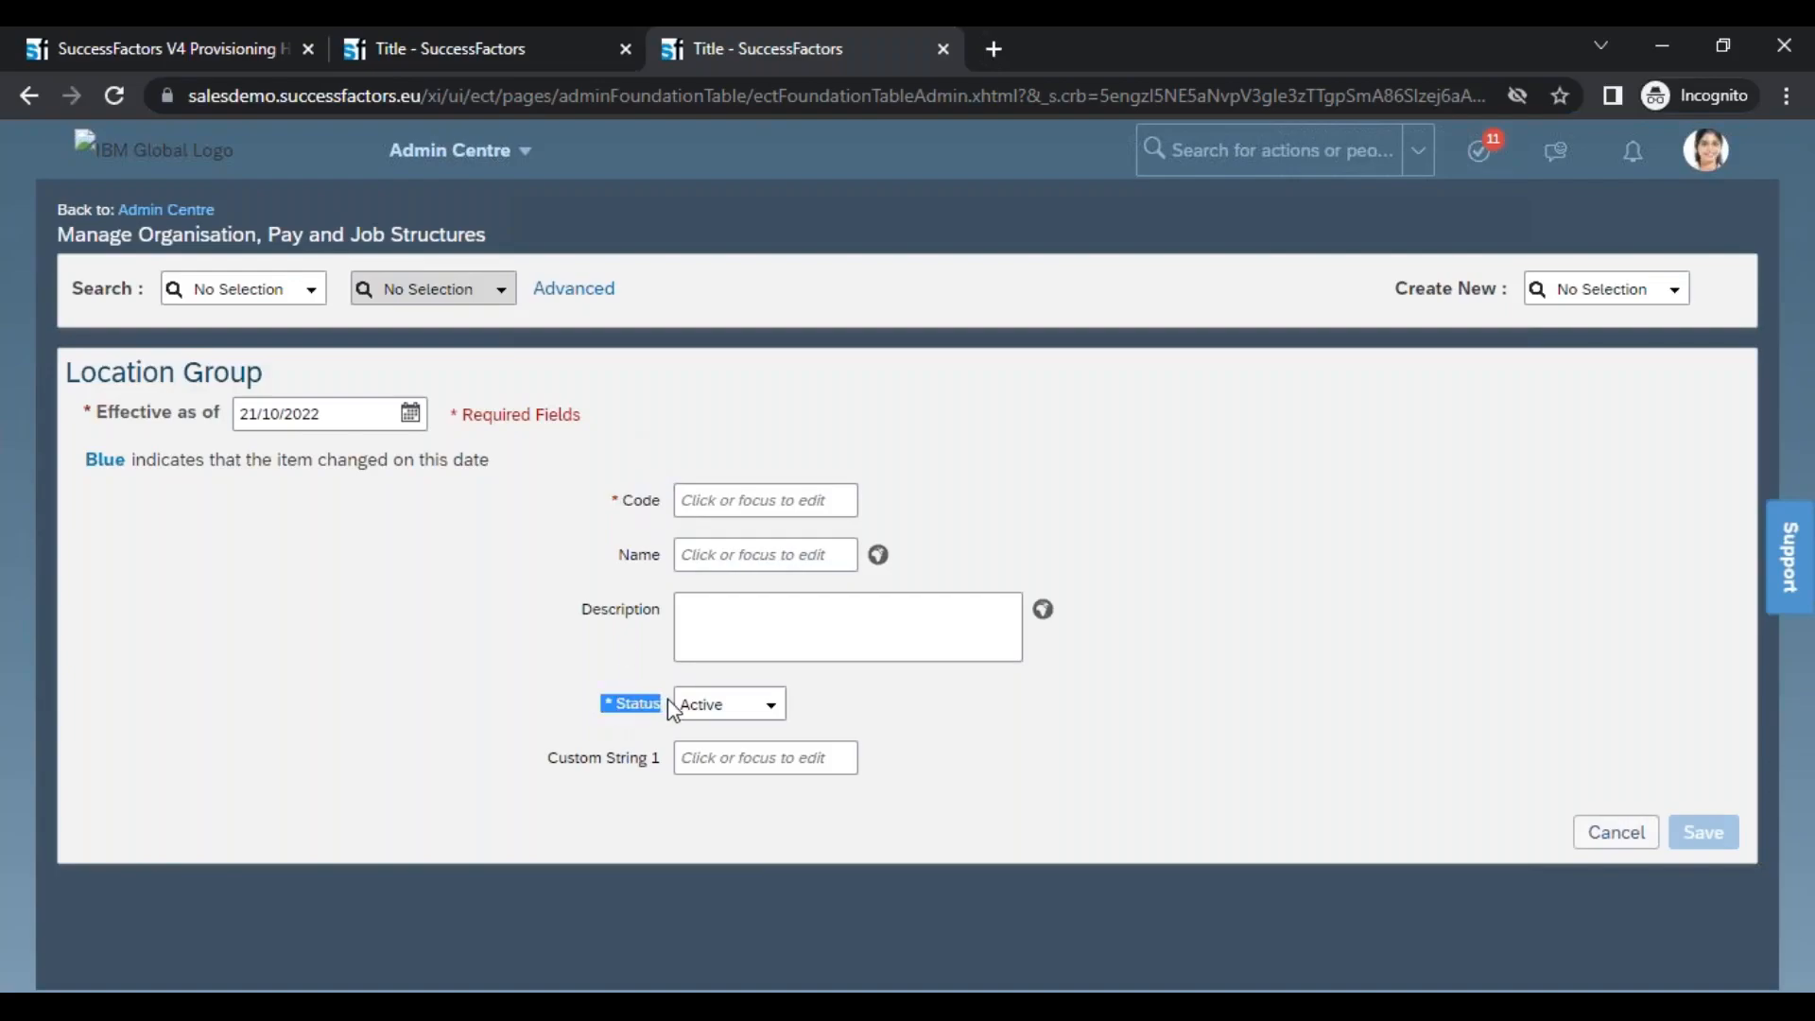
{"action": "left_click_drag", "start_coordinate": [83, 405], "coordinate": [321, 409]}
{"action": "left_click", "coordinate": [320, 408]}
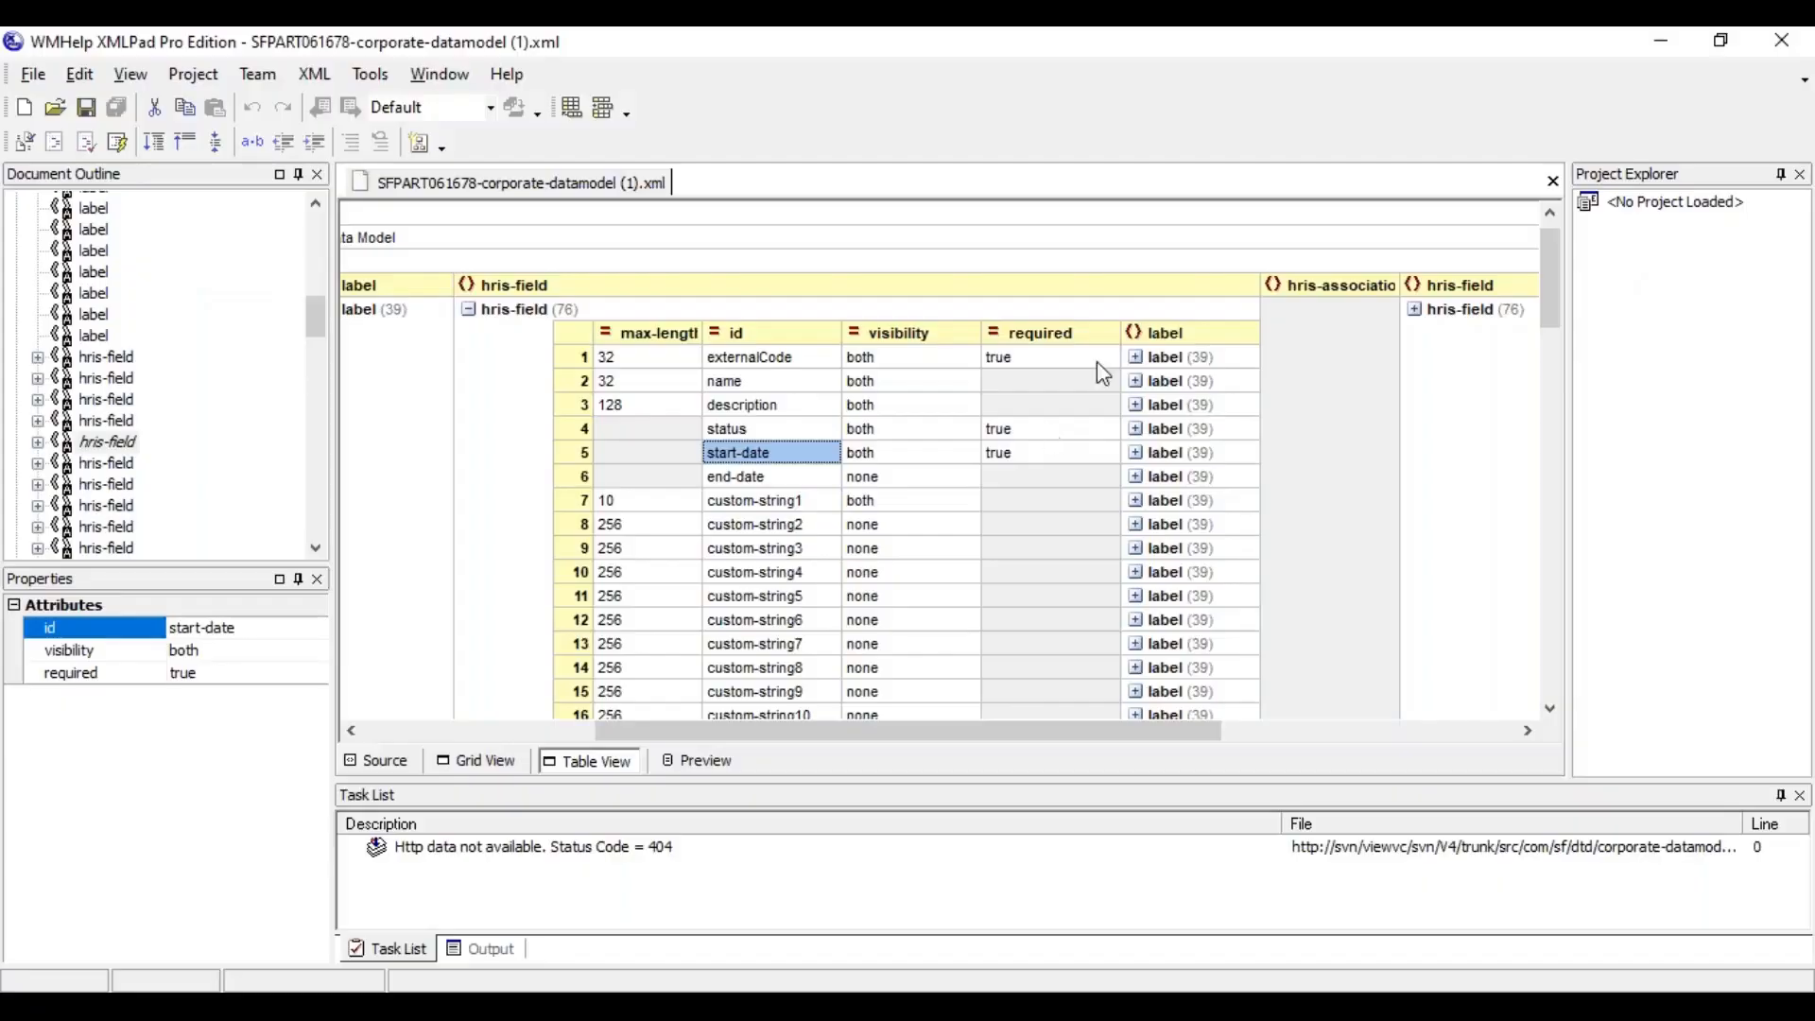
Switch back to XMLPad and recheck the required values of externalCode, status and start-date
{"action": "left_click", "coordinate": [1048, 362]}
{"action": "left_click", "coordinate": [1033, 433]}
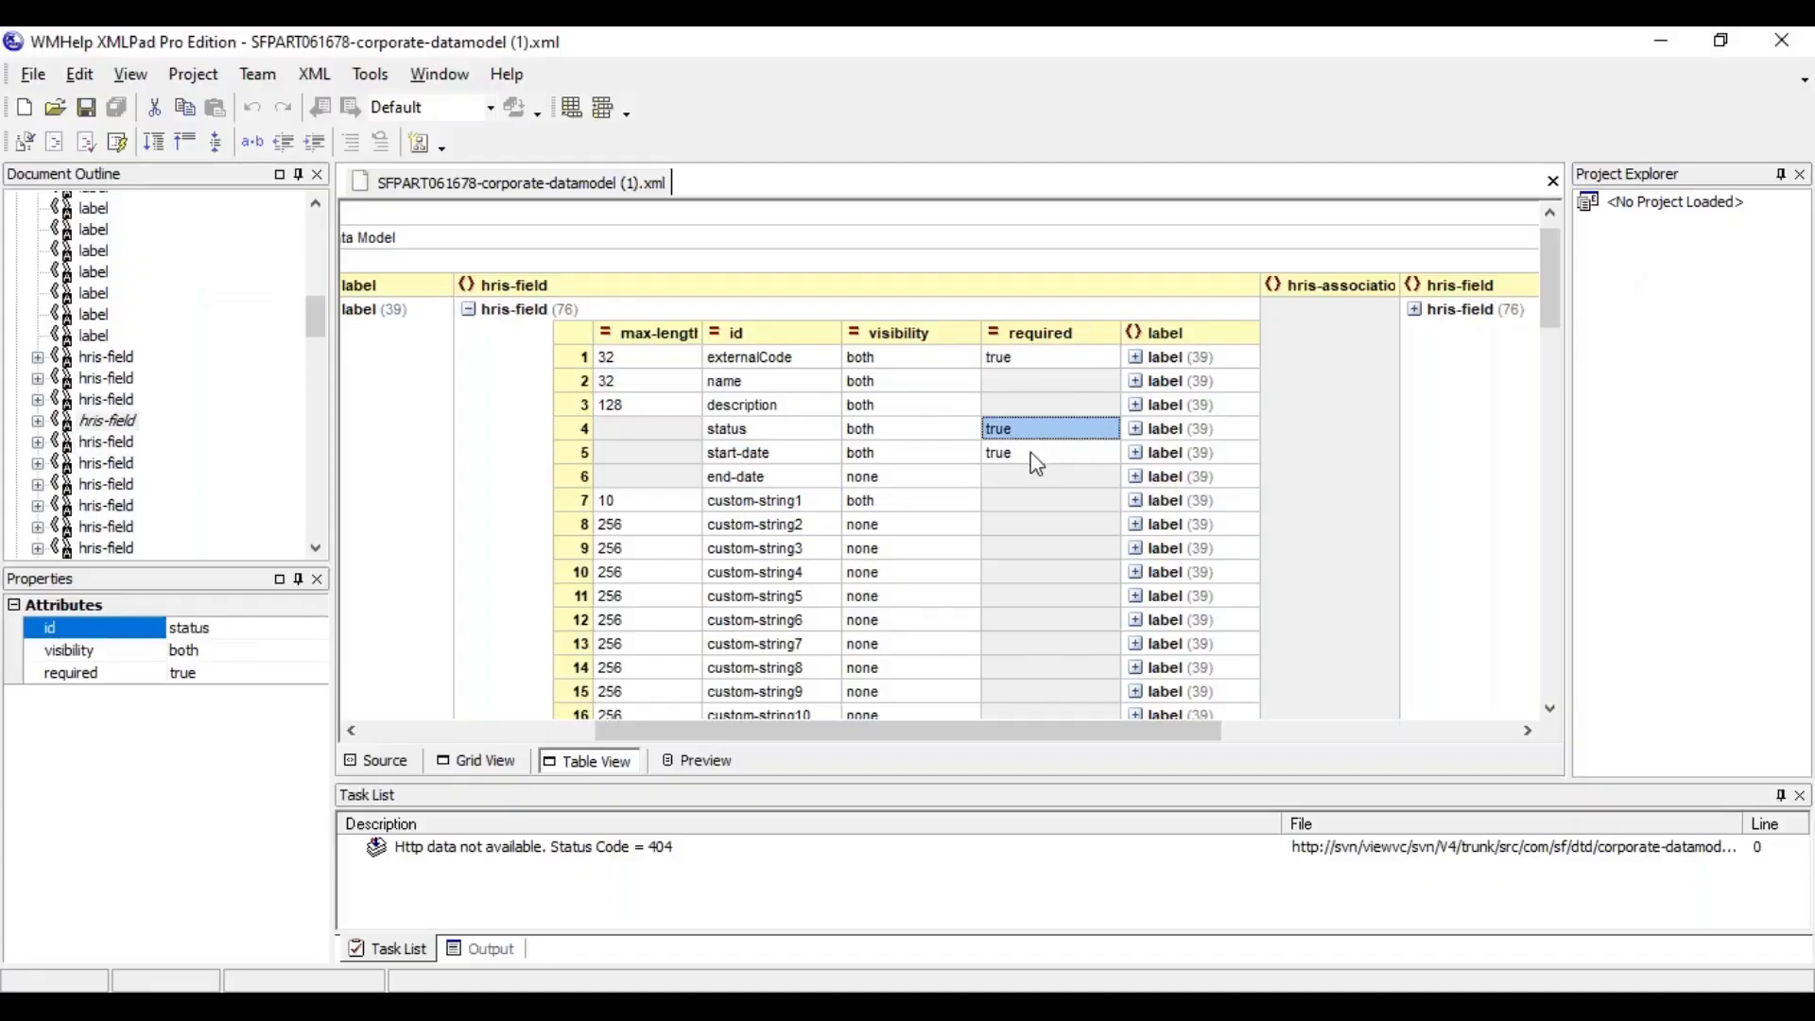
{"action": "left_click", "coordinate": [1032, 456]}
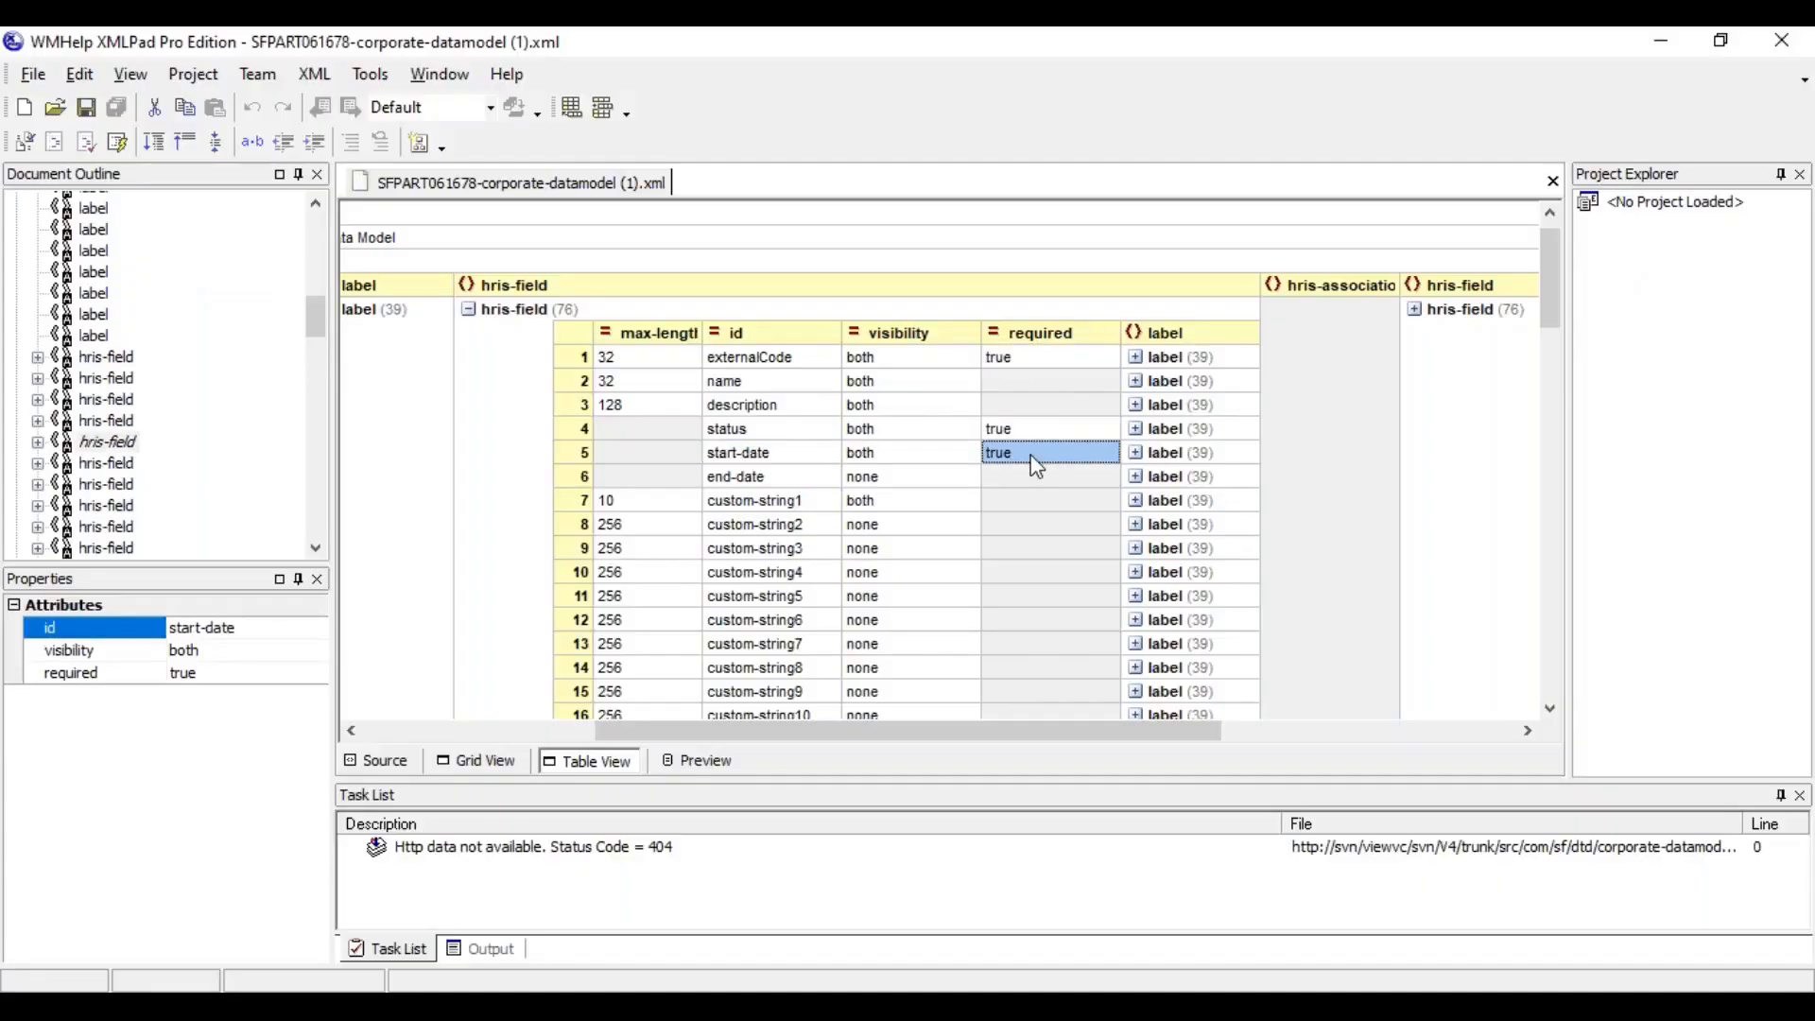
Expand the externalCode field's labels and examine the en-GB label text and the default label text without a language
{"action": "left_click", "coordinate": [781, 367]}
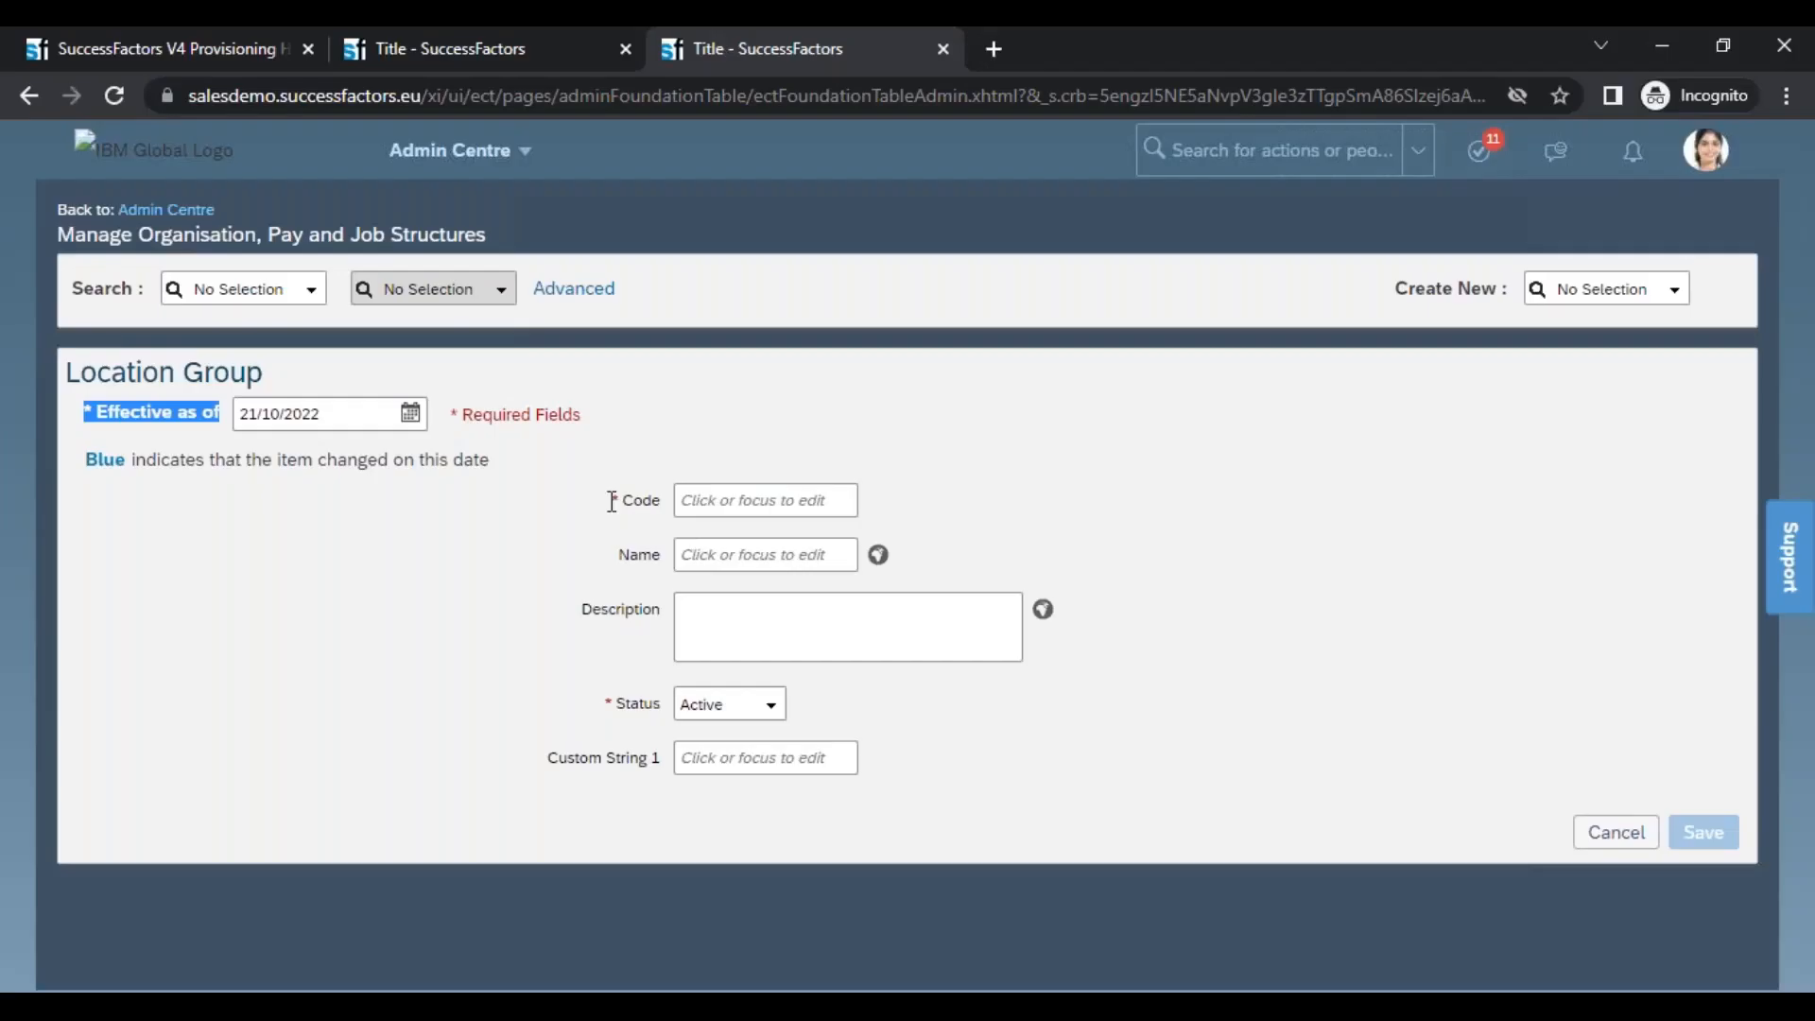
{"action": "triple_click", "coordinate": [662, 502]}
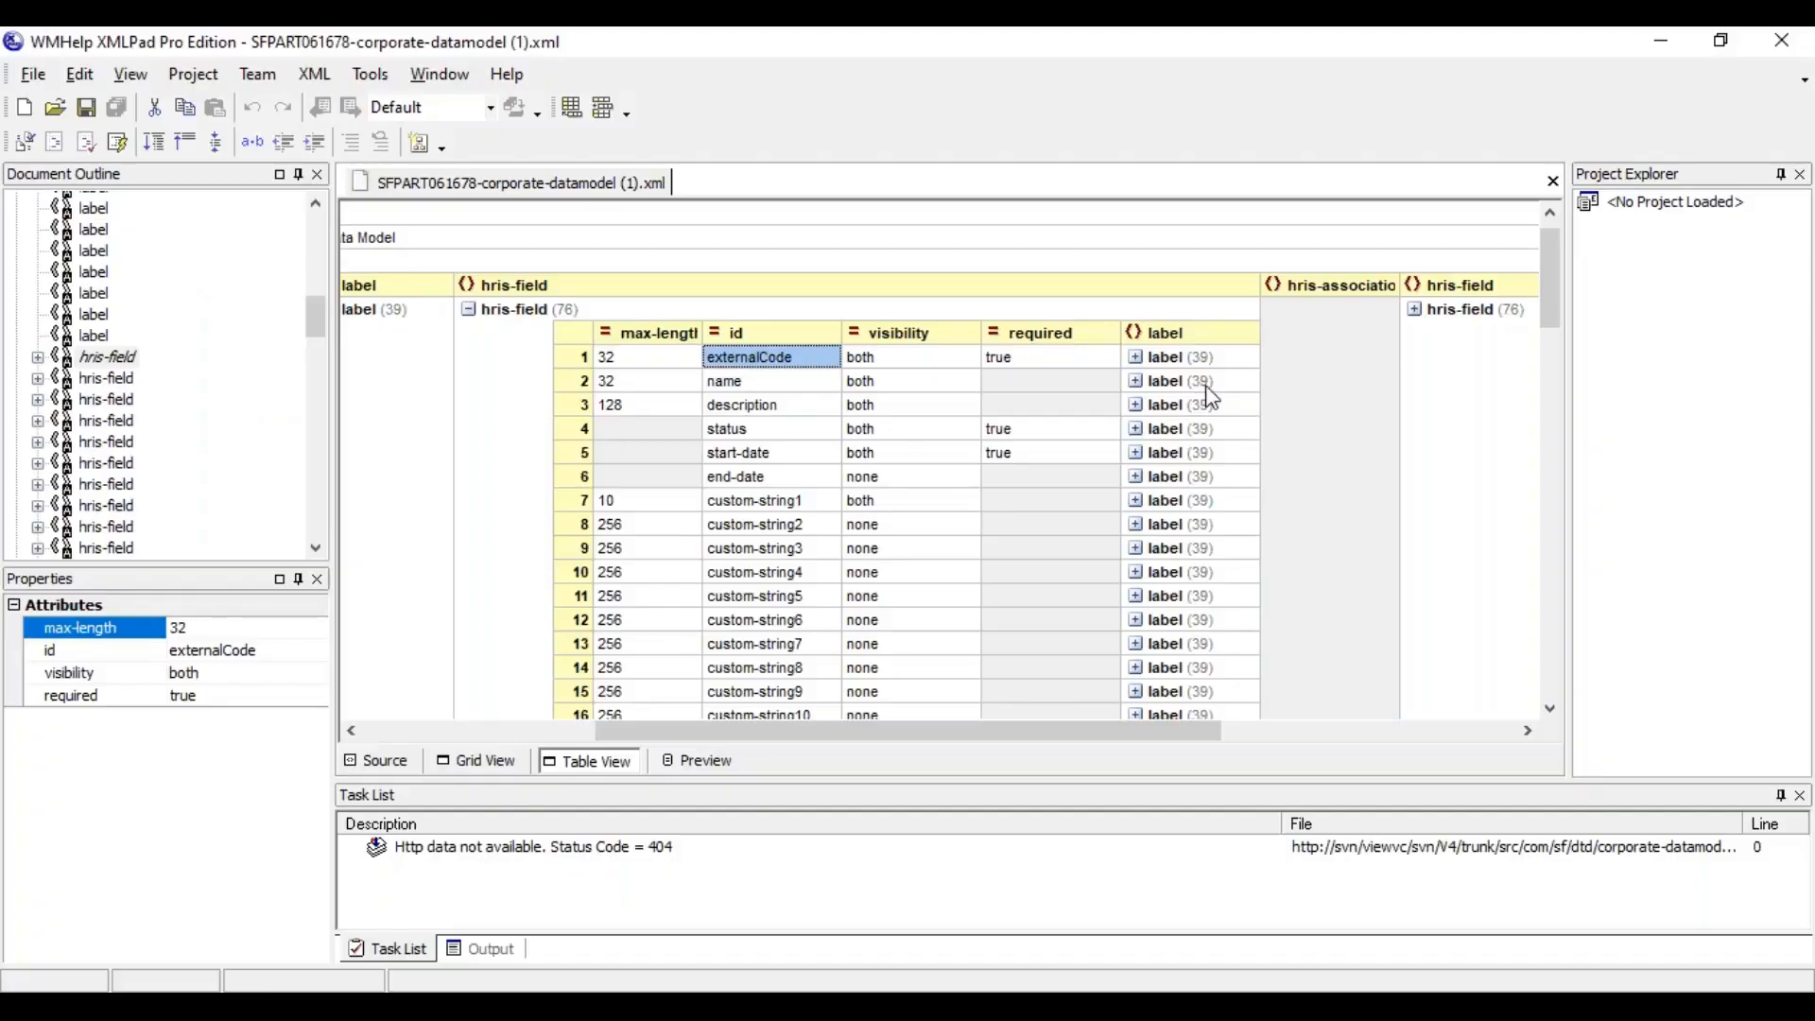
{"action": "left_click", "coordinate": [1136, 359]}
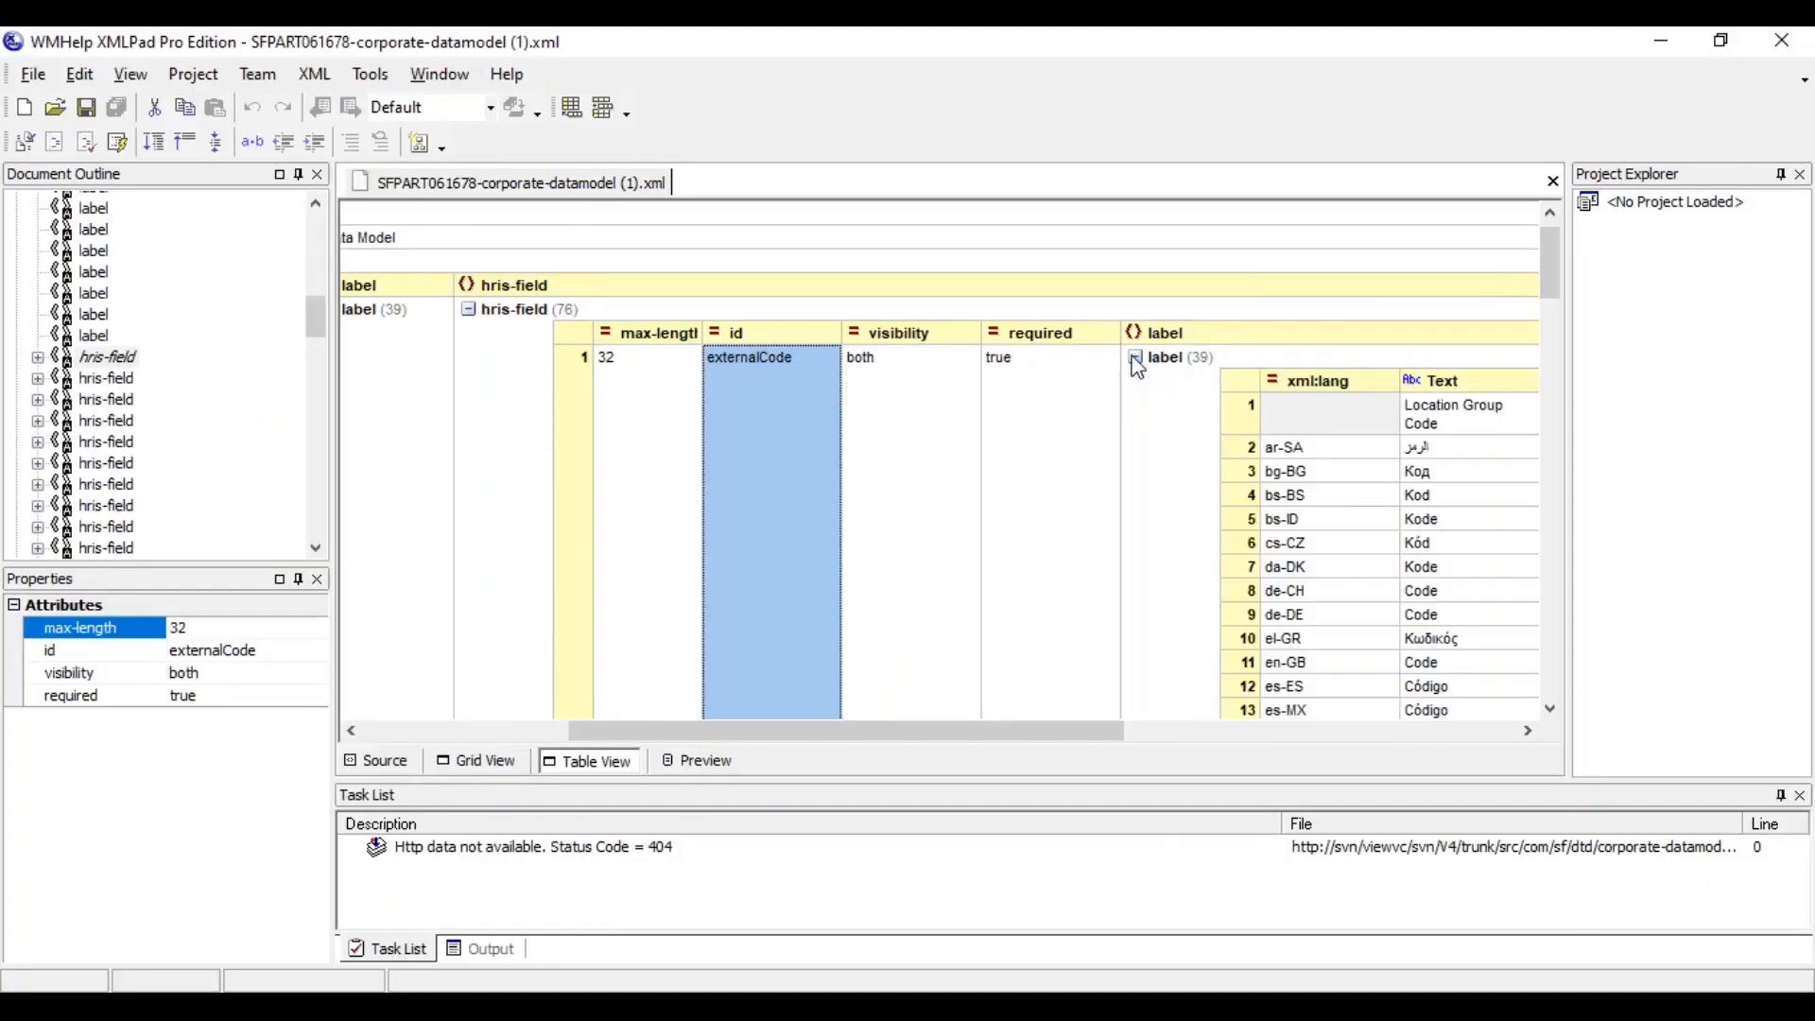
{"action": "left_click", "coordinate": [1246, 667]}
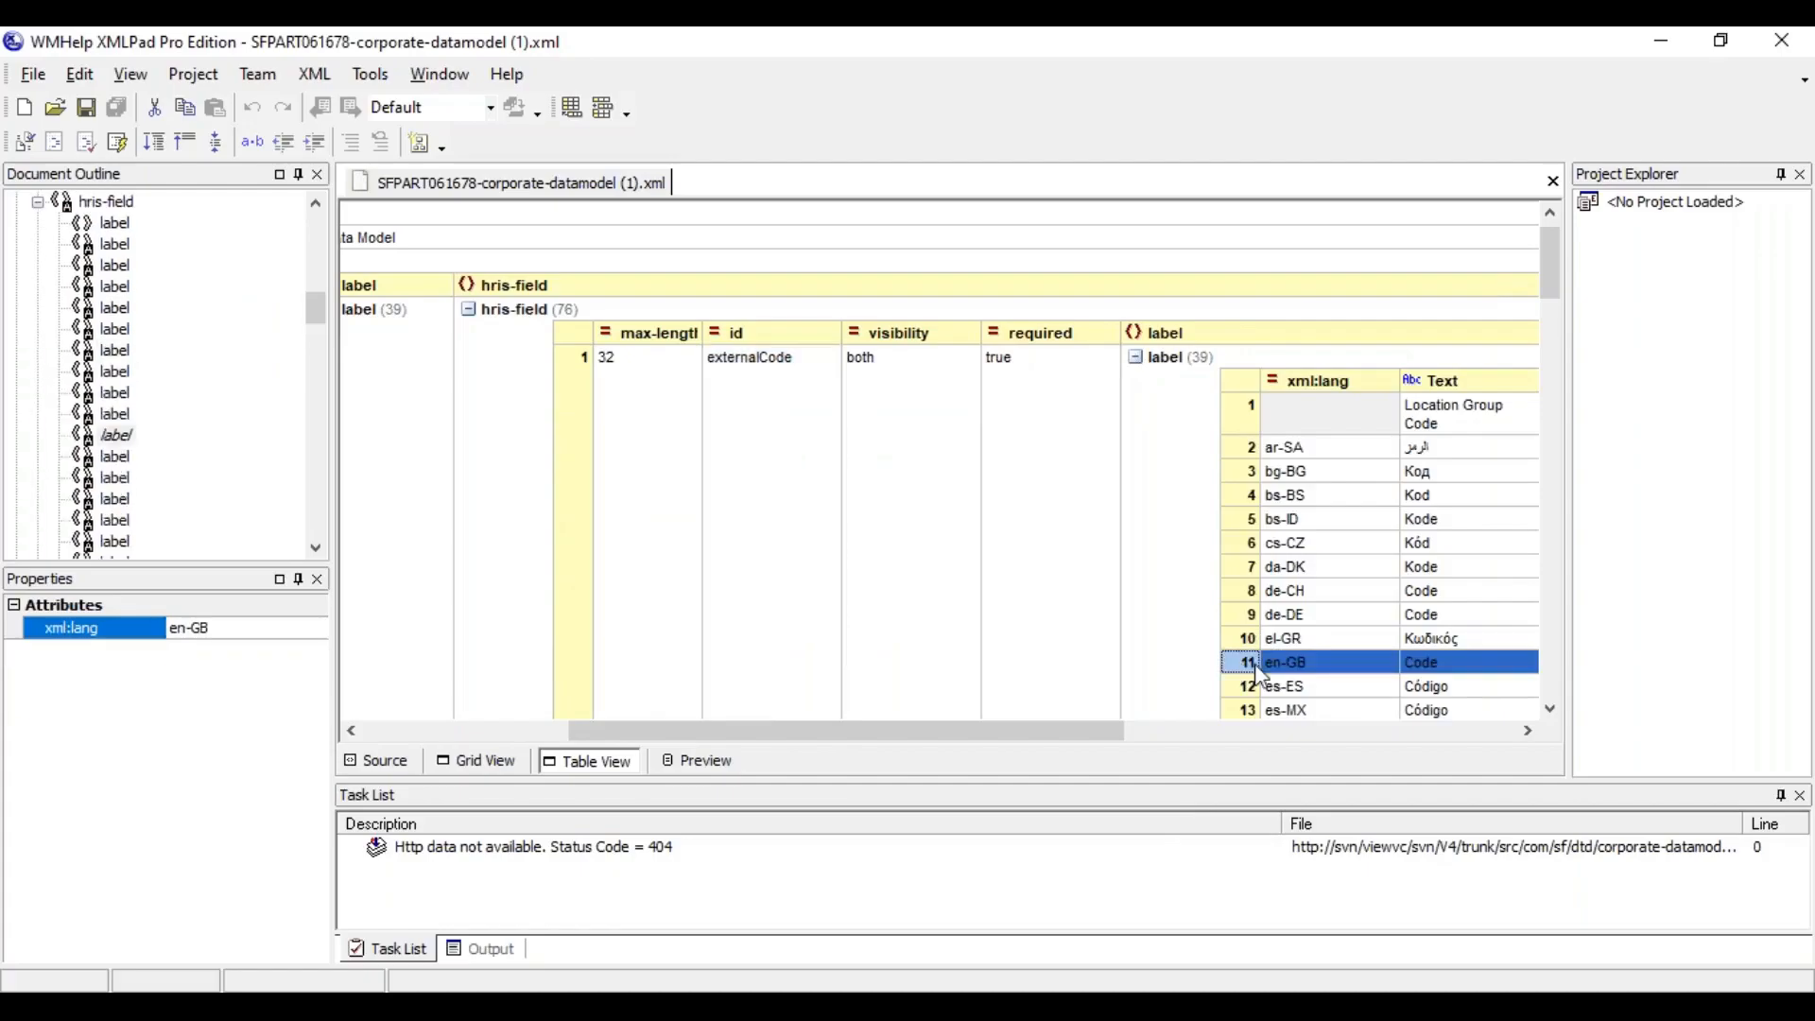
{"action": "left_click", "coordinate": [1430, 666]}
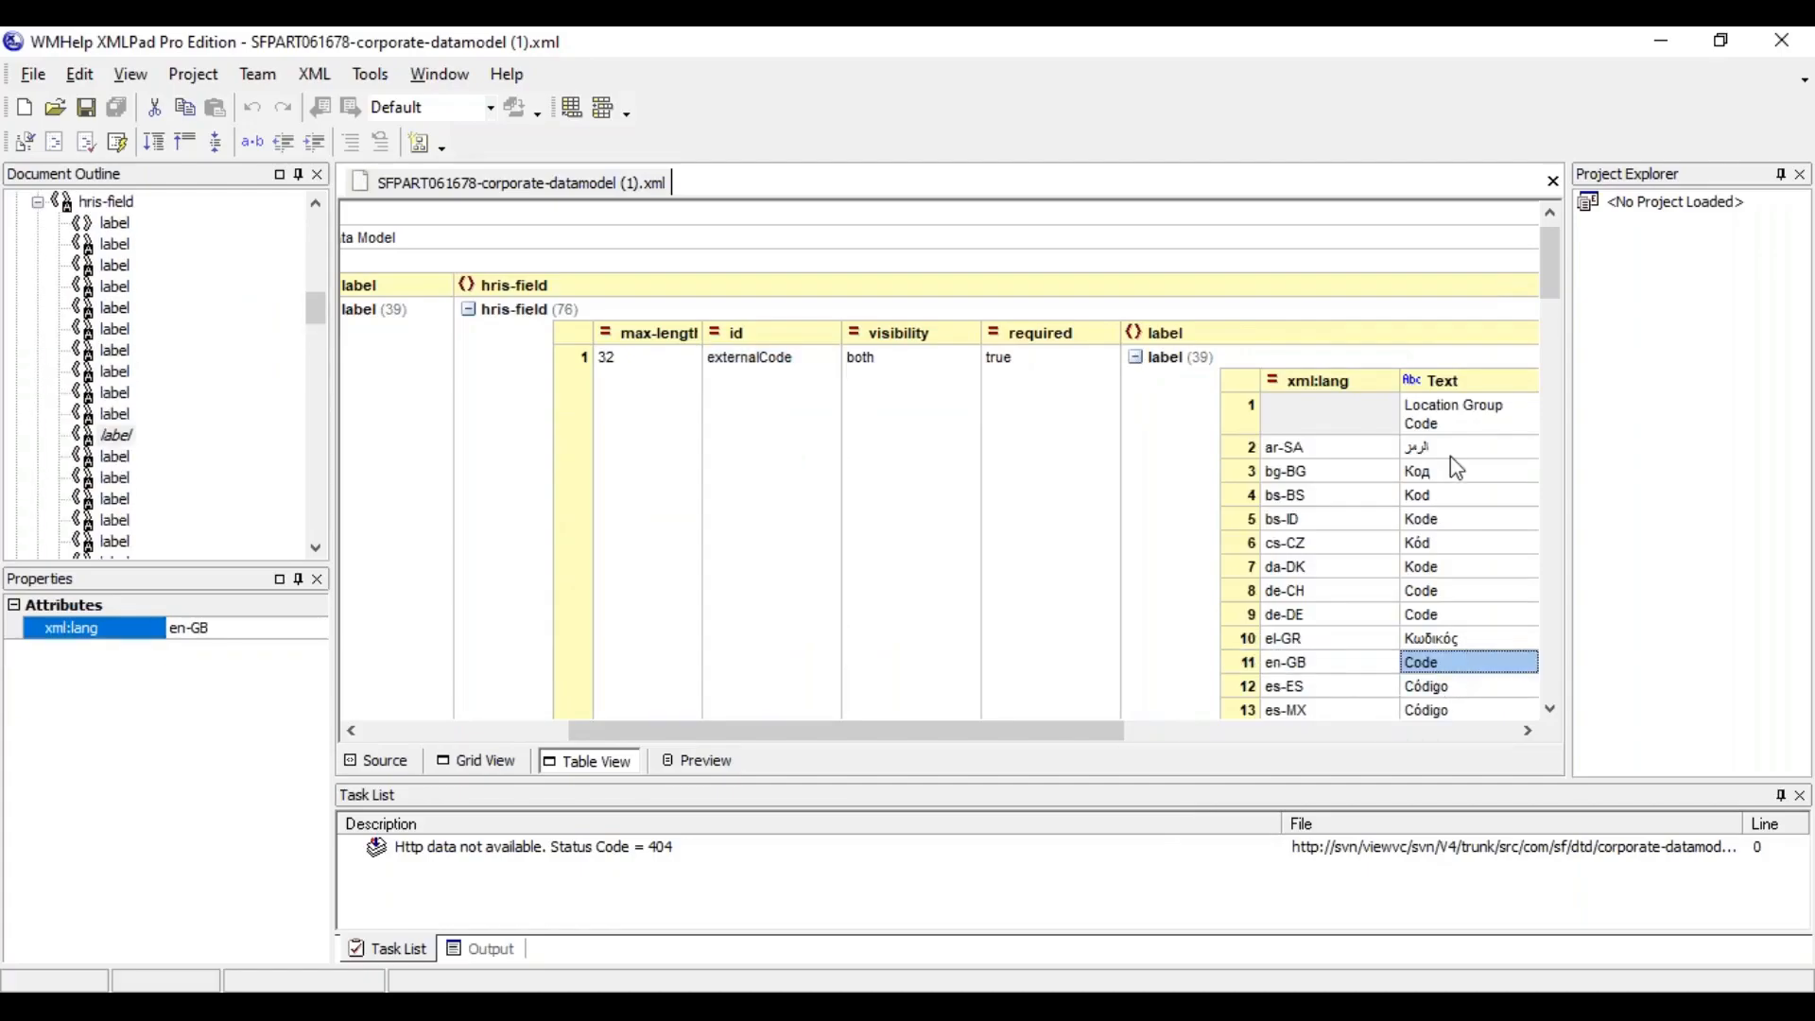
{"action": "left_click", "coordinate": [1456, 416]}
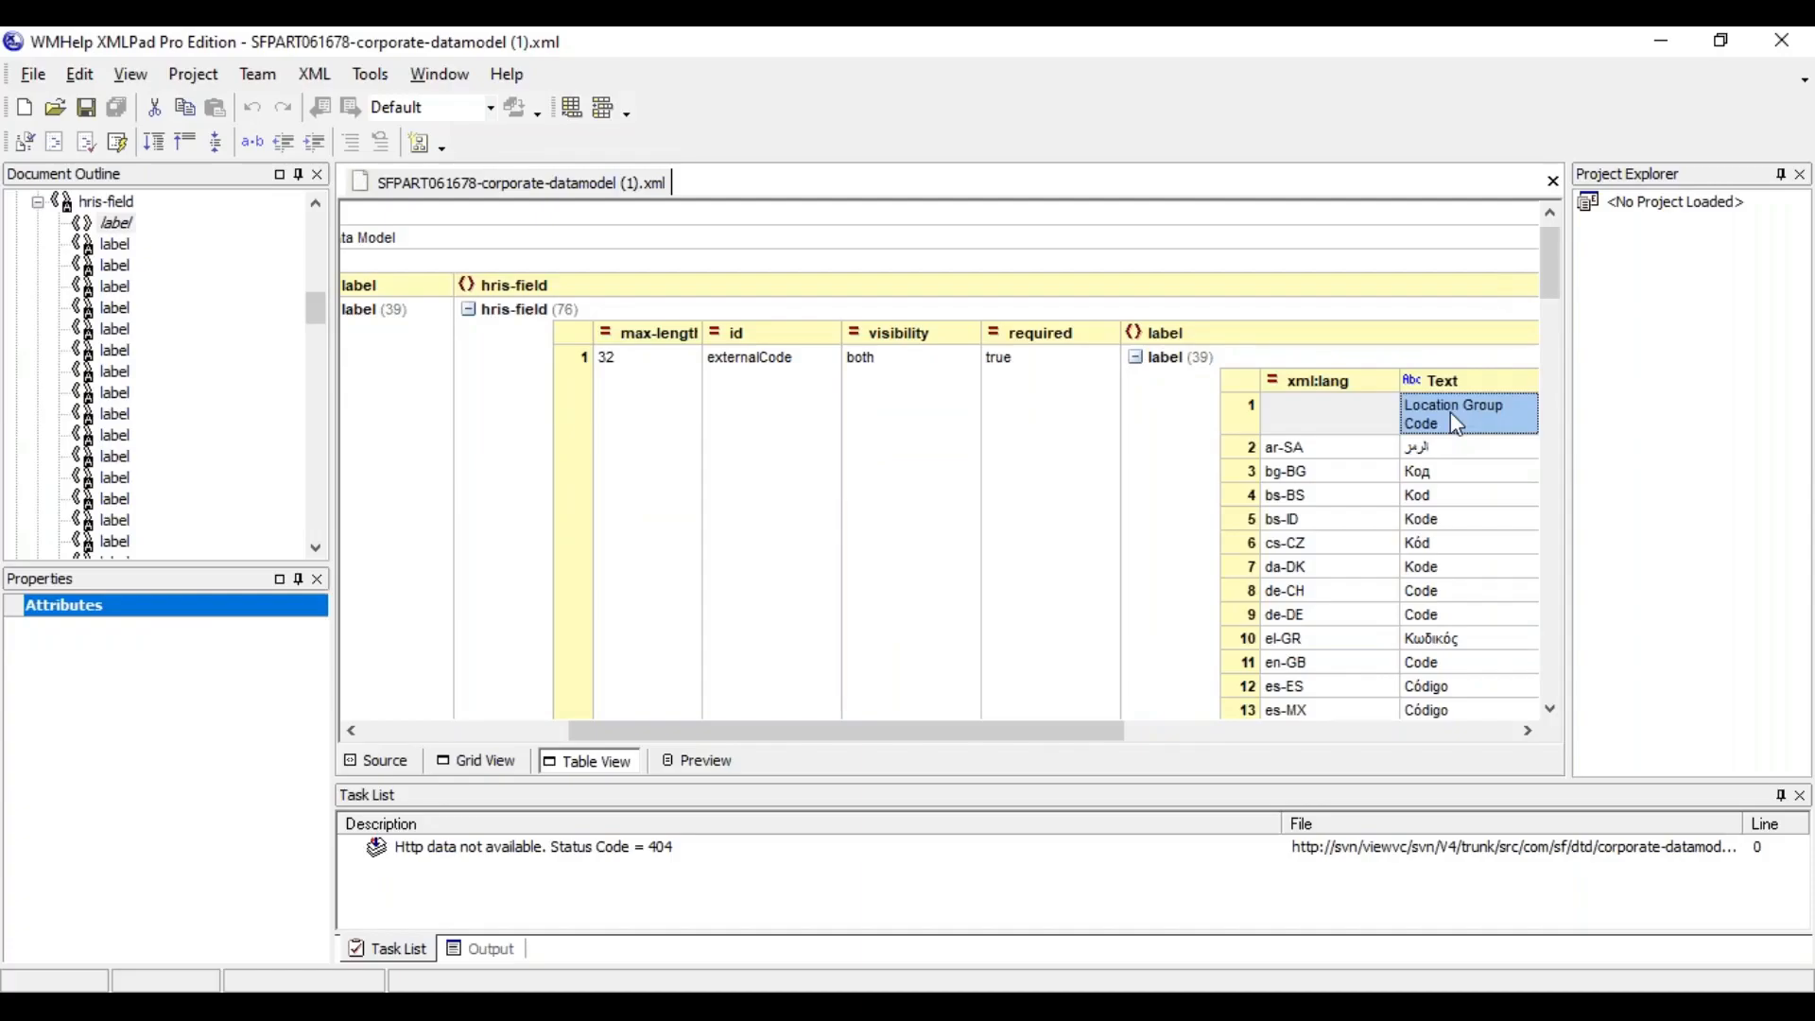
Switch to the SuccessFactors instance and change the account's display language to English US
{"action": "key", "text": "alt+Tab"}
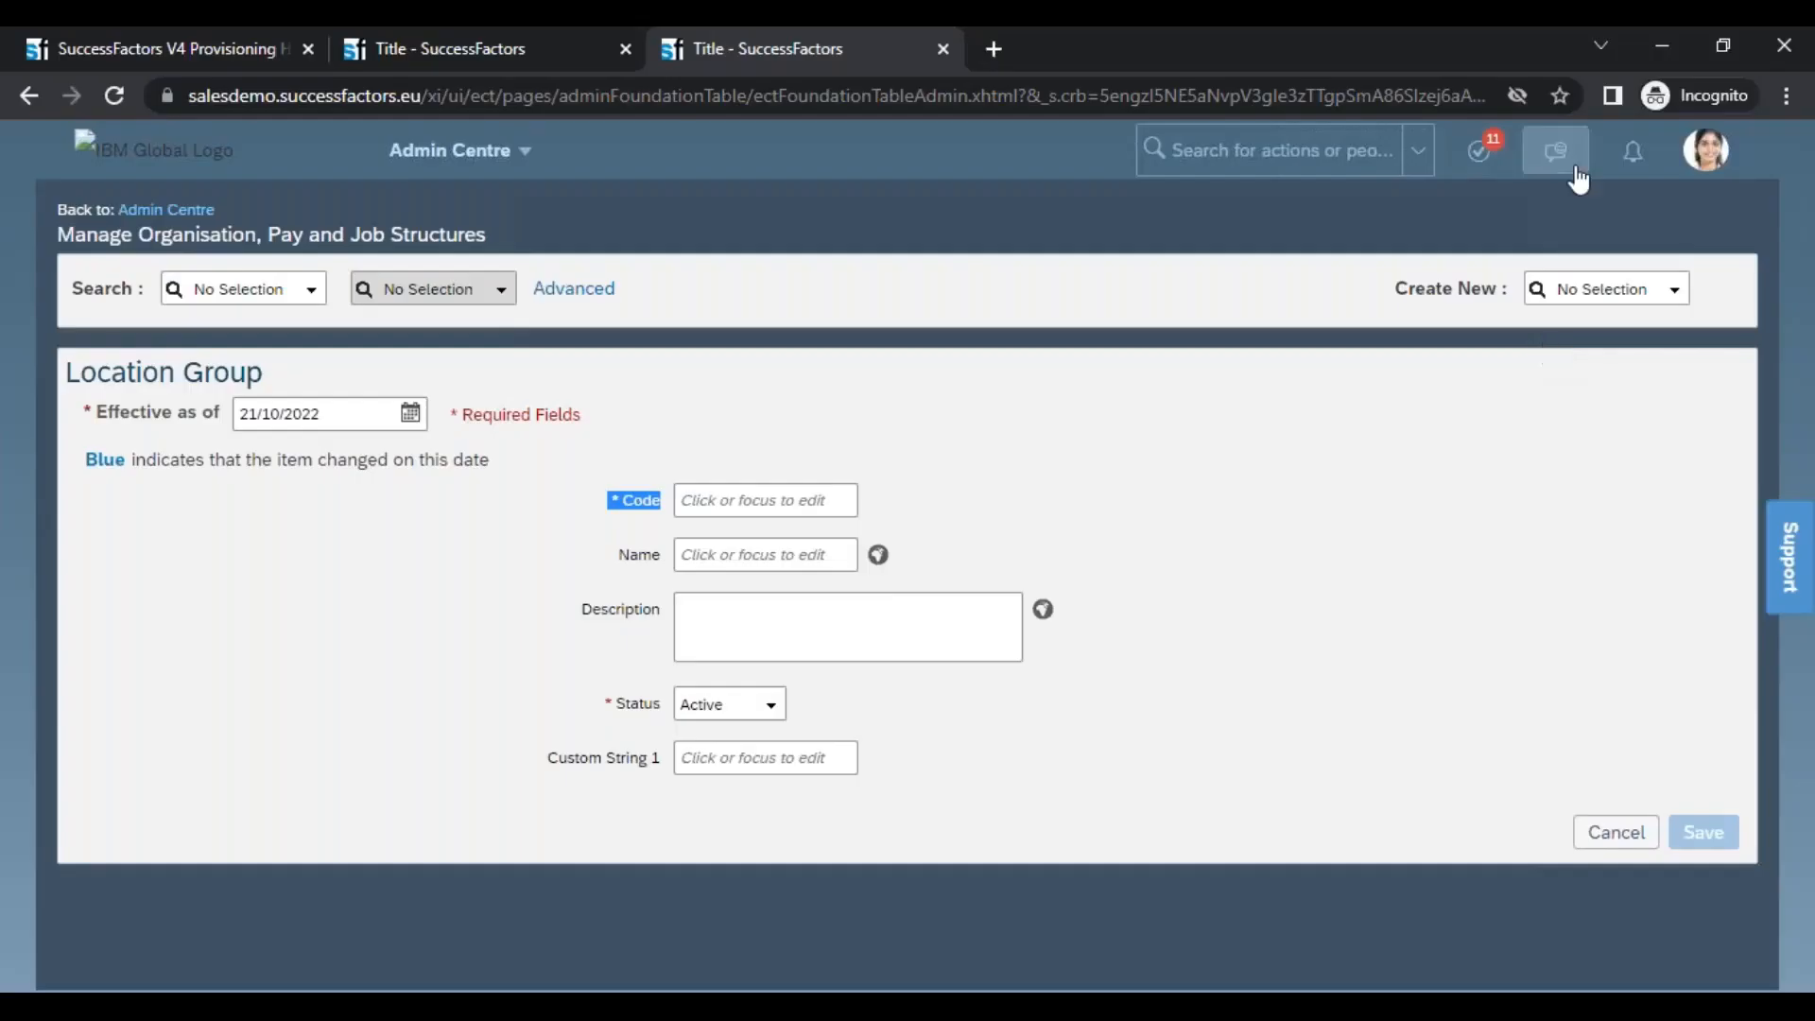
{"action": "left_click", "coordinate": [1707, 149]}
{"action": "left_click", "coordinate": [1607, 341]}
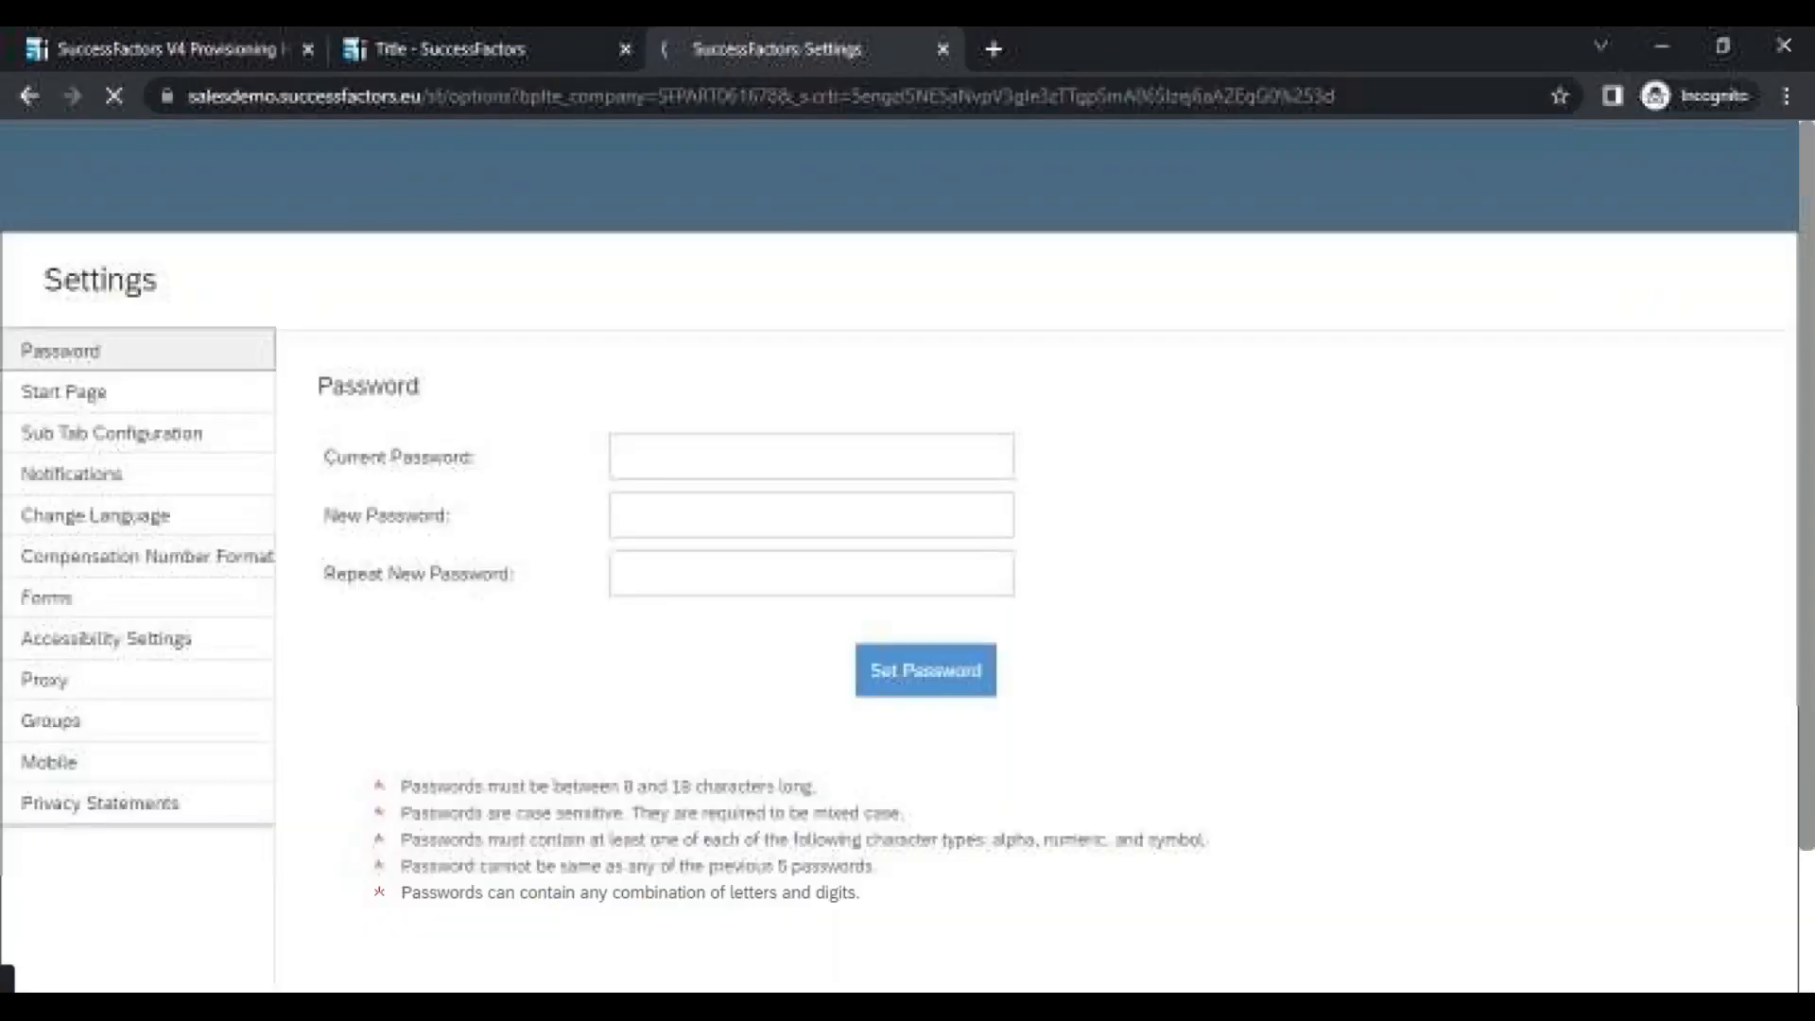
{"action": "left_click", "coordinate": [136, 475]}
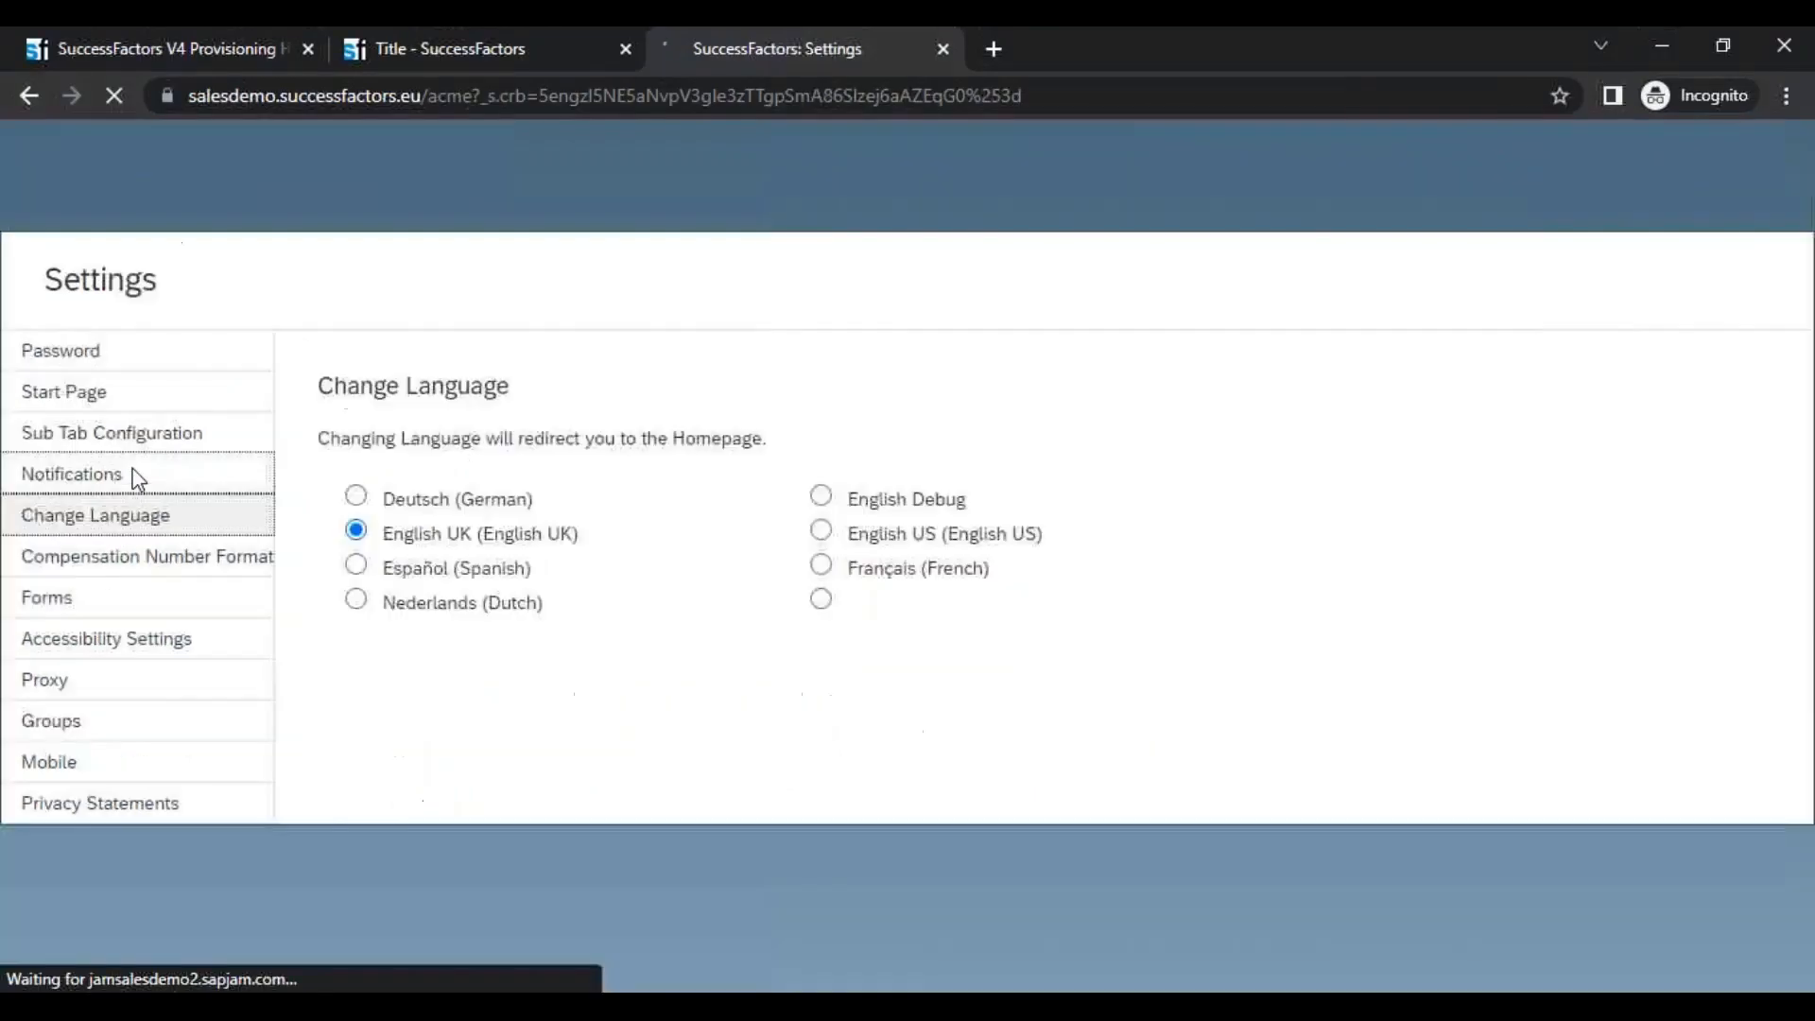
{"action": "left_click", "coordinate": [884, 487]}
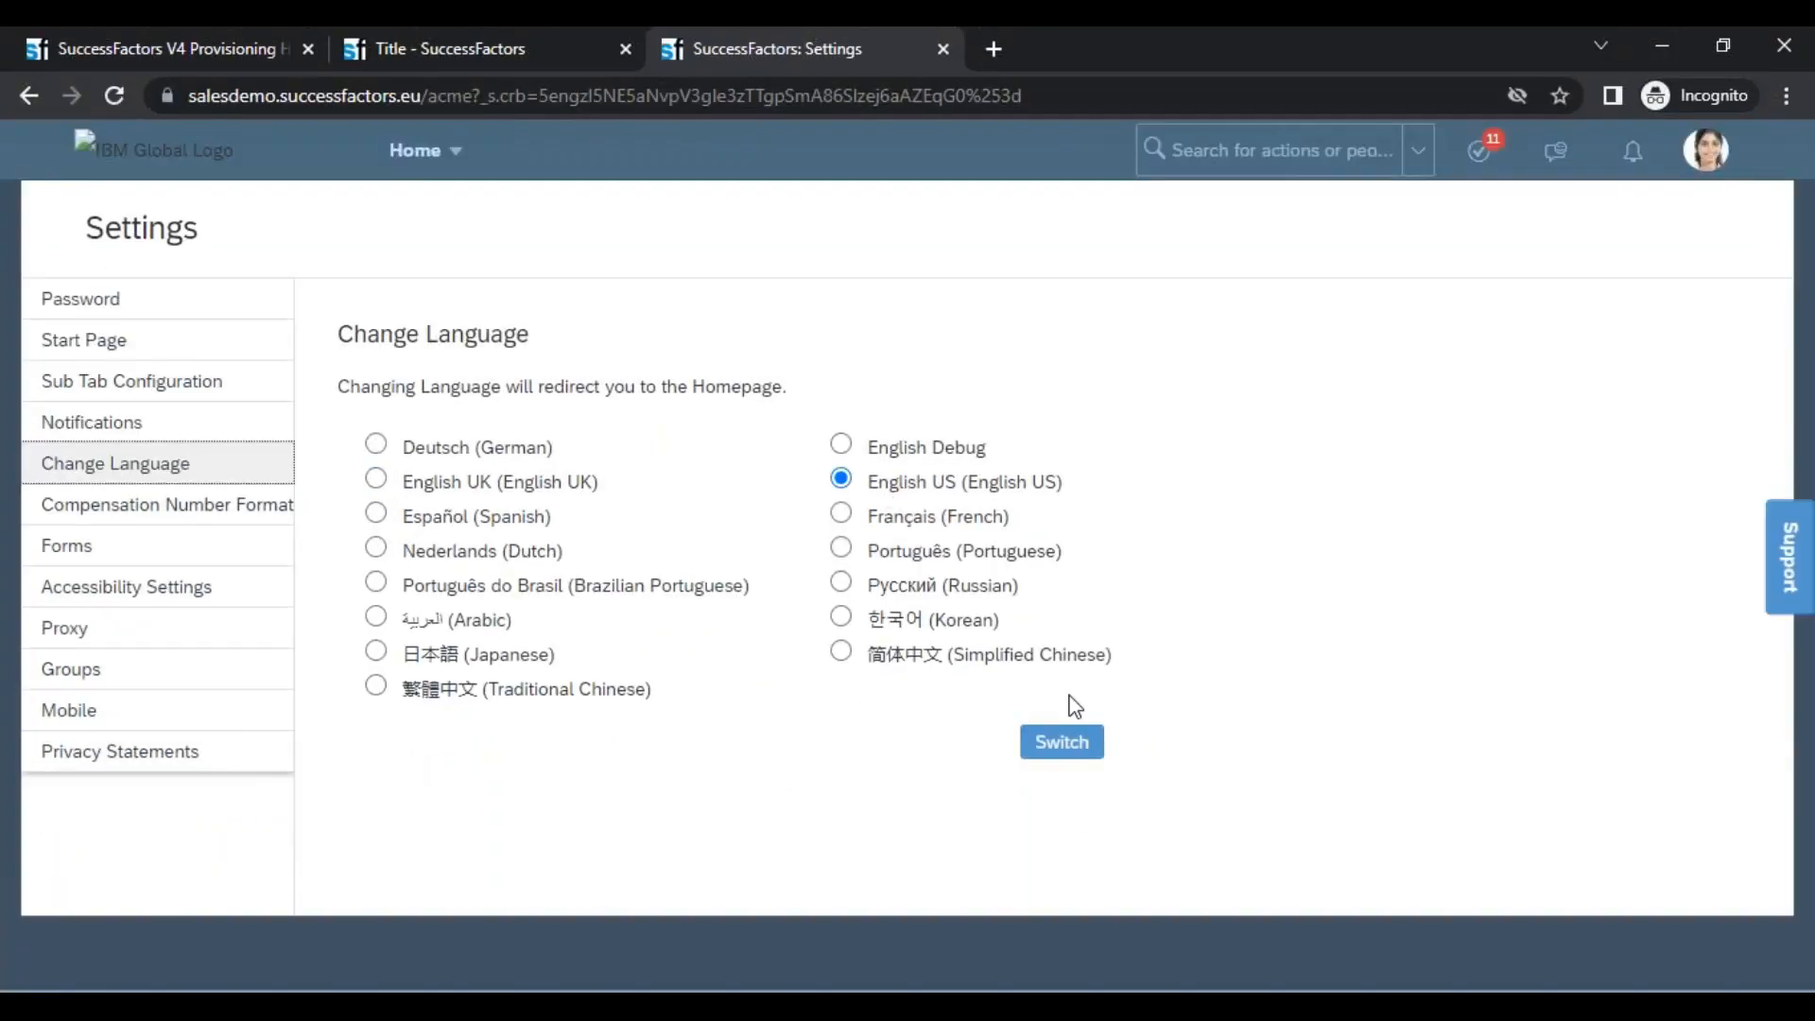
{"action": "left_click", "coordinate": [1061, 741]}
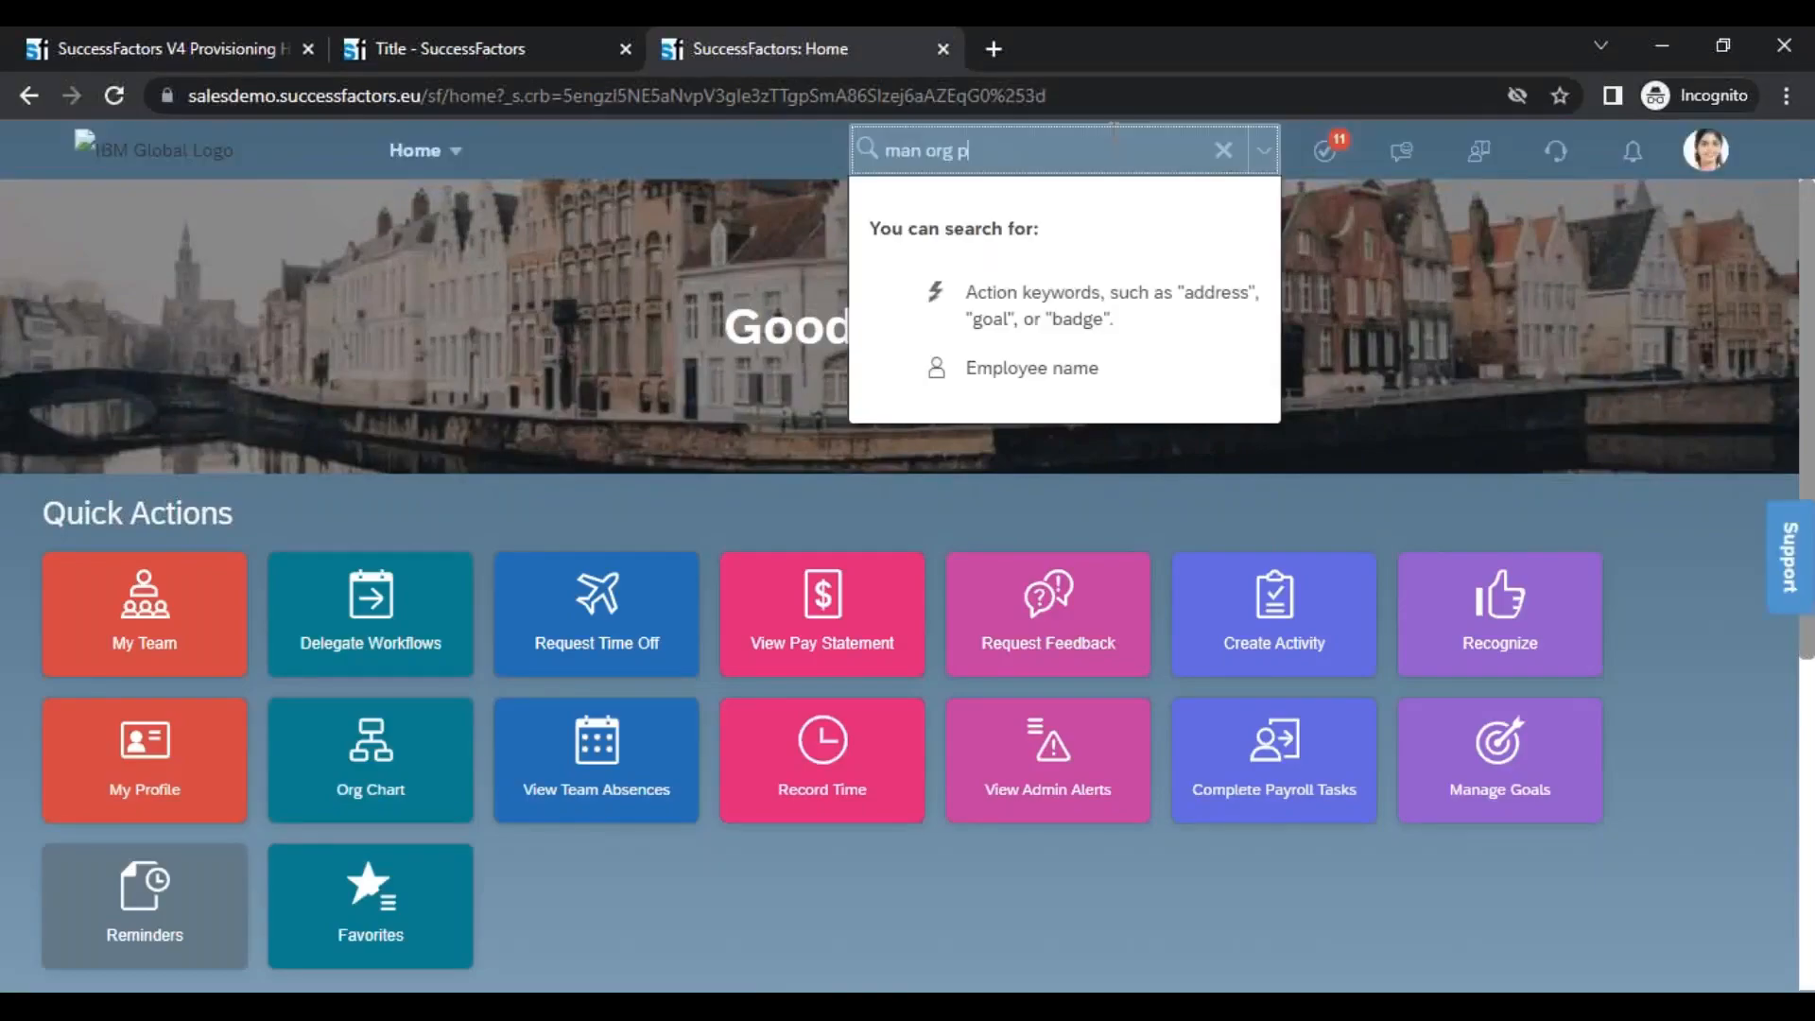
Search for "man org pay", open Manage Organization, Pay and Job Structures, and start creating a new State
{"action": "type", "text": "ay"}
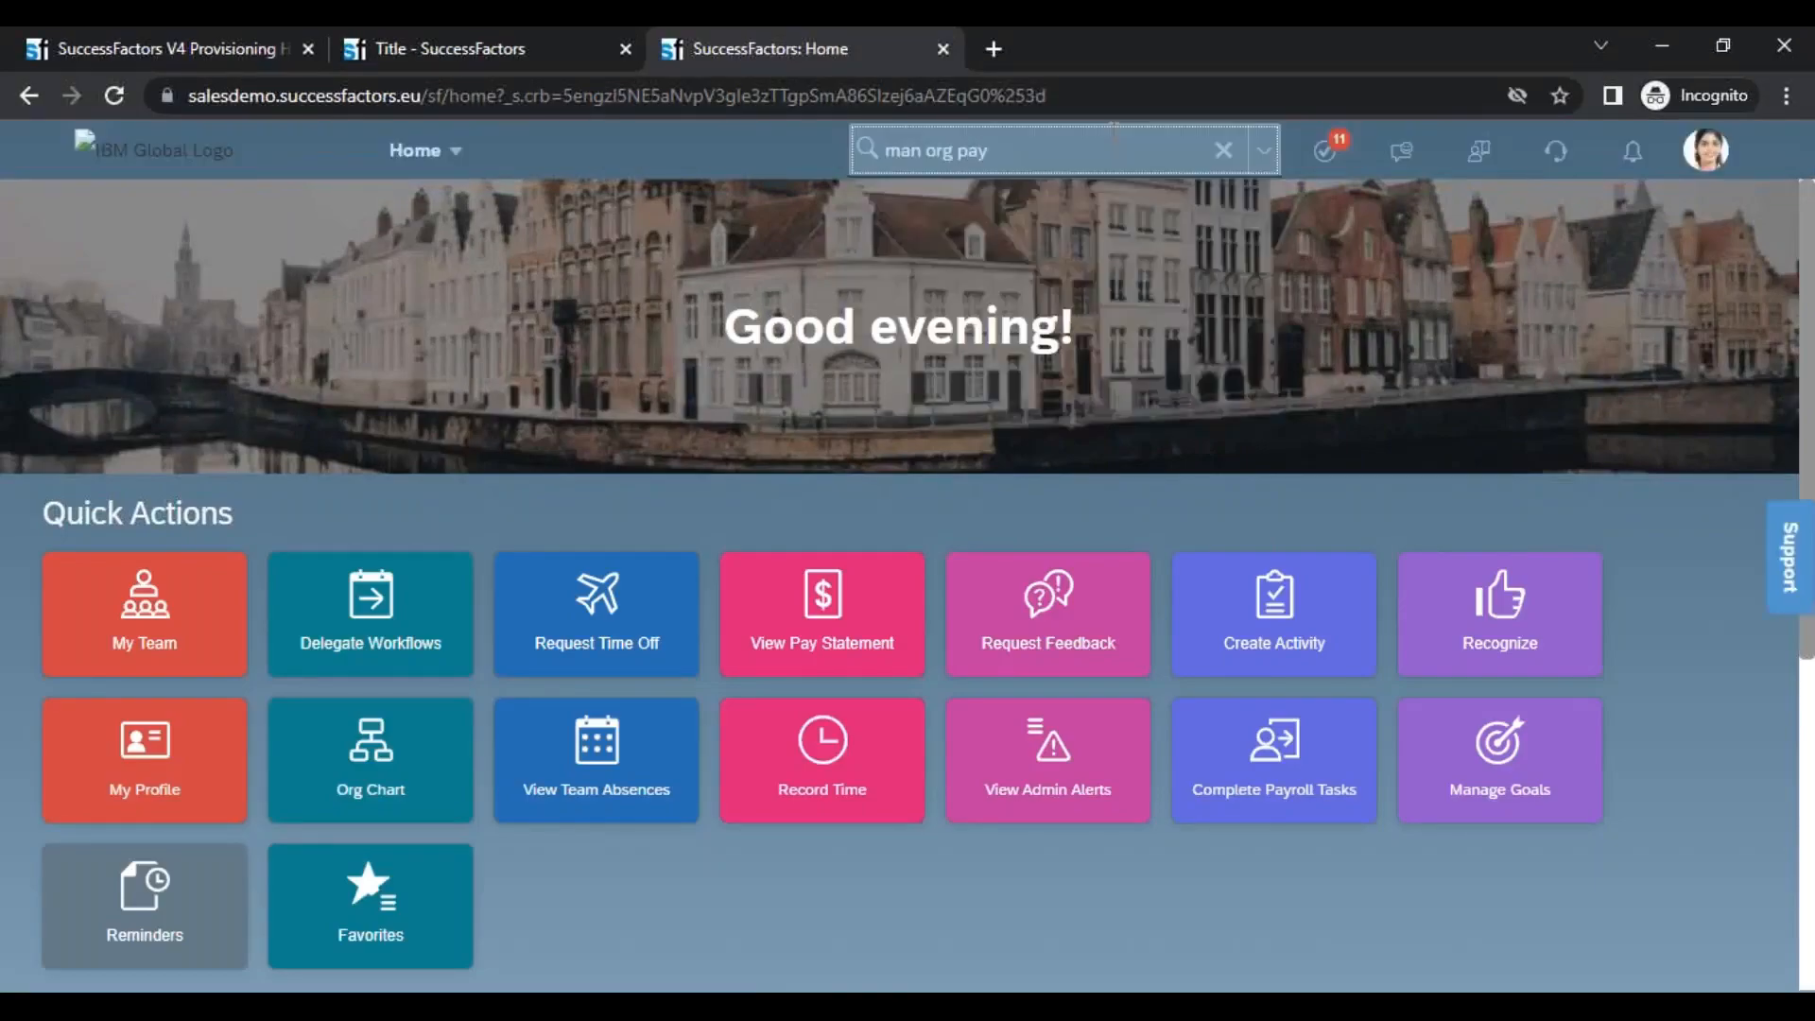
{"action": "key", "text": "Down"}
{"action": "key", "text": "Return"}
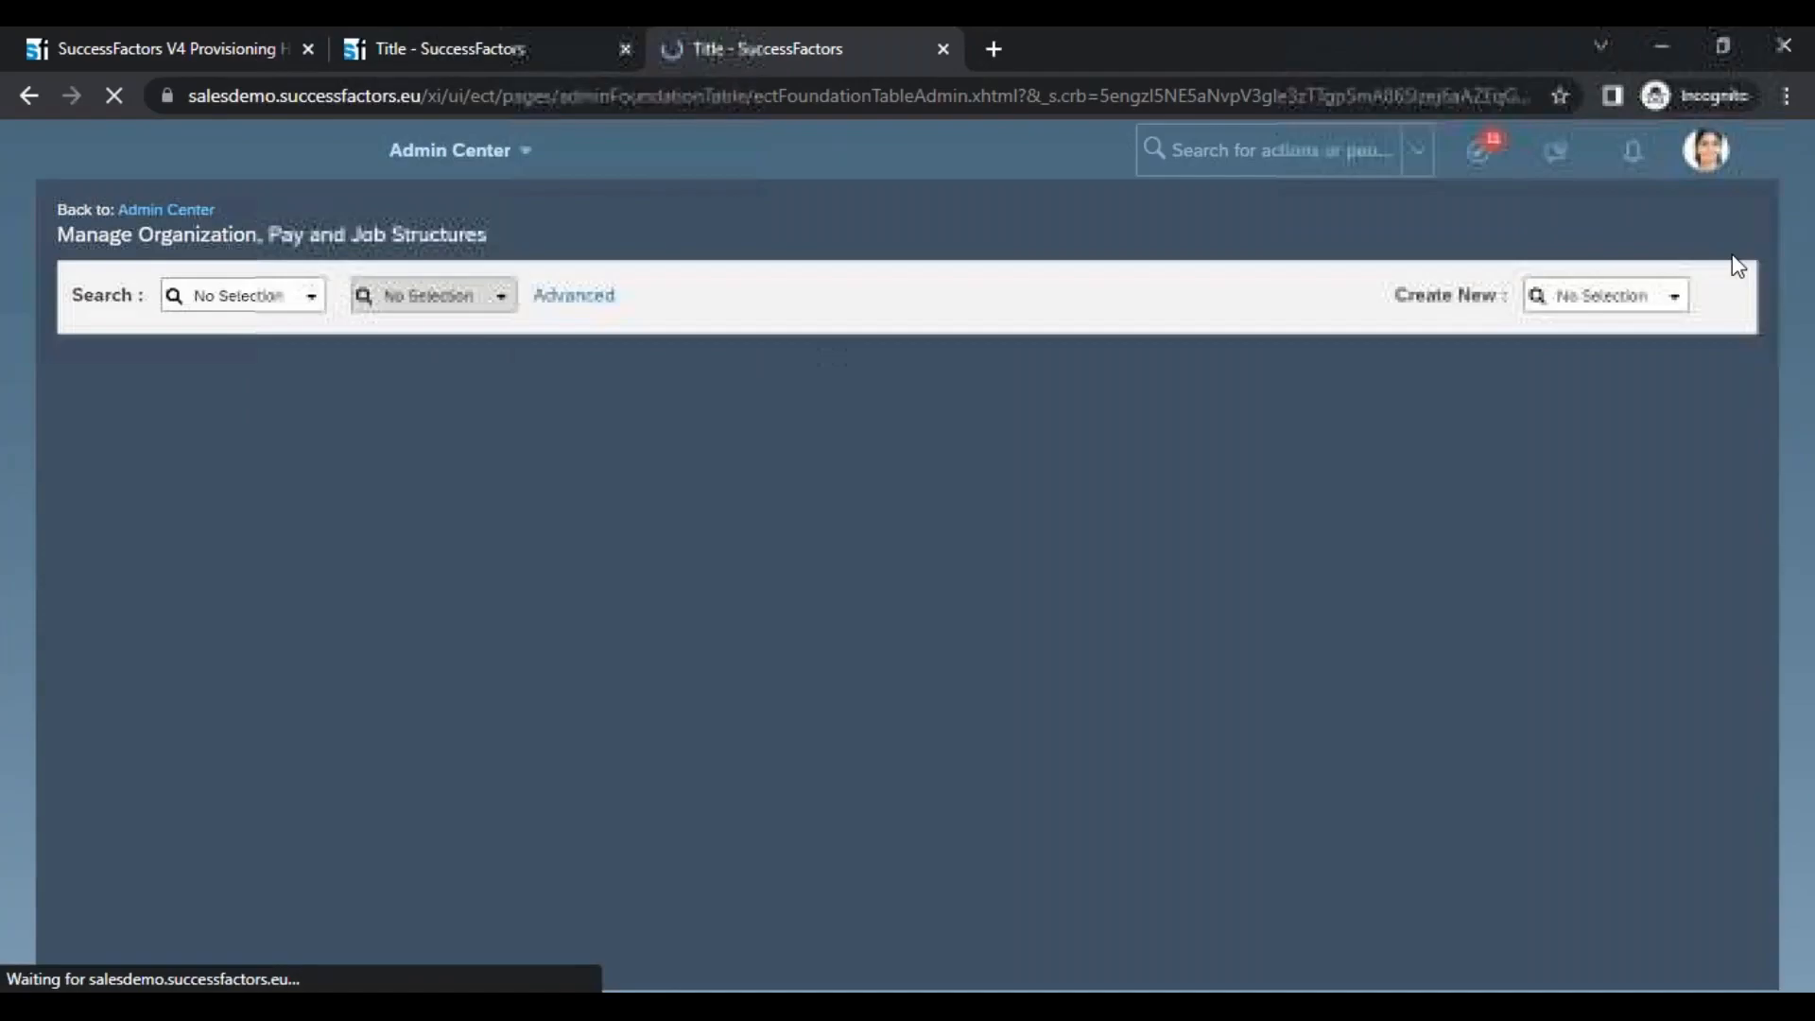
{"action": "left_click", "coordinate": [1674, 296]}
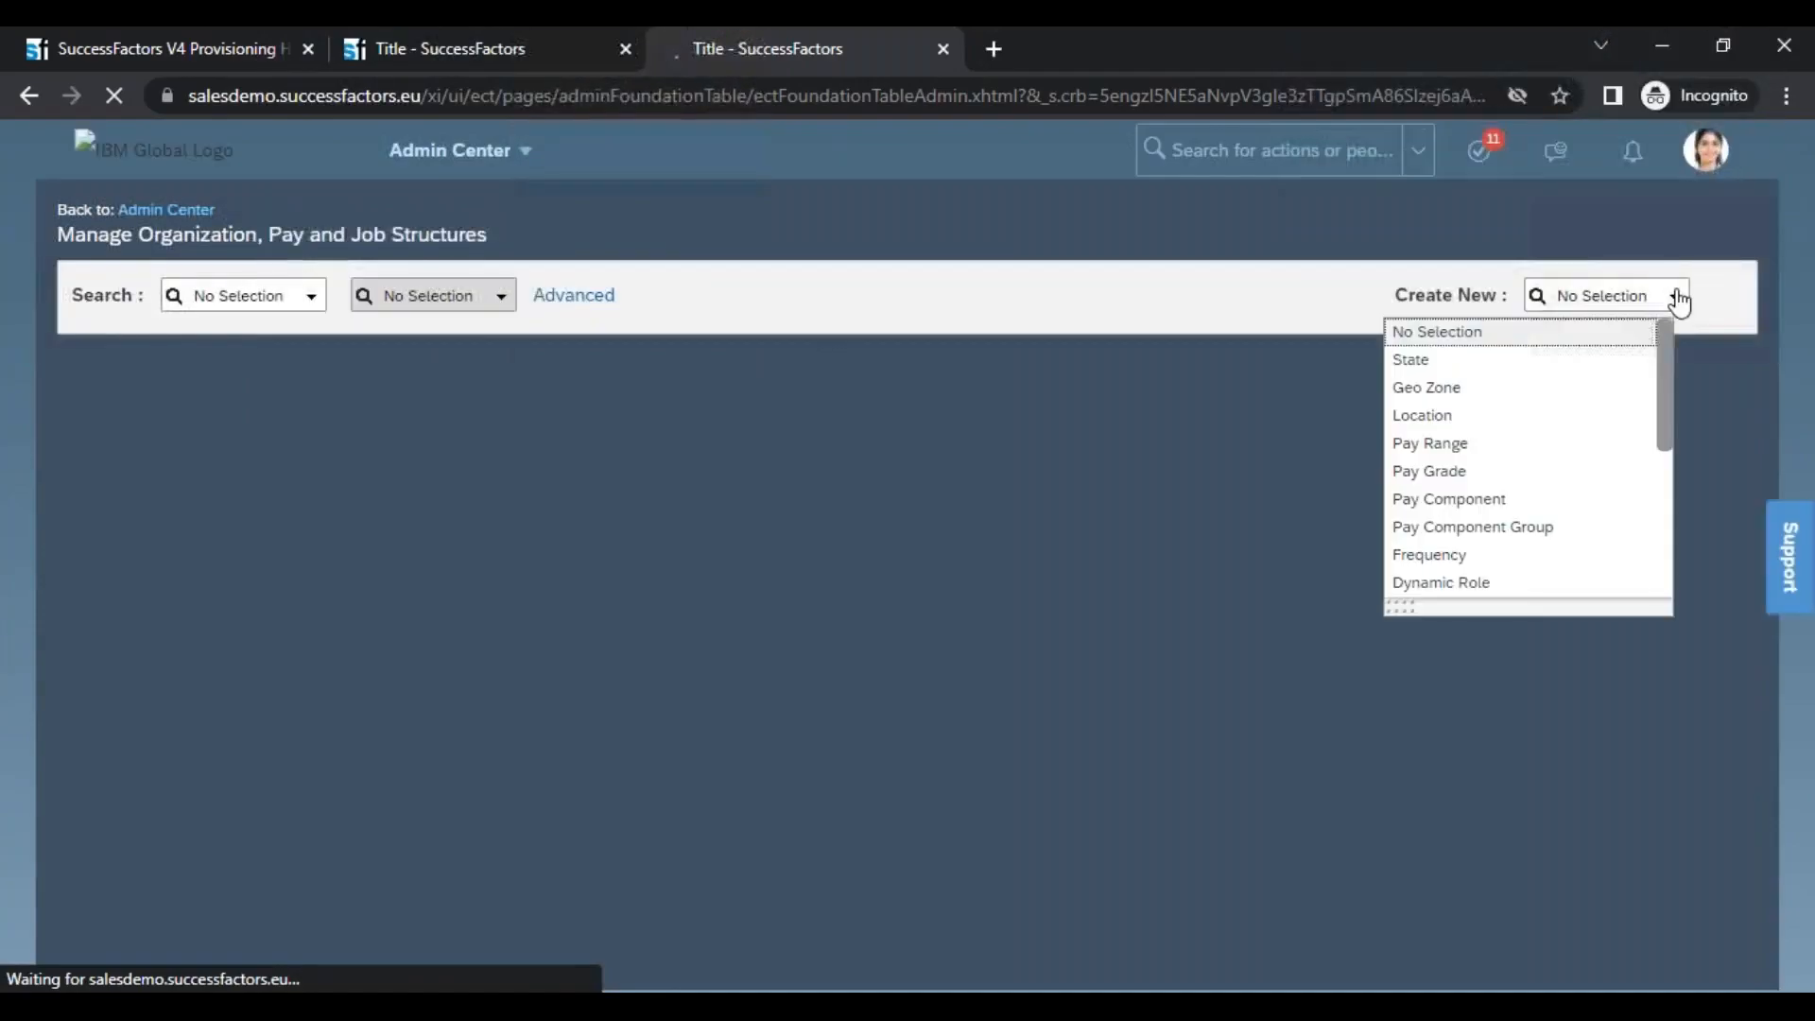
{"action": "left_click", "coordinate": [1490, 368]}
Check the form's State title and its Location Group Code field label
{"action": "left_click_drag", "start_coordinate": [68, 371], "coordinate": [129, 368]}
{"action": "left_click", "coordinate": [128, 368]}
{"action": "left_click_drag", "start_coordinate": [499, 501], "coordinate": [661, 505]}
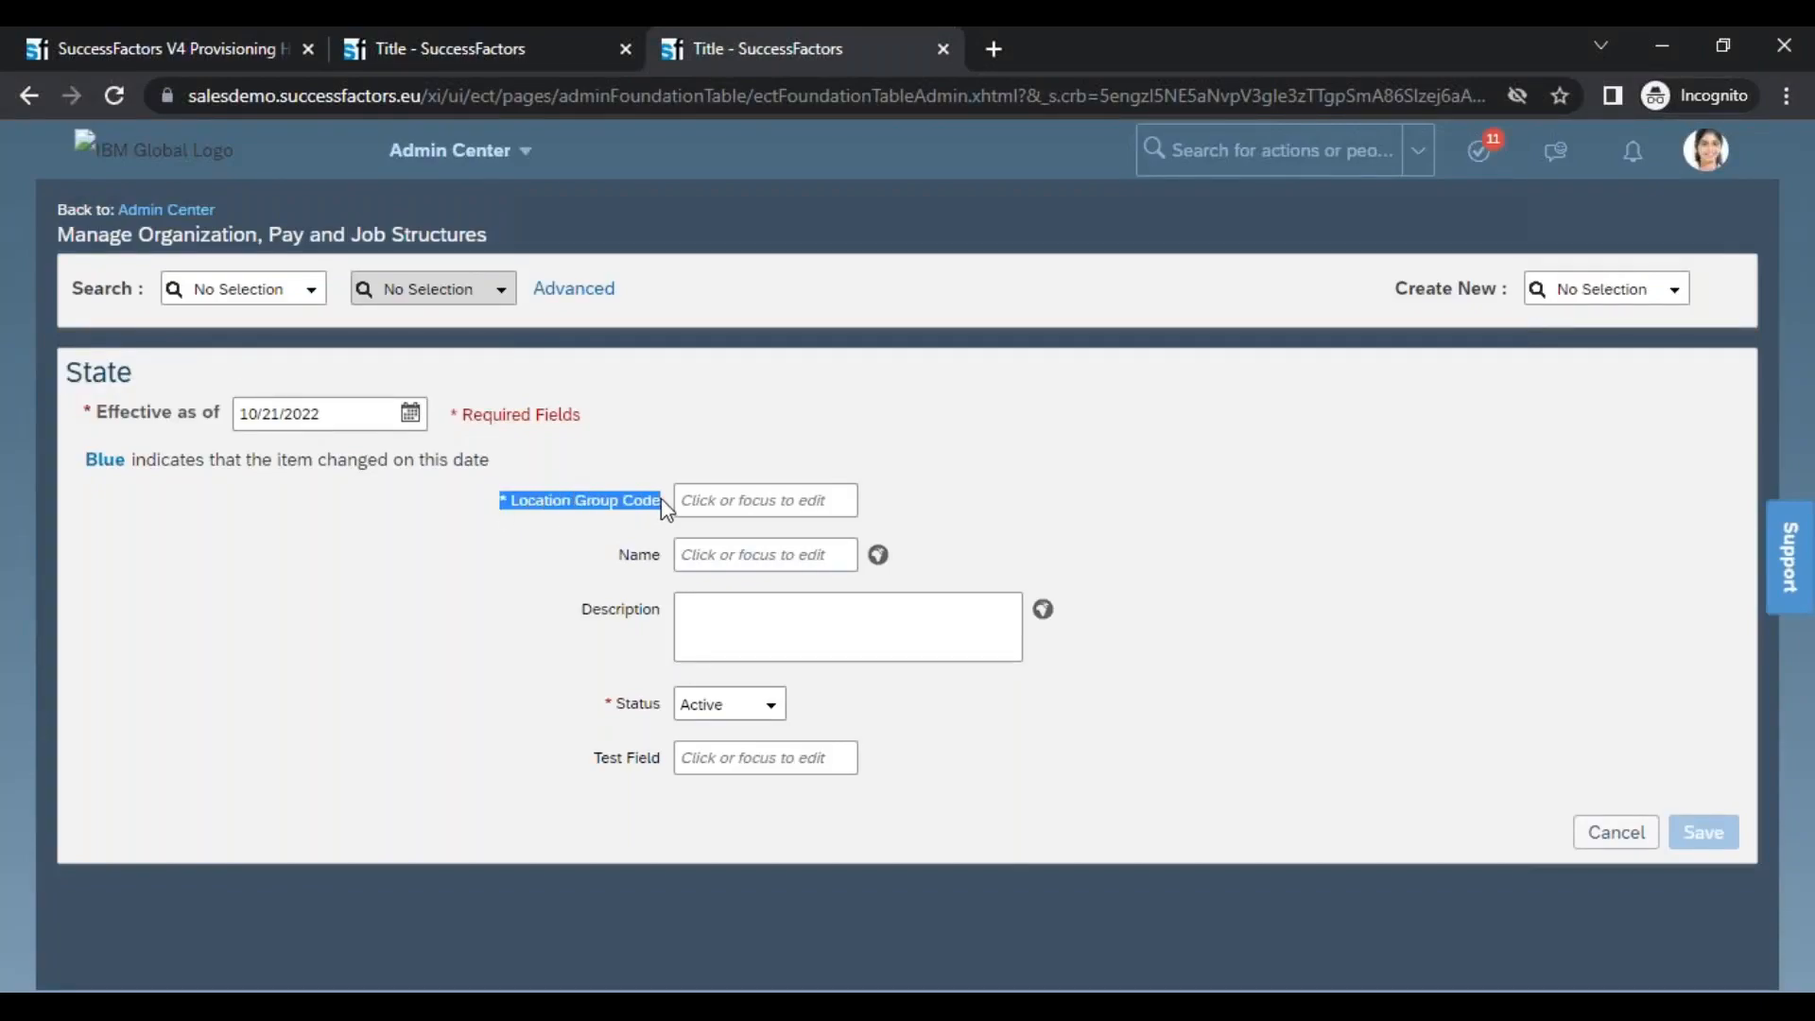
Return to XMLPad, collapse the externalCode labels, and examine the visibility of name and end-date and the max-length of custom-string1
{"action": "key", "text": "alt+Tab"}
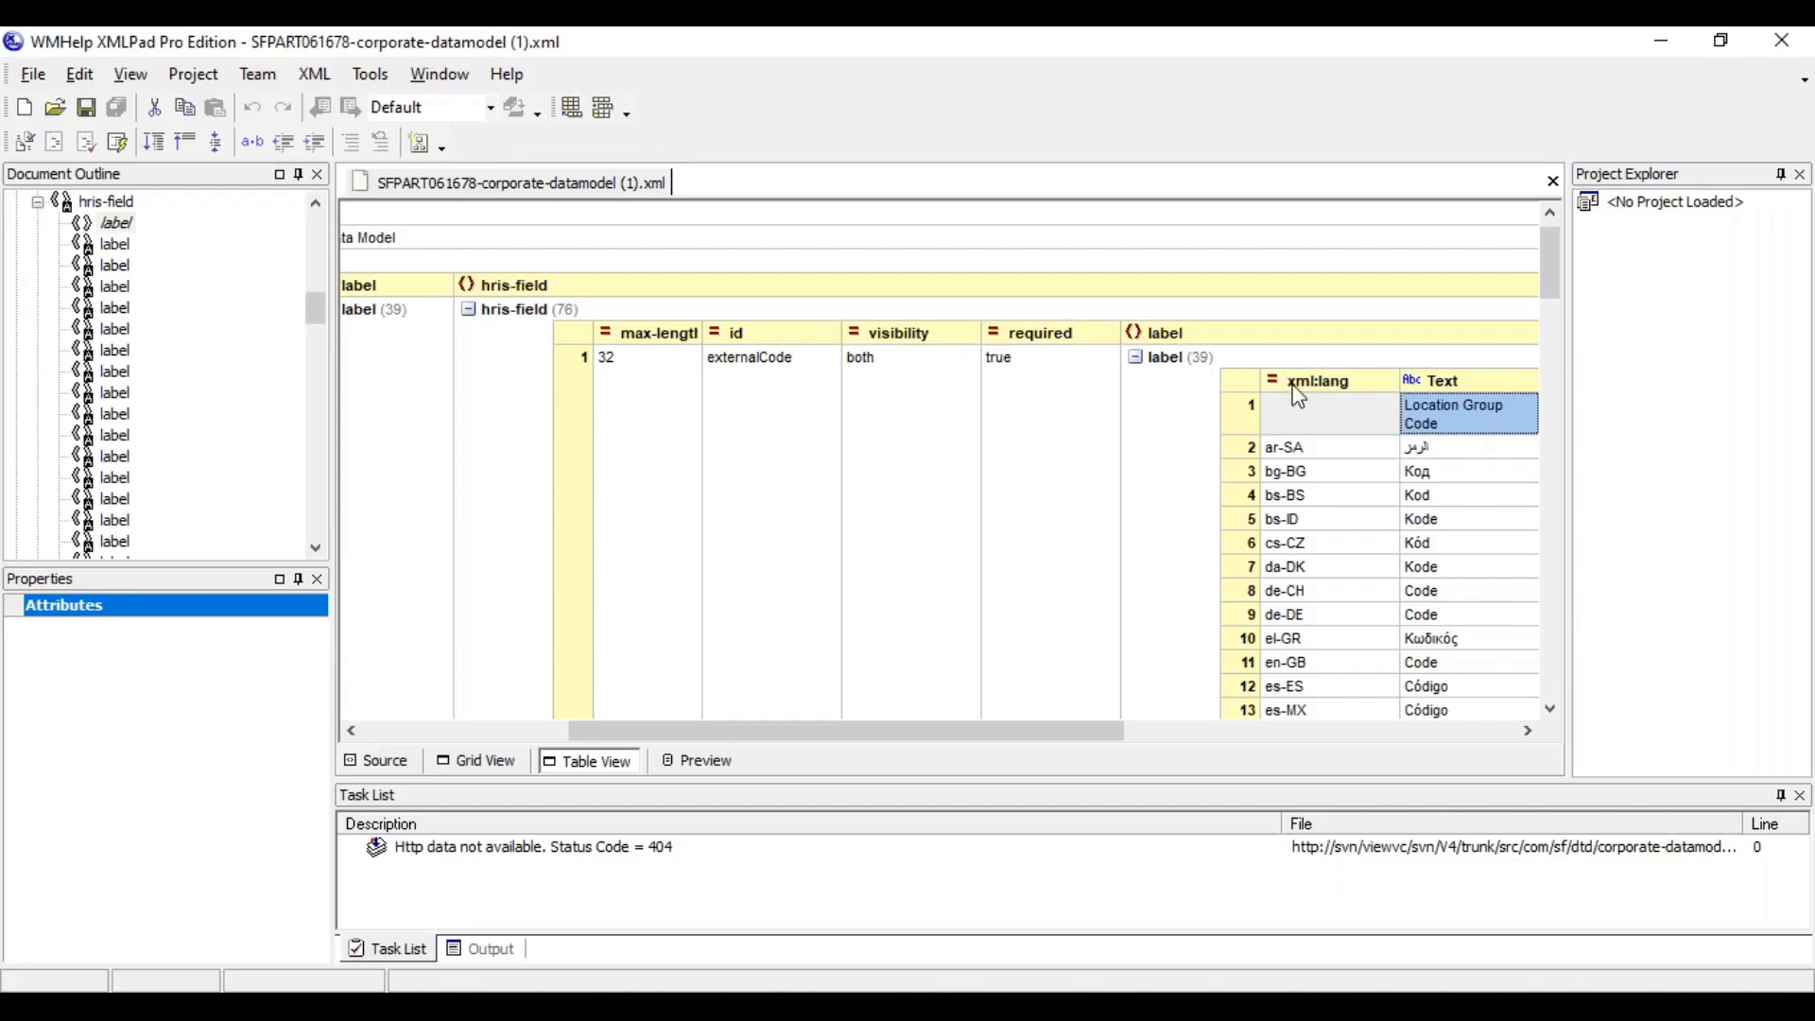
{"action": "left_click", "coordinate": [1135, 359]}
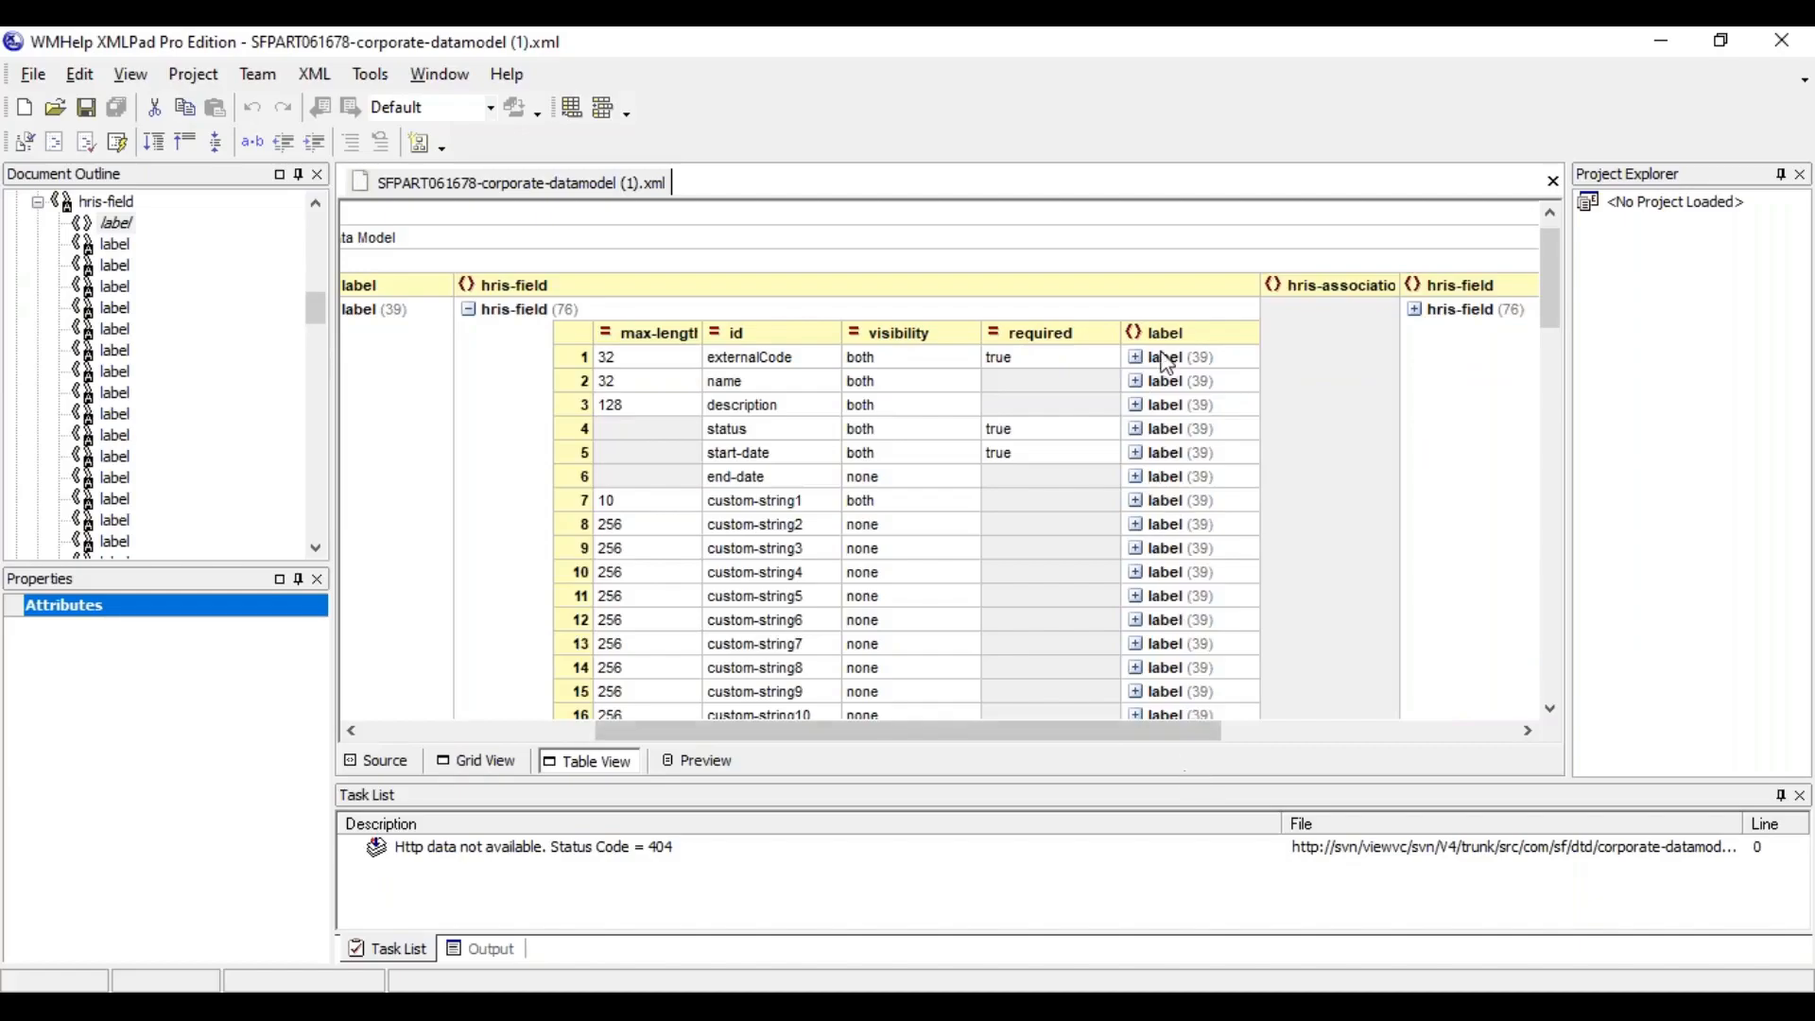
{"action": "left_click", "coordinate": [882, 388]}
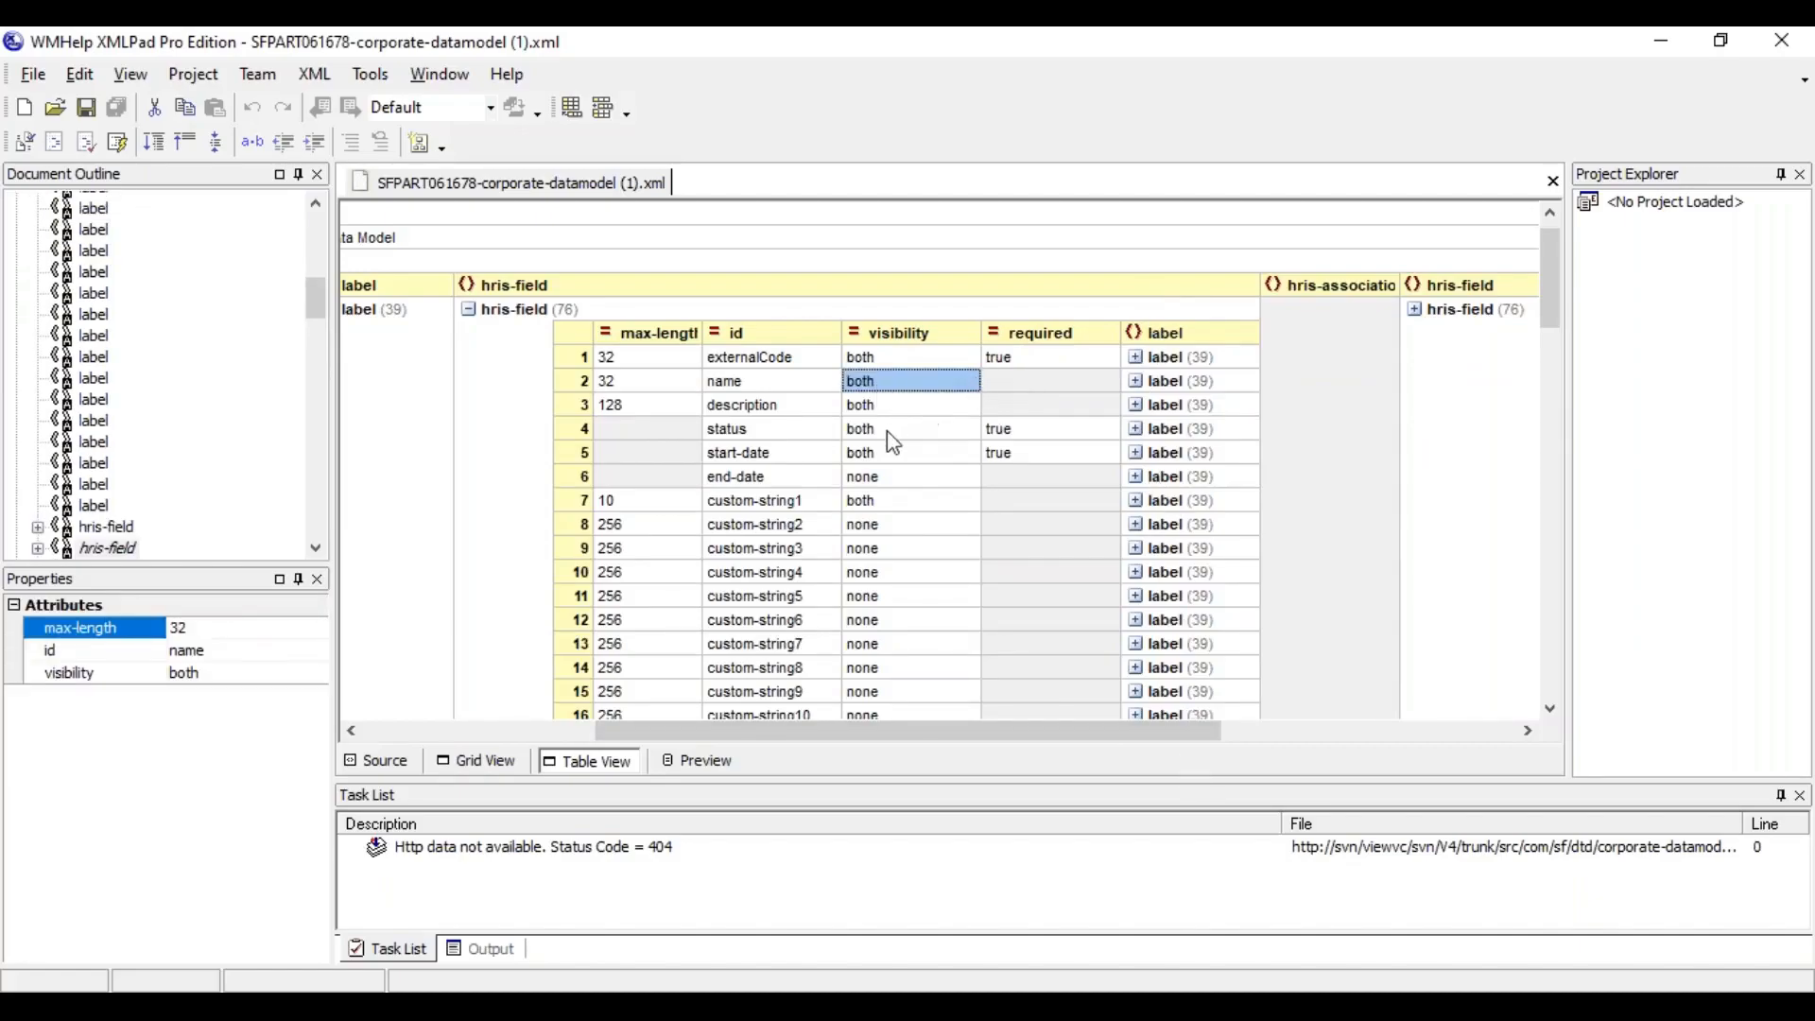
{"action": "left_click", "coordinate": [884, 481]}
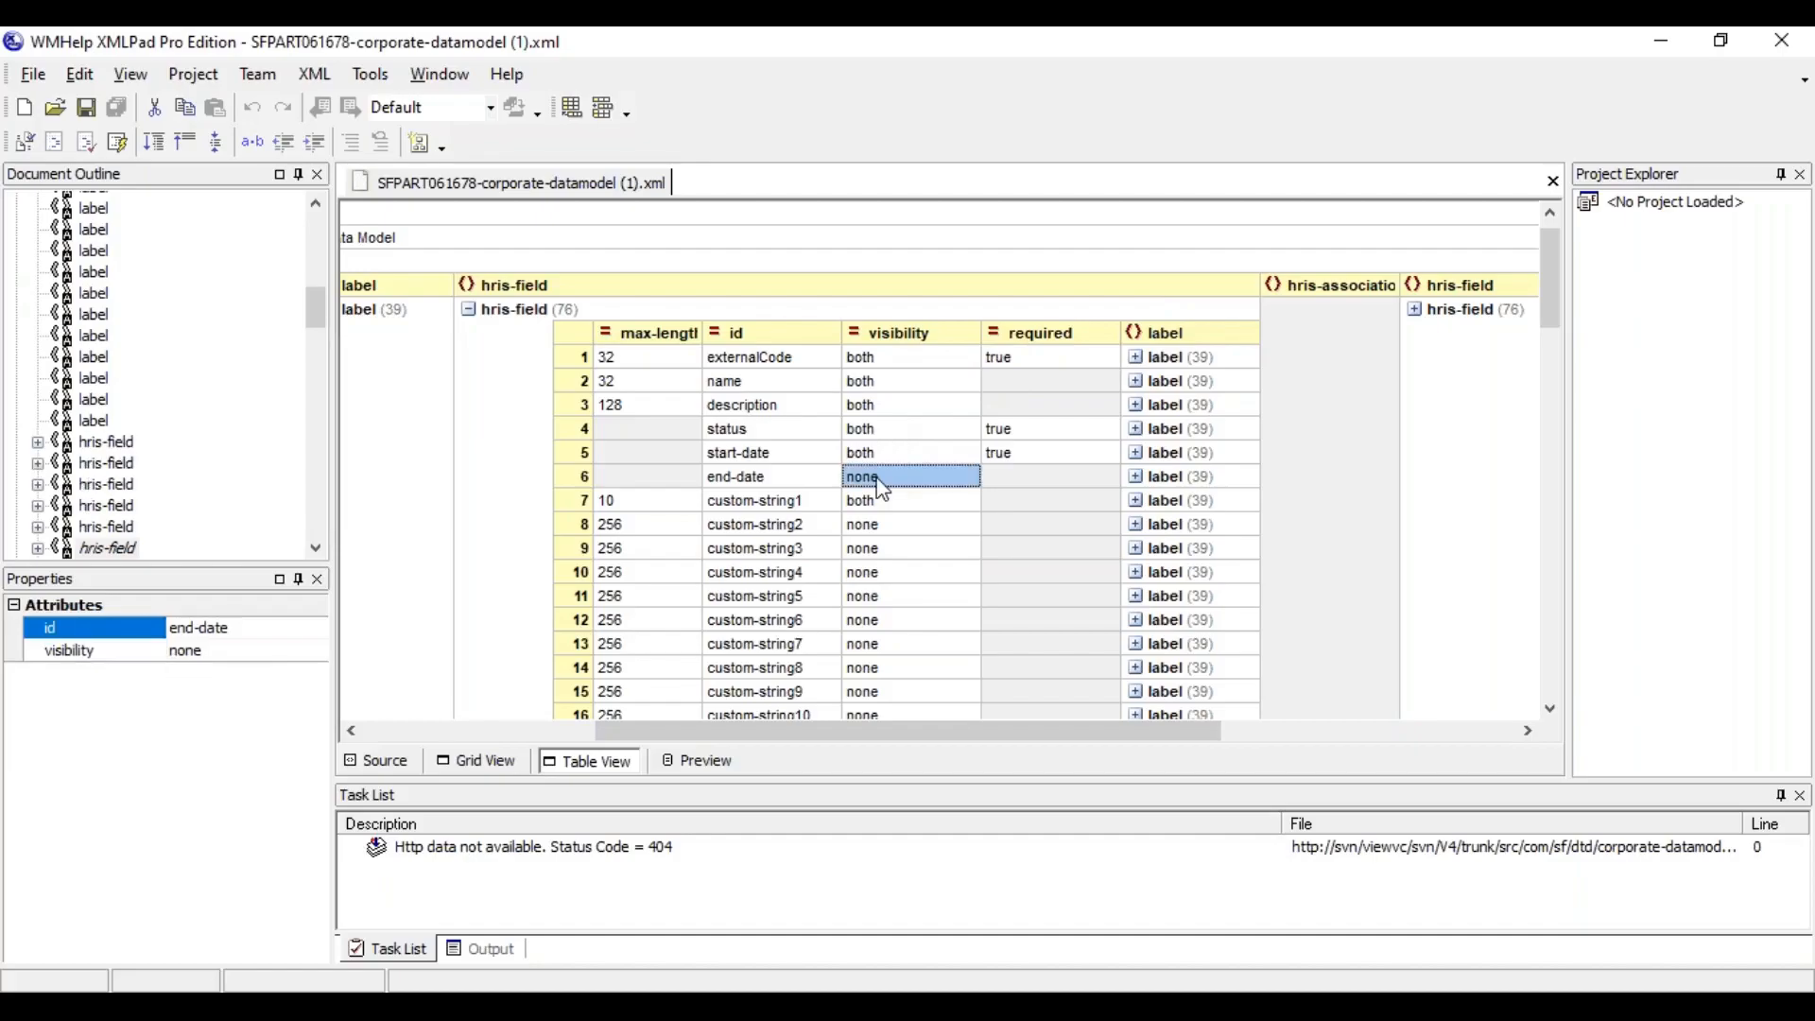
{"action": "left_click", "coordinate": [767, 501]}
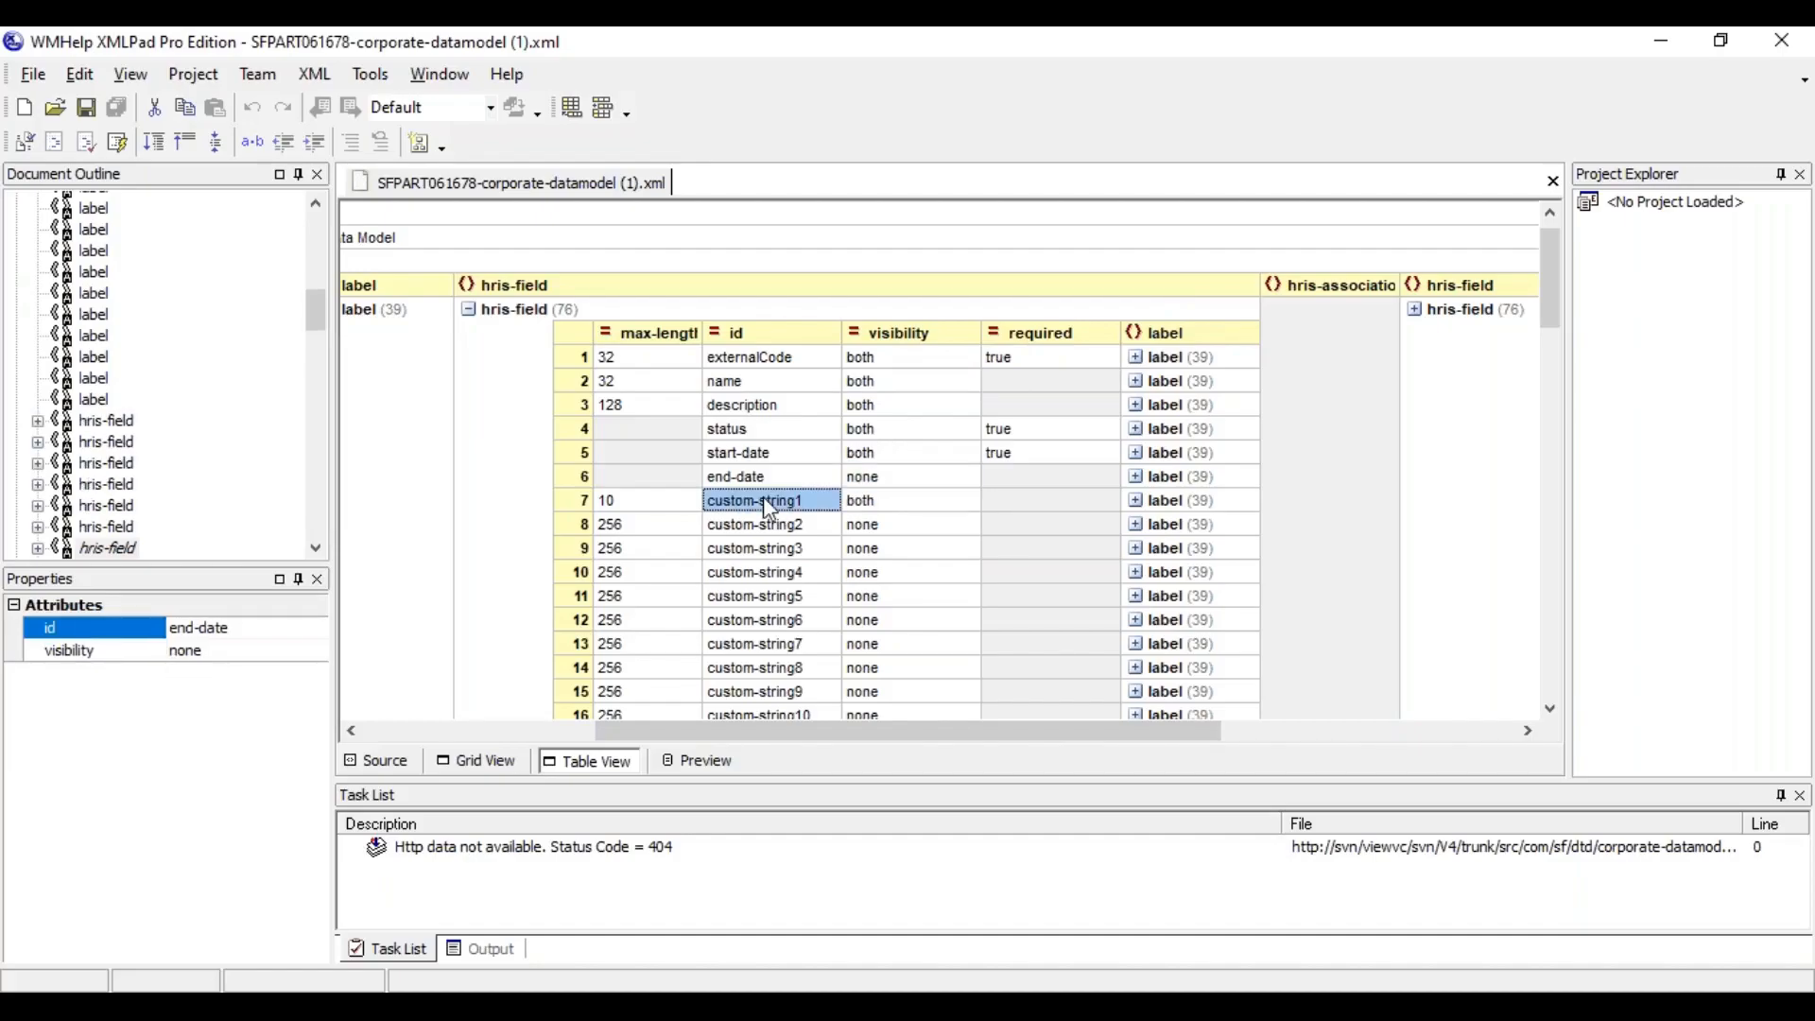
{"action": "left_click", "coordinate": [586, 503]}
{"action": "left_click", "coordinate": [624, 506]}
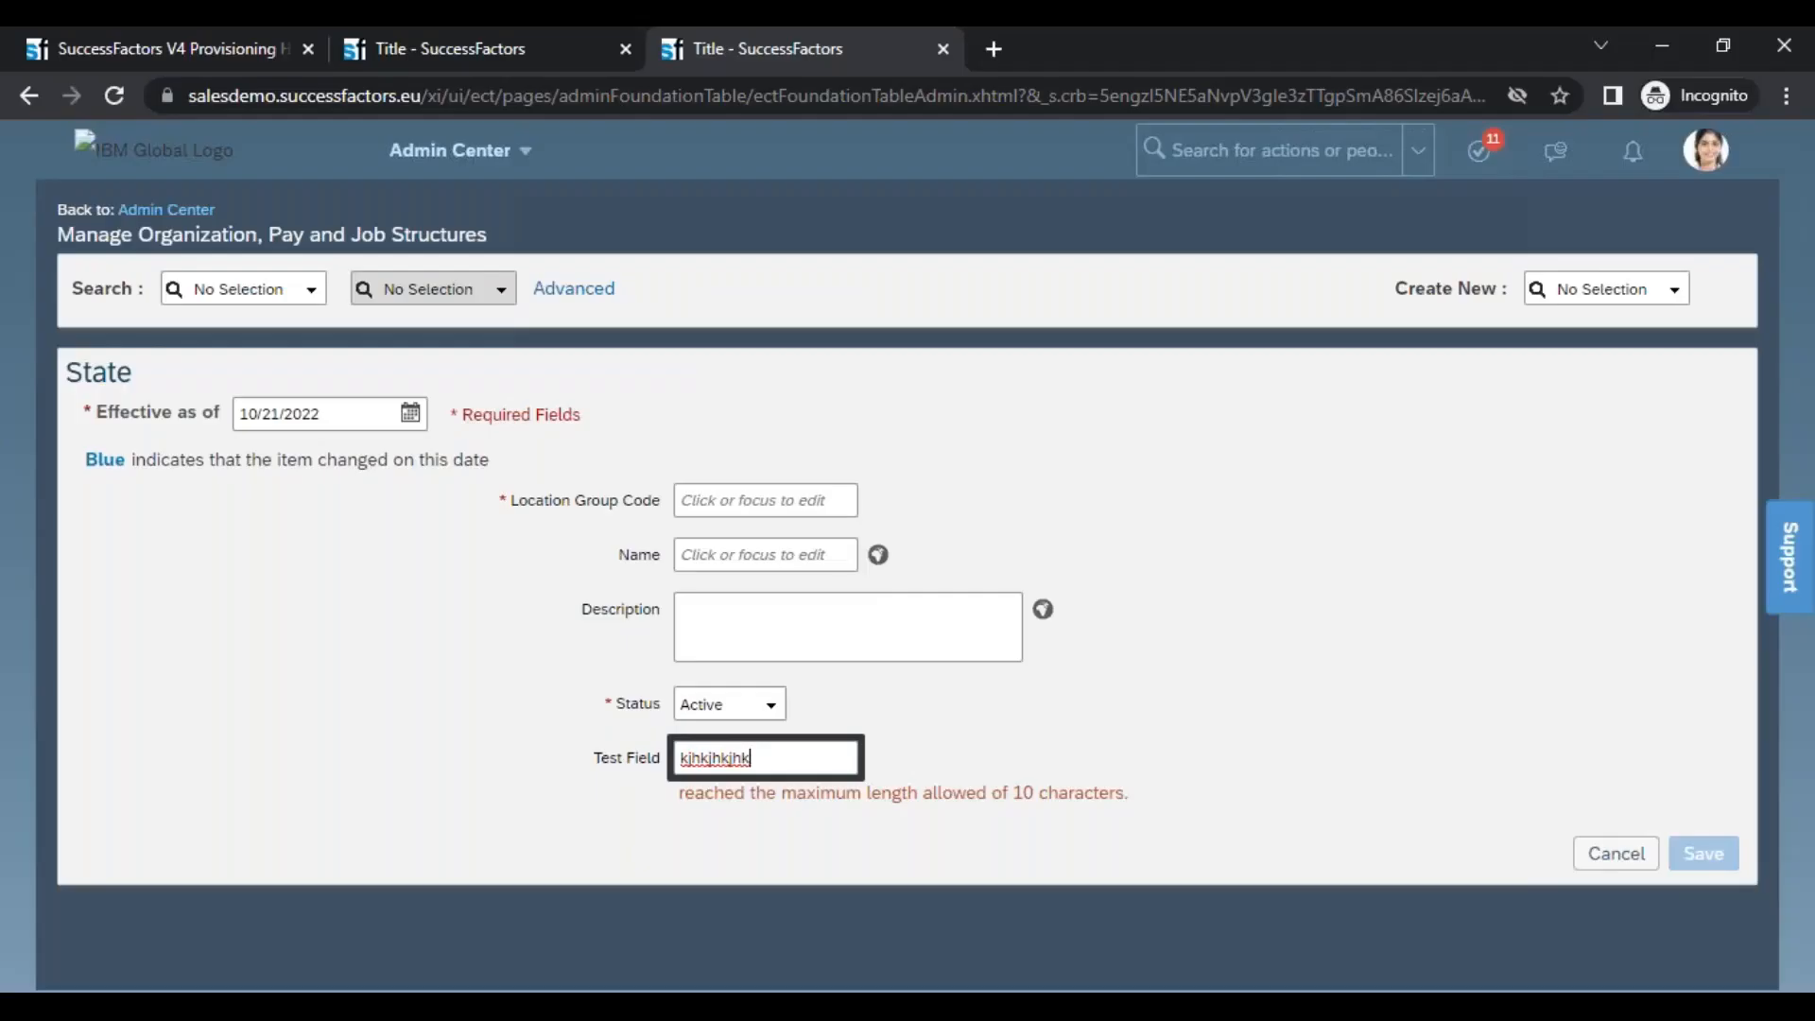
{"action": "key", "text": "BackSpace"}
{"action": "key", "text": "BackSpace"}
{"action": "key", "text": "BackSpace"}
{"action": "key", "text": "BackSpace"}
{"action": "key", "text": "BackSpace"}
{"action": "key", "text": "BackSpace"}
{"action": "key", "text": "BackSpace"}
{"action": "key", "text": "BackSpace"}
{"action": "key", "text": "BackSpace"}
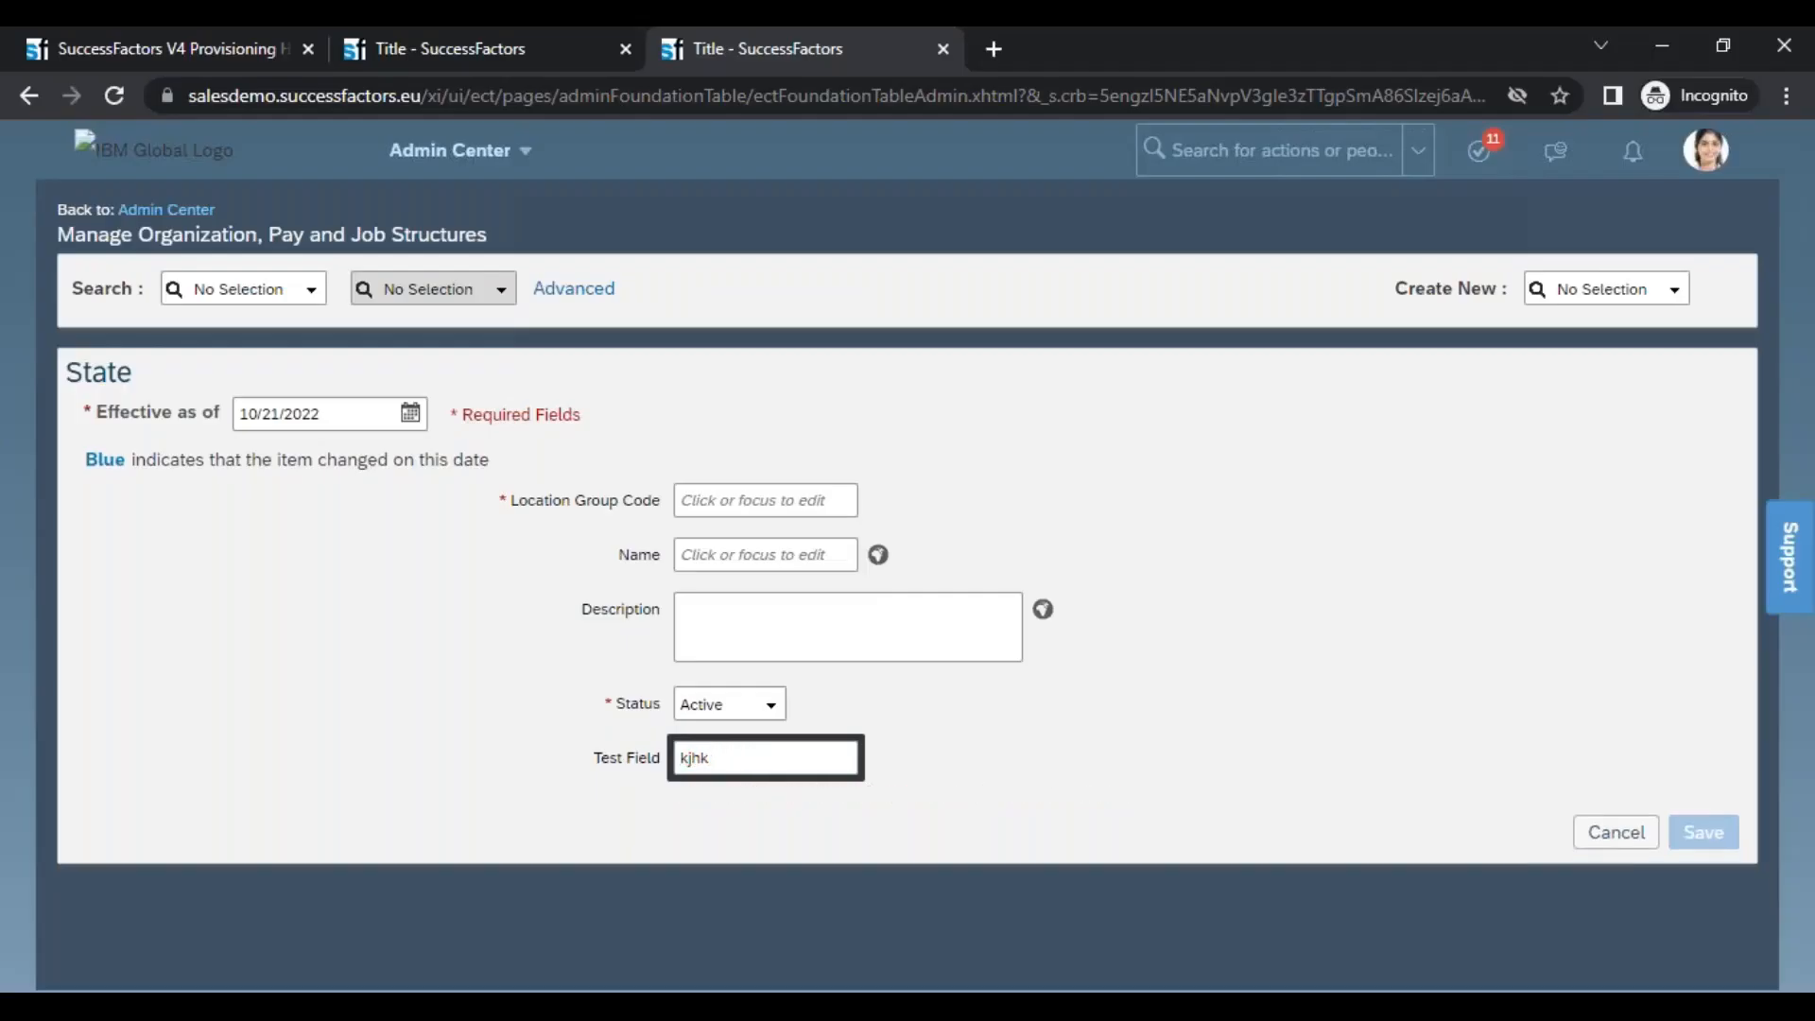
{"action": "key", "text": "BackSpace"}
{"action": "type", "text": "1234567890"}
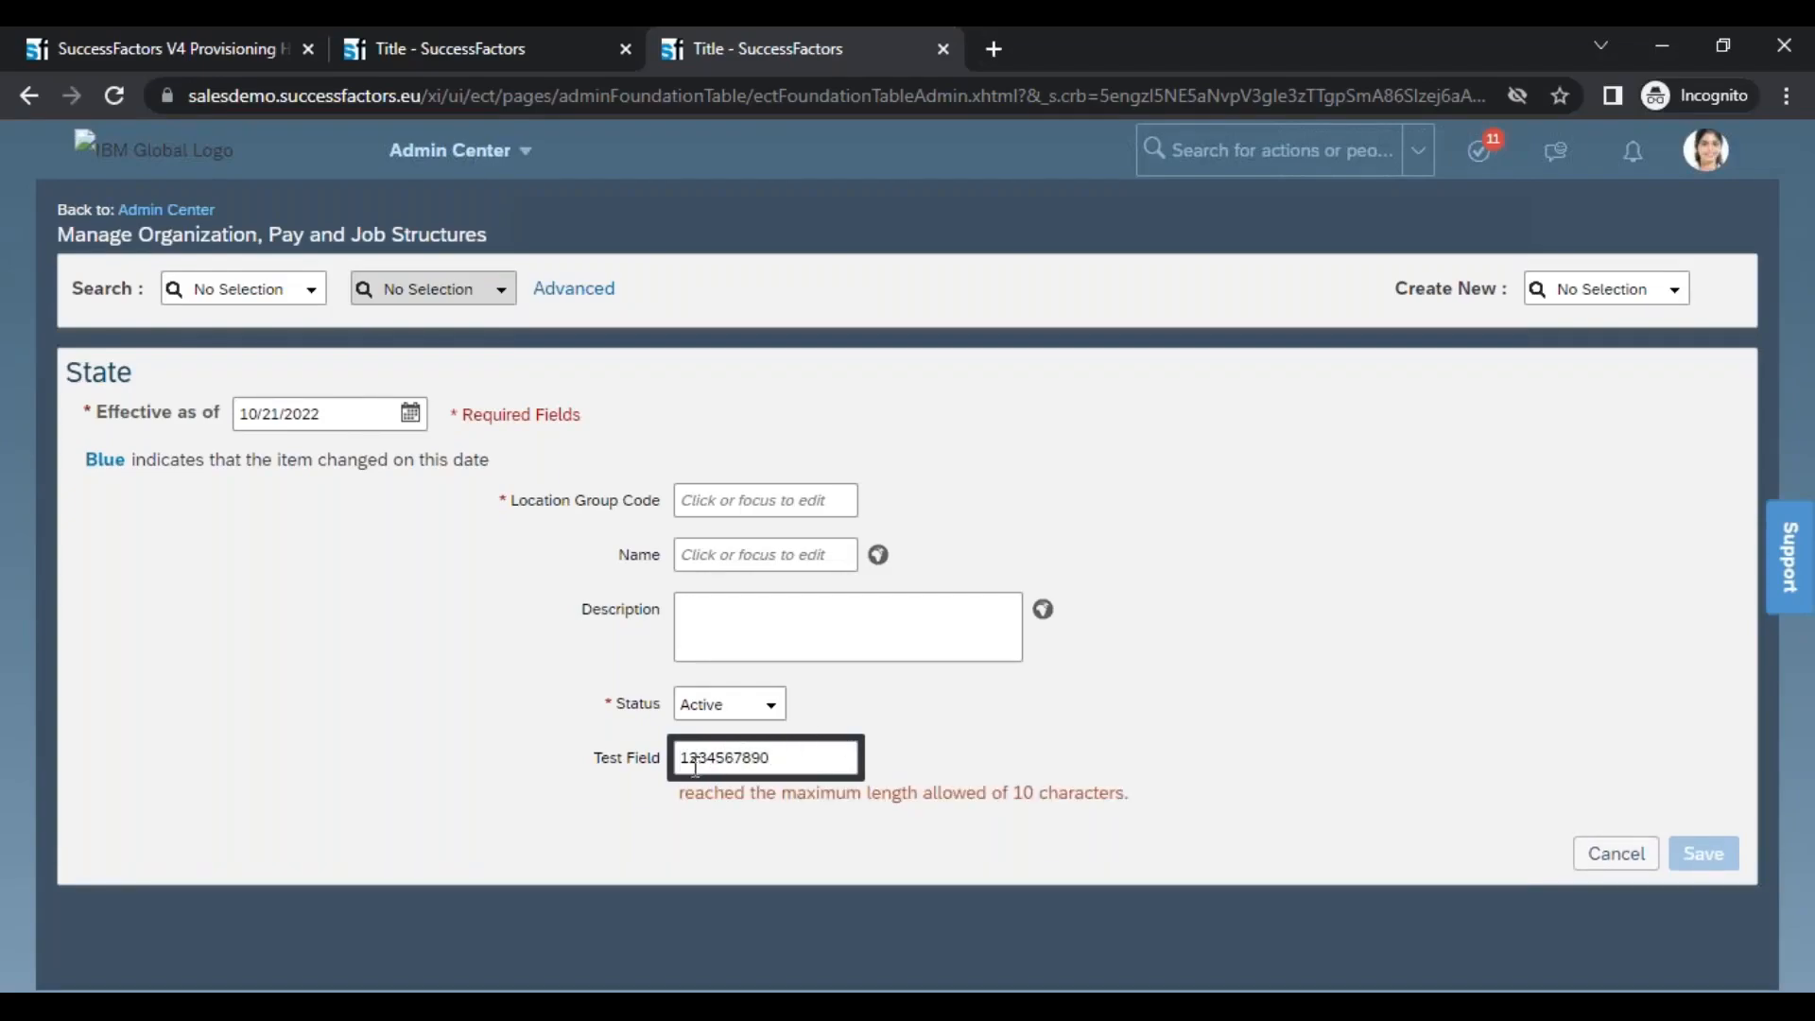
{"action": "left_click_drag", "start_coordinate": [682, 760], "coordinate": [831, 759]}
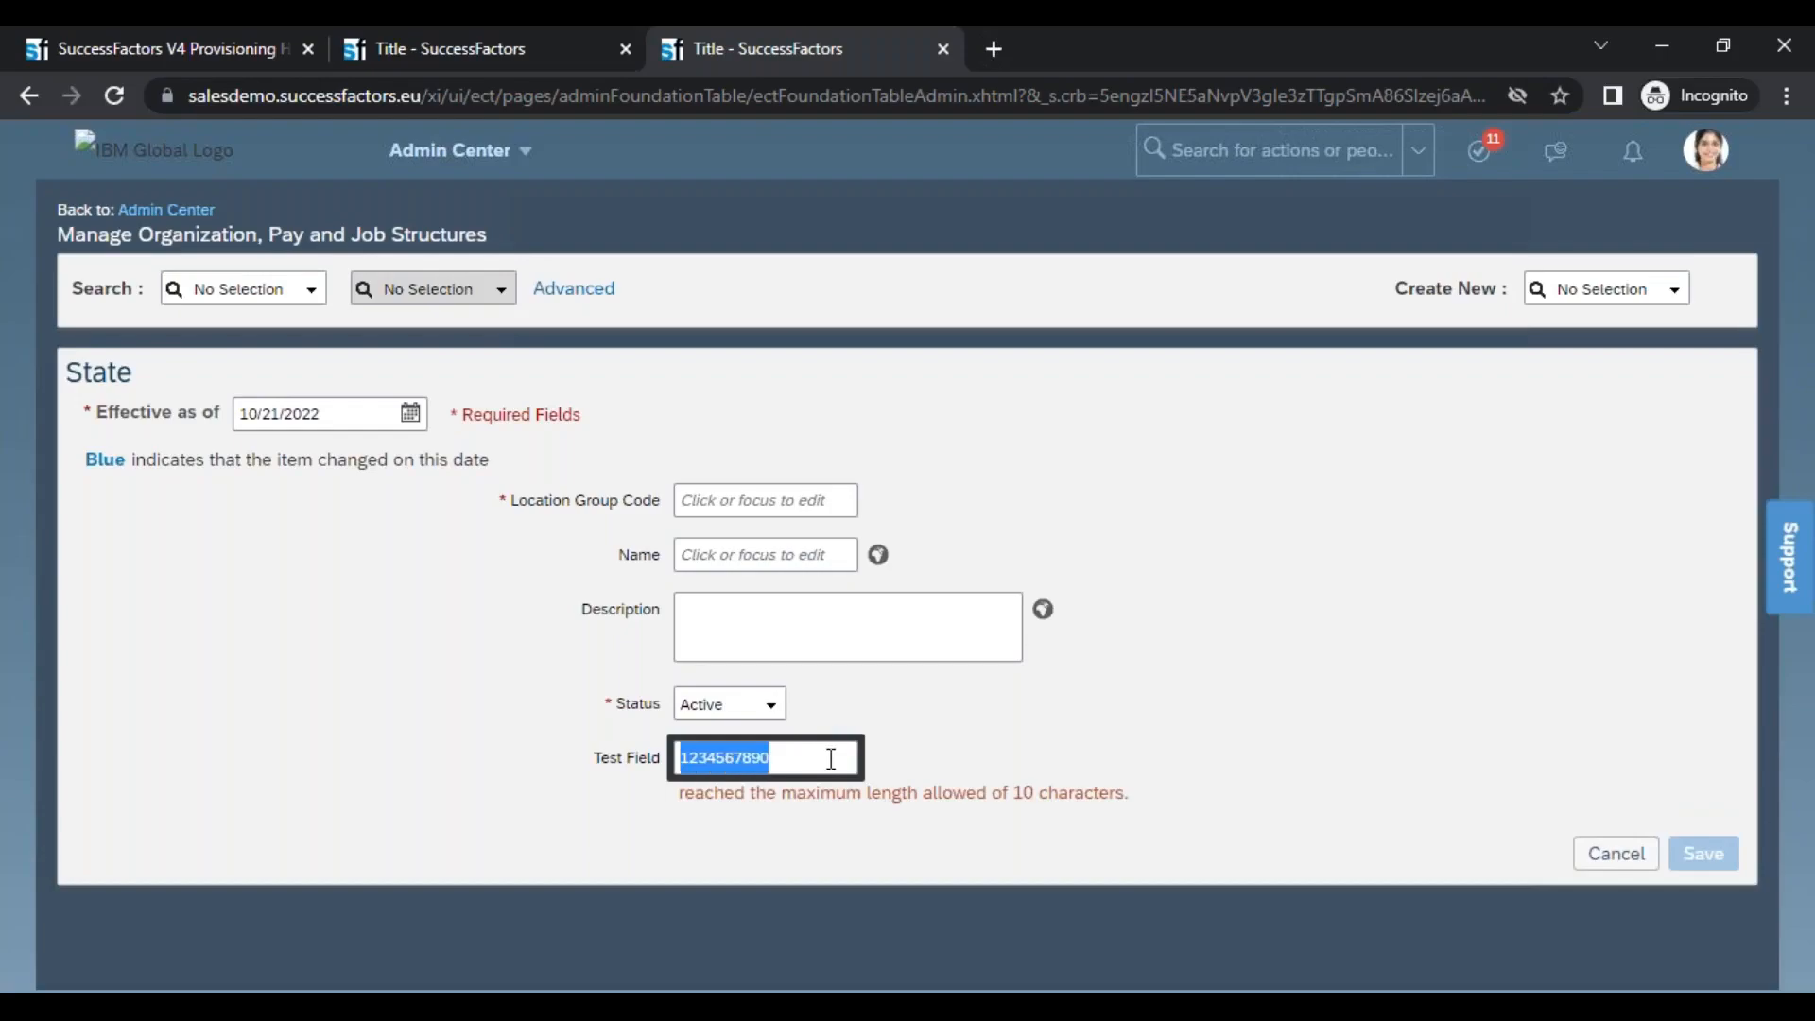
Compare the Test Field label on the State form with the default label text of custom-string1 in XMLPad
{"action": "left_click", "coordinate": [590, 759]}
{"action": "left_click_drag", "start_coordinate": [619, 761], "coordinate": [671, 761]}
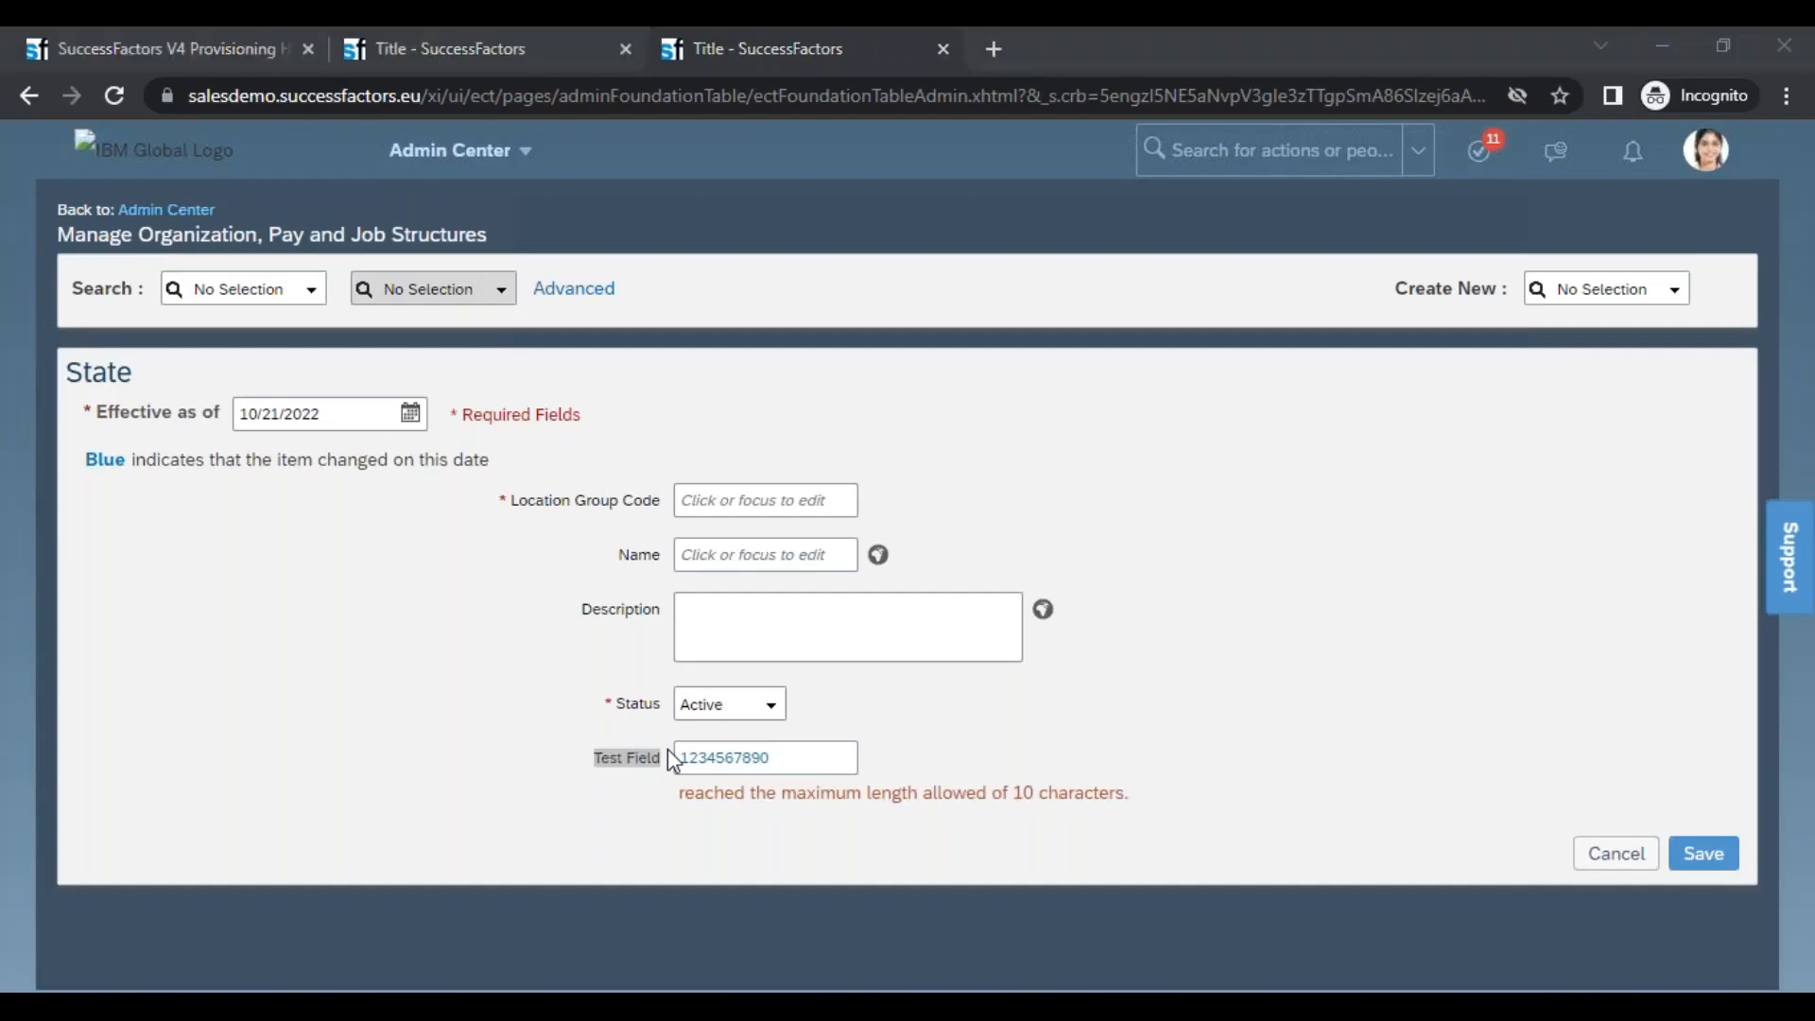
{"action": "key", "text": "alt+Tab"}
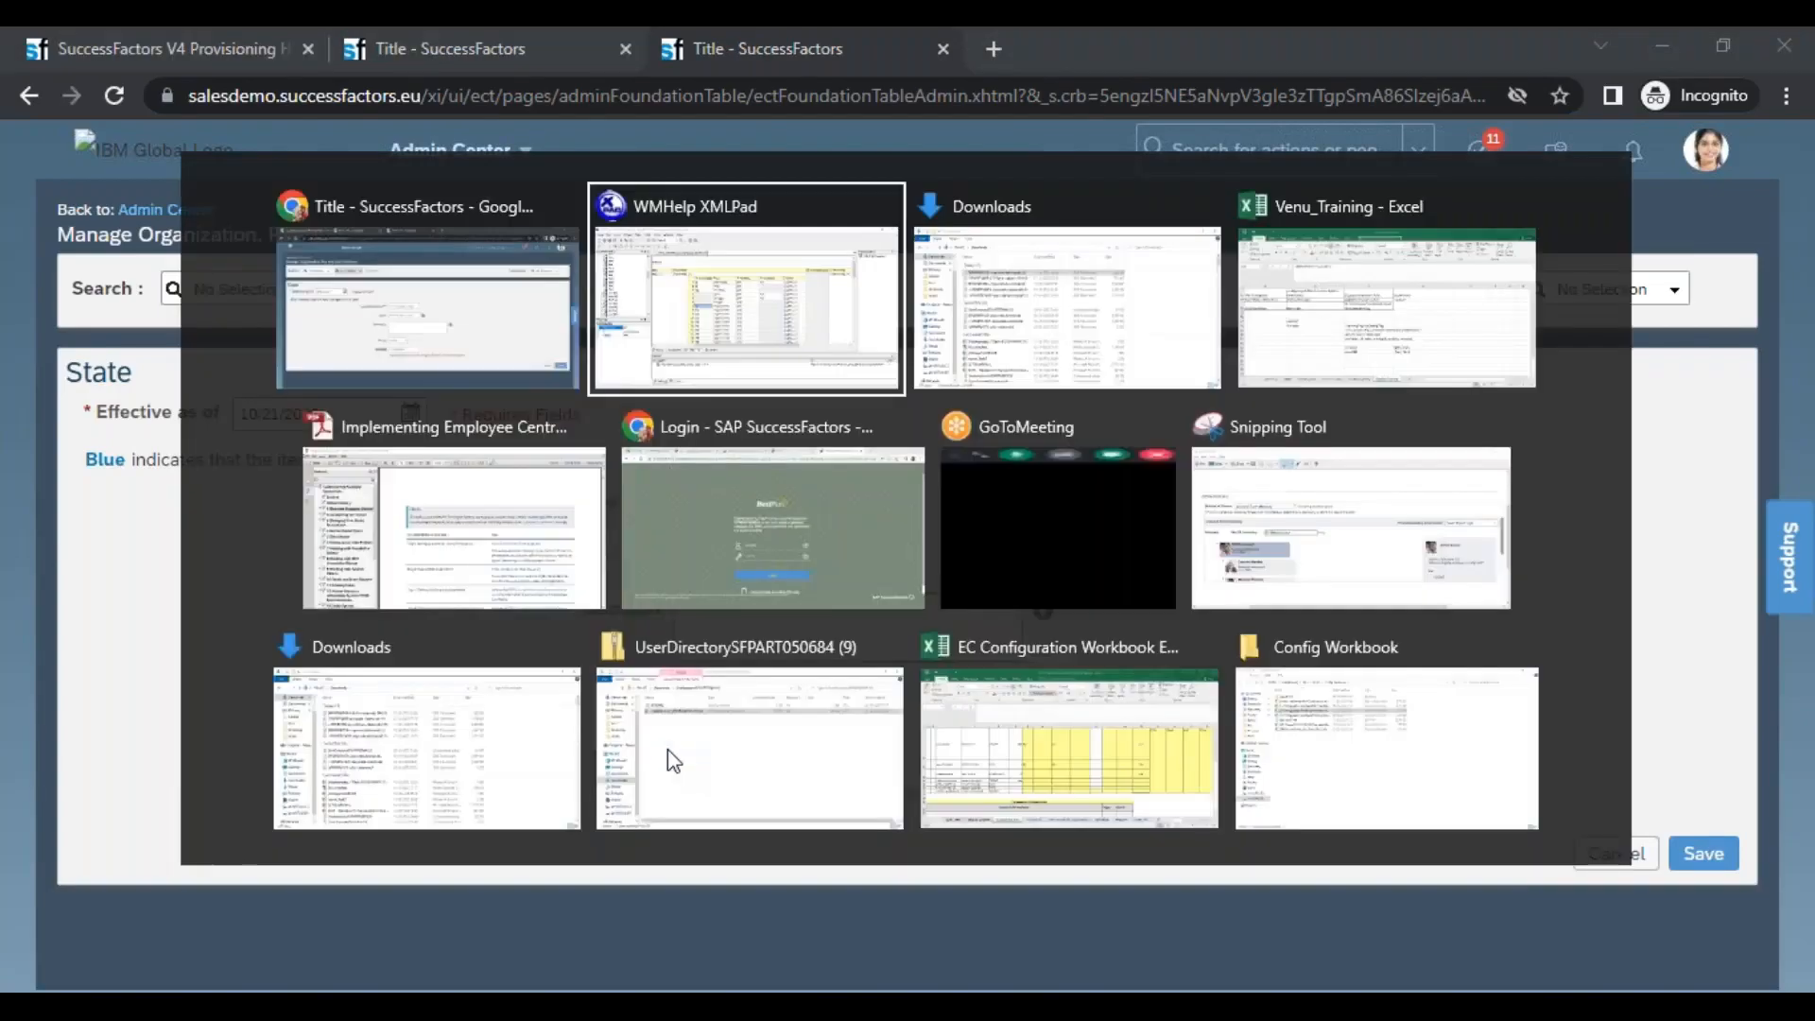
{"action": "left_click", "coordinate": [832, 502]}
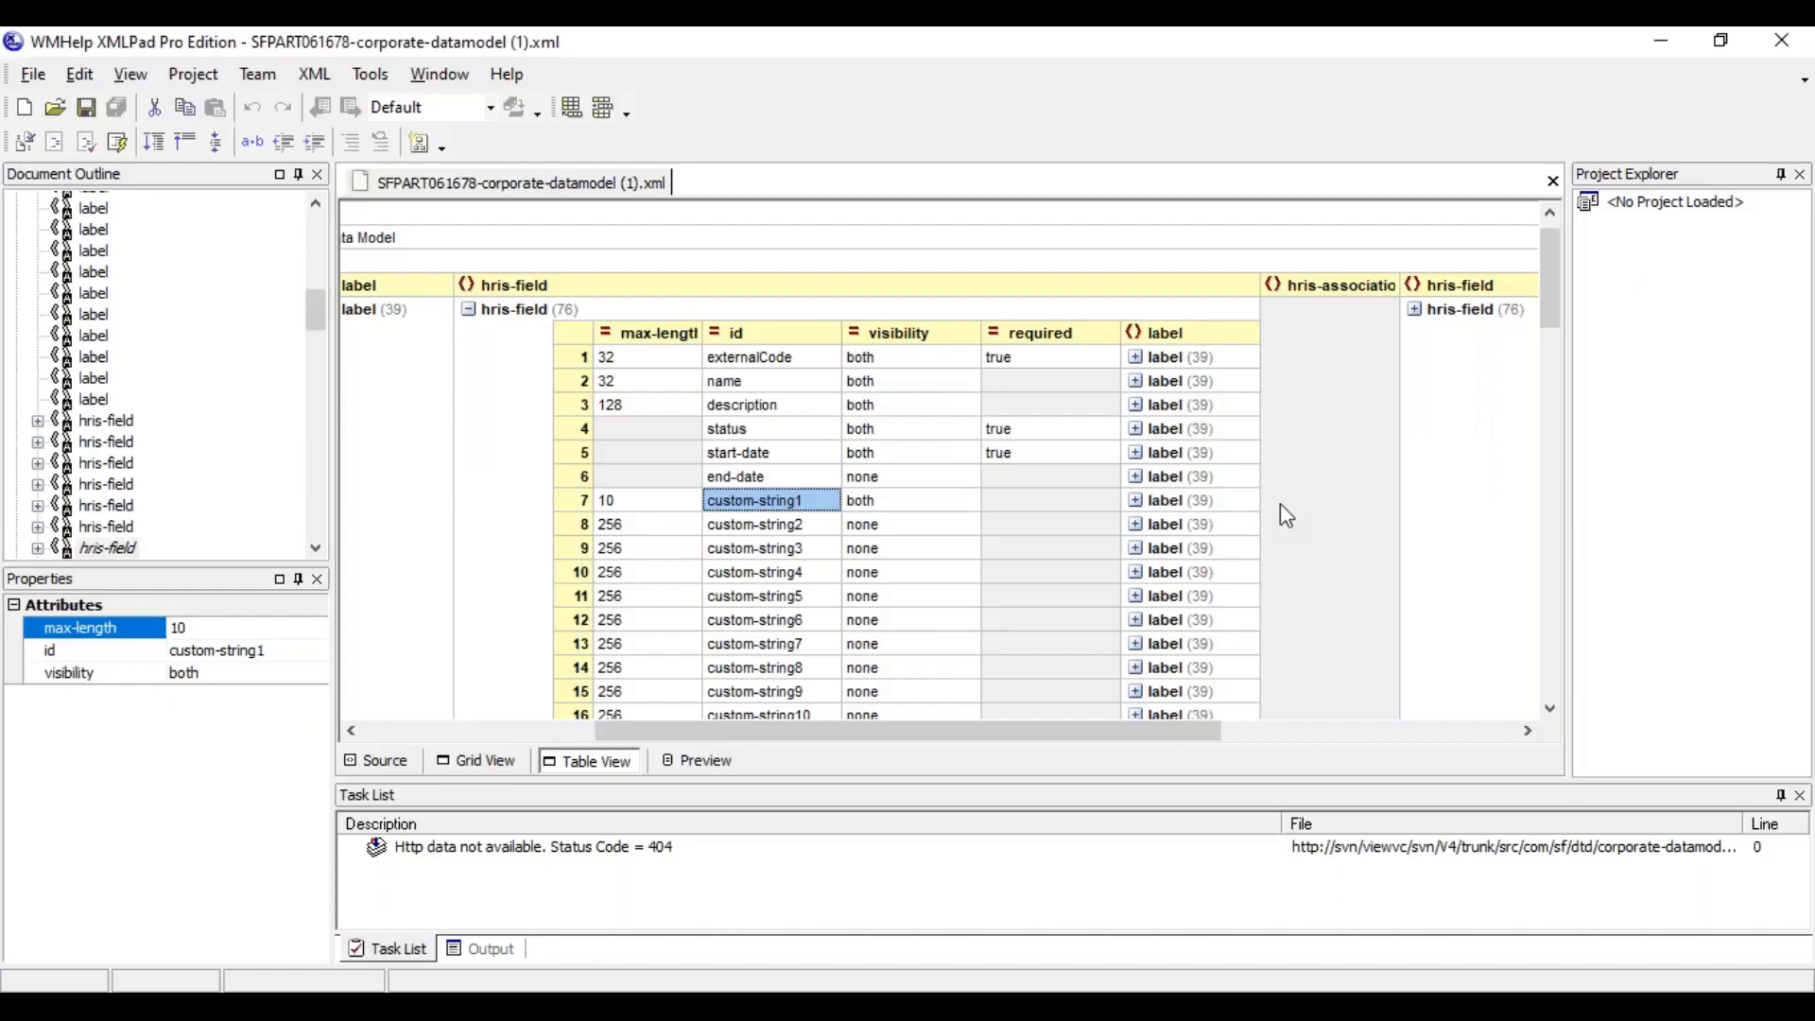
{"action": "left_click", "coordinate": [1426, 556]}
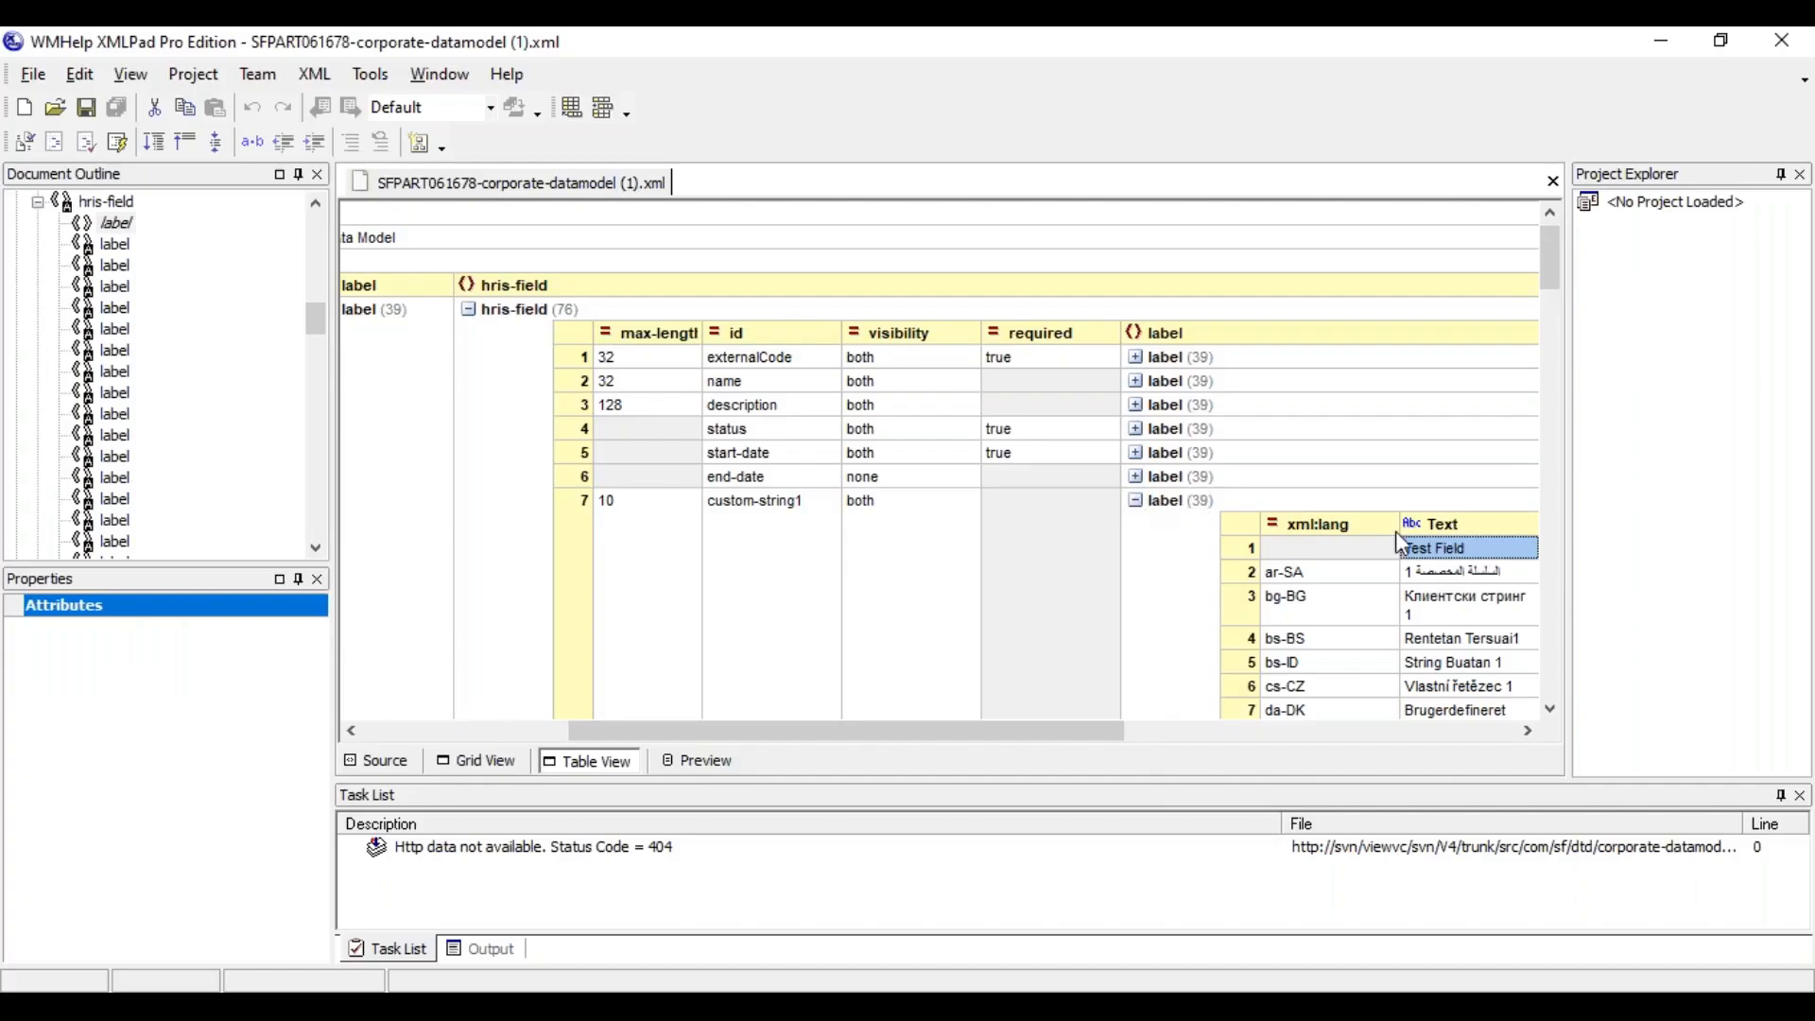
Examine the remaining locationGroup hris-fields, including the custom-string, custom-date and custom-long entries and their visibility
{"action": "left_click", "coordinate": [1548, 709]}
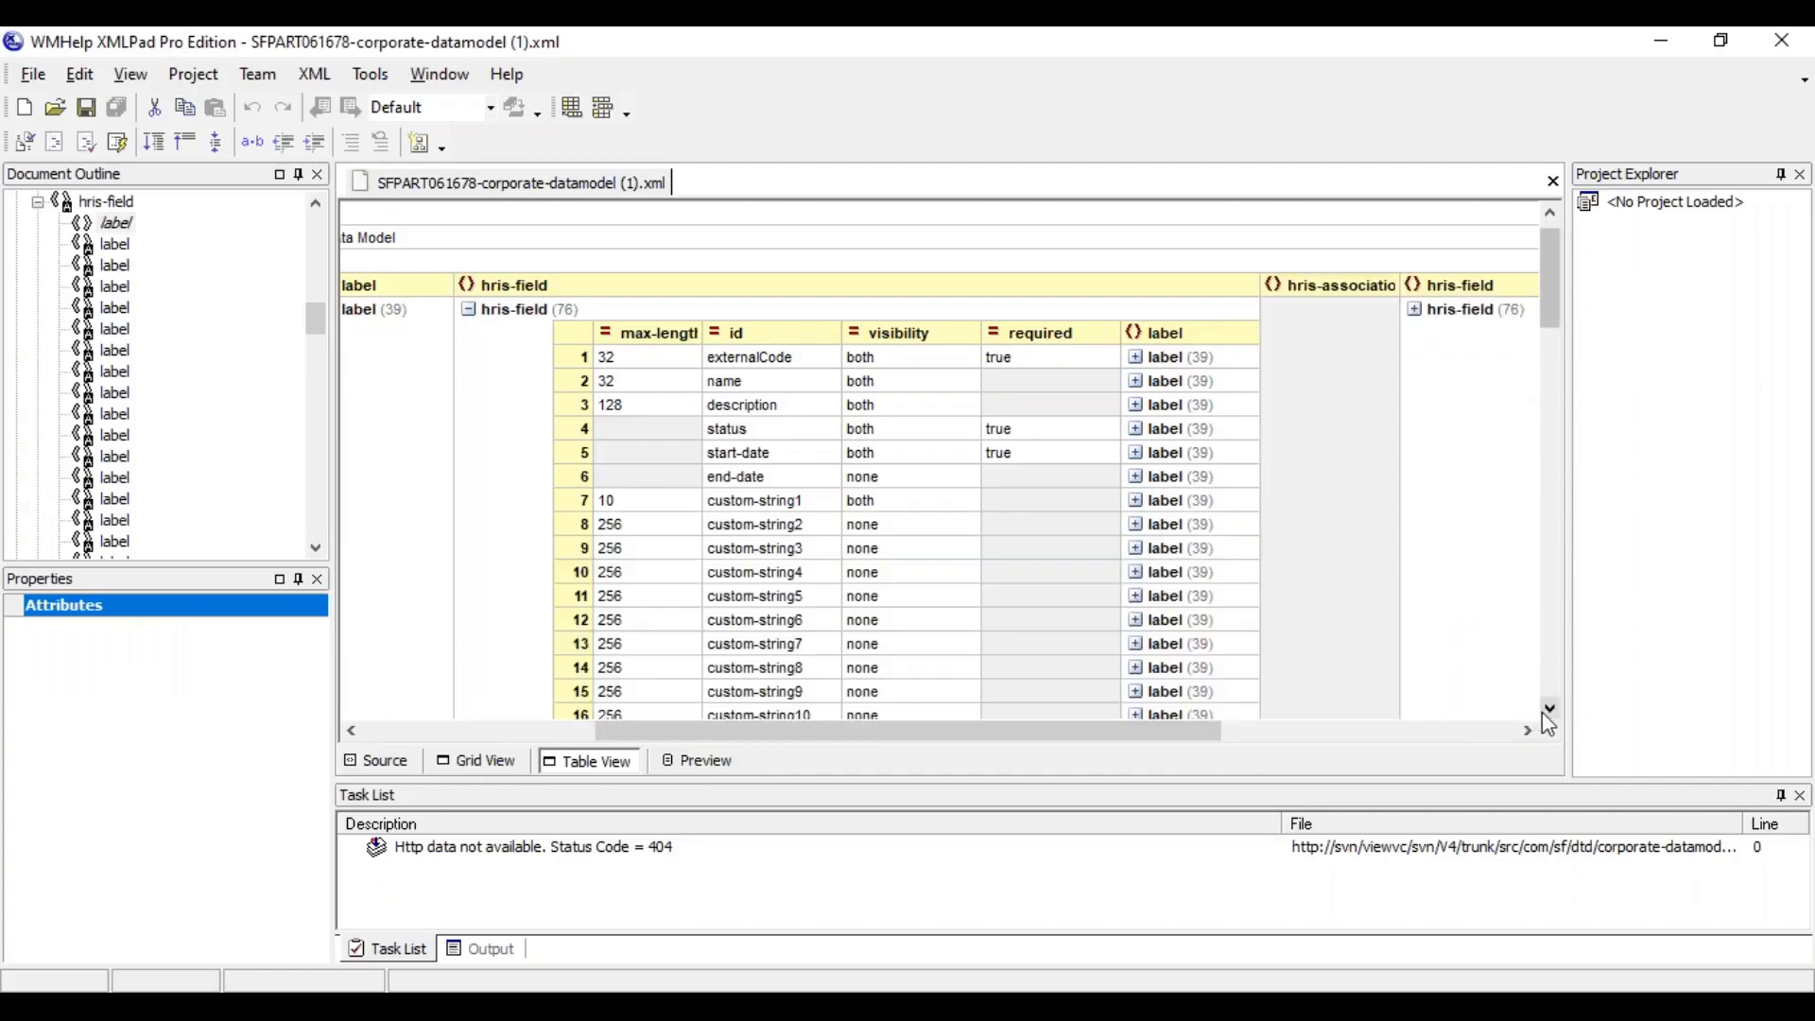
{"action": "left_click", "coordinate": [1552, 711]}
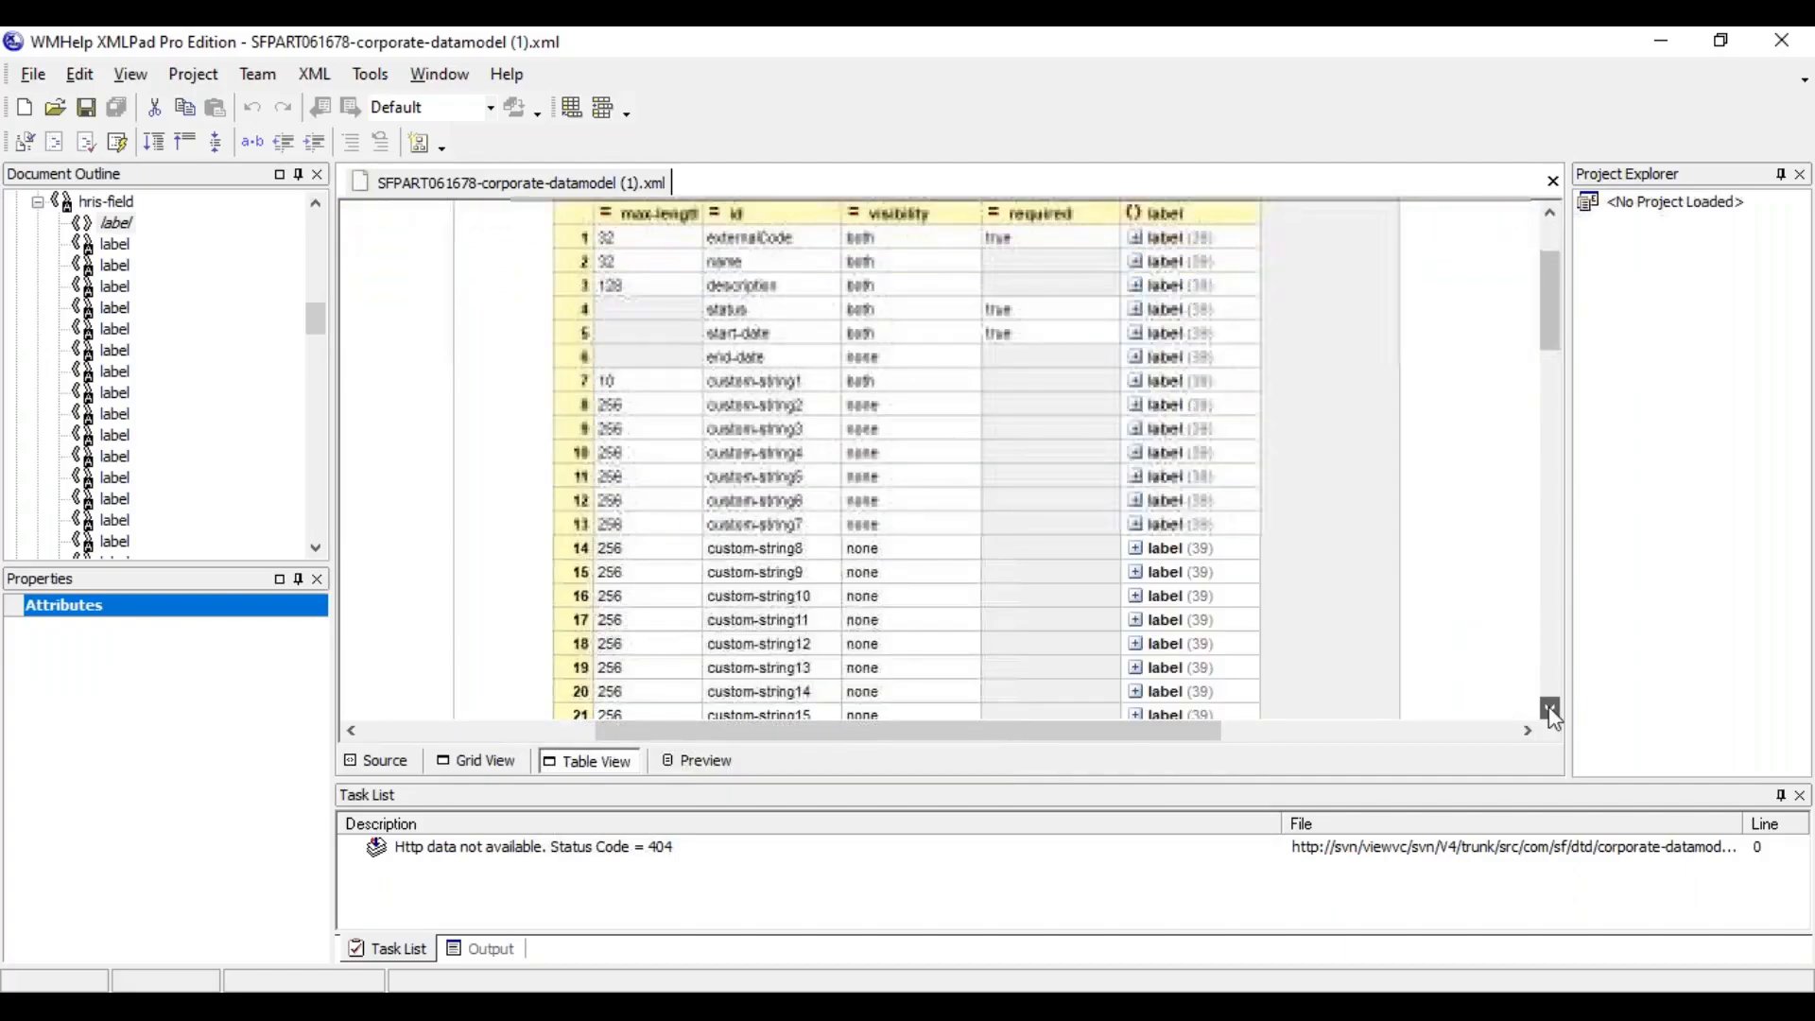
{"action": "left_click", "coordinate": [1551, 709]}
{"action": "left_click", "coordinate": [1551, 709]}
{"action": "left_click", "coordinate": [1551, 709]}
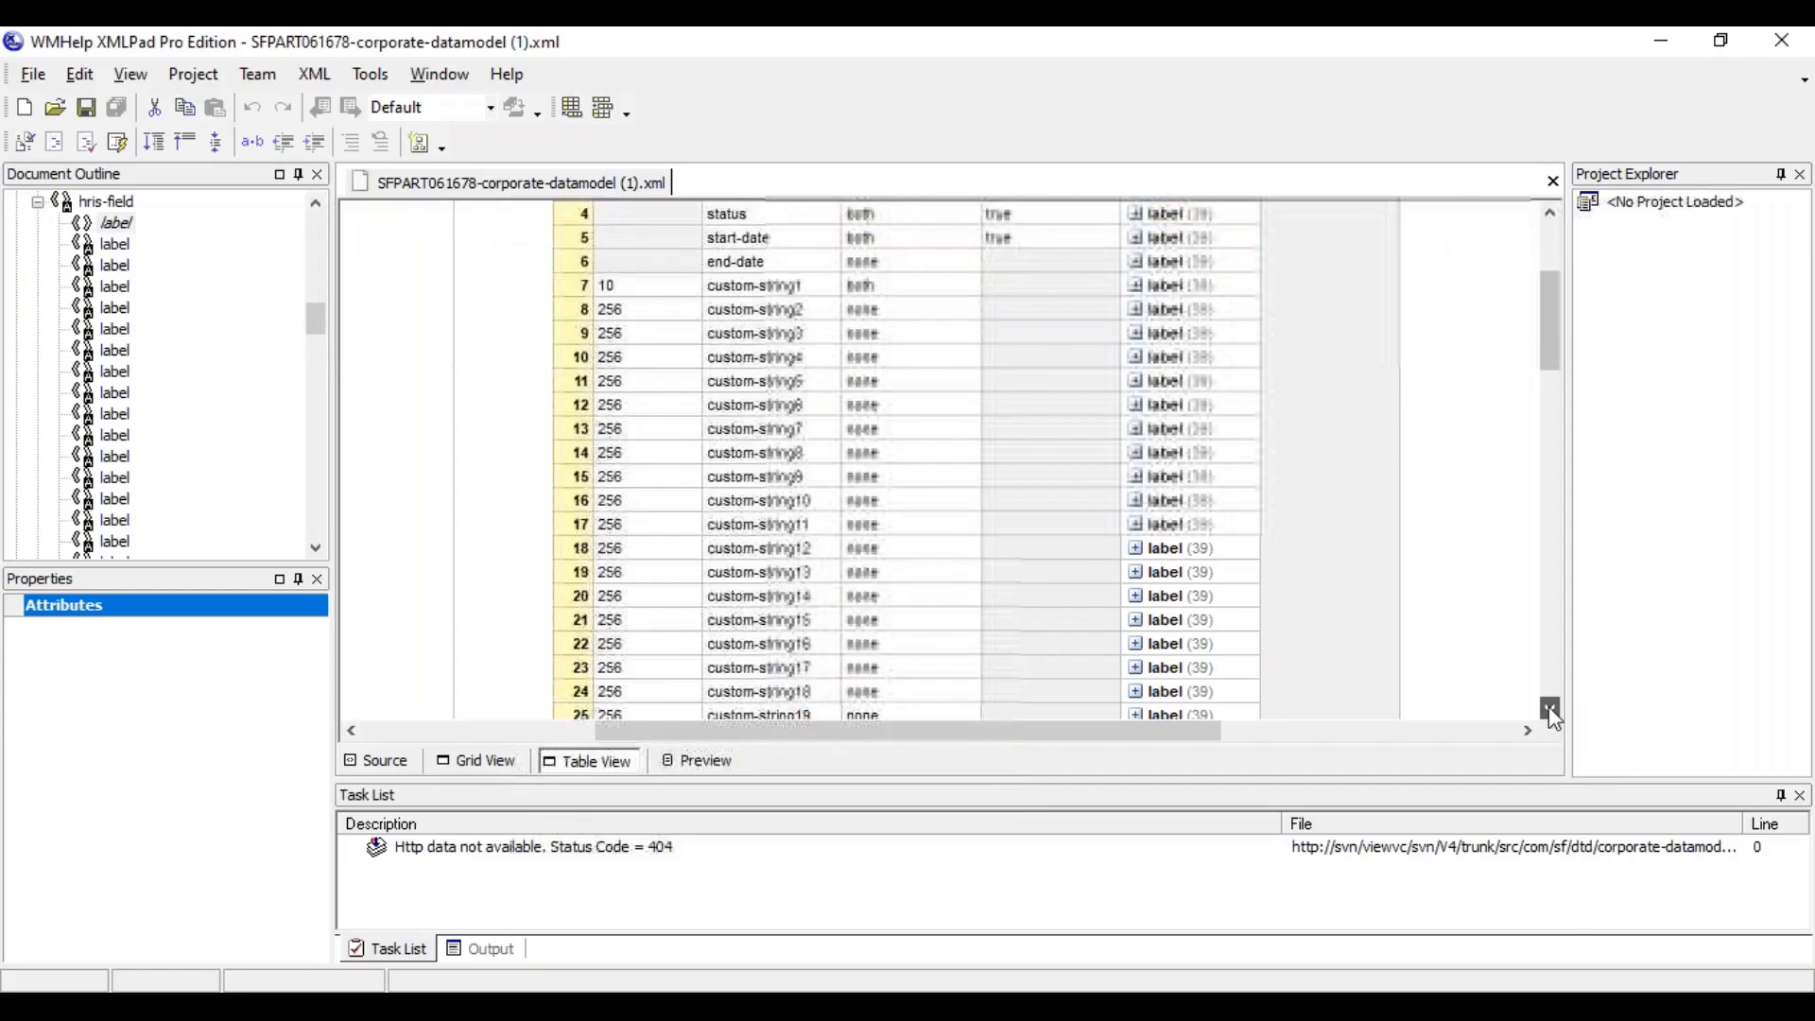
{"action": "left_click", "coordinate": [1551, 709]}
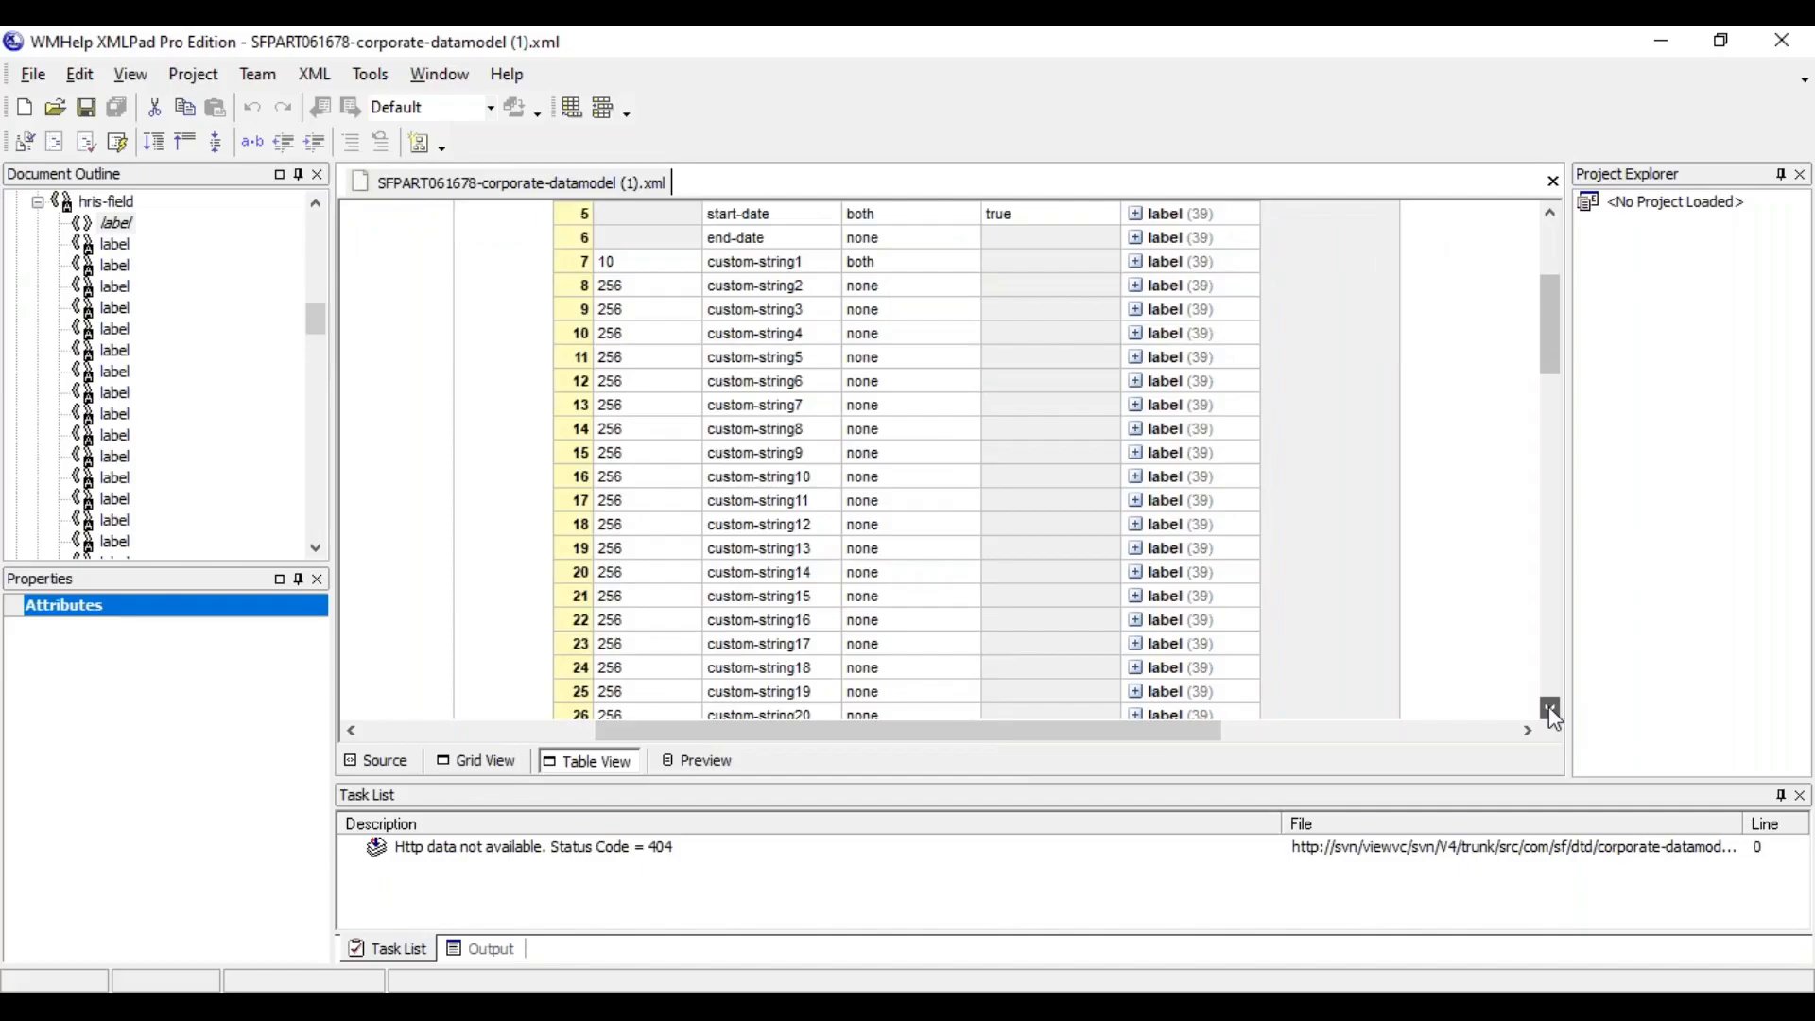
{"action": "left_click", "coordinate": [1558, 677]}
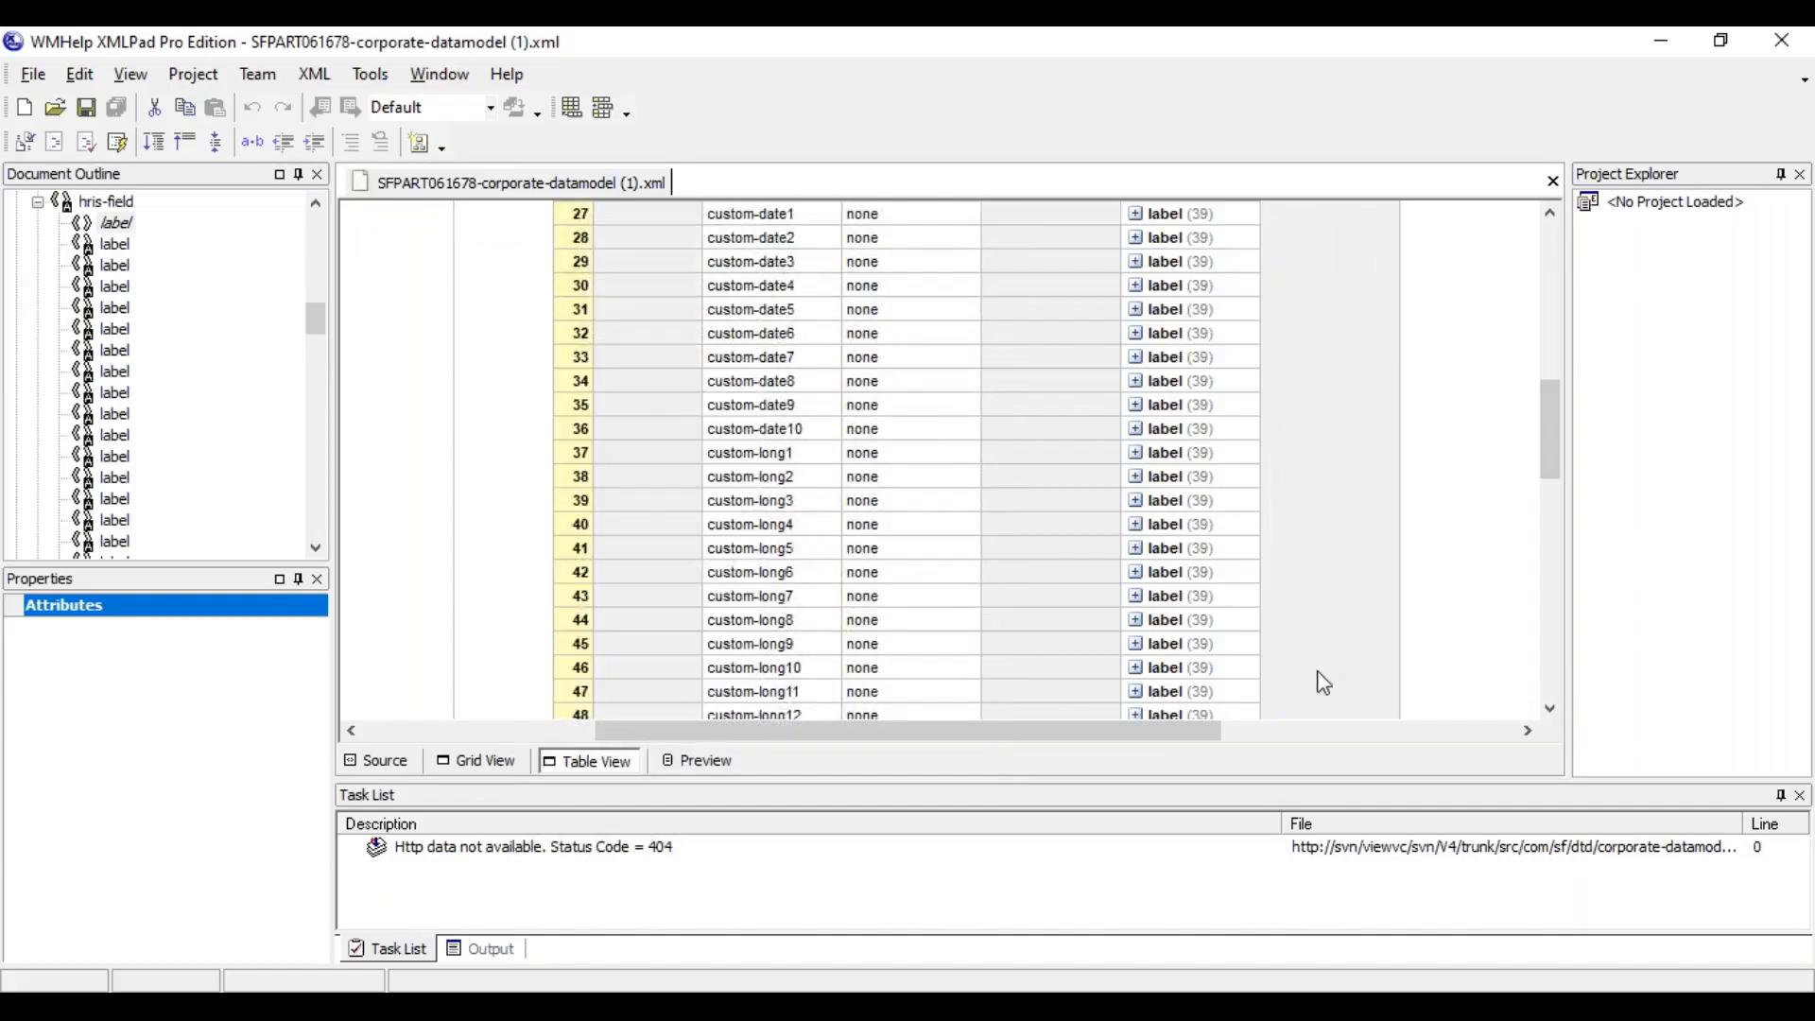
{"action": "scroll", "coordinate": [1324, 682], "scroll_direction": "down", "scroll_amount": 7}
{"action": "scroll", "coordinate": [1565, 246], "scroll_direction": "up", "scroll_amount": 7}
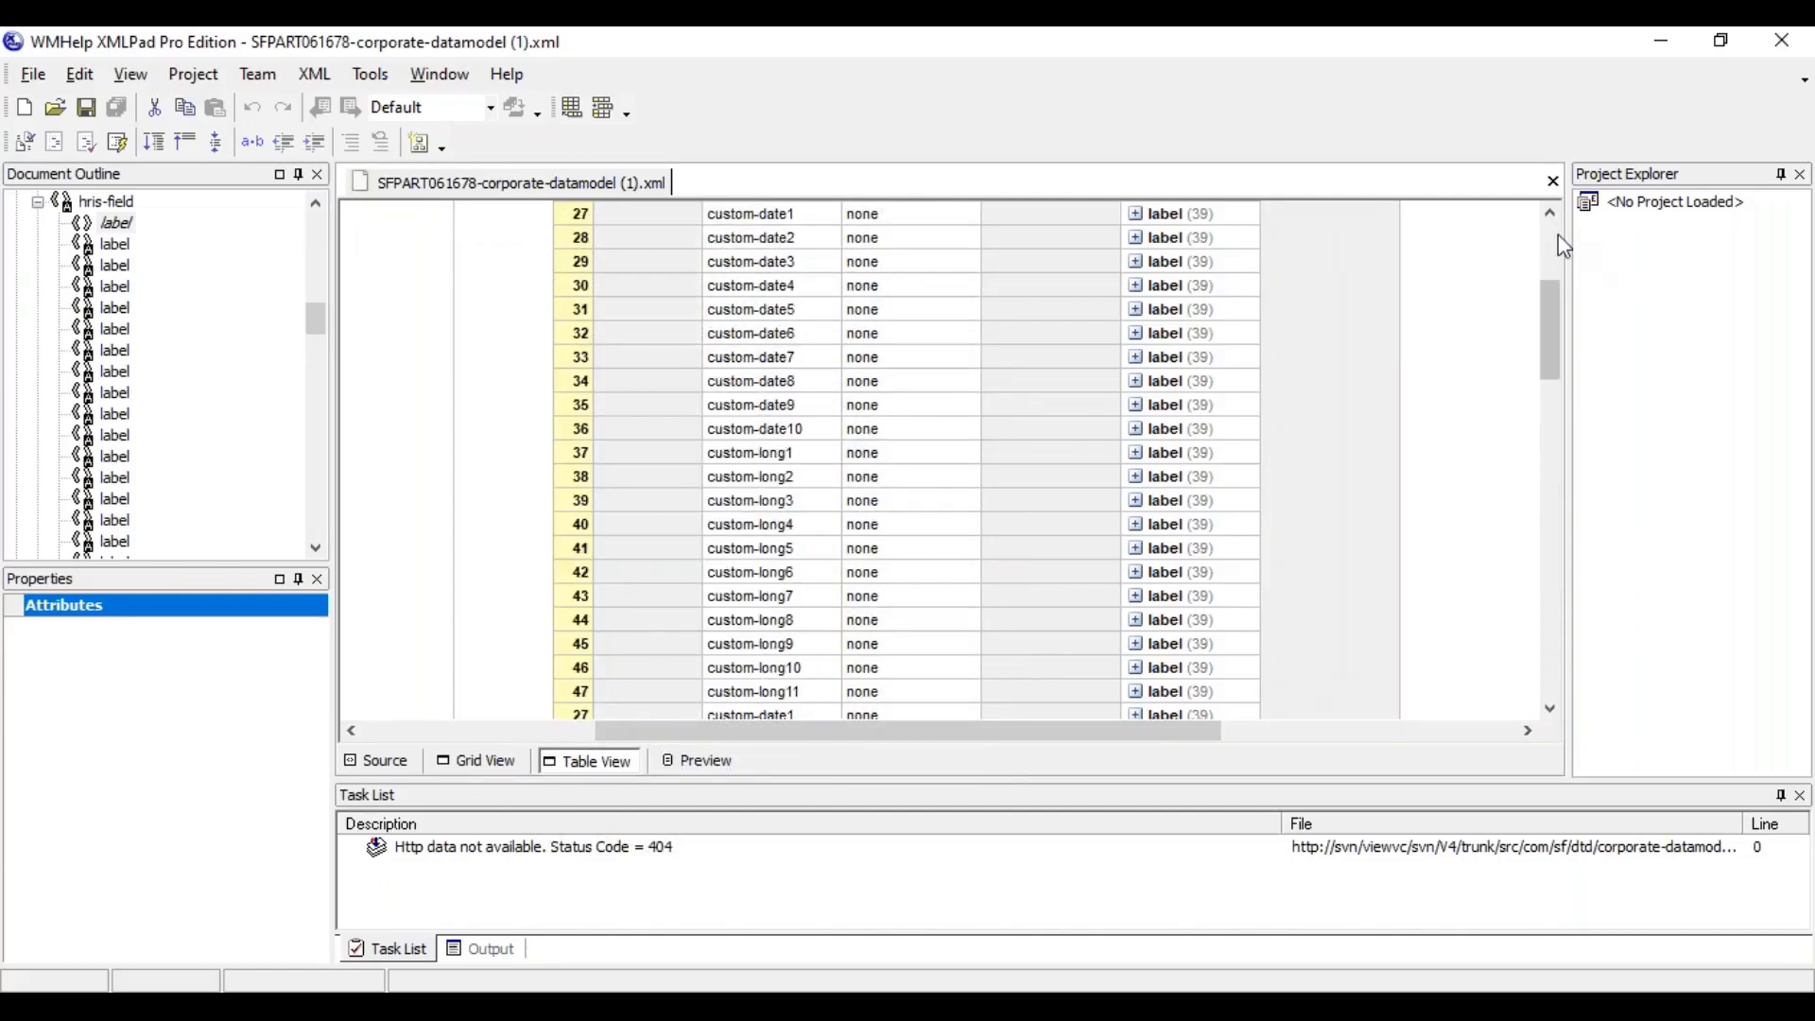
{"action": "scroll", "coordinate": [1564, 246], "scroll_direction": "up", "scroll_amount": 11}
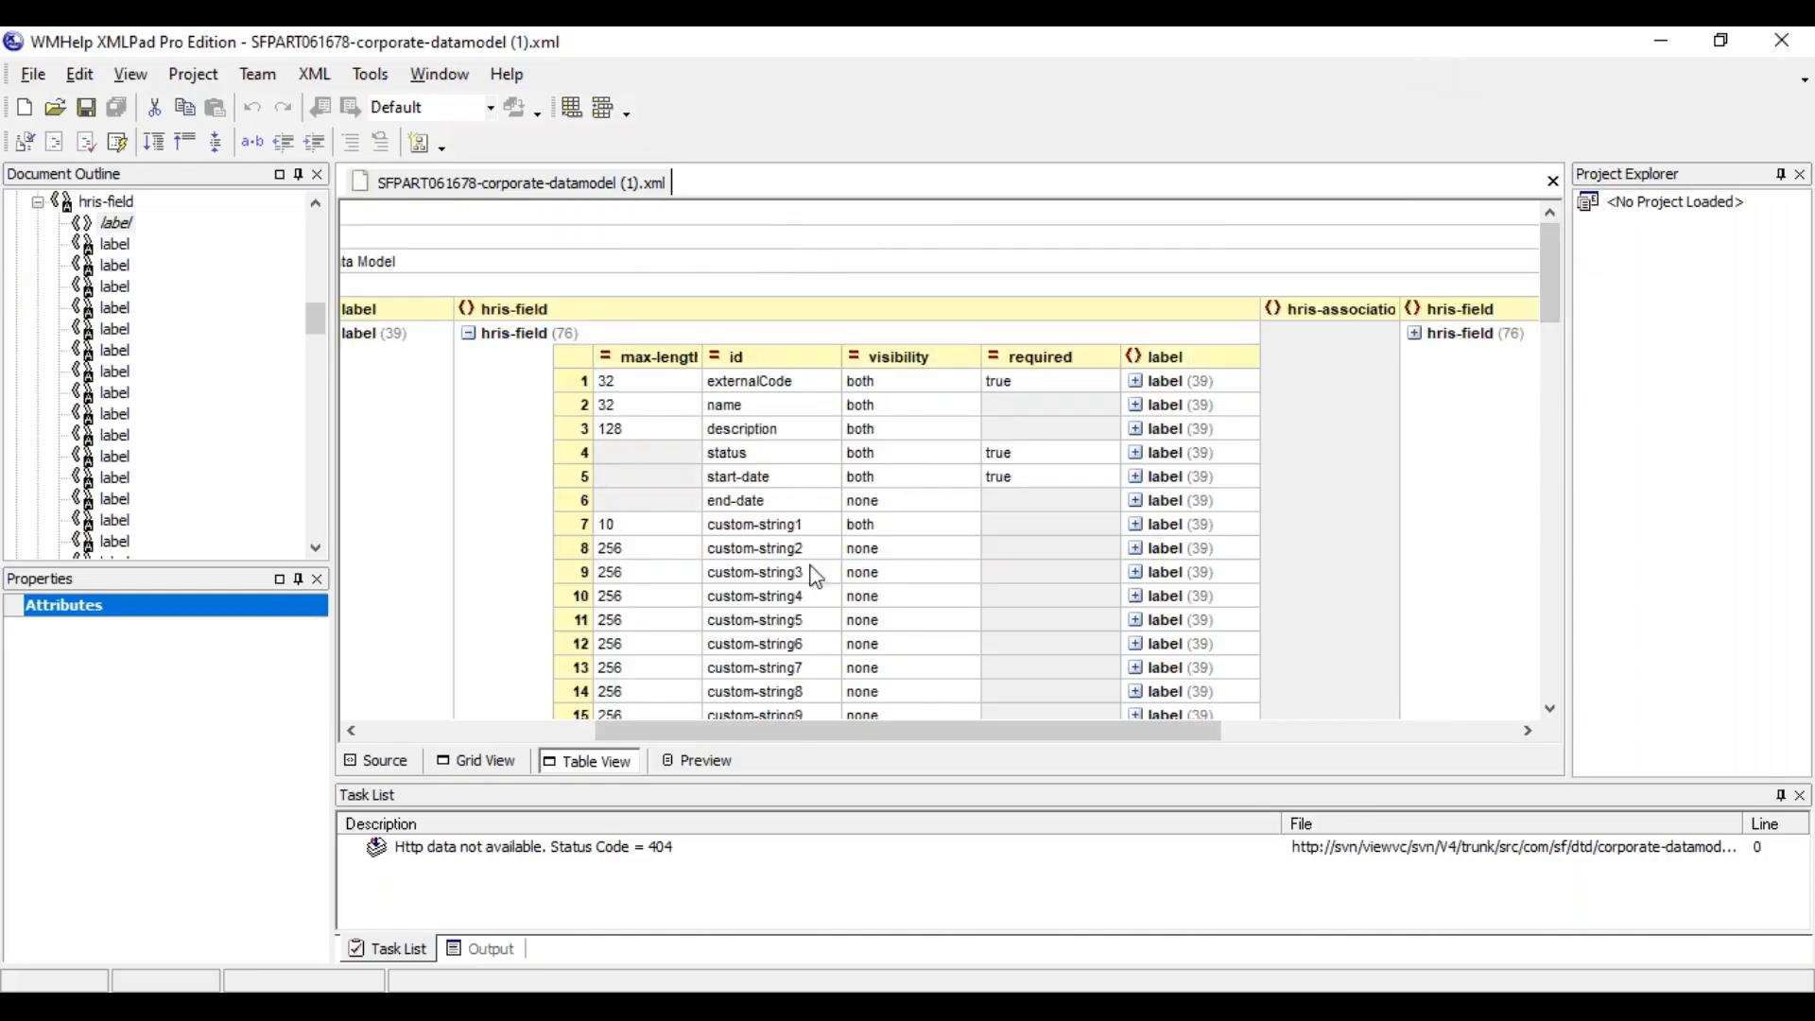
Set the visibility of the locationGroup field custom-string1 to none
{"action": "left_click", "coordinate": [880, 535]}
{"action": "type", "text": "none"}
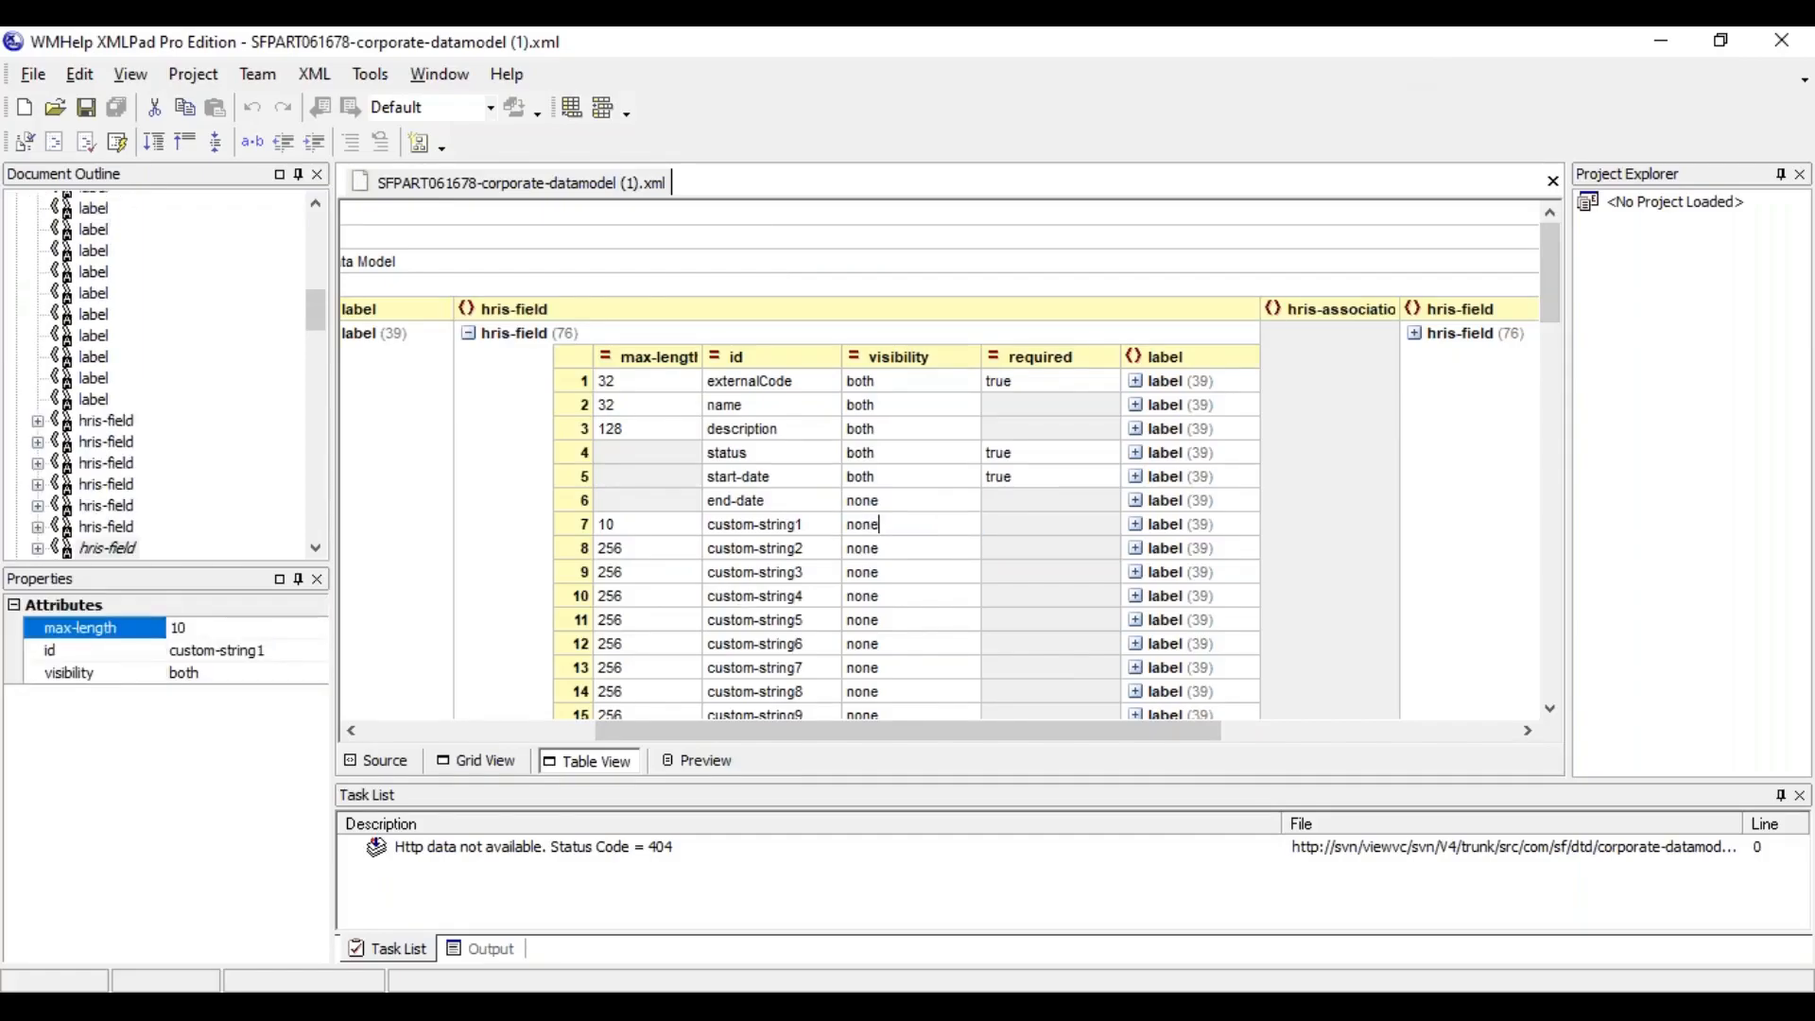
{"action": "left_click", "coordinate": [936, 557]}
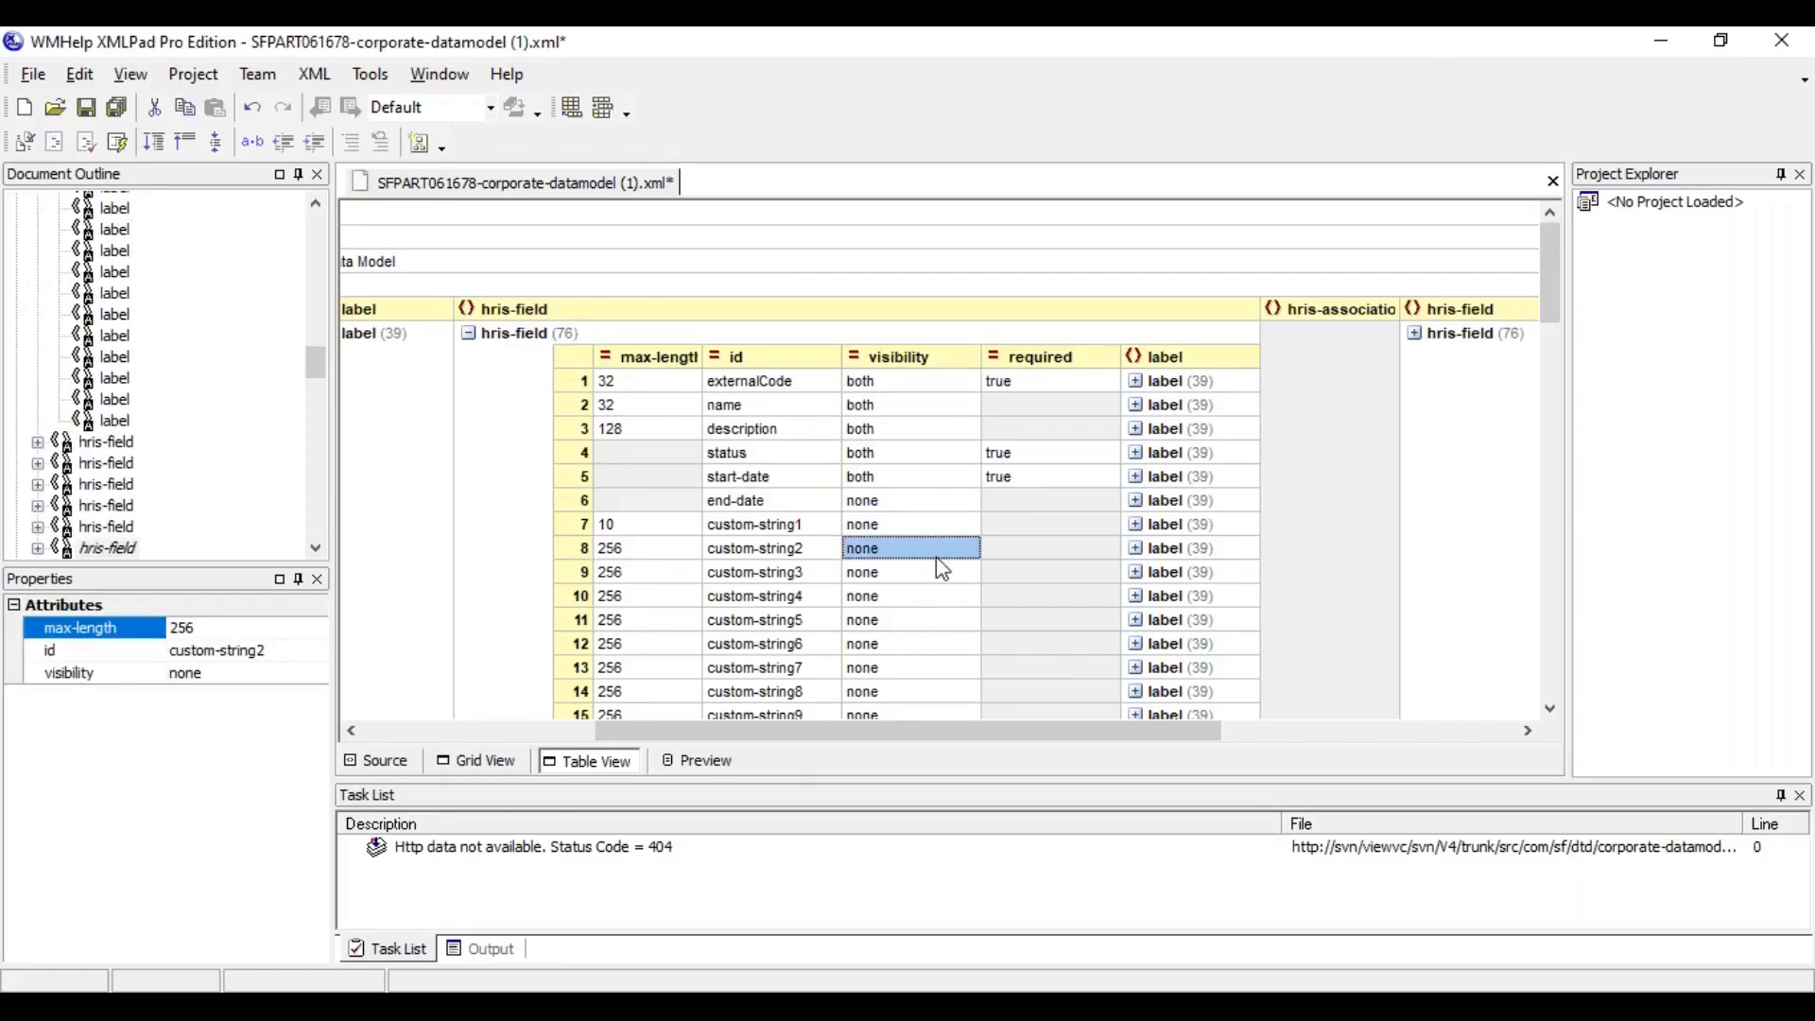
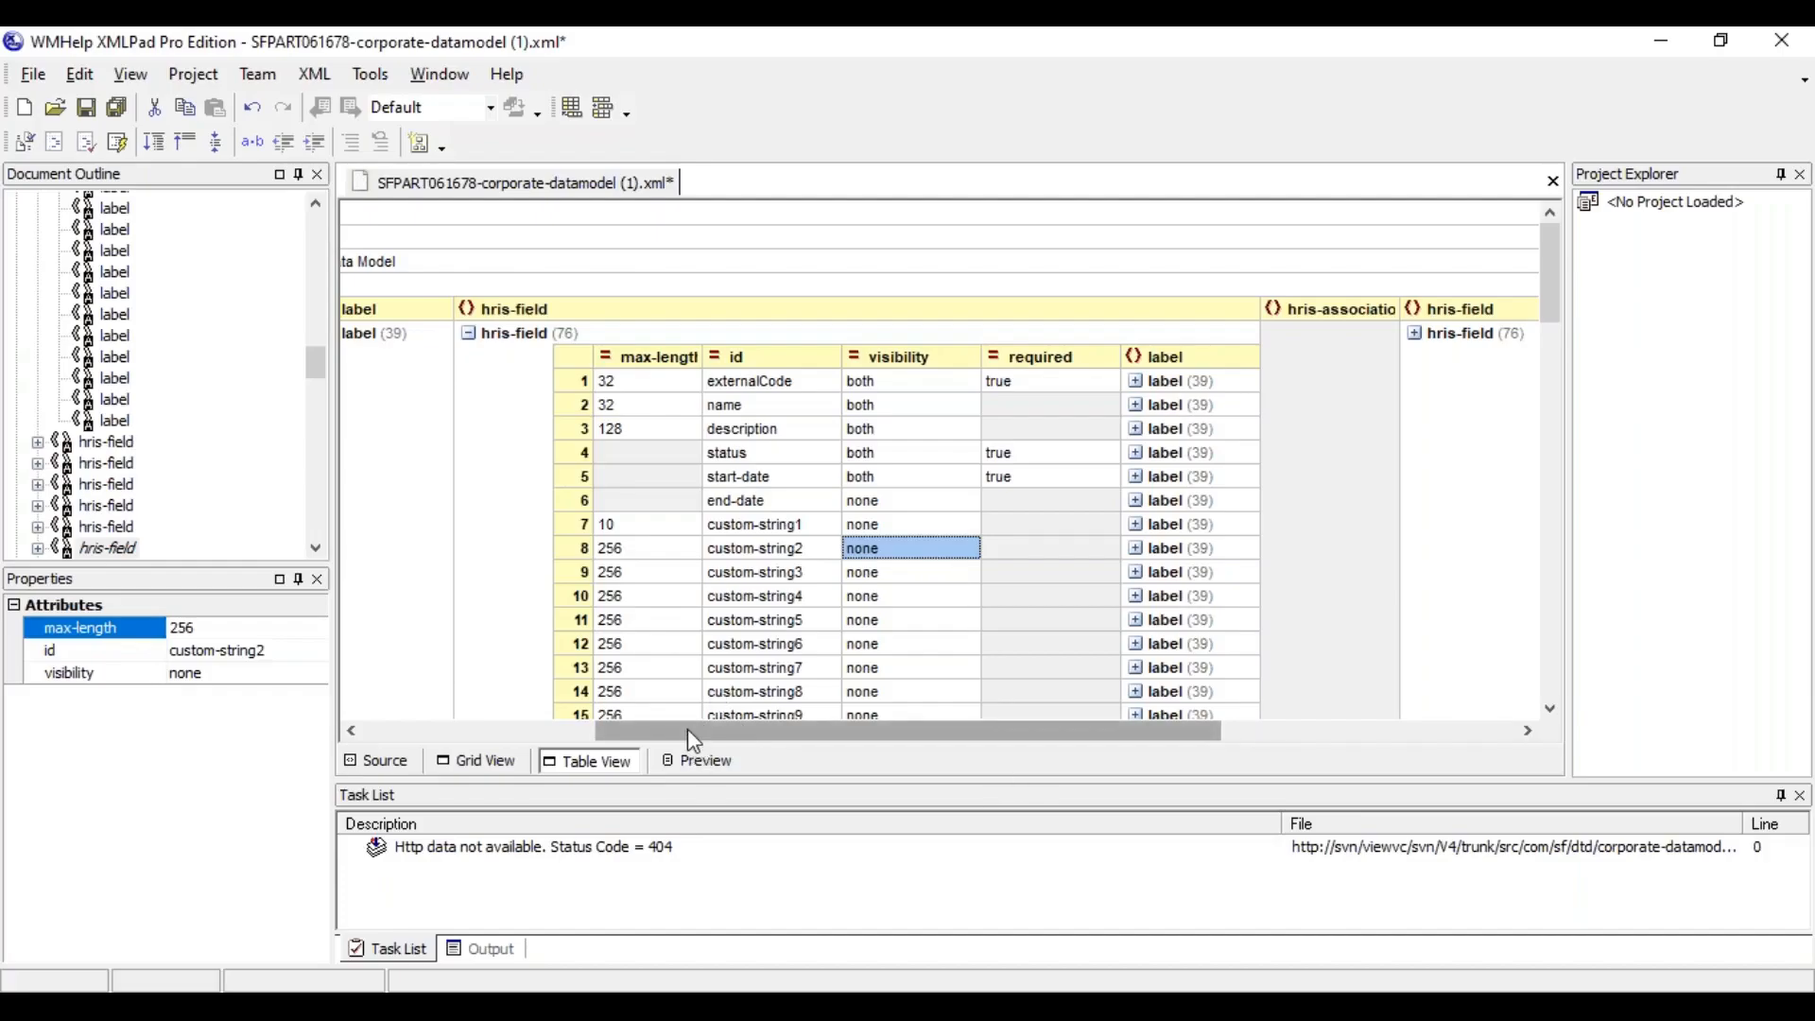
Change the default label text of the locationGroup element to Location Group, save the data model and collapse the label list
{"action": "left_click_drag", "start_coordinate": [689, 731], "coordinate": [528, 743]}
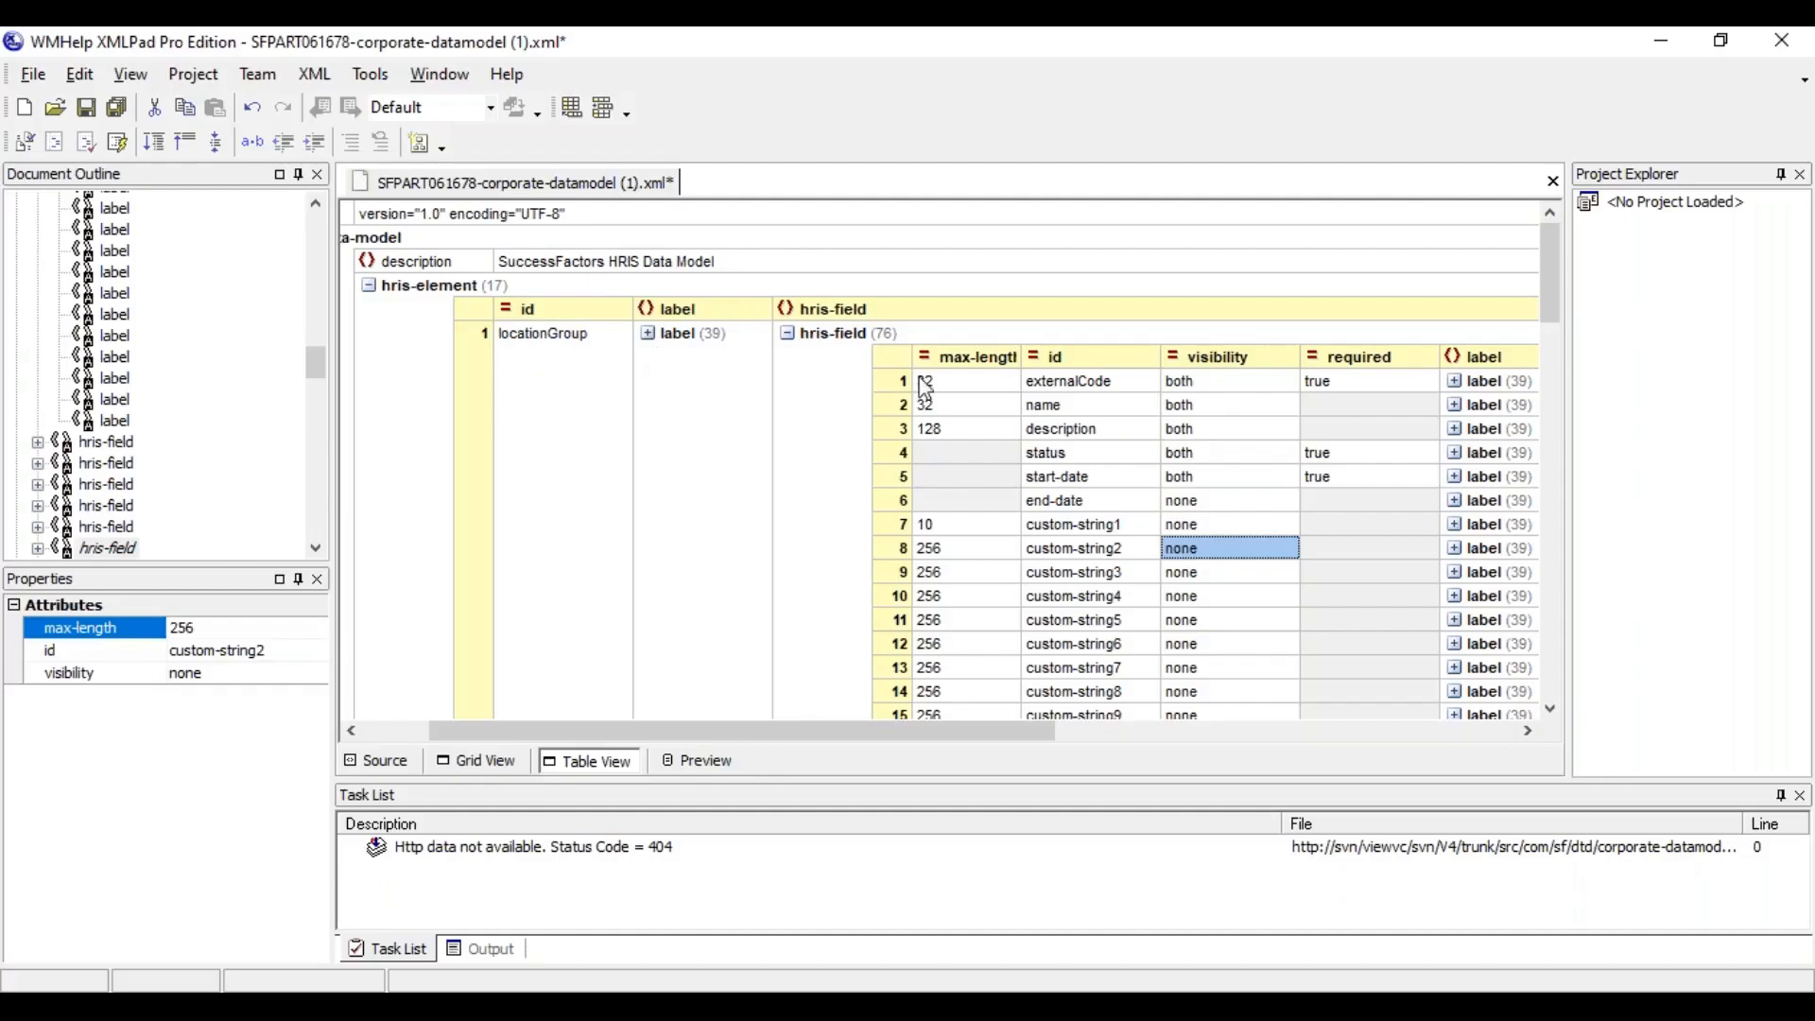
{"action": "left_click", "coordinate": [967, 381]}
{"action": "type", "text": "Location Group"}
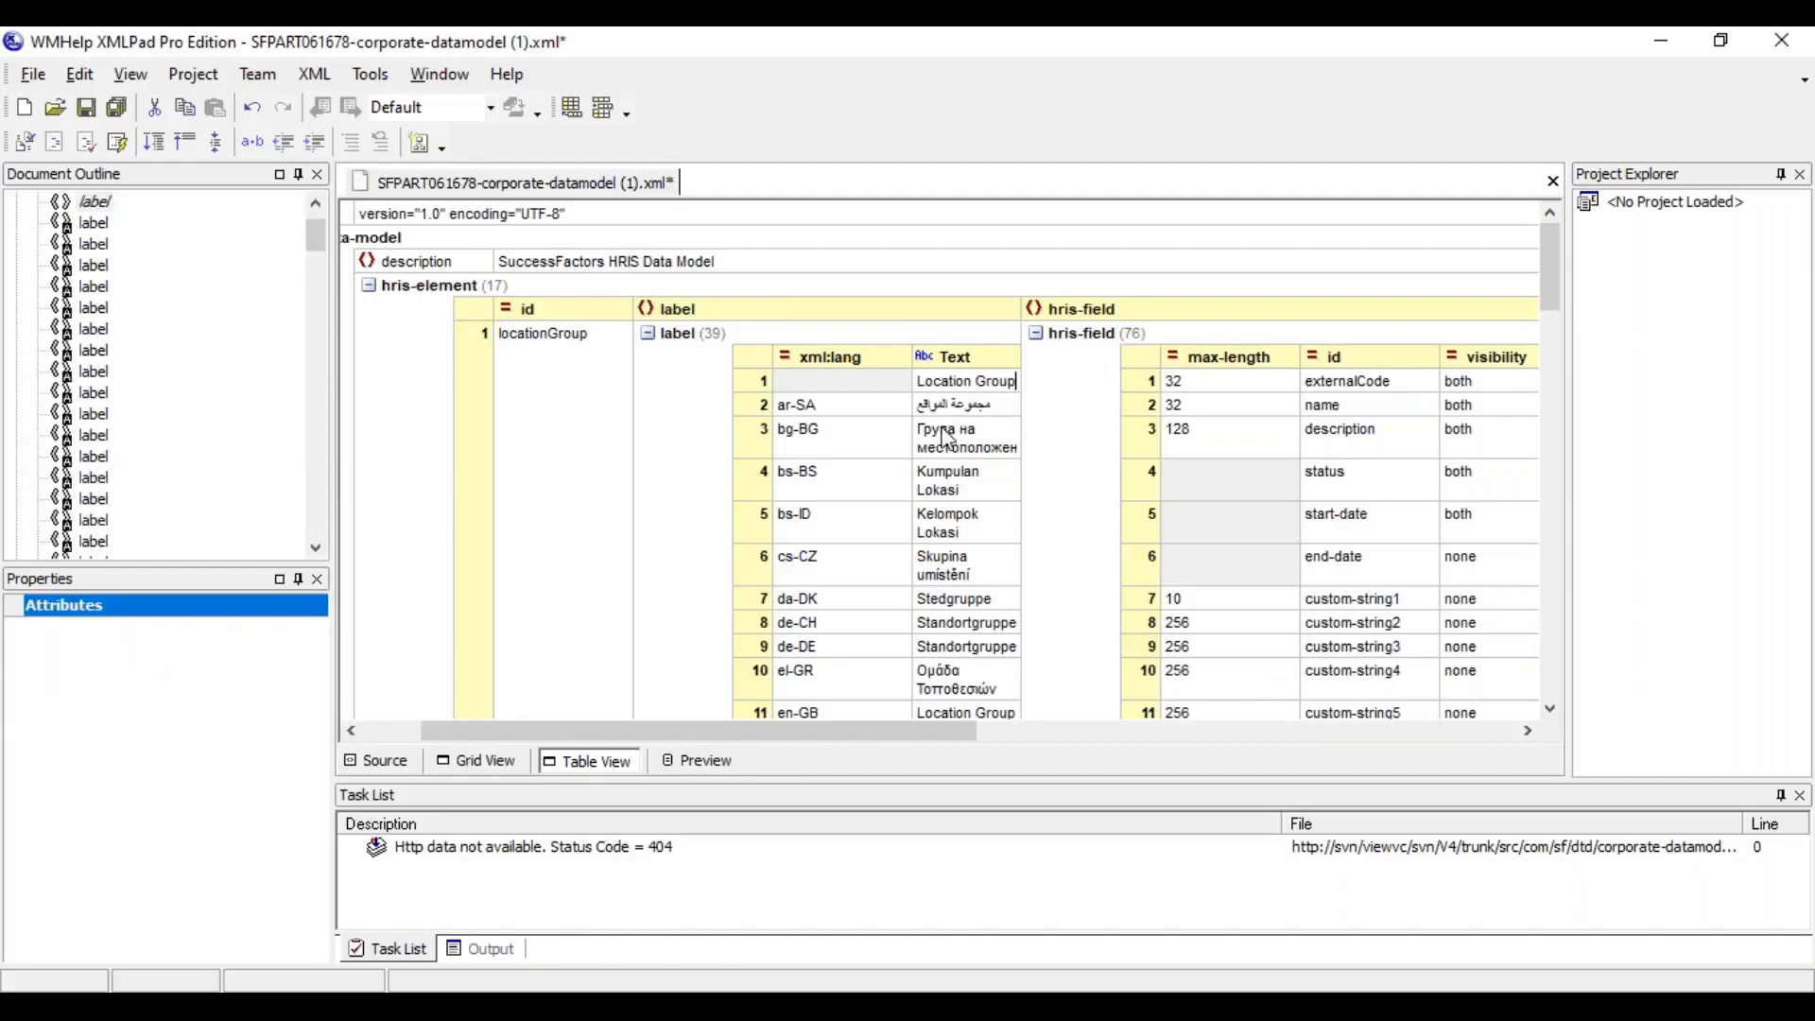
{"action": "left_click", "coordinate": [822, 412]}
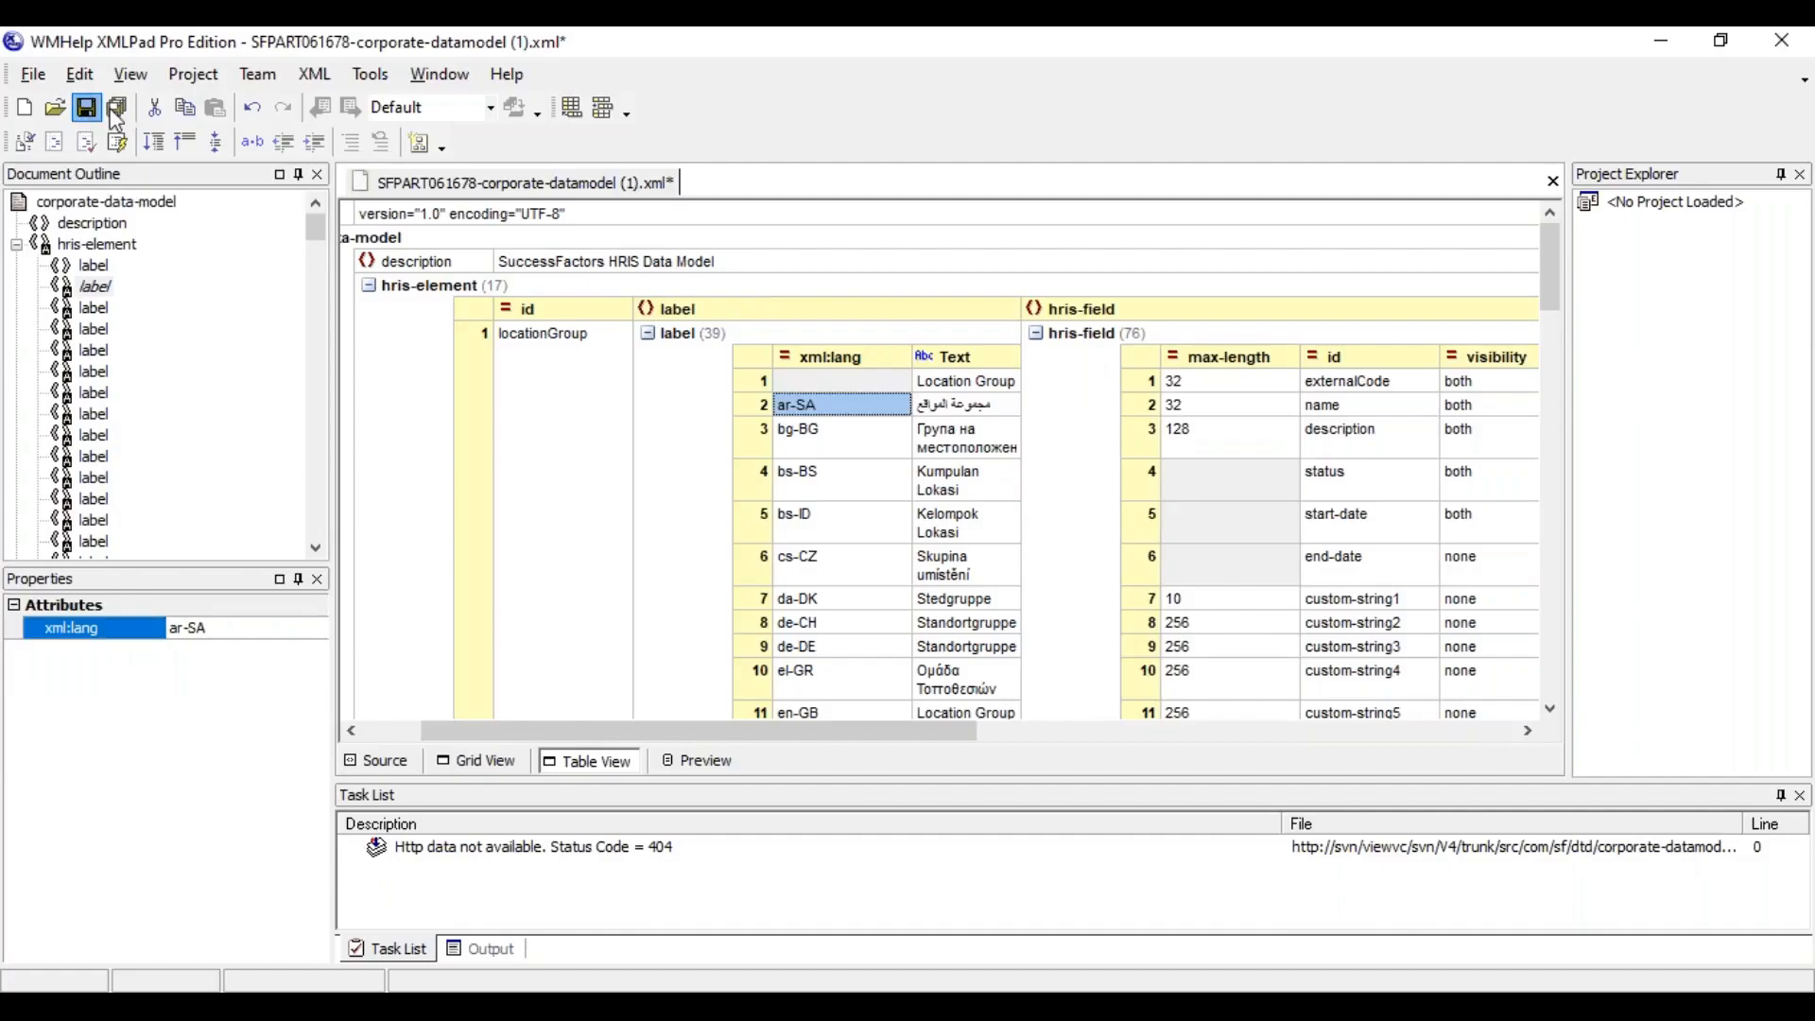
{"action": "key", "text": "ctrl+s"}
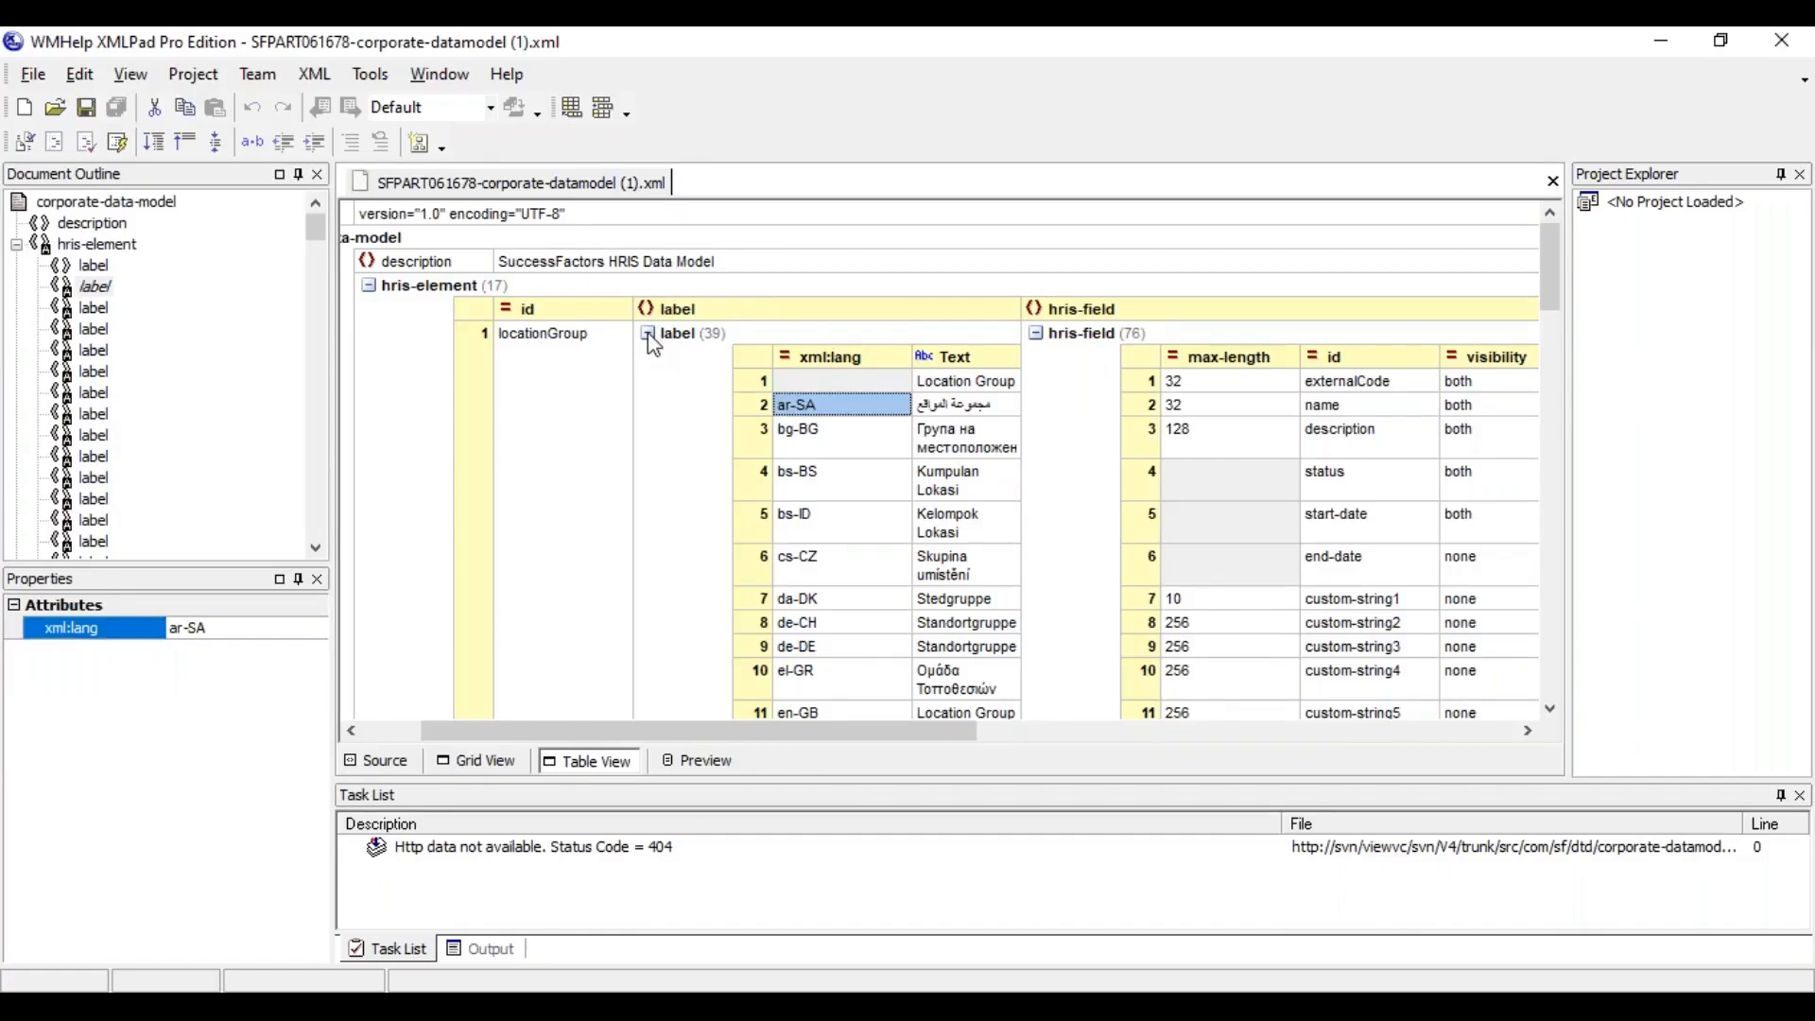
{"action": "left_click", "coordinate": [649, 335]}
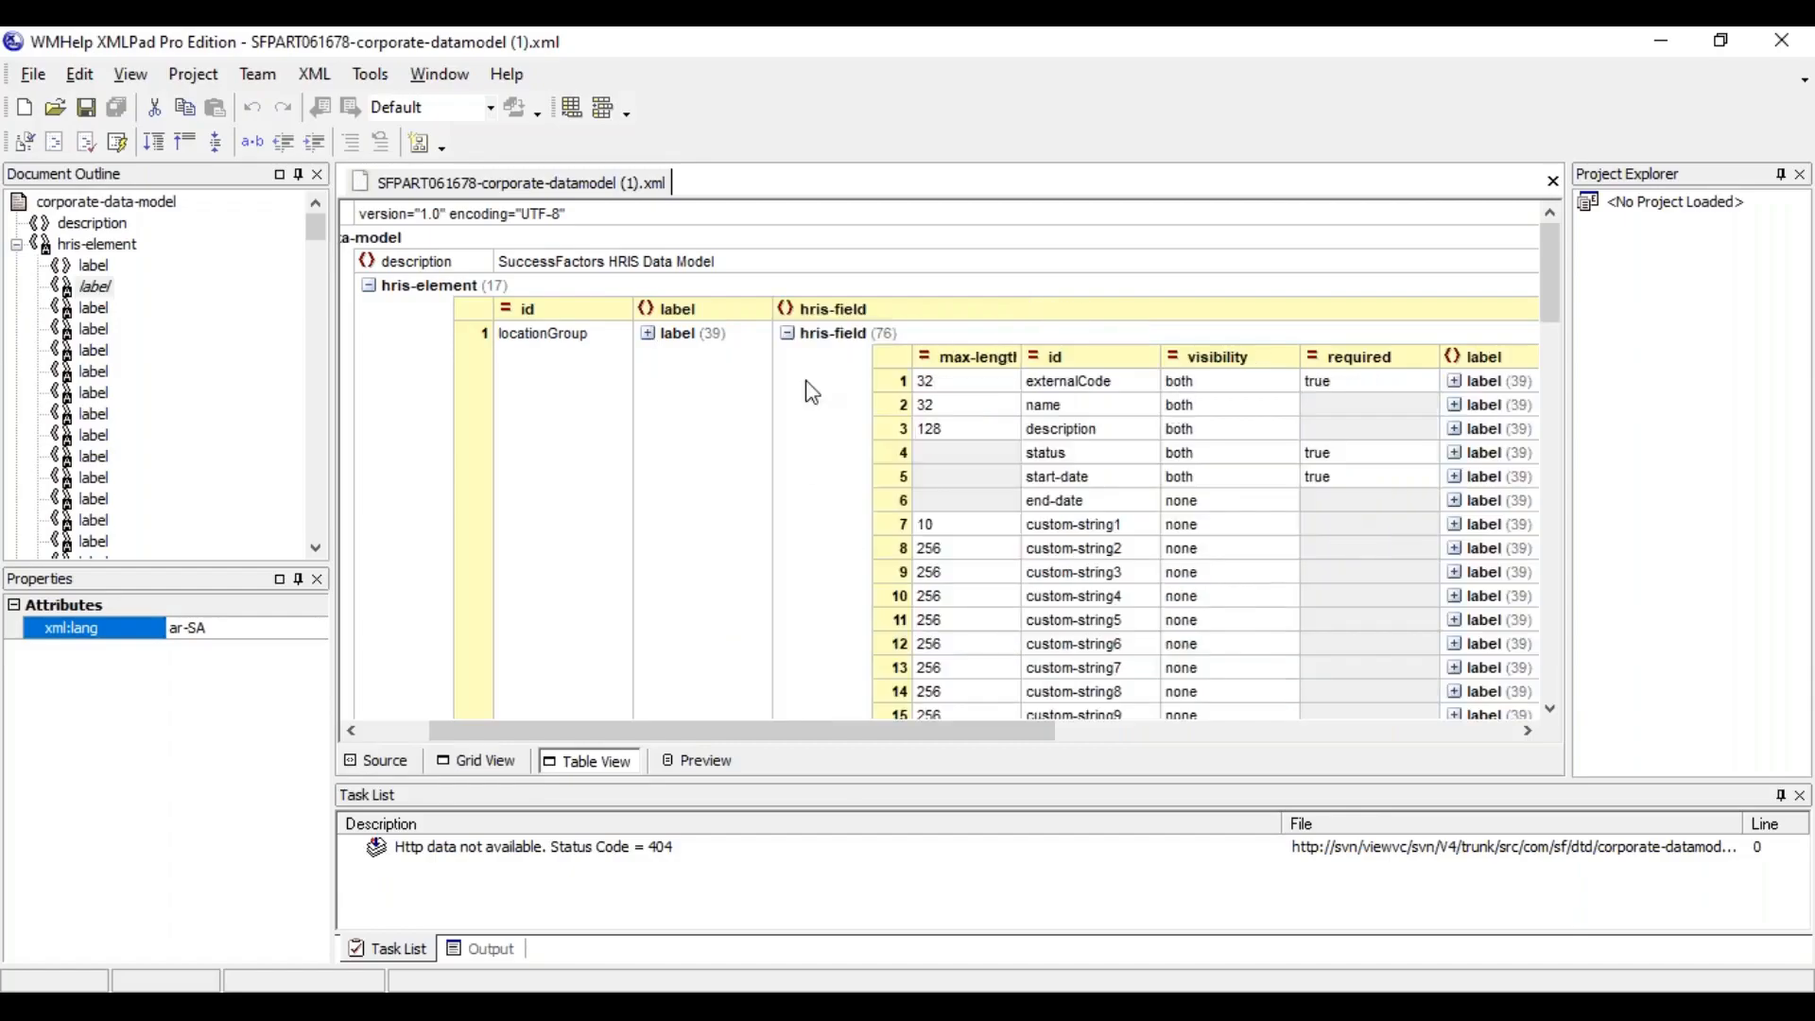
Set the visibility of the locationGroup field custom-string2 to both
{"action": "left_click", "coordinate": [1529, 733]}
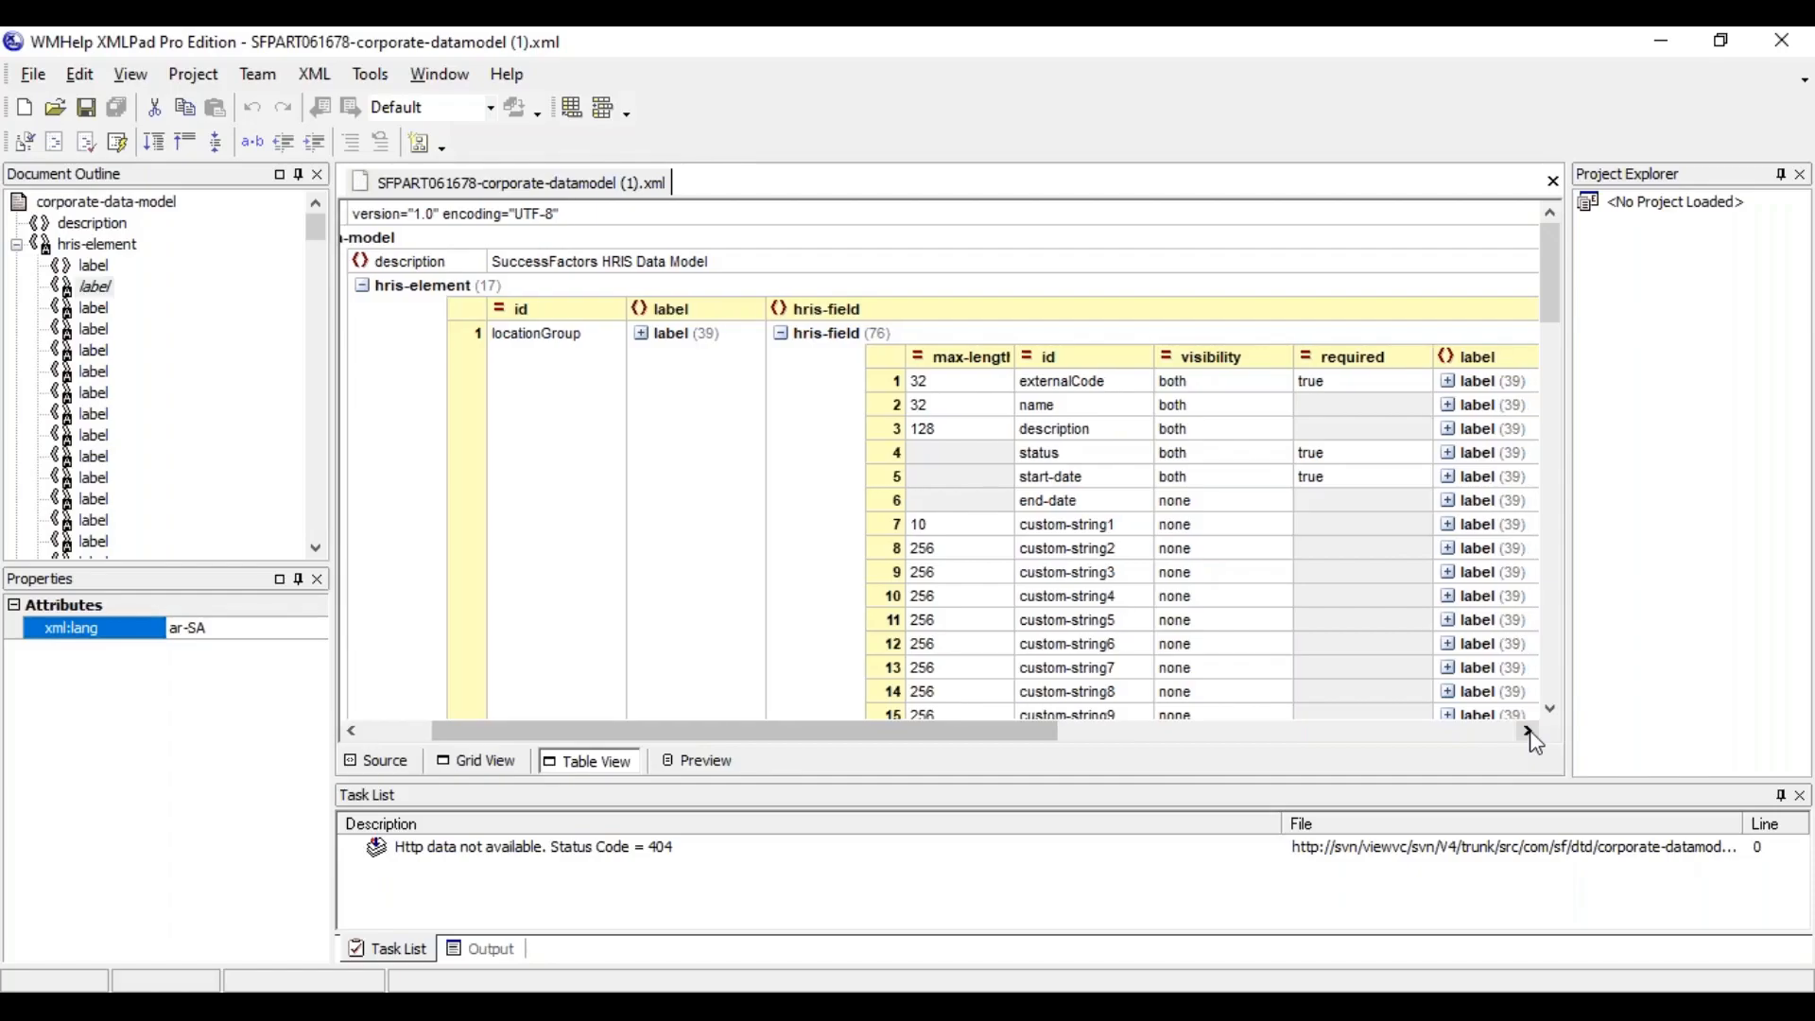
{"action": "left_click", "coordinate": [1530, 733]}
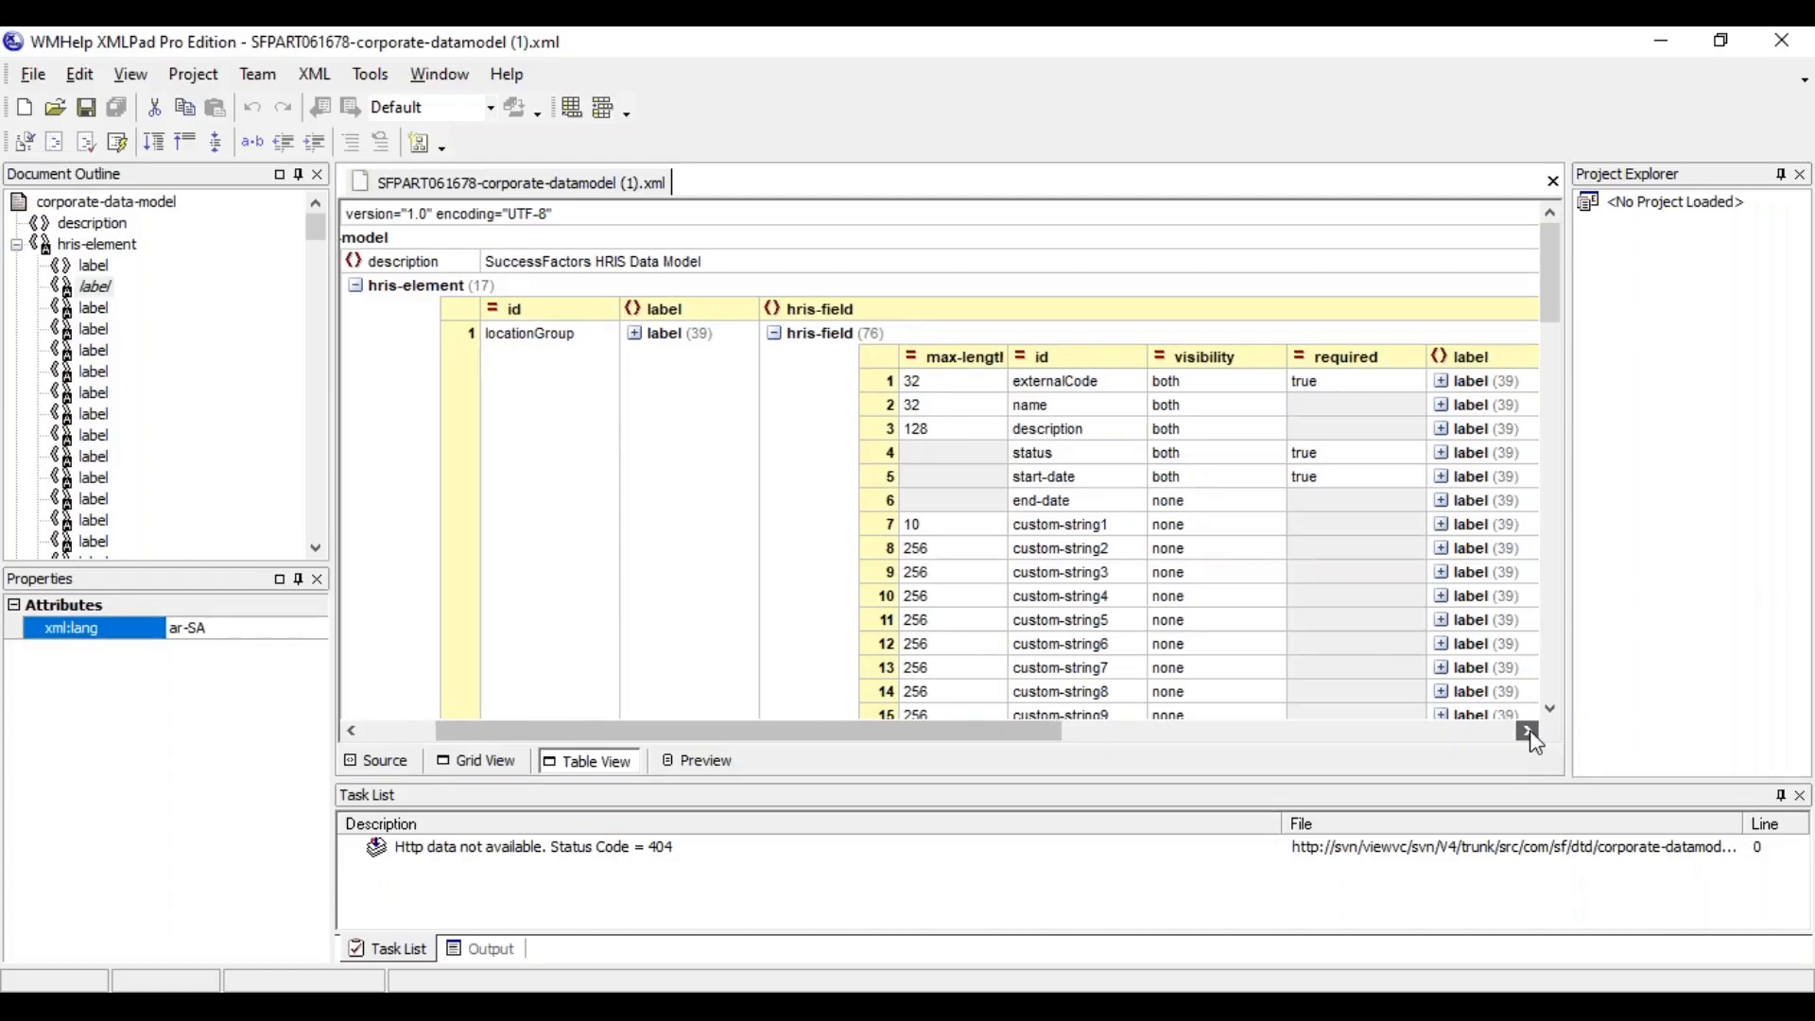
{"action": "left_click", "coordinate": [1081, 551]}
{"action": "left_click", "coordinate": [1182, 553]}
{"action": "type", "text": "both"}
{"action": "left_click", "coordinate": [1172, 592]}
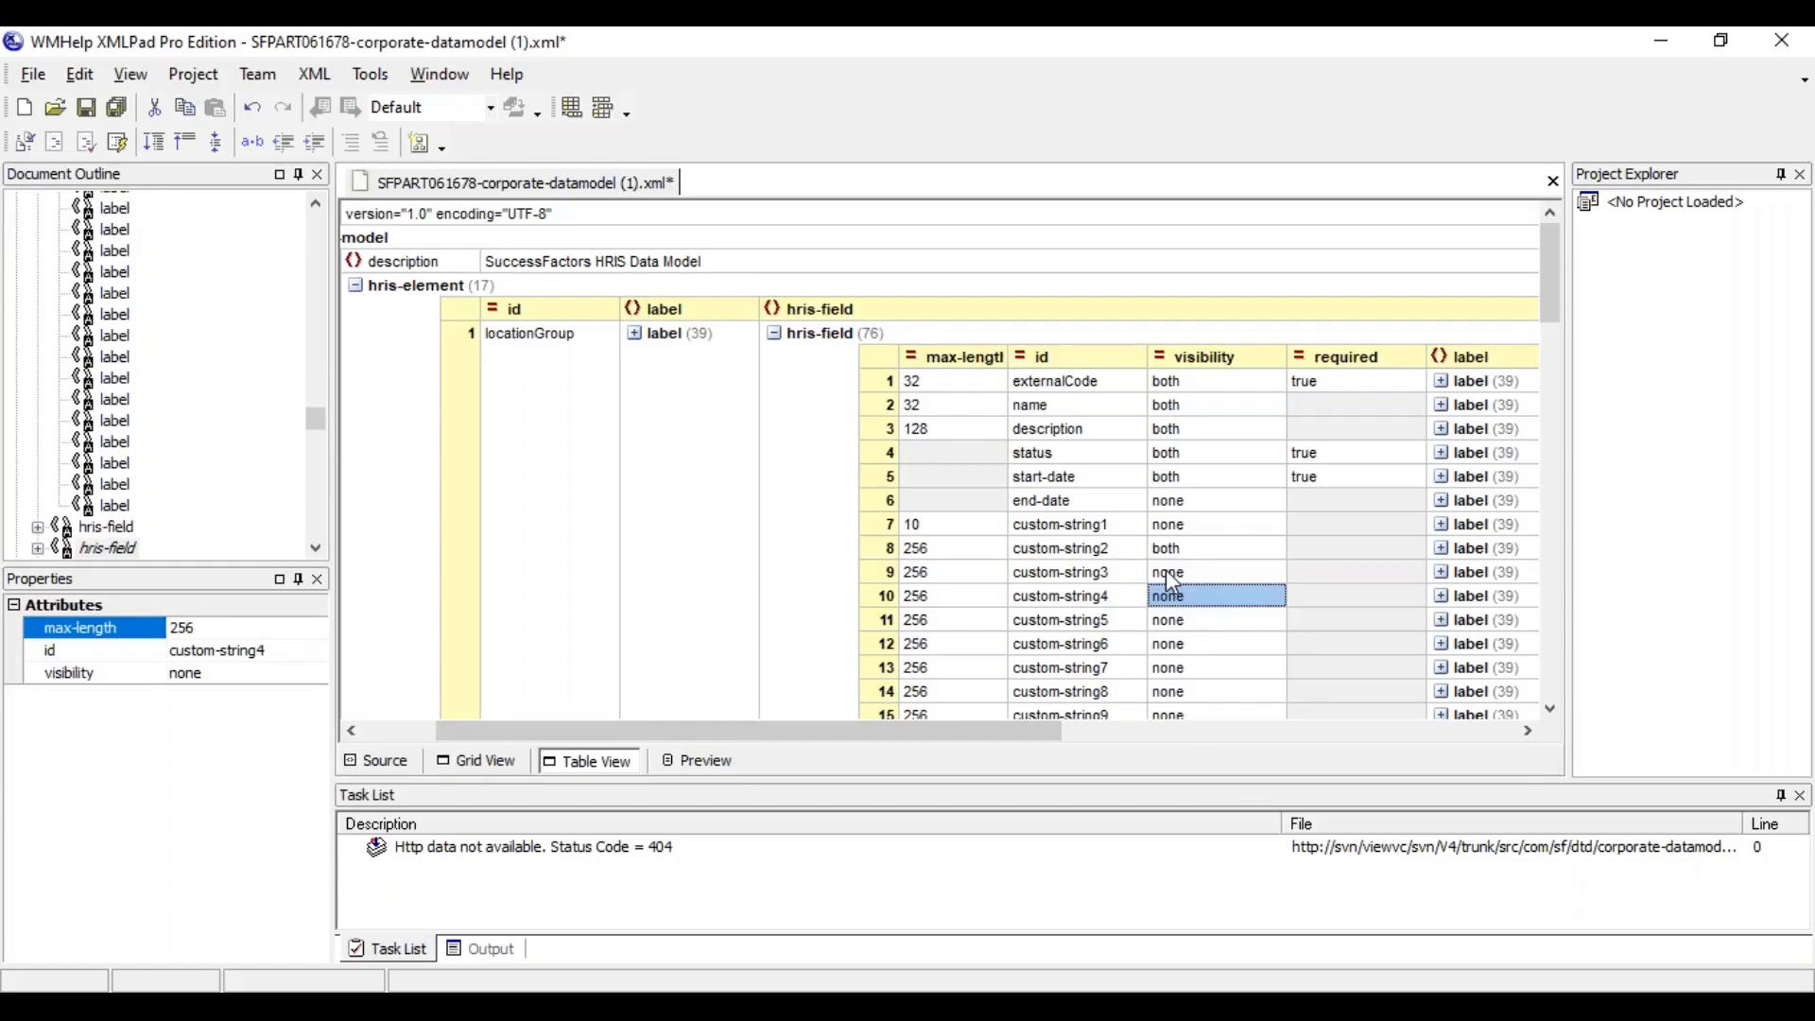
{"action": "left_click", "coordinate": [1173, 552]}
Change the default label text of custom-string2 to City and collapse its label list
{"action": "left_click", "coordinate": [1442, 550]}
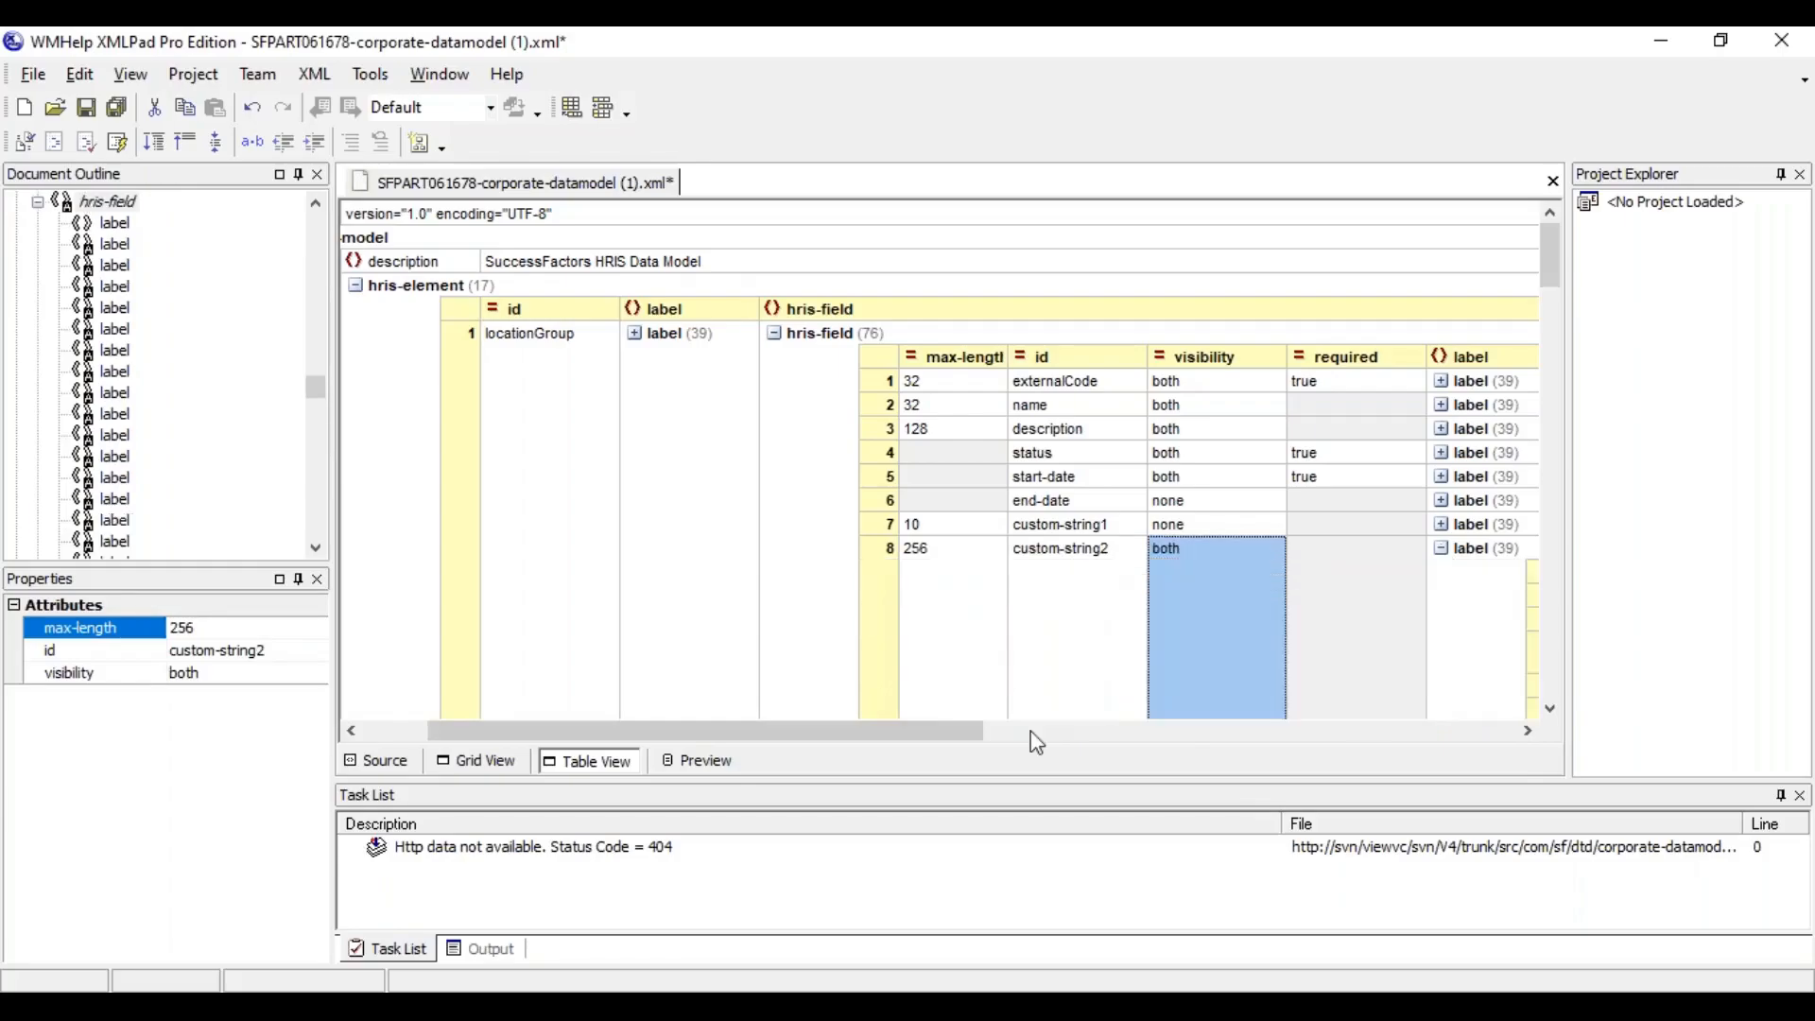
{"action": "left_click_drag", "start_coordinate": [958, 743], "coordinate": [1108, 740]}
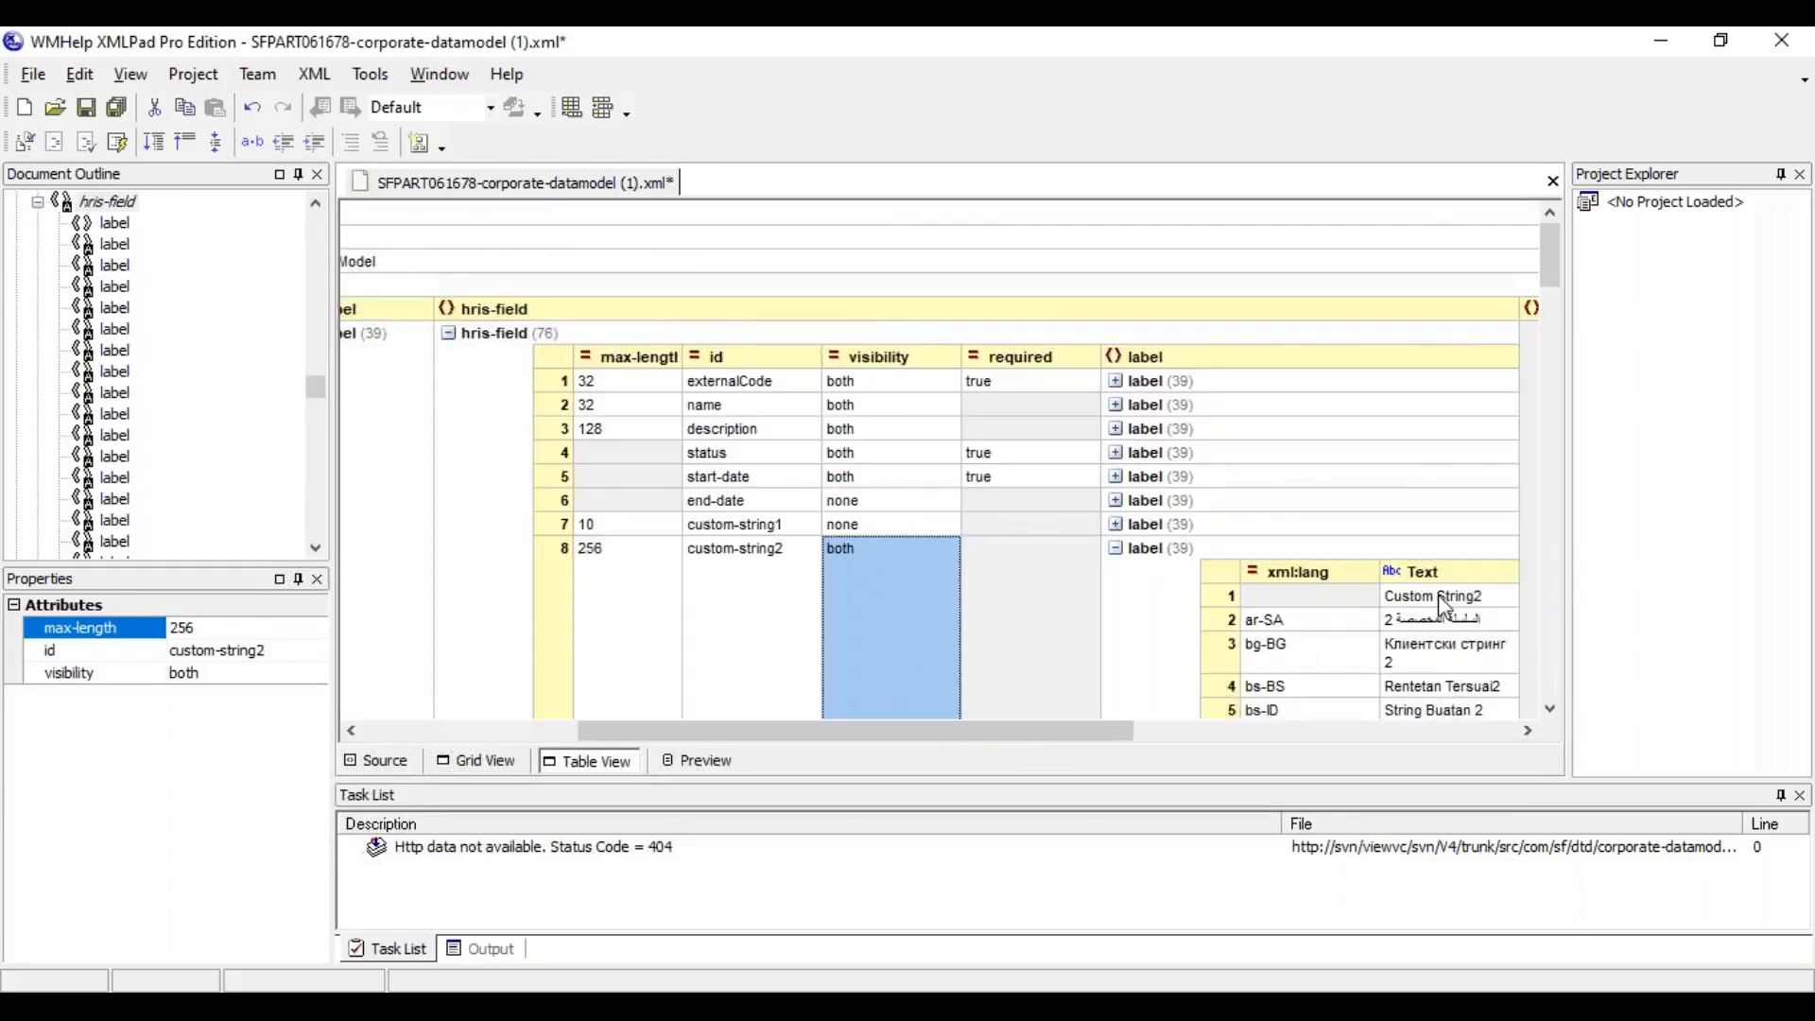
{"action": "left_click", "coordinate": [1440, 598]}
{"action": "left_click", "coordinate": [1471, 638]}
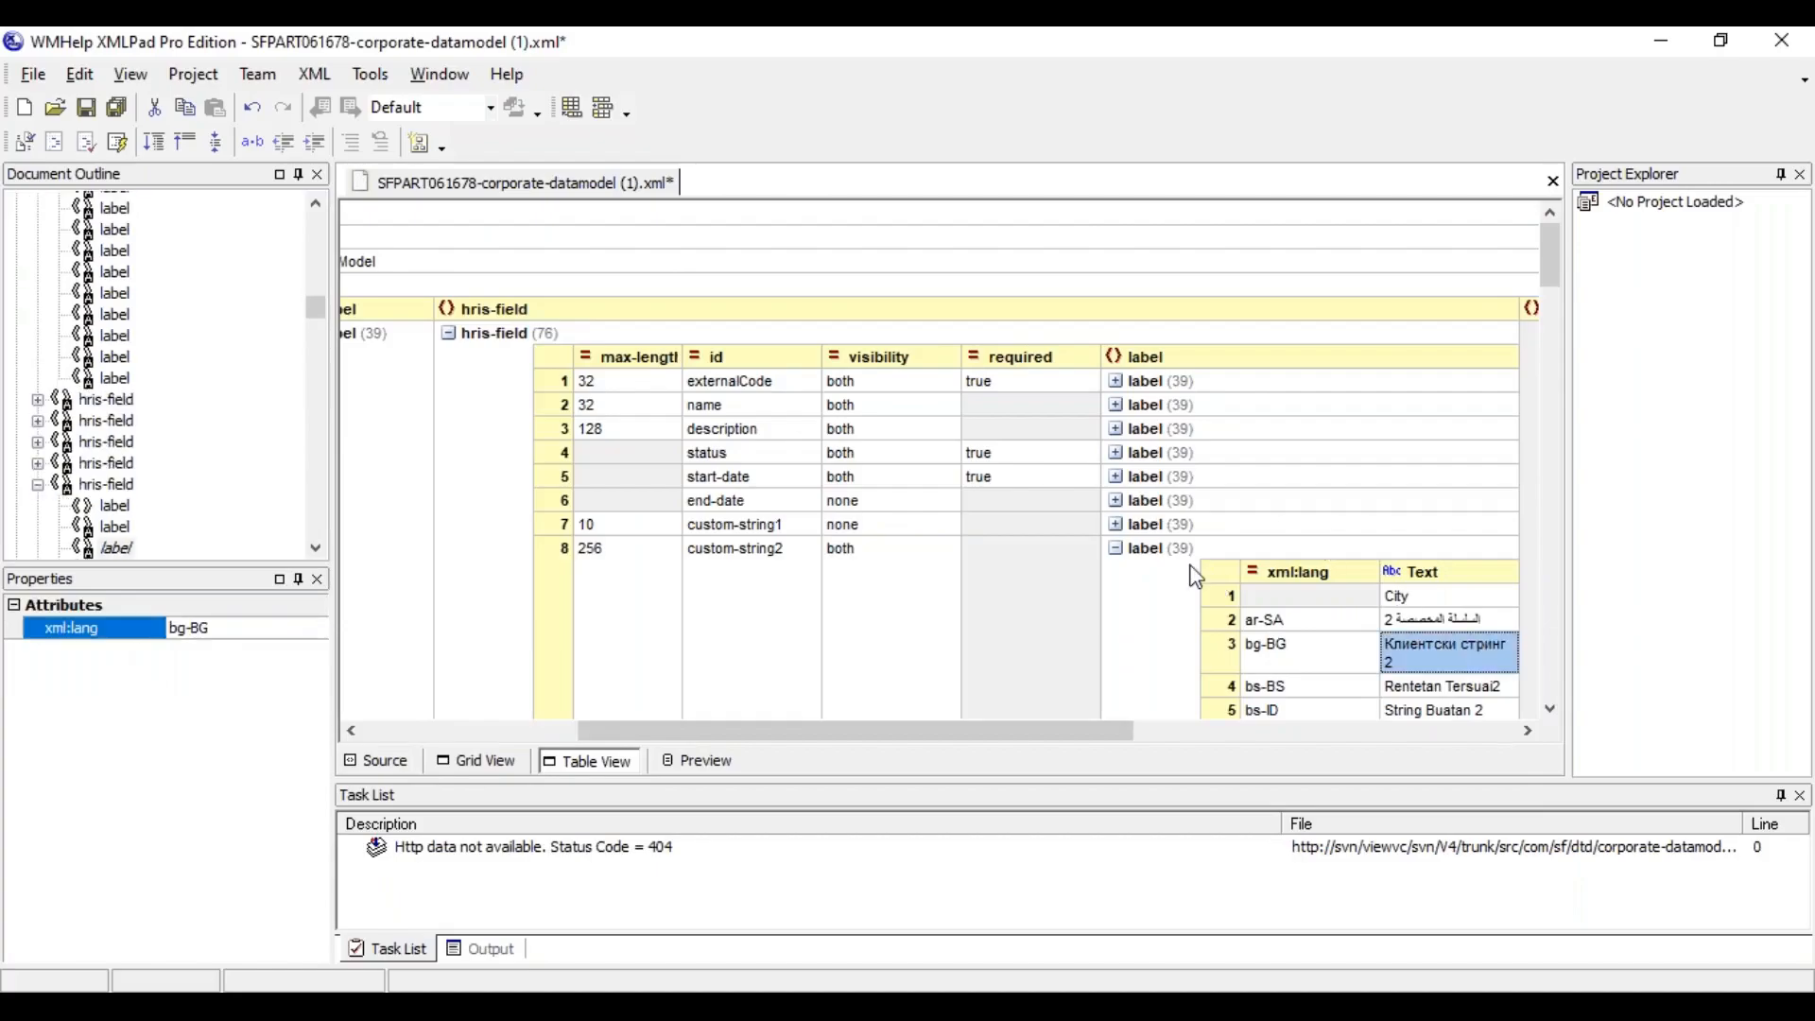
{"action": "left_click", "coordinate": [1114, 549]}
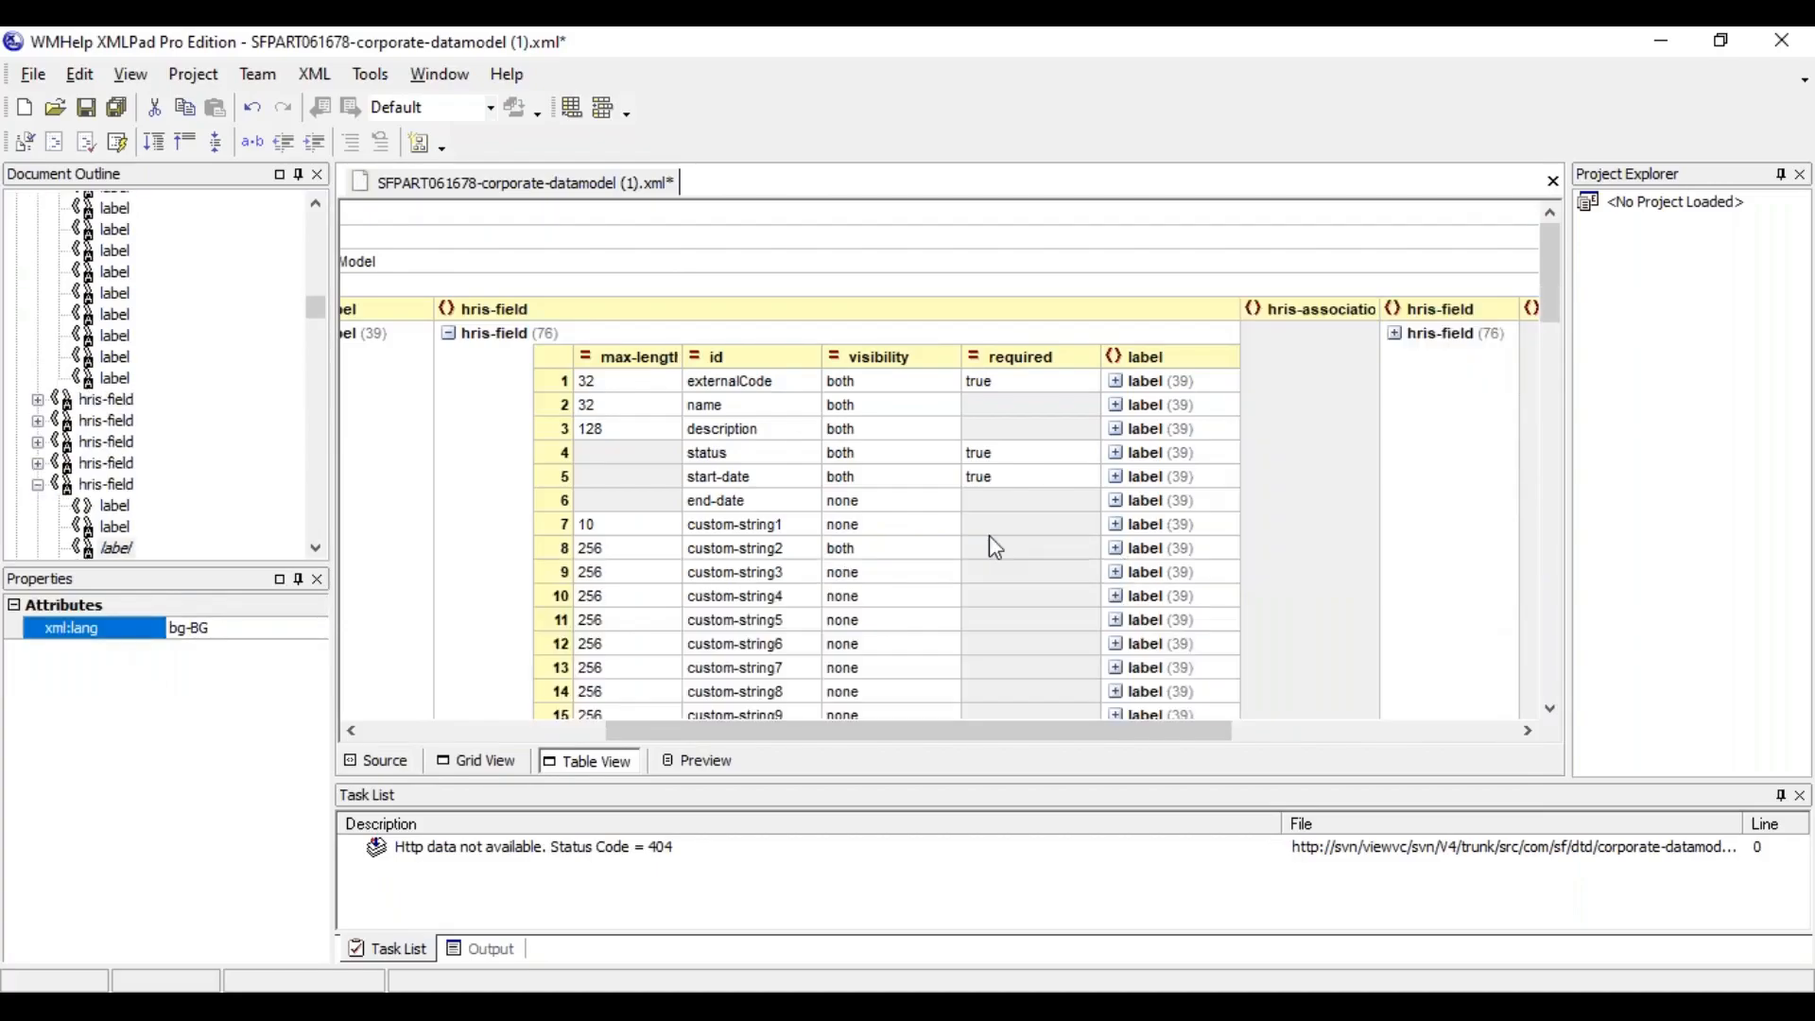
Set the required attribute of custom-string2 to true
{"action": "left_click", "coordinate": [990, 550]}
{"action": "type", "text": "true"}
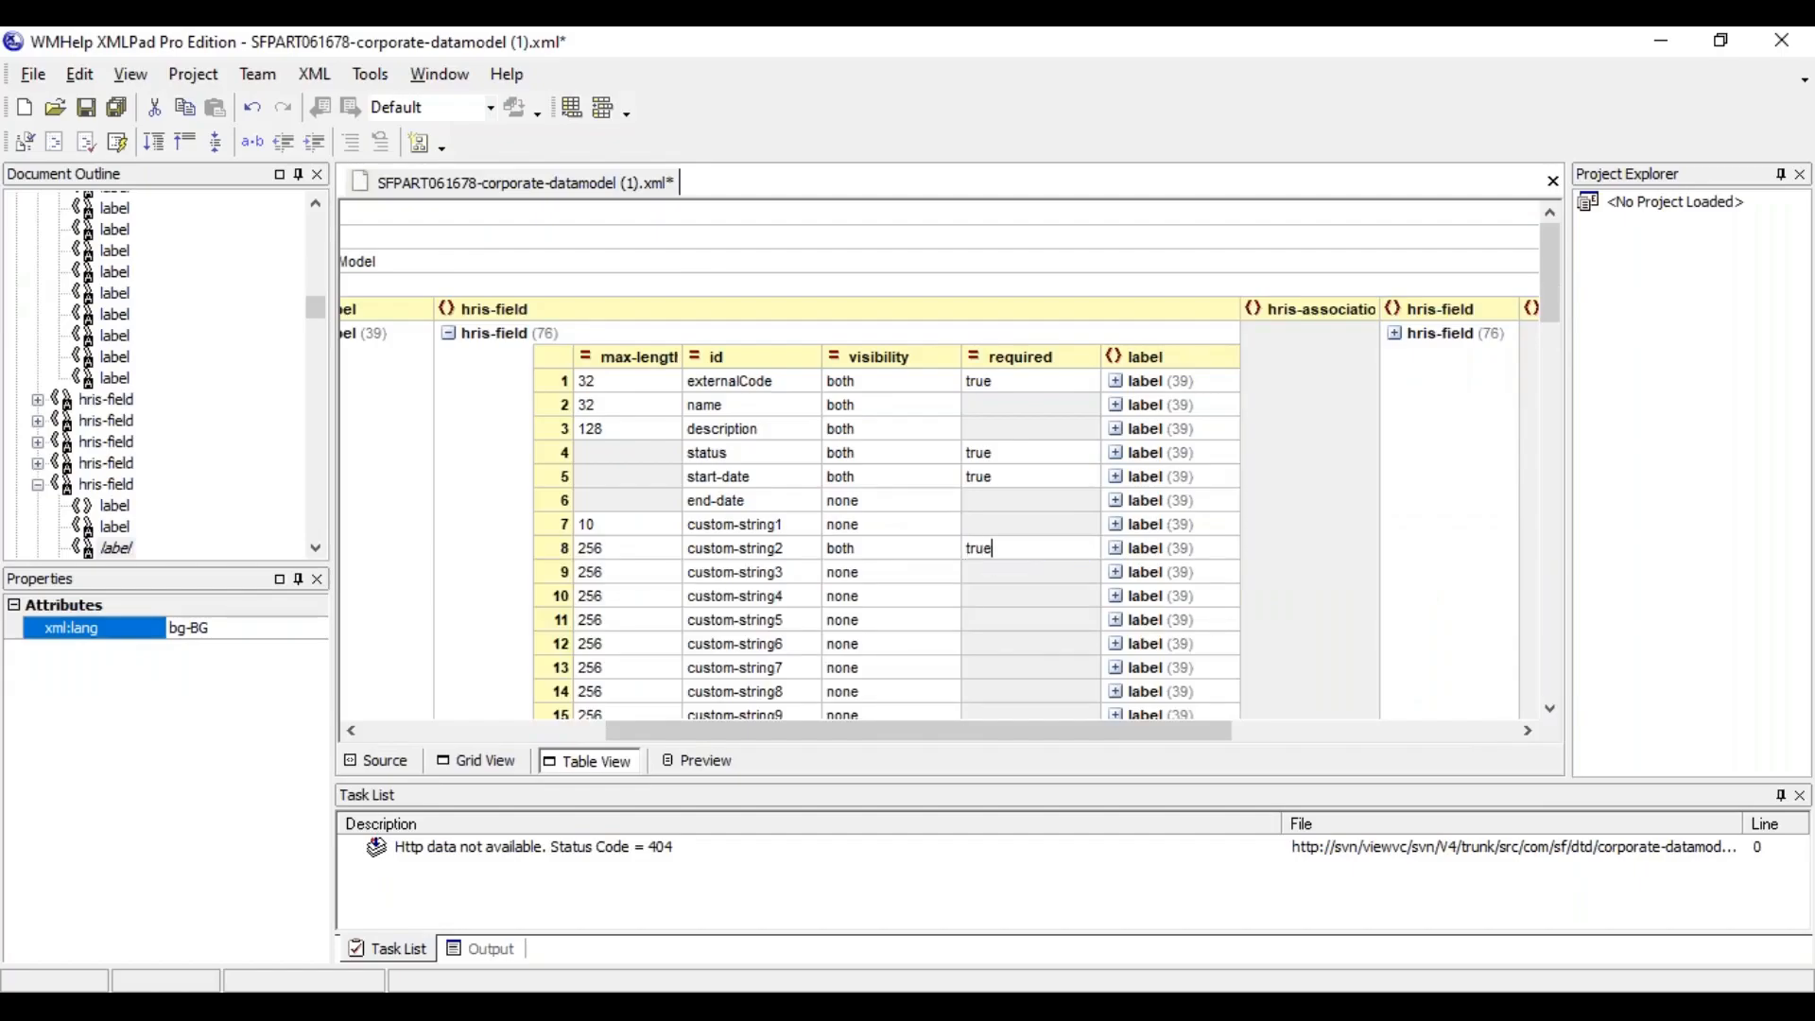
{"action": "left_click", "coordinate": [1053, 585]}
{"action": "left_click", "coordinate": [1030, 553]}
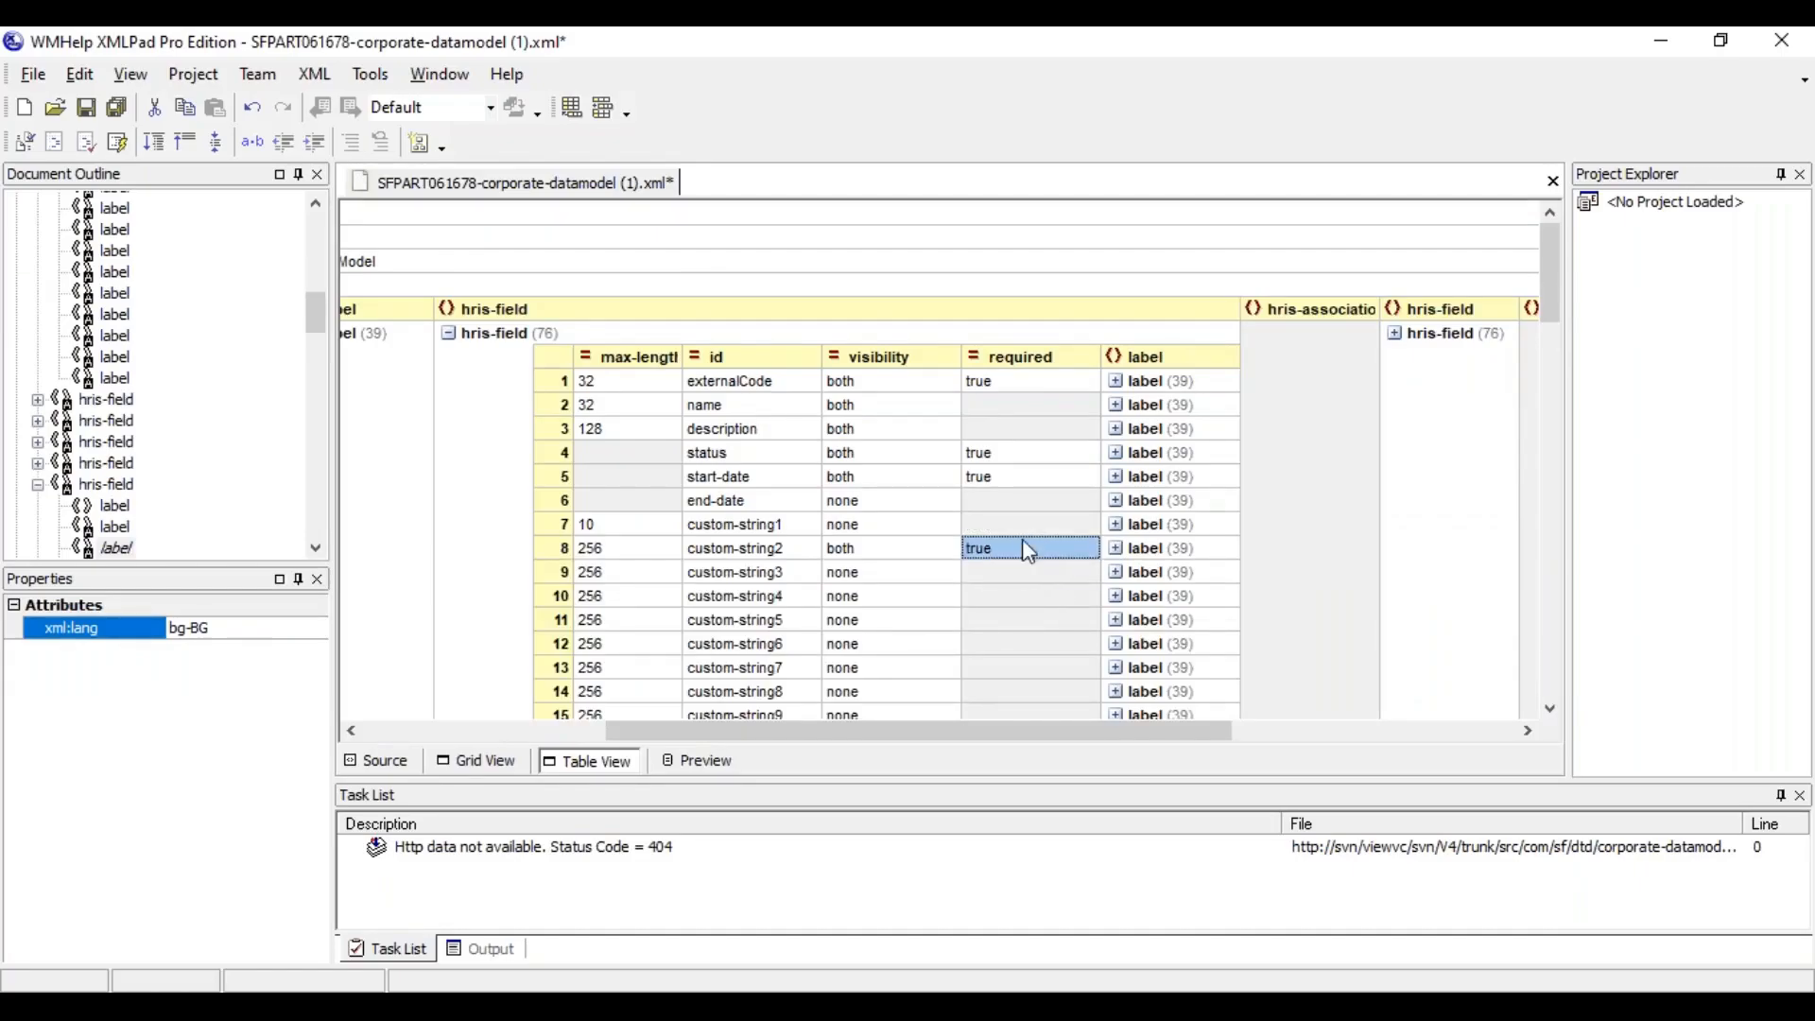
Set the max-length of custom-string2 to 50 and save the data model file
{"action": "left_click", "coordinate": [627, 561]}
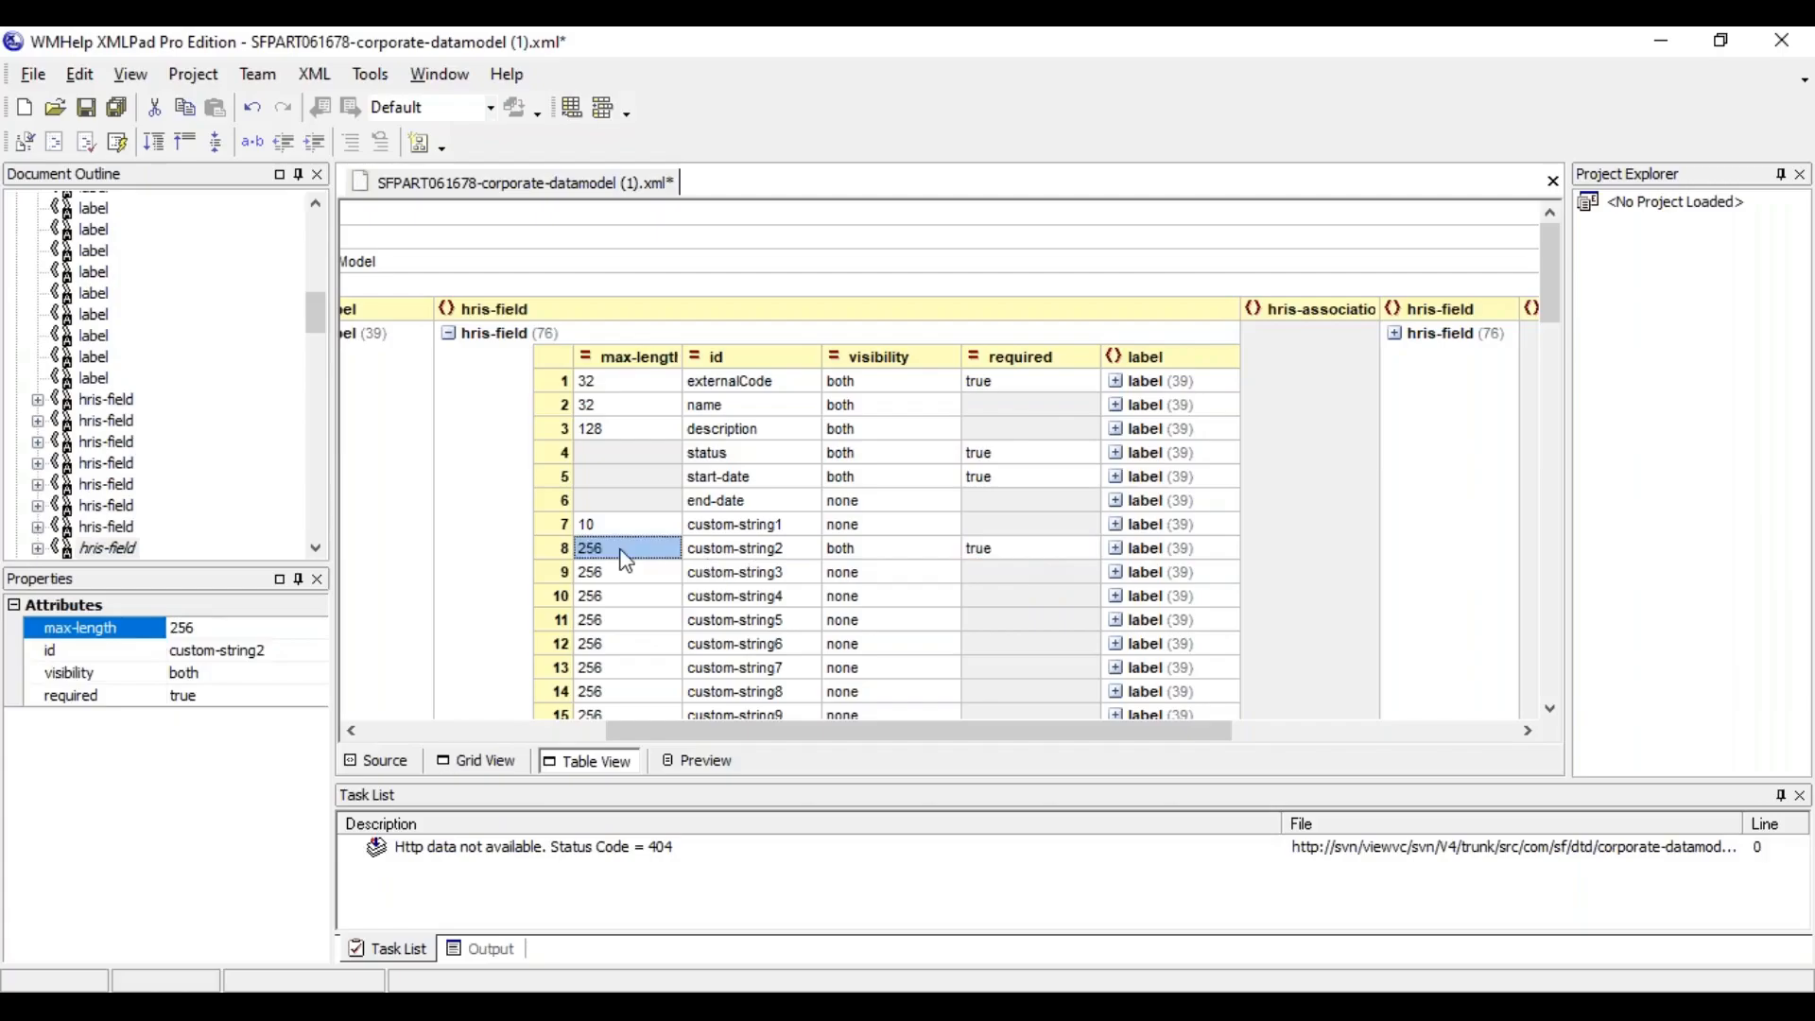
{"action": "type", "text": "50"}
{"action": "left_click", "coordinate": [735, 573]}
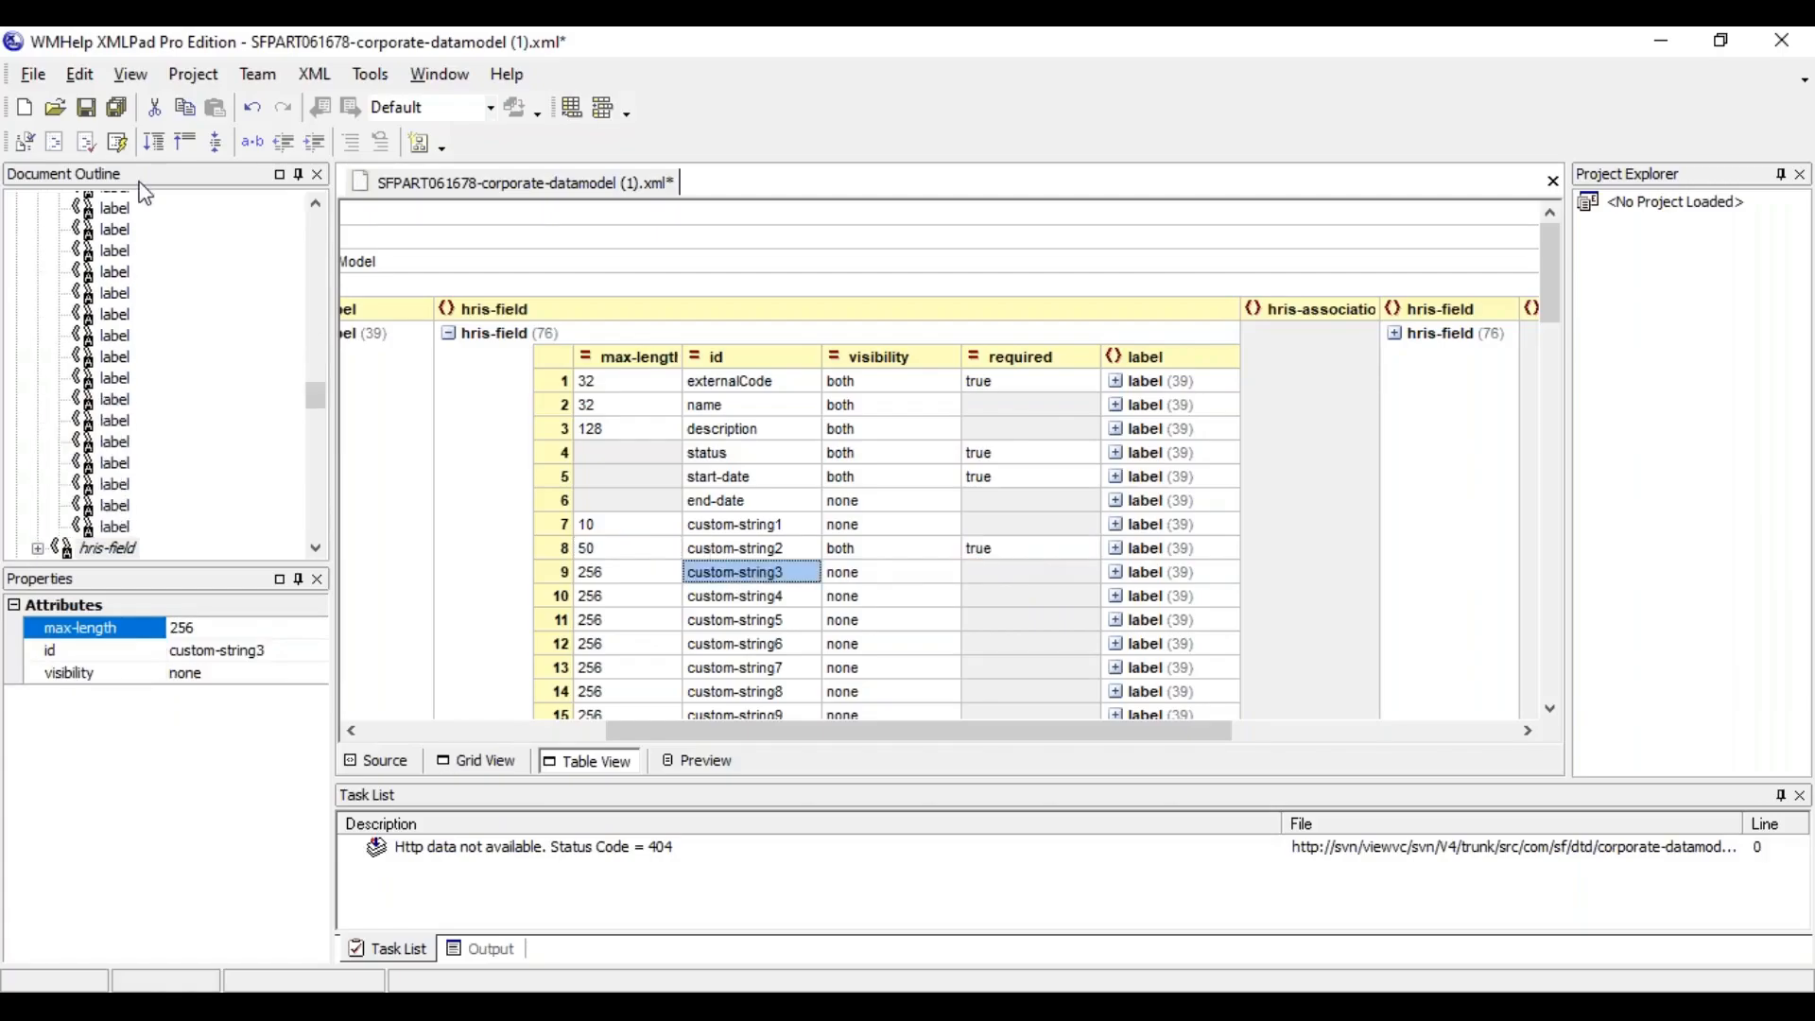
{"action": "left_click", "coordinate": [86, 107]}
Review the max-length, visibility, required and label entries of custom-string2, and save the file again
{"action": "left_click", "coordinate": [855, 556]}
{"action": "left_click", "coordinate": [563, 551]}
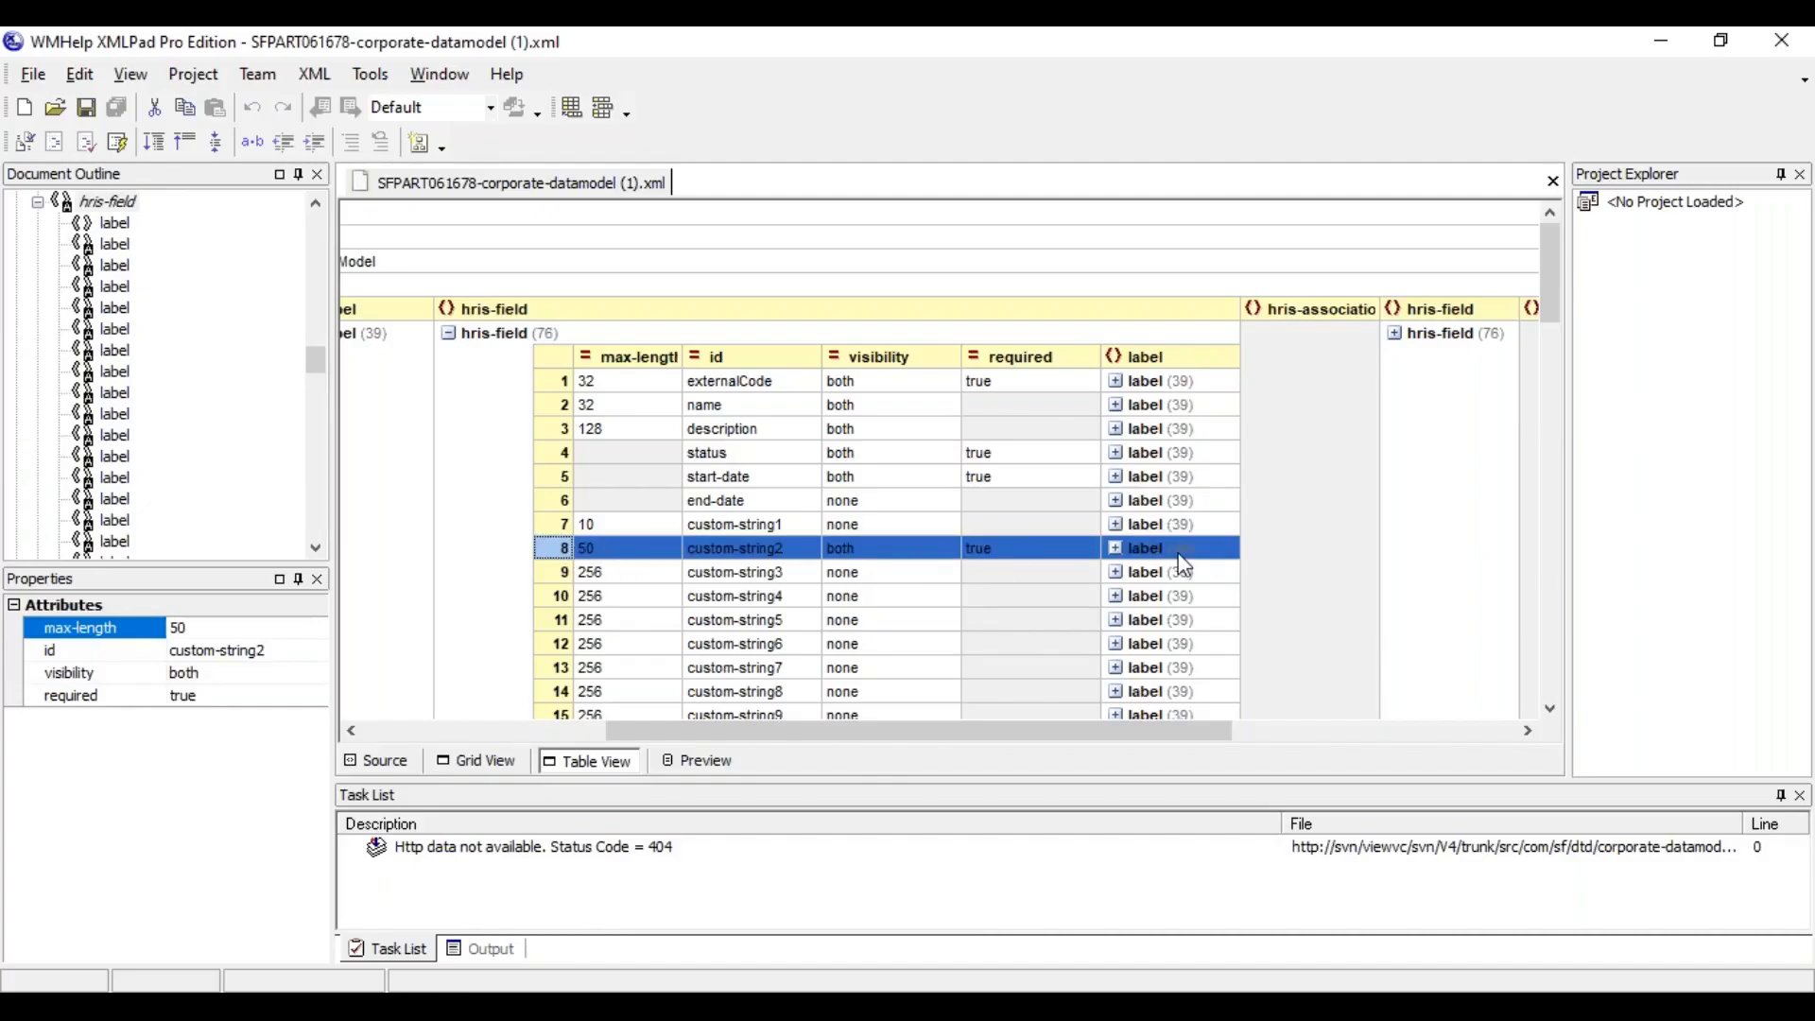
{"action": "left_click", "coordinate": [1027, 555]}
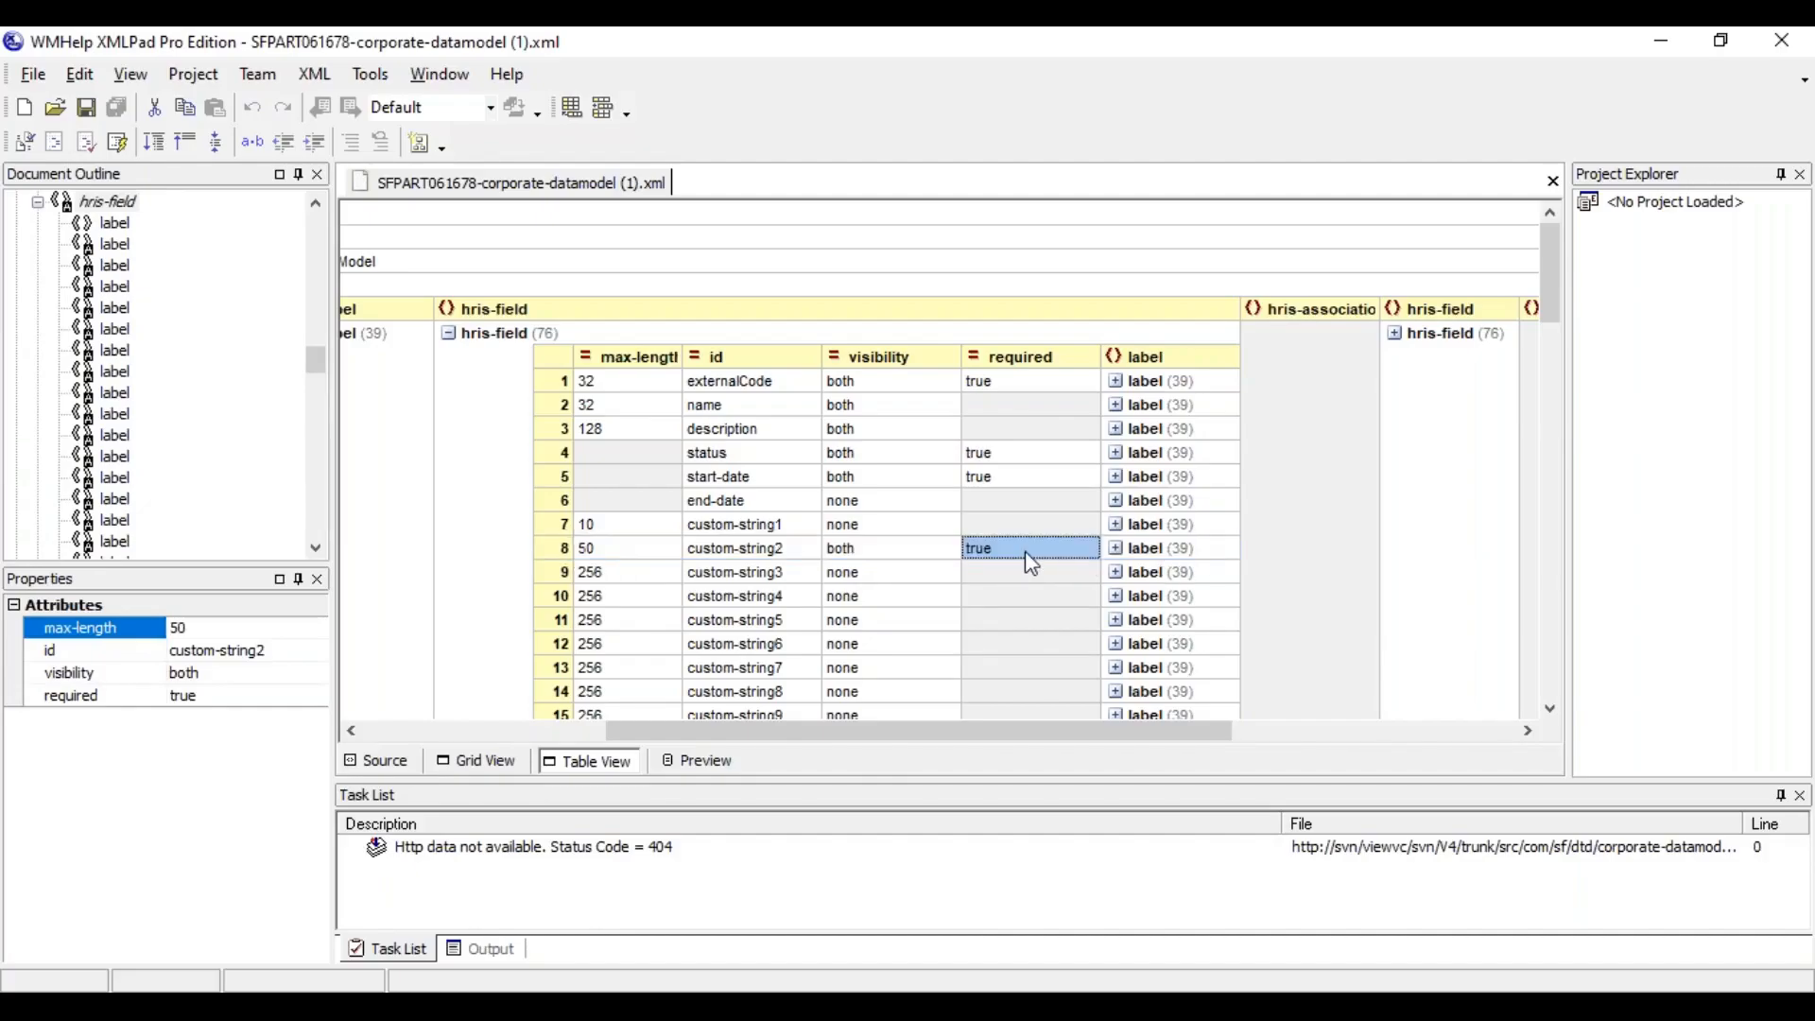
{"action": "left_click", "coordinate": [620, 556]}
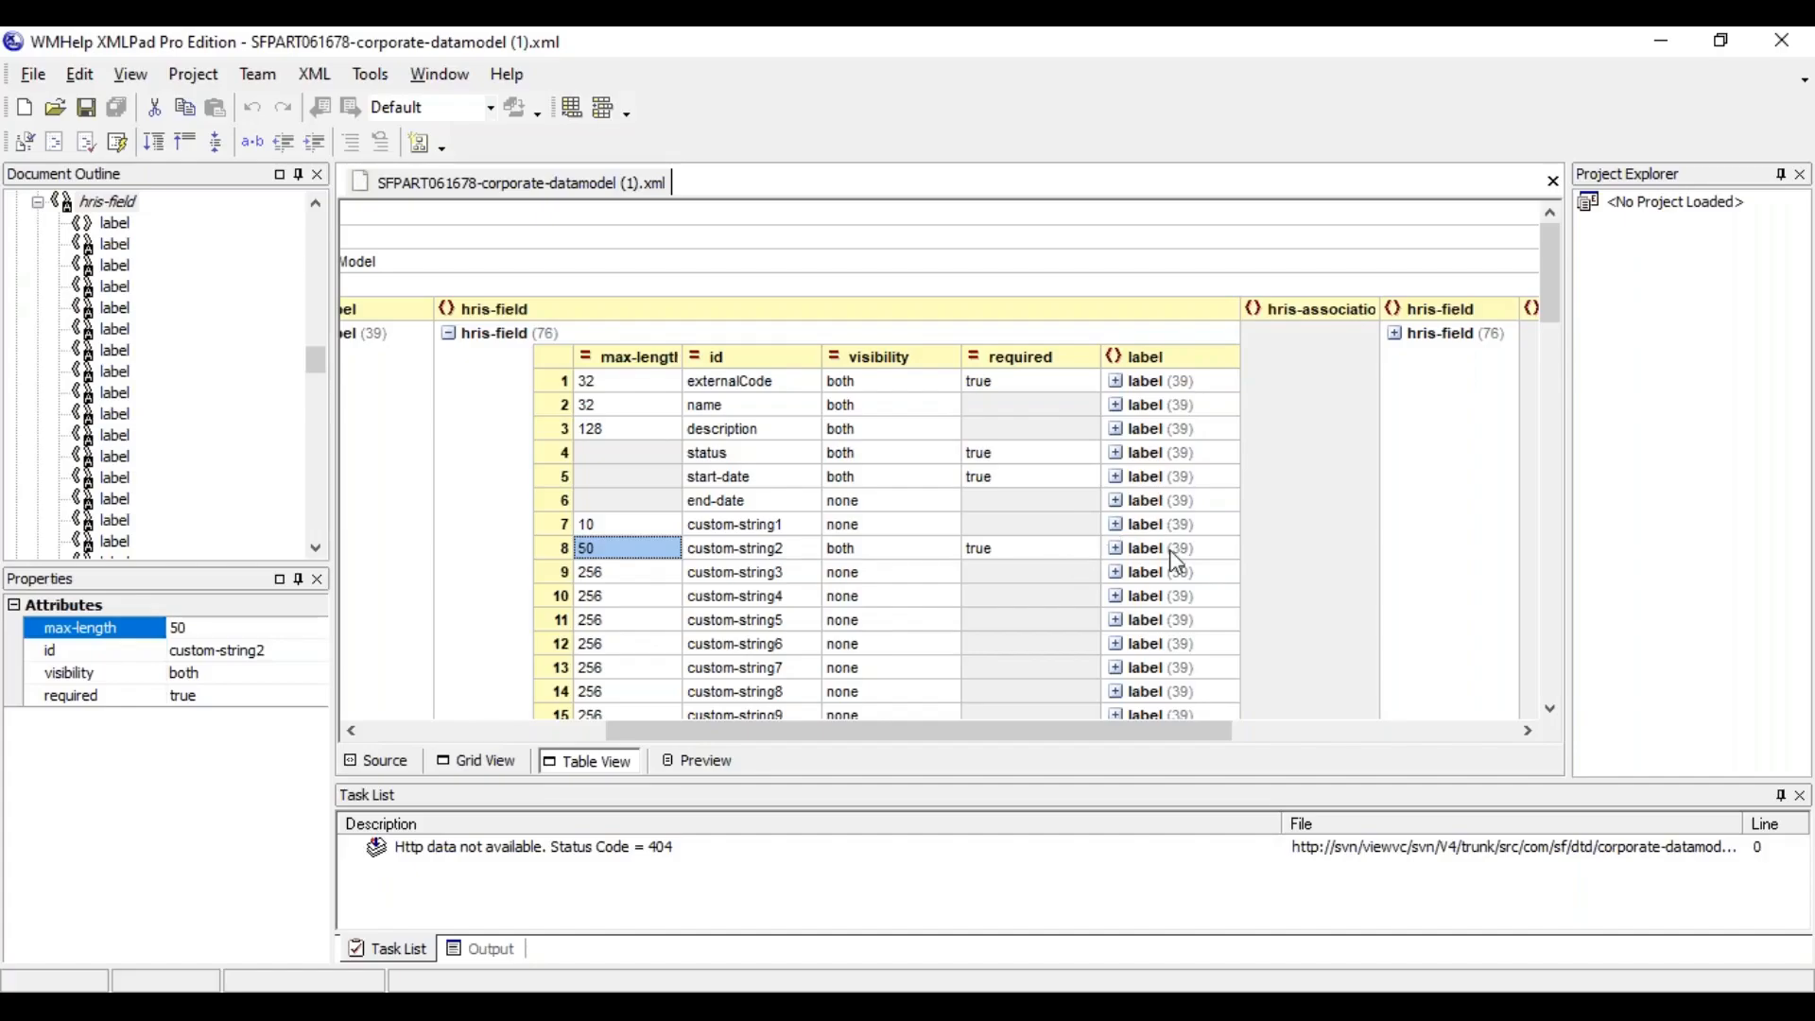
{"action": "left_click", "coordinate": [86, 107]}
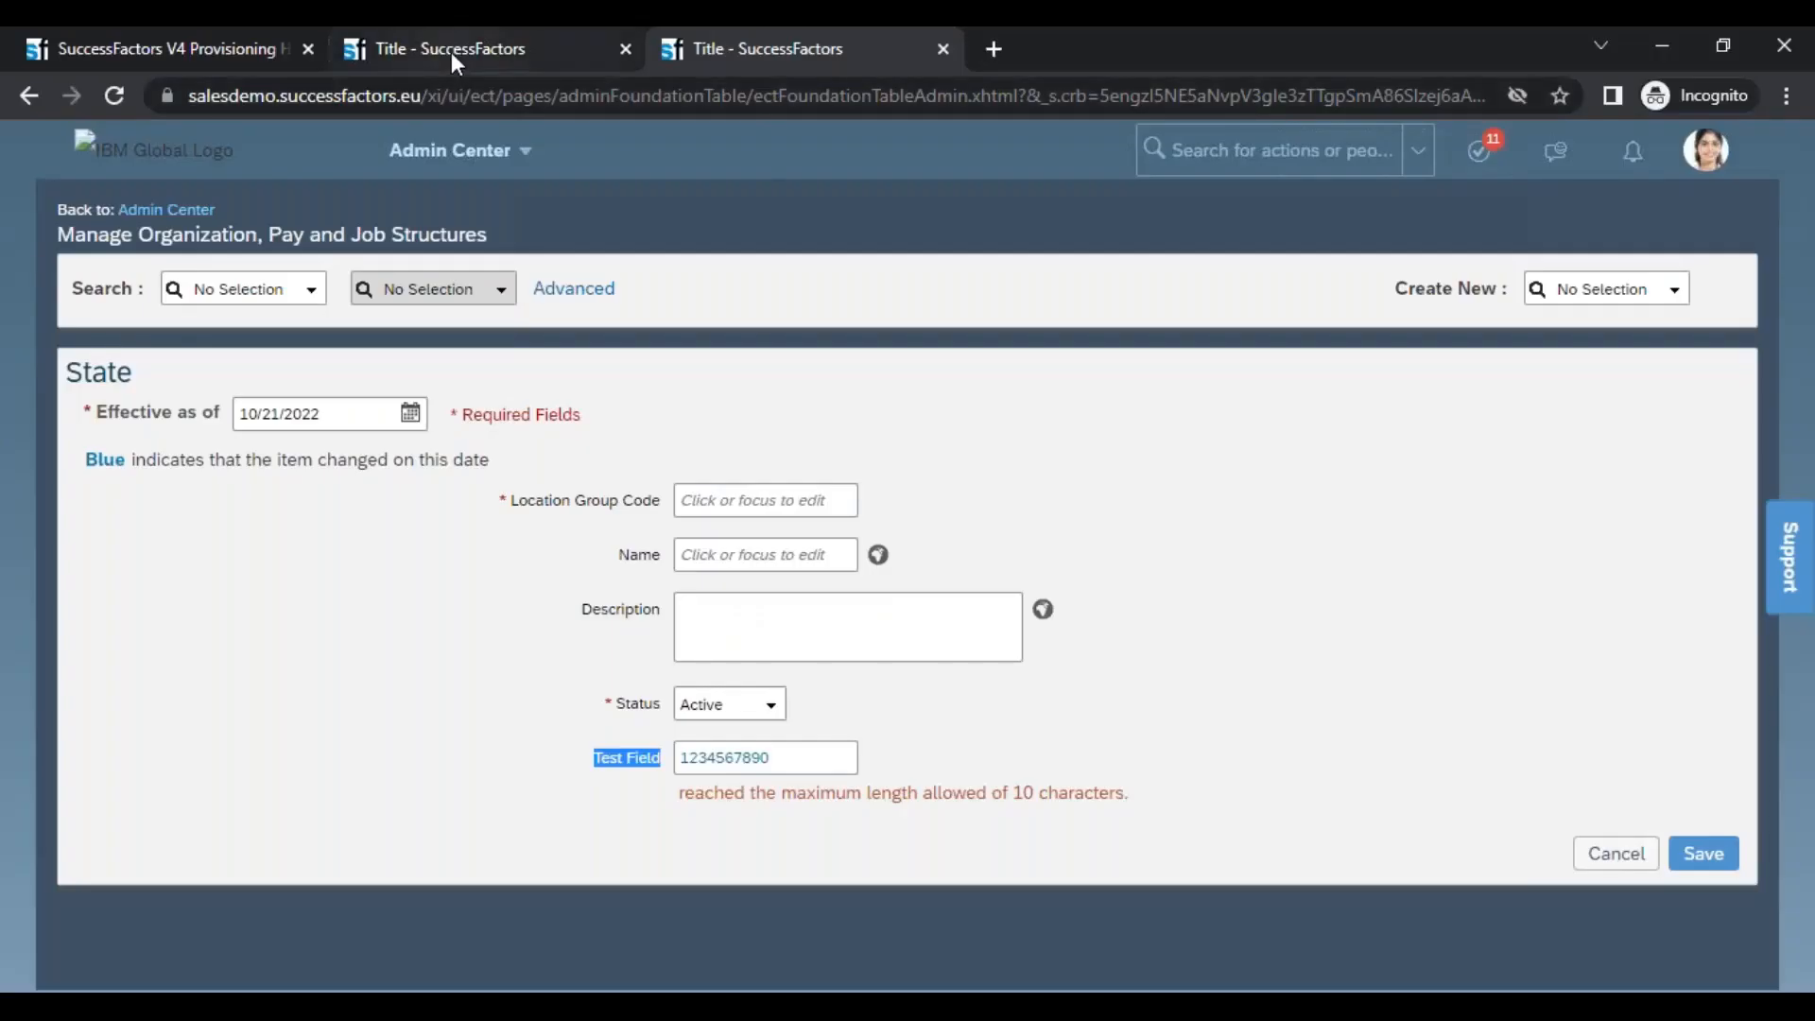
Switch to SuccessFactors in the browser, search the actions for corporate and open Import/Export Corporate Data Model with the Import action
{"action": "right_click", "coordinate": [452, 52]}
{"action": "left_click", "coordinate": [1039, 256]}
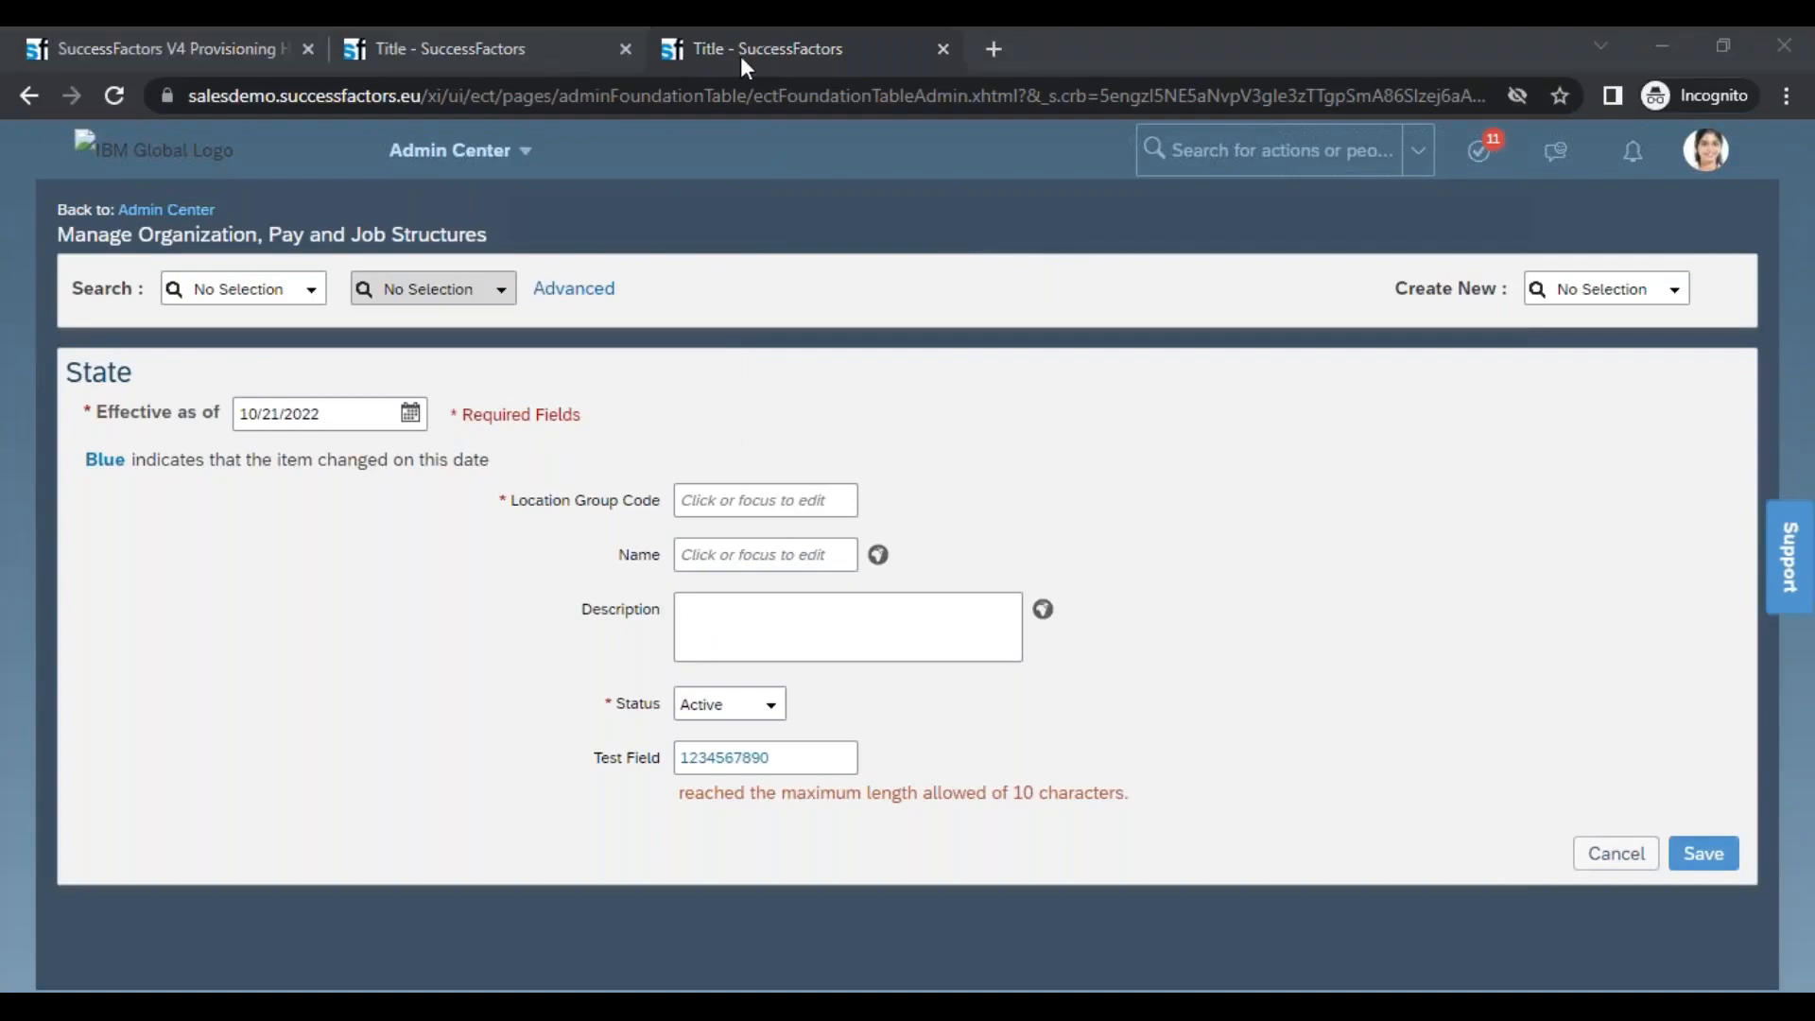
{"action": "left_click", "coordinate": [1192, 150]}
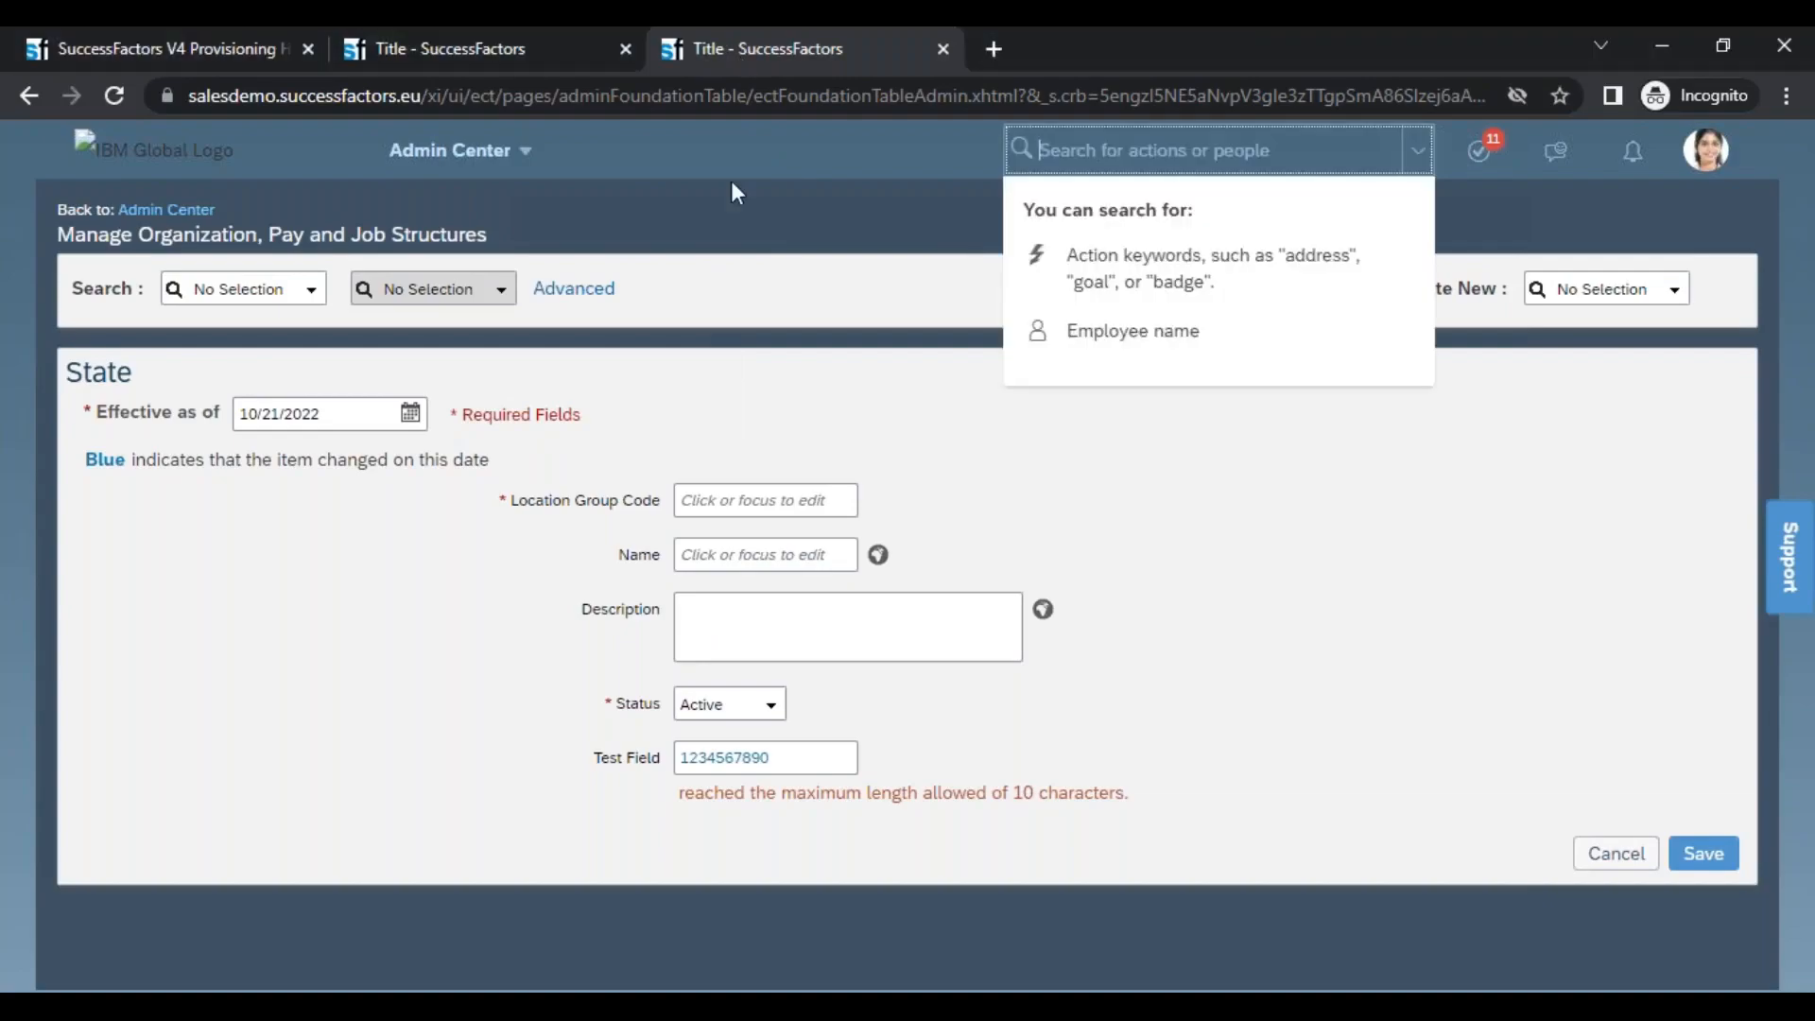
{"action": "type", "text": "corporate"}
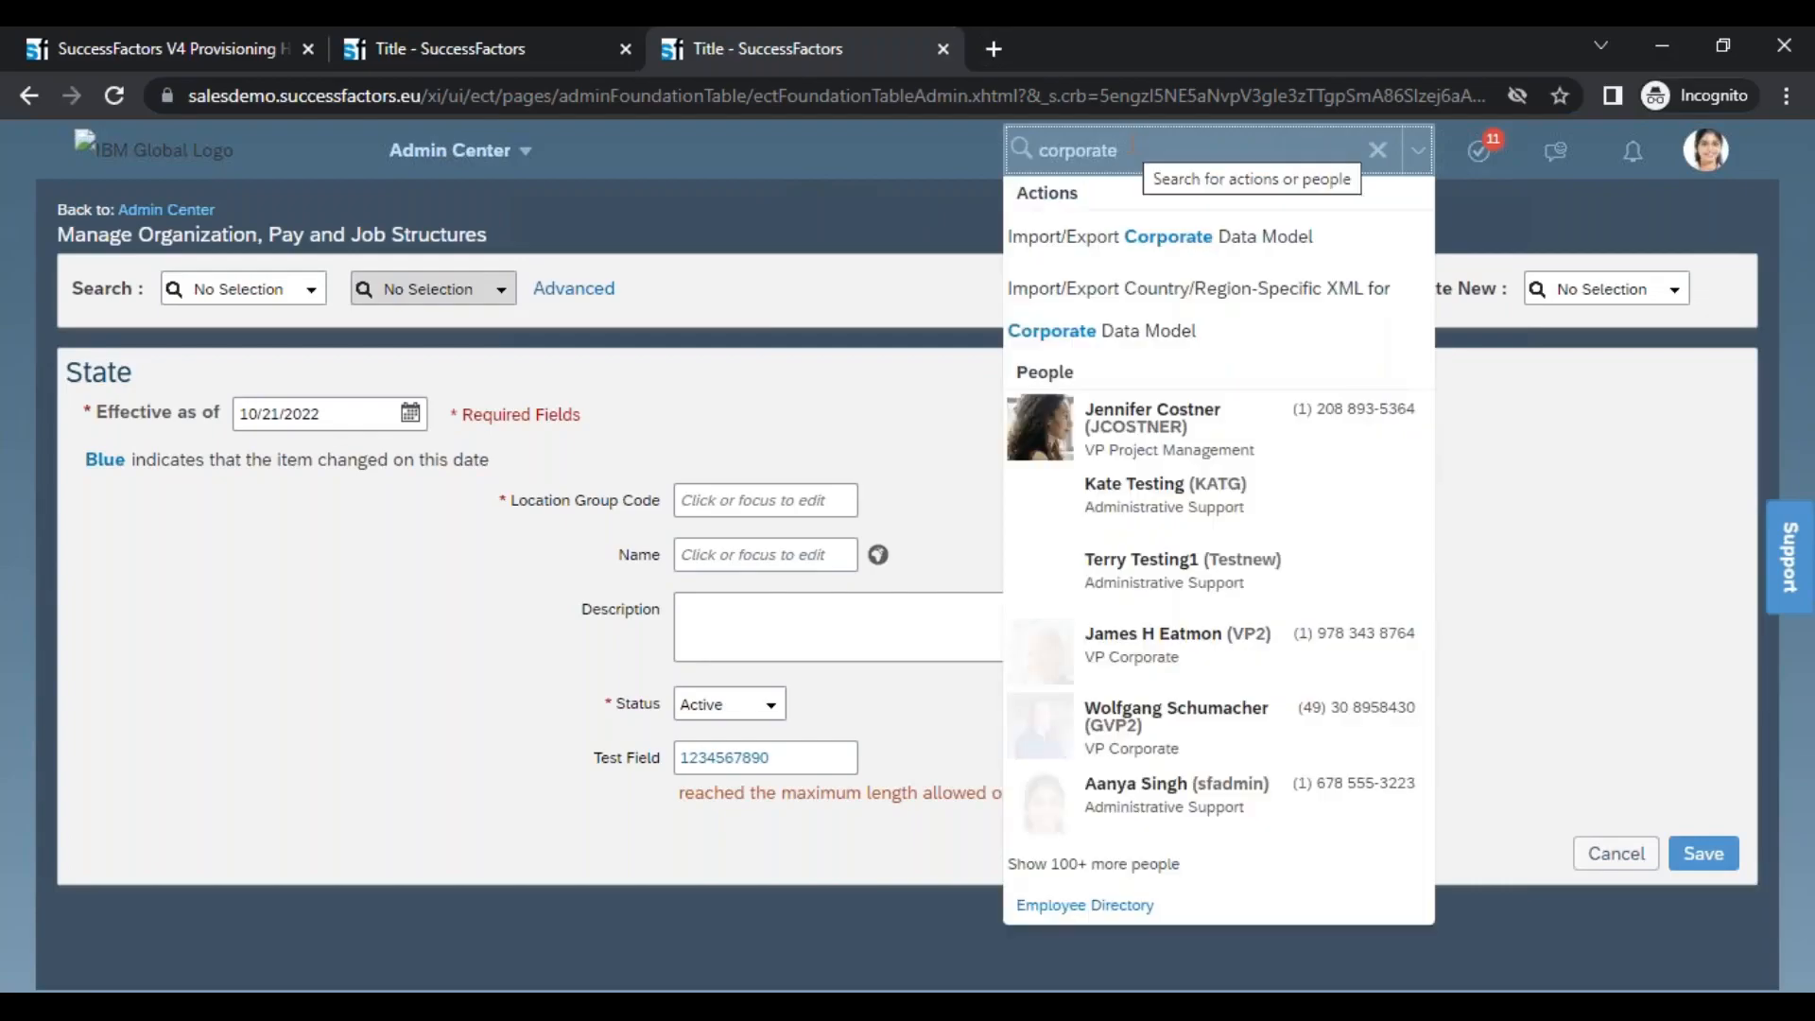
{"action": "left_click", "coordinate": [1032, 250]}
{"action": "left_click", "coordinate": [1036, 248]}
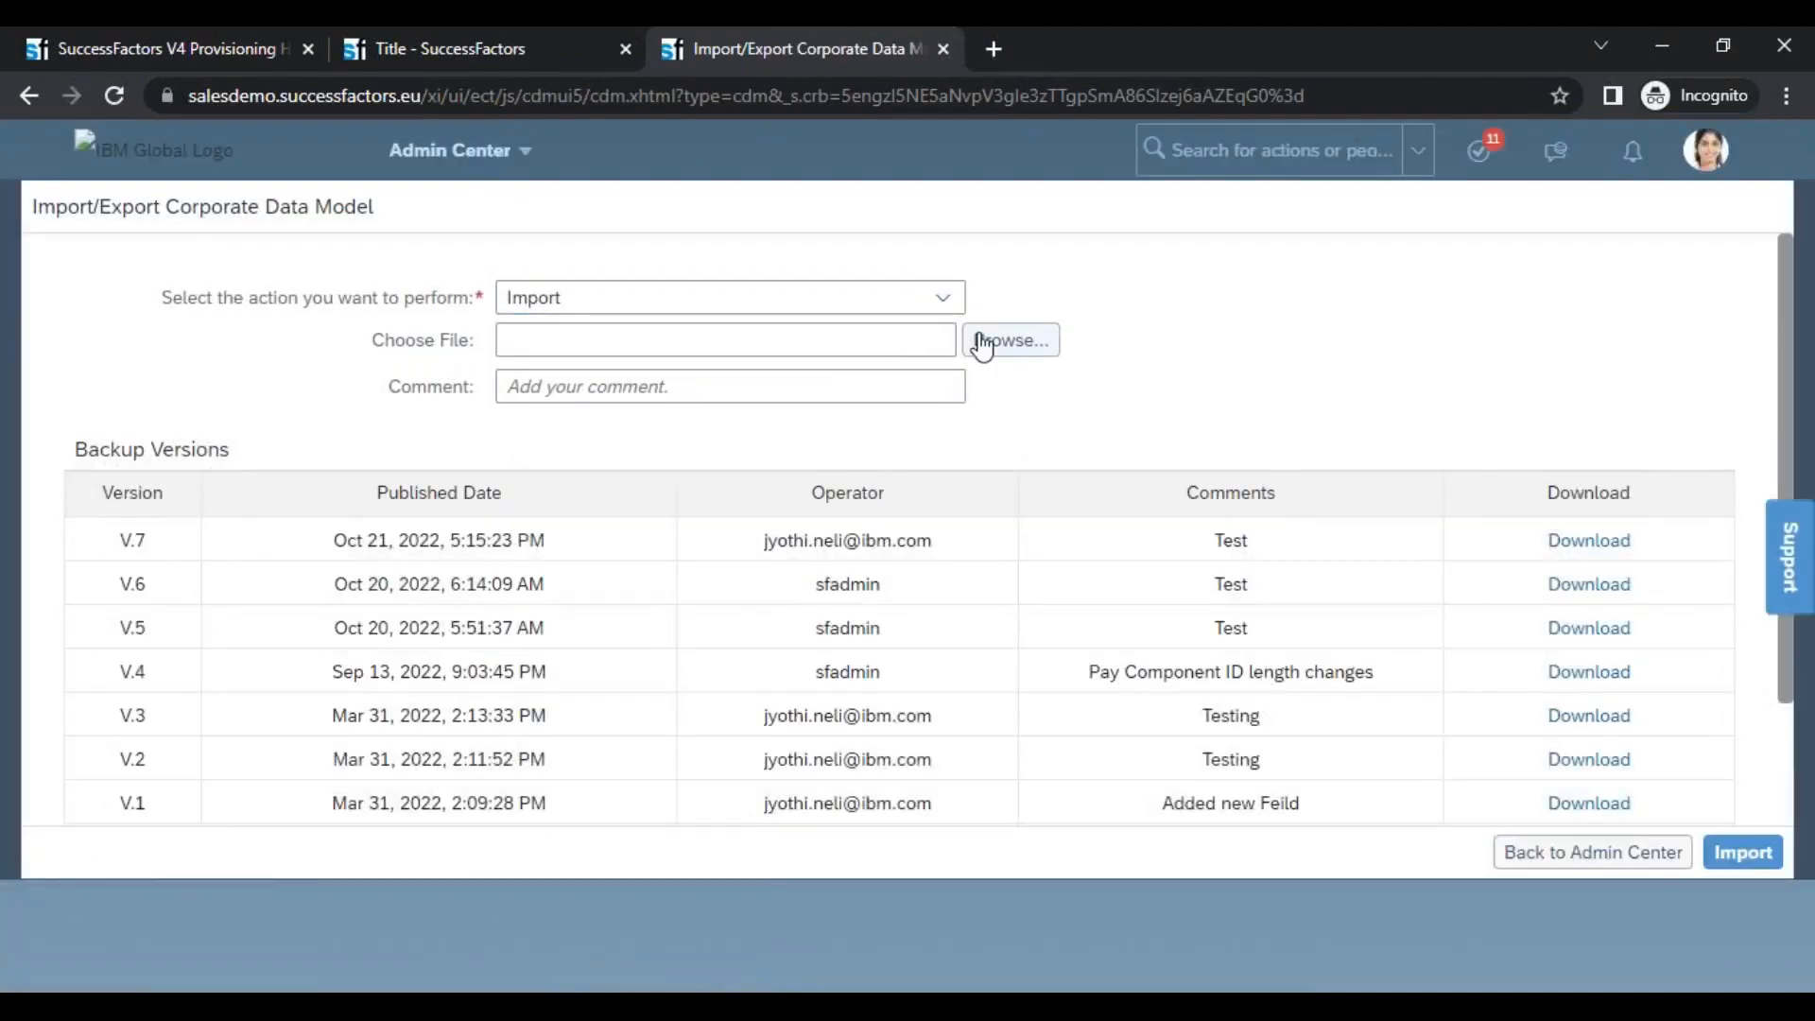
Import the file SFPART061678-corporate-datamodel (1).xml with the comment test
{"action": "left_click", "coordinate": [802, 348]}
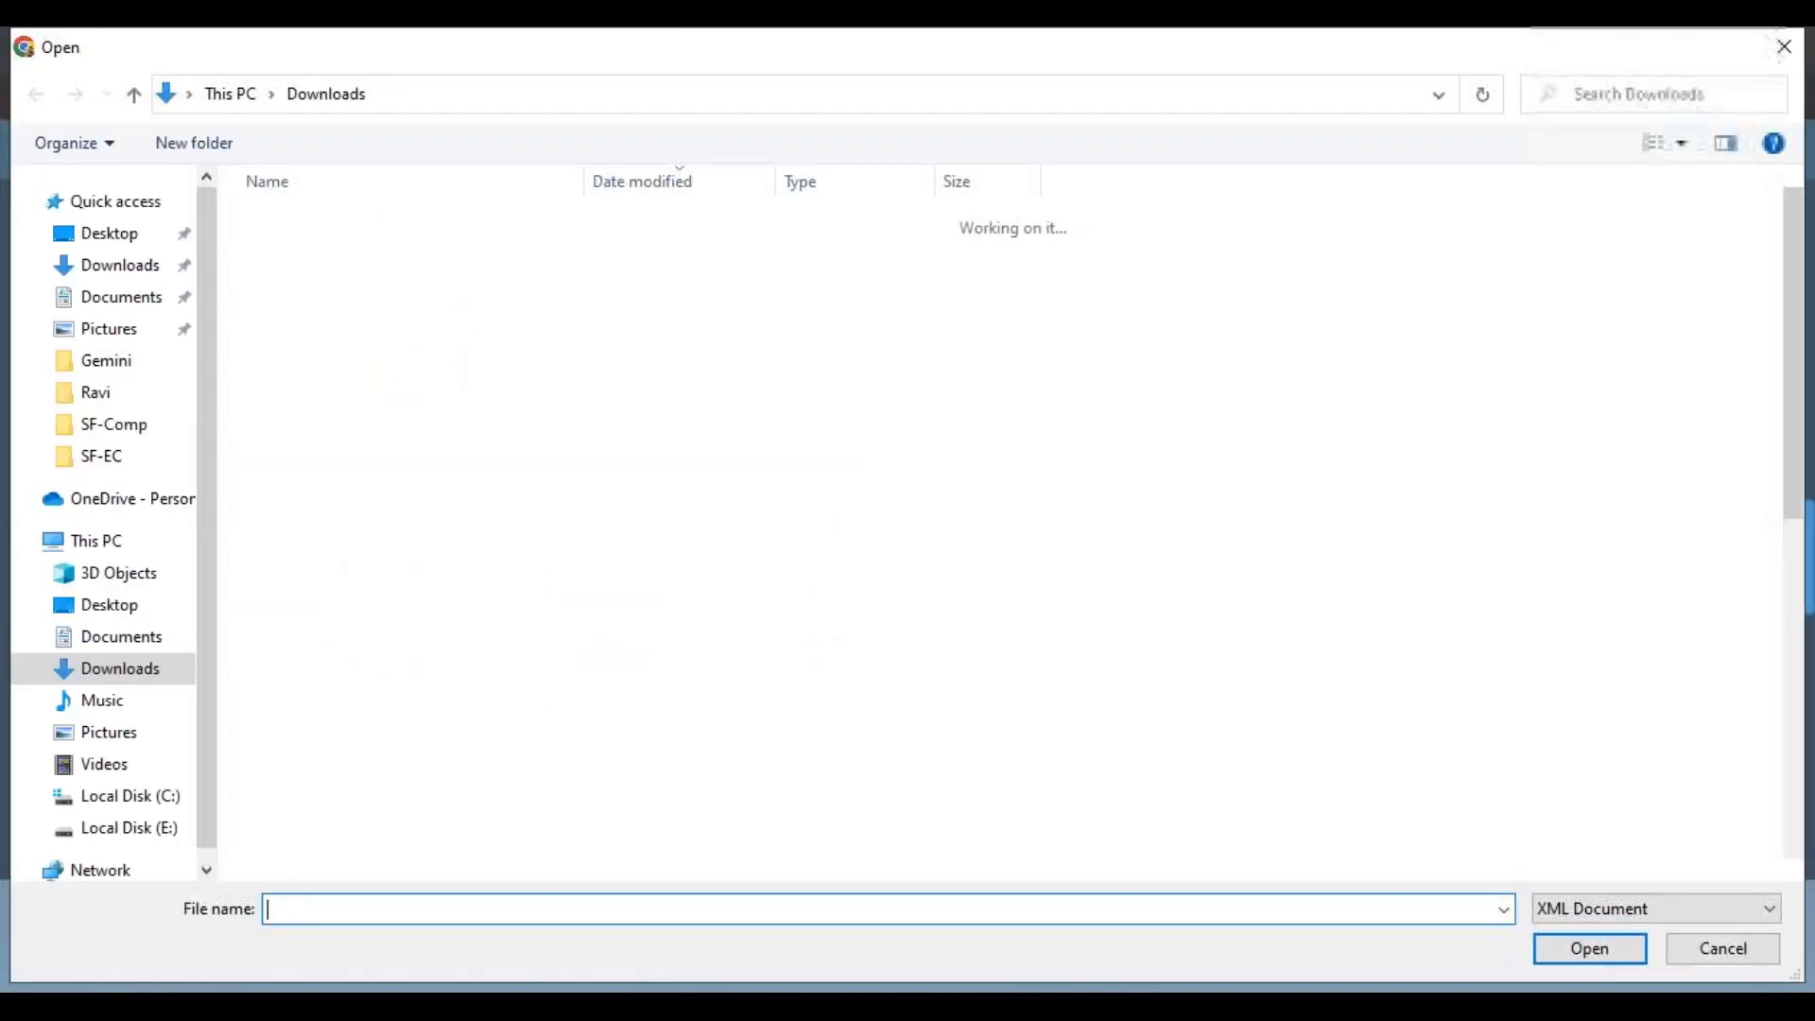
{"action": "double_click", "coordinate": [335, 258]}
{"action": "left_click", "coordinate": [747, 384]}
{"action": "type", "text": "tes"}
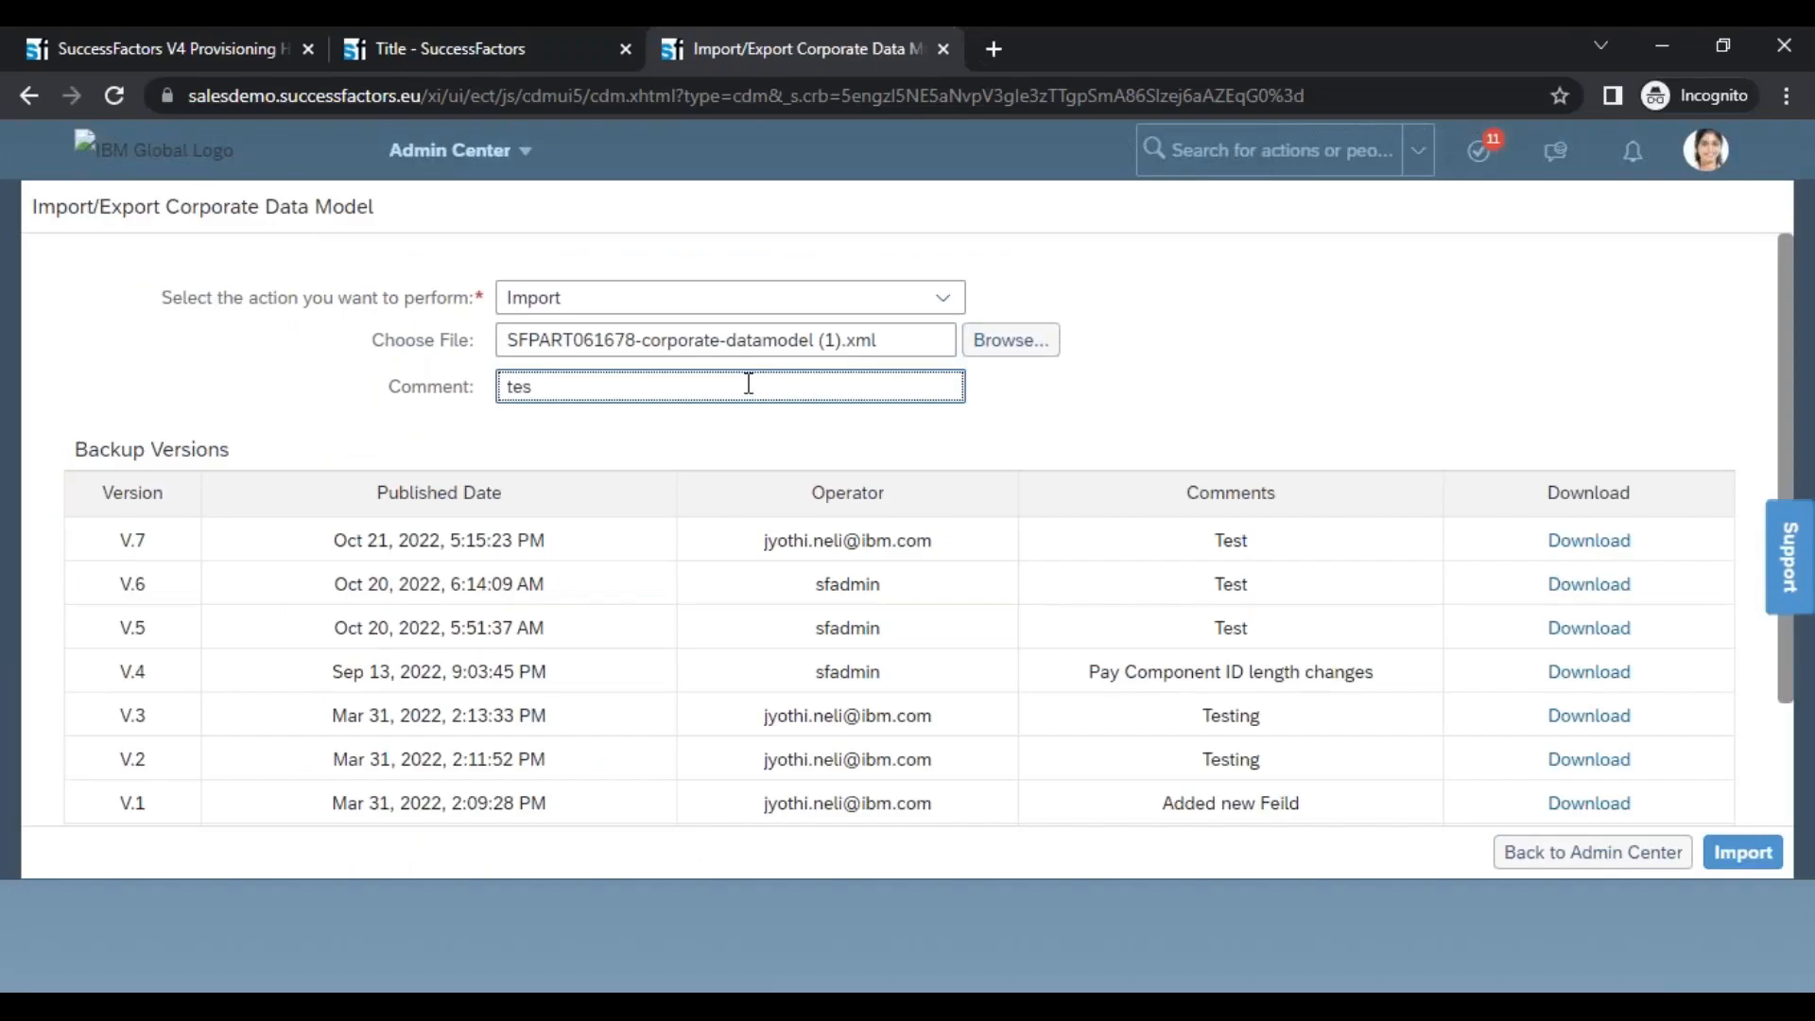
{"action": "type", "text": "t"}
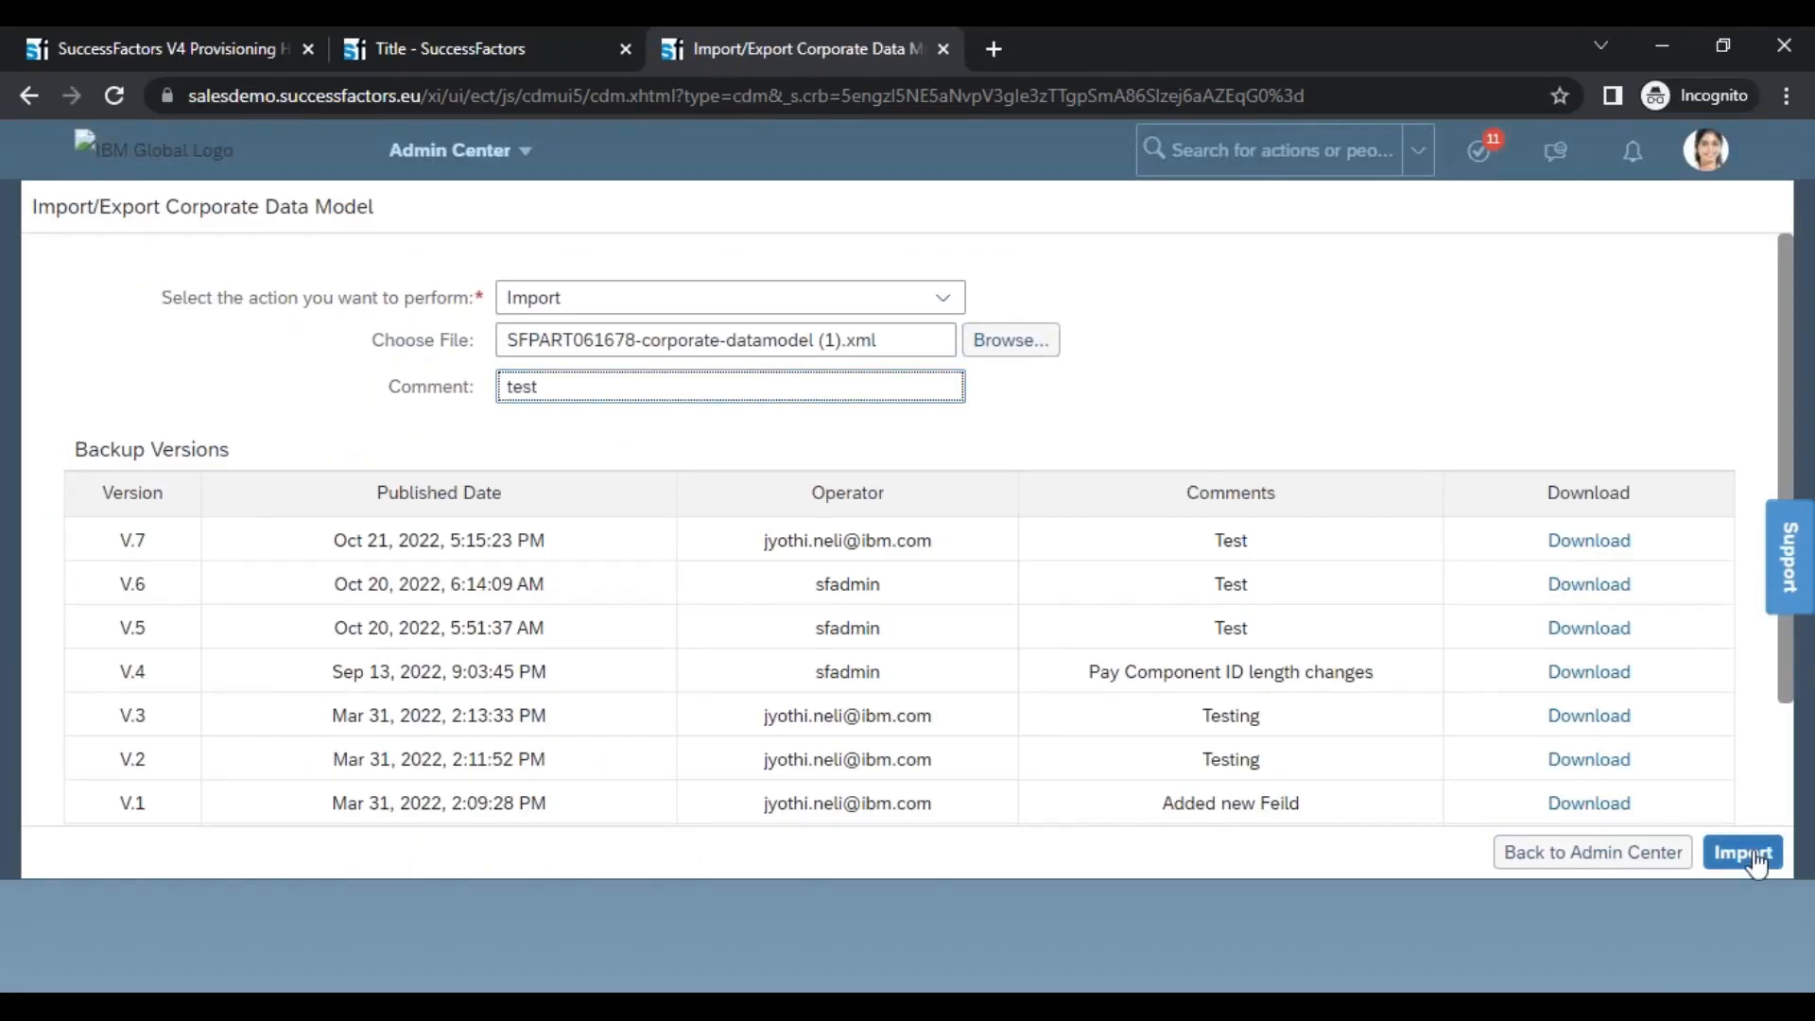
{"action": "left_click", "coordinate": [1754, 856]}
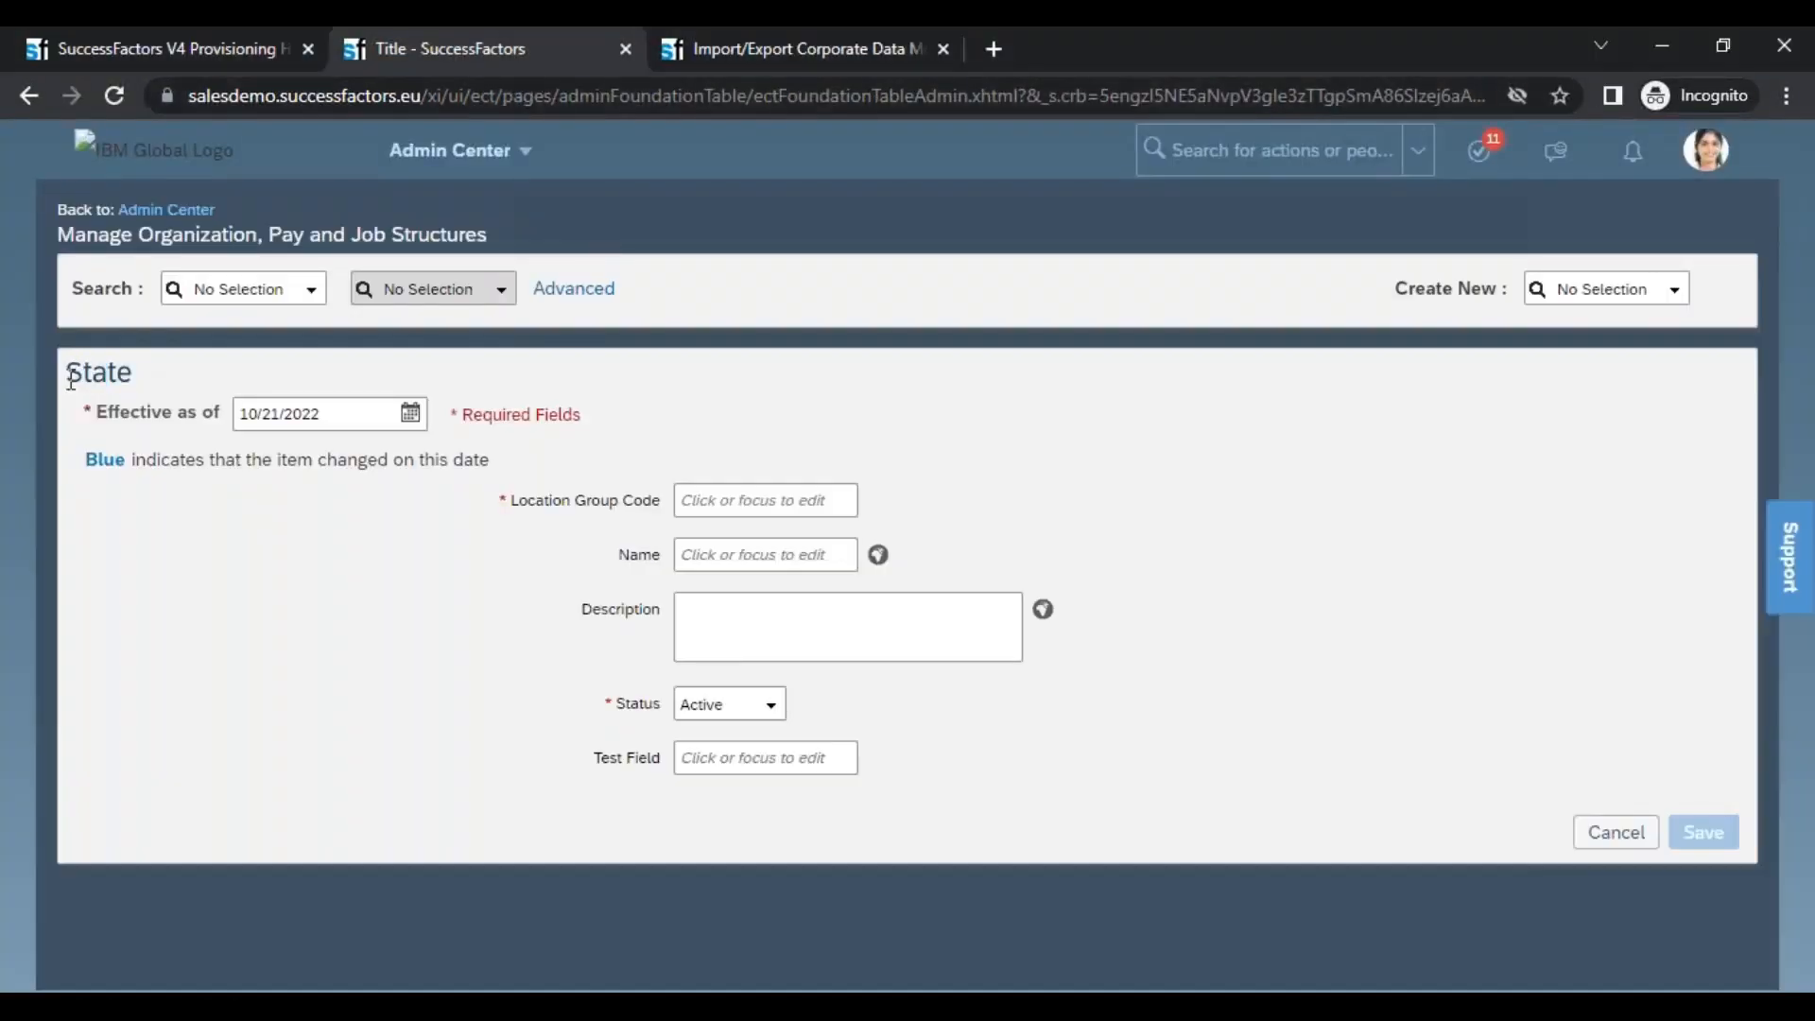
Look at the already open State form and check the upload status of the Corporate Data Model import
{"action": "double_click", "coordinate": [142, 383]}
{"action": "left_click", "coordinate": [142, 382]}
{"action": "left_click", "coordinate": [824, 59]}
{"action": "left_click_drag", "start_coordinate": [180, 286], "coordinate": [360, 286]}
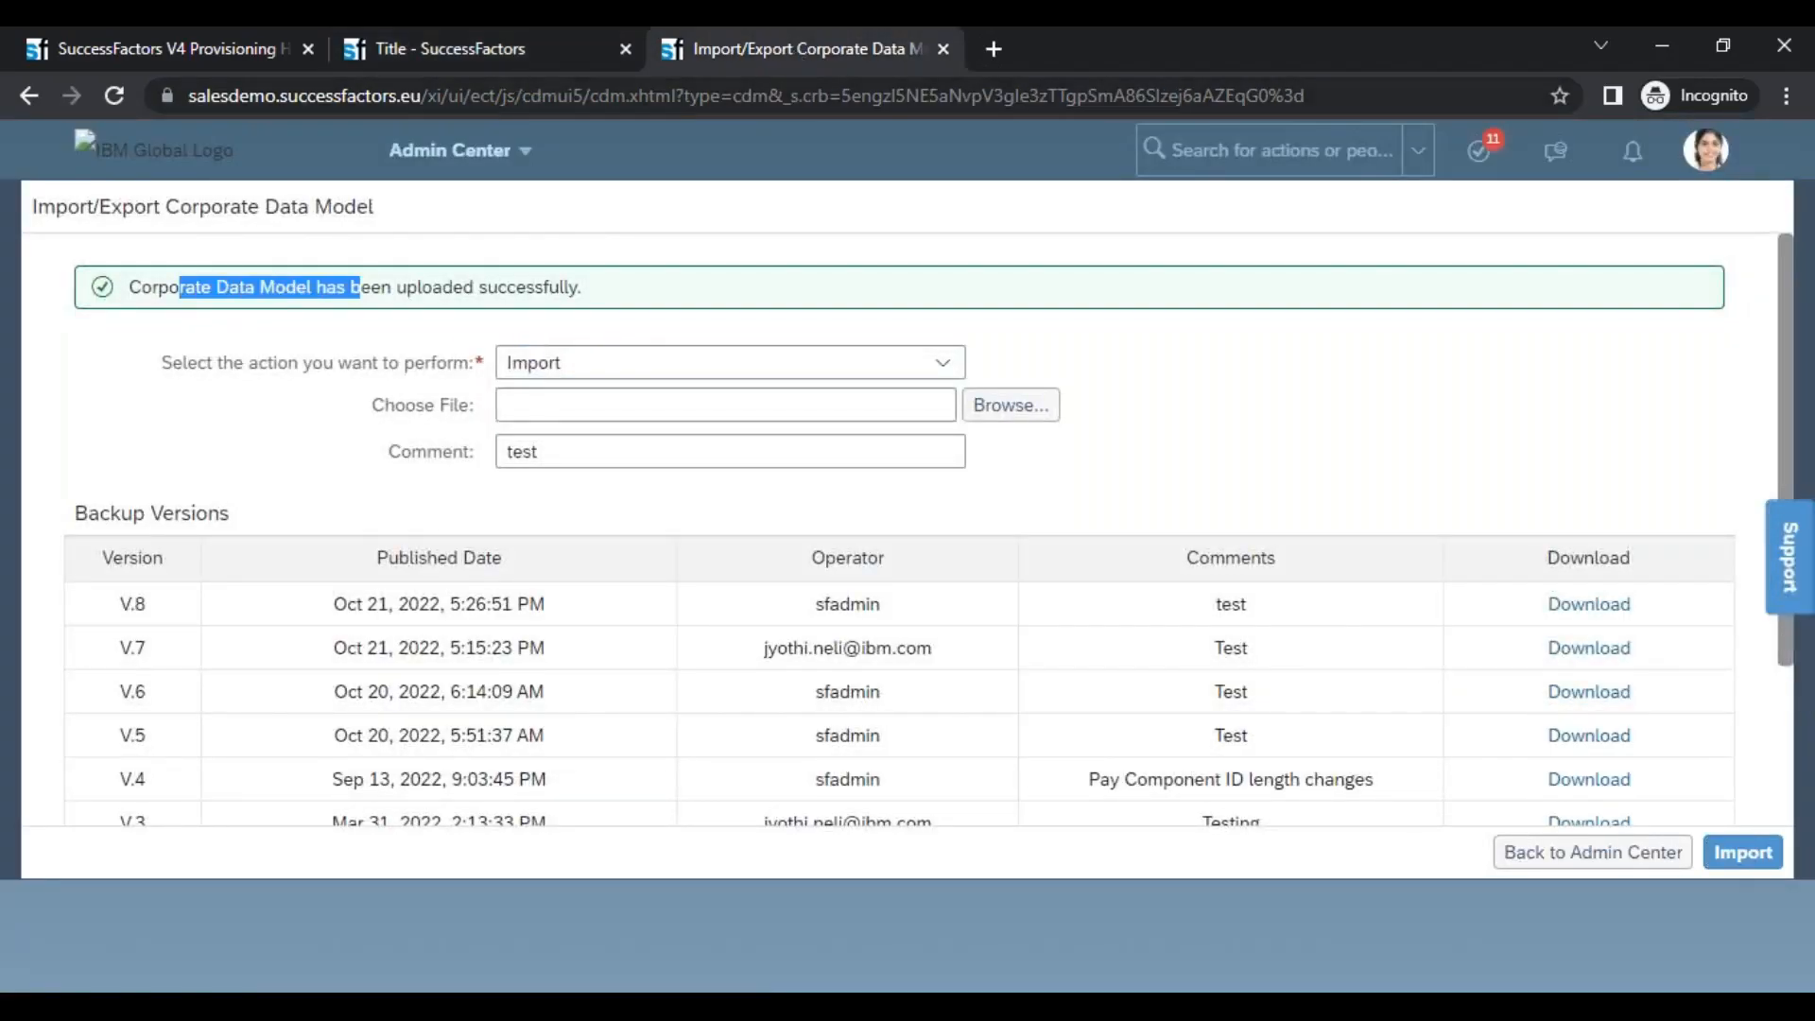
Reload Manage Organization, Pay and Job Structures and open the create form for a new Location Group
{"action": "left_click", "coordinate": [479, 51]}
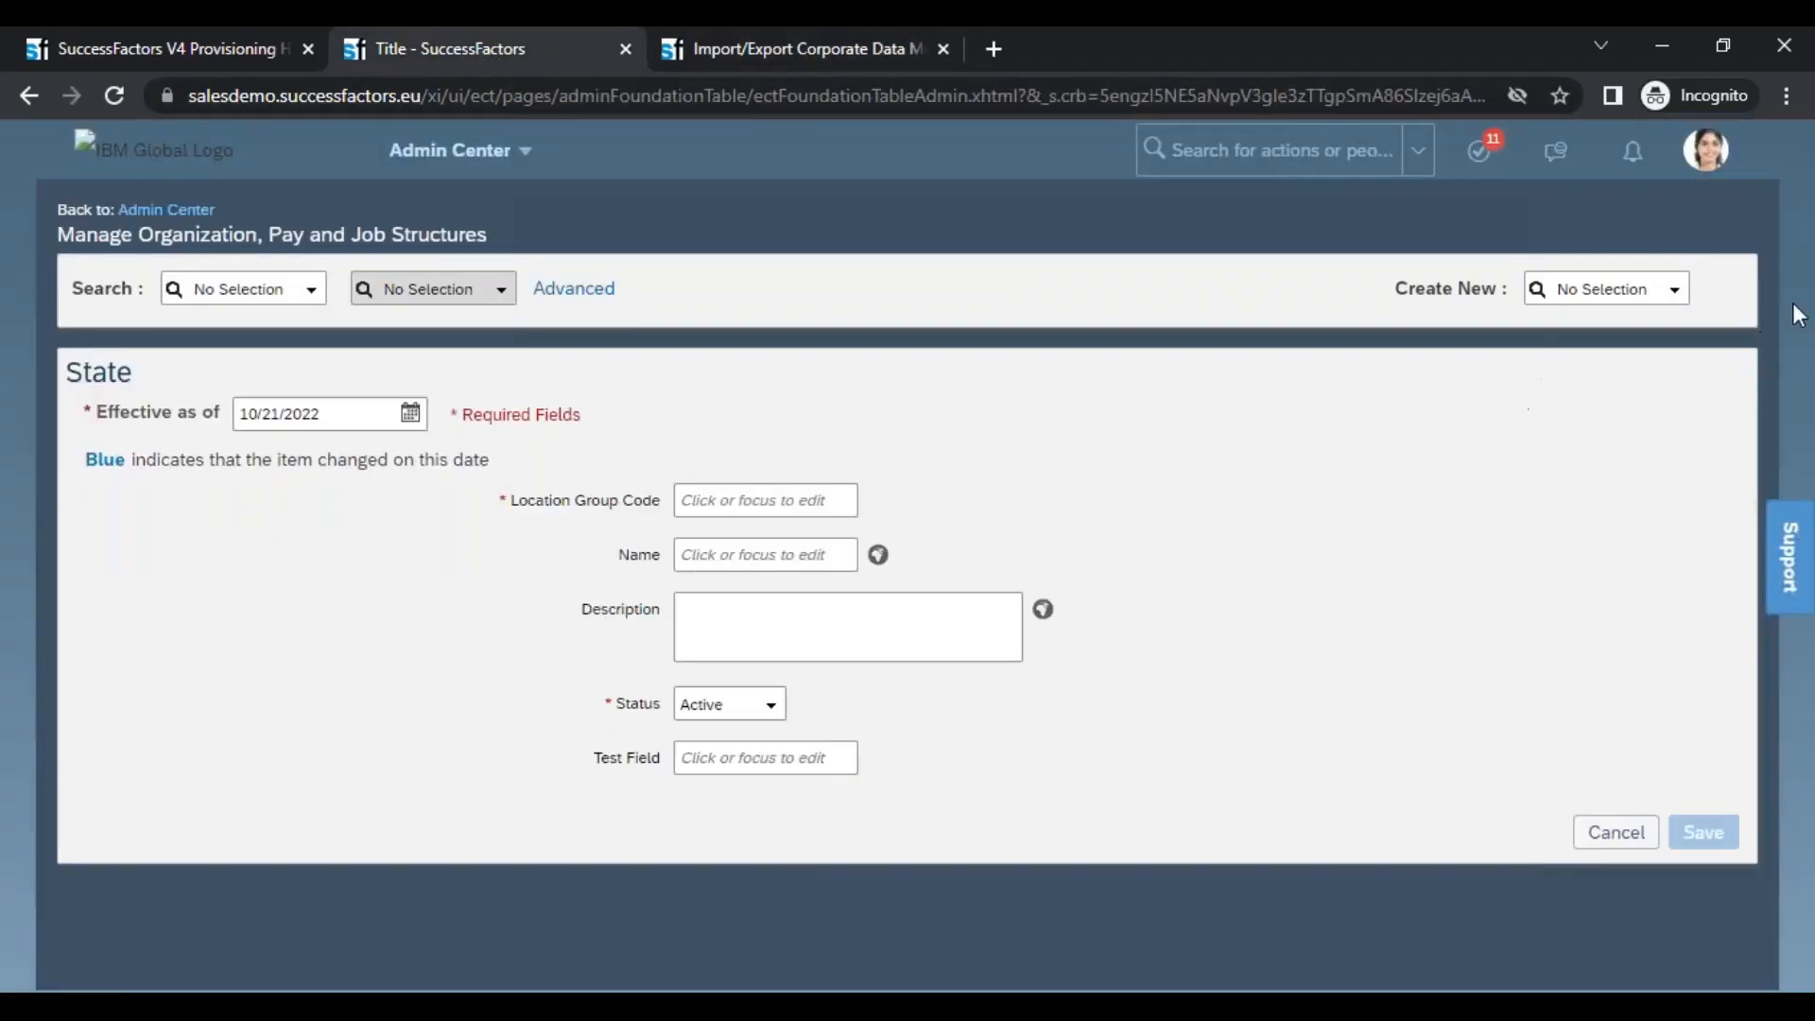
{"action": "left_click", "coordinate": [1676, 290]}
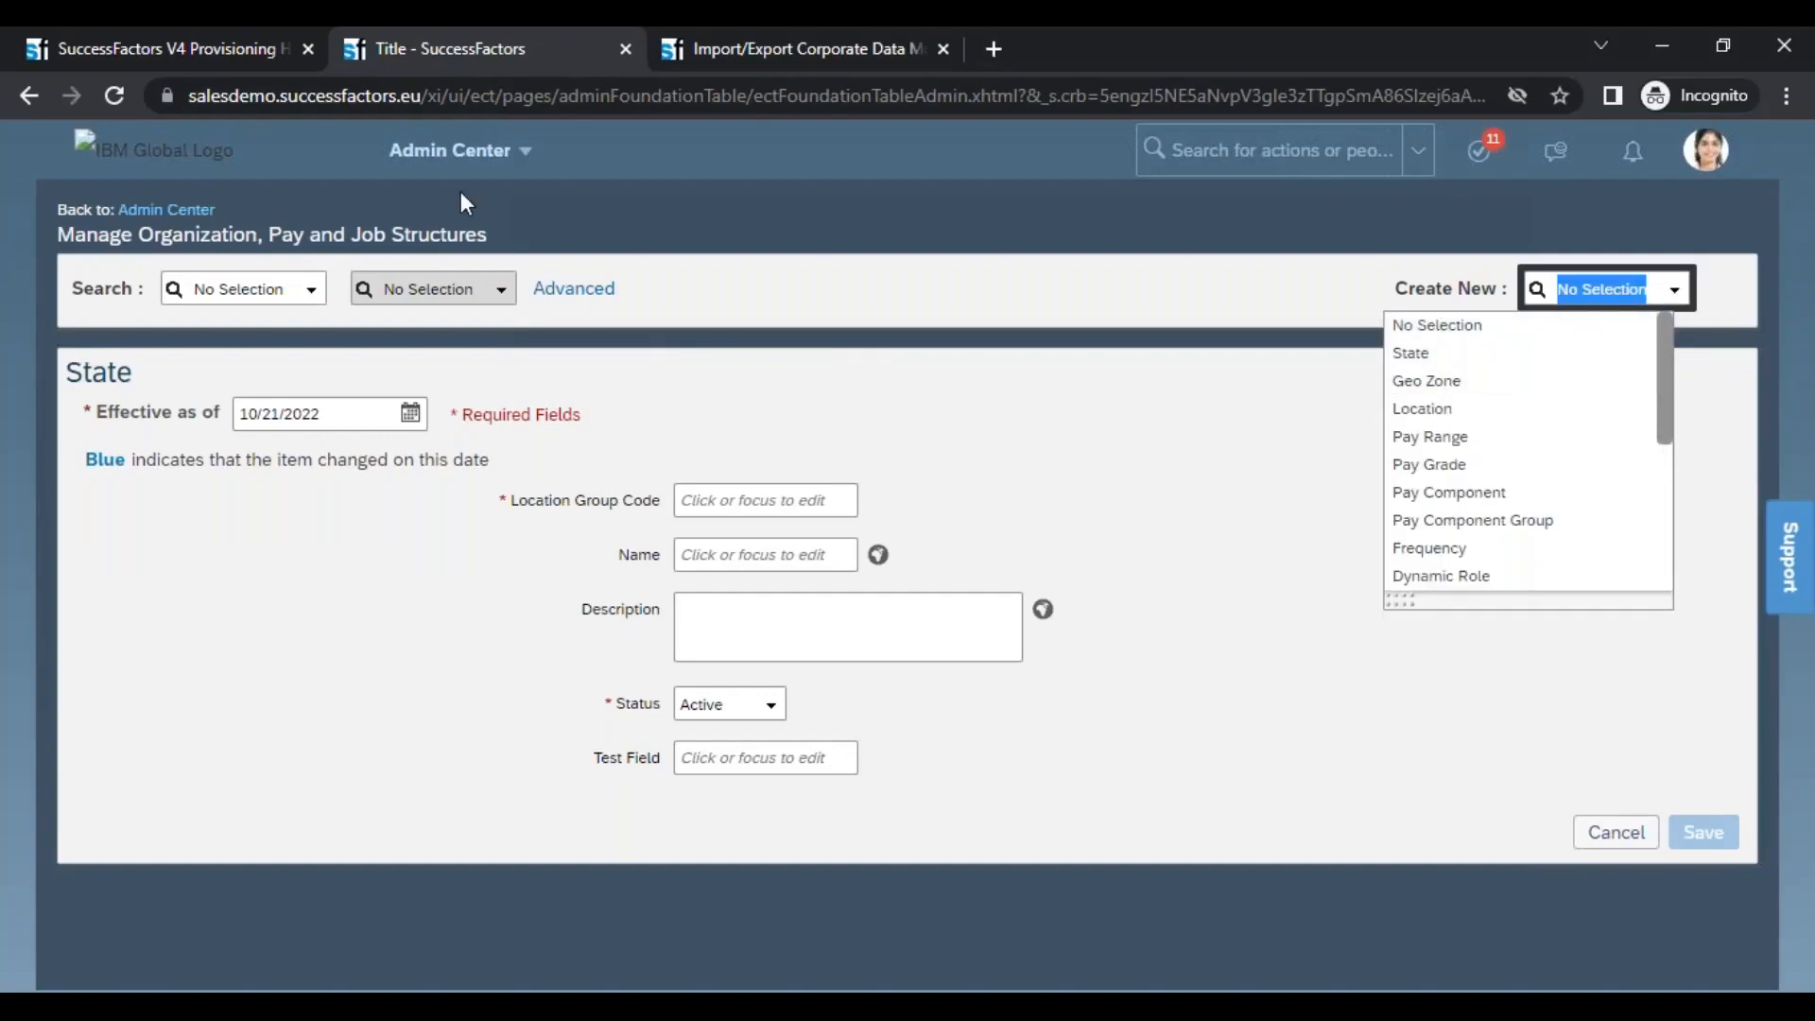
{"action": "left_click", "coordinate": [1421, 437]}
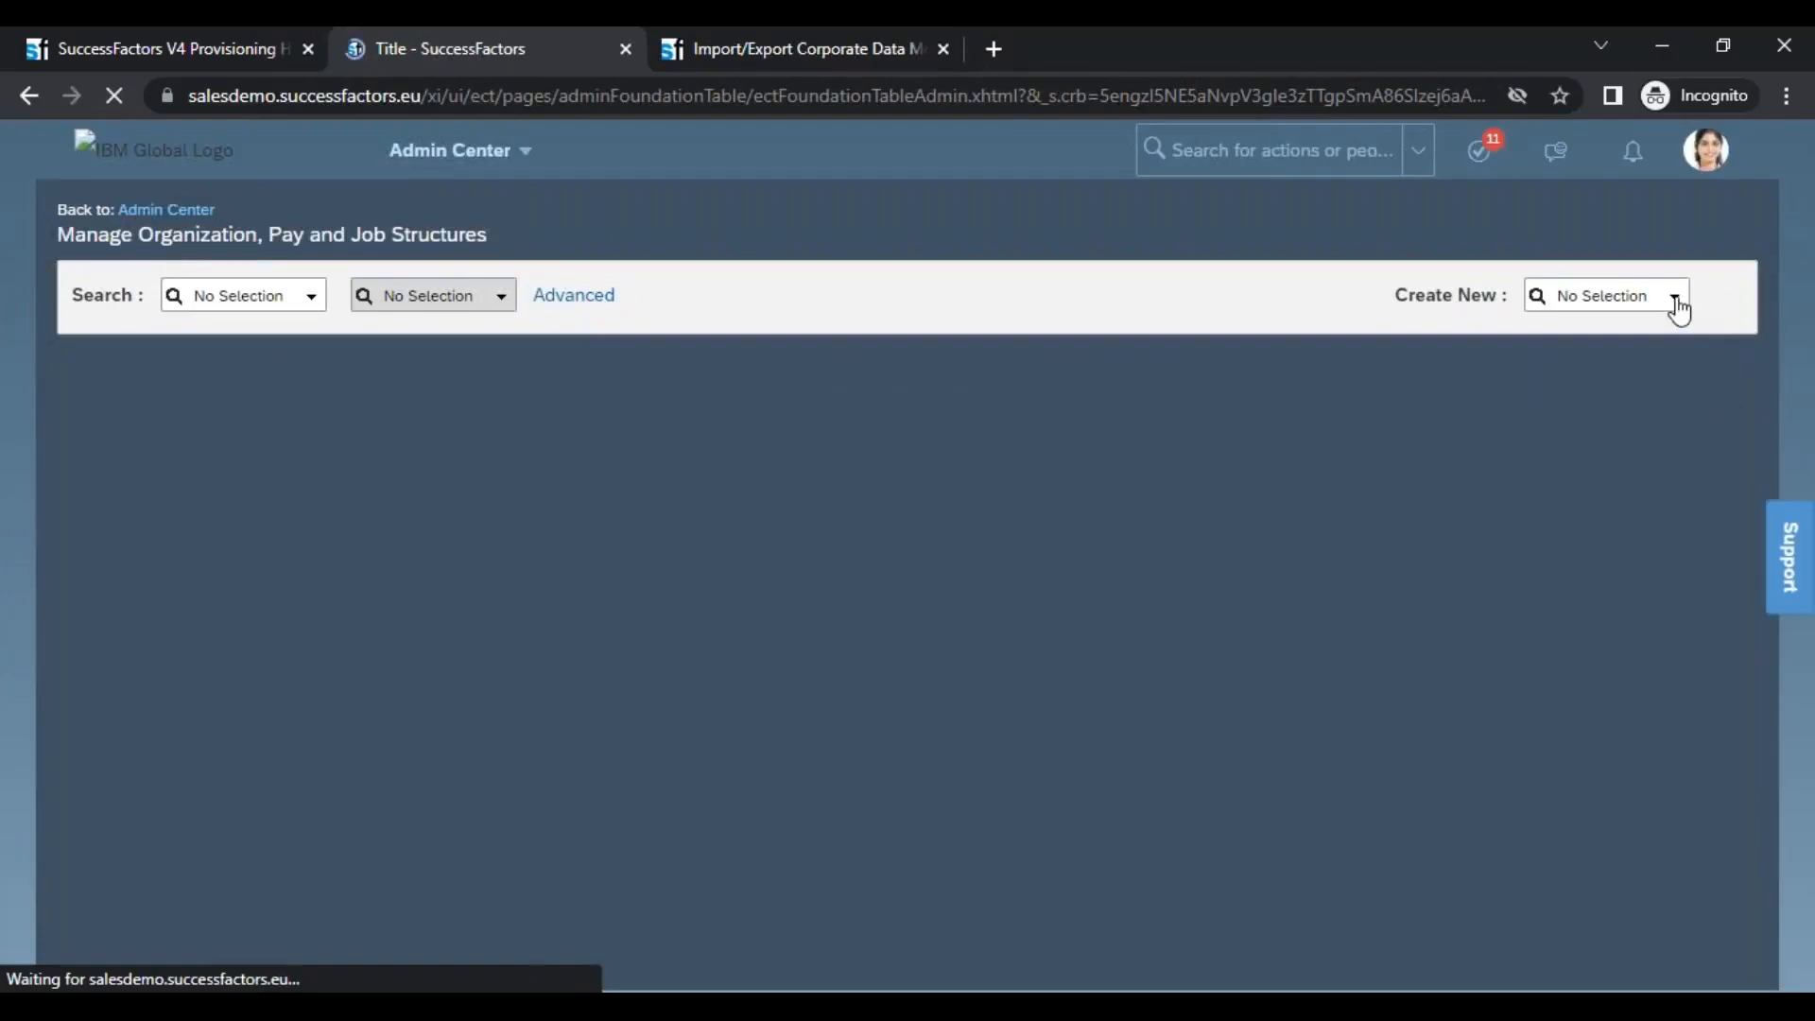
{"action": "left_click", "coordinate": [1675, 297]}
{"action": "left_click", "coordinate": [1515, 365]}
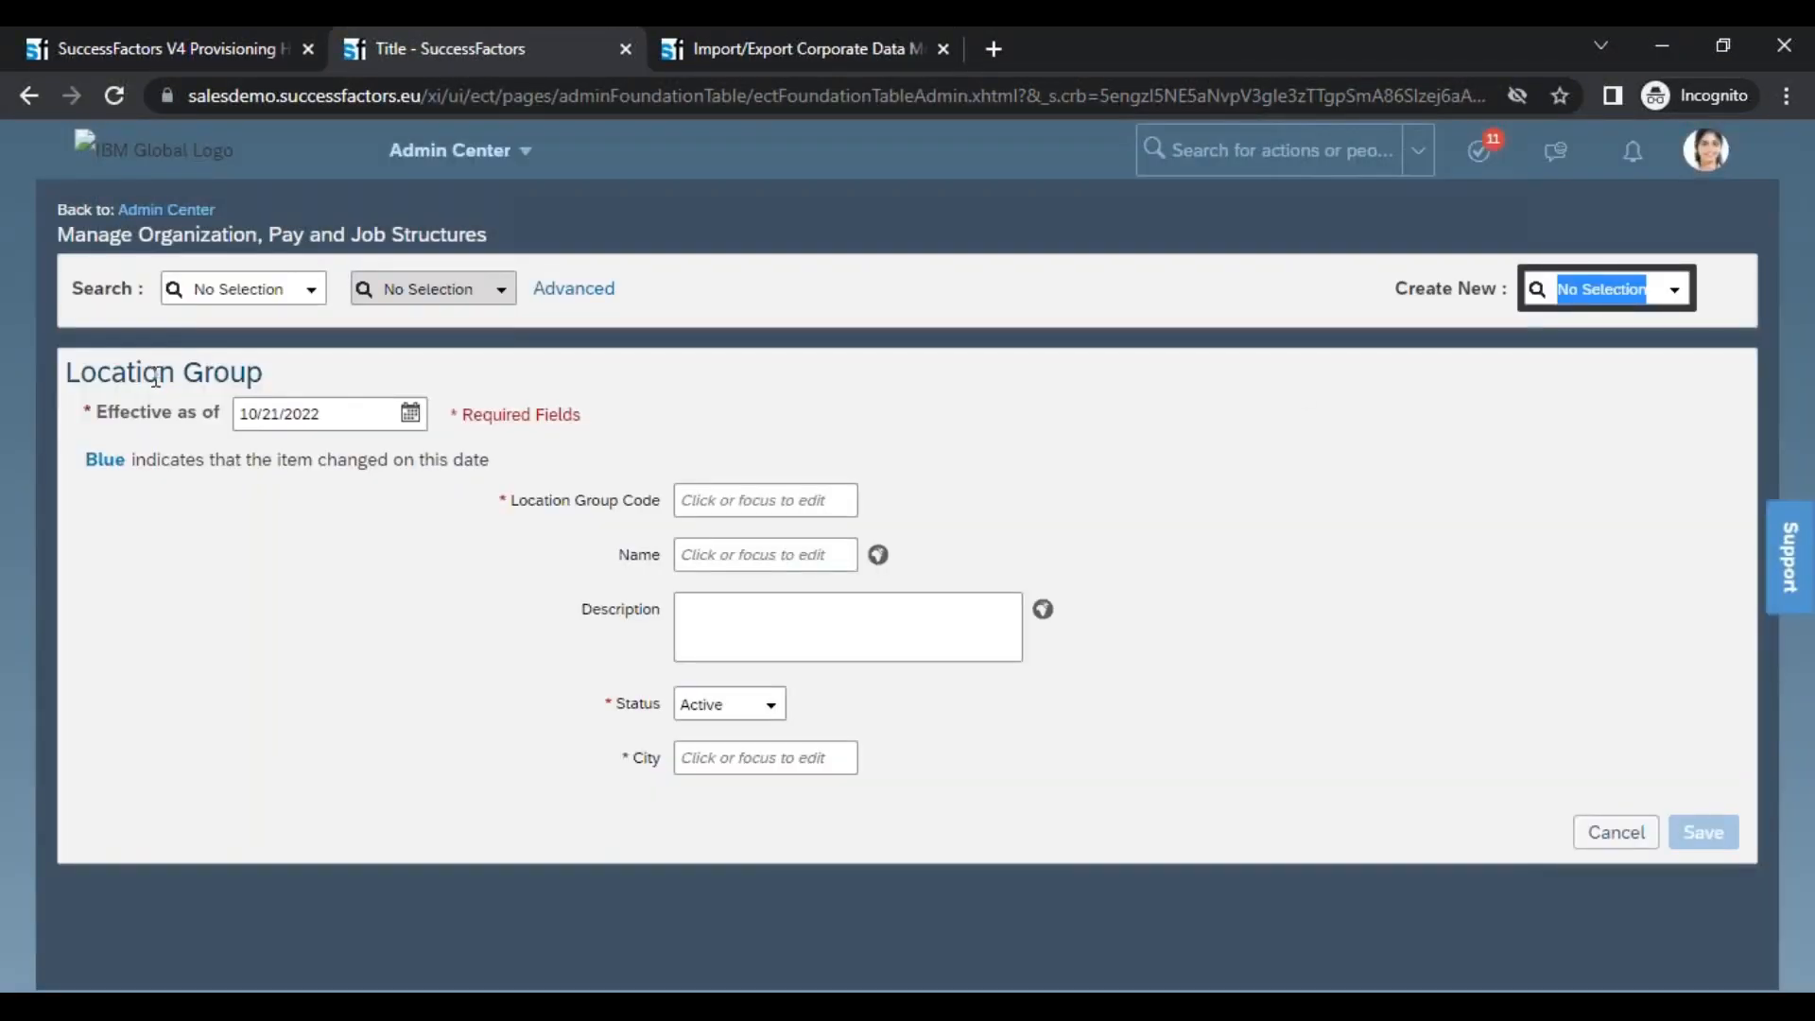
Check the Location Group form's heading, its Location Group Code label and the required City field
{"action": "triple_click", "coordinate": [156, 376]}
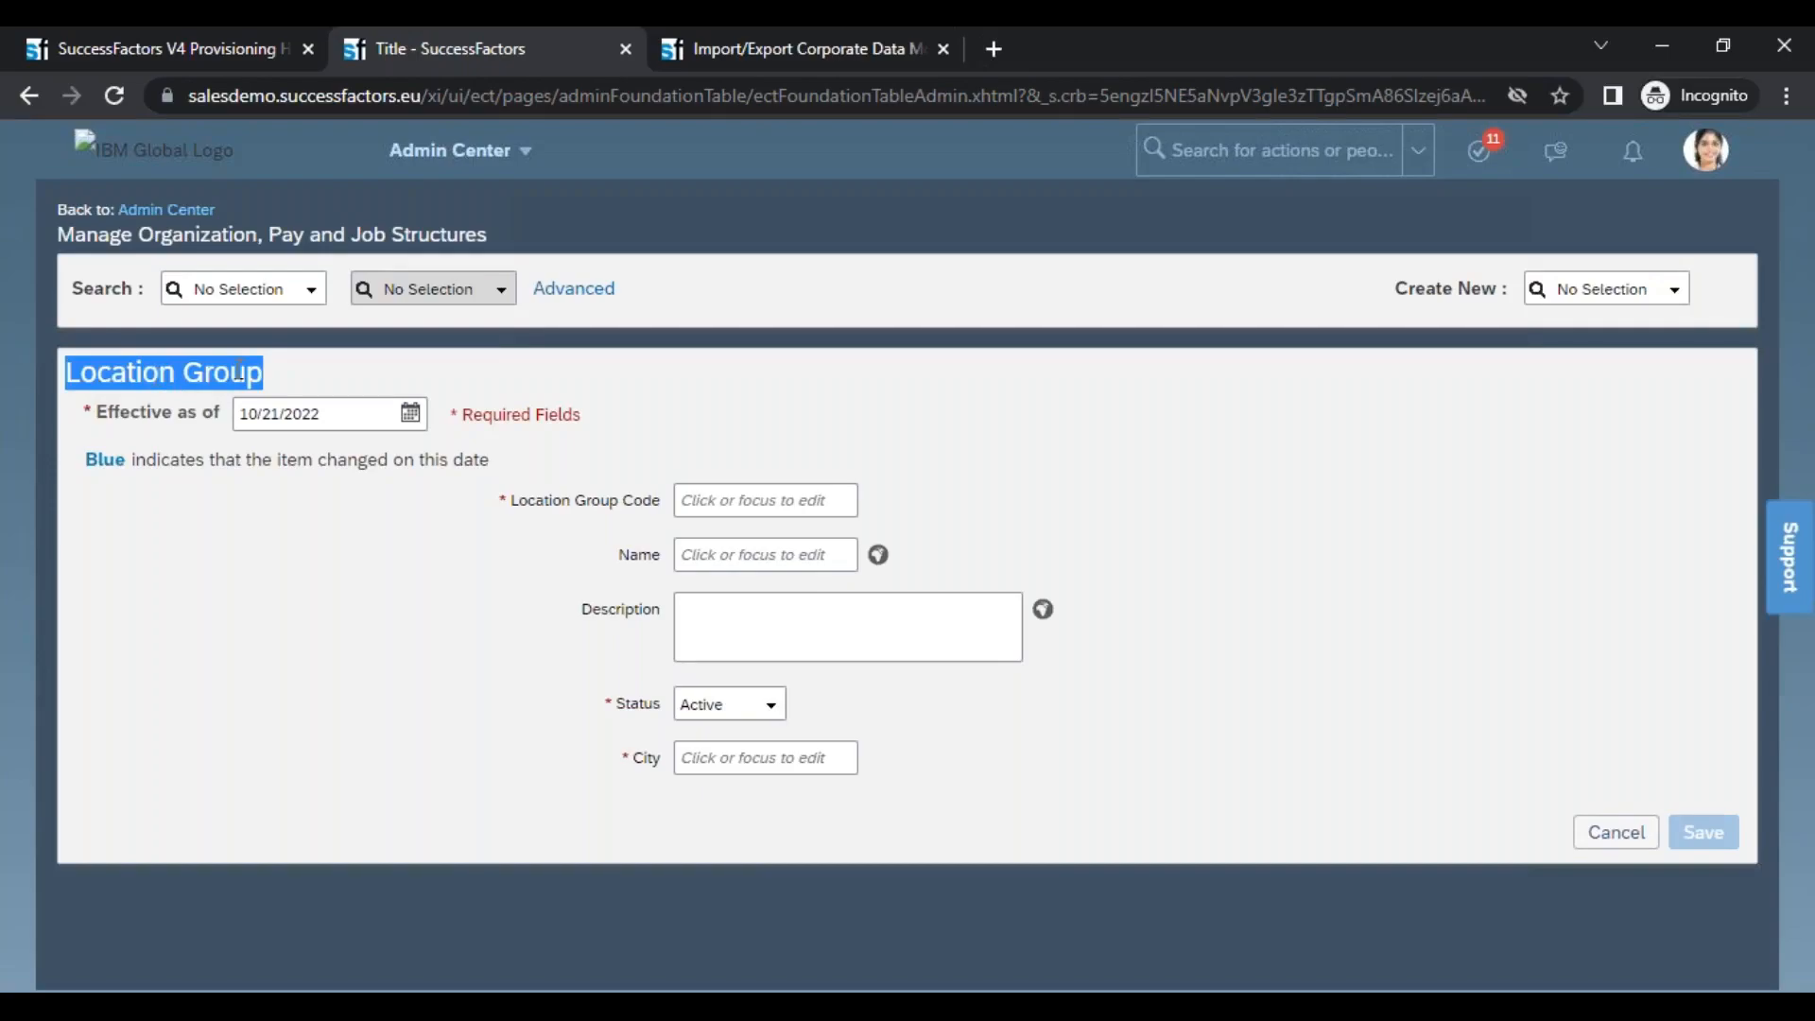
{"action": "left_click_drag", "start_coordinate": [513, 506], "coordinate": [652, 498]}
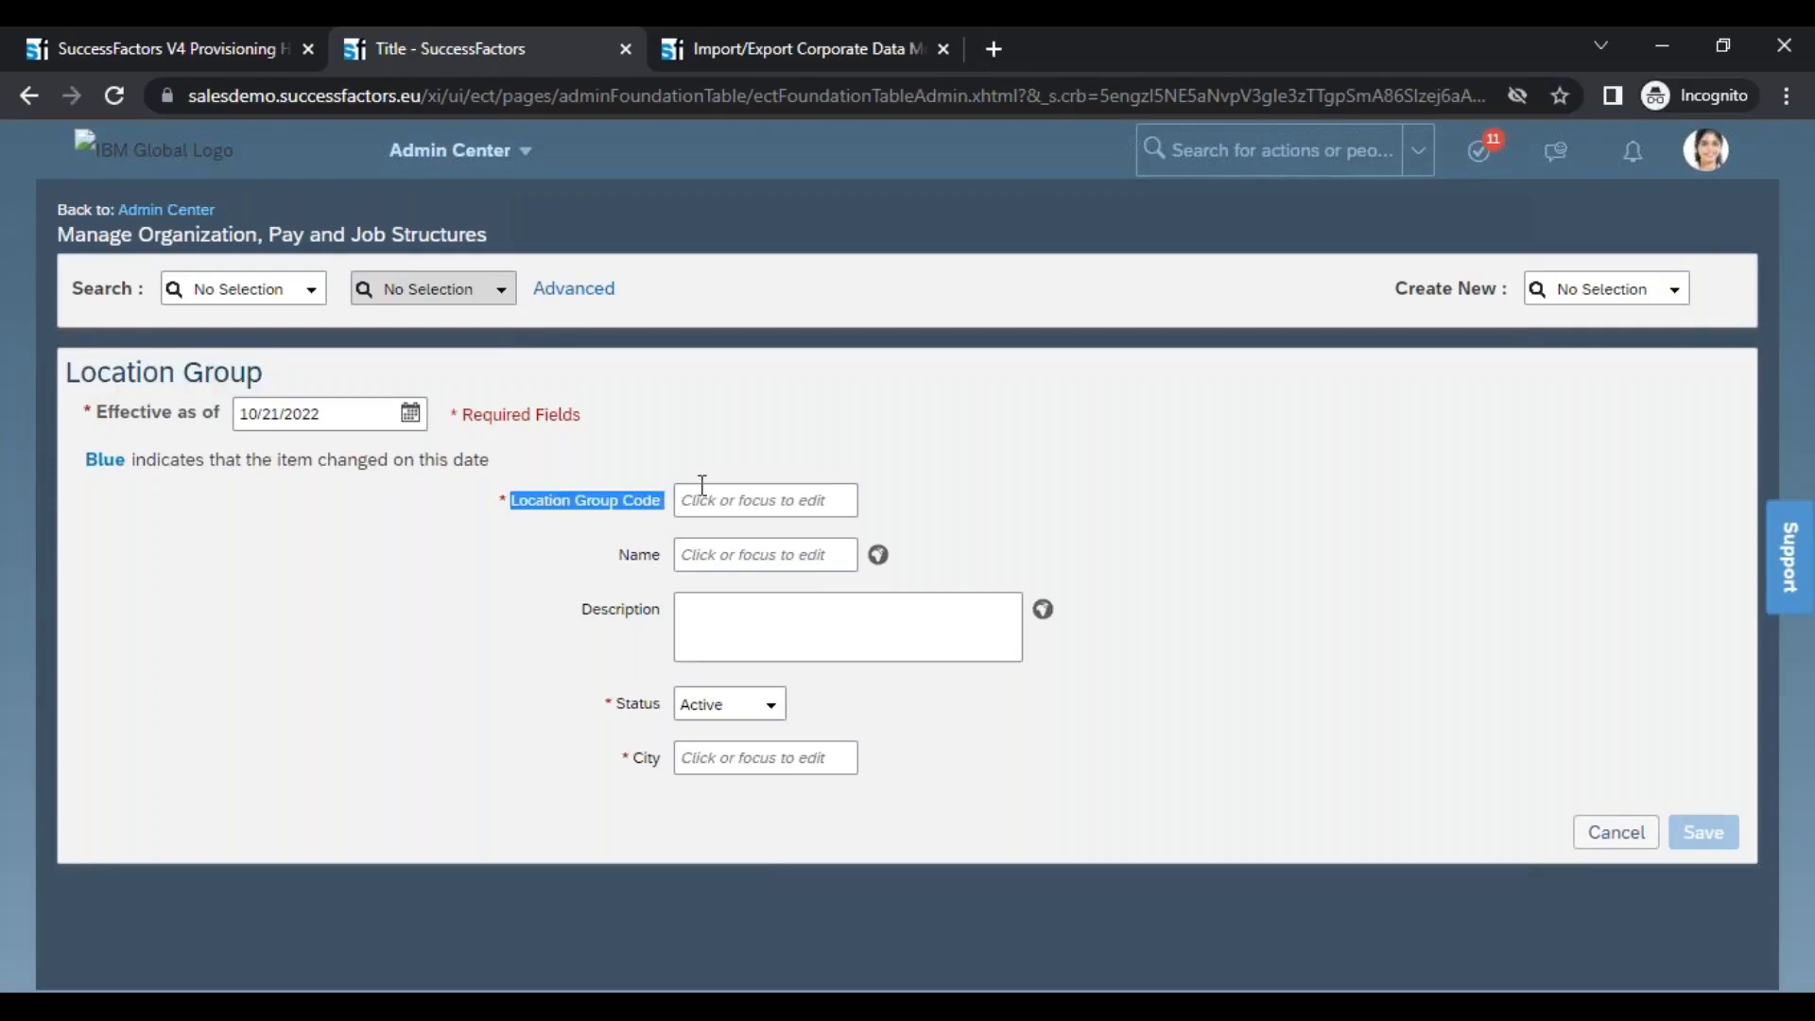
{"action": "left_click_drag", "start_coordinate": [620, 758], "coordinate": [681, 764]}
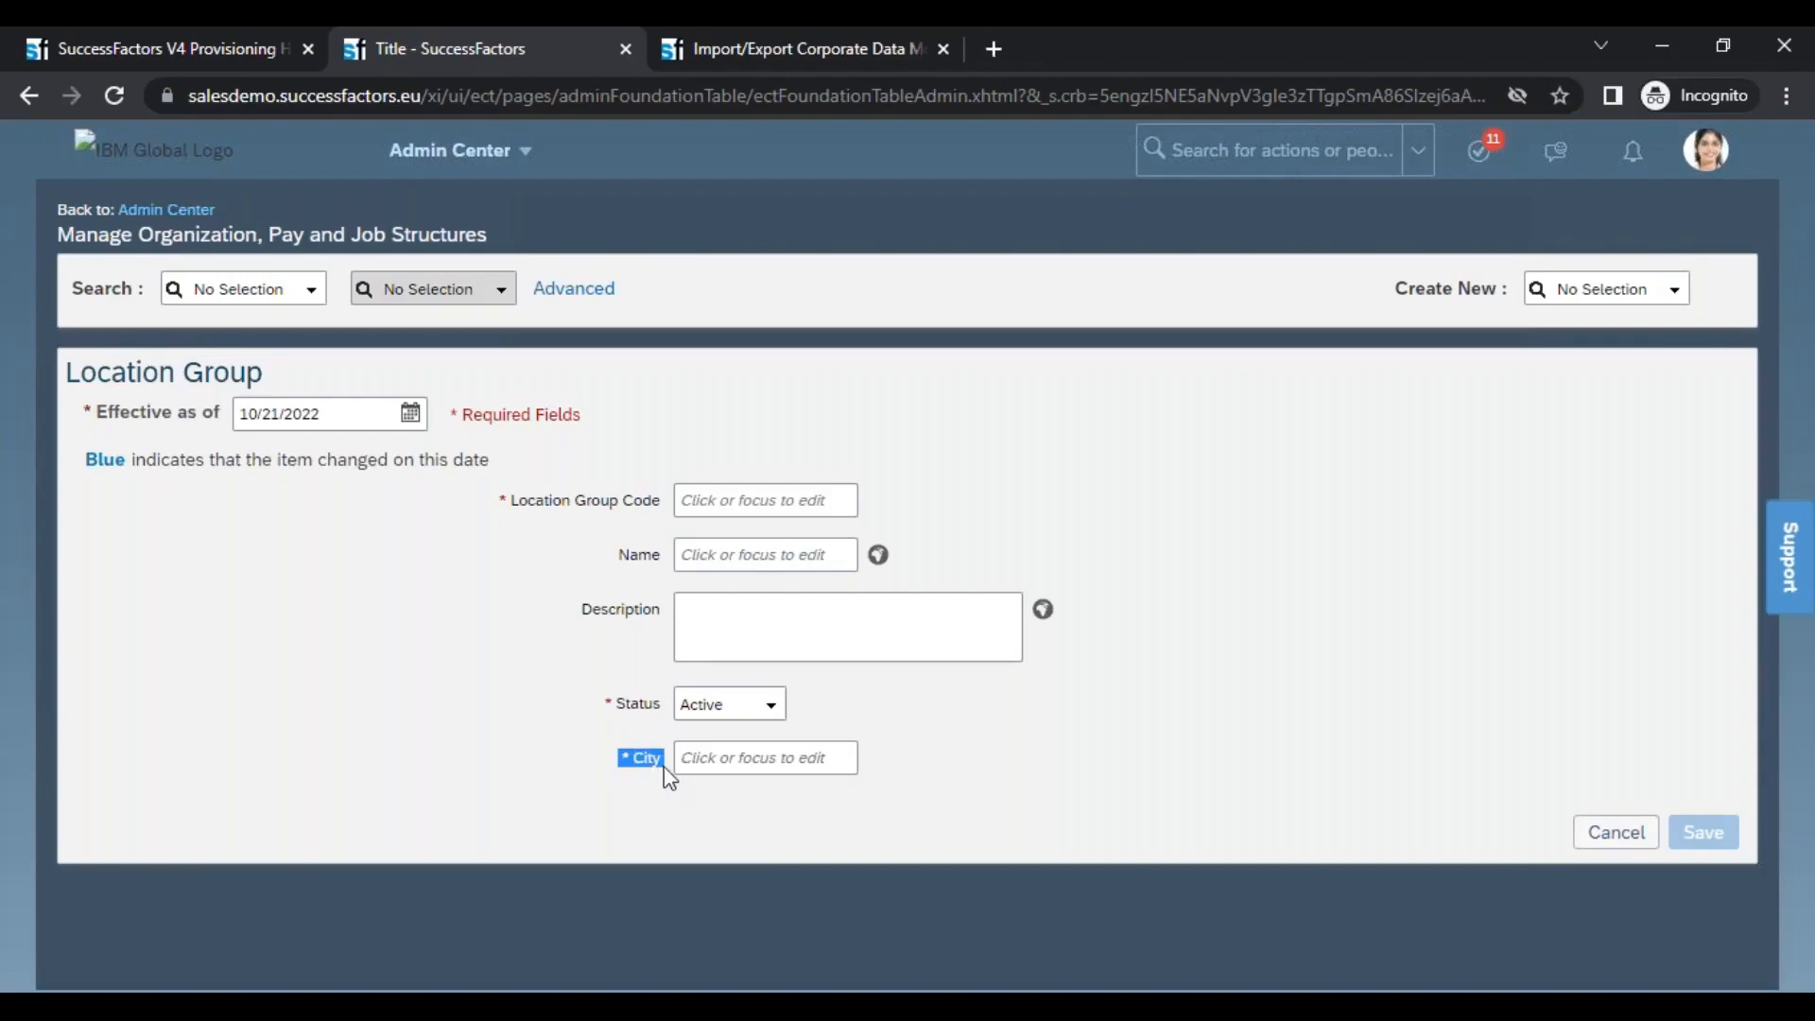
Enter an overlong random string in the City field to test its maximum length
{"action": "left_click", "coordinate": [709, 760]}
{"action": "type", "text": "k"}
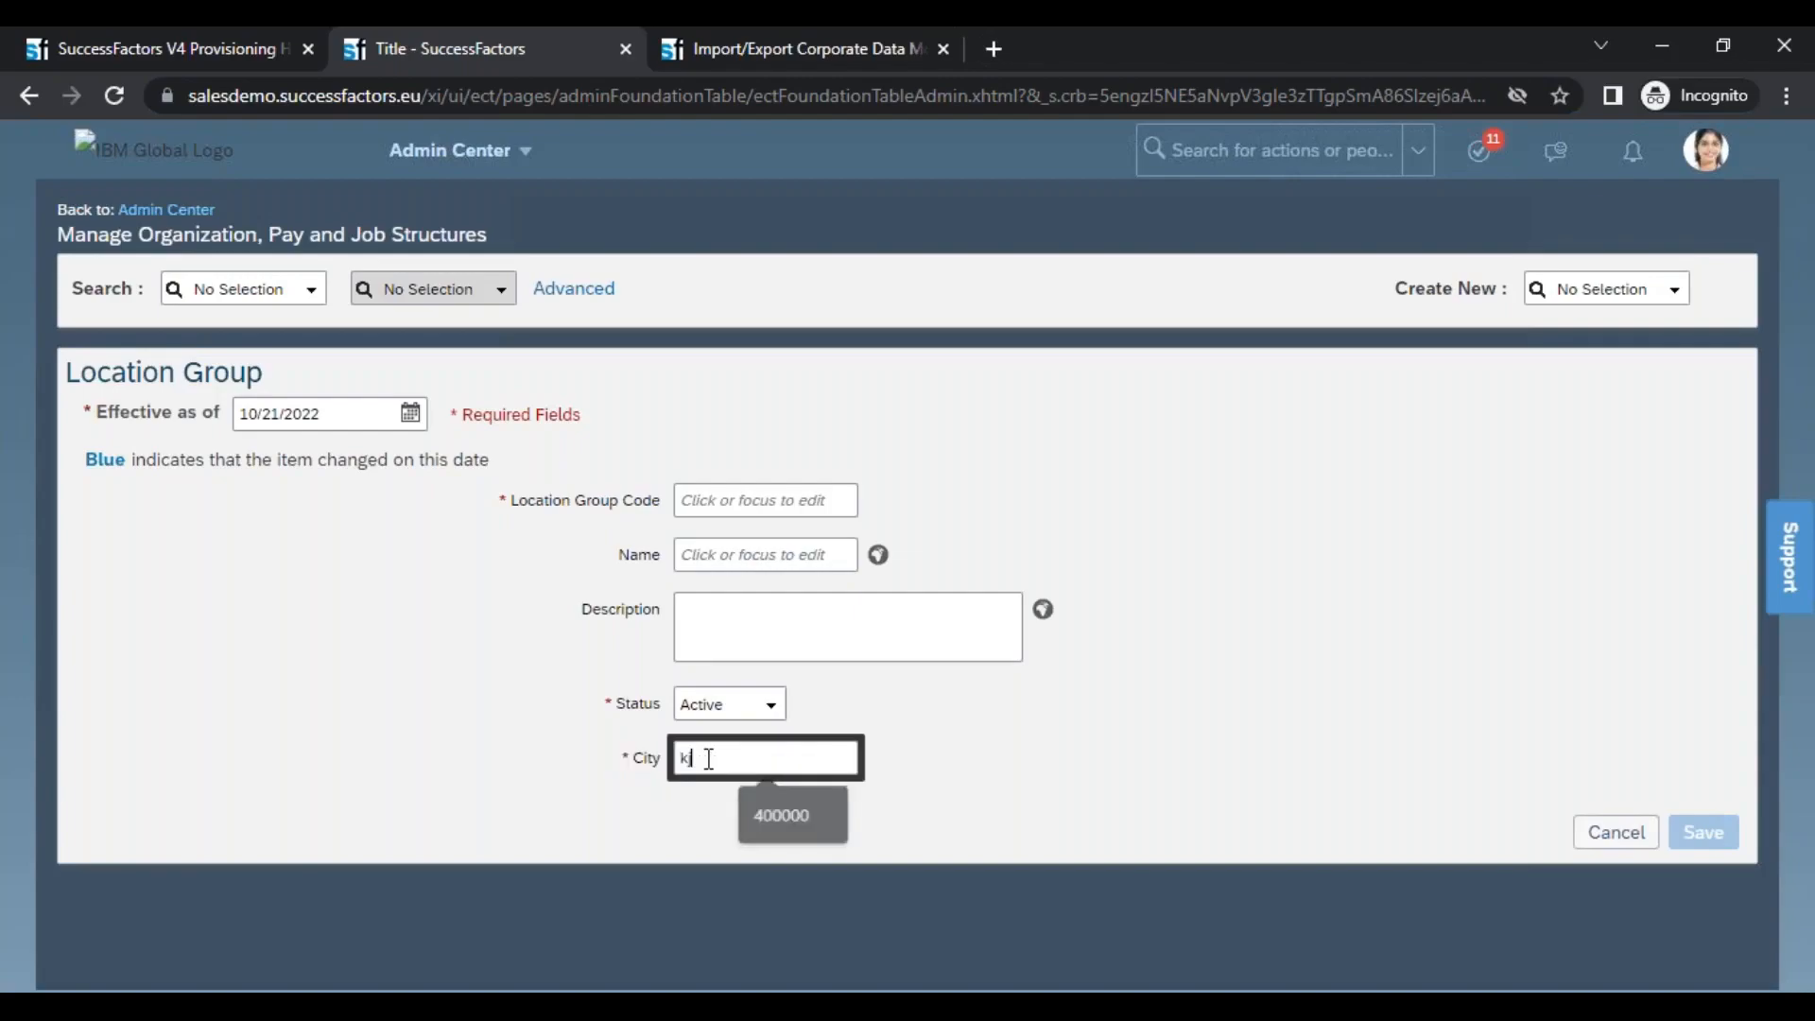
{"action": "type", "text": "jhzcjkhvcxjkxvhcjkxzcvhhvxckjzxvhkjxvd"}
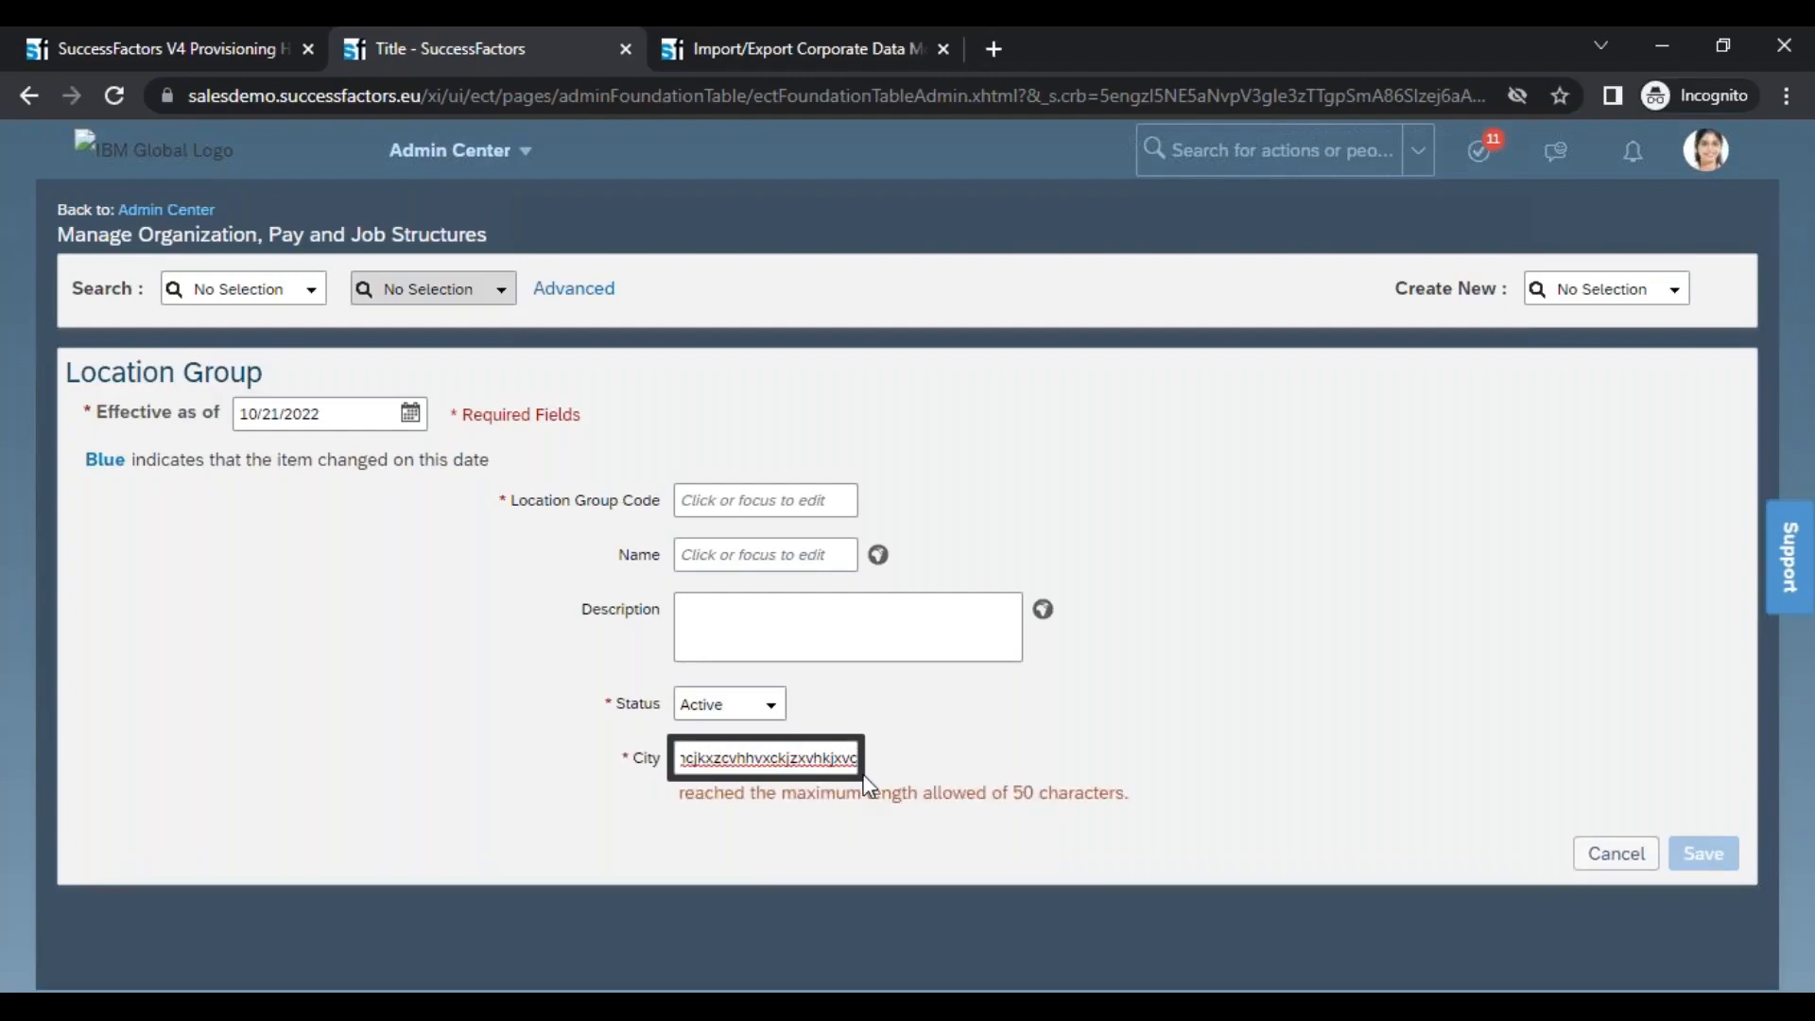
{"action": "left_click_drag", "start_coordinate": [689, 810], "coordinate": [1010, 798]}
{"action": "left_click", "coordinate": [1010, 798]}
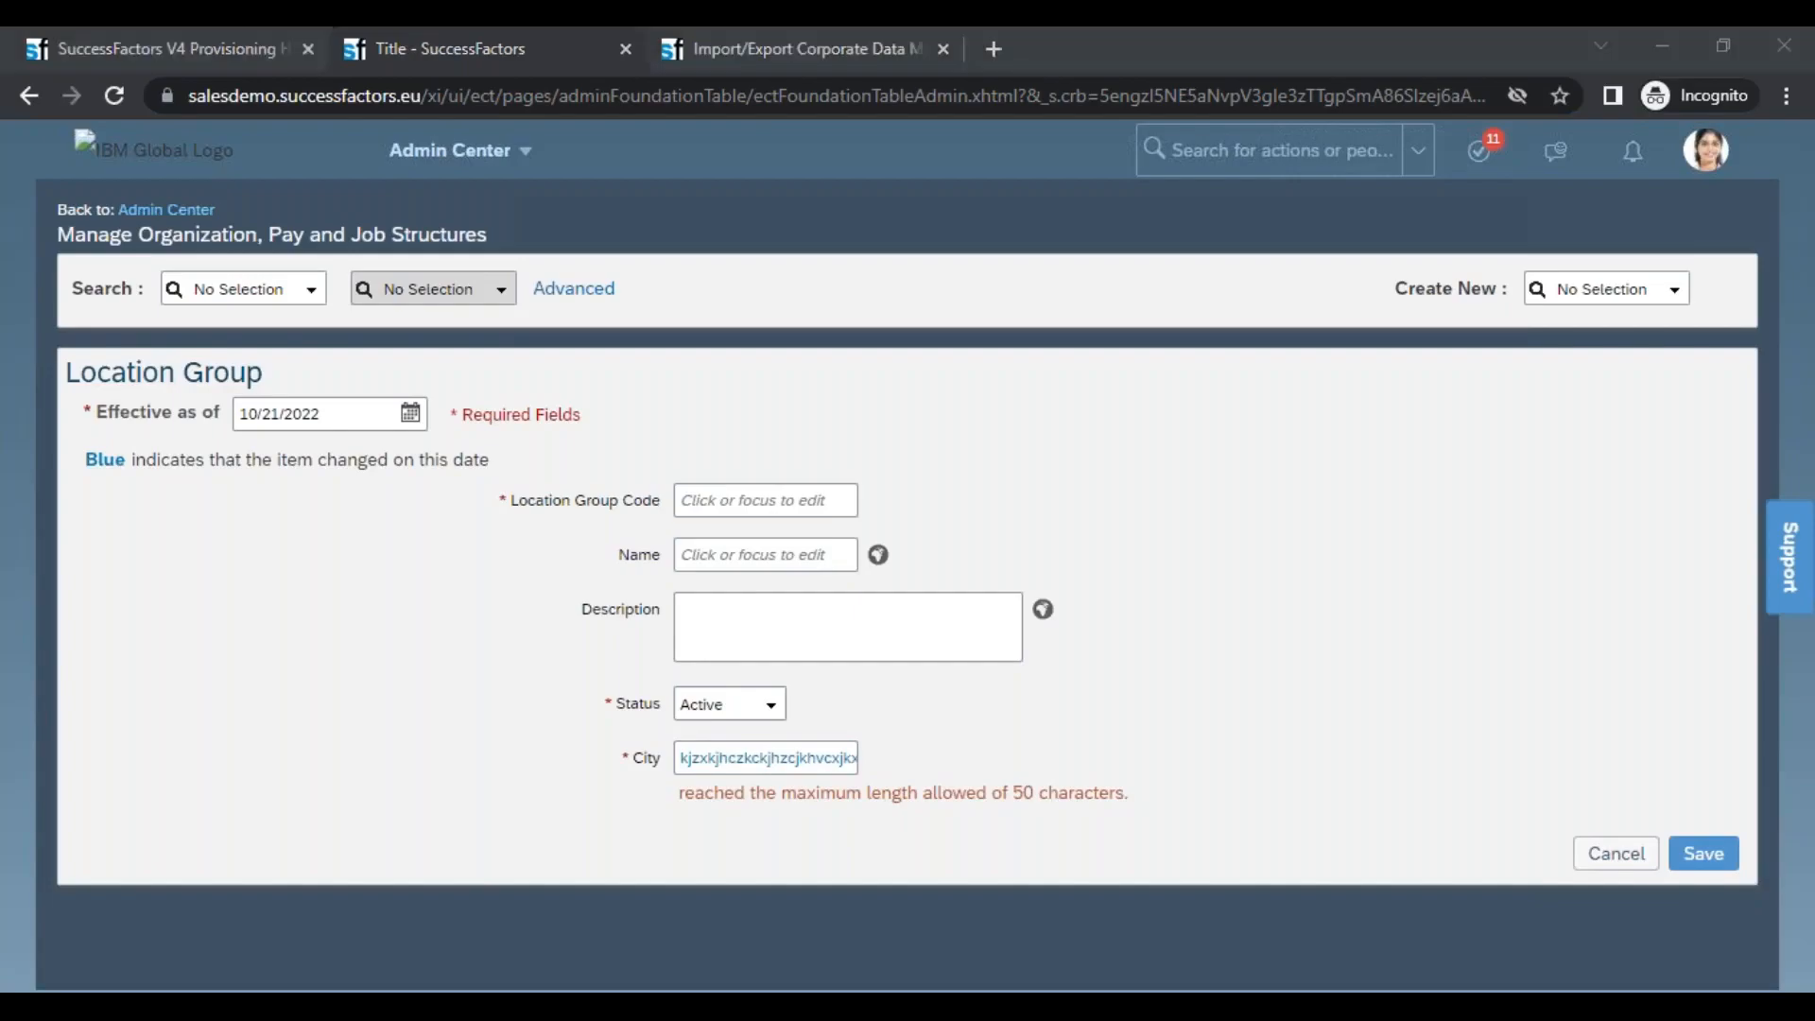
Switch to XMLPad and examine the custom-string2 field's attributes and City label in the source code
{"action": "key", "text": "alt+Tab"}
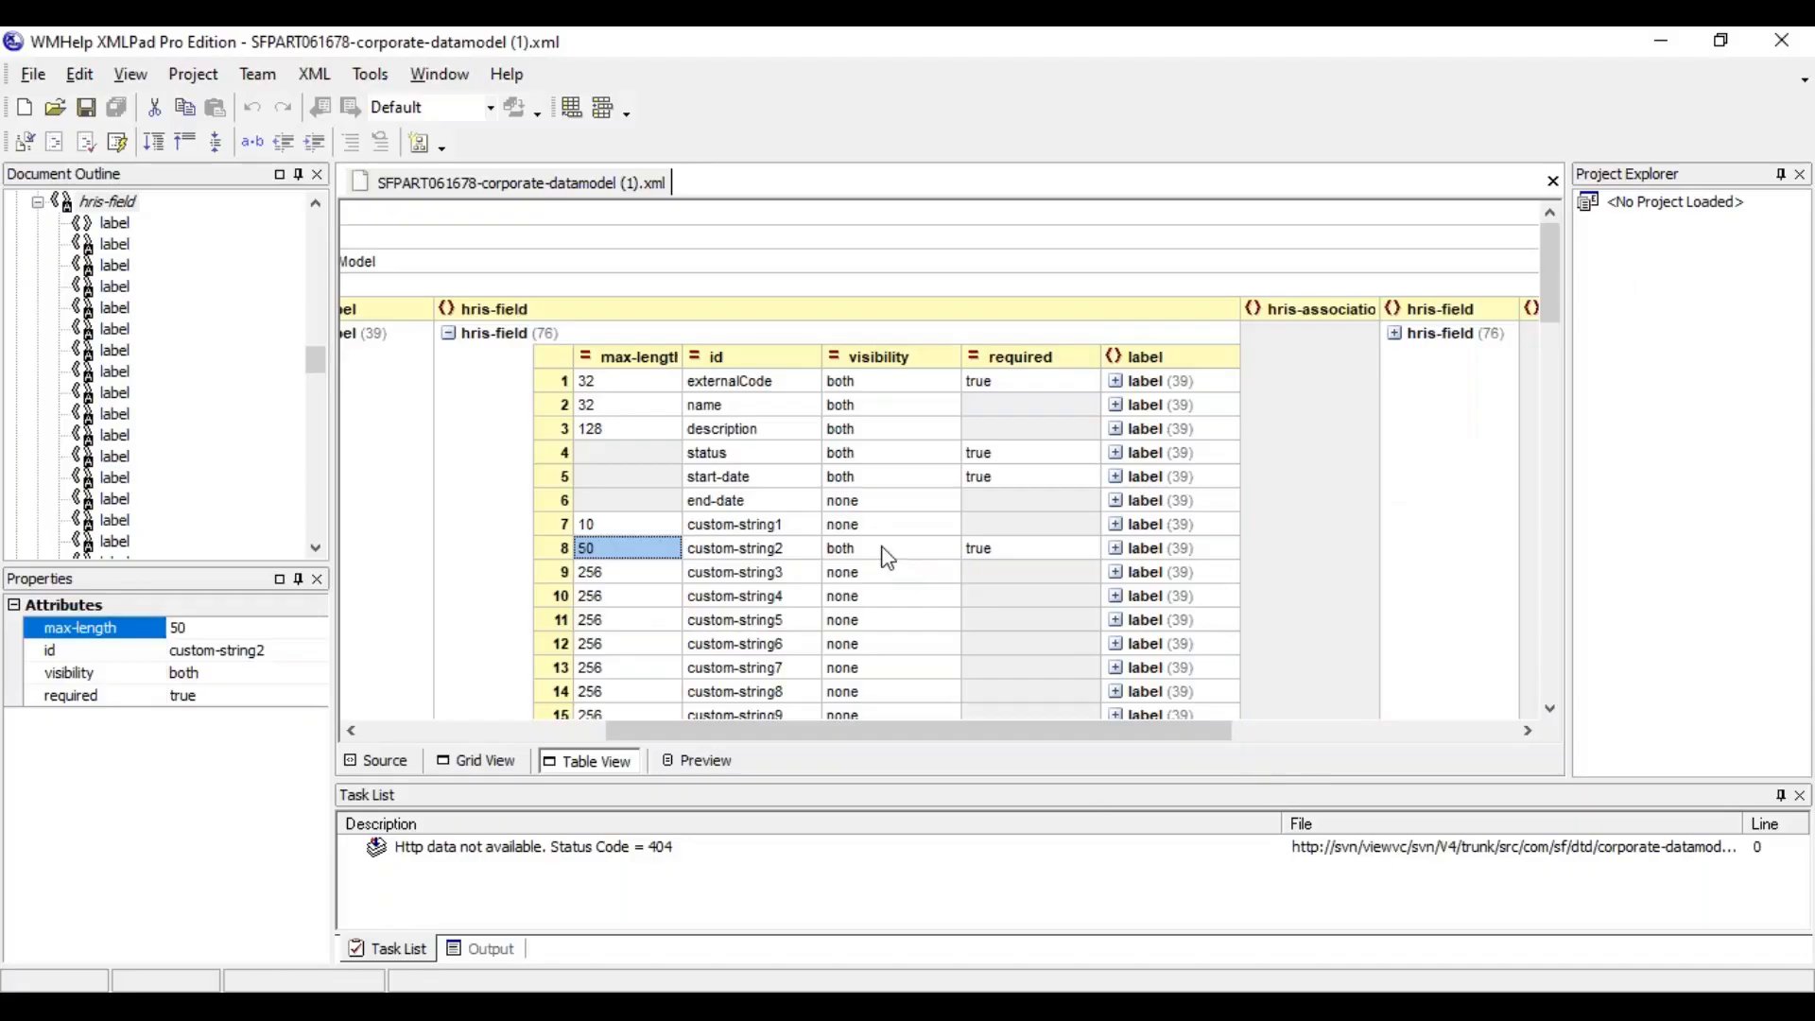
{"action": "left_click", "coordinate": [888, 554]}
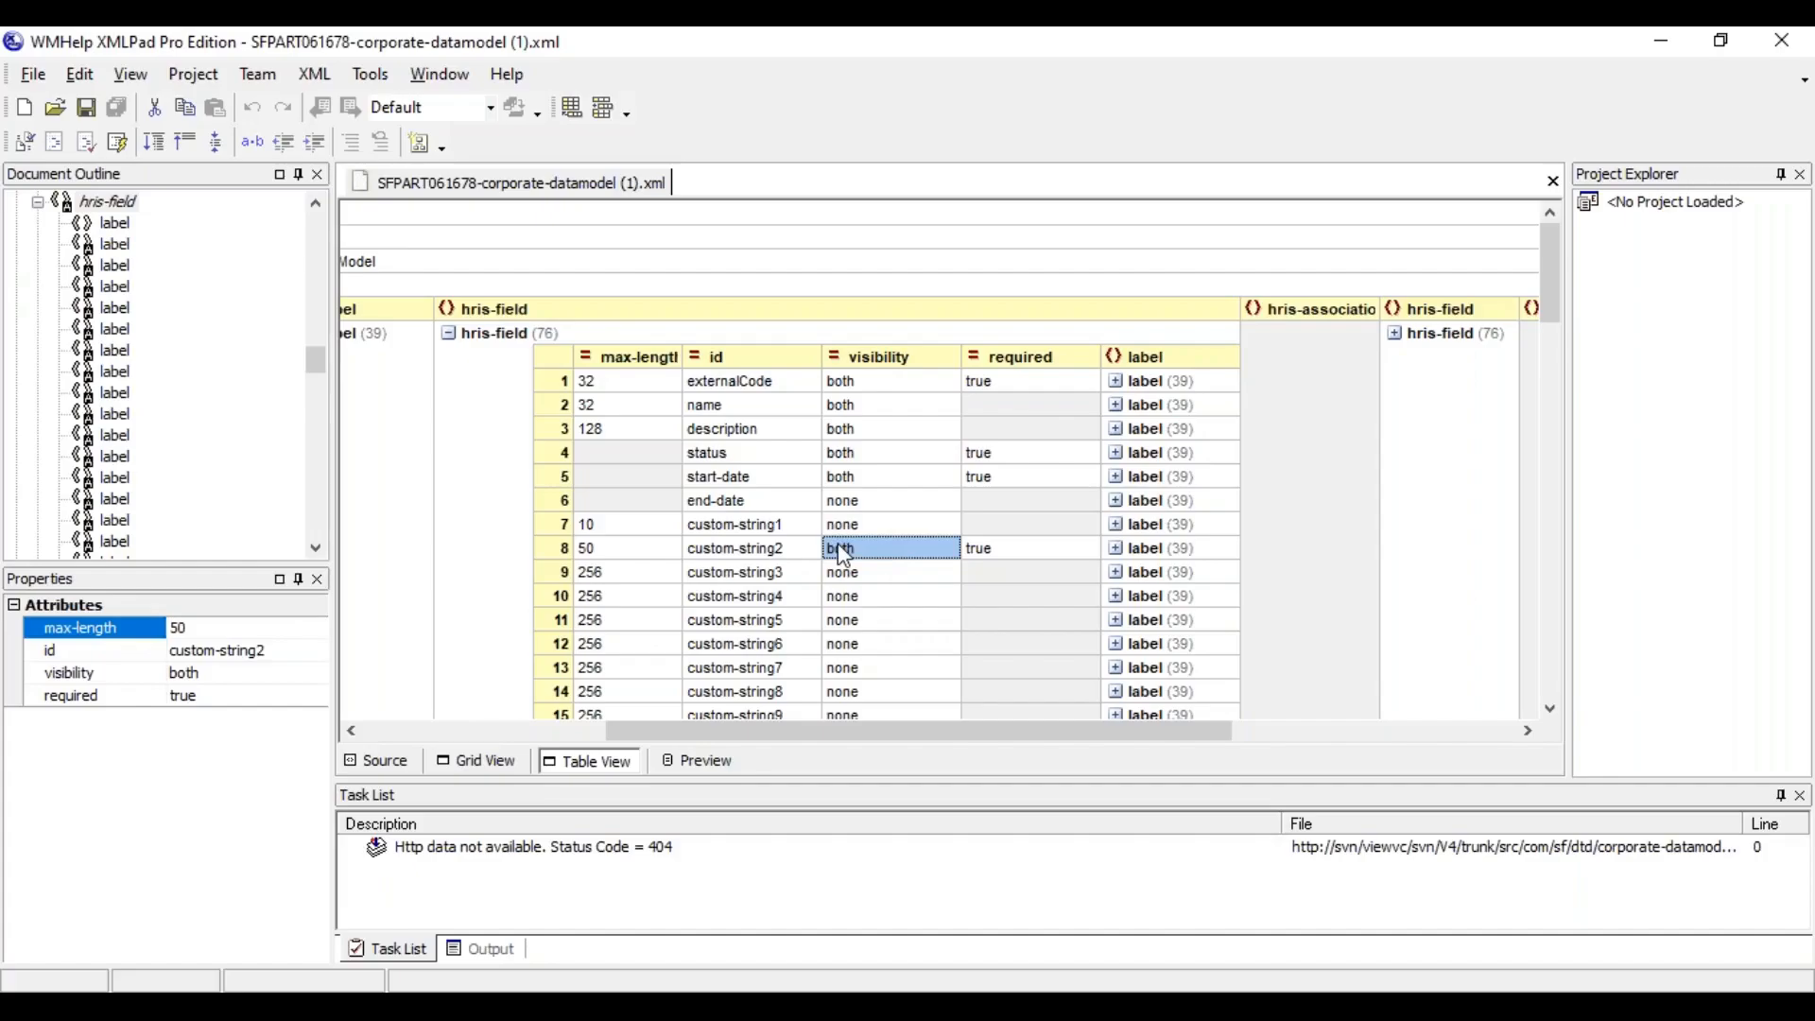
{"action": "left_click", "coordinate": [392, 762]}
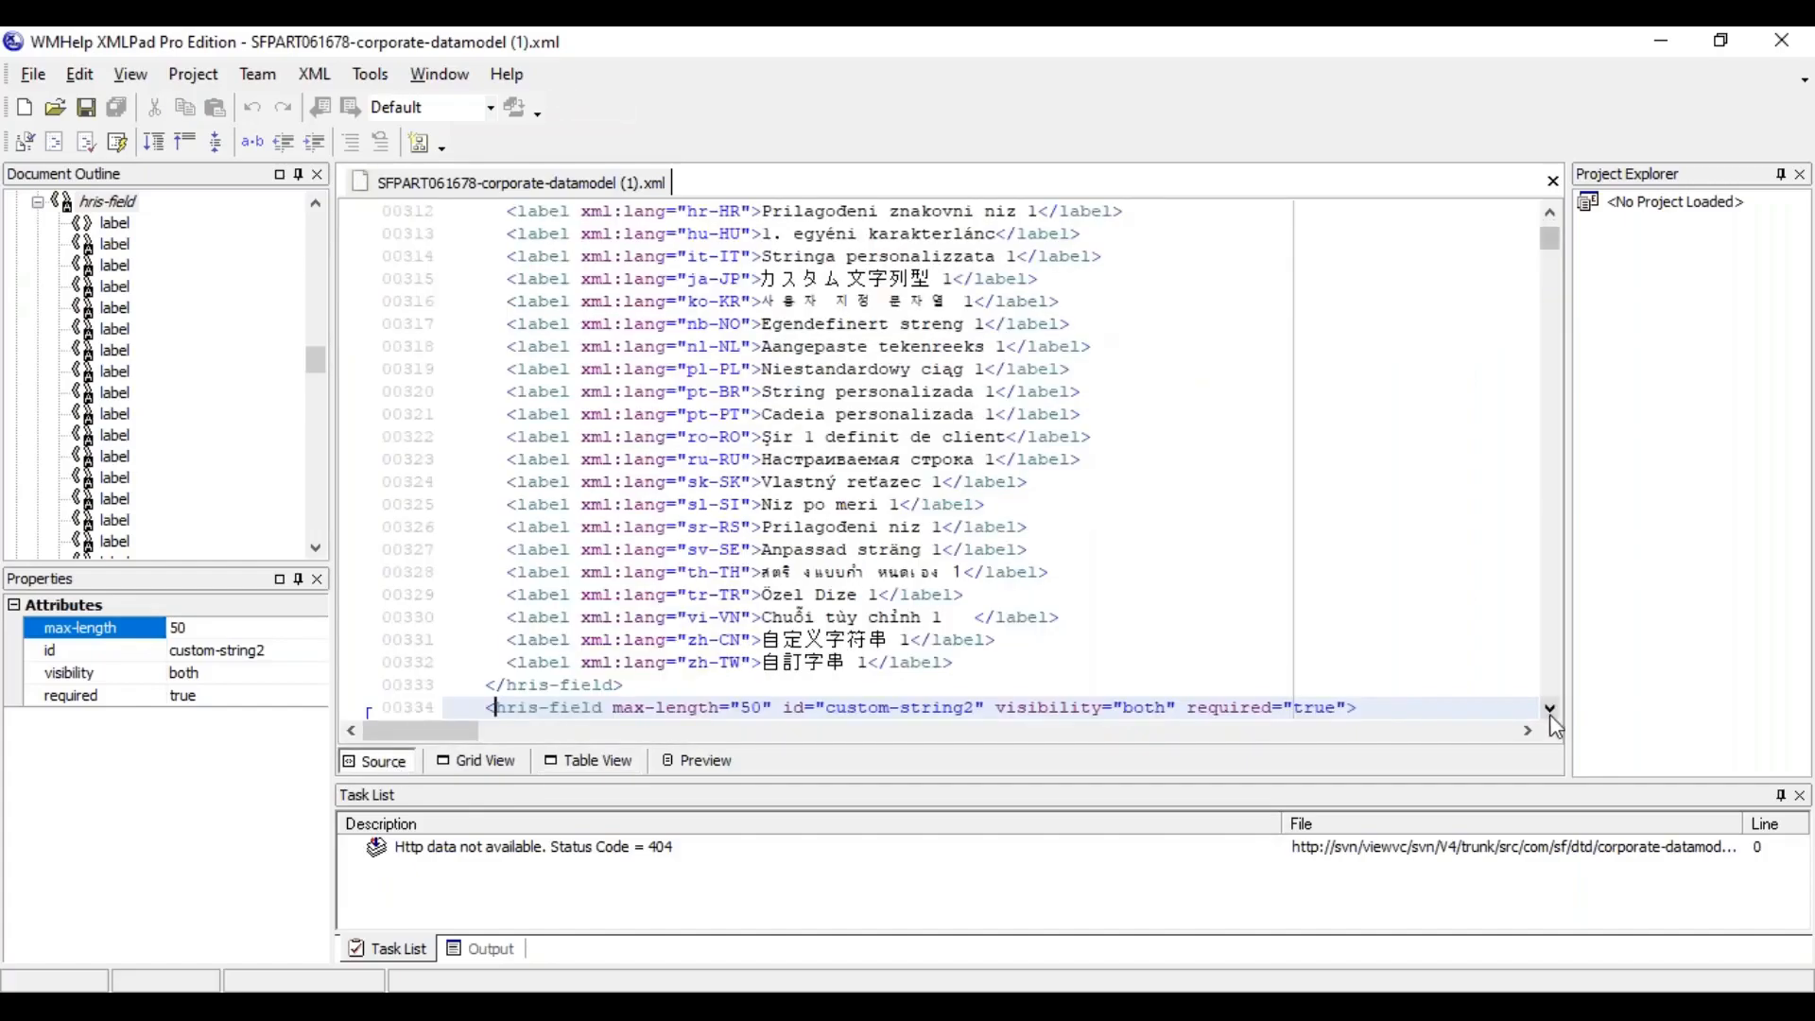
{"action": "left_click", "coordinate": [1551, 713]}
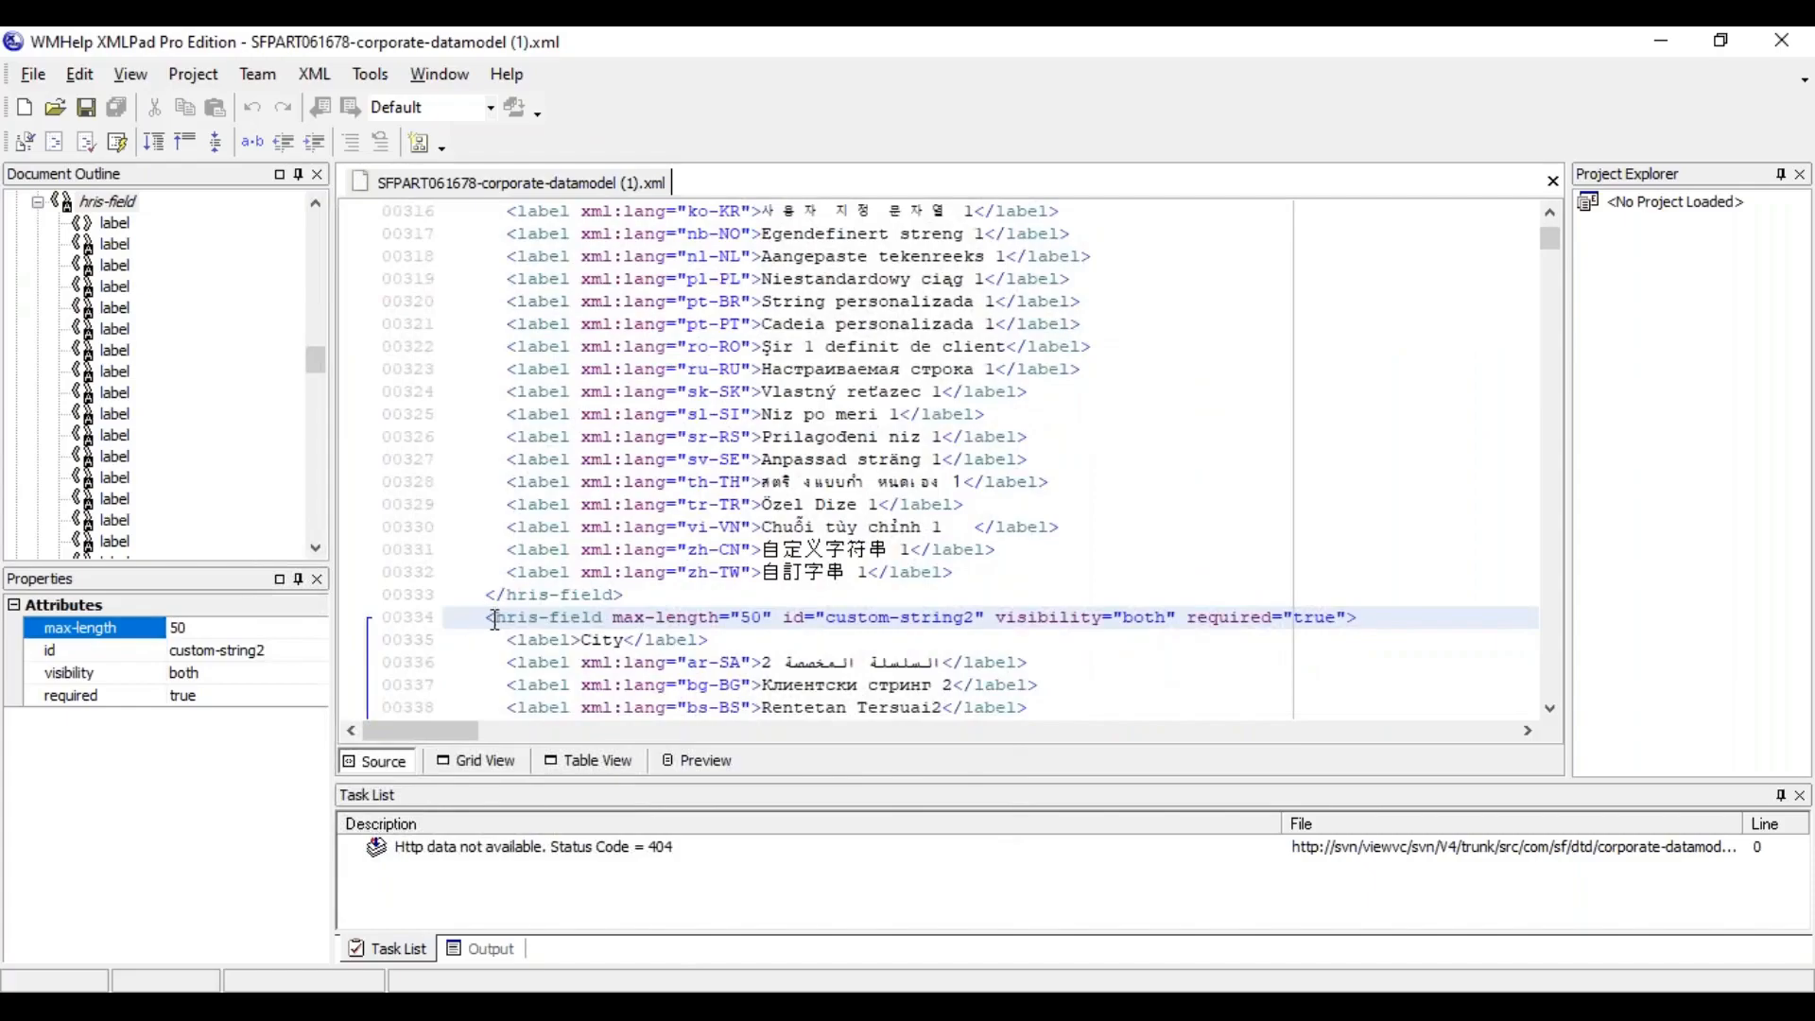
{"action": "left_click_drag", "start_coordinate": [613, 617], "coordinate": [1349, 617]}
{"action": "left_click_drag", "start_coordinate": [508, 640], "coordinate": [693, 646]}
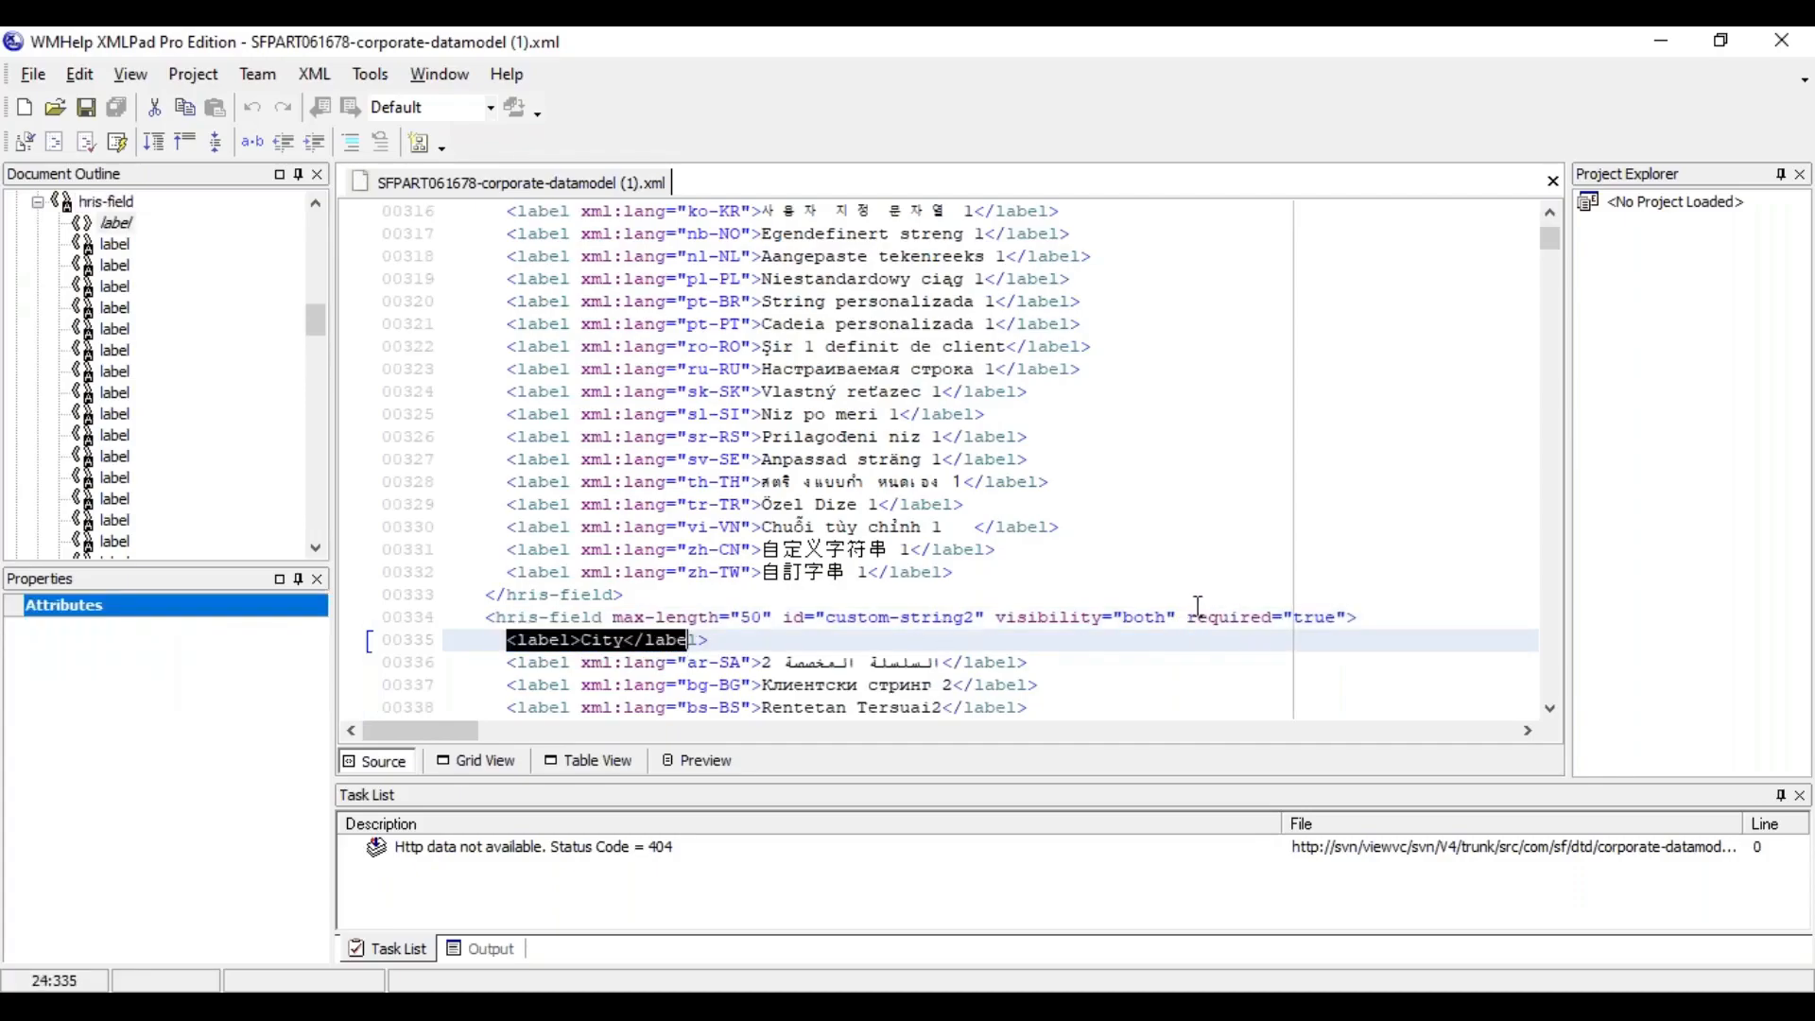
Remove the required="true" attribute from locationGroup's custom-string2 field and save the XML file
{"action": "left_click_drag", "start_coordinate": [1189, 618], "coordinate": [1349, 612]}
{"action": "key", "text": "BackSpace"}
{"action": "key", "text": "BackSpace"}
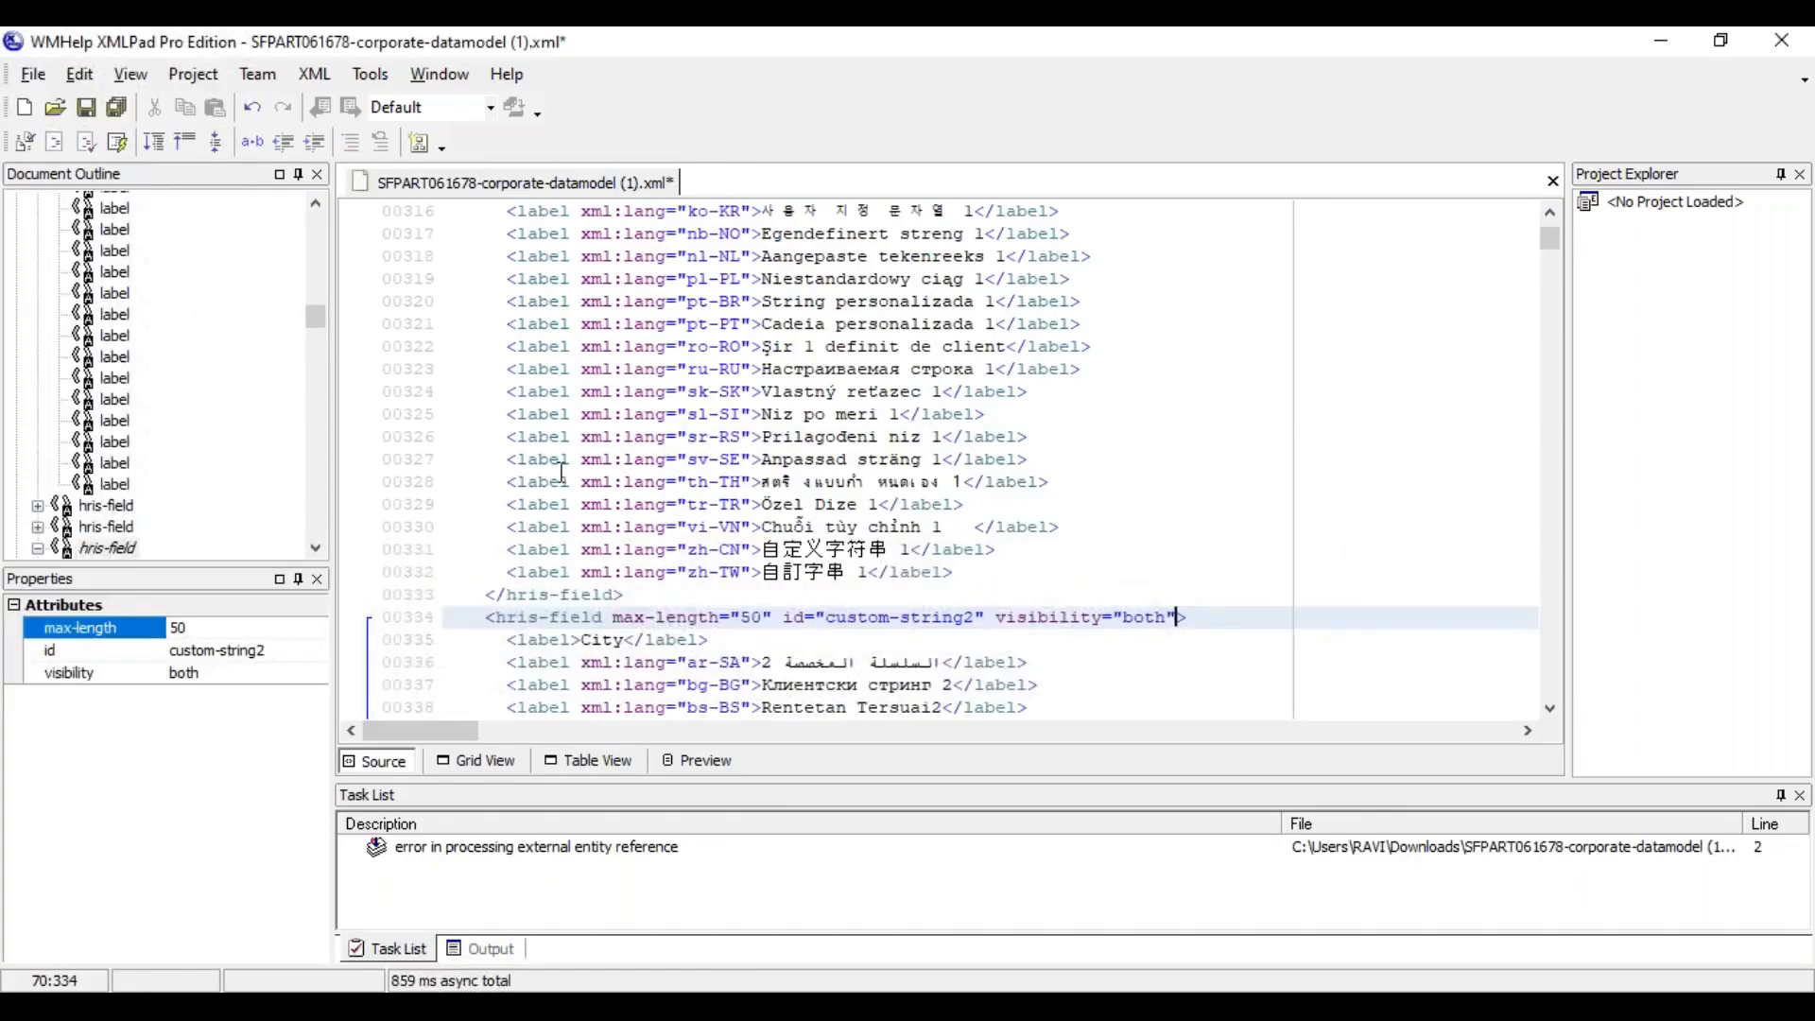
{"action": "left_click", "coordinate": [85, 109]}
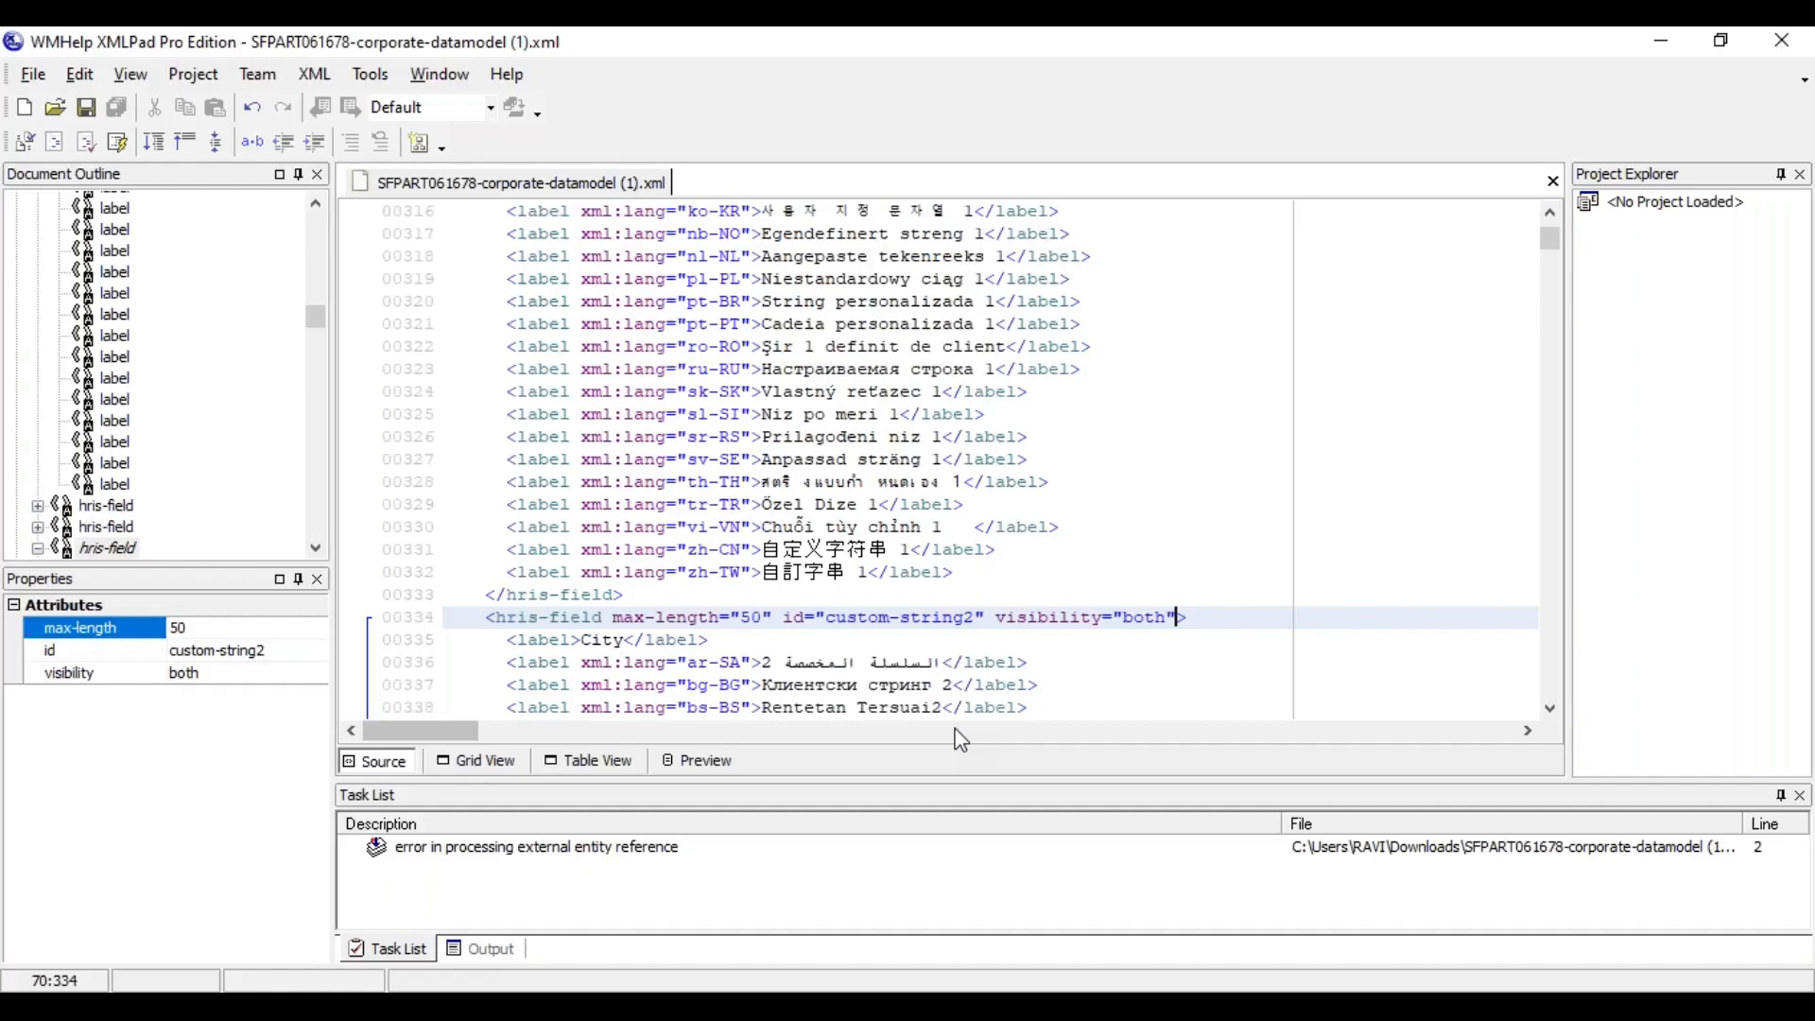
Show the data model as a table, collapse locationGroup's hris-fields and expand those of payRange
{"action": "left_click", "coordinate": [603, 640]}
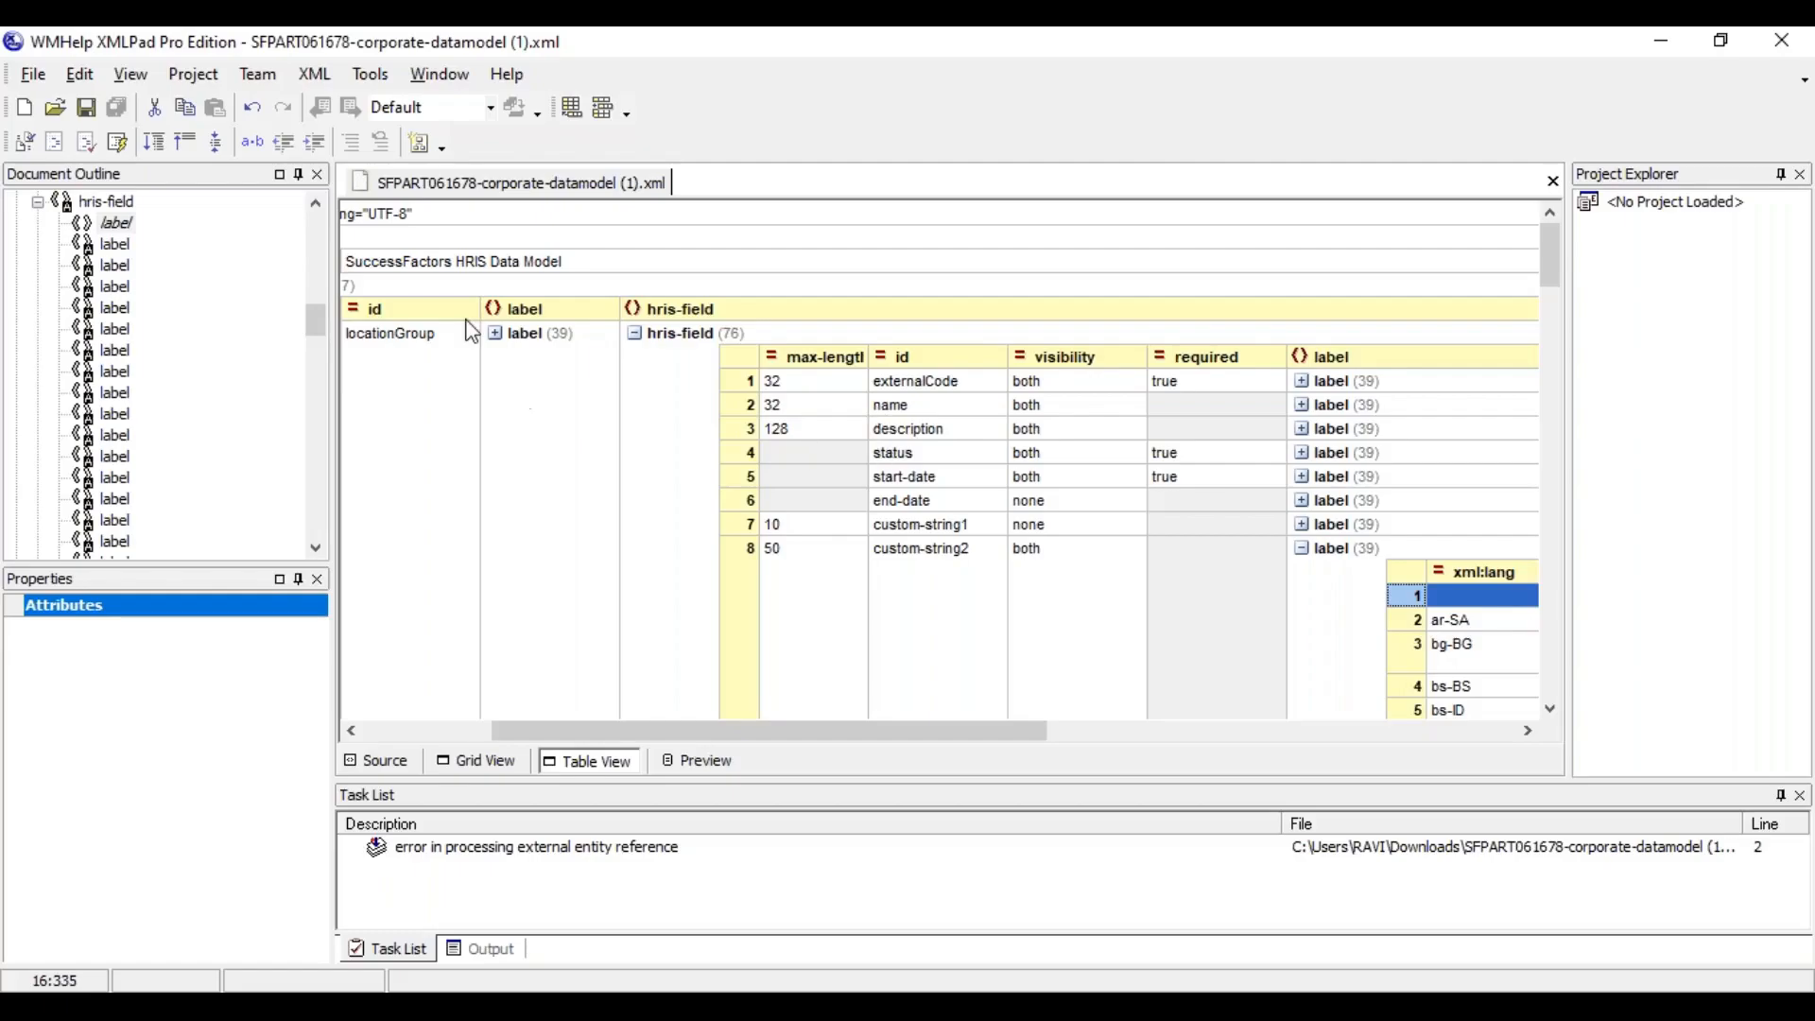
{"action": "left_click", "coordinate": [638, 346]}
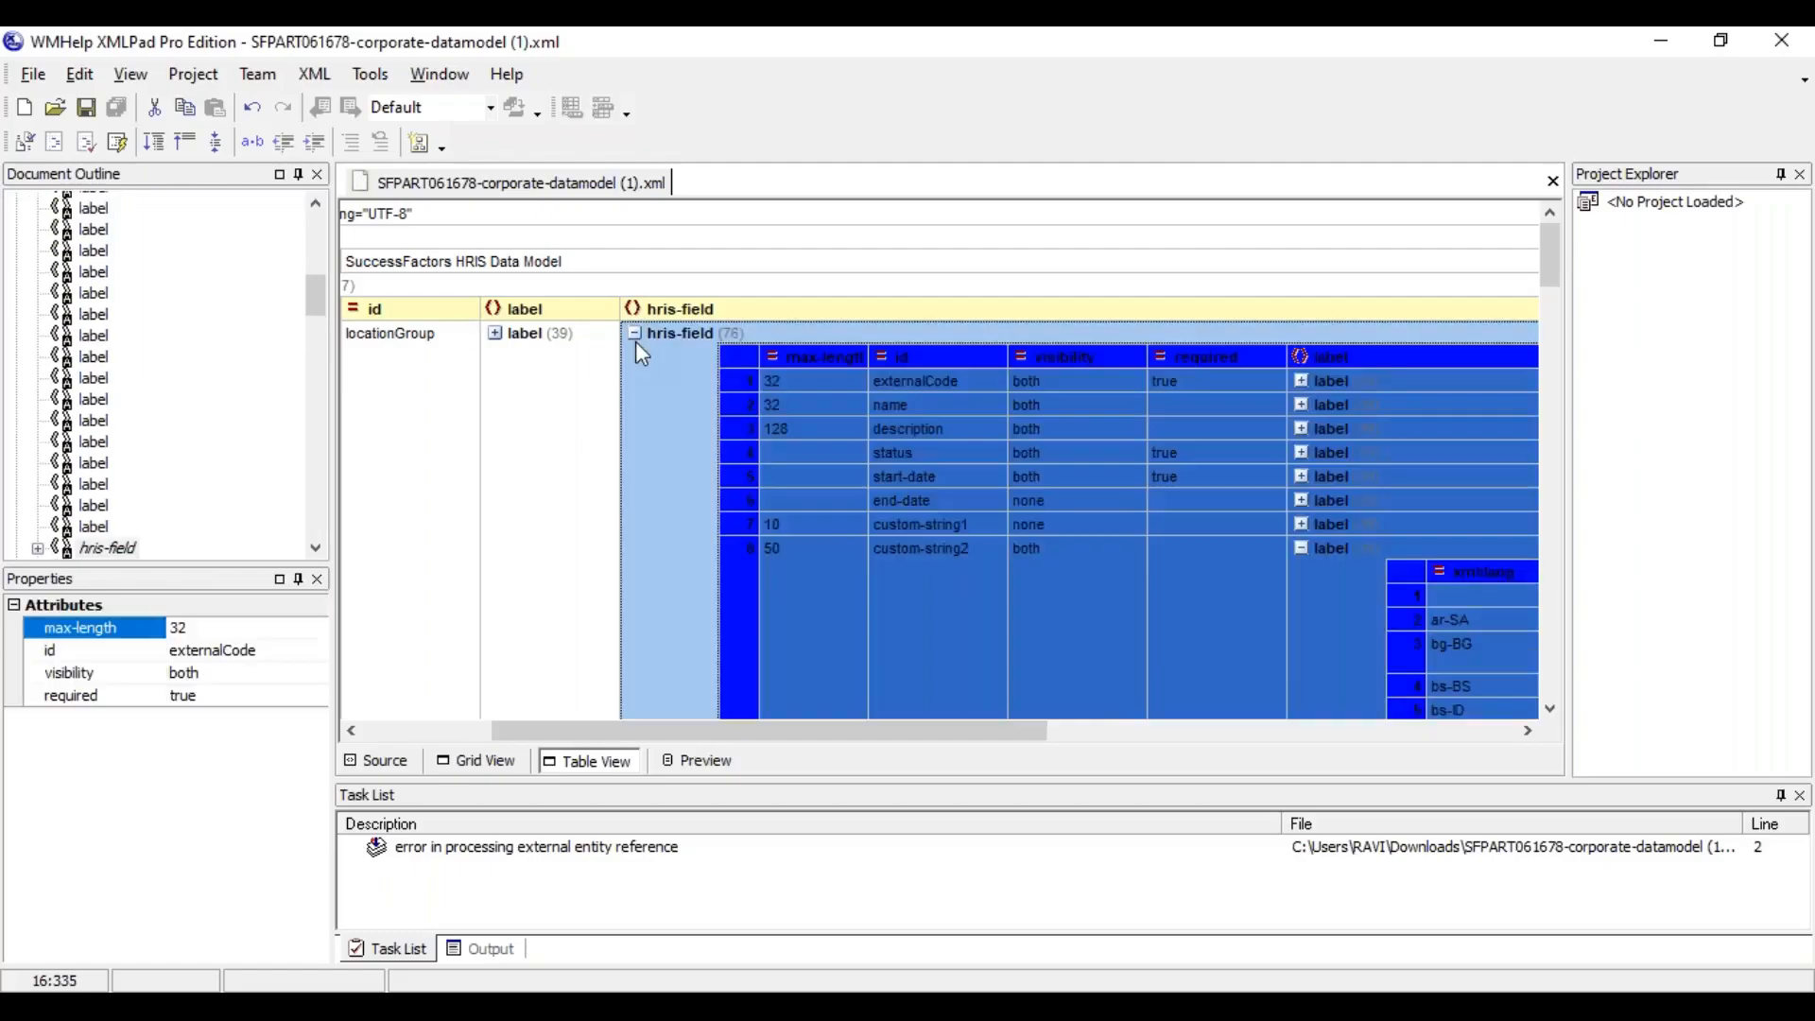
{"action": "left_click", "coordinate": [787, 416]}
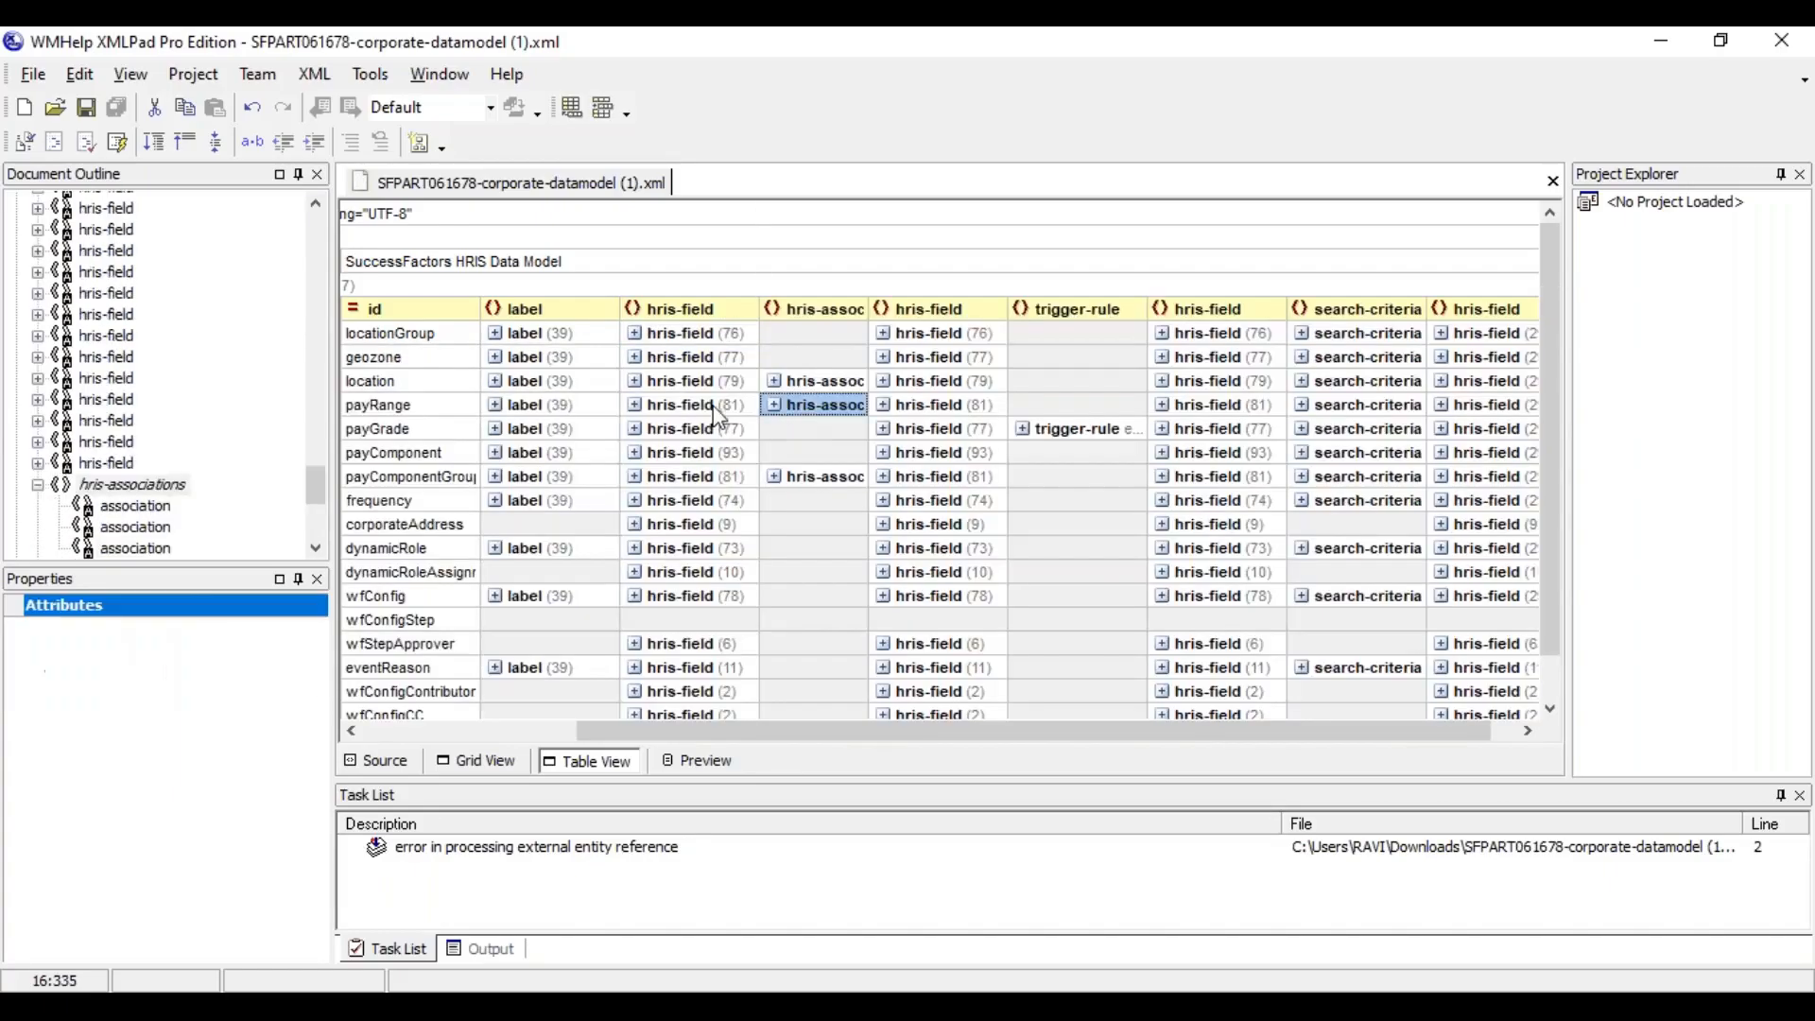
{"action": "left_click_drag", "start_coordinate": [847, 733], "coordinate": [671, 733]}
{"action": "left_click", "coordinate": [614, 430]}
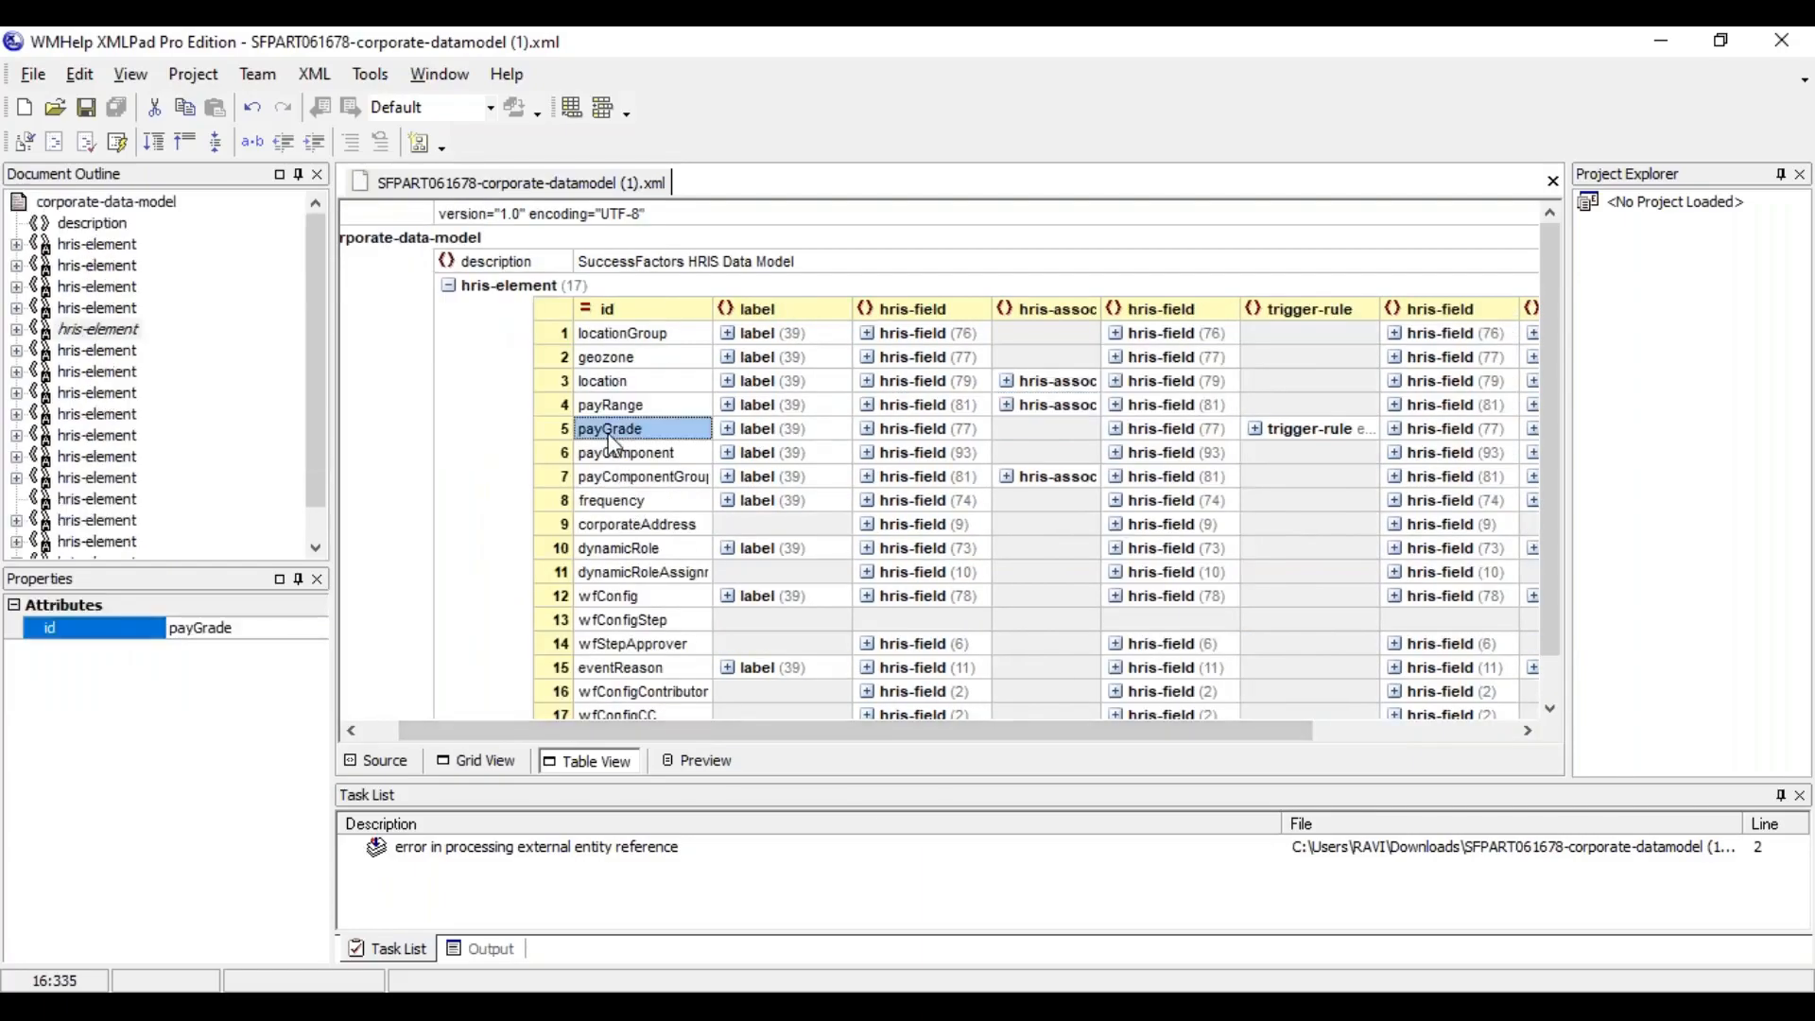
{"action": "left_click", "coordinate": [615, 405]}
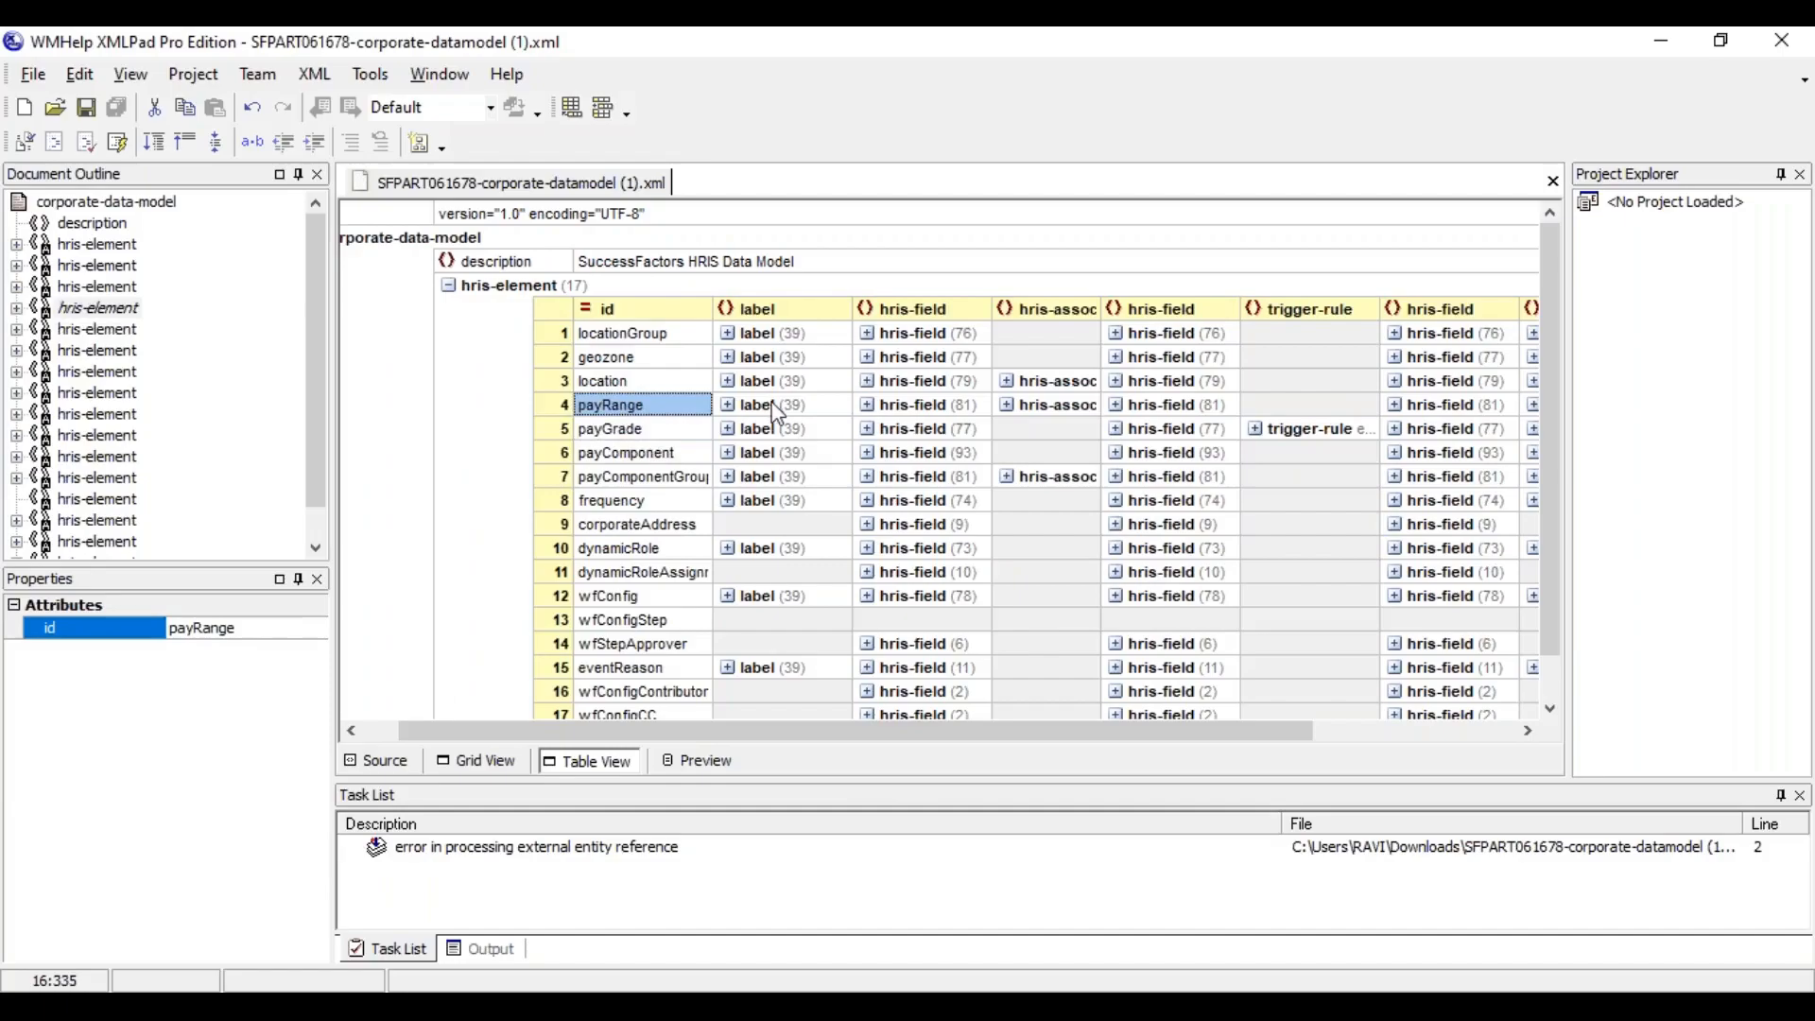
{"action": "left_click", "coordinate": [979, 407]}
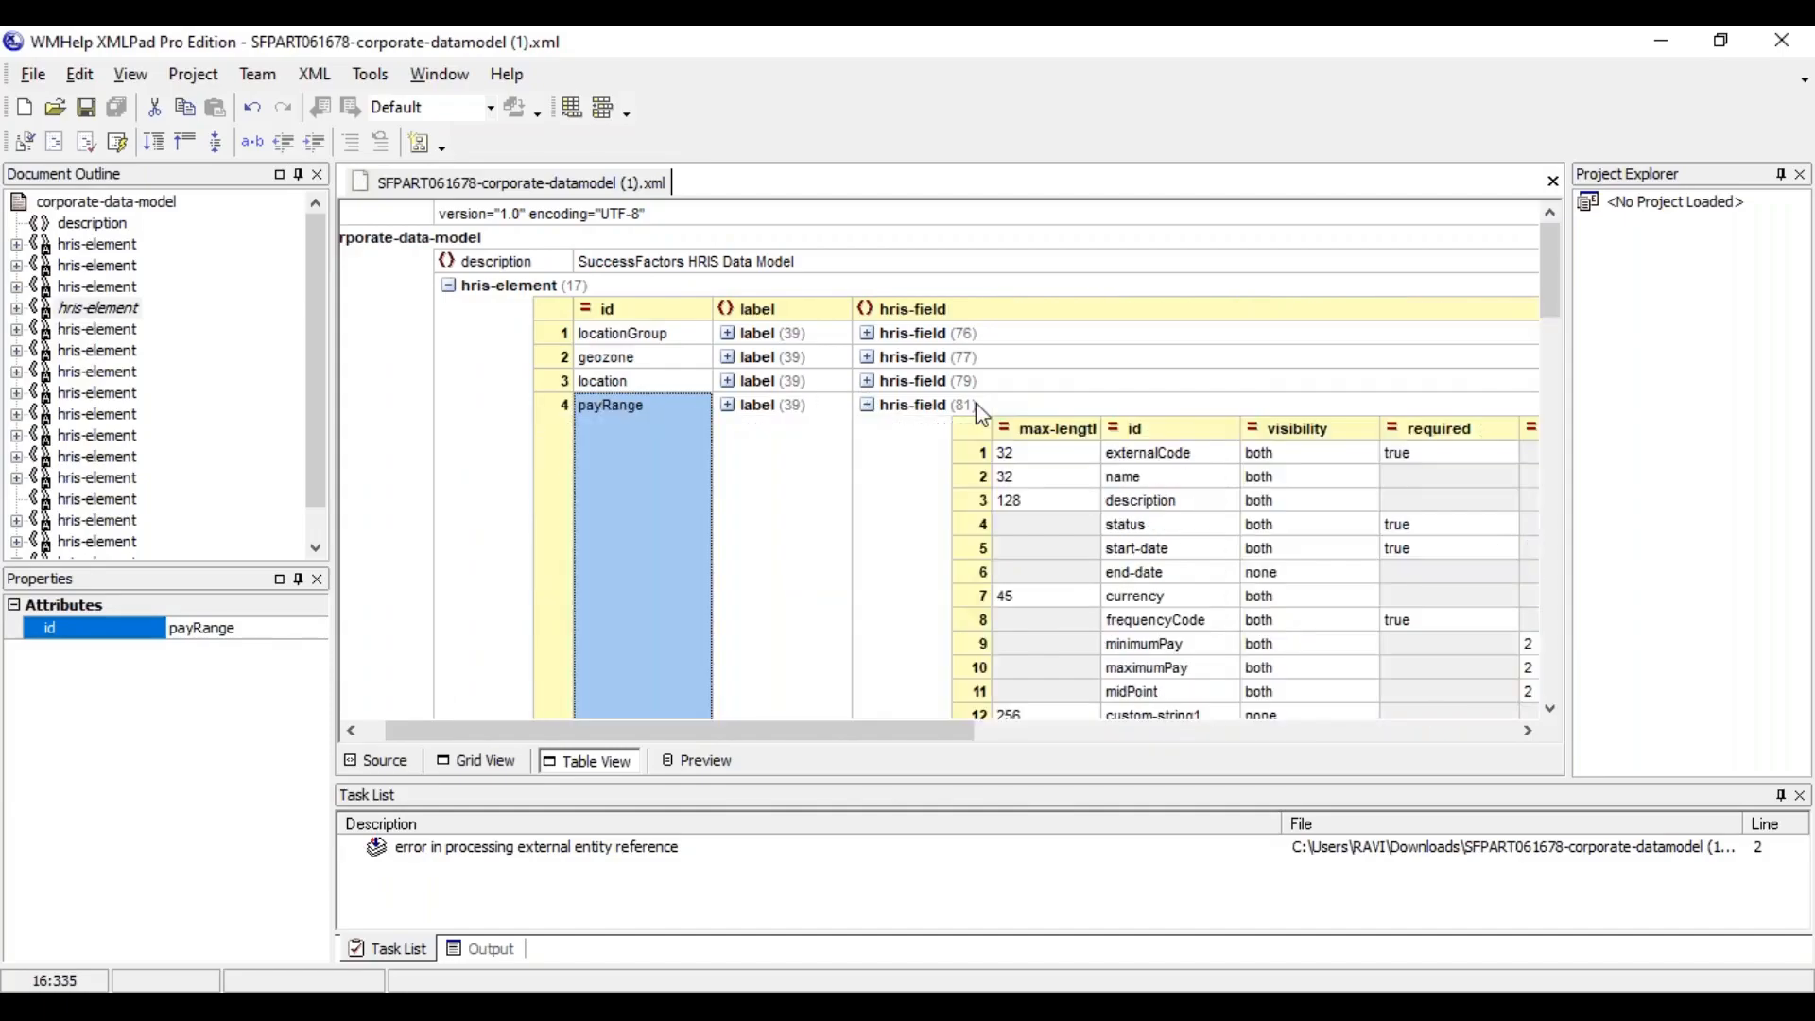
Review the visibility values of payRange's fields from externalCode to midPoint, and the custom strings below them
{"action": "left_click", "coordinate": [1270, 457]}
{"action": "left_click", "coordinate": [1266, 478]}
{"action": "left_click", "coordinate": [1264, 501]}
{"action": "left_click", "coordinate": [1265, 526]}
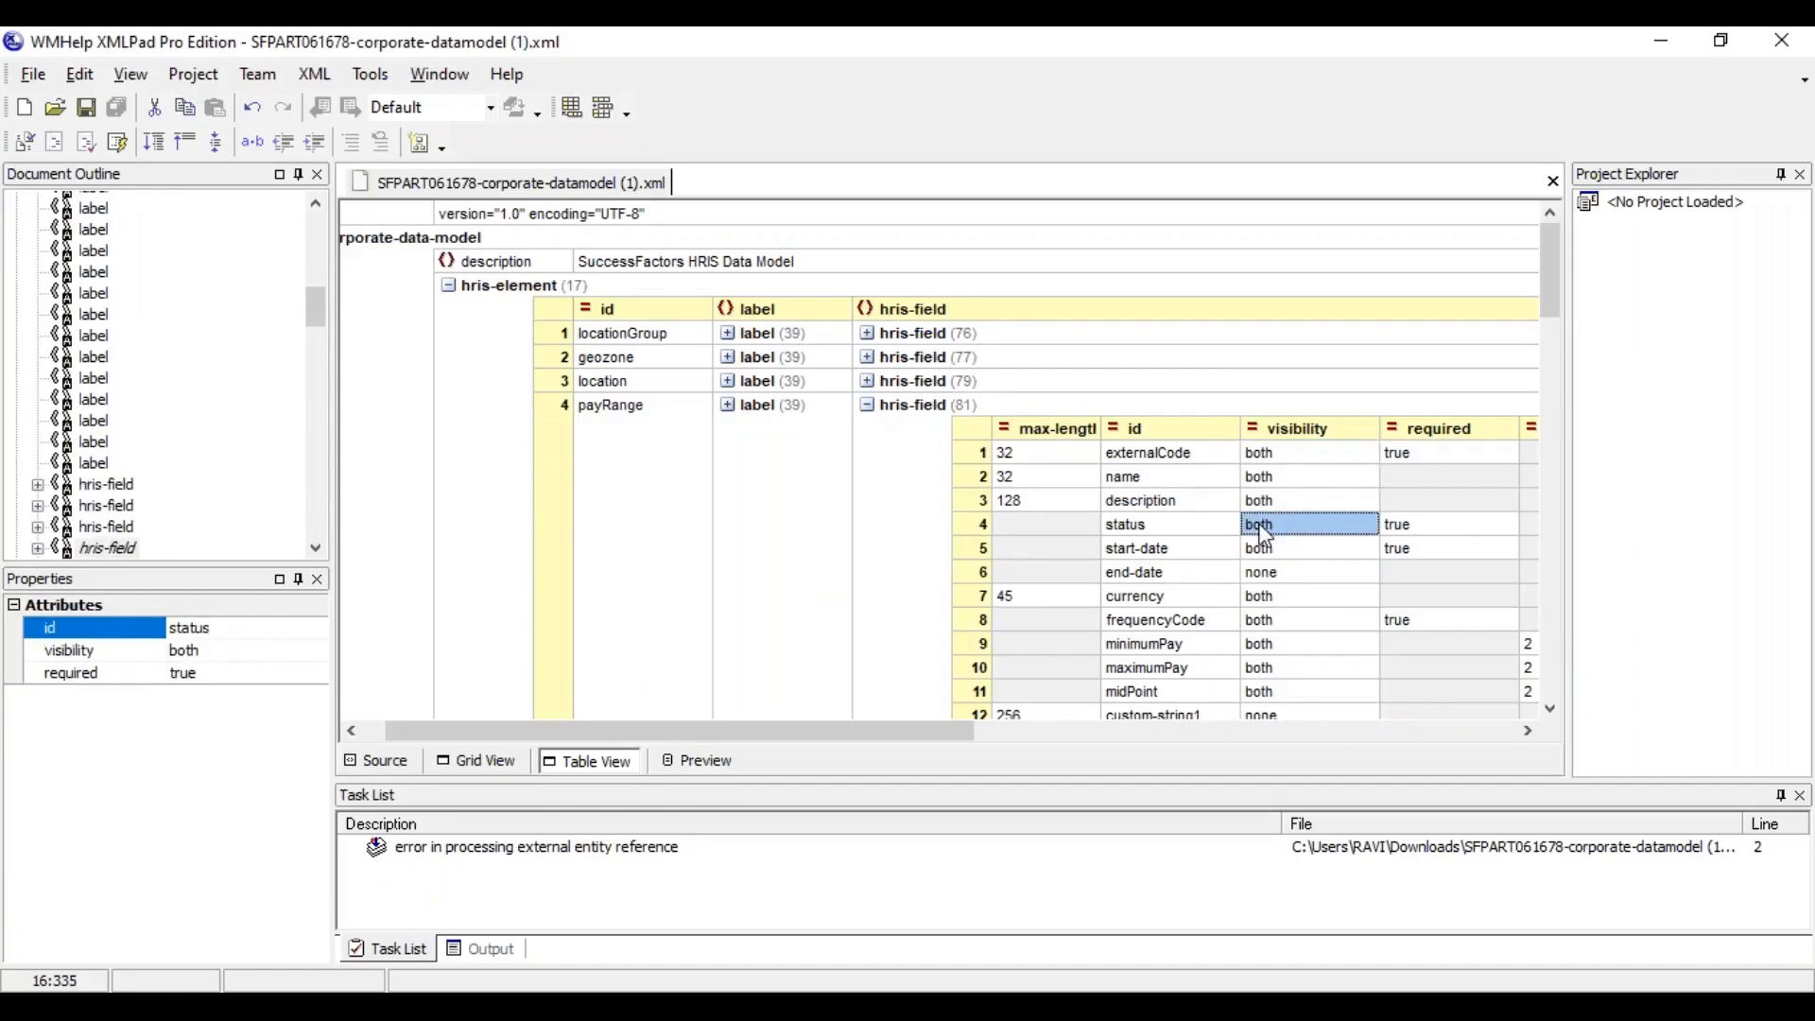
{"action": "left_click", "coordinate": [1265, 549]}
{"action": "left_click", "coordinate": [1265, 598]}
{"action": "left_click", "coordinate": [1266, 626]}
{"action": "left_click", "coordinate": [1266, 647]}
{"action": "left_click", "coordinate": [1266, 670]}
{"action": "left_click", "coordinate": [1266, 694]}
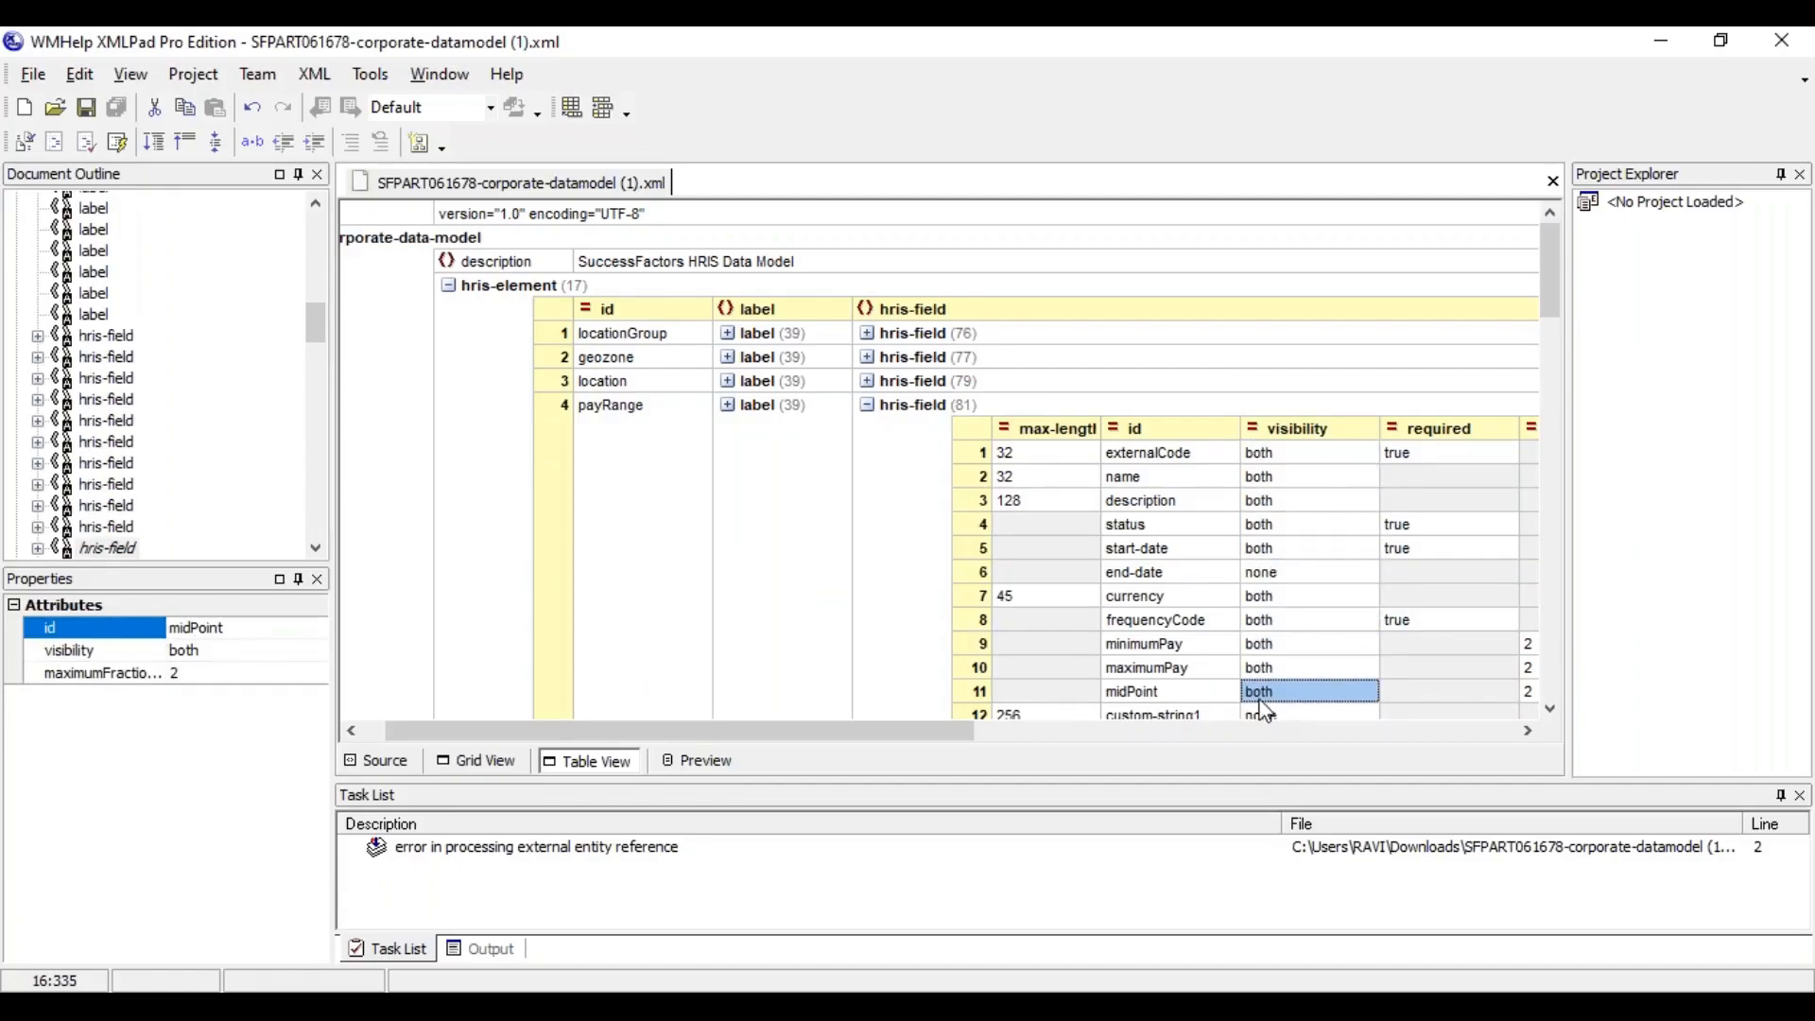
{"action": "left_click", "coordinate": [1552, 709]}
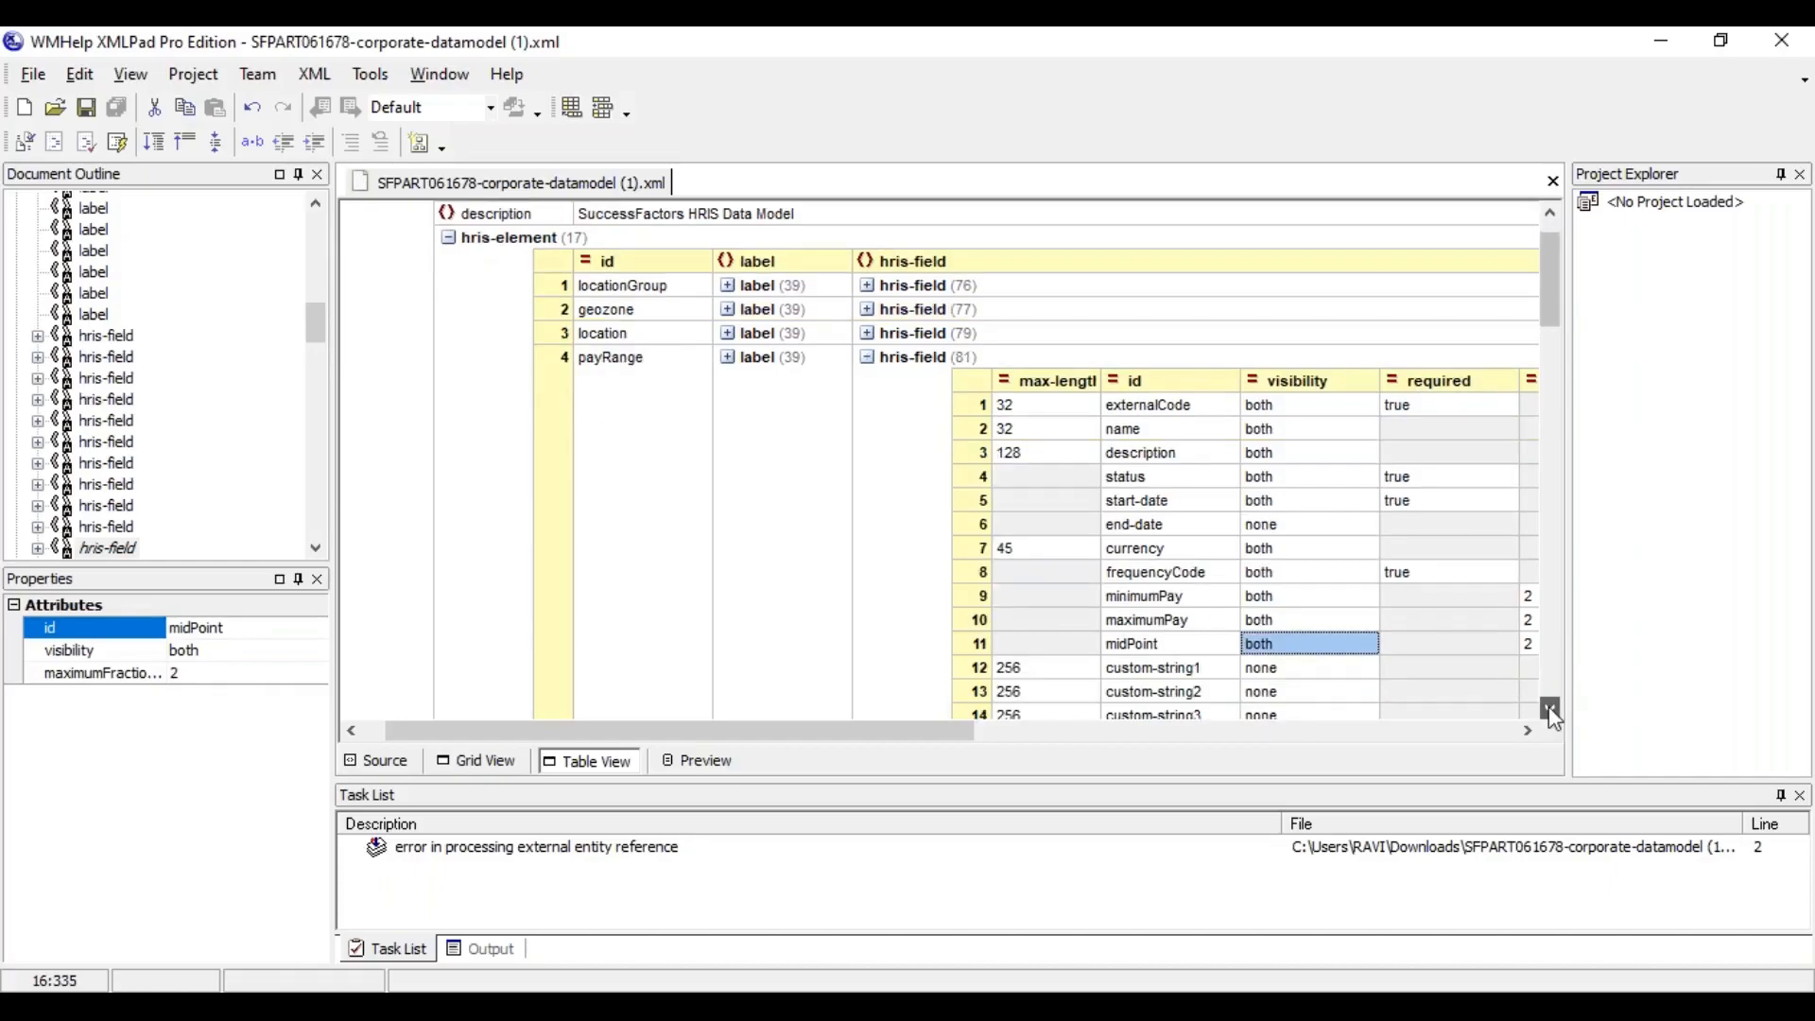
{"action": "left_click", "coordinate": [1551, 709]}
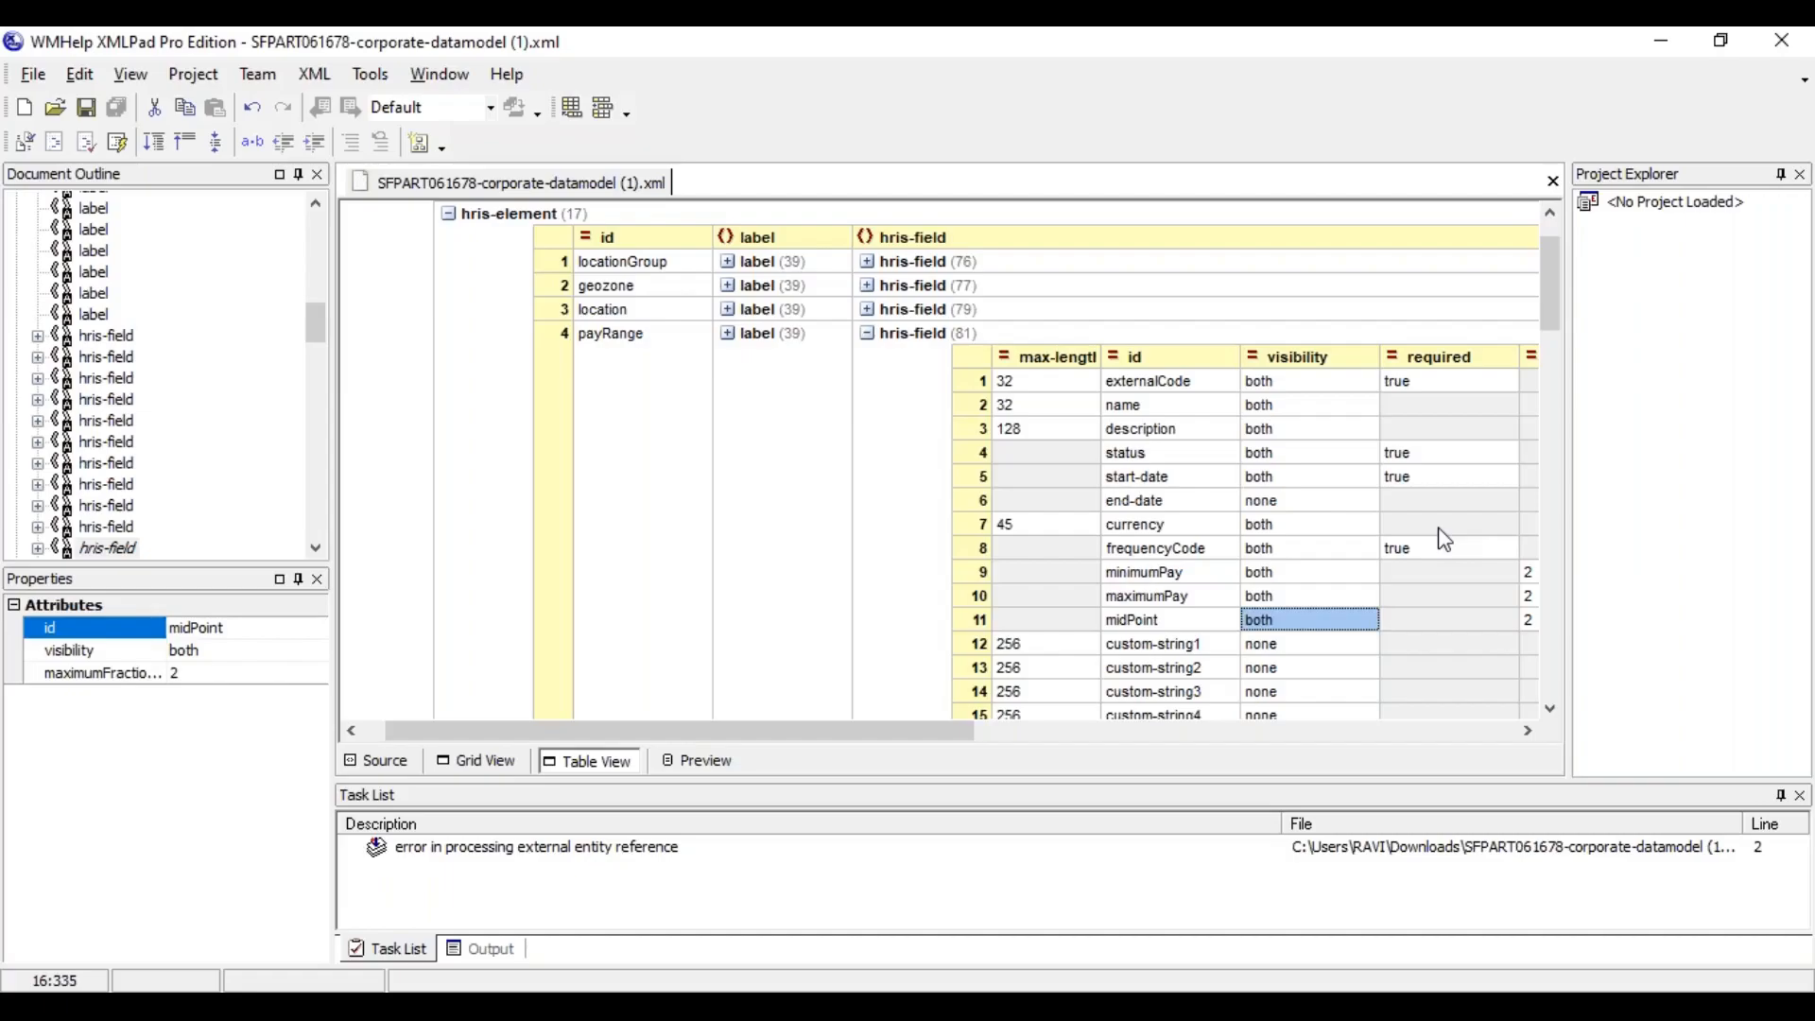
Collapse payRange's hris-fields and examine the hris-associations column, including the location element's entry
{"action": "left_click", "coordinate": [866, 334]}
{"action": "left_click", "coordinate": [937, 265]}
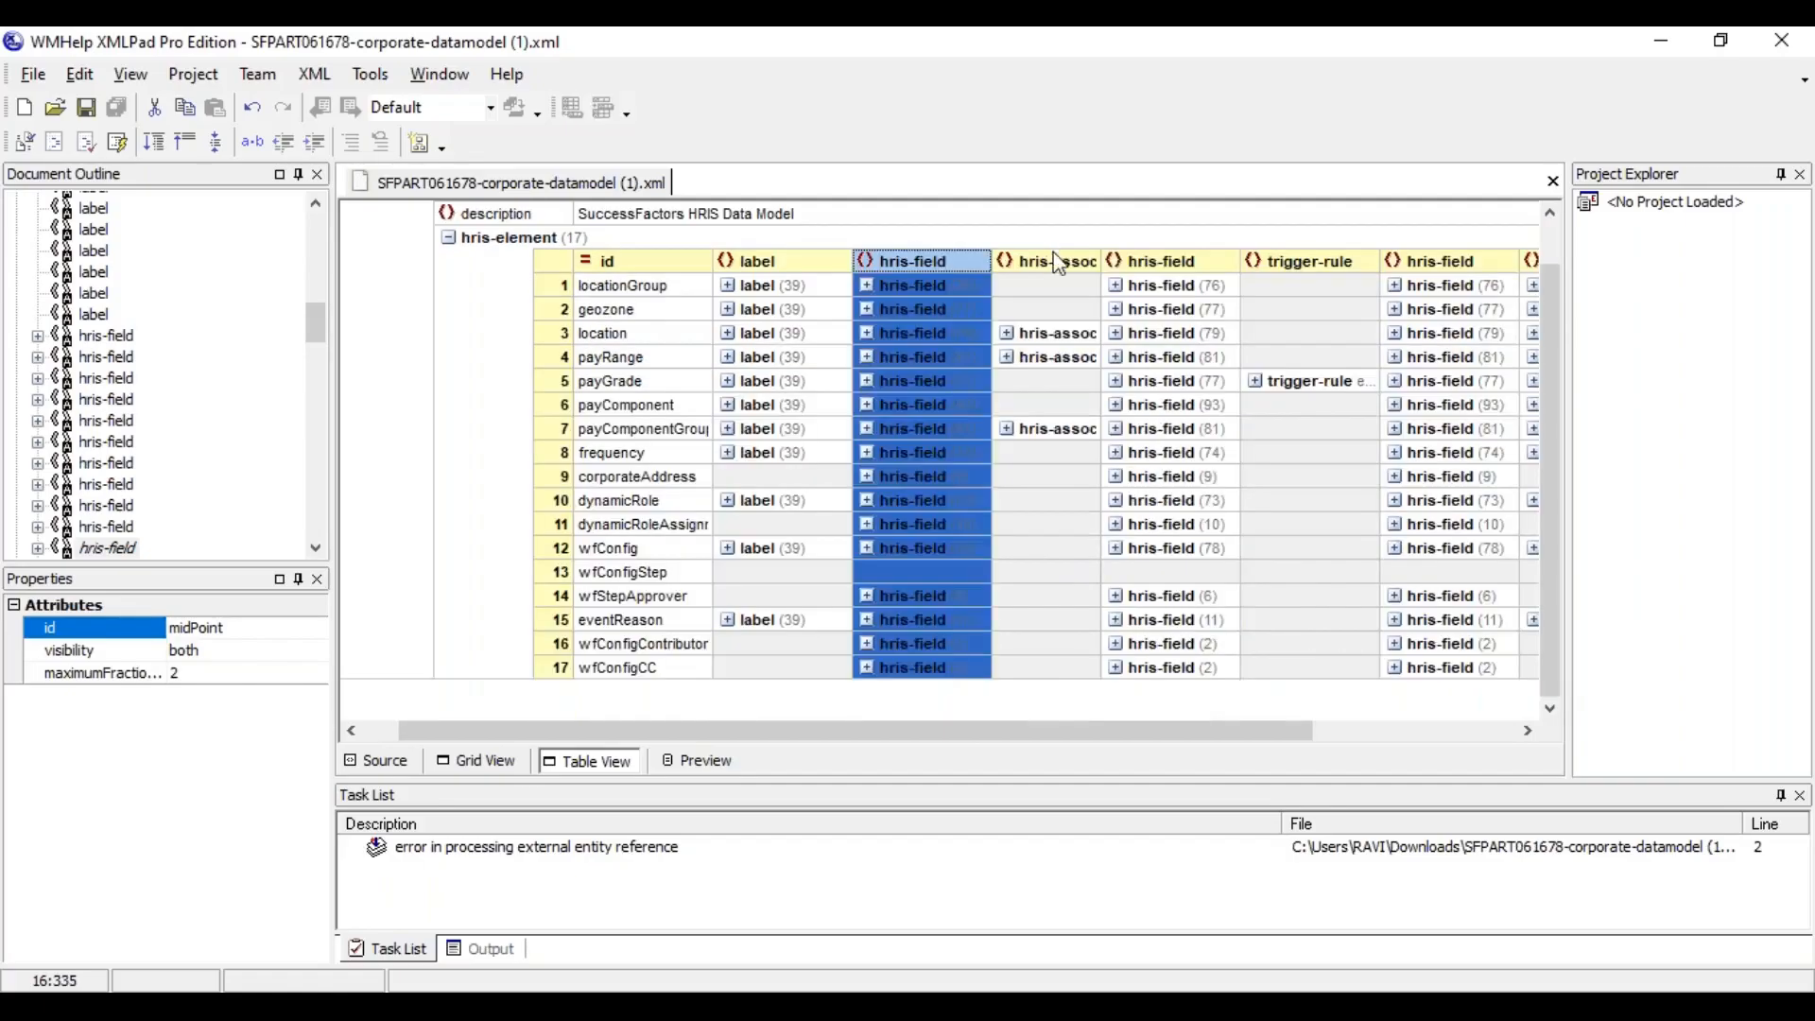
{"action": "left_click", "coordinate": [1057, 269]}
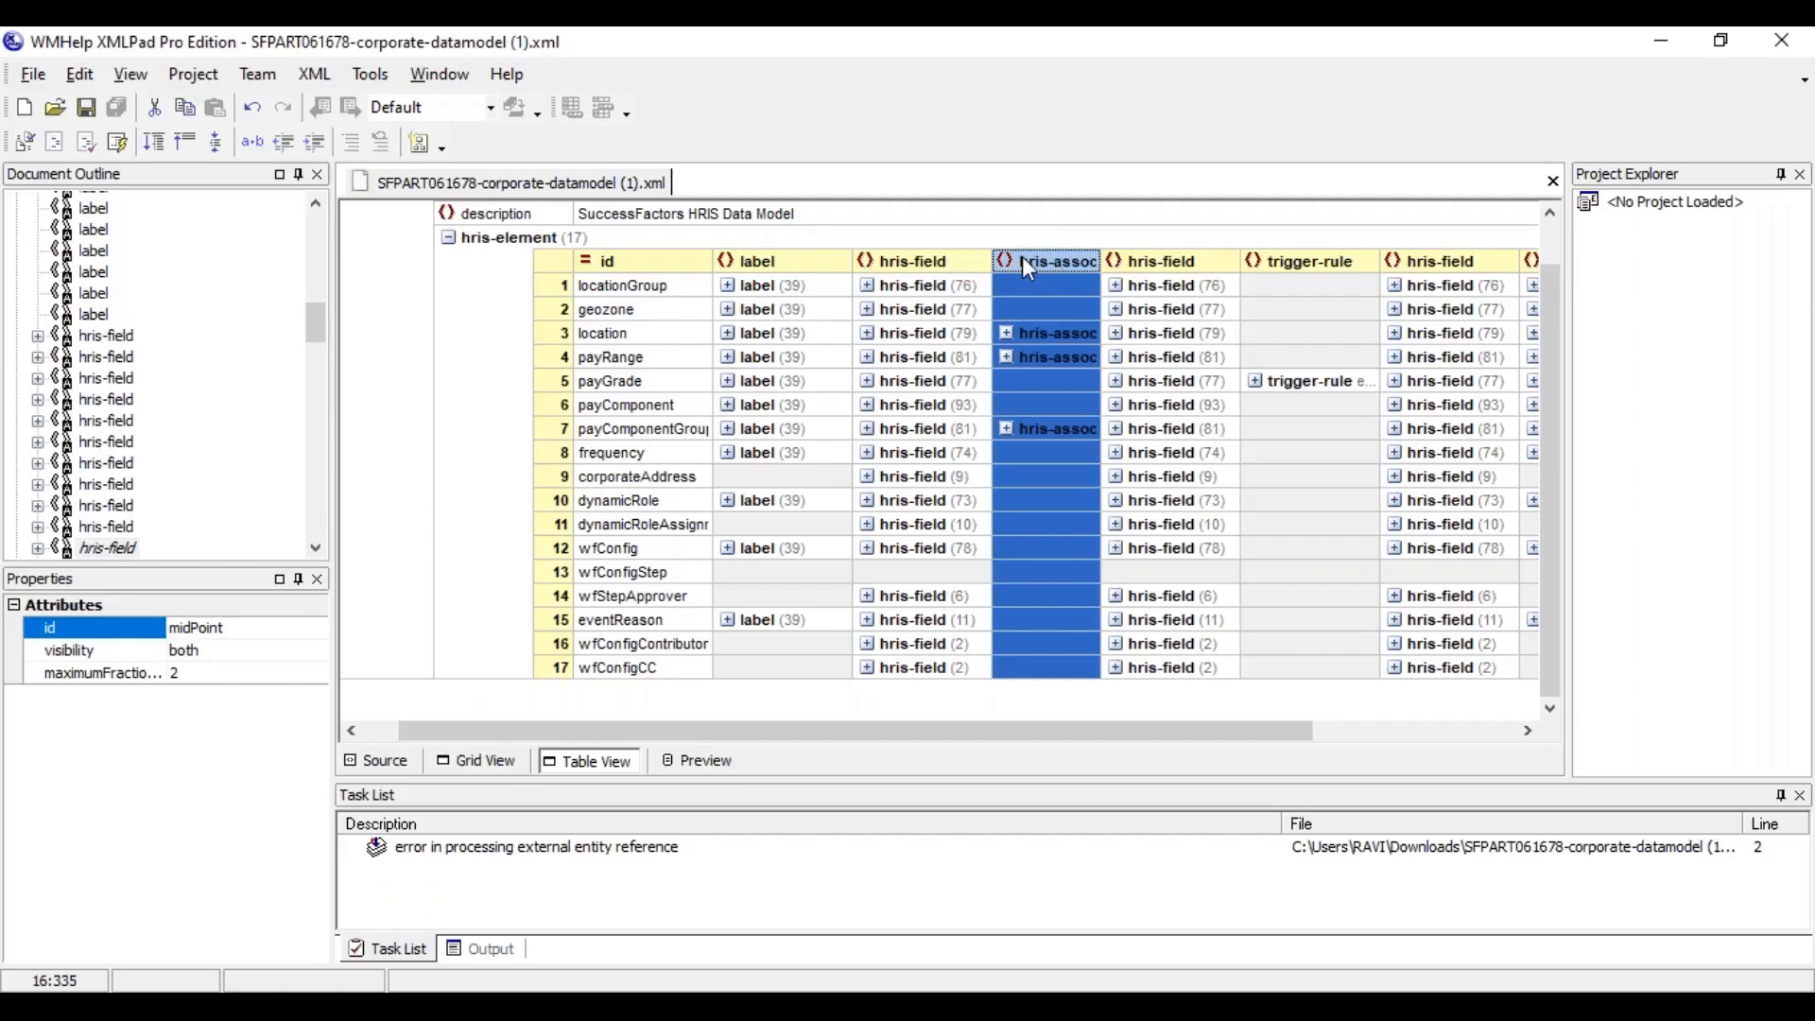
{"action": "left_click", "coordinate": [932, 262]}
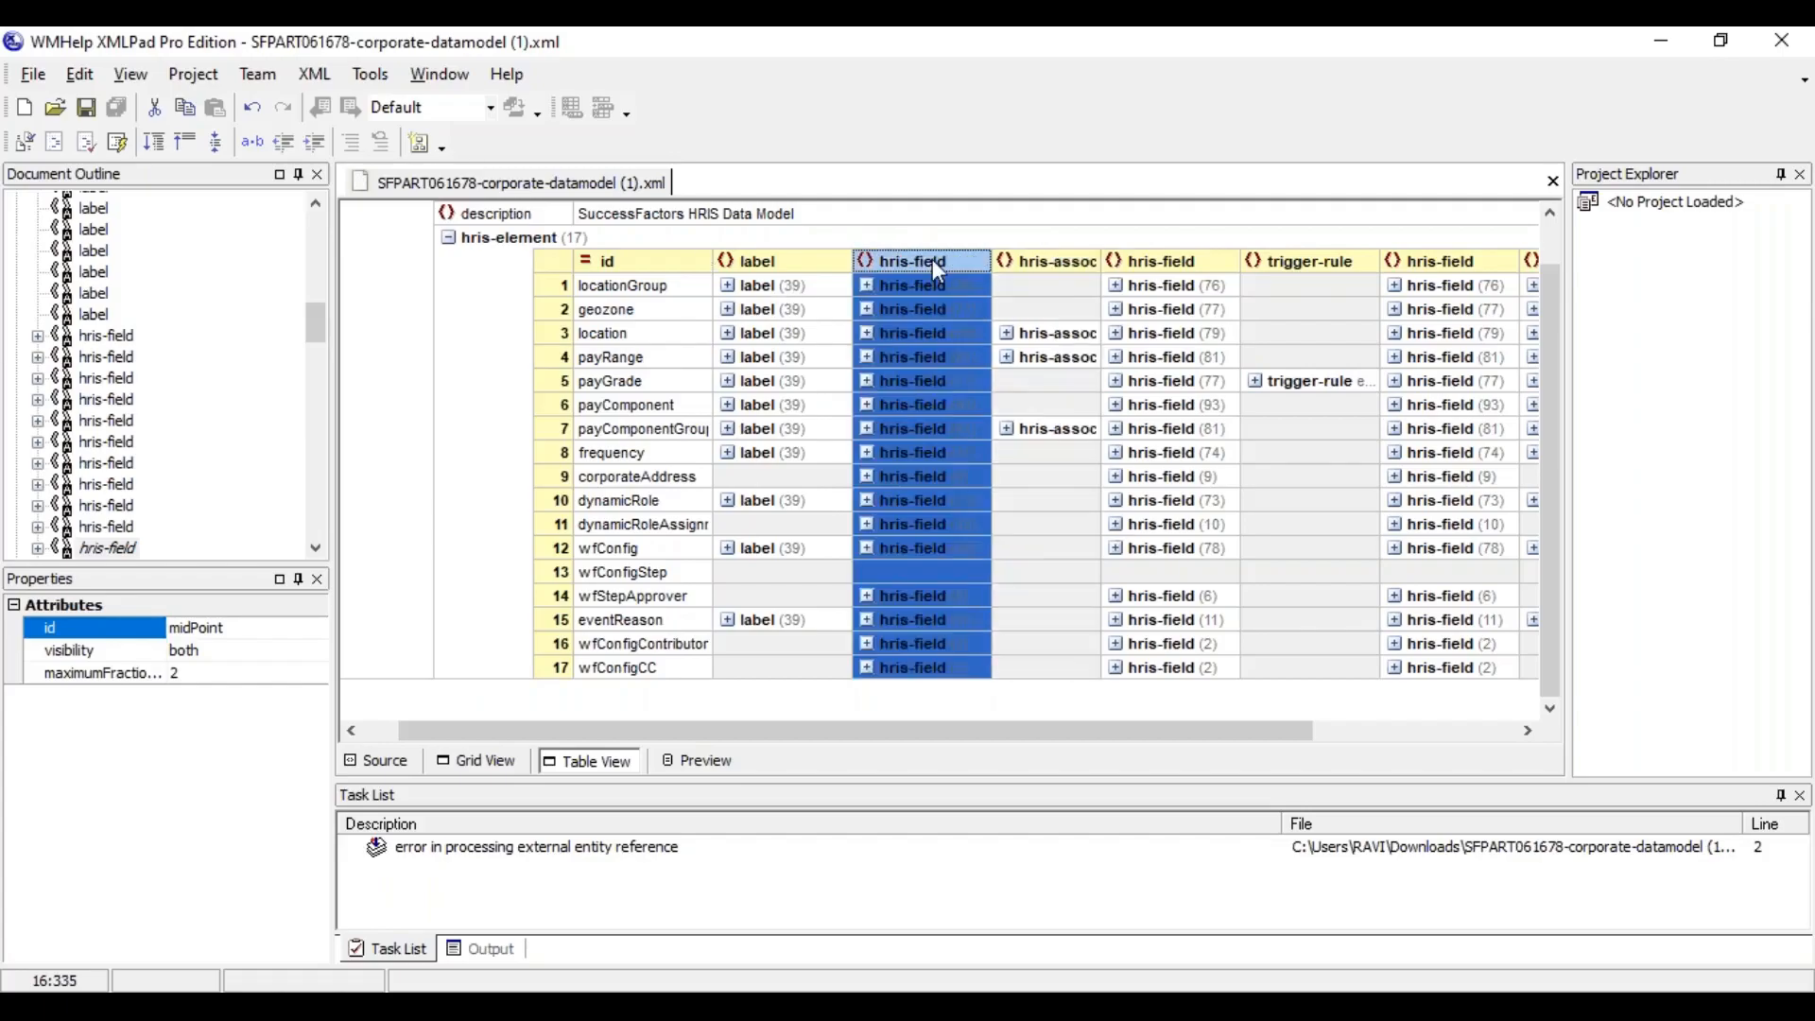
{"action": "left_click", "coordinate": [1044, 261]}
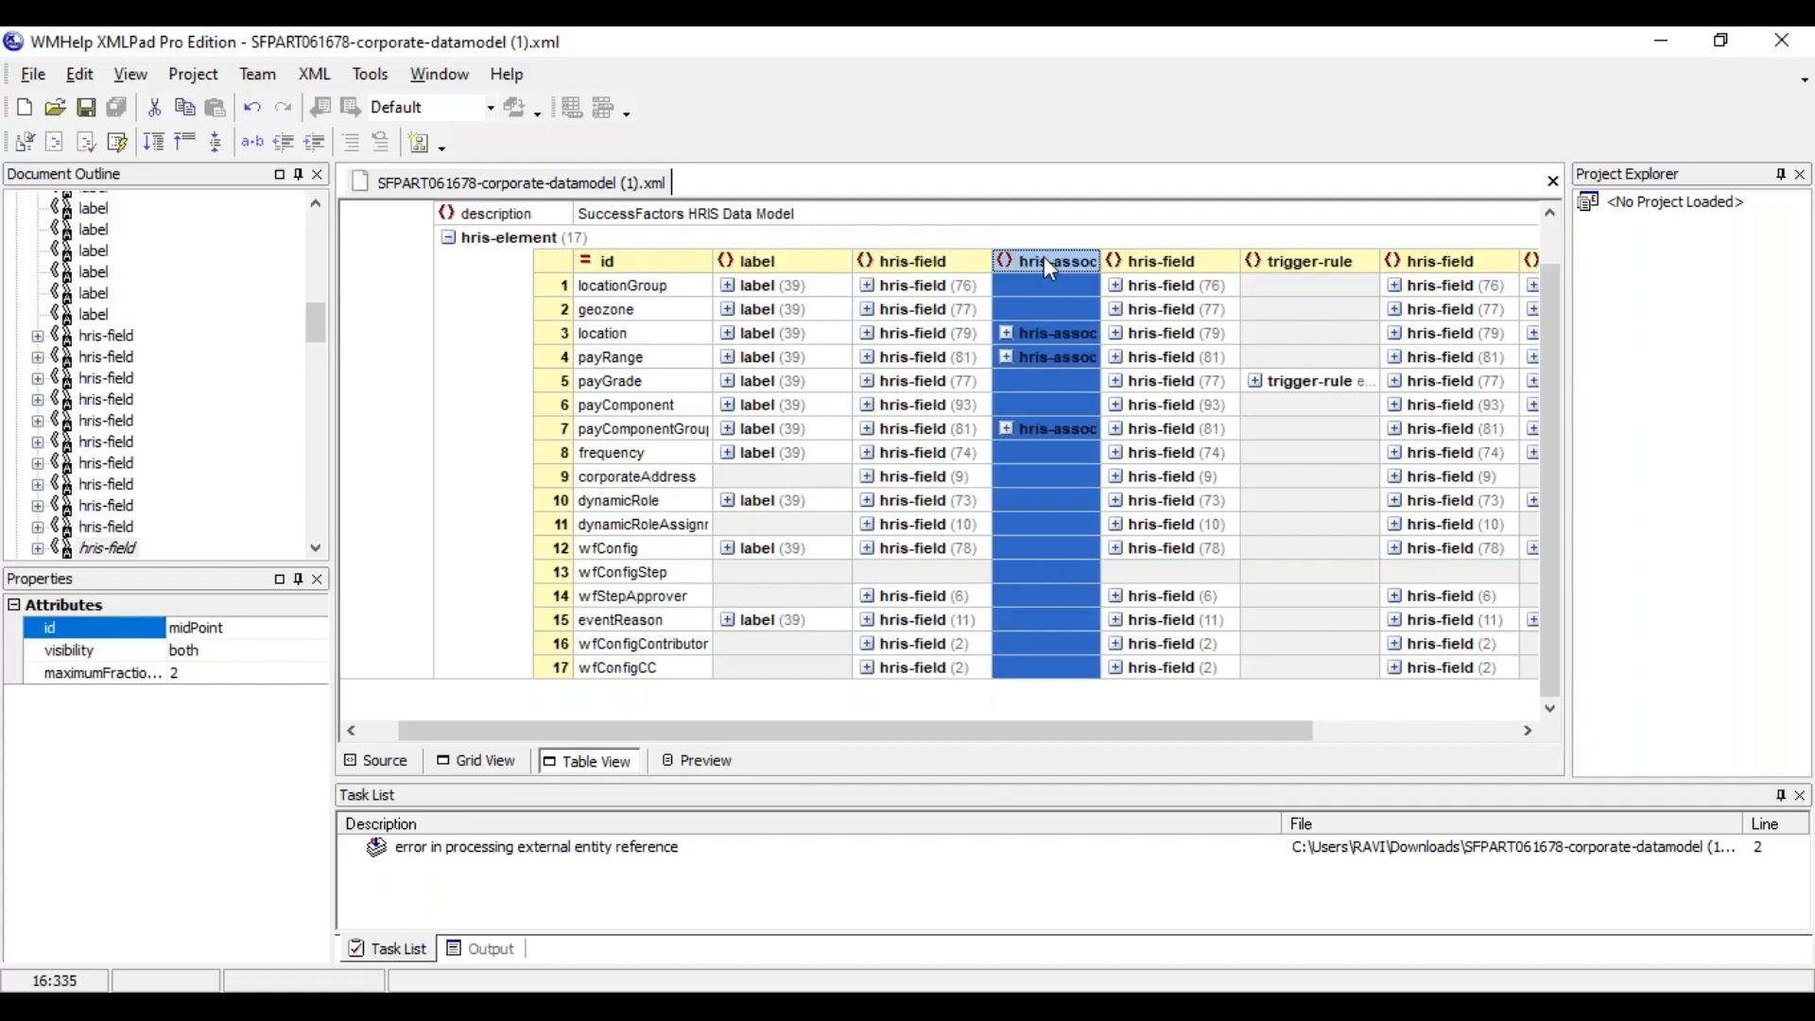
{"action": "left_click", "coordinate": [1051, 334]}
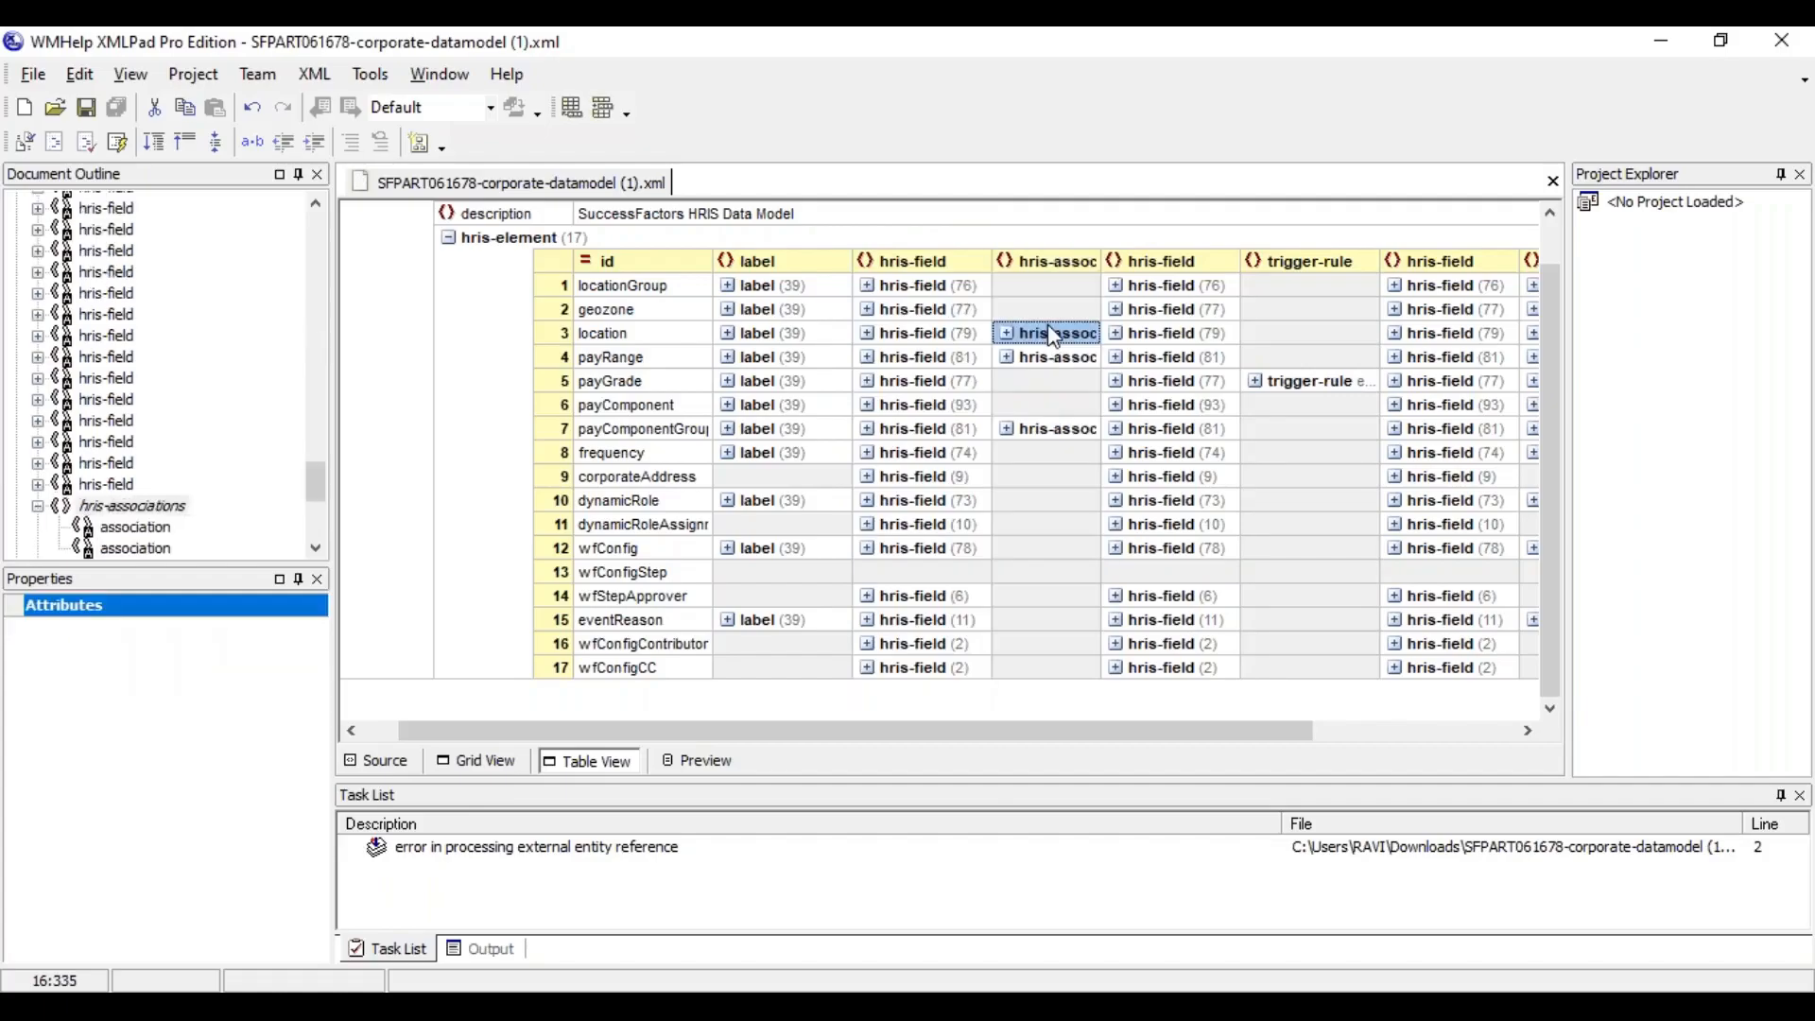
Switch to the training workbook in Excel and enter the note "Associations - Relationship" in cell B91
{"action": "key", "text": "alt+Tab"}
{"action": "key", "text": "Tab"}
{"action": "key", "text": "Tab"}
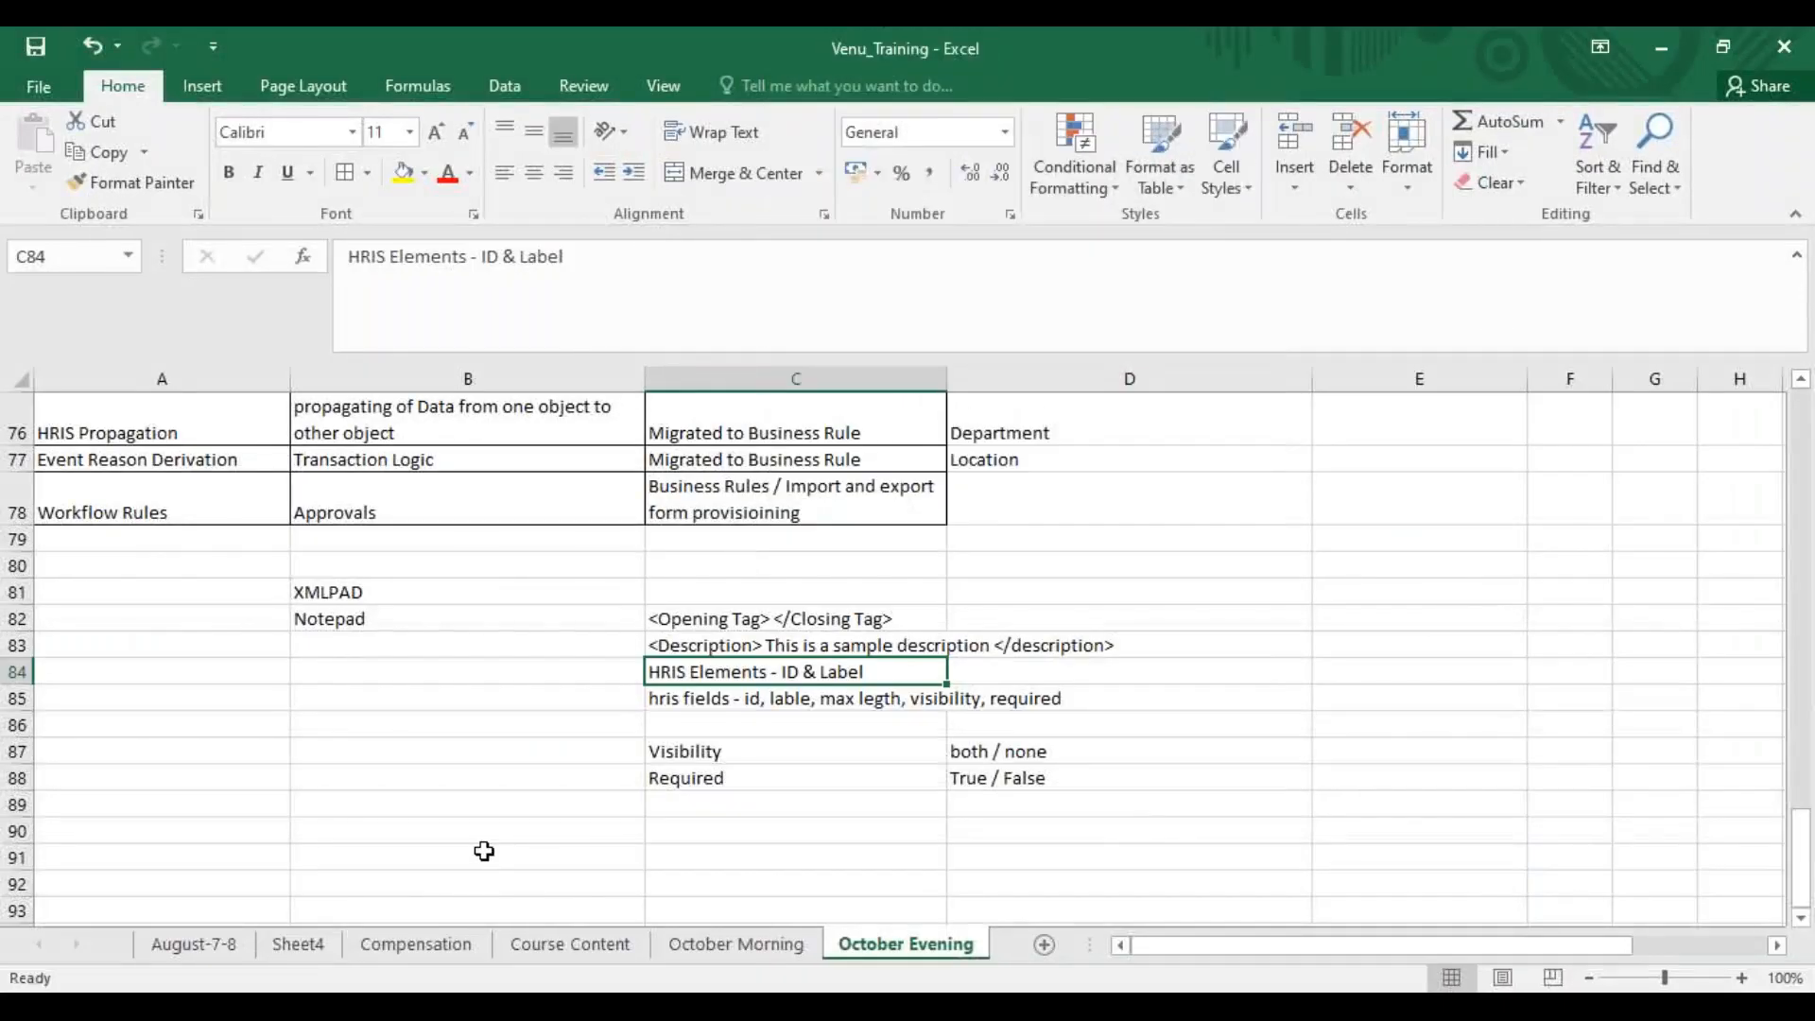
{"action": "left_click", "coordinate": [484, 852]}
{"action": "type", "text": "Associations - Relatio"}
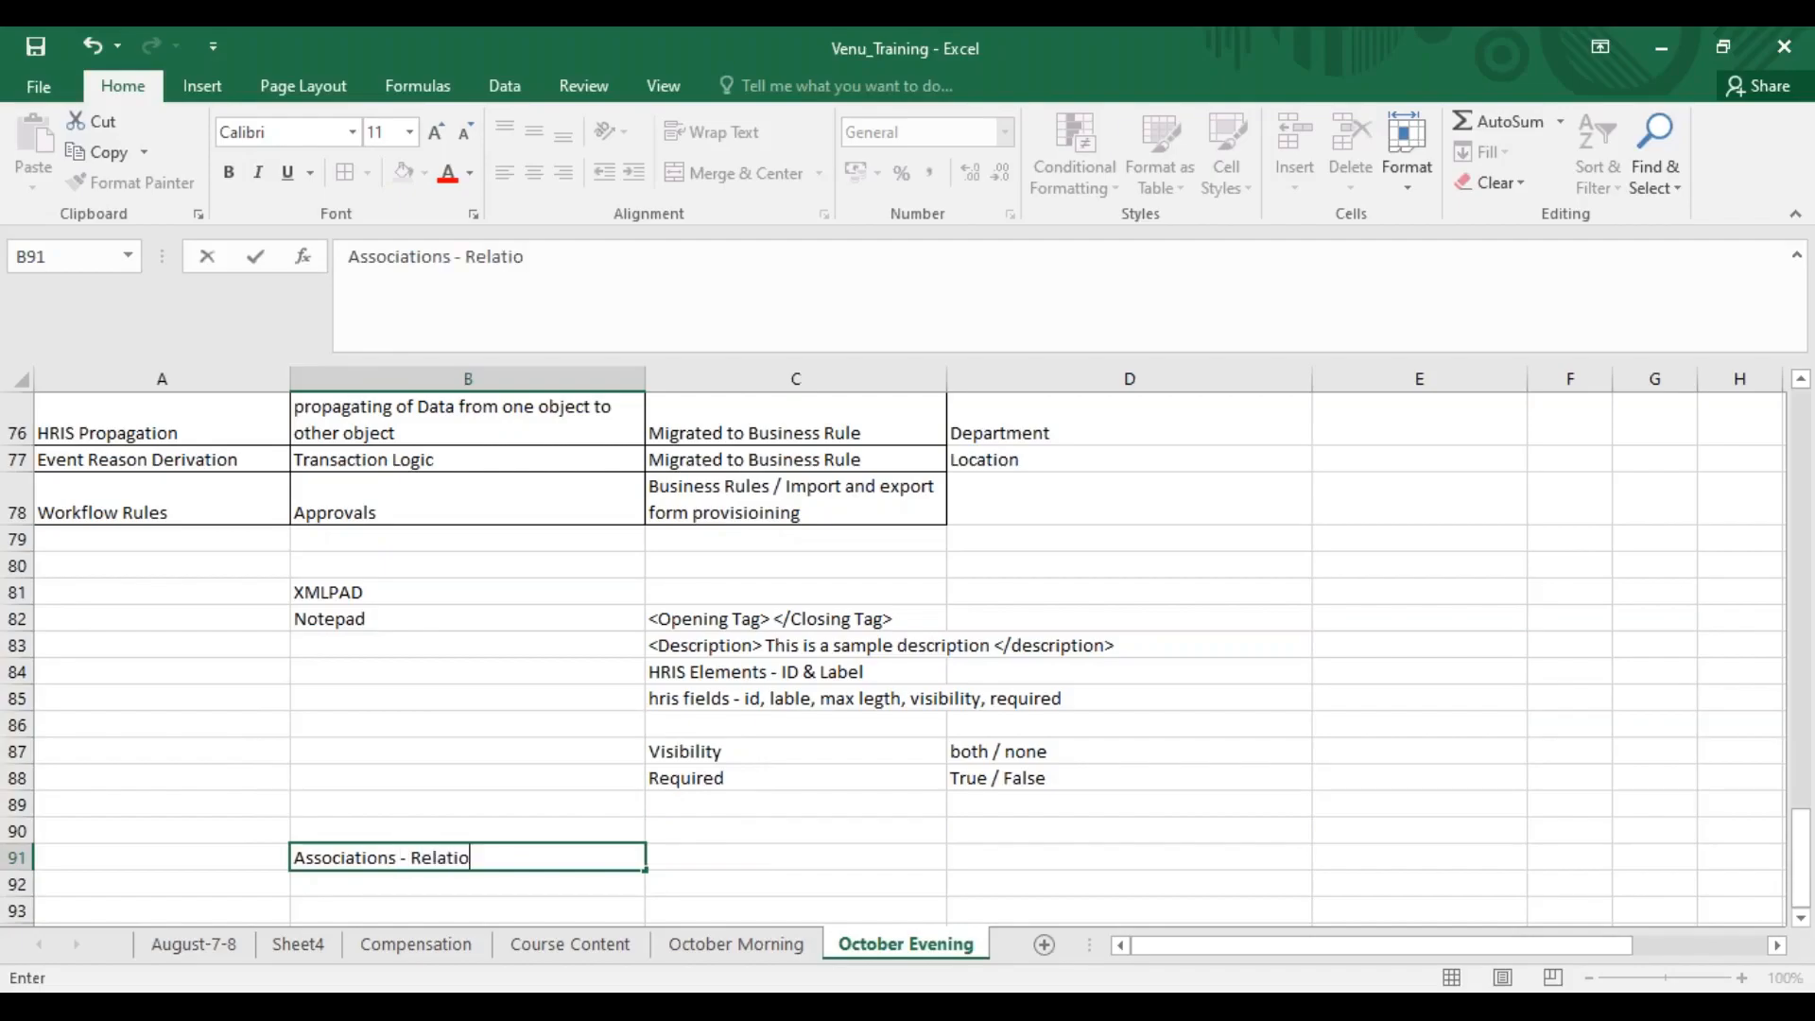
{"action": "type", "text": "nship"}
Switch to SuccessFactors in the browser and open the create form for a new Pay Range, discarding the unsaved Location Group
{"action": "key", "text": "alt+Tab"}
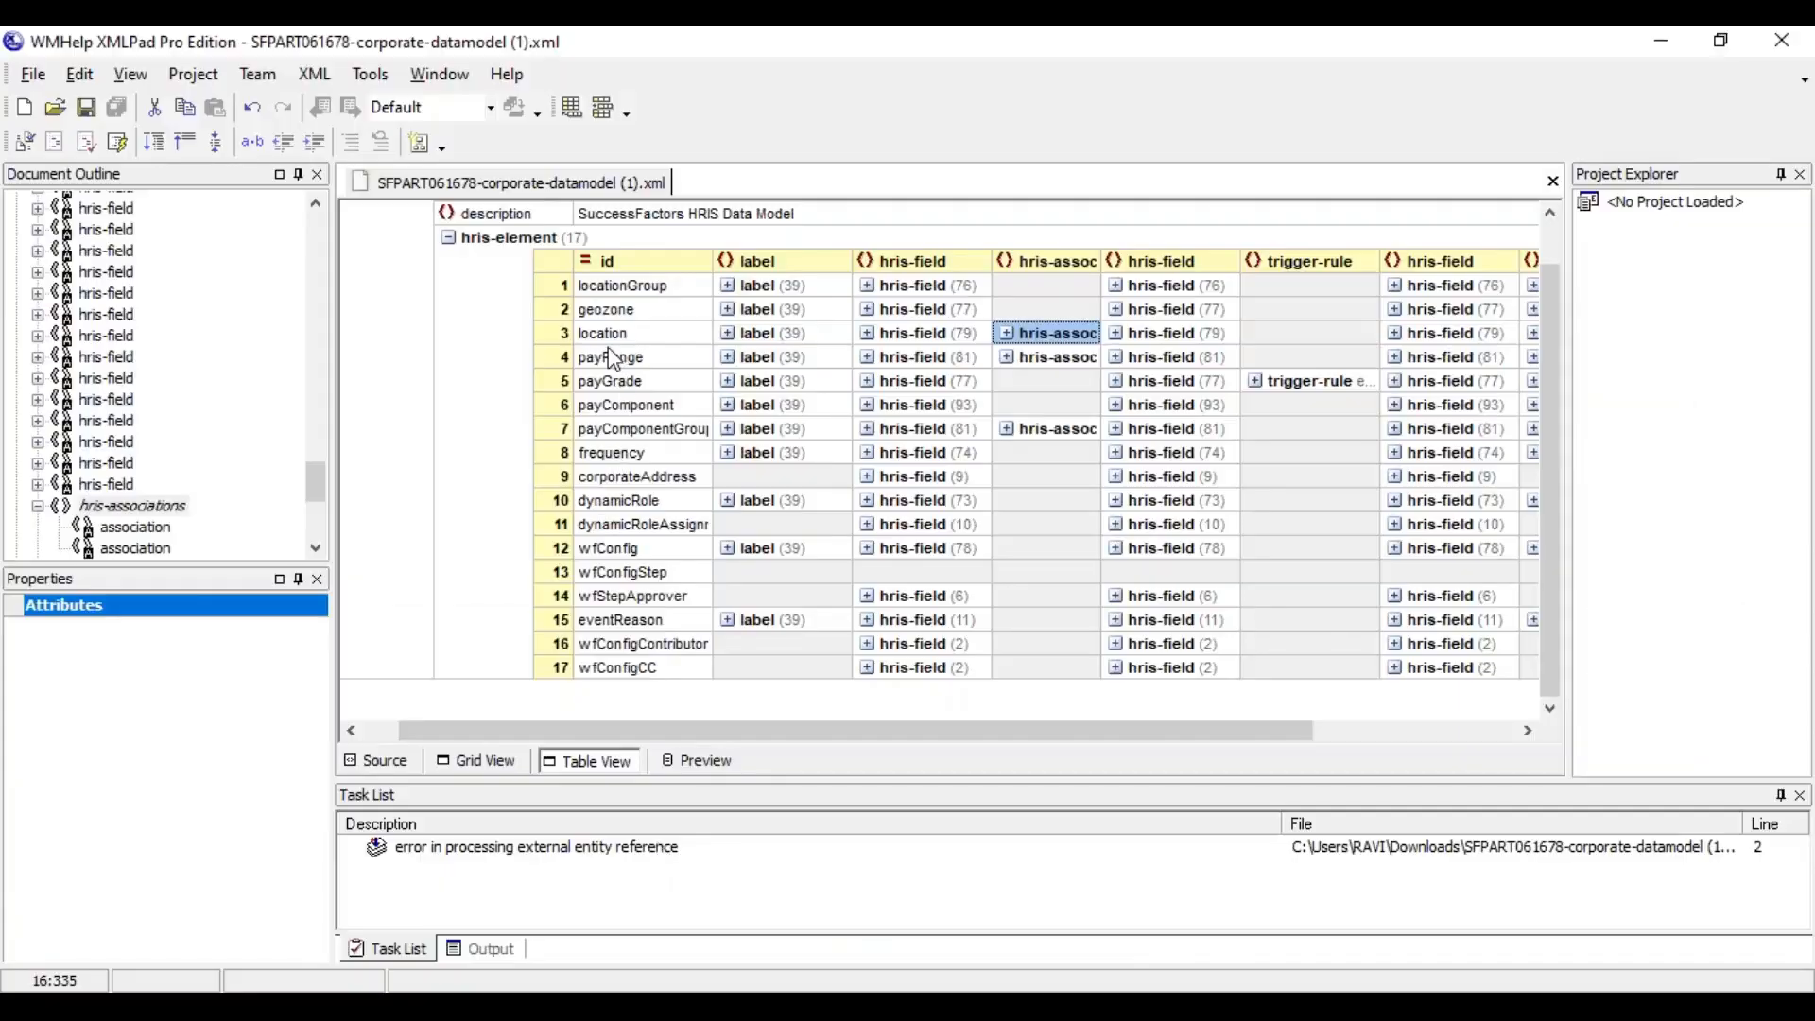
{"action": "key", "text": "alt+Tab"}
{"action": "key", "text": "alt+Tab"}
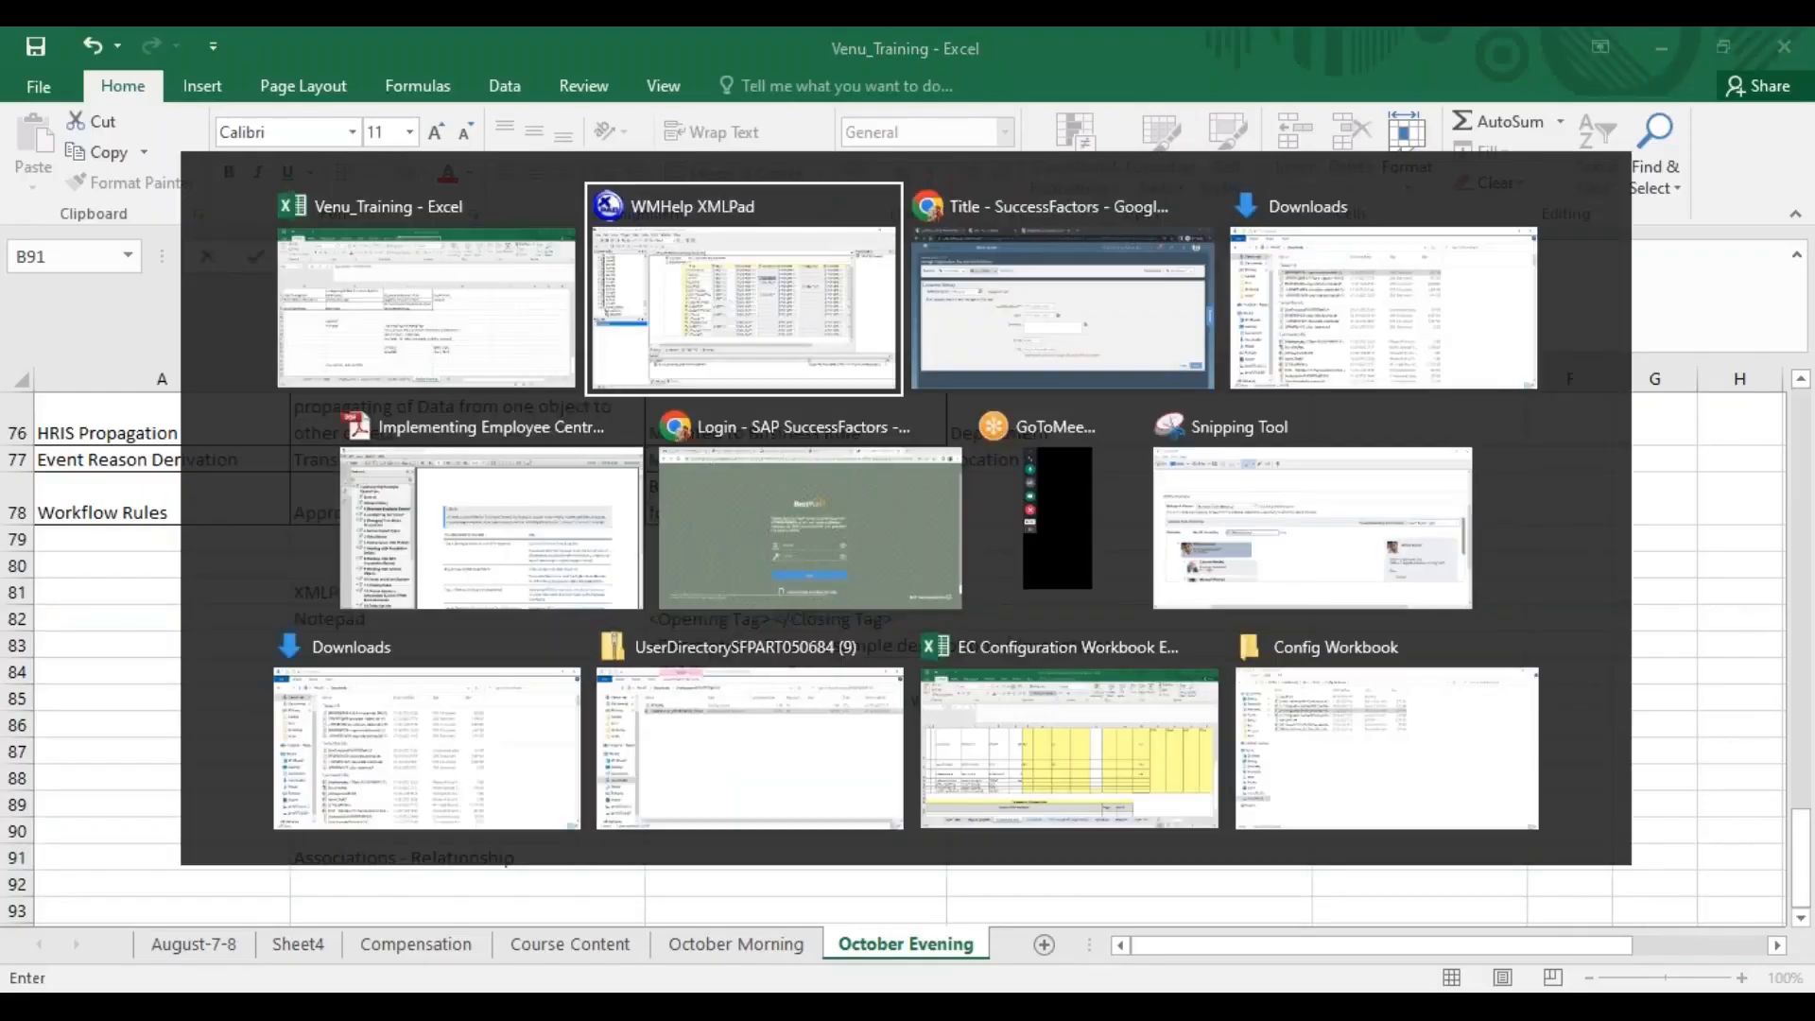
{"action": "left_click", "coordinate": [1066, 325]}
{"action": "left_click", "coordinate": [1608, 291]}
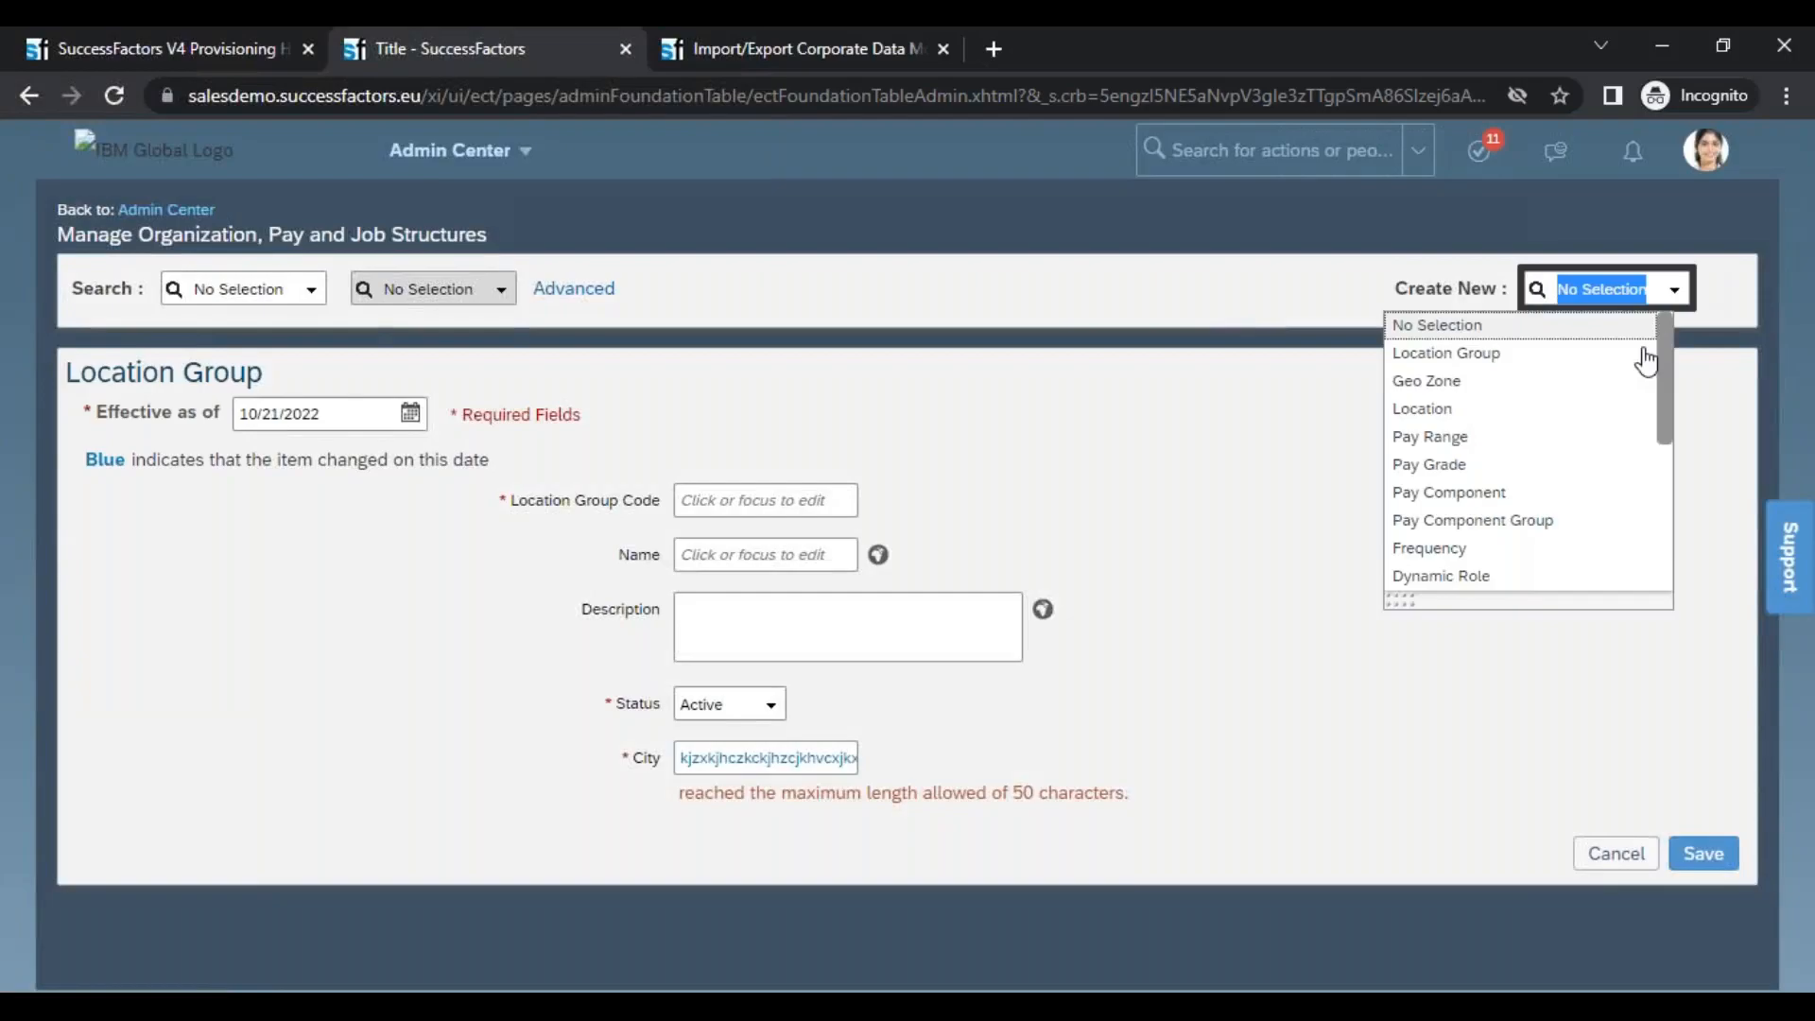
{"action": "left_click", "coordinate": [1534, 440]}
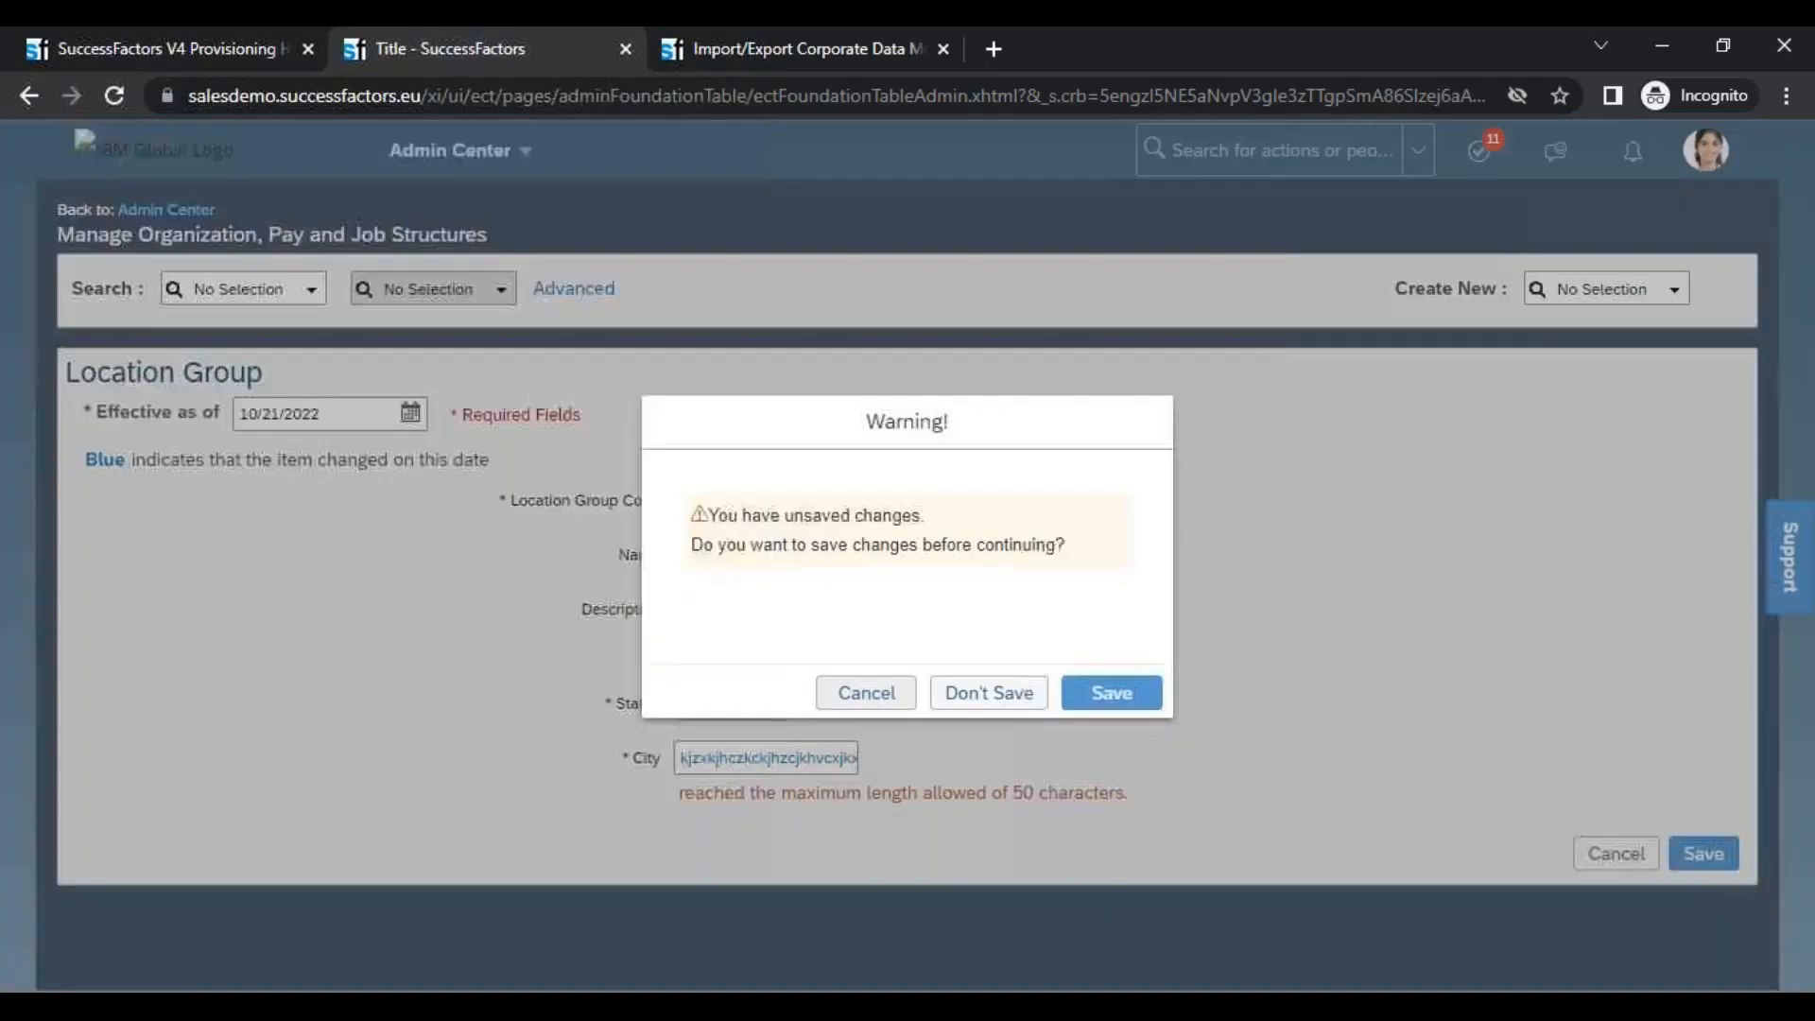
{"action": "left_click", "coordinate": [989, 693]}
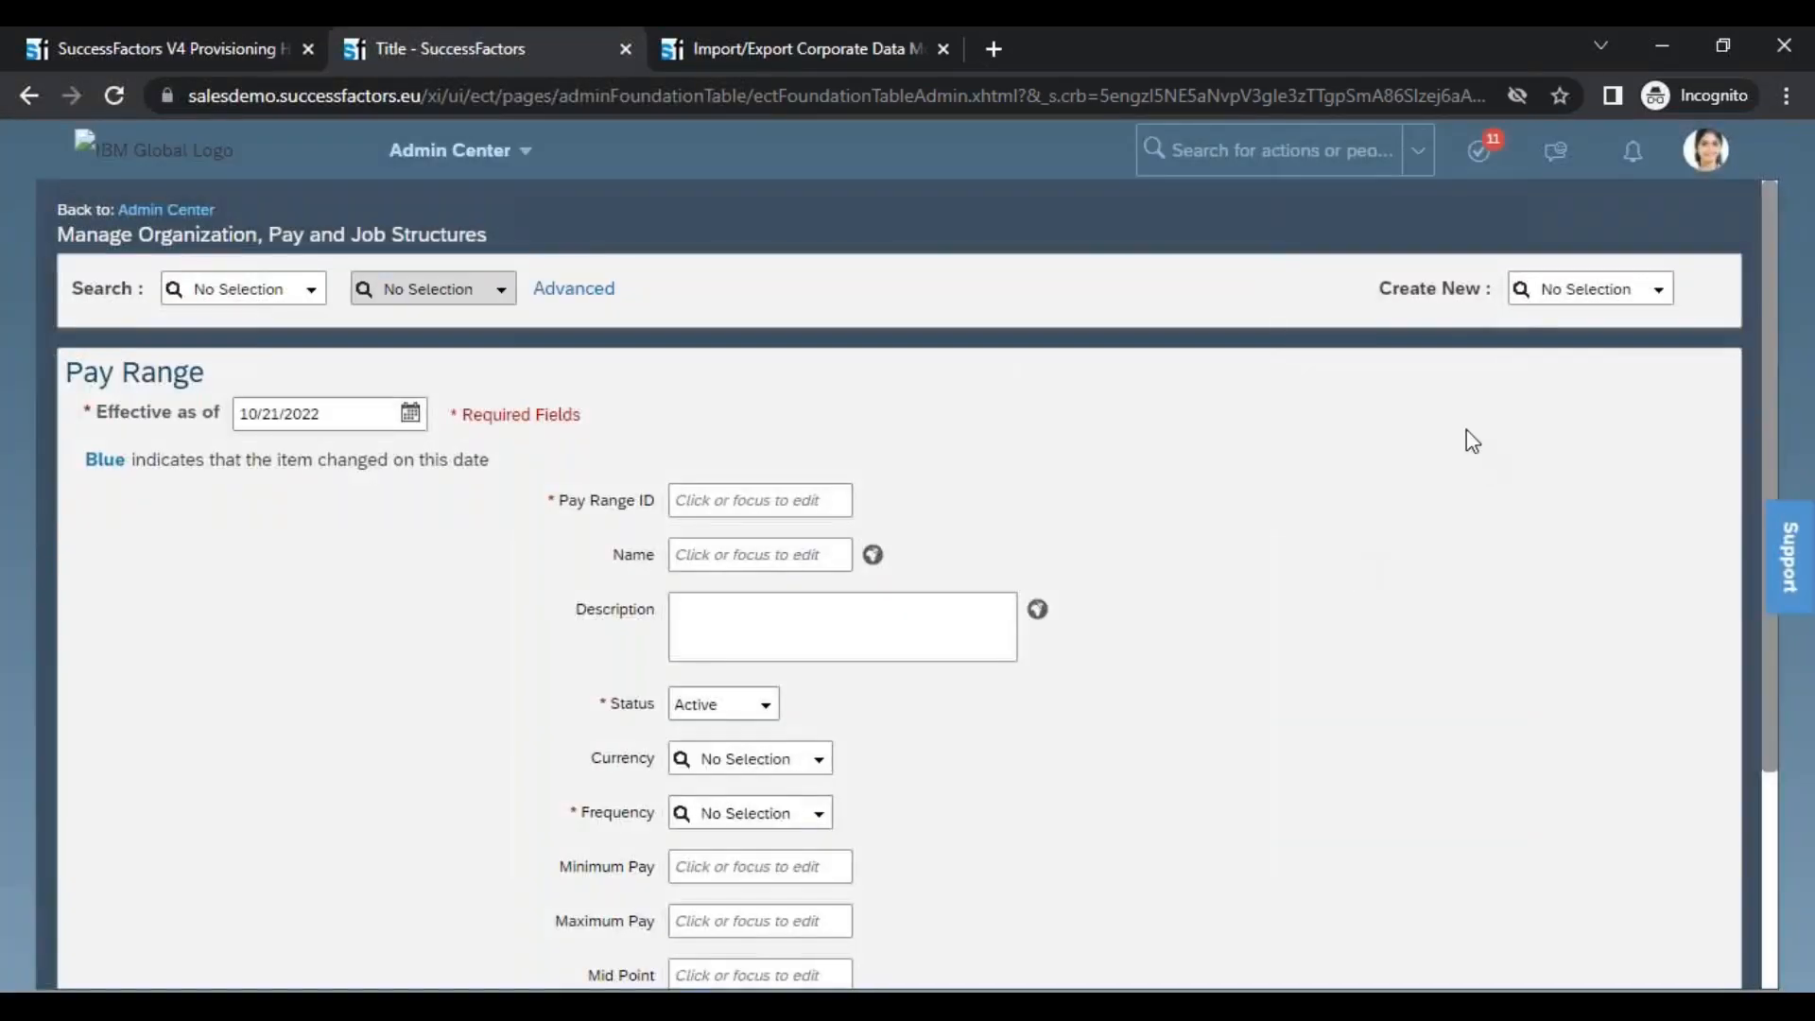
Examine the Pay Grade, Geo Zone and Legal Entity association fields on the new Pay Range form
{"action": "left_click_drag", "start_coordinate": [1768, 237], "coordinate": [1783, 395]}
{"action": "left_click_drag", "start_coordinate": [579, 815], "coordinate": [668, 815]}
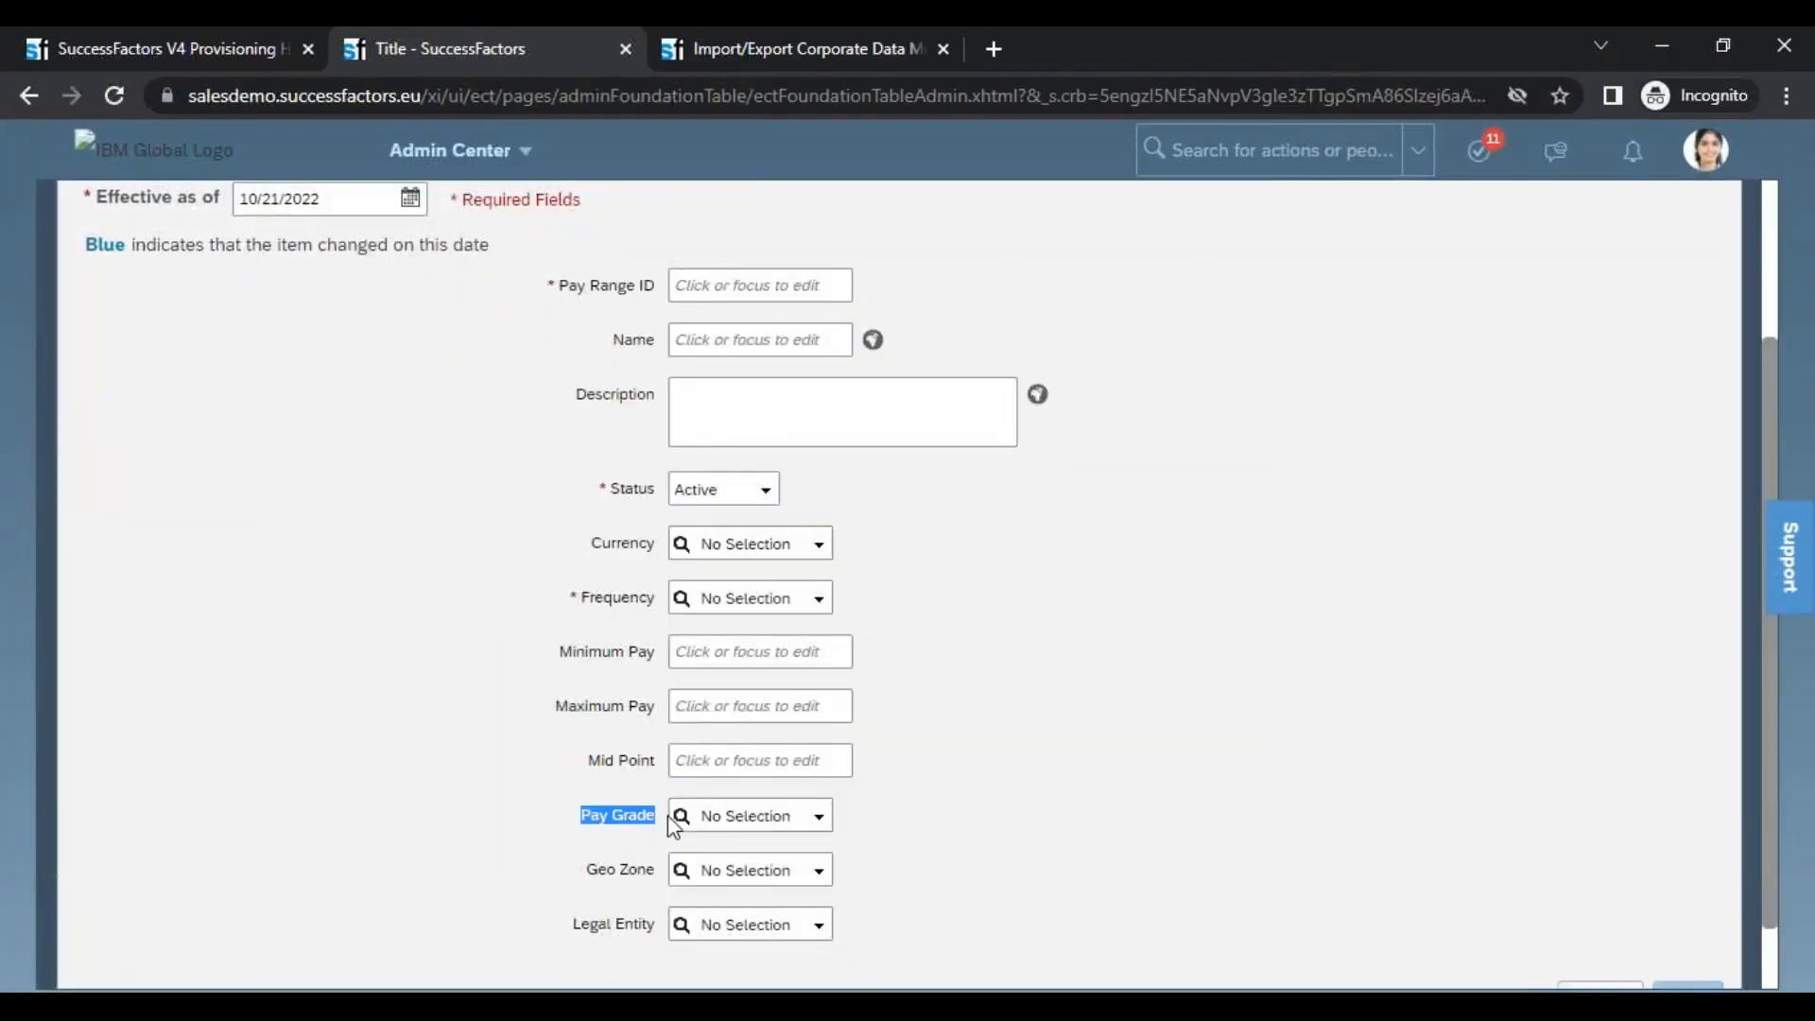
{"action": "left_click_drag", "start_coordinate": [587, 876], "coordinate": [657, 927]}
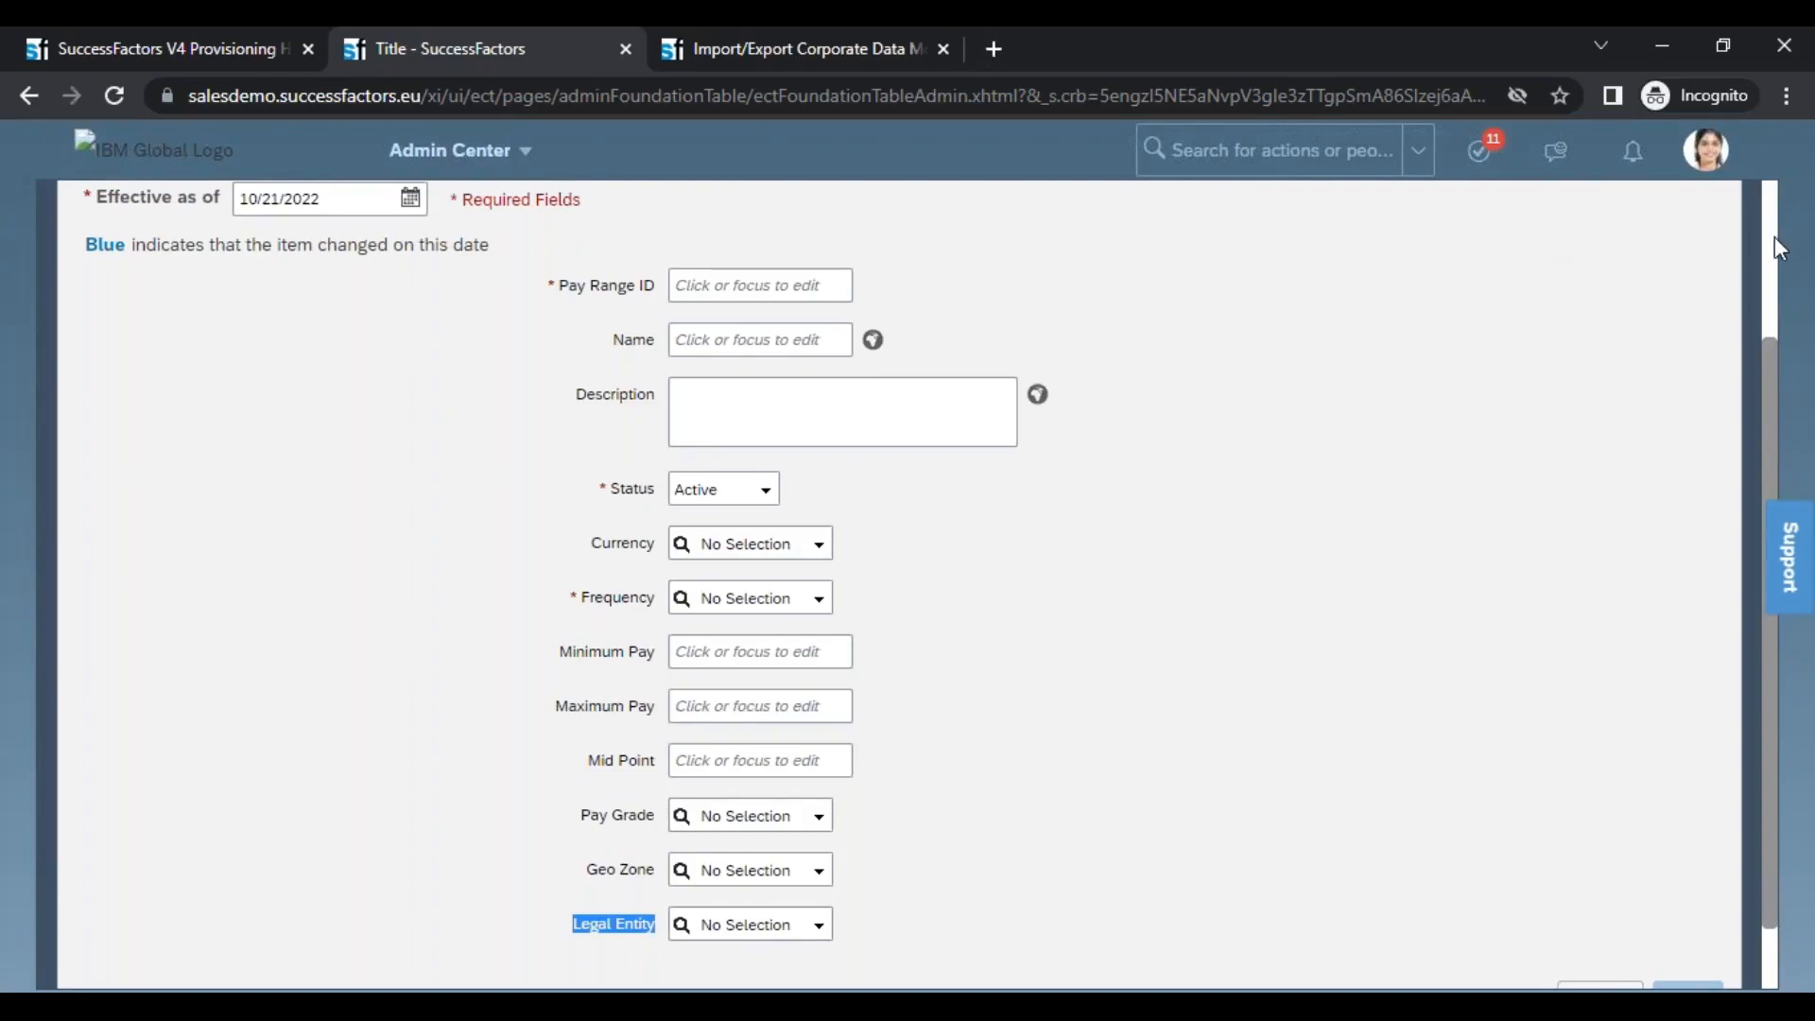
{"action": "left_click", "coordinate": [593, 818]}
{"action": "left_click_drag", "start_coordinate": [637, 891], "coordinate": [642, 937]}
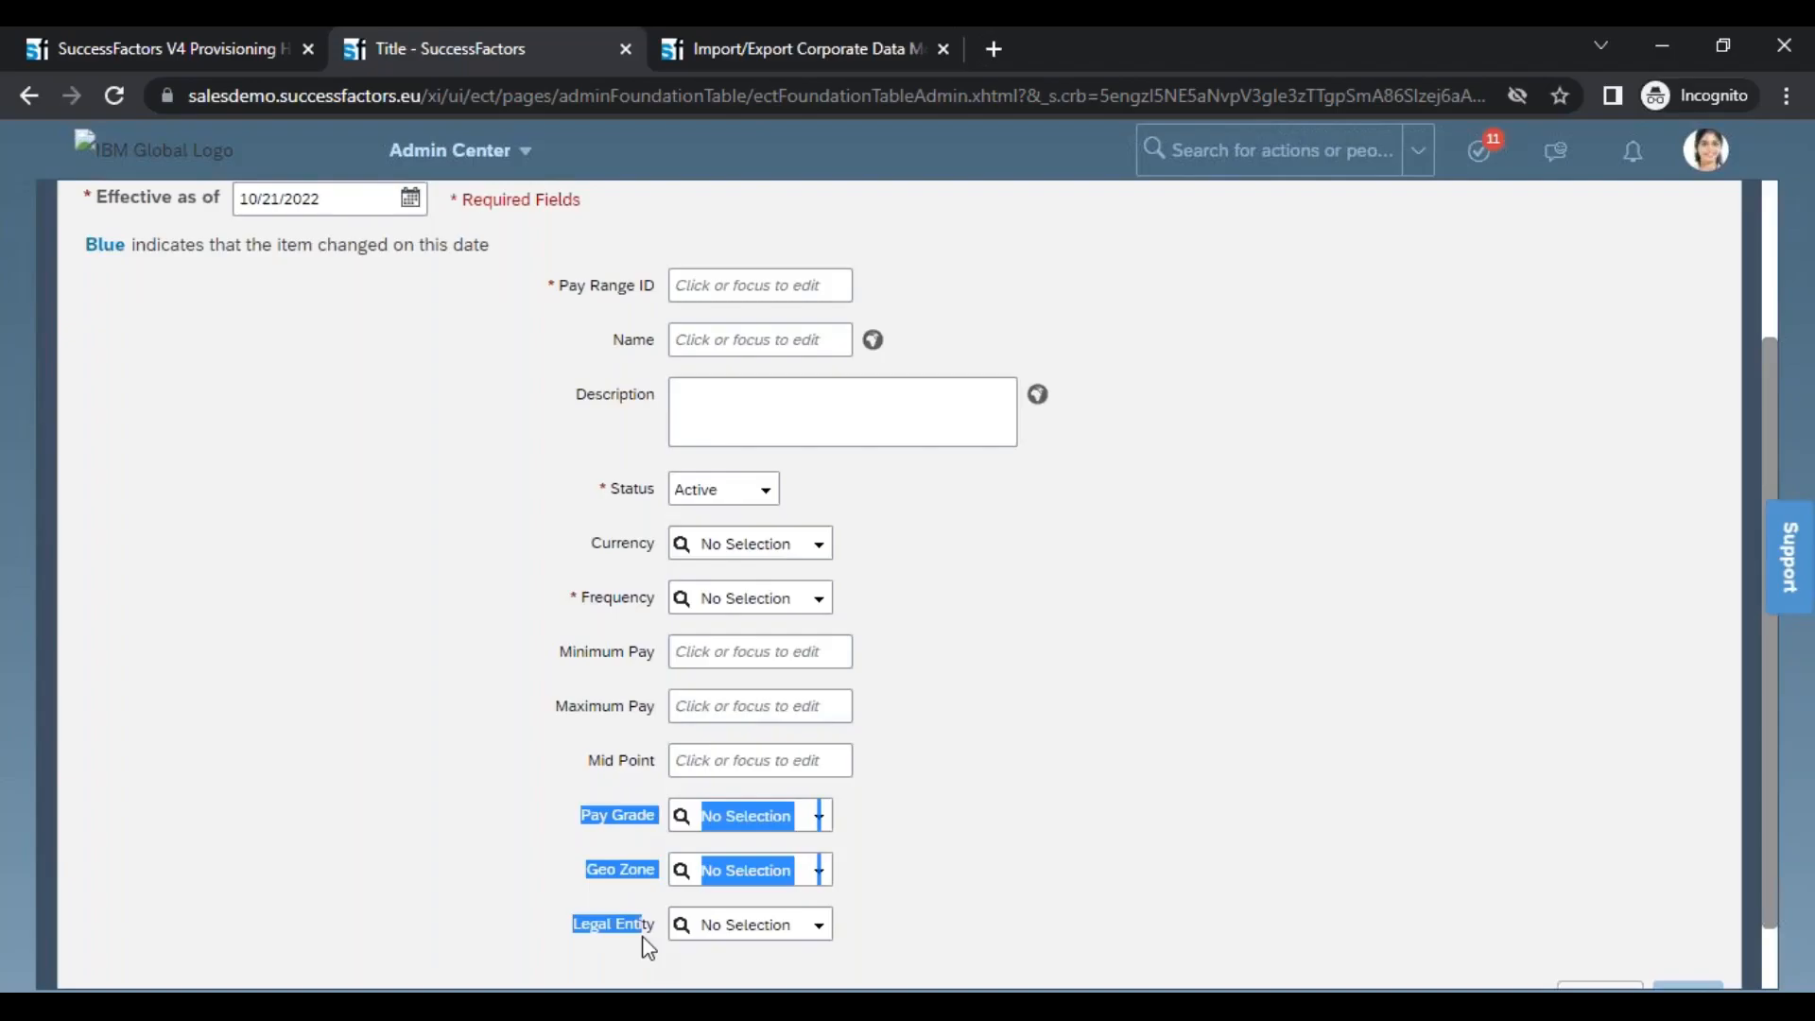
Switch to the training workbook in Excel and enter "Multiplicity" in cell C91, beside the Associations note
{"action": "key", "text": "alt+Tab"}
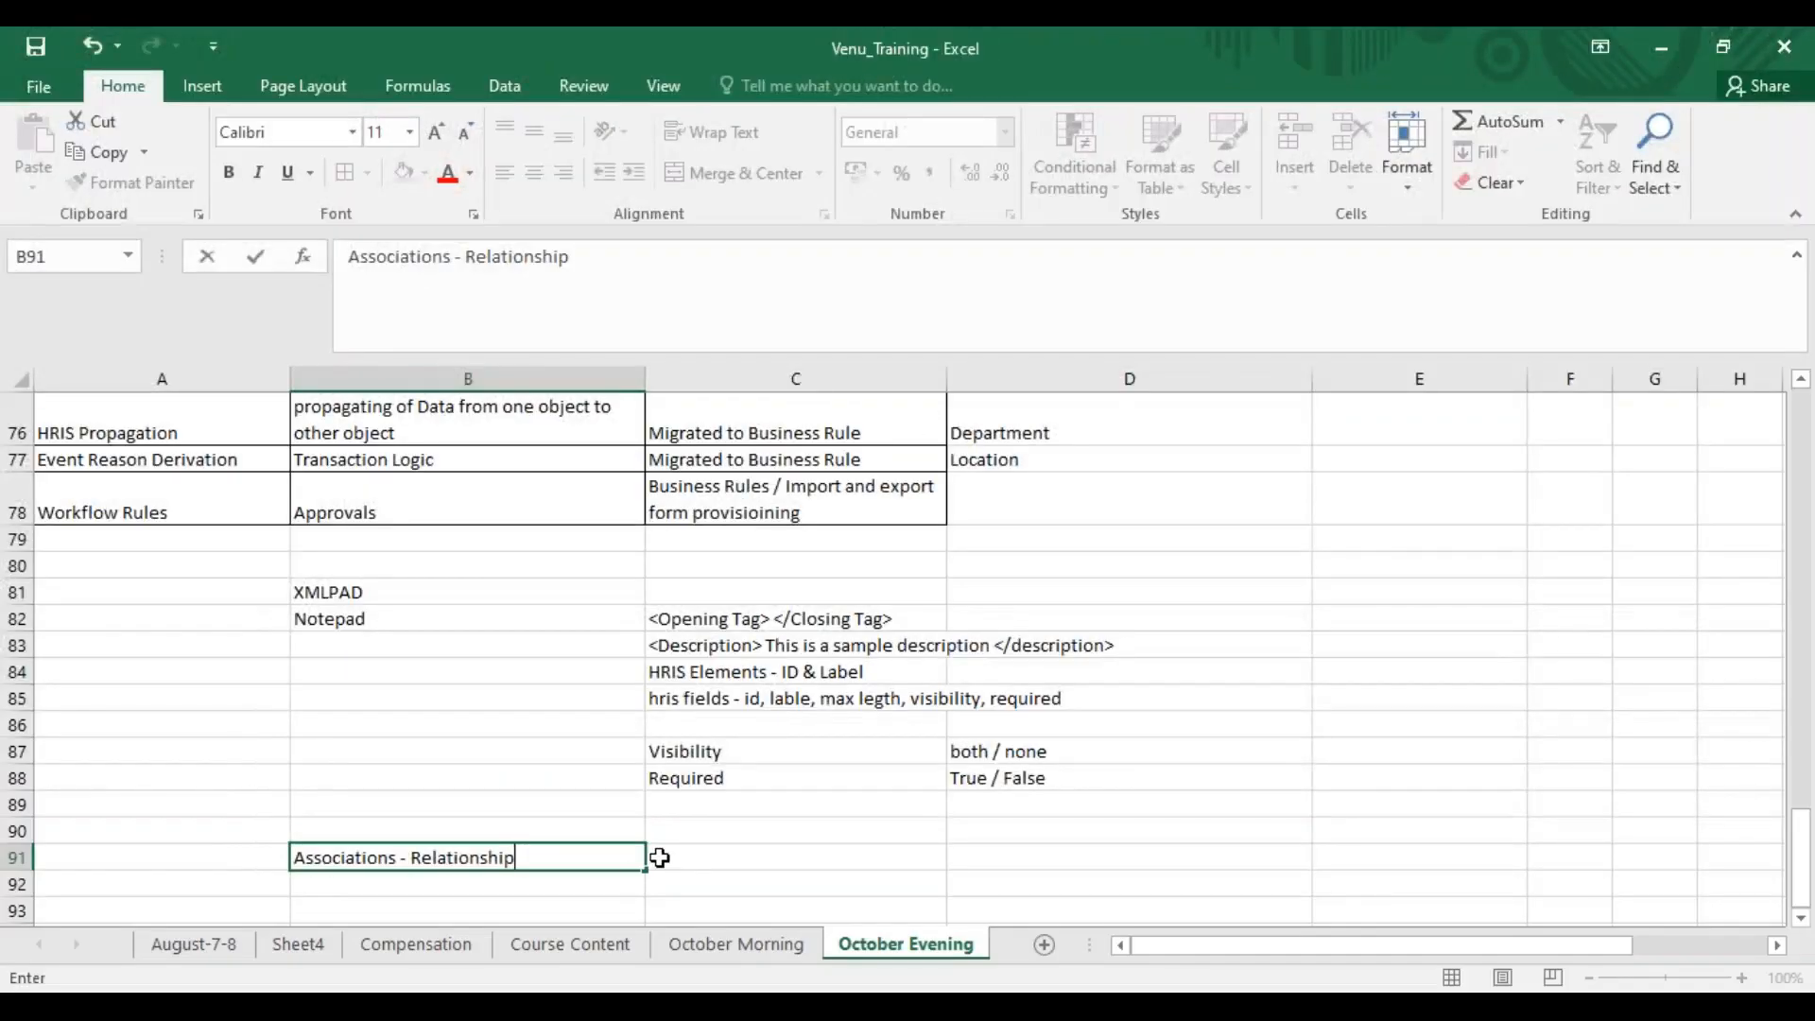
{"action": "left_click", "coordinate": [697, 867]}
{"action": "type", "text": "M"}
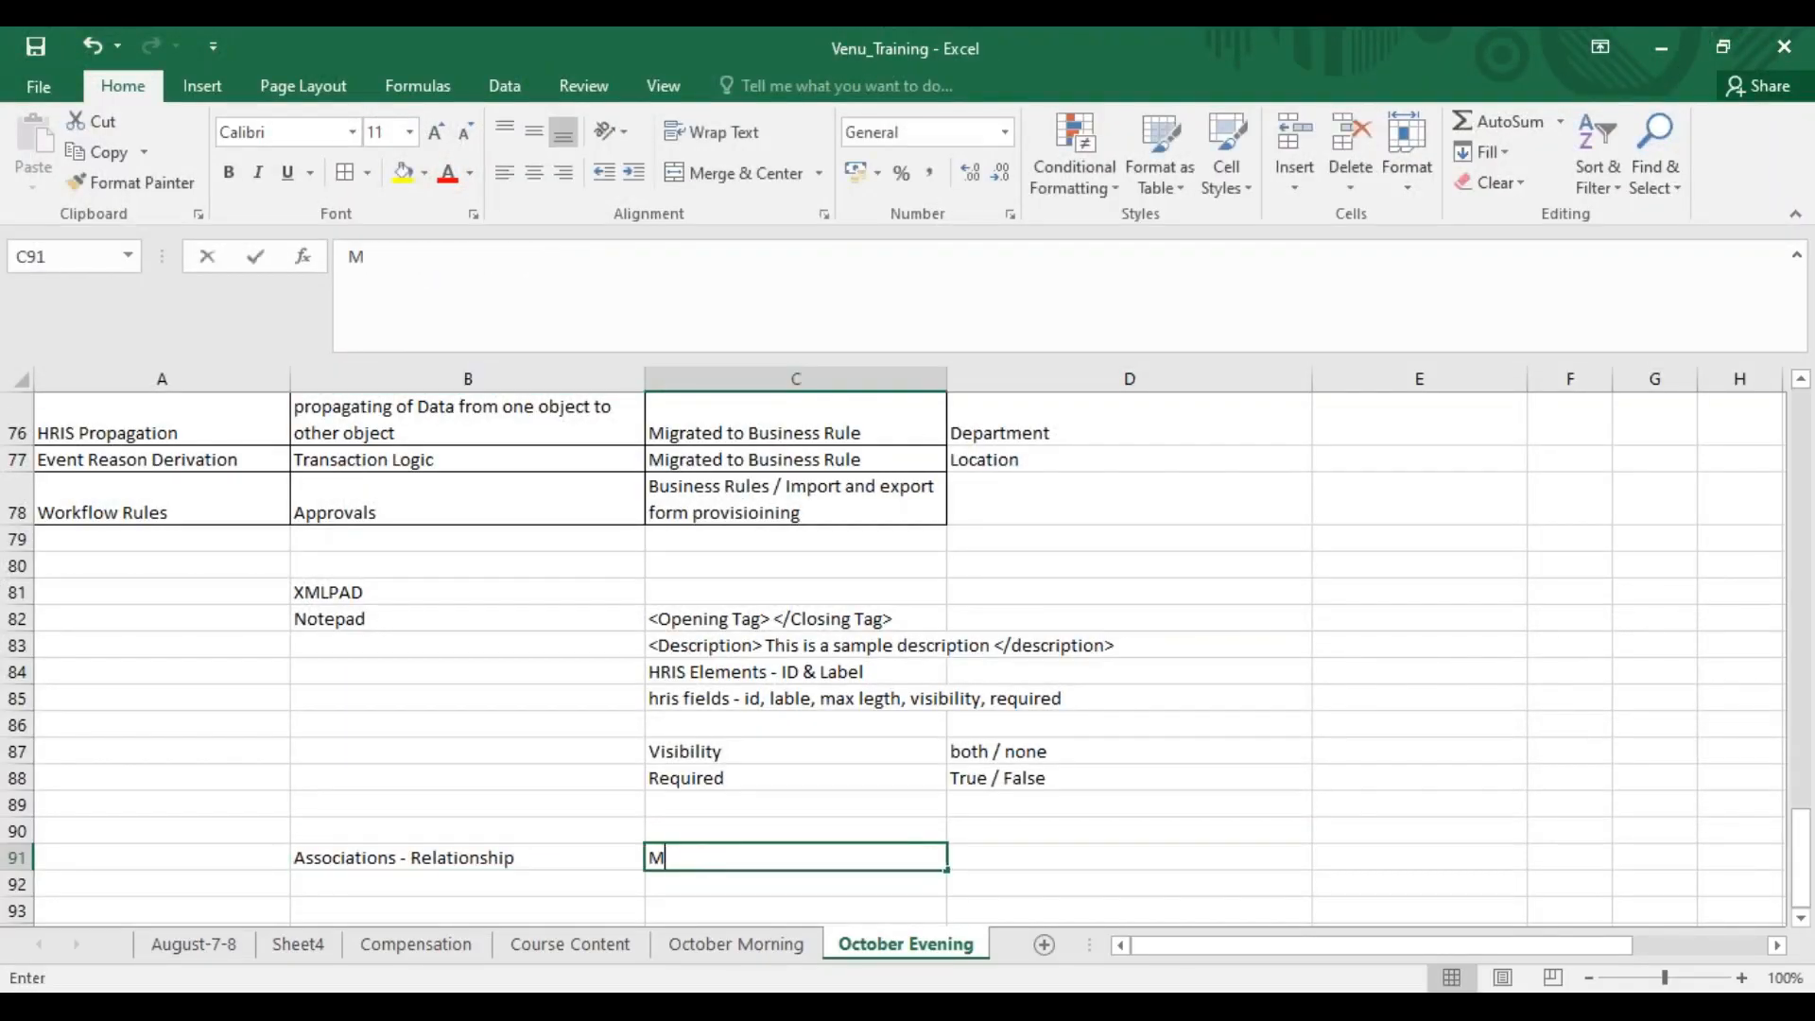
{"action": "type", "text": "ultipli"}
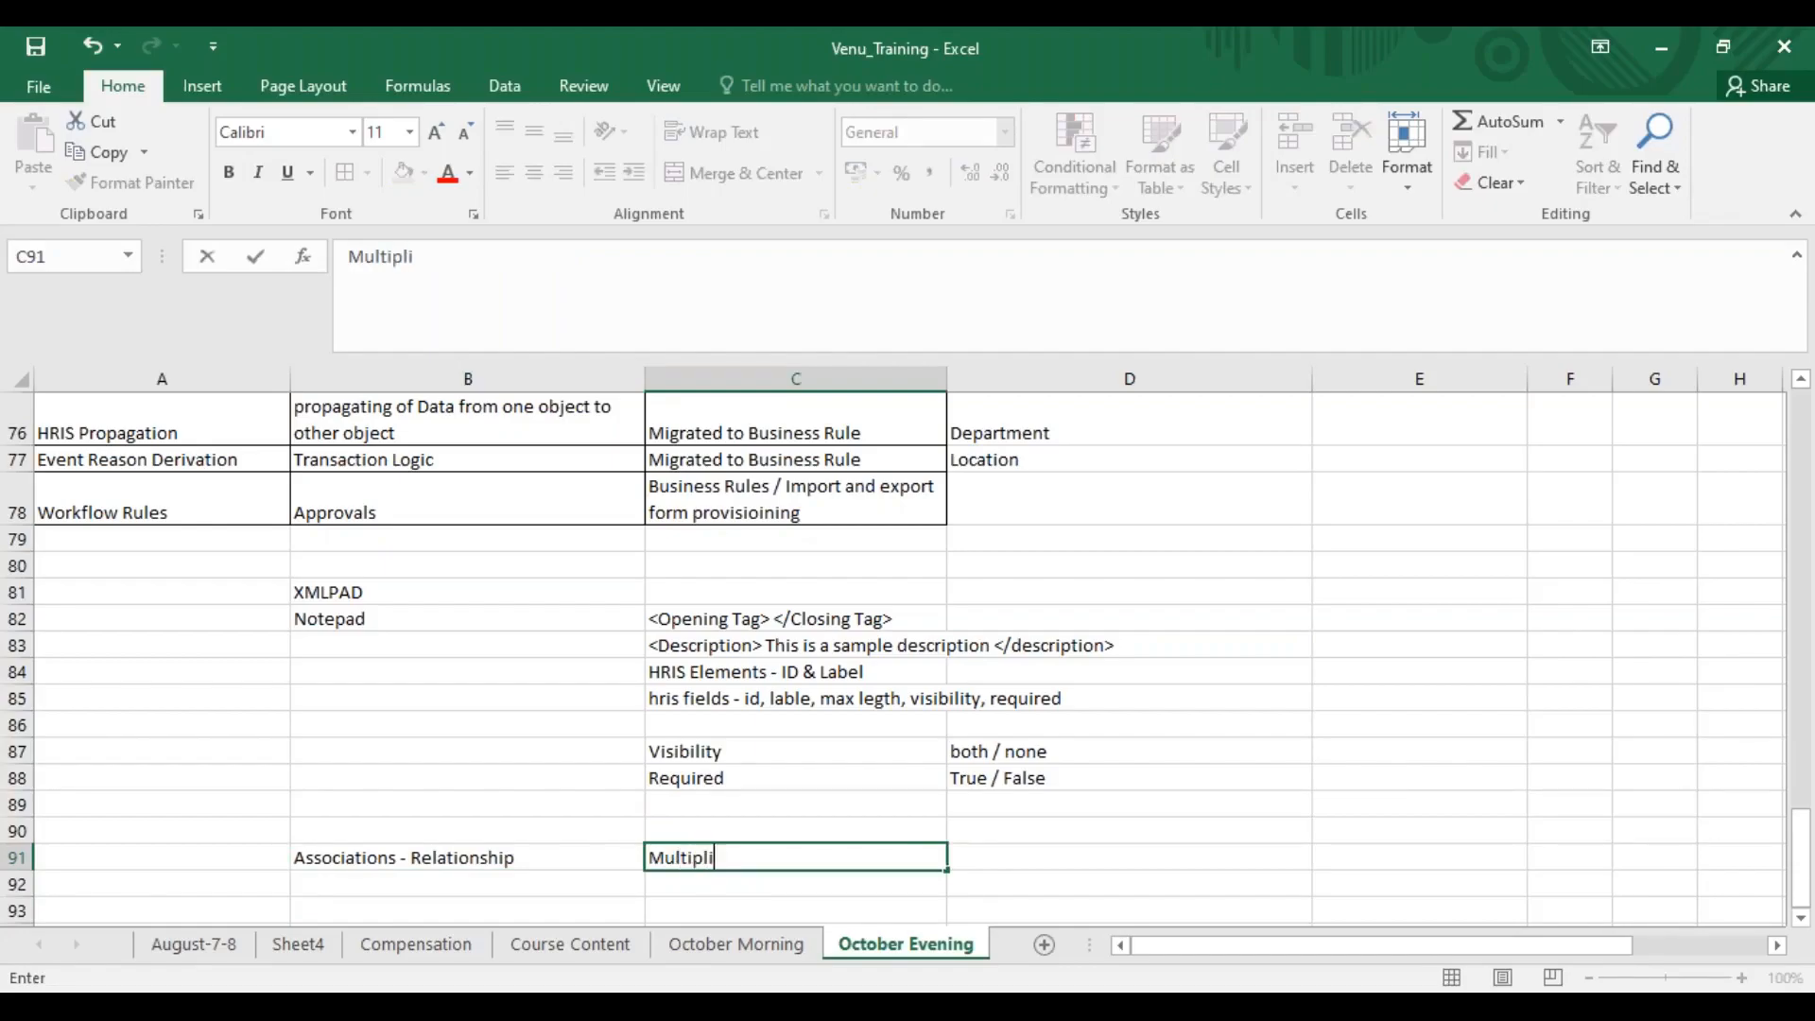
{"action": "type", "text": "city"}
{"action": "key", "text": "Return"}
Enter "One - One" in cell C92 and "One - Many" in cell C93
{"action": "type", "text": "One - One"}
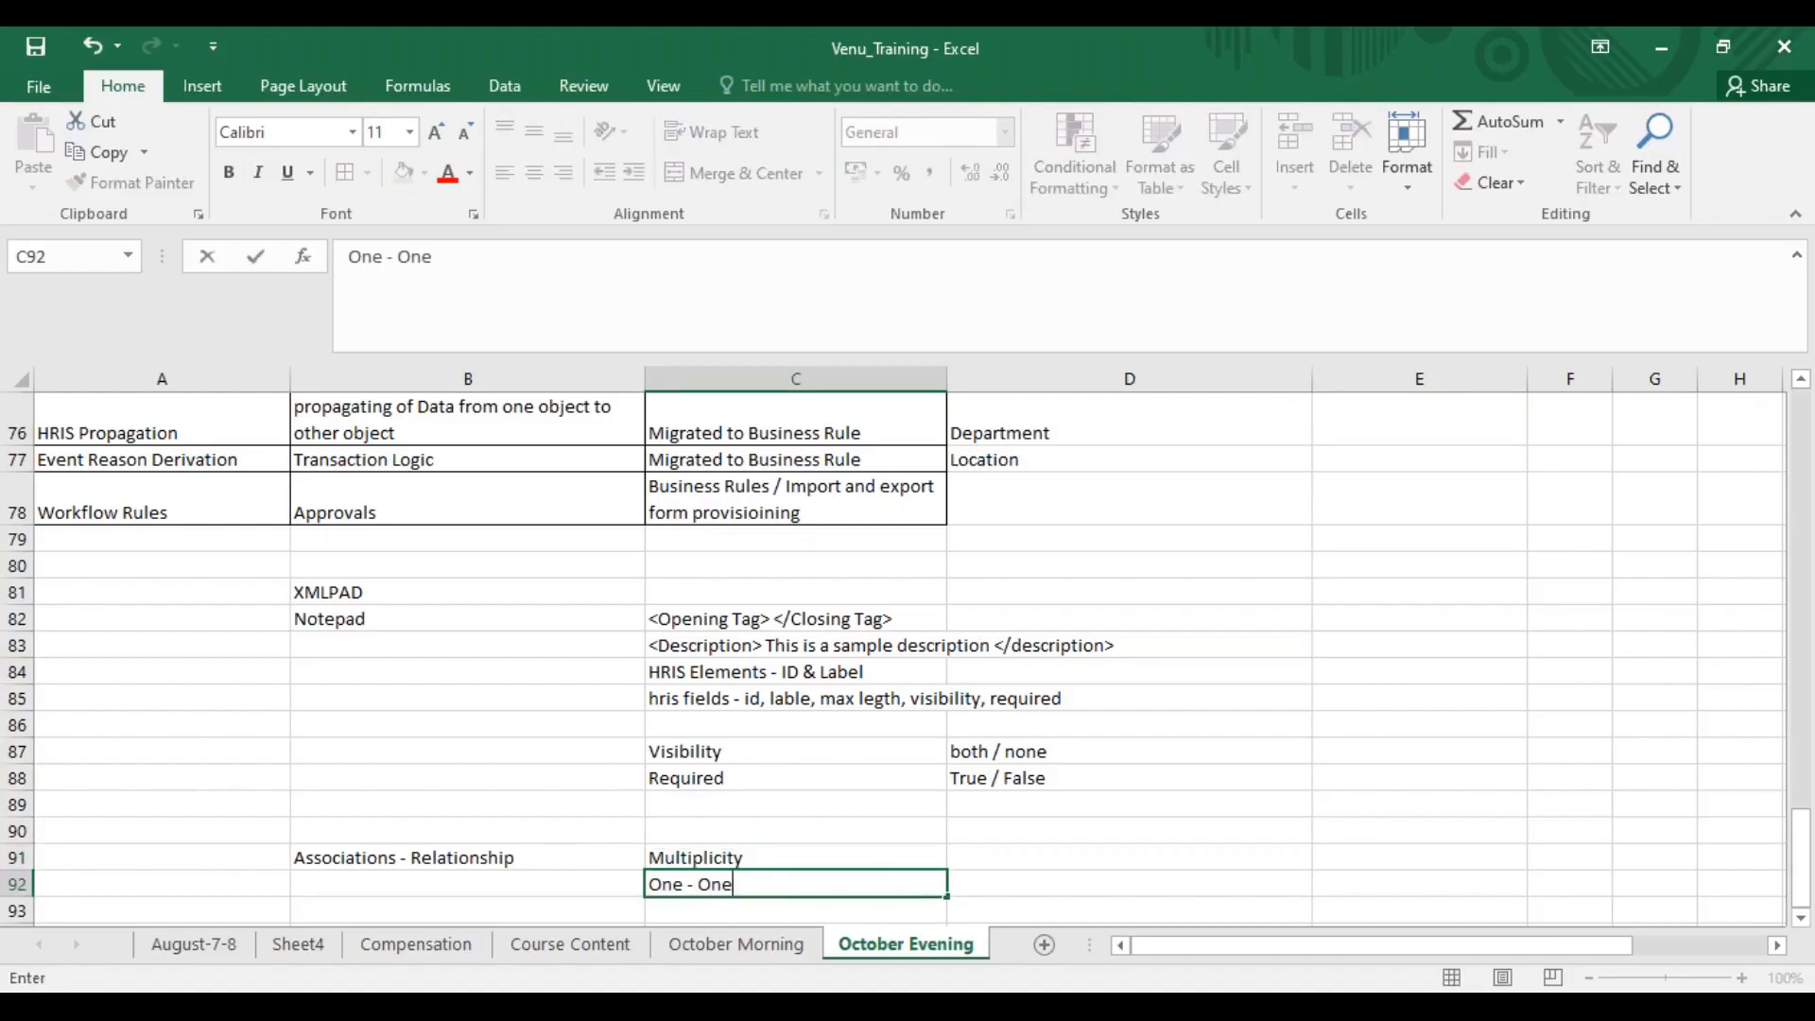
{"action": "key", "text": "Return"}
{"action": "type", "text": "One - "}
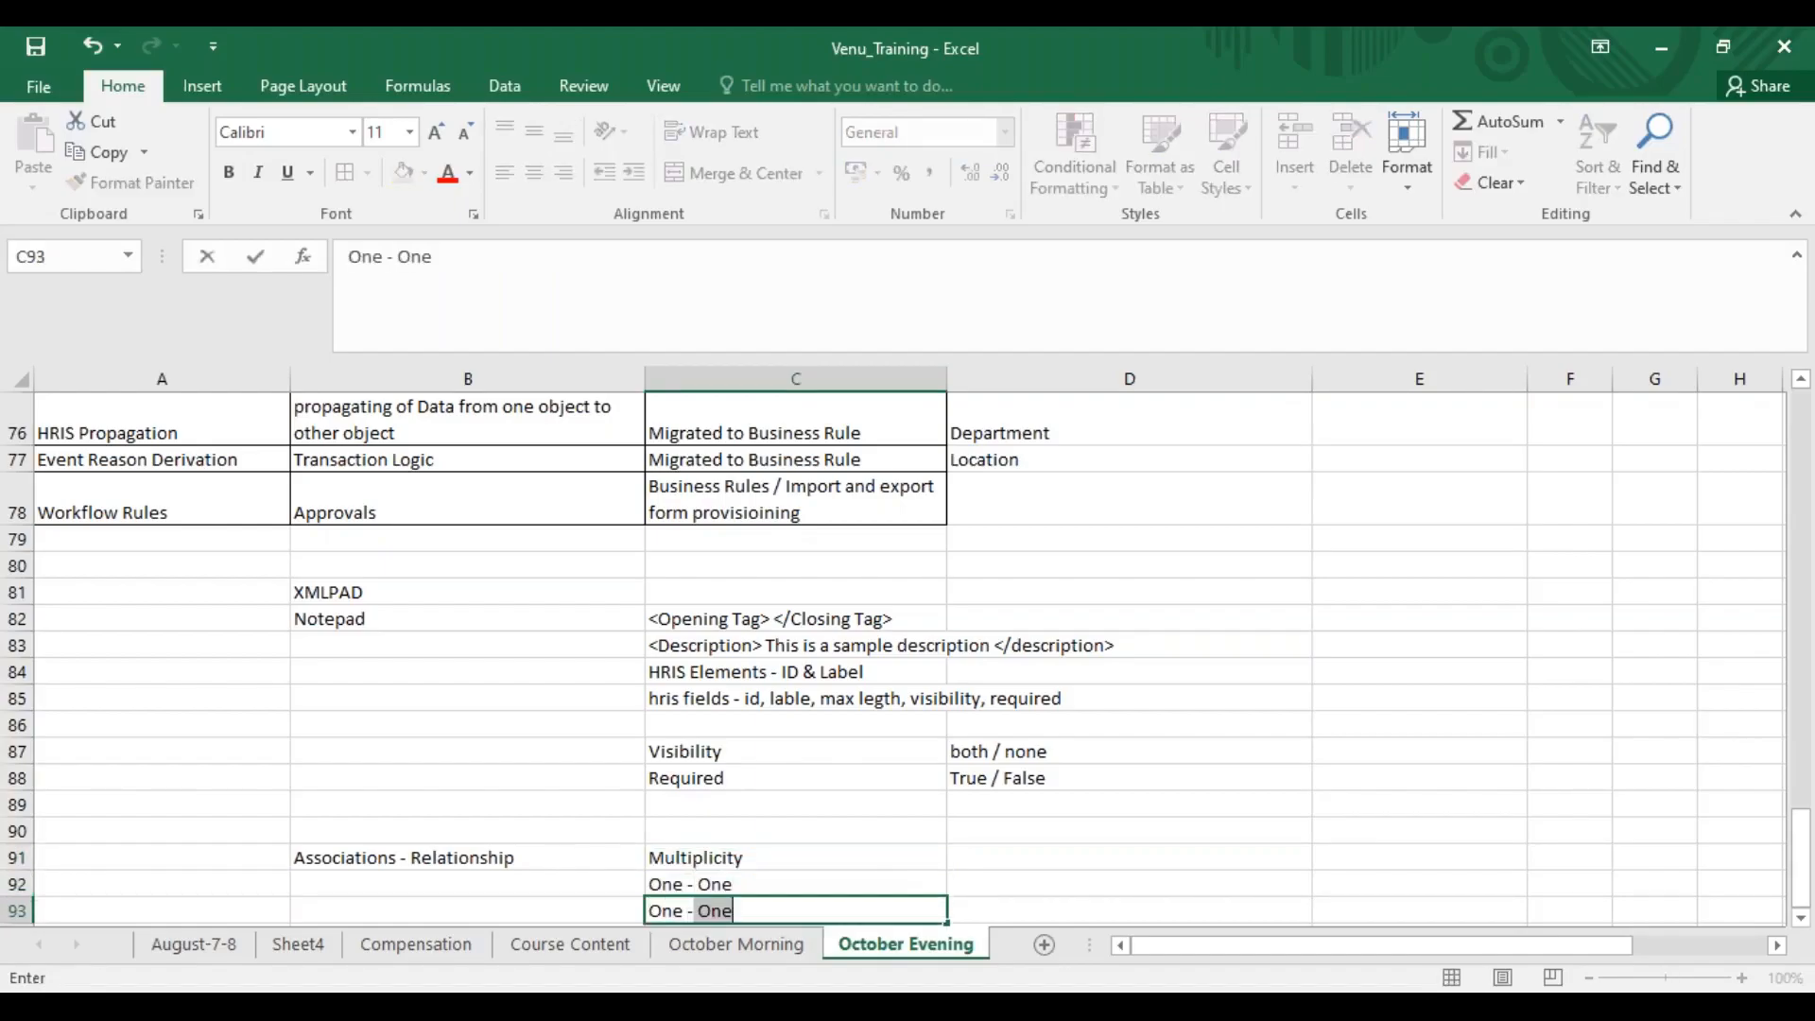
{"action": "type", "text": "Many"}
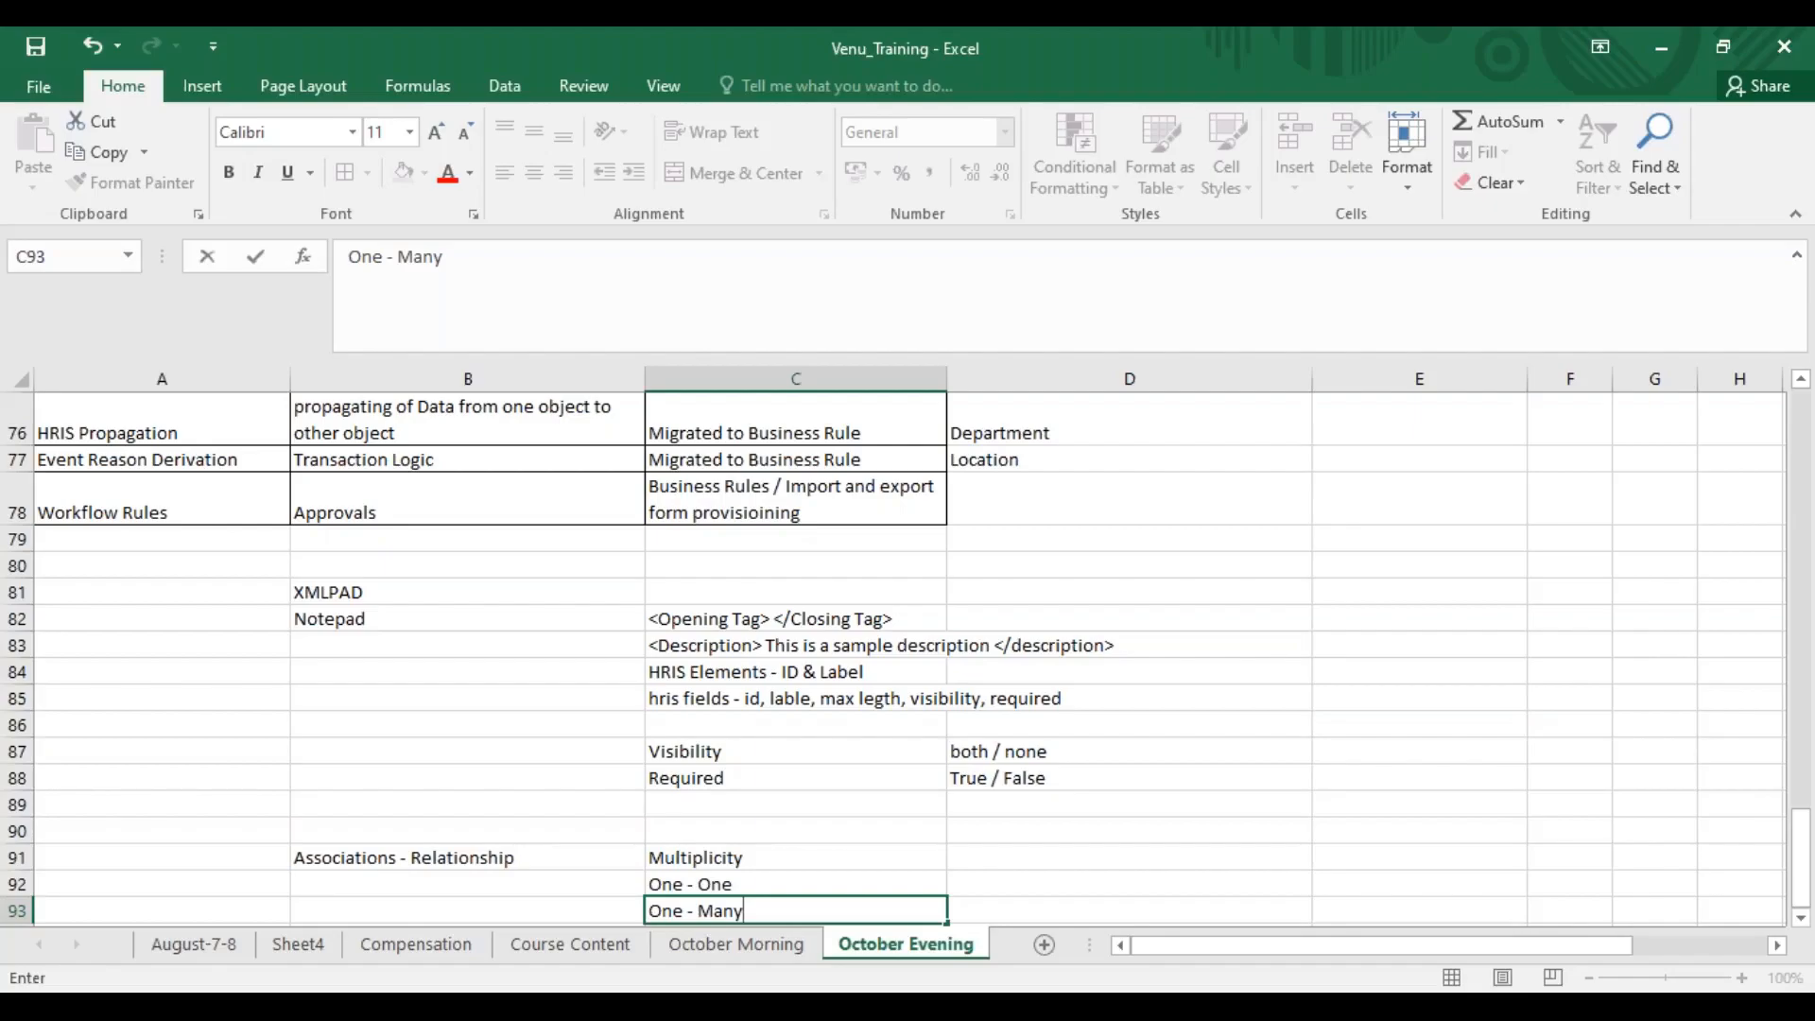
Switch to SuccessFactors in the browser, reload the page and open the create form for a new Pay Range
{"action": "key", "text": "alt+Tab"}
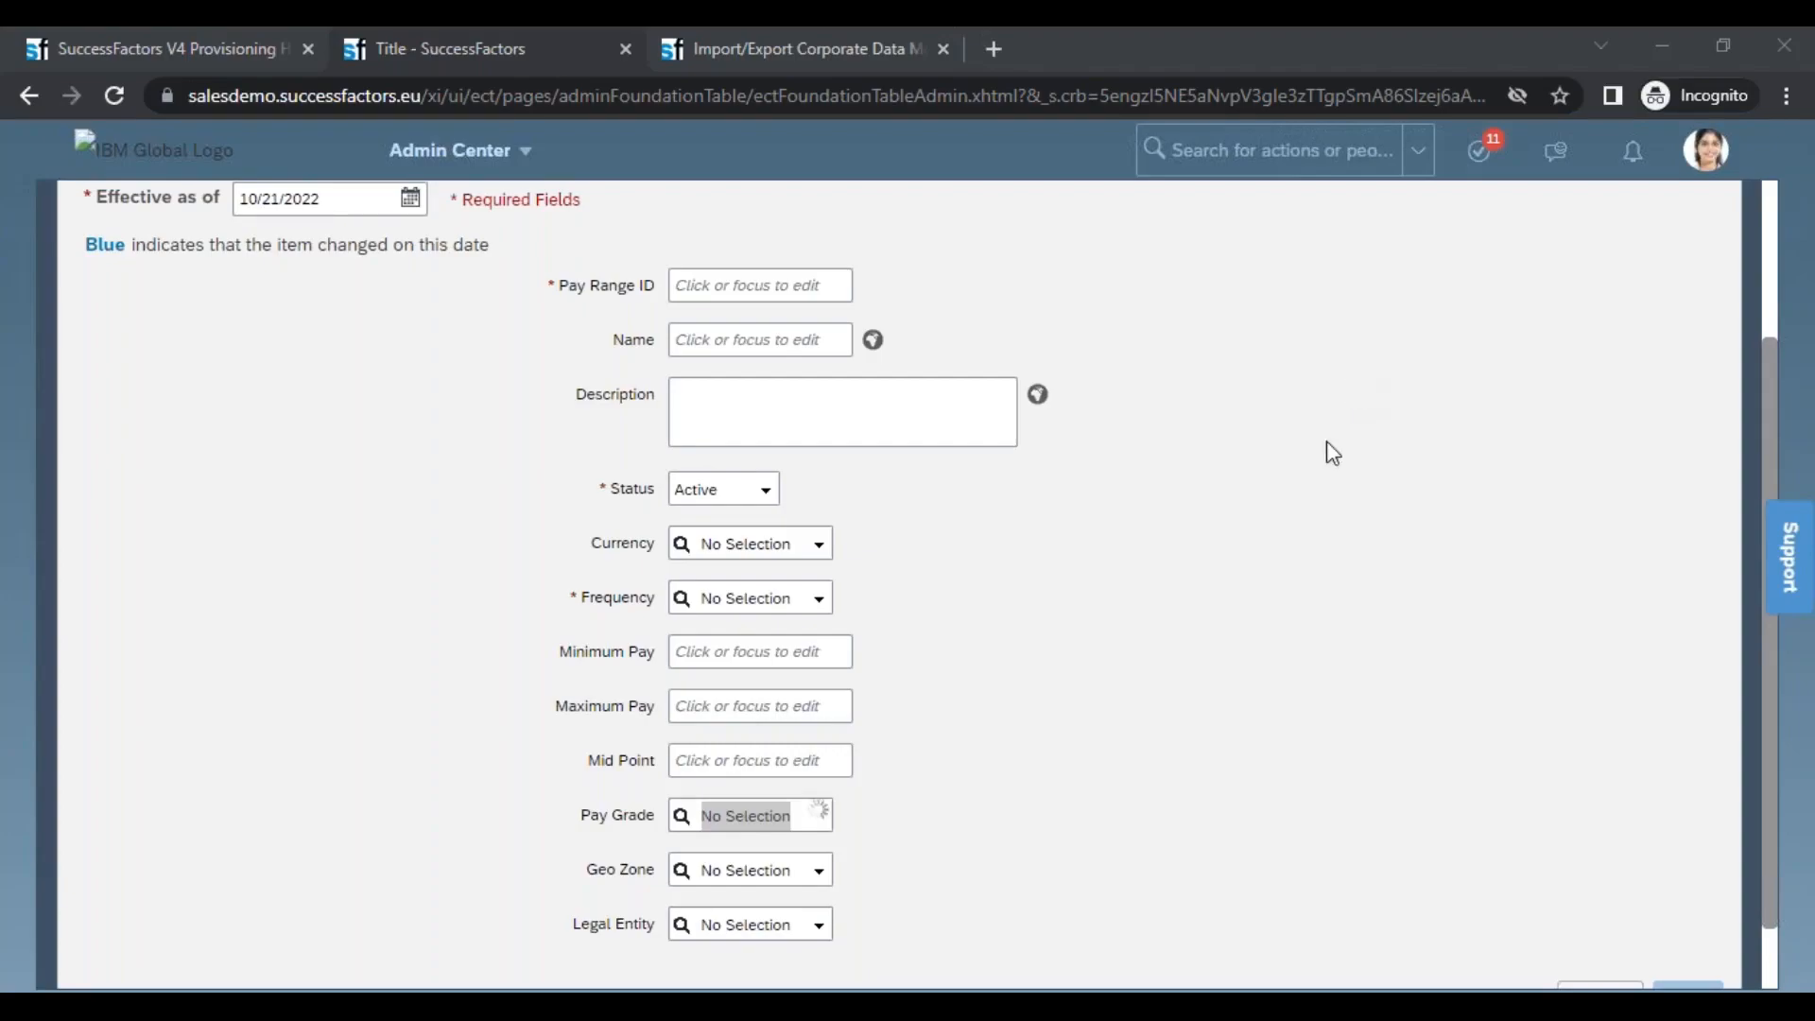
{"action": "left_click", "coordinate": [1301, 509]}
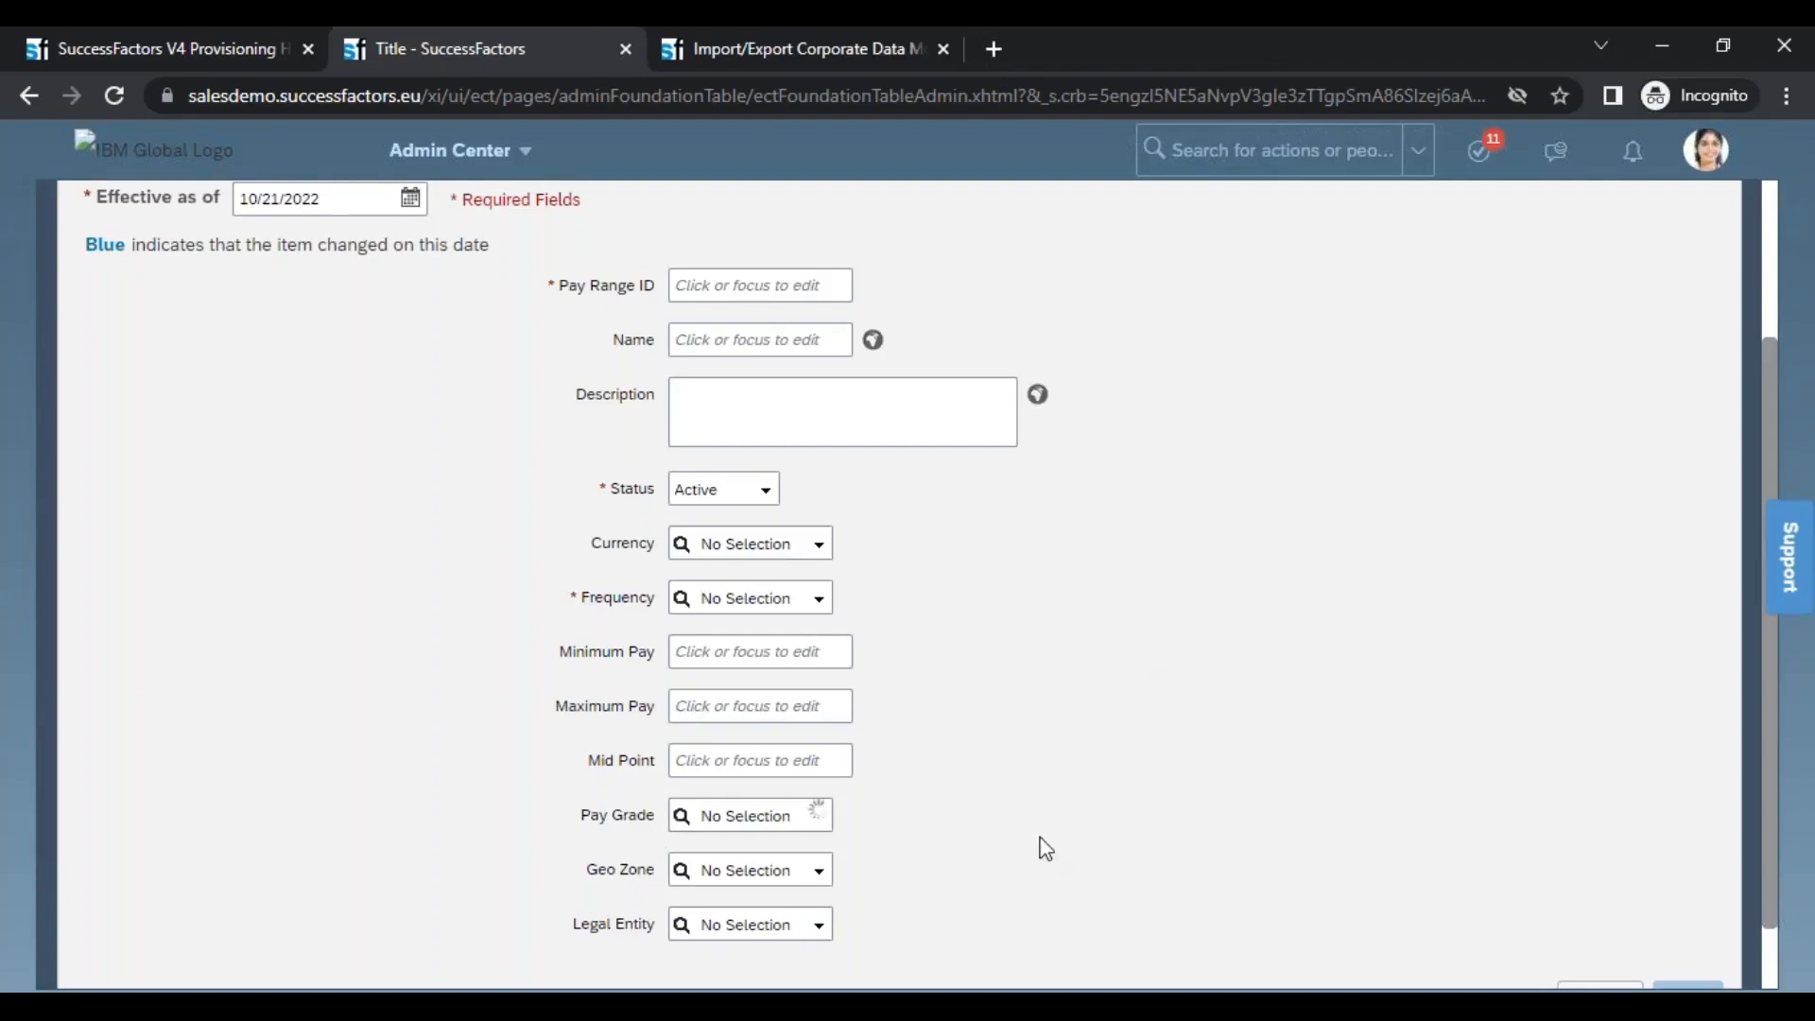
{"action": "left_click", "coordinate": [115, 95]}
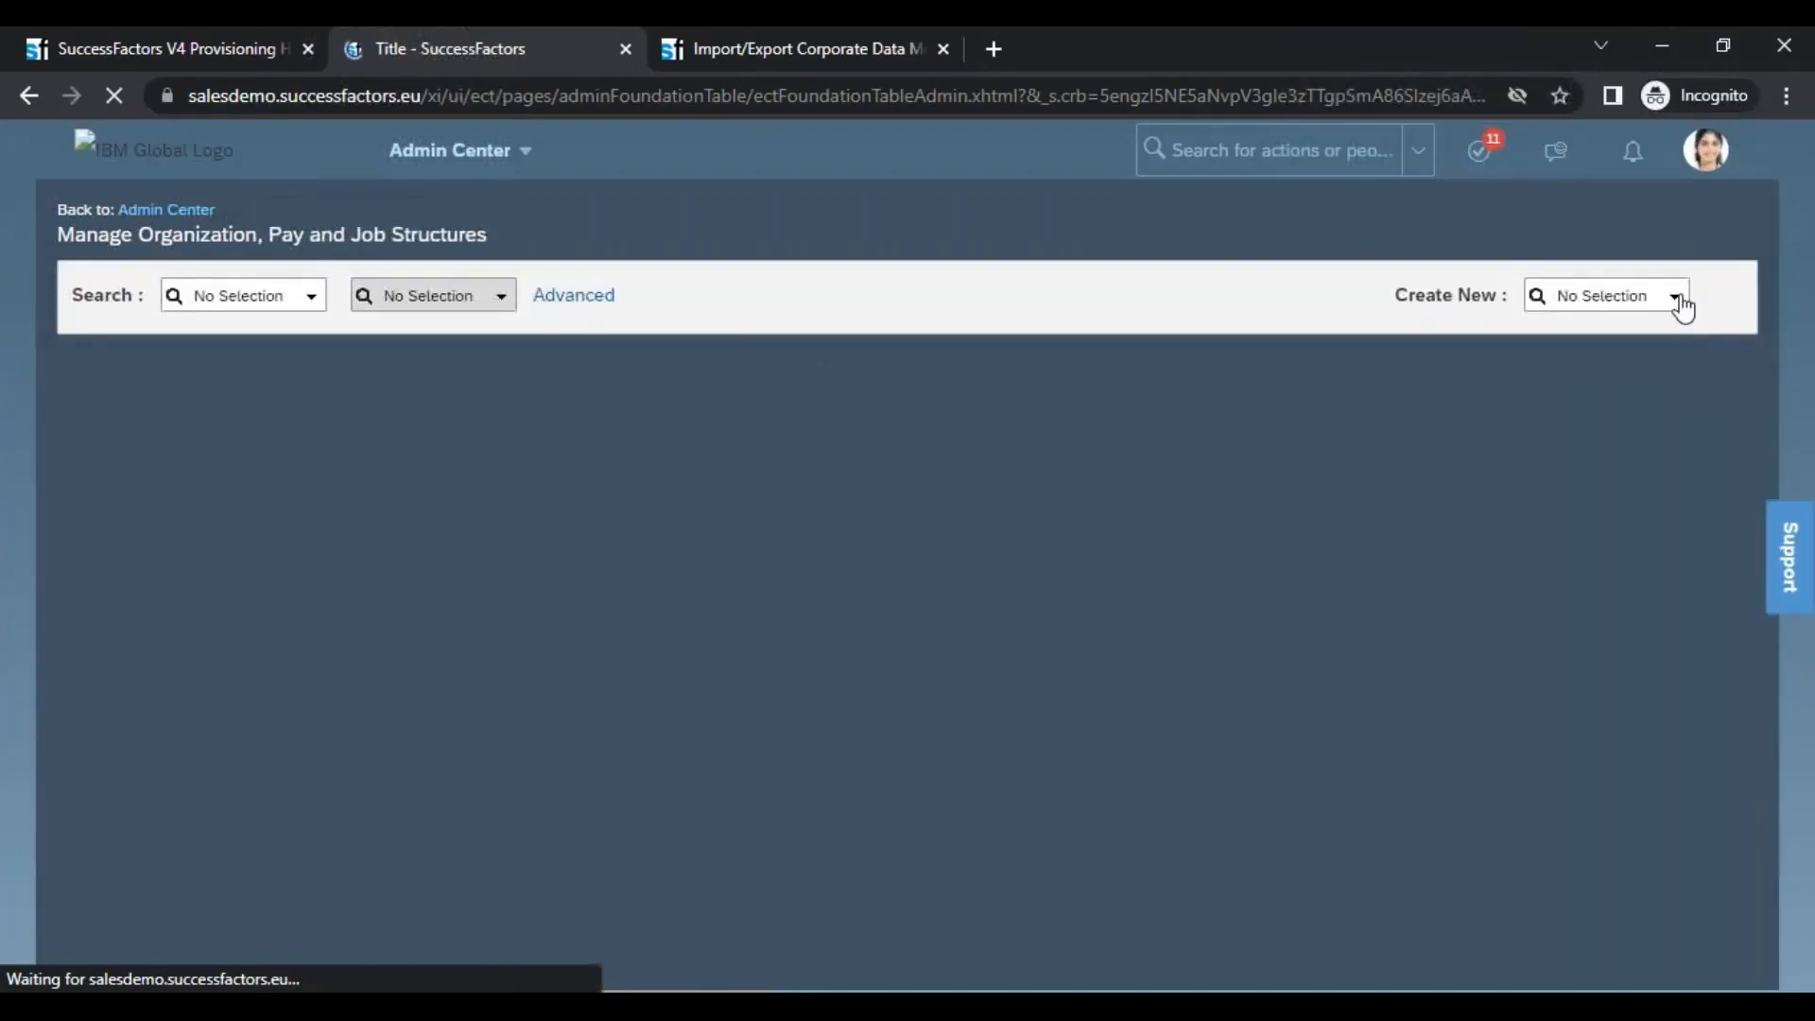
{"action": "left_click", "coordinate": [1678, 301]}
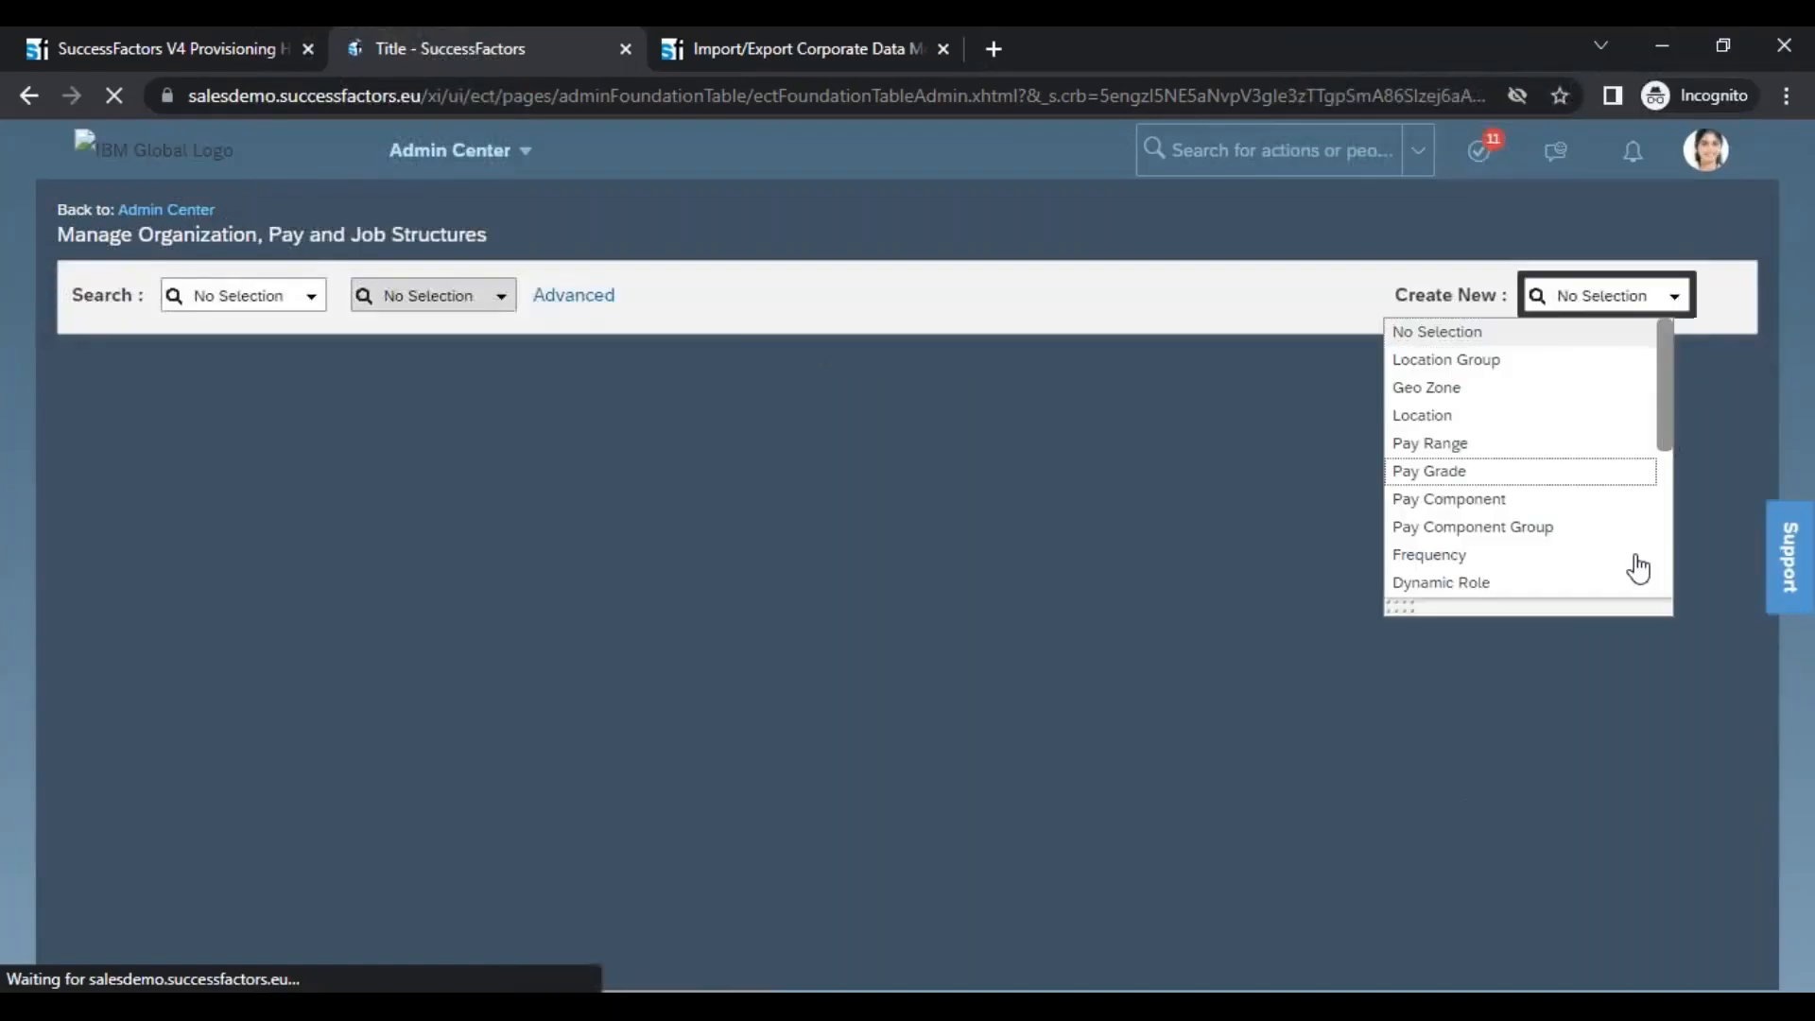
{"action": "left_click", "coordinate": [1467, 452]}
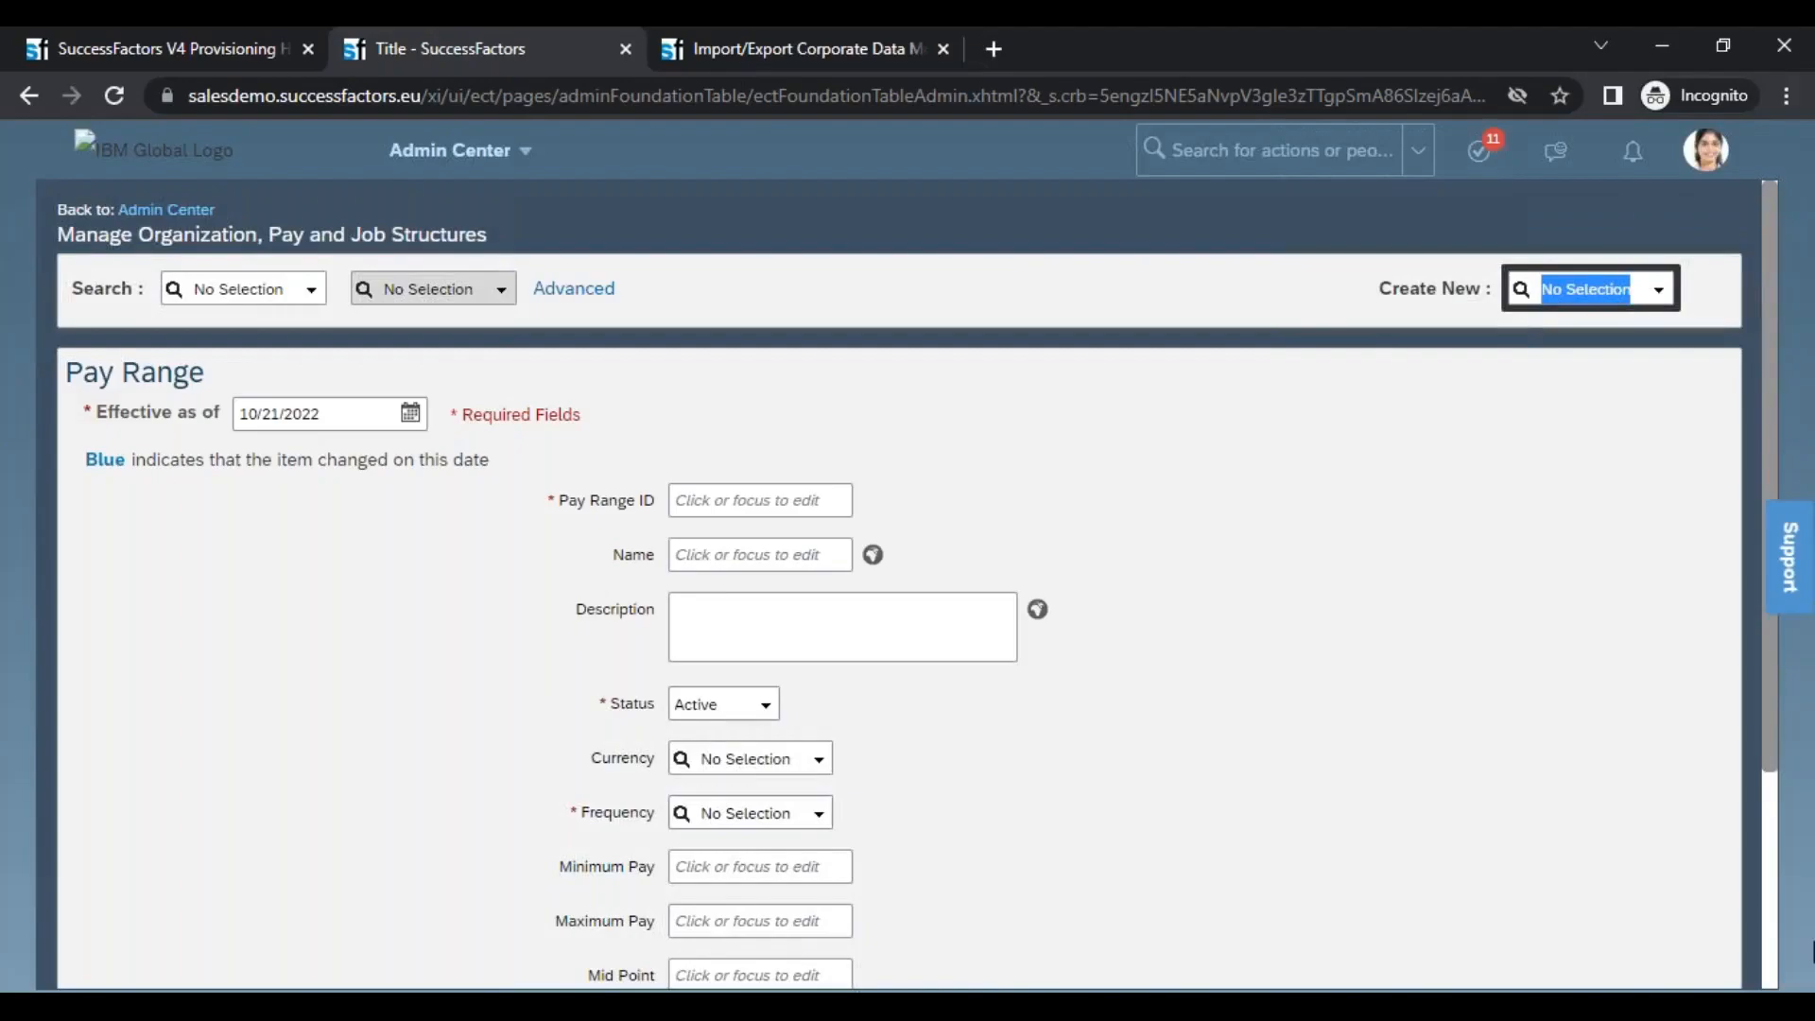
{"action": "left_click", "coordinate": [1772, 946]}
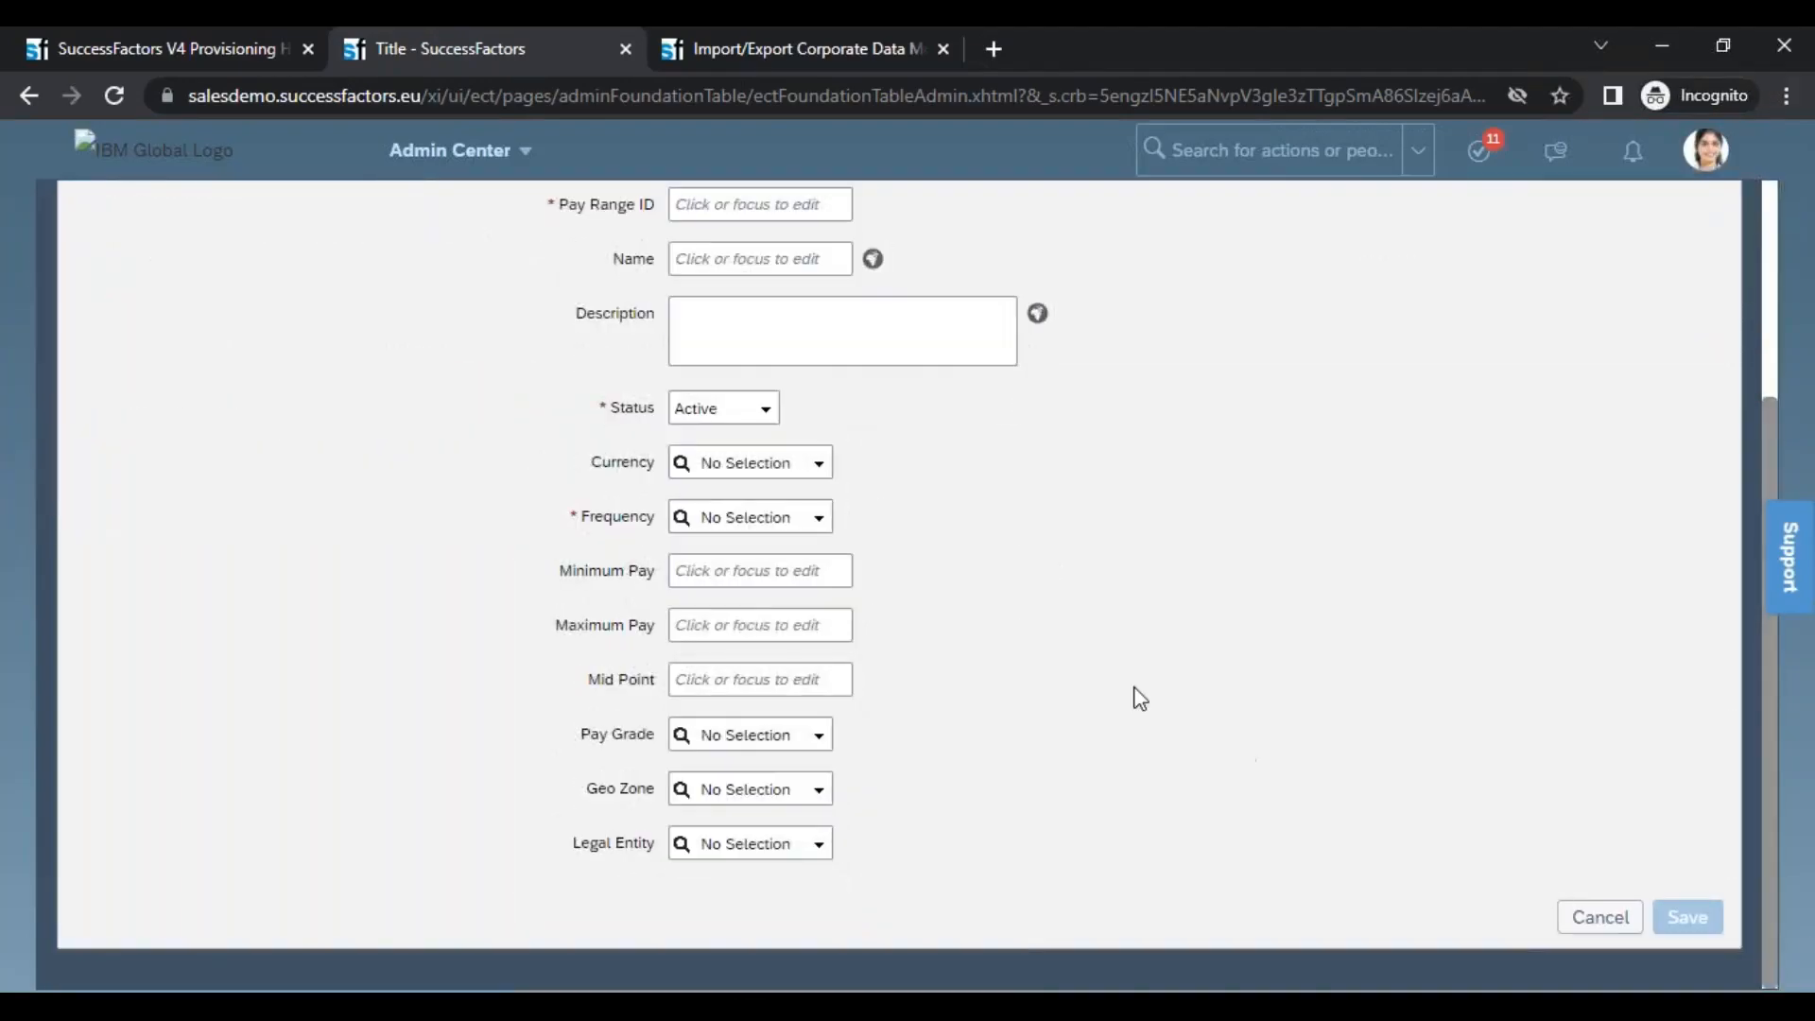
Set the Pay Range's Pay Grade to Hourly Grade 02 (H-02) and its Geo Zone to Belgium (BELGIUM)
{"action": "left_click_drag", "start_coordinate": [581, 739], "coordinate": [685, 742]}
{"action": "left_click", "coordinate": [814, 736]}
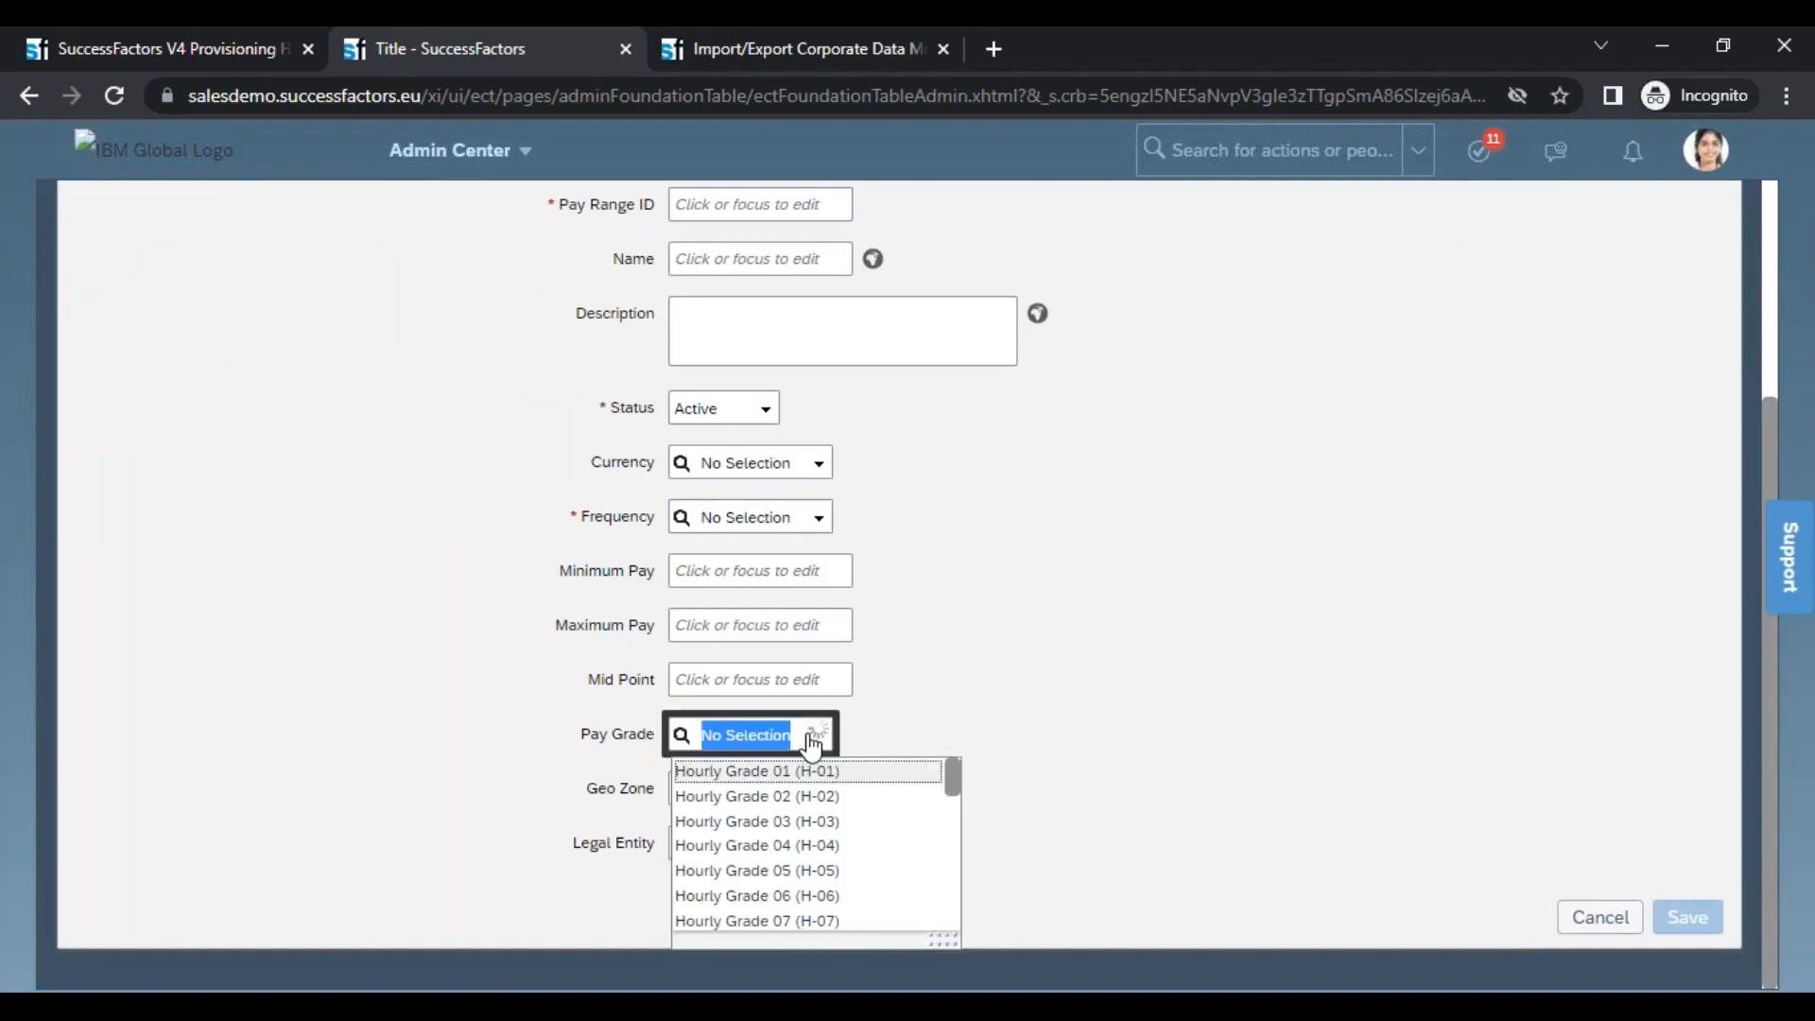
{"action": "left_click", "coordinate": [757, 796]}
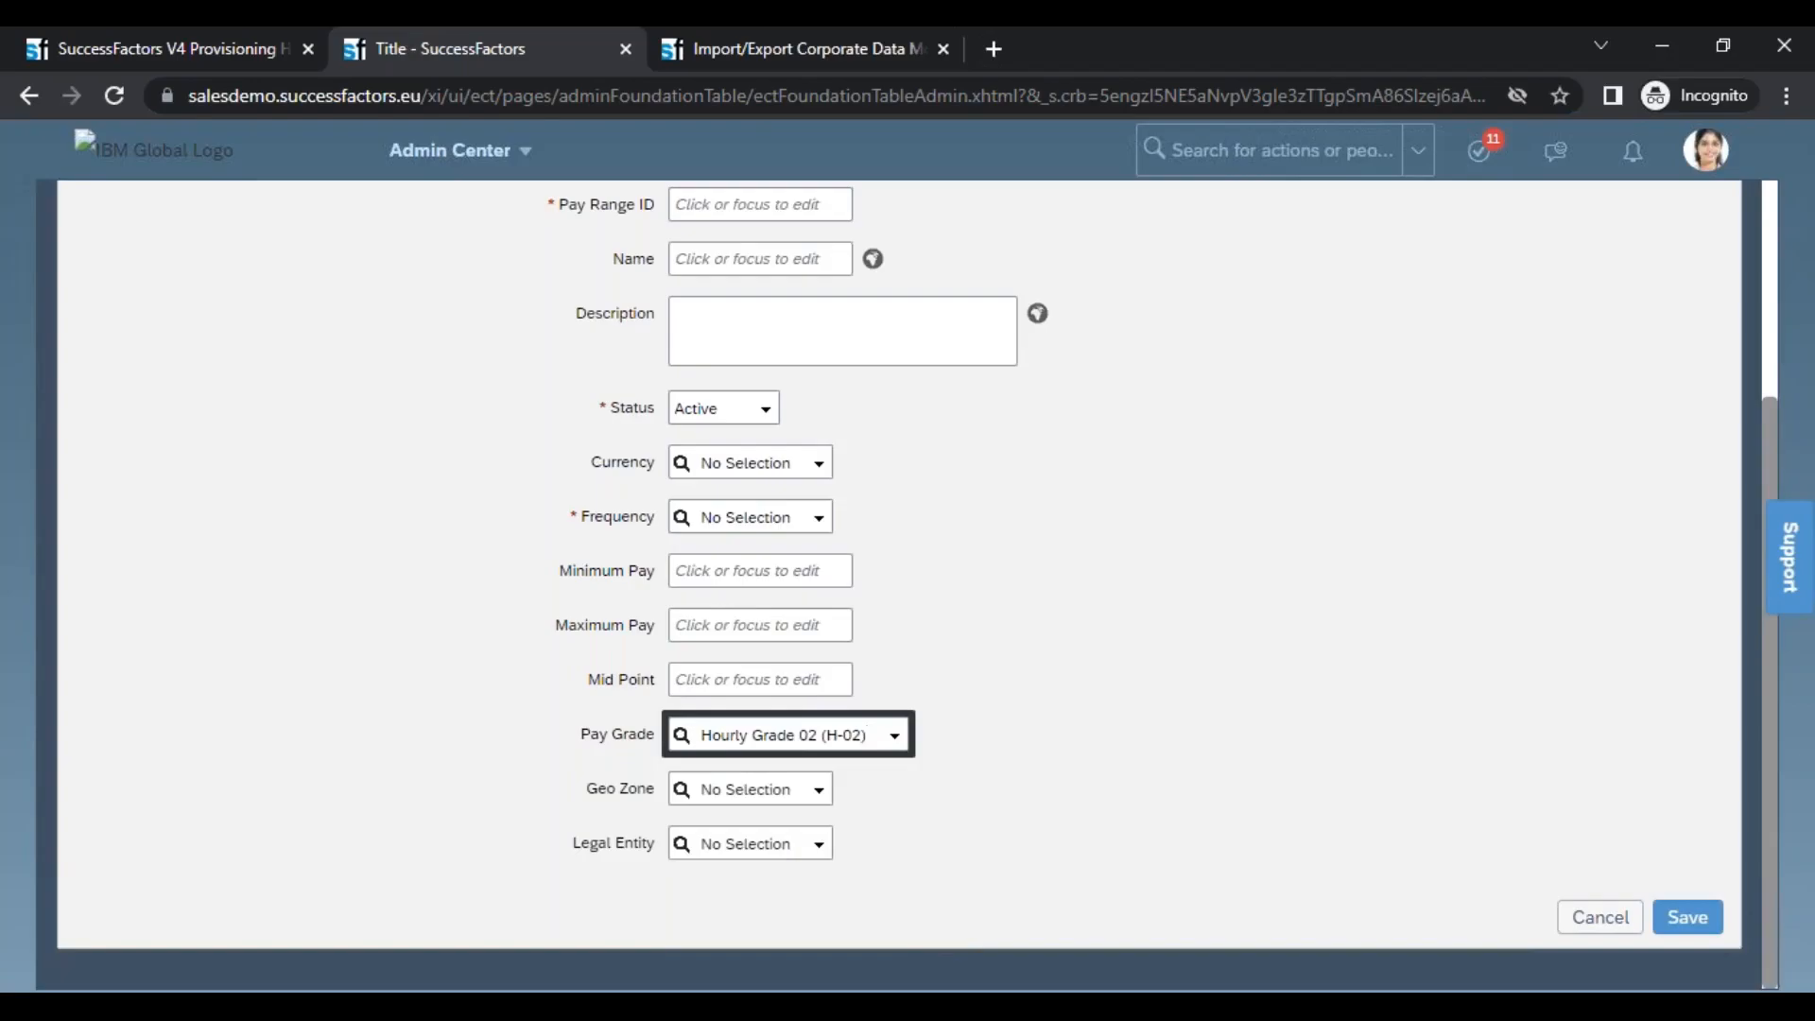
{"action": "mouse_move", "coordinate": [1767, 859]}
{"action": "left_mouse_down"}
{"action": "mouse_move", "coordinate": [1749, 802]}
{"action": "mouse_move", "coordinate": [1749, 878]}
{"action": "left_mouse_up"}
{"action": "left_click", "coordinate": [823, 807]}
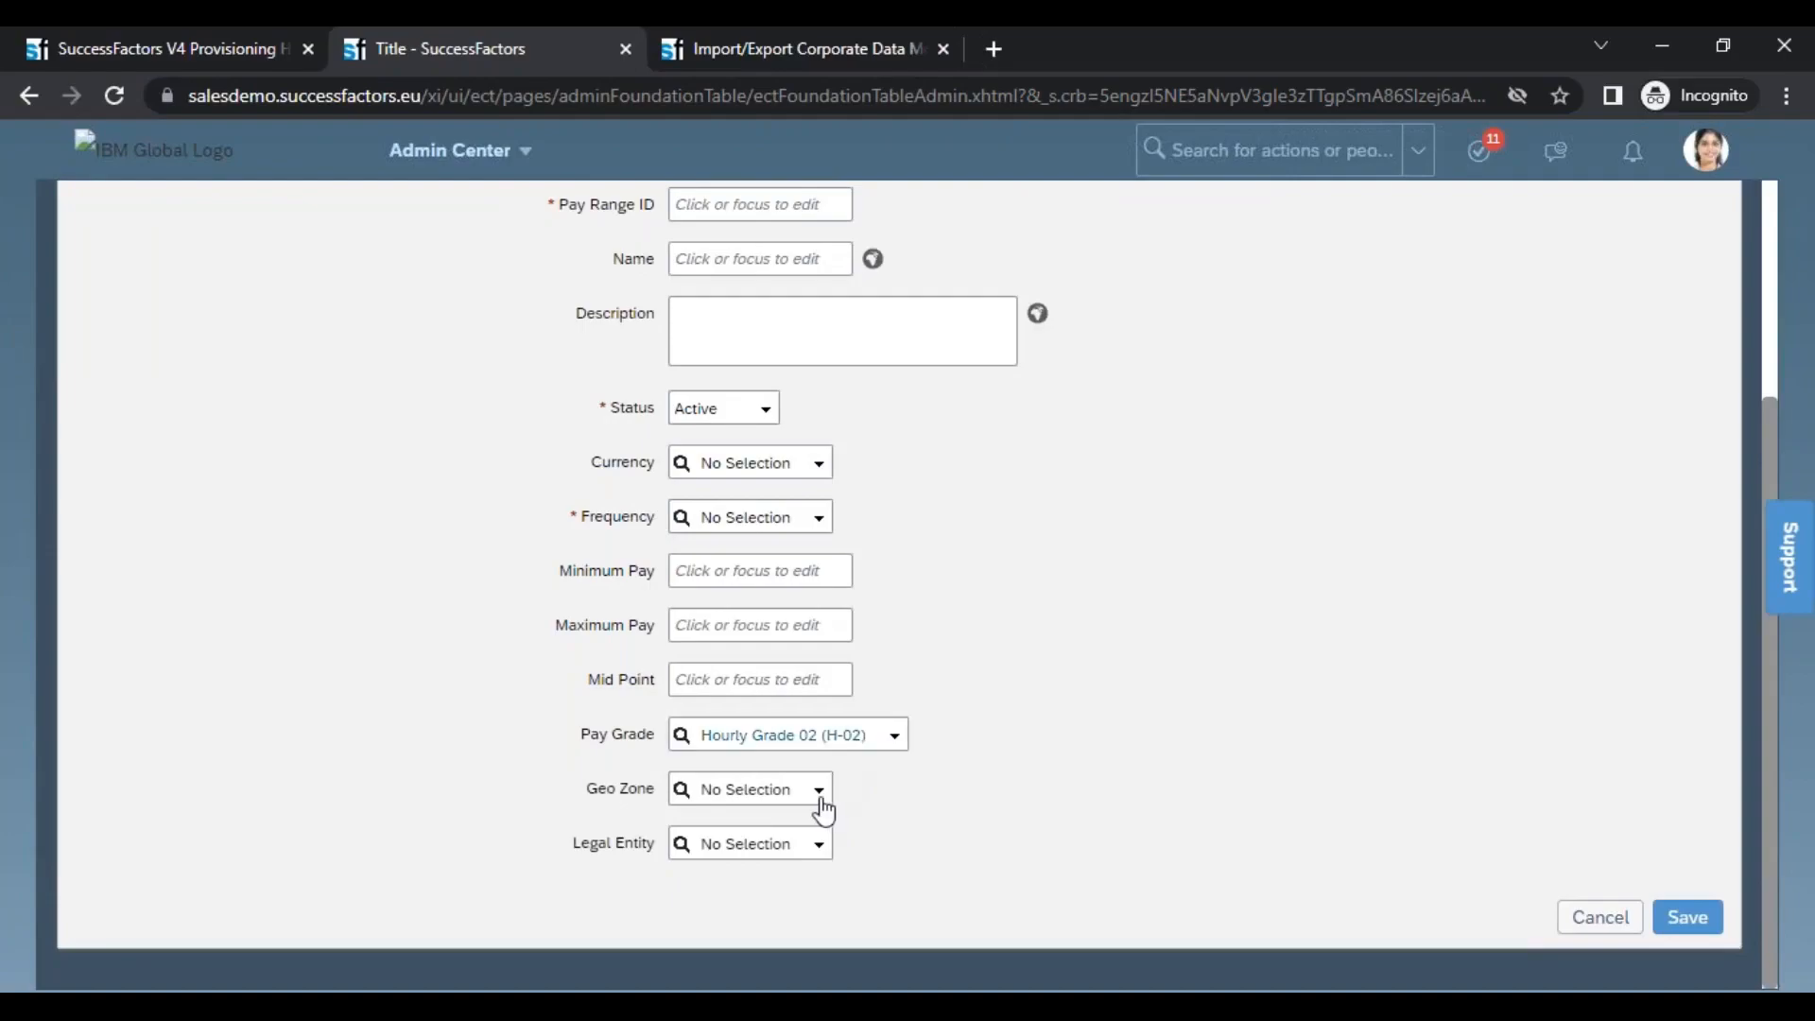
{"action": "left_click", "coordinate": [822, 807]}
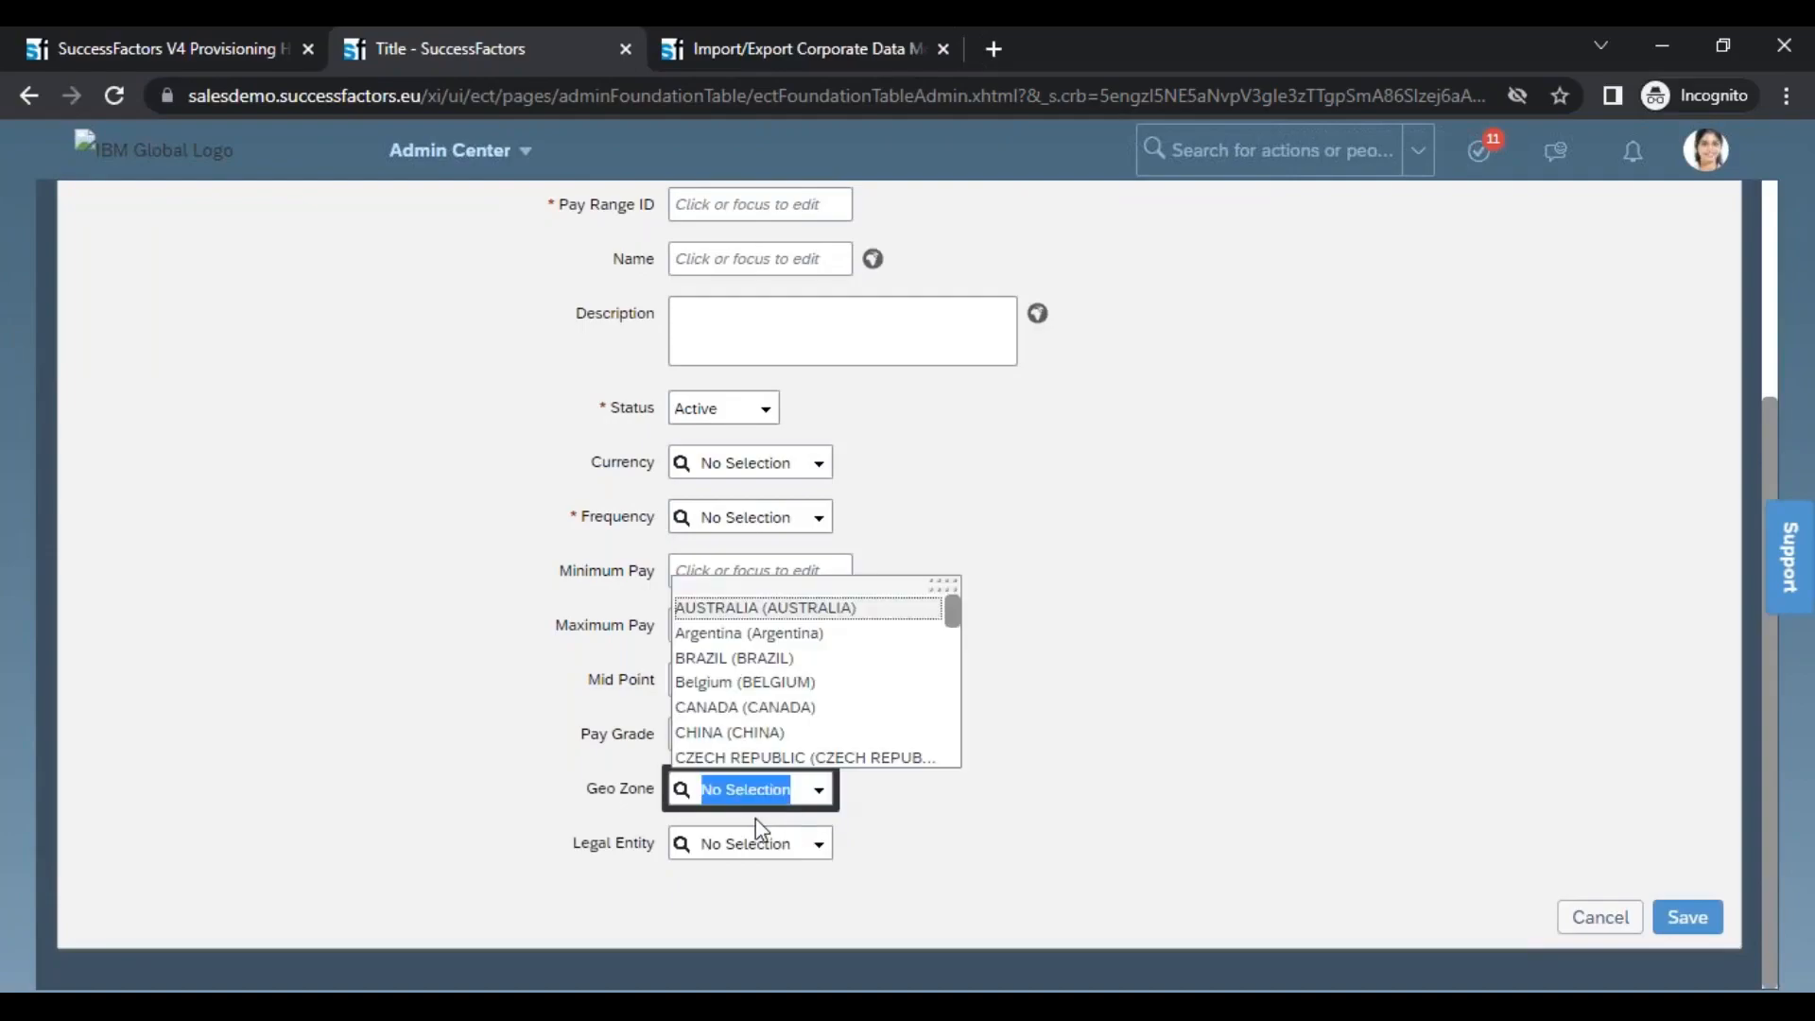
{"action": "left_click", "coordinate": [747, 681]}
Set the Pay Range's Legal Entity to BestRun 2 (3000)
{"action": "left_click", "coordinate": [819, 856]}
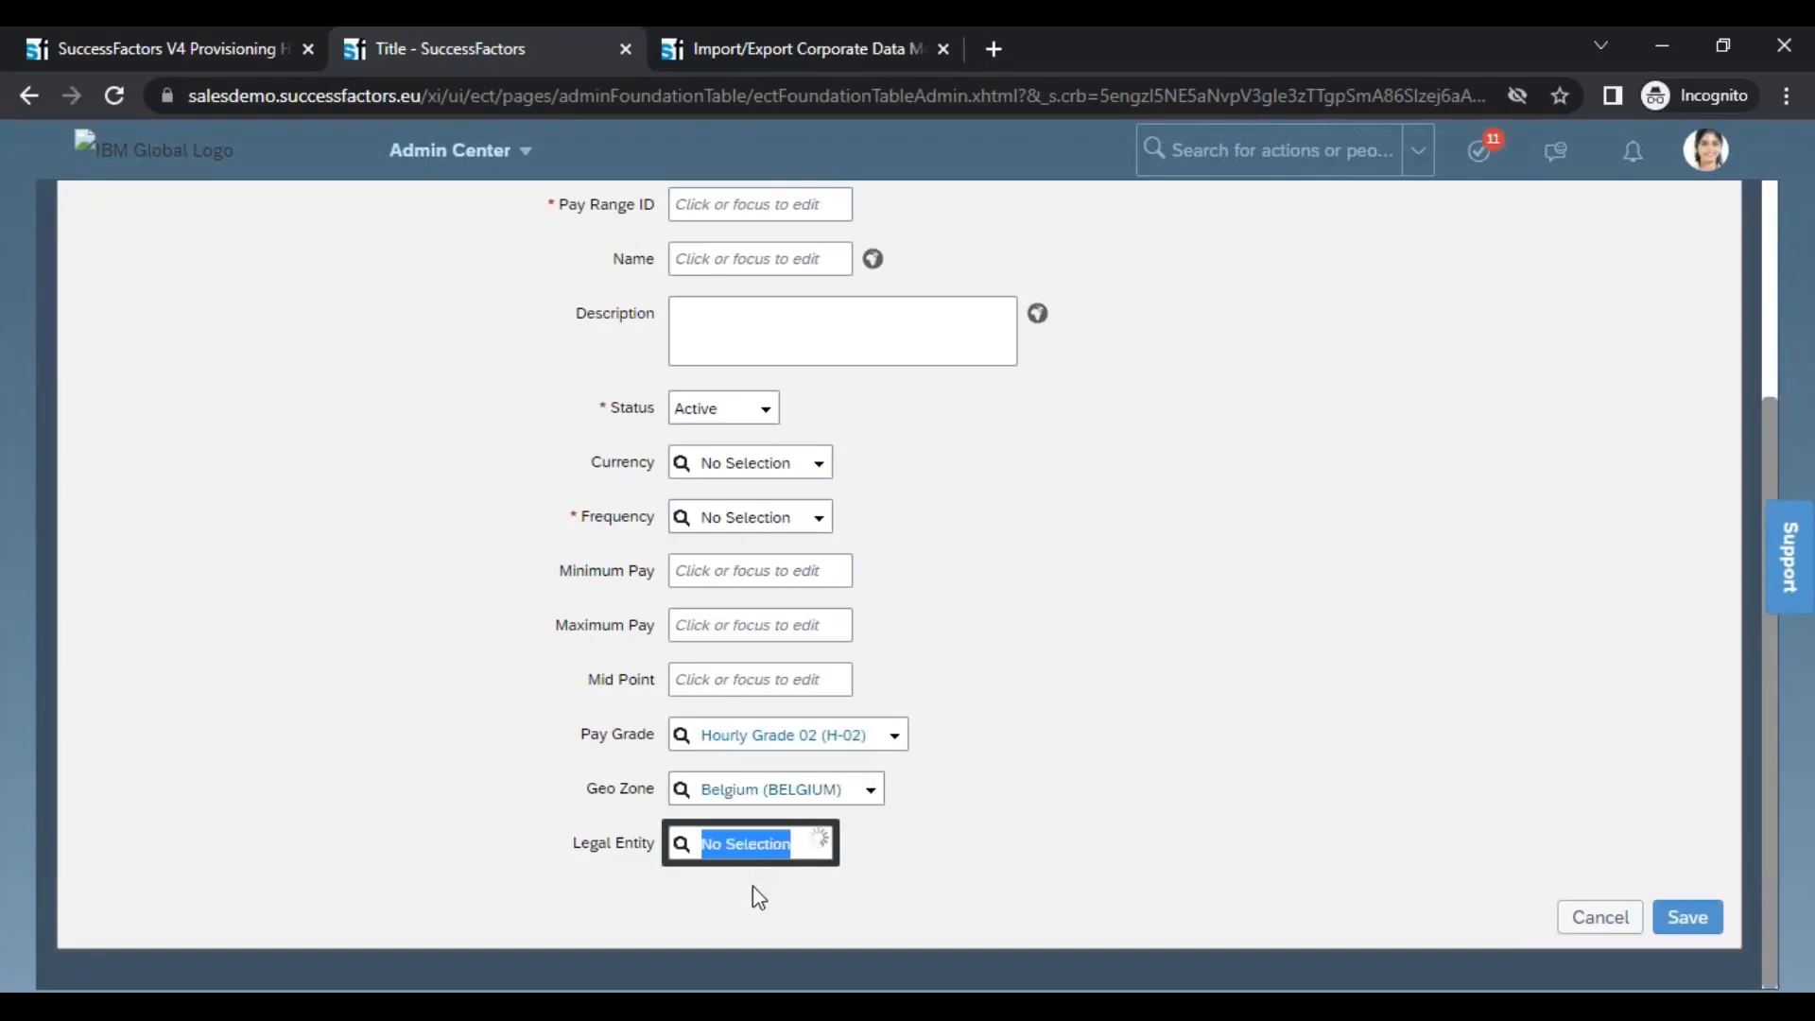
{"action": "key", "text": "Down"}
{"action": "key", "text": "Down"}
{"action": "key", "text": "Down"}
{"action": "key", "text": "Down"}
{"action": "key", "text": "Return"}
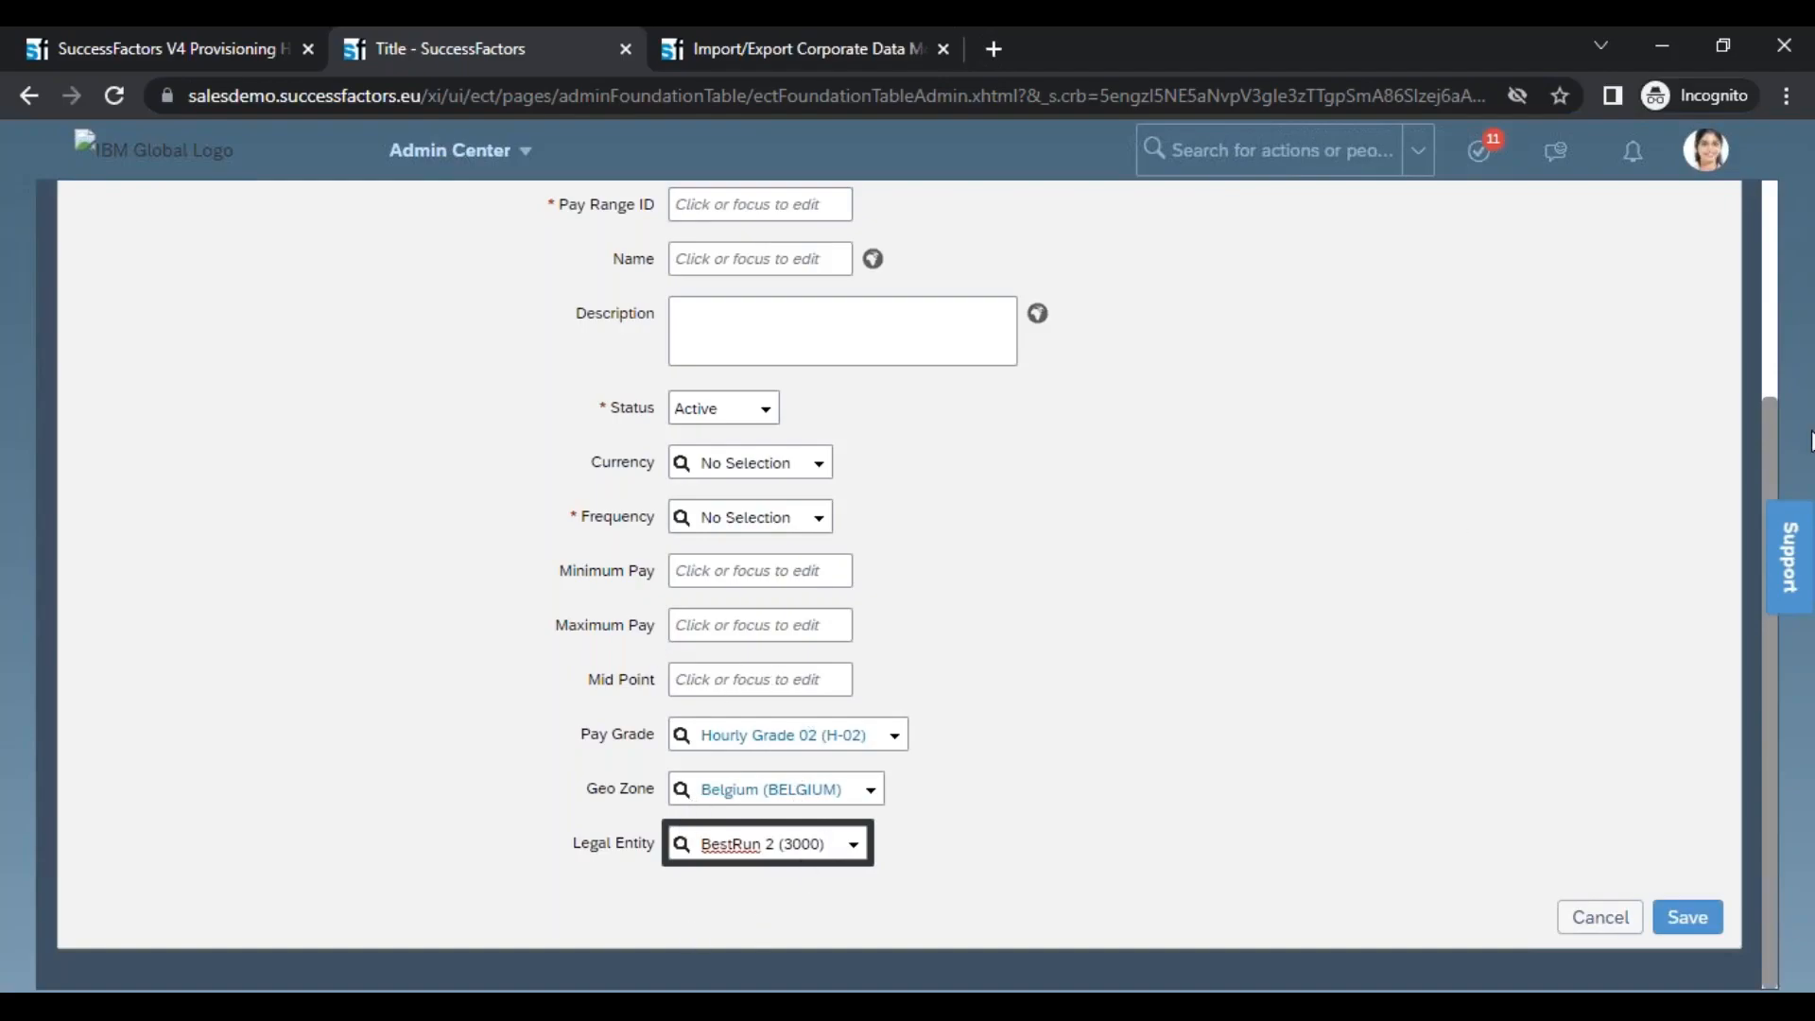
Open the create form for a new Location, discarding the unsaved Pay Range
{"action": "scroll", "coordinate": [1782, 425], "scroll_direction": "up", "scroll_amount": 3}
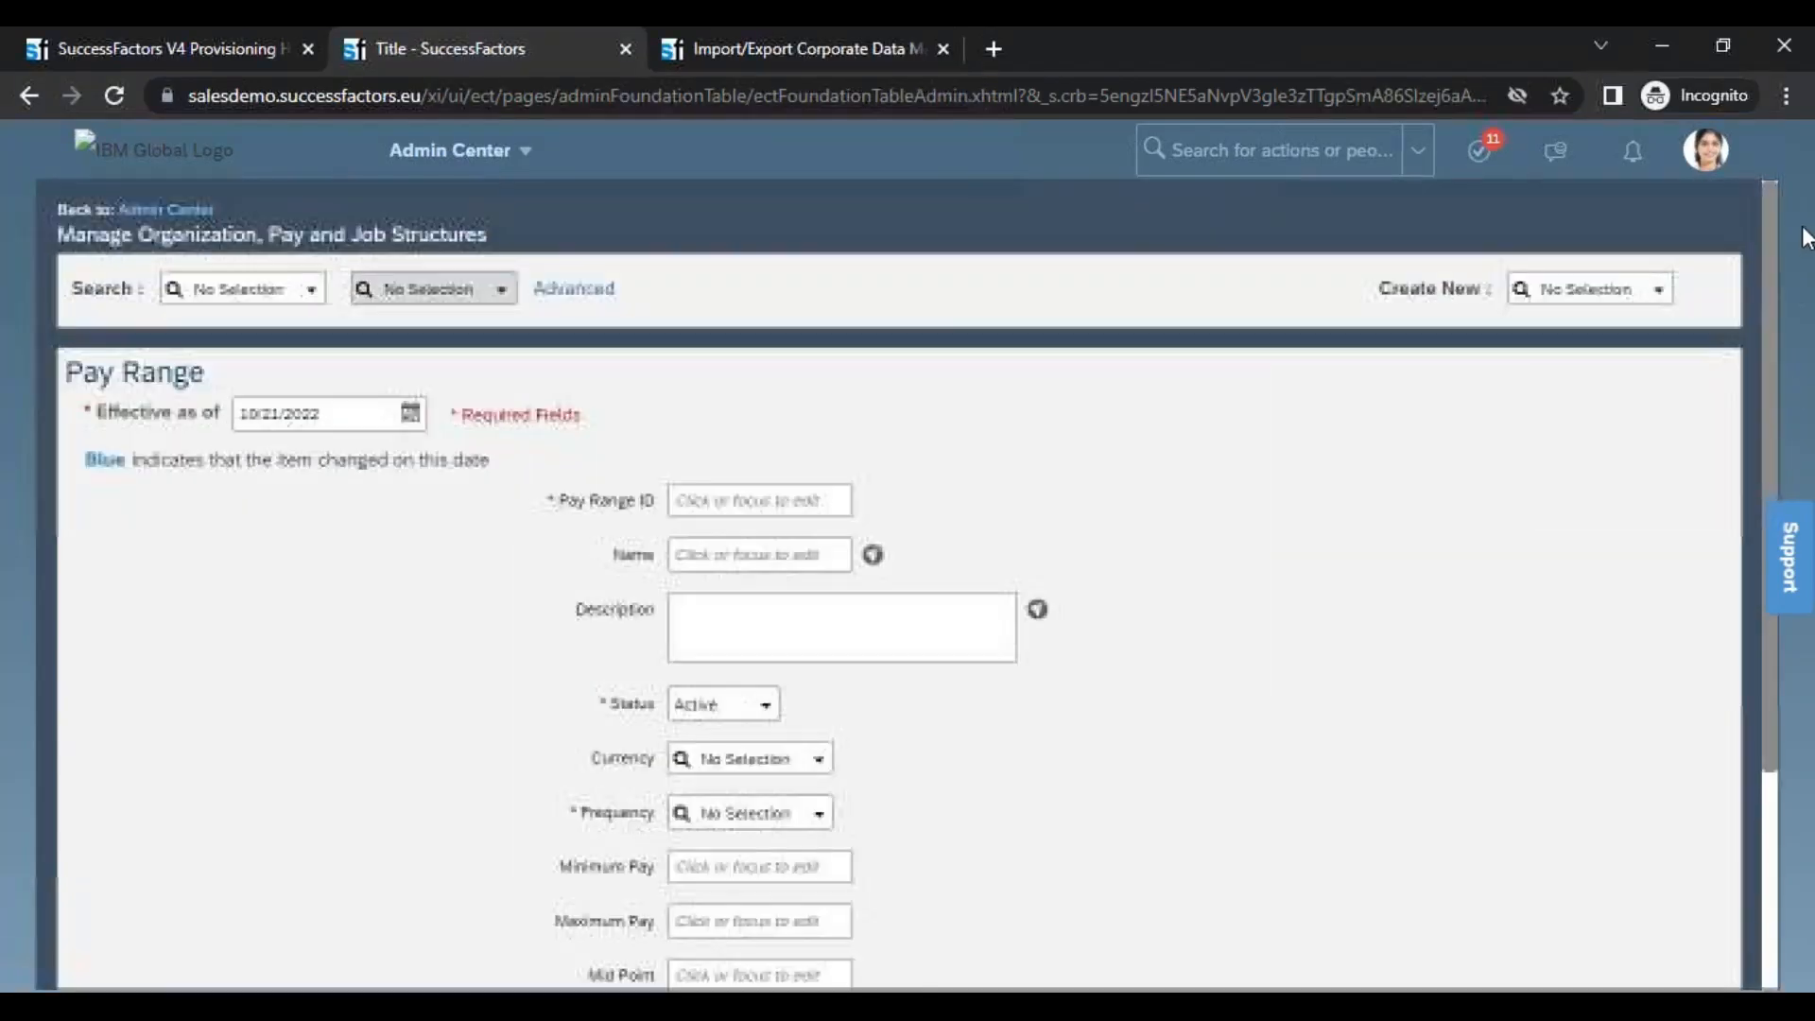
{"action": "left_click", "coordinate": [1660, 293]}
{"action": "left_click", "coordinate": [1579, 413]}
{"action": "left_click", "coordinate": [966, 691]}
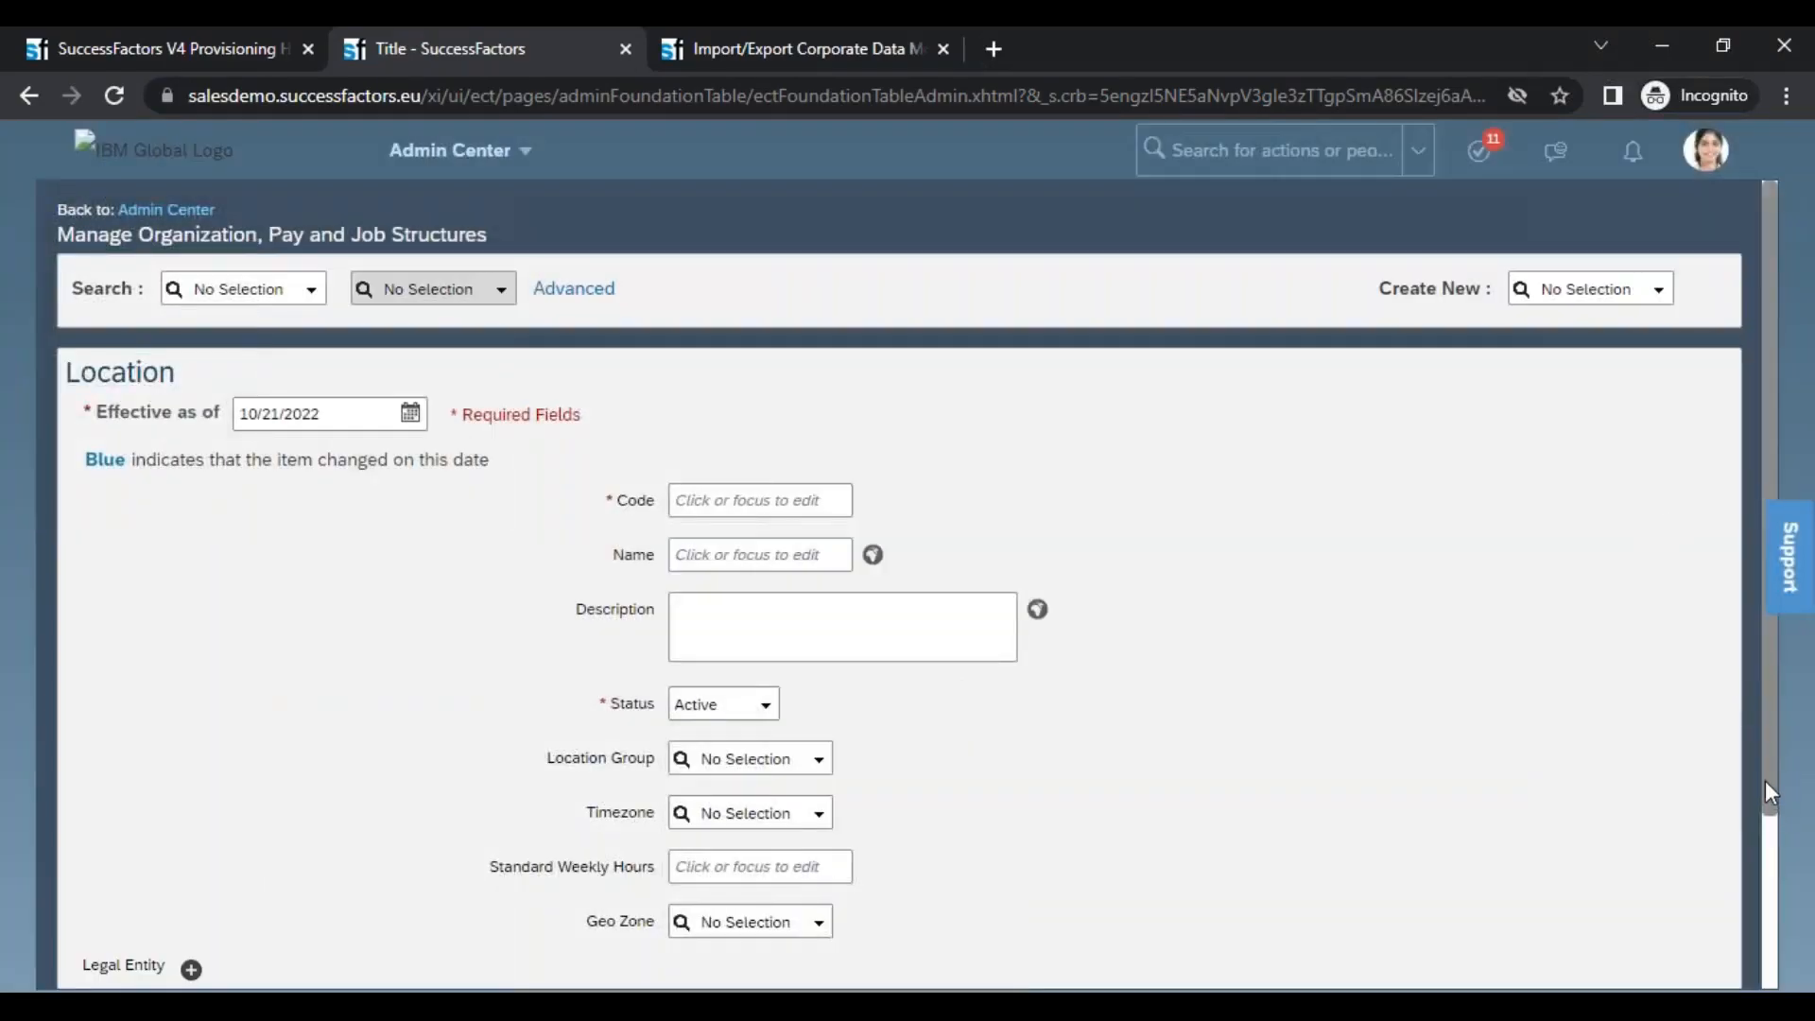
Examine the Location form's Geo Zone choices and its Legal Entity section
{"action": "left_click_drag", "start_coordinate": [1770, 794], "coordinate": [1768, 965]}
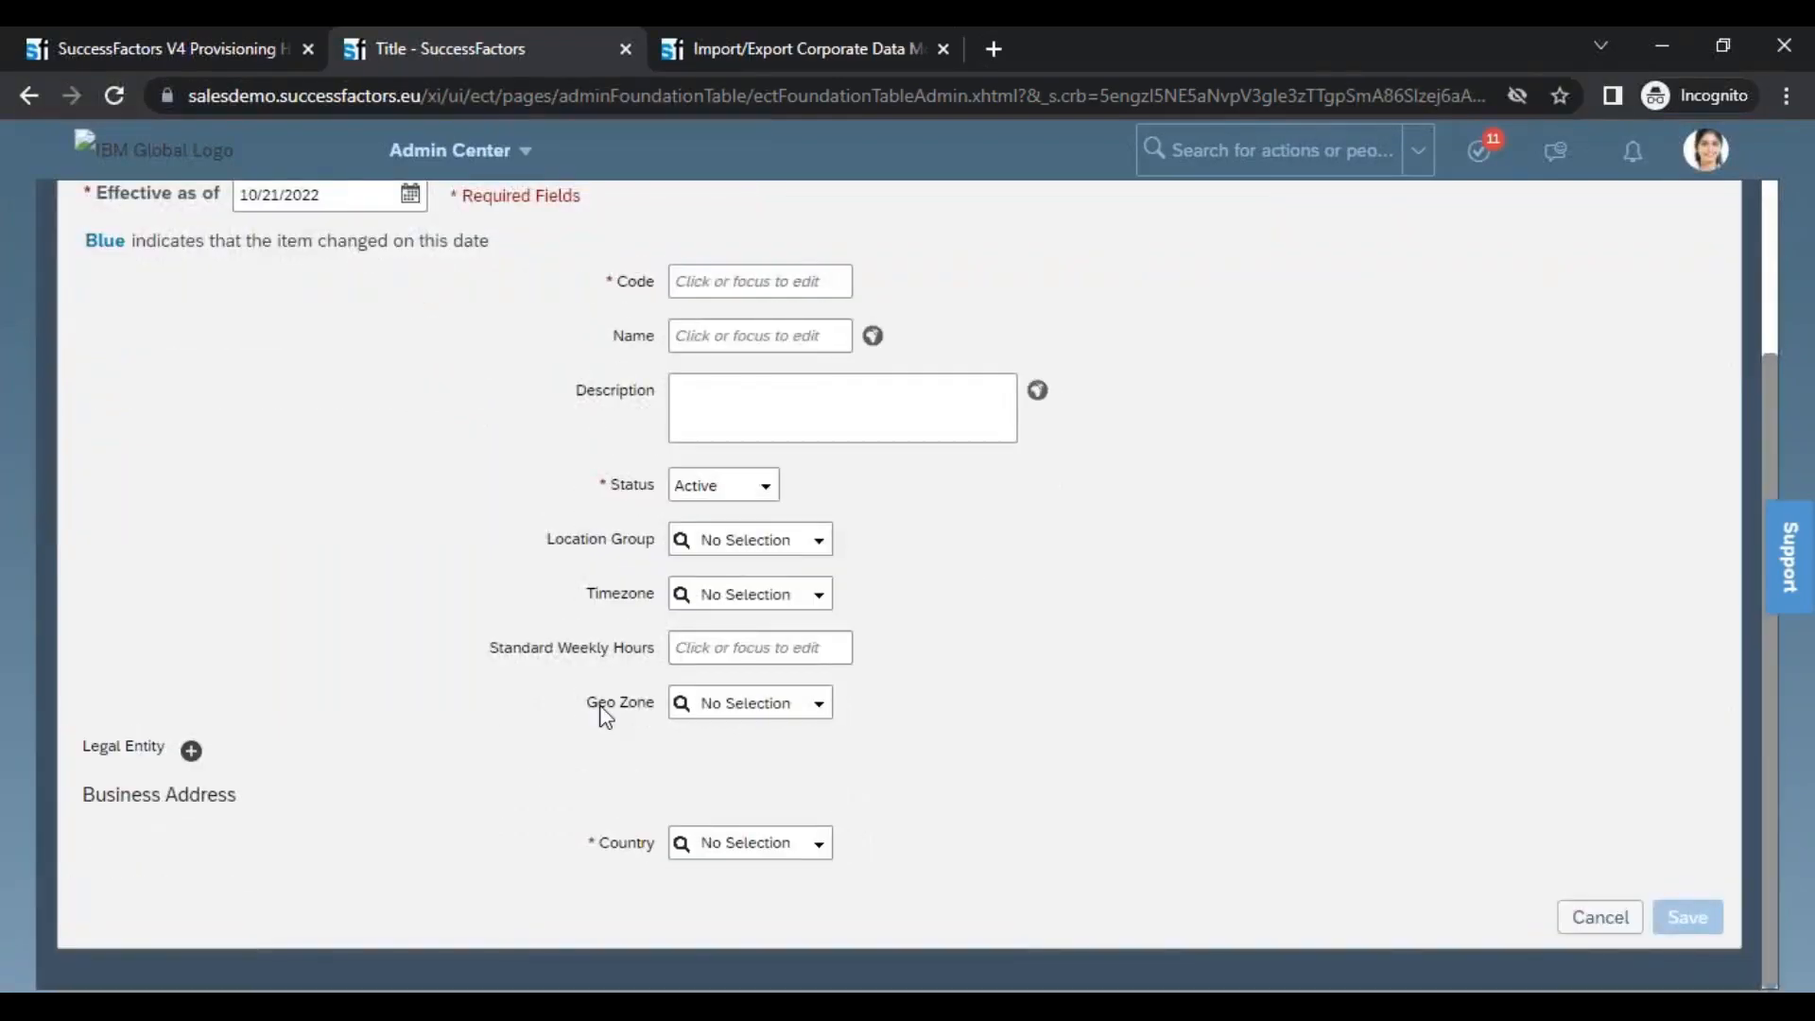
{"action": "left_click_drag", "start_coordinate": [590, 706], "coordinate": [659, 709]}
{"action": "left_click", "coordinate": [813, 709]}
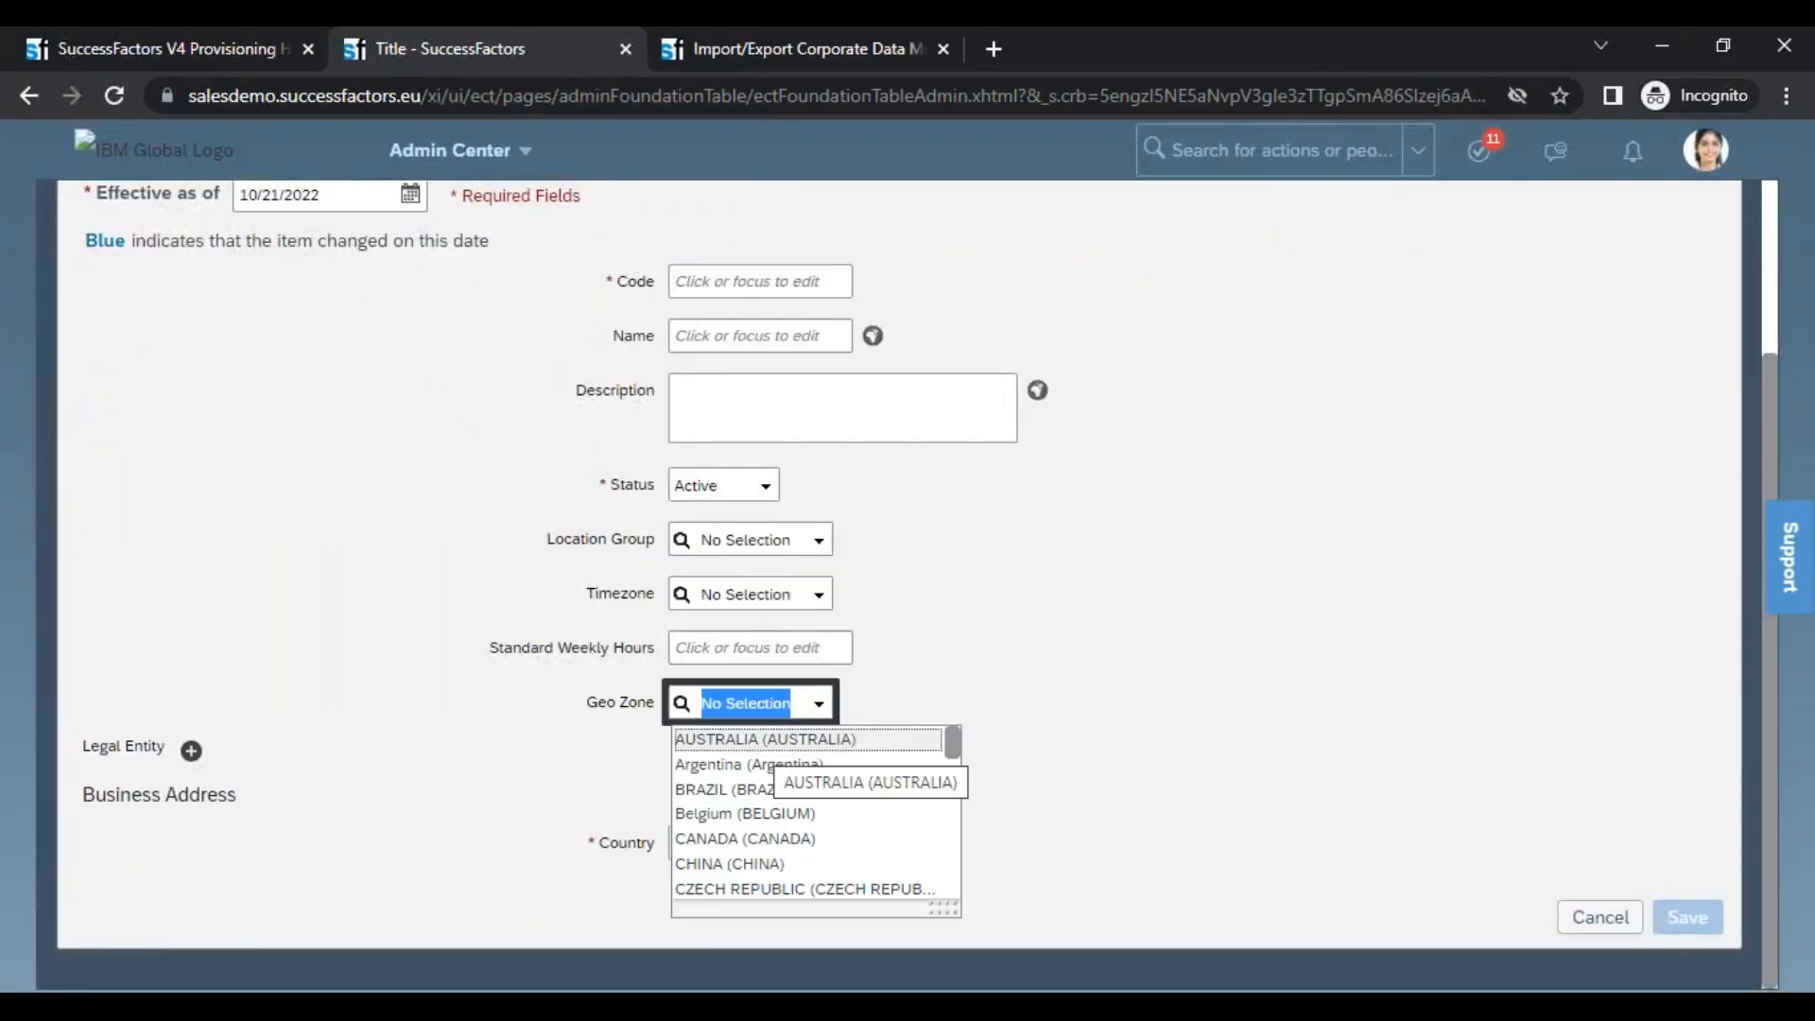
{"action": "left_click", "coordinate": [401, 717]}
{"action": "left_click_drag", "start_coordinate": [77, 751], "coordinate": [168, 751]}
{"action": "left_click", "coordinate": [156, 762]}
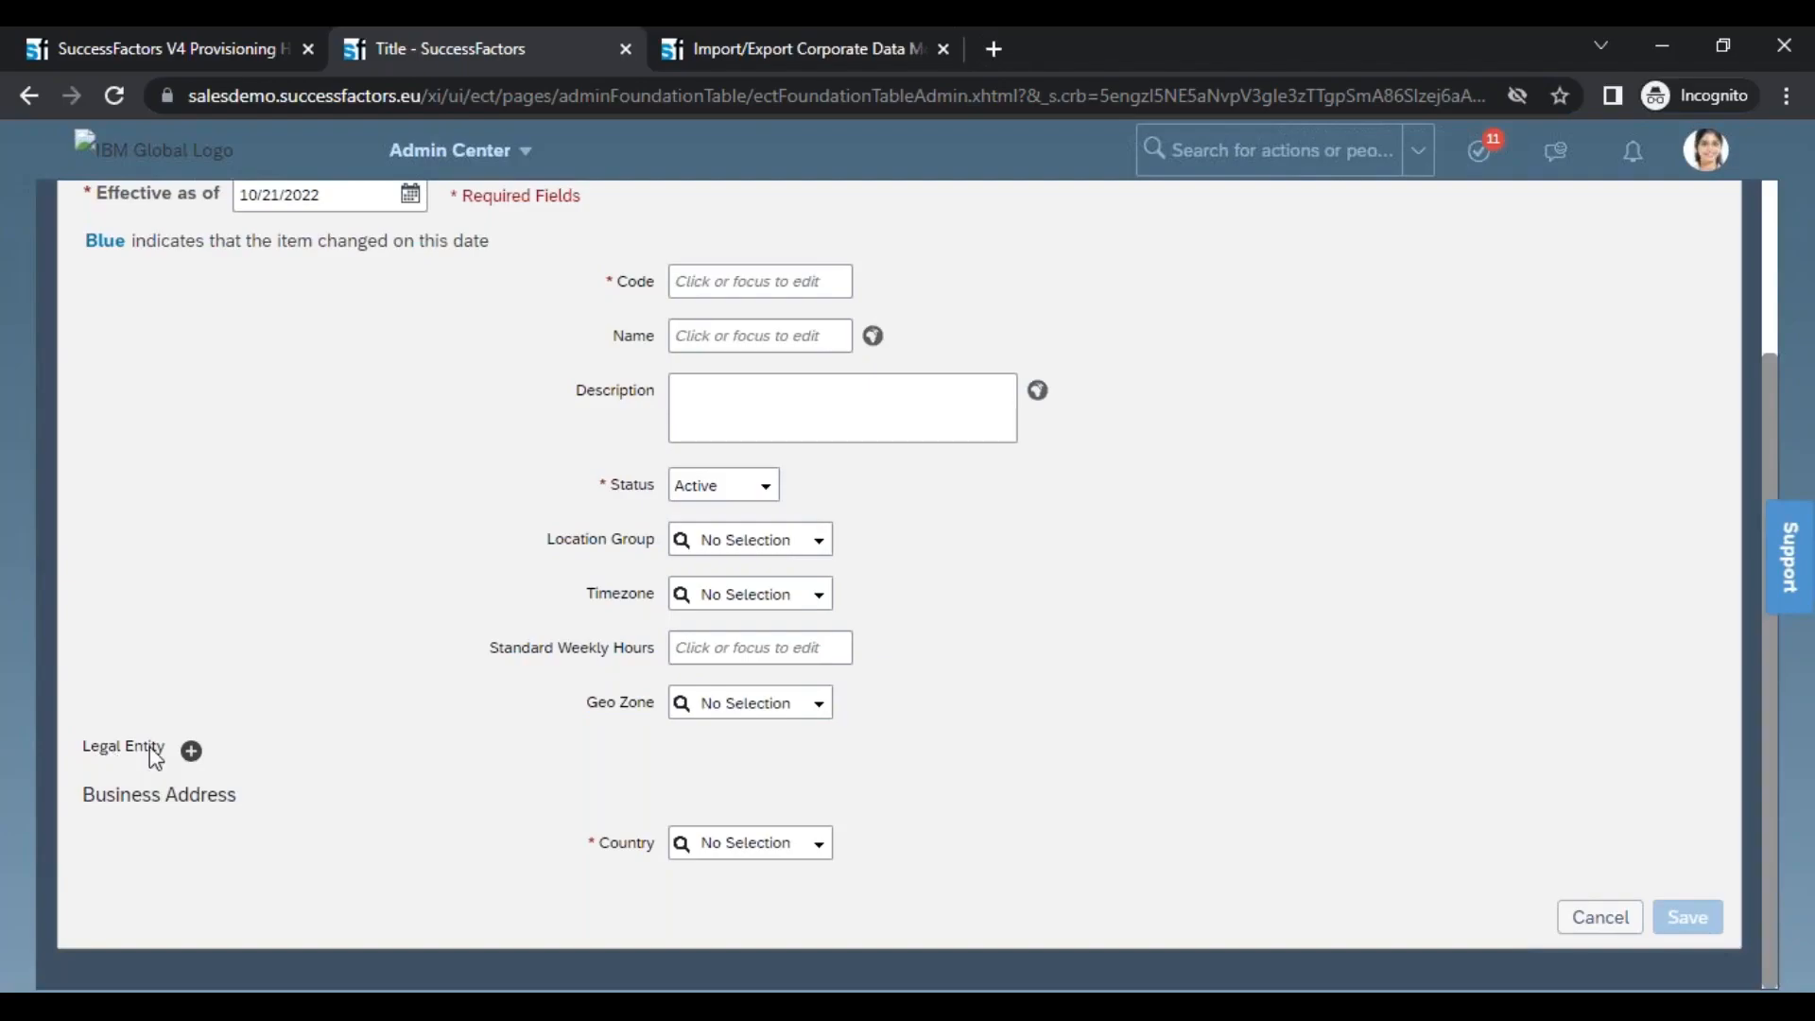
Add BestRun (10000) as a legal entity of the new Location
{"action": "left_click", "coordinate": [191, 751]}
{"action": "left_click", "coordinate": [389, 794]}
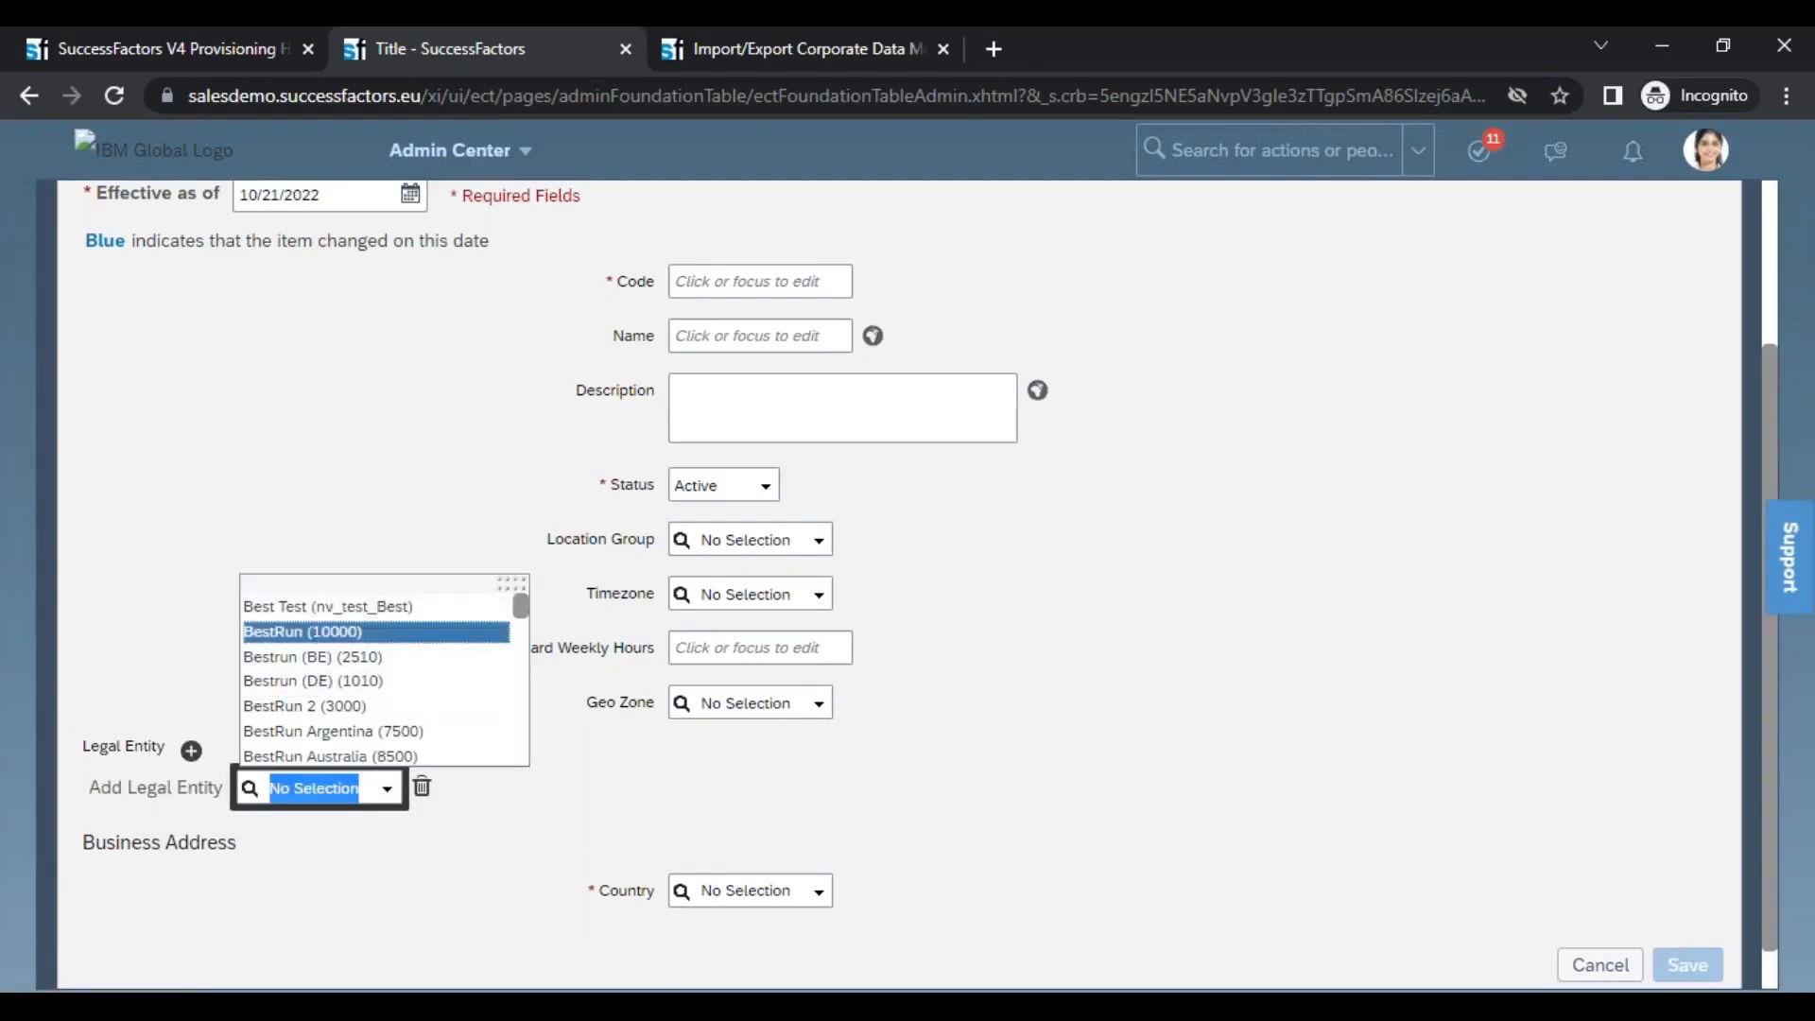
{"action": "left_click", "coordinate": [305, 631]}
Add Bestrun (DE) (1010) and BestRun Argentina (7500) as further legal entities of the Location
{"action": "left_click", "coordinate": [191, 751]}
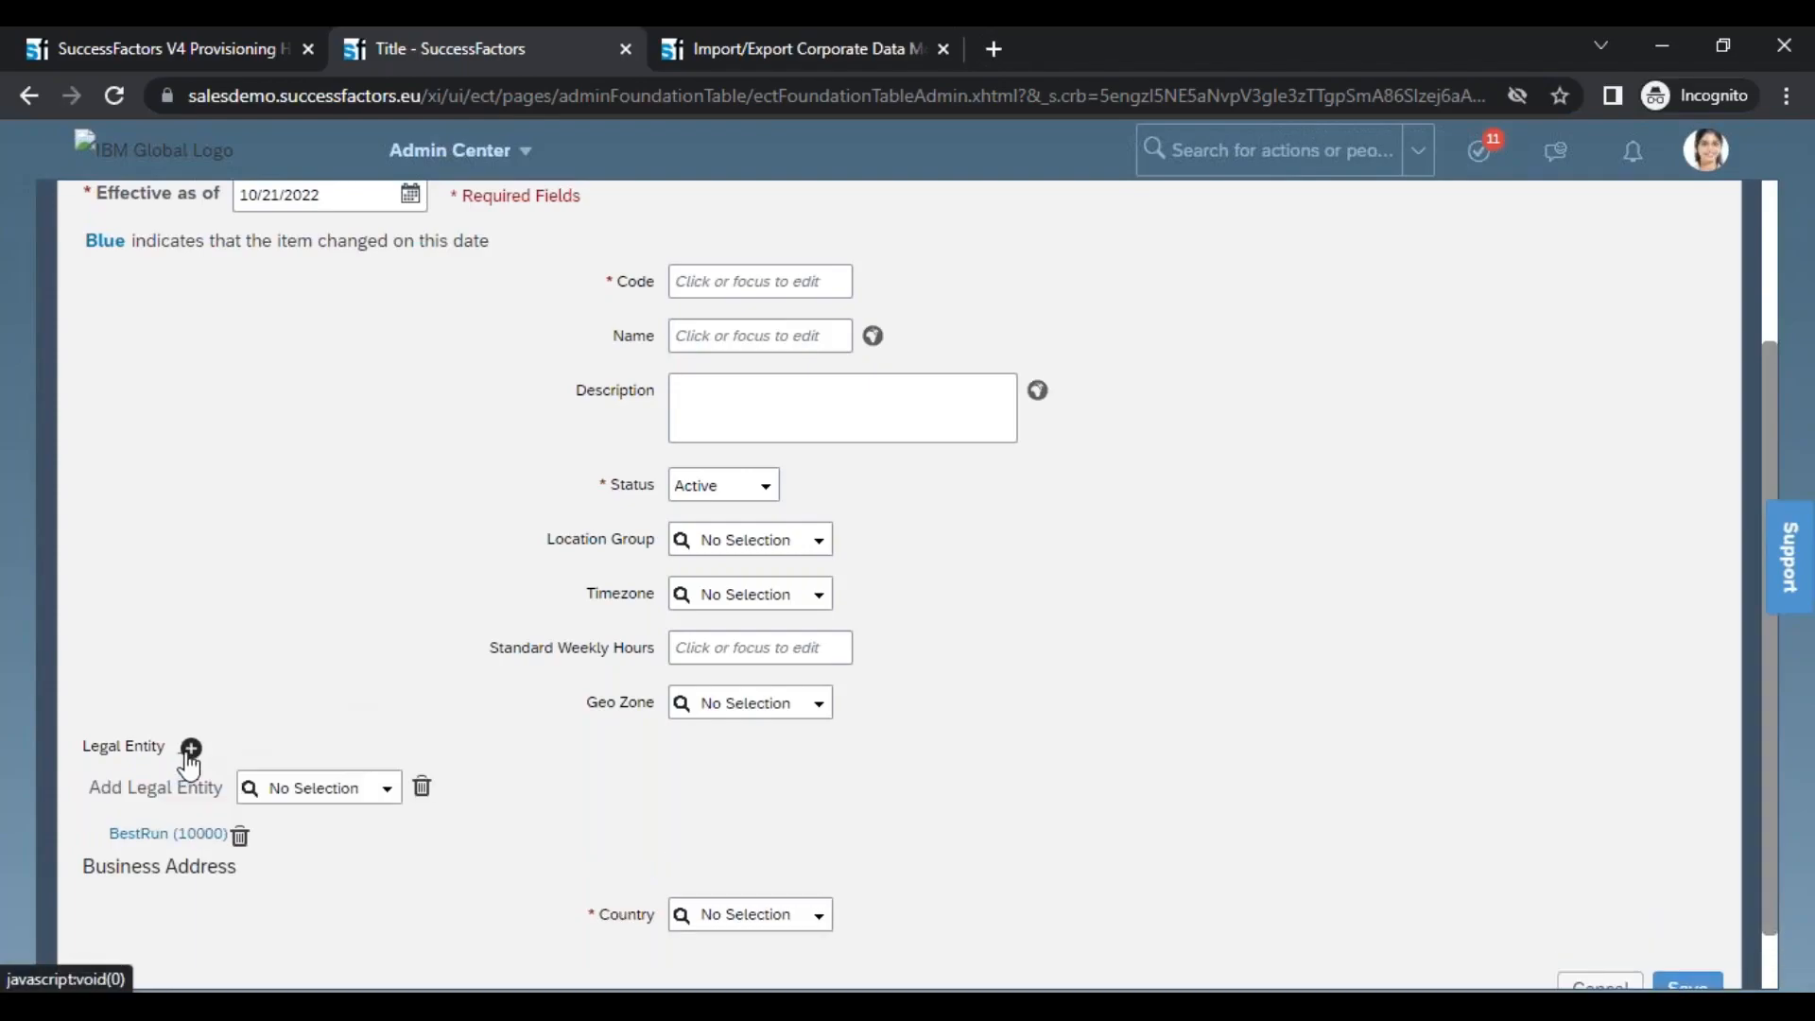
{"action": "left_click", "coordinate": [383, 802]}
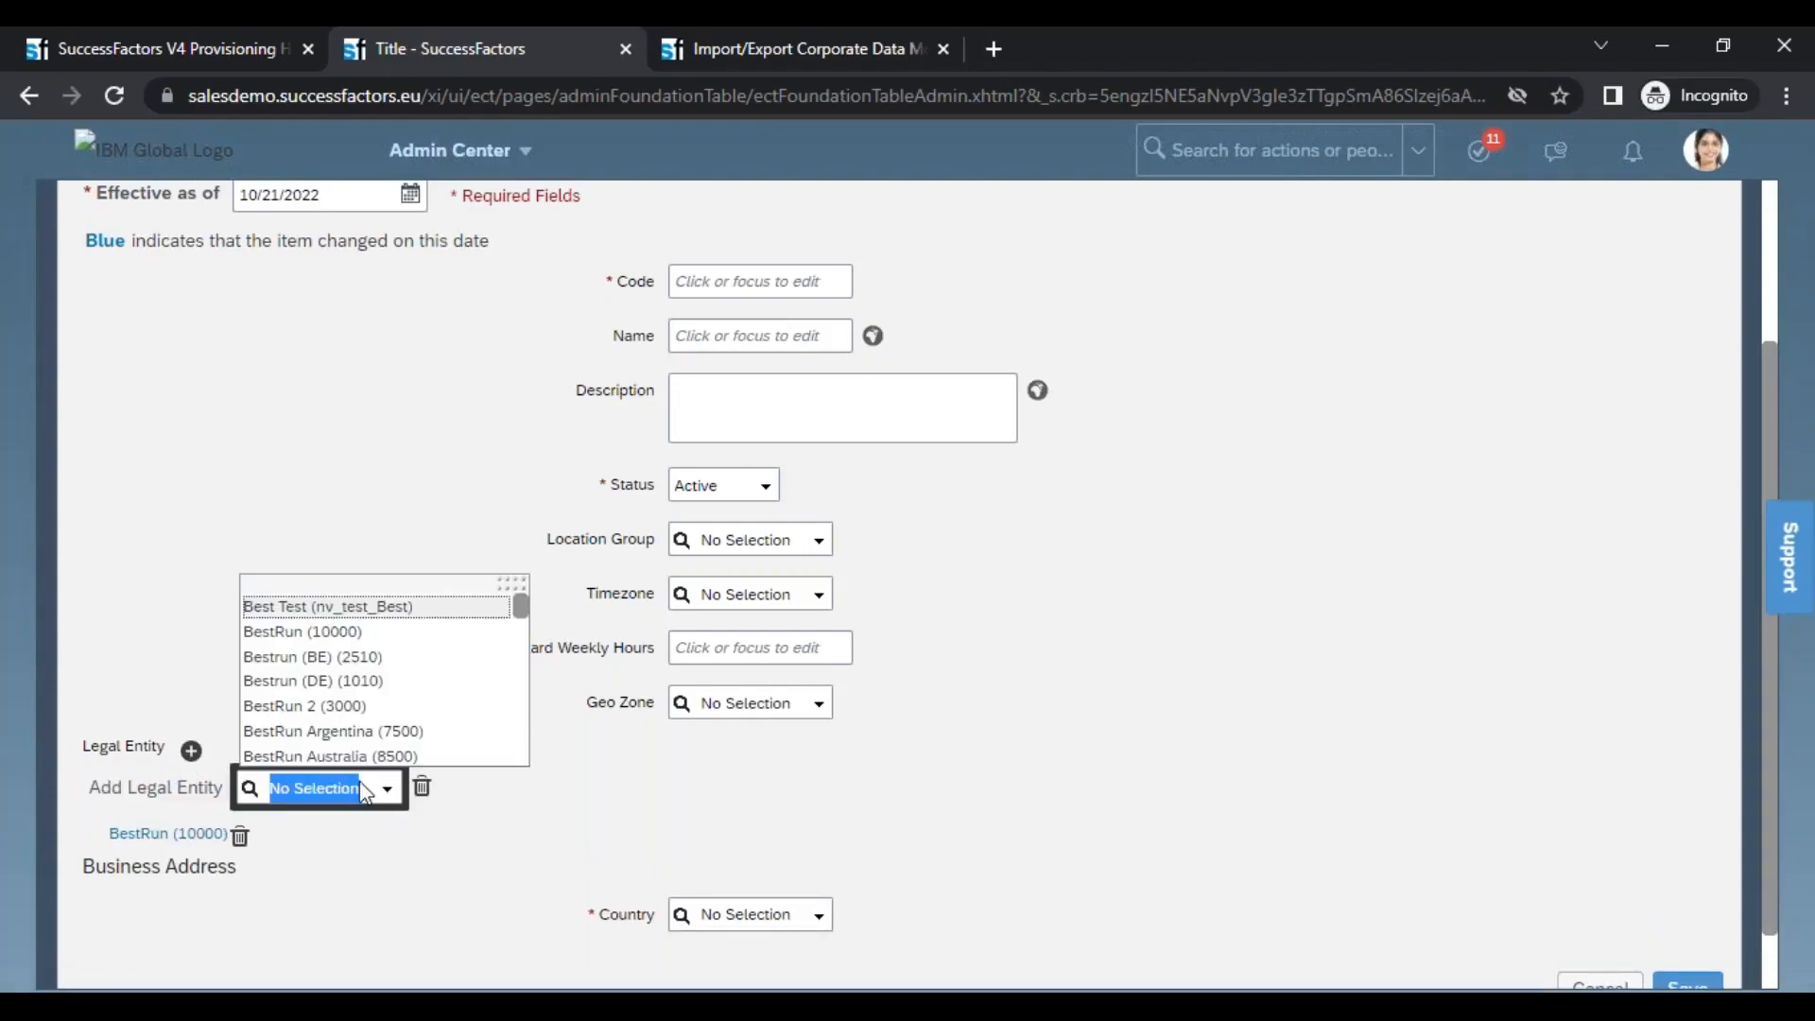
{"action": "left_click", "coordinate": [322, 719]}
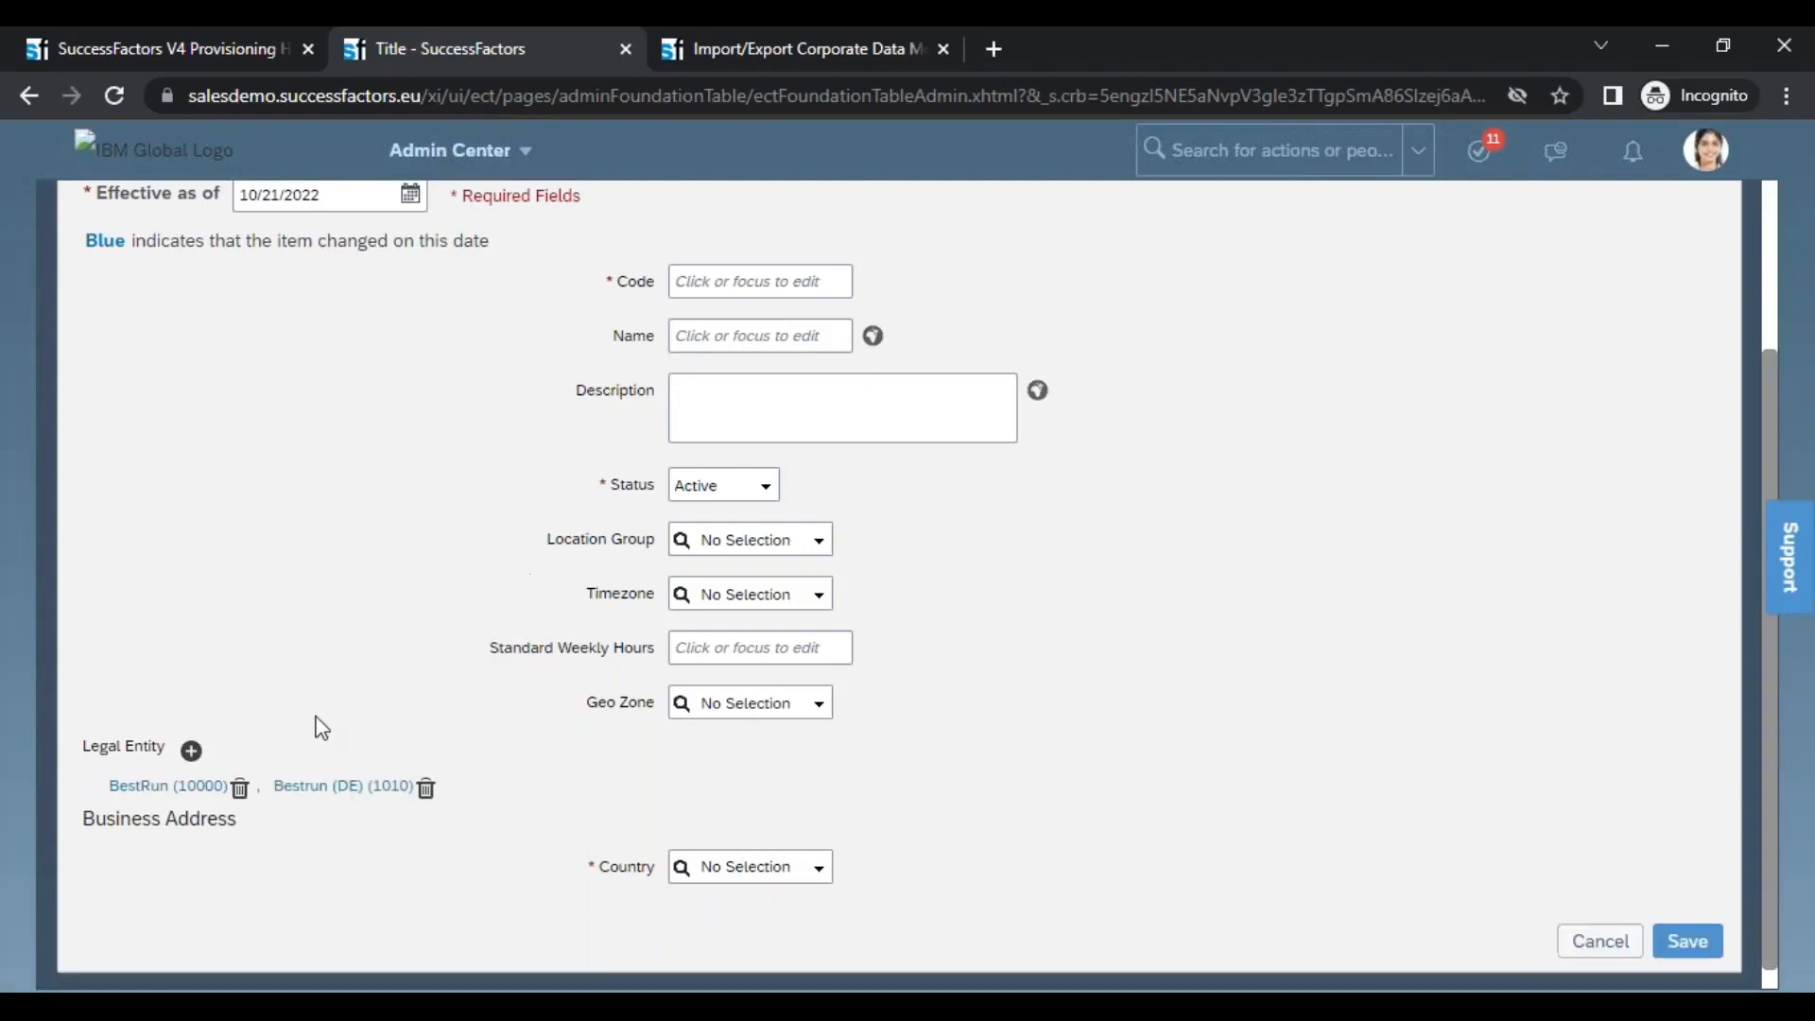
{"action": "left_click", "coordinate": [191, 751]}
{"action": "left_click", "coordinate": [386, 788]}
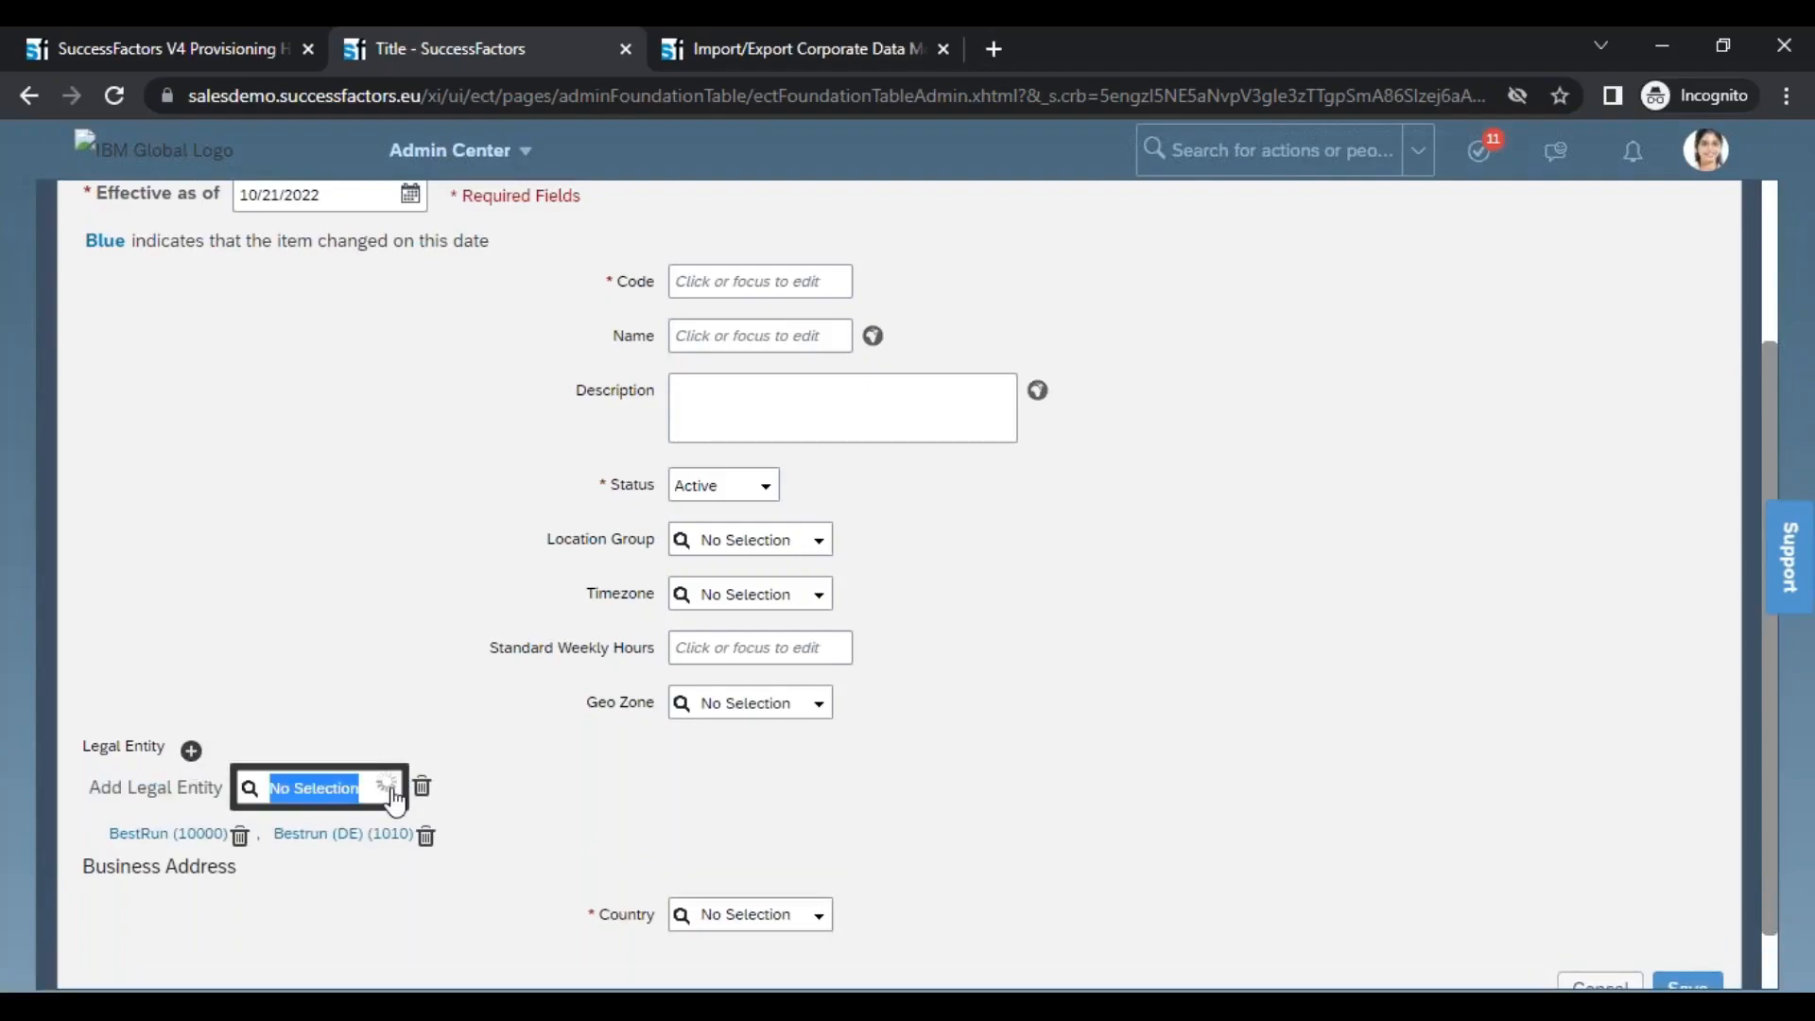
{"action": "left_click", "coordinate": [379, 733]}
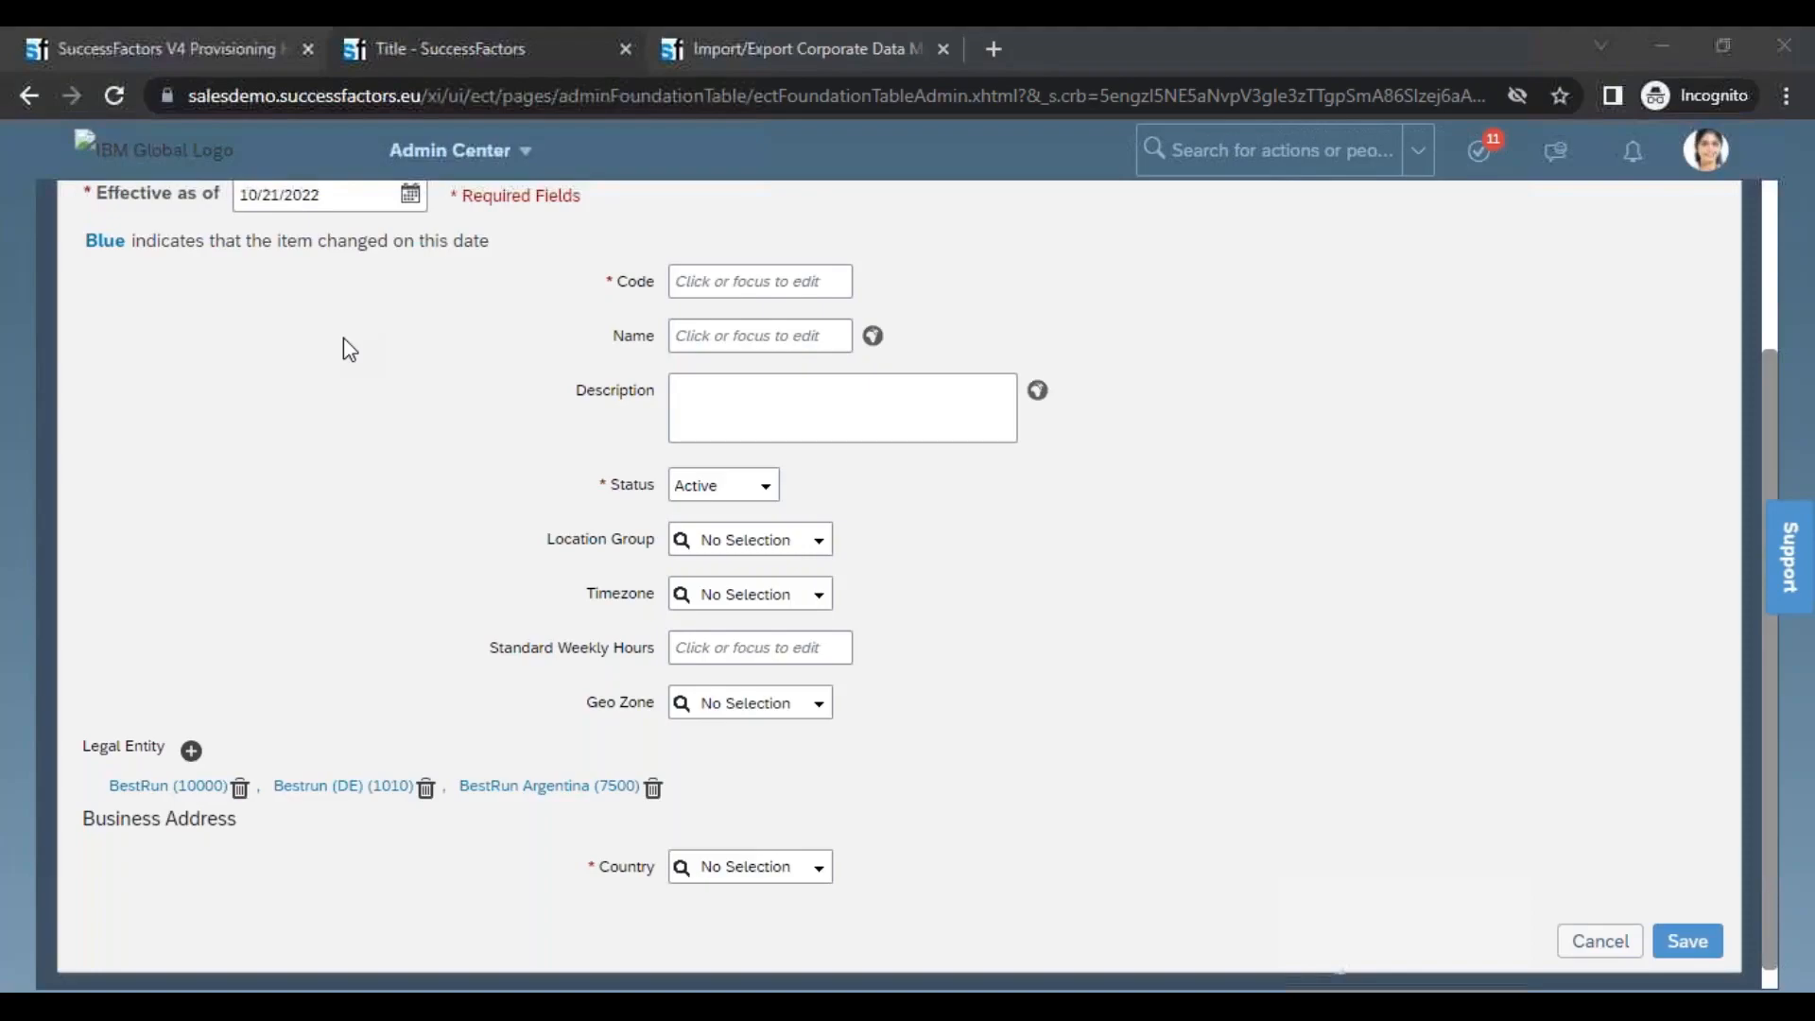
Switch to the corporate data model in XMLPad and expand the location element's hris-associations
{"action": "key", "text": "alt+Tab"}
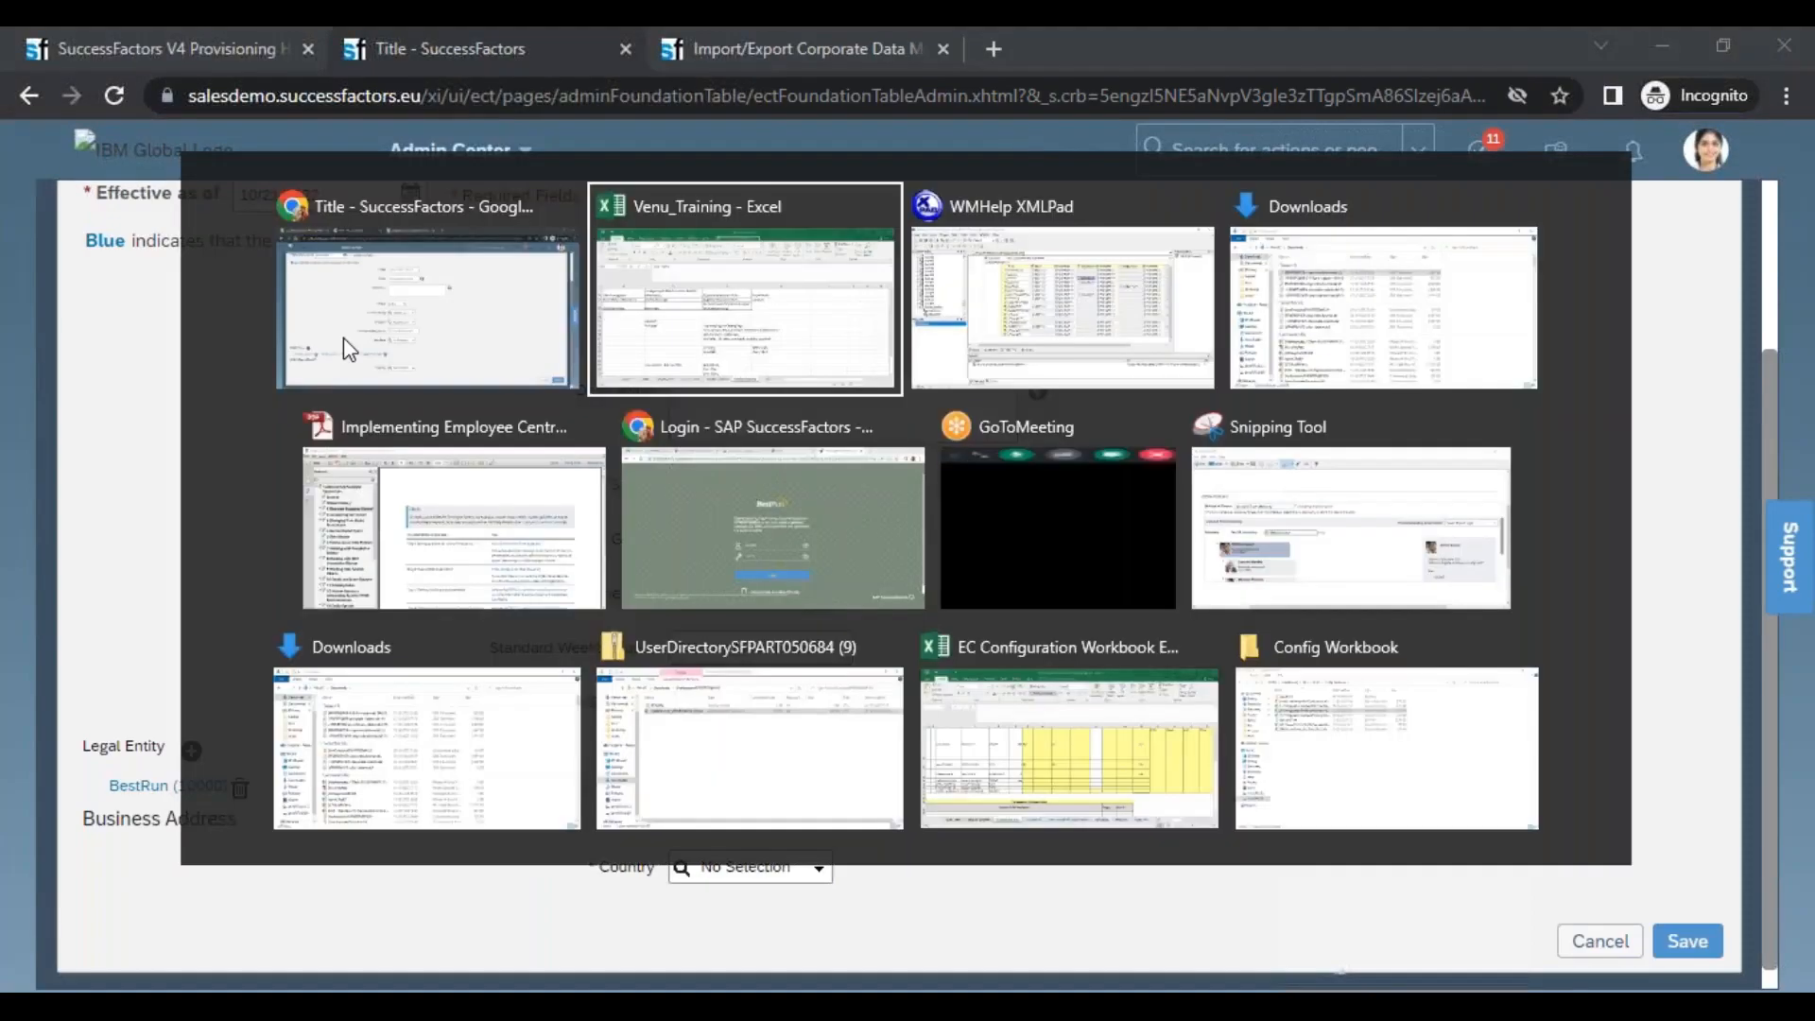
{"action": "key", "text": "alt+Tab"}
{"action": "left_click_drag", "start_coordinate": [1102, 281], "coordinate": [1252, 282]}
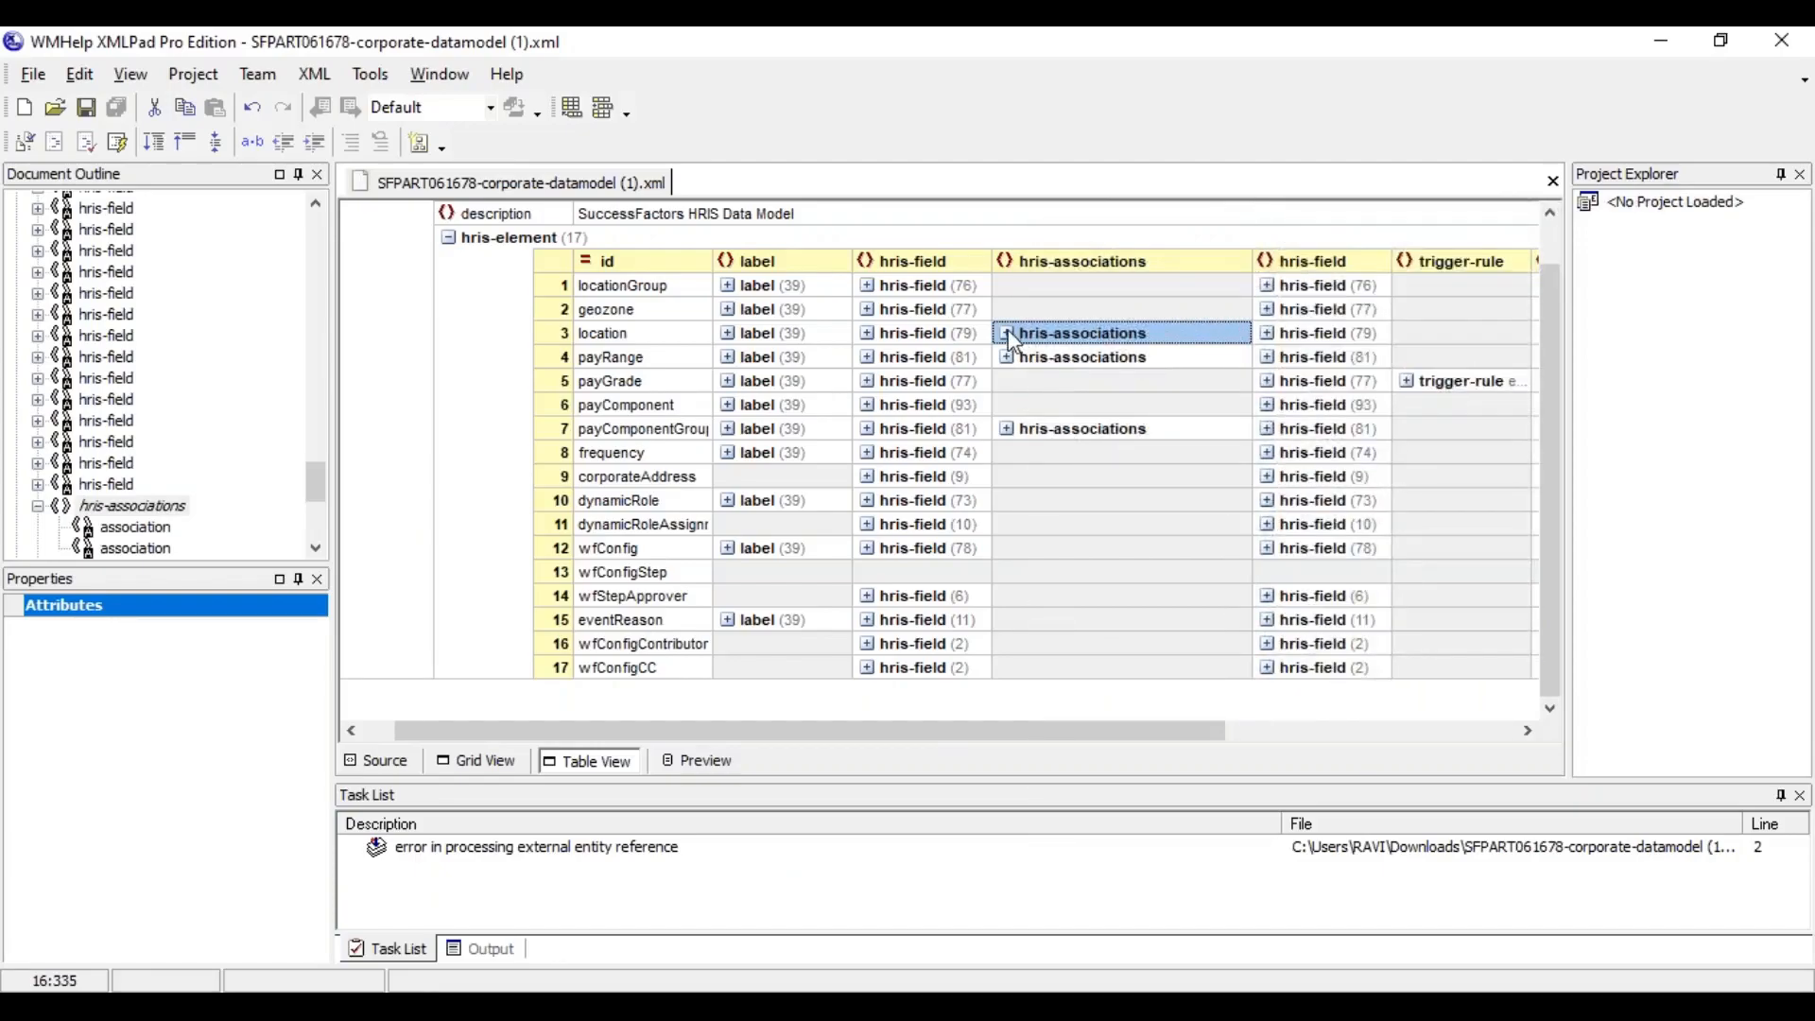
{"action": "left_click", "coordinate": [1008, 333]}
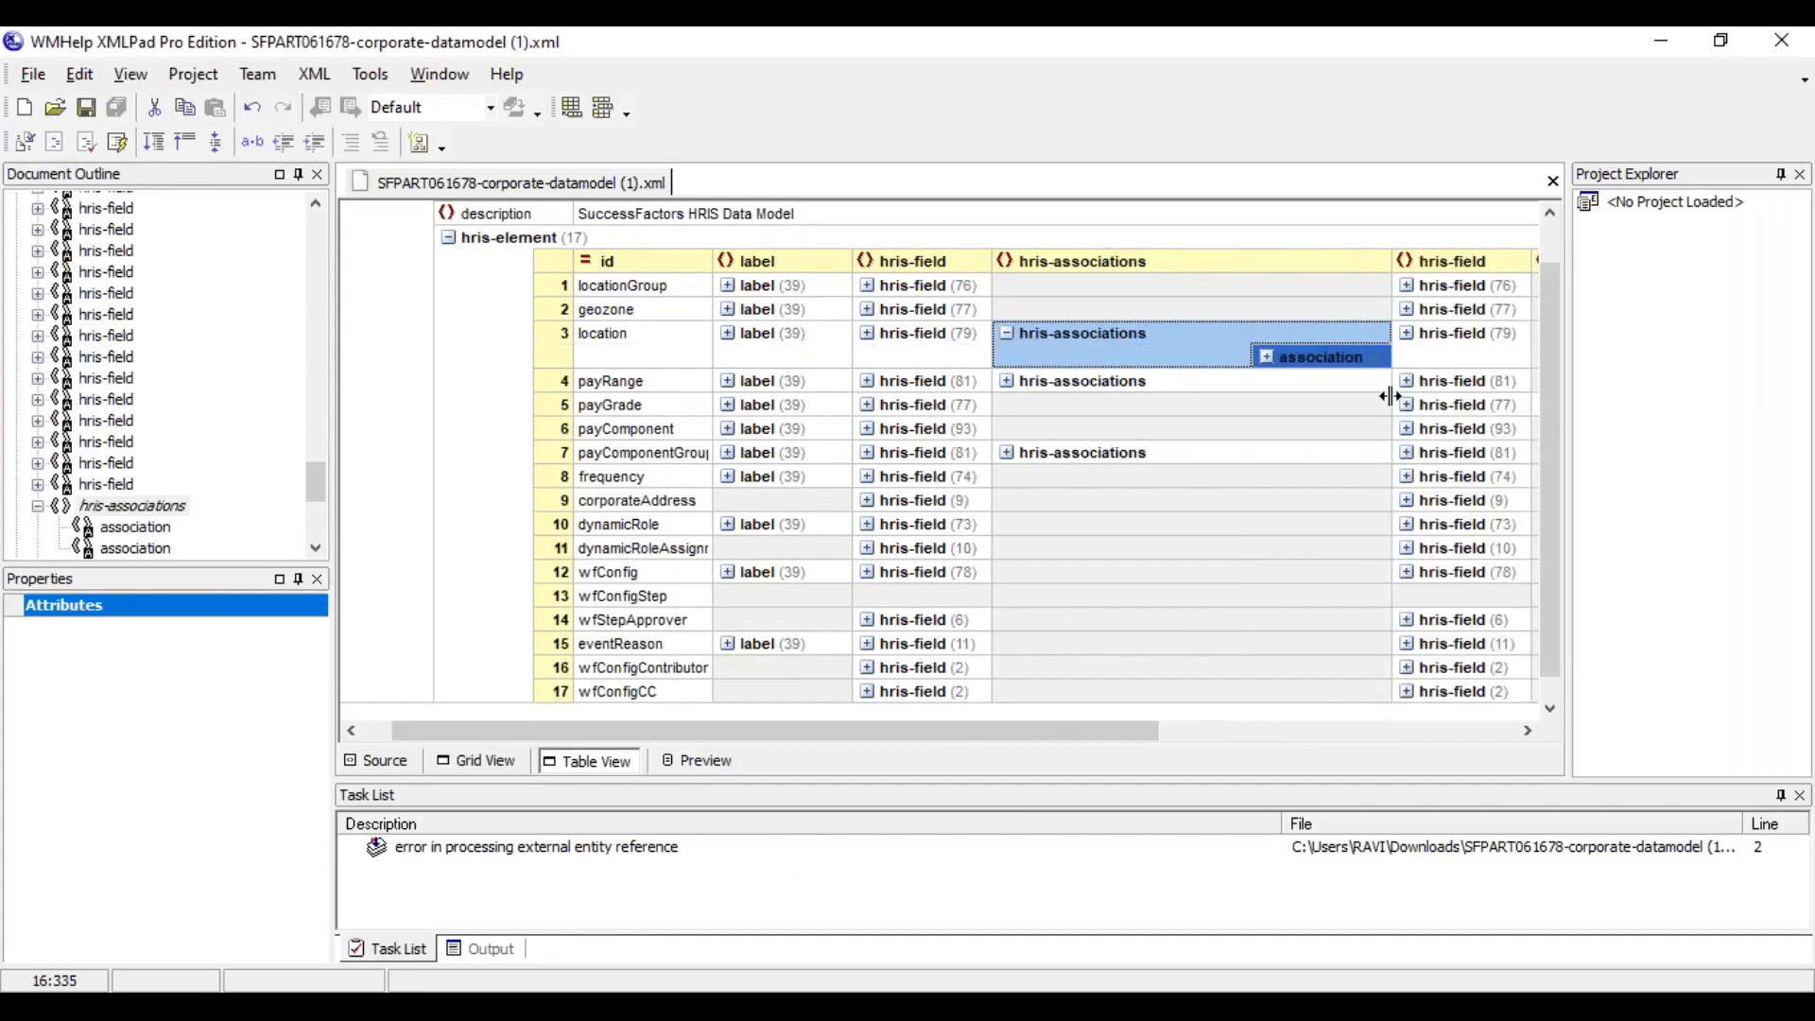
Expand the location element's association list and examine the multiplicity and destination entity of each entry
{"action": "left_click", "coordinate": [1268, 357]}
{"action": "left_click_drag", "start_coordinate": [908, 741], "coordinate": [1176, 734]}
{"action": "left_click", "coordinate": [849, 416]}
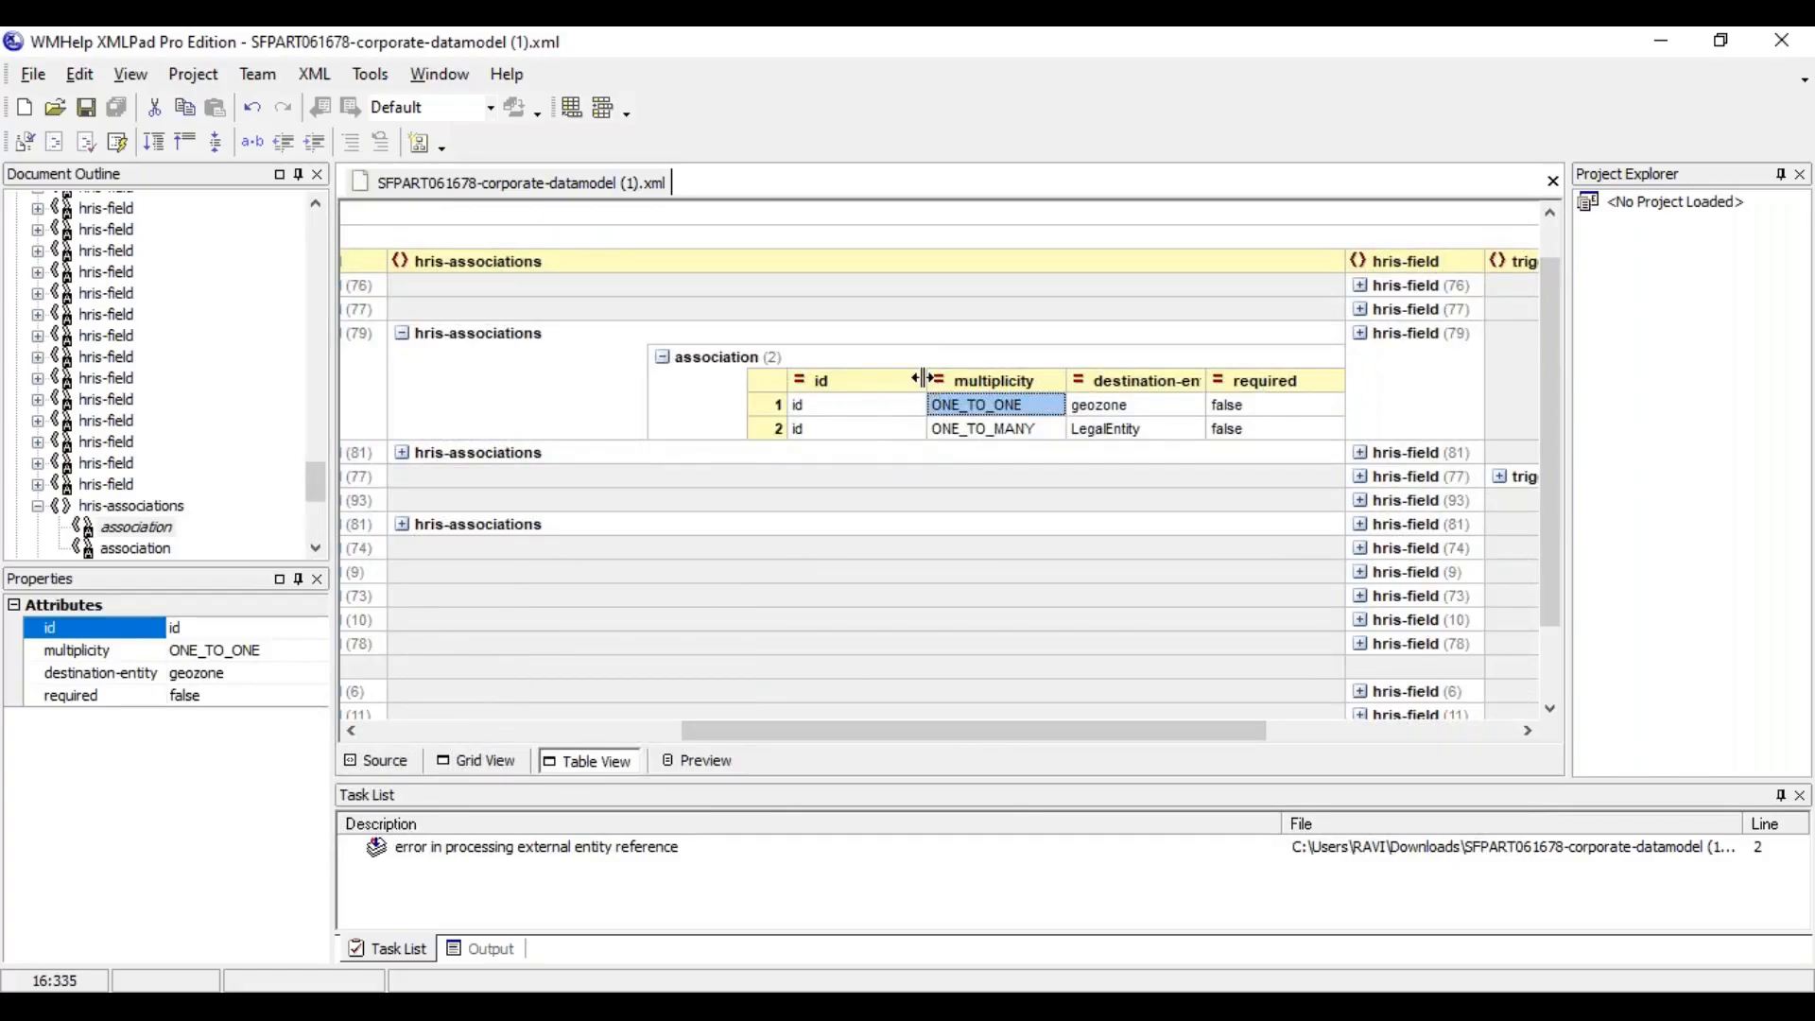
{"action": "left_click_drag", "start_coordinate": [922, 378], "coordinate": [868, 379]}
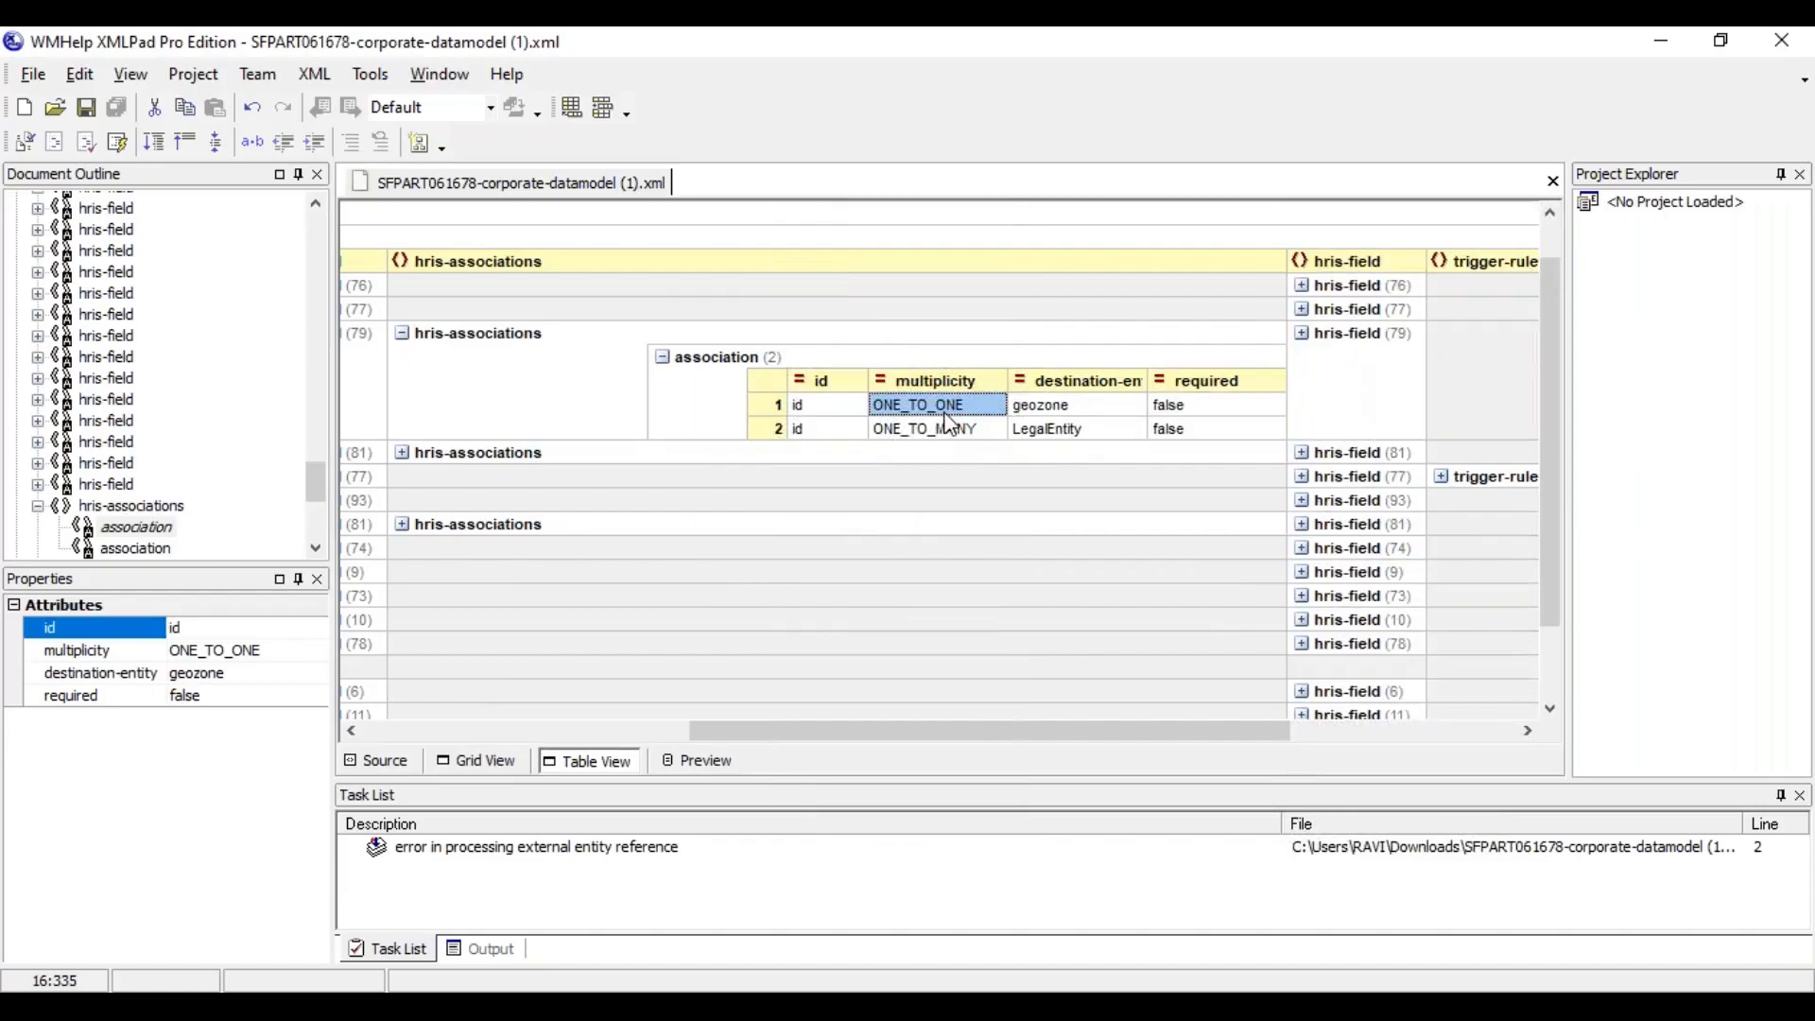
{"action": "left_click", "coordinate": [937, 435]}
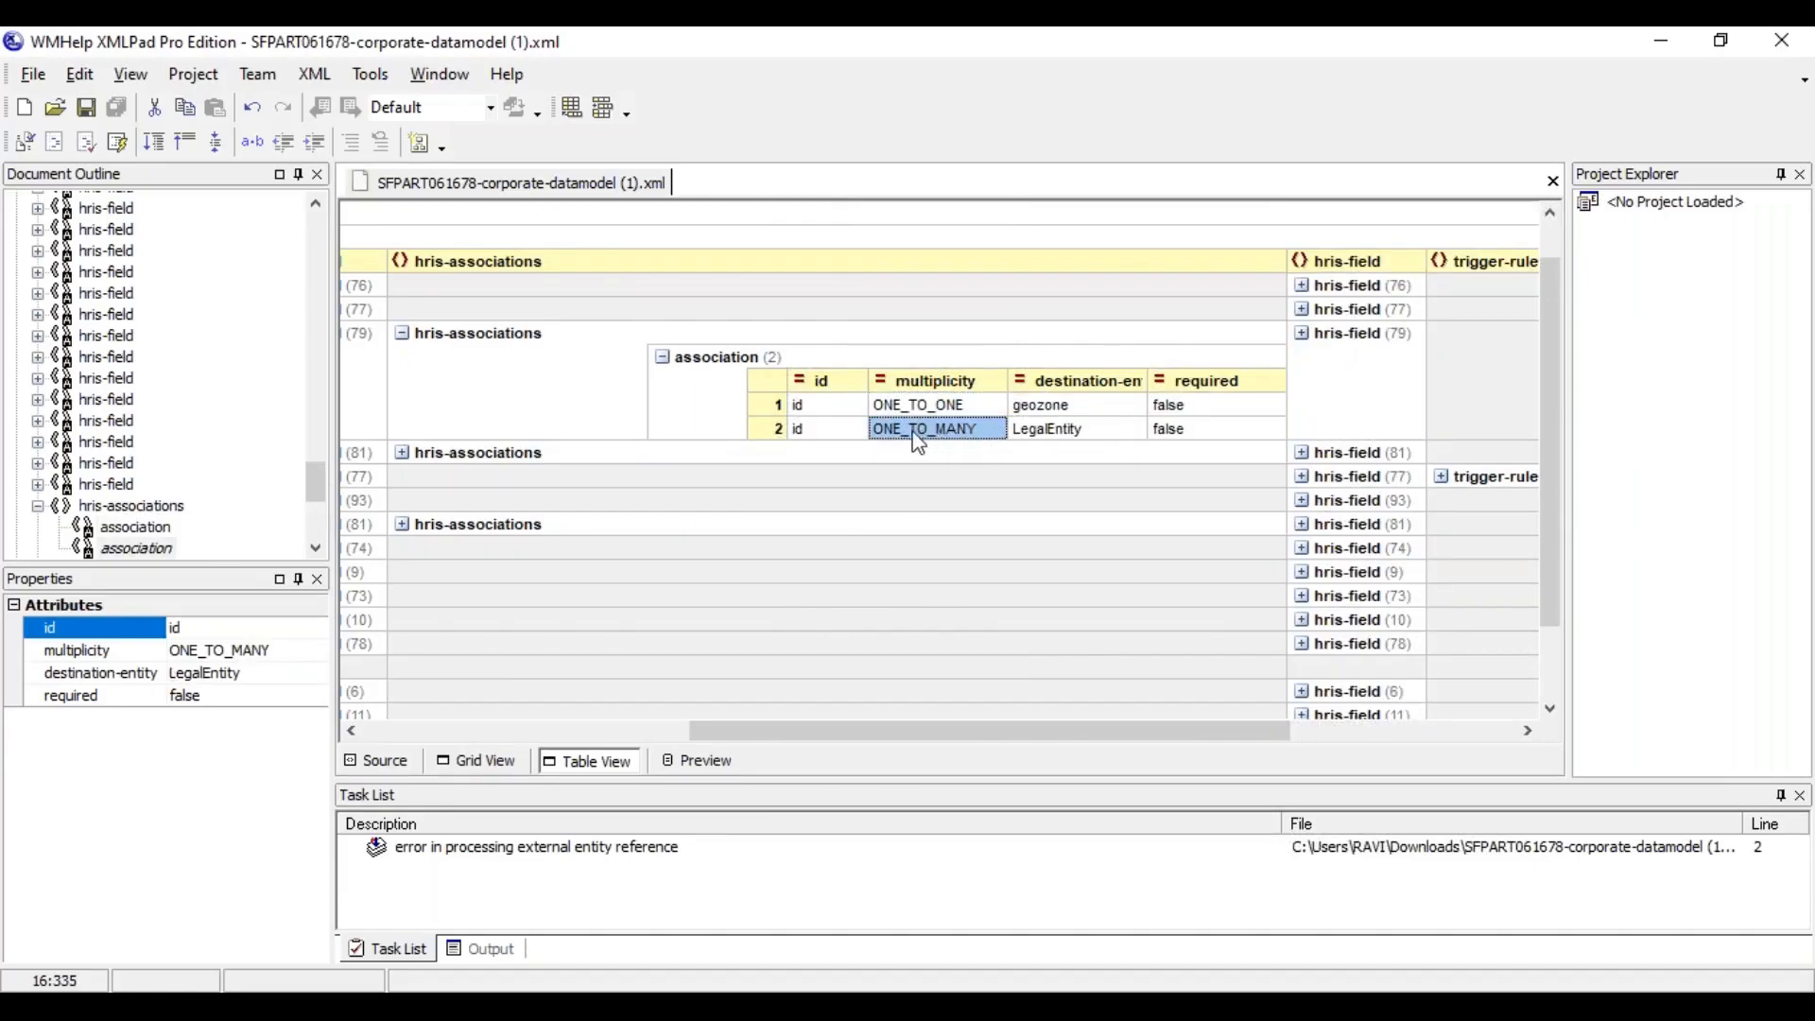
{"action": "left_click", "coordinate": [1049, 406]}
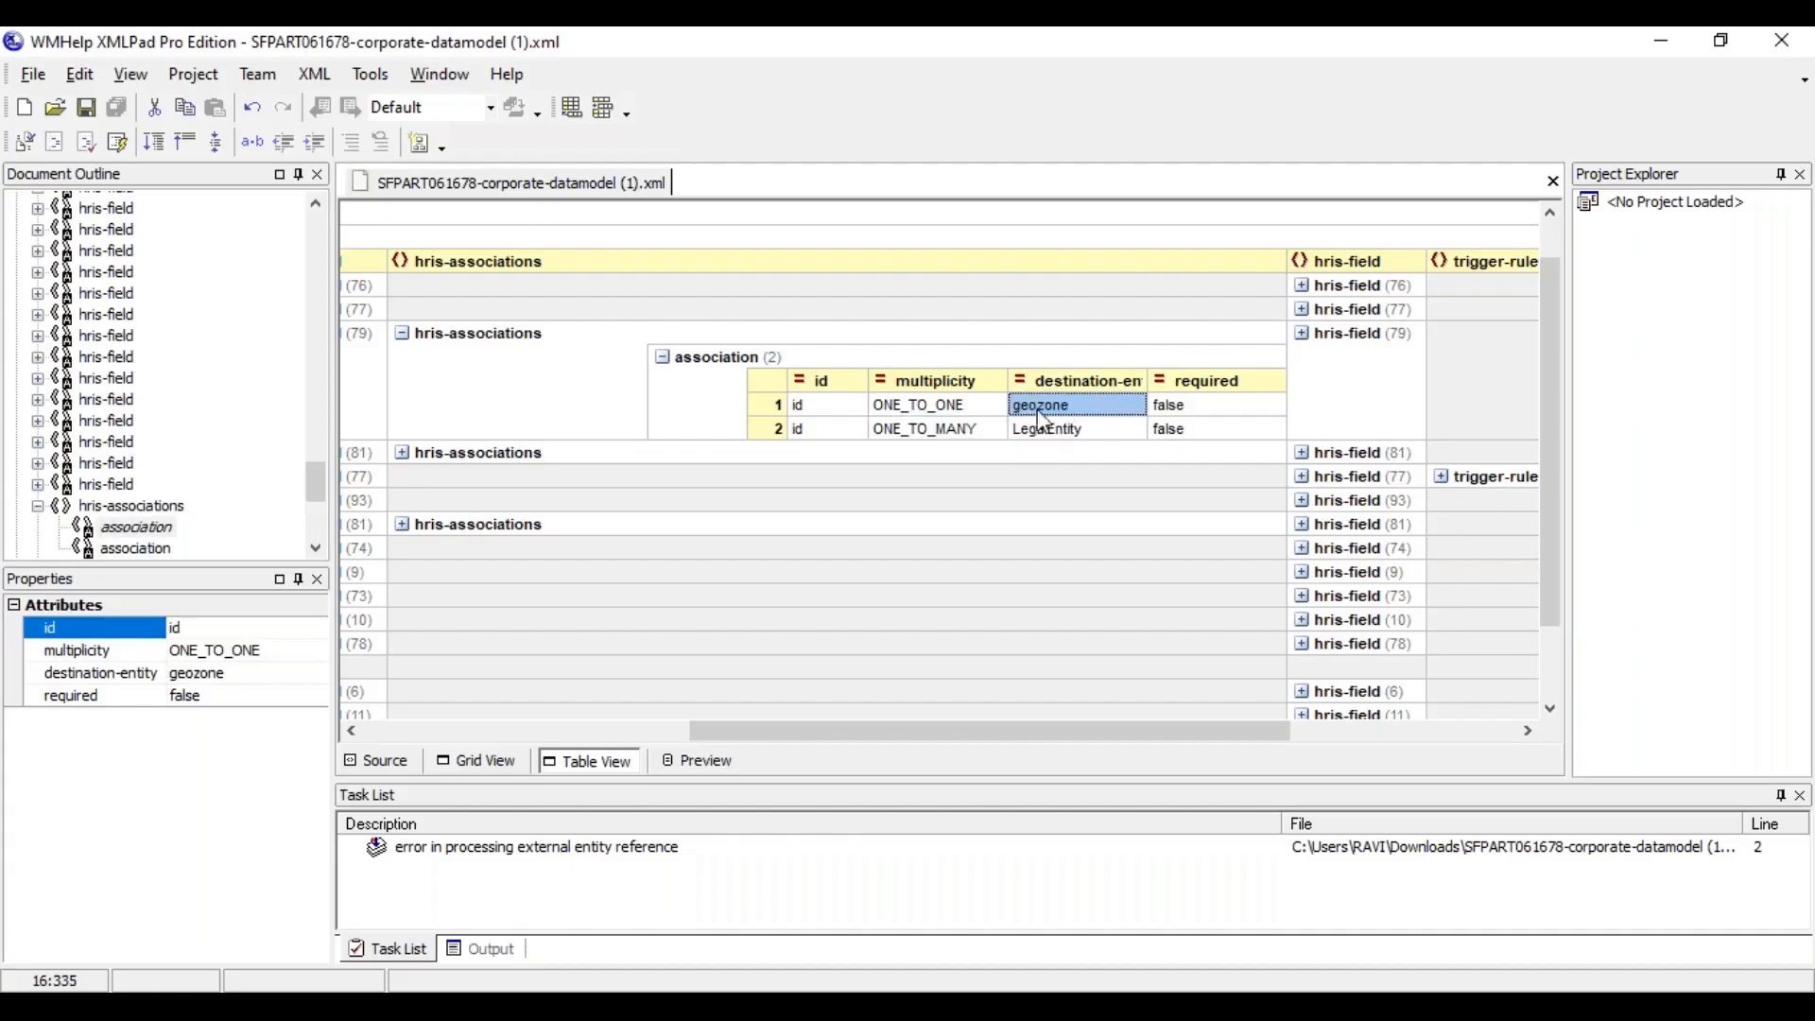
{"action": "left_click_drag", "start_coordinate": [892, 733], "coordinate": [565, 732]}
{"action": "left_click", "coordinate": [638, 317]}
{"action": "left_click", "coordinate": [649, 341]}
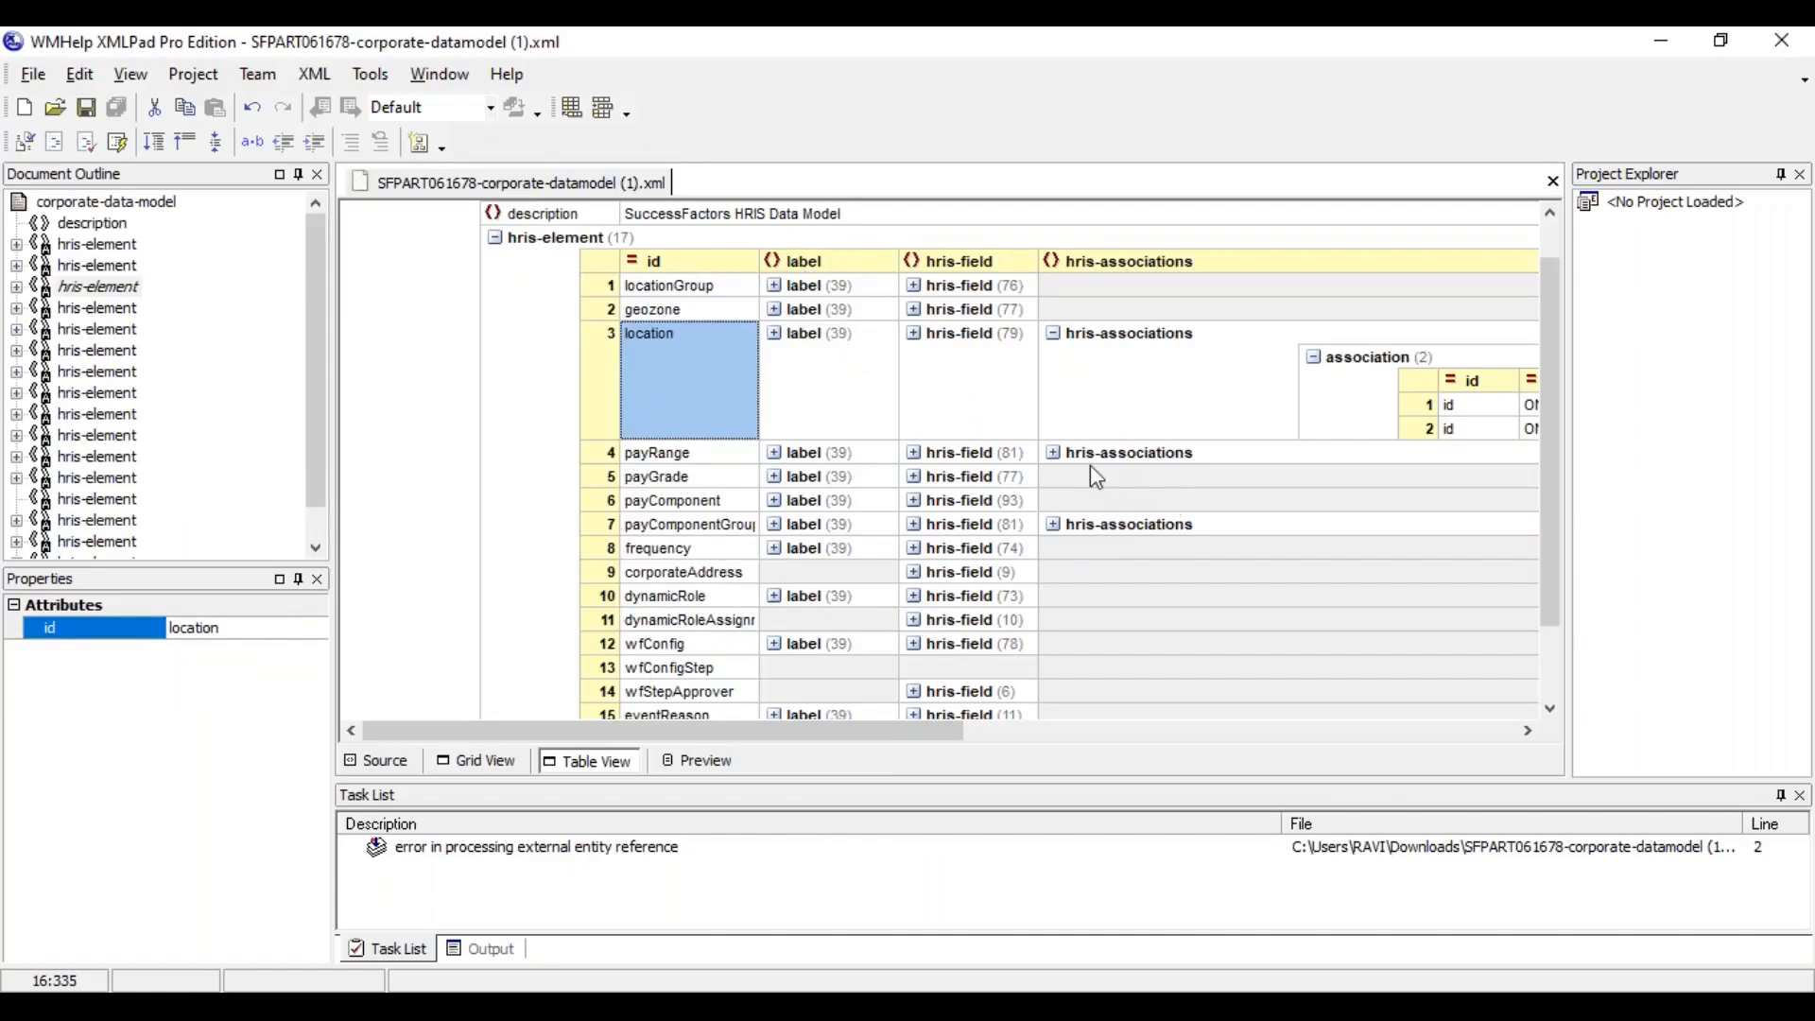
Expand the payRange element's associations and examine the multiplicity and destination entities, including how payGrade is referenced
{"action": "left_click", "coordinate": [1053, 454]}
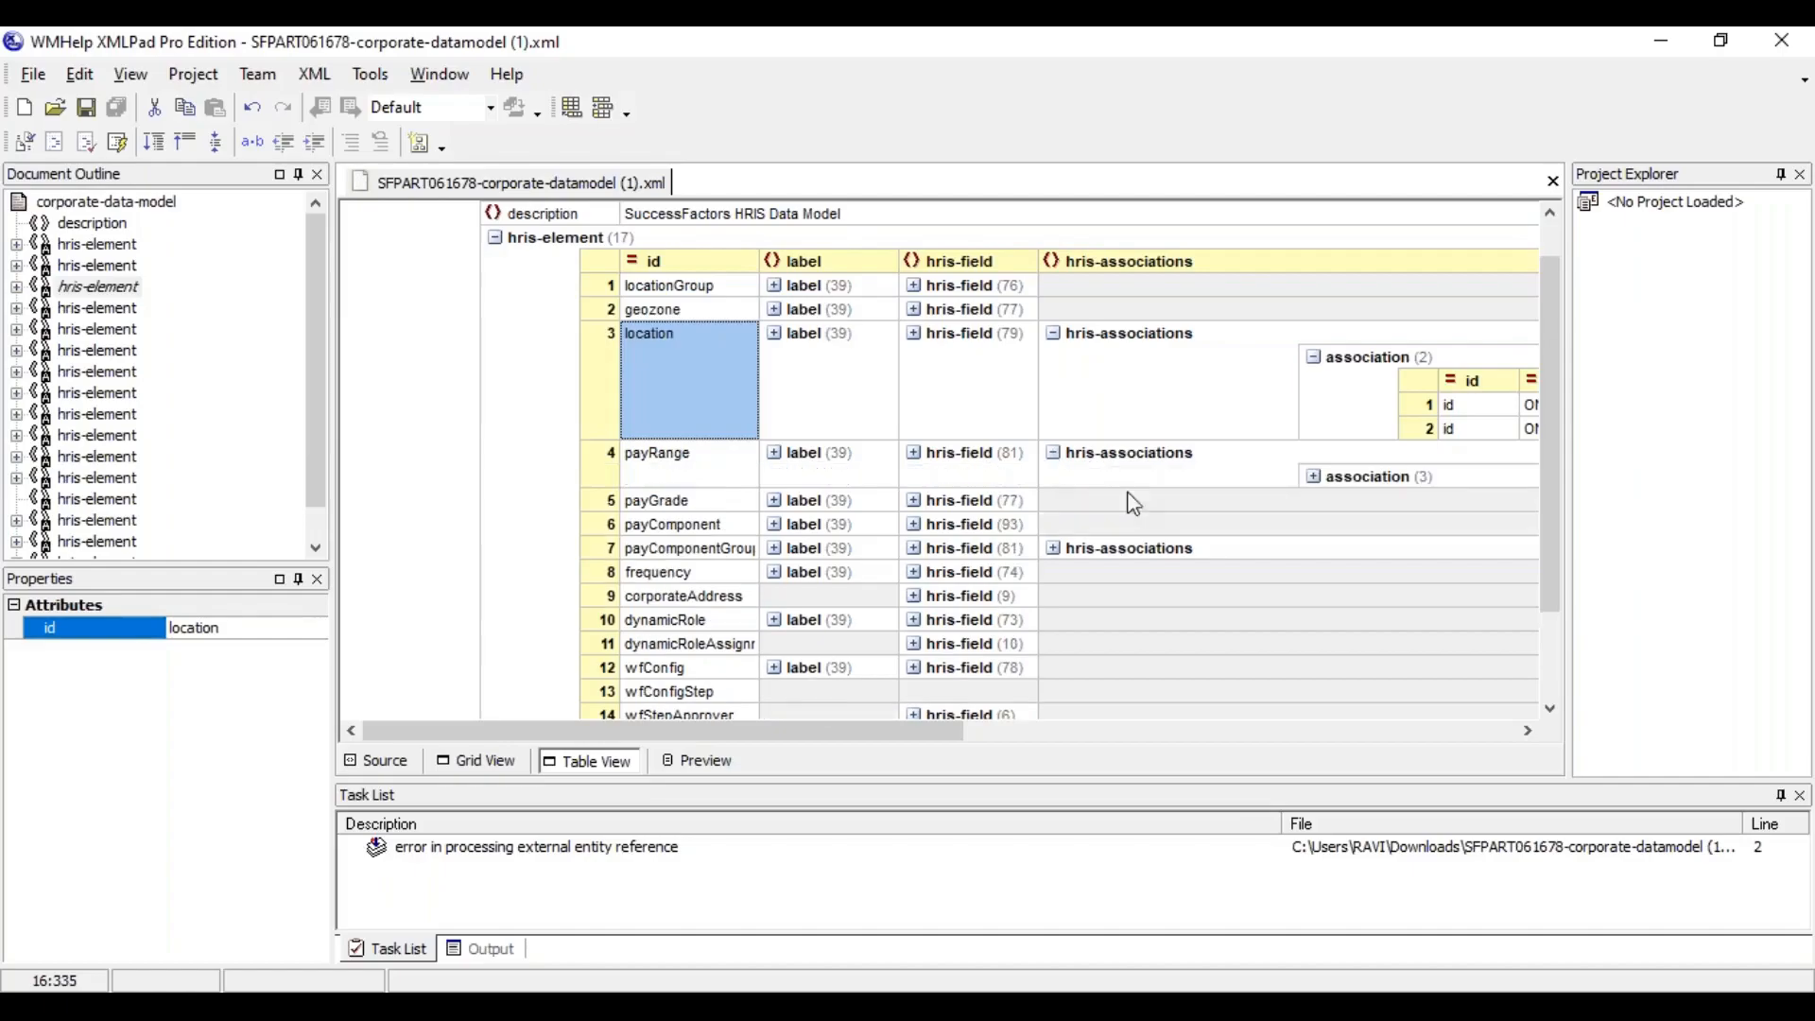
{"action": "left_click", "coordinate": [1314, 477]}
{"action": "left_click_drag", "start_coordinate": [889, 733], "coordinate": [1229, 738]}
{"action": "left_click", "coordinate": [1026, 526]}
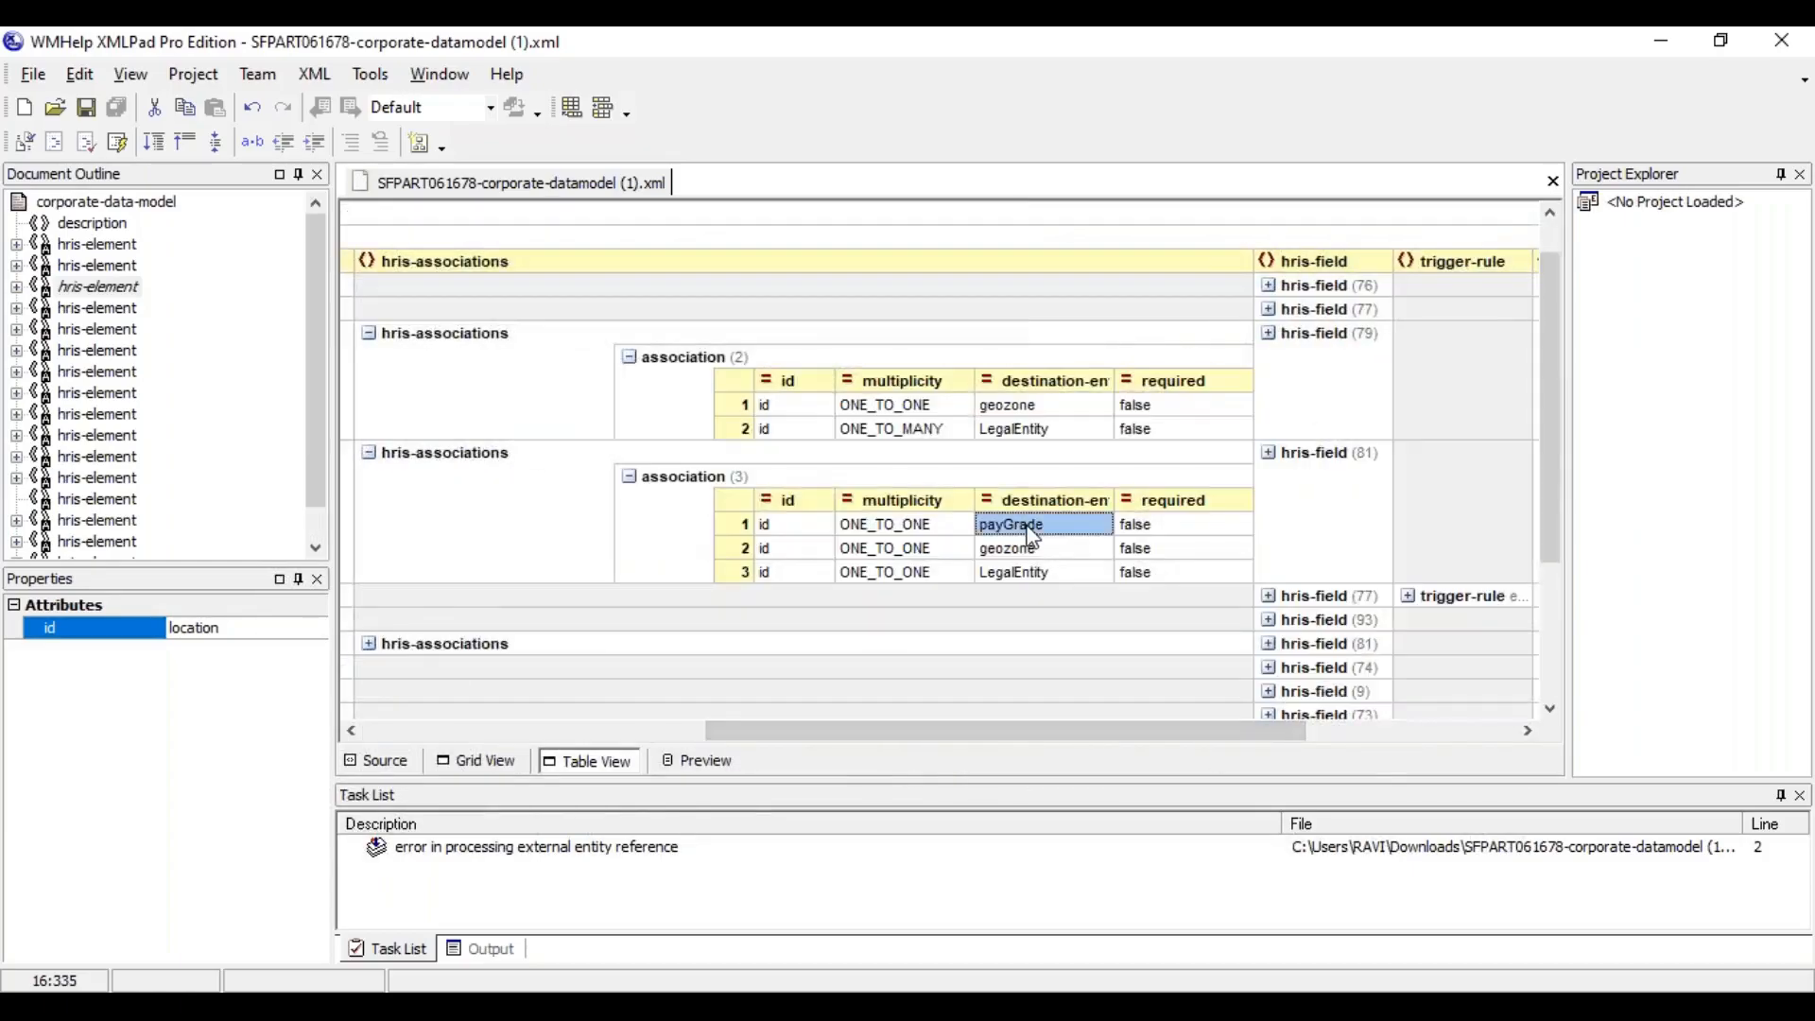
{"action": "left_click_drag", "start_coordinate": [898, 736], "coordinate": [575, 738]}
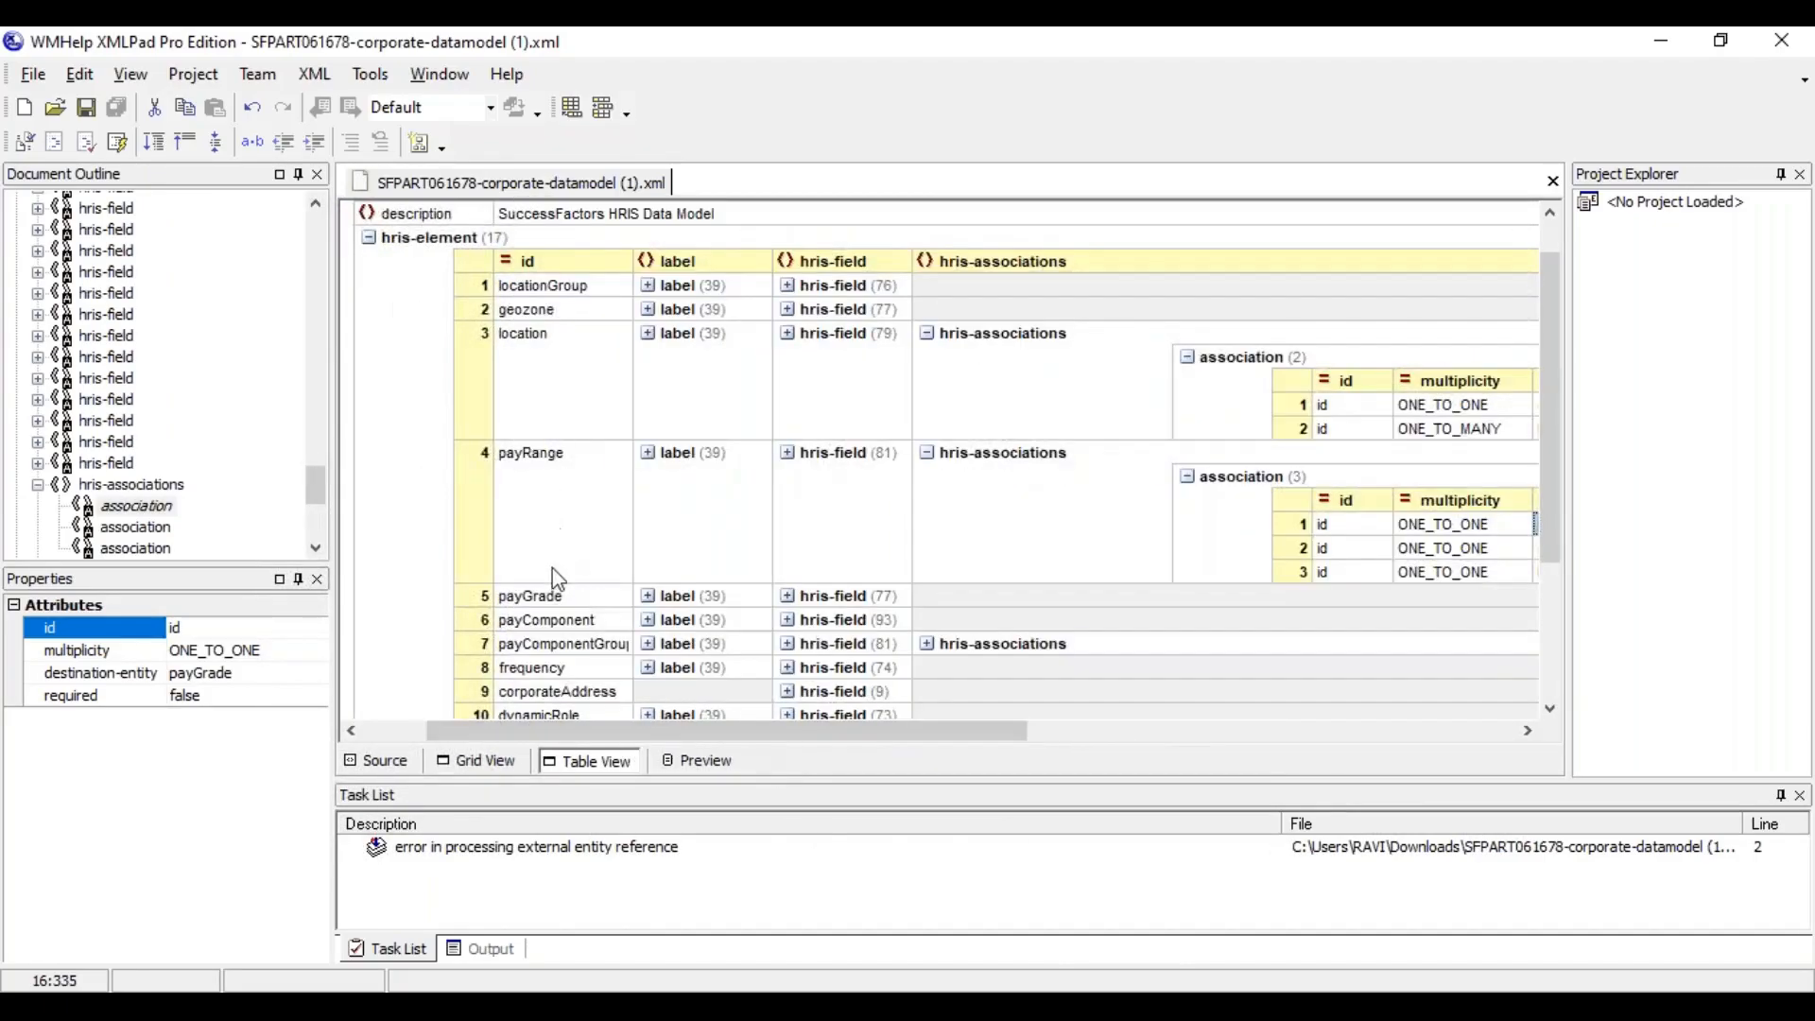
{"action": "left_click", "coordinate": [541, 598]}
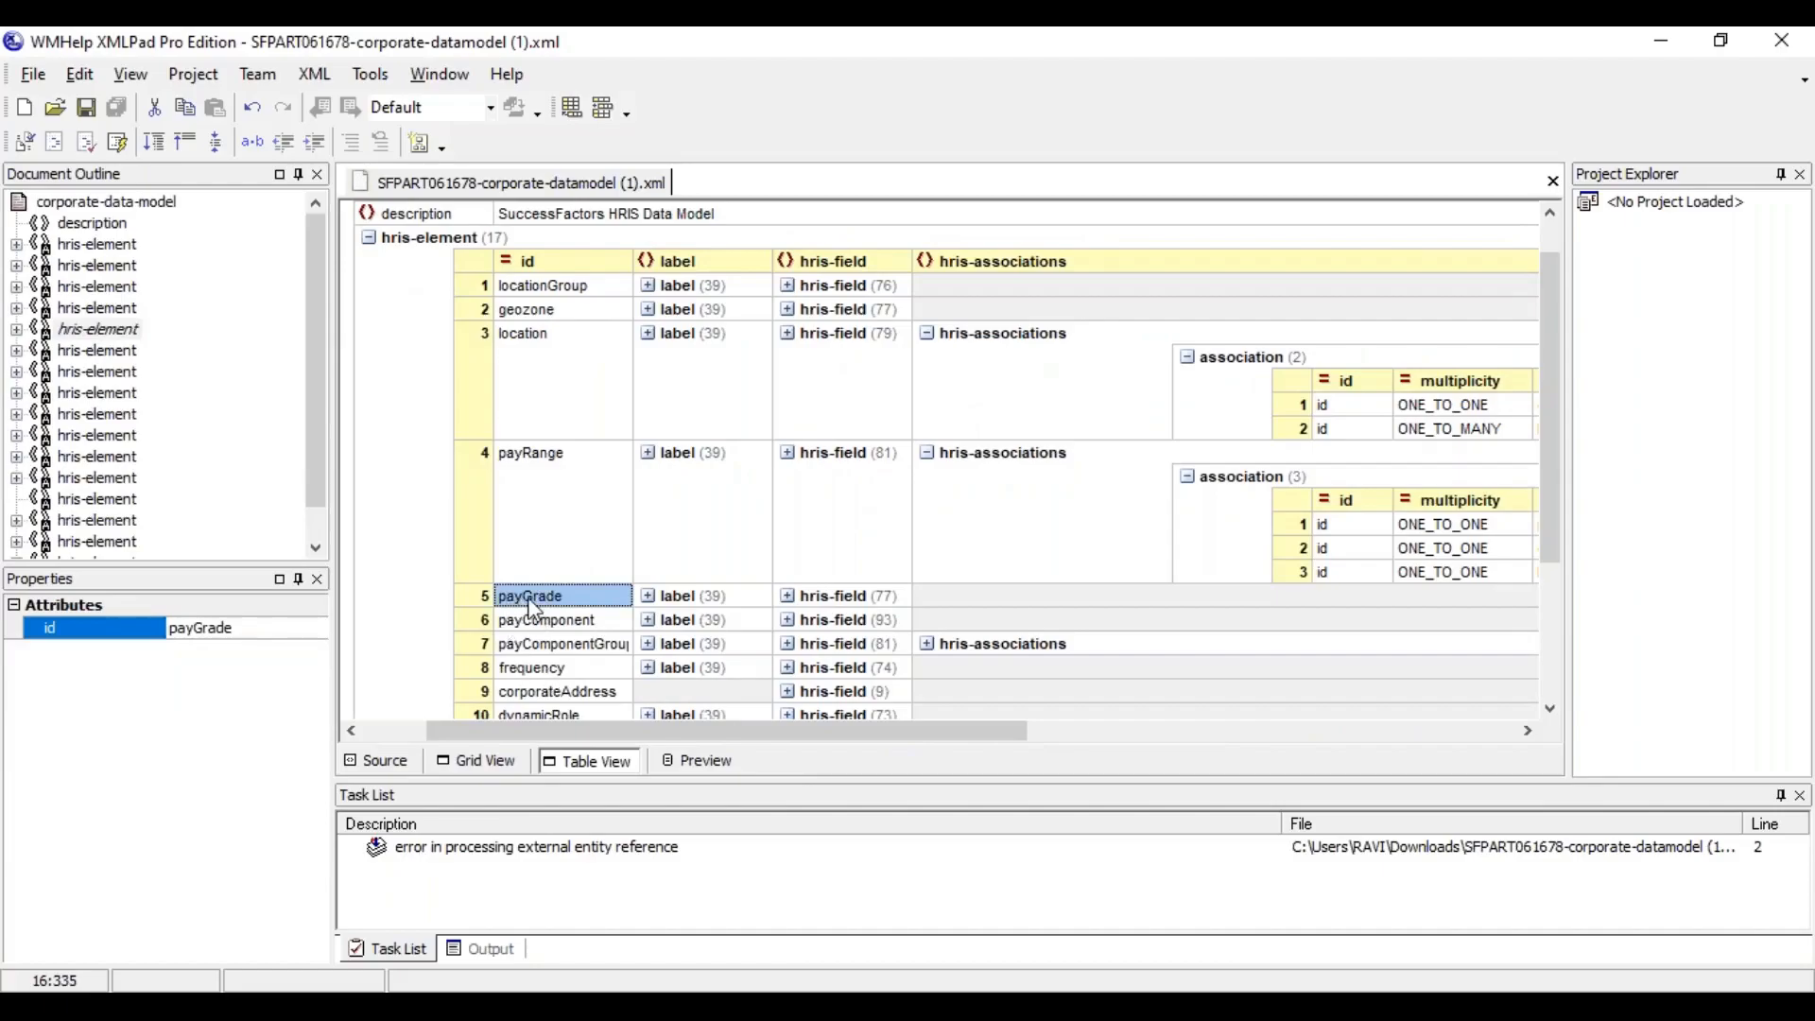
{"action": "left_click_drag", "start_coordinate": [781, 736], "coordinate": [1069, 749]}
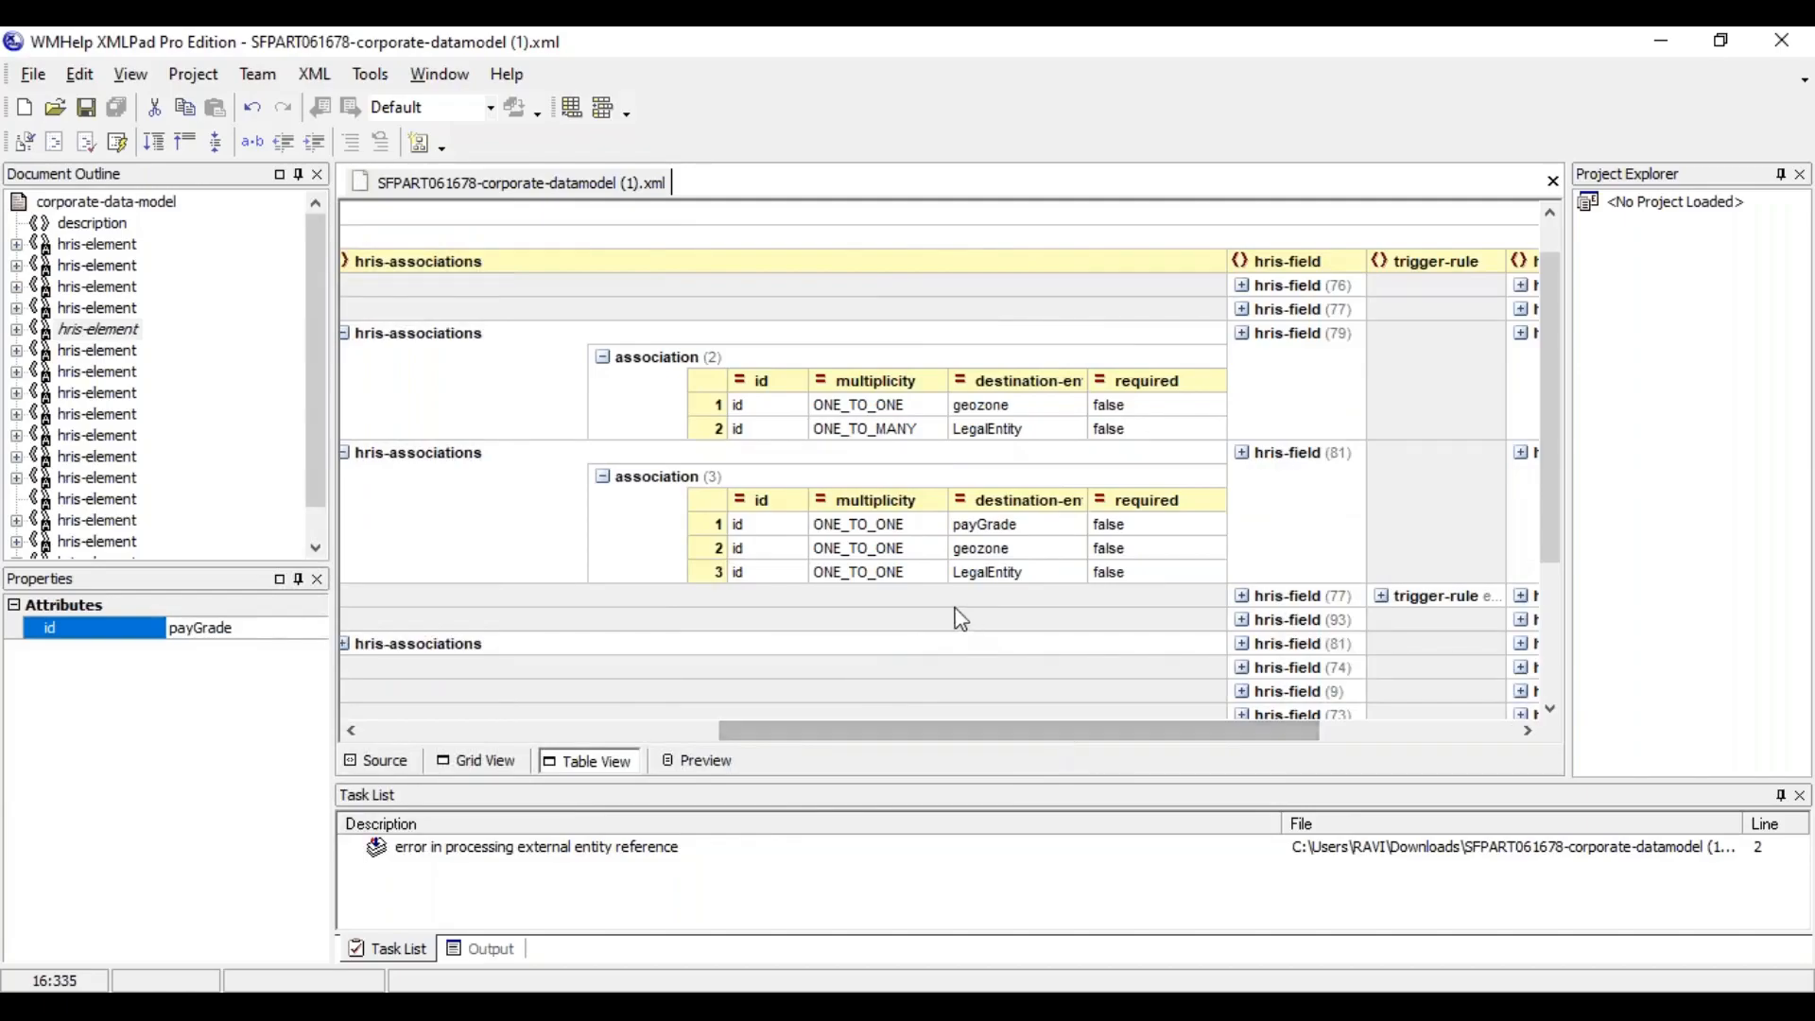
{"action": "left_click", "coordinate": [915, 579]}
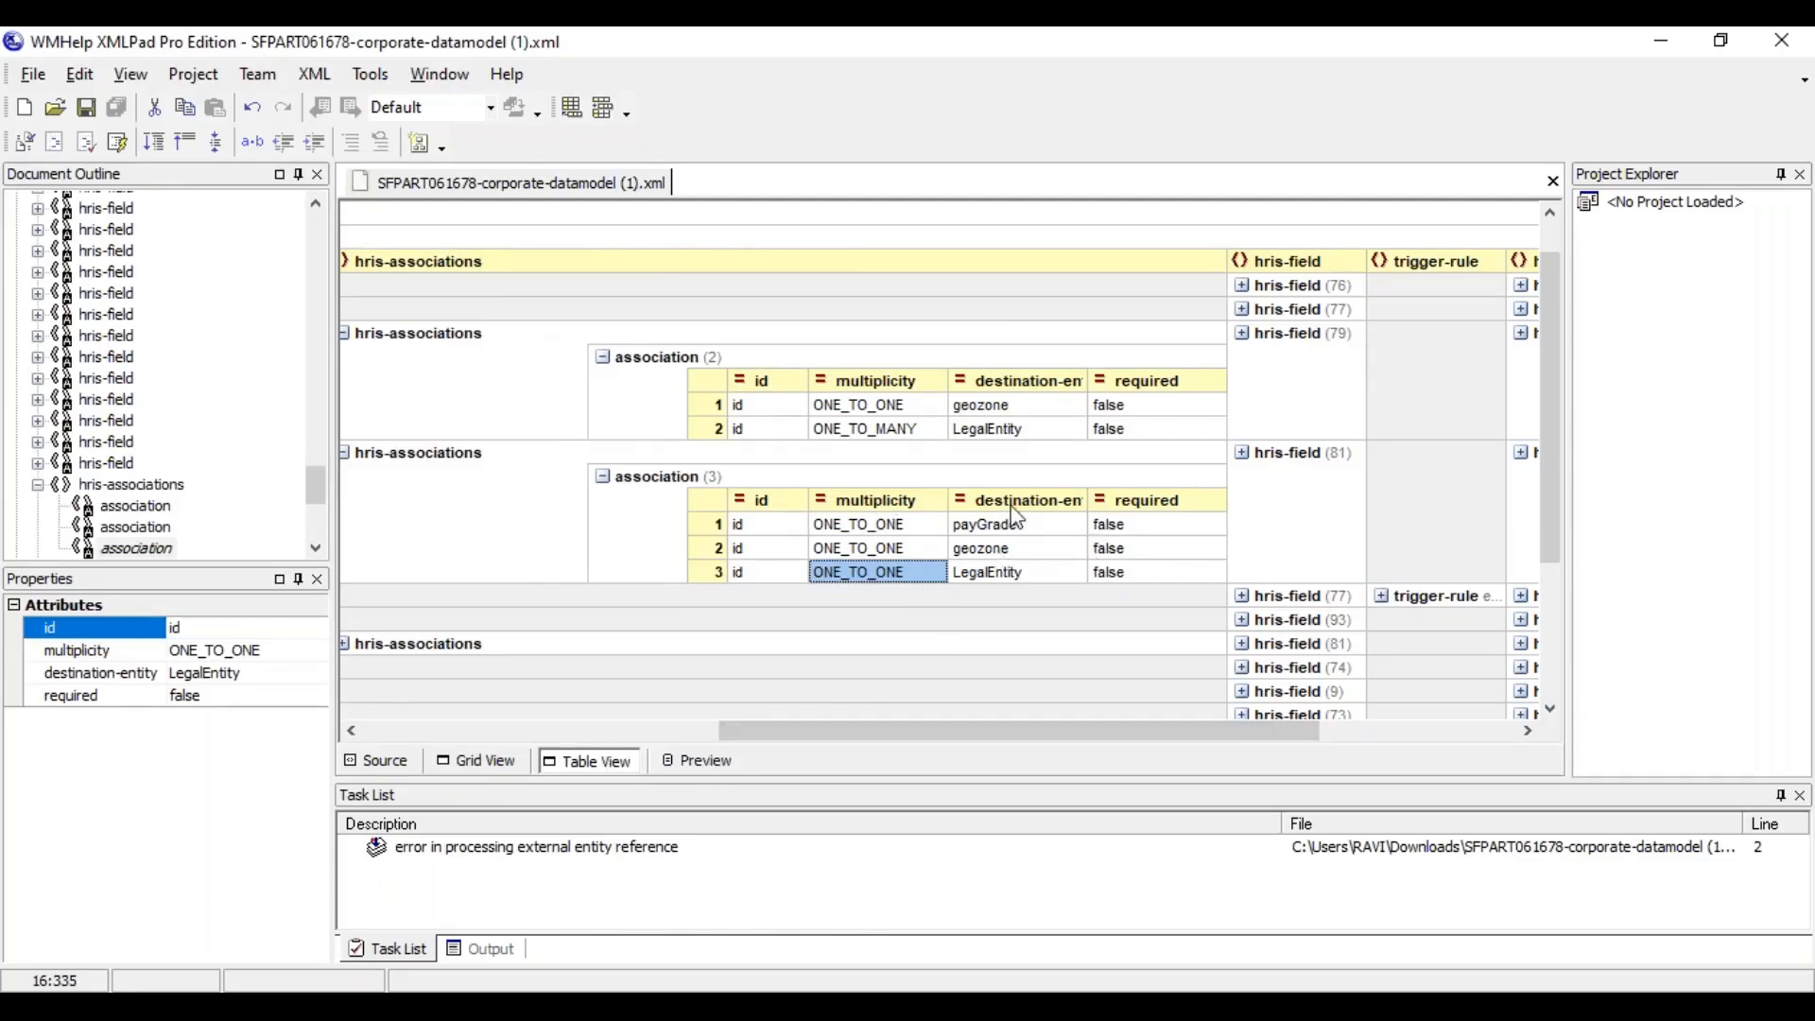
In the XML source, duplicate payRange's LegalEntity association line directly below the original
{"action": "left_click", "coordinate": [401, 766]}
{"action": "left_click", "coordinate": [1551, 709]}
{"action": "left_click", "coordinate": [1551, 709]}
{"action": "left_click", "coordinate": [1552, 709]}
{"action": "left_click", "coordinate": [509, 642]}
{"action": "left_click_drag", "start_coordinate": [508, 642], "coordinate": [1505, 638]}
{"action": "key", "text": "ctrl+c"}
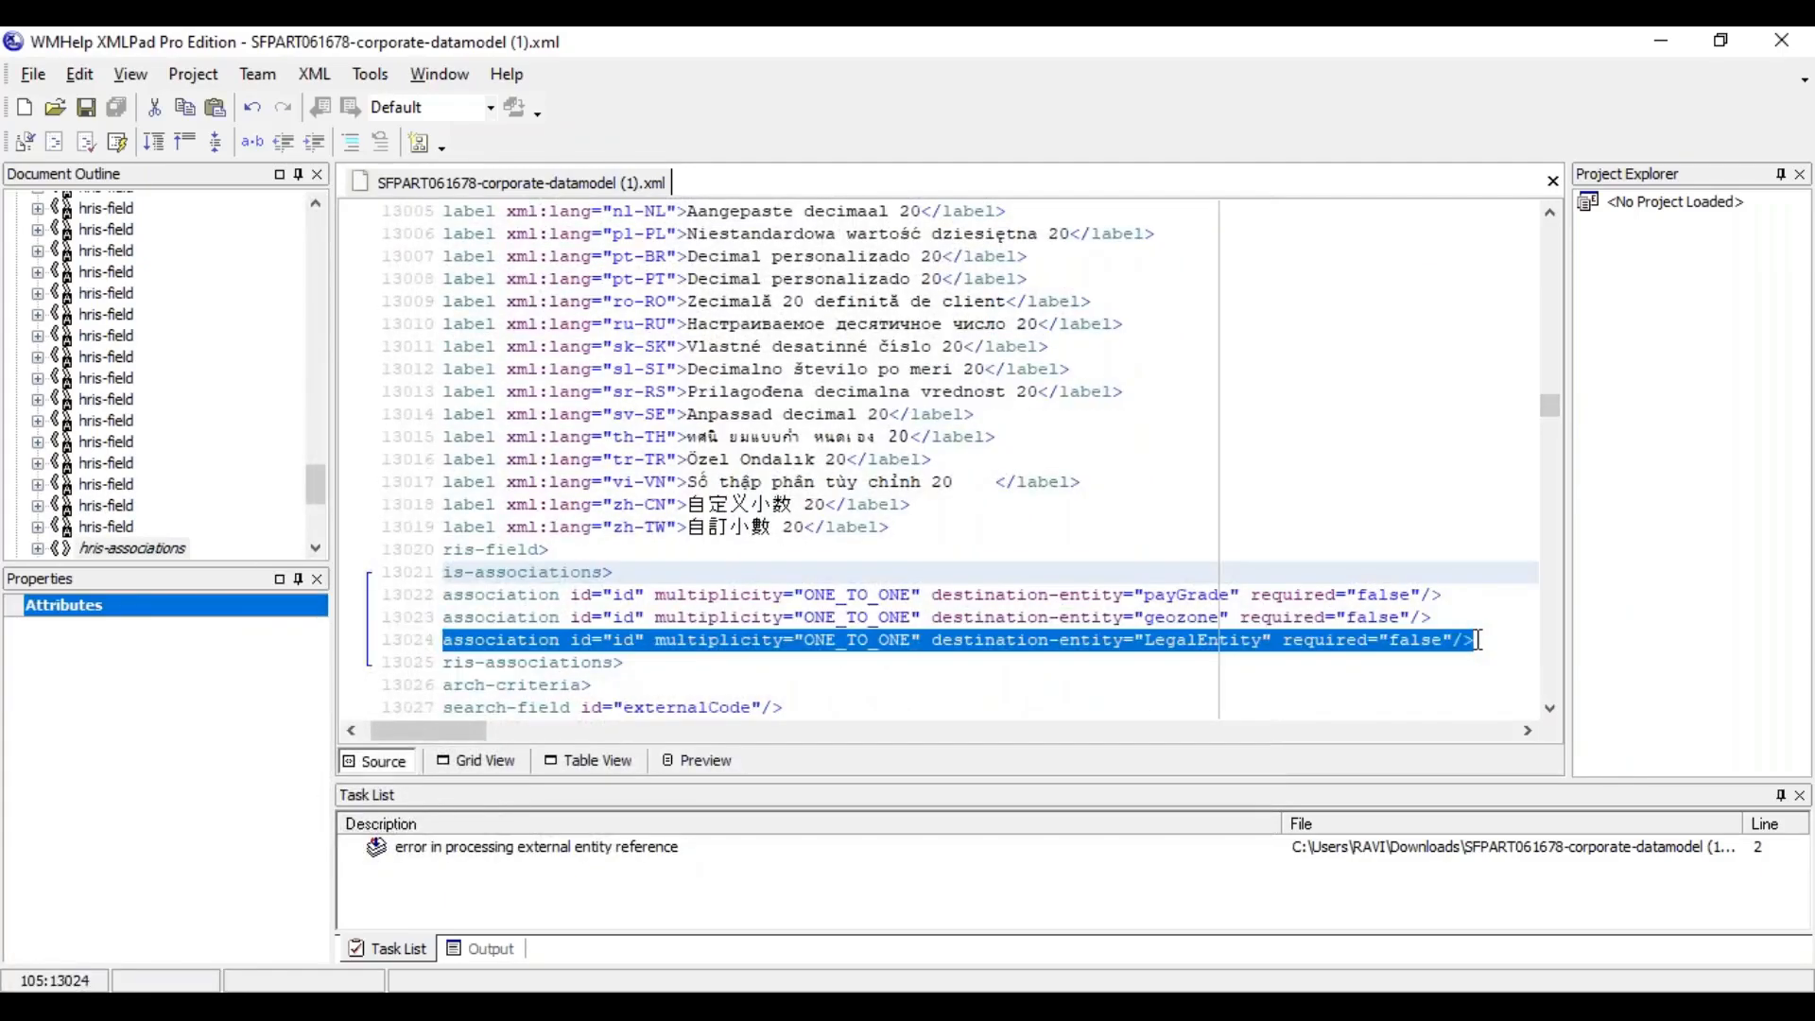
{"action": "key", "text": "End"}
{"action": "key", "text": "Return"}
{"action": "key", "text": "ctrl+v"}
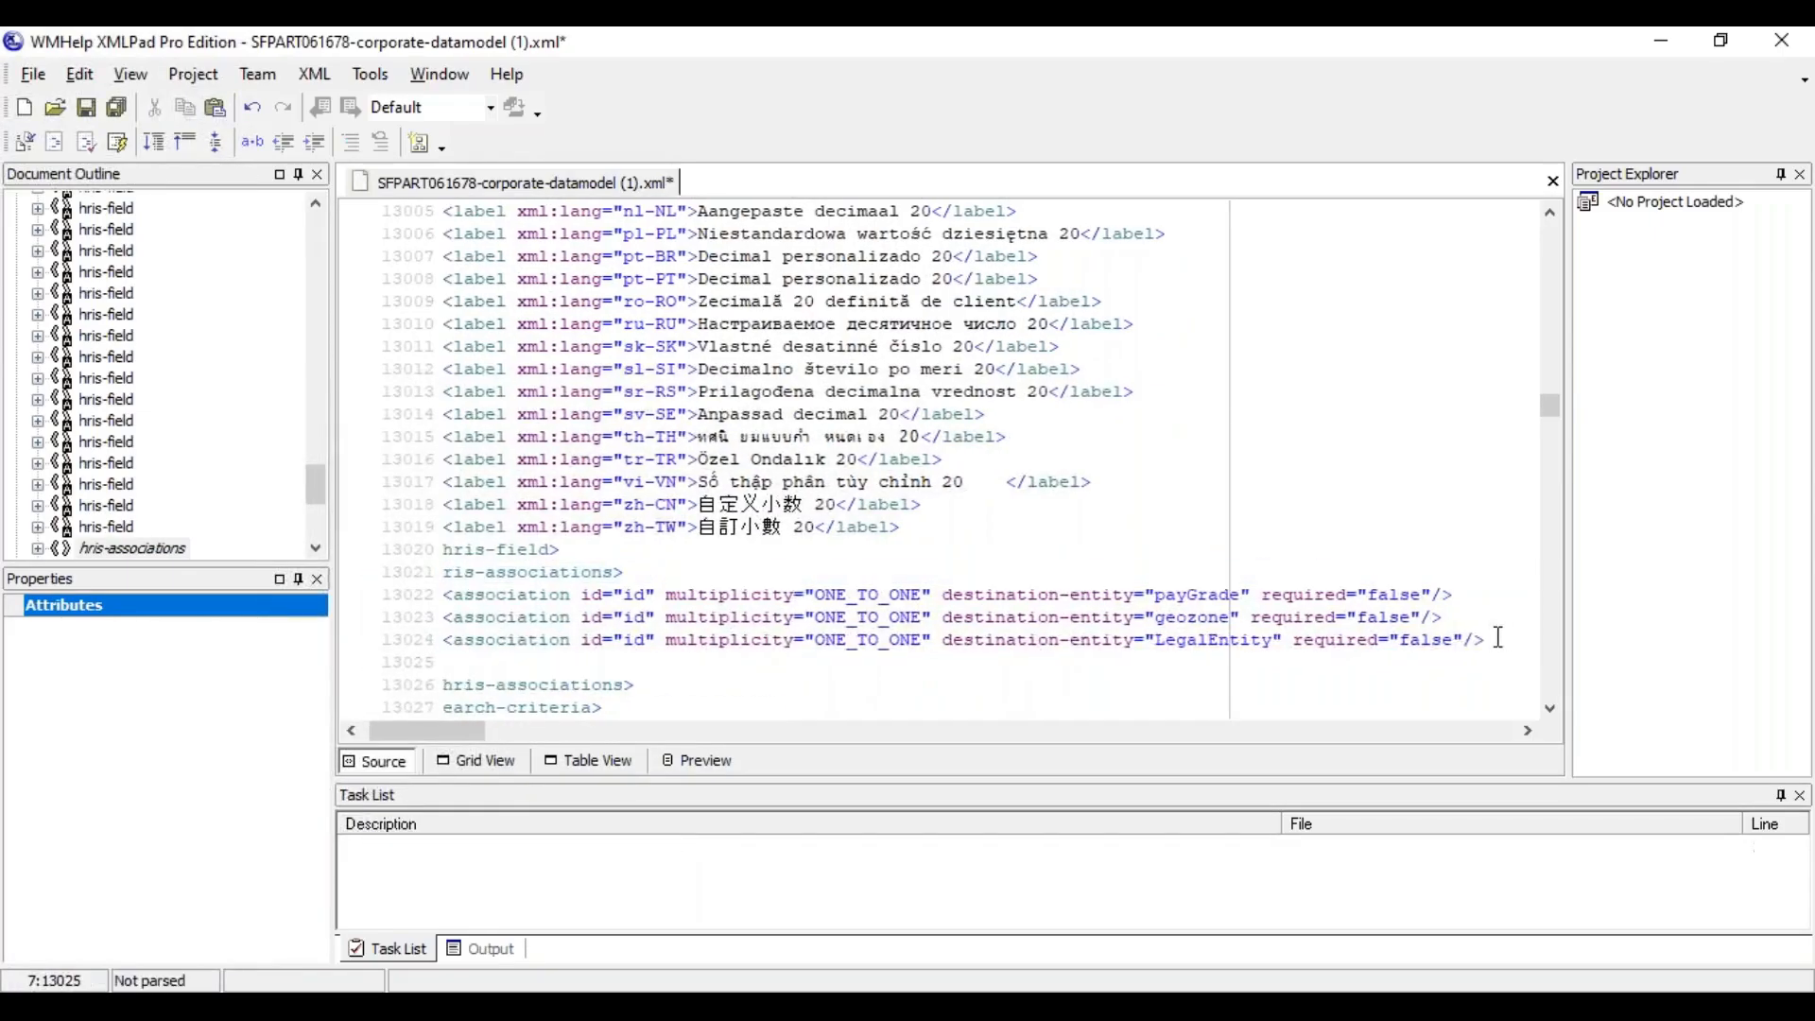
Change the destination-entity of the duplicated payRange association to location
{"action": "left_click", "coordinate": [1279, 664]}
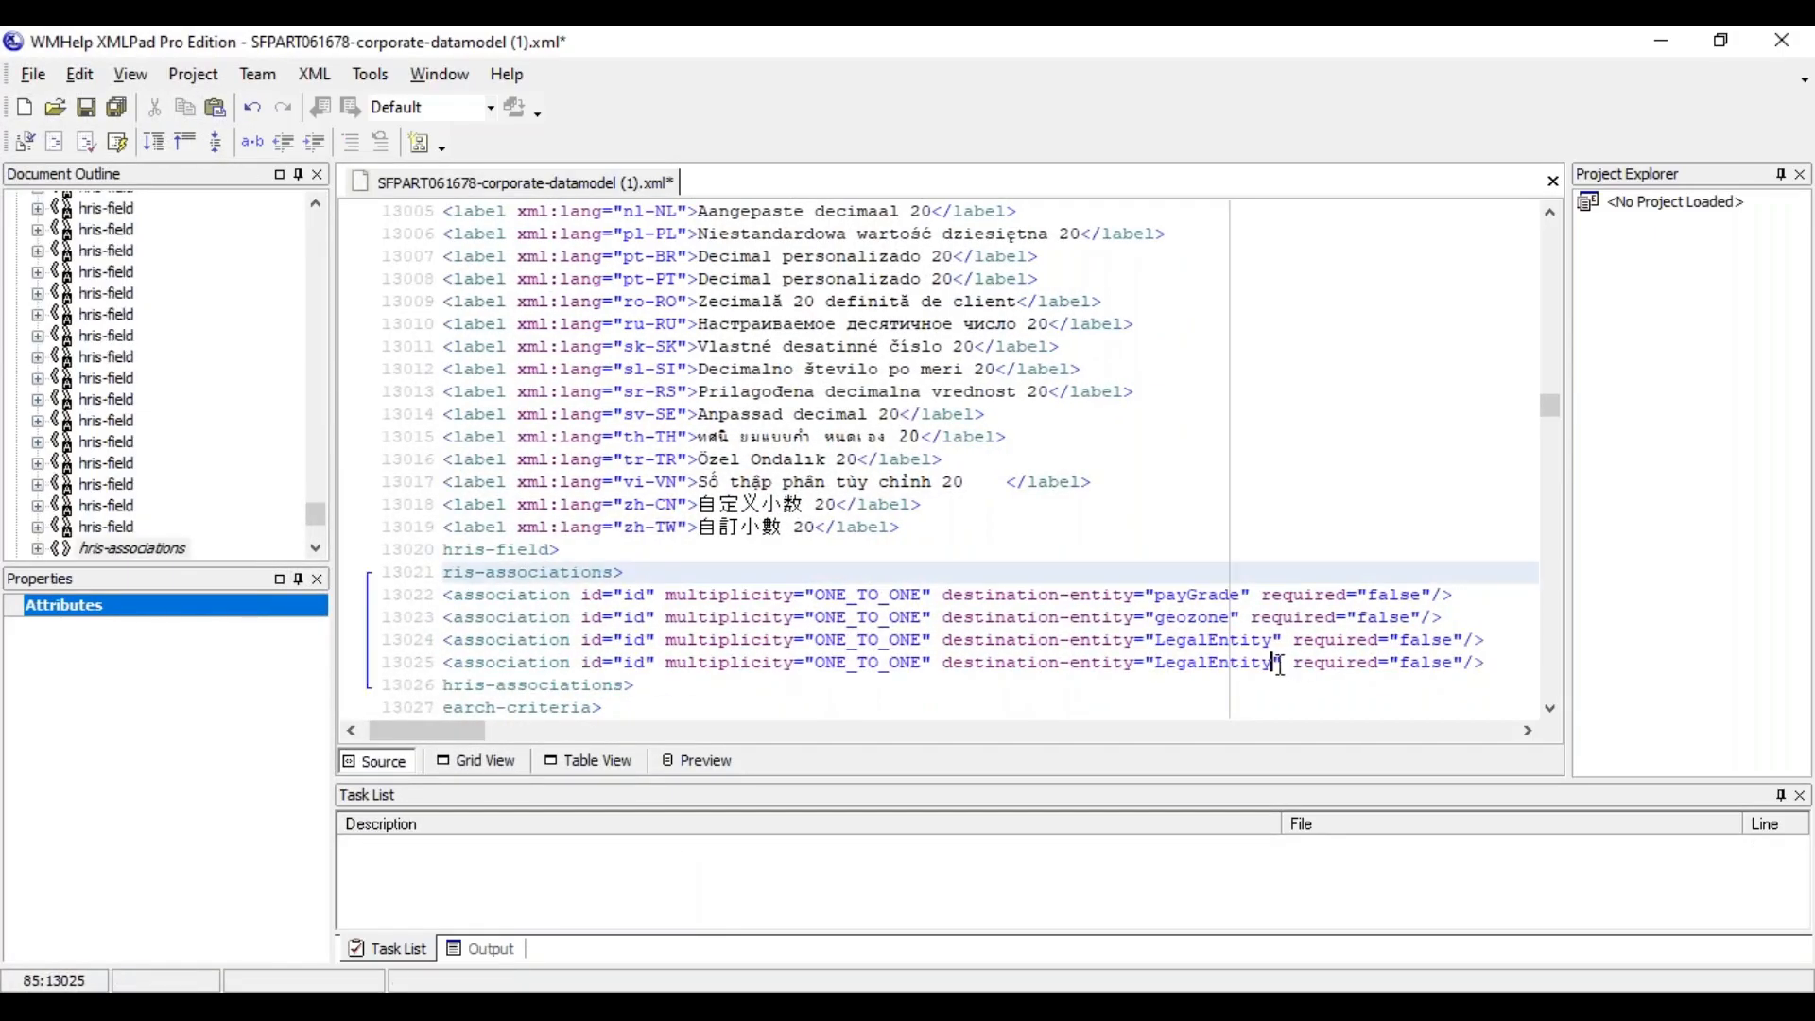
{"action": "key", "text": "BackSpace"}
{"action": "key", "text": "BackSpace"}
{"action": "key", "text": "BackSpace"}
{"action": "key", "text": "BackSpace"}
{"action": "key", "text": "BackSpace"}
{"action": "key", "text": "BackSpace"}
{"action": "key", "text": "BackSpace"}
{"action": "key", "text": "BackSpace"}
{"action": "key", "text": "BackSpace"}
{"action": "key", "text": "BackSpace"}
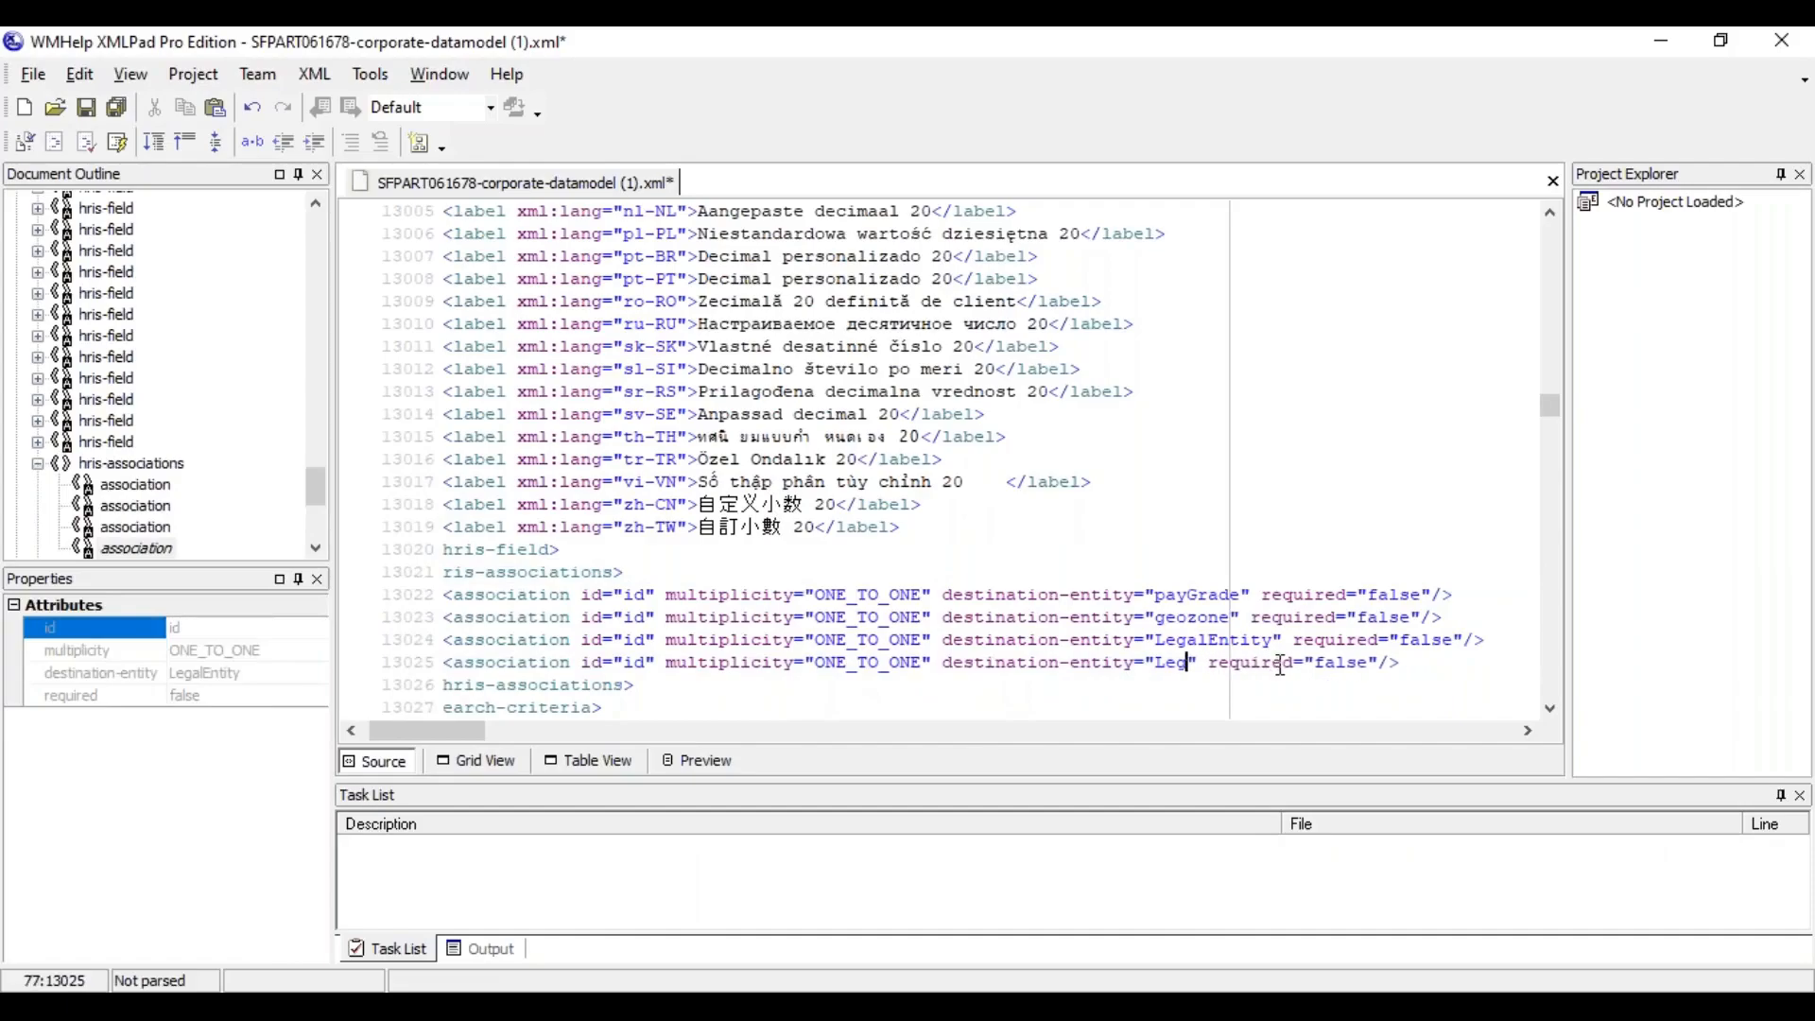
{"action": "key", "text": "BackSpace"}
{"action": "type", "text": "location"}
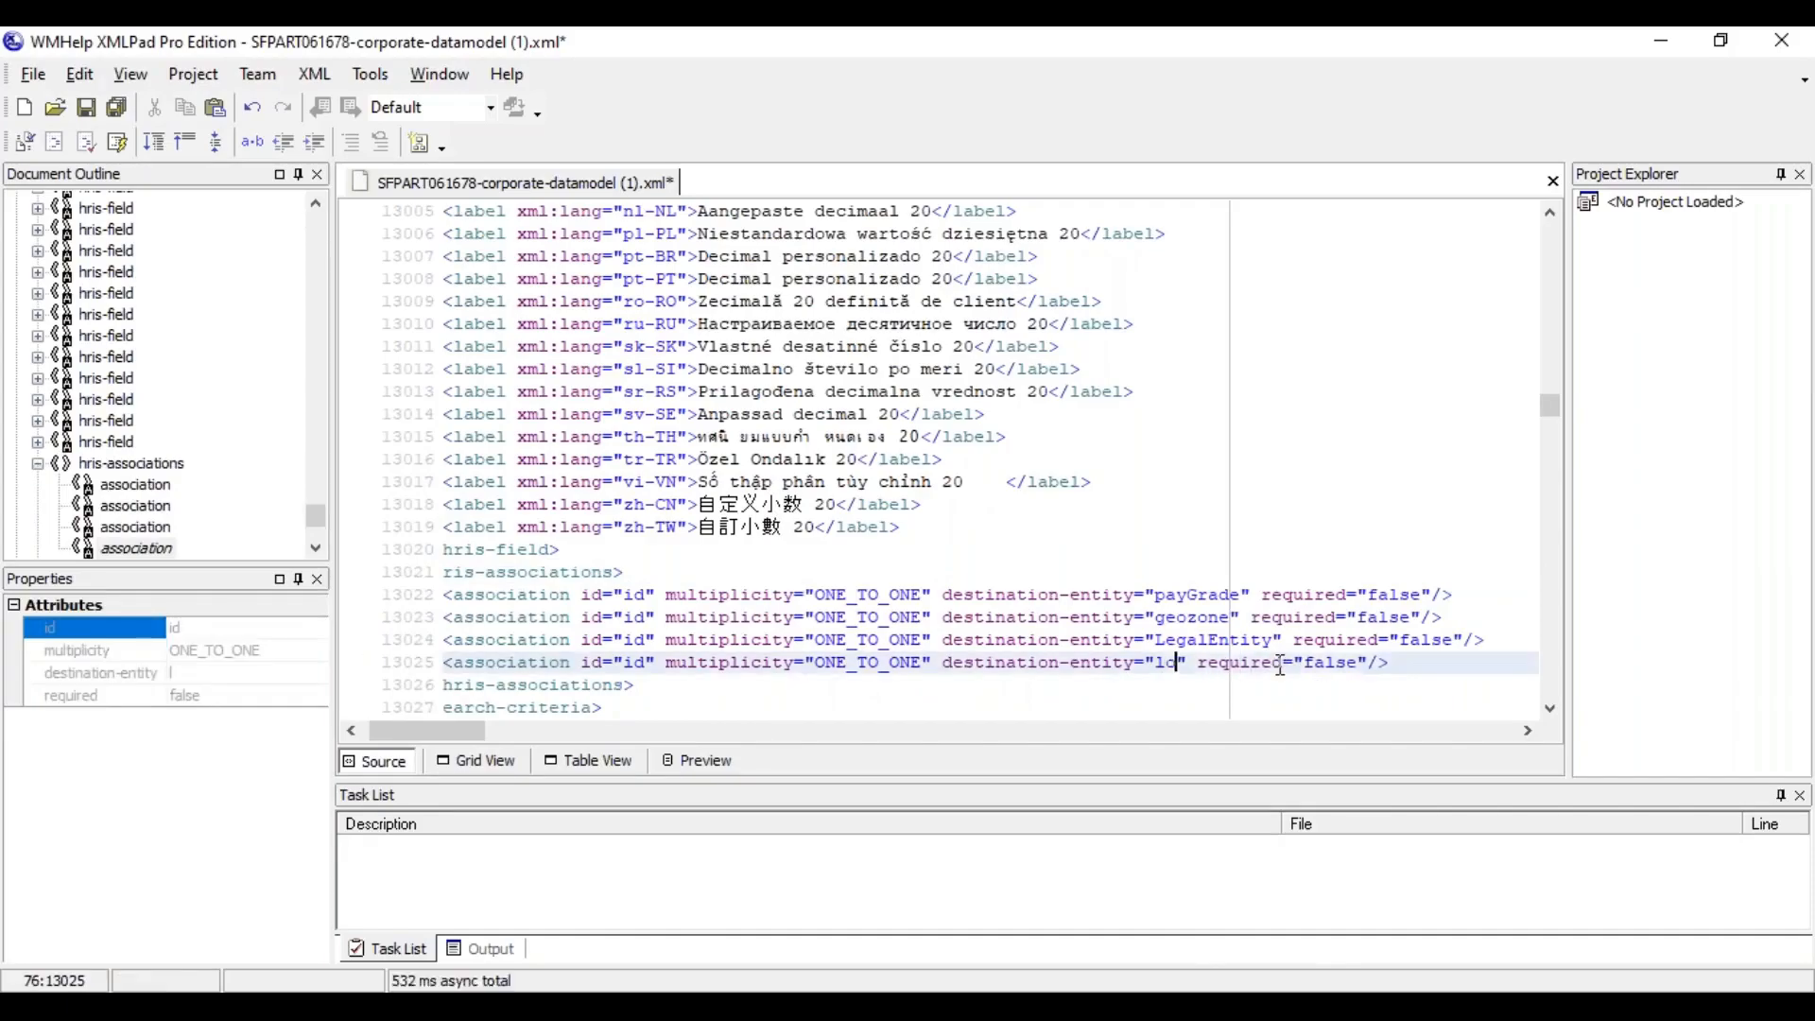
Set the location association's multiplicity to ONE_TO_MANY and remove its required="false" attribute
{"action": "left_click", "coordinate": [926, 663]}
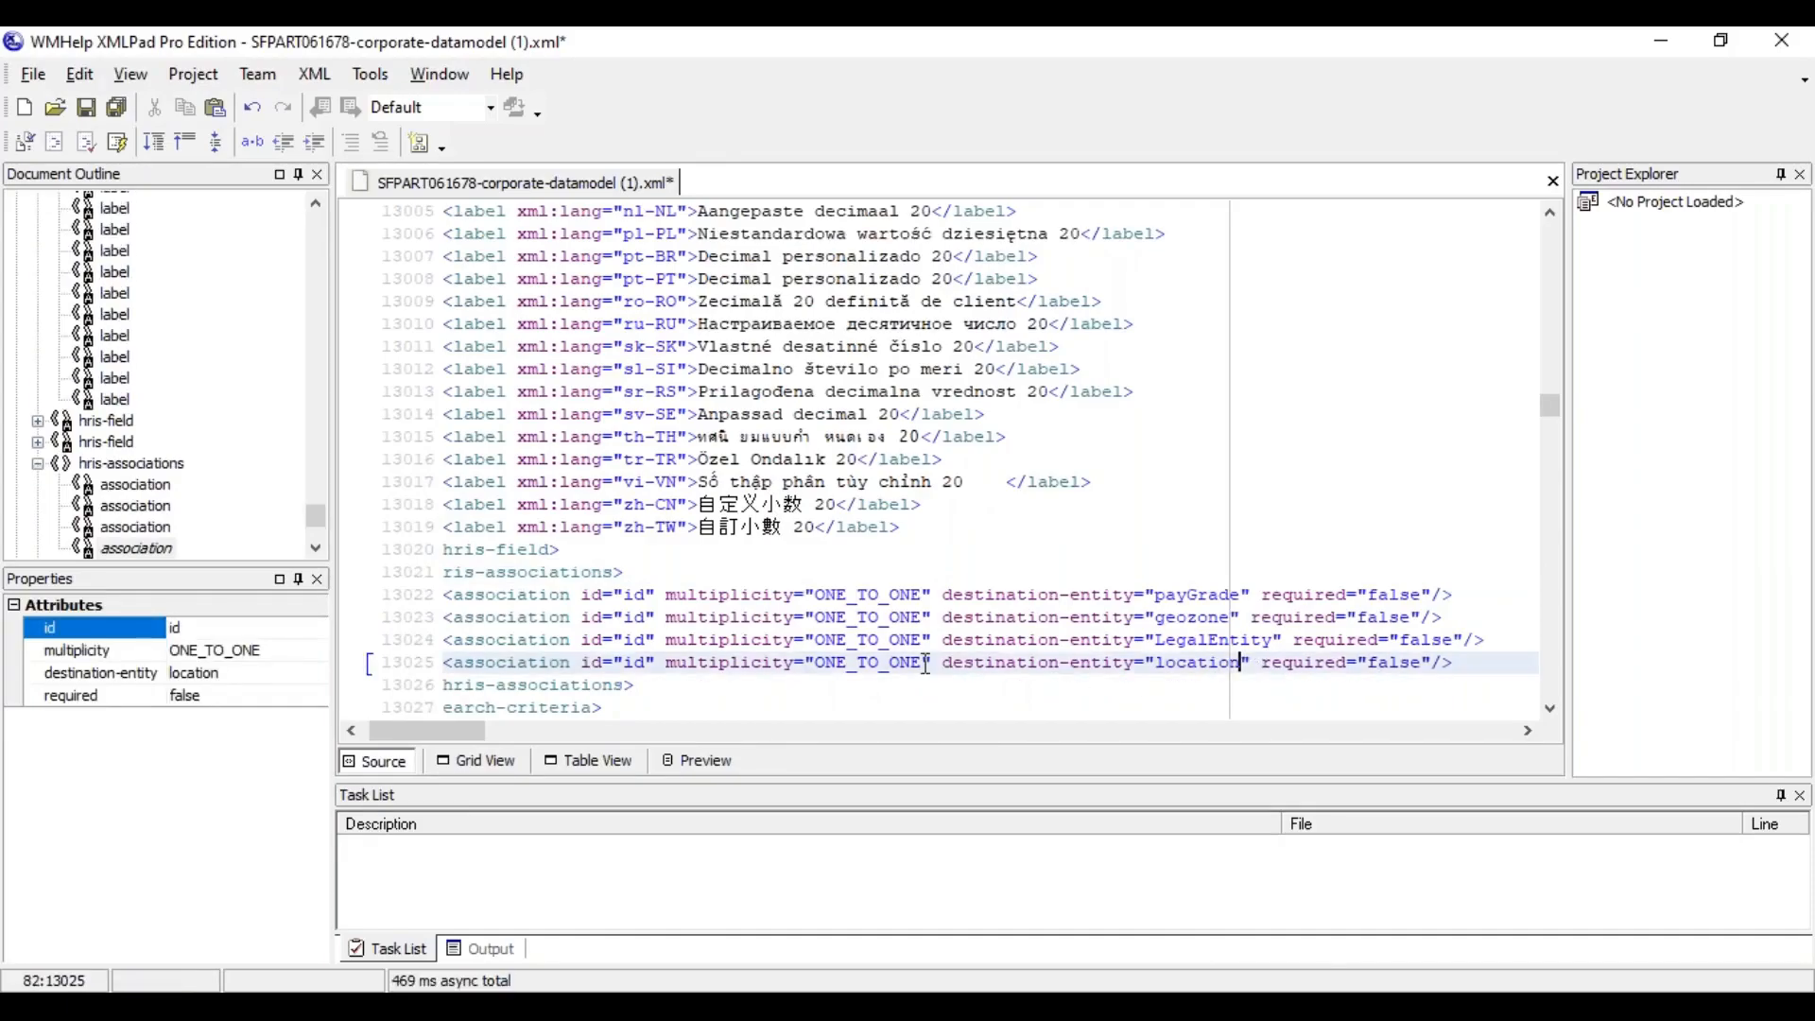
{"action": "key", "text": "BackSpace"}
{"action": "key", "text": "BackSpace"}
{"action": "key", "text": "BackSpace"}
{"action": "type", "text": "MANY"}
{"action": "left_click_drag", "start_coordinate": [1272, 662], "coordinate": [1445, 661]}
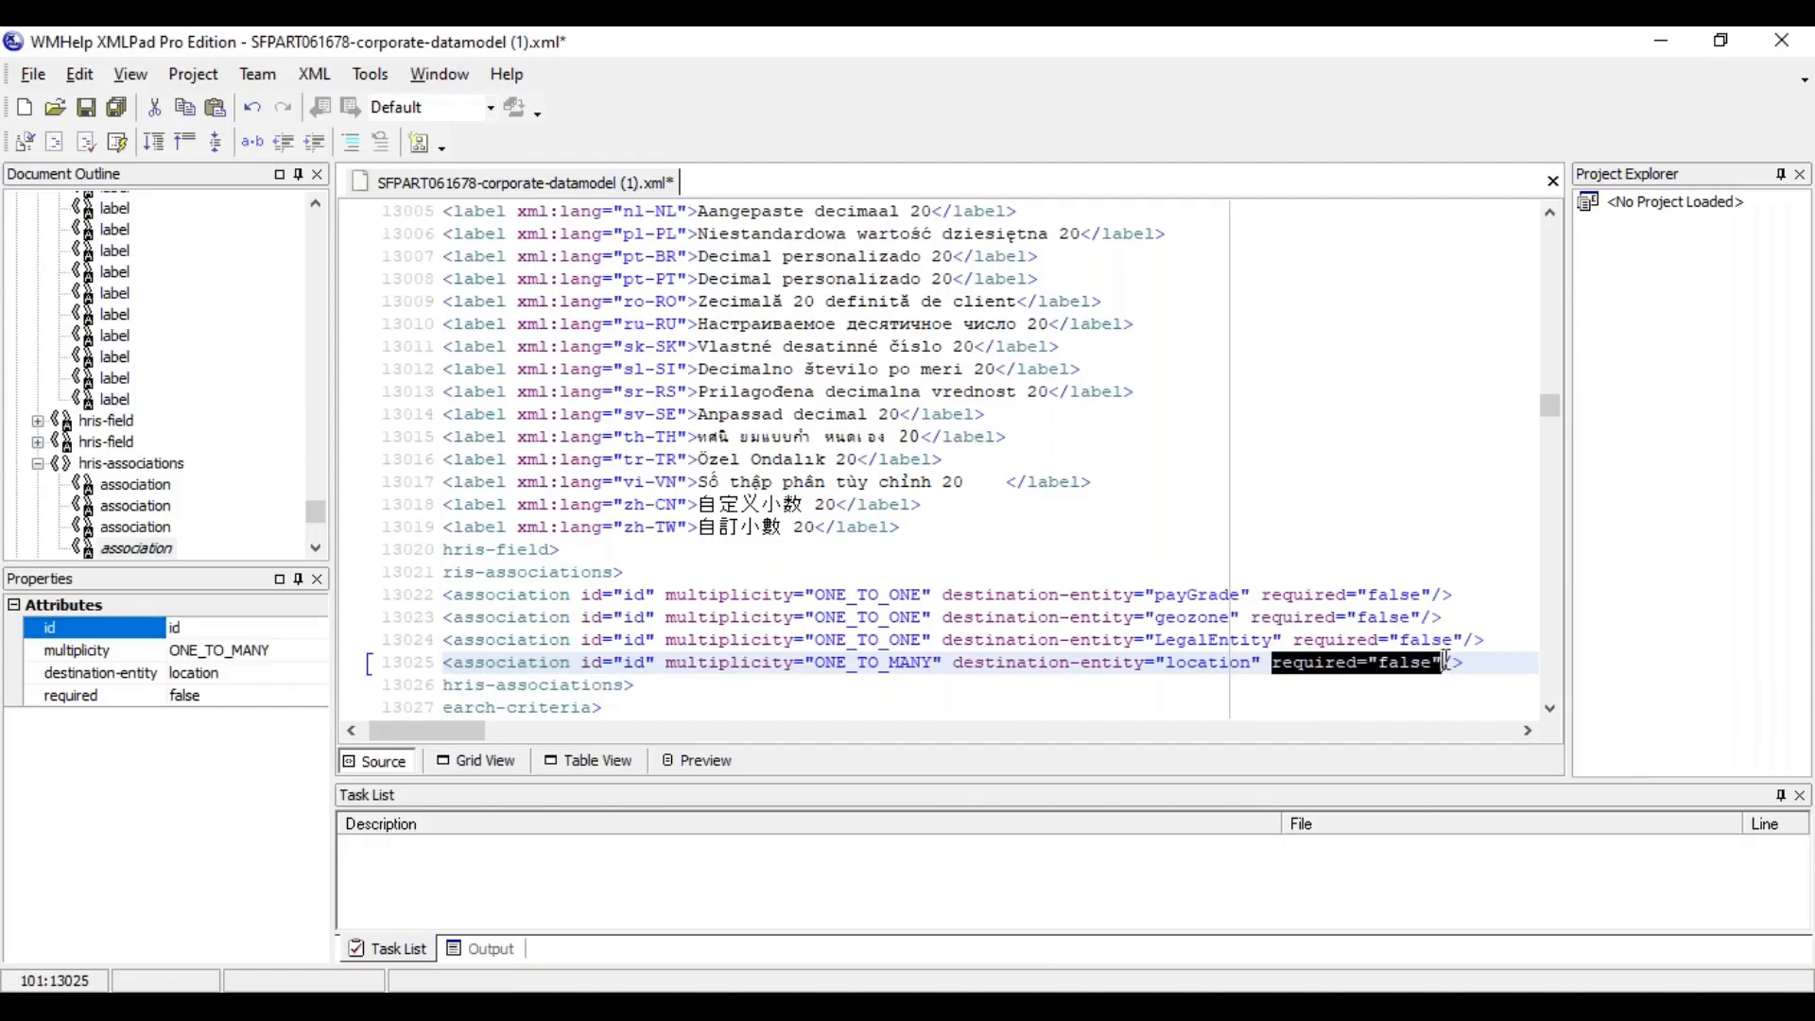
{"action": "key", "text": "BackSpace"}
{"action": "key", "text": "BackSpace"}
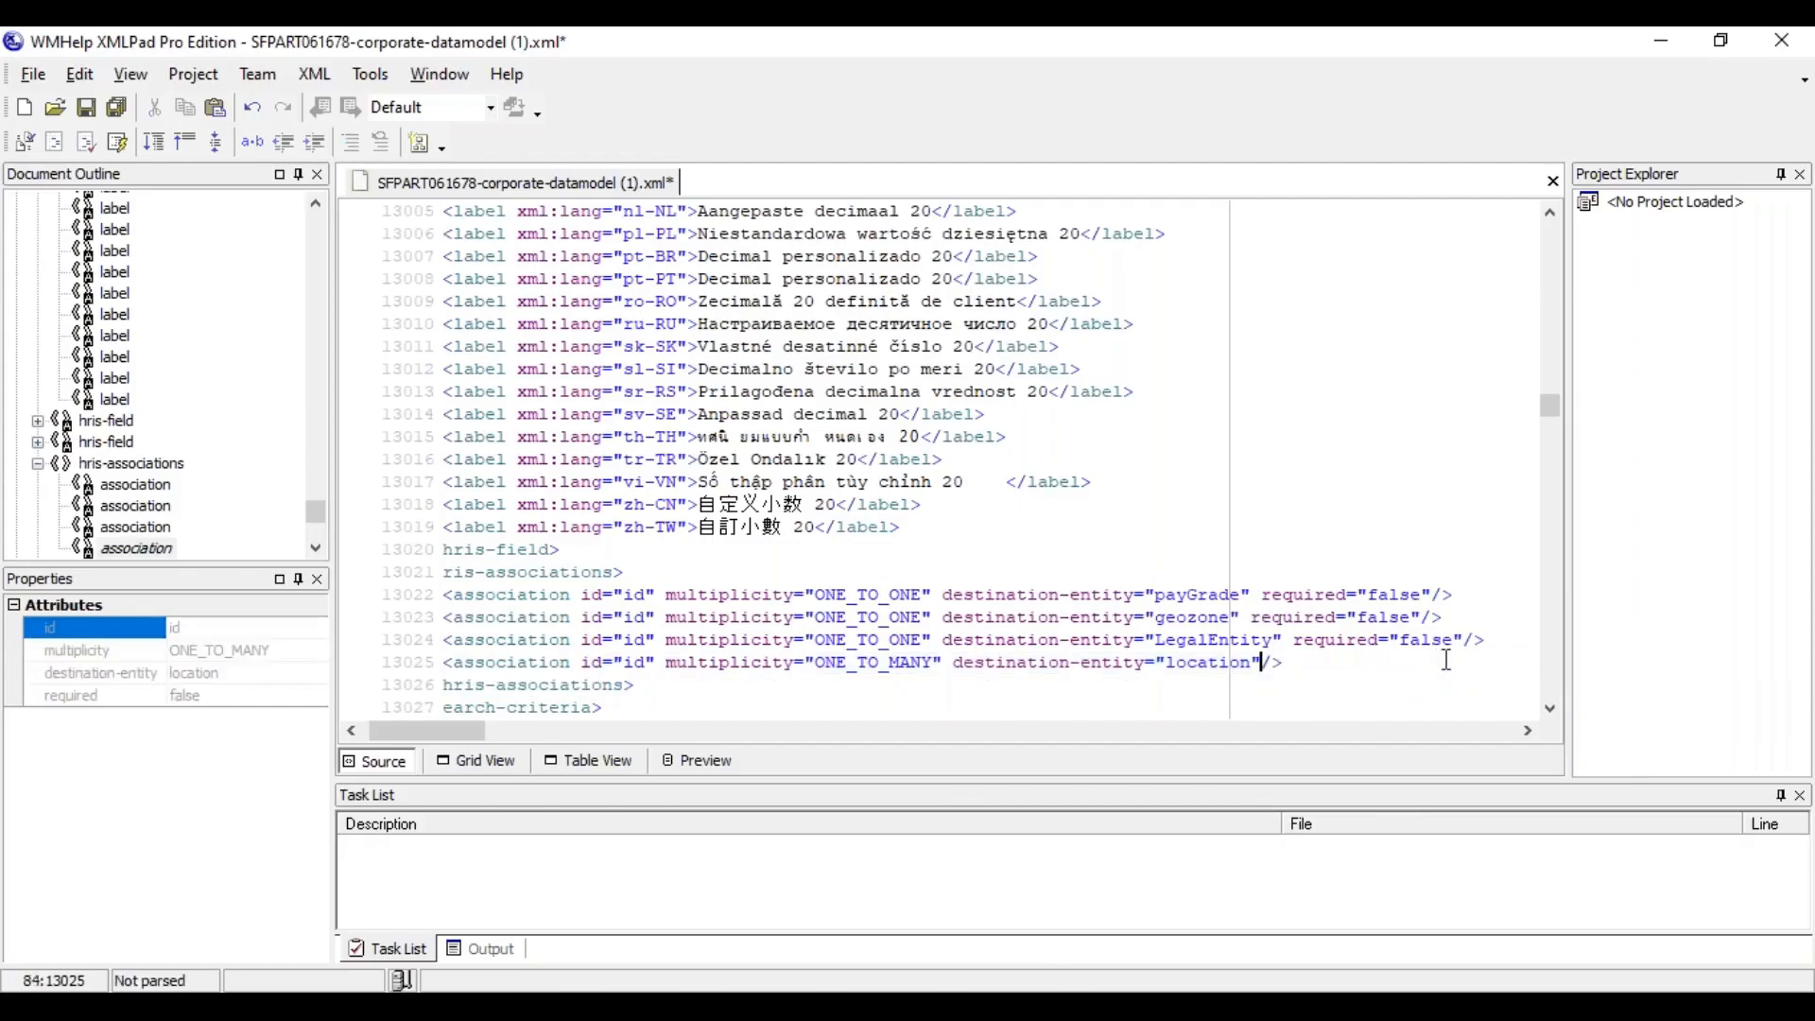
Save the corporate data model and review payRange's association rows in the table view
{"action": "left_click", "coordinate": [1336, 641]}
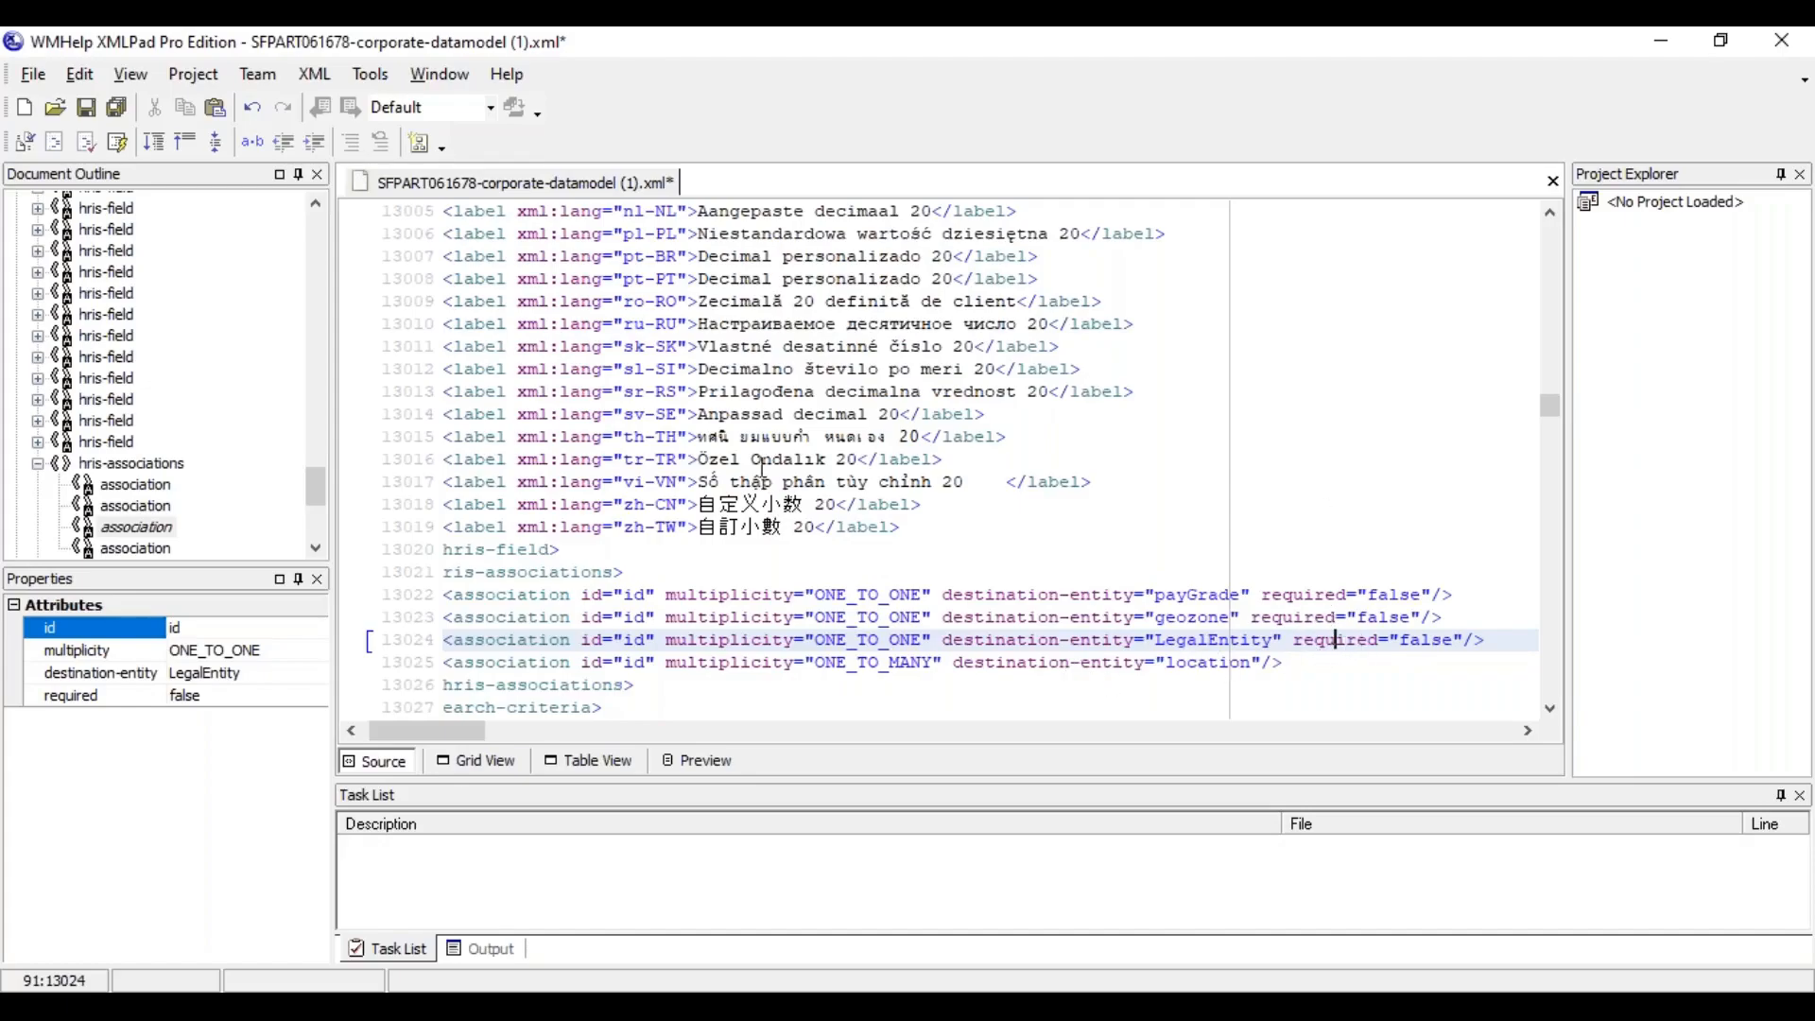
{"action": "left_click", "coordinate": [623, 595]}
{"action": "left_click", "coordinate": [86, 108]}
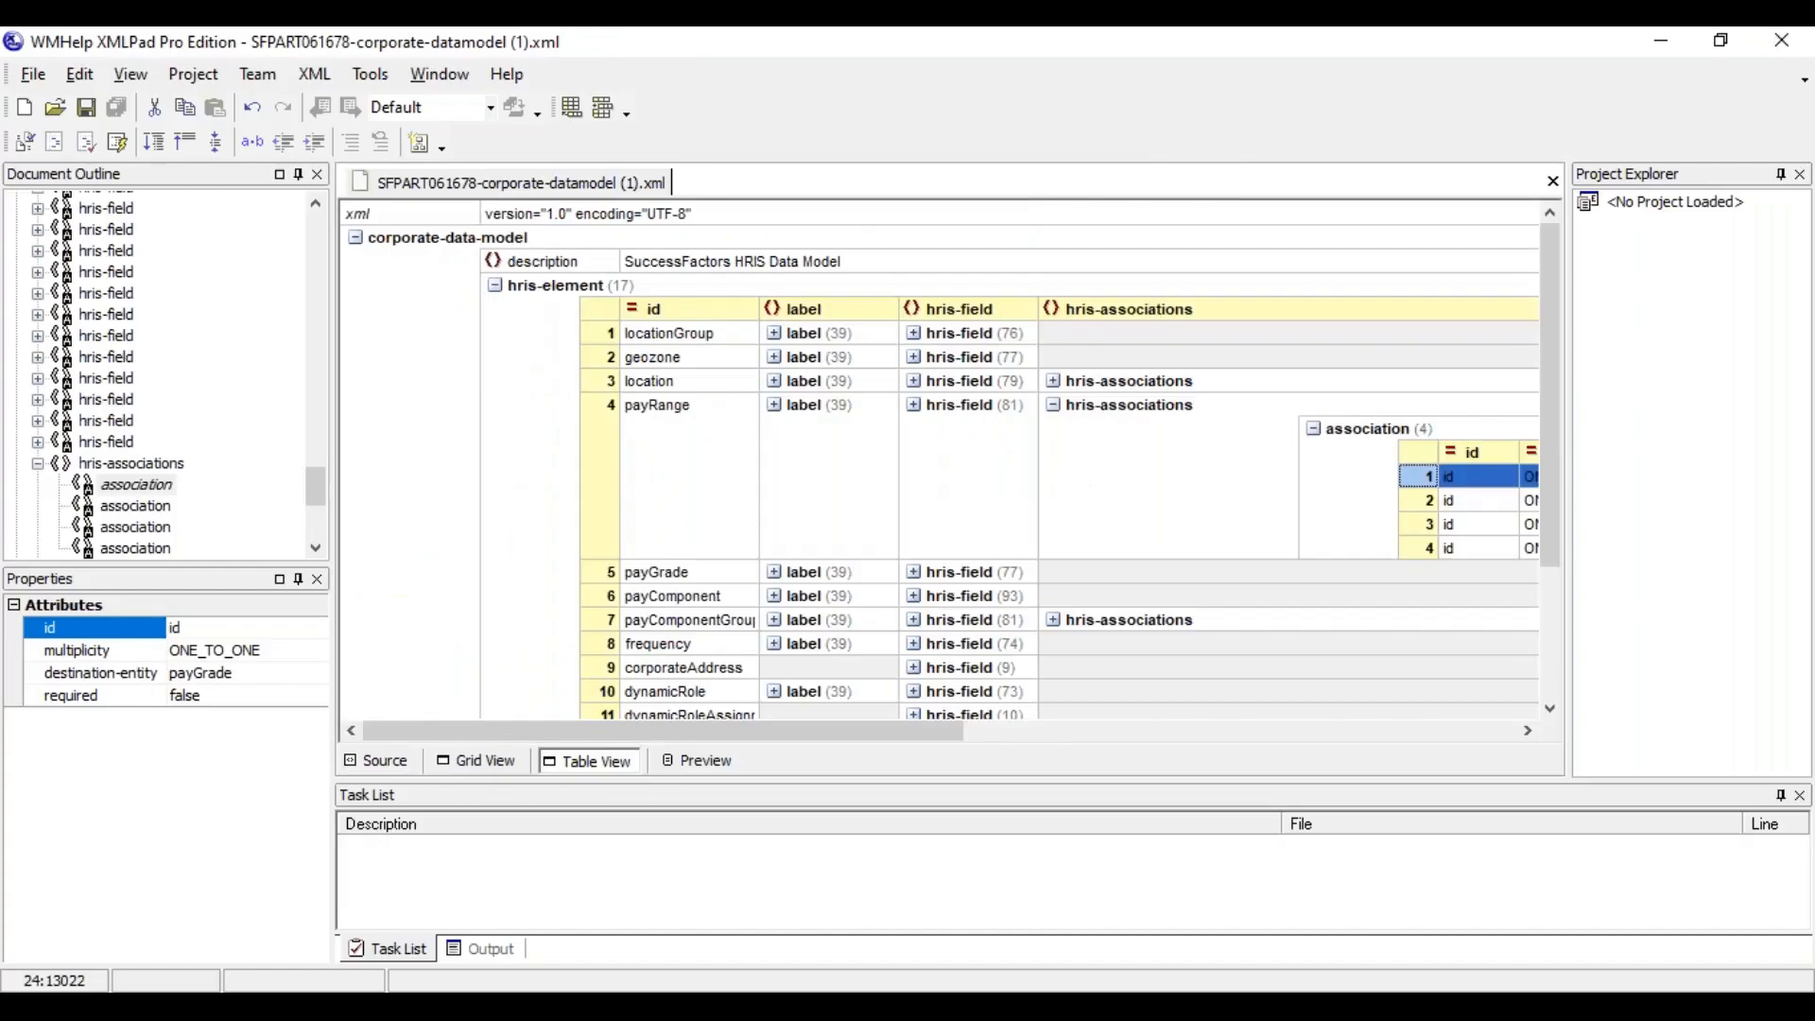
{"action": "left_click_drag", "start_coordinate": [847, 739], "coordinate": [1272, 762]}
{"action": "left_click", "coordinate": [865, 478]}
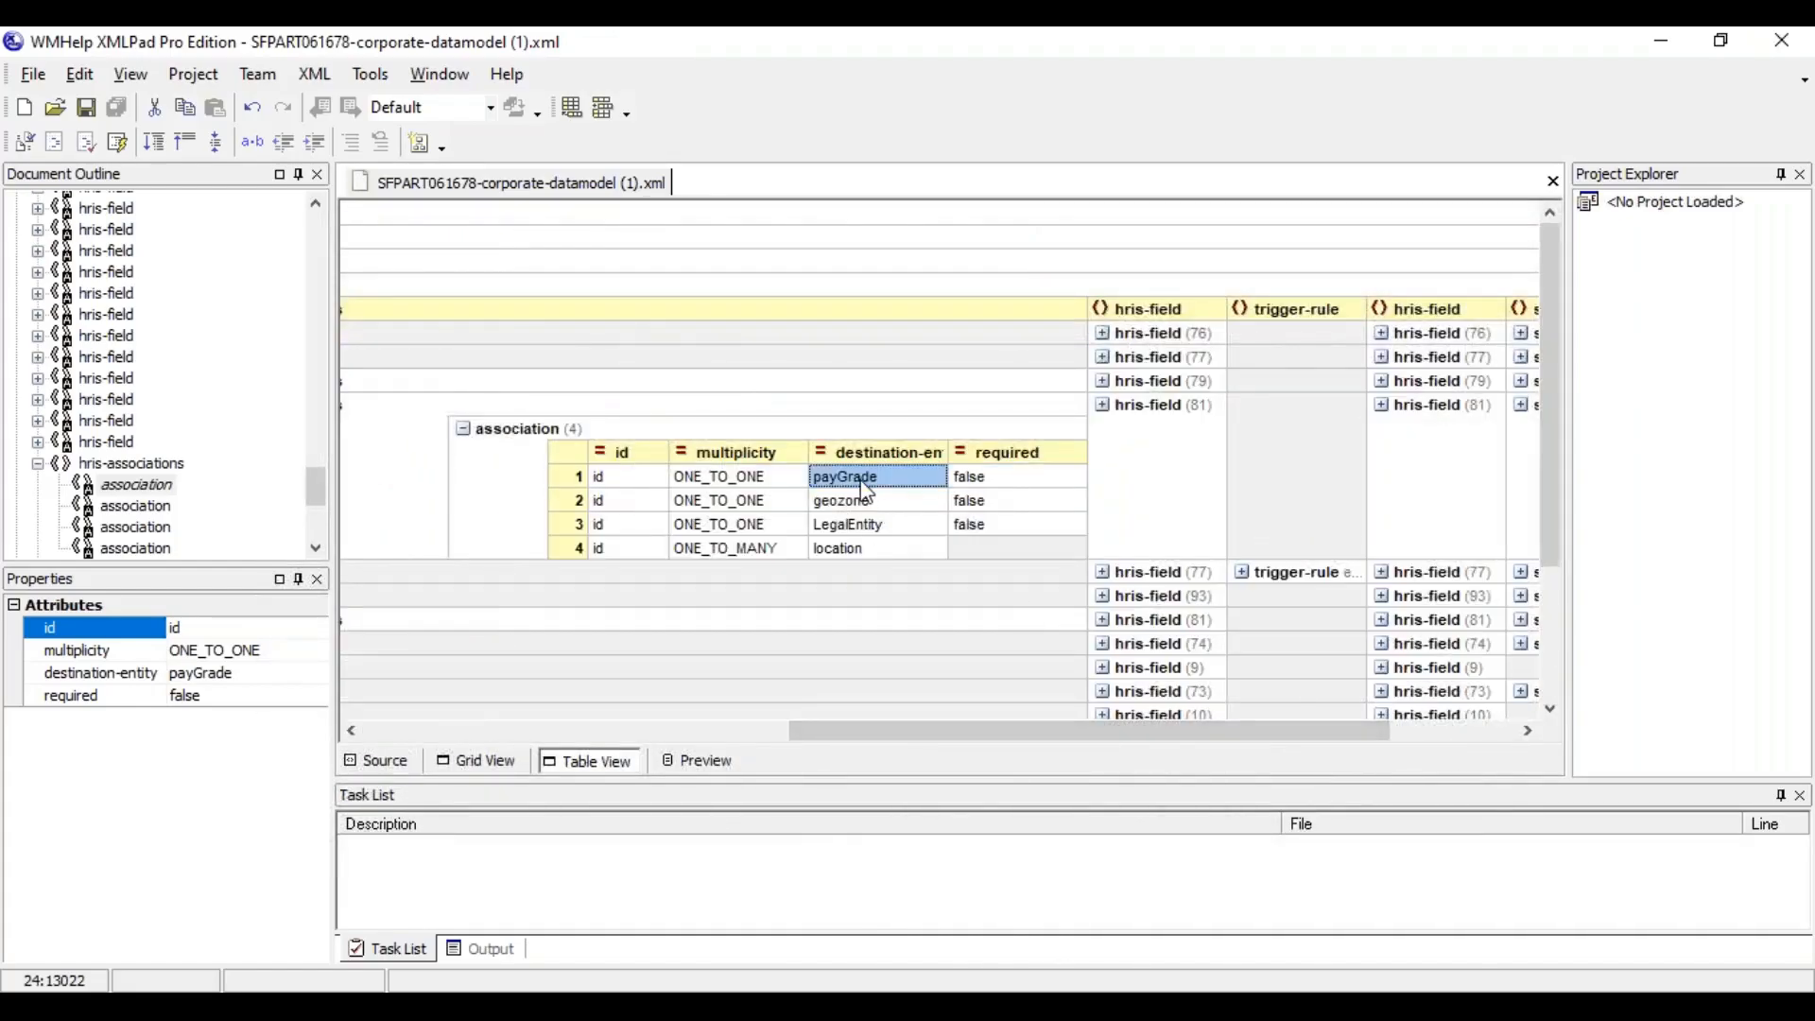
{"action": "left_click", "coordinate": [858, 500]}
{"action": "left_click", "coordinate": [986, 550]}
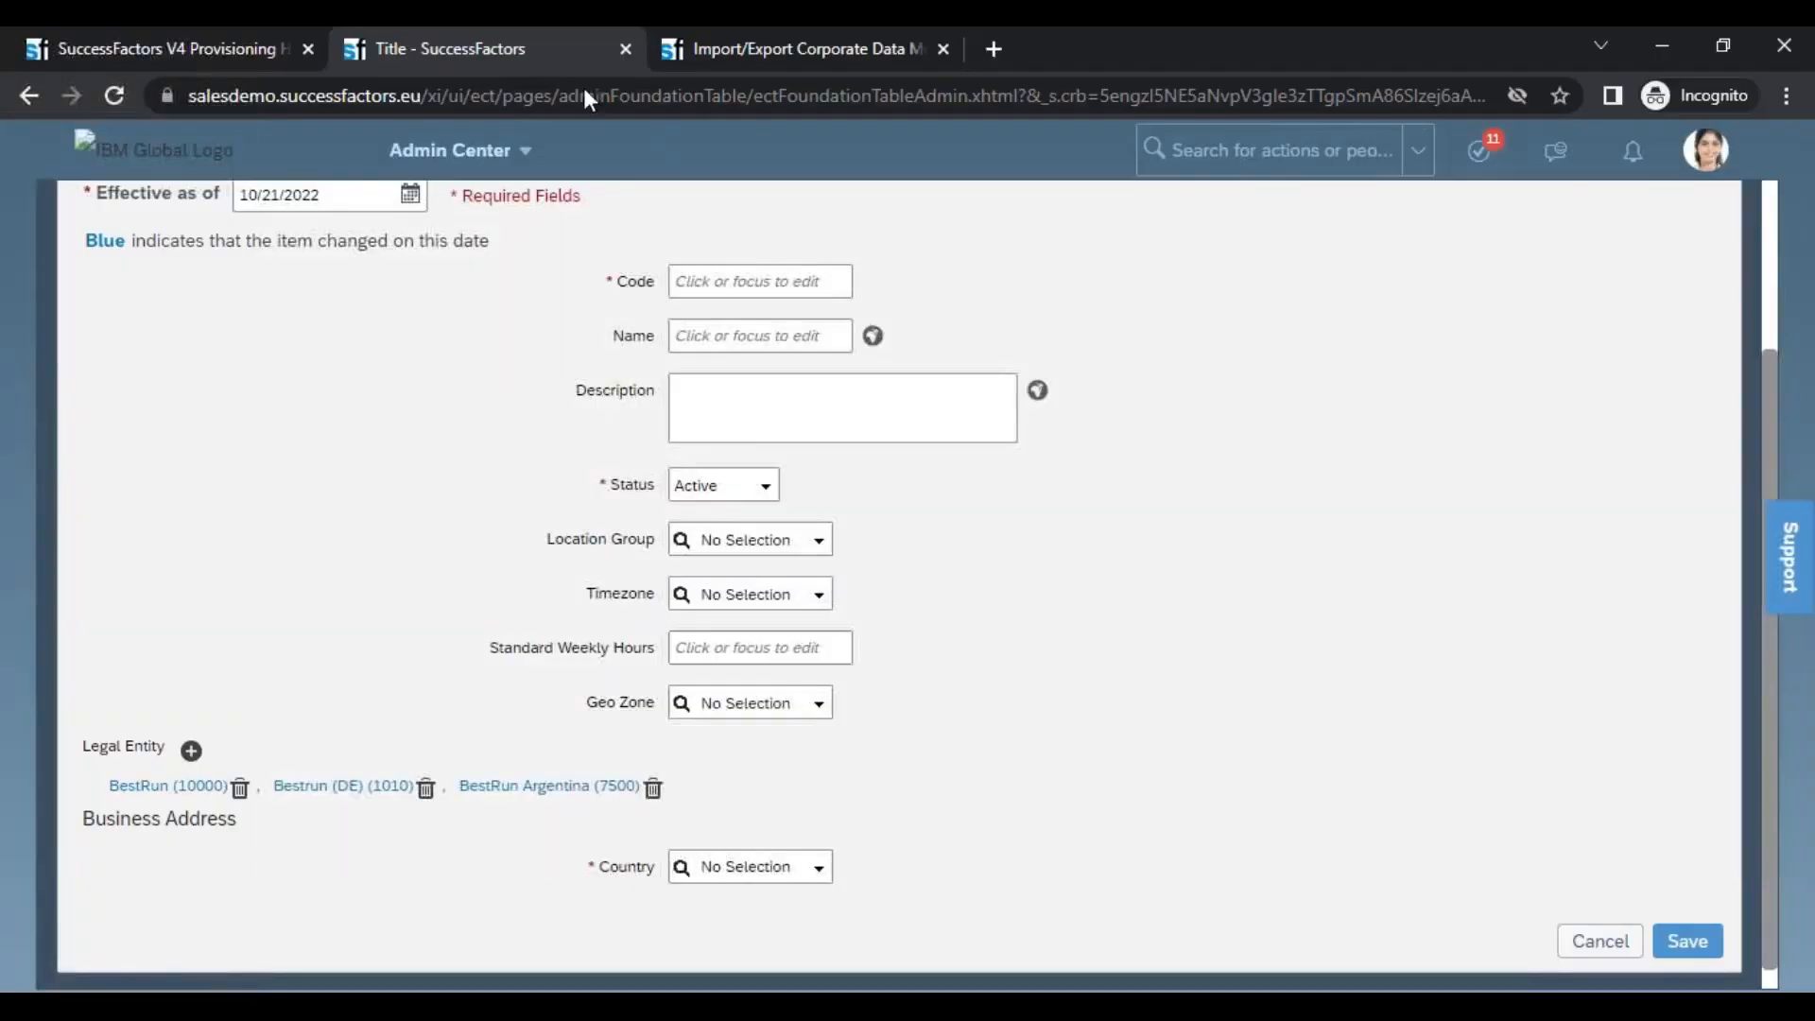
Switch to the browser's Import/Export Corporate Data Model page and import SFPART061678-corporate-datamodel (1).xml
{"action": "left_click", "coordinate": [747, 51]}
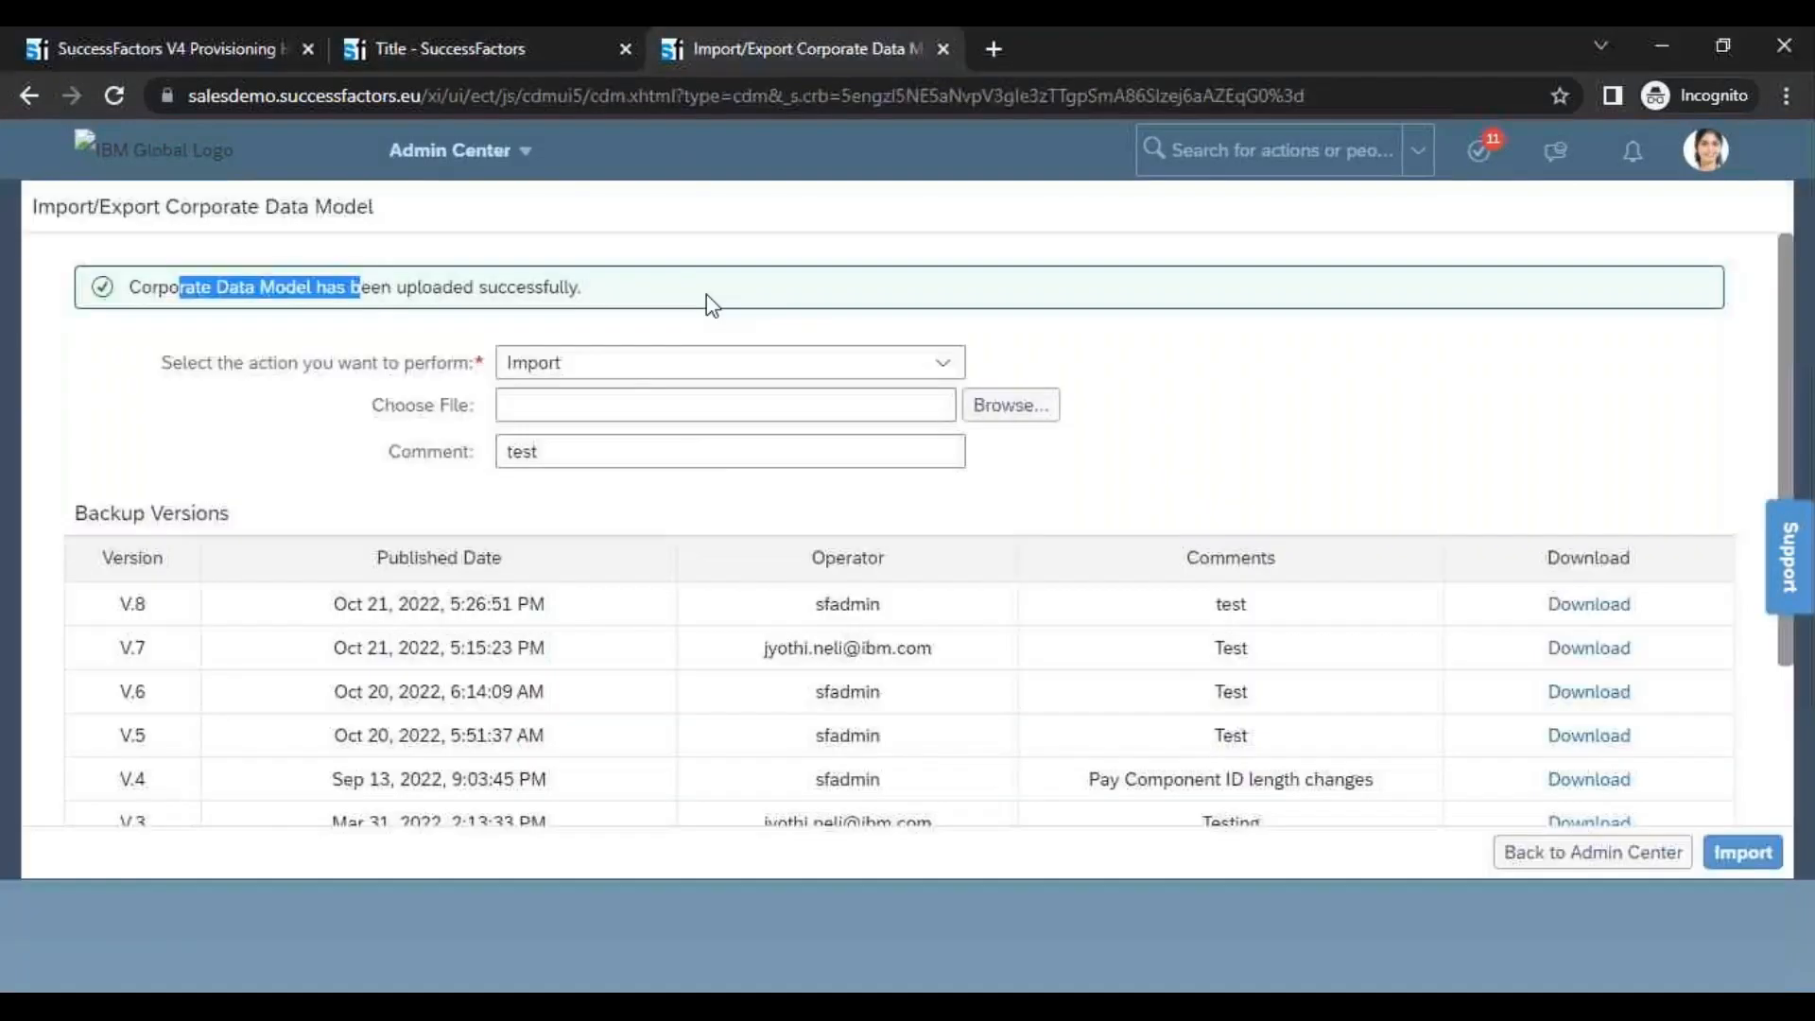
{"action": "left_click", "coordinate": [988, 407]}
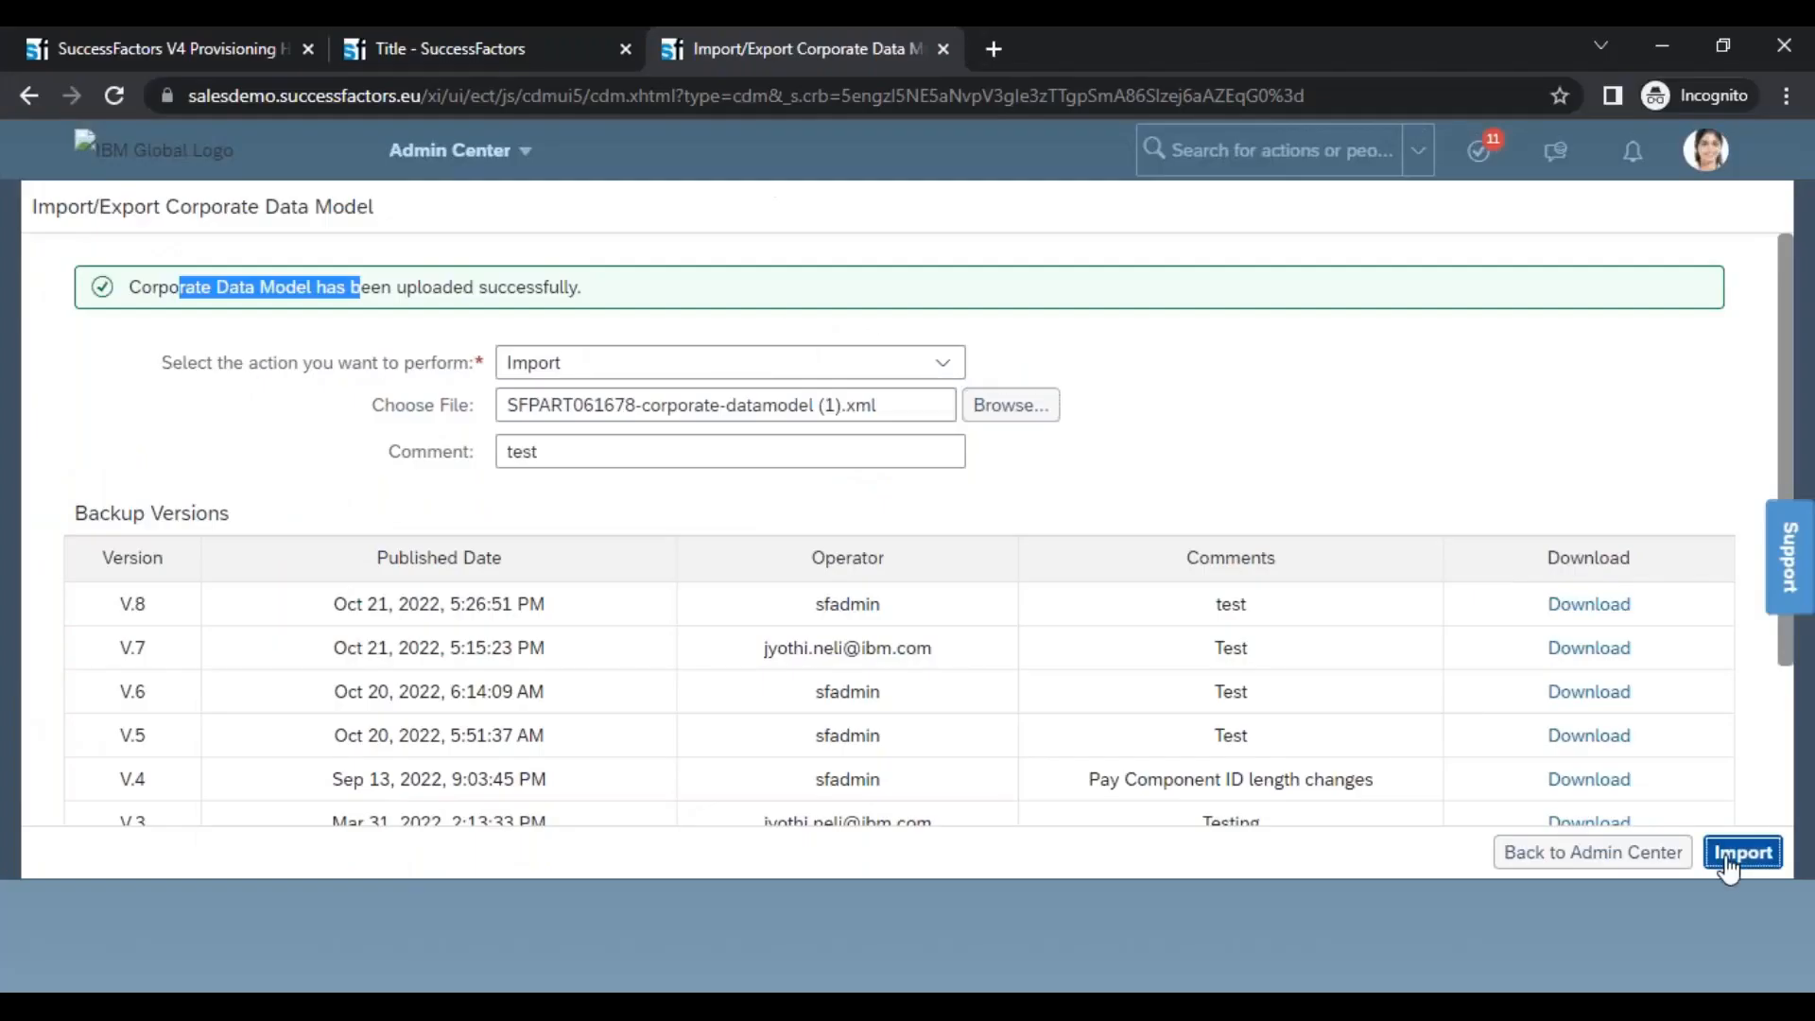
{"action": "left_click", "coordinate": [1740, 854]}
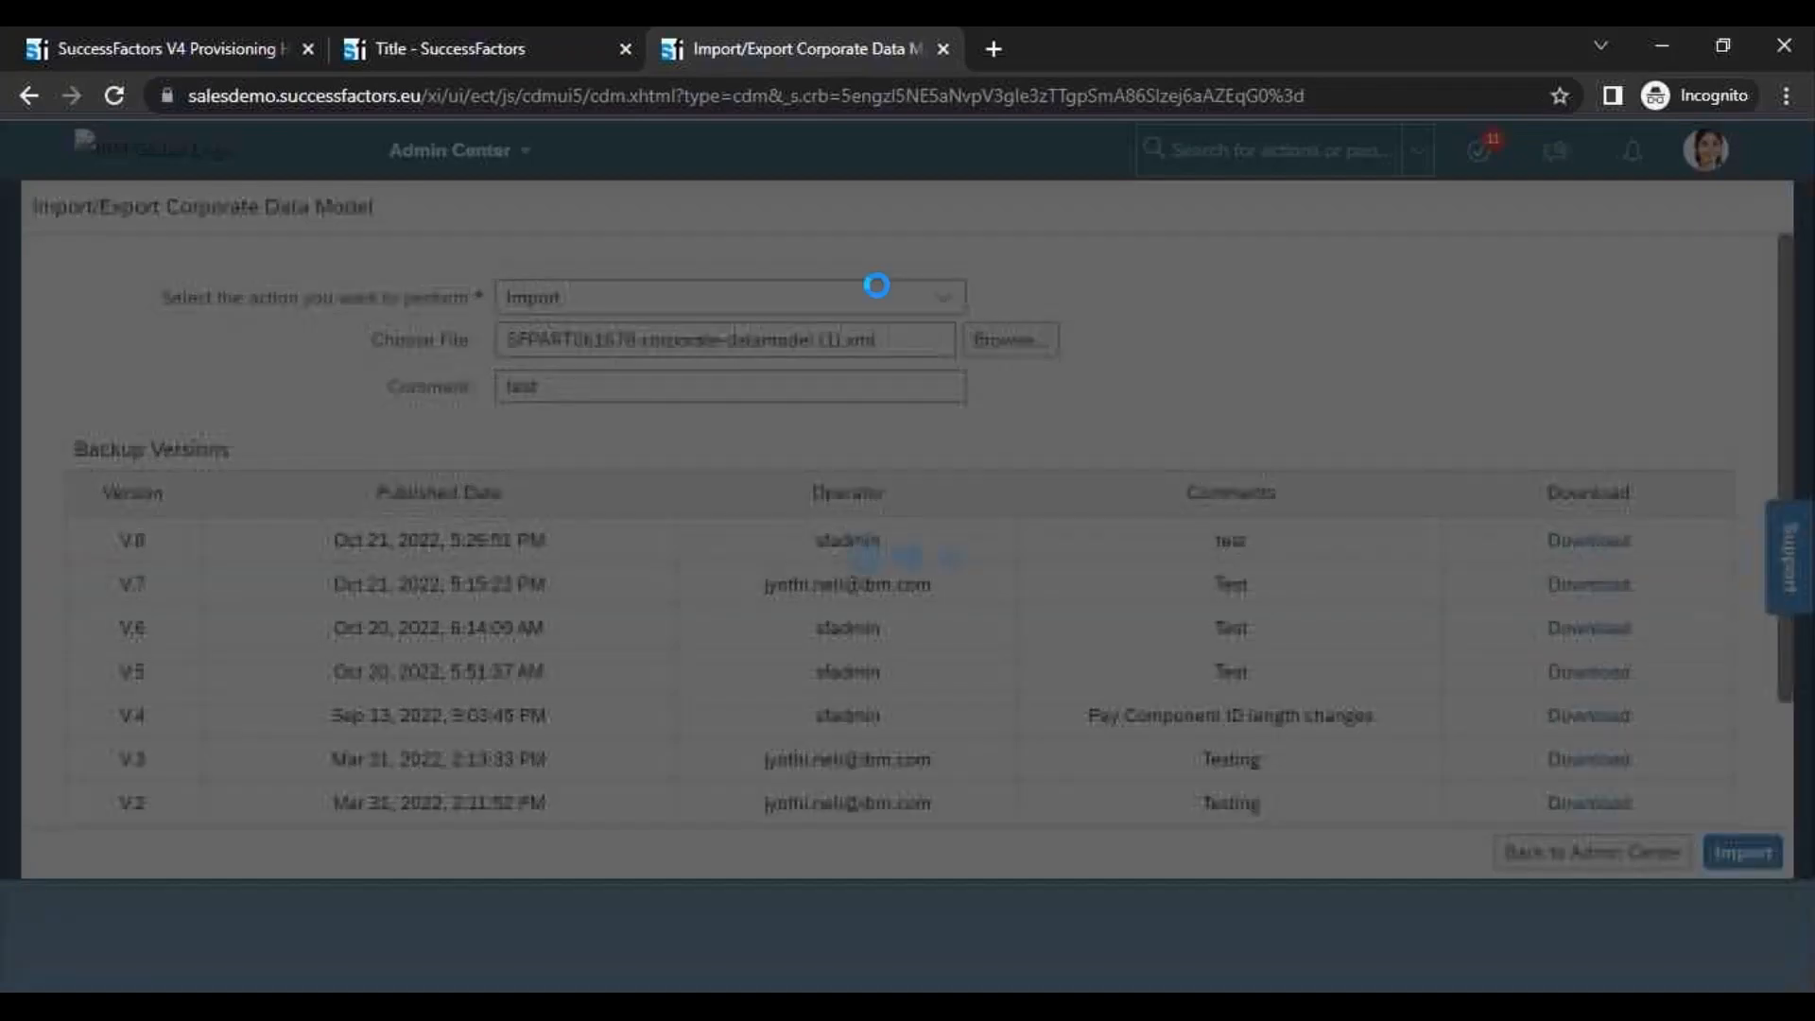
{"action": "left_click", "coordinate": [448, 53]}
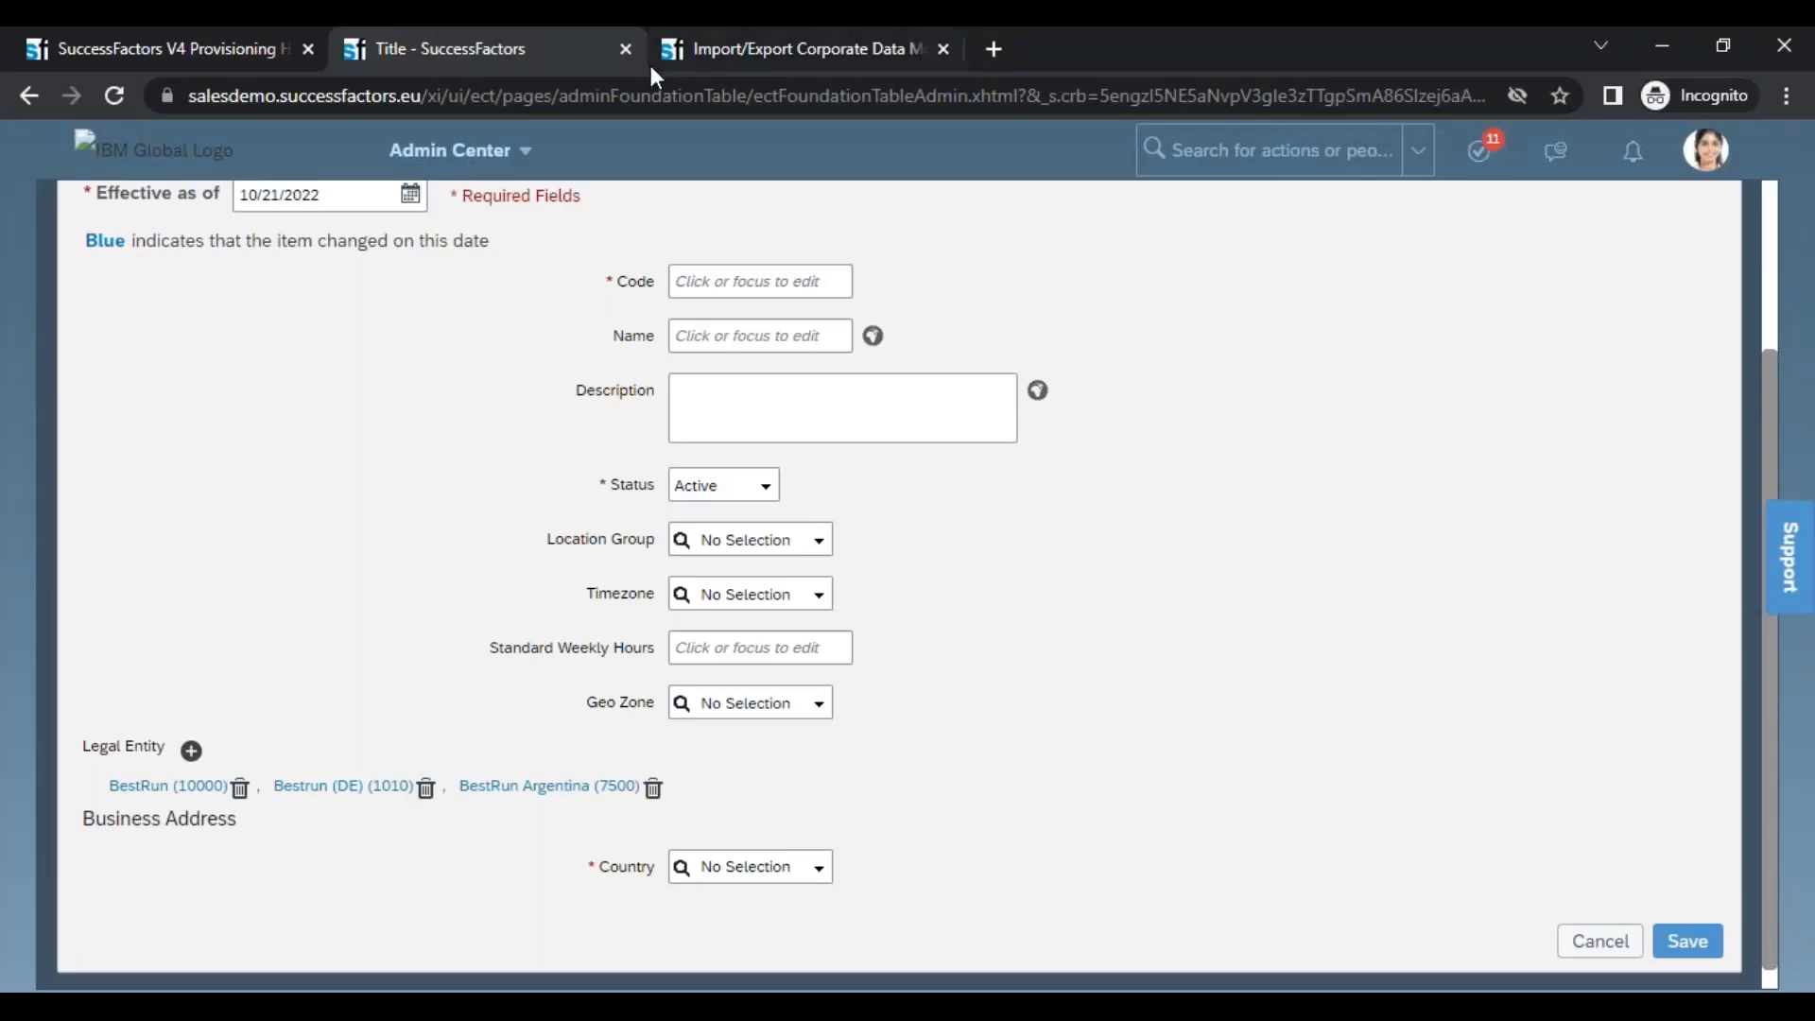
{"action": "left_click", "coordinate": [711, 55]}
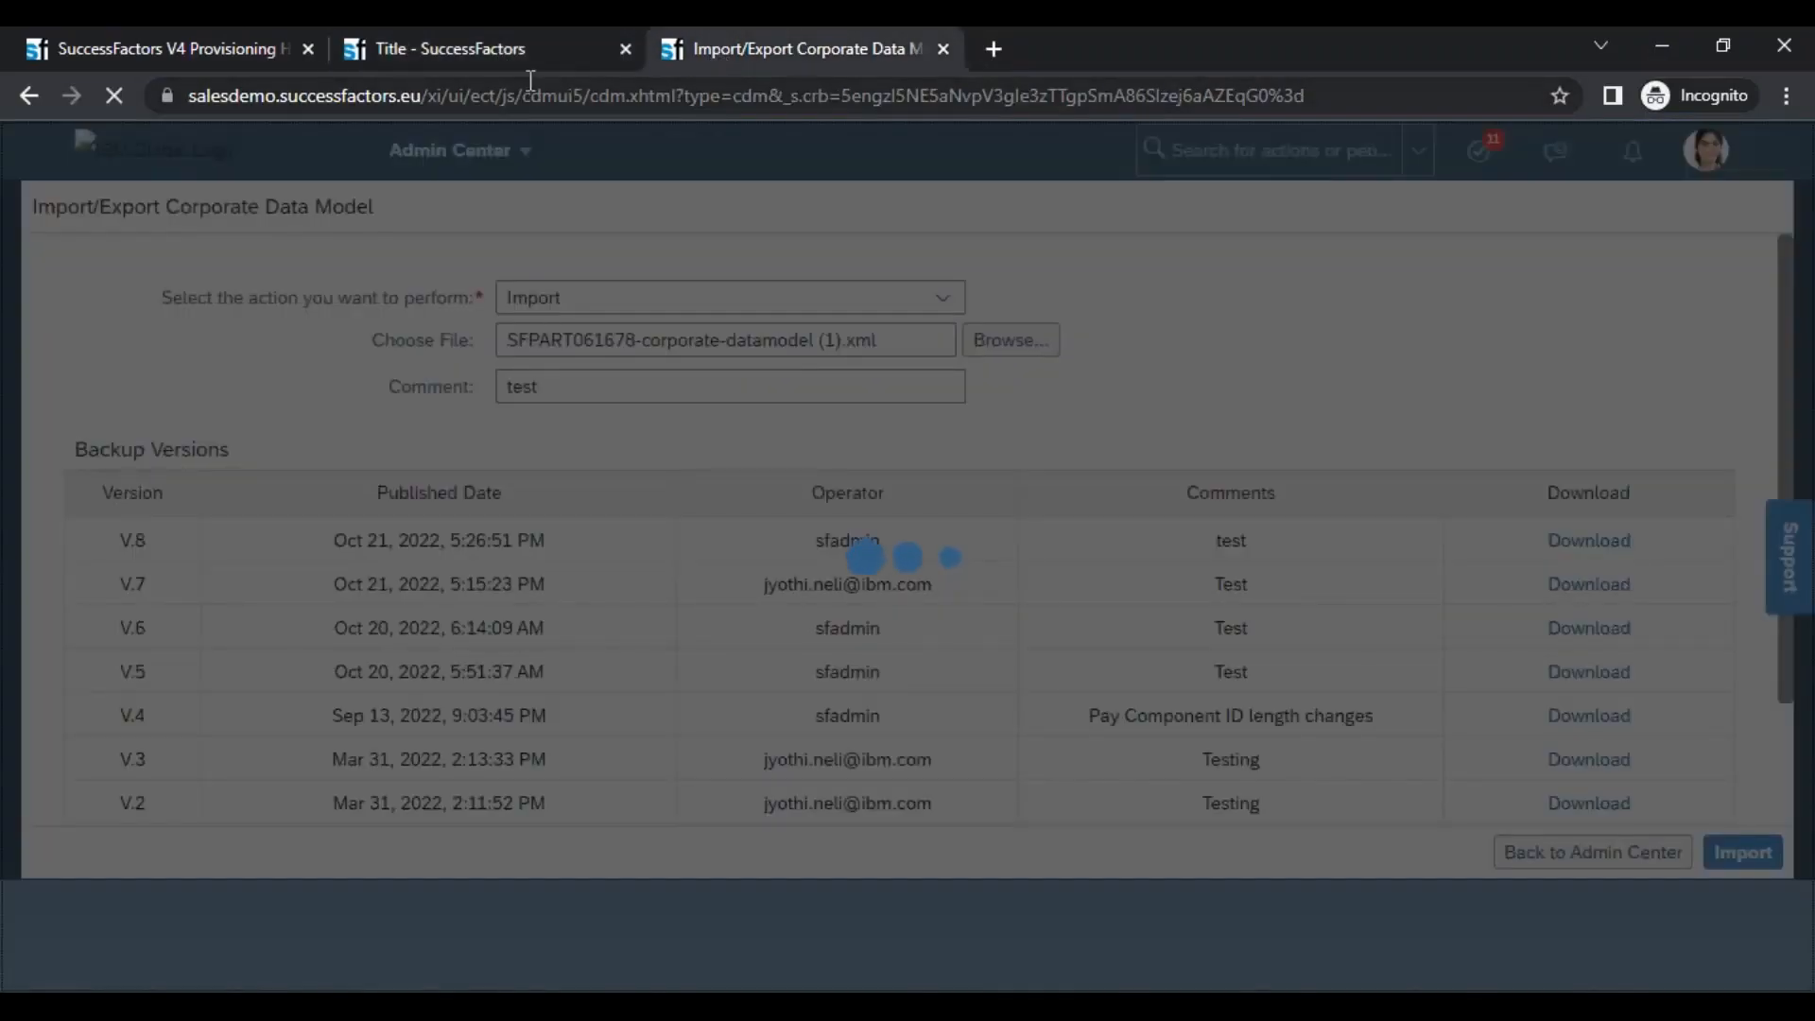
{"action": "left_click", "coordinate": [485, 47]}
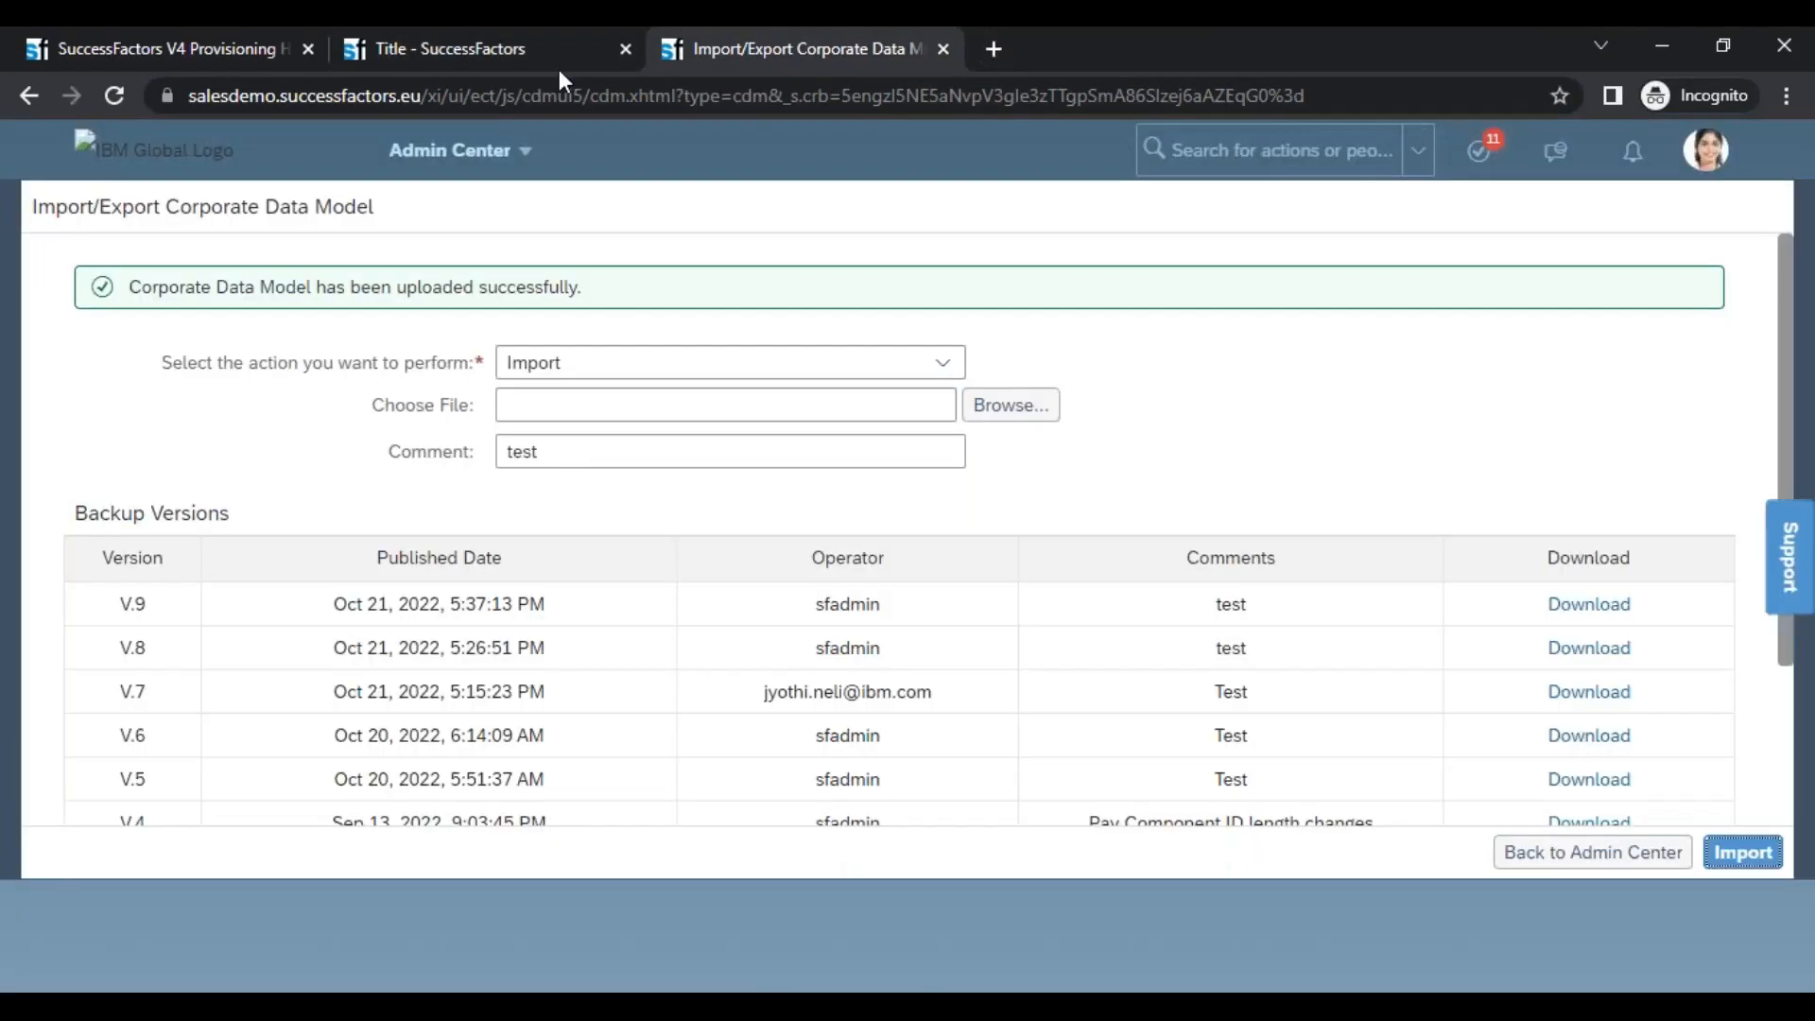
{"action": "left_click_drag", "start_coordinate": [214, 288], "coordinate": [579, 289]}
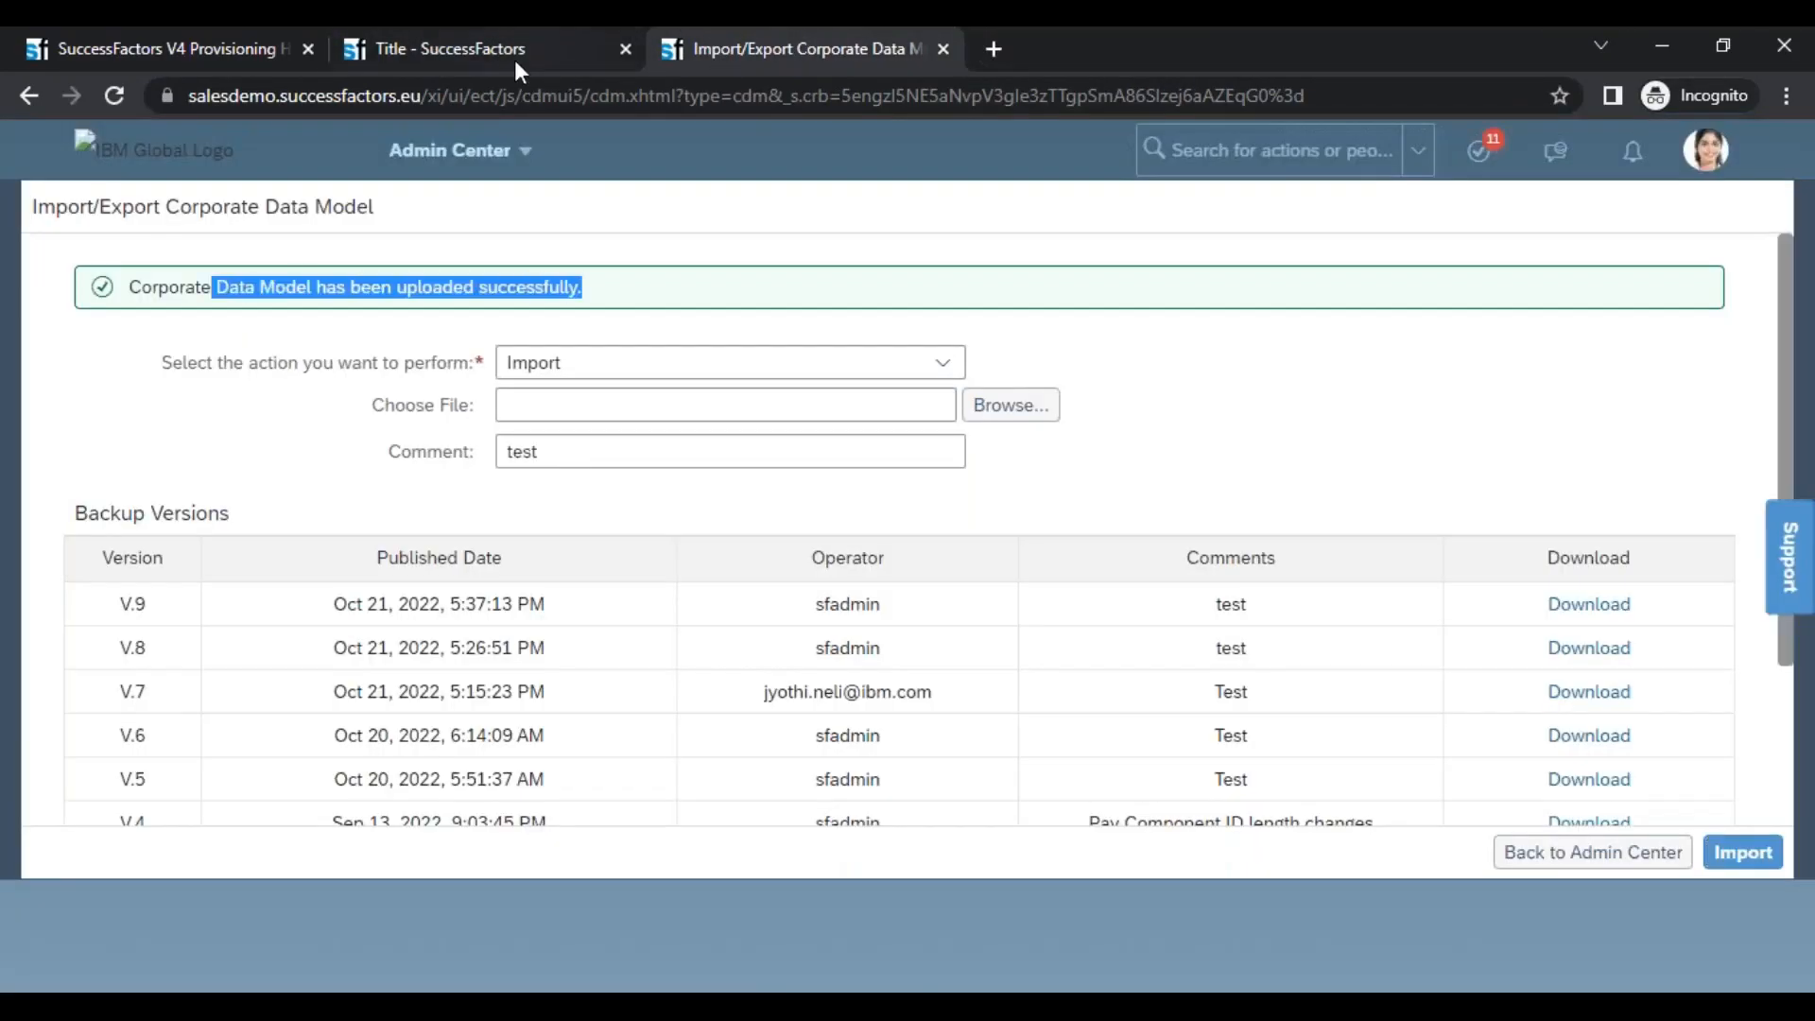
Start a new Pay Range in Manage Organization, Pay and Job Structures and check its form for the Location association
{"action": "left_click", "coordinate": [515, 60]}
{"action": "left_click_drag", "start_coordinate": [1766, 900], "coordinate": [1776, 717]}
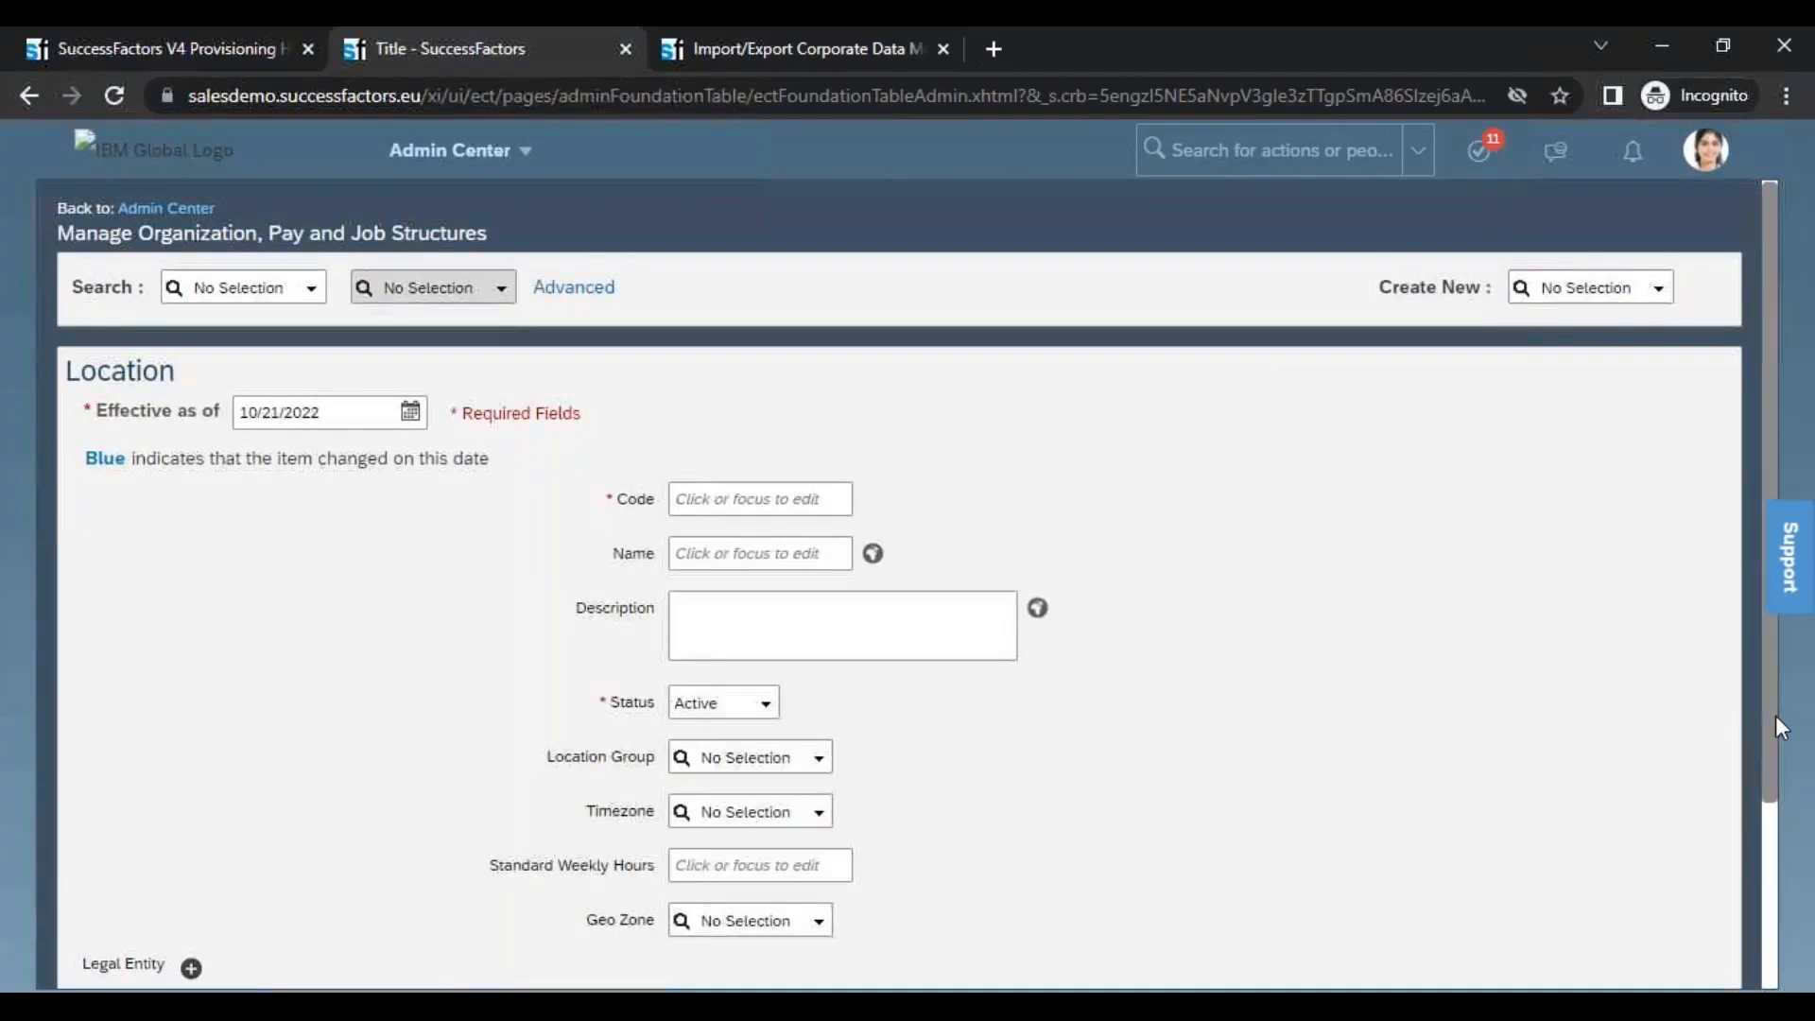
{"action": "left_click", "coordinate": [1659, 288]}
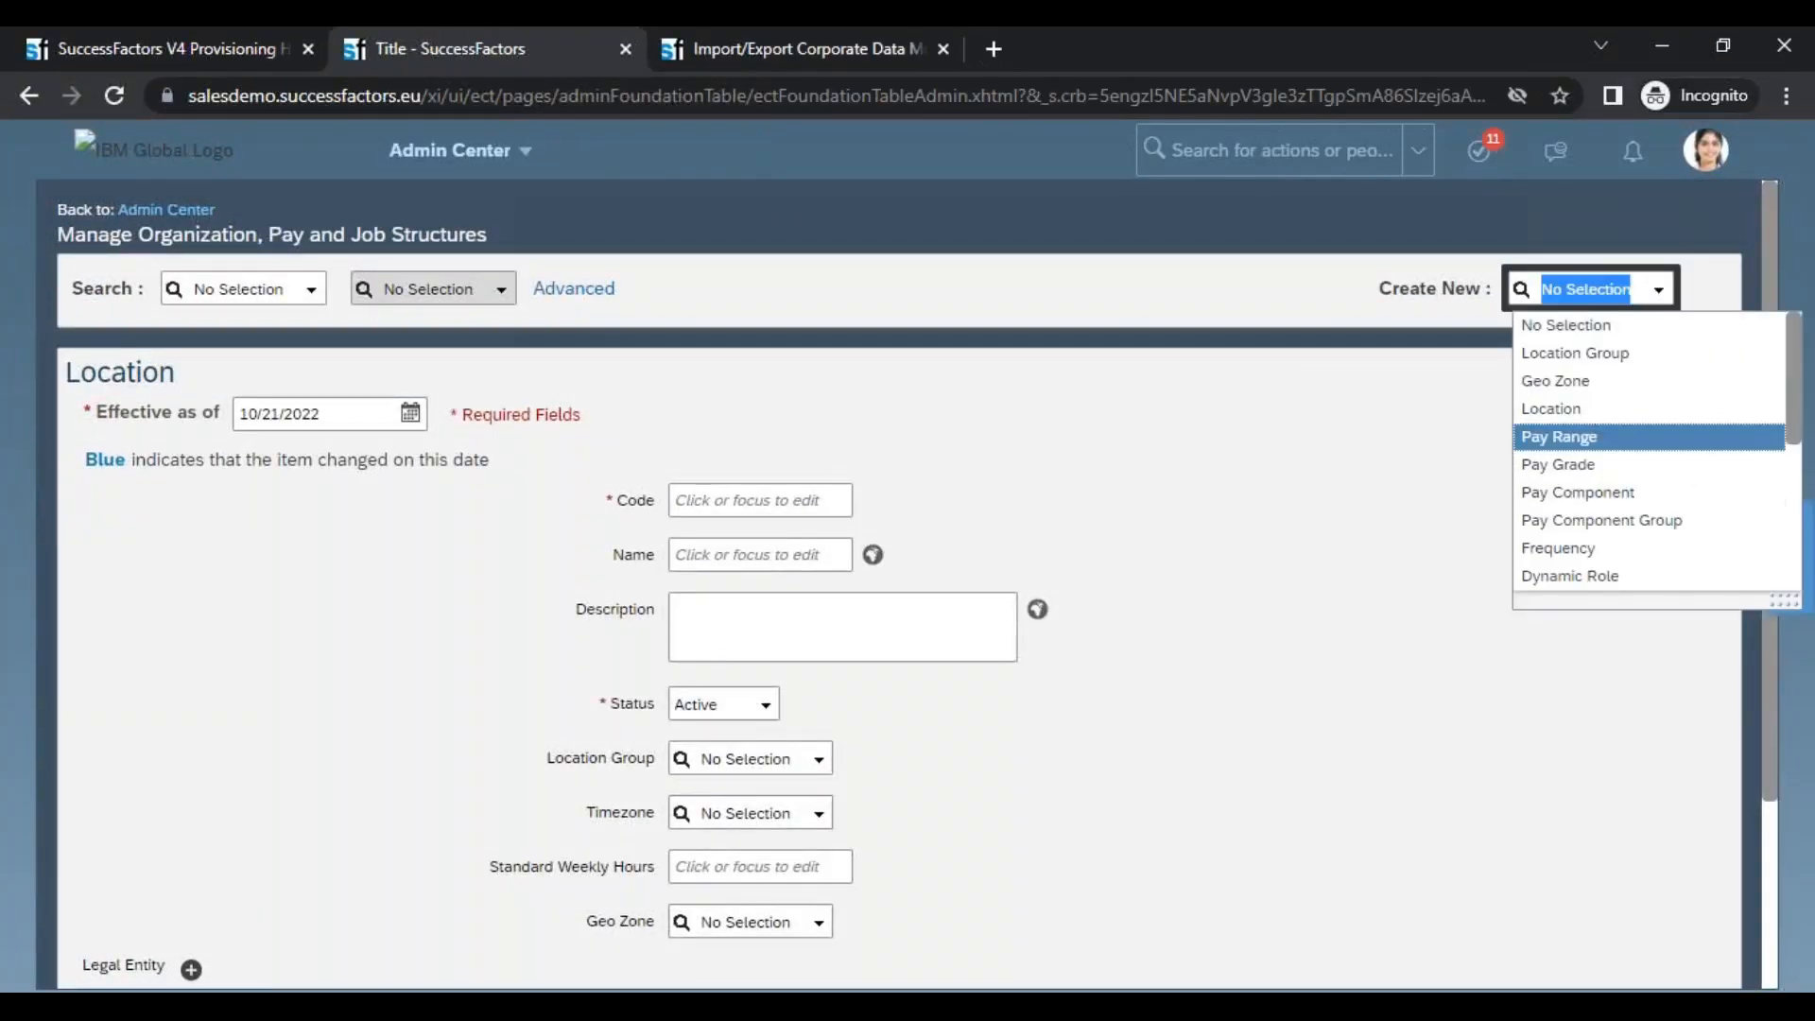
{"action": "left_click", "coordinate": [1559, 437]}
{"action": "left_click", "coordinate": [992, 693]}
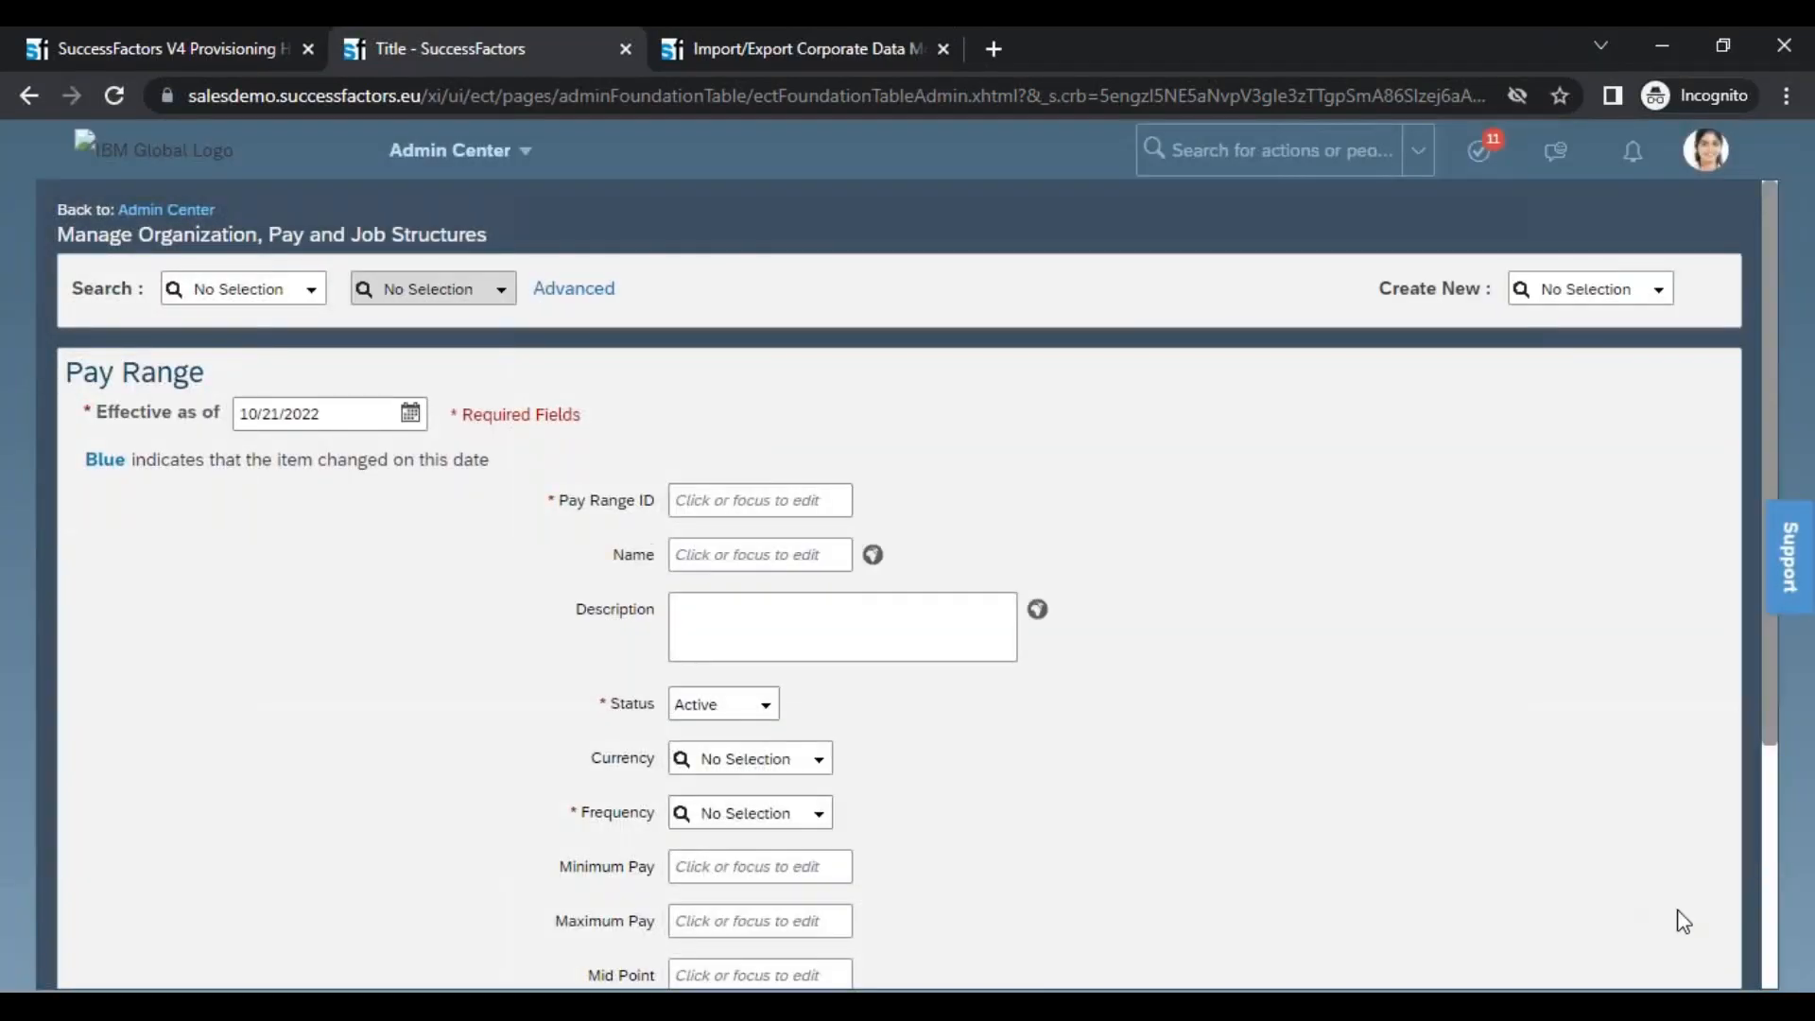
{"action": "scroll", "coordinate": [1772, 957], "scroll_direction": "down", "scroll_amount": 4}
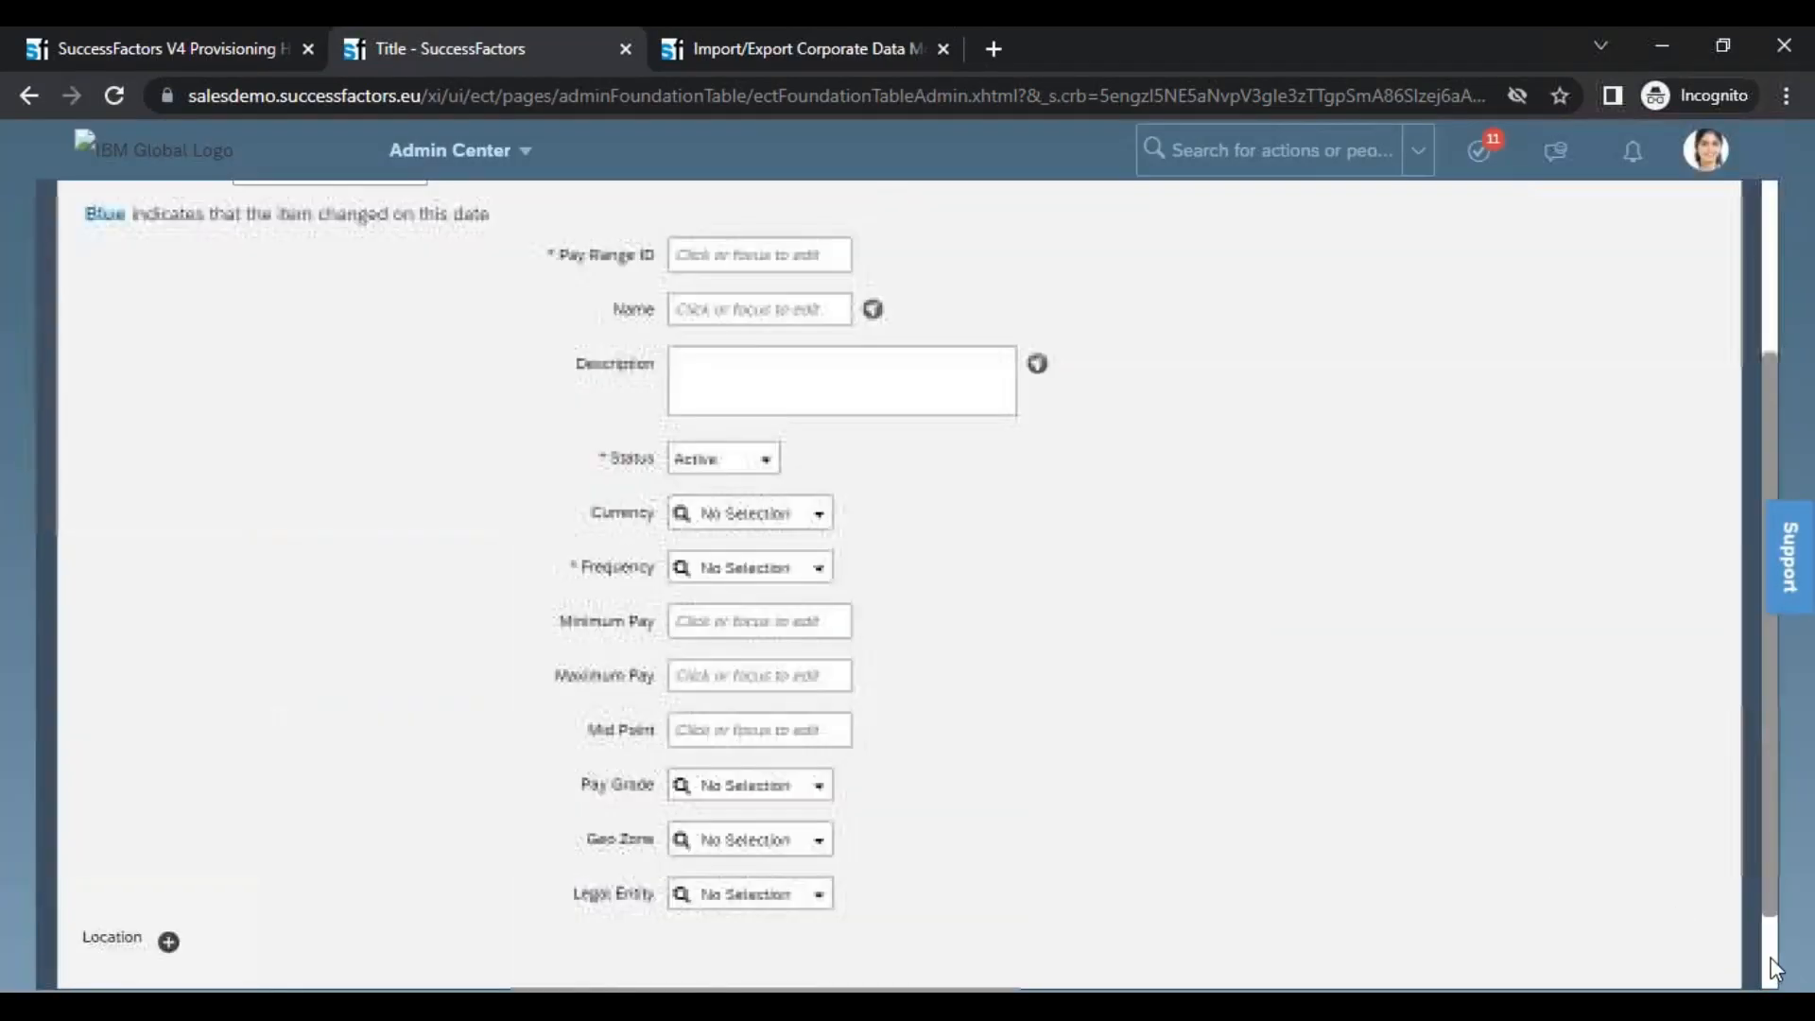
{"action": "left_click_drag", "start_coordinate": [84, 832], "coordinate": [149, 839]}
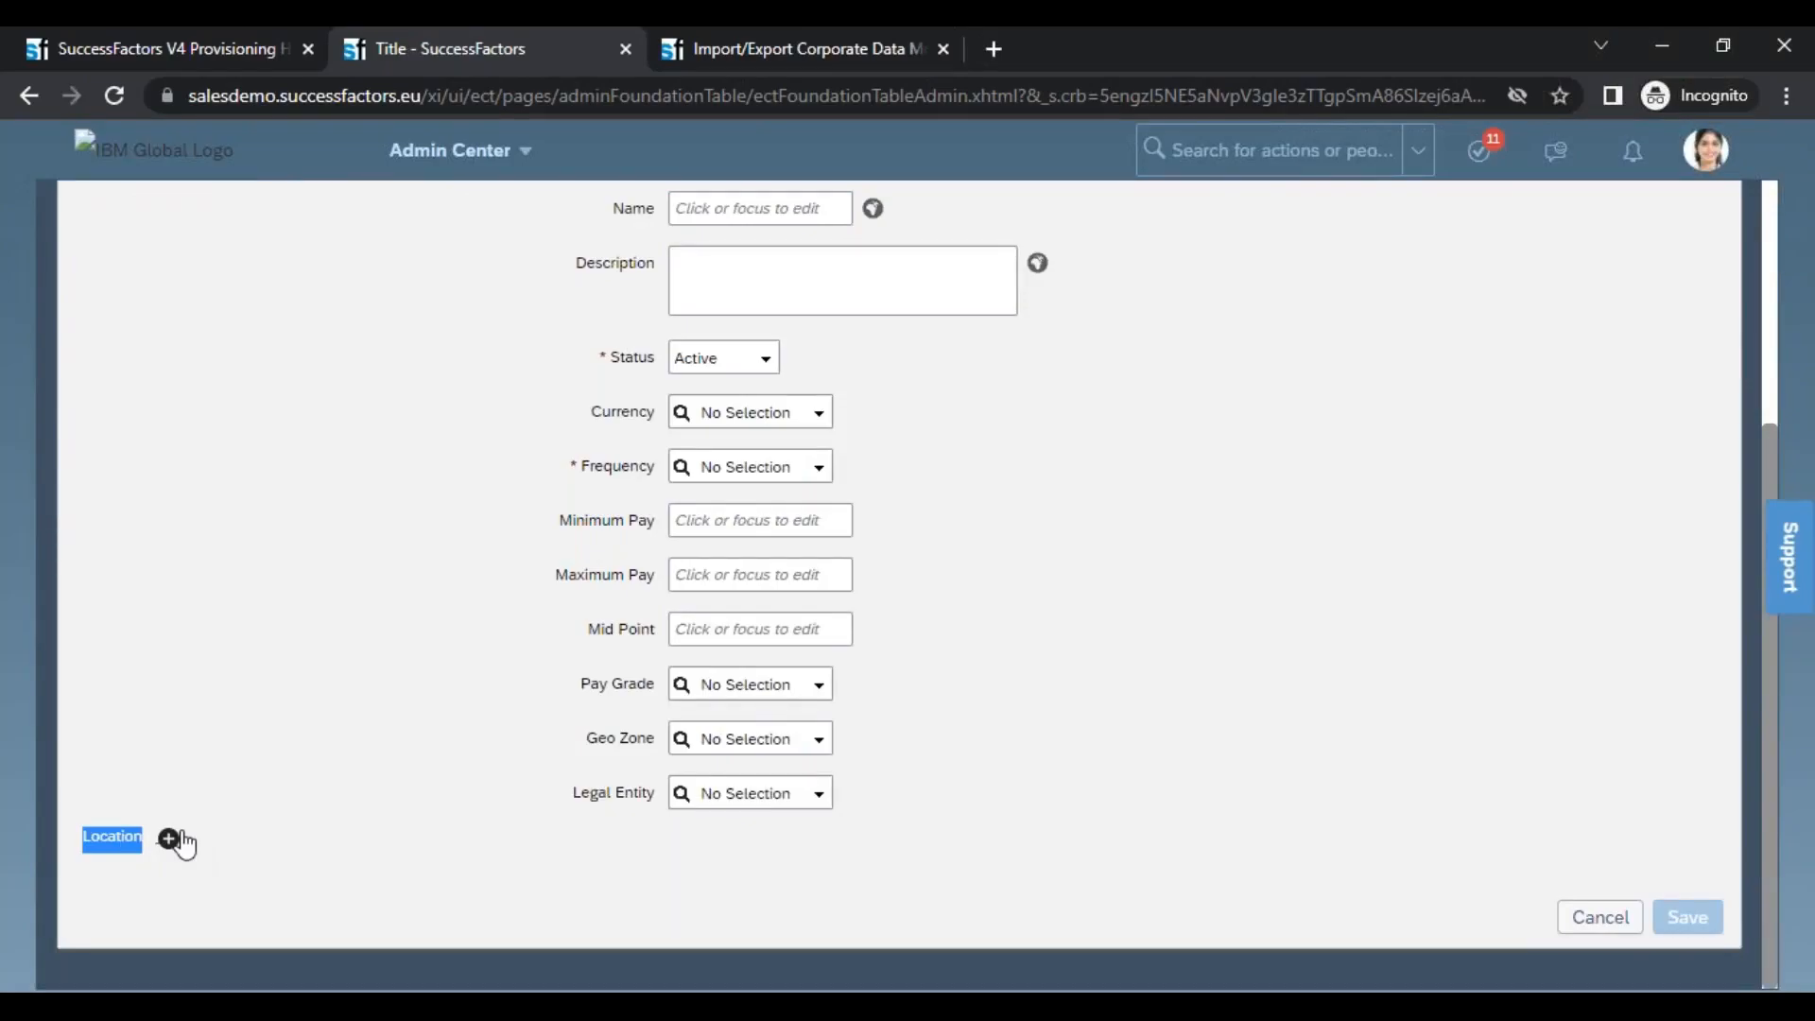
Check the location association's multiplicity for payRange in XMLPad's table view and return to the browser's Pay Range form
{"action": "key", "text": "alt+Tab"}
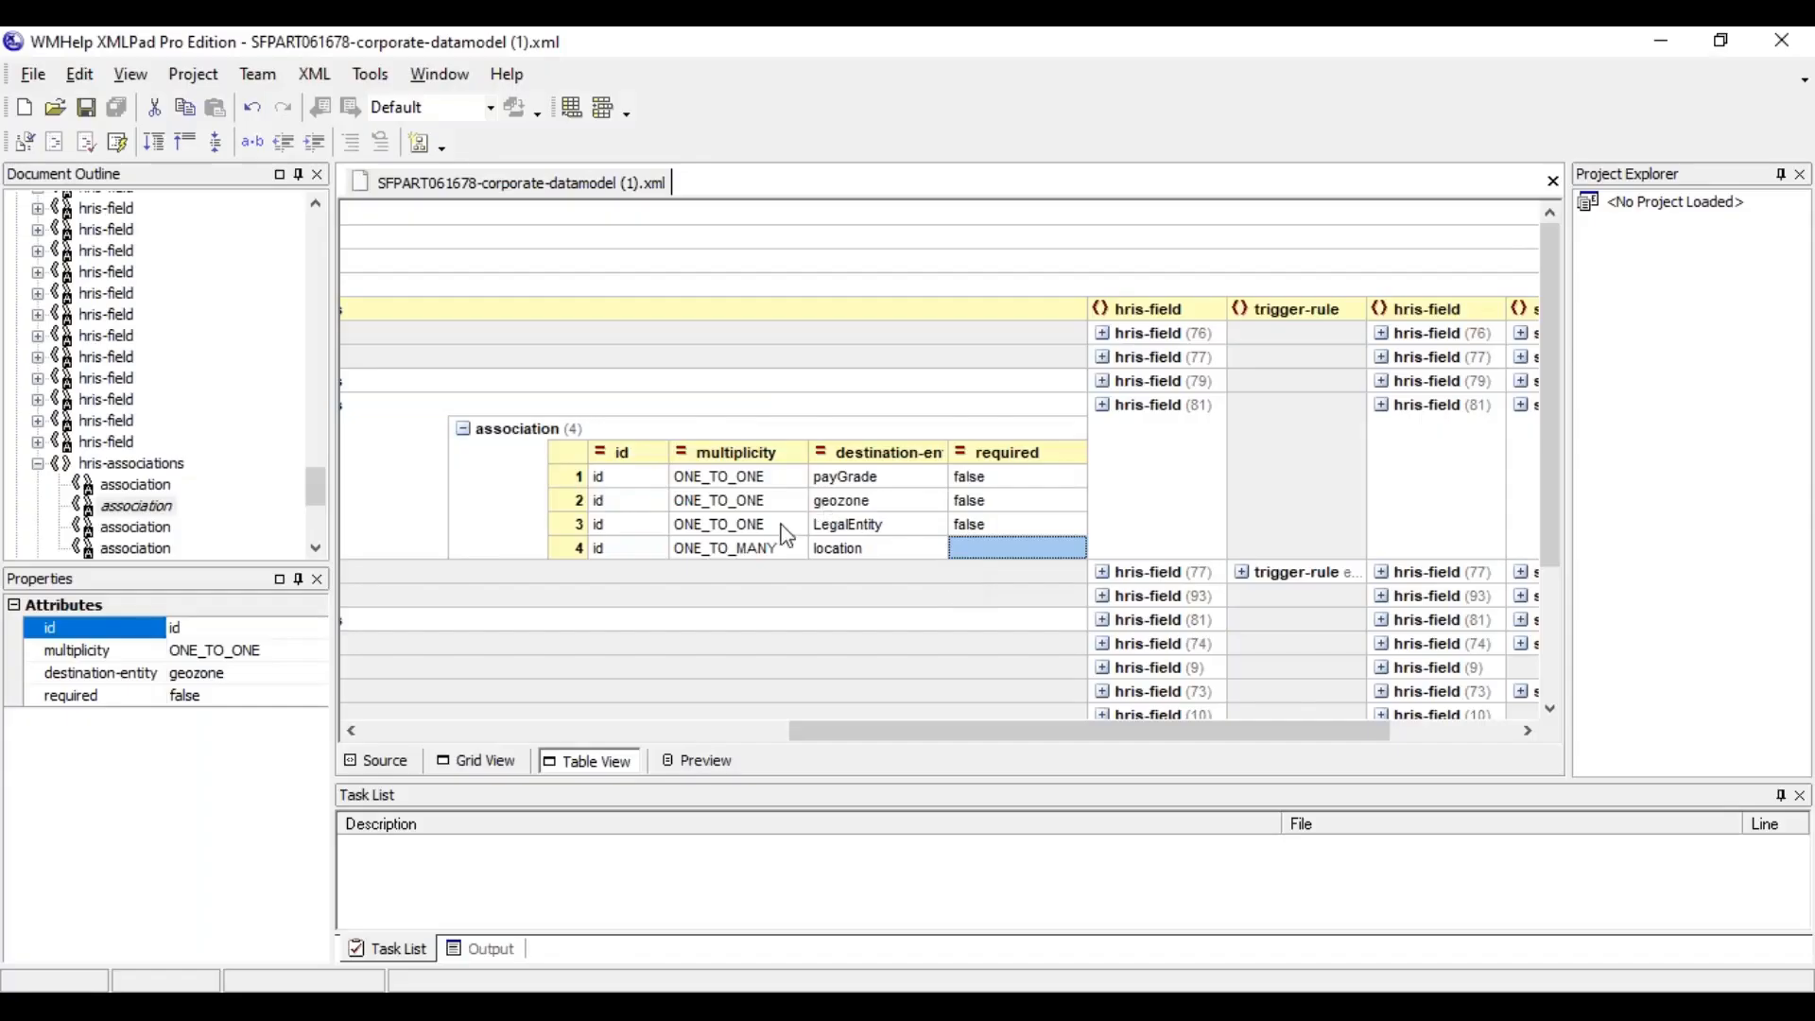
{"action": "left_click", "coordinate": [765, 554]}
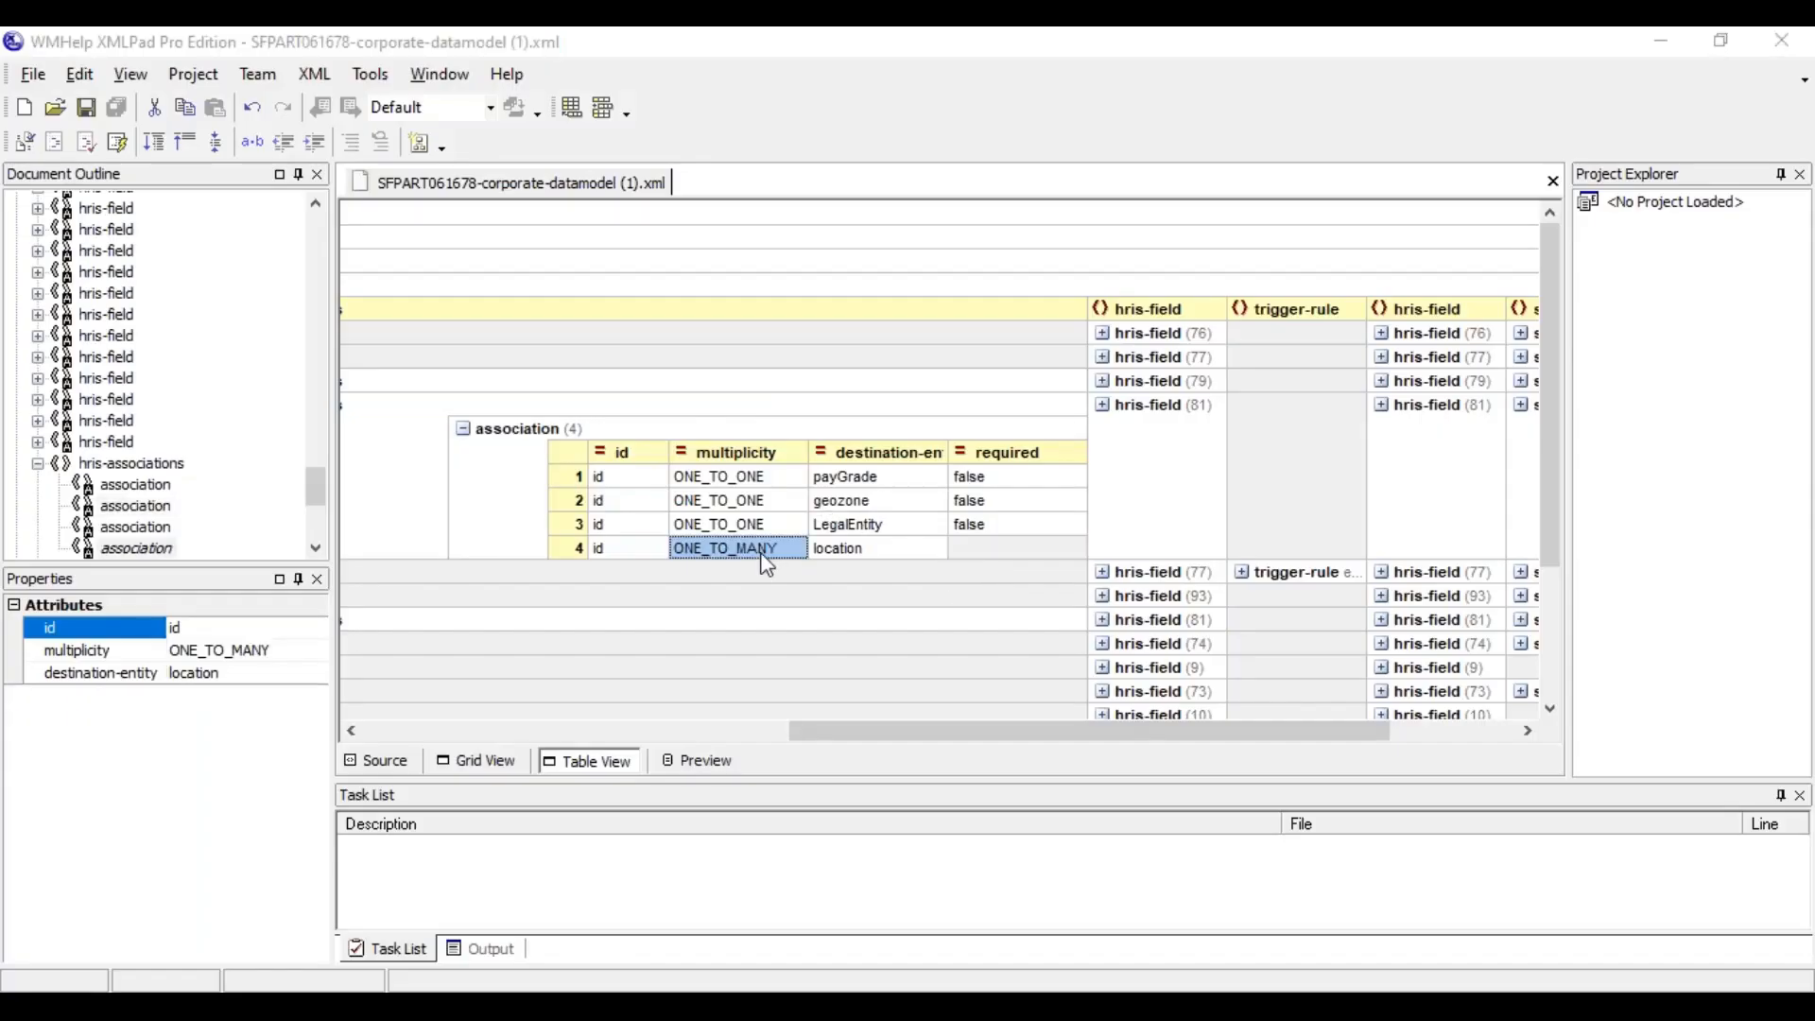
{"action": "key", "text": "alt+Tab"}
Add the locations Atlanta (R310), BRNO (9200-0002) and Bangalore (6200-0001) to the new Pay Range's Location association
{"action": "left_click", "coordinate": [168, 839]}
{"action": "left_click", "coordinate": [346, 888]}
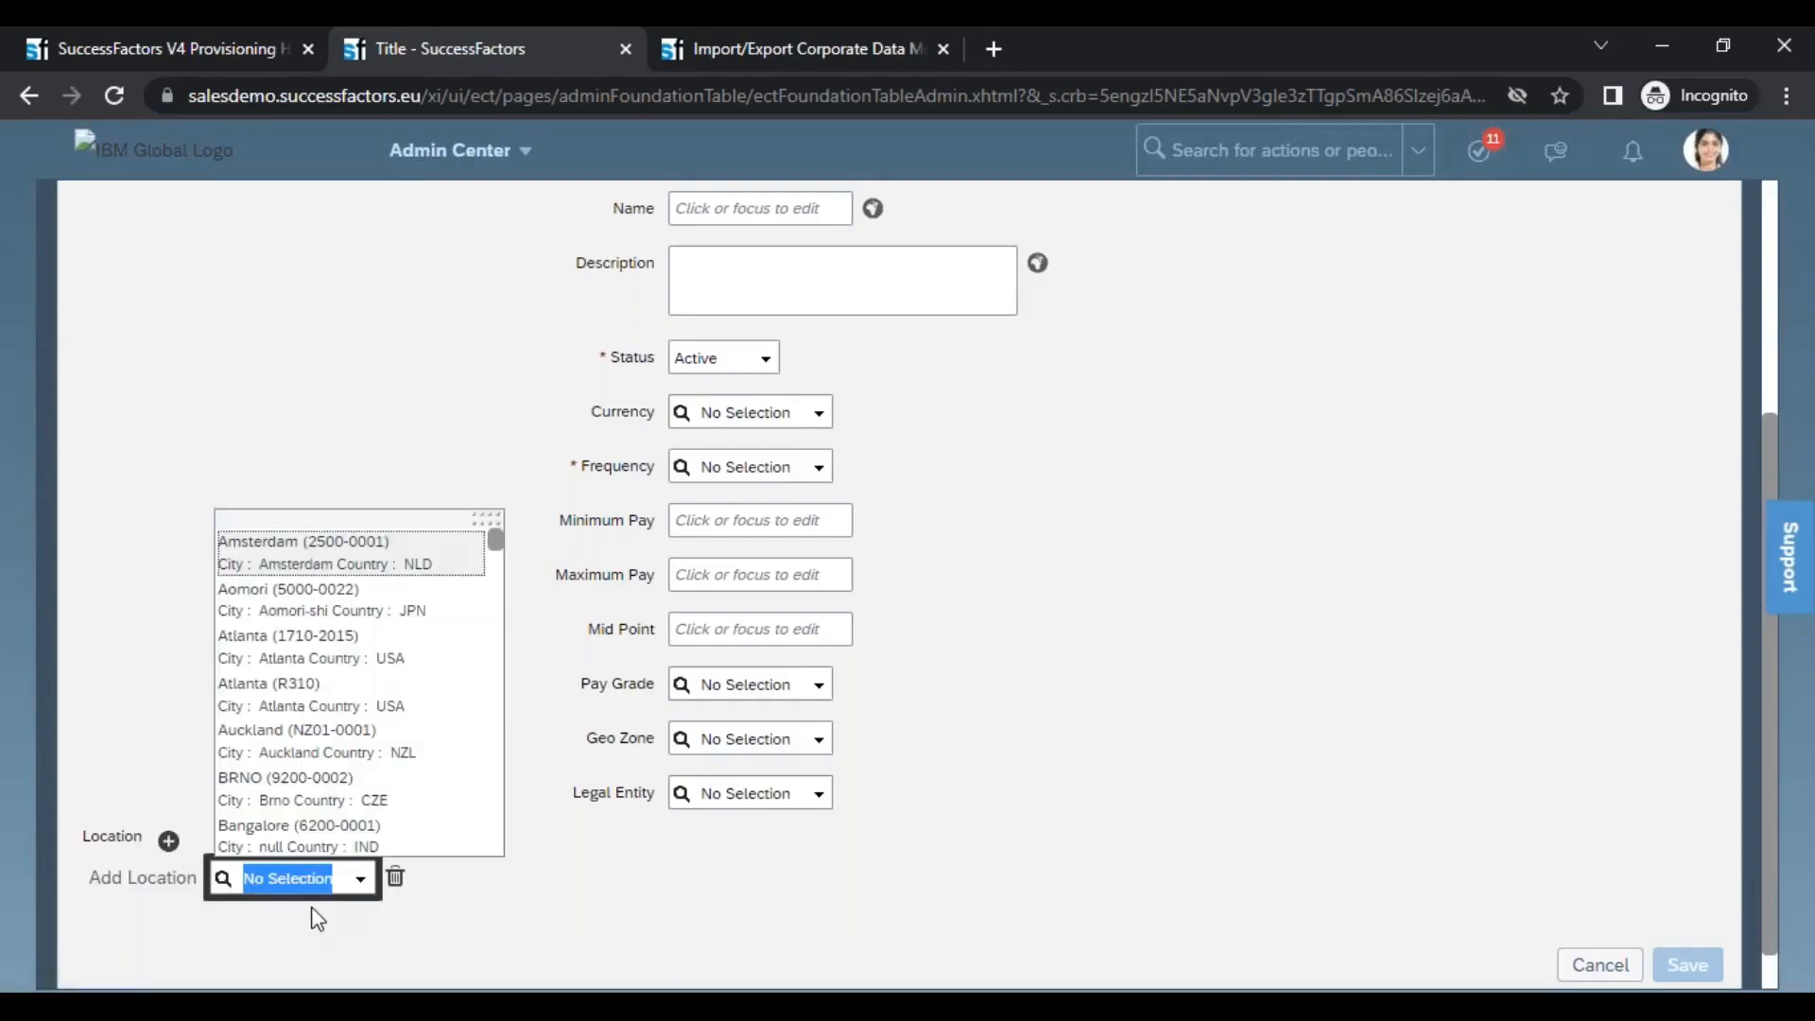
{"action": "left_click", "coordinate": [303, 700]}
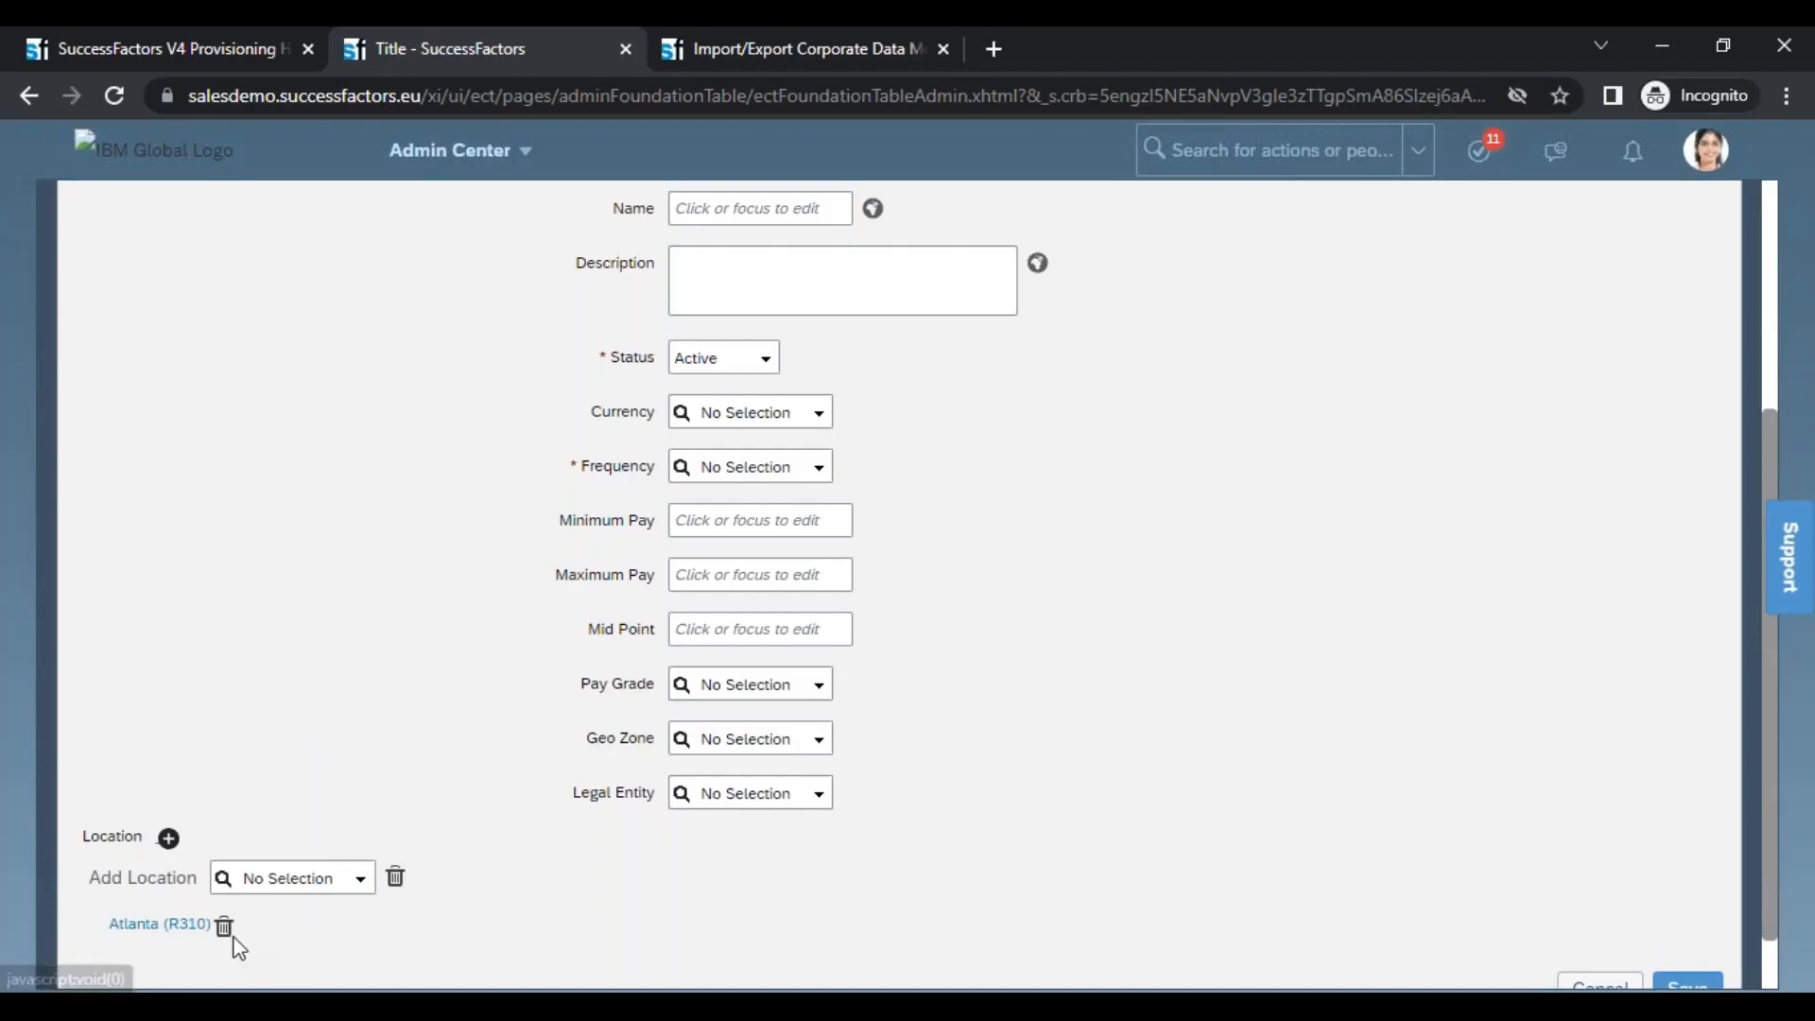
{"action": "left_click", "coordinate": [360, 890]}
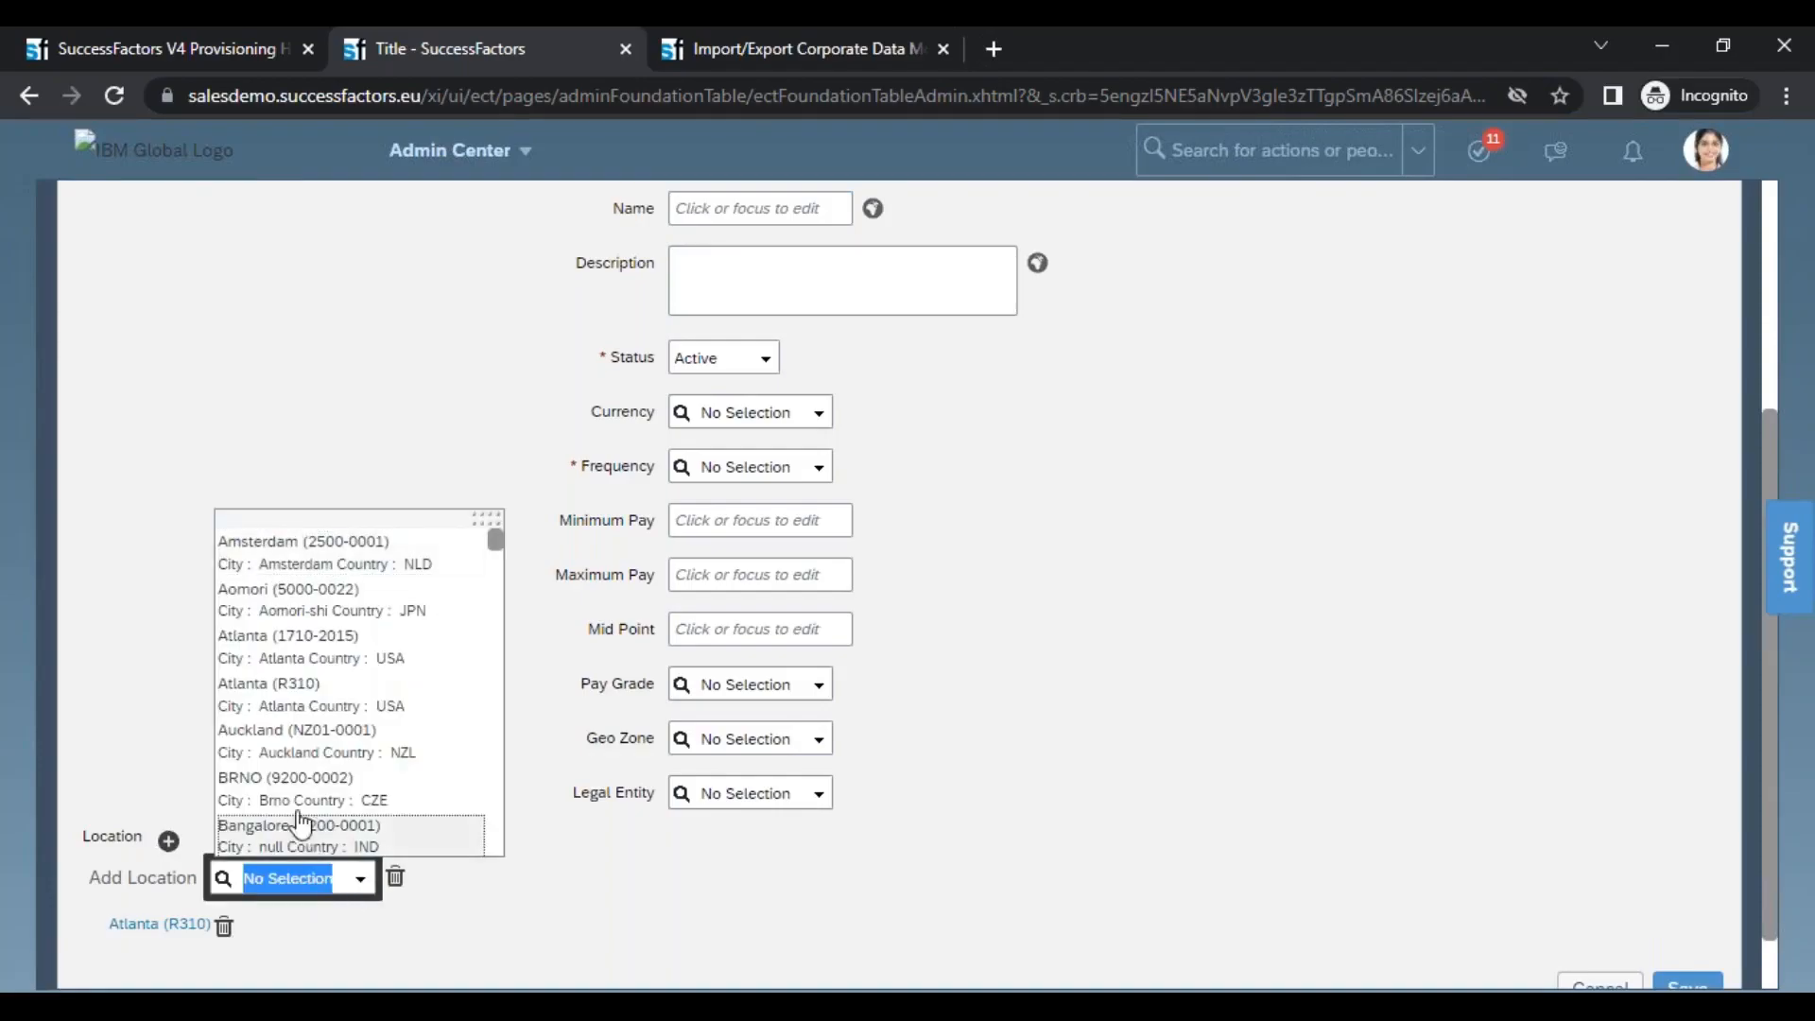
{"action": "left_click", "coordinate": [294, 797]}
{"action": "left_click", "coordinate": [169, 840]}
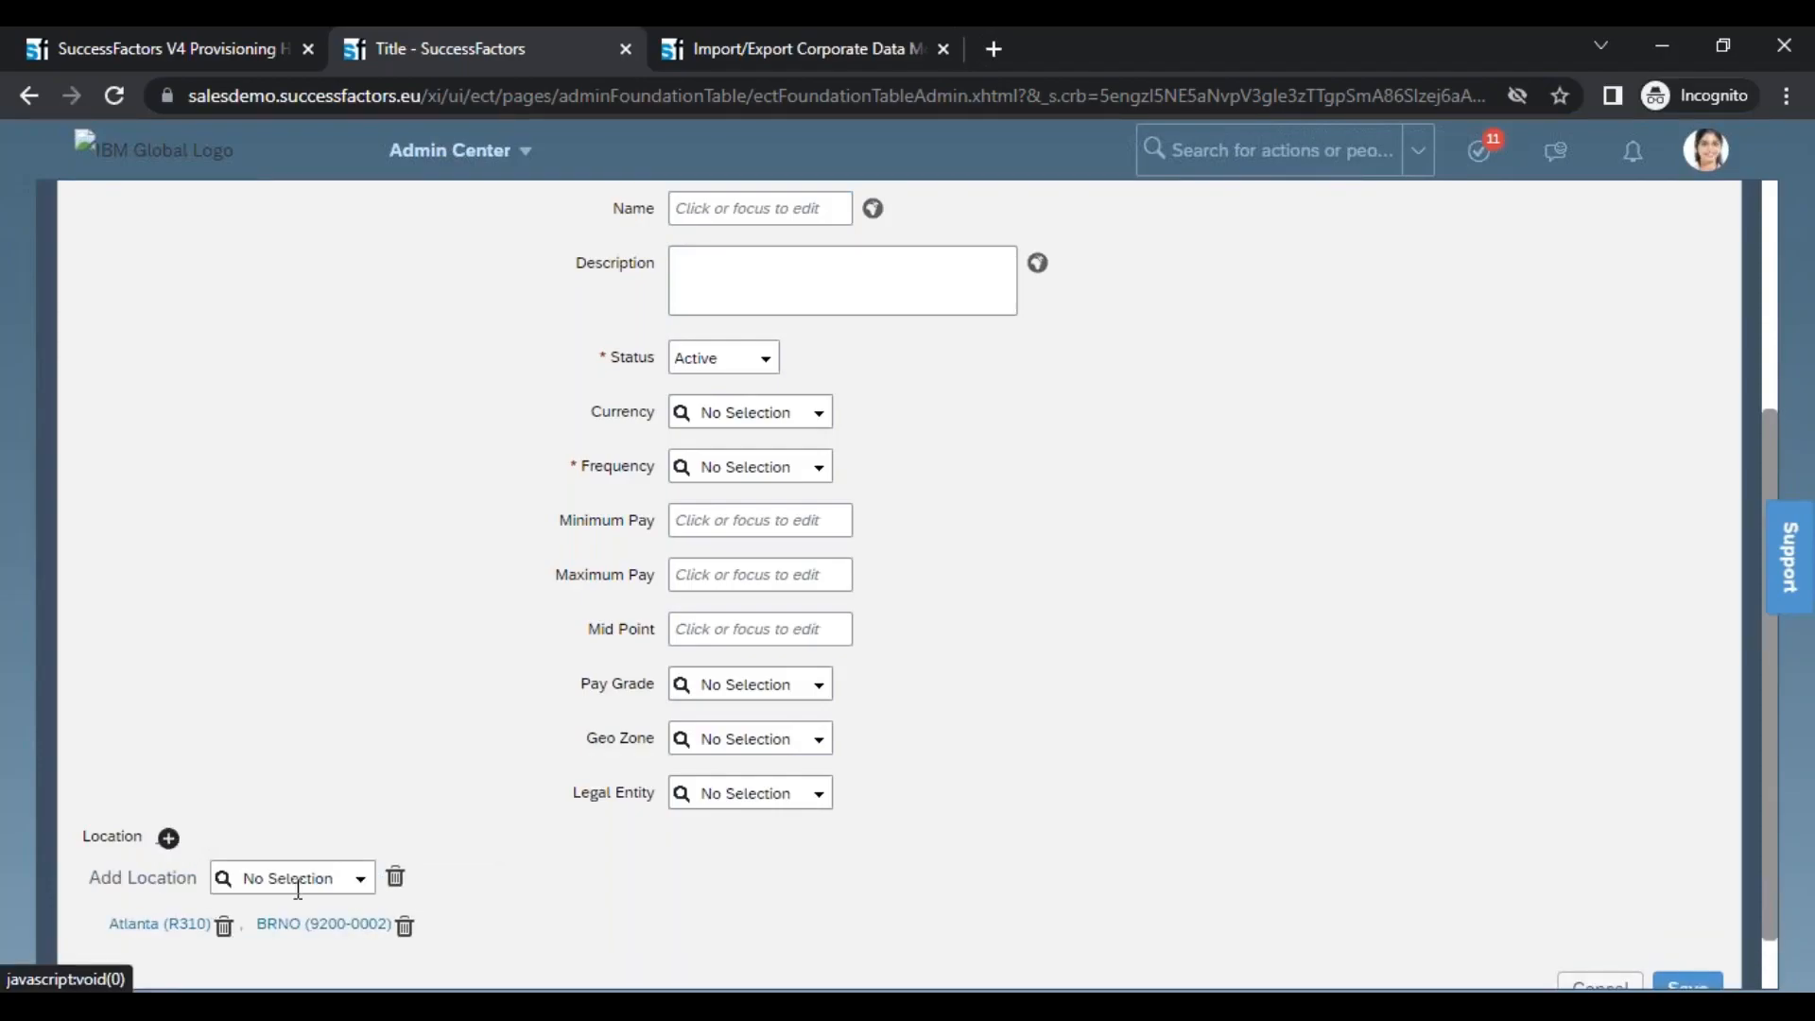
{"action": "left_click", "coordinate": [352, 894]}
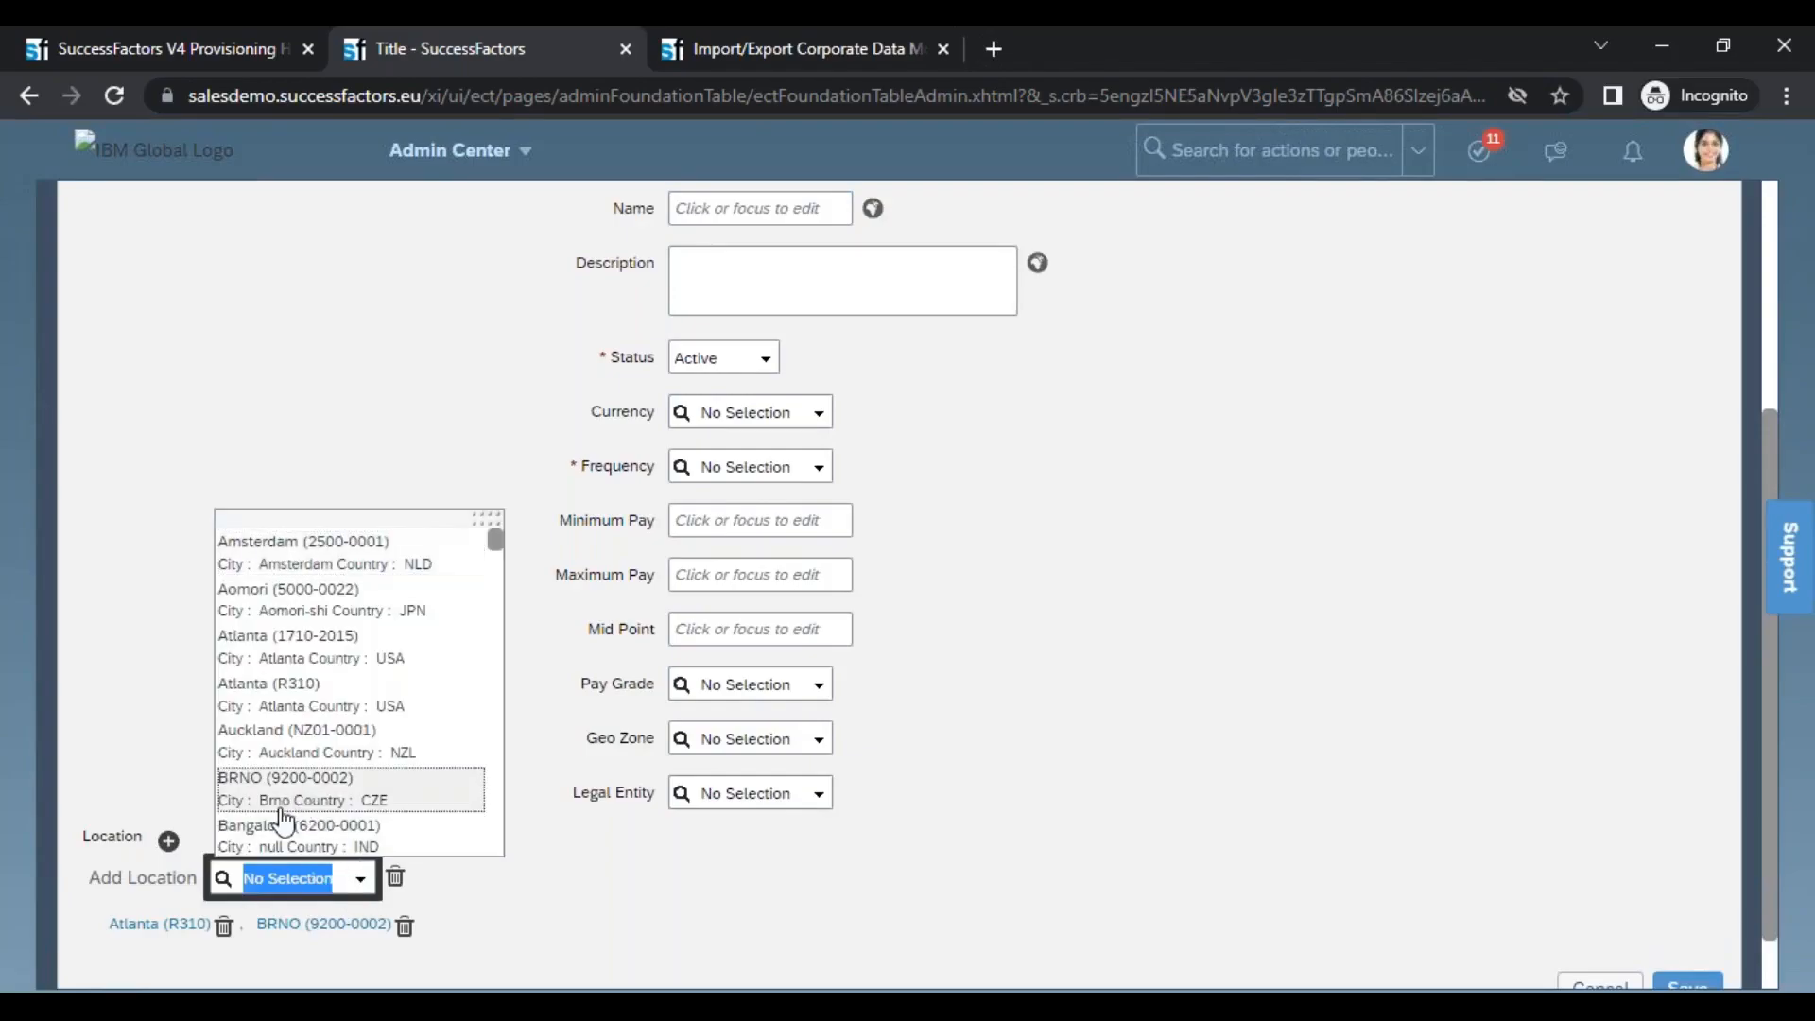
{"action": "left_click", "coordinate": [294, 841]}
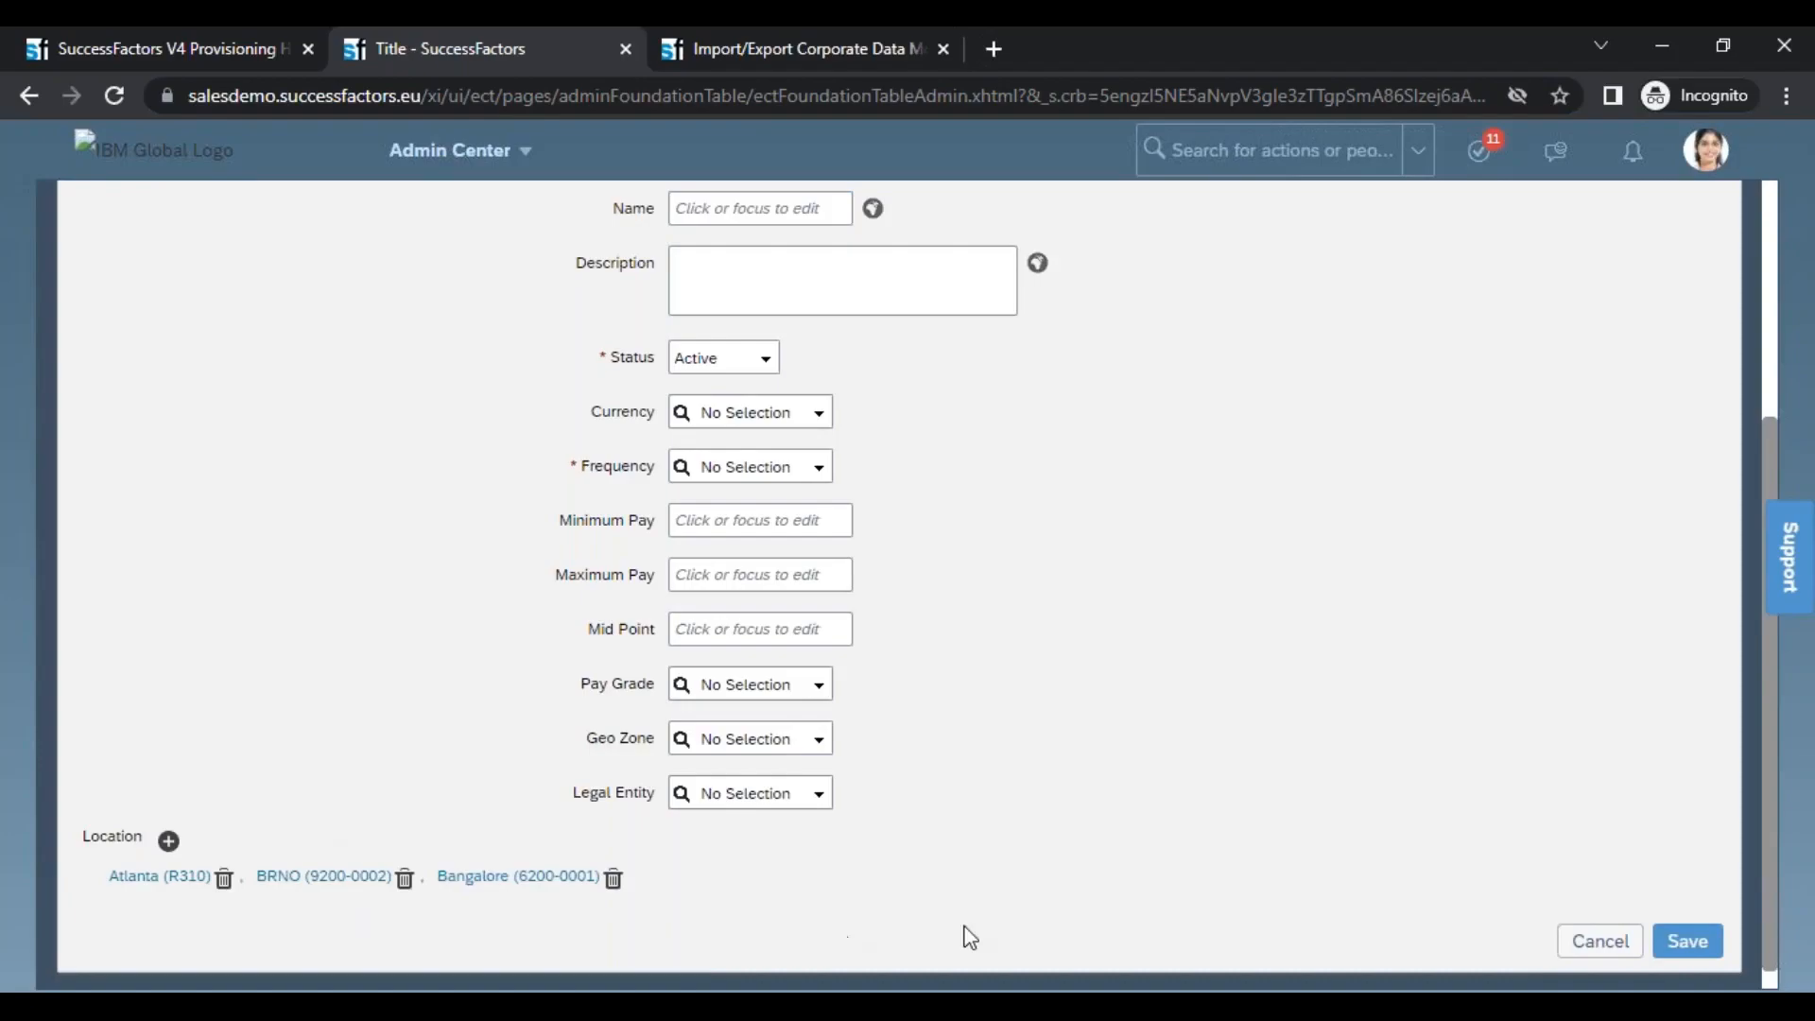
{"action": "left_click", "coordinate": [793, 738]}
{"action": "left_click", "coordinate": [792, 685]}
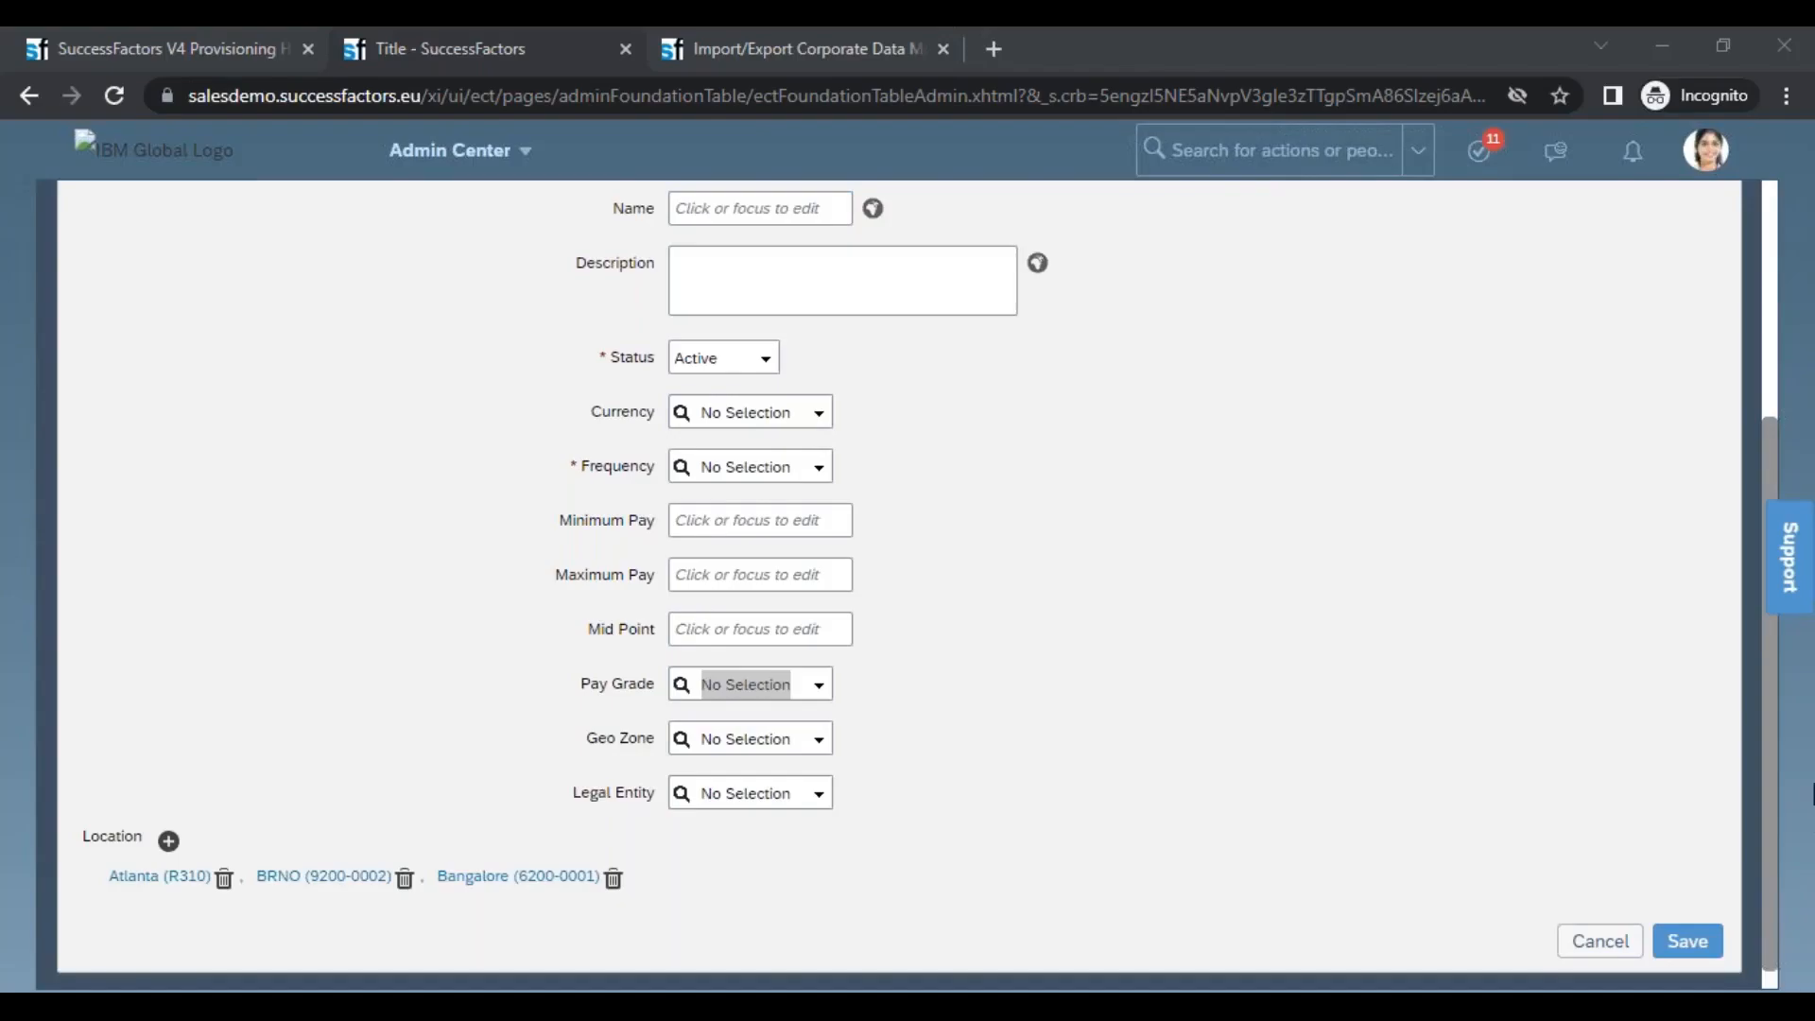
{"action": "left_click_drag", "start_coordinate": [1115, 735], "coordinate": [1333, 140]}
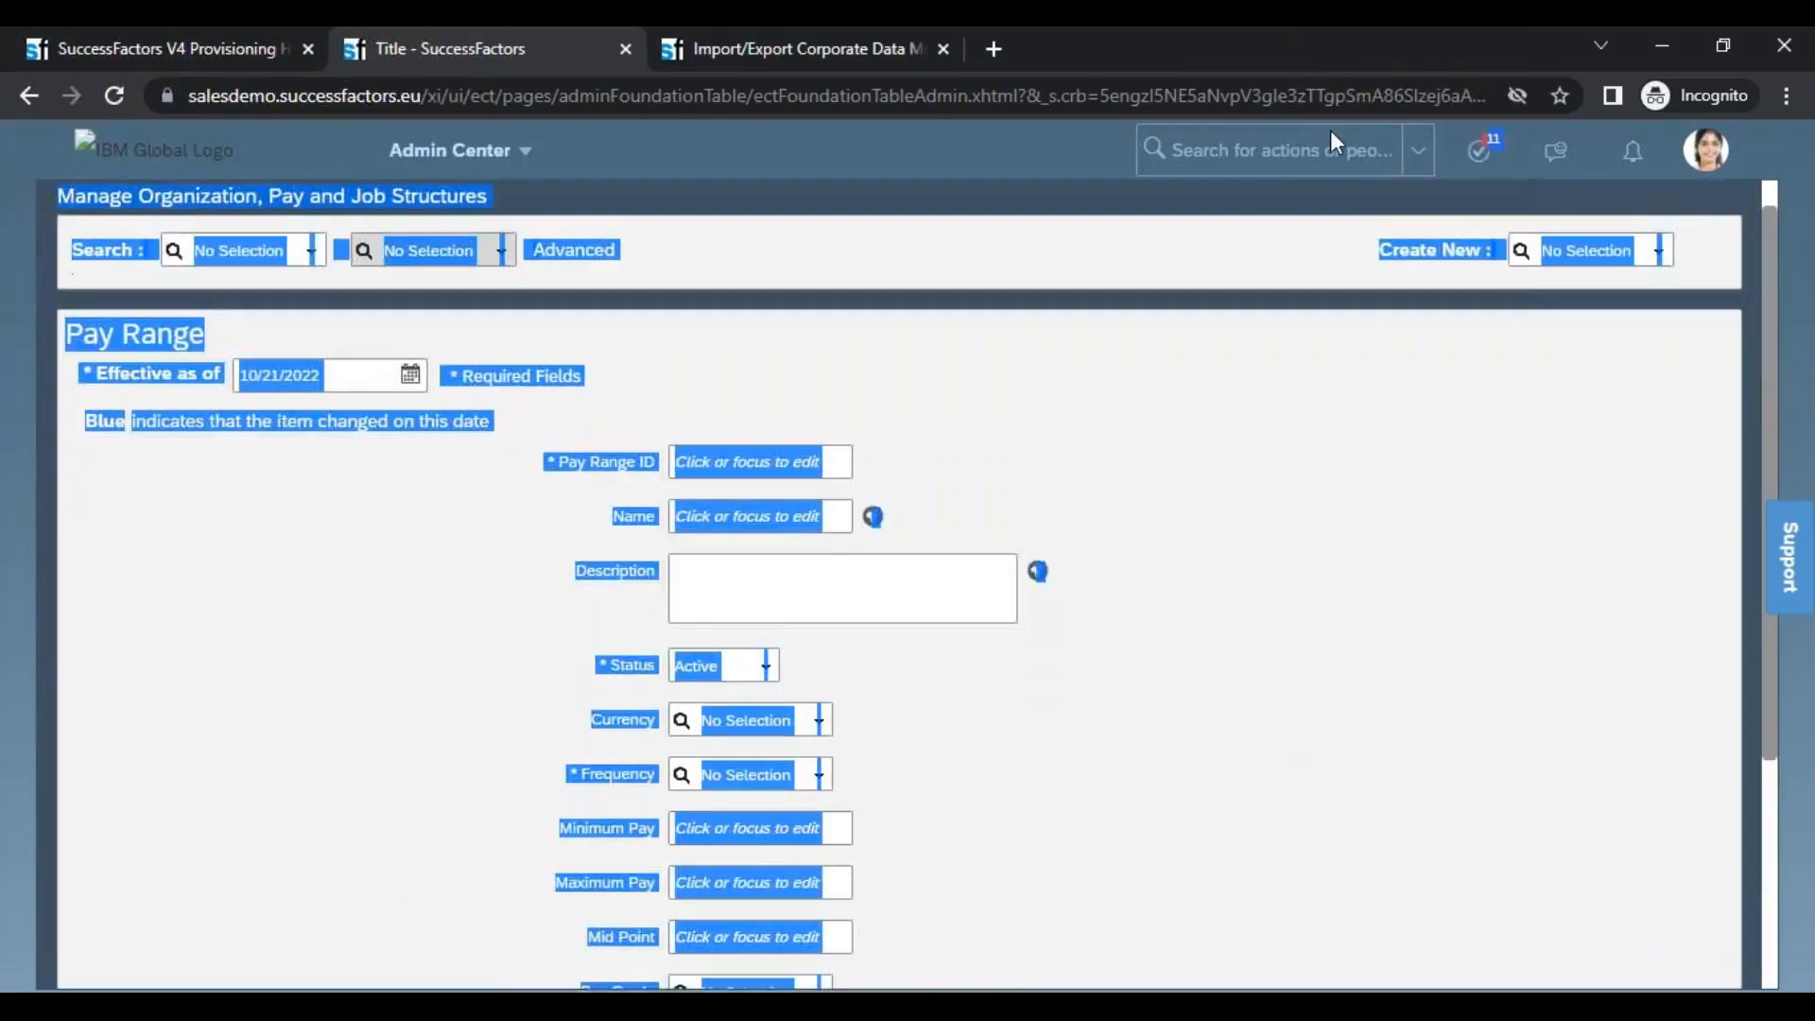
{"action": "left_click", "coordinate": [1330, 128]}
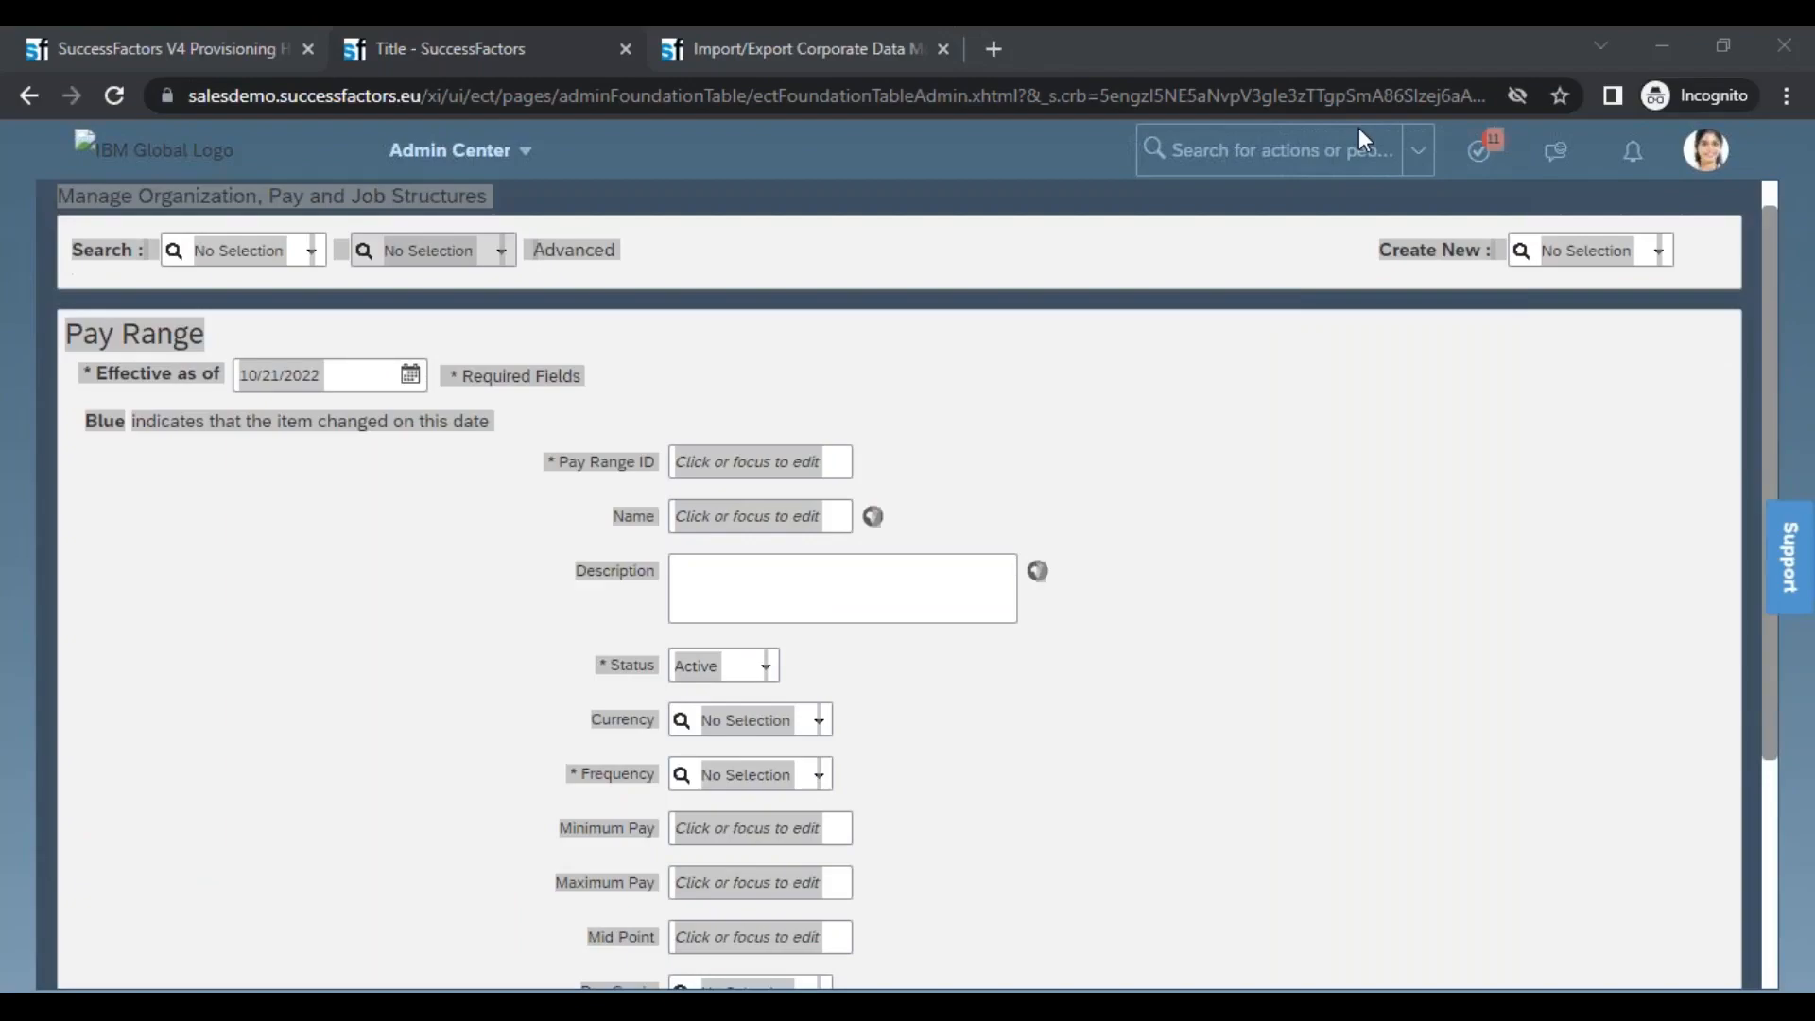
{"action": "left_click", "coordinate": [683, 285]}
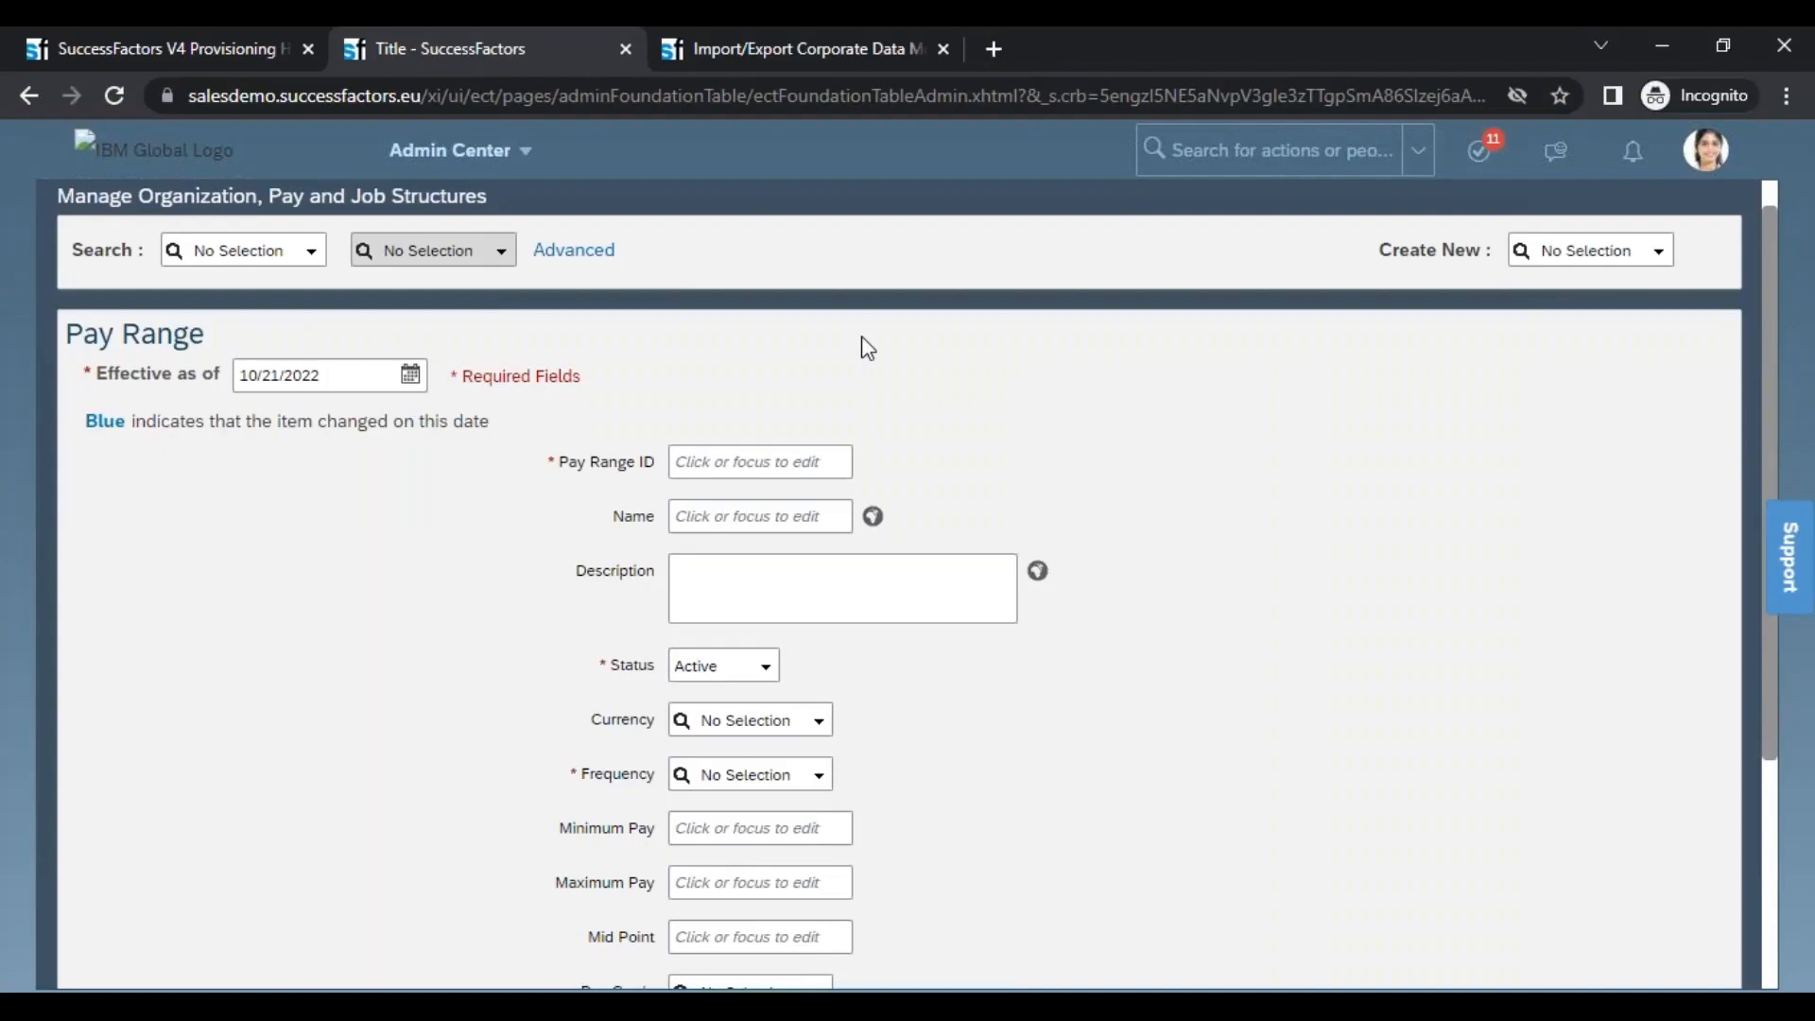
Switch to XMLPad to review payRange's hris-associations in the table view and return to the Pay Range form
{"action": "key", "text": "alt+Tab"}
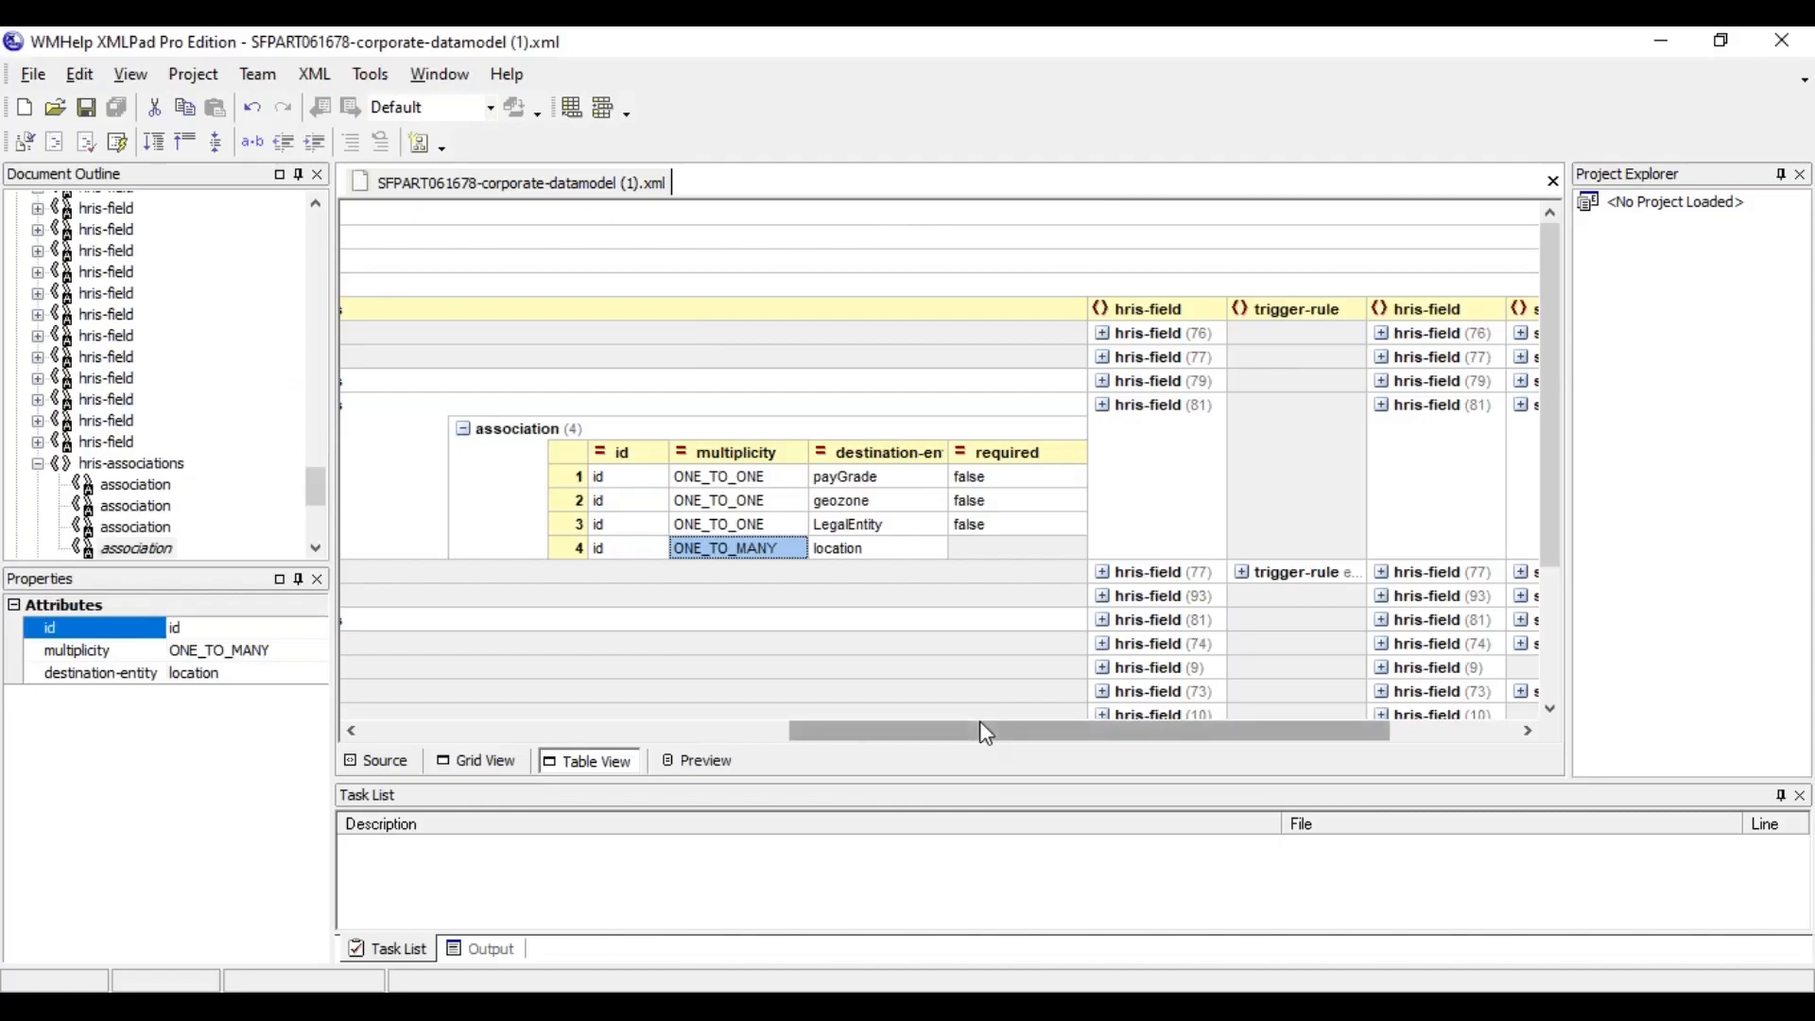
{"action": "left_click_drag", "start_coordinate": [980, 740], "coordinate": [672, 728]}
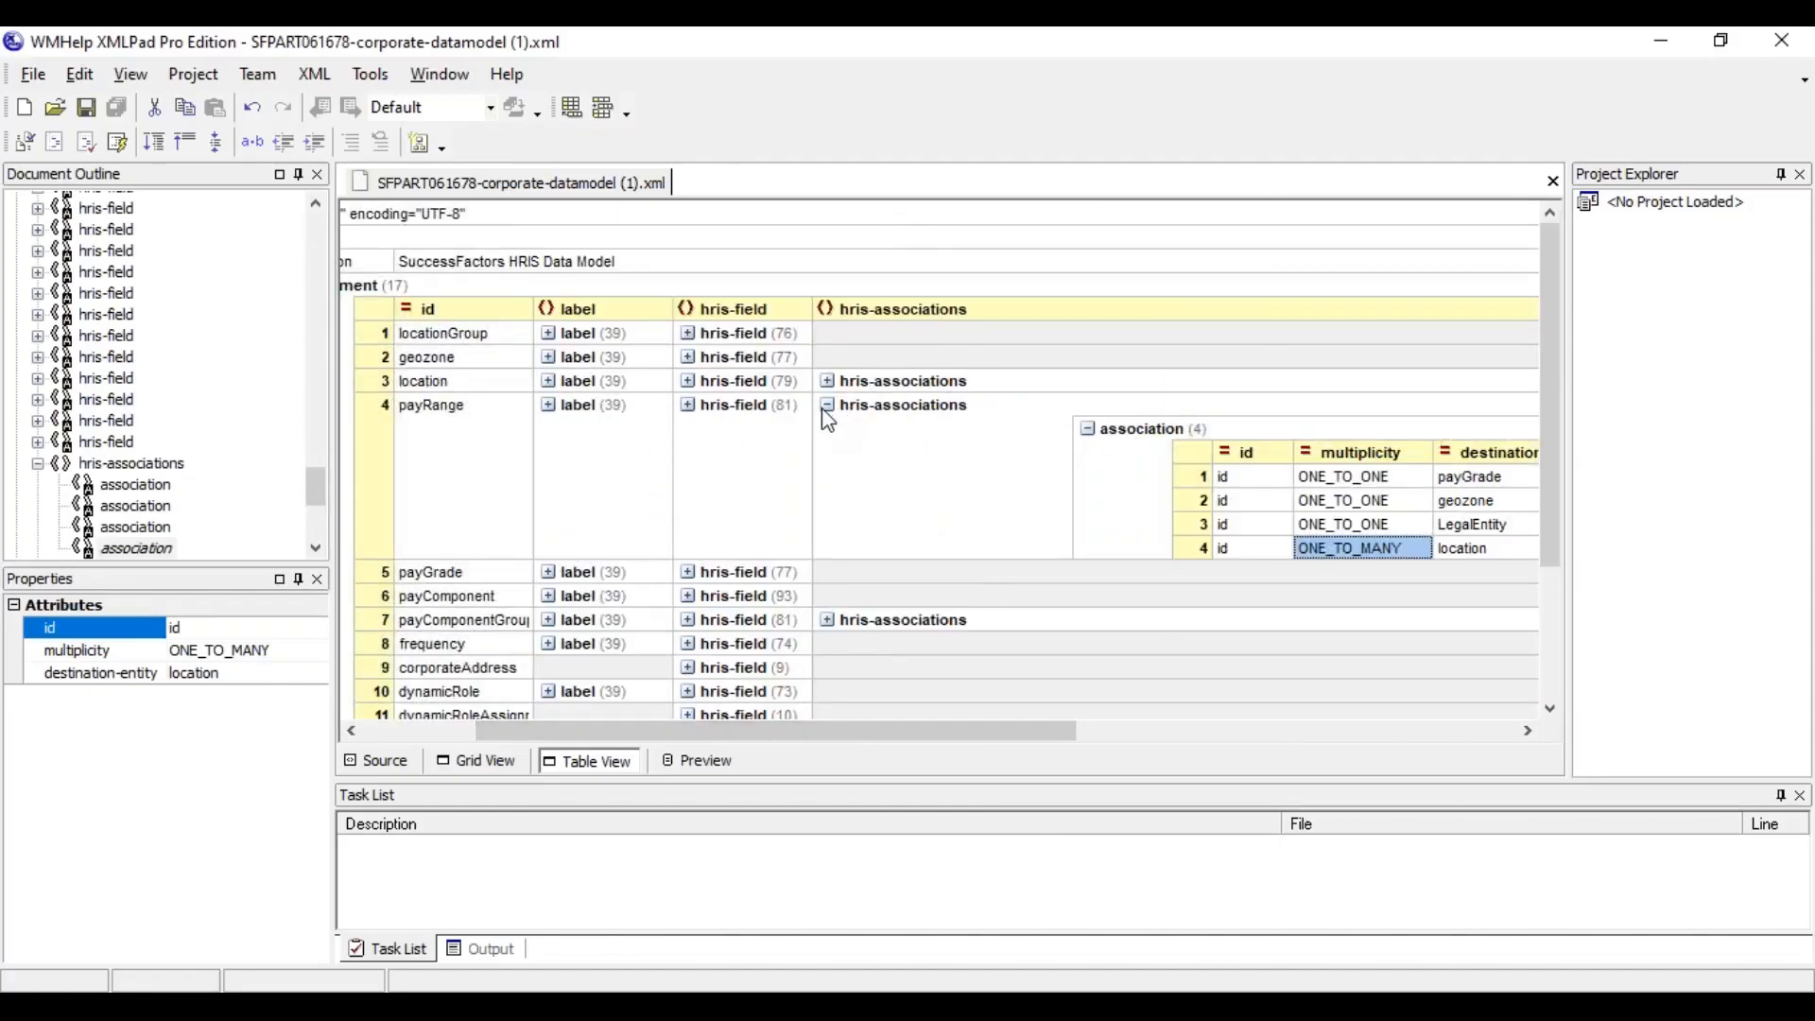
{"action": "key", "text": "alt+Tab"}
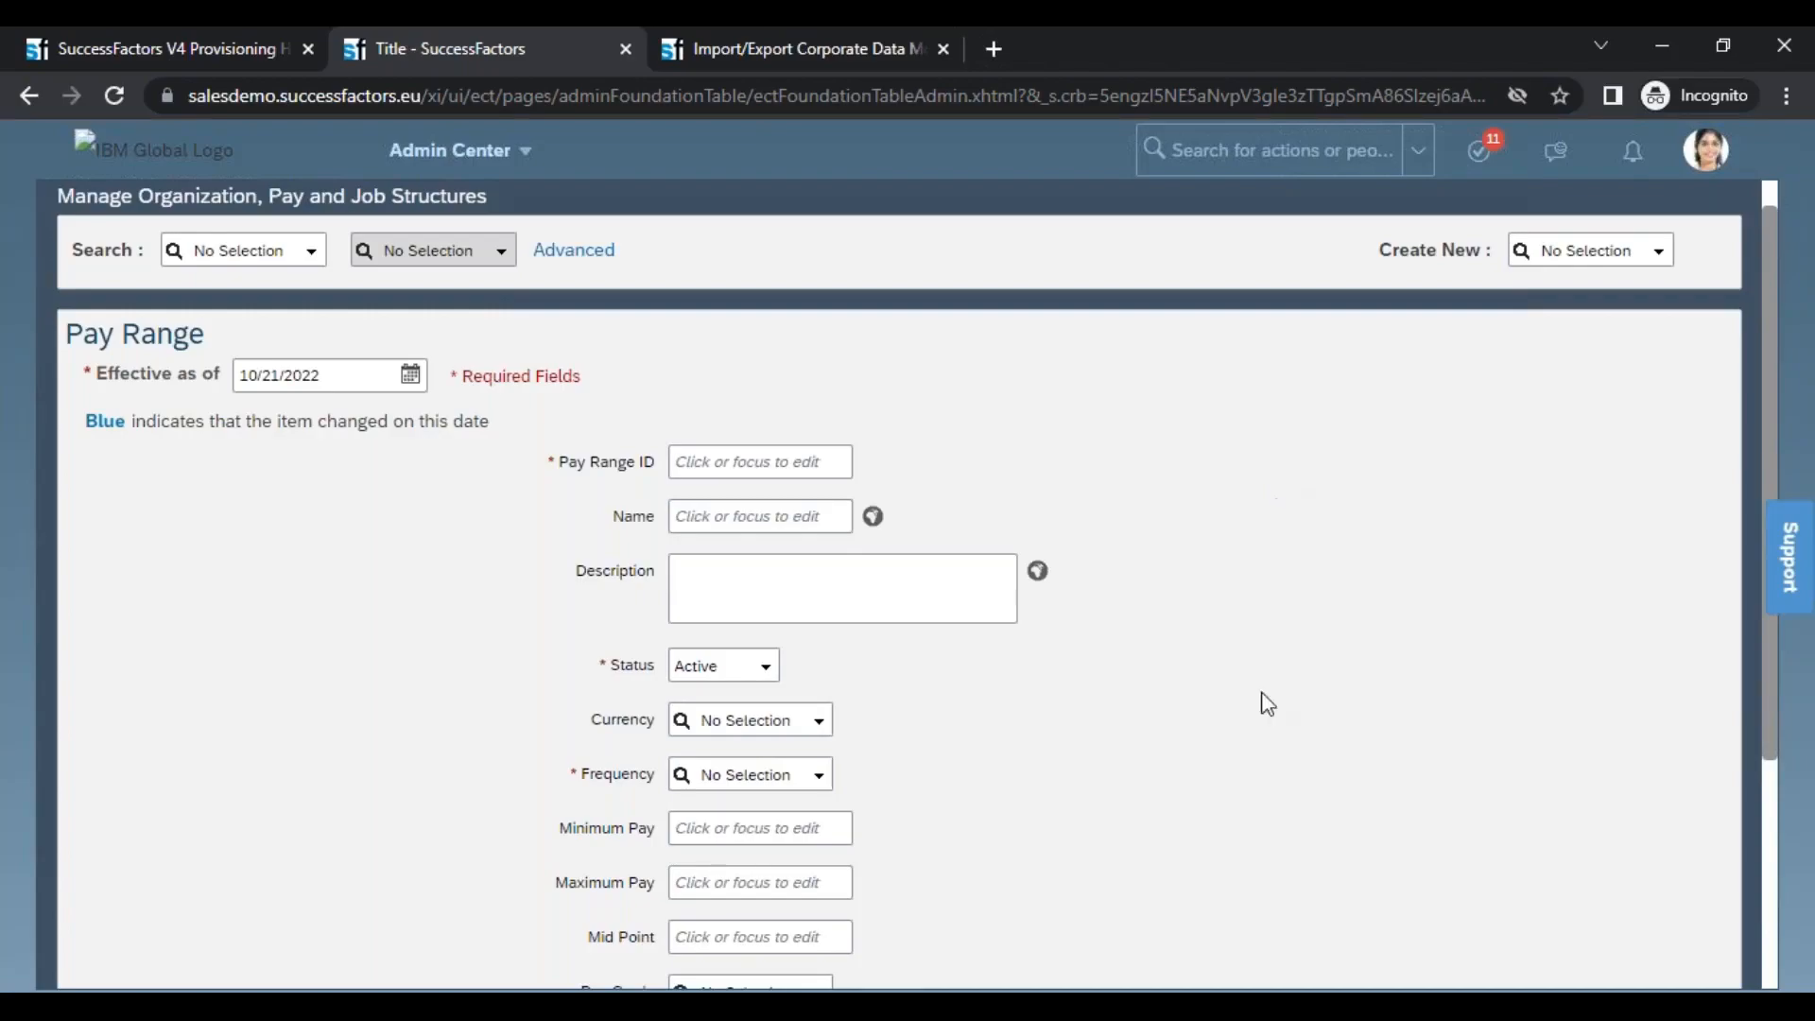
Examine the choices offered for Currency and Status in the Pay Range form, leaving both fields unchanged
{"action": "left_click", "coordinate": [811, 736]}
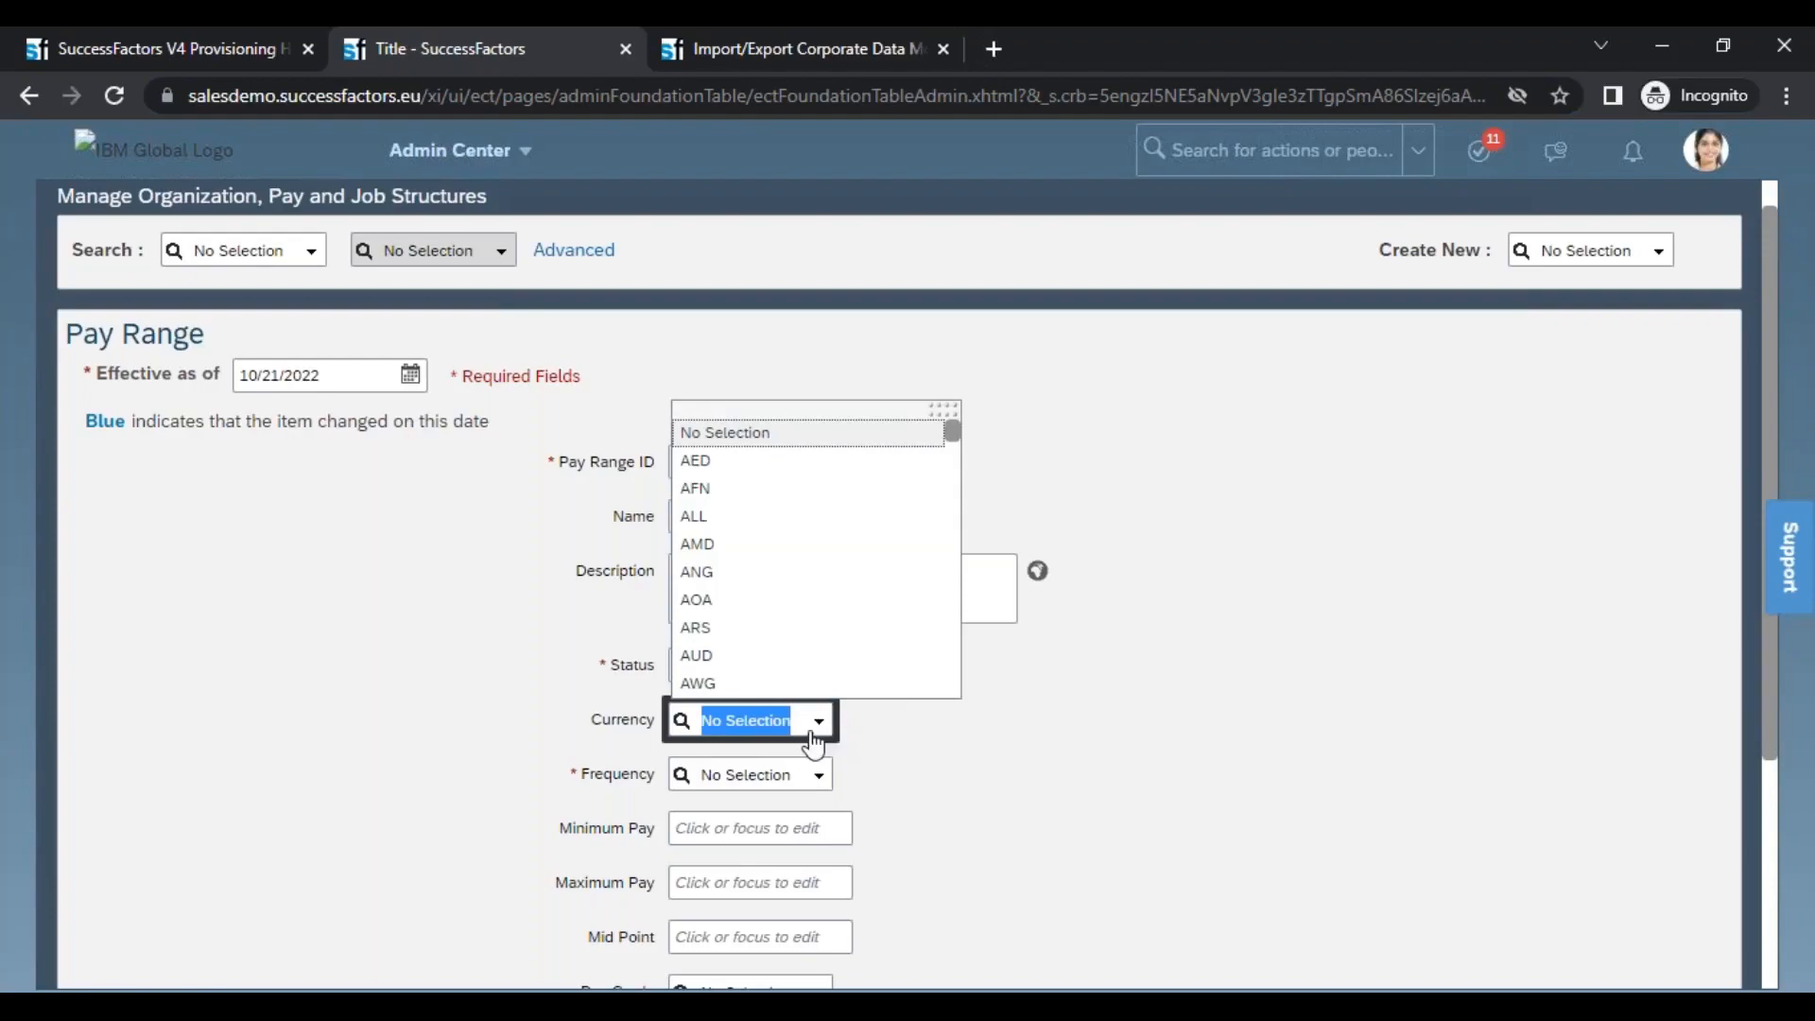
{"action": "left_click", "coordinate": [620, 731]}
{"action": "double_click", "coordinate": [621, 667]}
{"action": "left_click", "coordinate": [618, 752]}
{"action": "left_click_drag", "start_coordinate": [610, 660], "coordinate": [662, 668]}
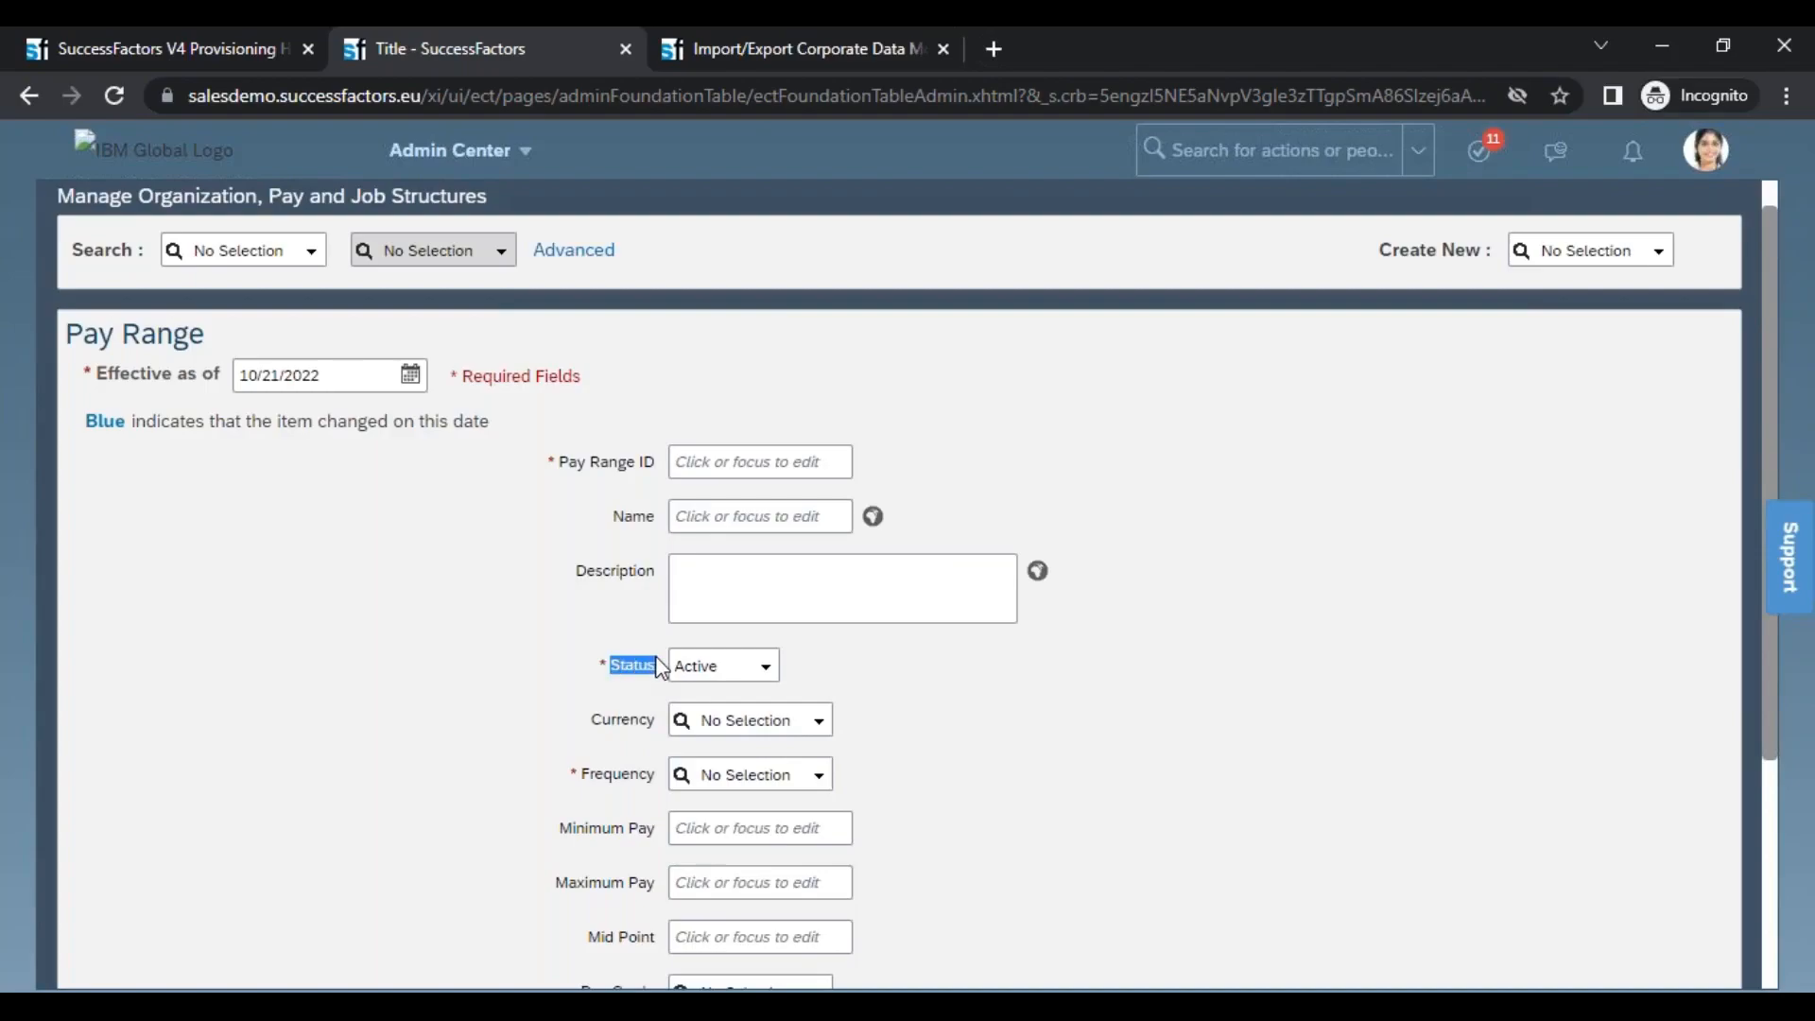
{"action": "left_click", "coordinate": [744, 663]}
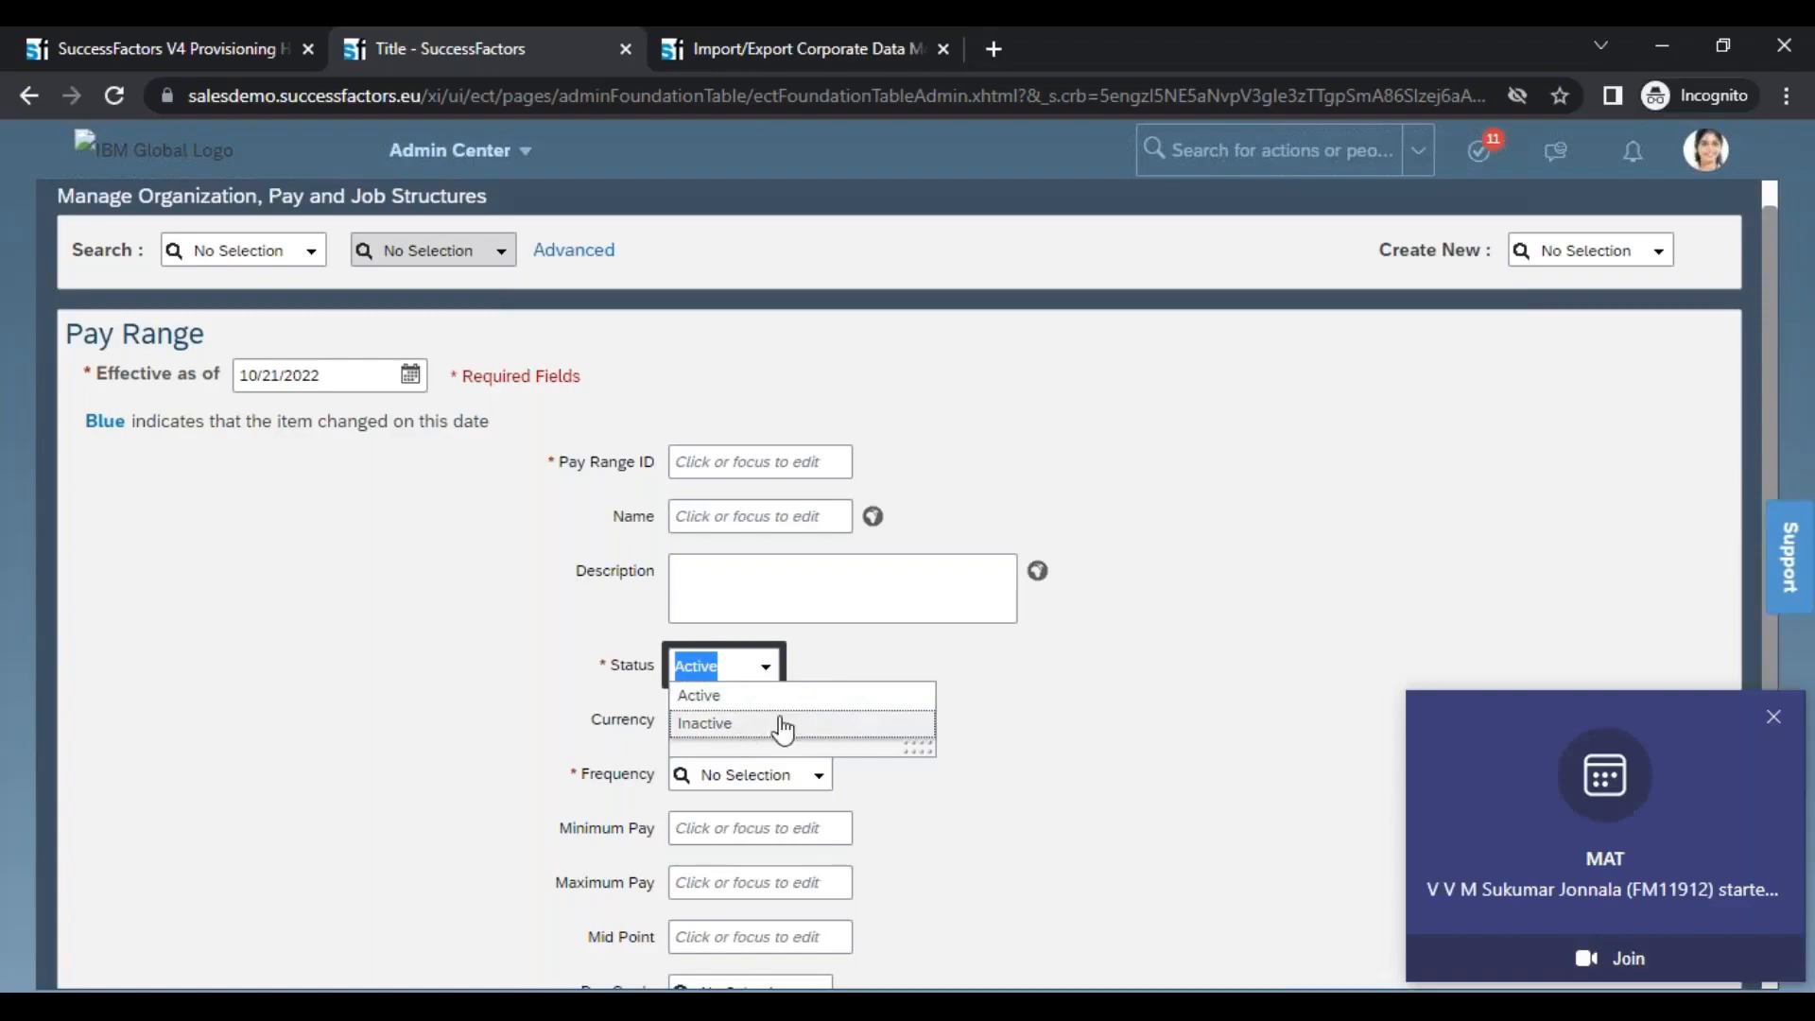
{"action": "left_click", "coordinate": [1772, 718]}
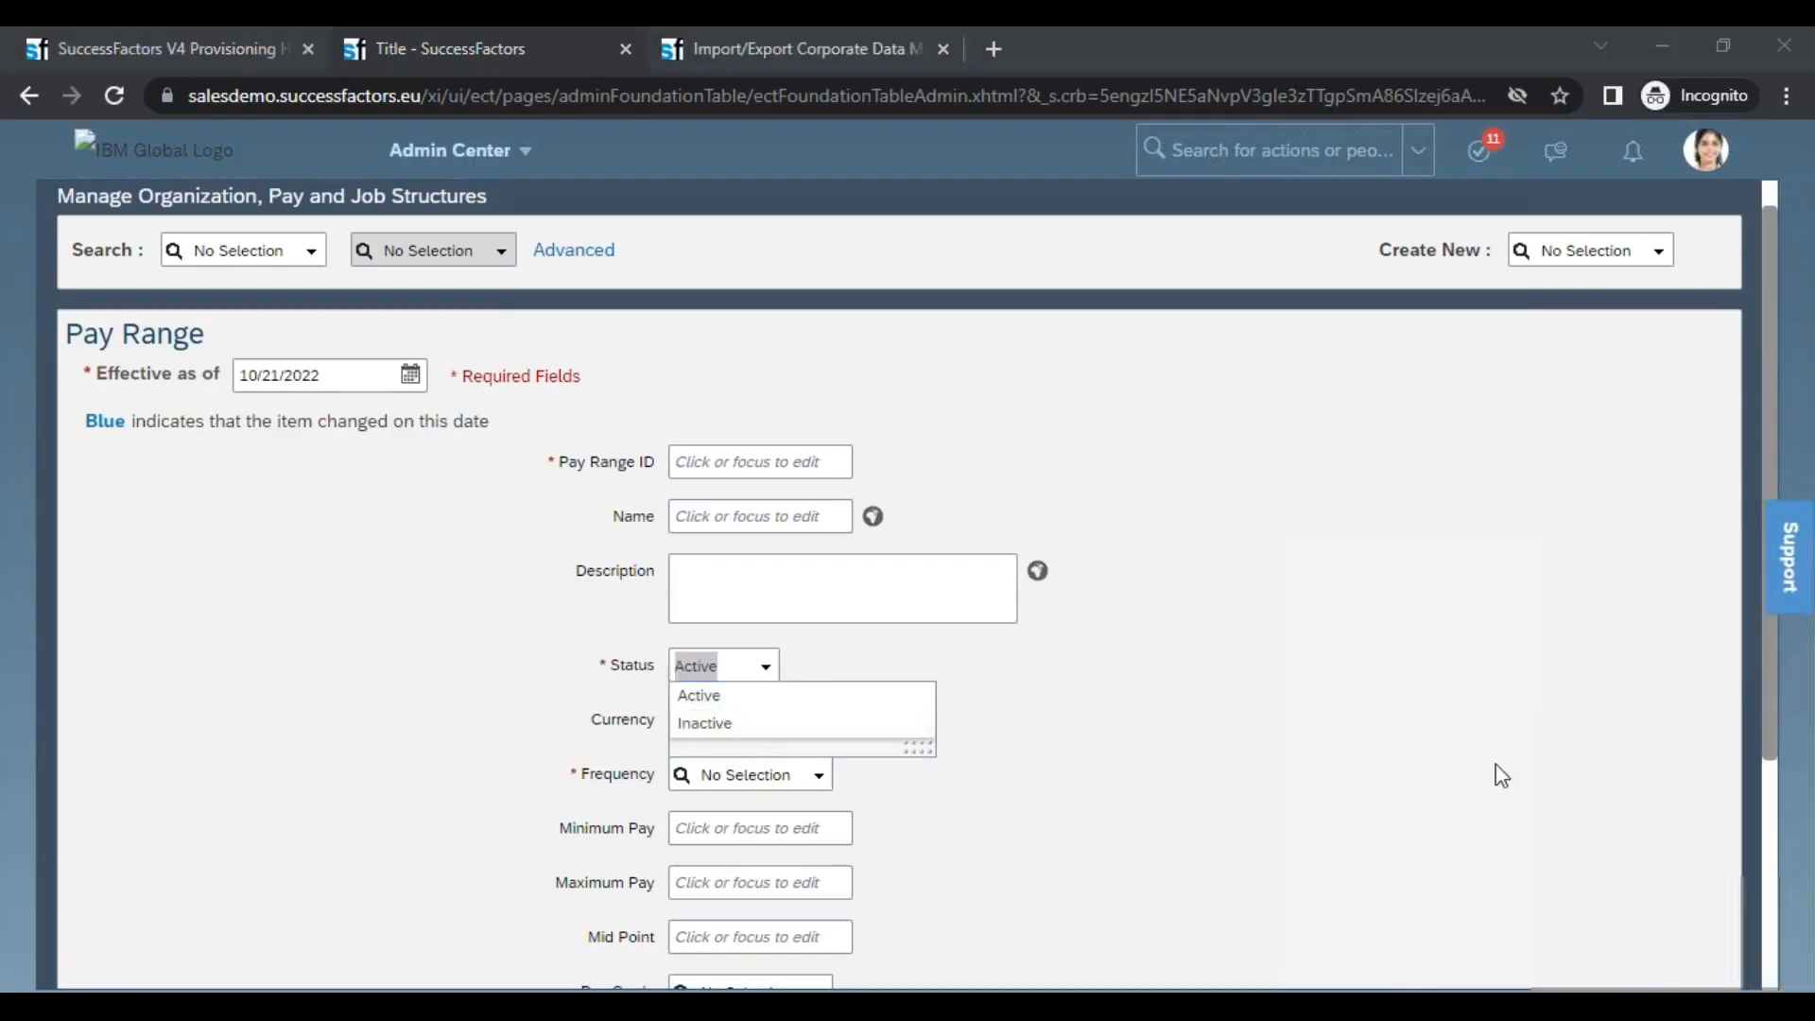
{"action": "left_click", "coordinate": [1099, 756]}
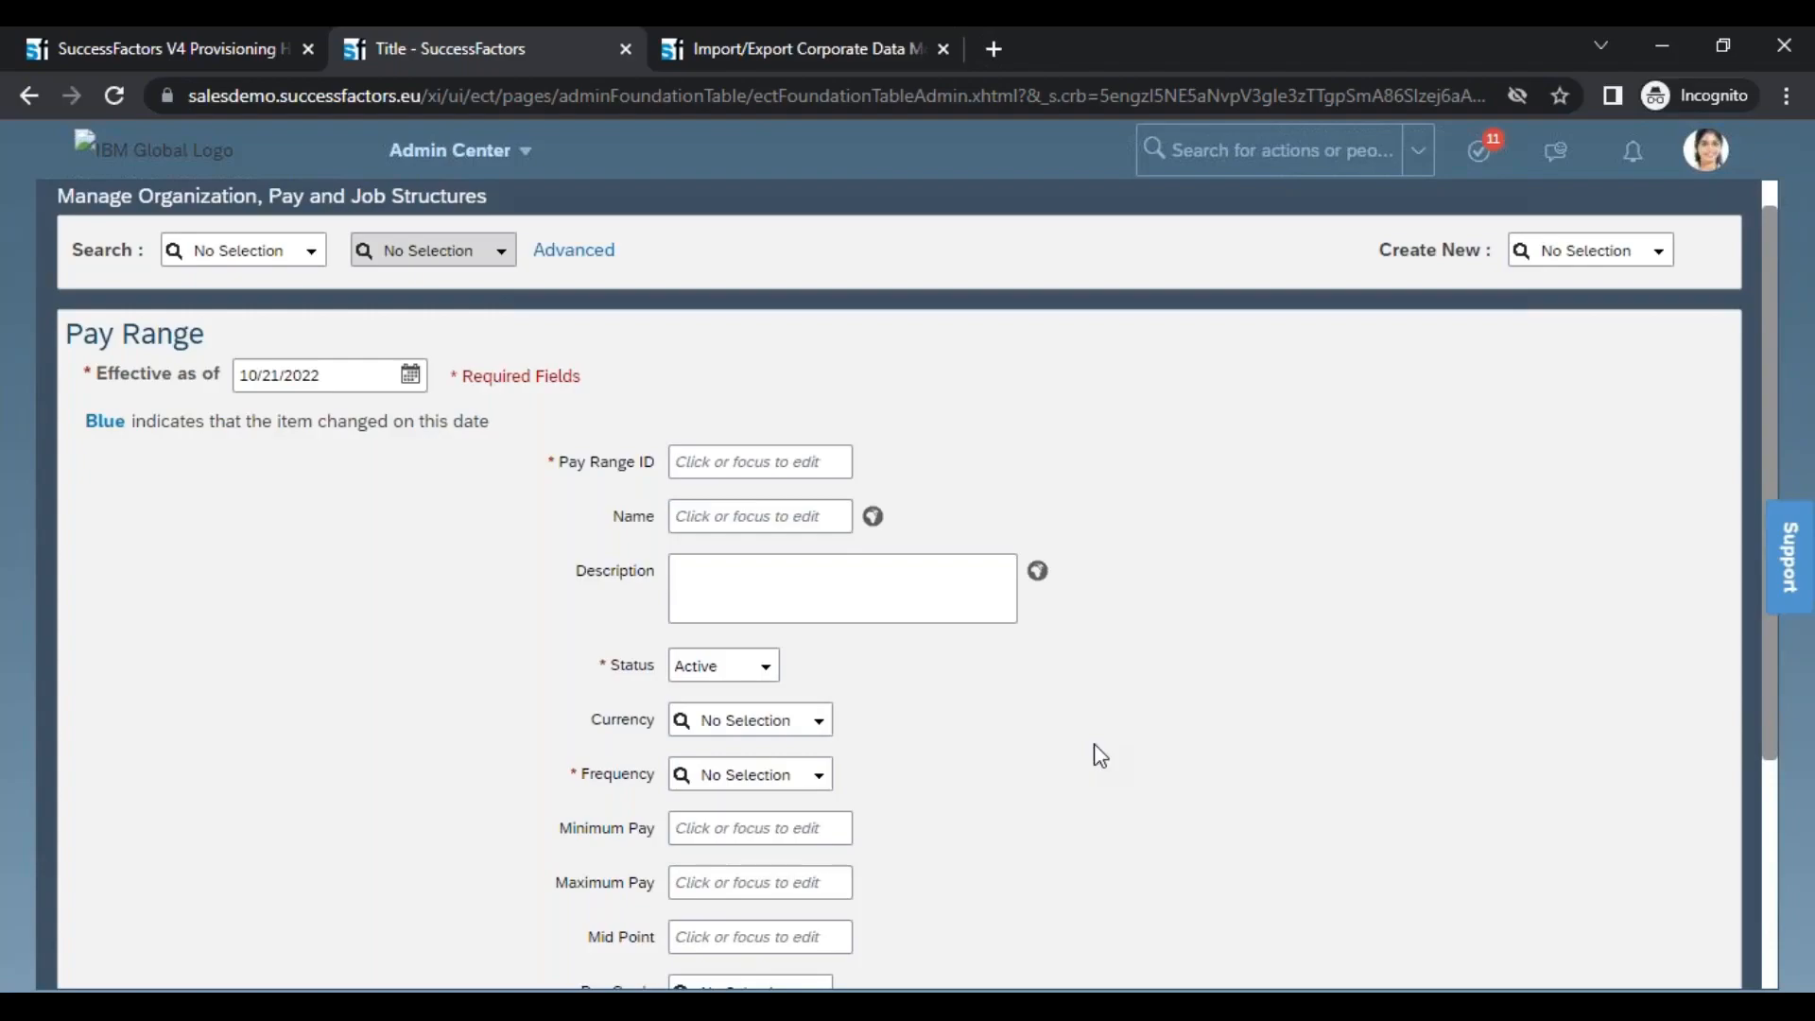
Check in XMLPad's table view which HRIS elements carry hris-associations and return to the browser
{"action": "key", "text": "alt+Tab"}
{"action": "mouse_move", "coordinate": [1025, 733]}
{"action": "left_mouse_down"}
{"action": "mouse_move", "coordinate": [1154, 744]}
{"action": "mouse_move", "coordinate": [1018, 751]}
{"action": "left_mouse_up"}
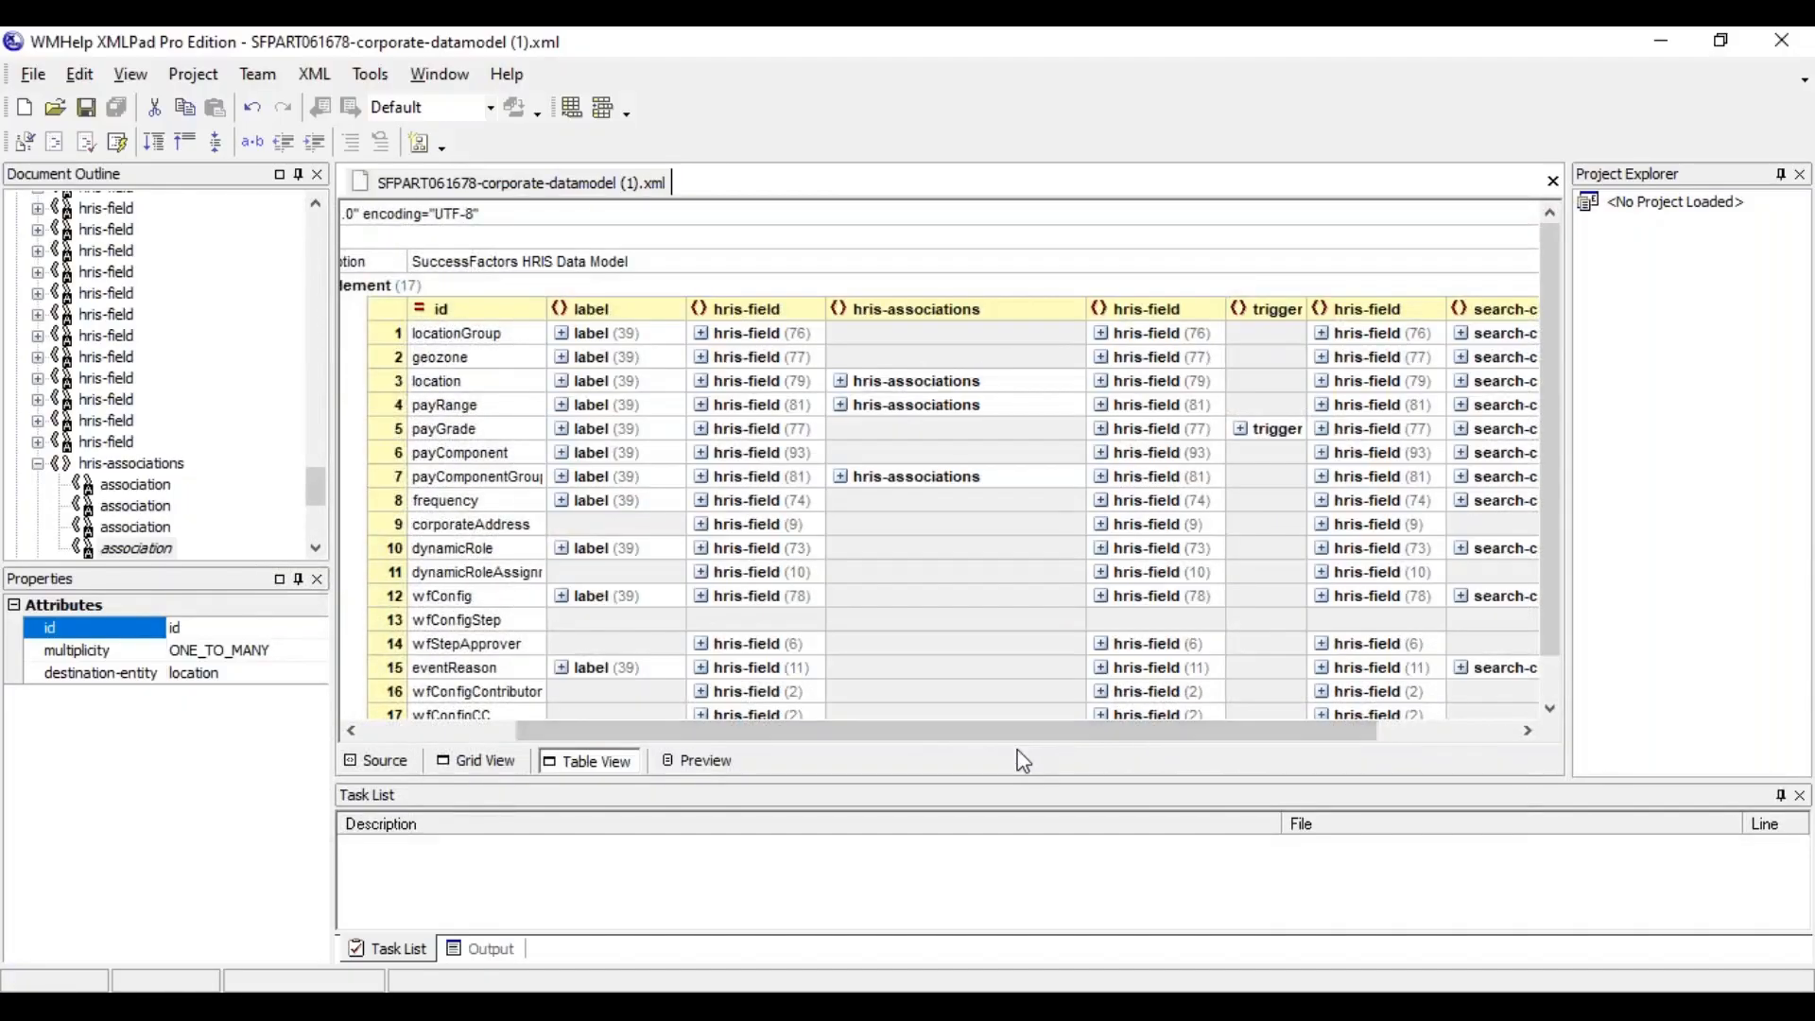
{"action": "key", "text": "alt+Tab"}
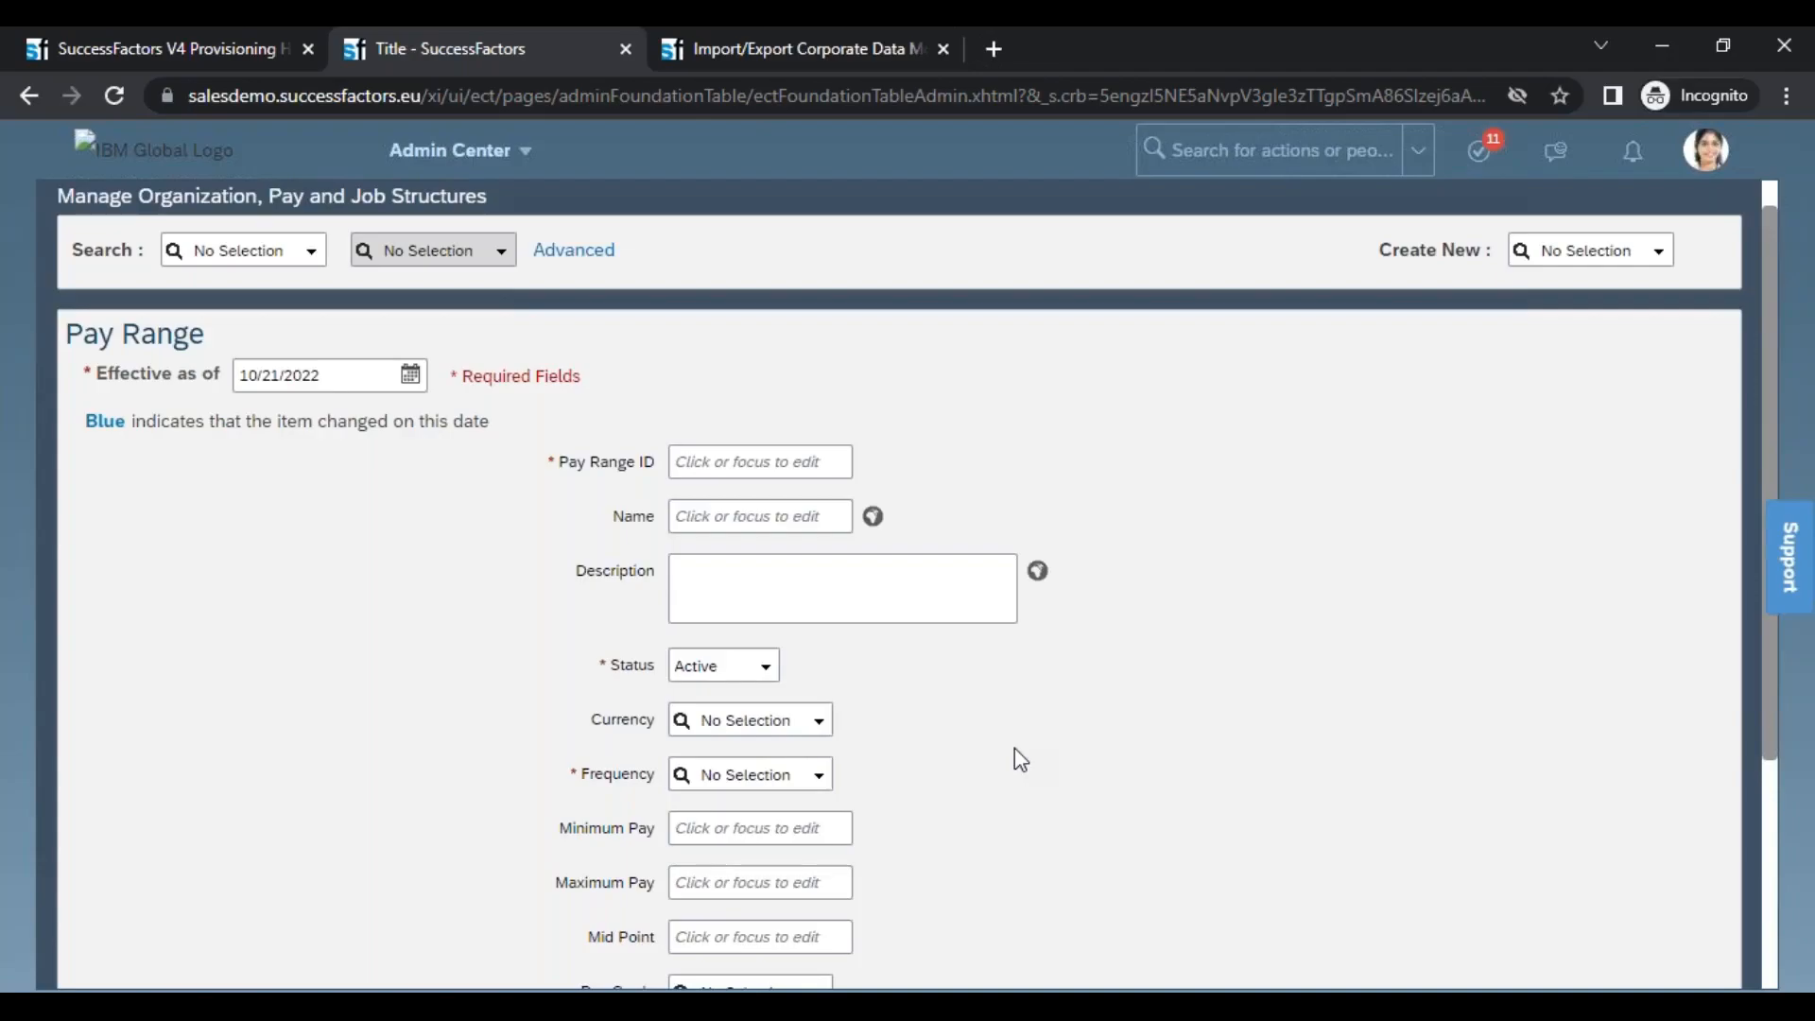
{"action": "mouse_move", "coordinate": [97, 995]}
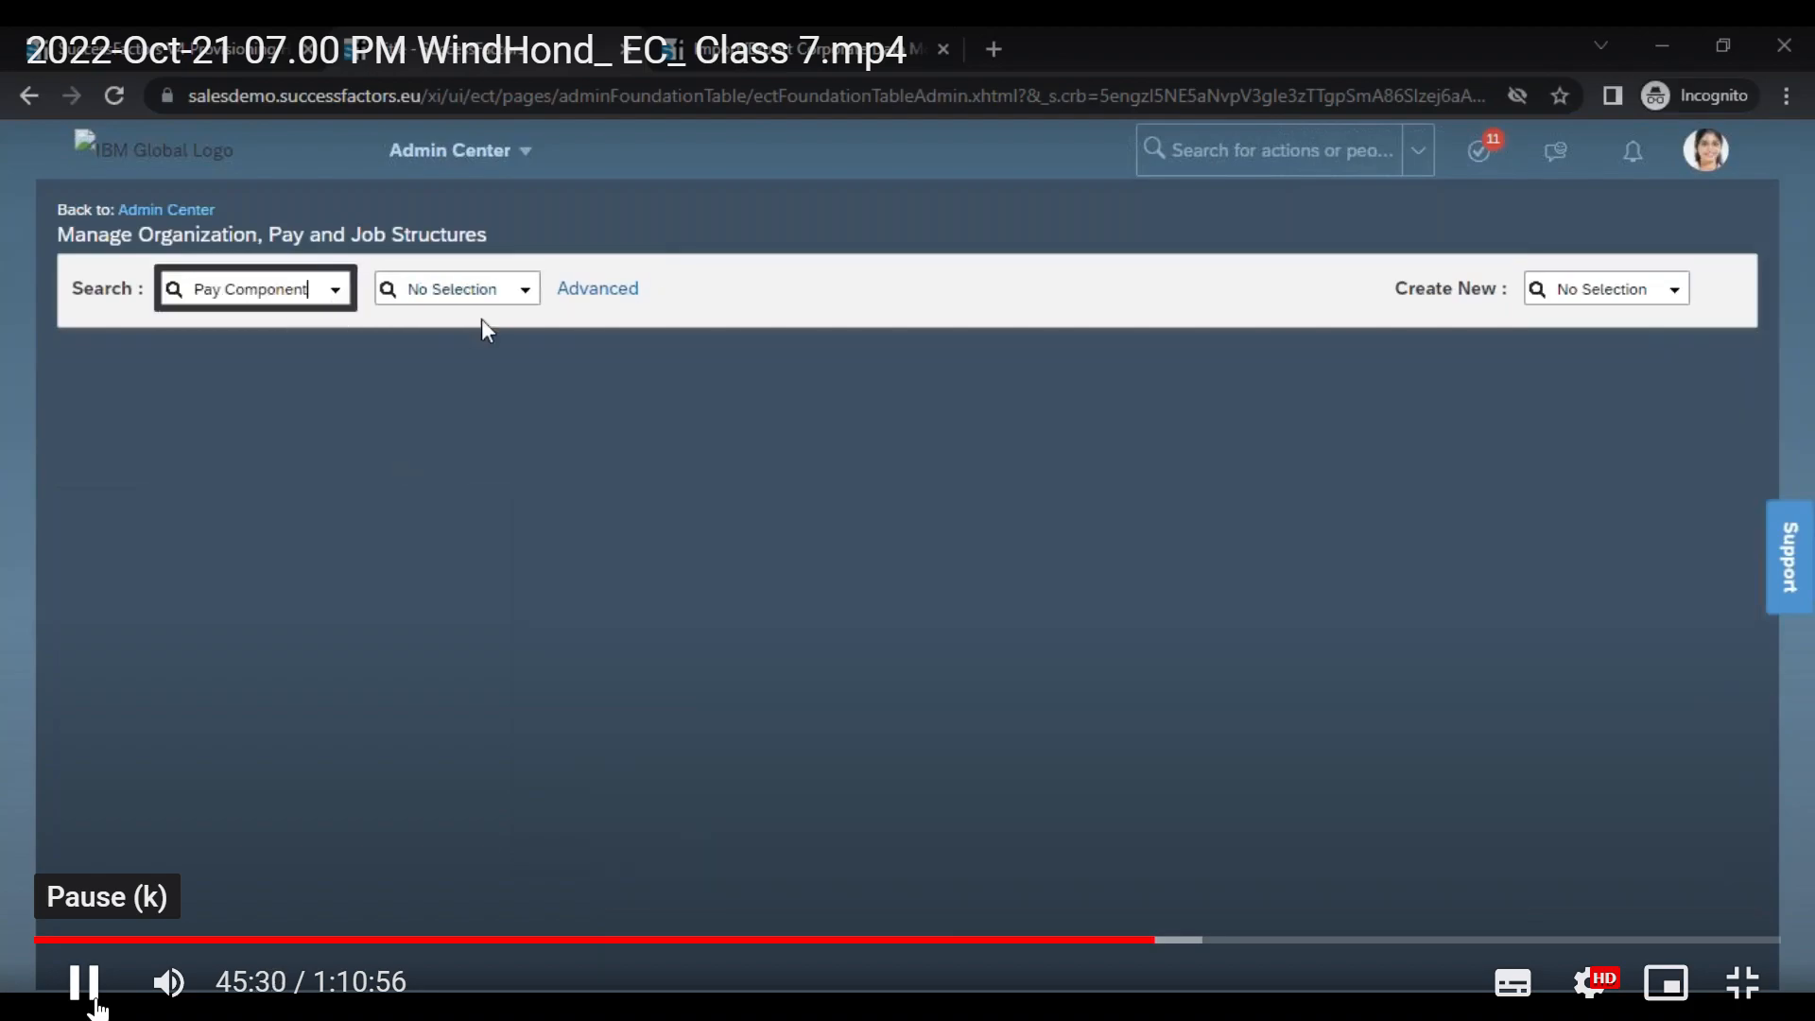
{"action": "left_click", "coordinate": [94, 1003]}
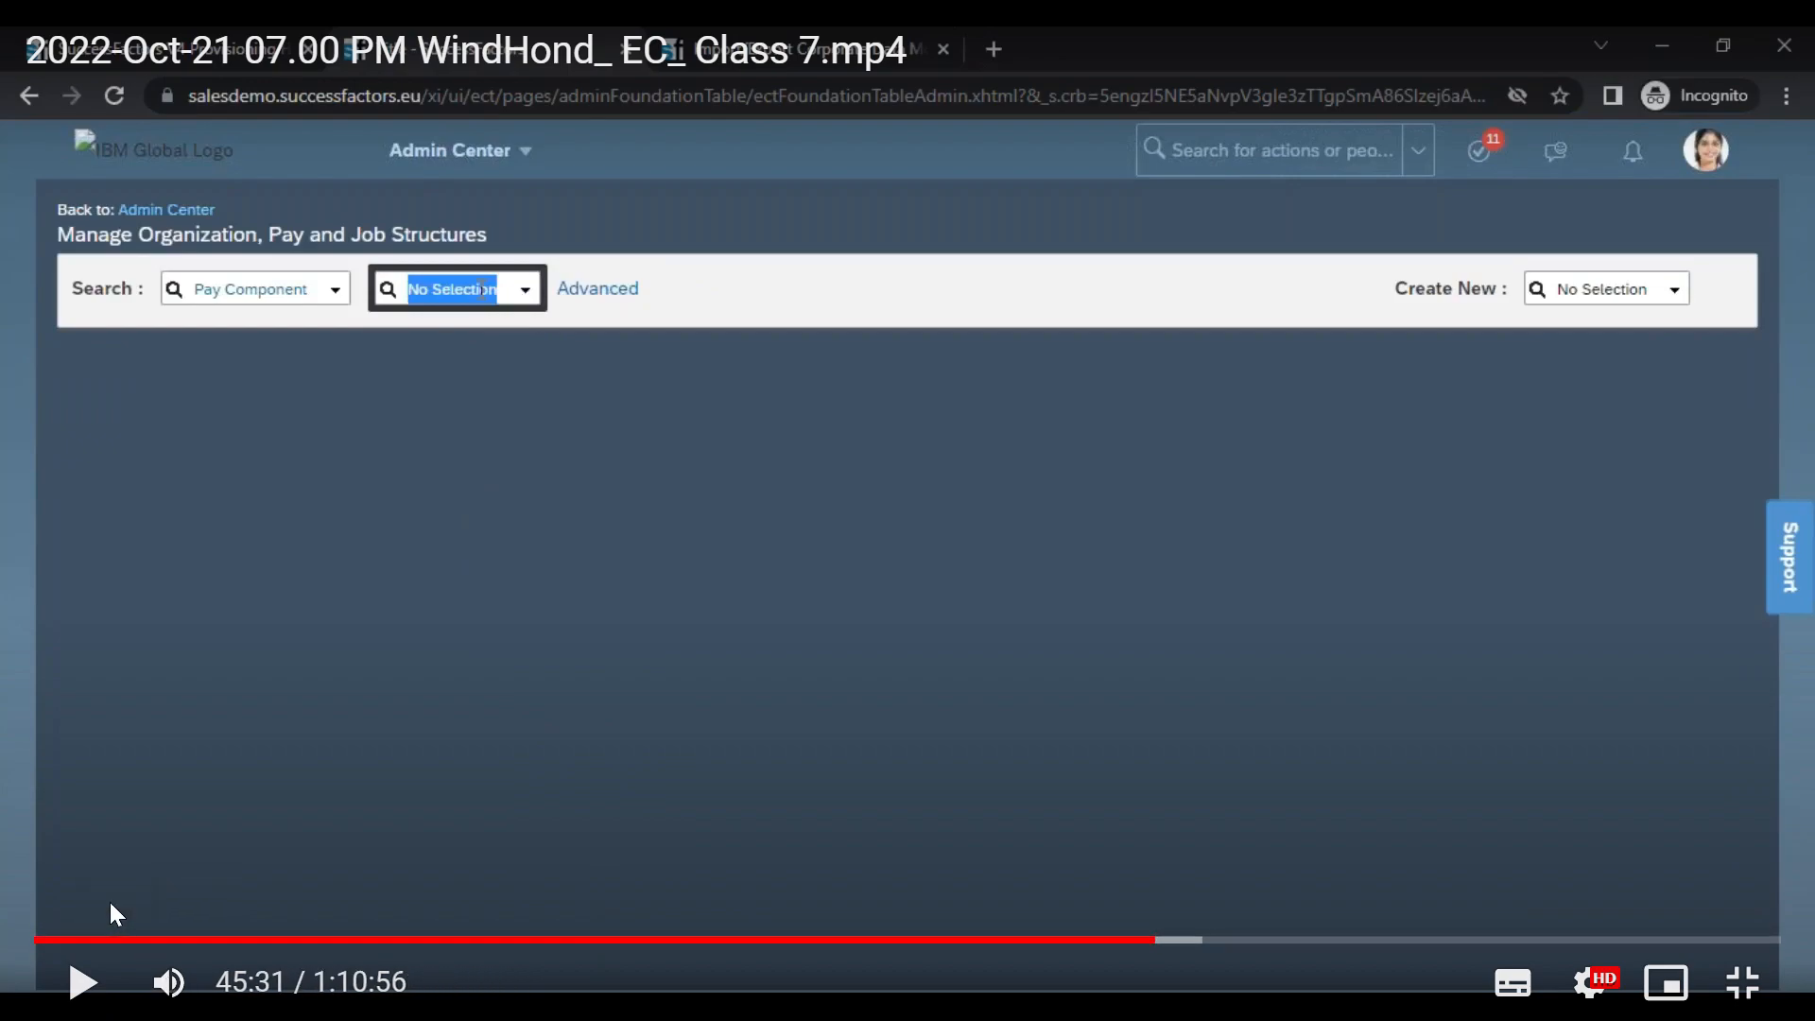
{"action": "left_click", "coordinate": [83, 985]}
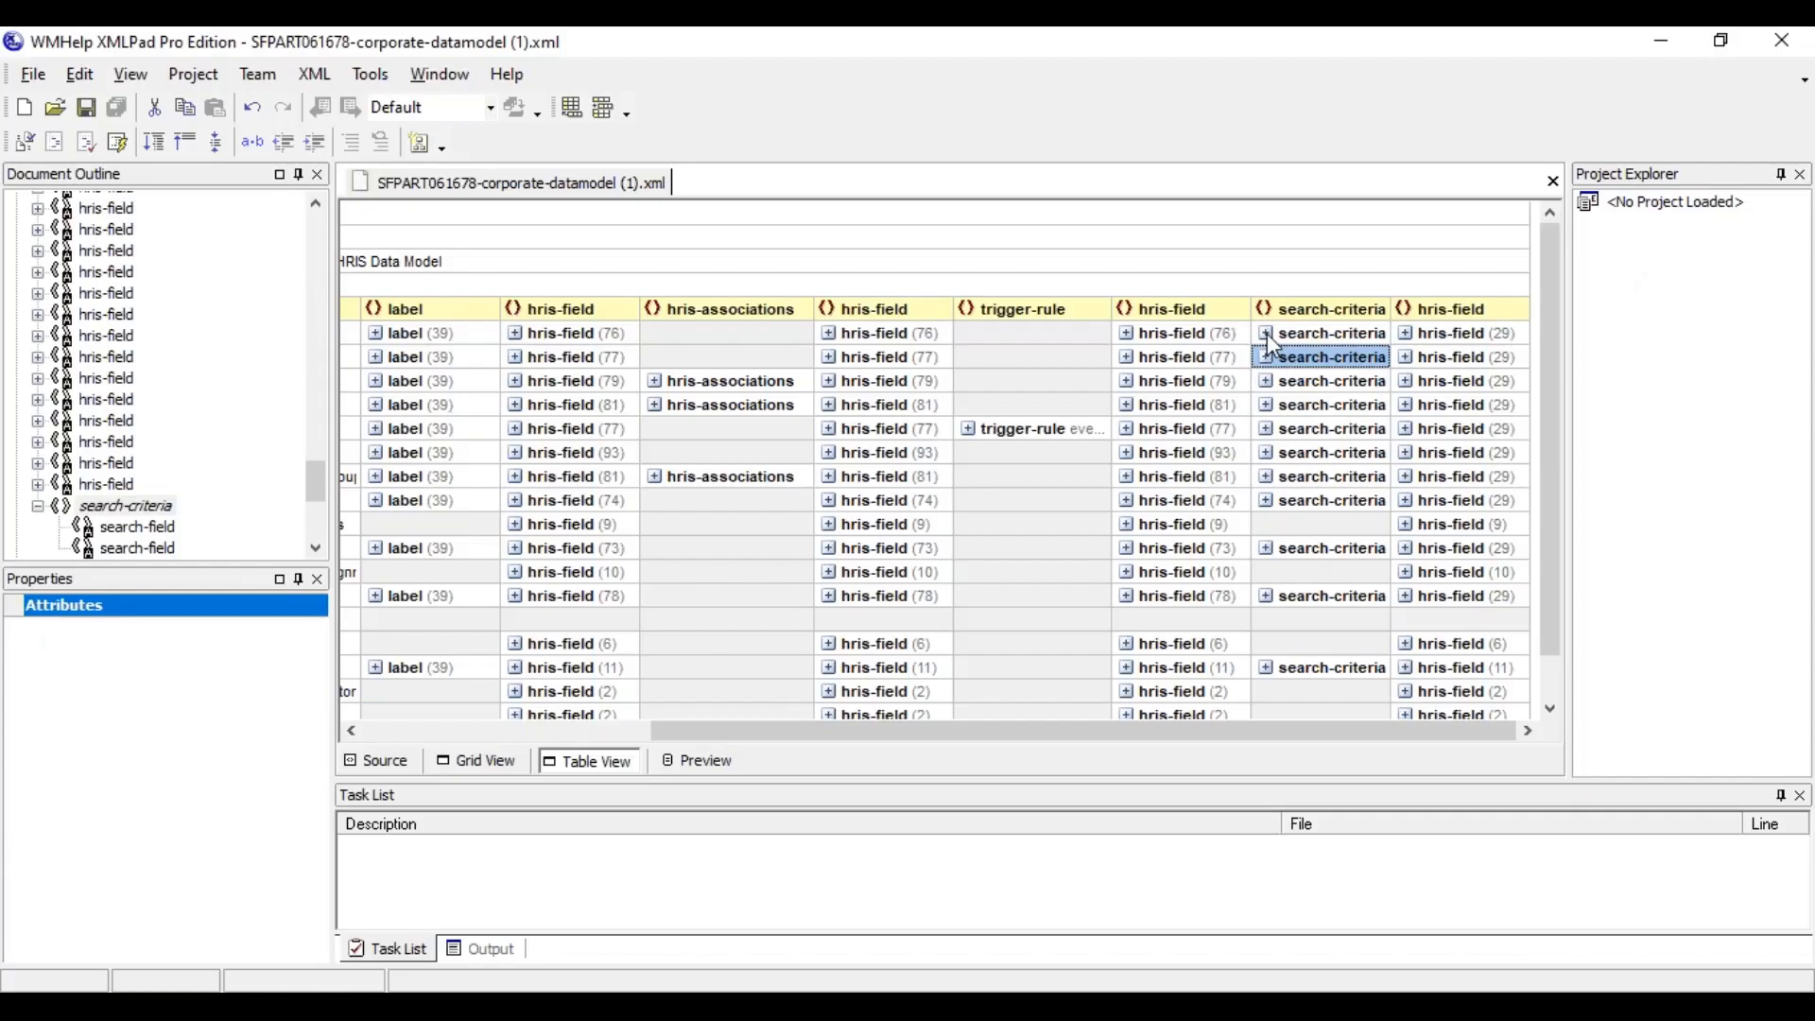
Expand locationGroup's search-criteria in XMLPad's table view and examine its search-field ids externalCode and name
{"action": "left_click", "coordinate": [1267, 335]}
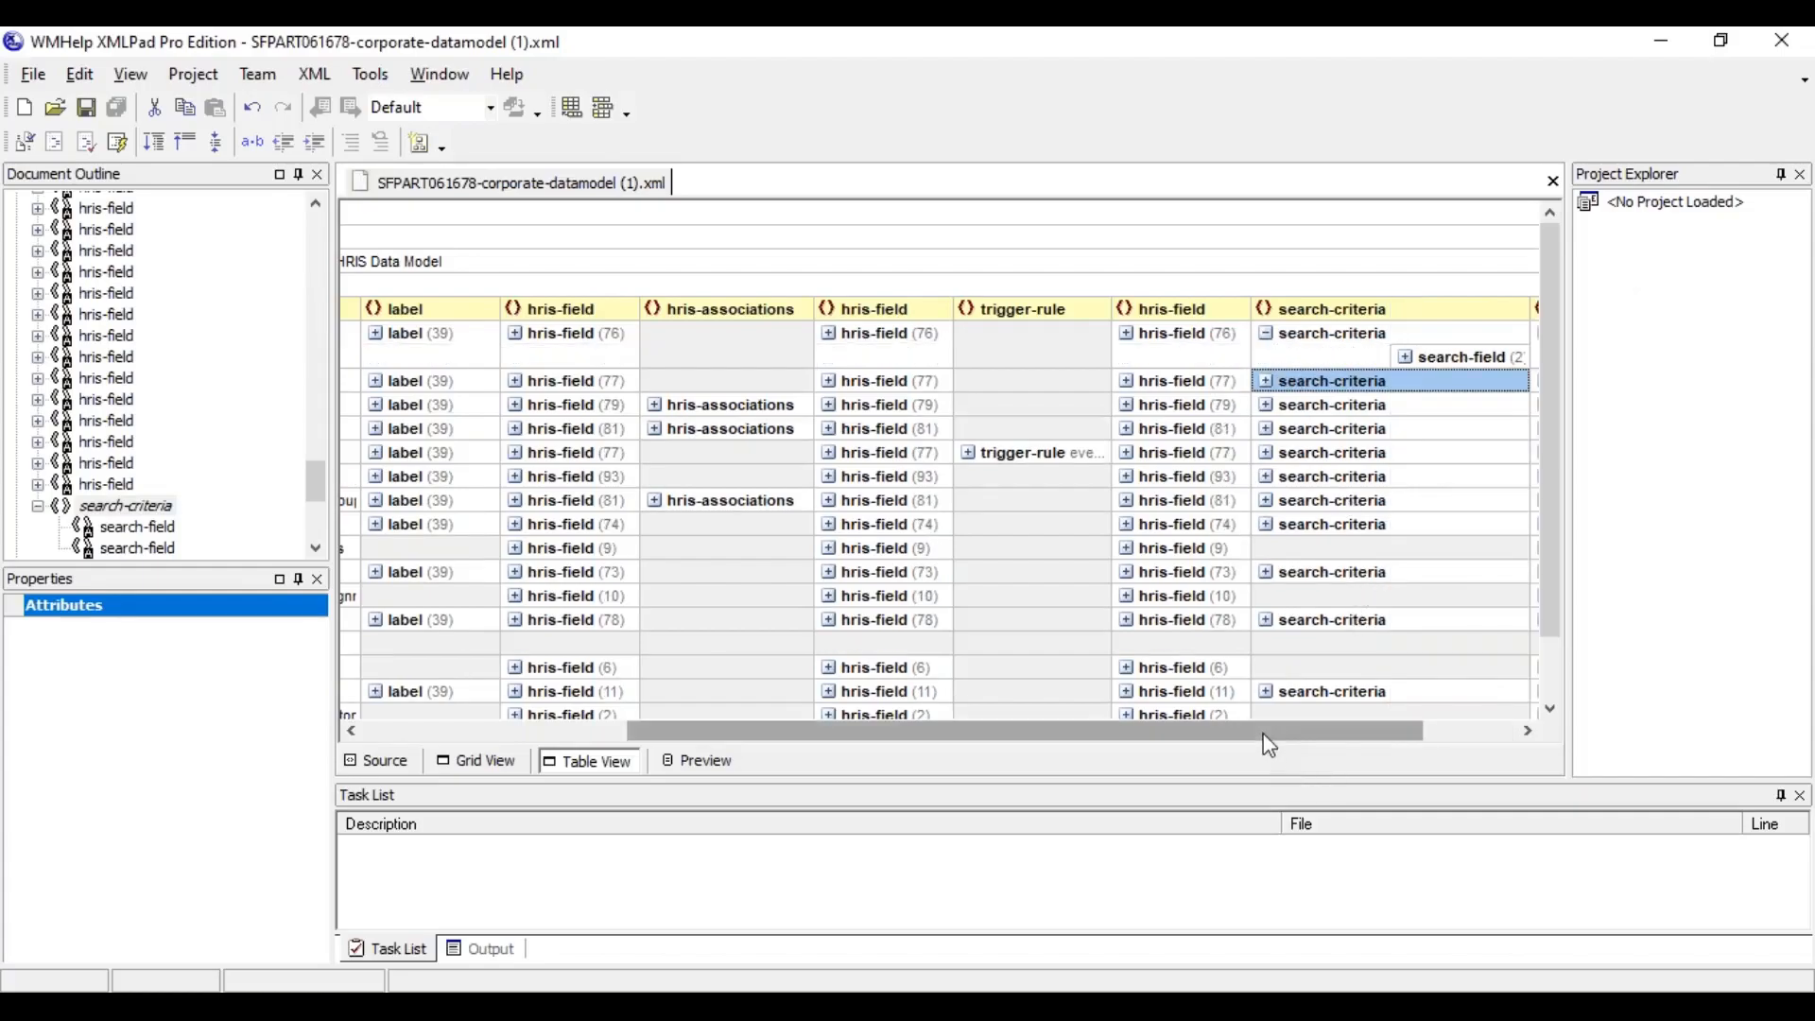
{"action": "left_click_drag", "start_coordinate": [1270, 746], "coordinate": [1358, 738]}
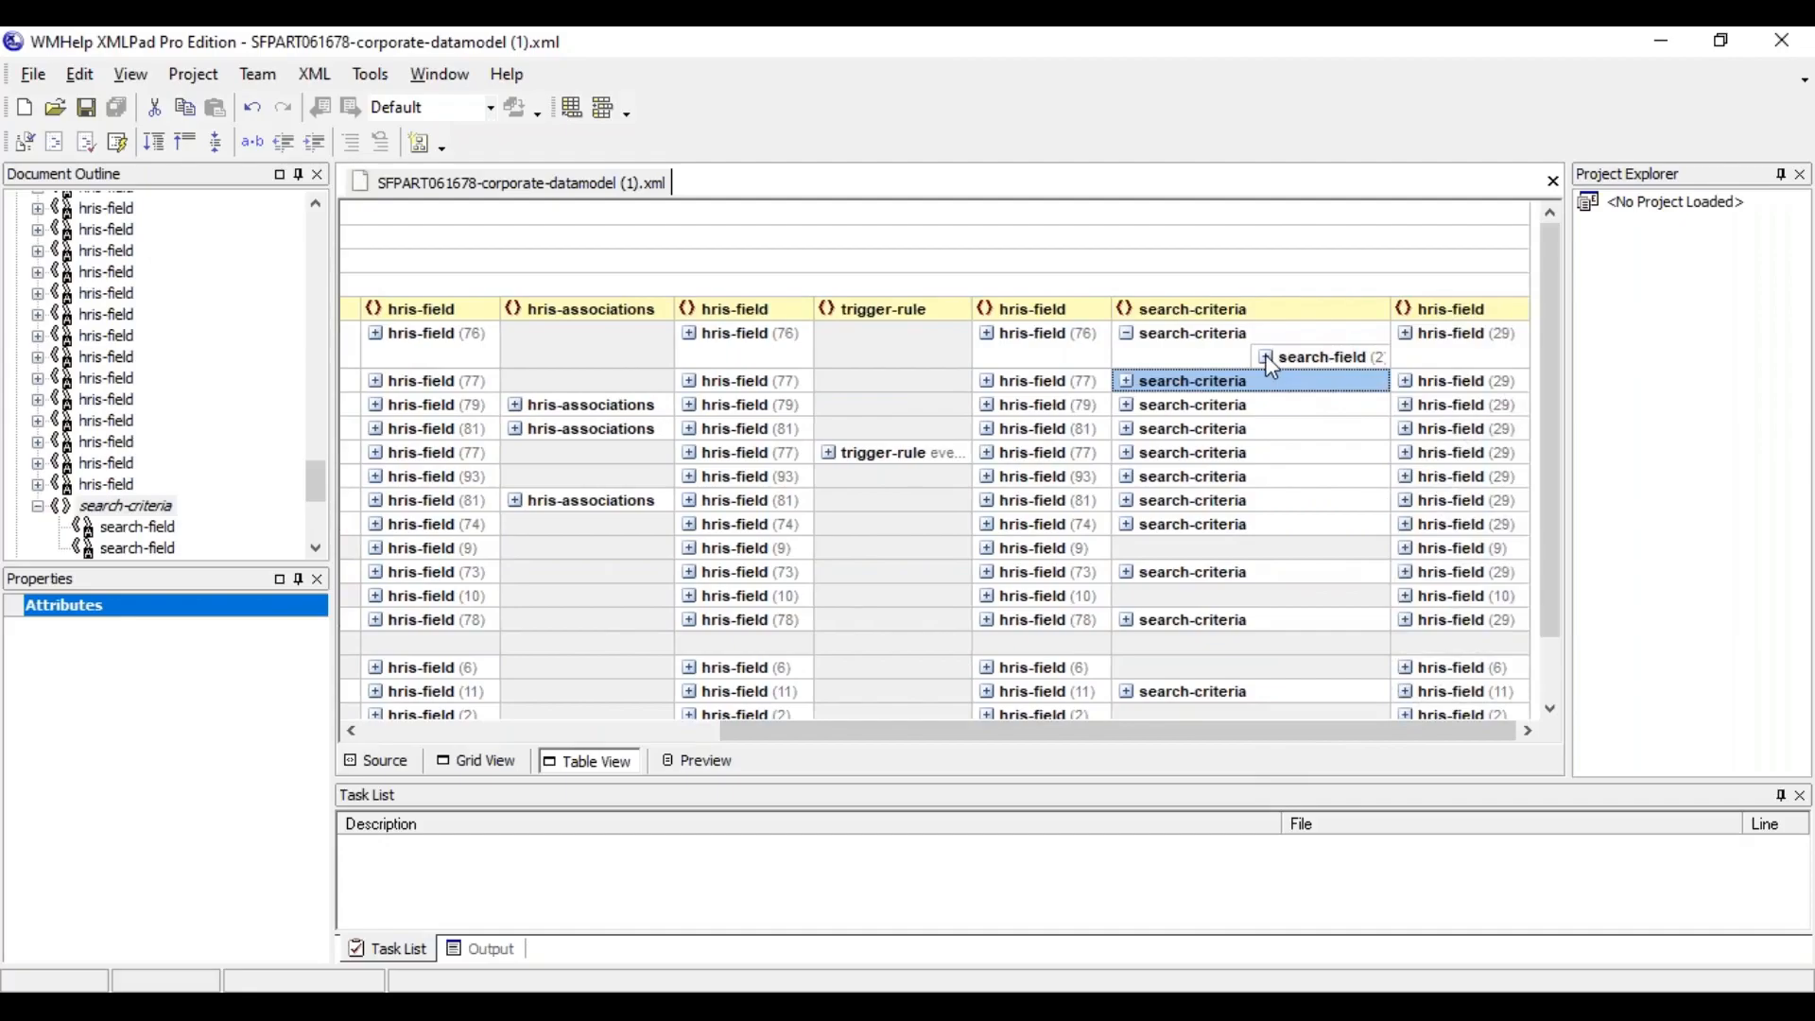
{"action": "left_click", "coordinate": [1268, 357]}
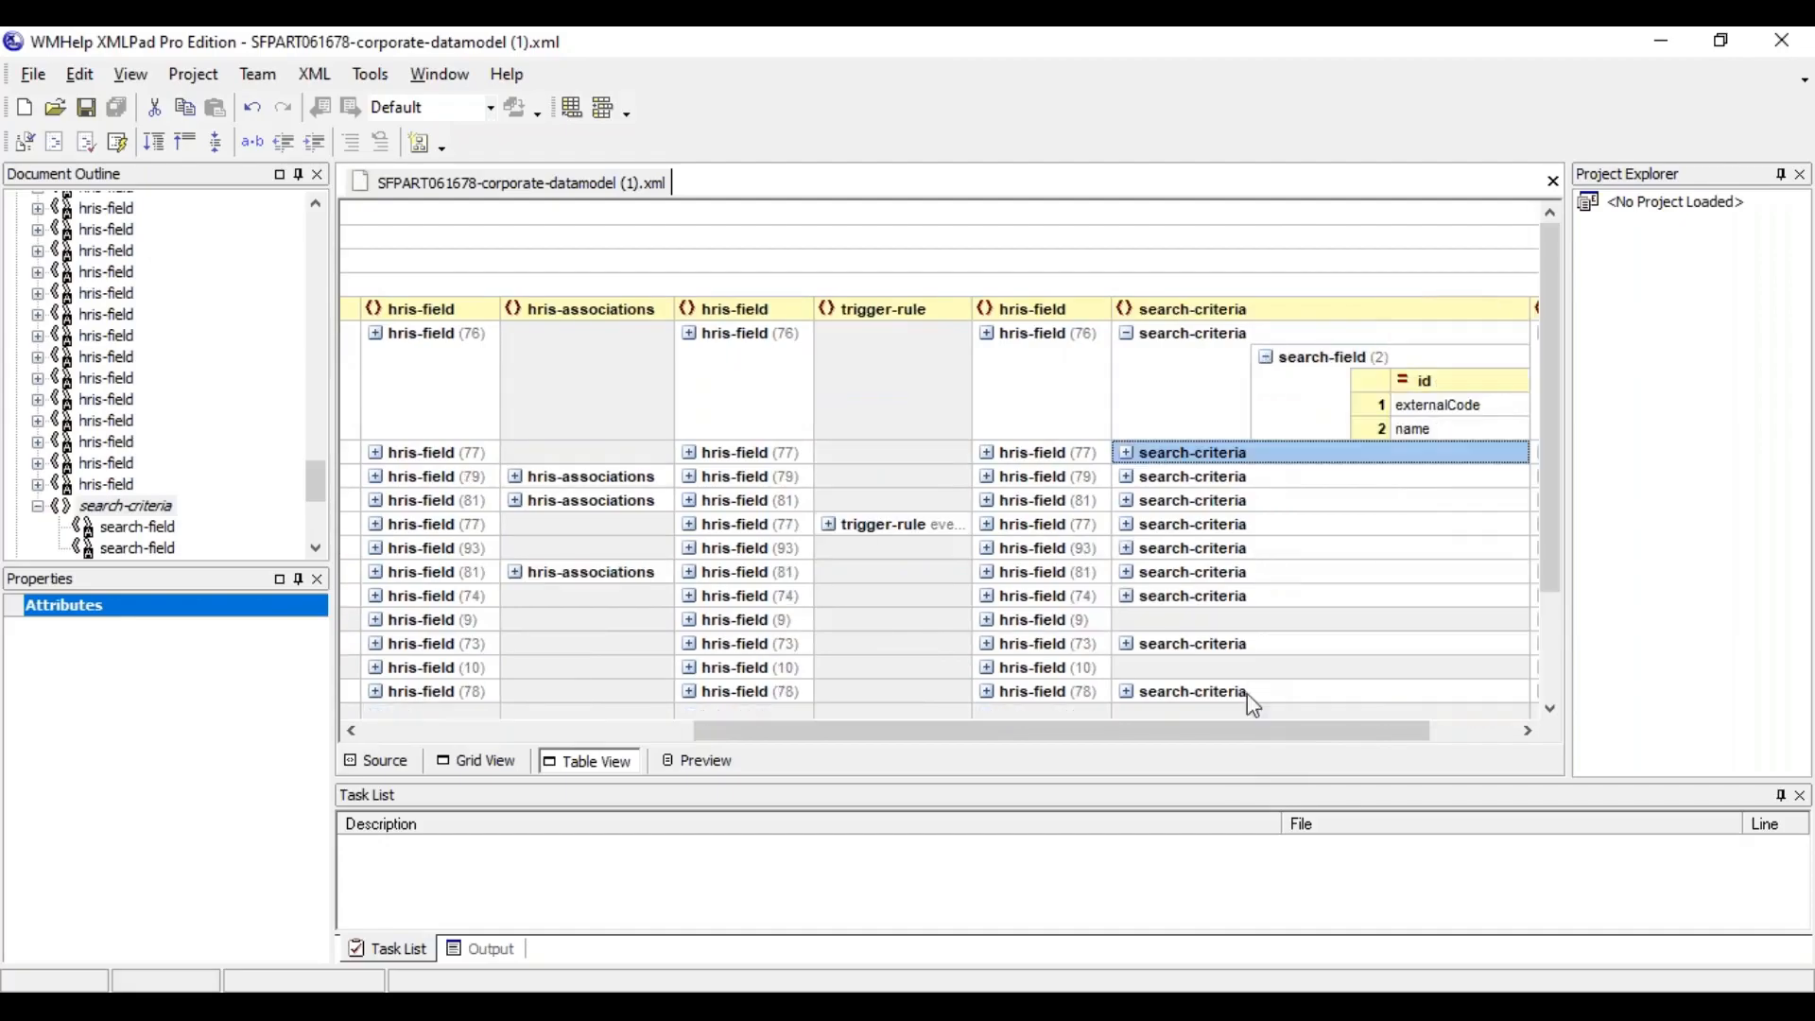
{"action": "left_click_drag", "start_coordinate": [1231, 729], "coordinate": [1359, 735]}
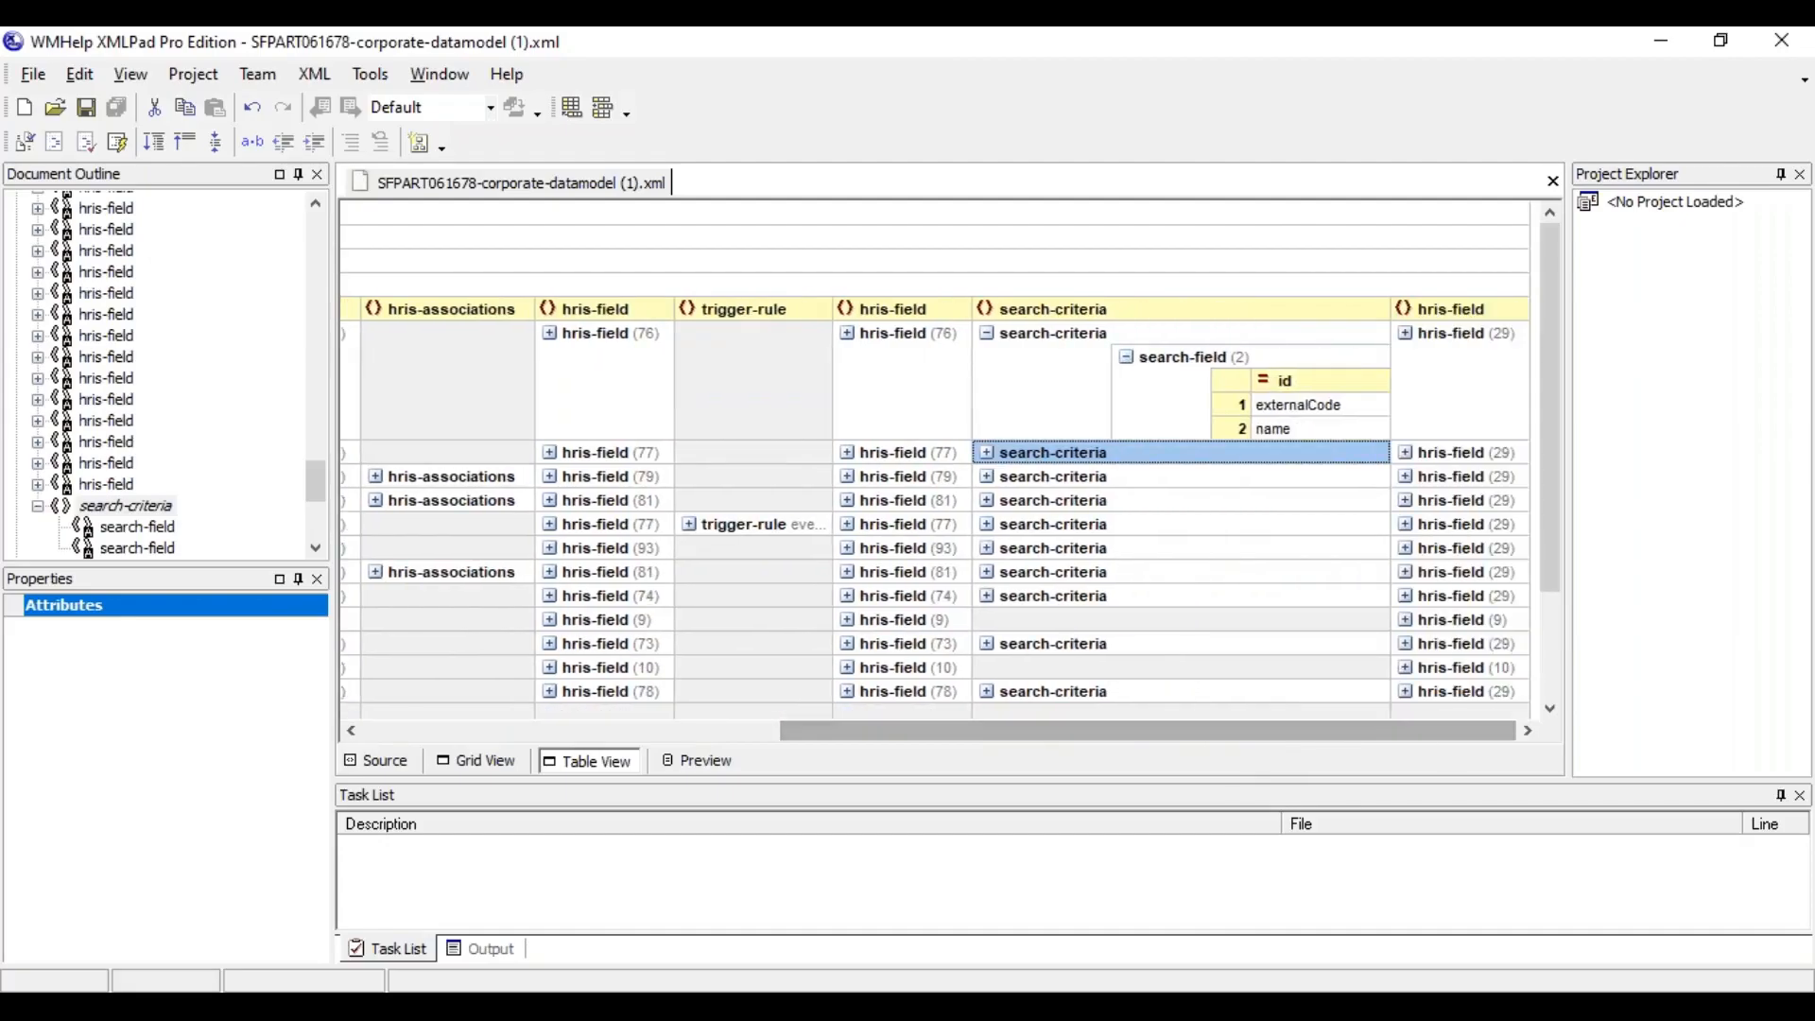
{"action": "left_click", "coordinate": [1323, 407]}
{"action": "left_click", "coordinate": [1305, 435]}
{"action": "left_click_drag", "start_coordinate": [1296, 741], "coordinate": [976, 747]}
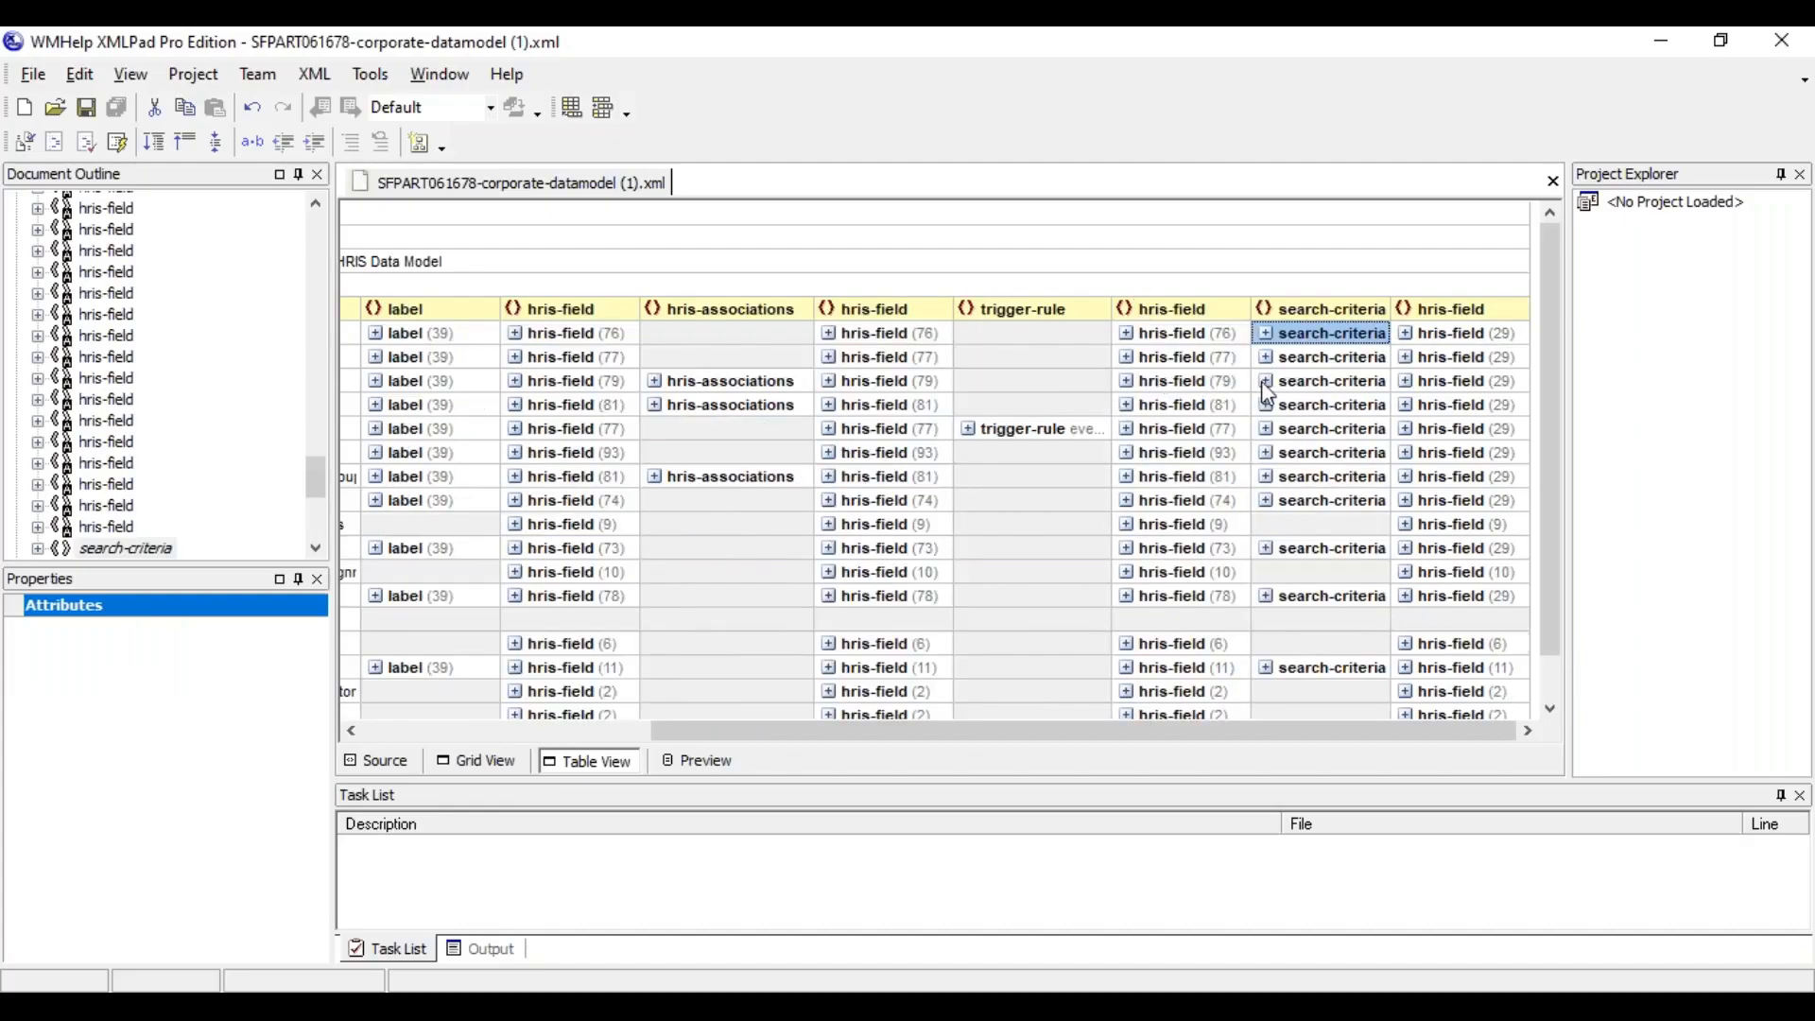
Expand location's search-criteria, widen the search-field id column and examine each id, including corporateAddress.city and corporateAddress.country
{"action": "left_click", "coordinate": [1266, 382]}
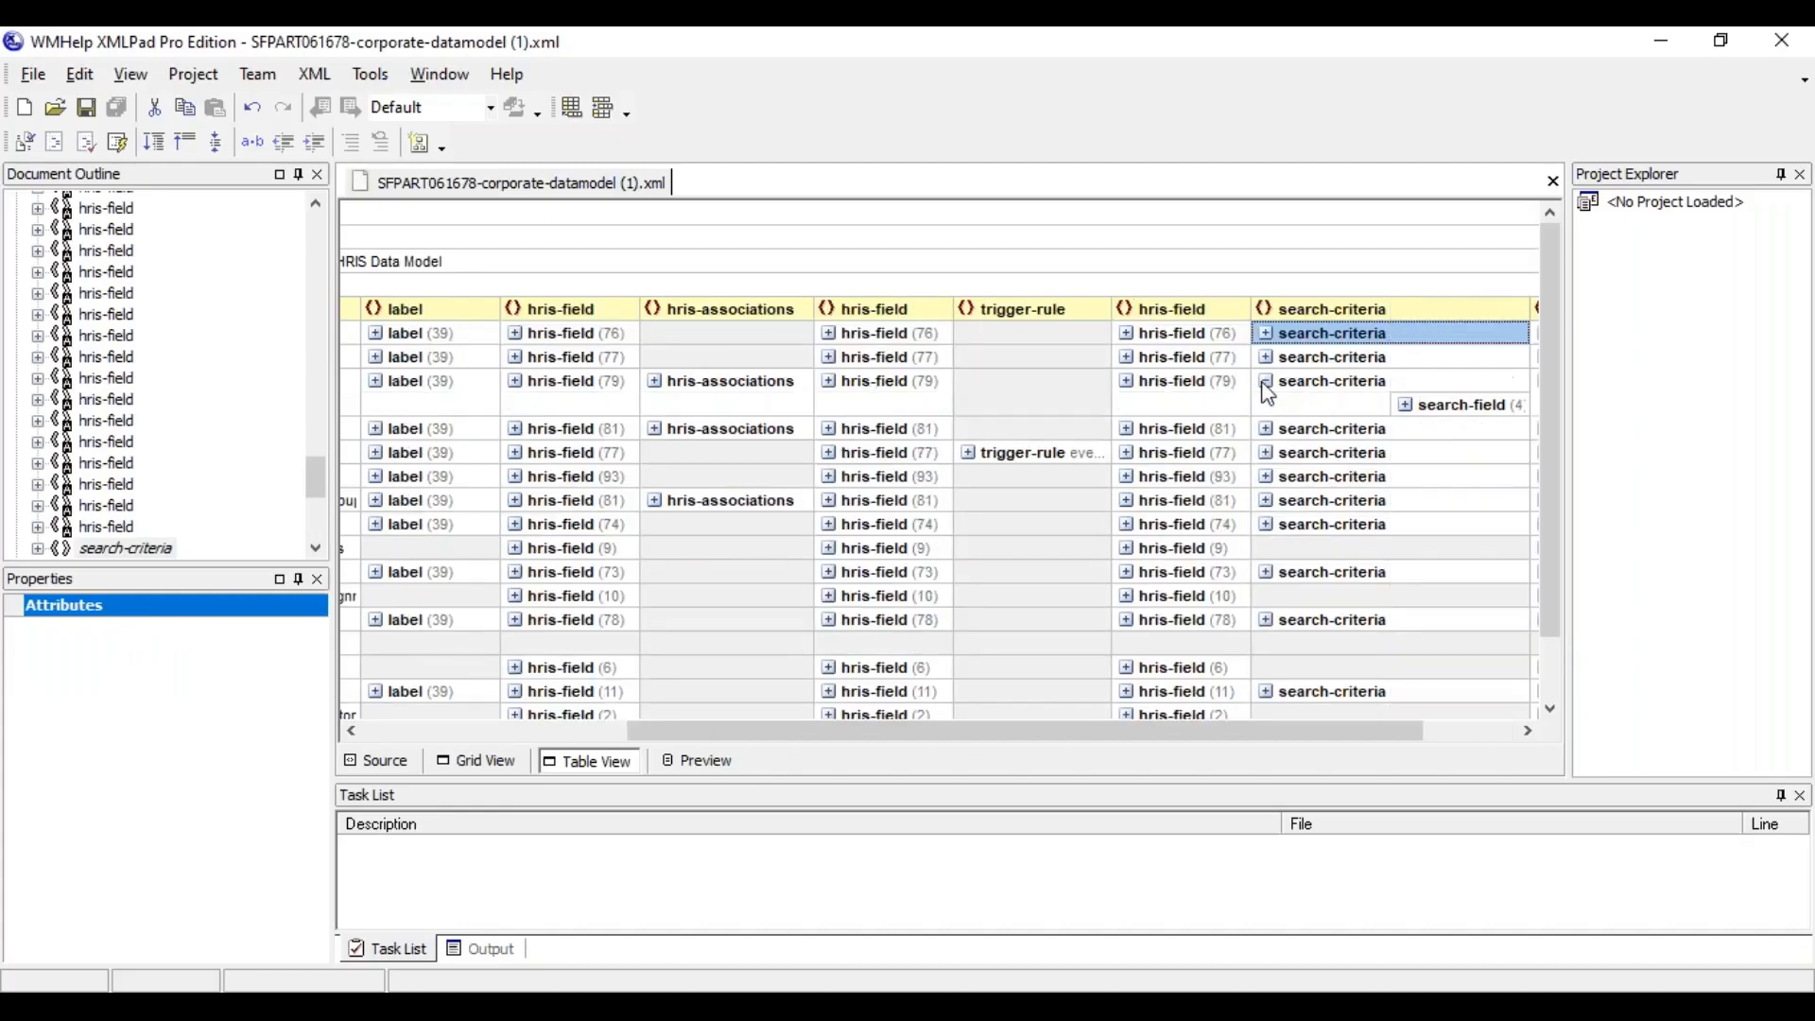
{"action": "left_click_drag", "start_coordinate": [1174, 728], "coordinate": [1346, 749]}
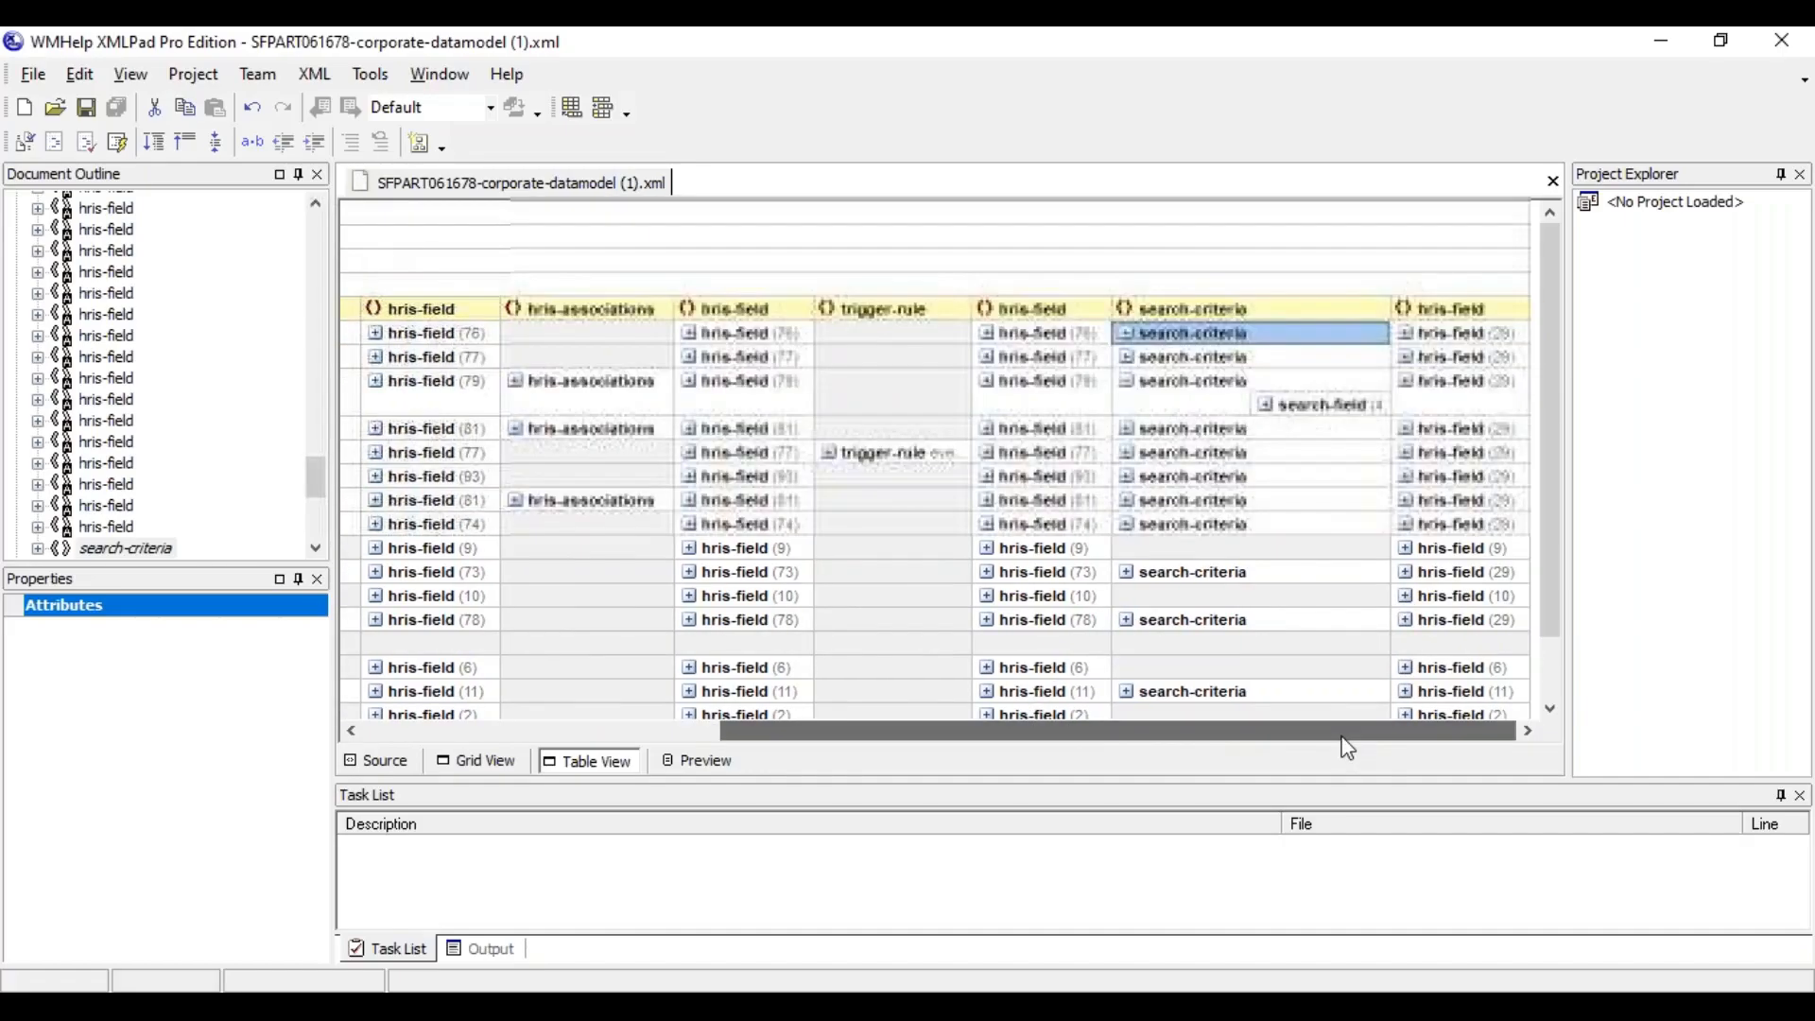
{"action": "left_click", "coordinate": [1266, 405]}
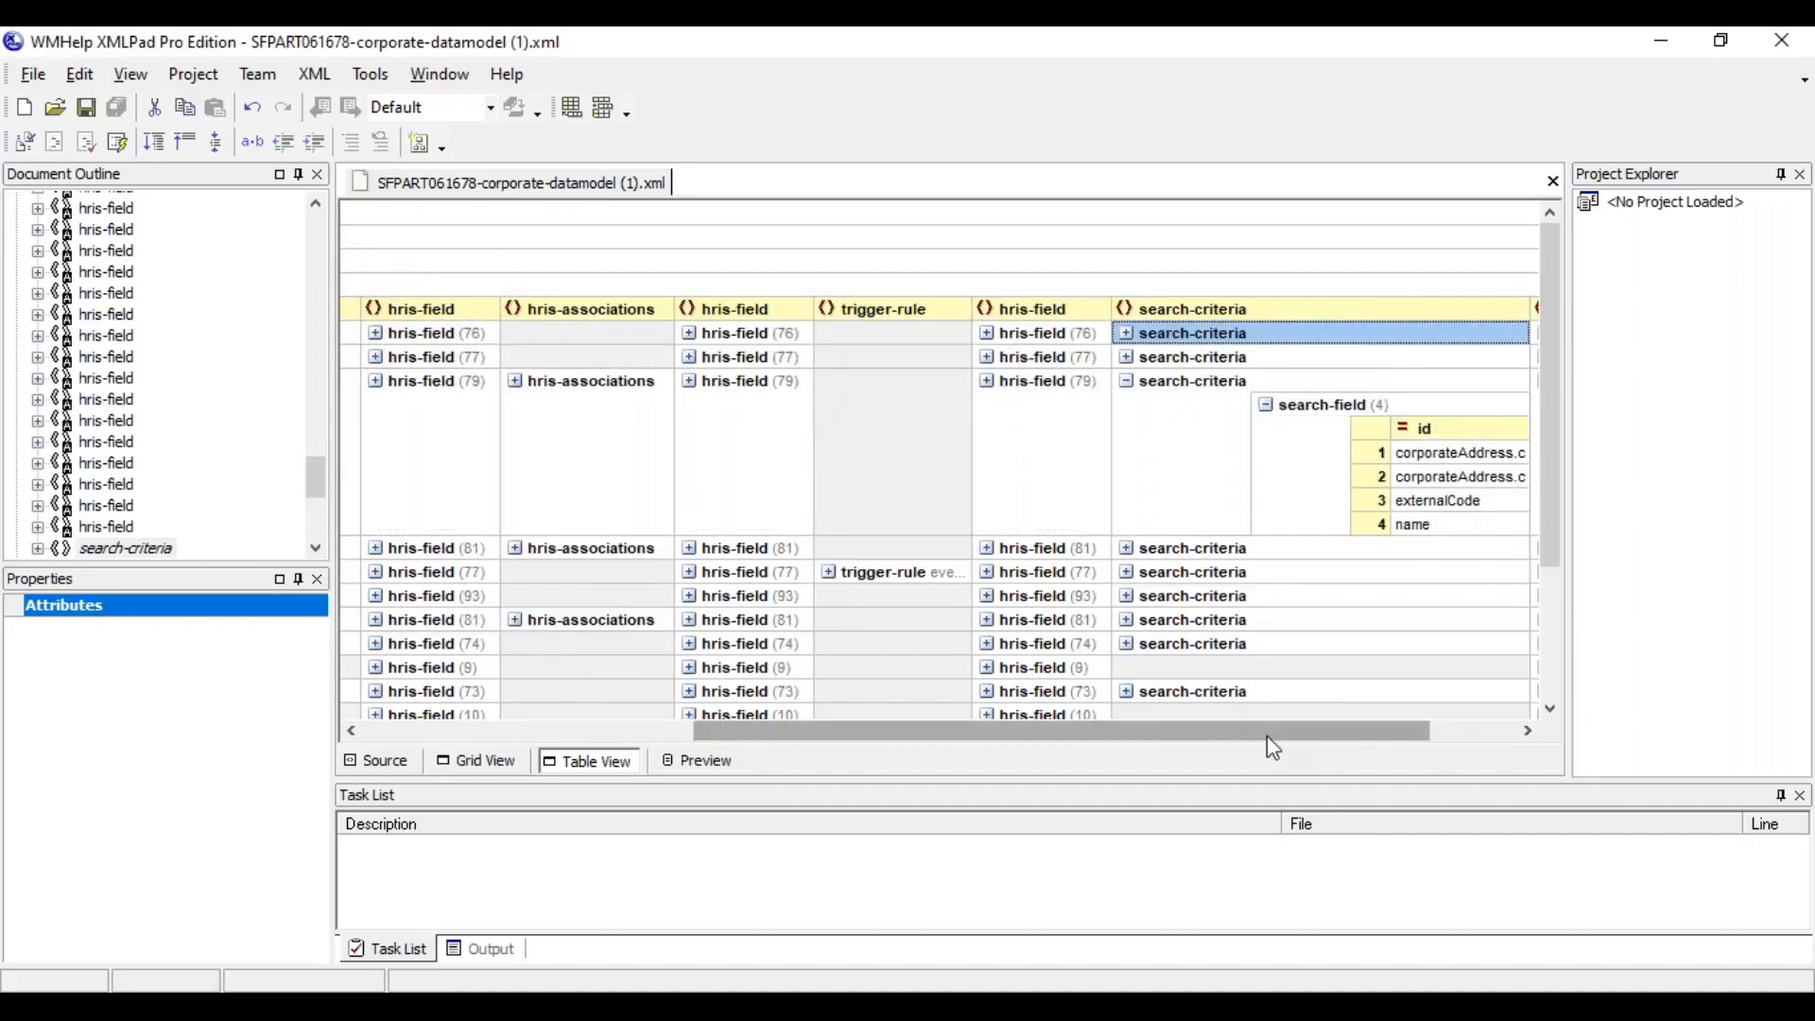
{"action": "left_click_drag", "start_coordinate": [1276, 740], "coordinate": [1361, 740]}
{"action": "left_click_drag", "start_coordinate": [1390, 507], "coordinate": [1484, 508]}
{"action": "left_click", "coordinate": [1328, 507]}
{"action": "left_click", "coordinate": [1303, 525]}
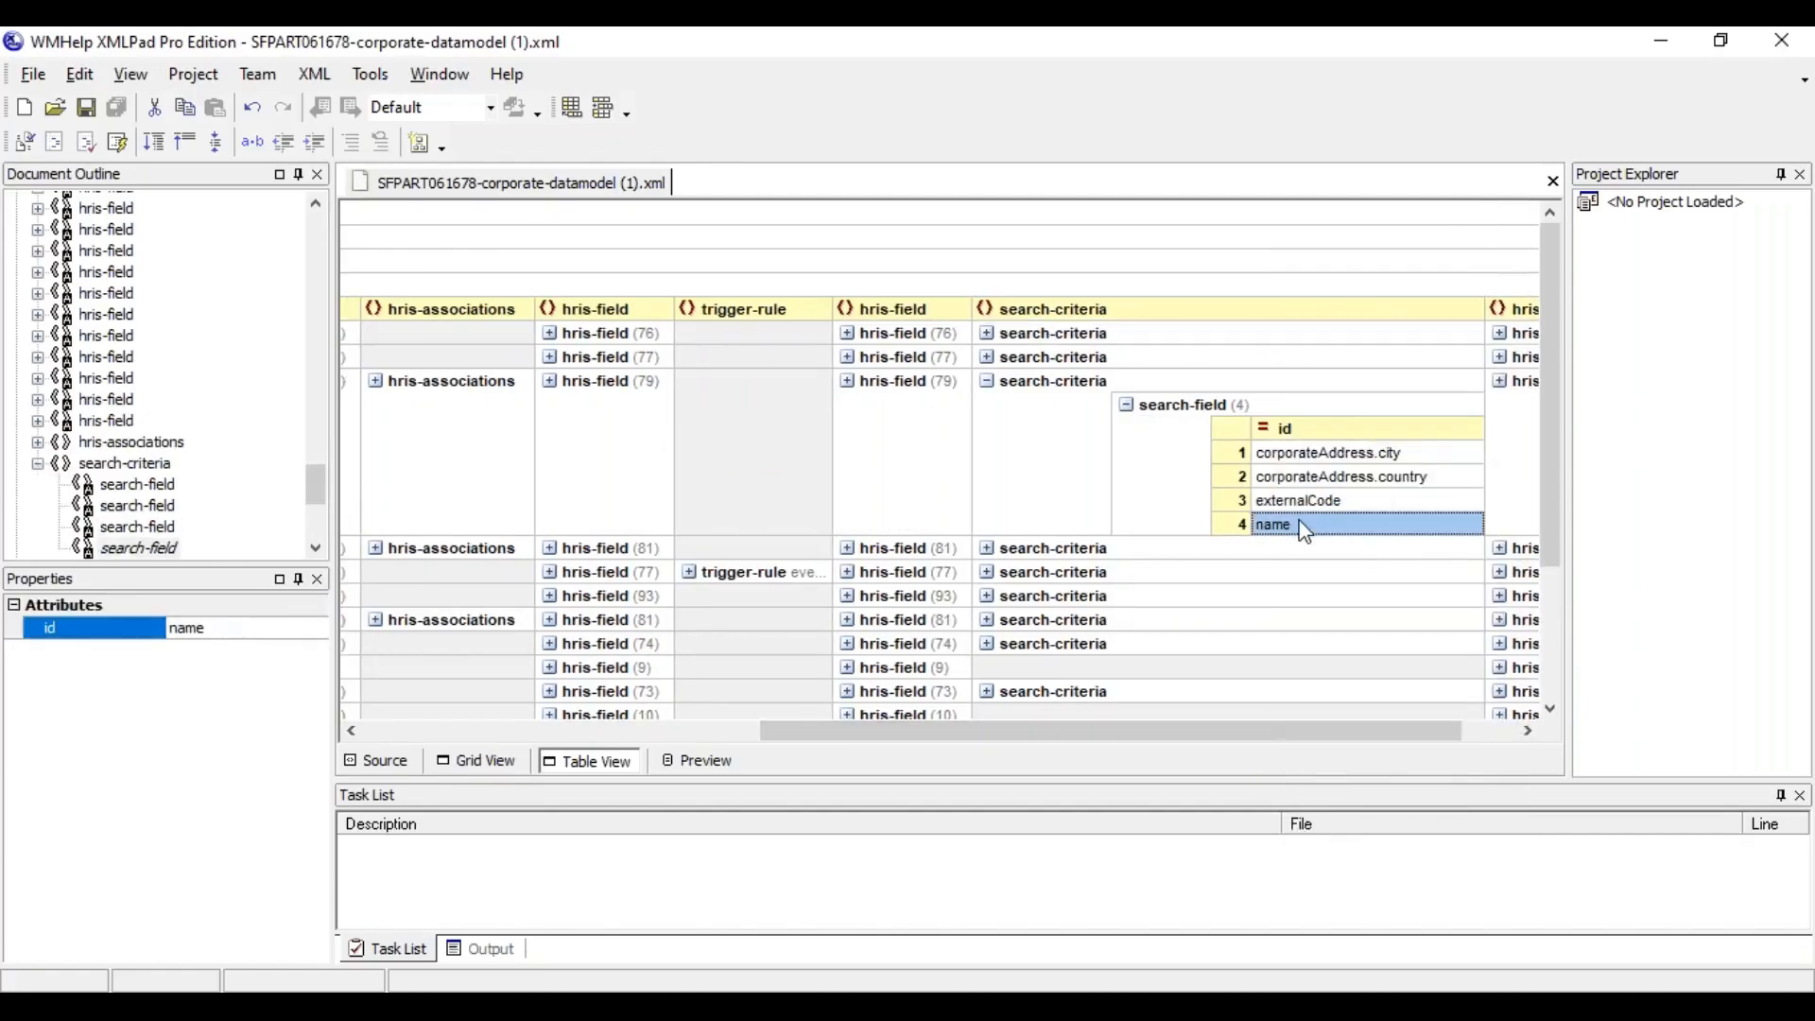
{"action": "left_click", "coordinate": [1331, 456]}
{"action": "left_click", "coordinate": [1367, 480]}
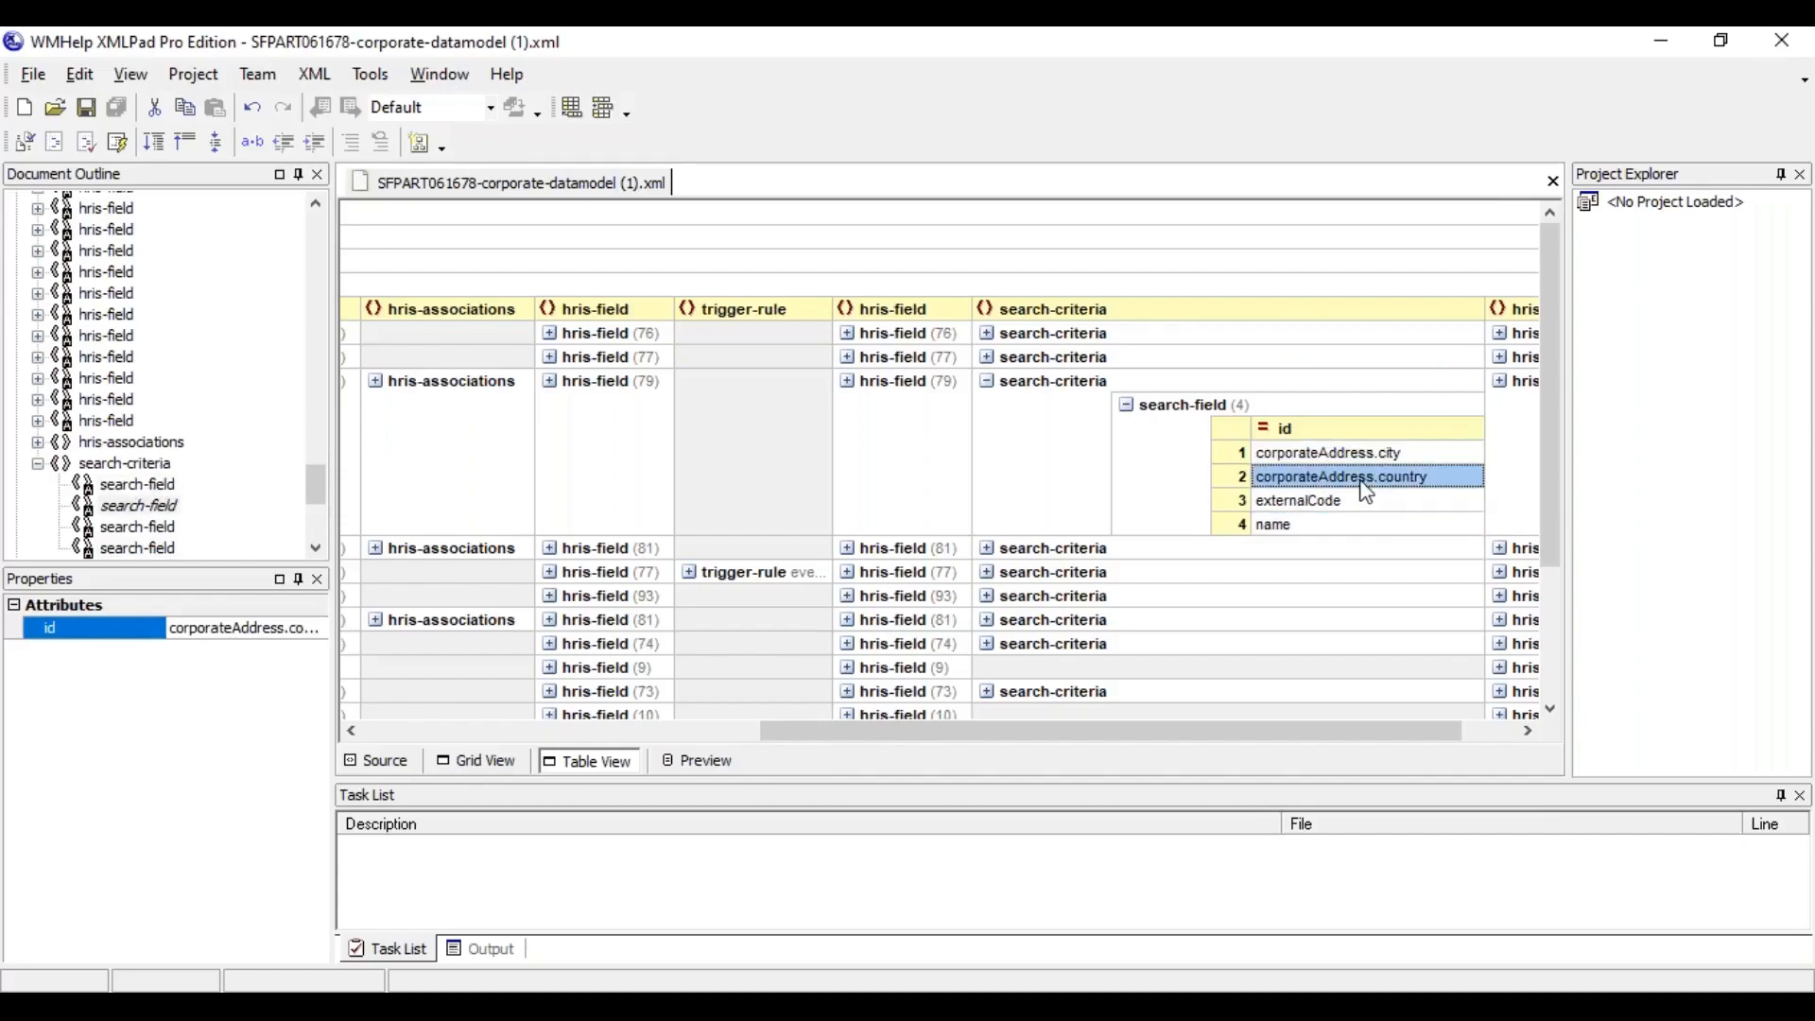
Switch to the browser, choose Location as the object to search and search its records for "banga"
{"action": "key", "text": "alt+Tab"}
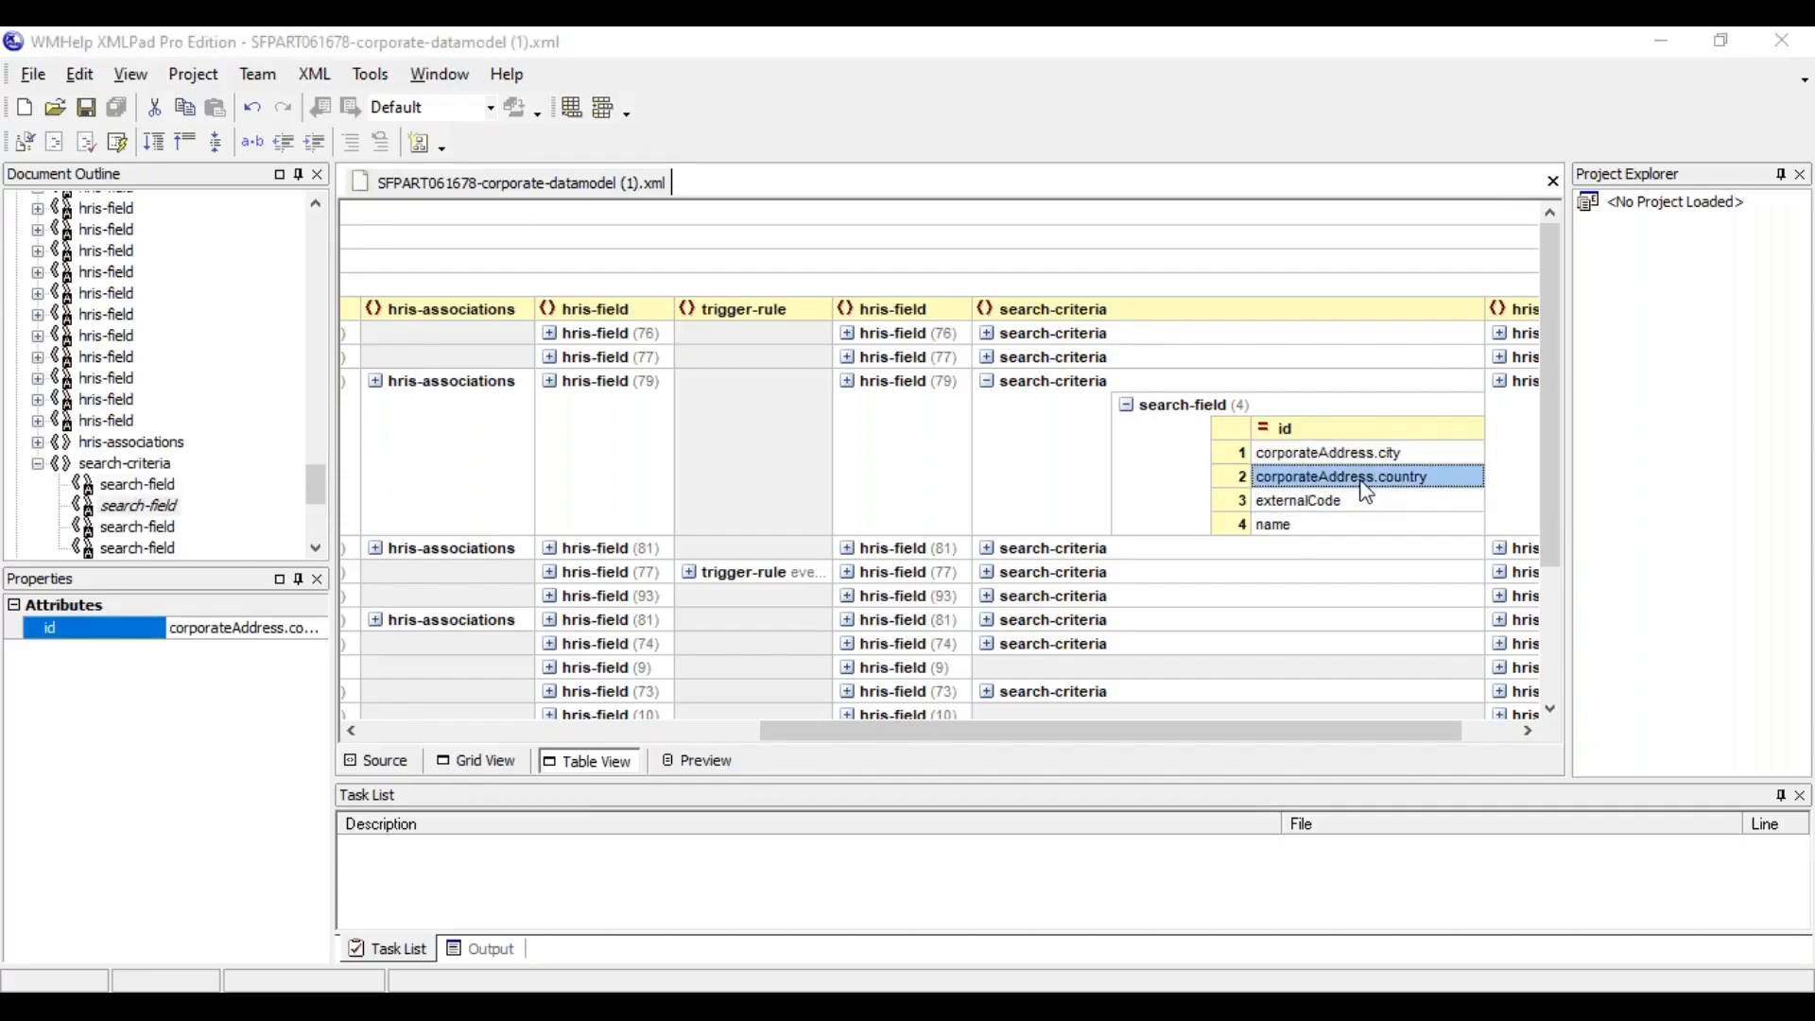
{"action": "left_click", "coordinate": [289, 287]}
{"action": "type", "text": "locat"}
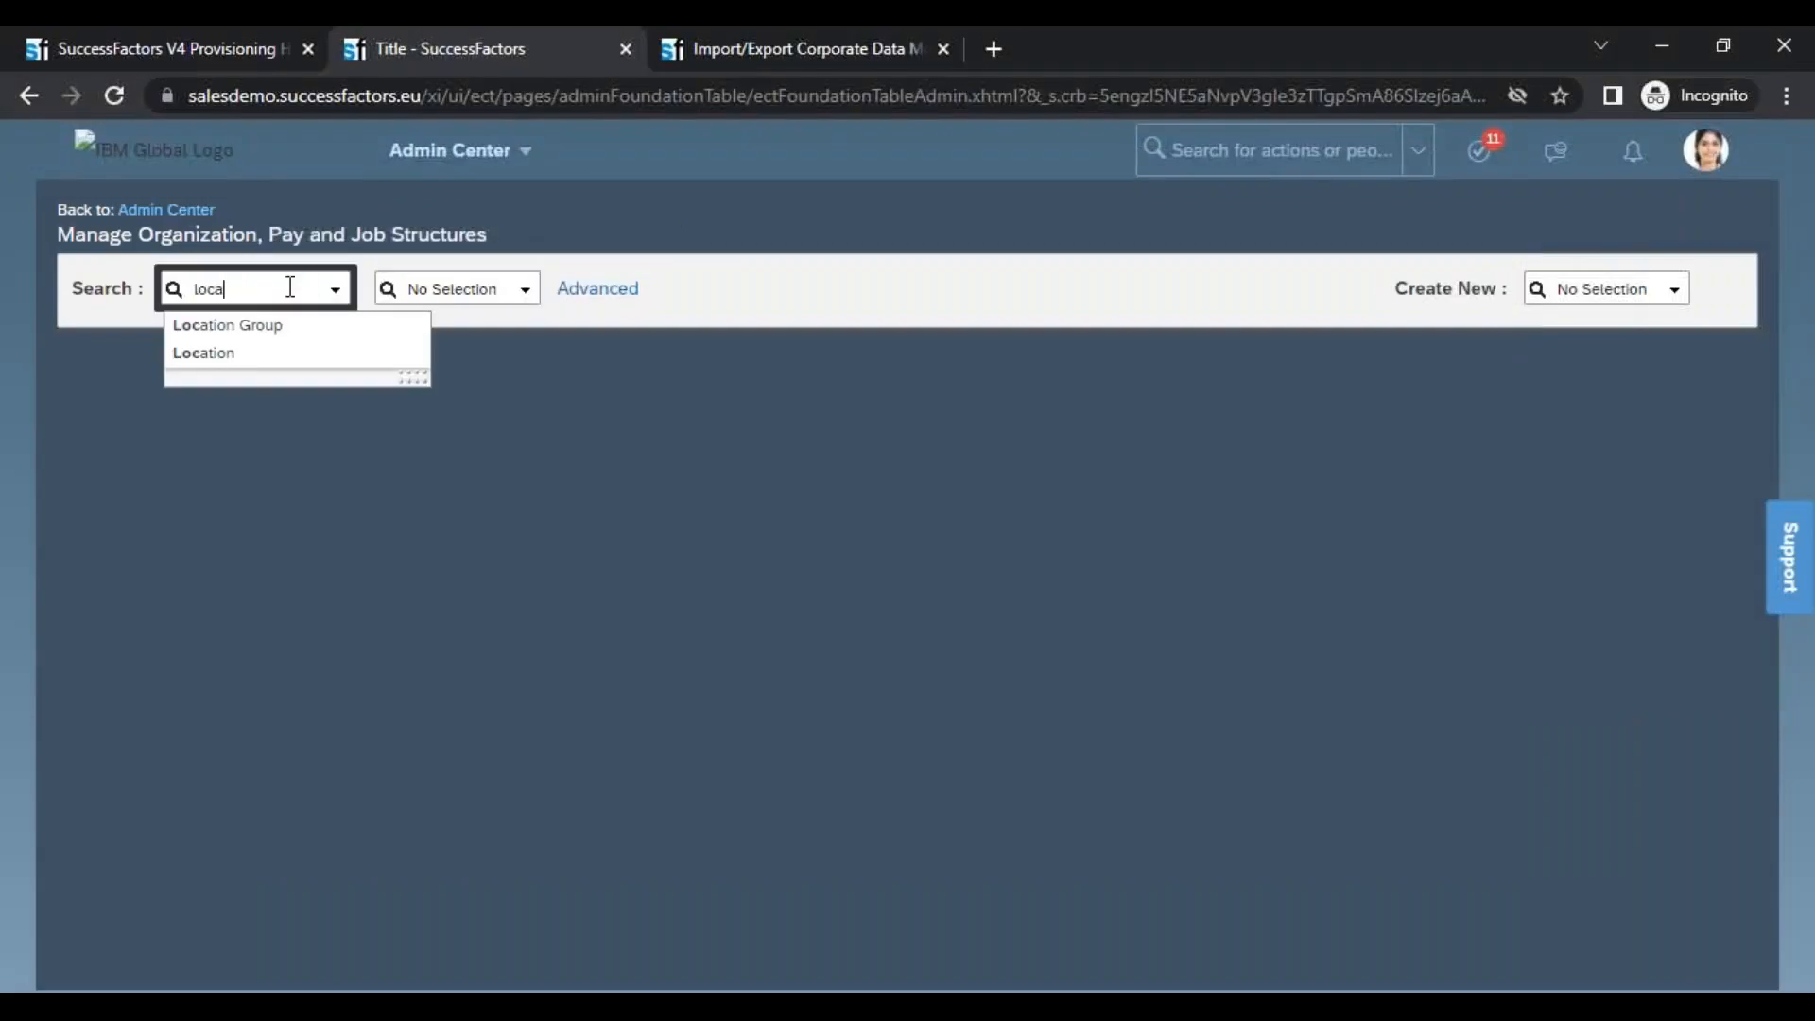
{"action": "left_click", "coordinate": [406, 296]}
{"action": "type", "text": "banga"}
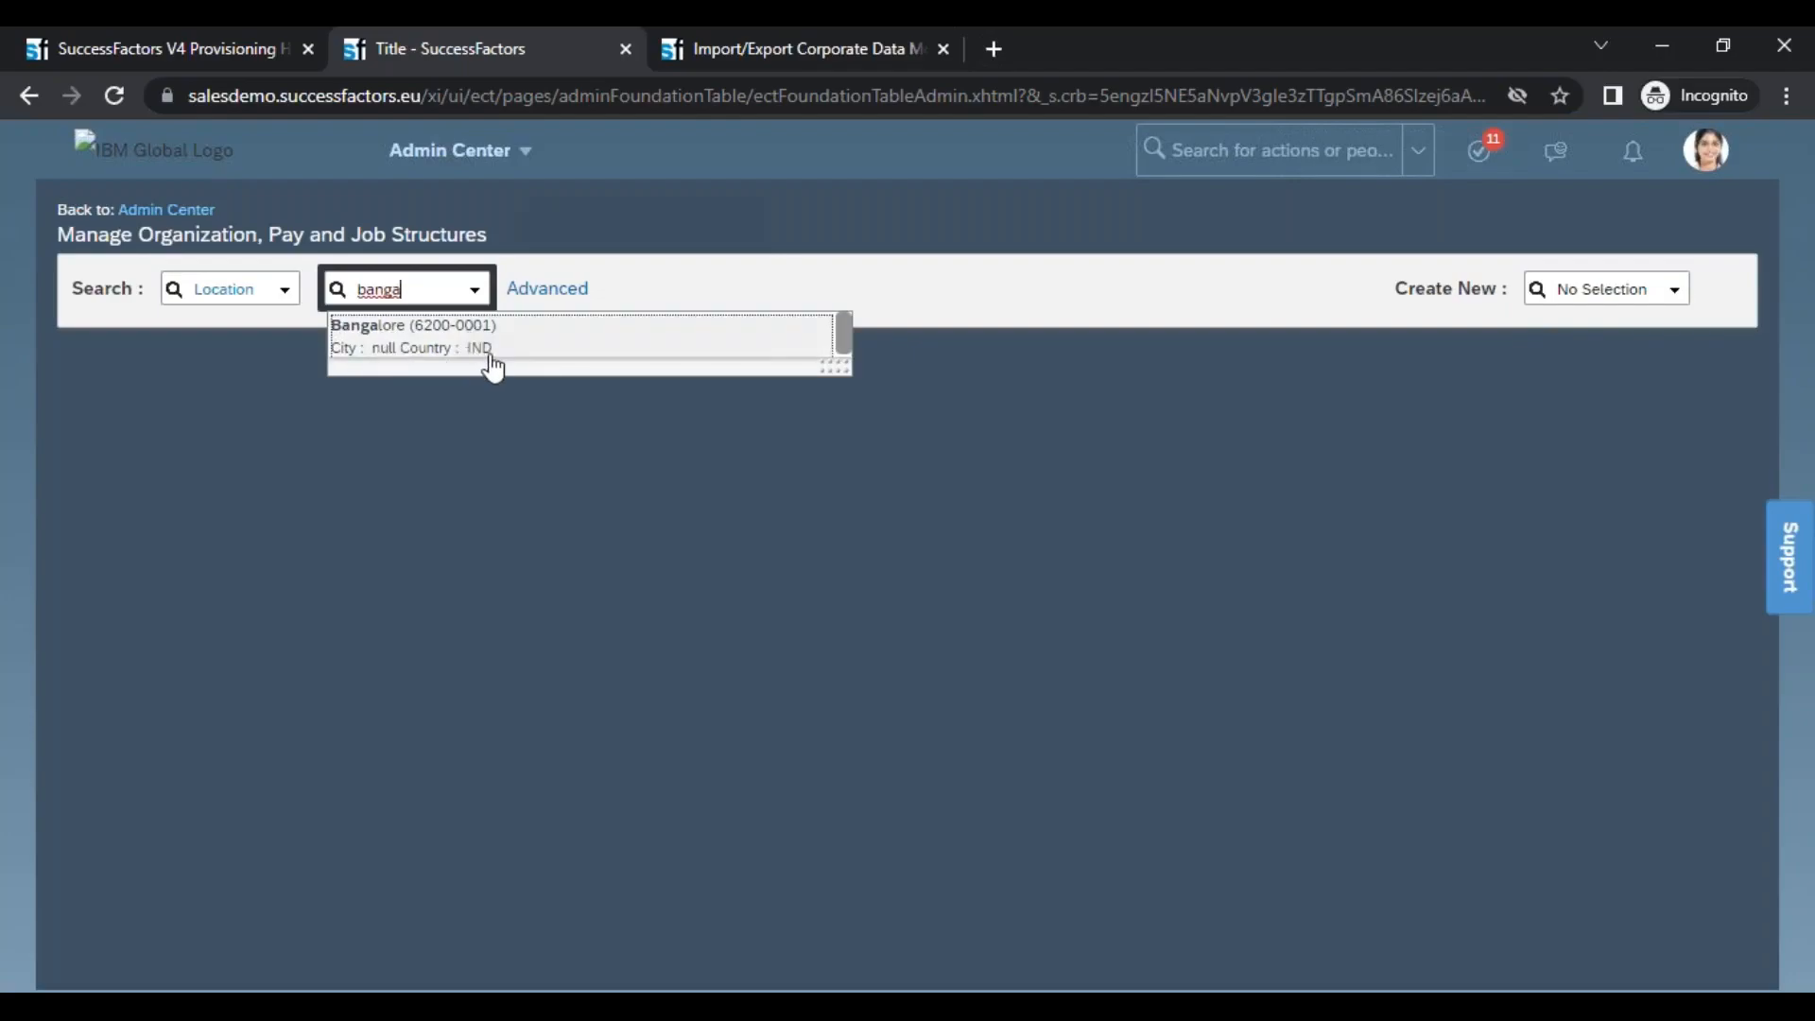
Search the Location records by the country code "ind" and clear the search term
{"action": "left_click_drag", "start_coordinate": [421, 285], "coordinate": [366, 290]}
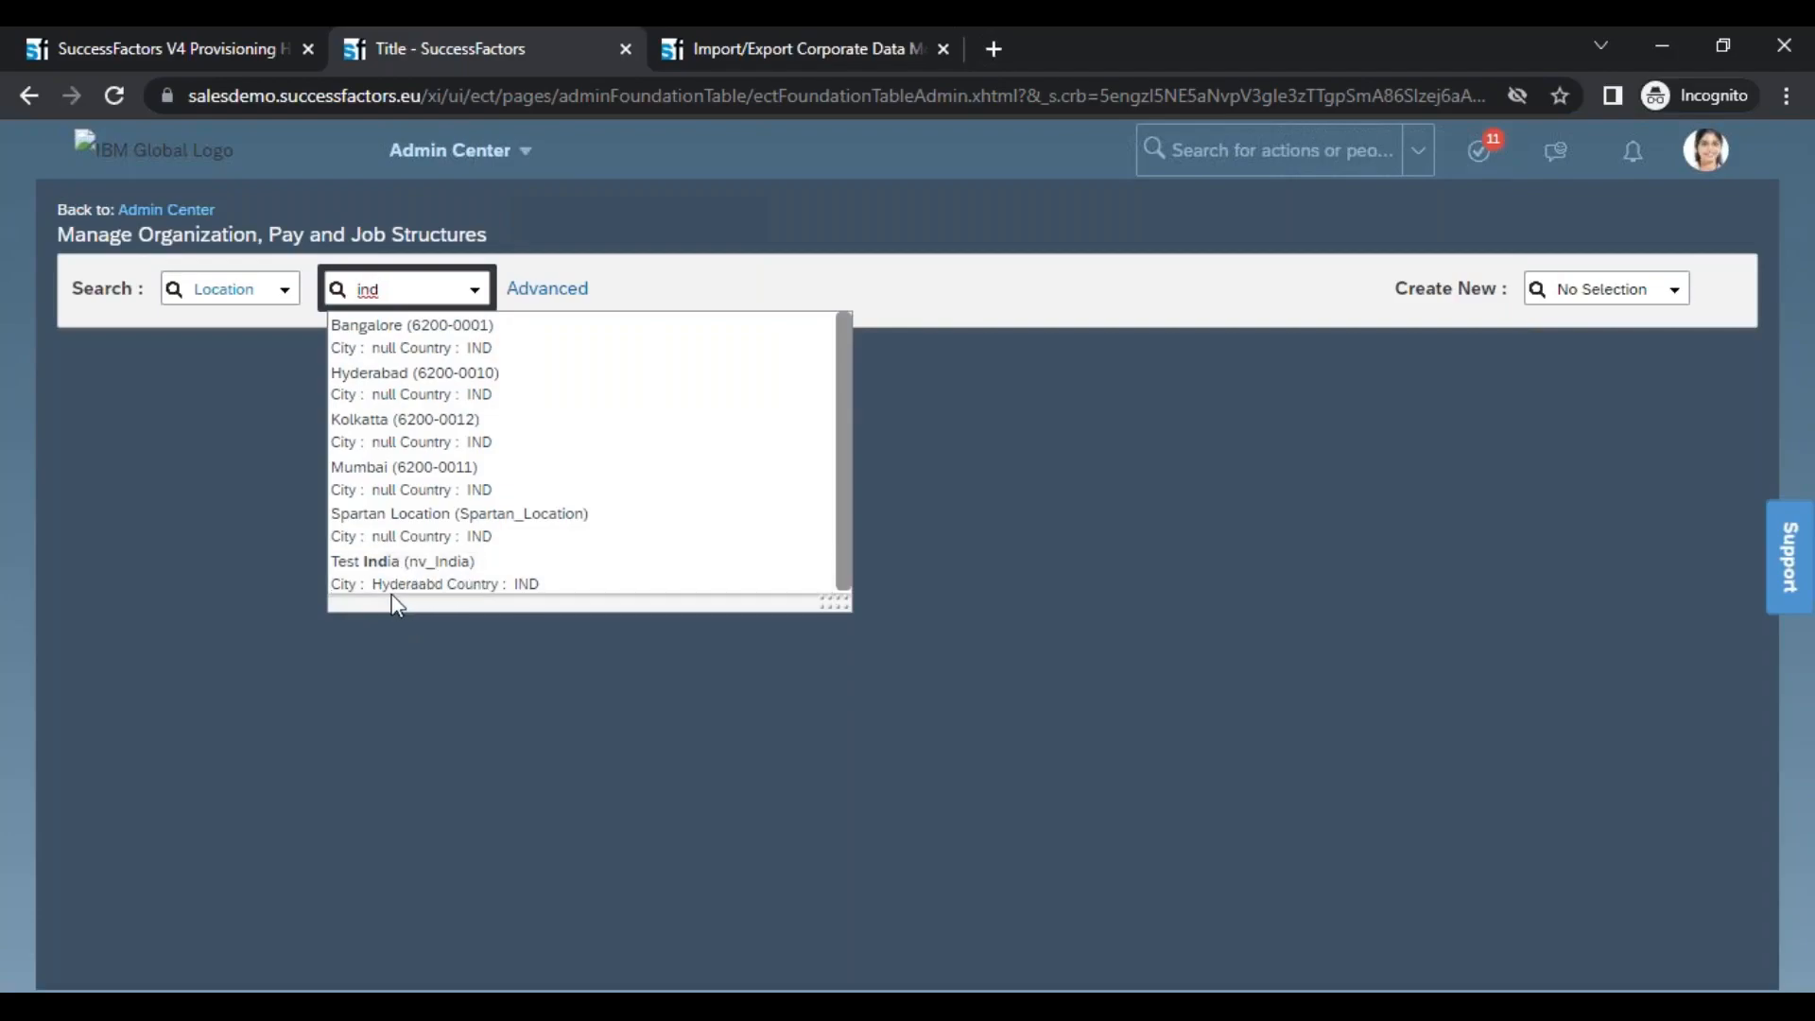
{"action": "key", "text": "BackSpace"}
{"action": "key", "text": "BackSpace"}
{"action": "key", "text": "BackSpace"}
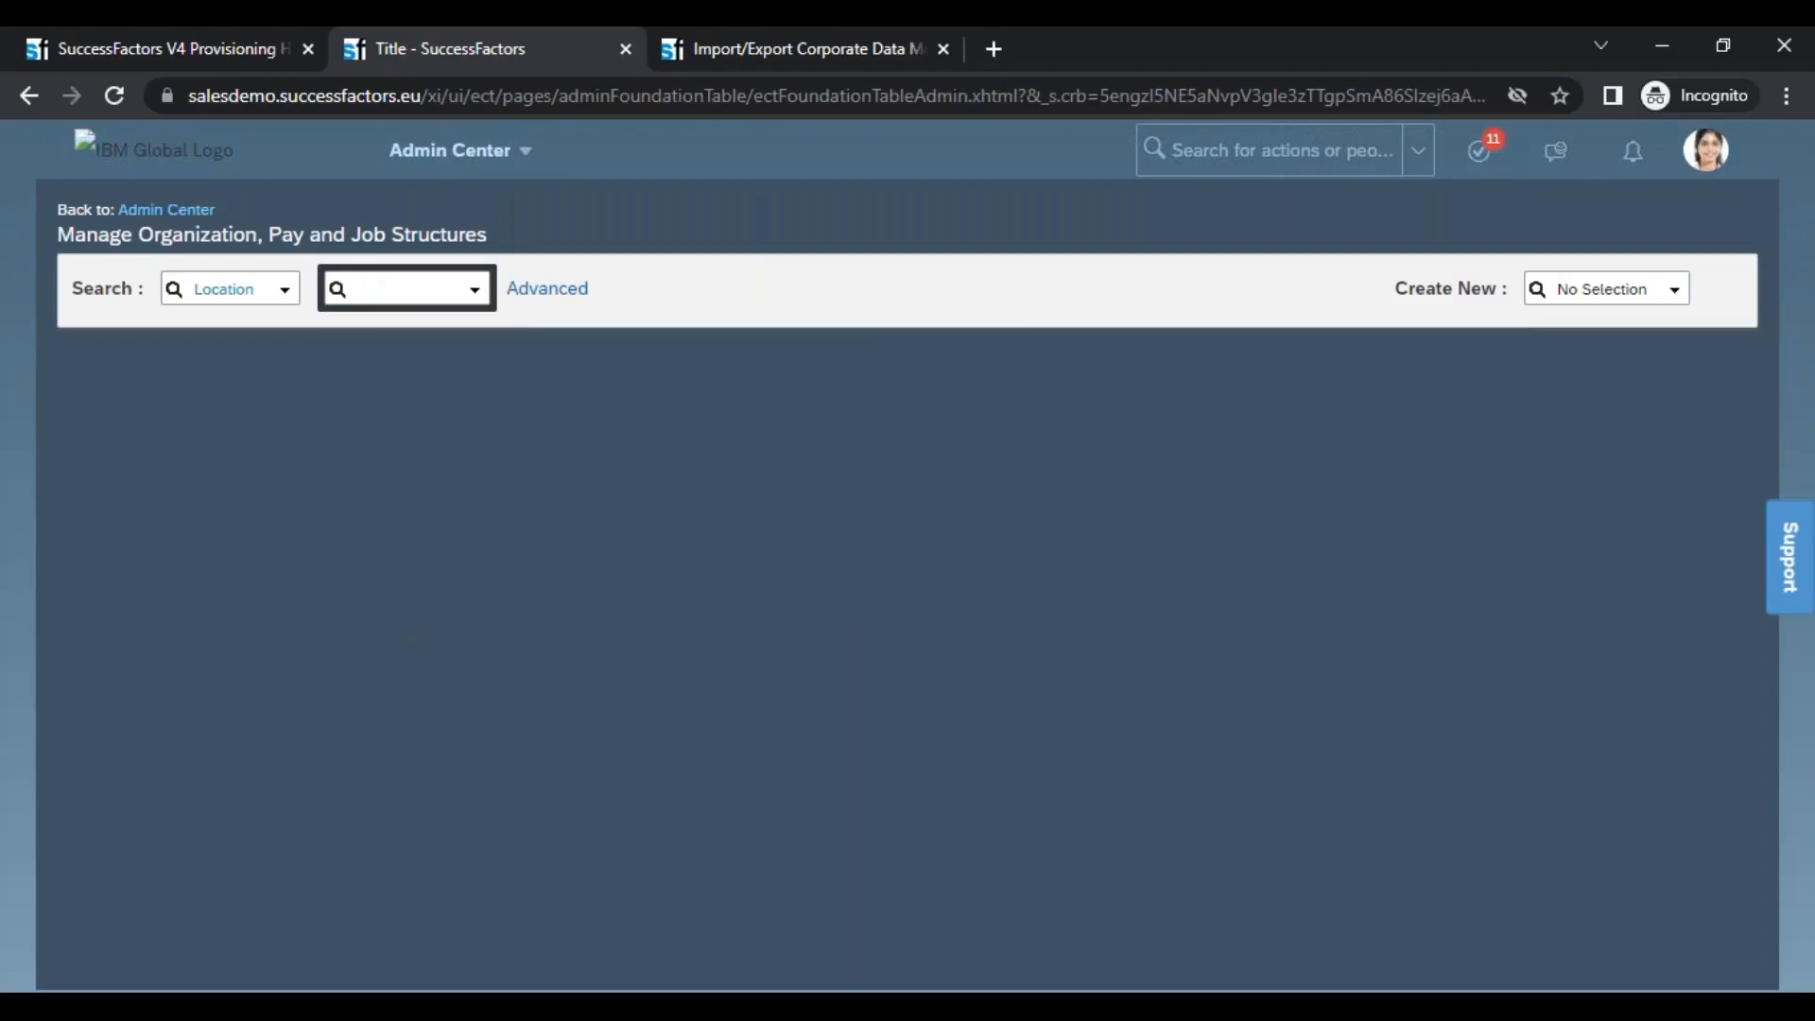
Search locations for "hyderabad", shorten the term to "hyd" and open the Test India (nv_India) record
{"action": "type", "text": "hyderabad"}
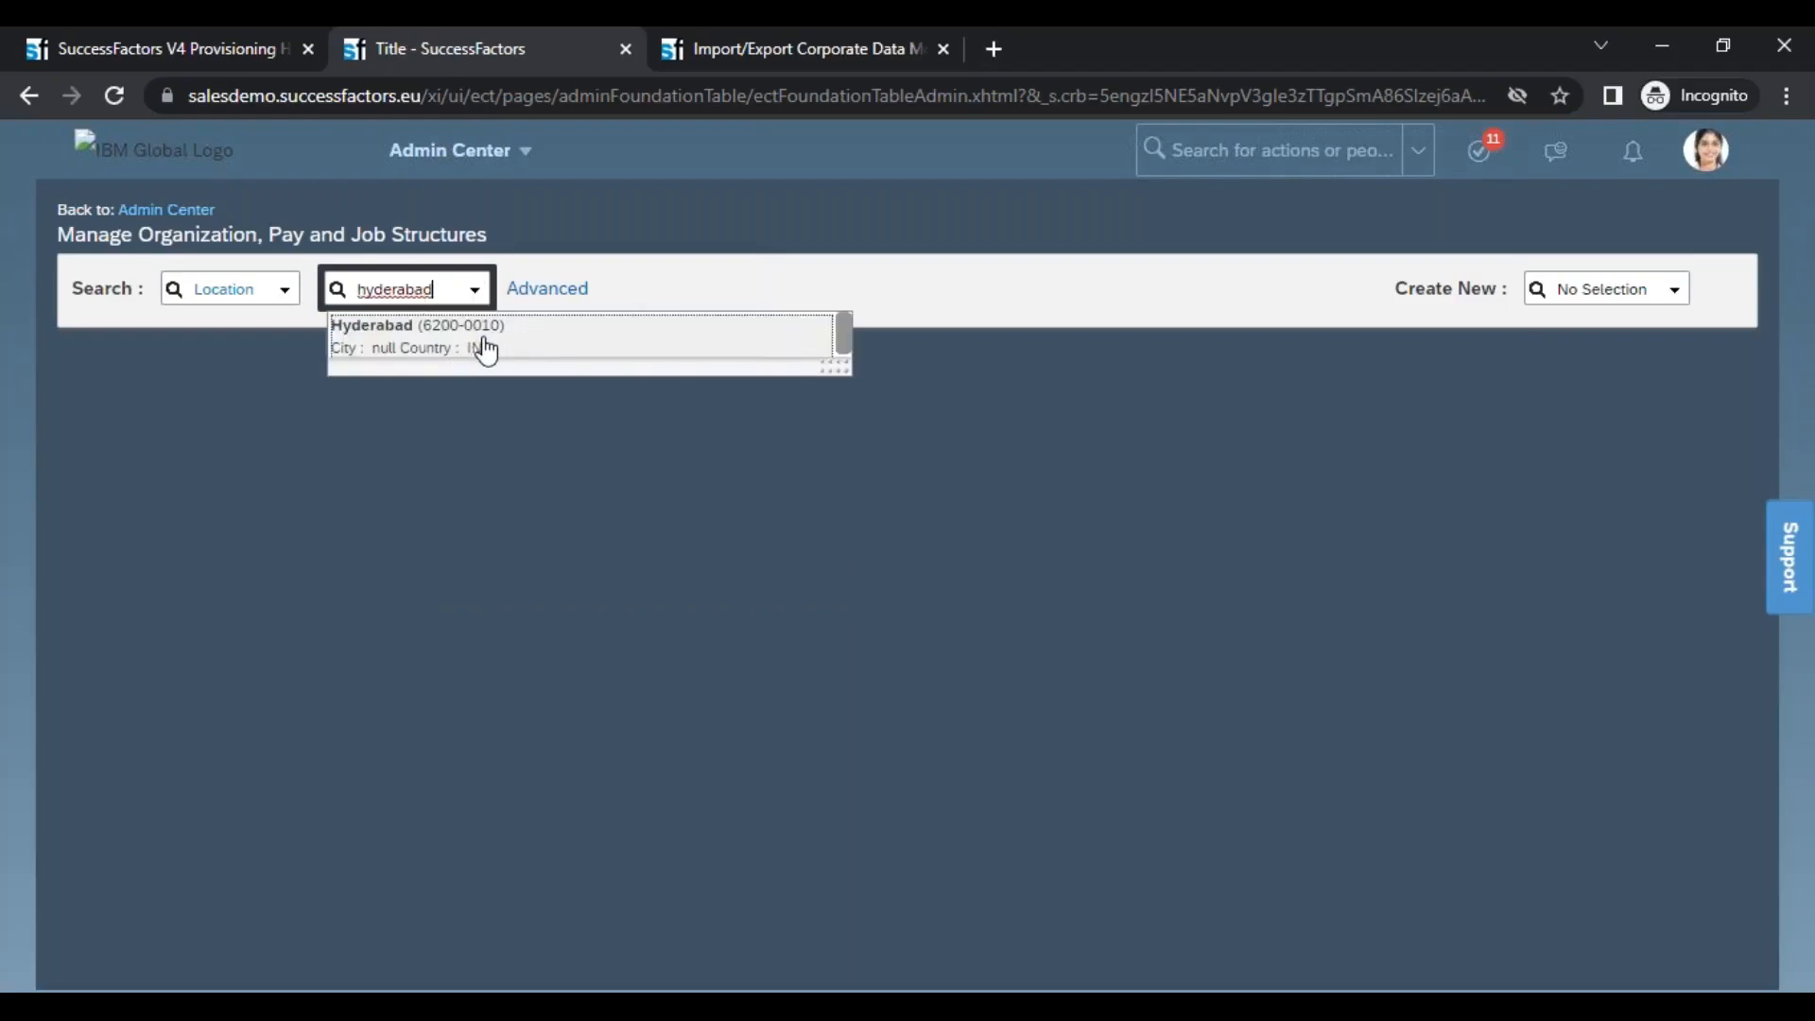
{"action": "key", "text": "BackSpace"}
{"action": "type", "text": "d"}
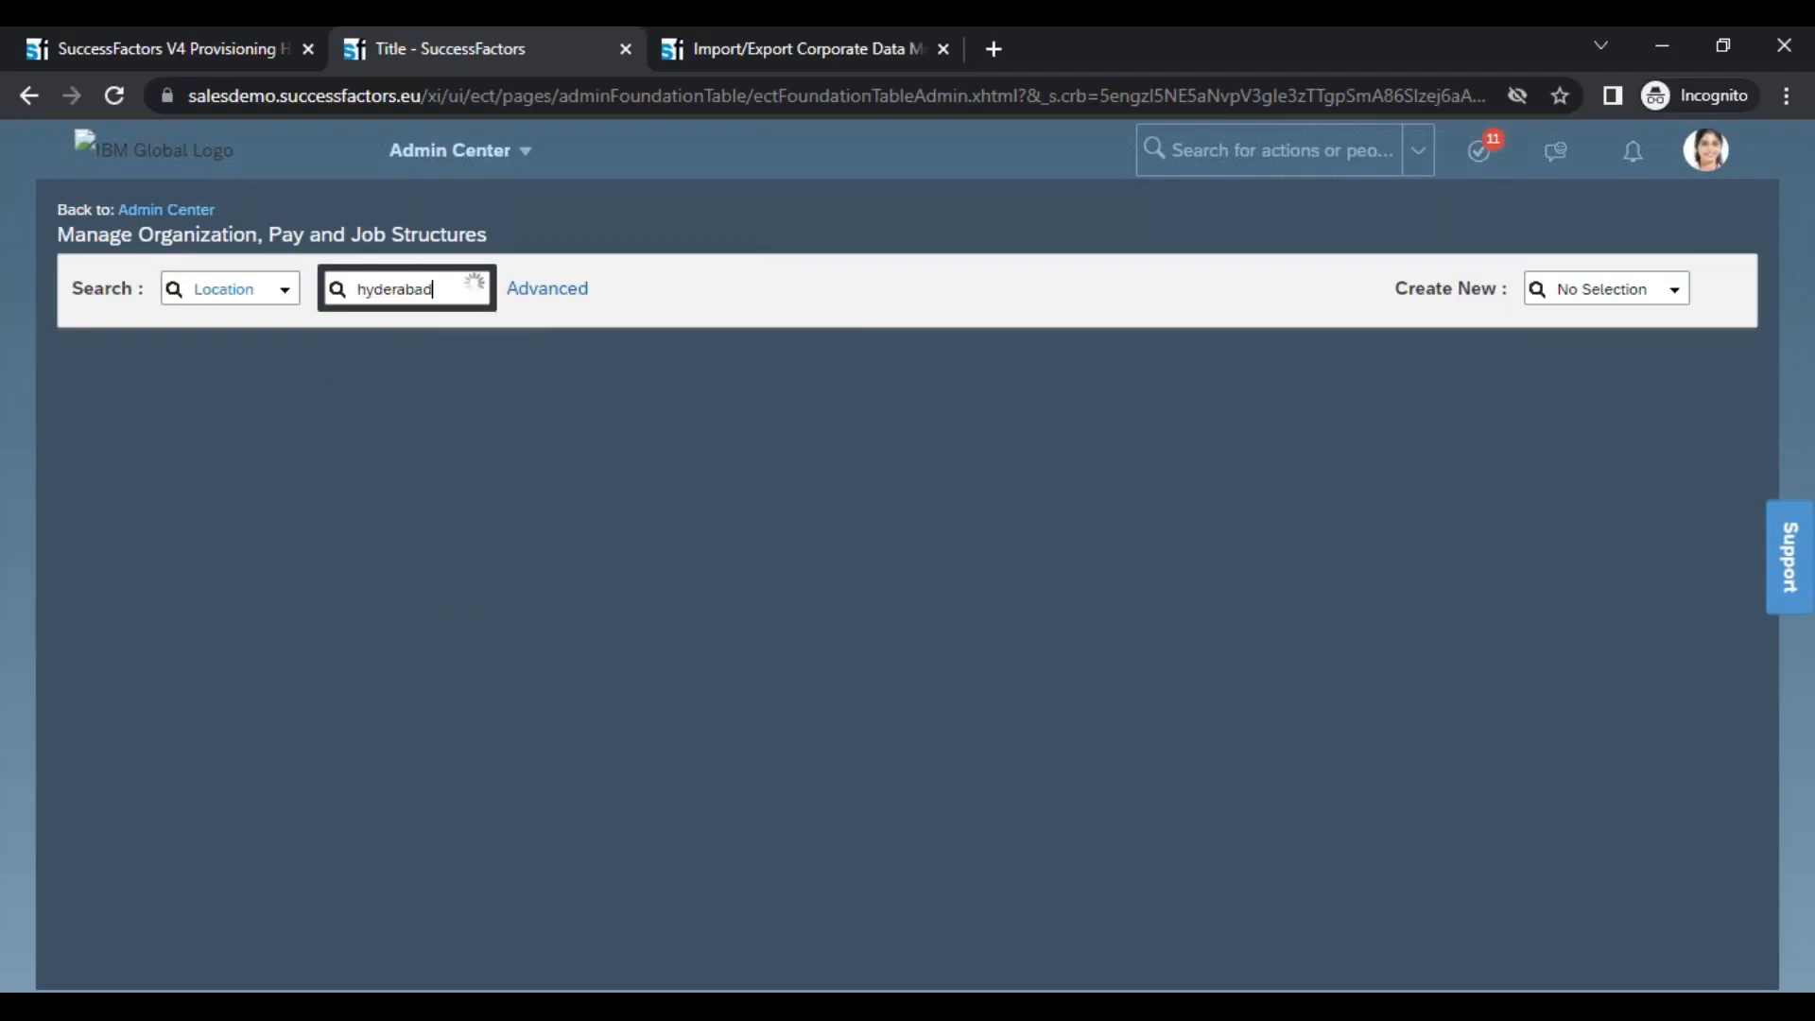
{"action": "key", "text": "BackSpace"}
{"action": "key", "text": "BackSpace"}
{"action": "key", "text": "BackSpace"}
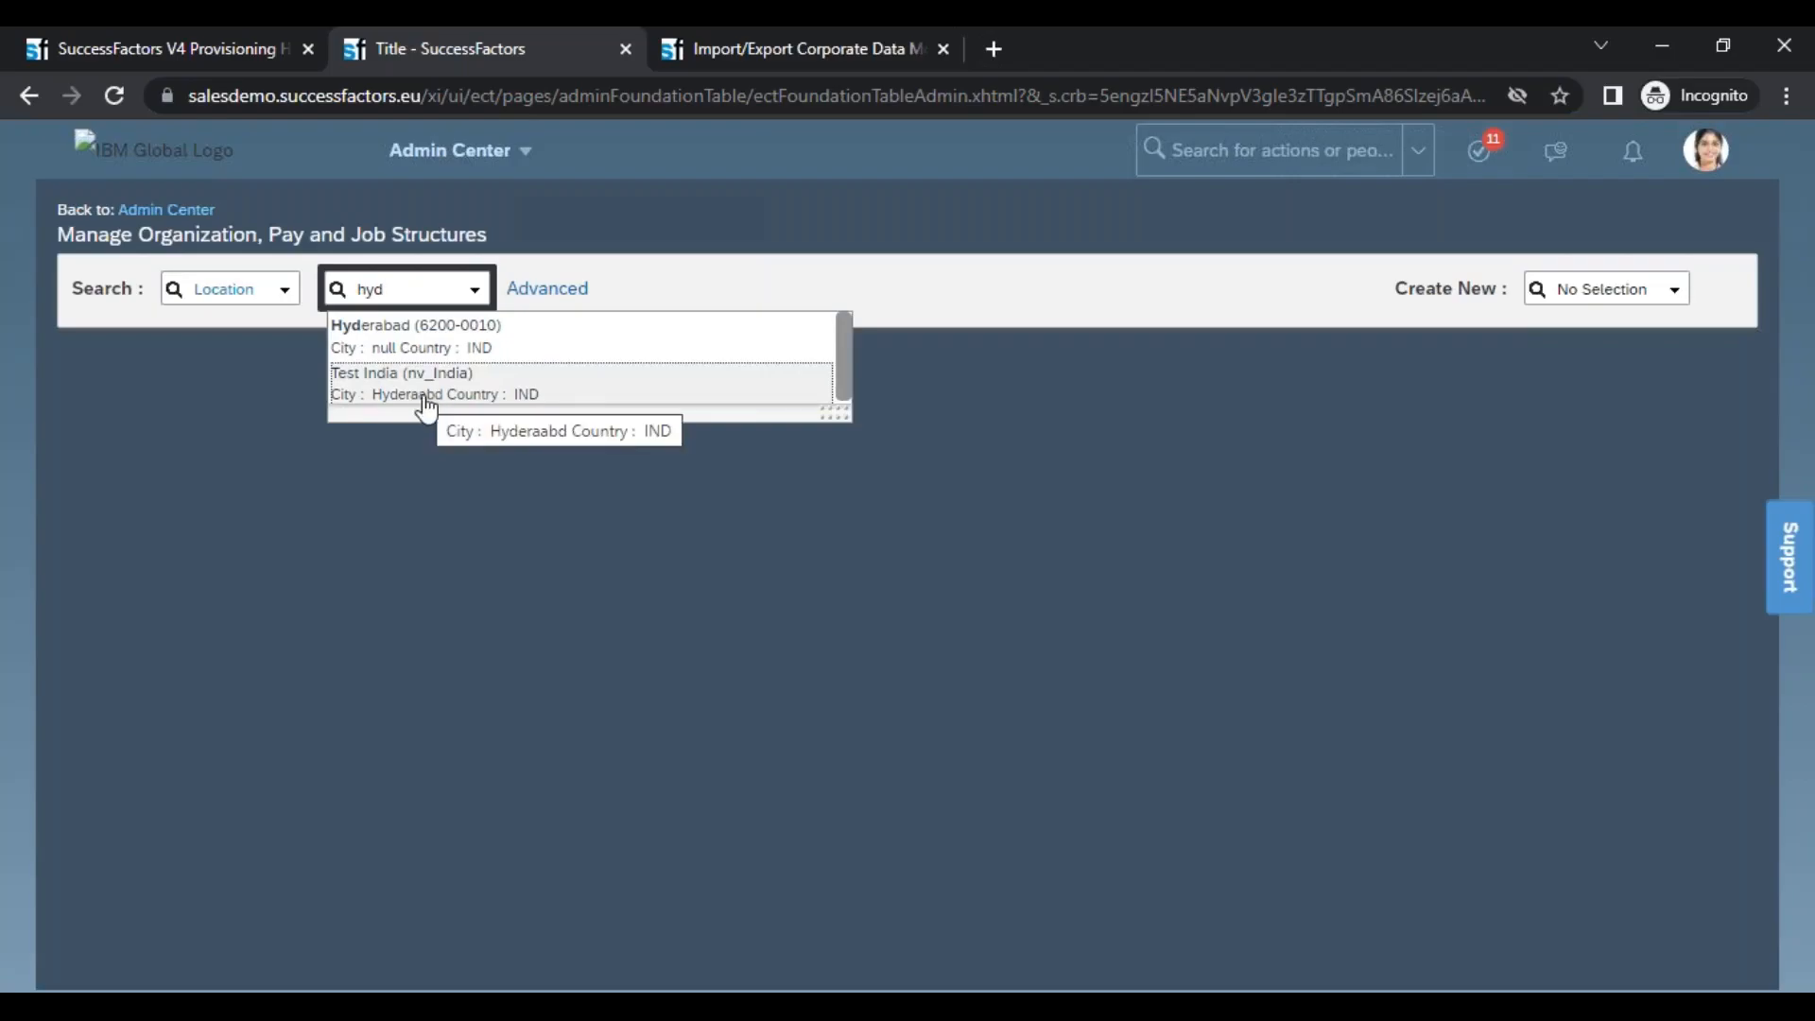
{"action": "left_click", "coordinate": [421, 404]}
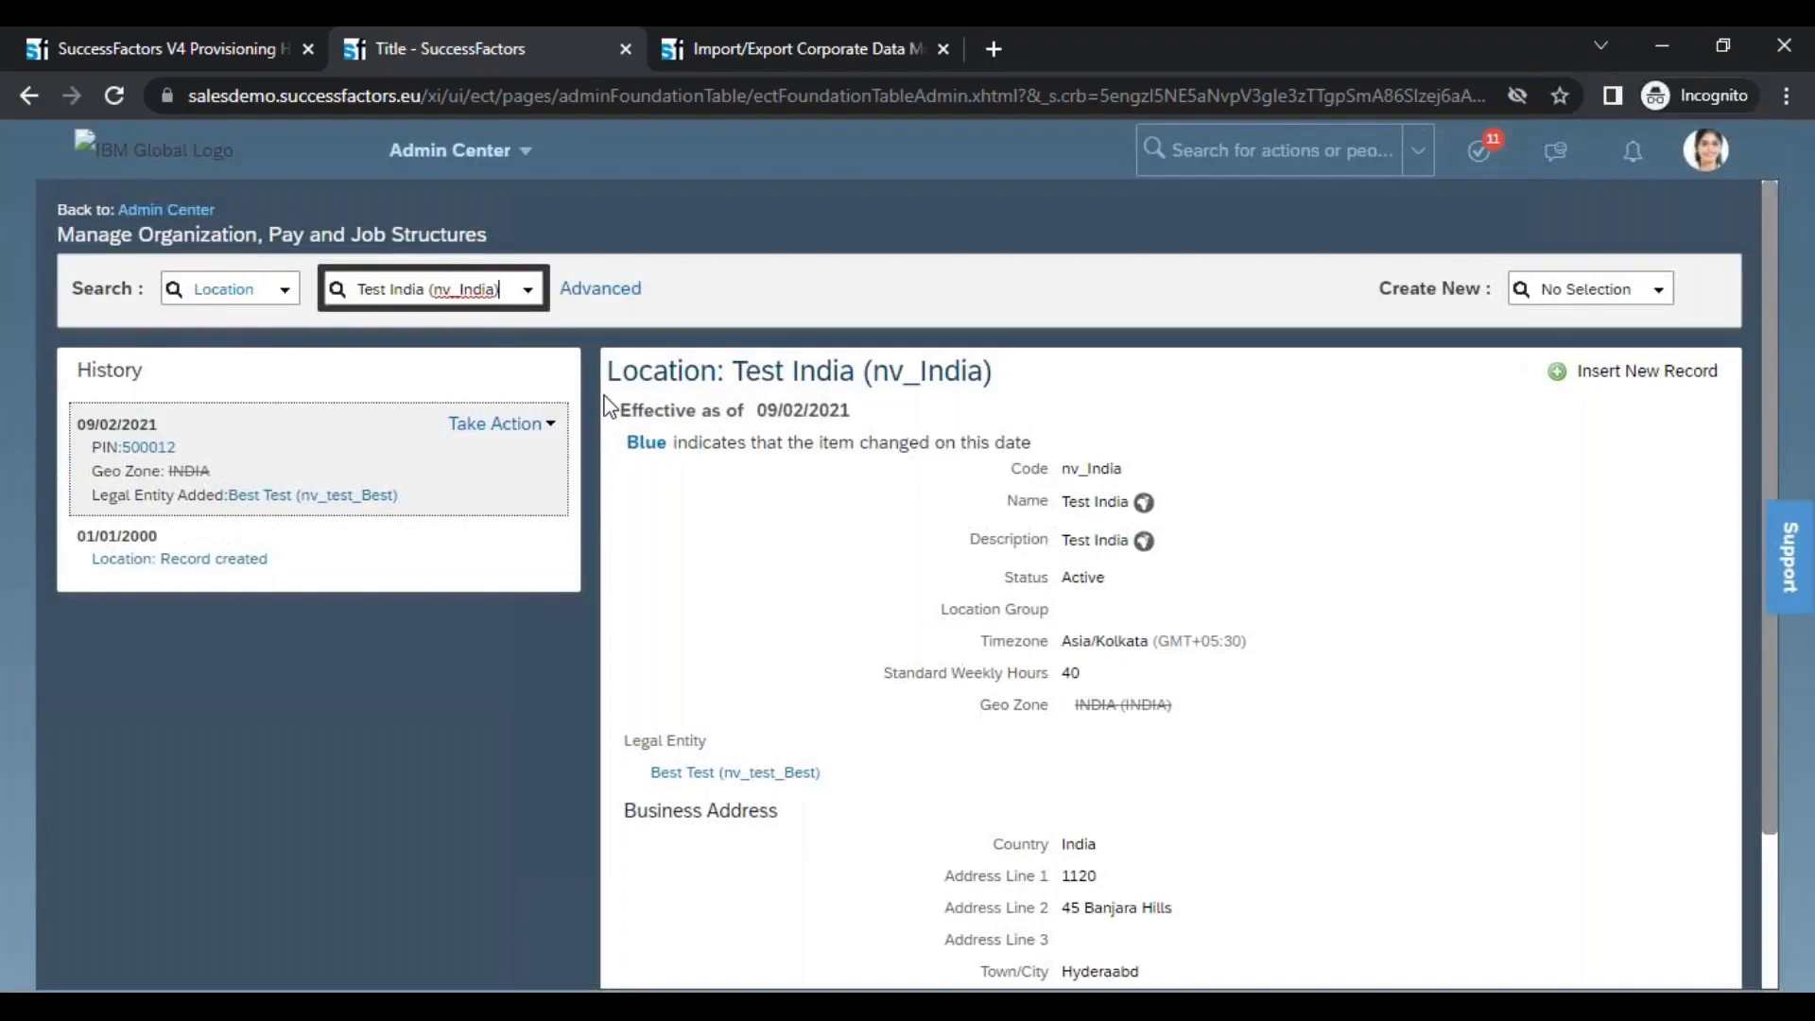
Copy the Test India record's code and search locations for "nv_India", removing the extra text from the search term
{"action": "left_click", "coordinate": [501, 422]}
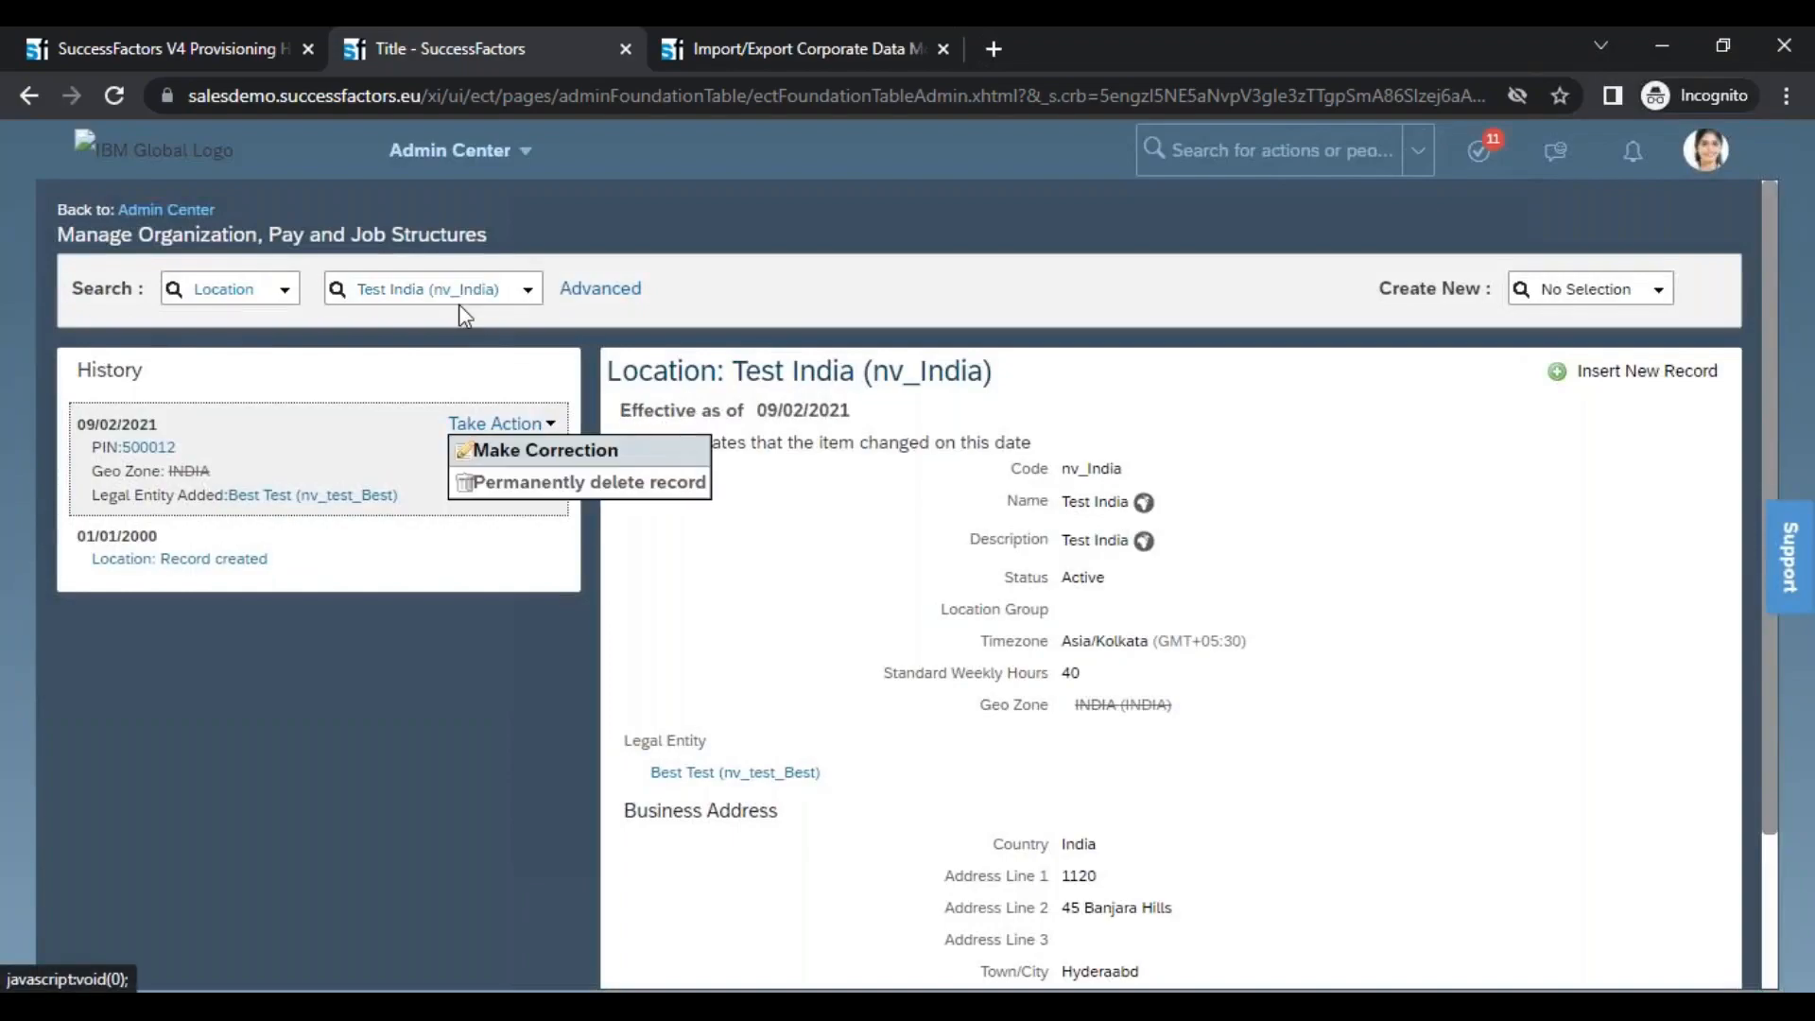
{"action": "left_click_drag", "start_coordinate": [1060, 468], "coordinate": [1159, 486]}
{"action": "double_click", "coordinate": [1091, 470]}
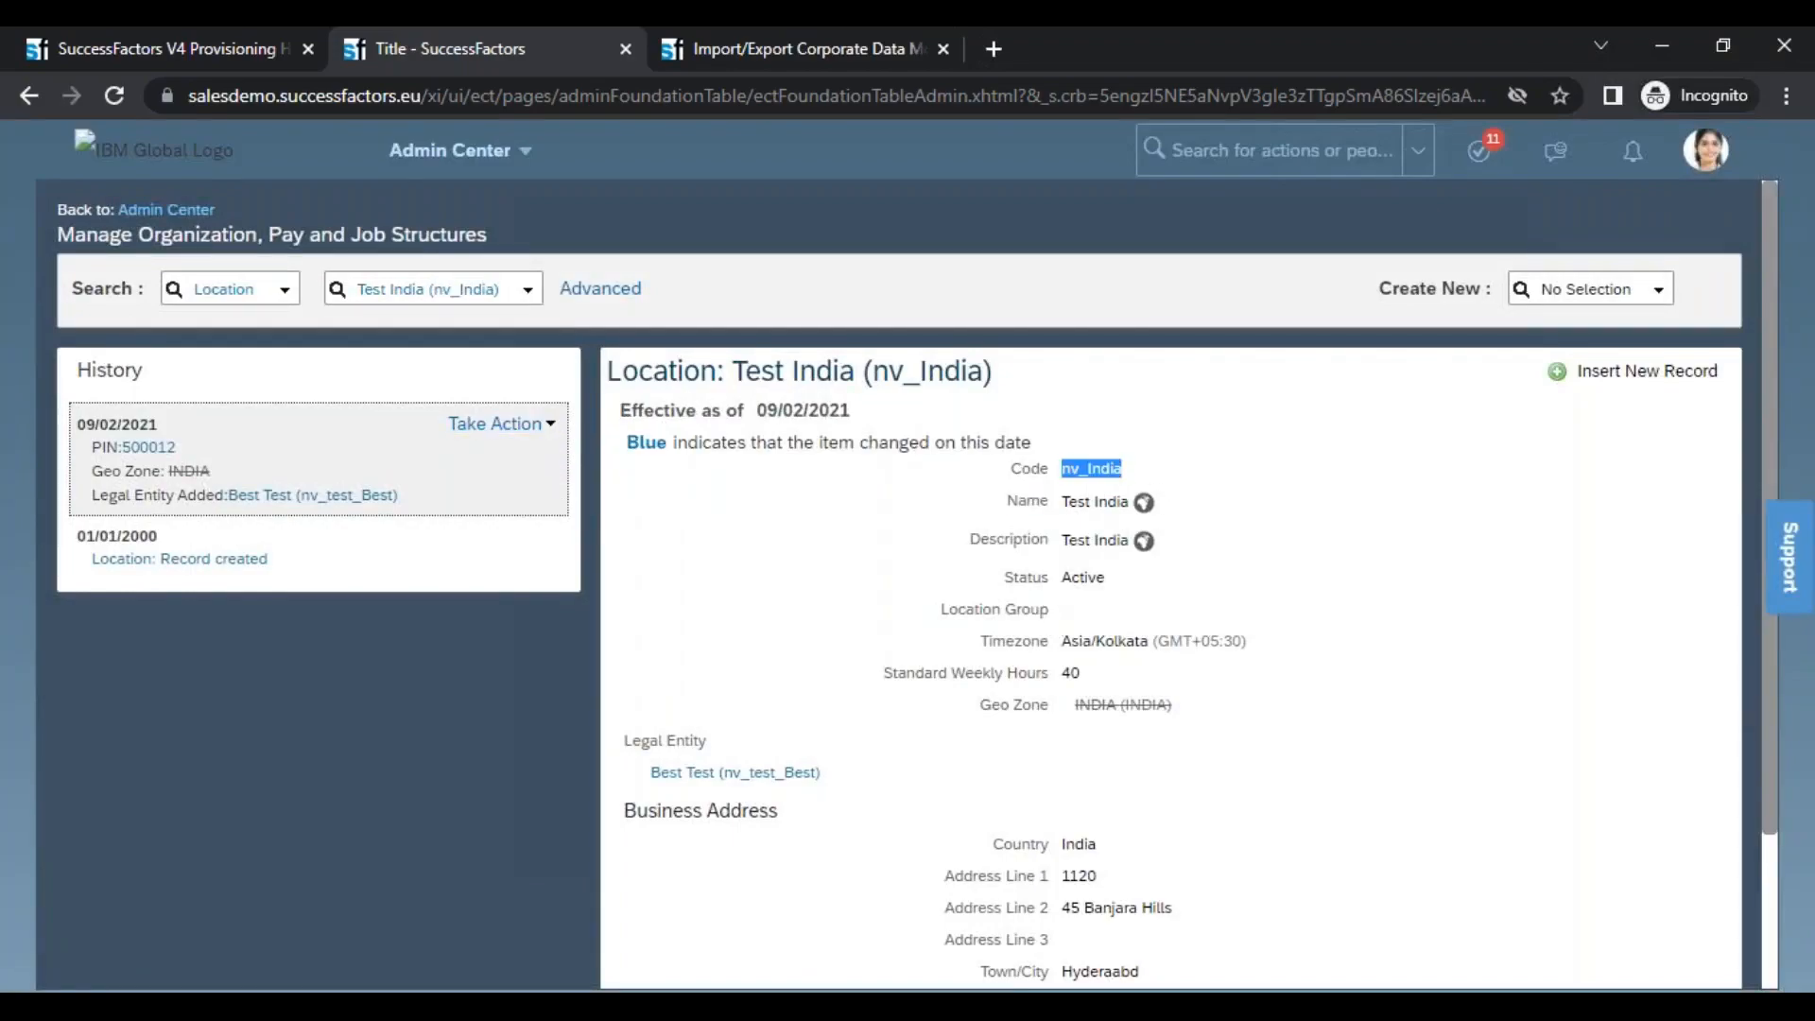
{"action": "left_click", "coordinate": [460, 286]}
{"action": "type", "text": "nv_IndiaPrevious"}
{"action": "key", "text": "BackSpace"}
{"action": "key", "text": "BackSpace"}
{"action": "key", "text": "BackSpace"}
{"action": "key", "text": "BackSpace"}
{"action": "key", "text": "BackSpace"}
{"action": "key", "text": "BackSpace"}
{"action": "key", "text": "BackSpace"}
{"action": "key", "text": "BackSpace"}
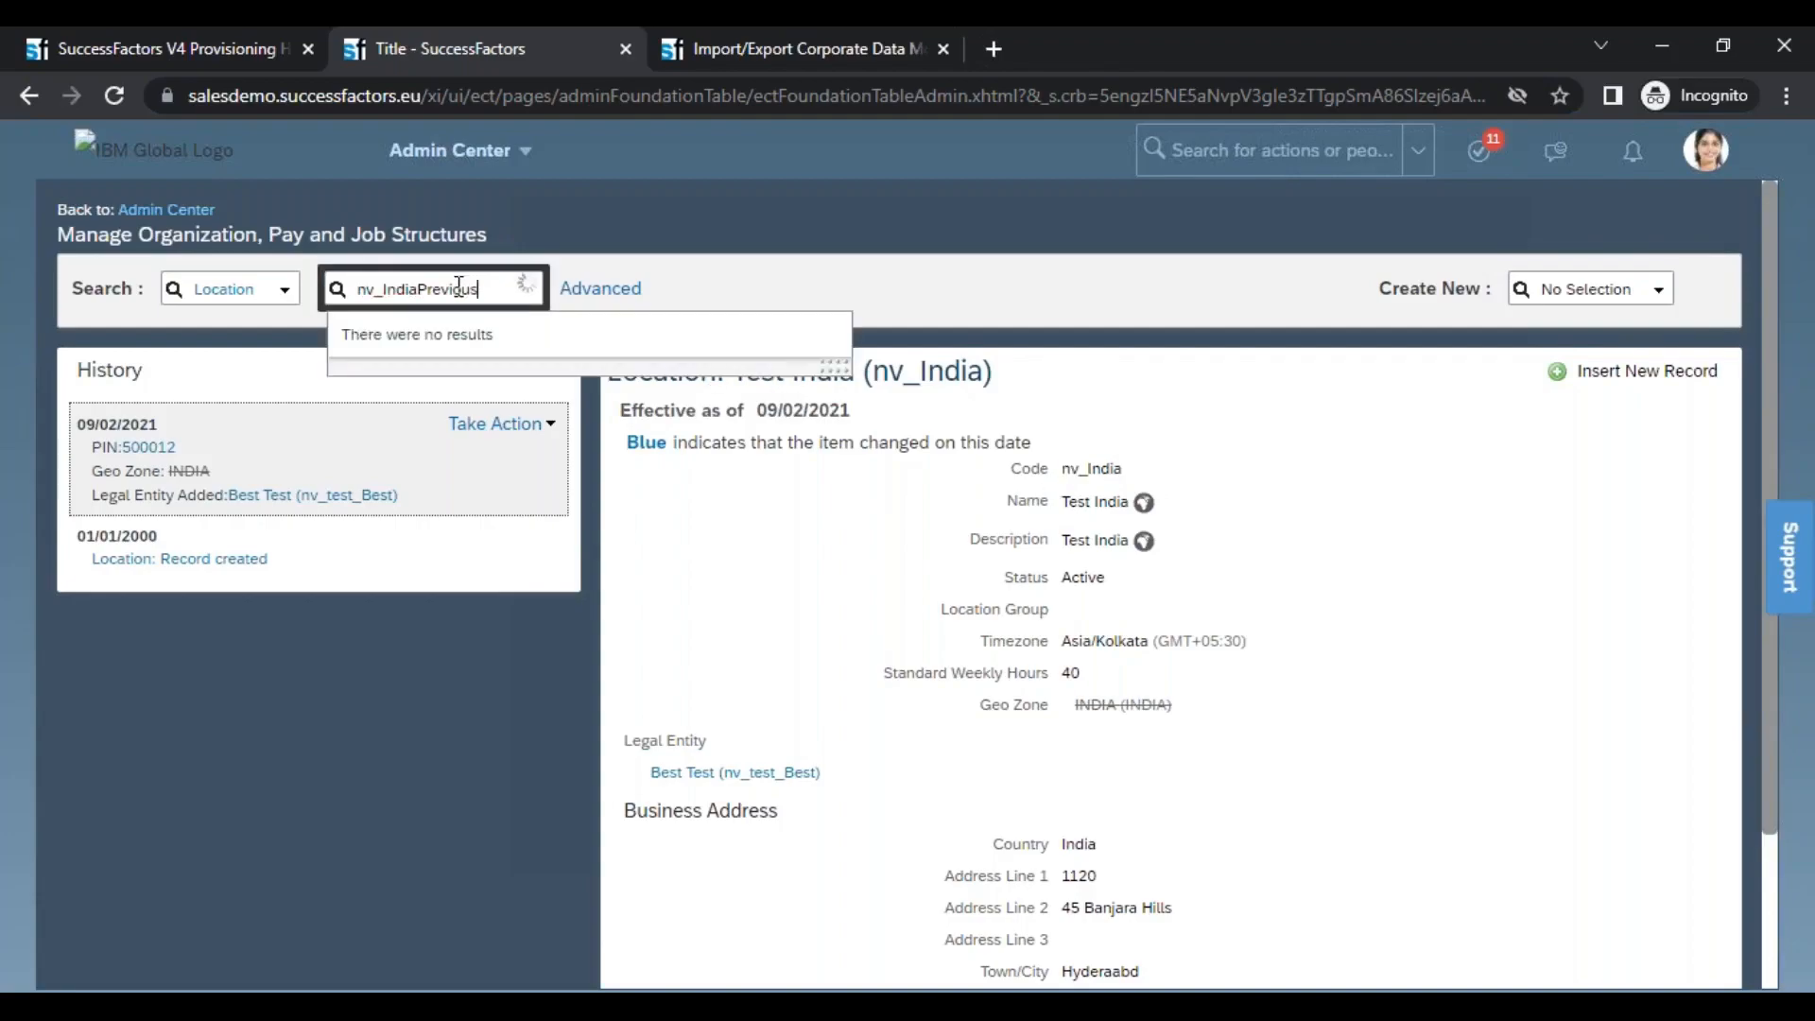
{"action": "key", "text": "BackSpace"}
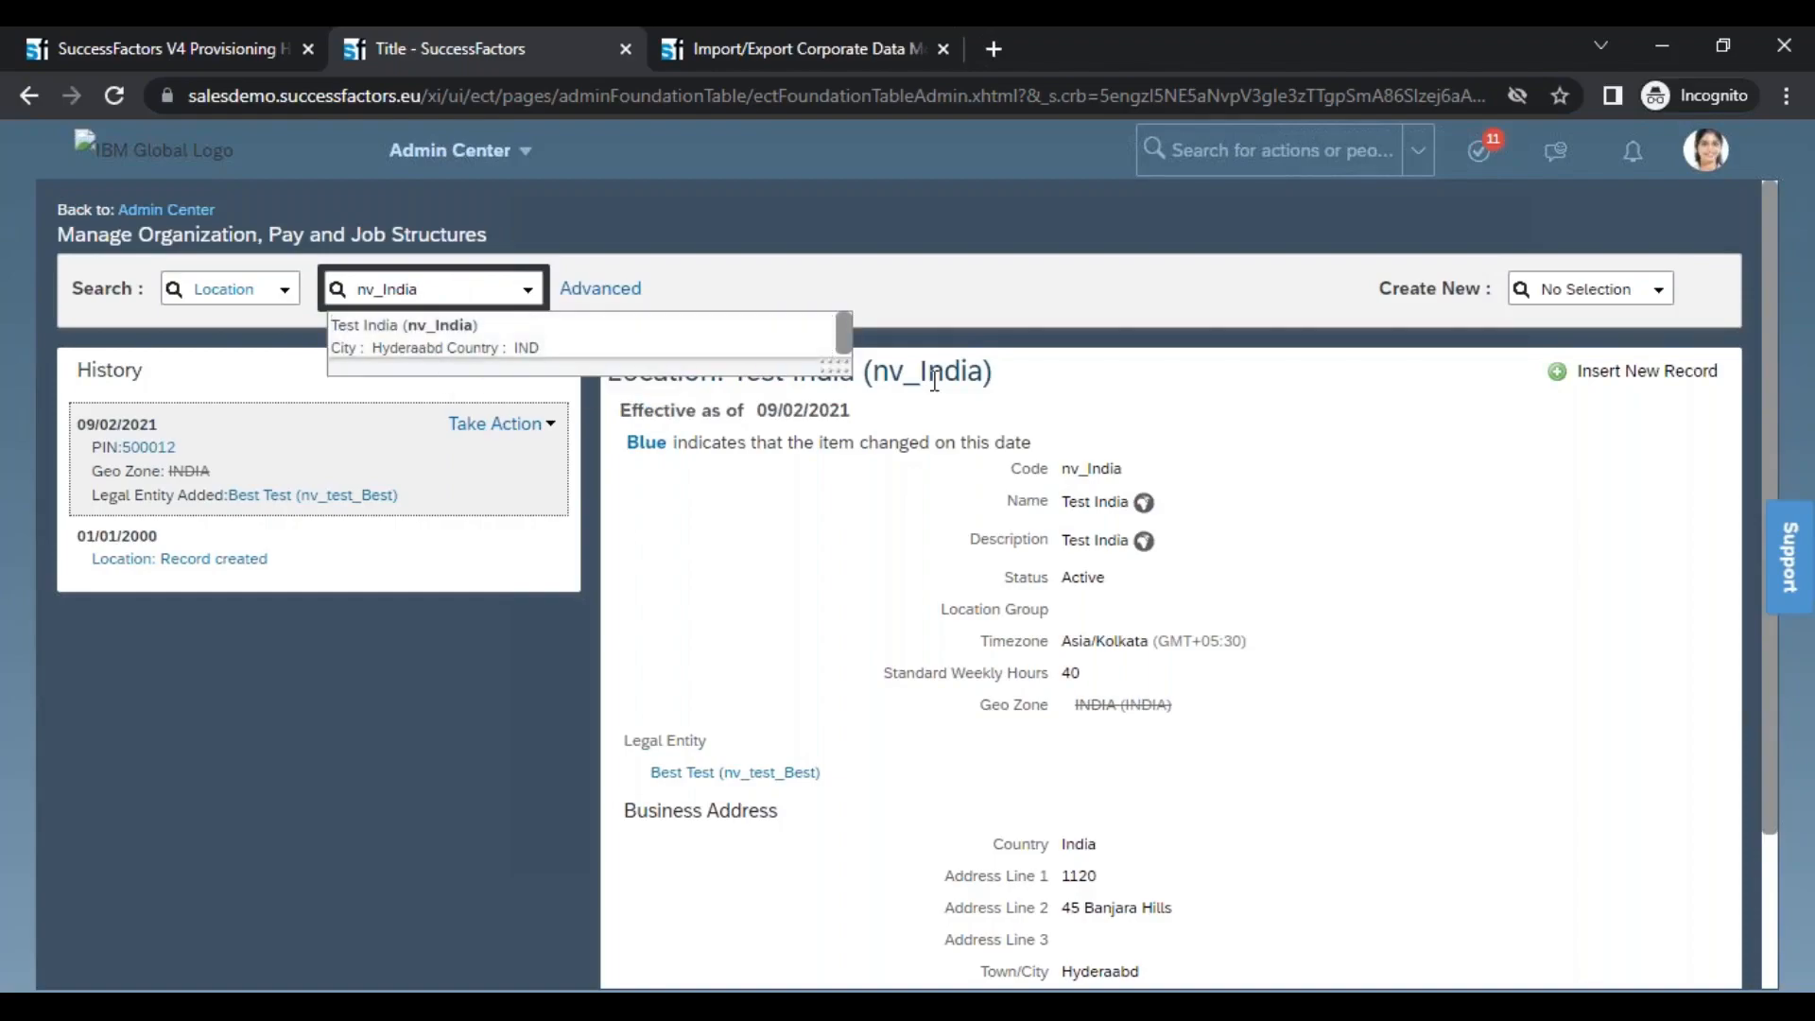
Copy the record's name and search locations for "Test India"
{"action": "left_click_drag", "start_coordinate": [1062, 502], "coordinate": [1130, 499]}
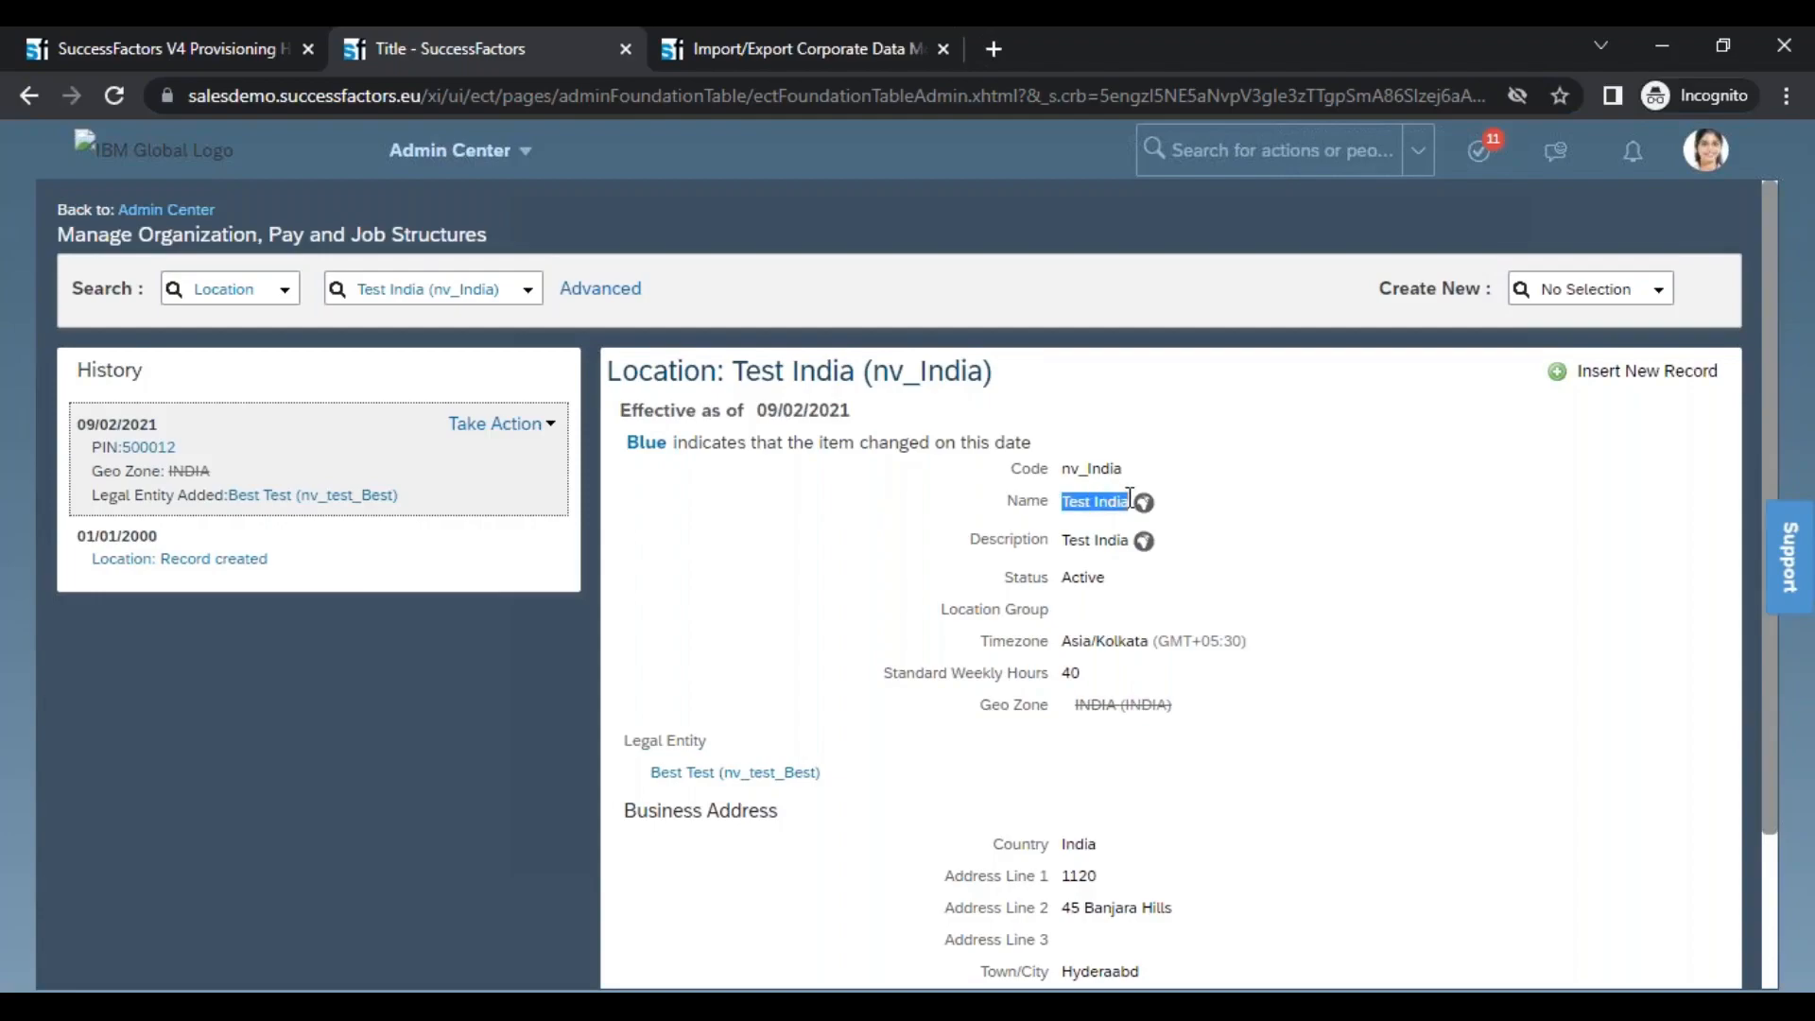
{"action": "left_click", "coordinate": [435, 292]}
{"action": "key", "text": "ctrl+a"}
{"action": "type", "text": "Test India"}
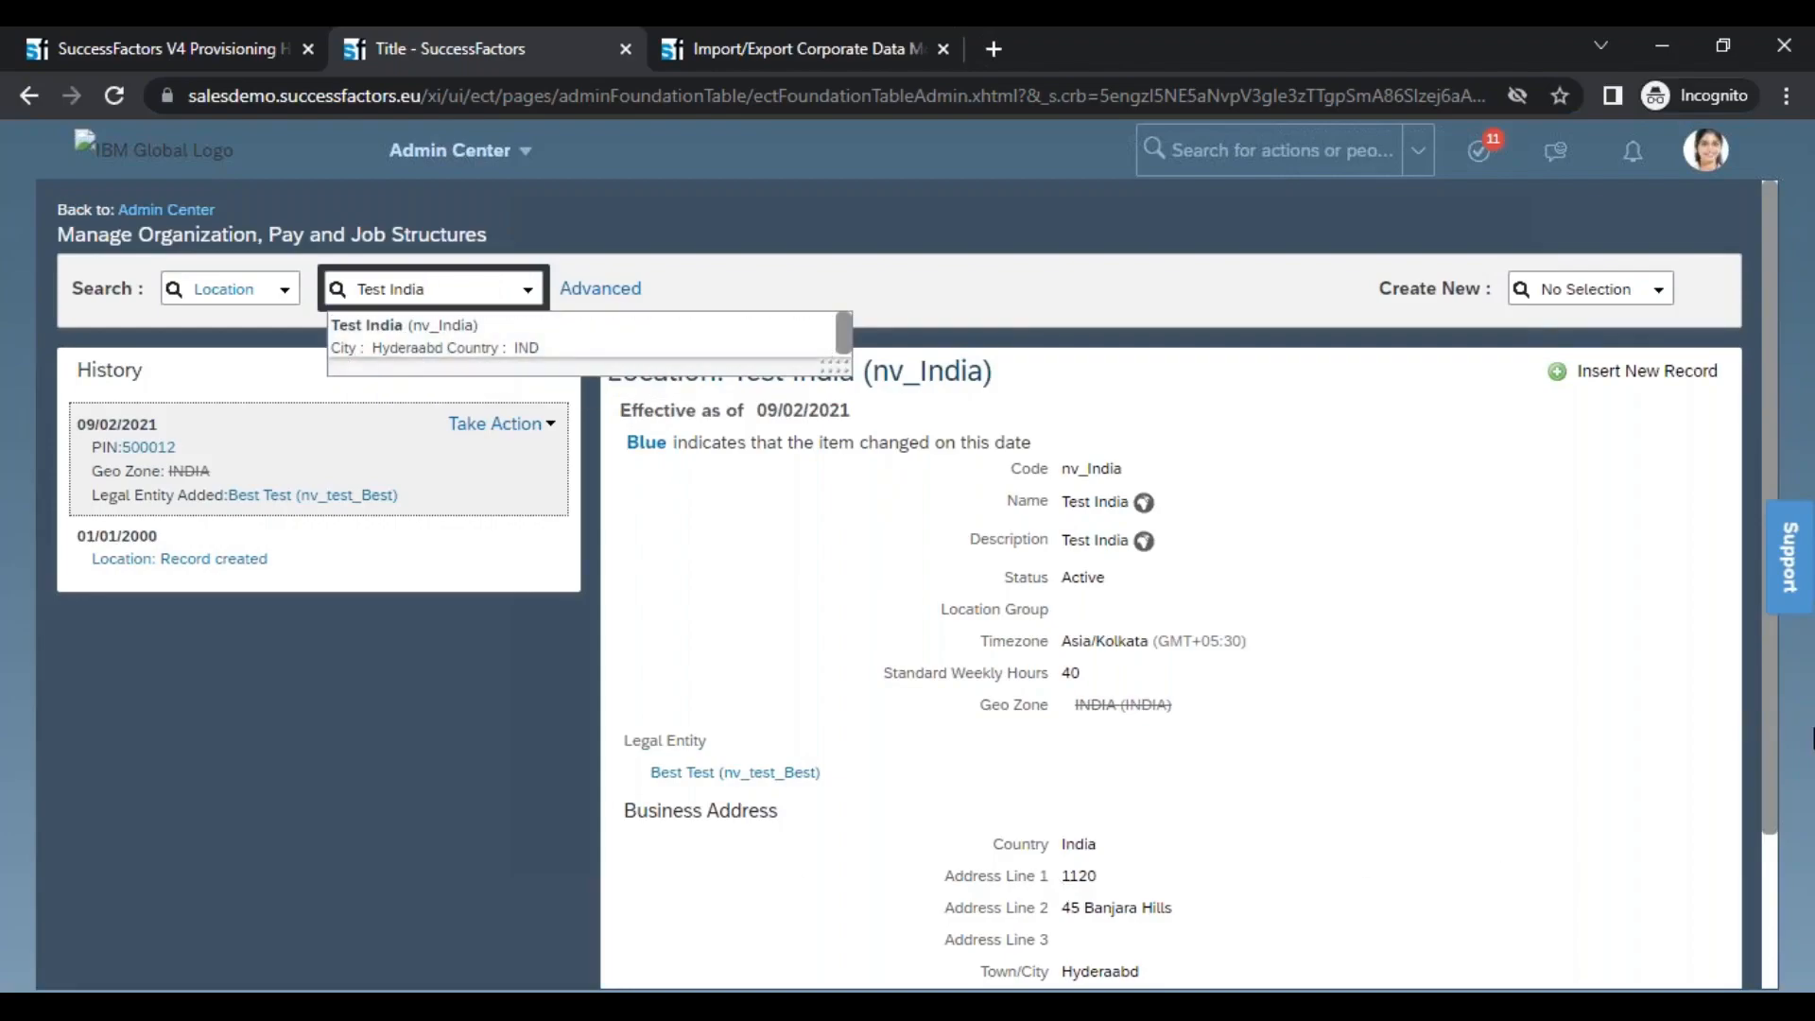
Examine the Test India location's Business Address section, highlighting its heading and the Town/City value
{"action": "left_click_drag", "start_coordinate": [1771, 770], "coordinate": [1771, 955]}
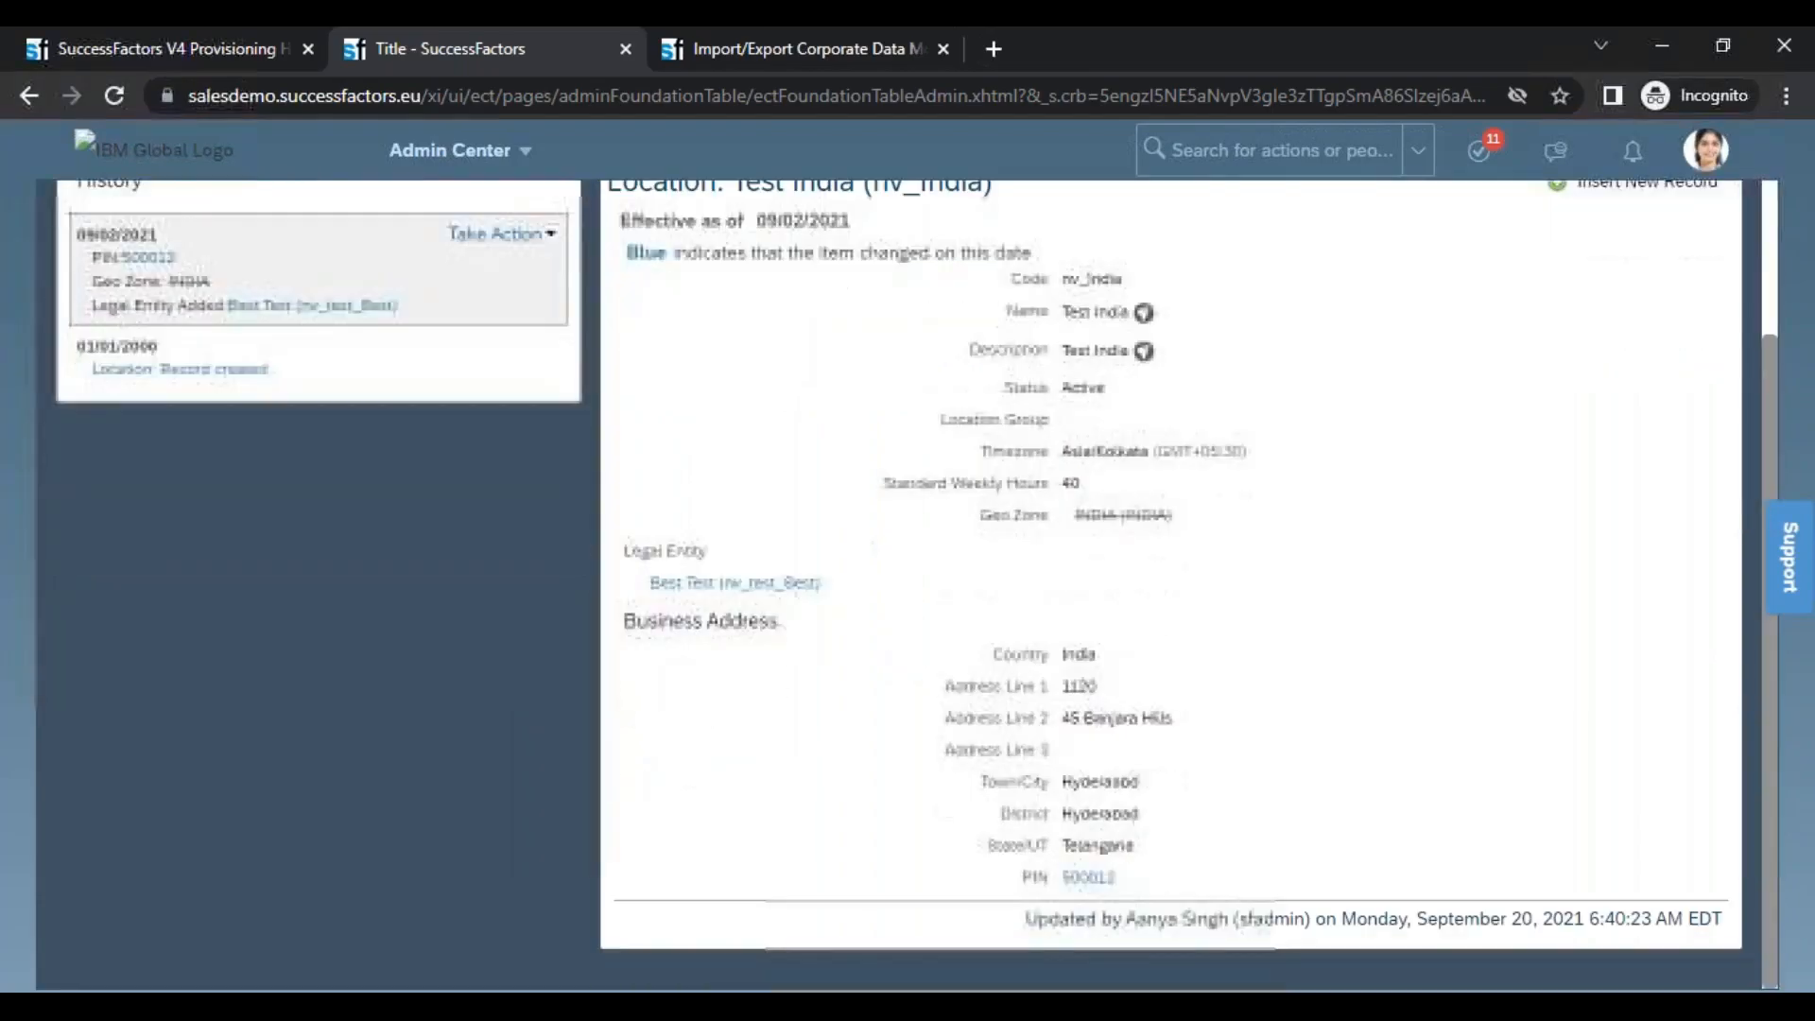
{"action": "left_click_drag", "start_coordinate": [655, 631], "coordinate": [976, 662]}
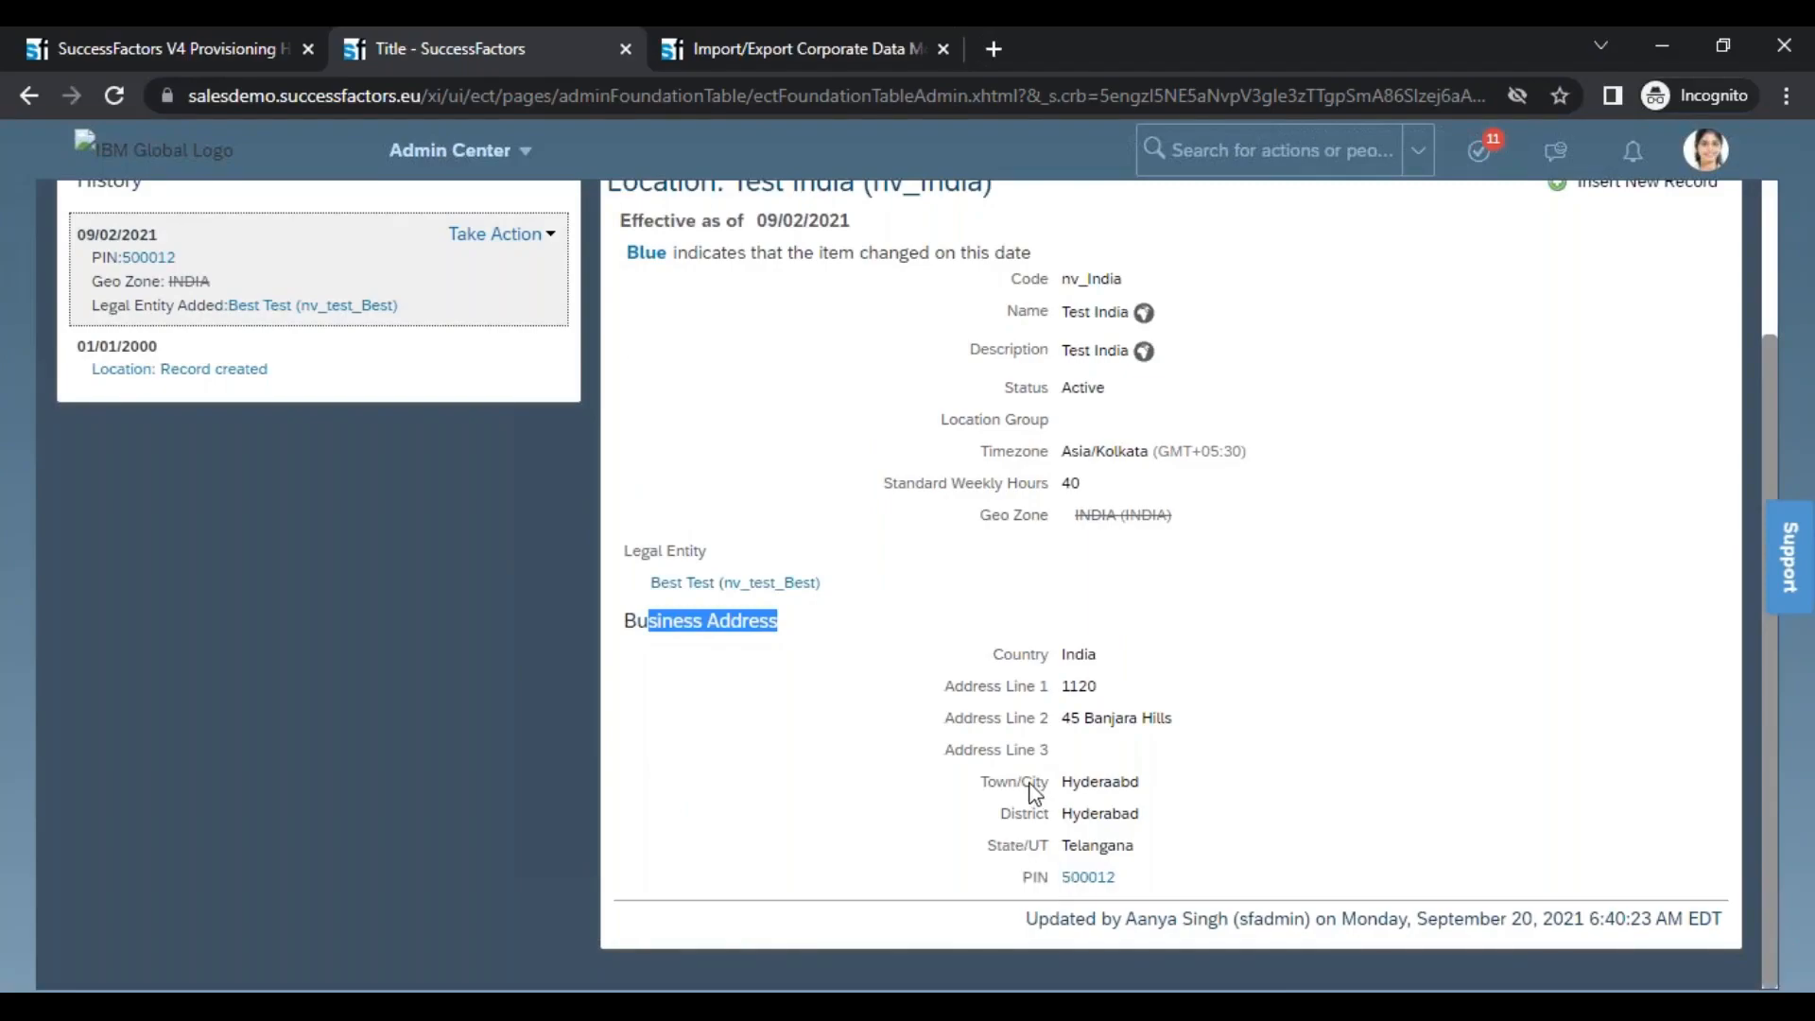
{"action": "left_click", "coordinate": [1059, 796]}
{"action": "left_click_drag", "start_coordinate": [1070, 780], "coordinate": [1155, 794]}
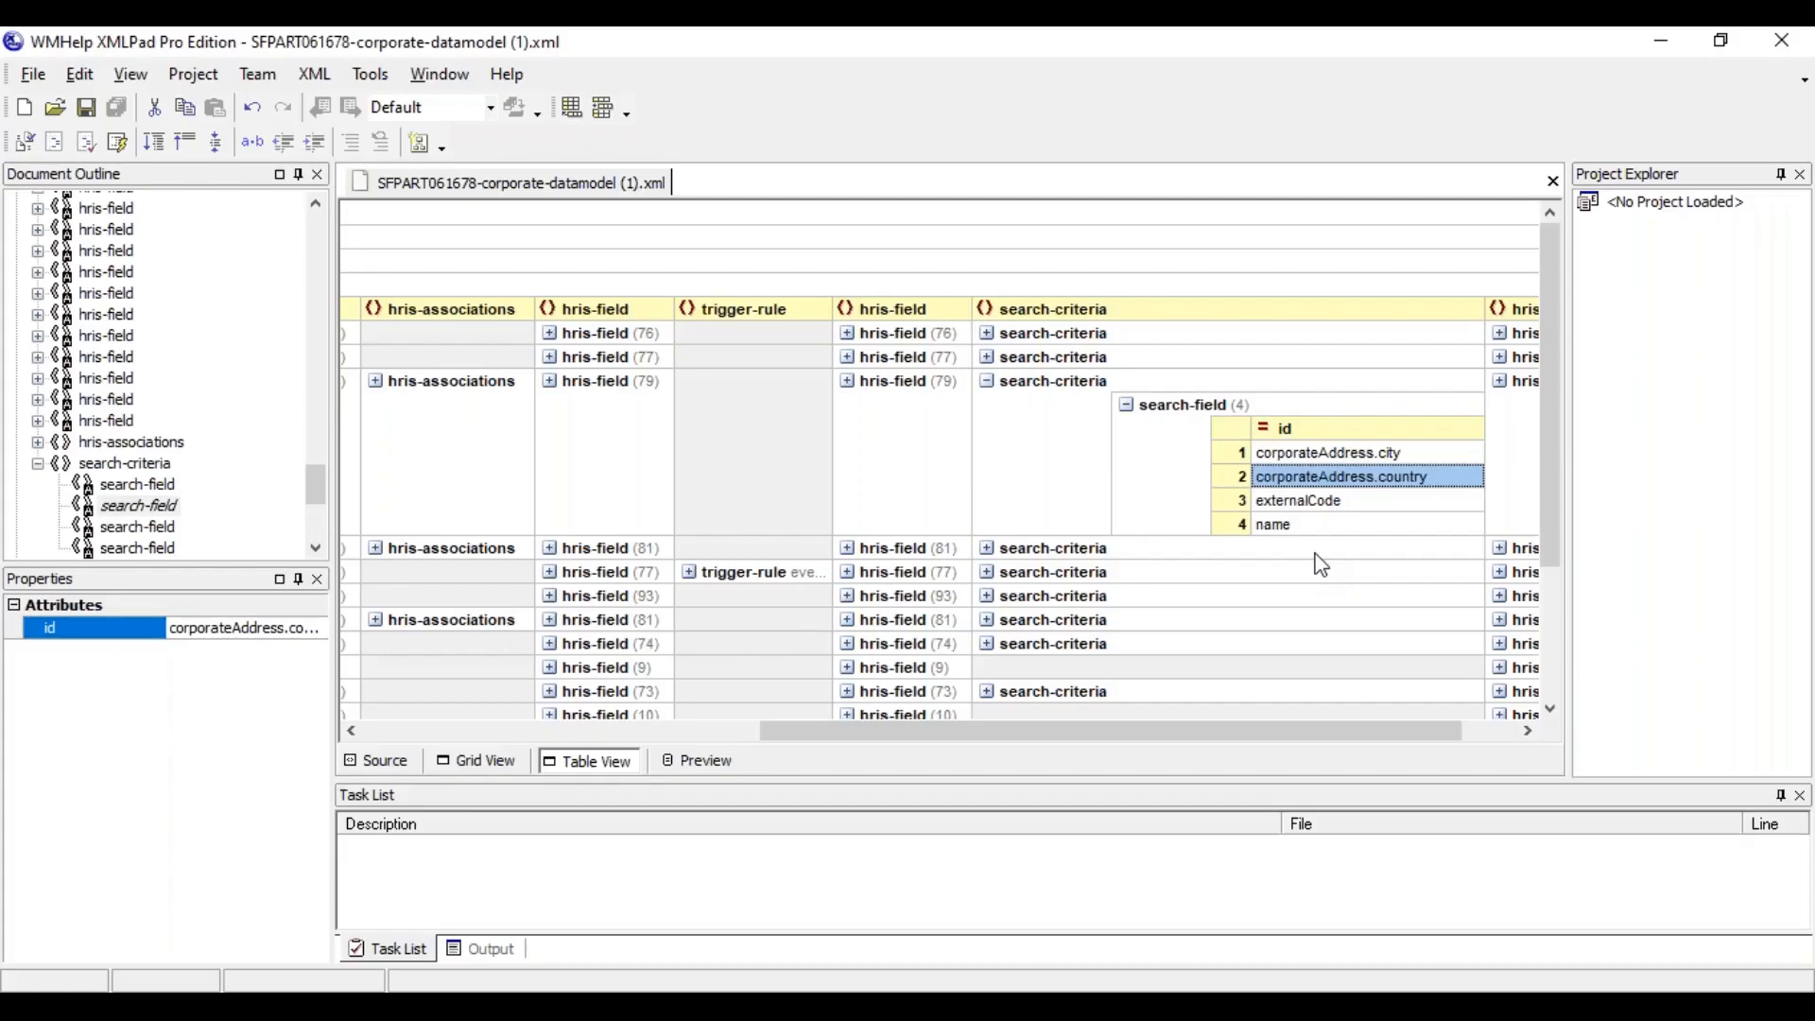
Switch to XMLPad, collapse location's search-criteria and display the corporate data model as source code
{"action": "left_click", "coordinate": [1129, 405]}
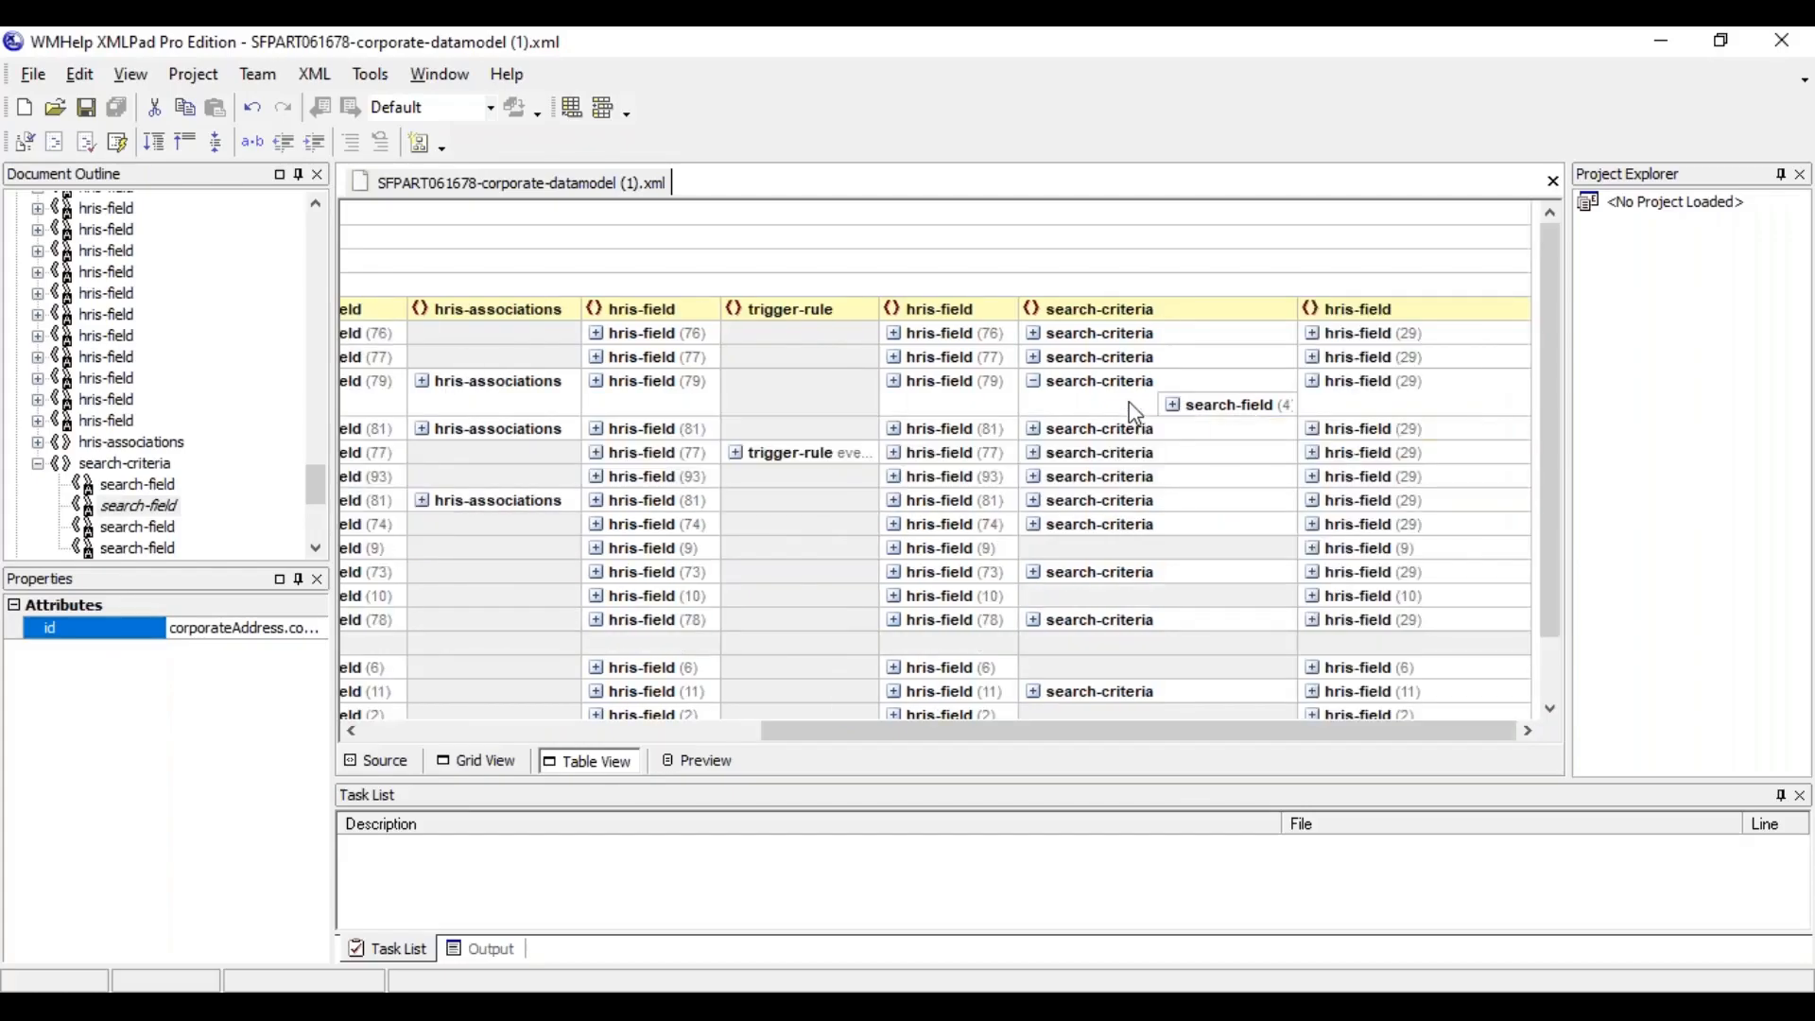
{"action": "left_click", "coordinate": [1035, 384]}
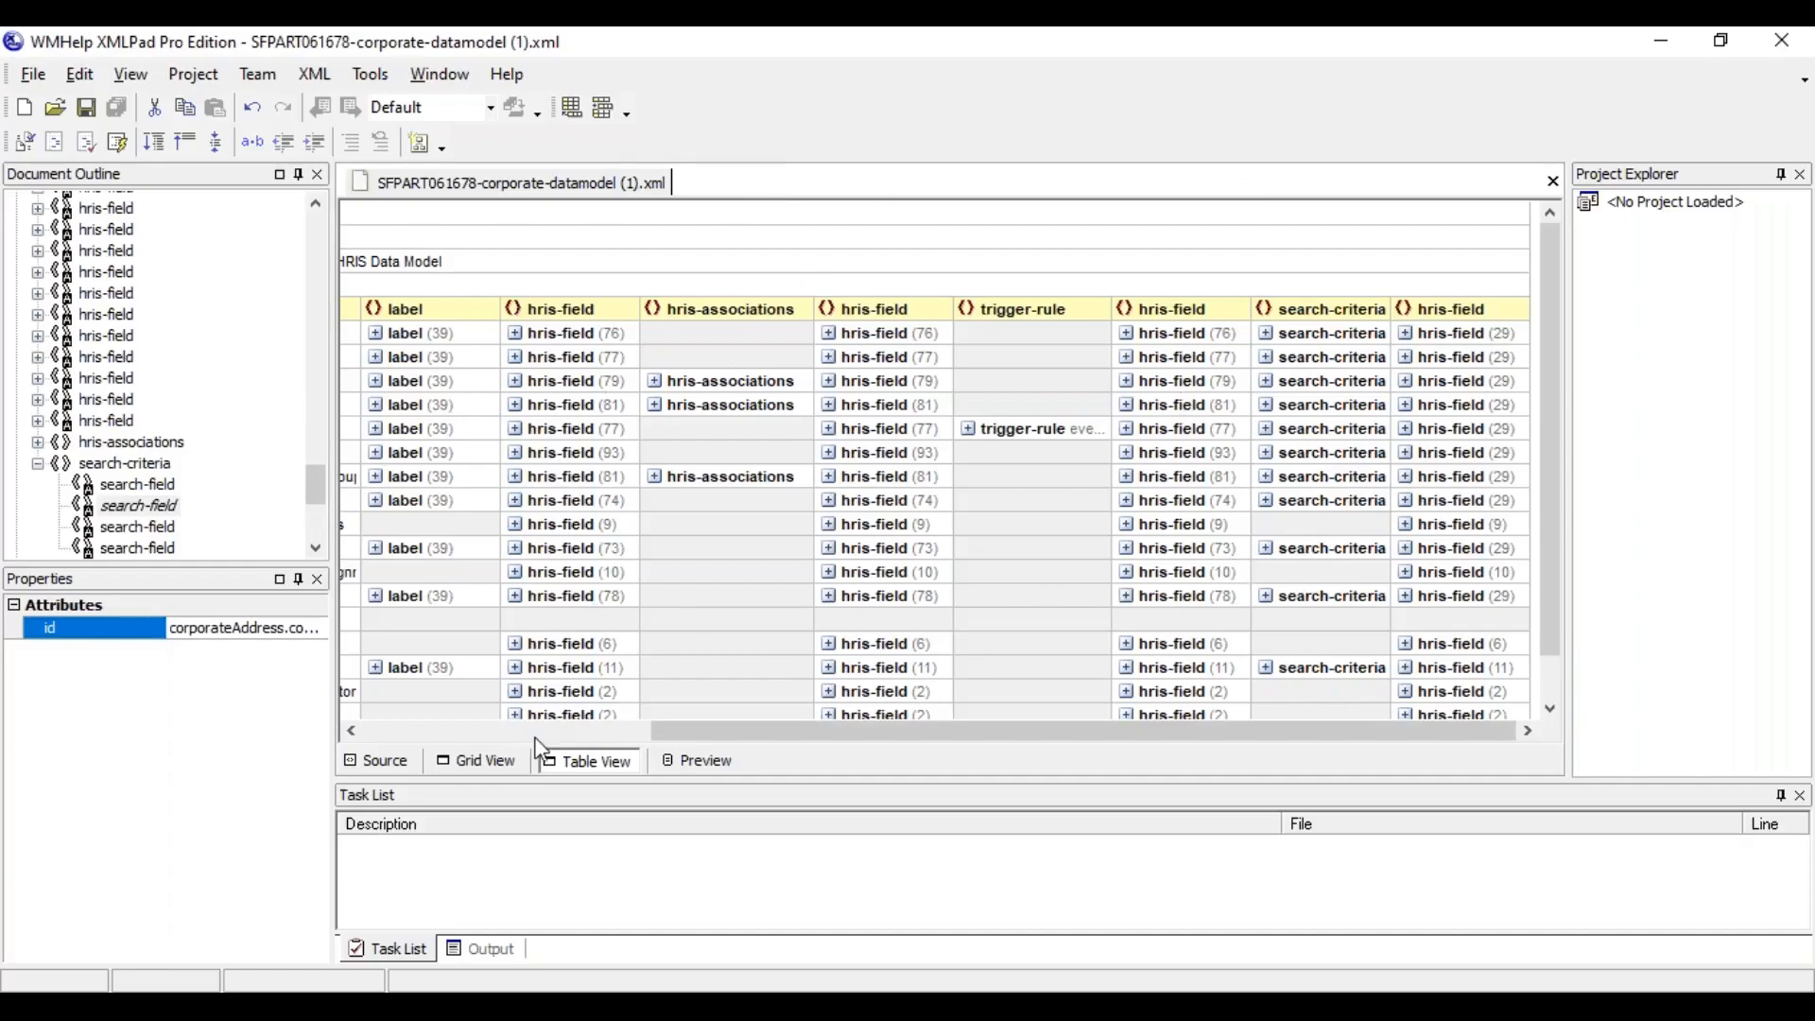
{"action": "left_click", "coordinate": [375, 764]}
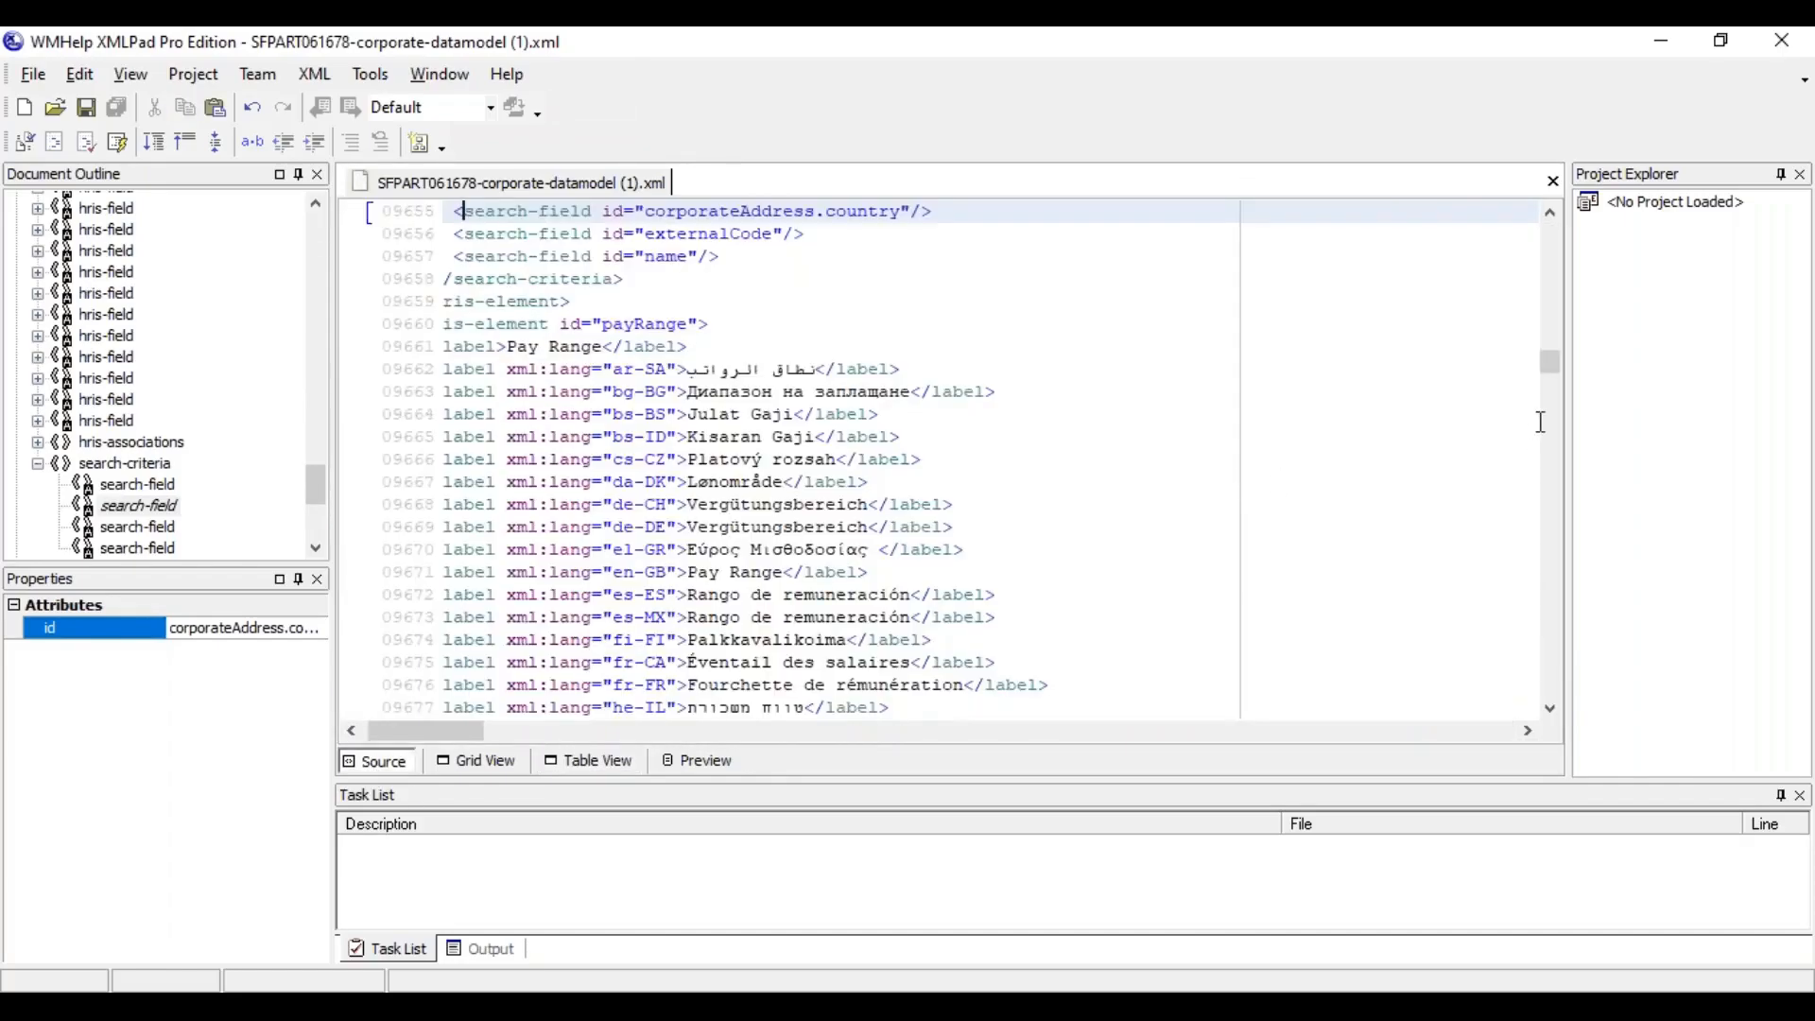
Examine the source from its end back to its start, checking the corporate-data-model root, the description and the locationGroup hris-element tags
{"action": "left_click_drag", "start_coordinate": [1558, 374], "coordinate": [1551, 705]}
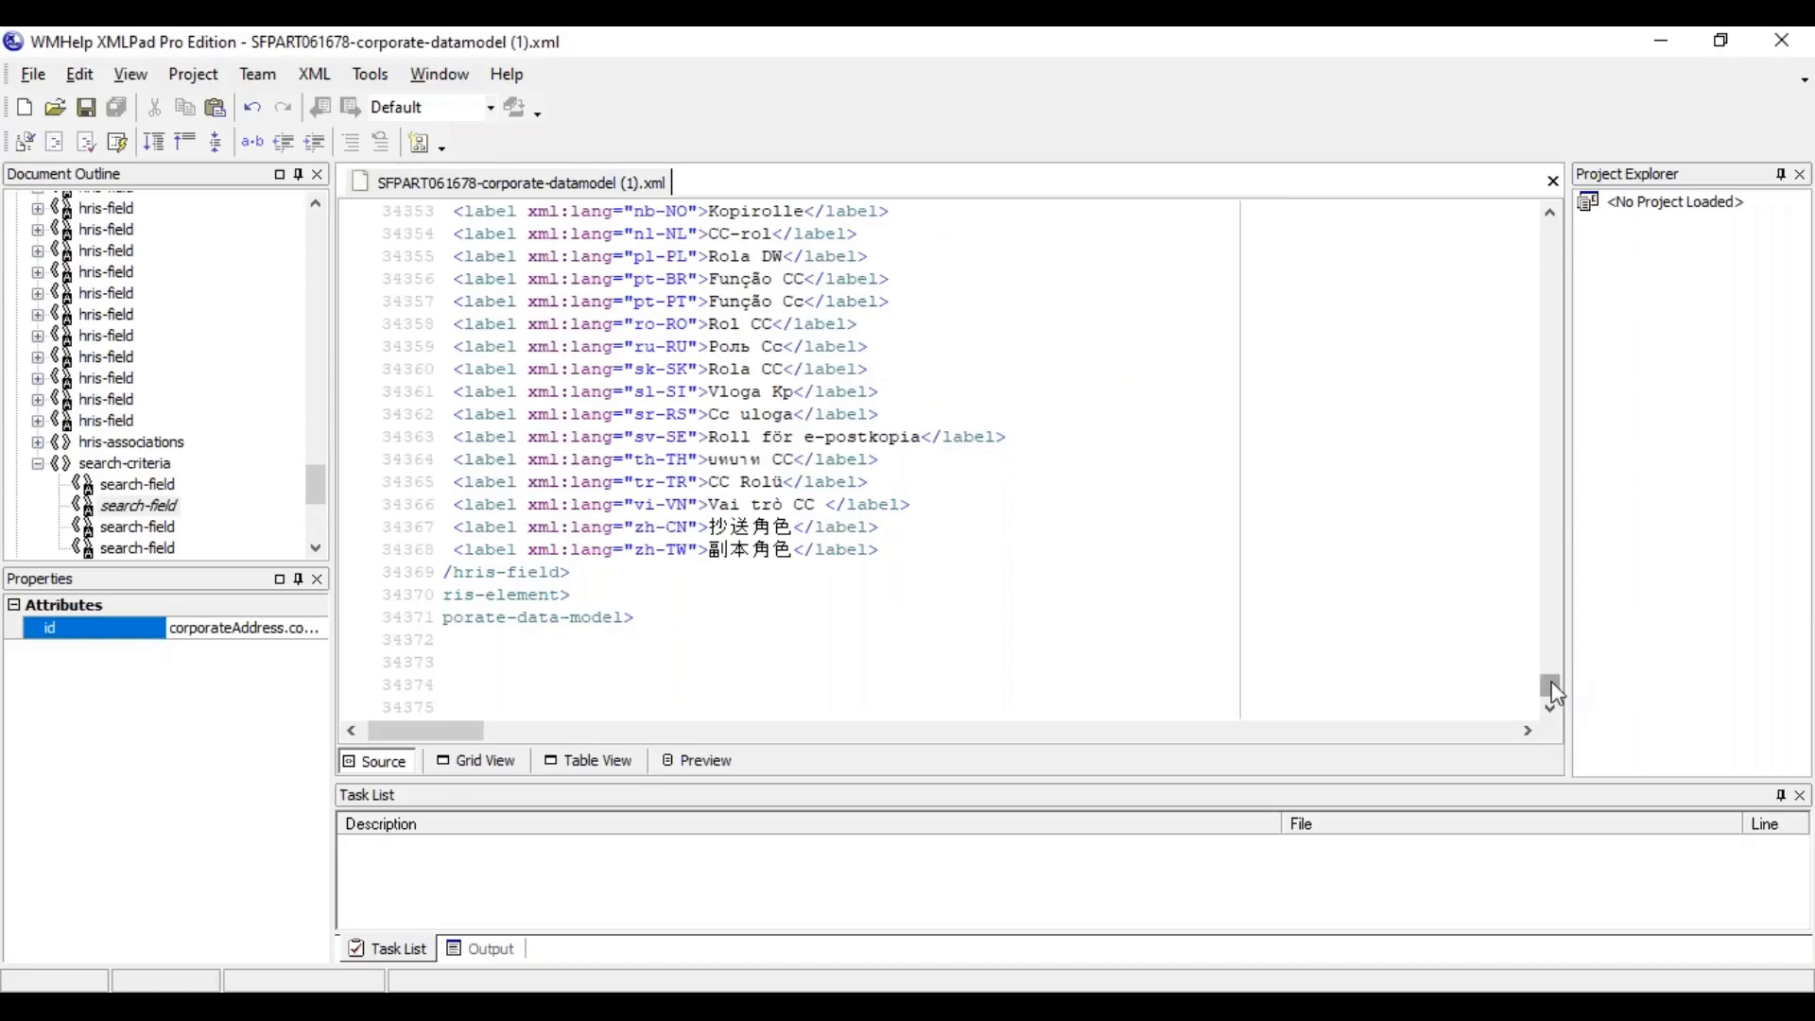
{"action": "left_click_drag", "start_coordinate": [1556, 695], "coordinate": [1573, 129]}
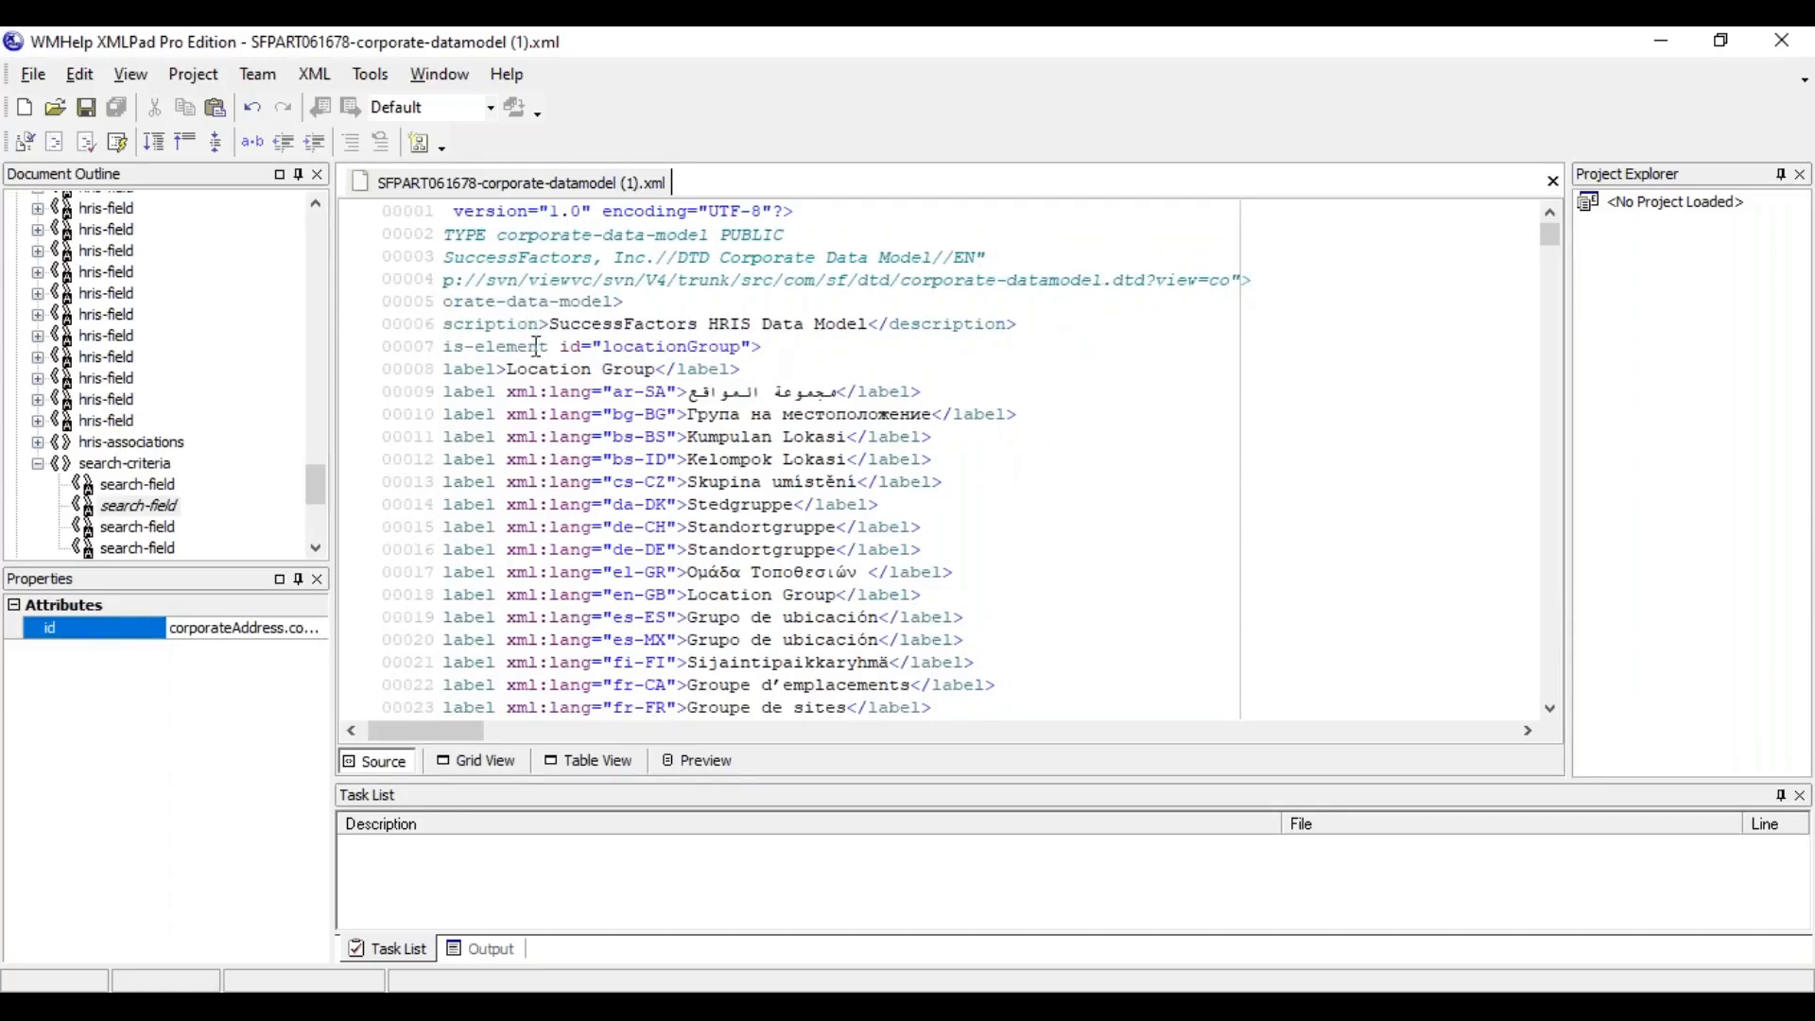
{"action": "left_click", "coordinate": [351, 732]}
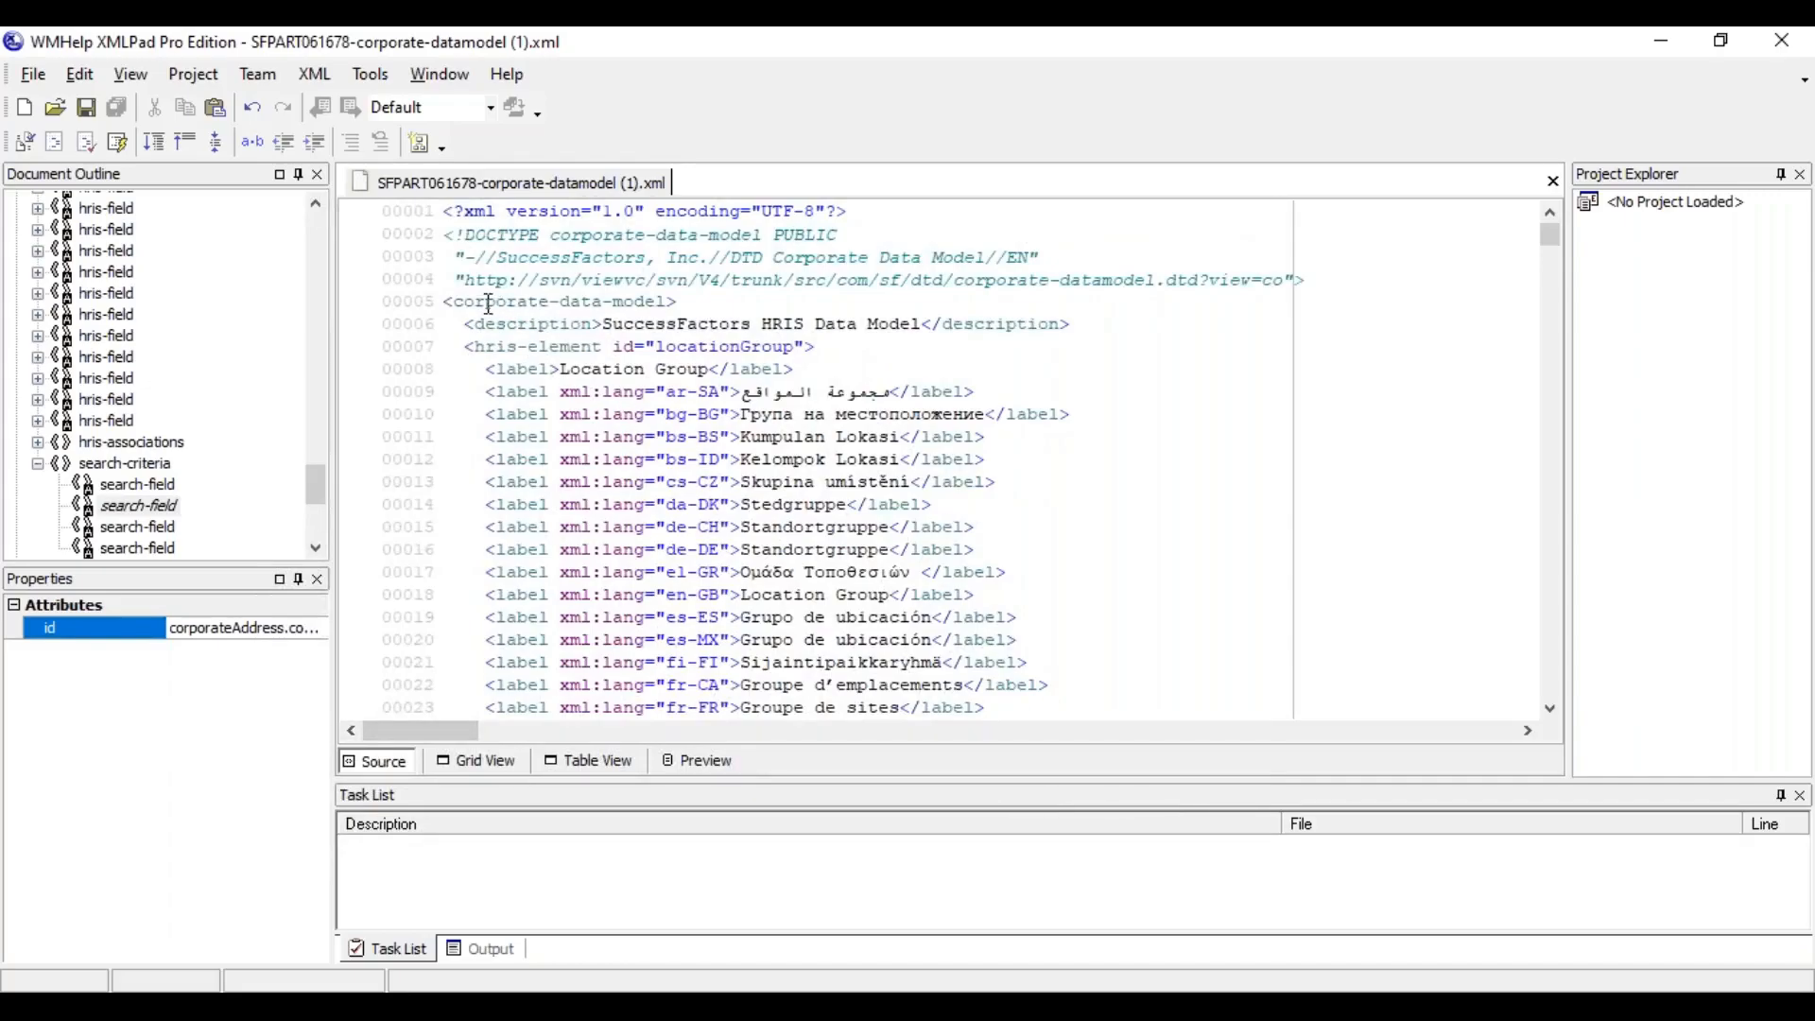
{"action": "left_click", "coordinate": [488, 302]}
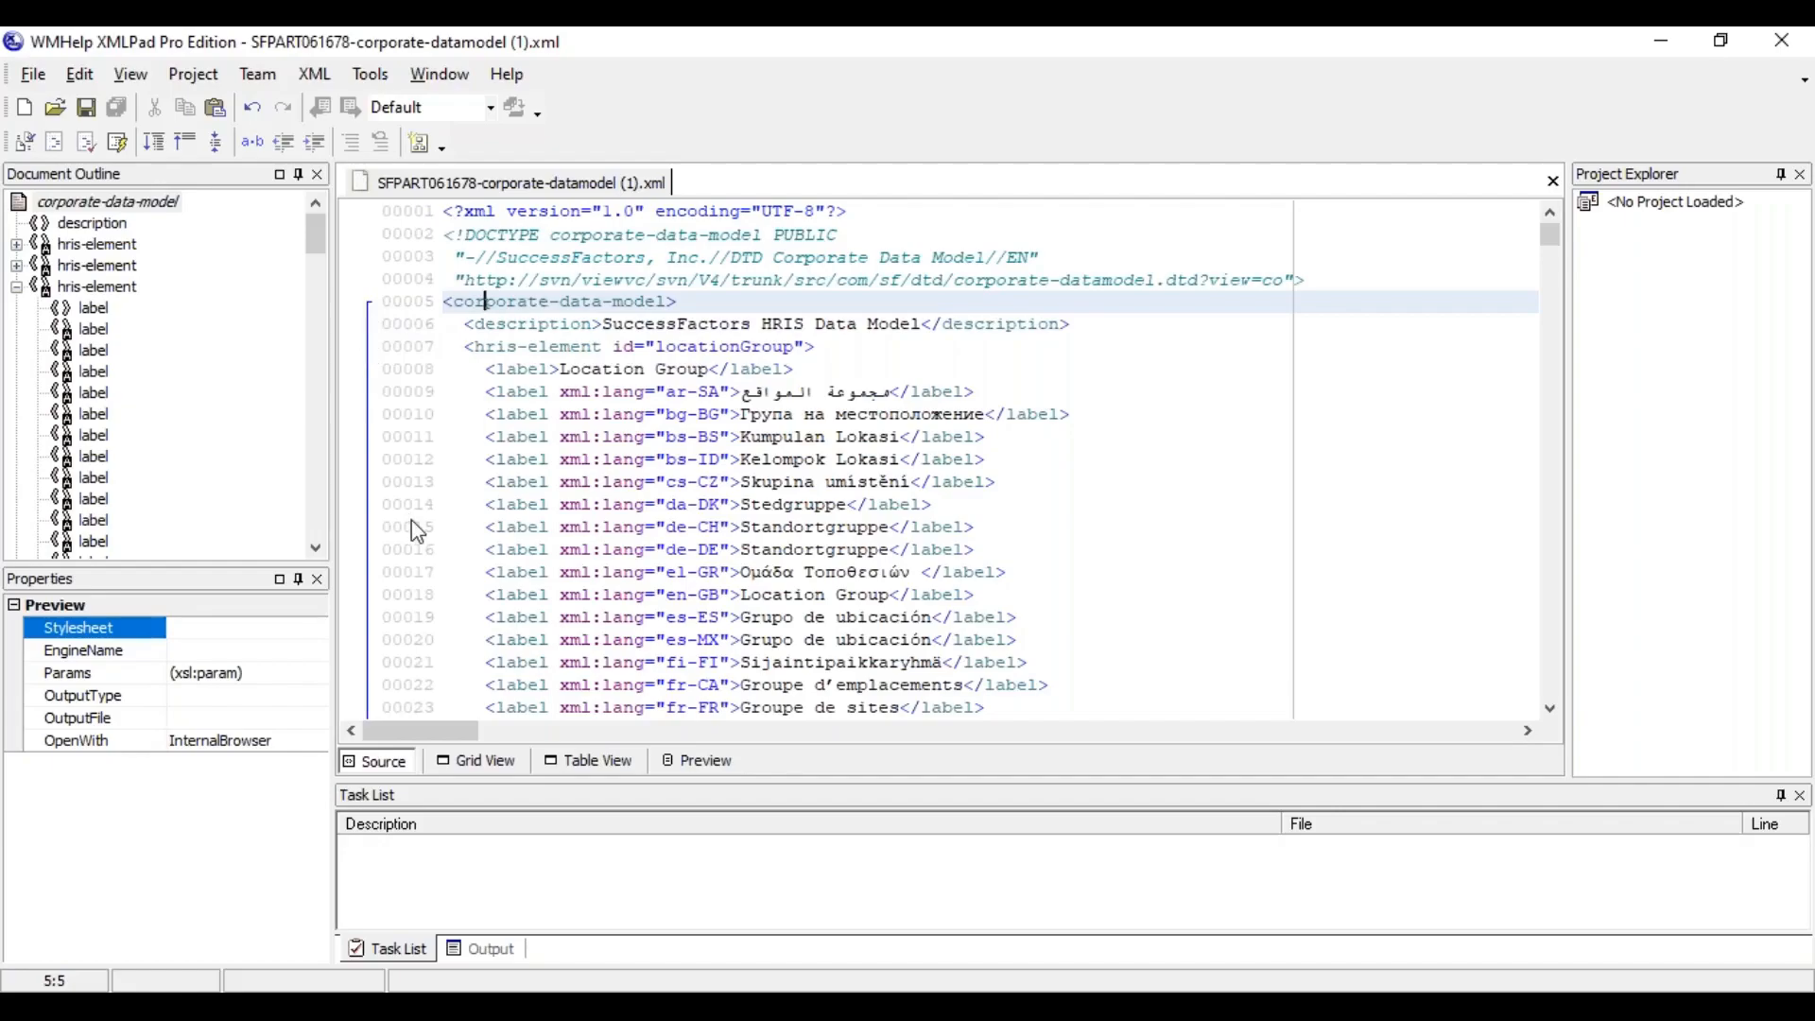
{"action": "left_click", "coordinate": [489, 325]}
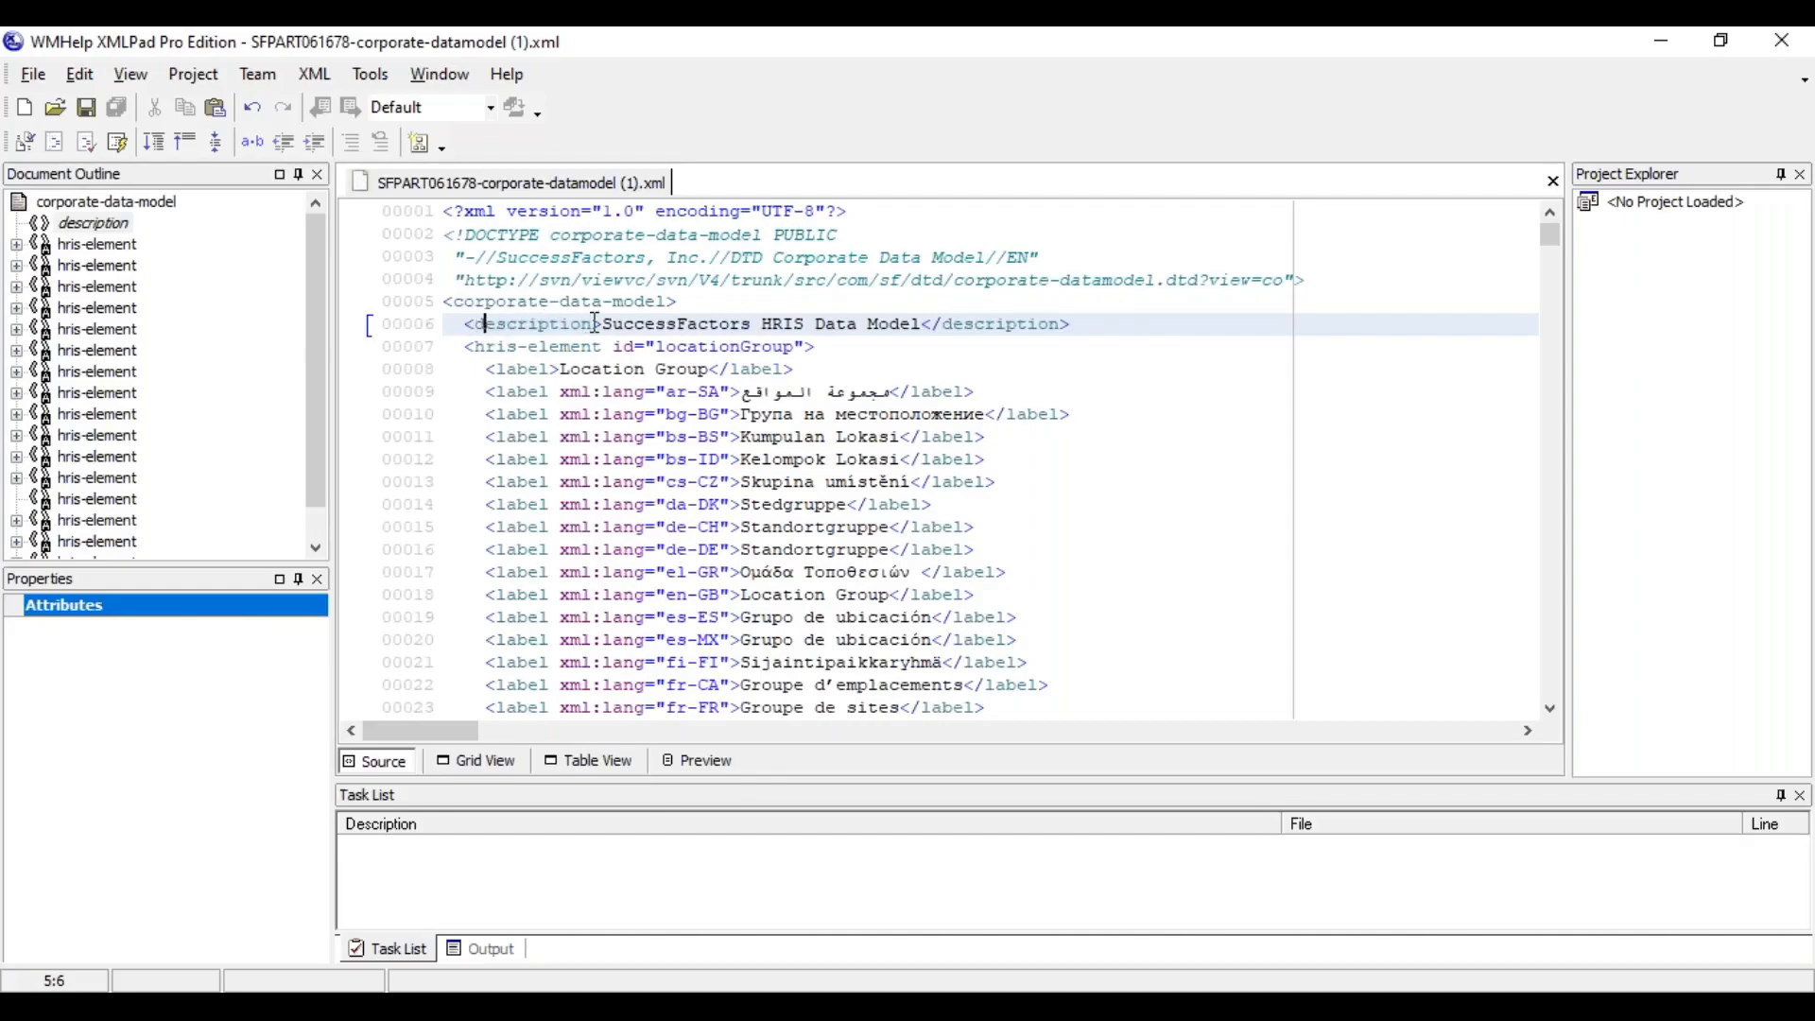
{"action": "left_click", "coordinate": [1049, 326]}
{"action": "left_click", "coordinate": [541, 348]}
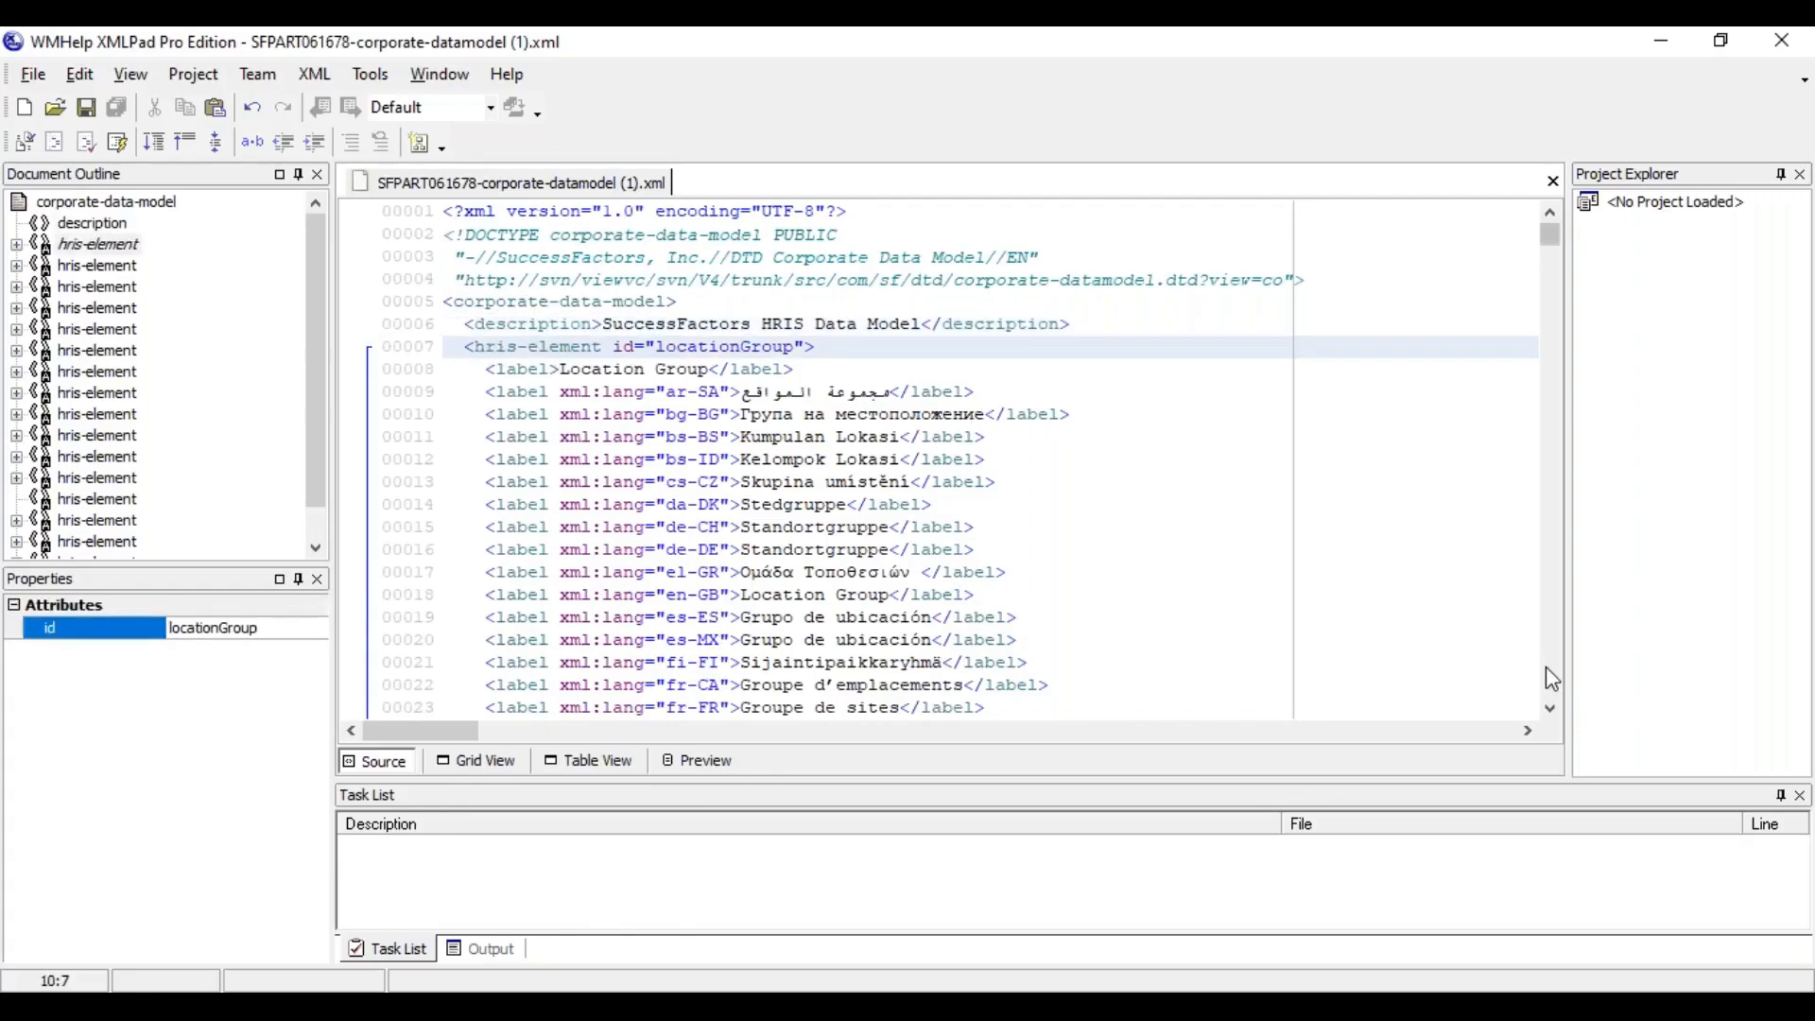
Examine the source definitions of locationGroup's externalCode and name hris-fields
{"action": "scroll", "coordinate": [1552, 679], "scroll_direction": "down", "scroll_amount": 15}
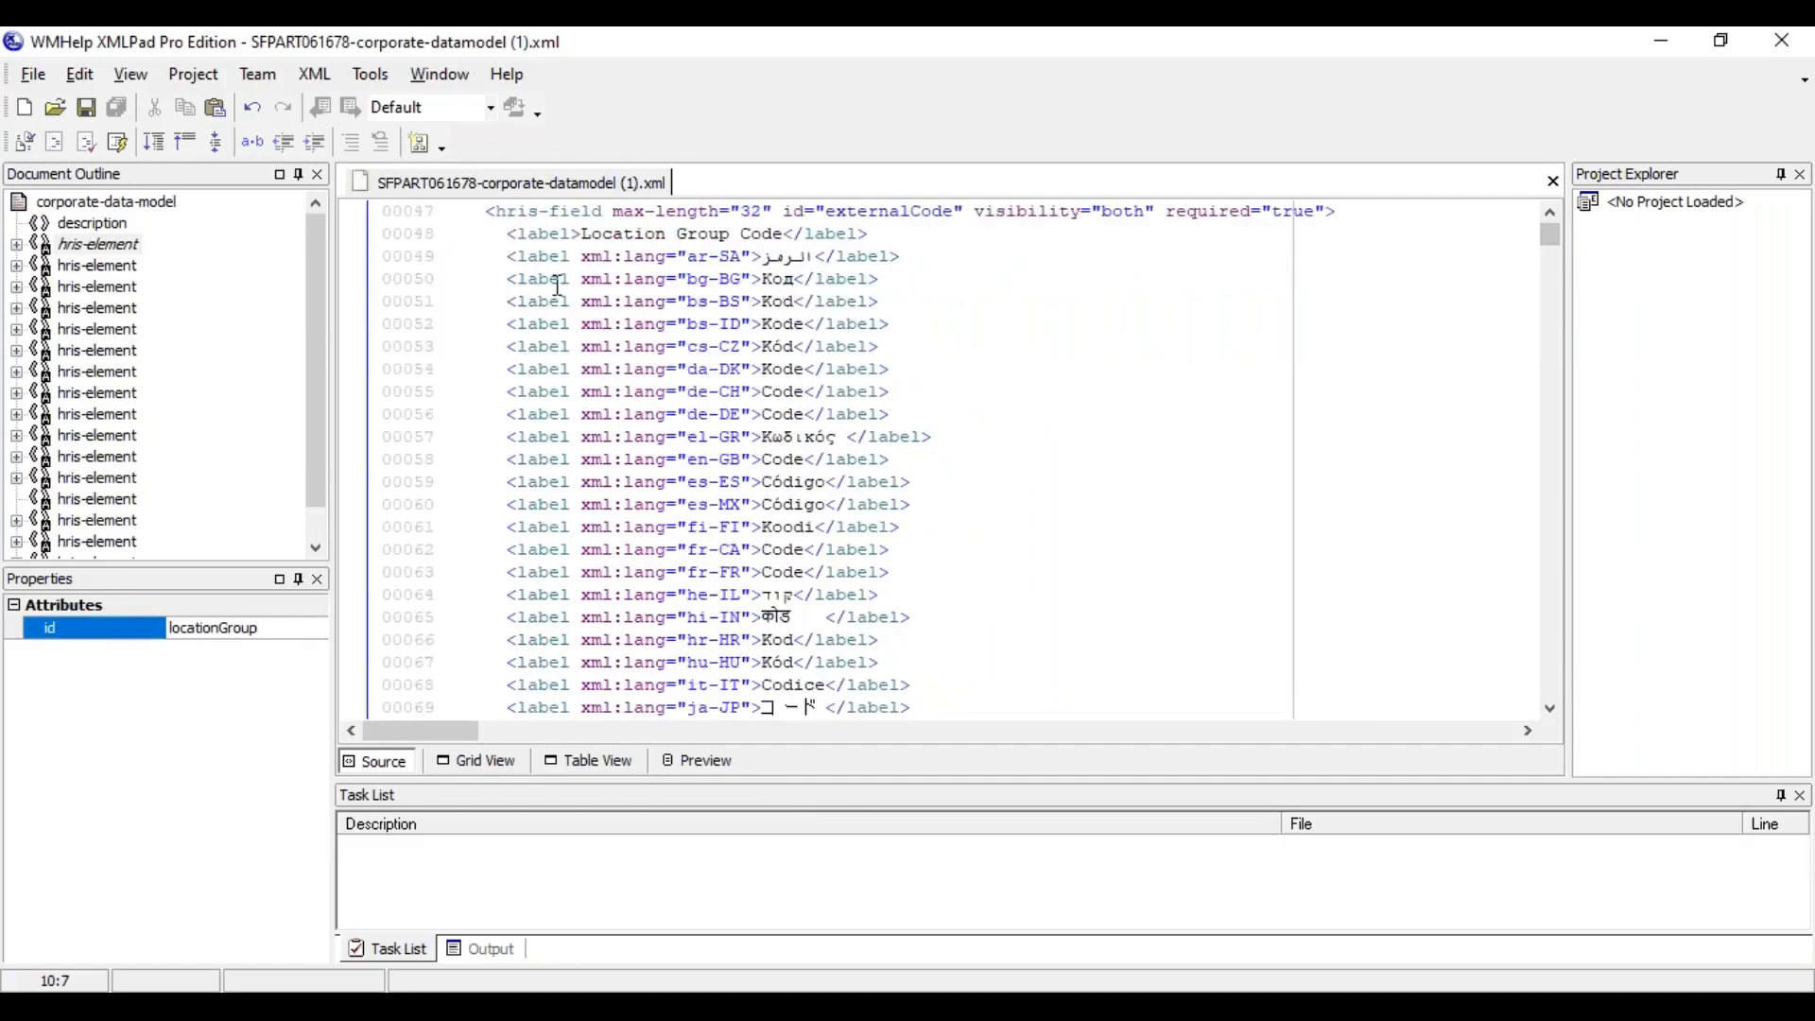
{"action": "left_click", "coordinate": [563, 217]}
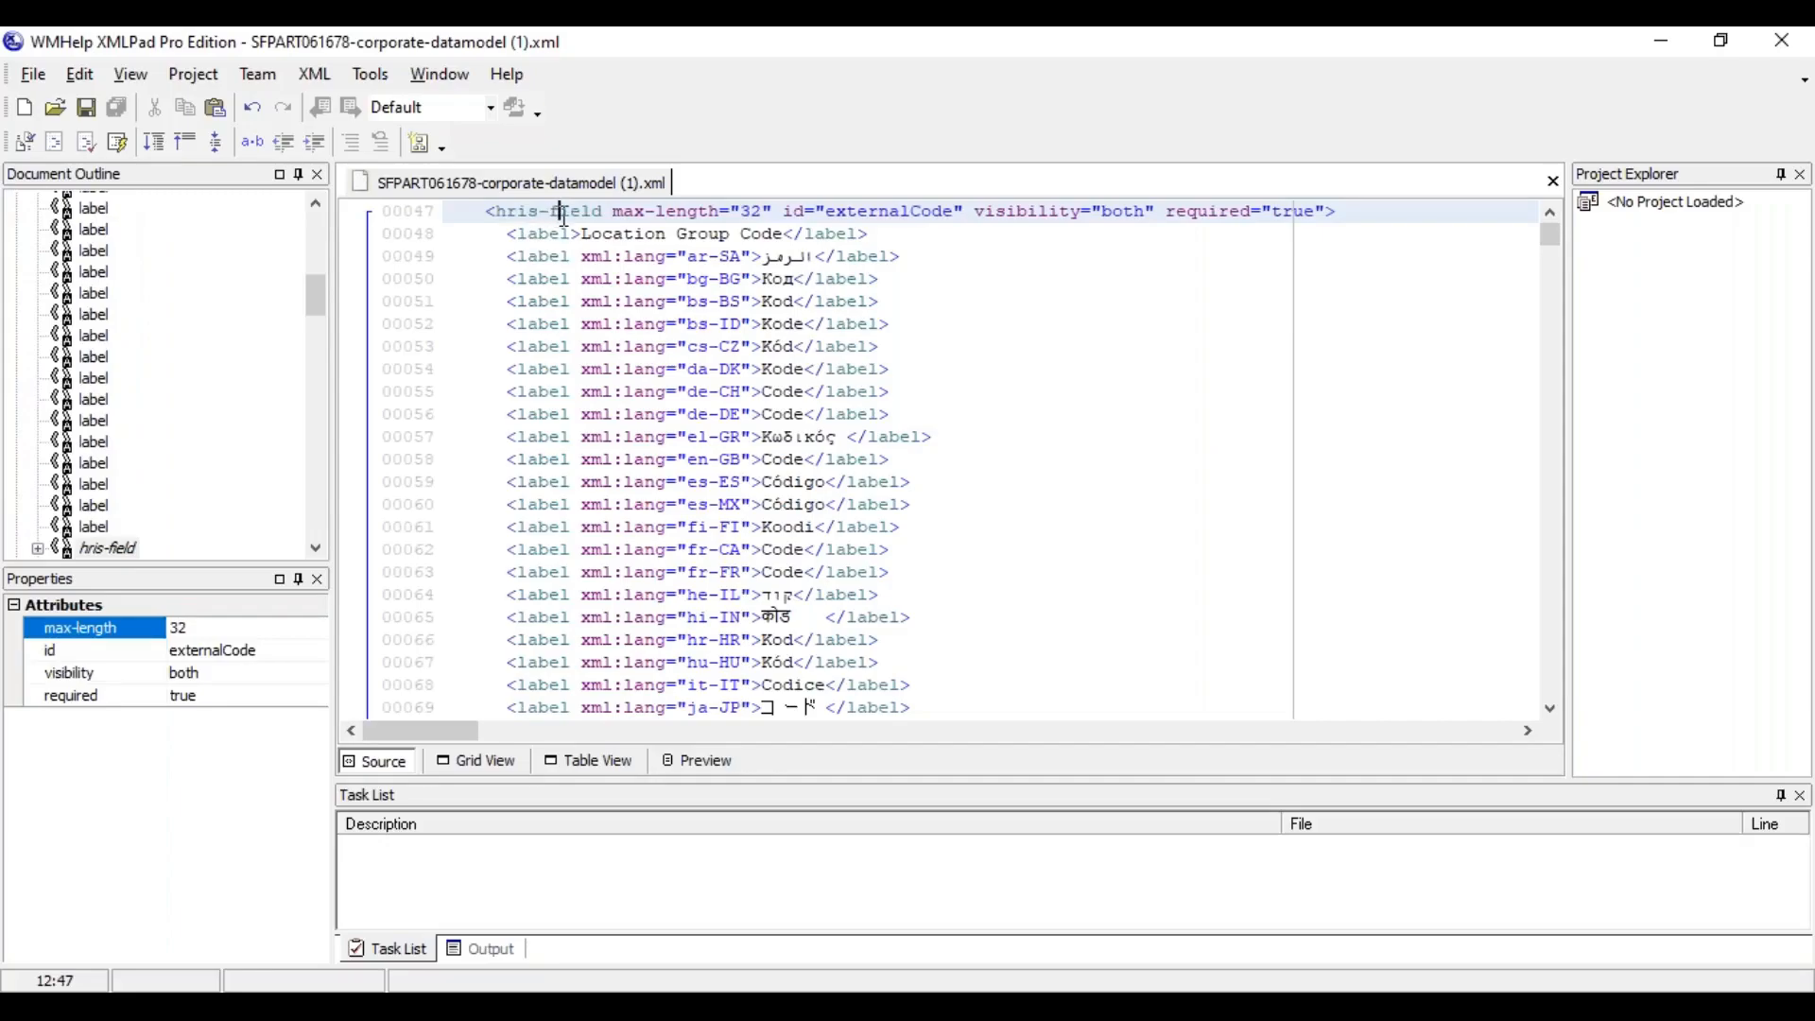
{"action": "left_click", "coordinate": [1550, 708]}
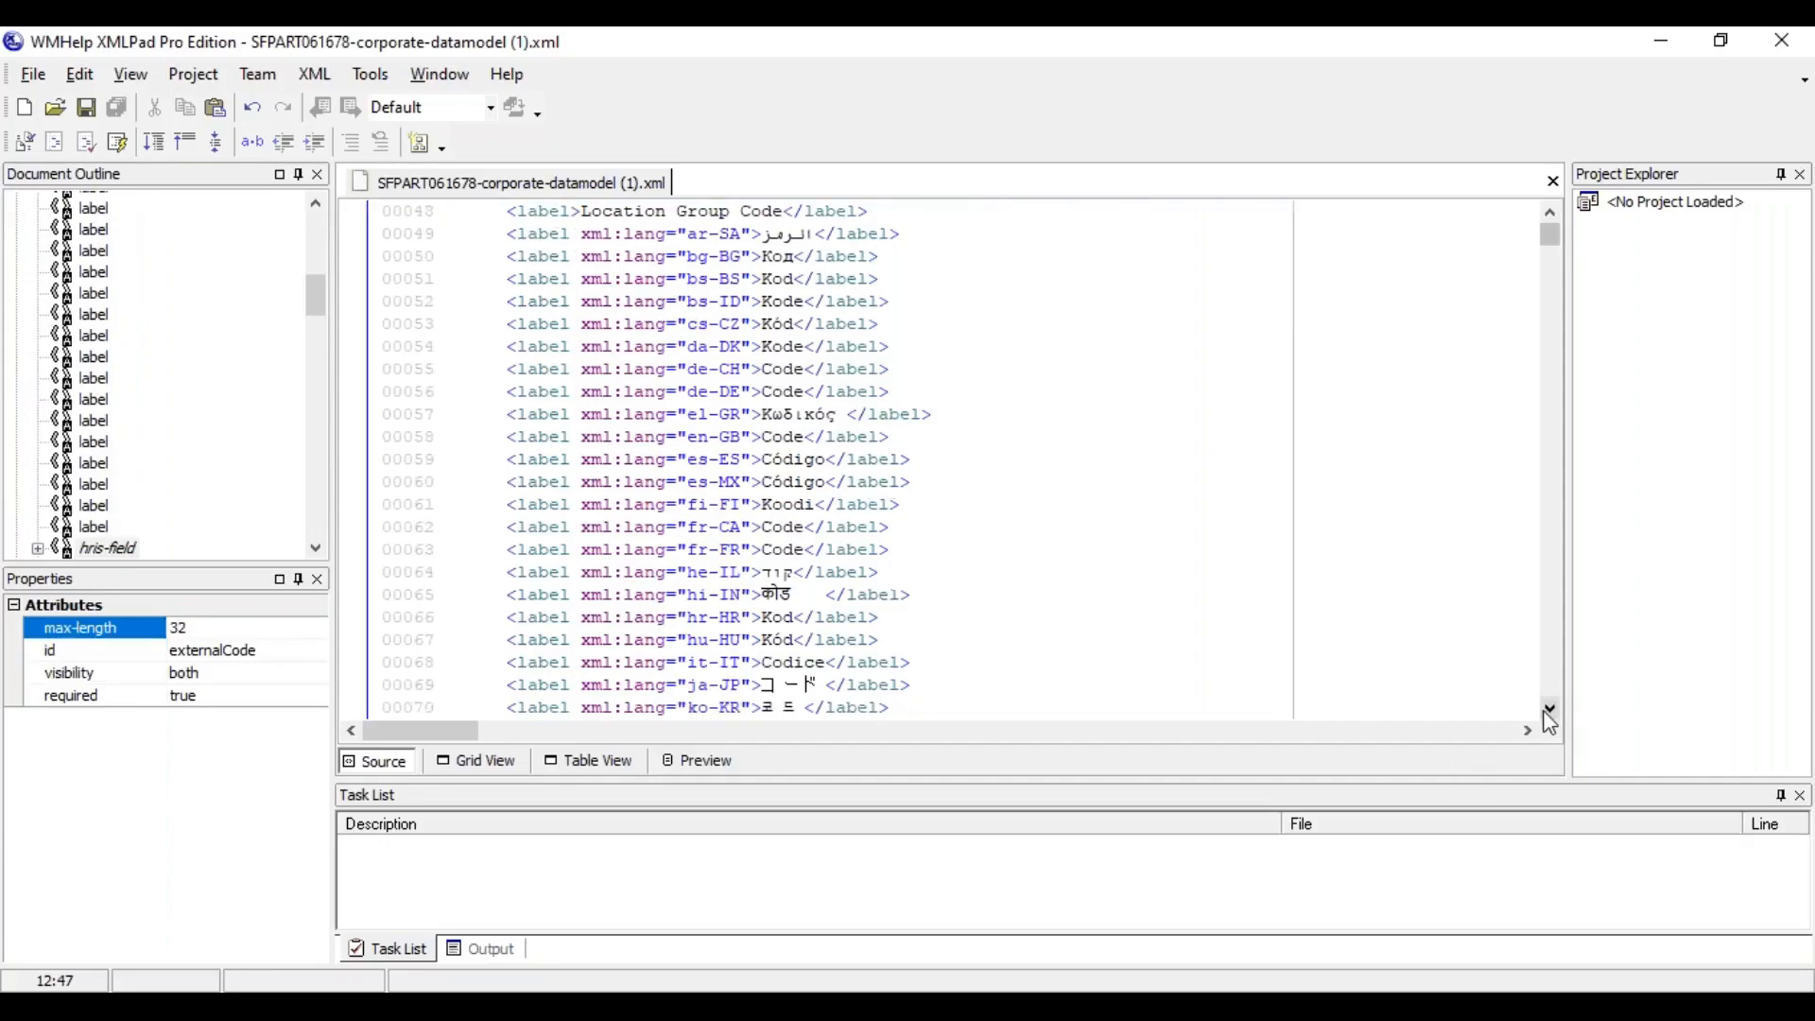
{"action": "left_click", "coordinate": [1549, 661]}
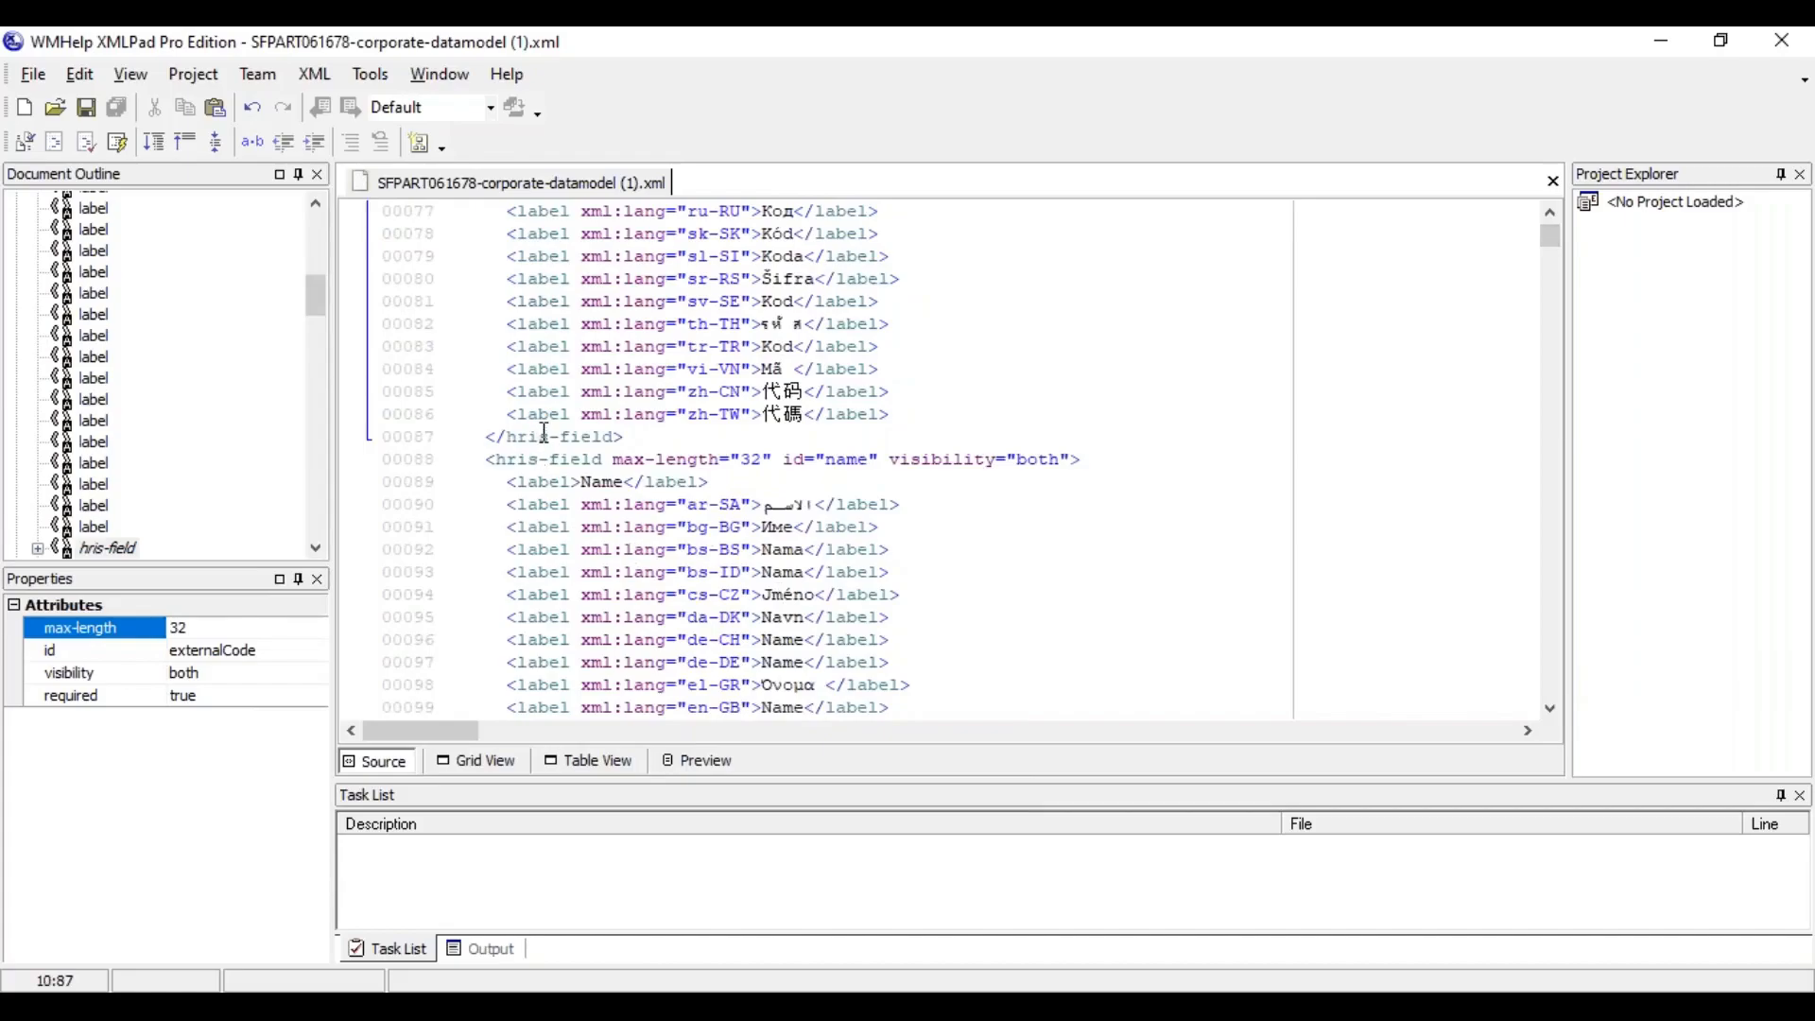
{"action": "left_click", "coordinate": [551, 467]}
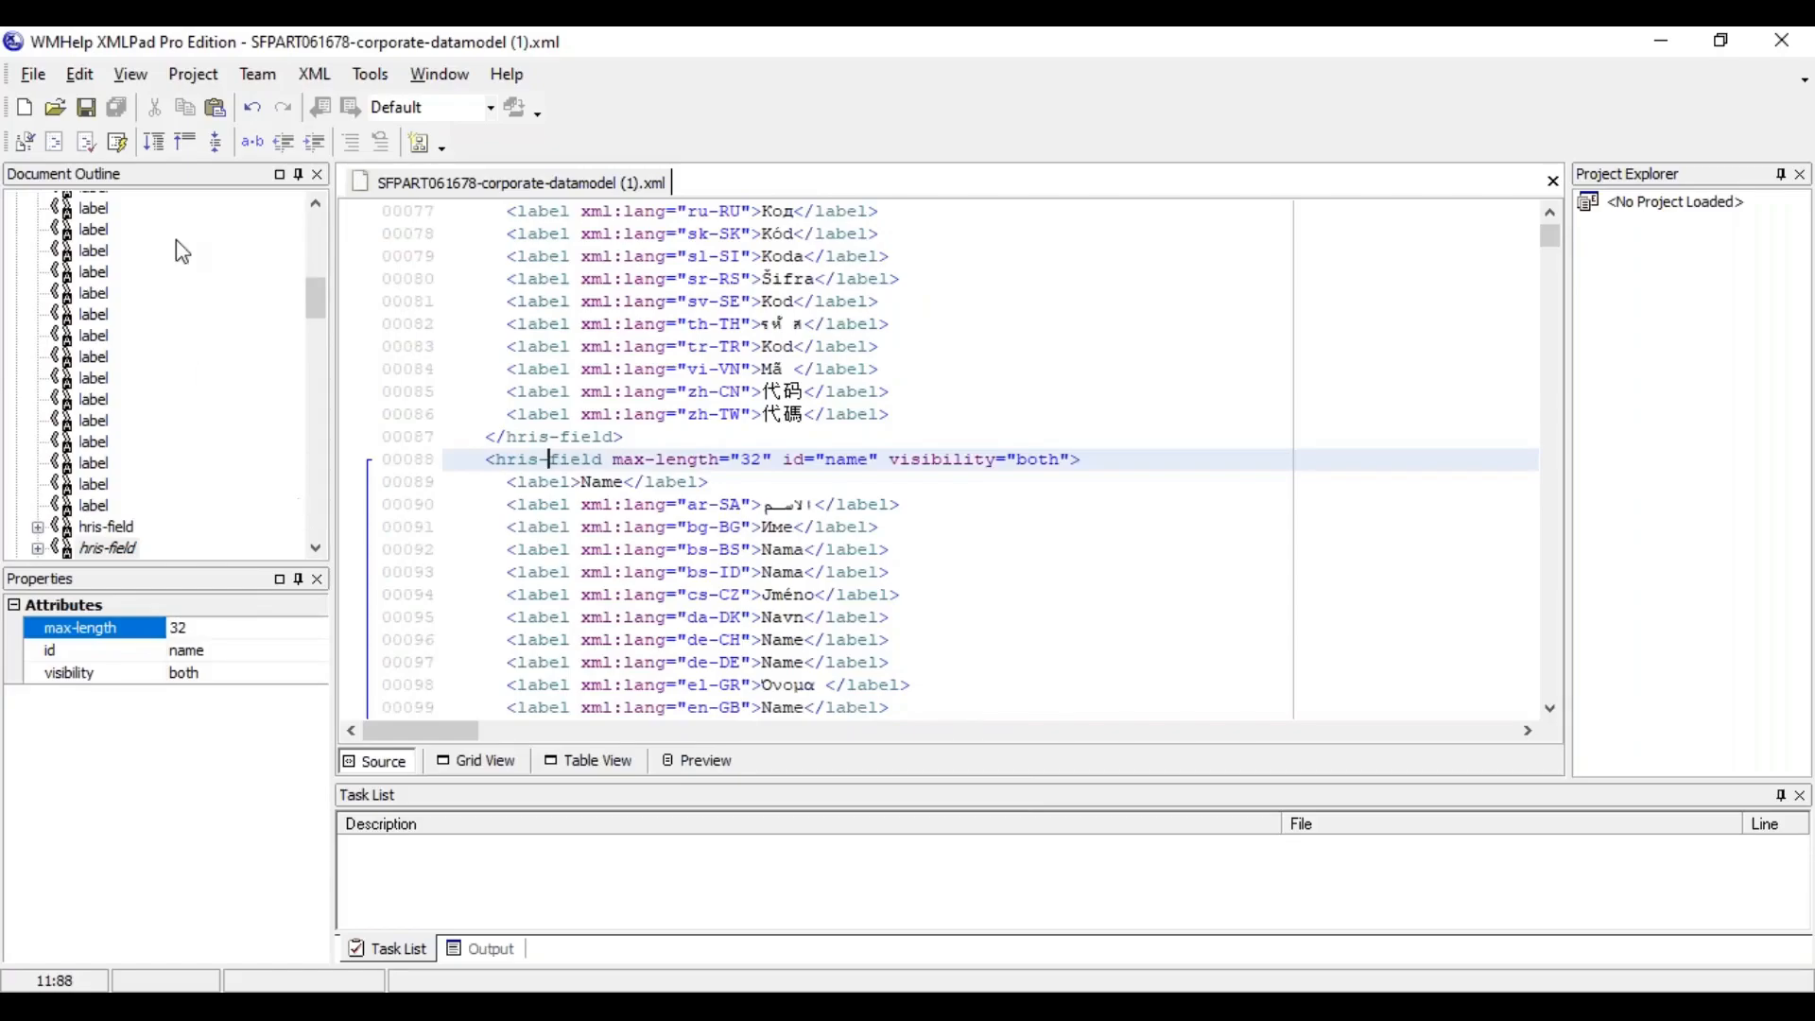
Collapse the first hris-element, locationGroup, in the document outline
{"action": "left_click", "coordinate": [305, 227]}
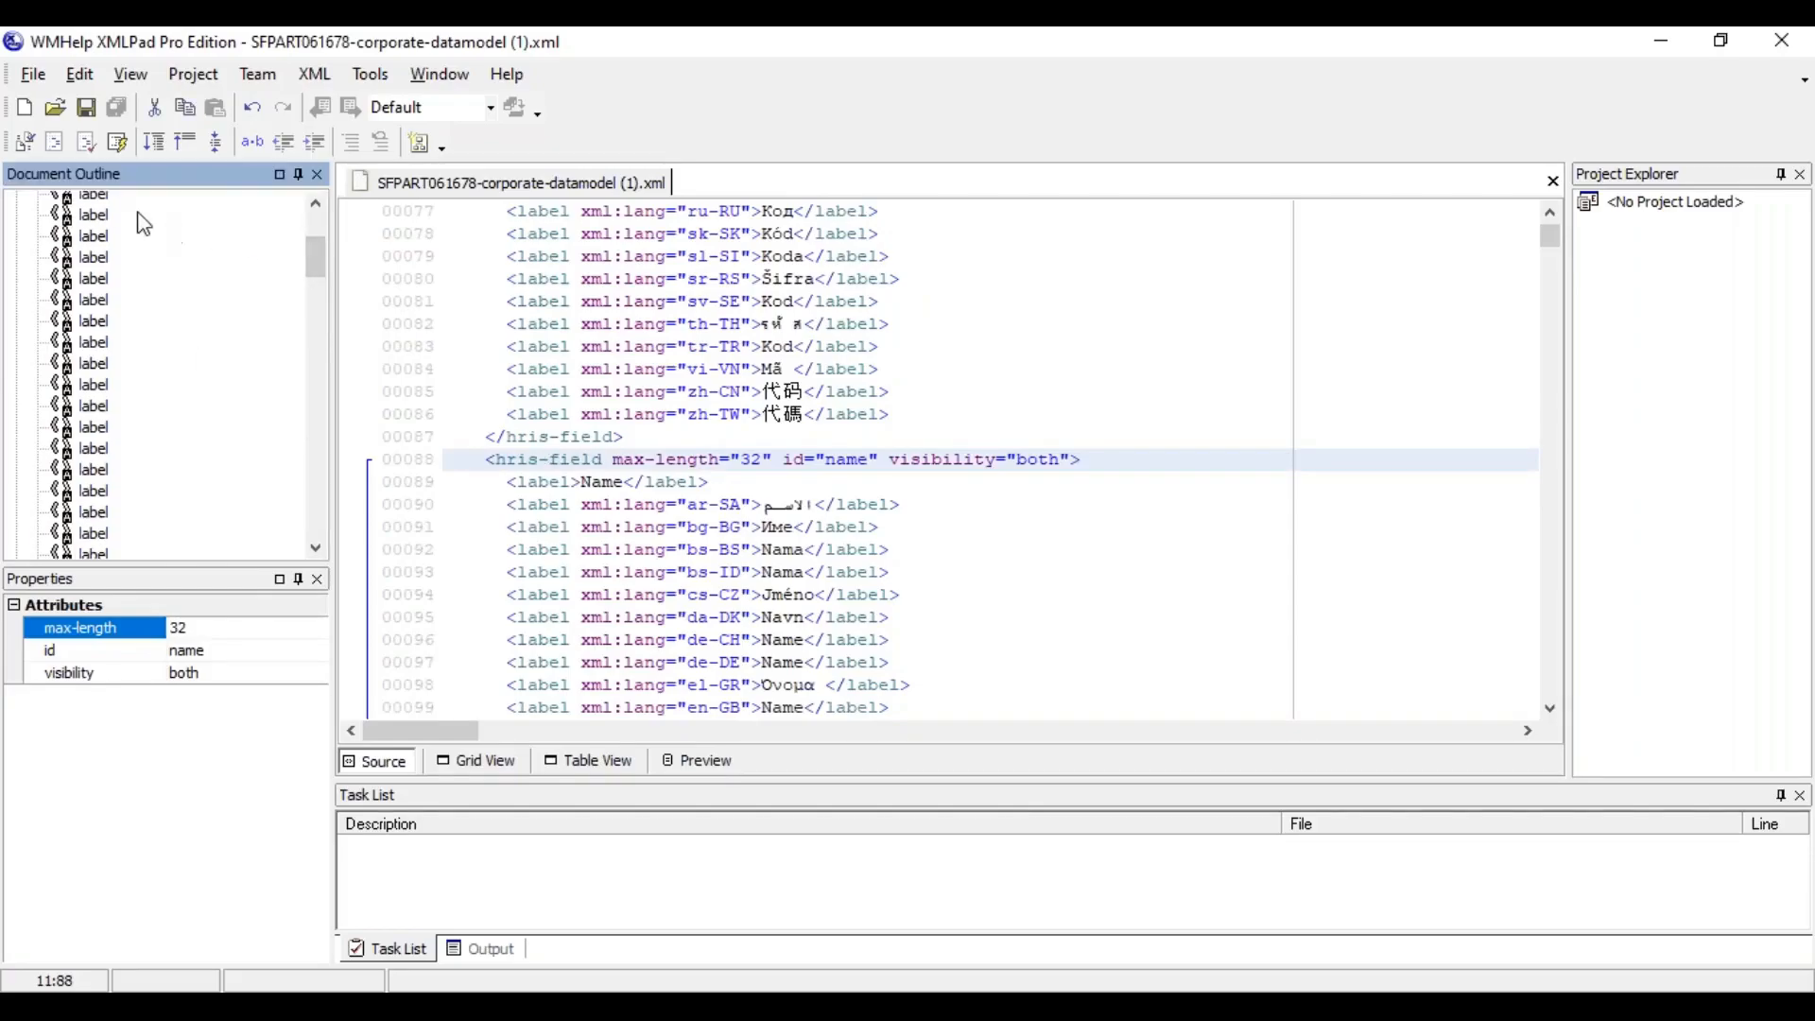
{"action": "left_click", "coordinate": [313, 237]}
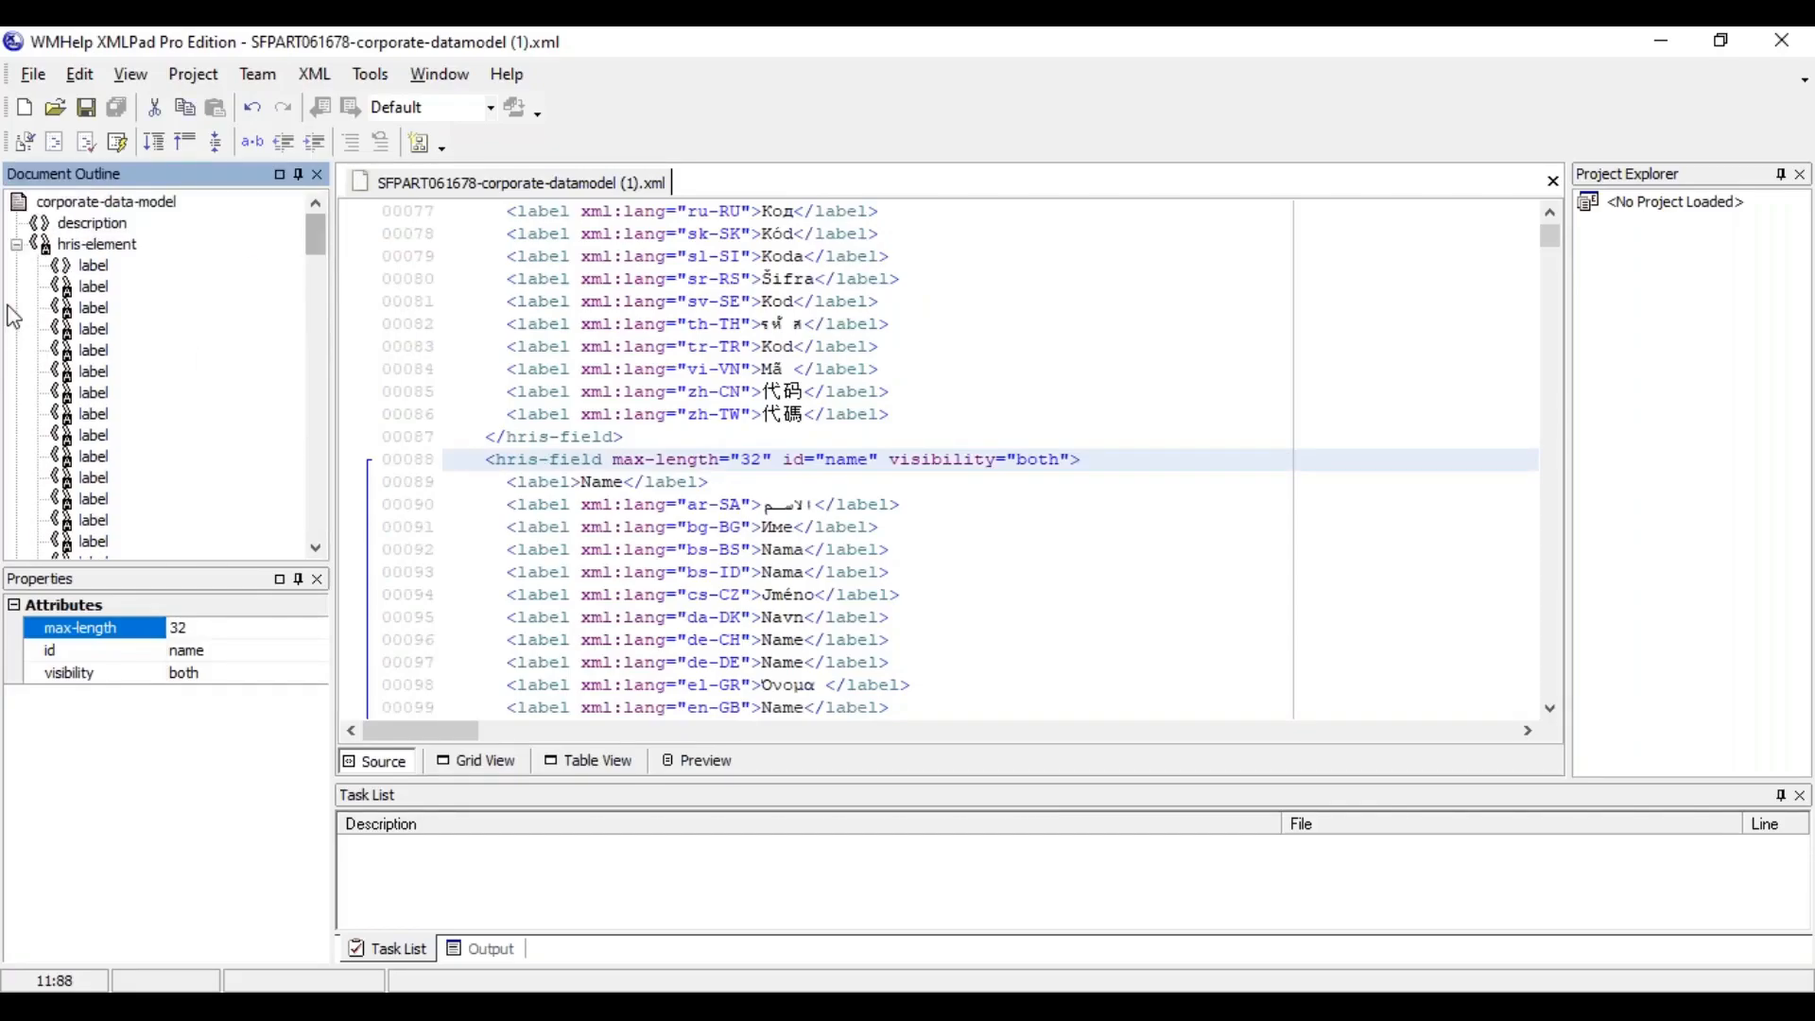
{"action": "left_click", "coordinate": [16, 245]}
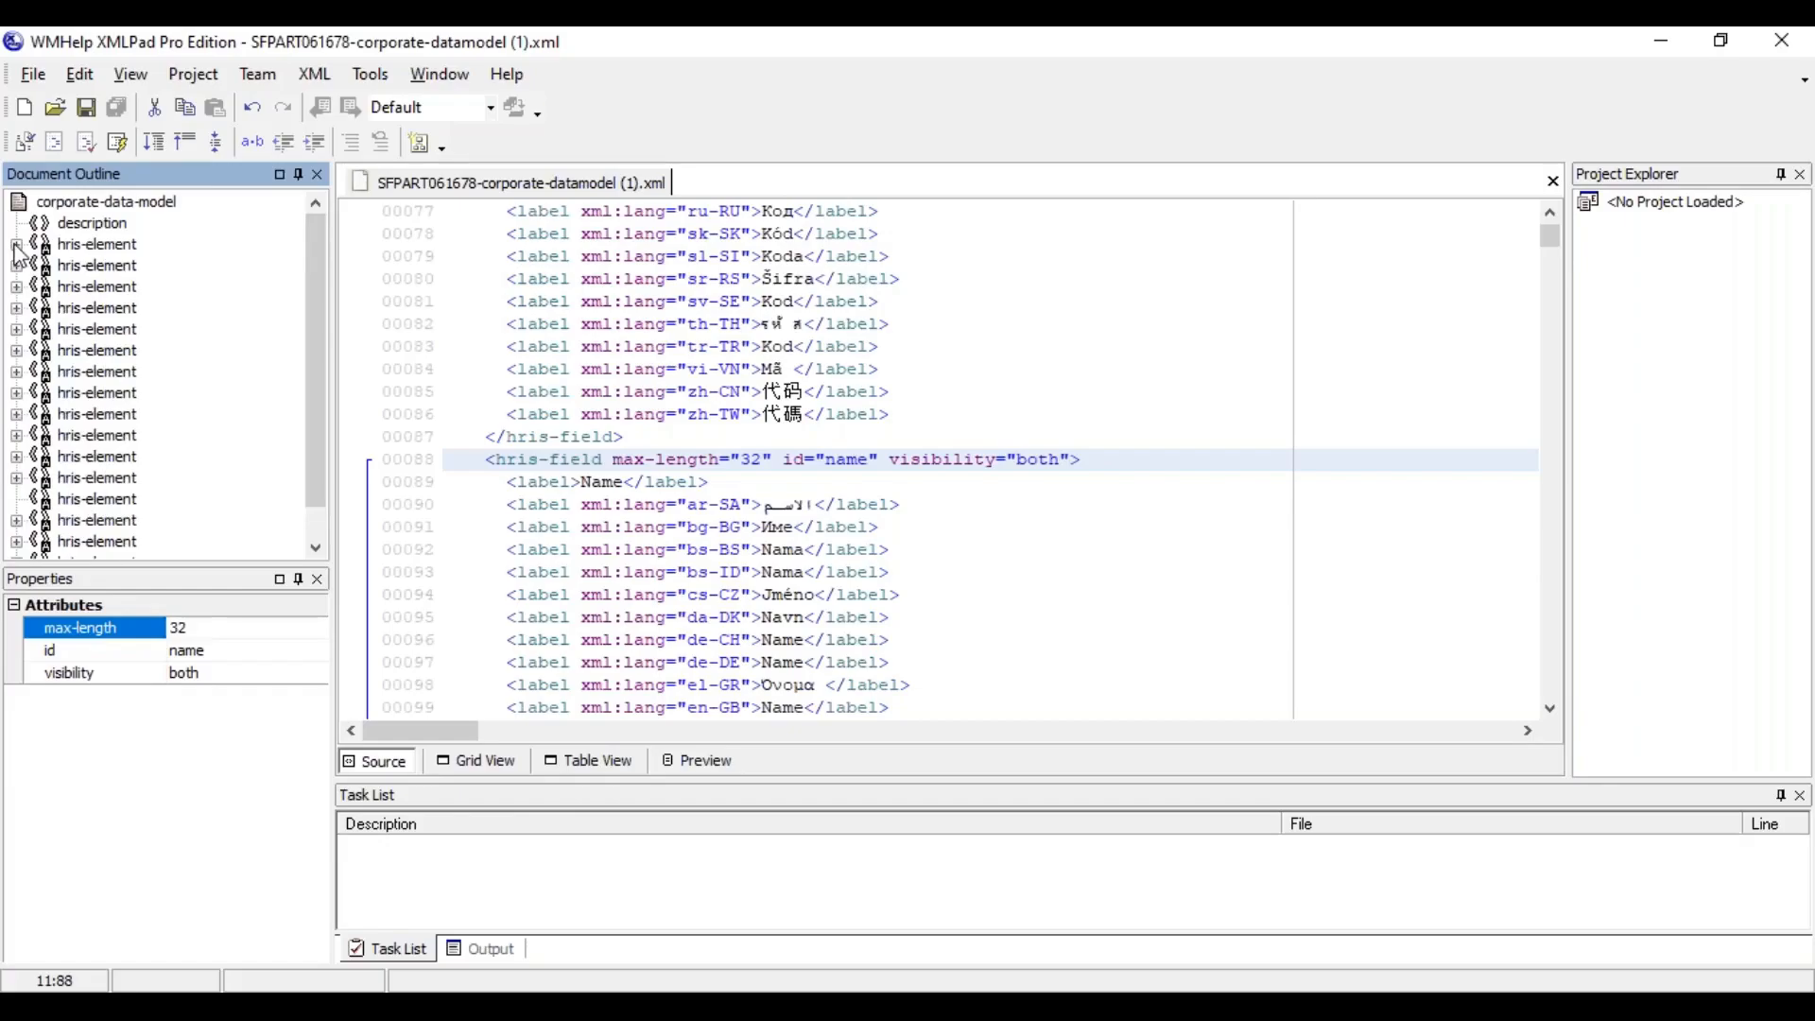
Step through the first four hris-elements in the document outline, from locationGroup through geozone and location to payRange
{"action": "left_click", "coordinate": [94, 246]}
{"action": "left_click", "coordinate": [88, 268]}
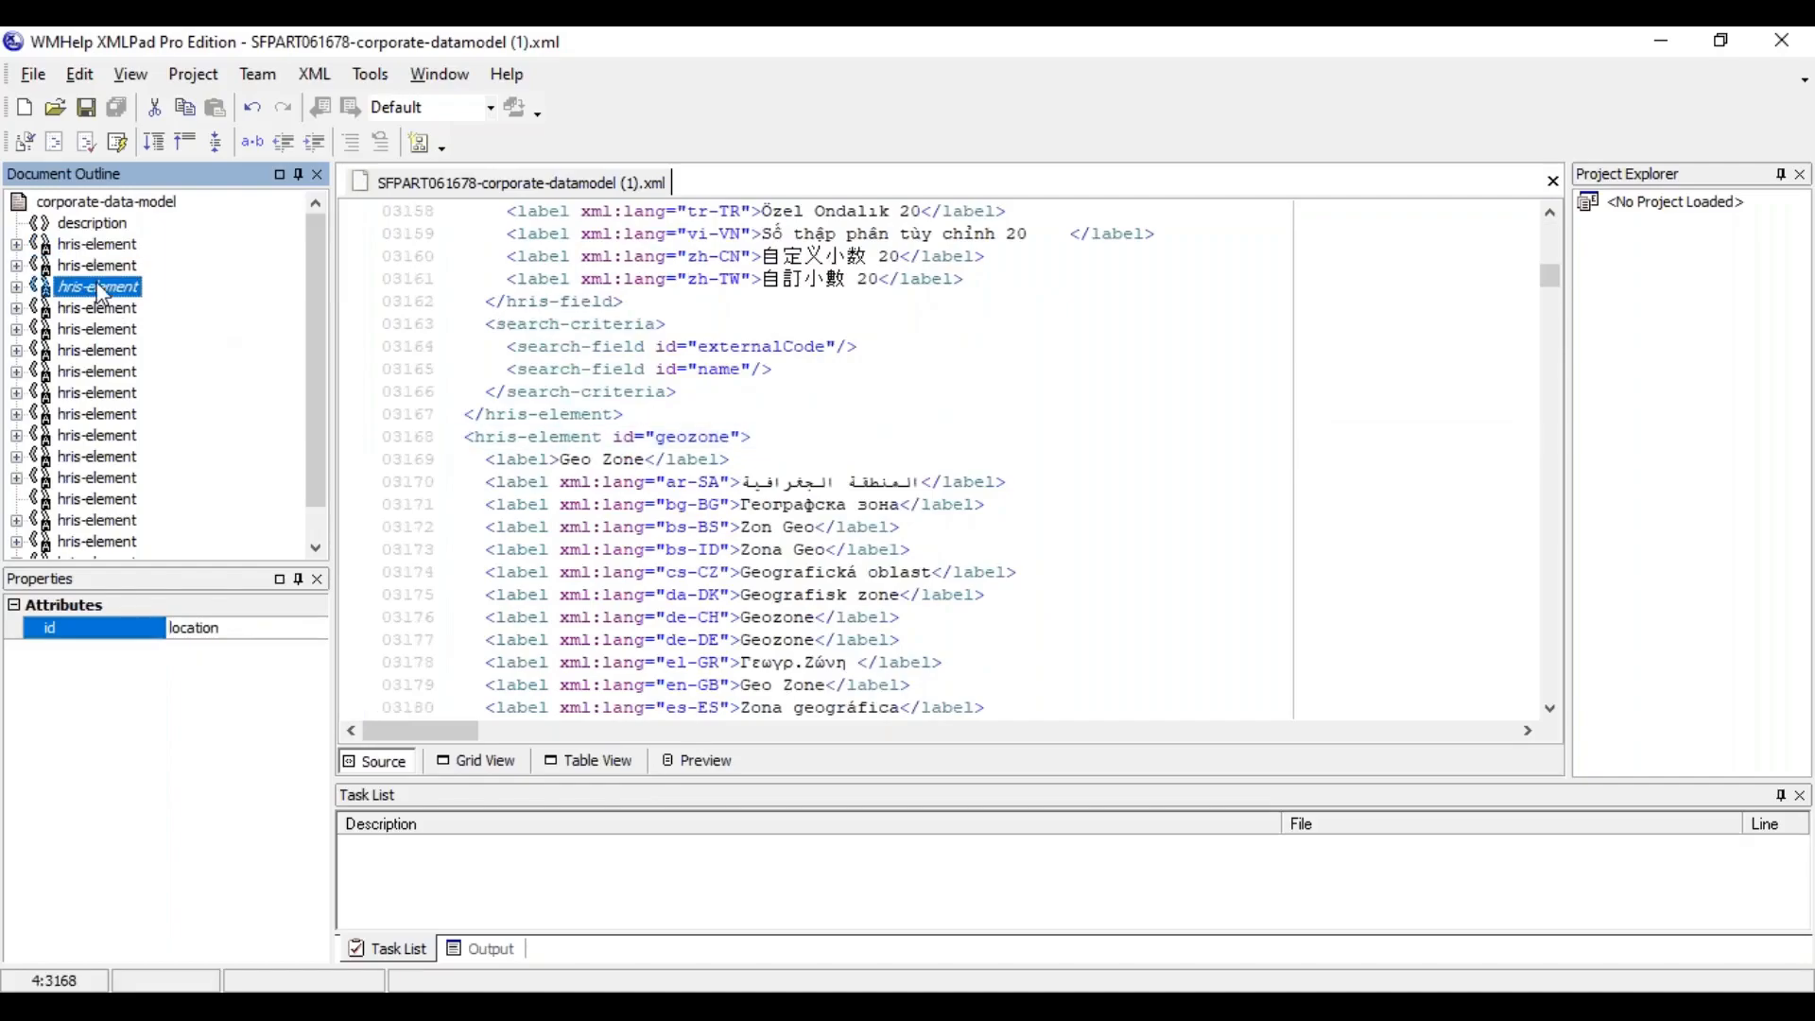
{"action": "left_click", "coordinate": [81, 287]}
{"action": "left_click", "coordinate": [82, 309]}
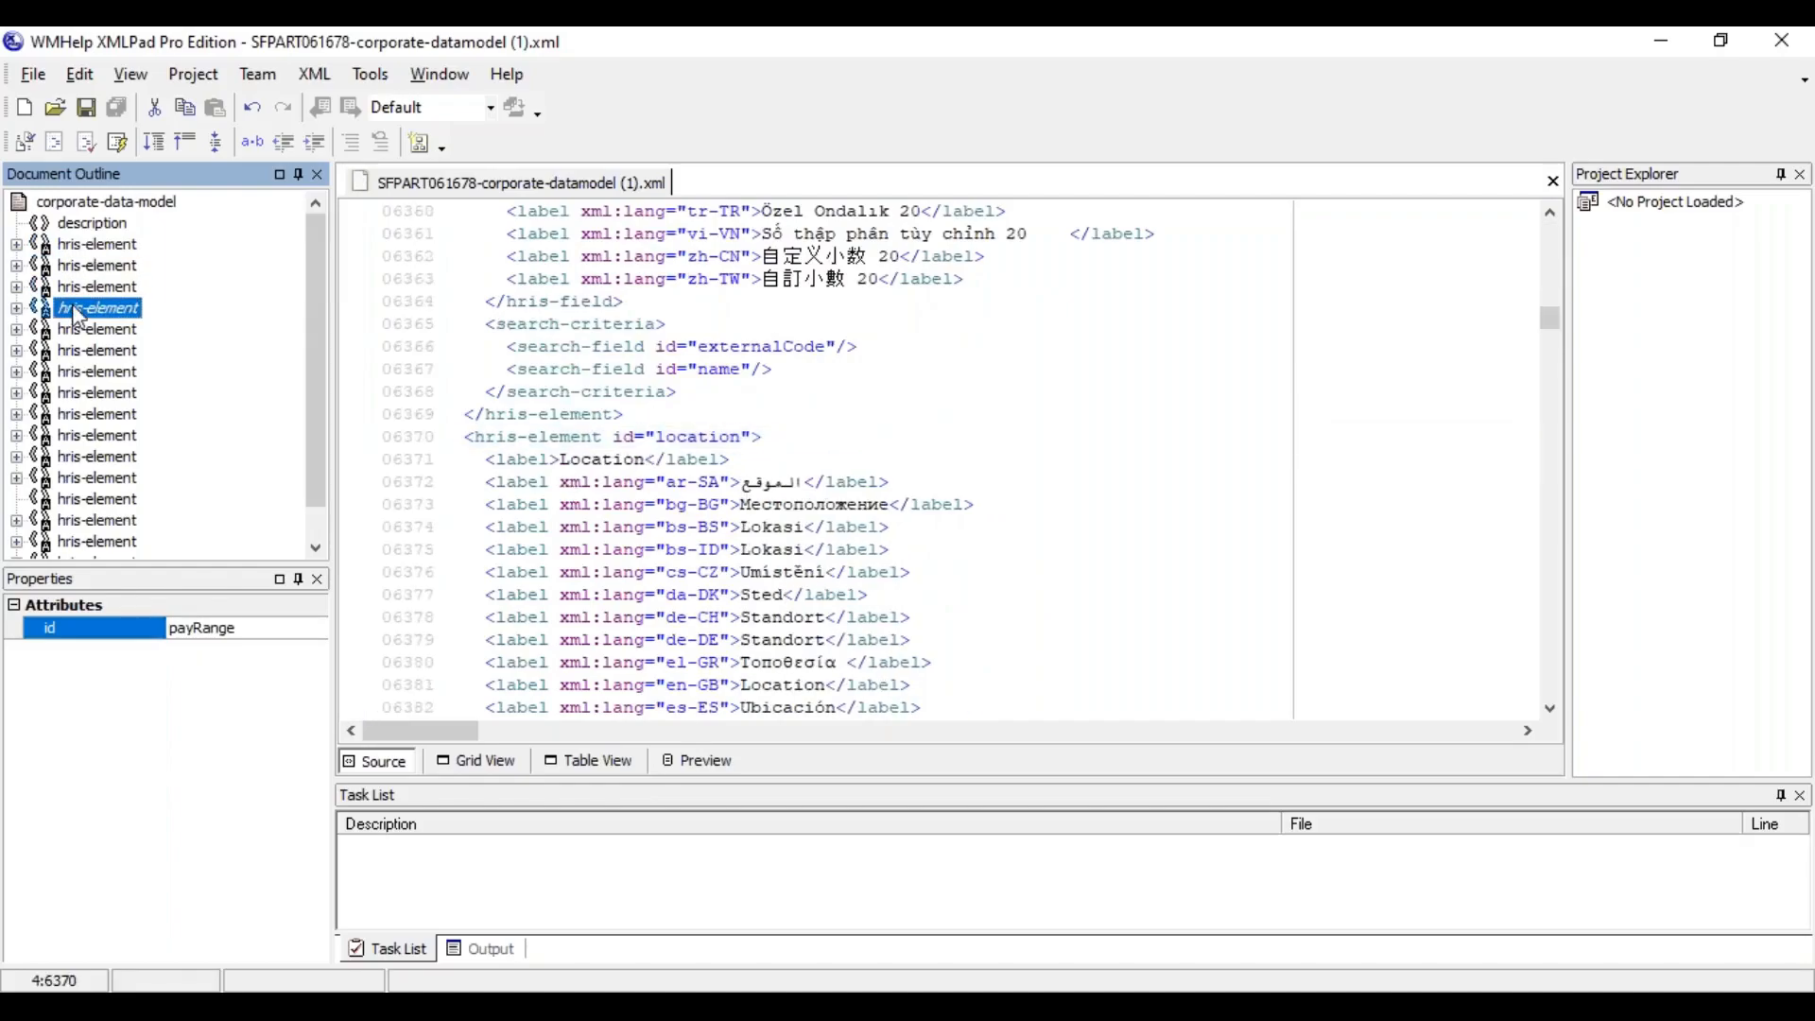
Expand the payRange hris-element in the outline and examine its externalCode, name and description hris-fields in the source
{"action": "left_click", "coordinate": [16, 309]}
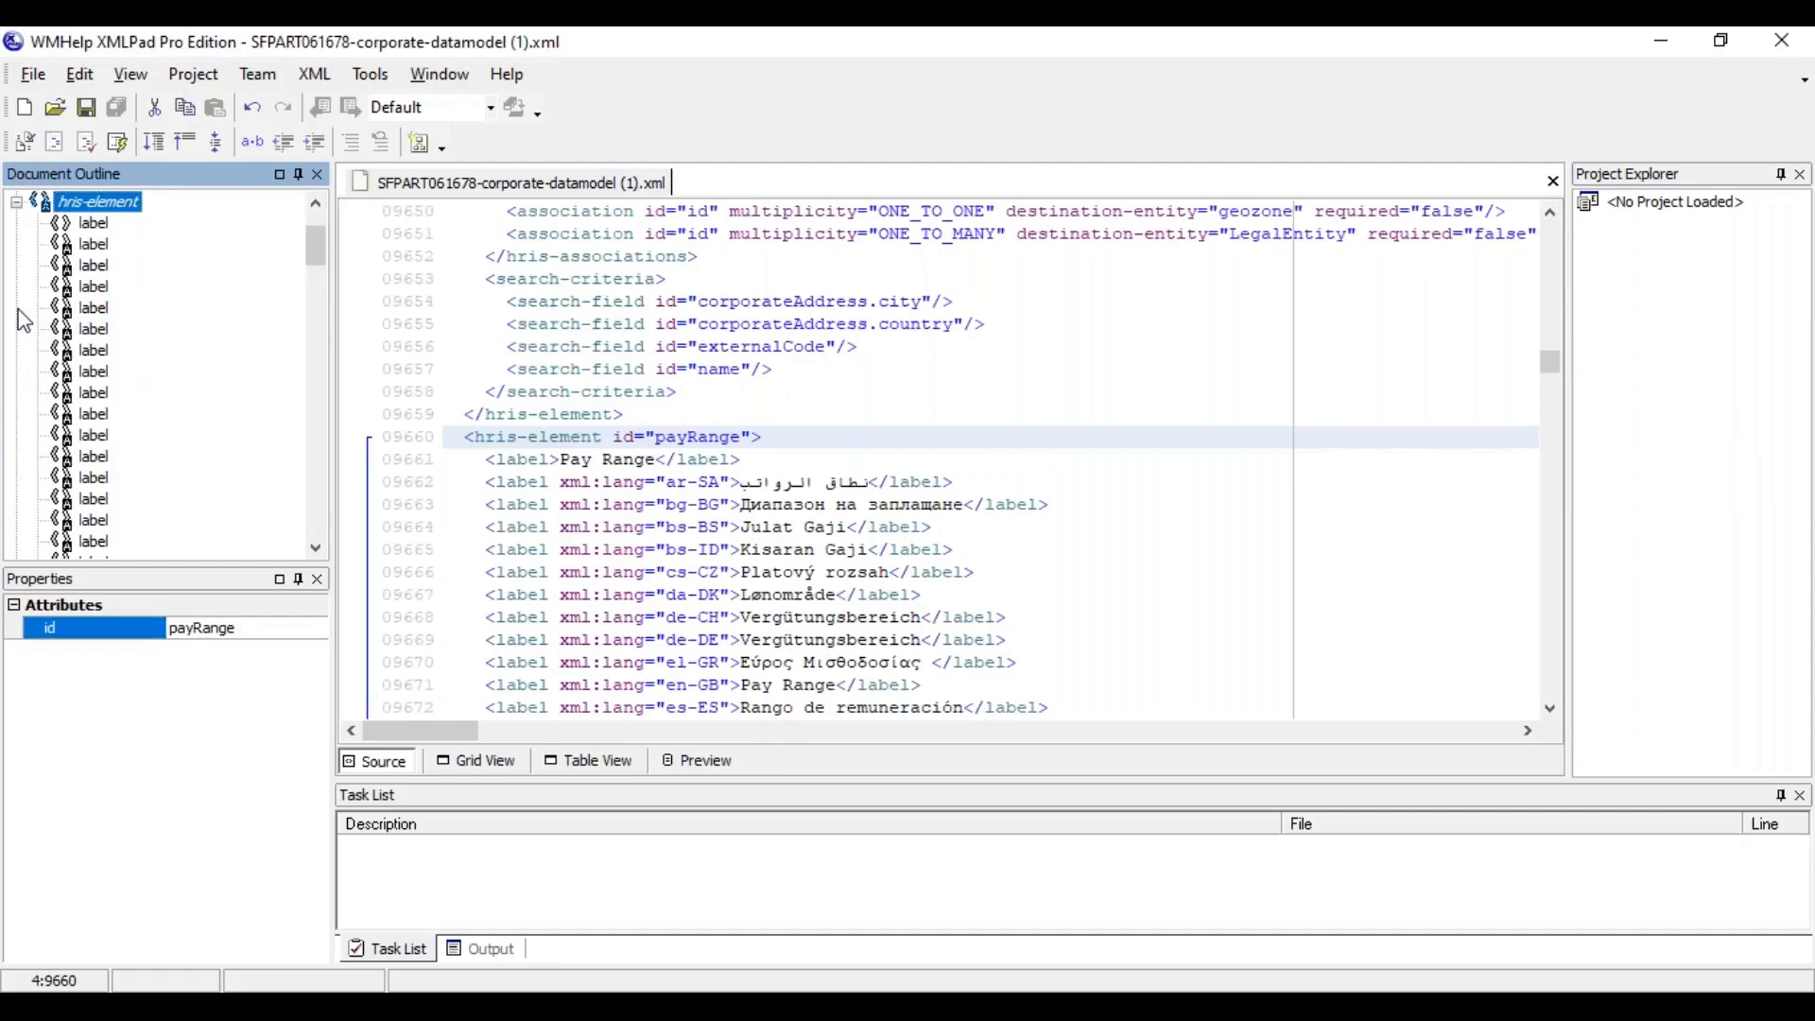
{"action": "left_click", "coordinate": [310, 496]}
{"action": "left_click", "coordinate": [310, 497]}
{"action": "left_click", "coordinate": [106, 318]}
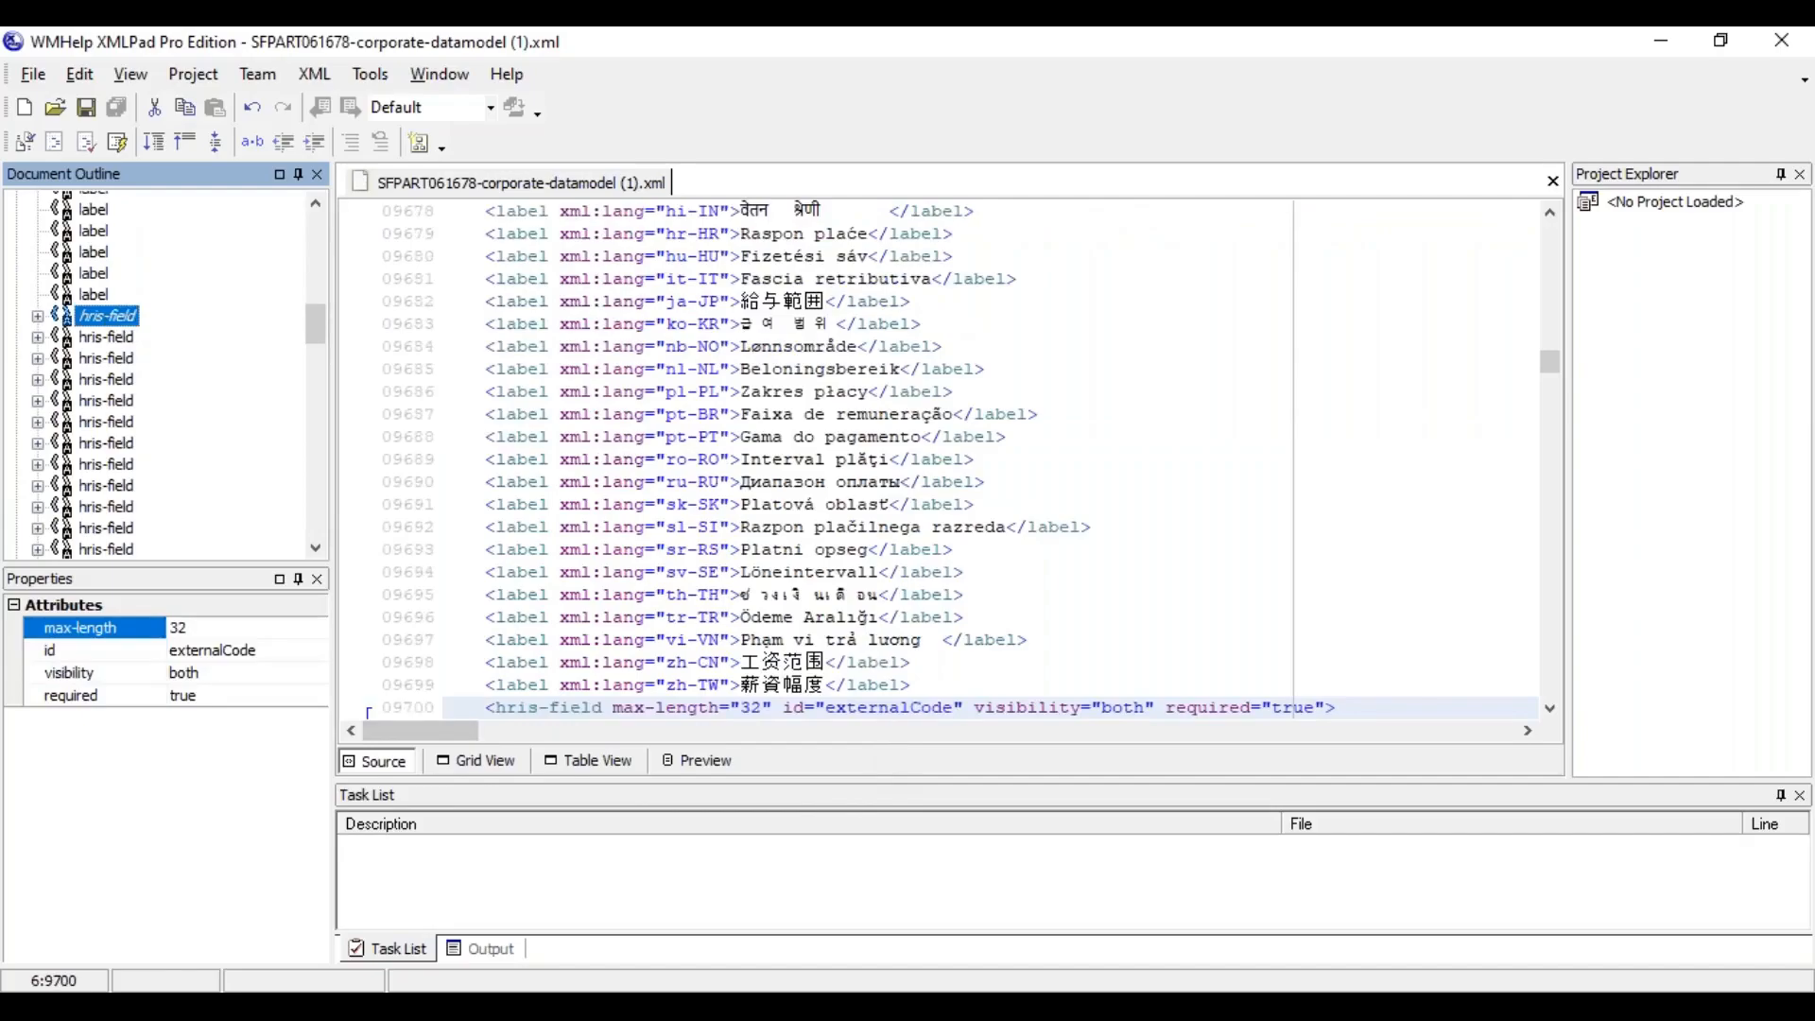
{"action": "left_click", "coordinate": [110, 338]}
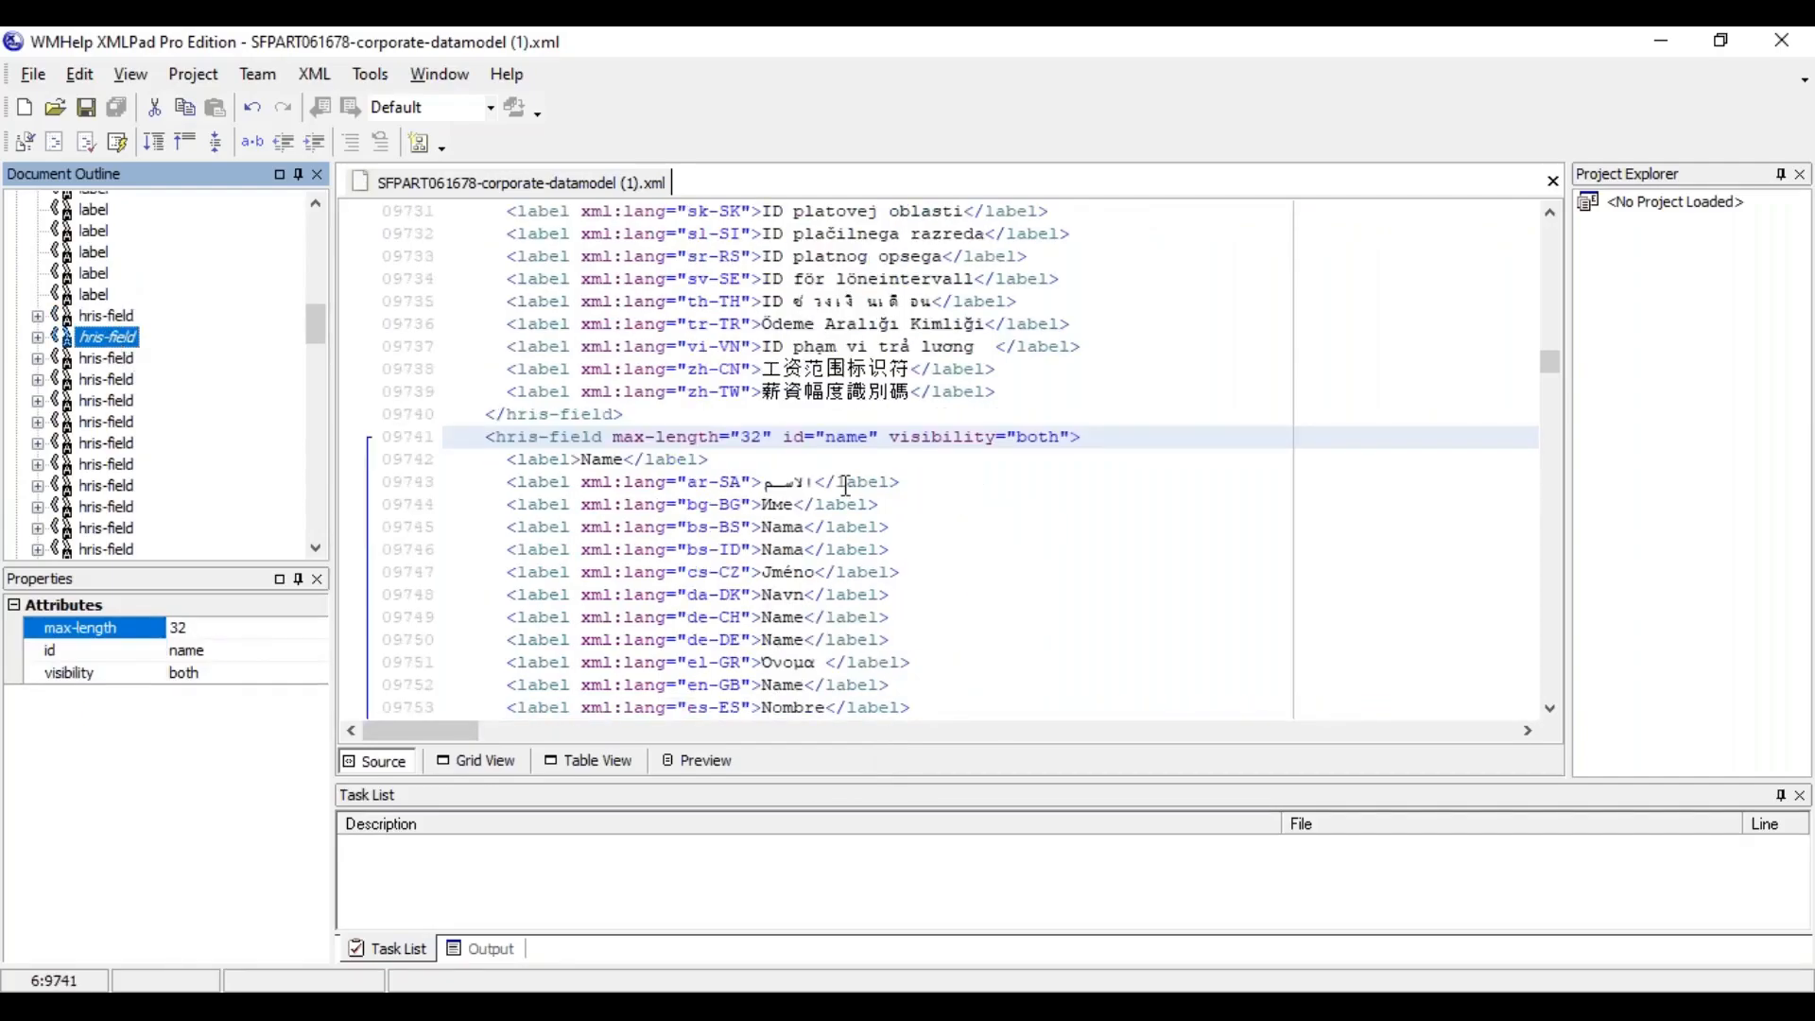
{"action": "left_click", "coordinate": [123, 359]}
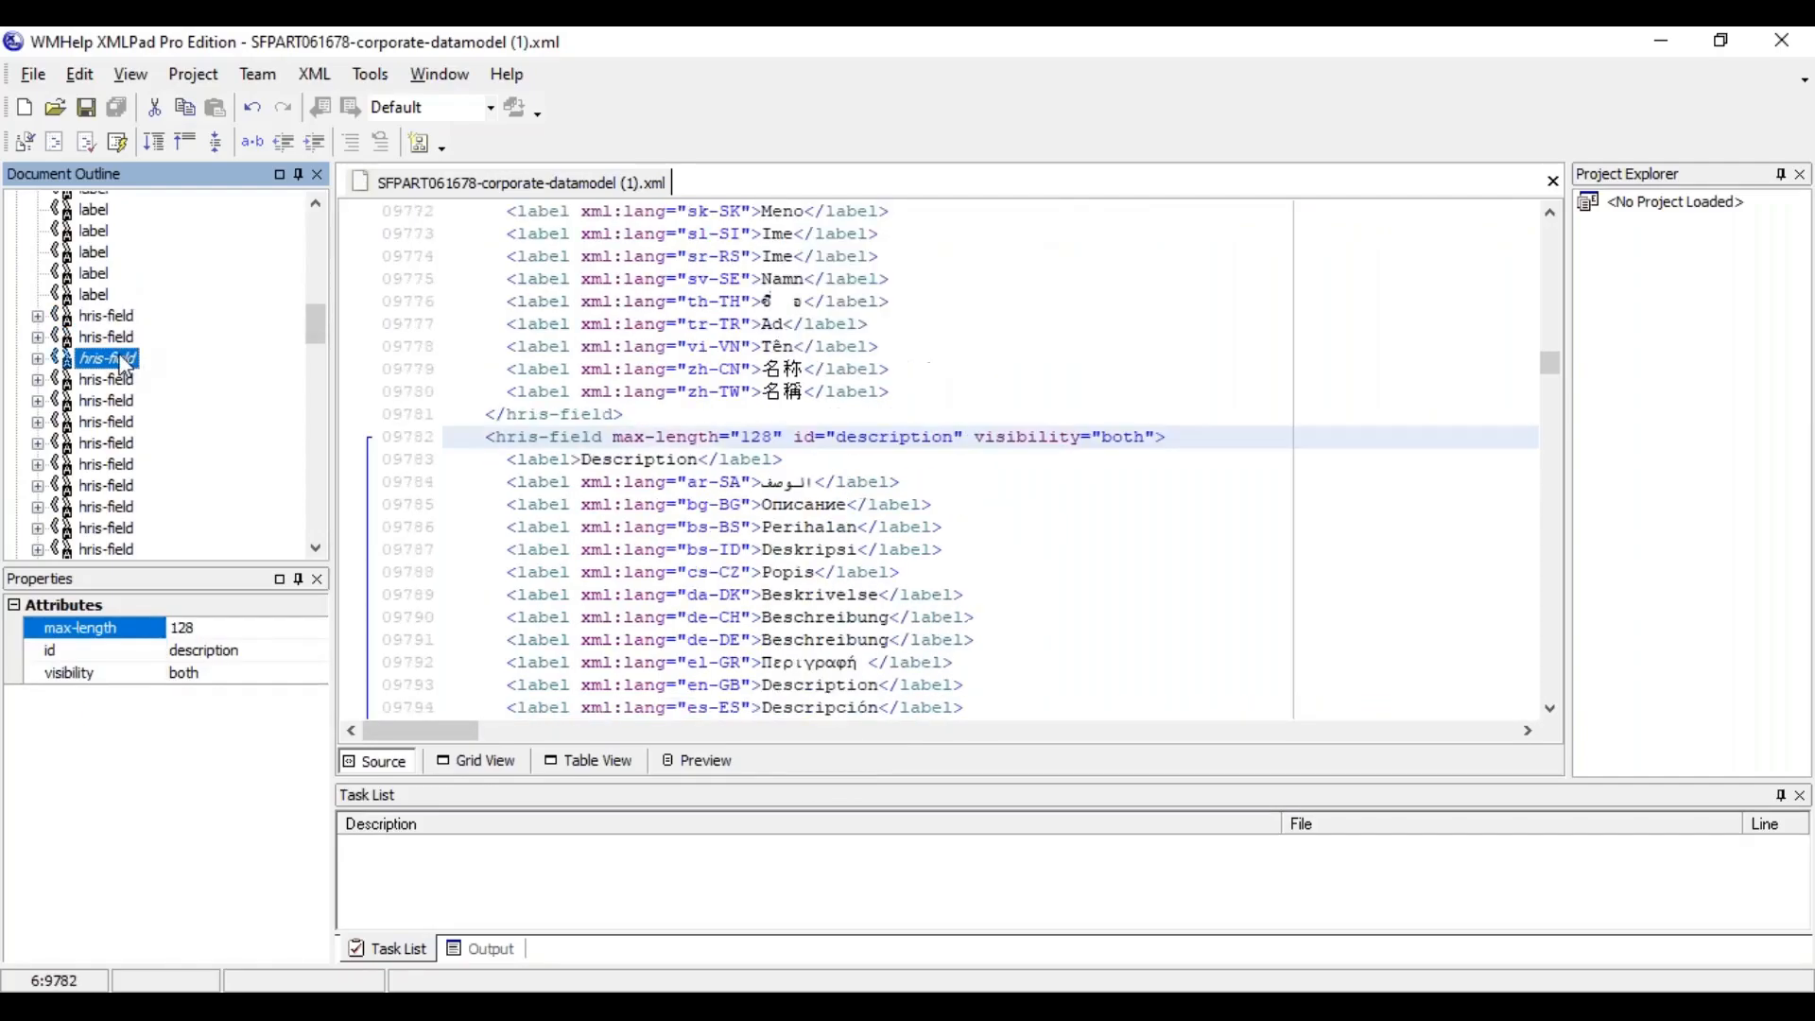
Examine the source of payRange's hris-associations and its search-criteria after the last hris-field
{"action": "scroll", "coordinate": [324, 516], "scroll_direction": "down", "scroll_amount": 6}
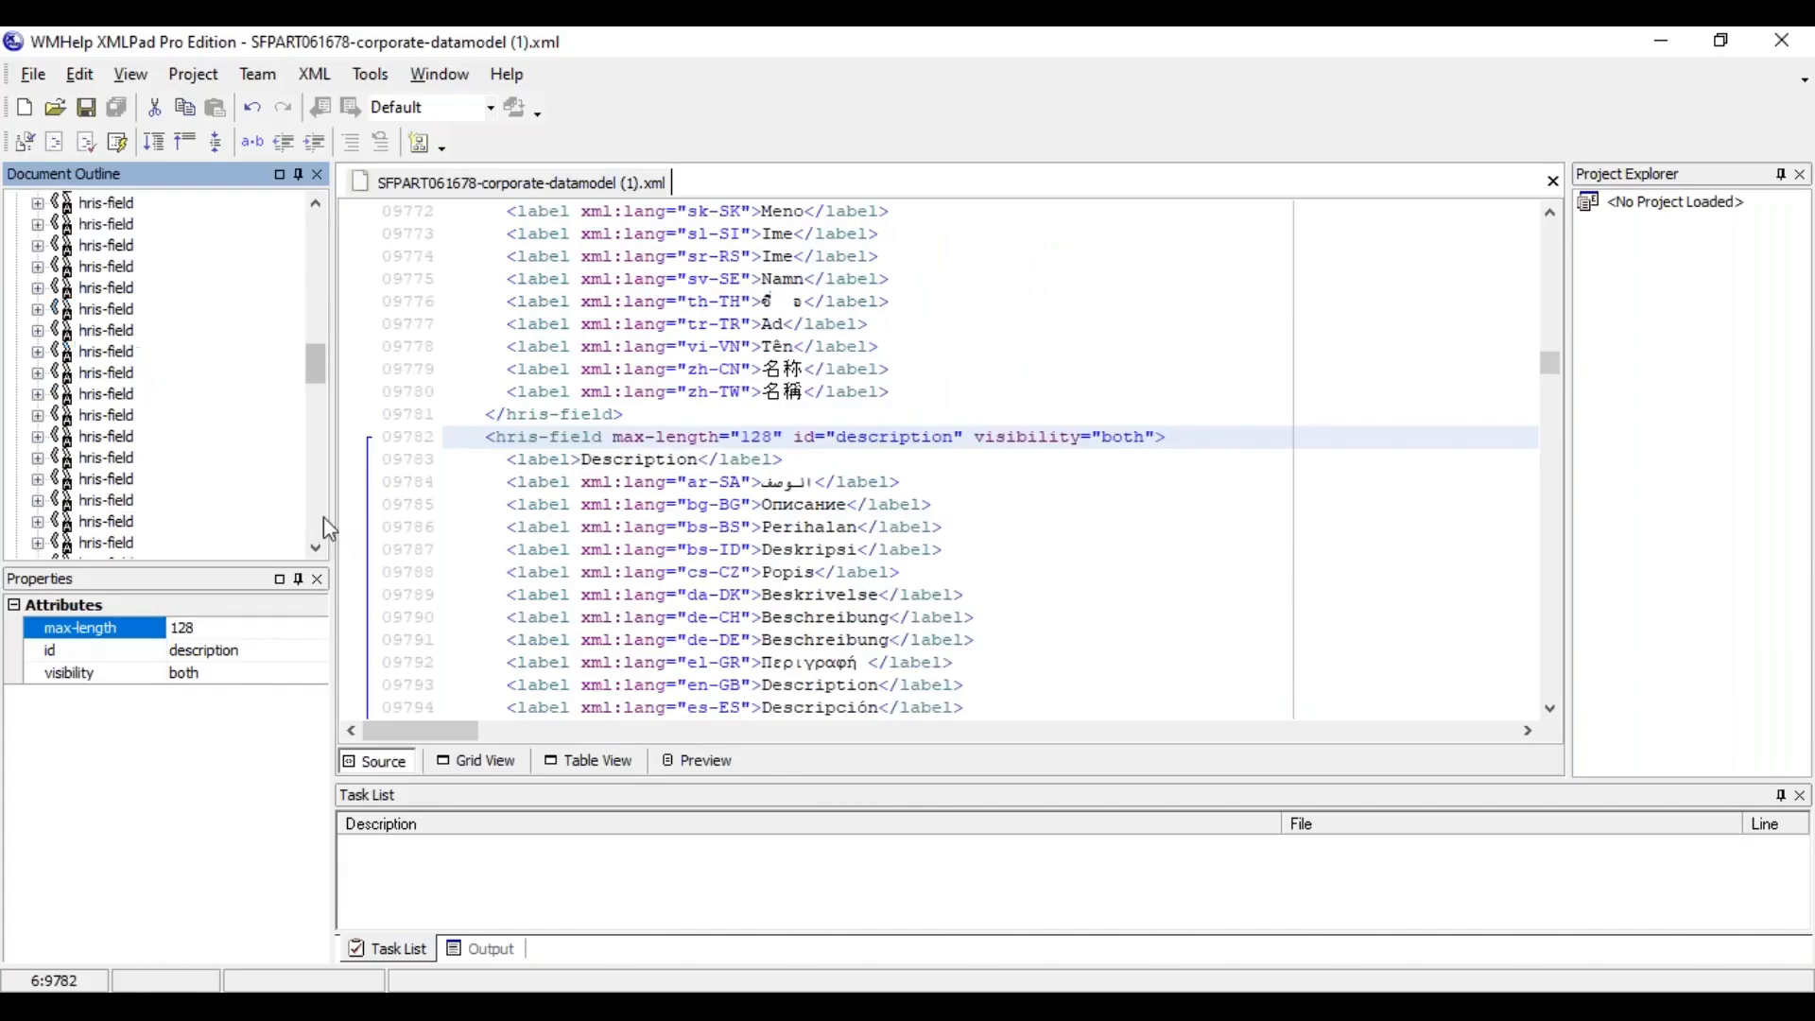
{"action": "scroll", "coordinate": [324, 516], "scroll_direction": "down", "scroll_amount": 5}
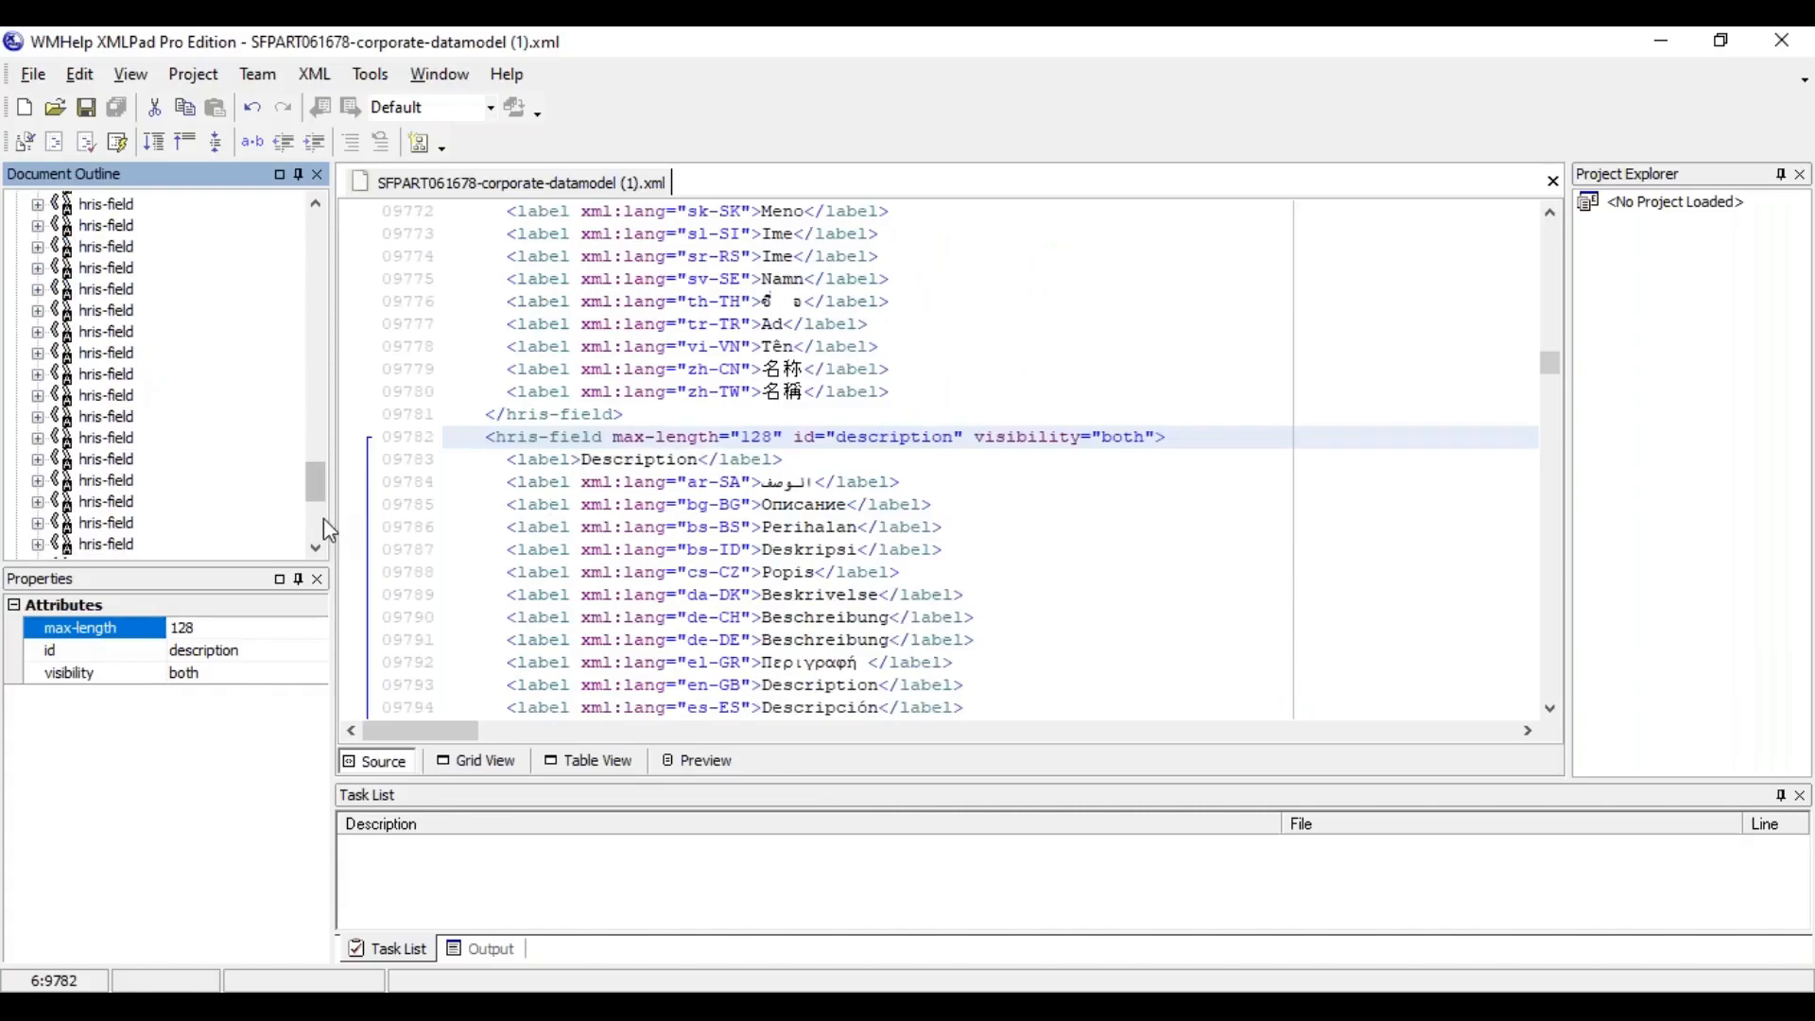
{"action": "left_click", "coordinate": [117, 461]}
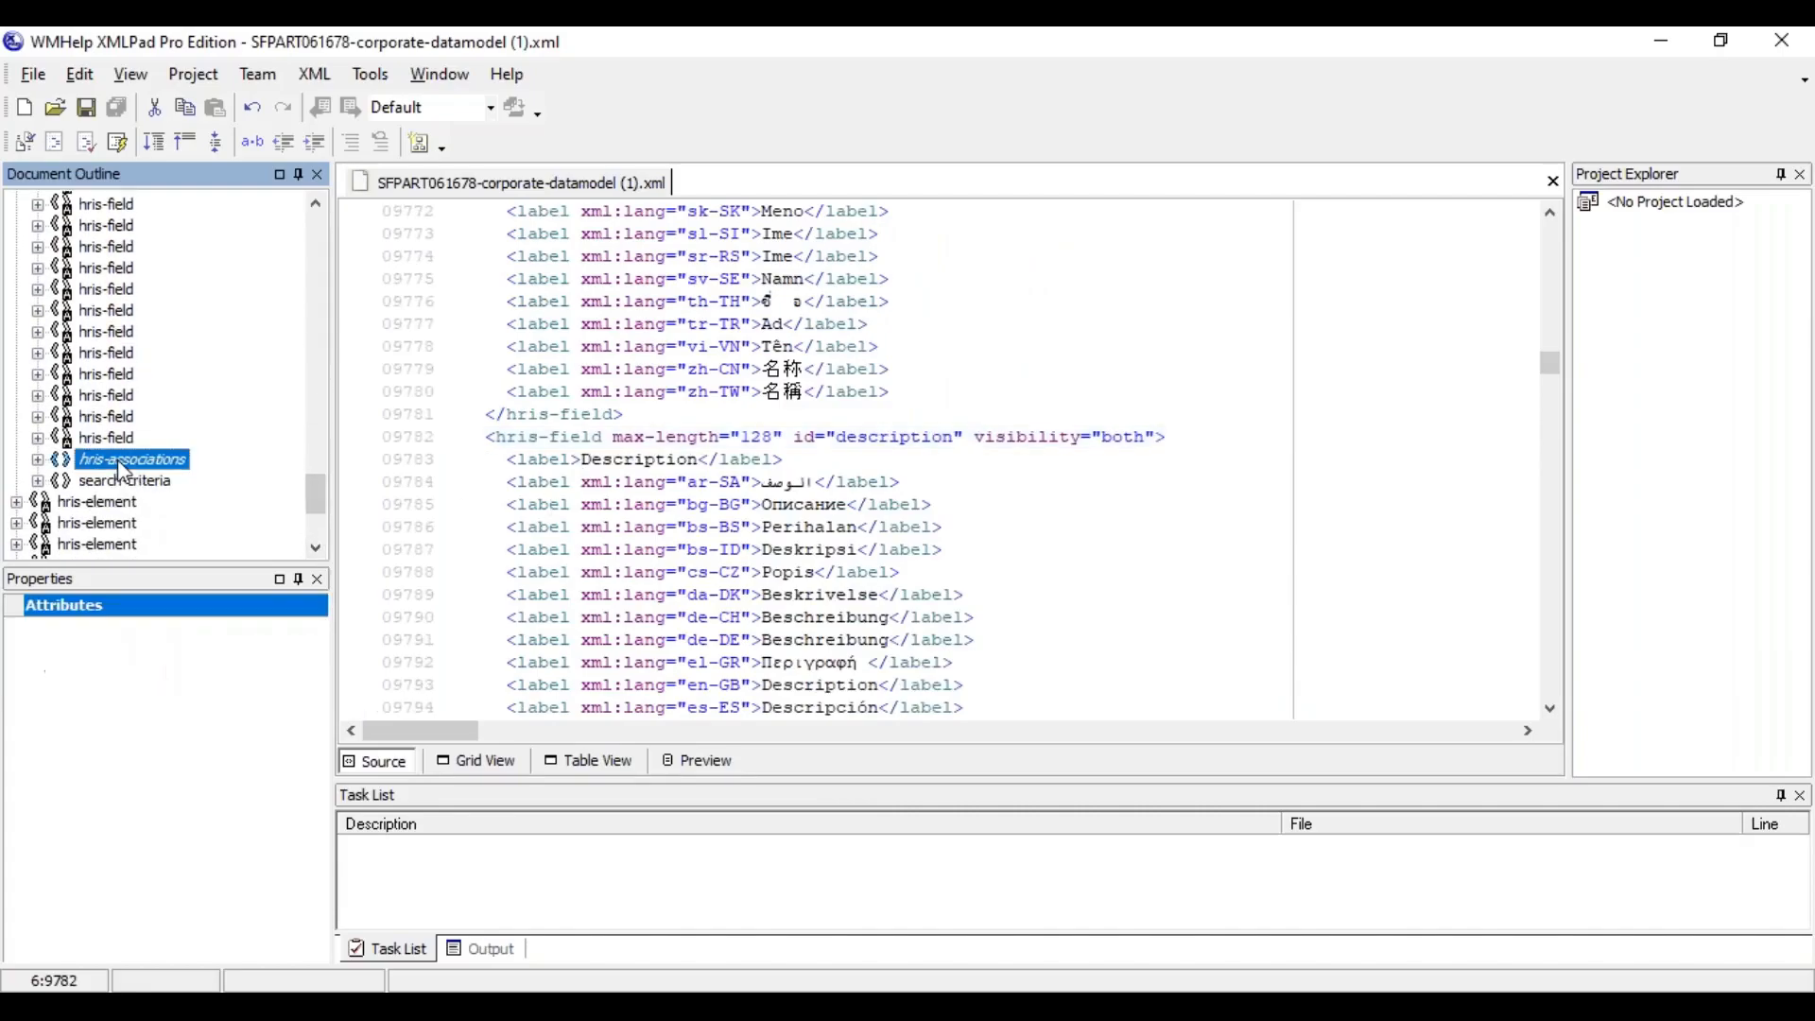
{"action": "left_click", "coordinate": [592, 436]}
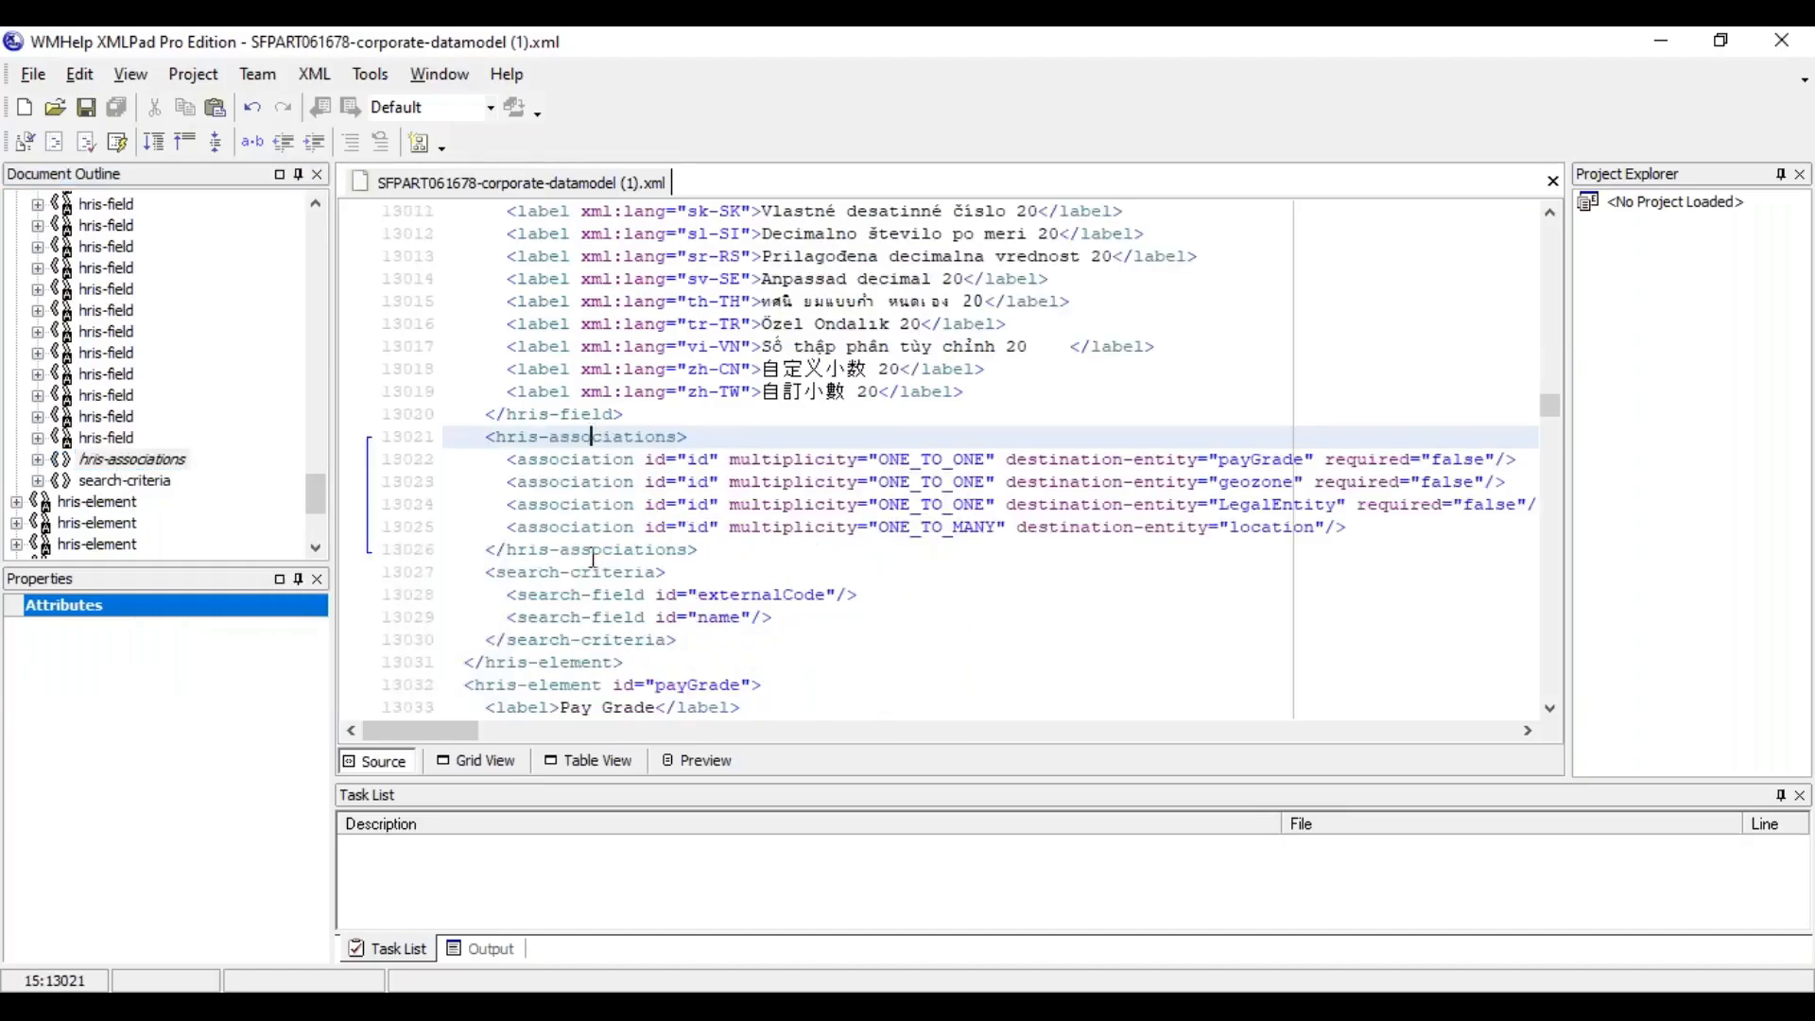
{"action": "left_click", "coordinate": [135, 482]}
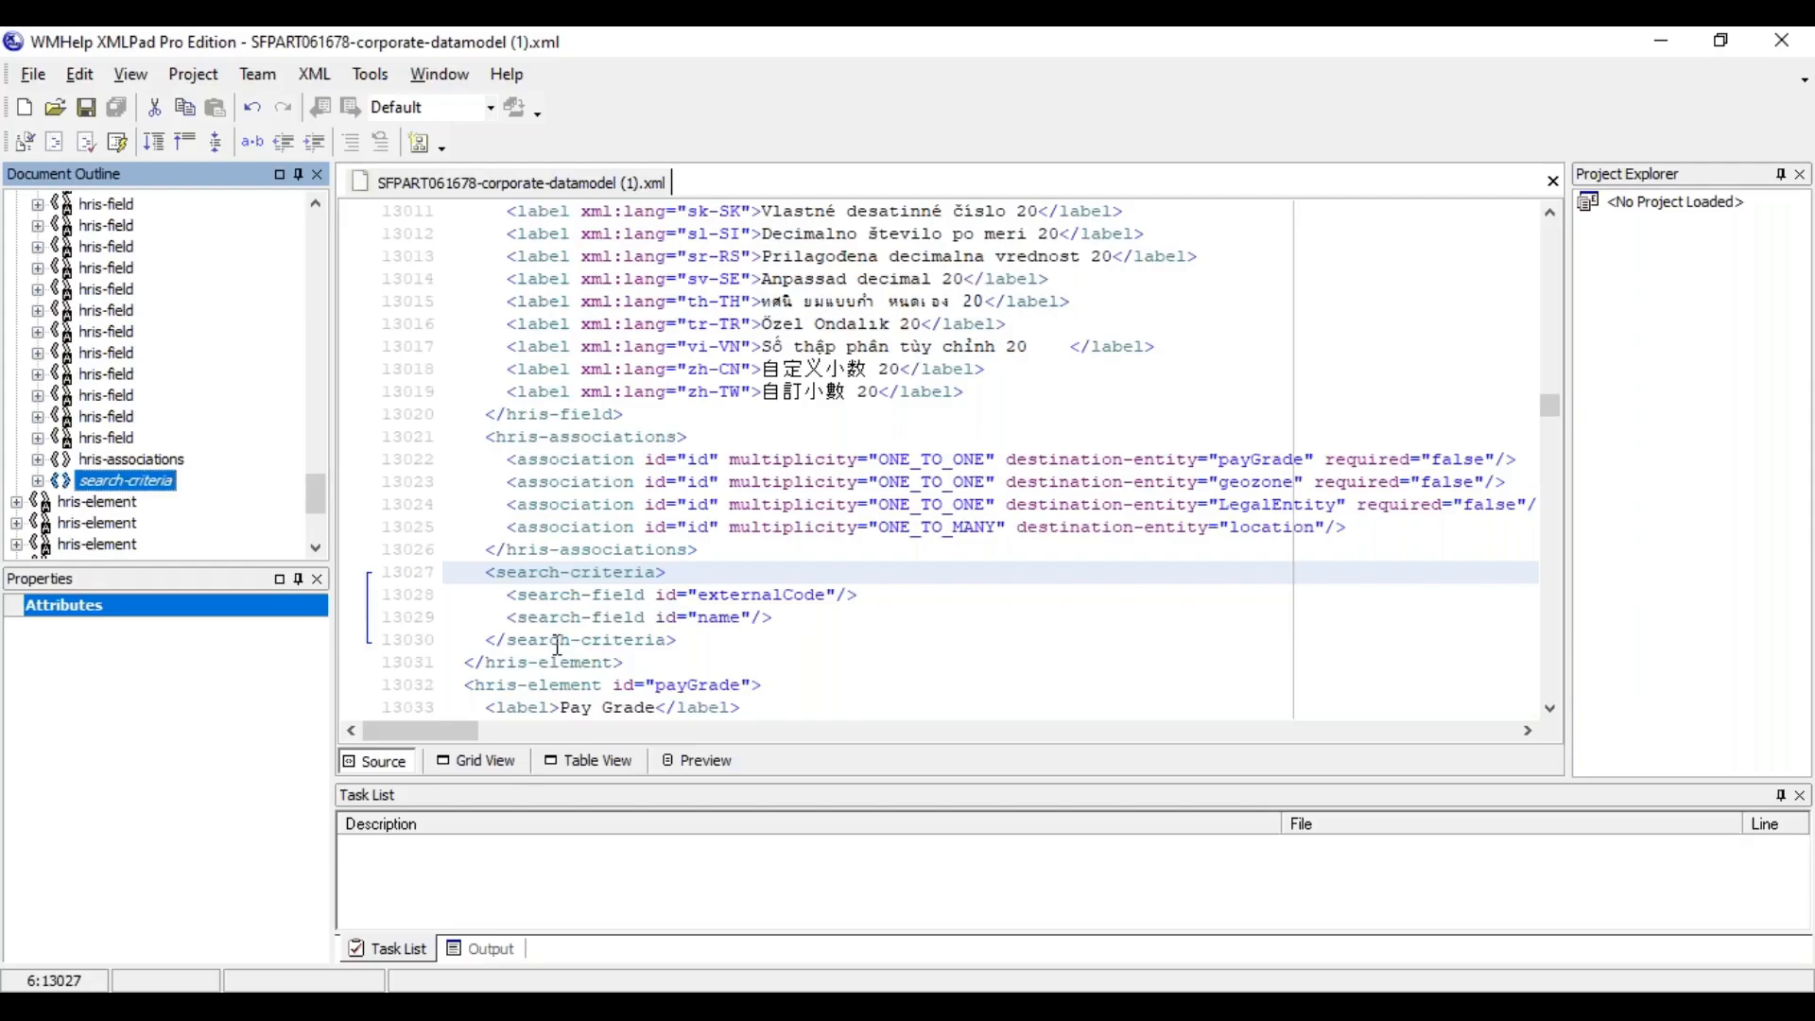
Switch to SuccessFactors in the browser and open the available actions for the 09/02/2021 record of location Test India (nv_India)
{"action": "key", "text": "alt+Tab"}
{"action": "key", "text": "alt+Tab"}
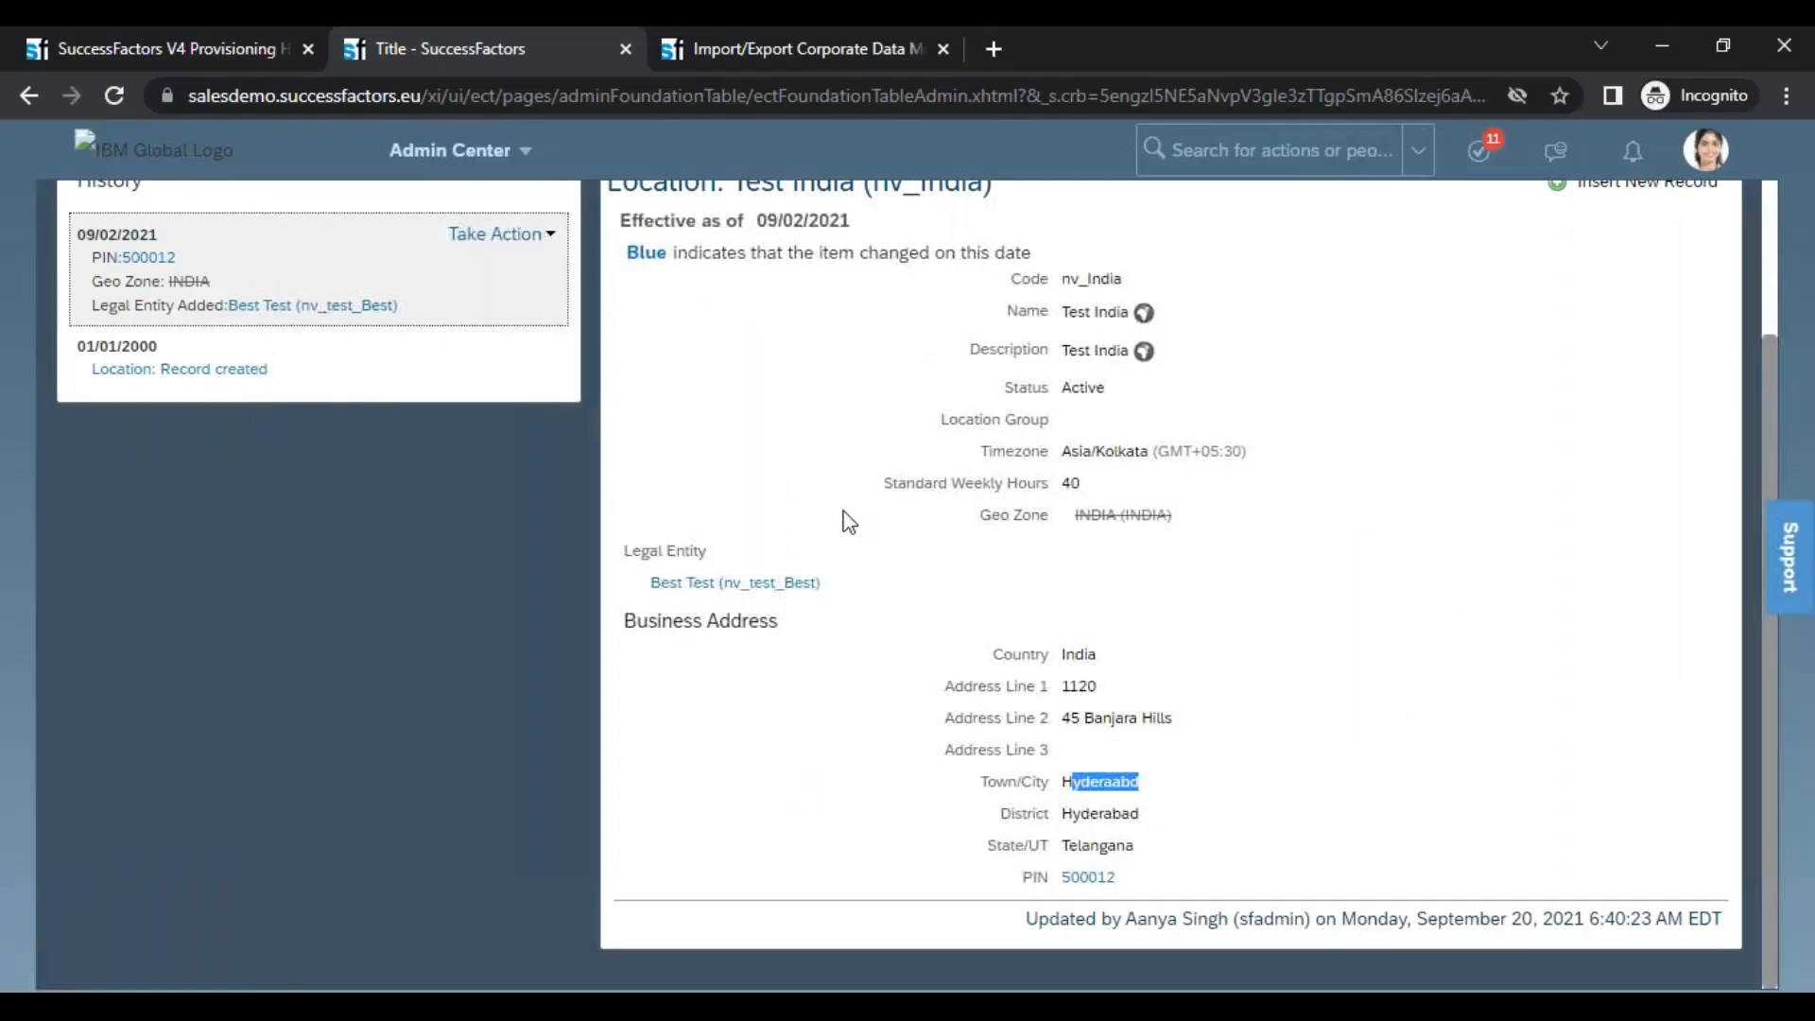
{"action": "key", "text": "alt+Tab"}
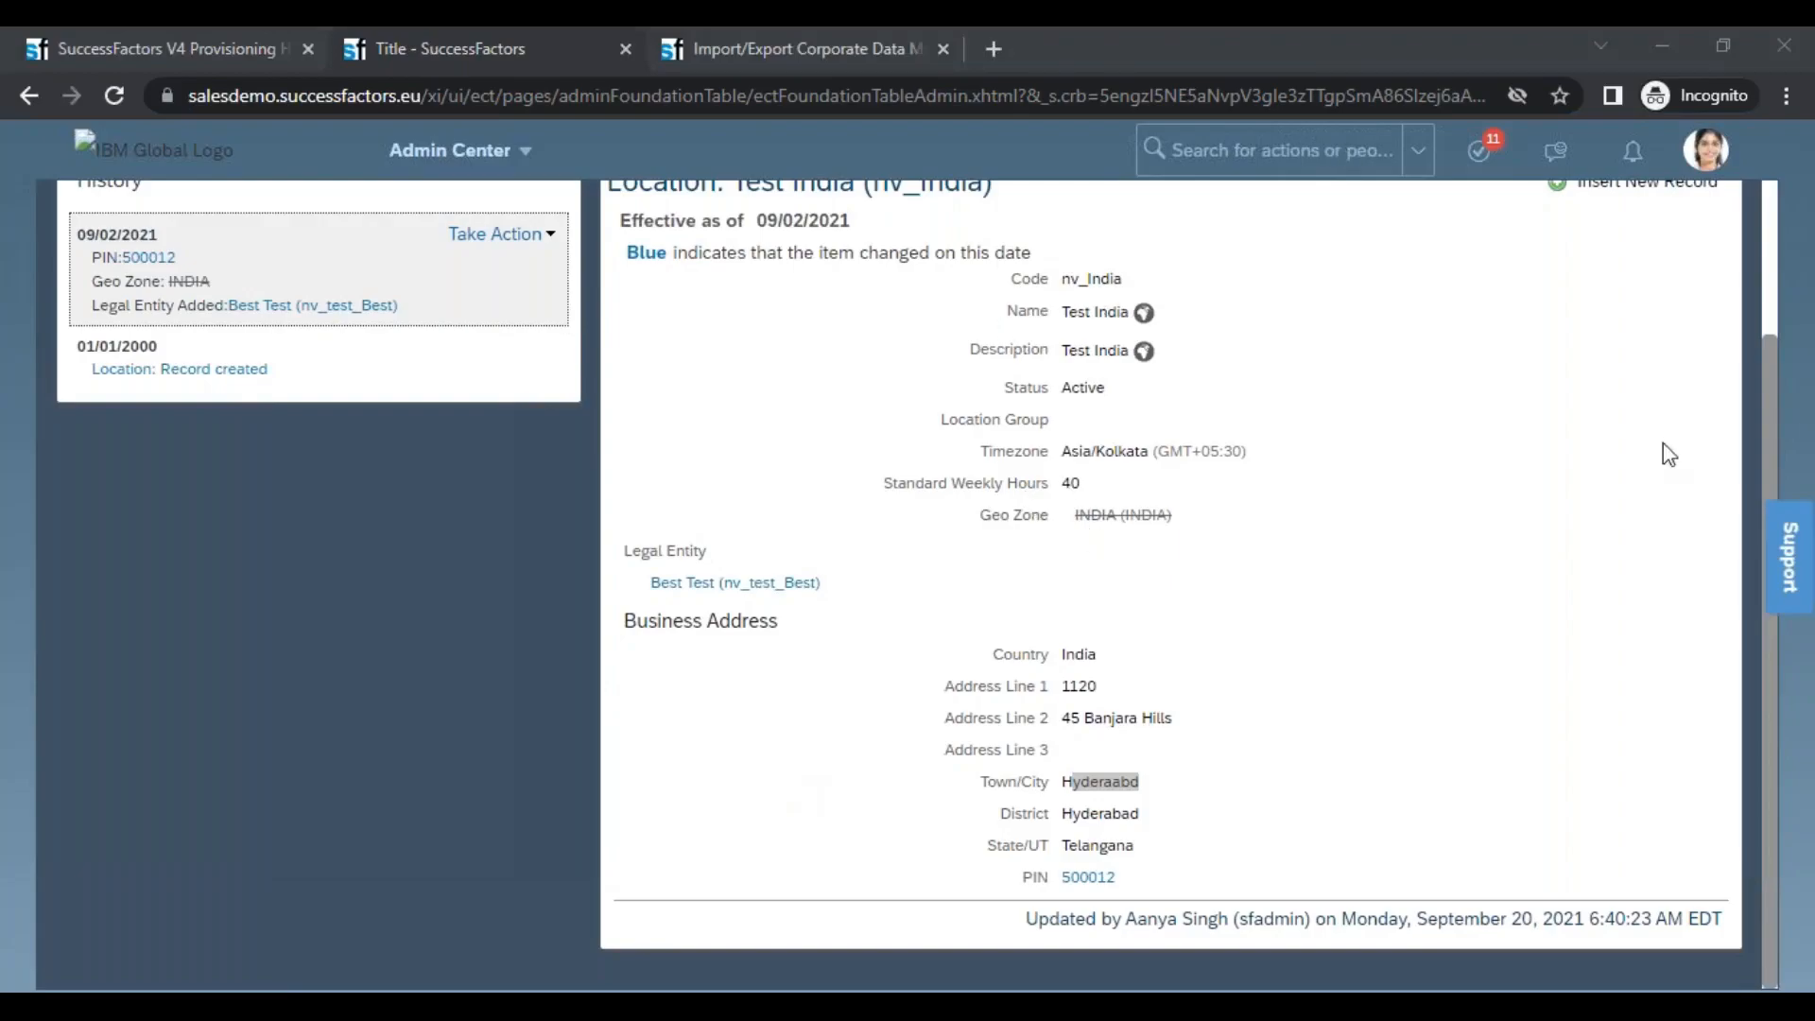
{"action": "scroll", "coordinate": [946, 567], "scroll_direction": "up", "scroll_amount": 3}
{"action": "left_click", "coordinate": [501, 422]}
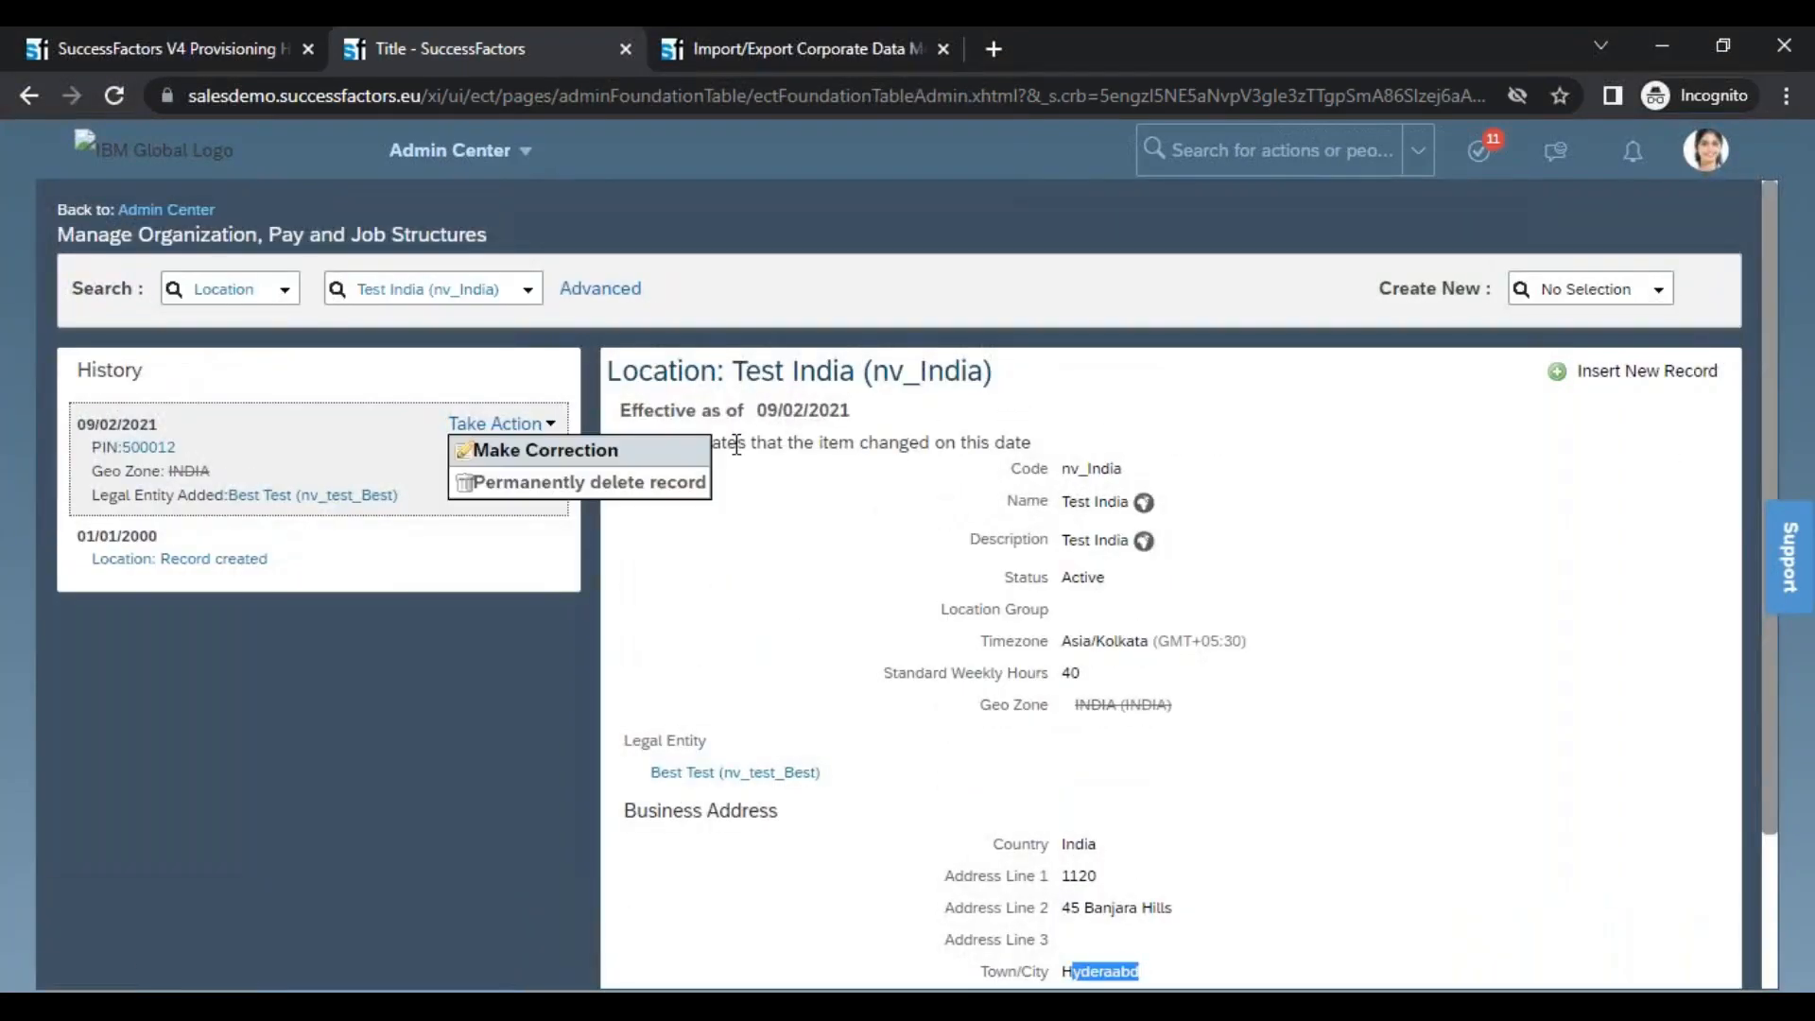
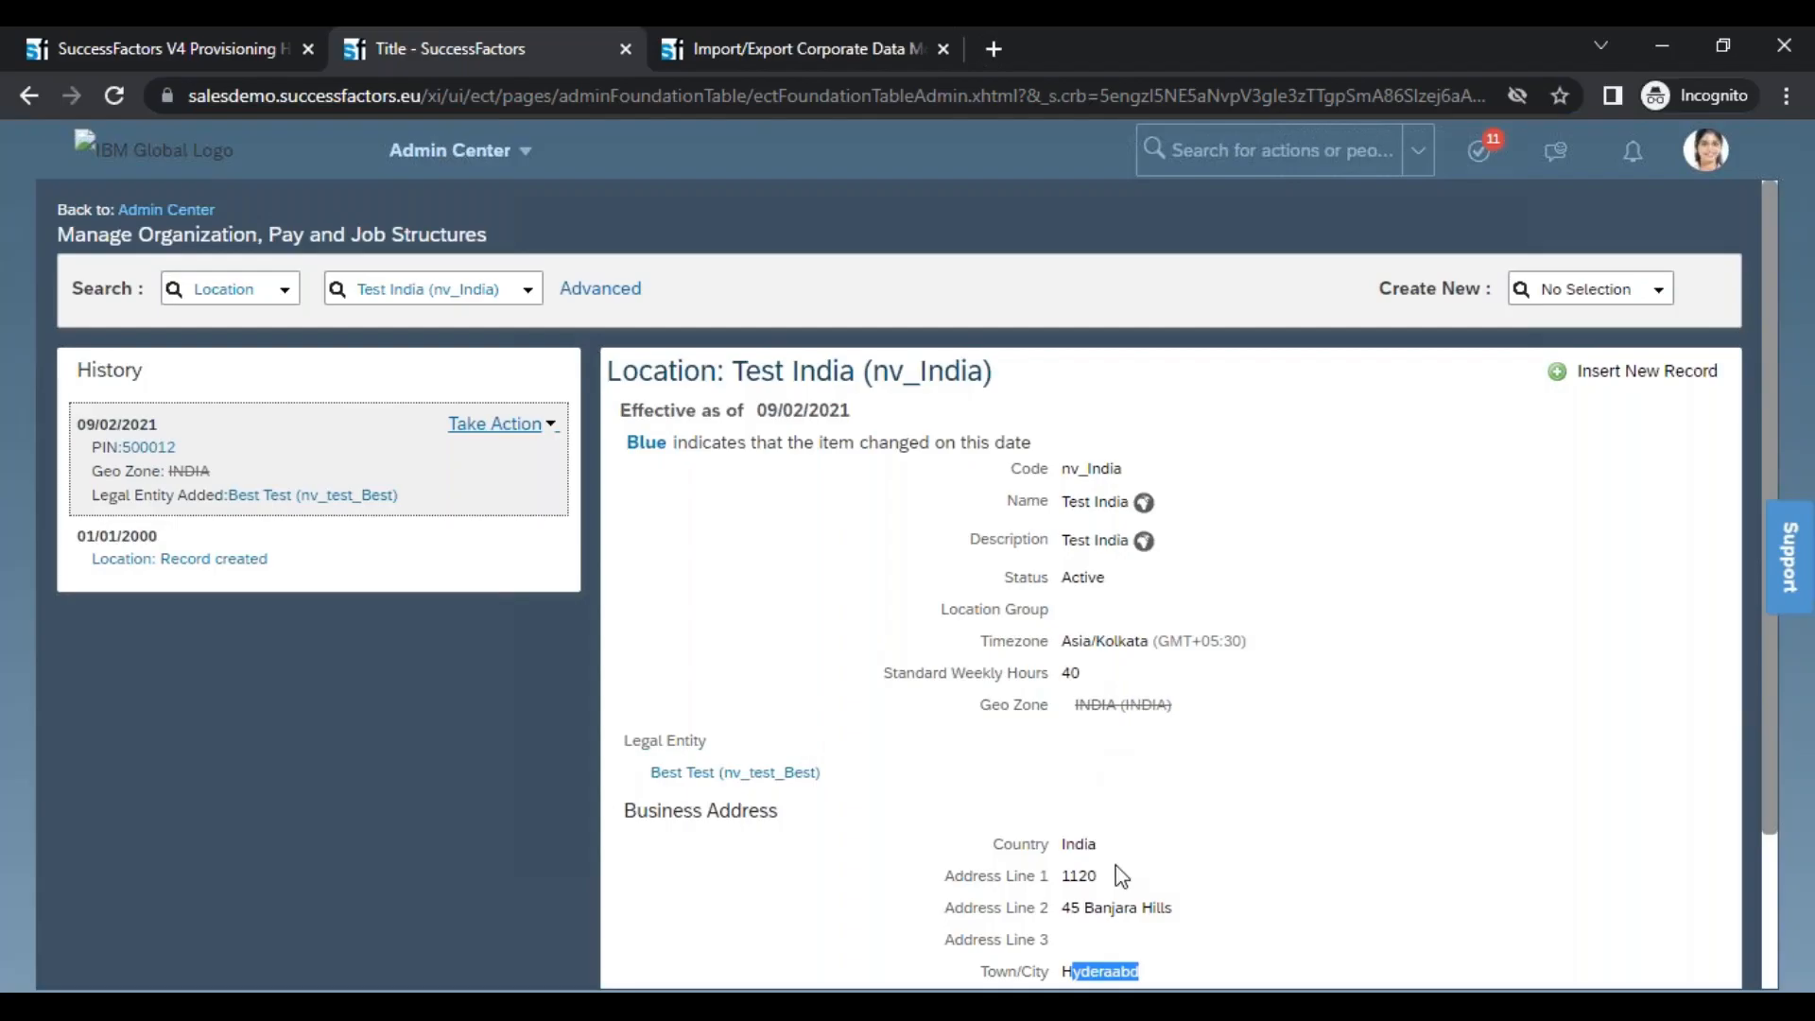
Switch to XMLPad and show the corporate data model in Table View, starting from the hris-element id column
{"action": "key", "text": "alt+Tab"}
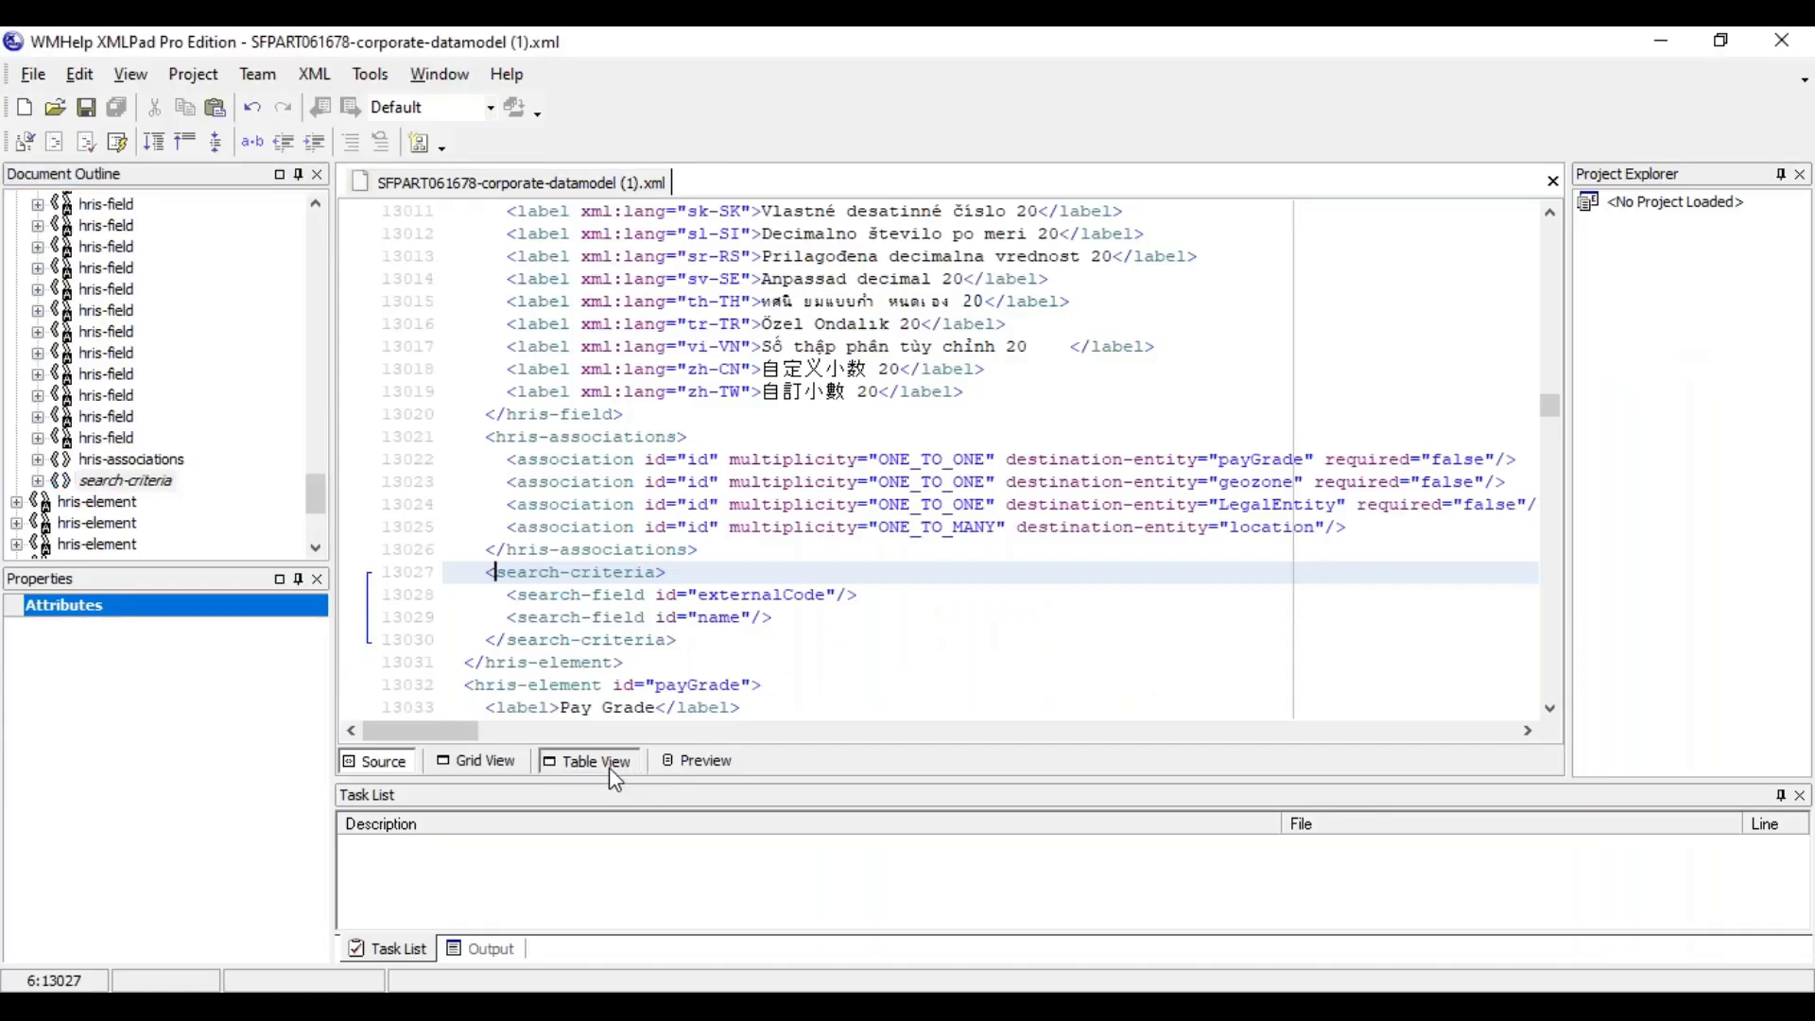
{"action": "left_click", "coordinate": [612, 776]}
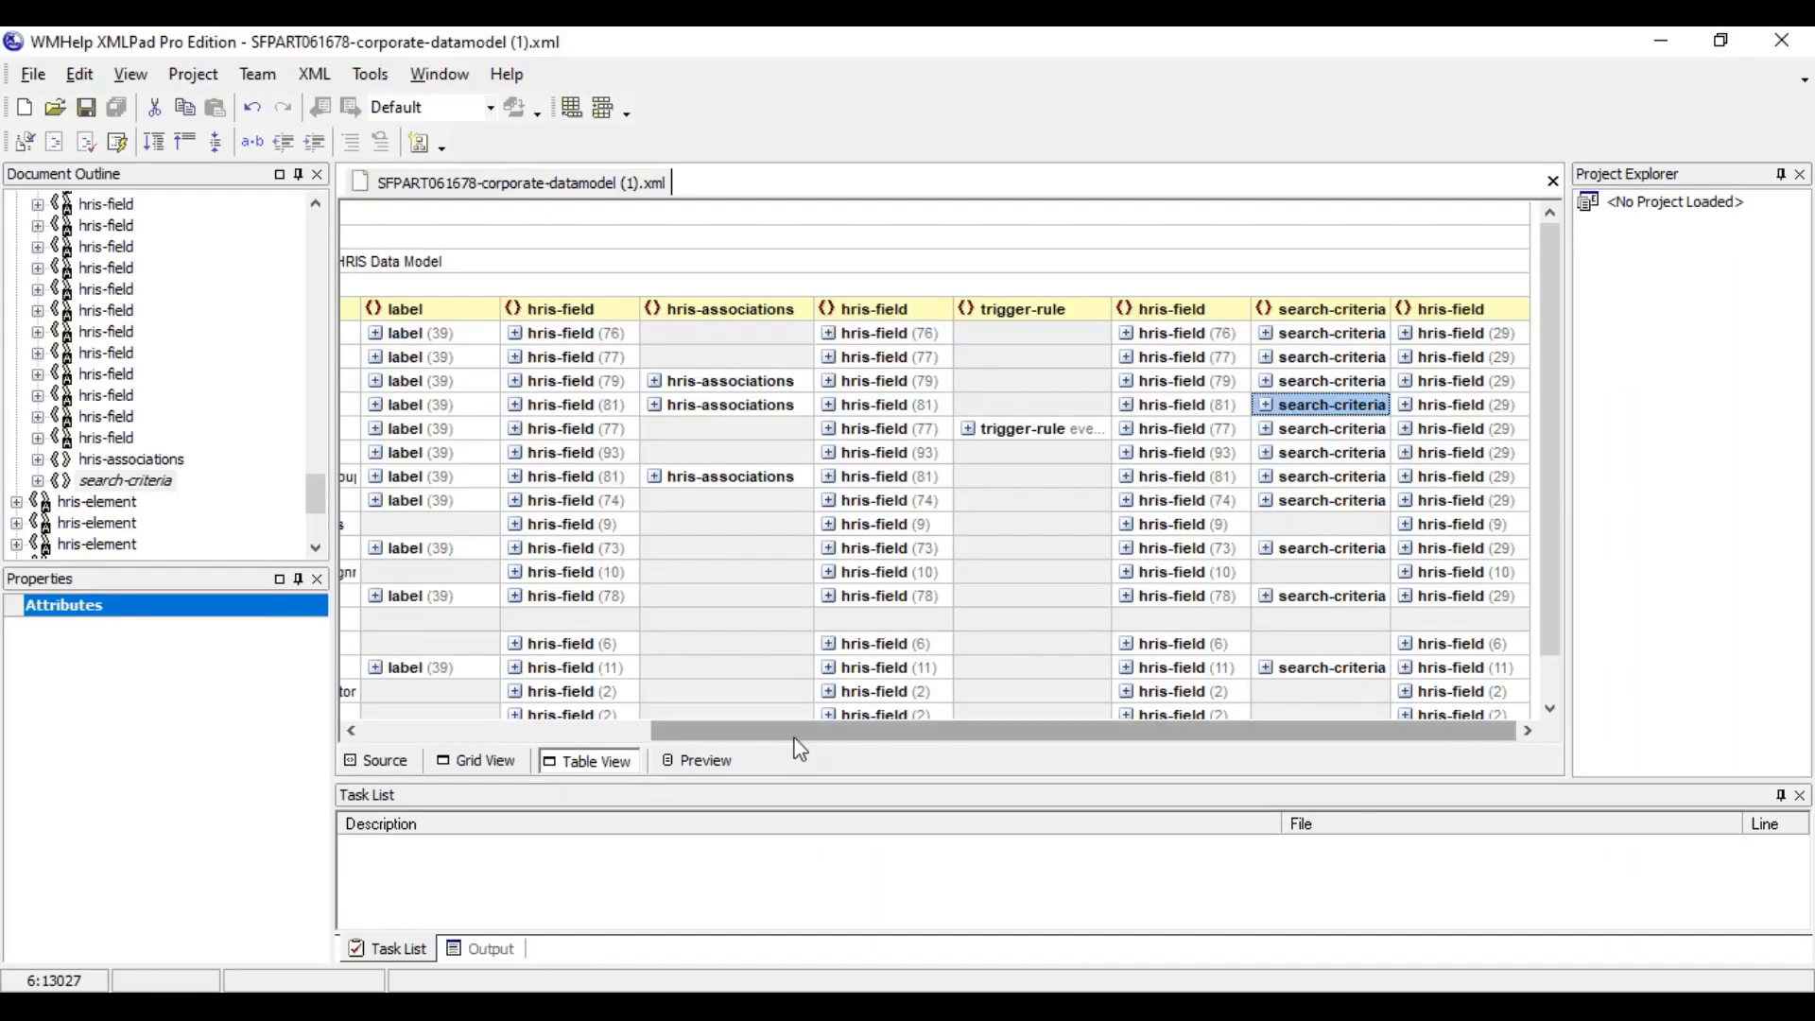
{"action": "left_click", "coordinate": [350, 732]}
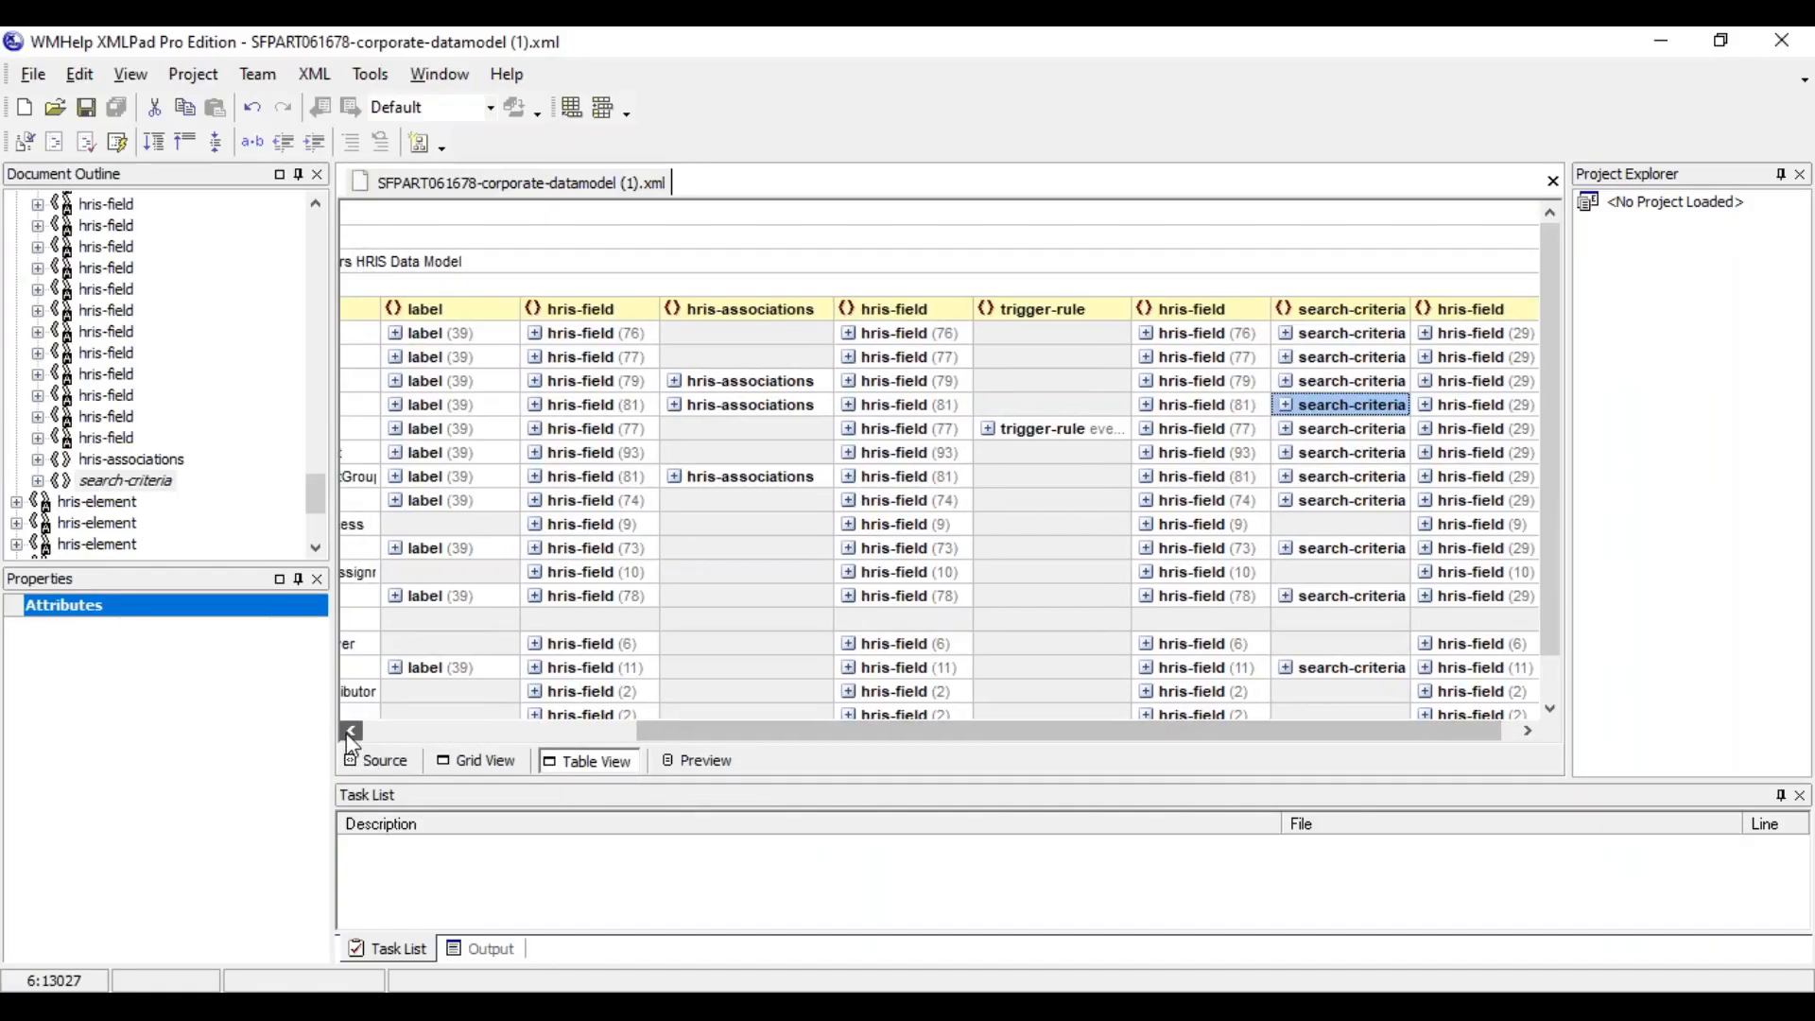
{"action": "left_click_drag", "start_coordinate": [346, 734], "coordinate": [362, 730]}
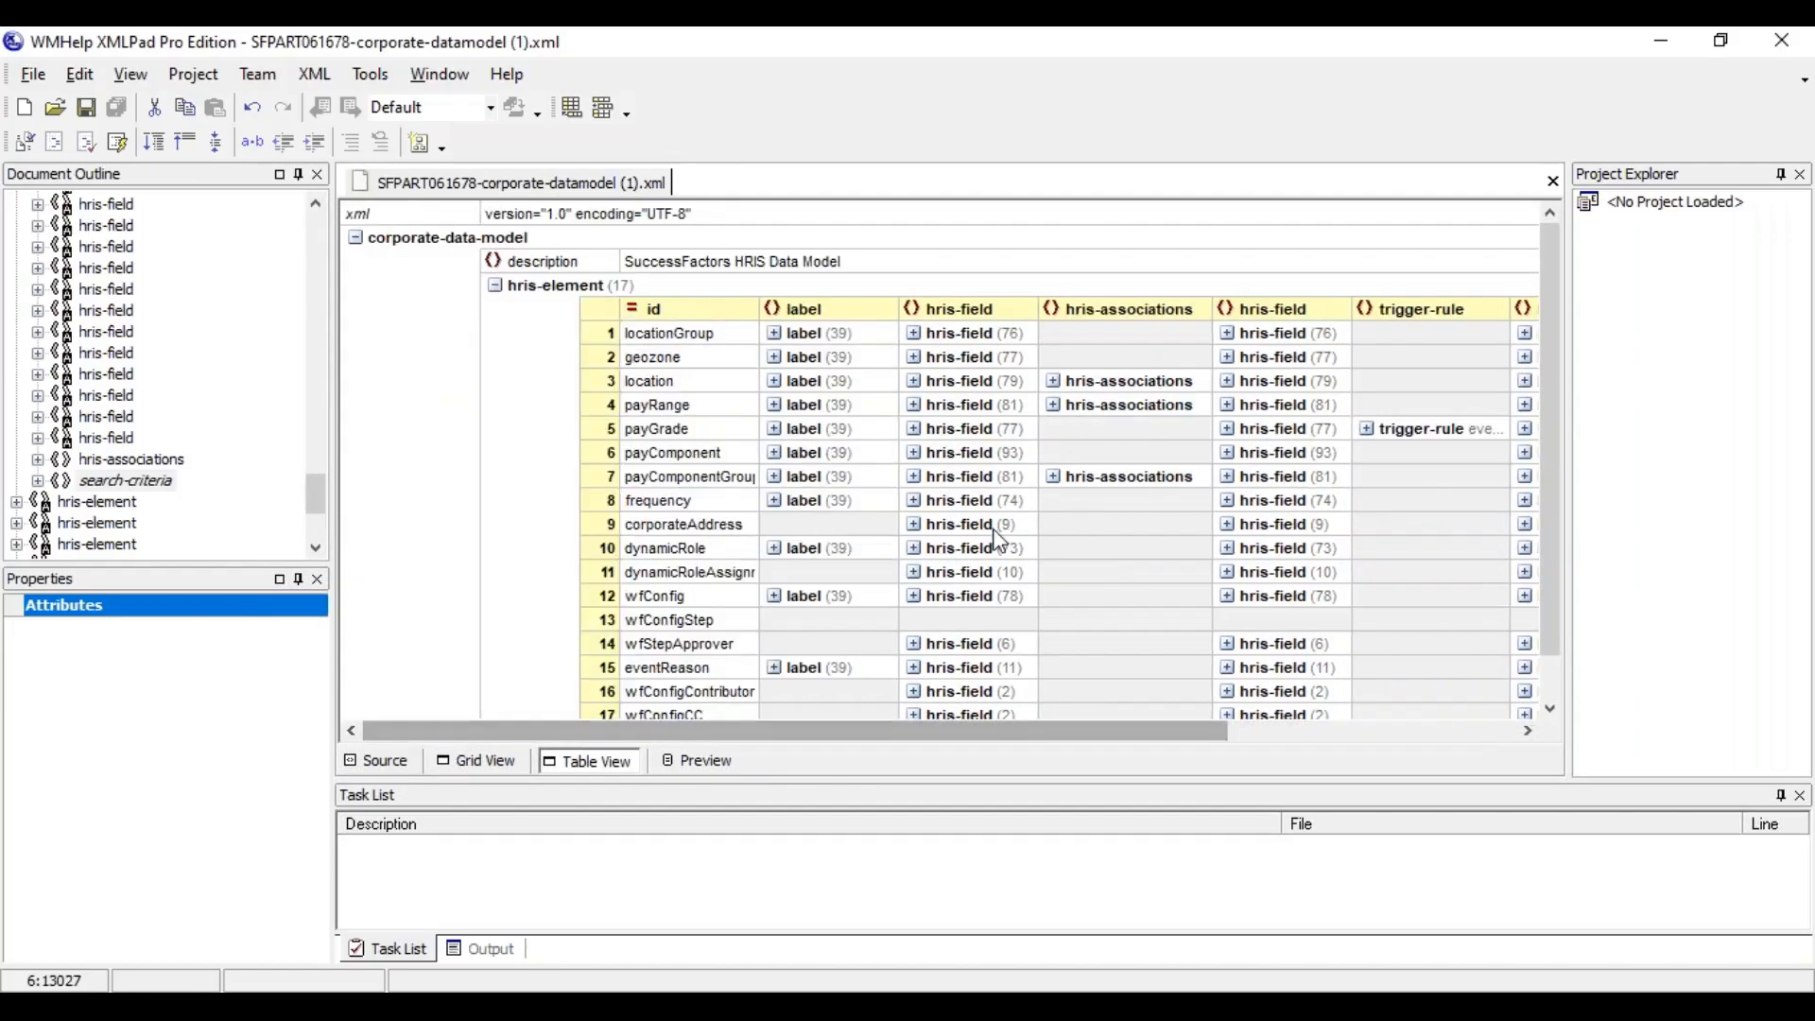
Expand the association under payComponentGroup's hris-associations and examine its multiplicity and destination-entity
{"action": "left_click", "coordinate": [1055, 478]}
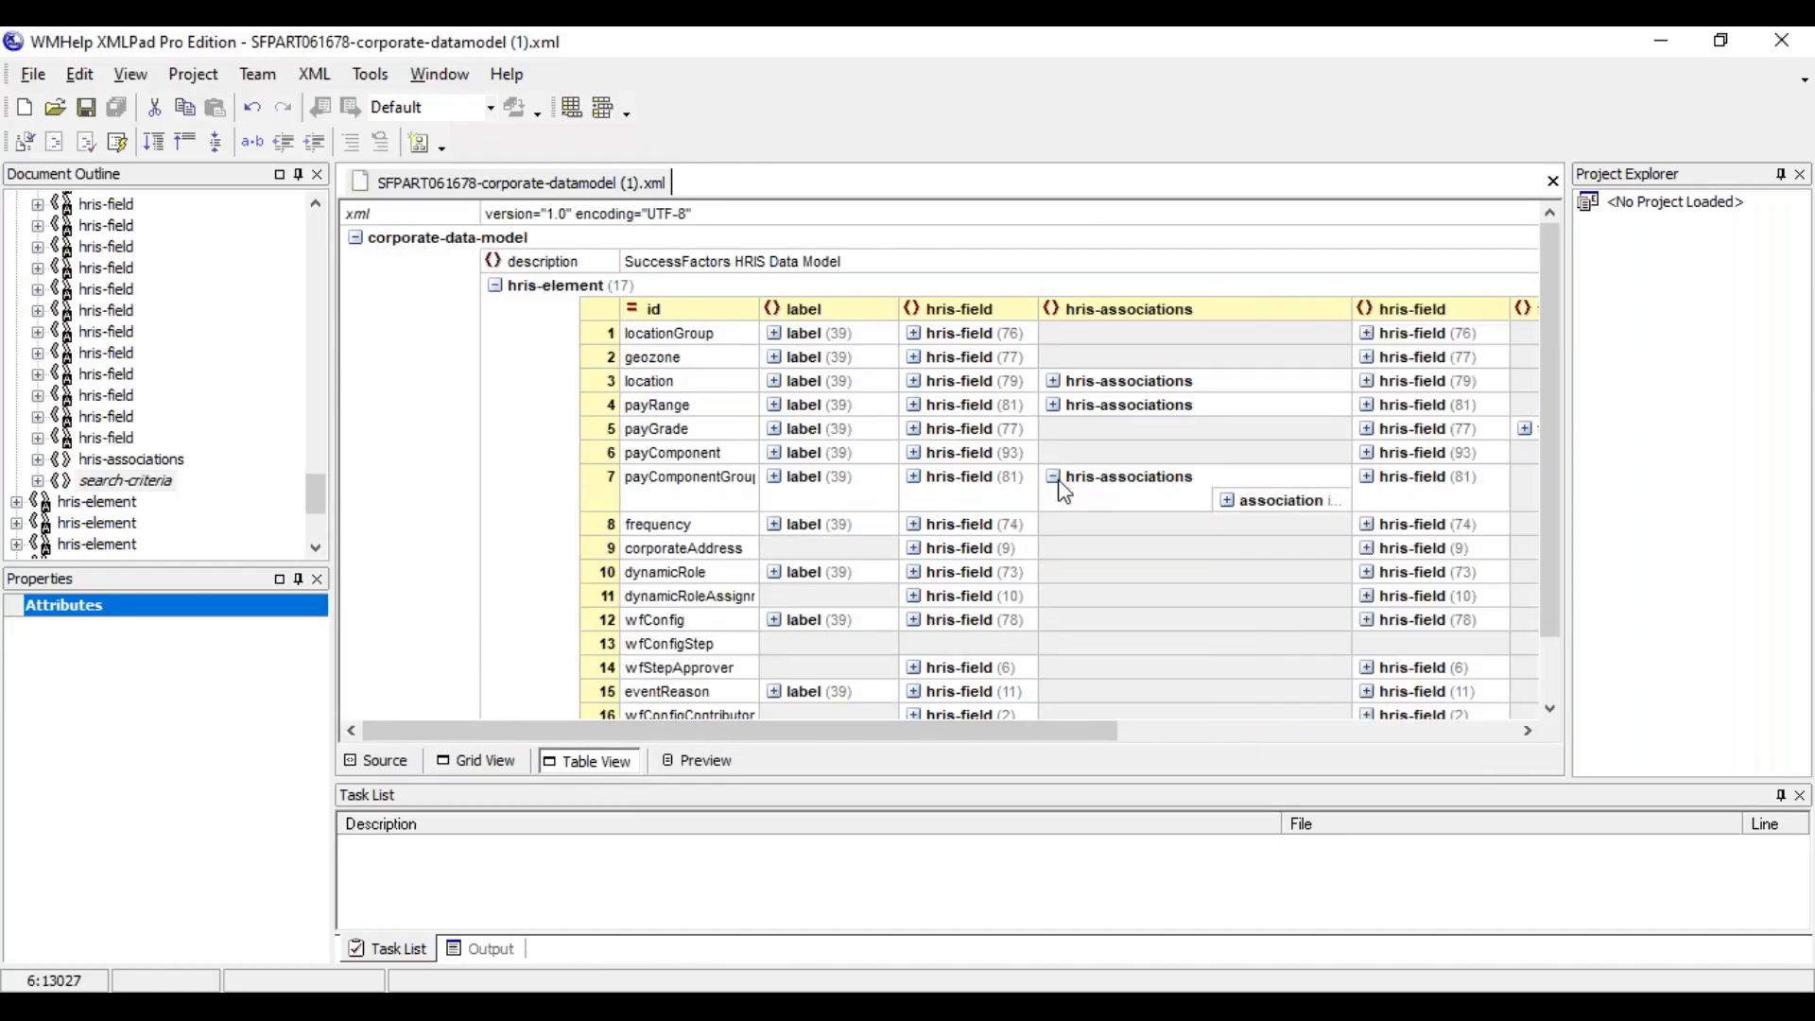
{"action": "left_click", "coordinate": [1229, 501]}
{"action": "left_click_drag", "start_coordinate": [968, 742], "coordinate": [1111, 747]}
{"action": "left_click", "coordinate": [1303, 545]}
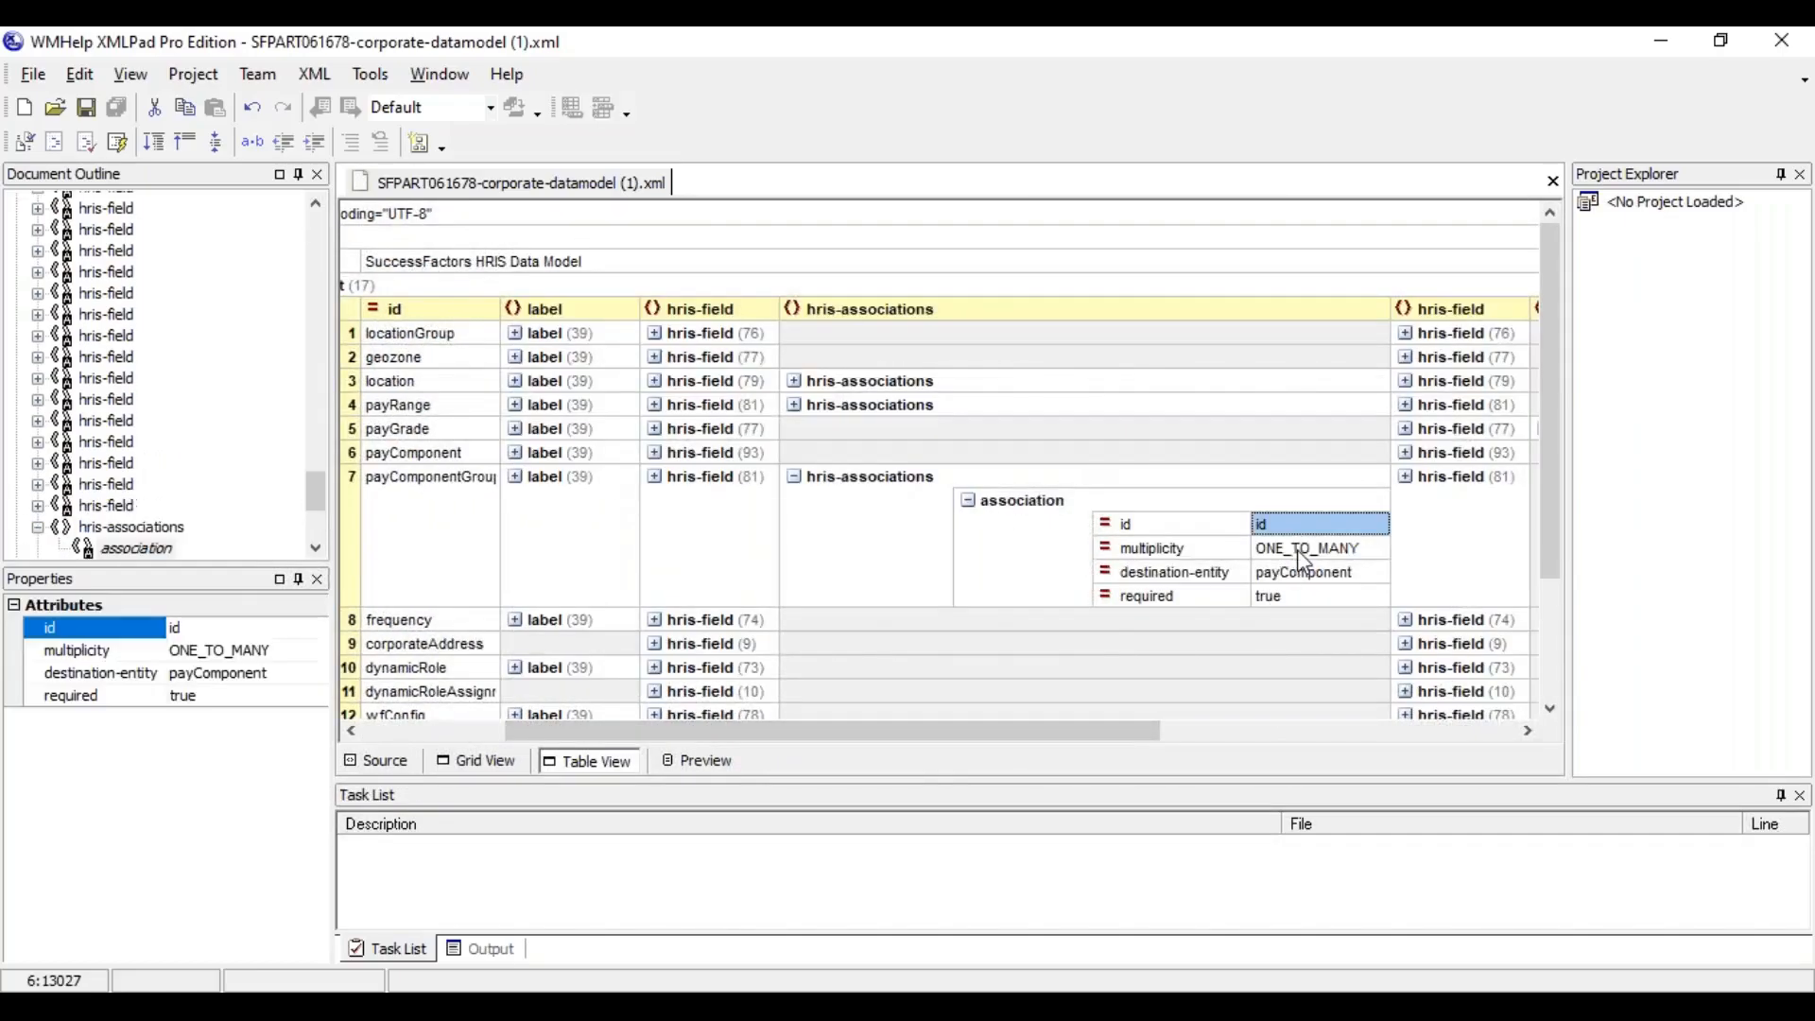
{"action": "left_click", "coordinate": [1305, 573]}
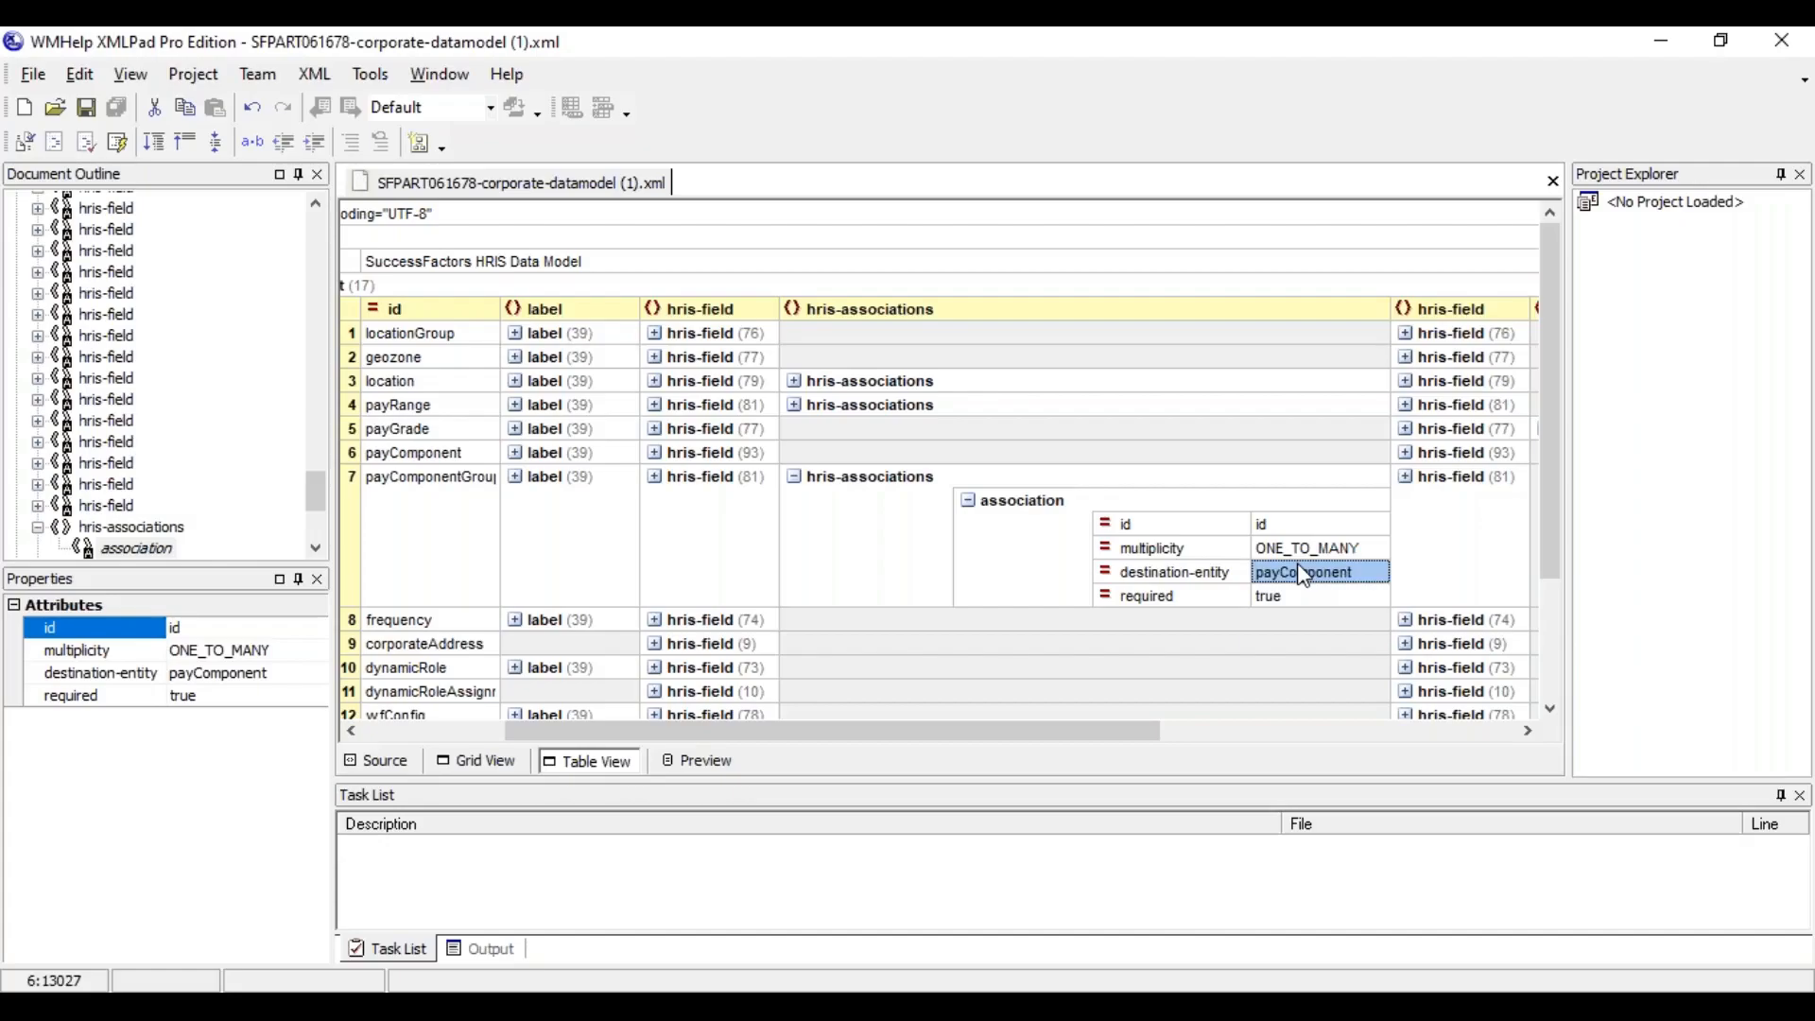
Expand payRange's associations and examine the multiplicity and required attribute of each destination entity
{"action": "left_click", "coordinate": [795, 405]}
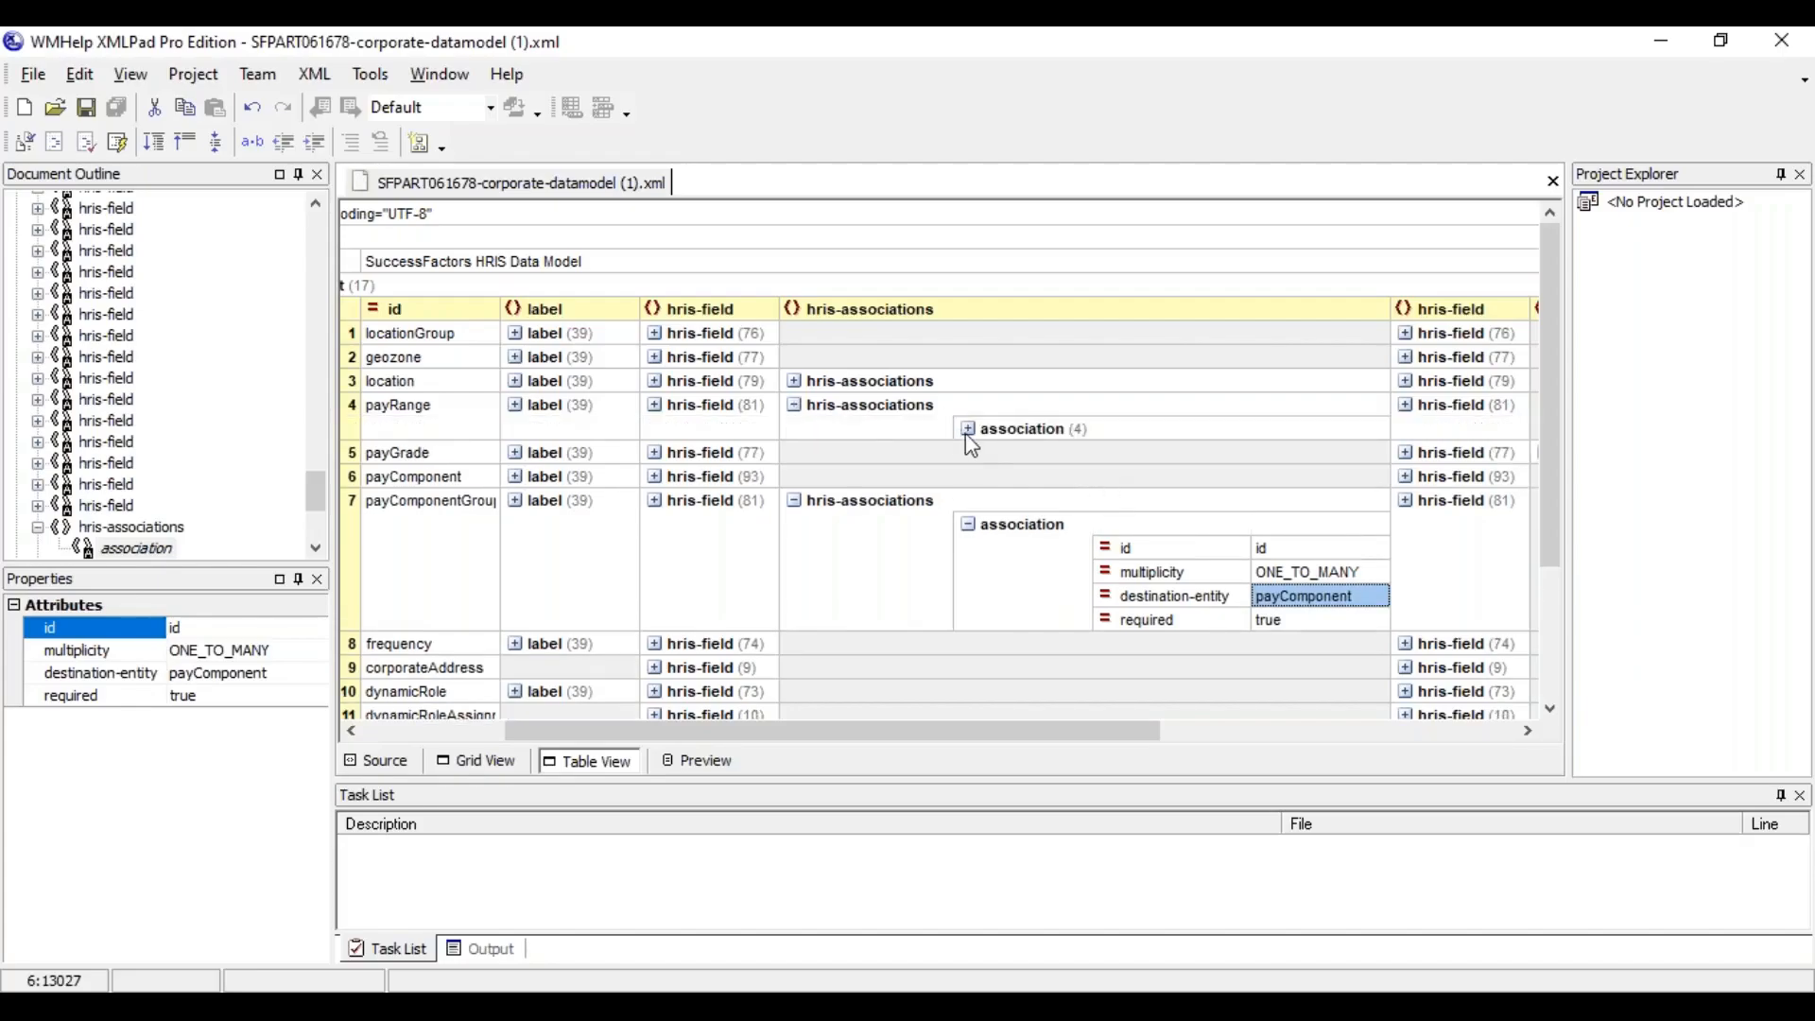
{"action": "left_click", "coordinate": [969, 430]}
{"action": "left_click_drag", "start_coordinate": [995, 741], "coordinate": [1239, 734]}
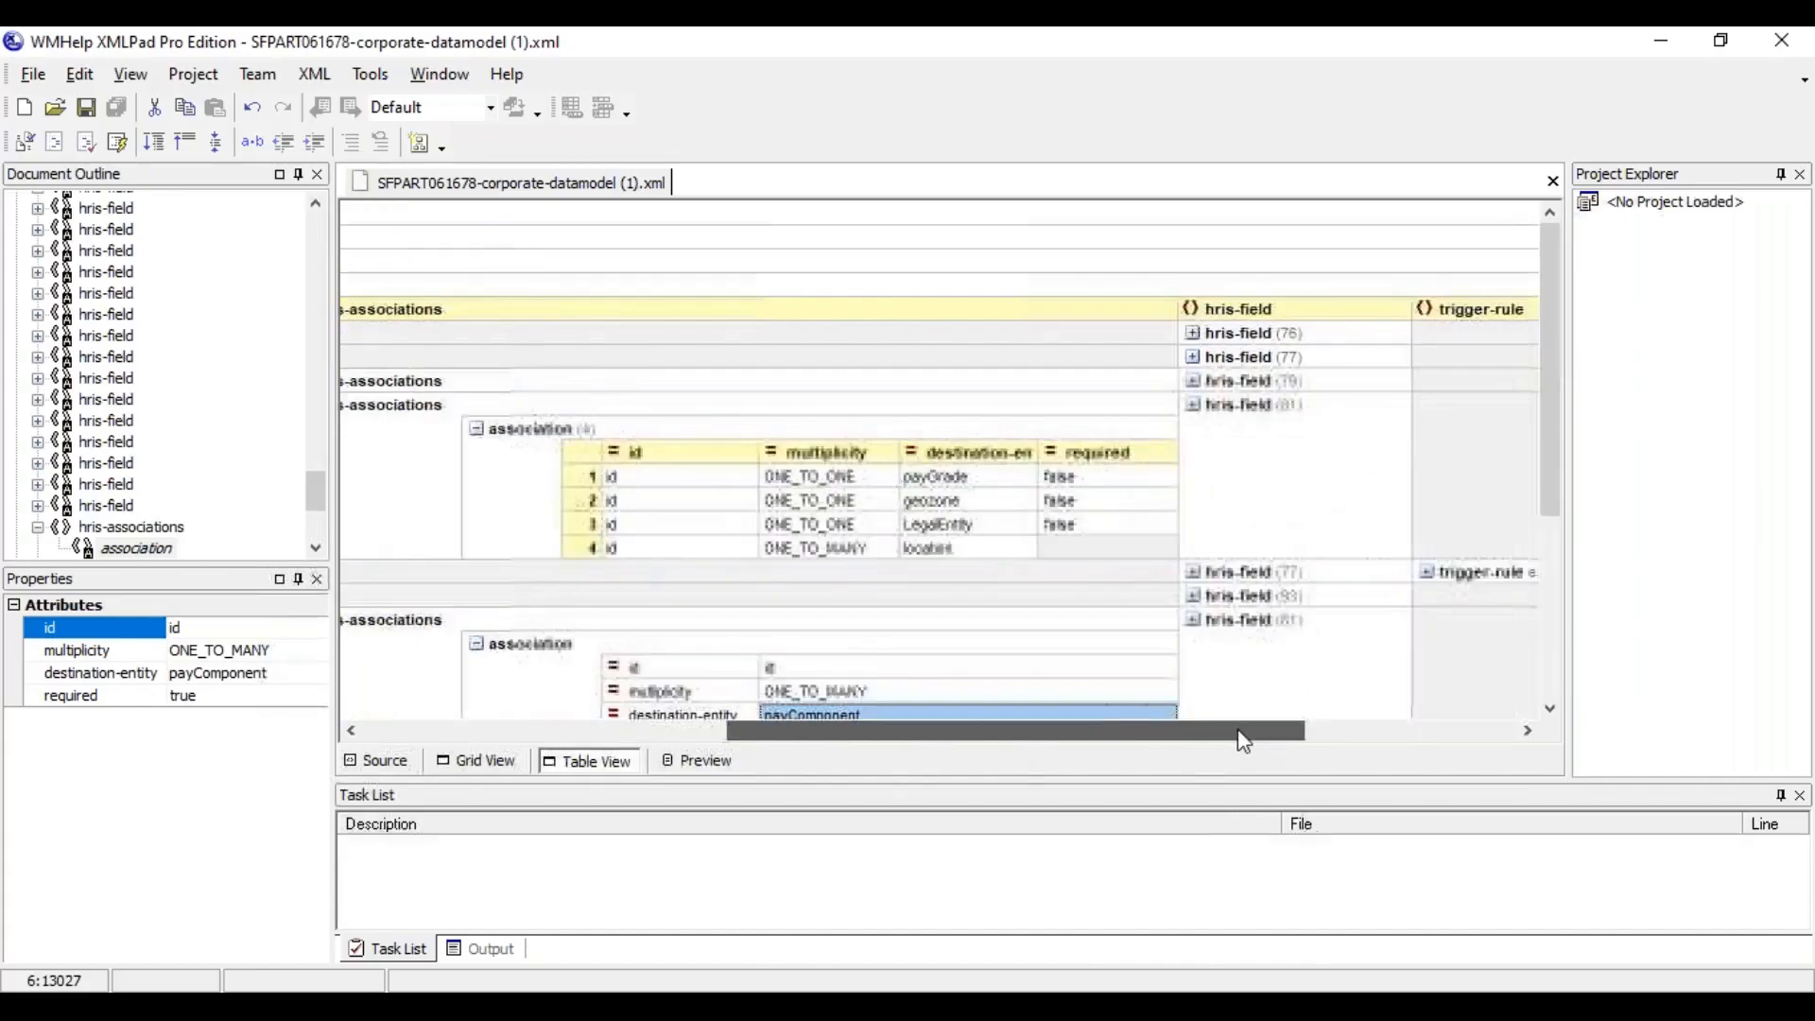
{"action": "left_click", "coordinate": [832, 480]}
{"action": "left_click", "coordinate": [858, 577]}
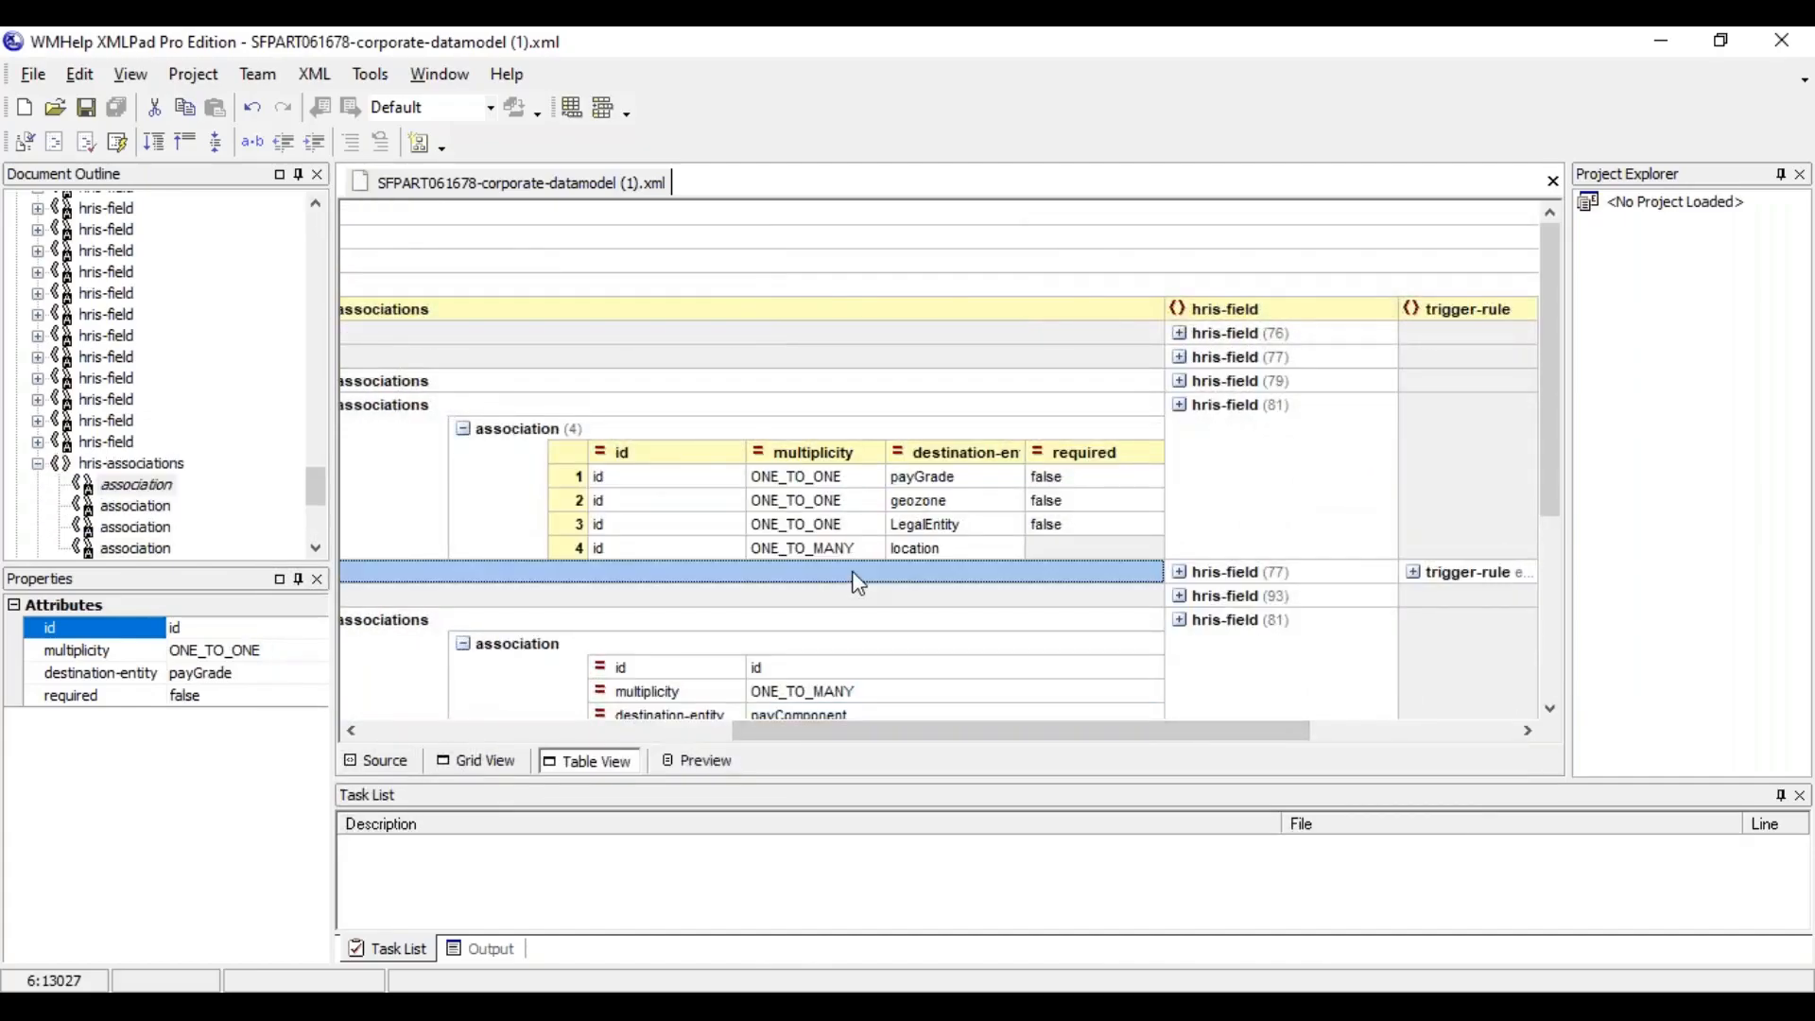
{"action": "left_click", "coordinate": [1071, 485]}
{"action": "left_click", "coordinate": [1075, 536]}
{"action": "left_click", "coordinate": [1070, 498]}
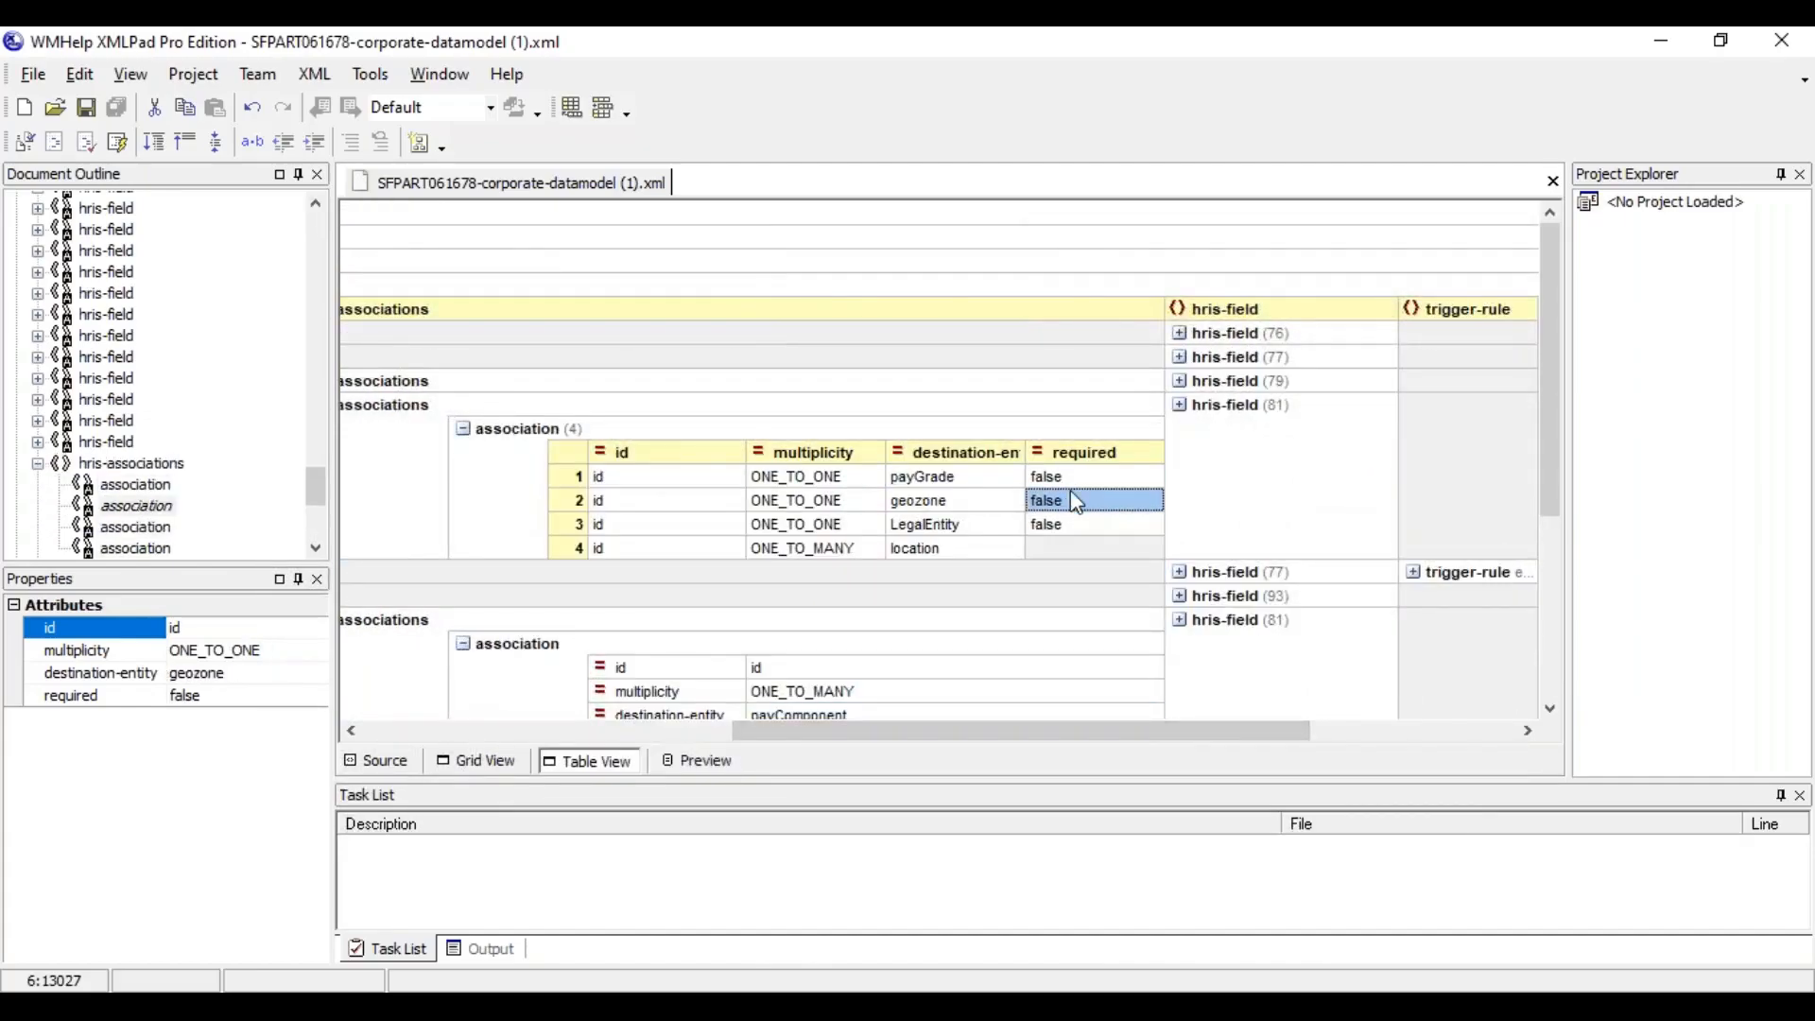
{"action": "left_click", "coordinate": [1076, 549]}
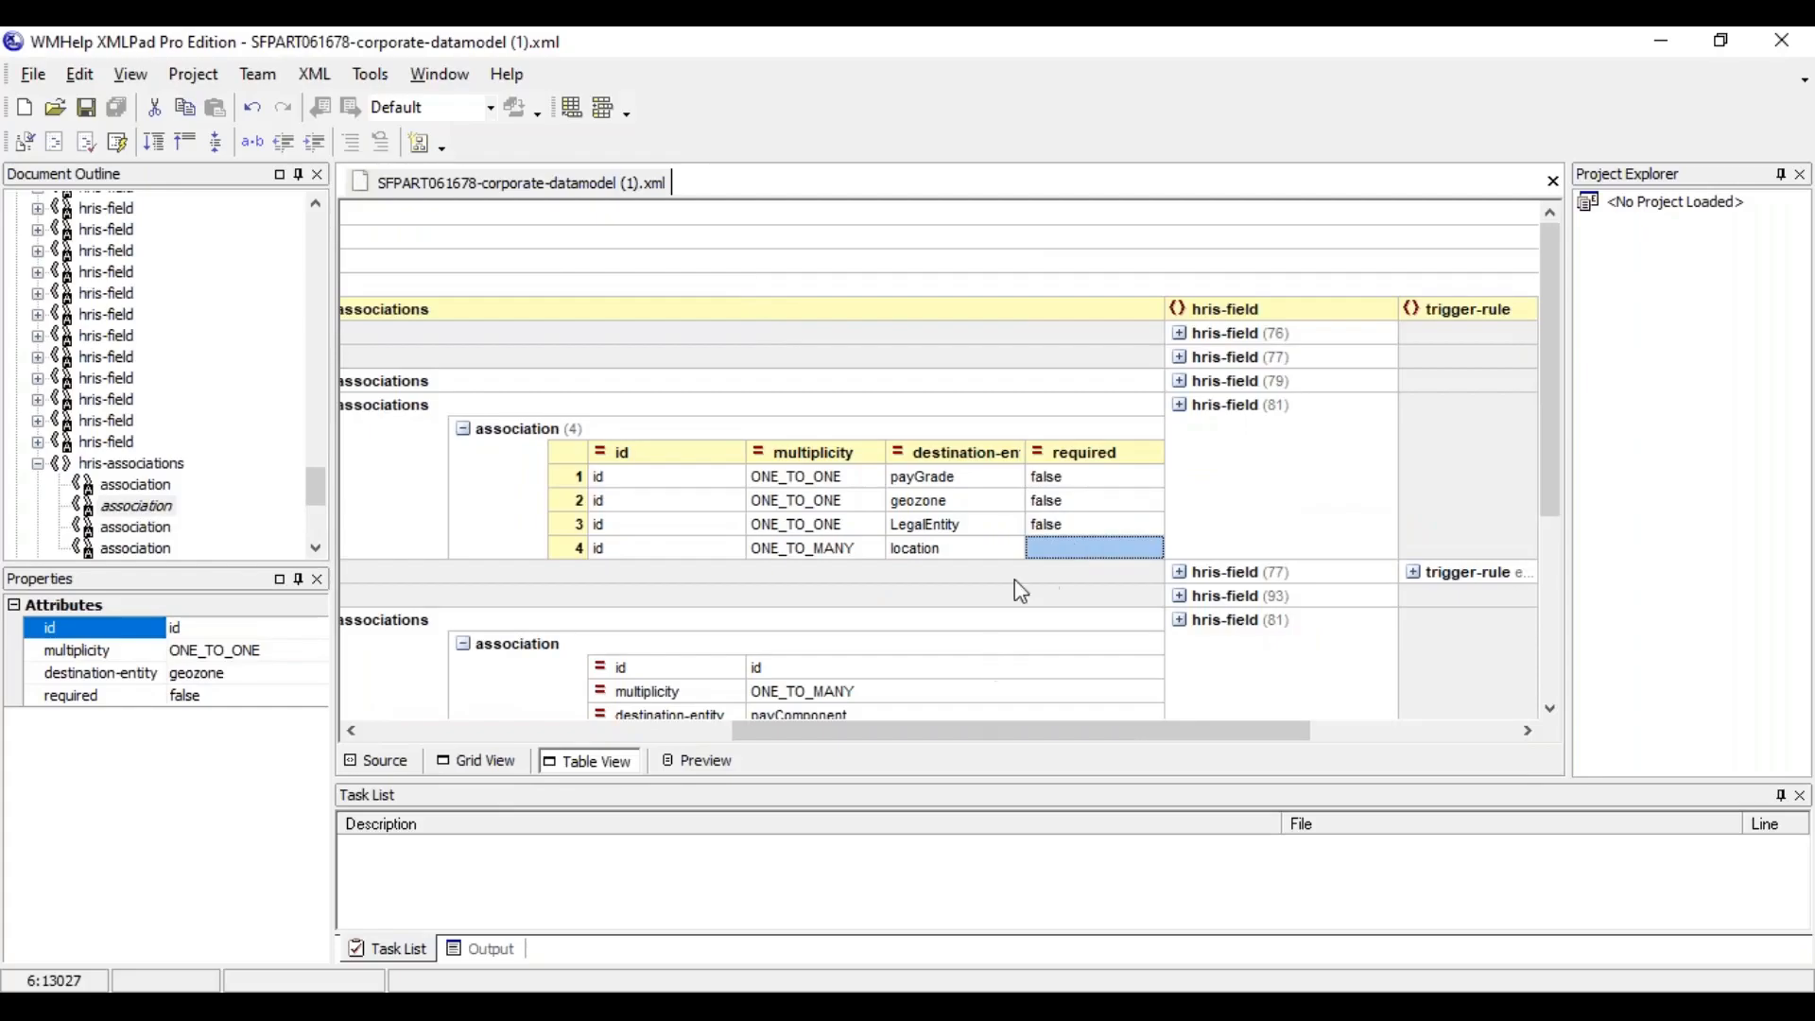
Compare the required attribute of payComponentGroup's association with that of payRange's location association
{"action": "left_click_drag", "start_coordinate": [1552, 454], "coordinate": [1550, 523]}
{"action": "left_click", "coordinate": [780, 624]}
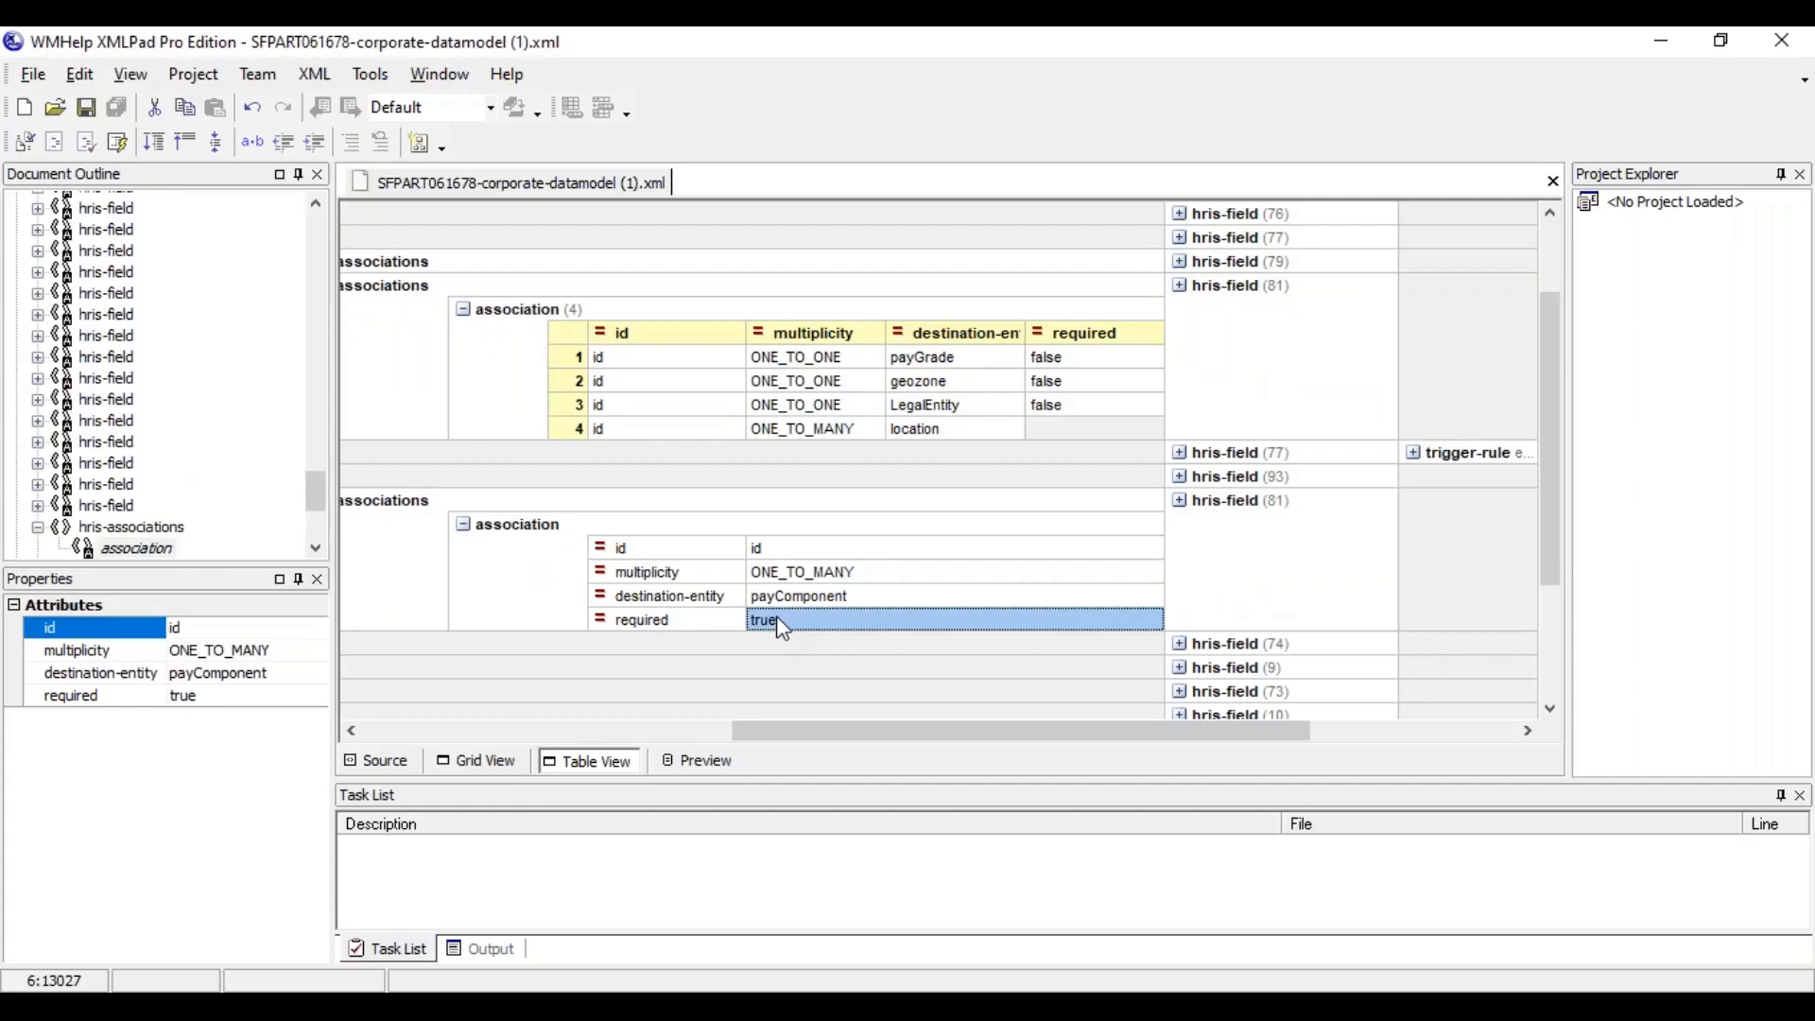
{"action": "left_click", "coordinate": [575, 428]}
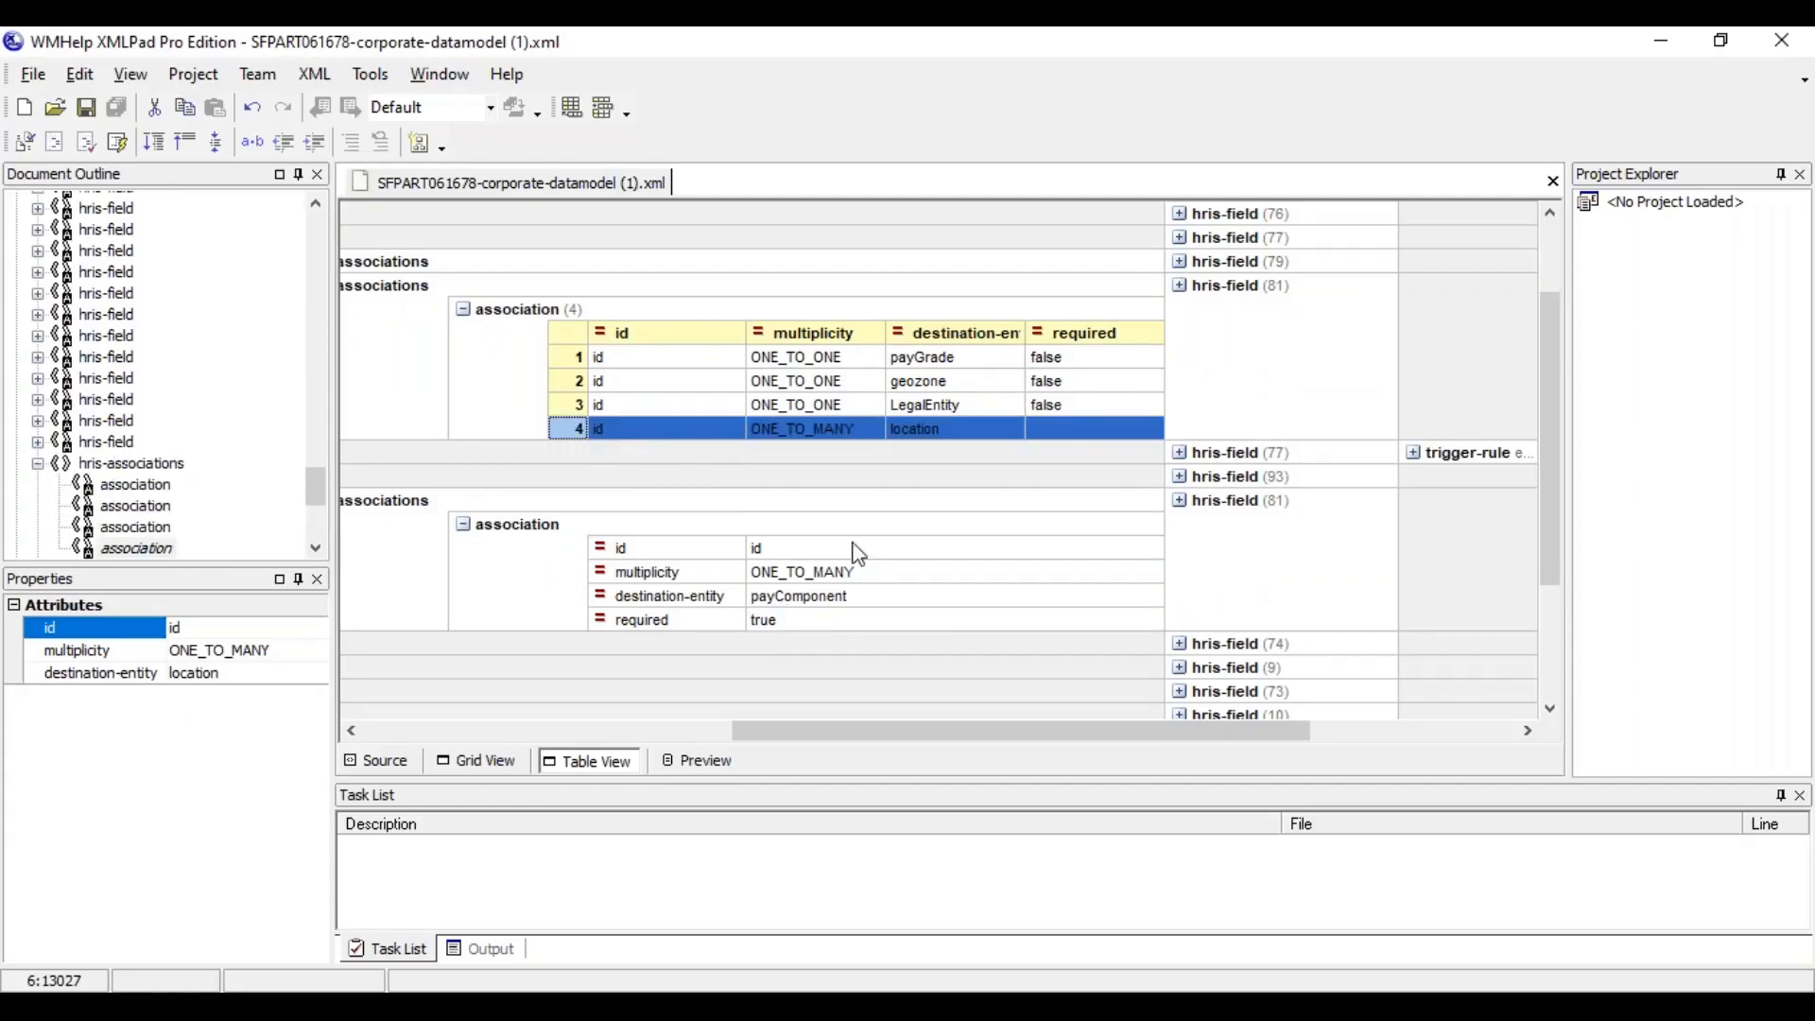
{"action": "left_click", "coordinate": [1080, 431]}
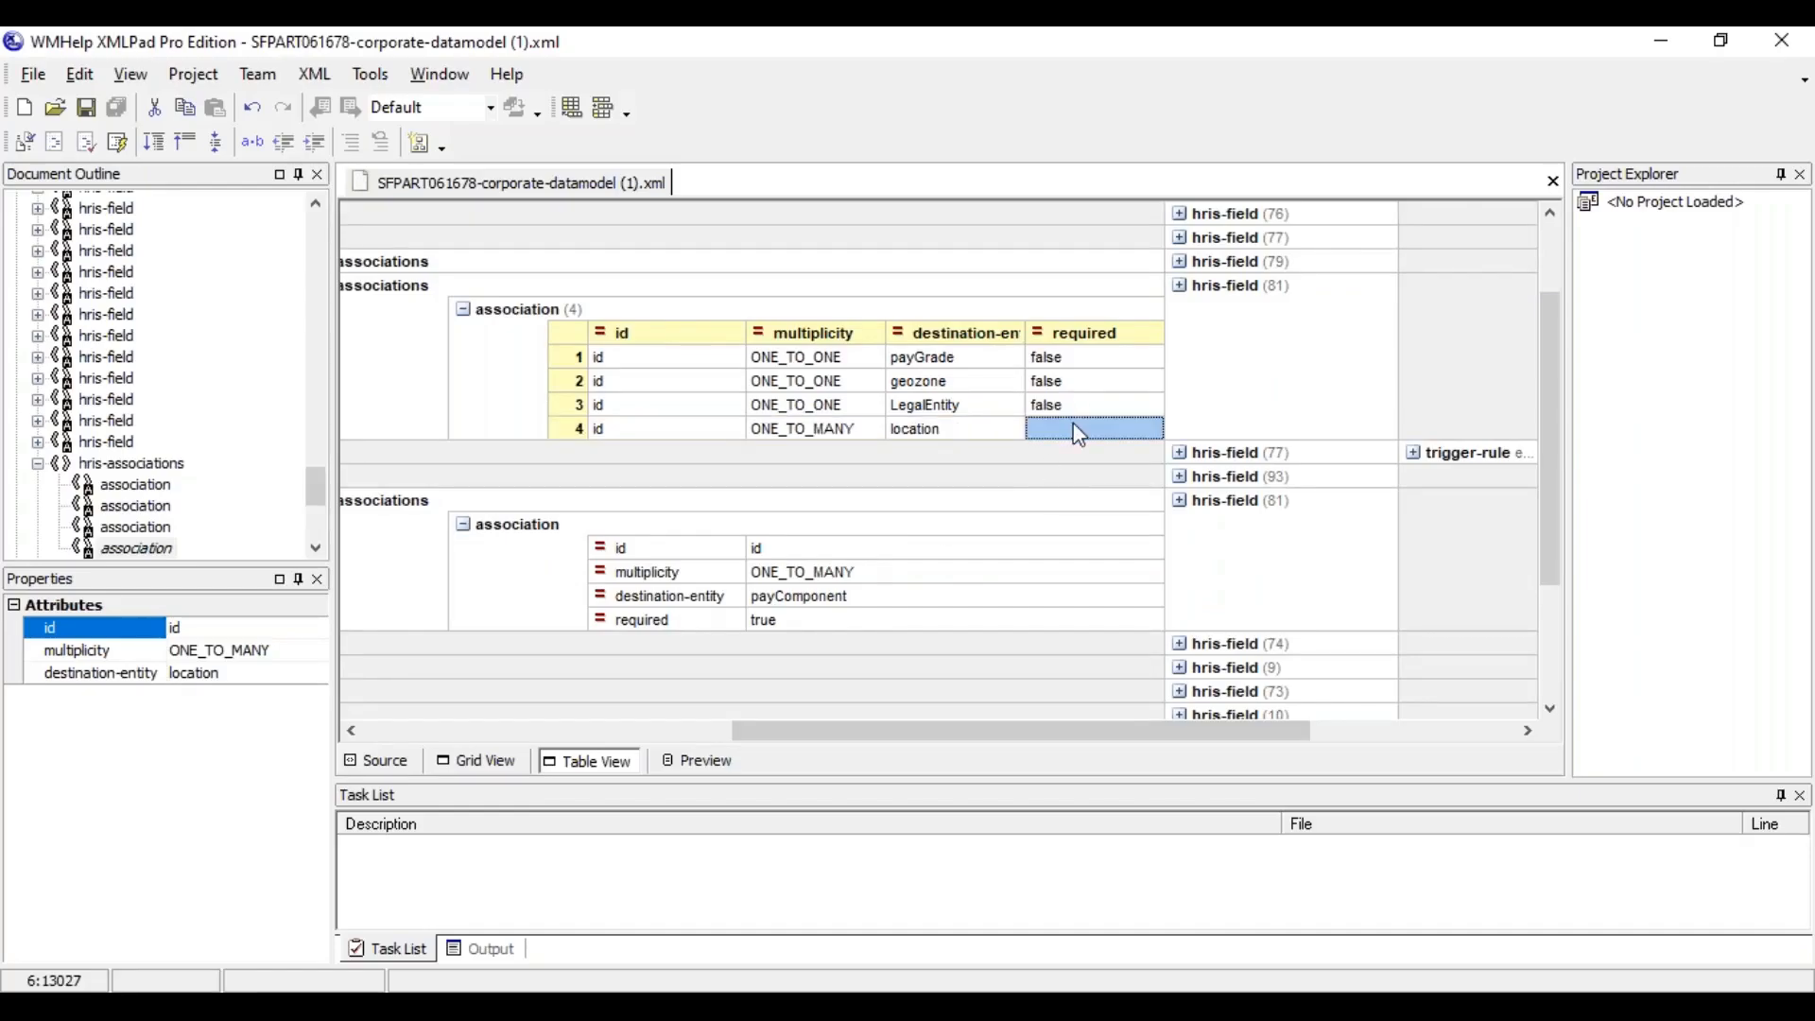
Switch to SuccessFactors, open a new Pay Component Group form and examine its Pay Component association
{"action": "key", "text": "alt+Tab"}
{"action": "type", "text": "p"}
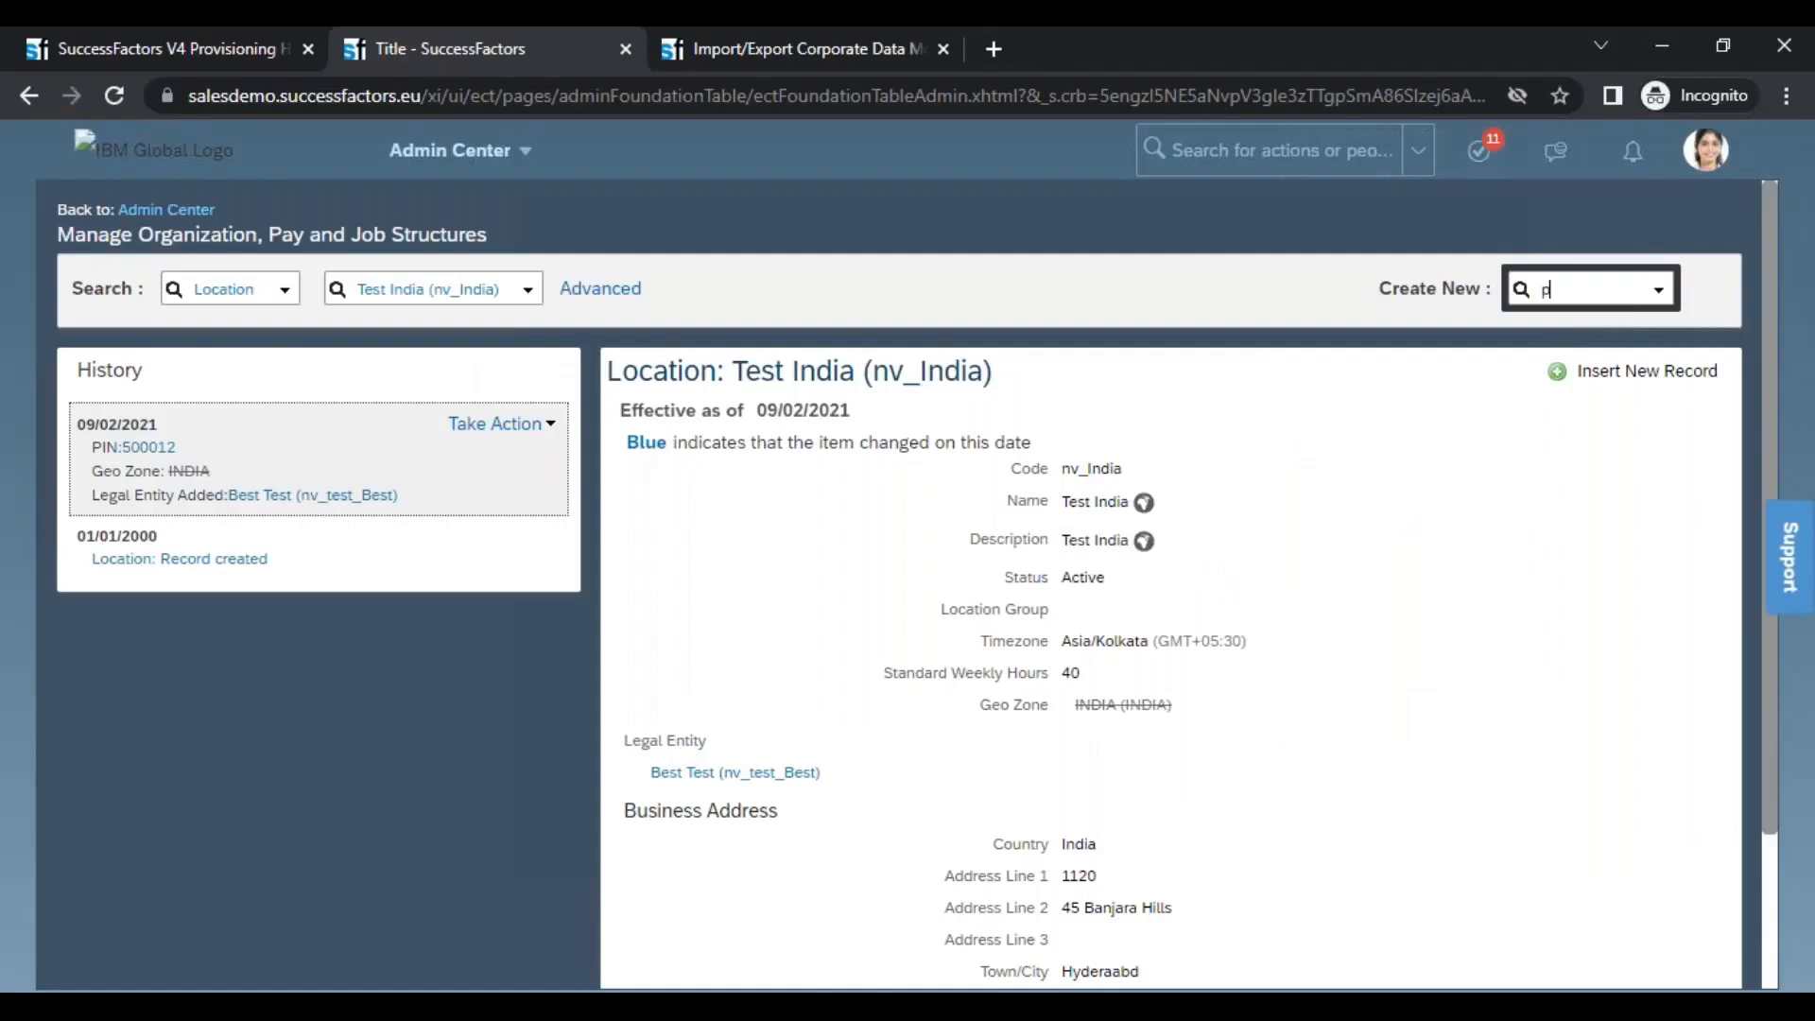
{"action": "type", "text": "ay"}
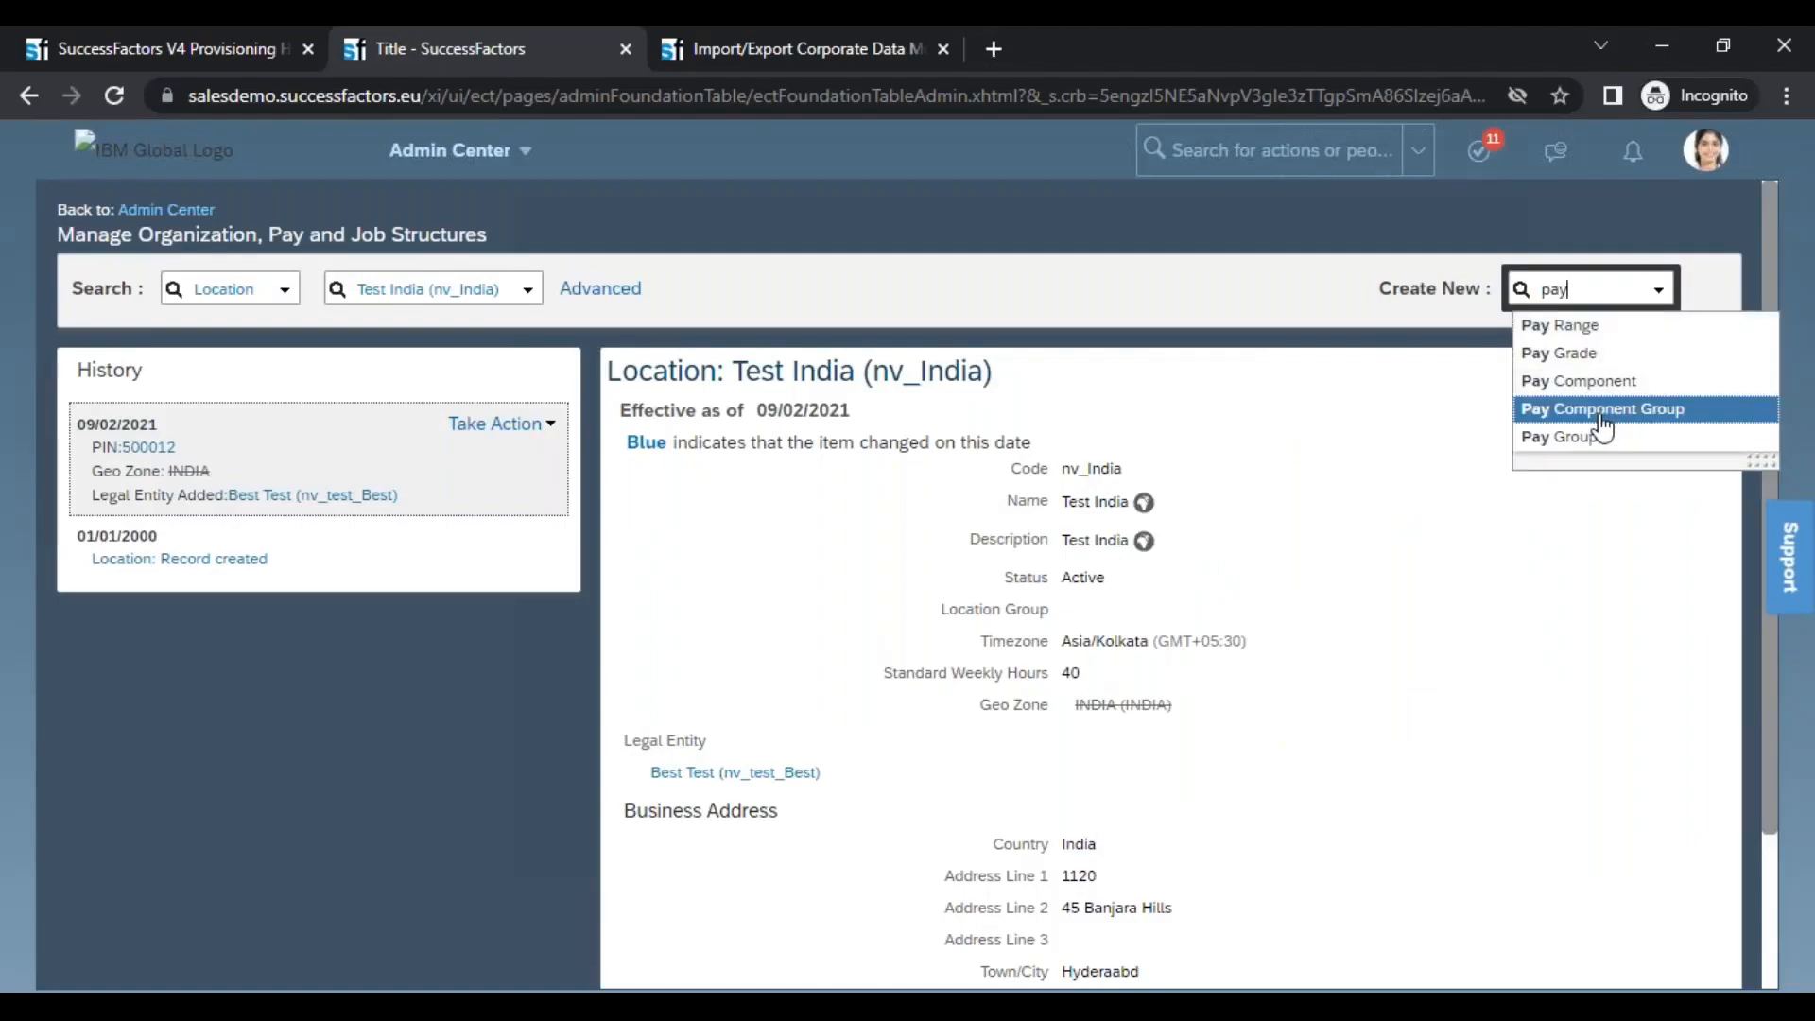
{"action": "left_click", "coordinate": [1601, 409]}
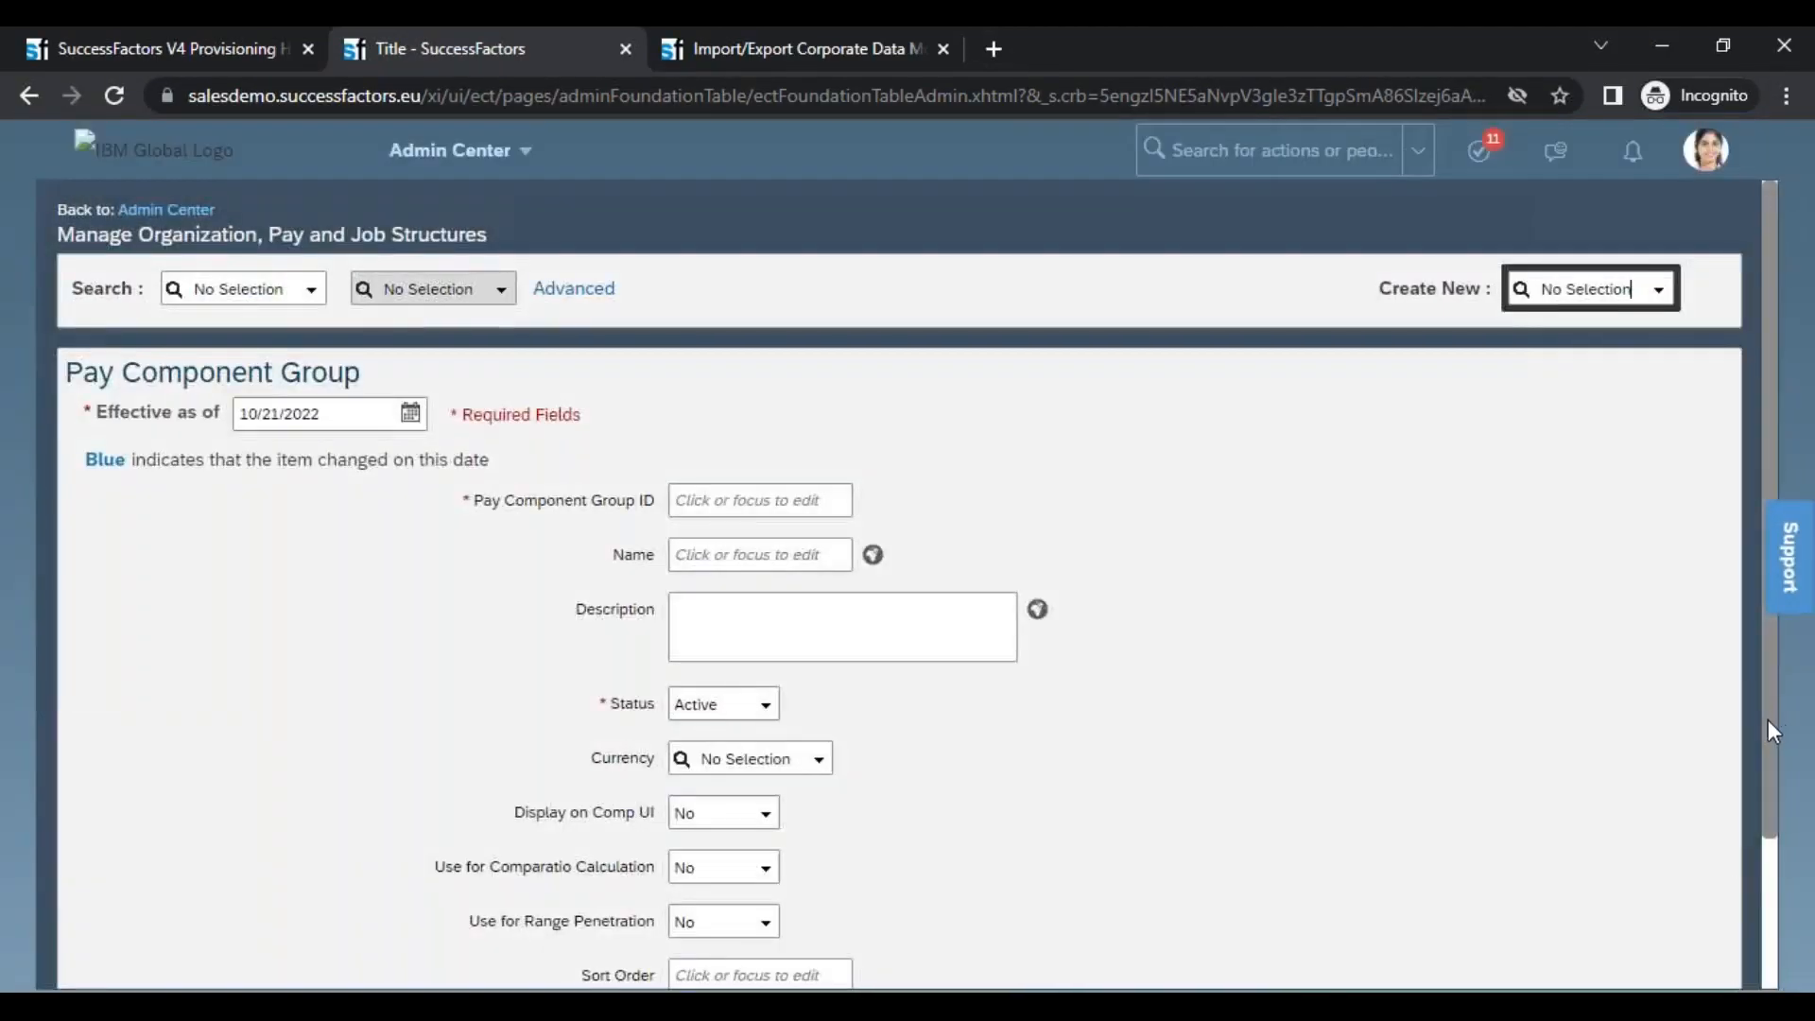
{"action": "left_click_drag", "start_coordinate": [1768, 720], "coordinate": [1796, 912]}
{"action": "left_click_drag", "start_coordinate": [101, 856], "coordinate": [162, 847]}
{"action": "left_click", "coordinate": [148, 842]}
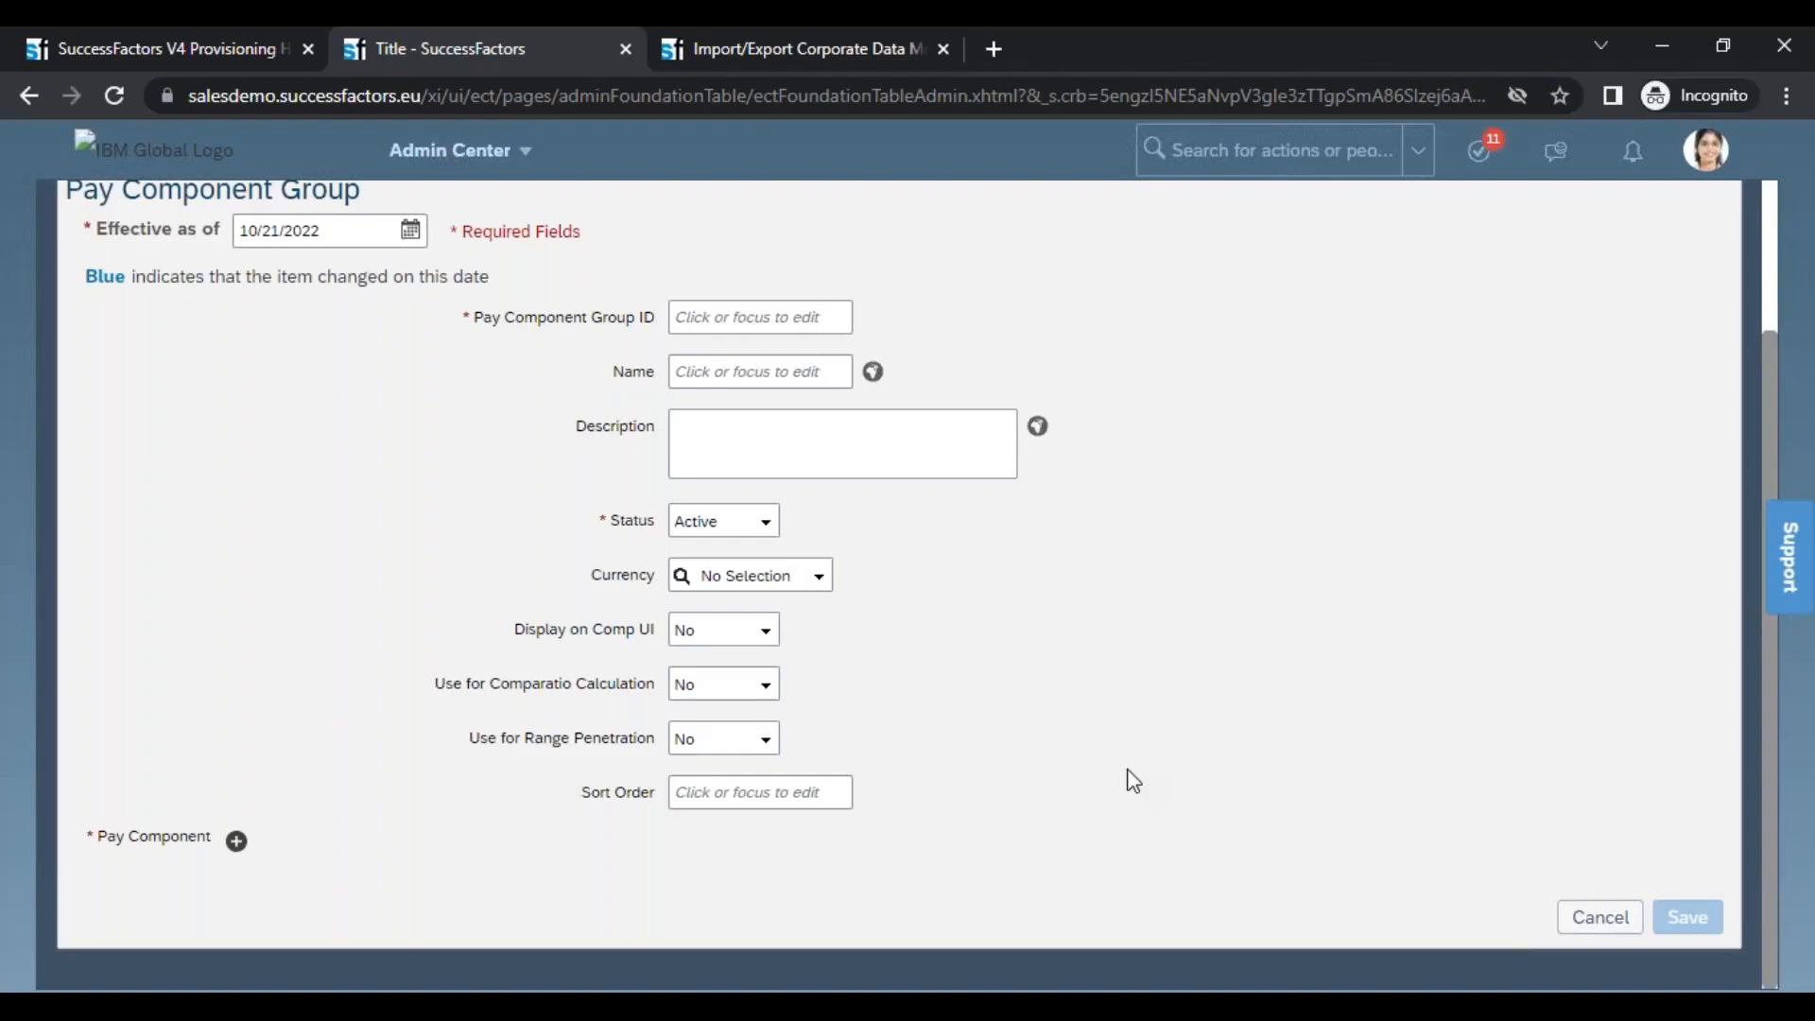
Switch to the Excel training workbook and select cell E92 beside the association notes on the October Evening sheet
{"action": "key", "text": "alt+Tab"}
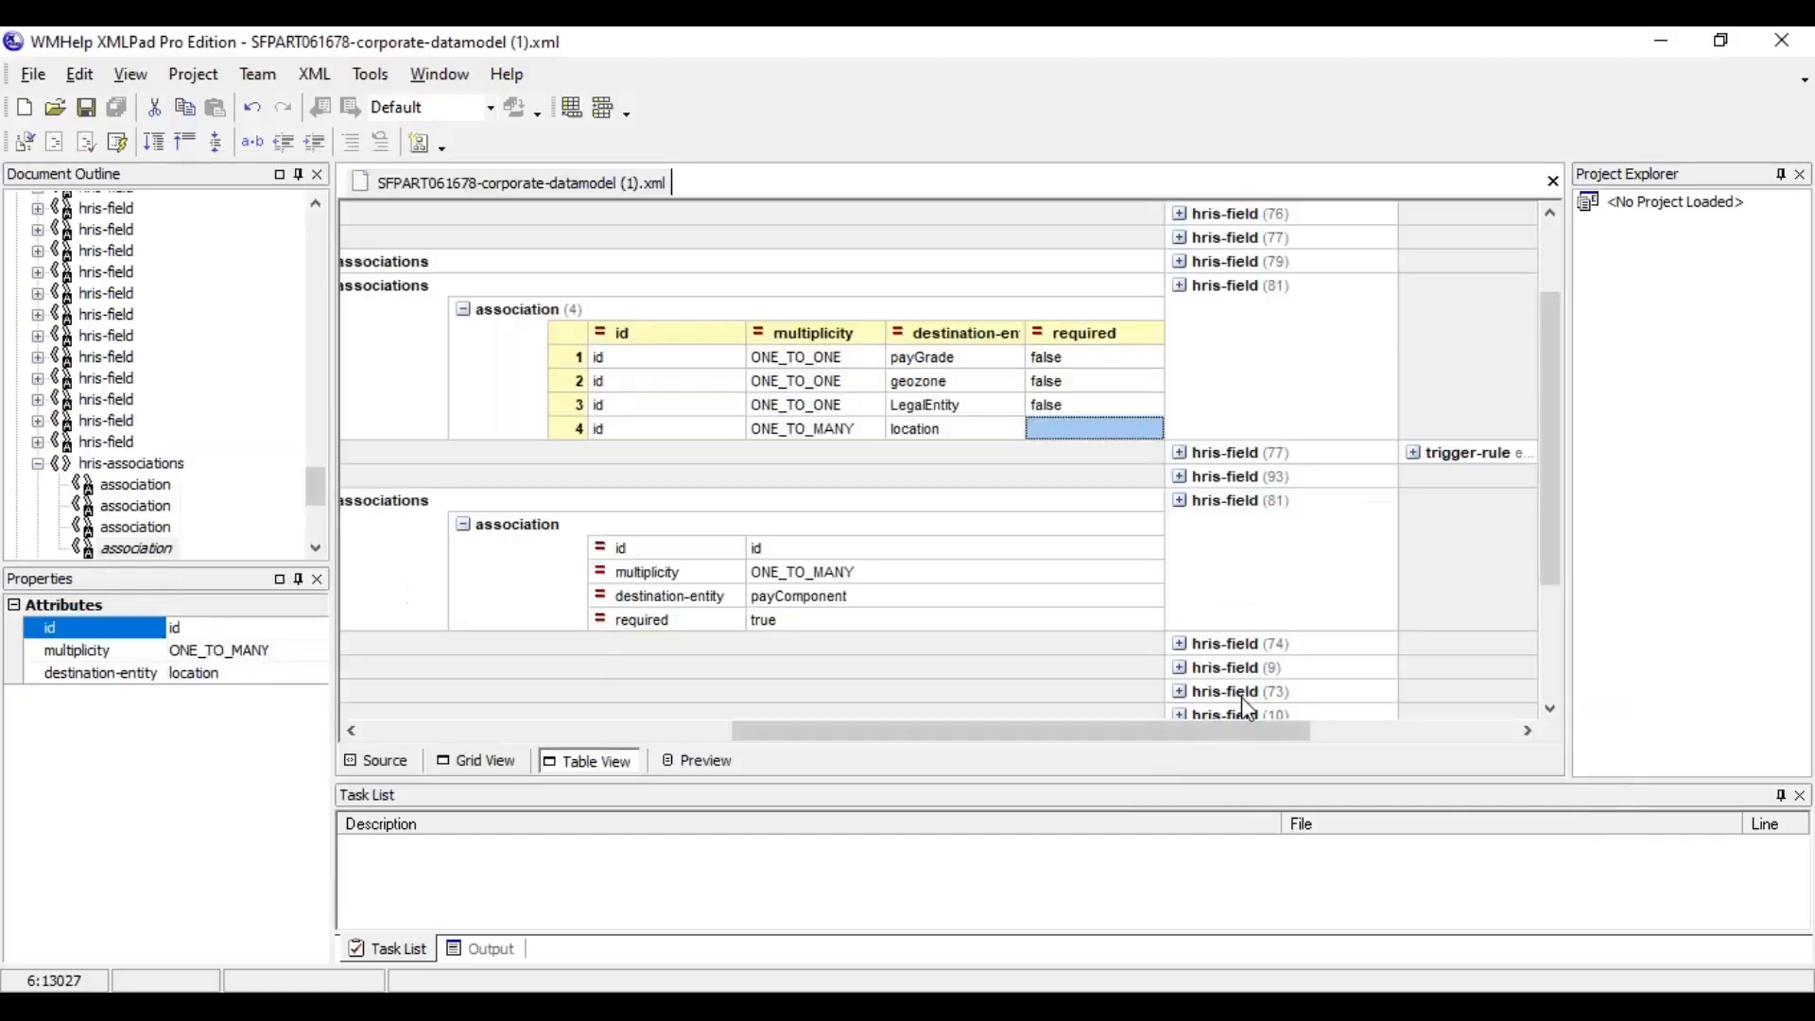
{"action": "left_click", "coordinate": [914, 1006]}
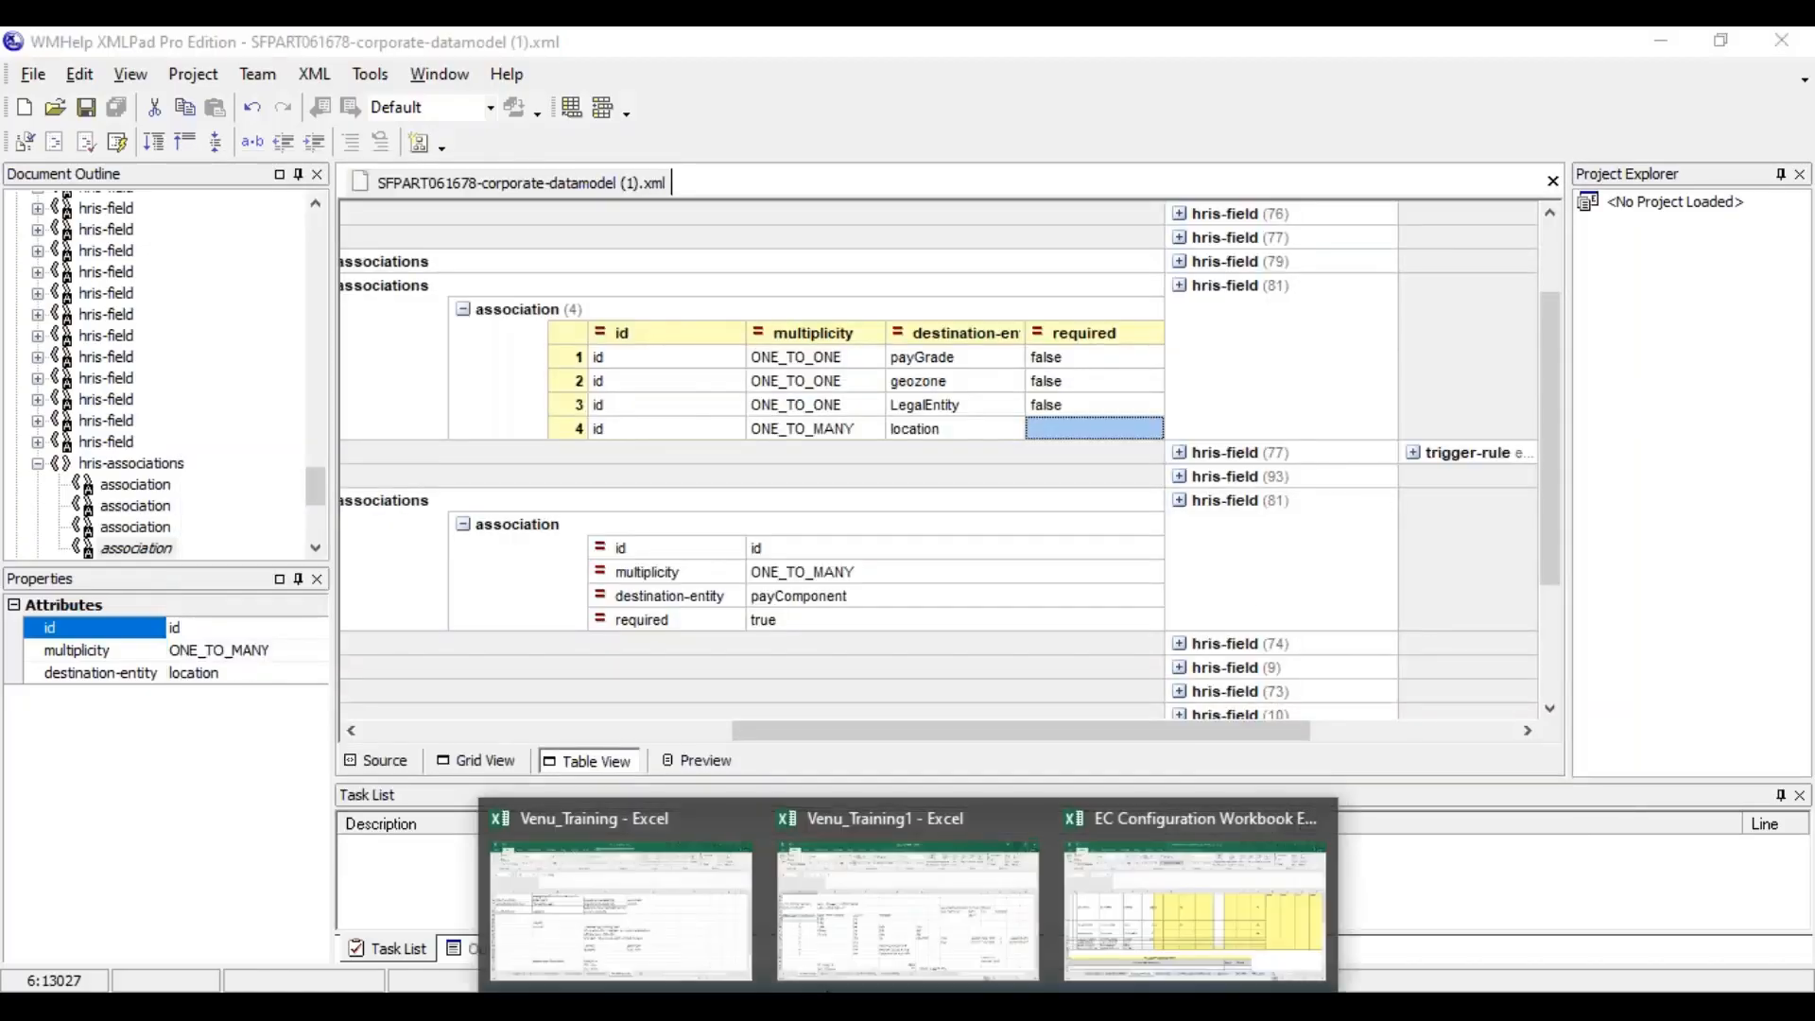
{"action": "left_click", "coordinate": [747, 922]}
{"action": "left_click", "coordinate": [1390, 756]}
{"action": "left_click", "coordinate": [1373, 882]}
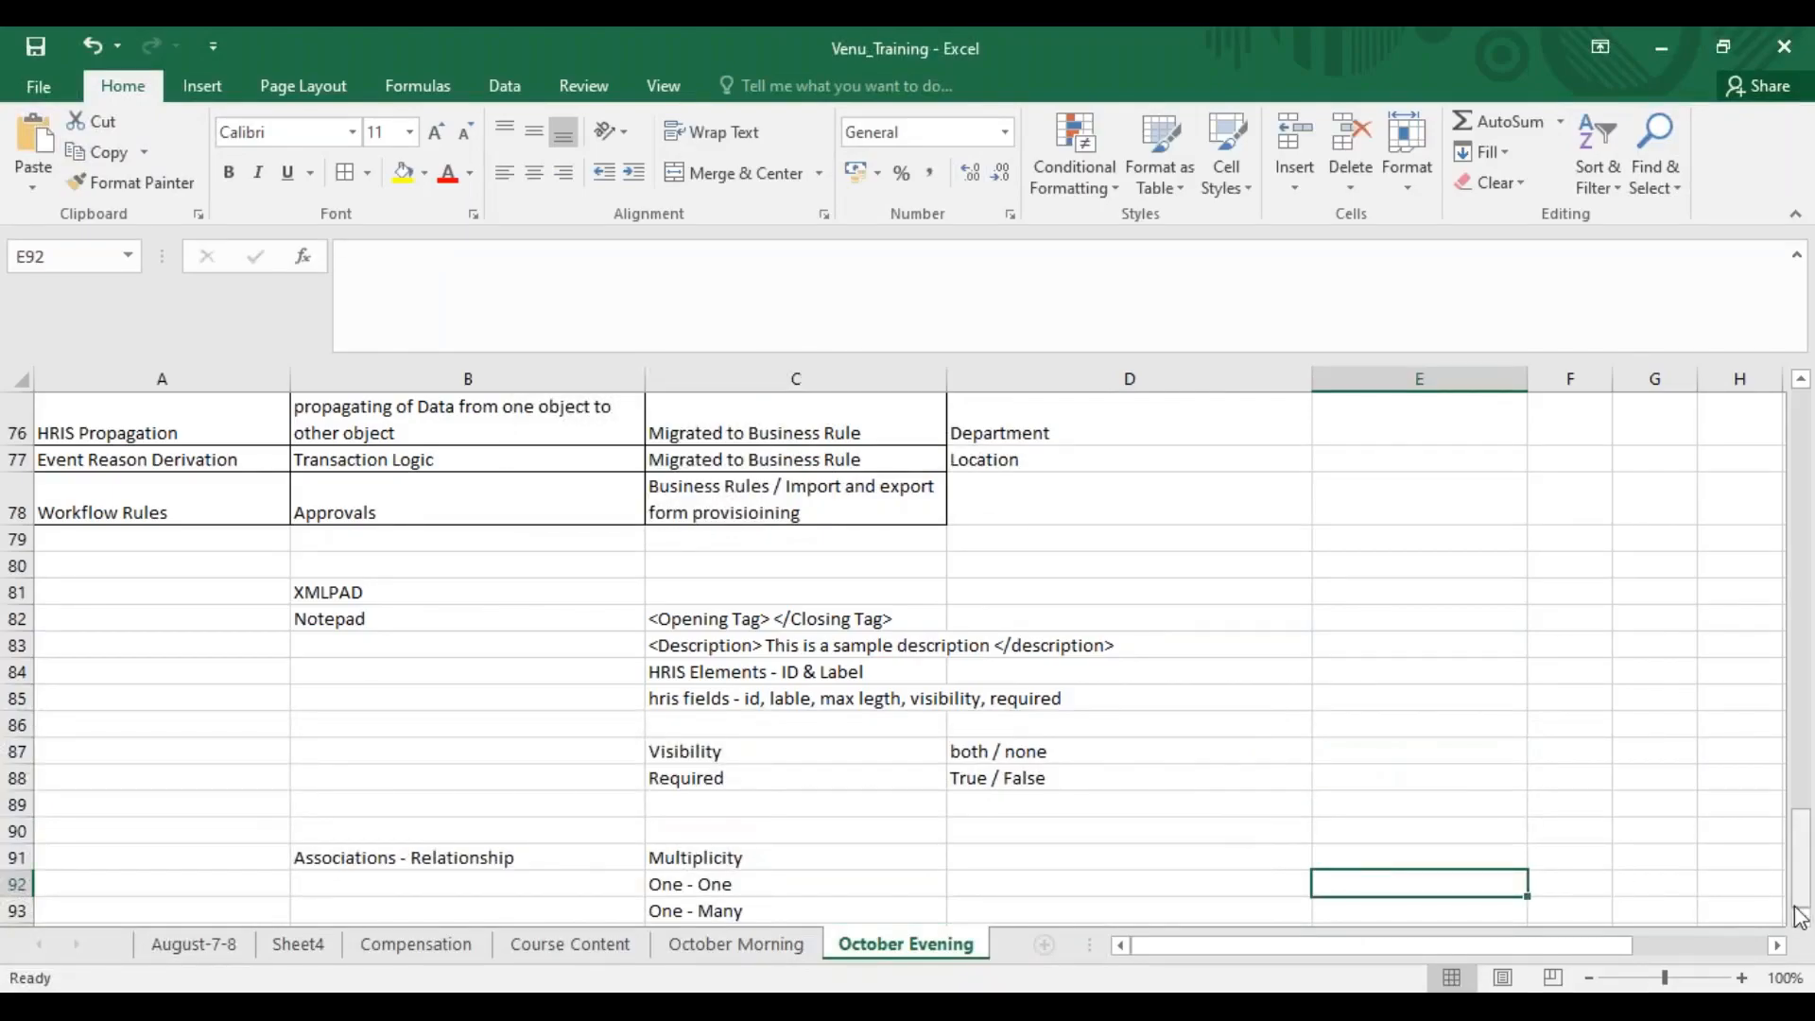
{"action": "scroll", "coordinate": [1801, 917], "scroll_direction": "down", "scroll_amount": 1}
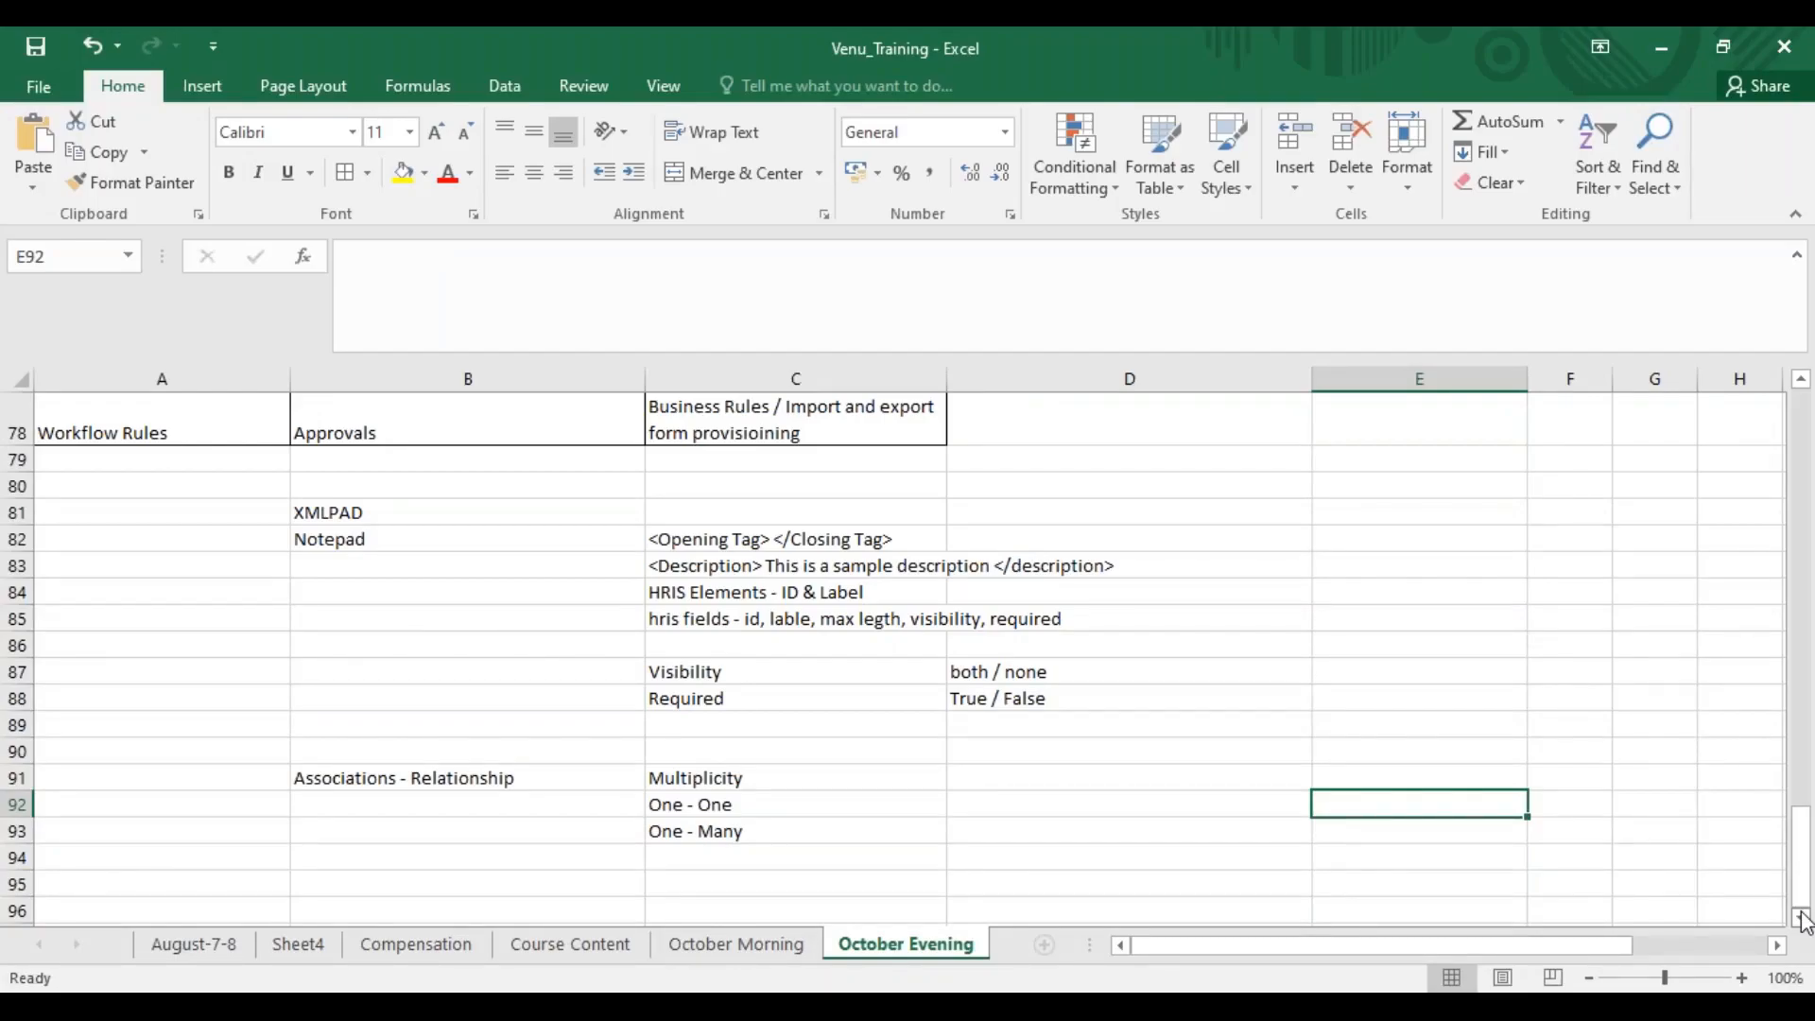
Enter "Bangalore" in cell E92 and "20 brances" in cell F92
{"action": "type", "text": "Bang"}
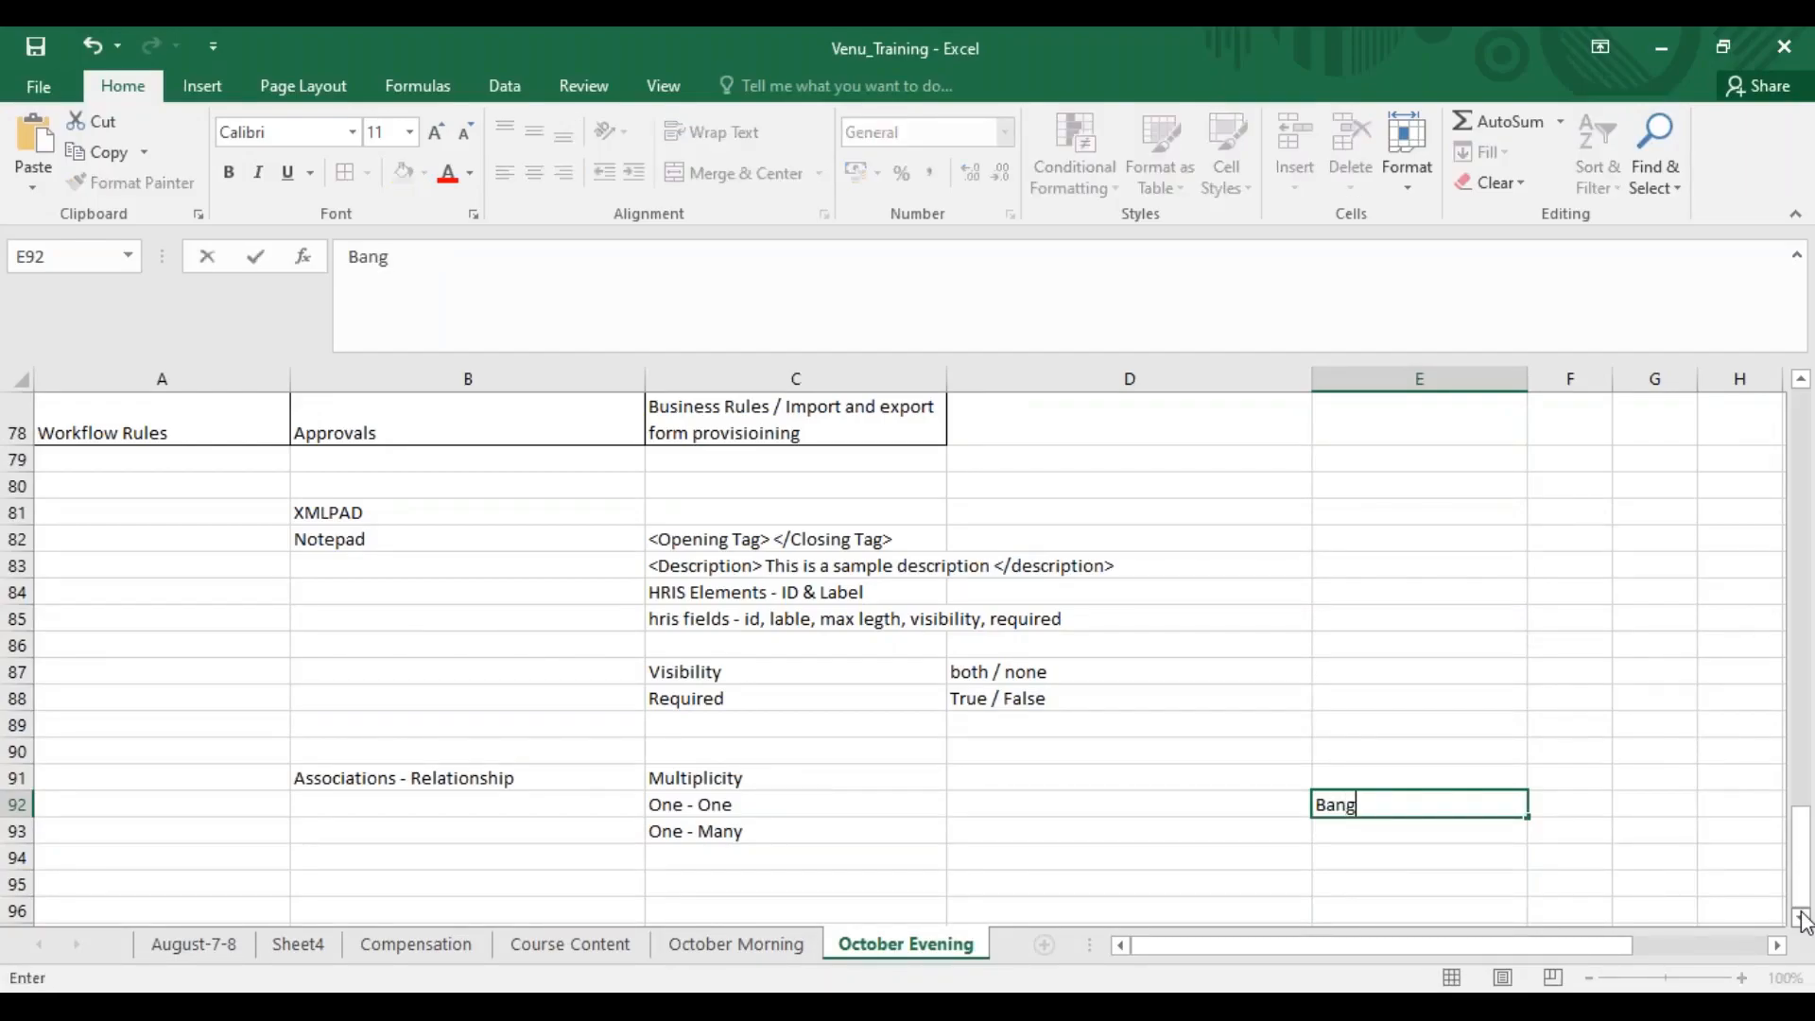
{"action": "type", "text": "alore"}
{"action": "left_click", "coordinate": [1573, 806]}
{"action": "type", "text": "20 "}
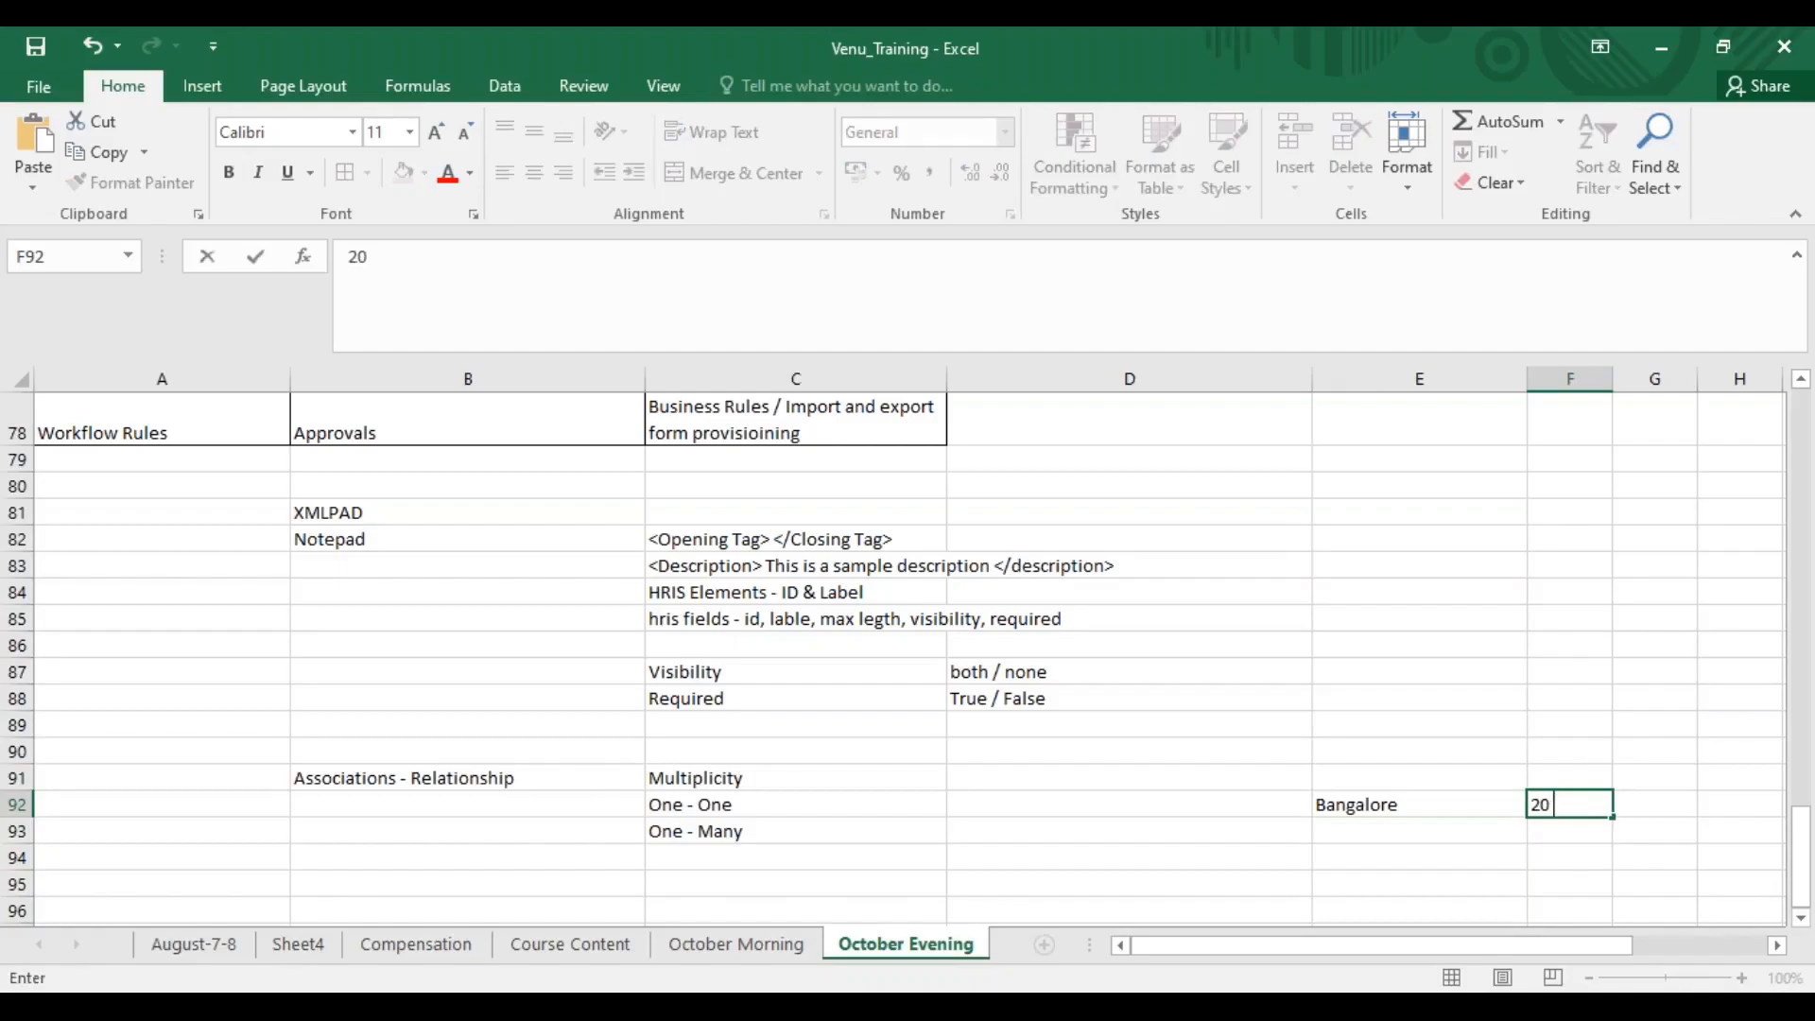
{"action": "type", "text": "brances"}
Enter "Chennai" in cell E93 with the branch count 10 in F93
{"action": "left_click", "coordinate": [1460, 827]}
{"action": "type", "text": "Chennai"}
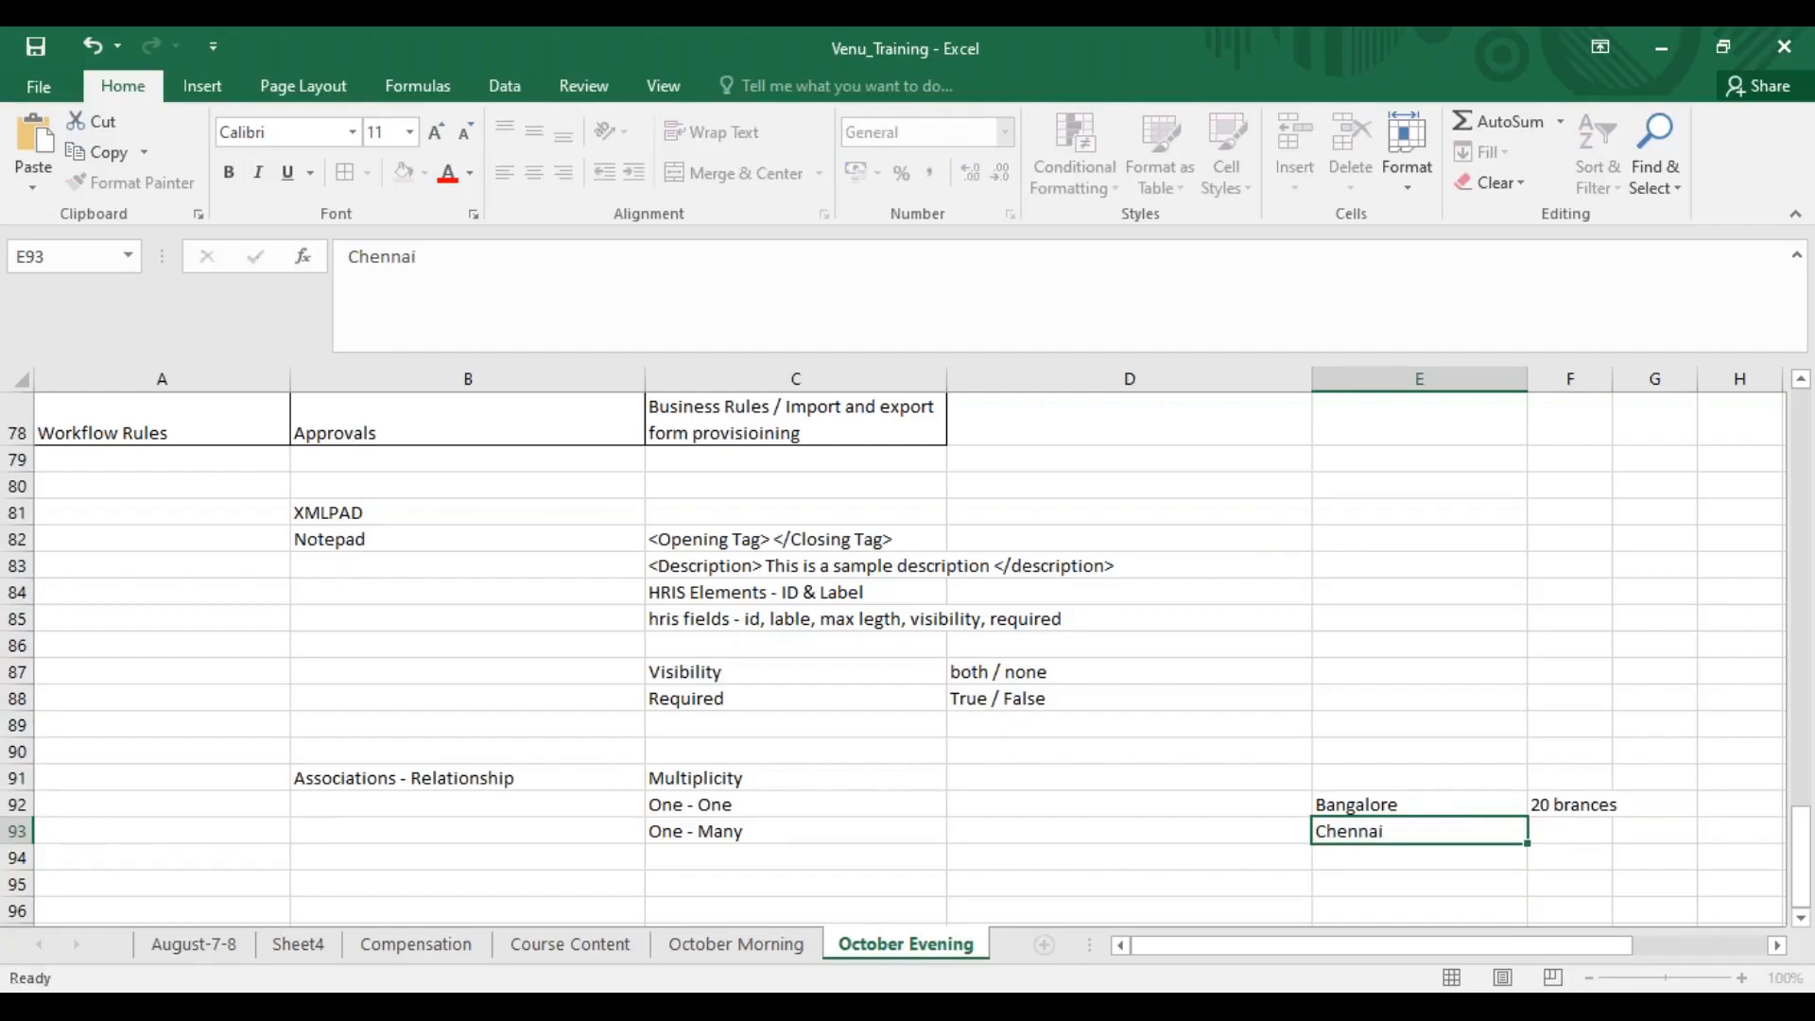
{"action": "key", "text": "Tab"}
{"action": "type", "text": "10"}
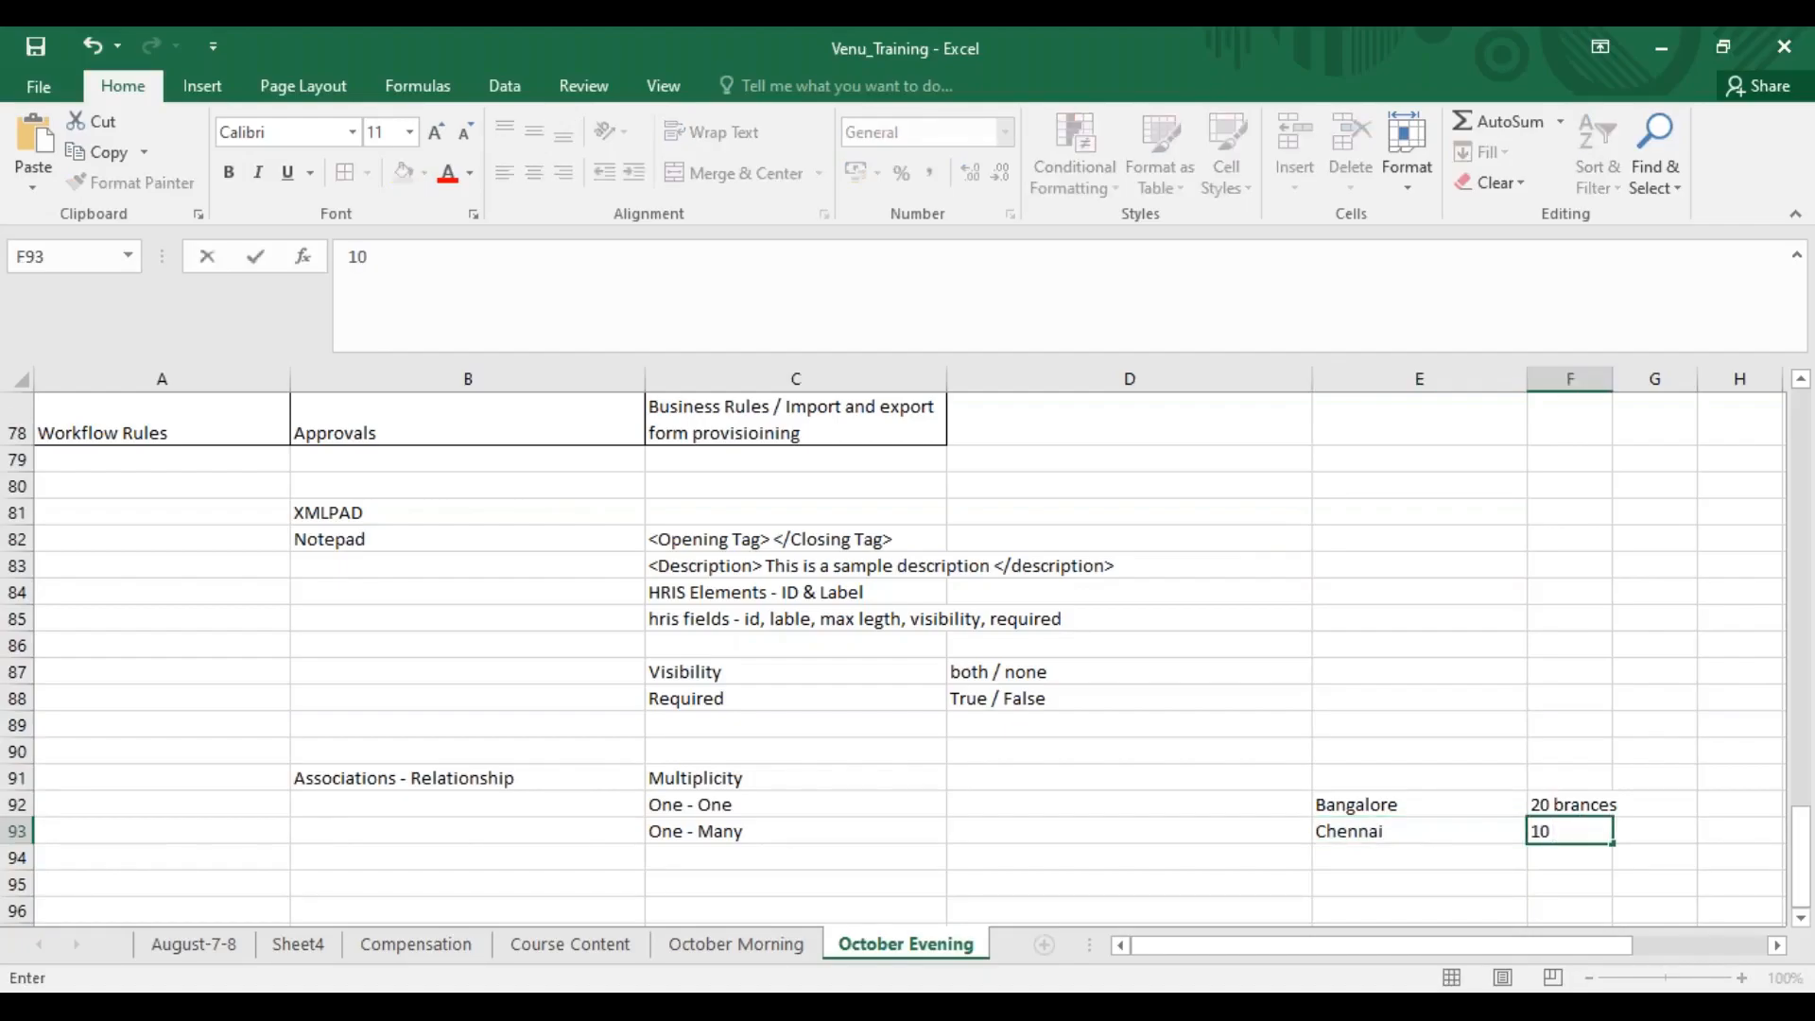
{"action": "key", "text": "Return"}
Enter "Hyderabad" in cell E94 and "15 branches" in cell F94
{"action": "type", "text": "Hyderabad"}
{"action": "key", "text": "Tab"}
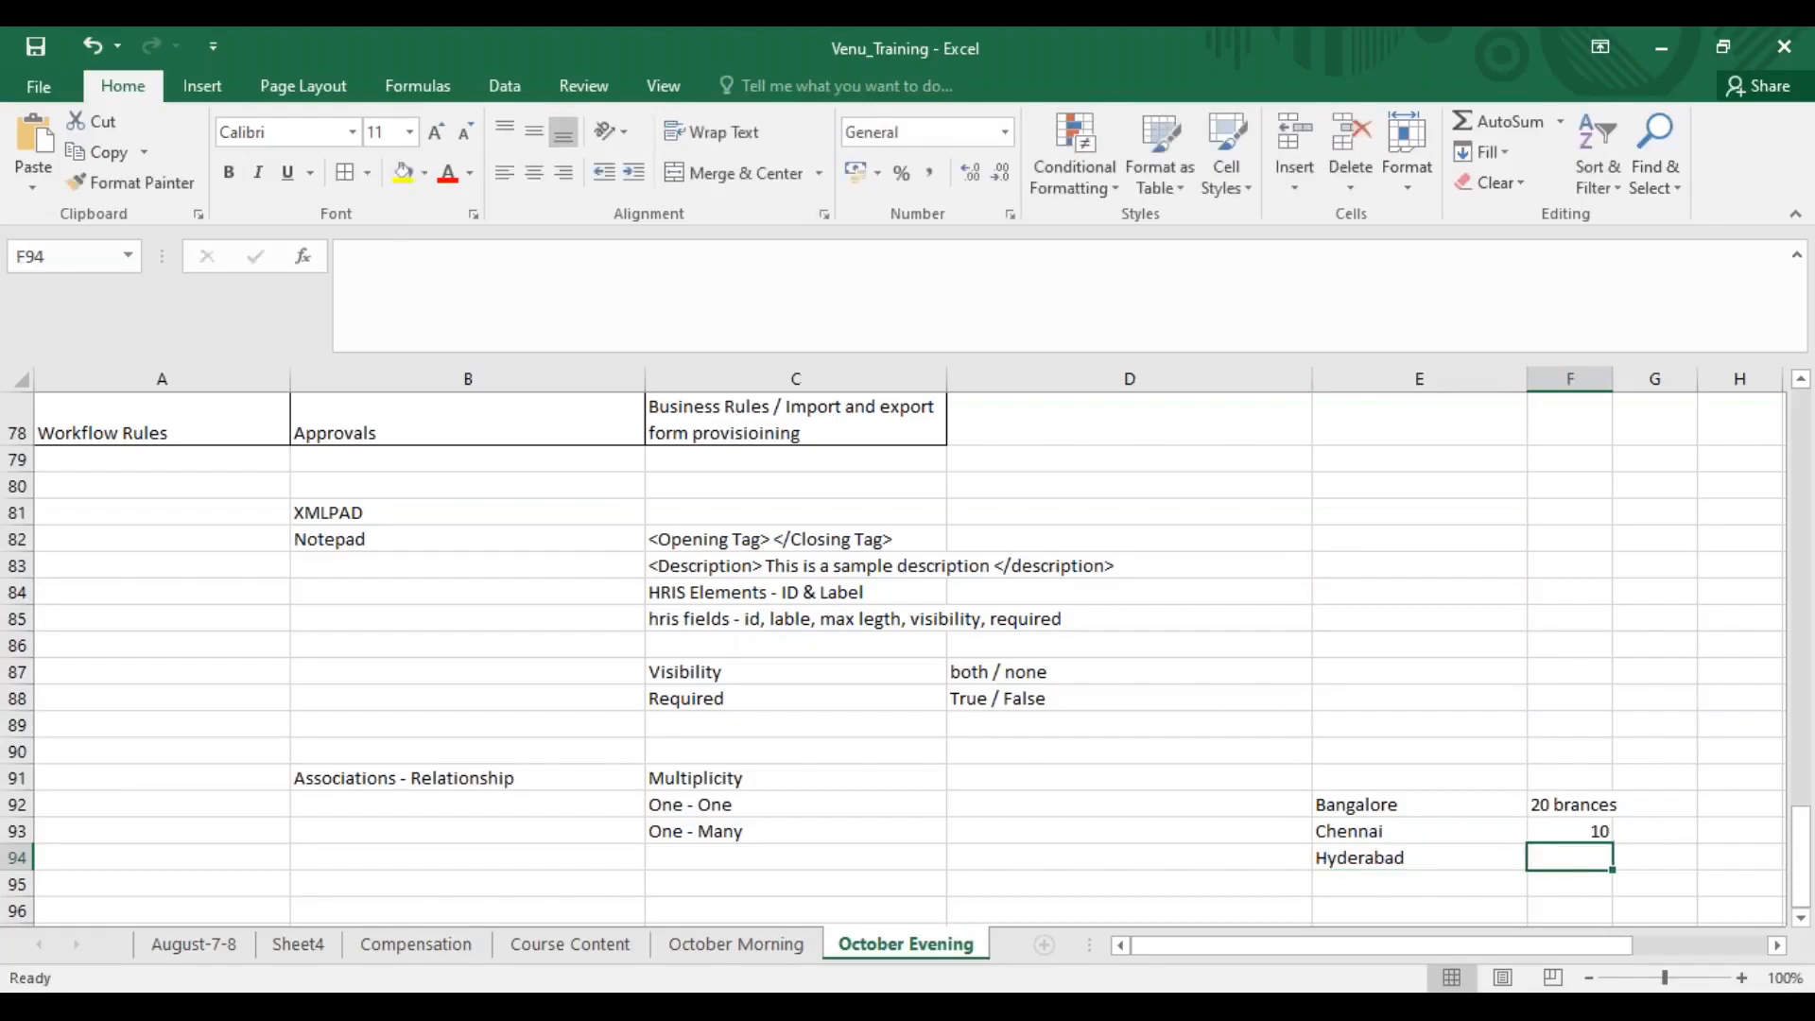
{"action": "type", "text": "15 branches"}
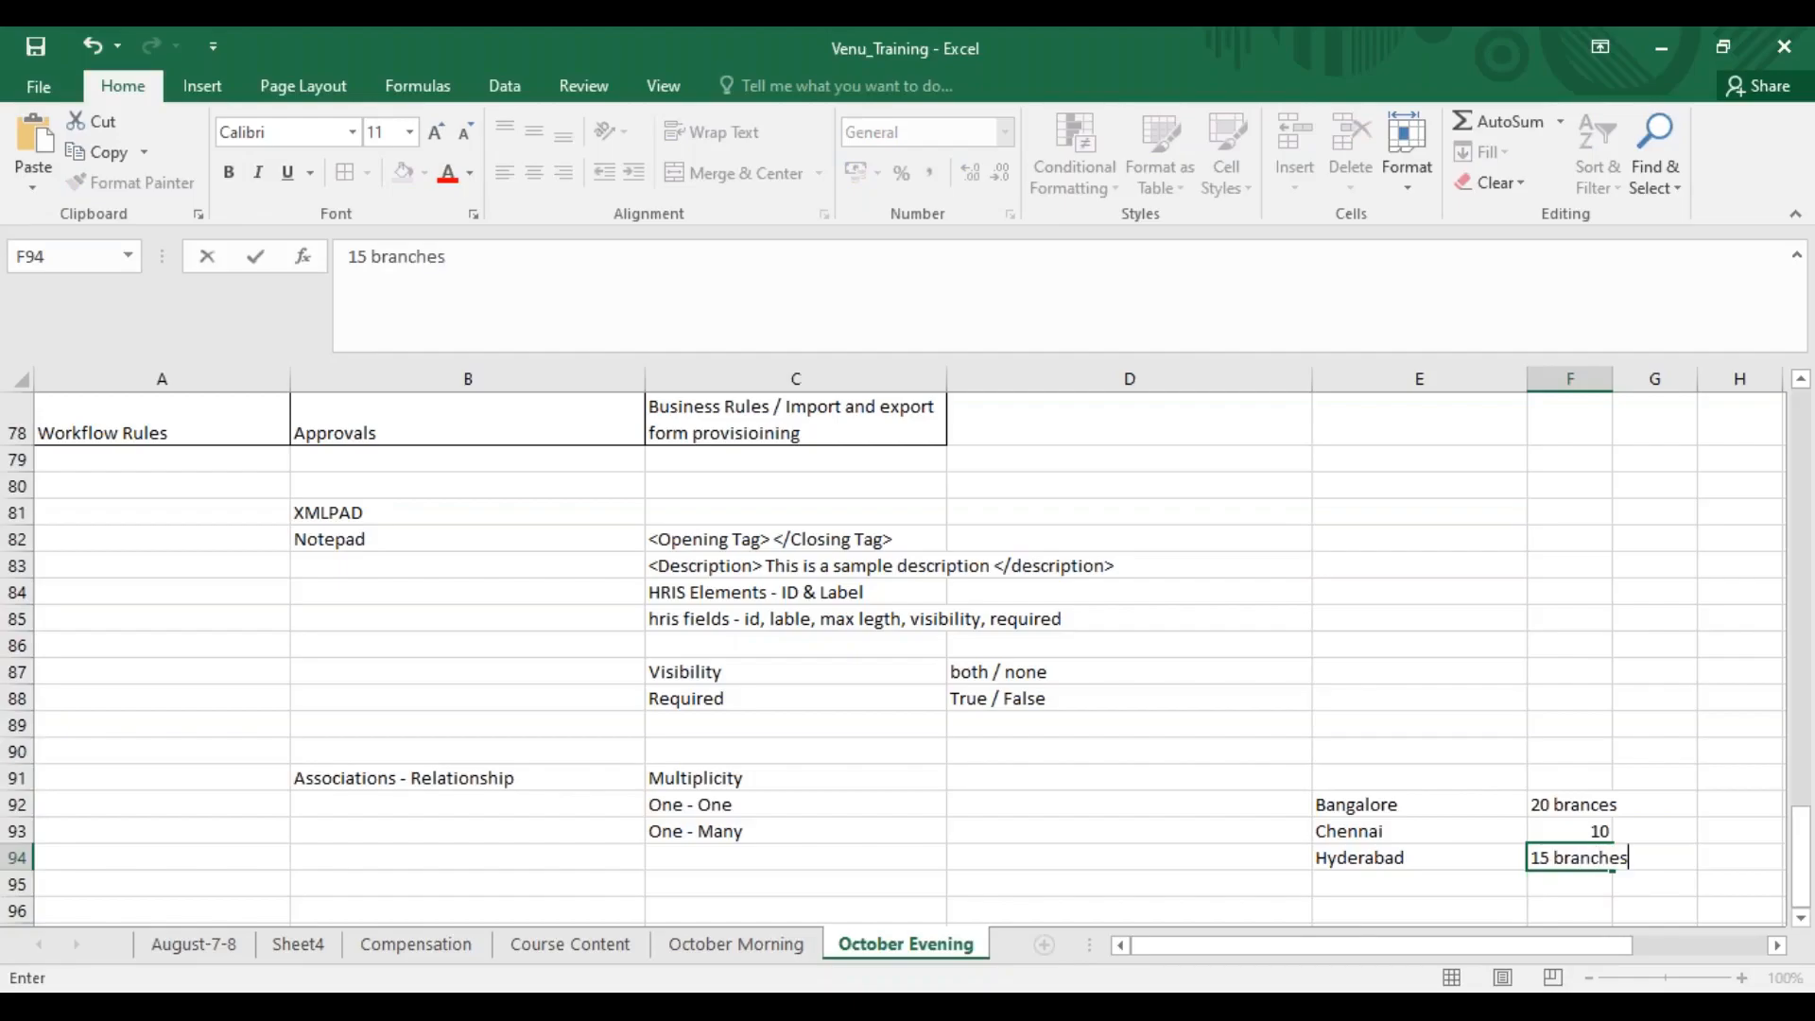
{"action": "left_click", "coordinate": [1630, 849]}
Review the city names in E92:E94 against the branch counts in F92:F94
{"action": "left_click", "coordinate": [1589, 832]}
{"action": "double_click", "coordinate": [1598, 831]}
{"action": "left_click", "coordinate": [1427, 800]}
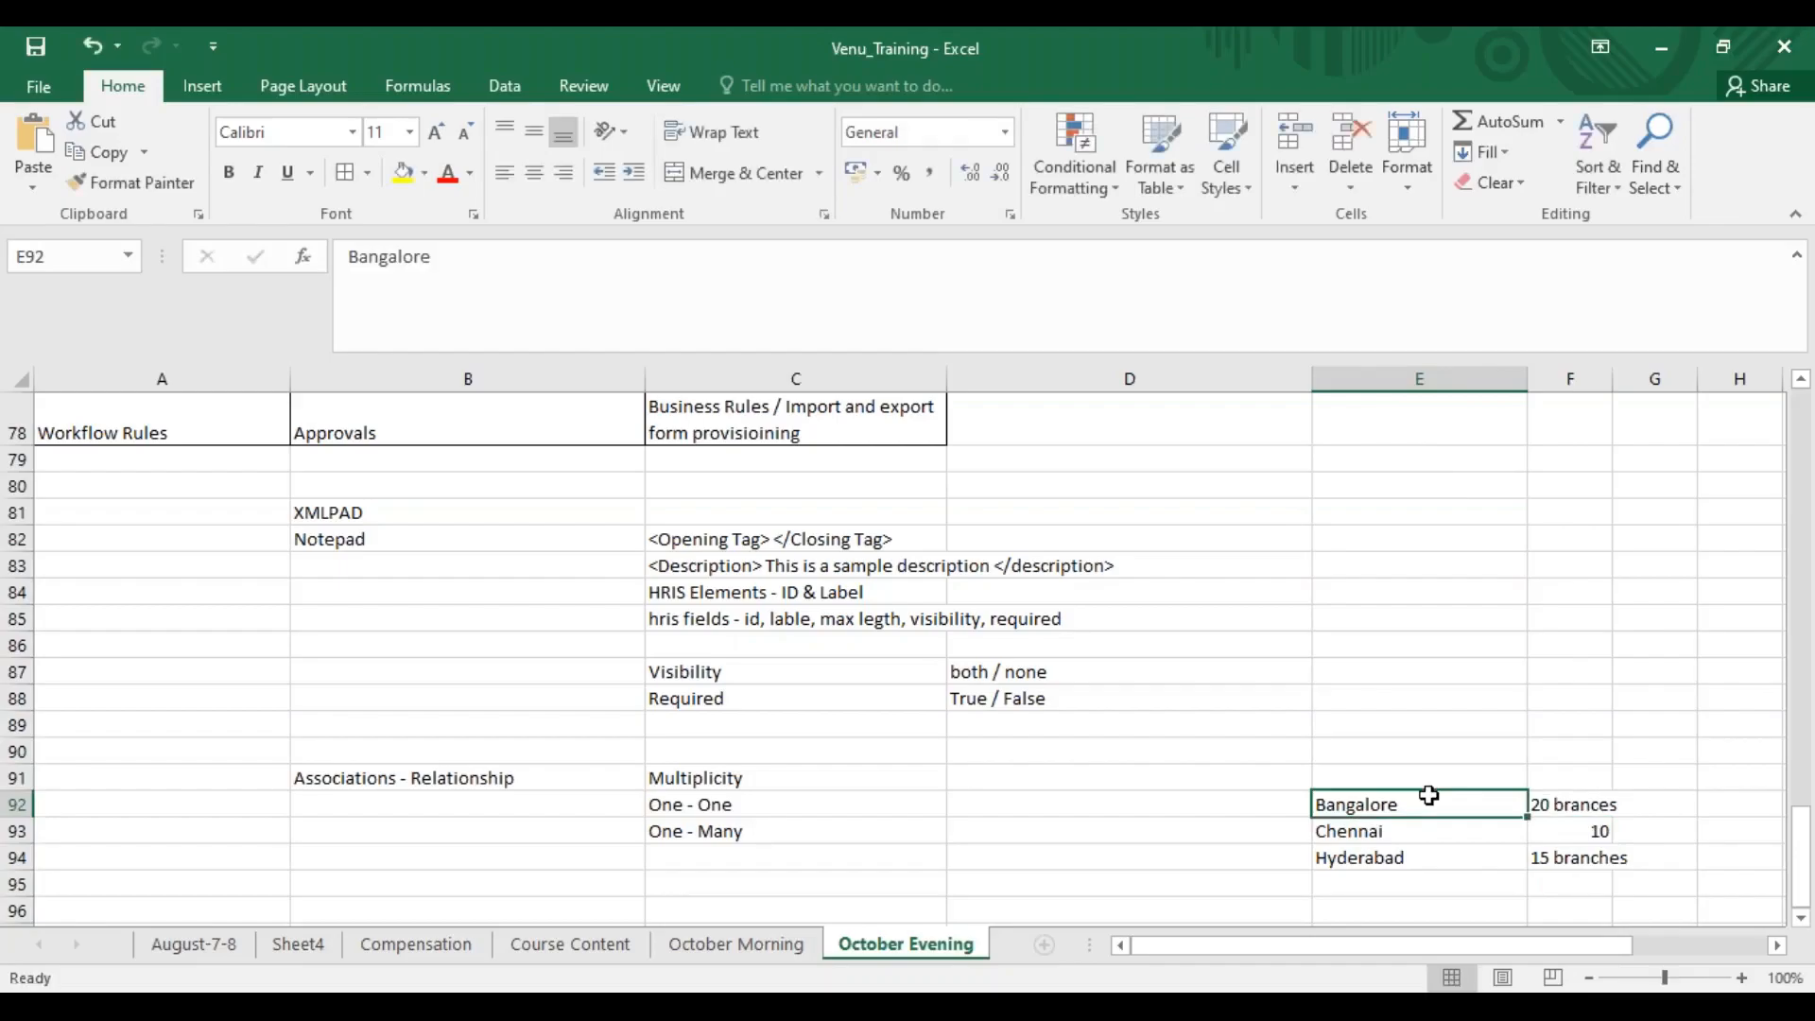
{"action": "left_click", "coordinate": [1428, 757]}
{"action": "left_click_drag", "start_coordinate": [1401, 802], "coordinate": [1418, 868]}
{"action": "left_click_drag", "start_coordinate": [1560, 815], "coordinate": [1576, 857]}
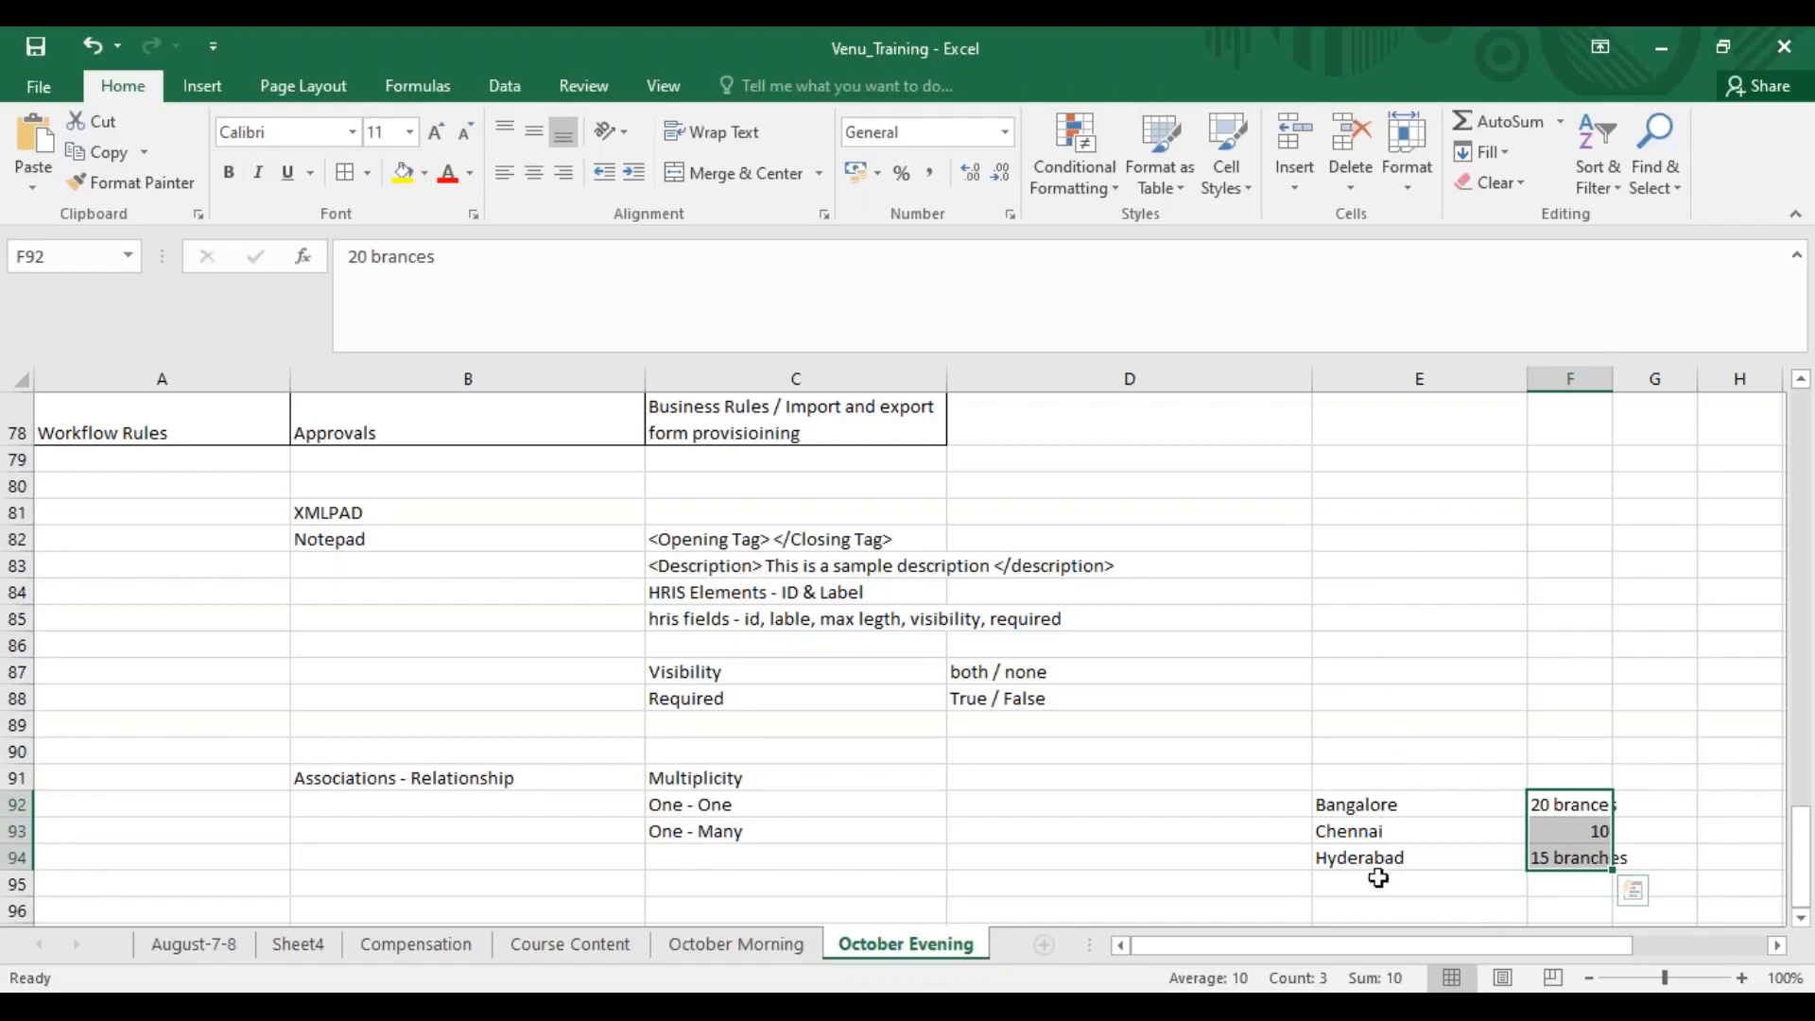
Extend the city list with "Mumbai", "Pune" and "Nasik" in cells E95 to E97
{"action": "left_click", "coordinate": [1386, 875]}
{"action": "type", "text": "Mumbai"}
{"action": "key", "text": "Return"}
{"action": "type", "text": "Pune"}
{"action": "key", "text": "Return"}
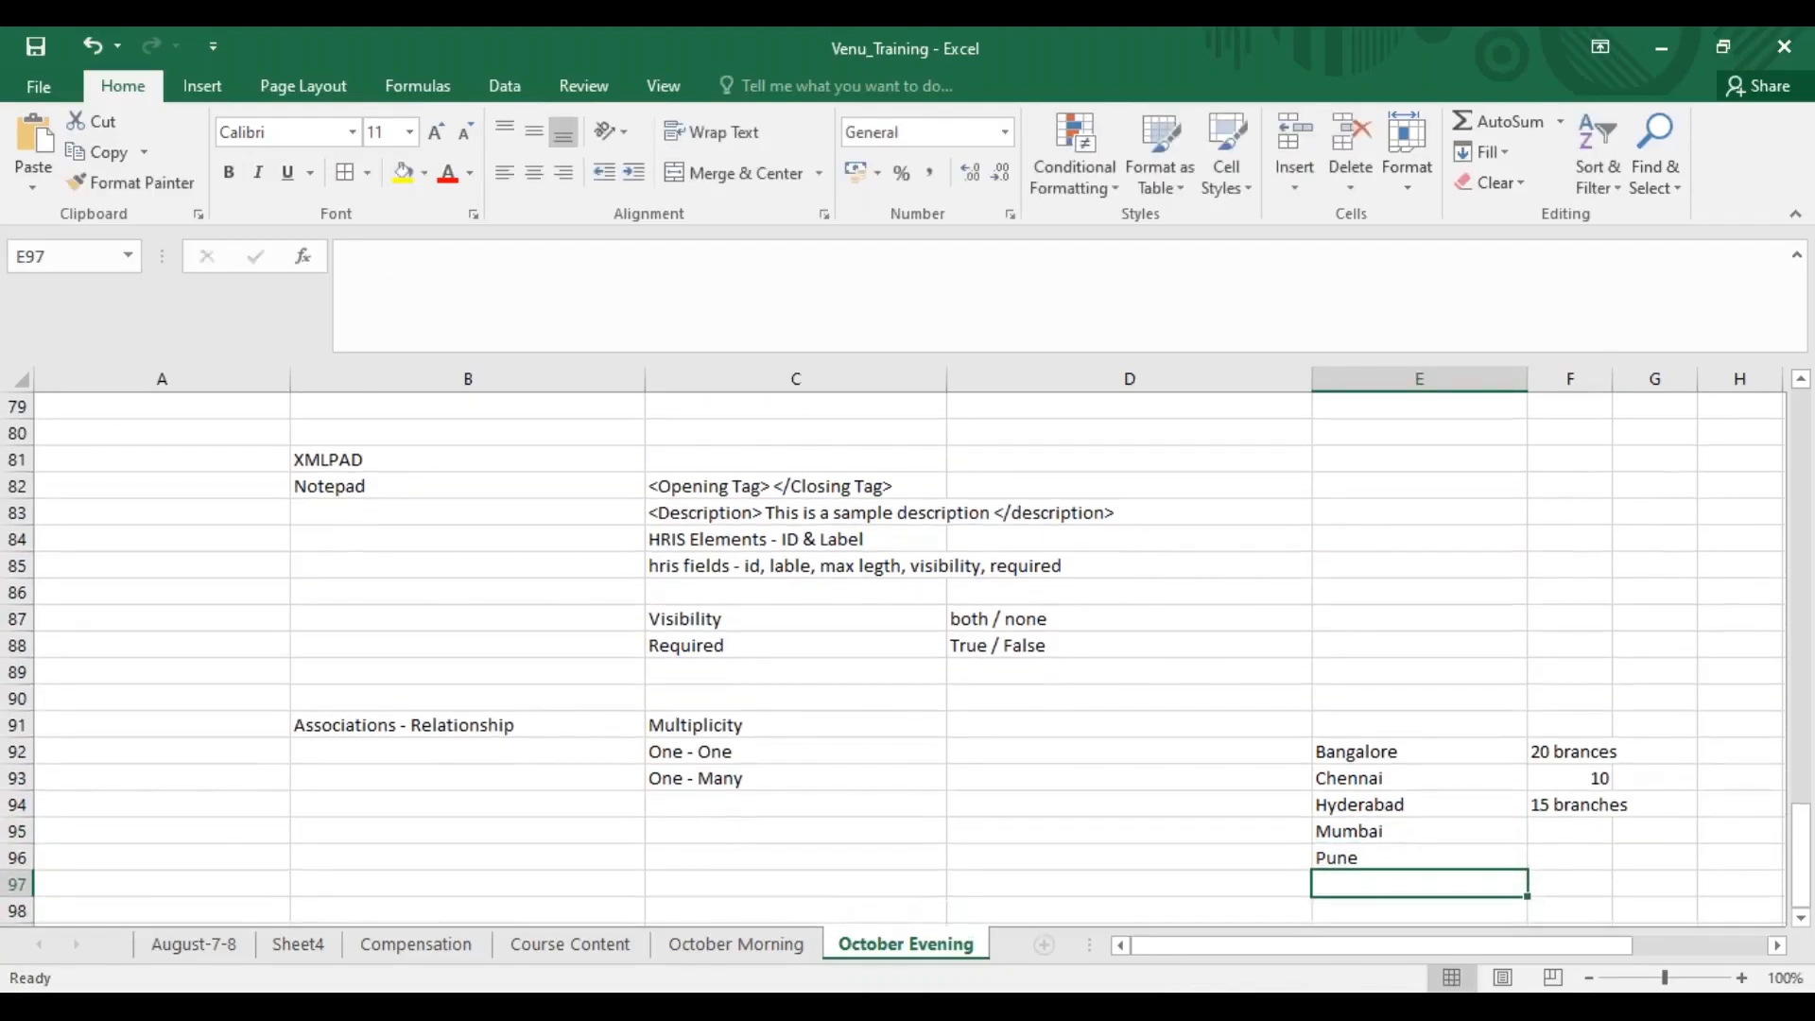
{"action": "type", "text": "Nasik"}
{"action": "key", "text": "Return"}
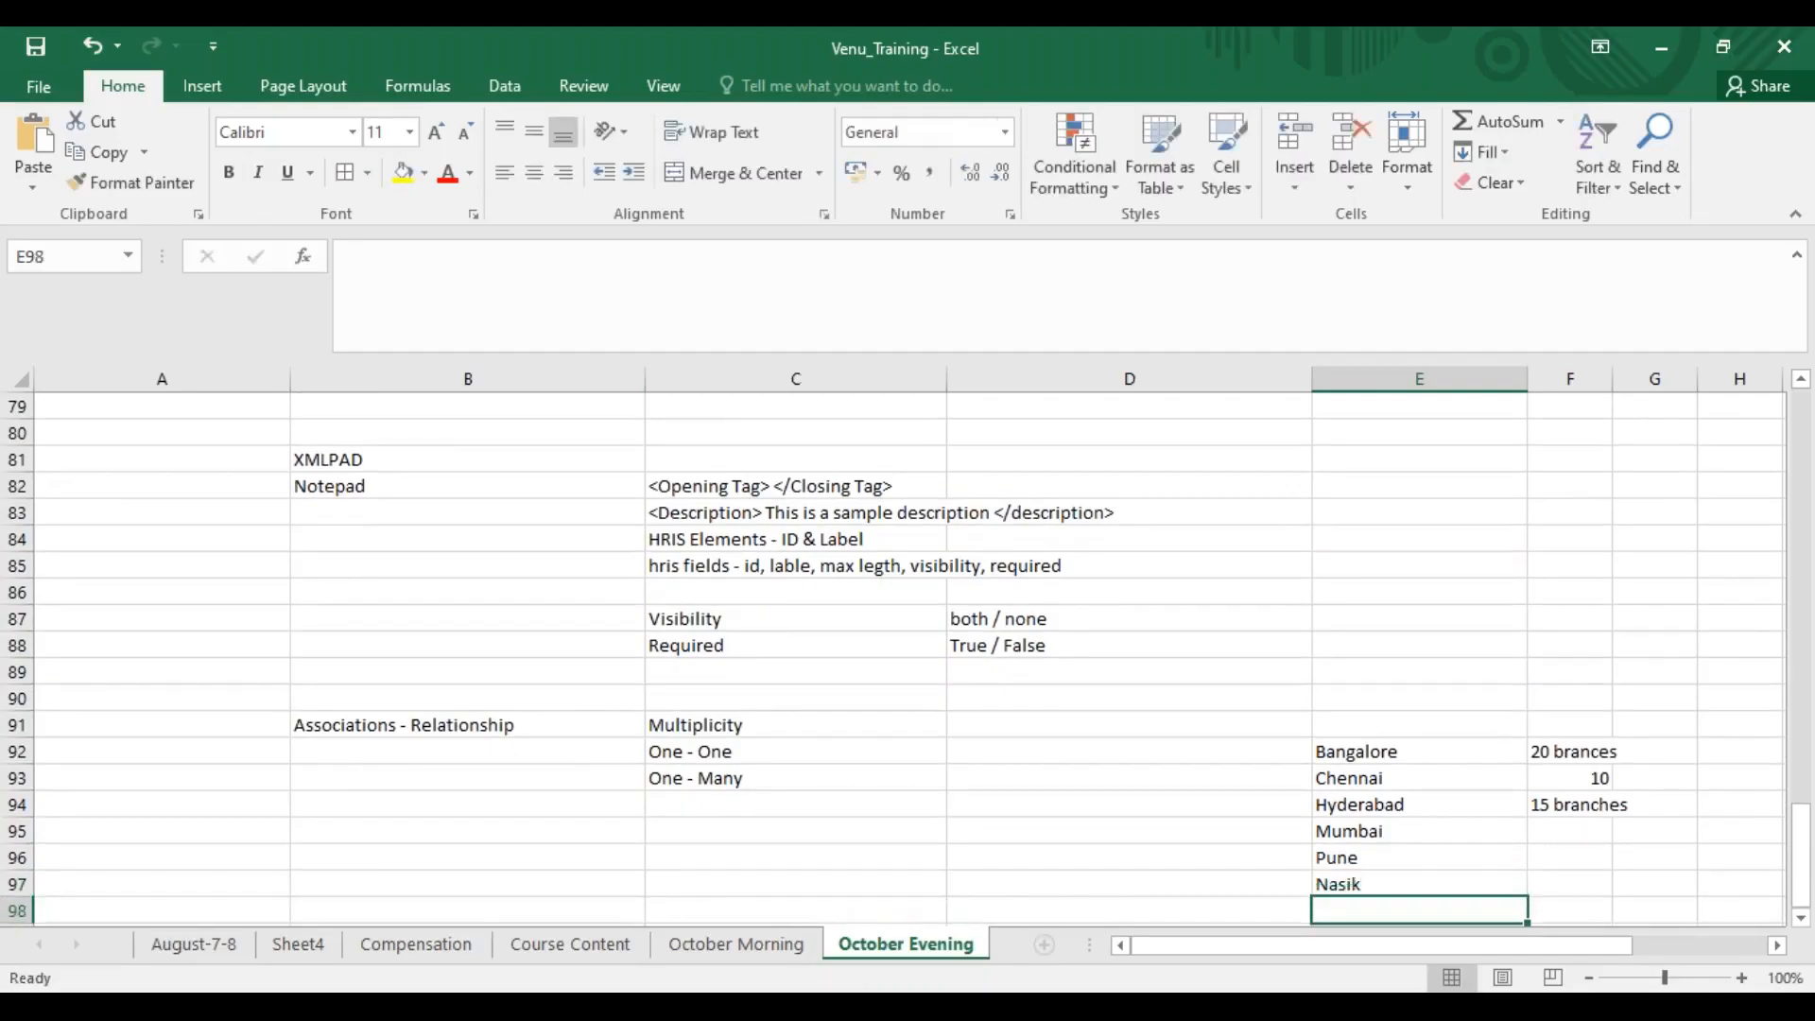
Enter "Rajasthan" in cell E98 below Nasik
{"action": "type", "text": "Aur"}
{"action": "key", "text": "BackSpace"}
{"action": "key", "text": "BackSpace"}
{"action": "key", "text": "BackSpace"}
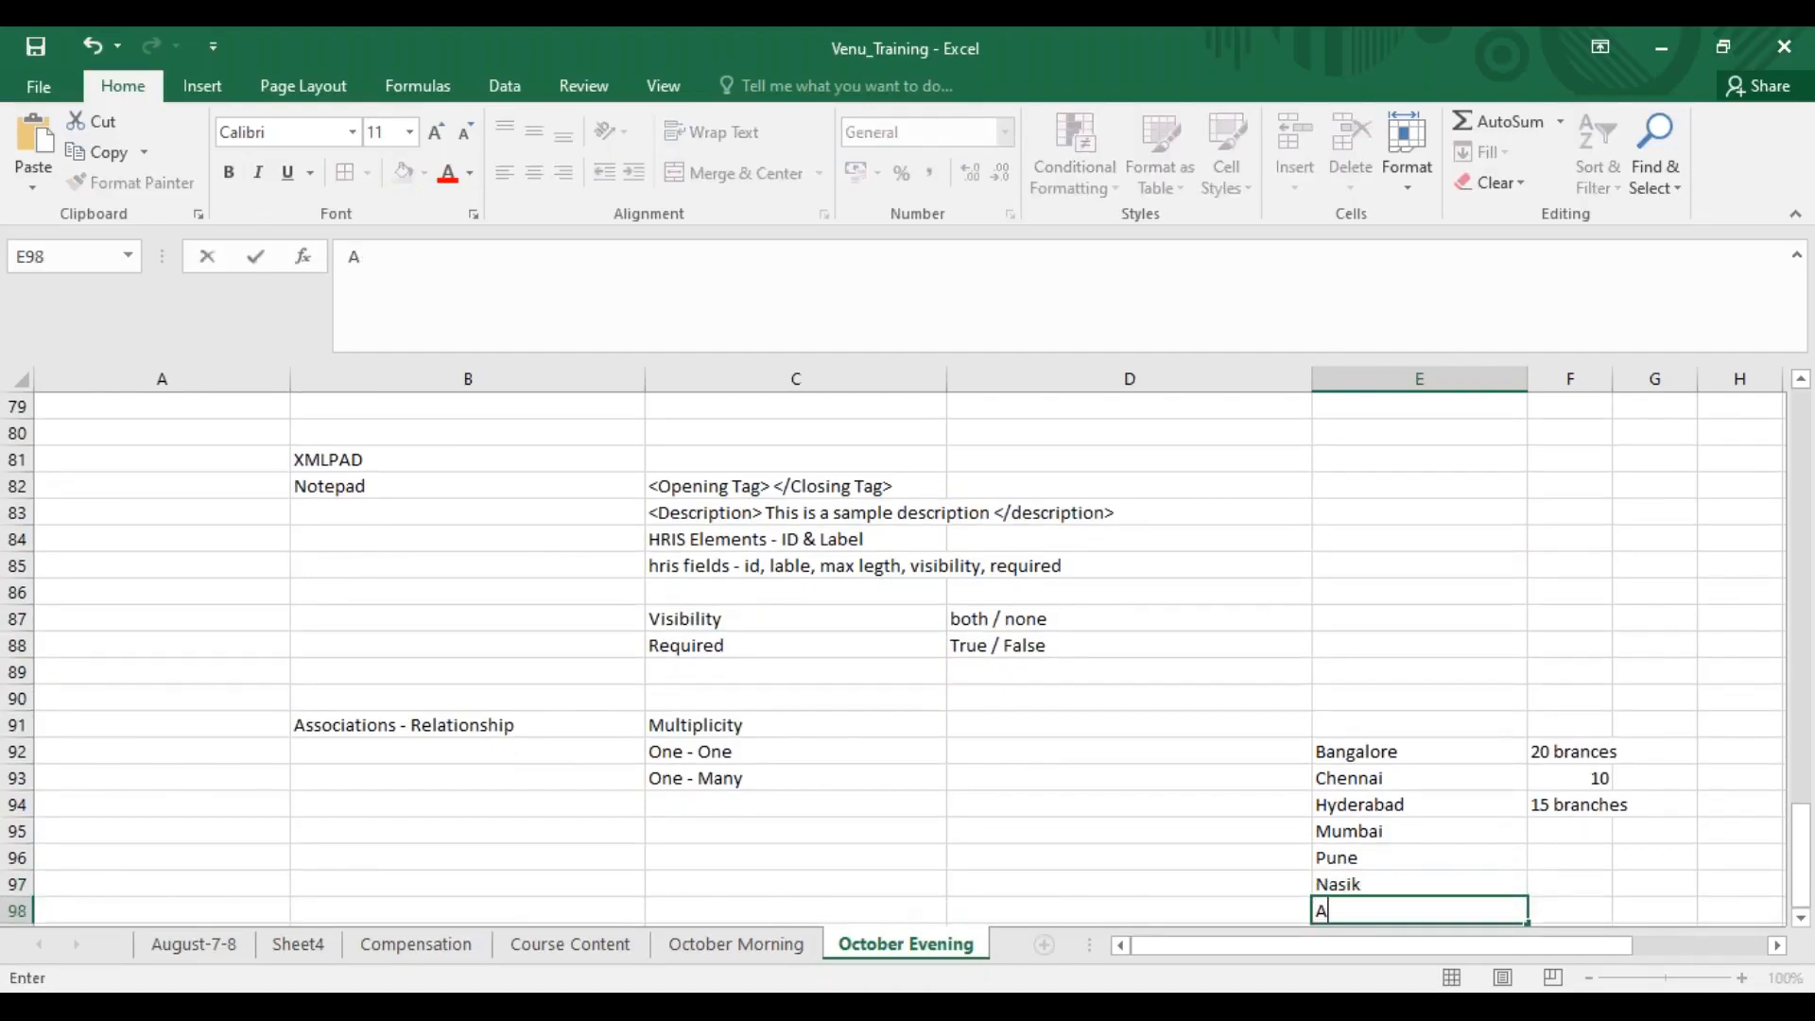
{"action": "type", "text": "Rajasthan"}
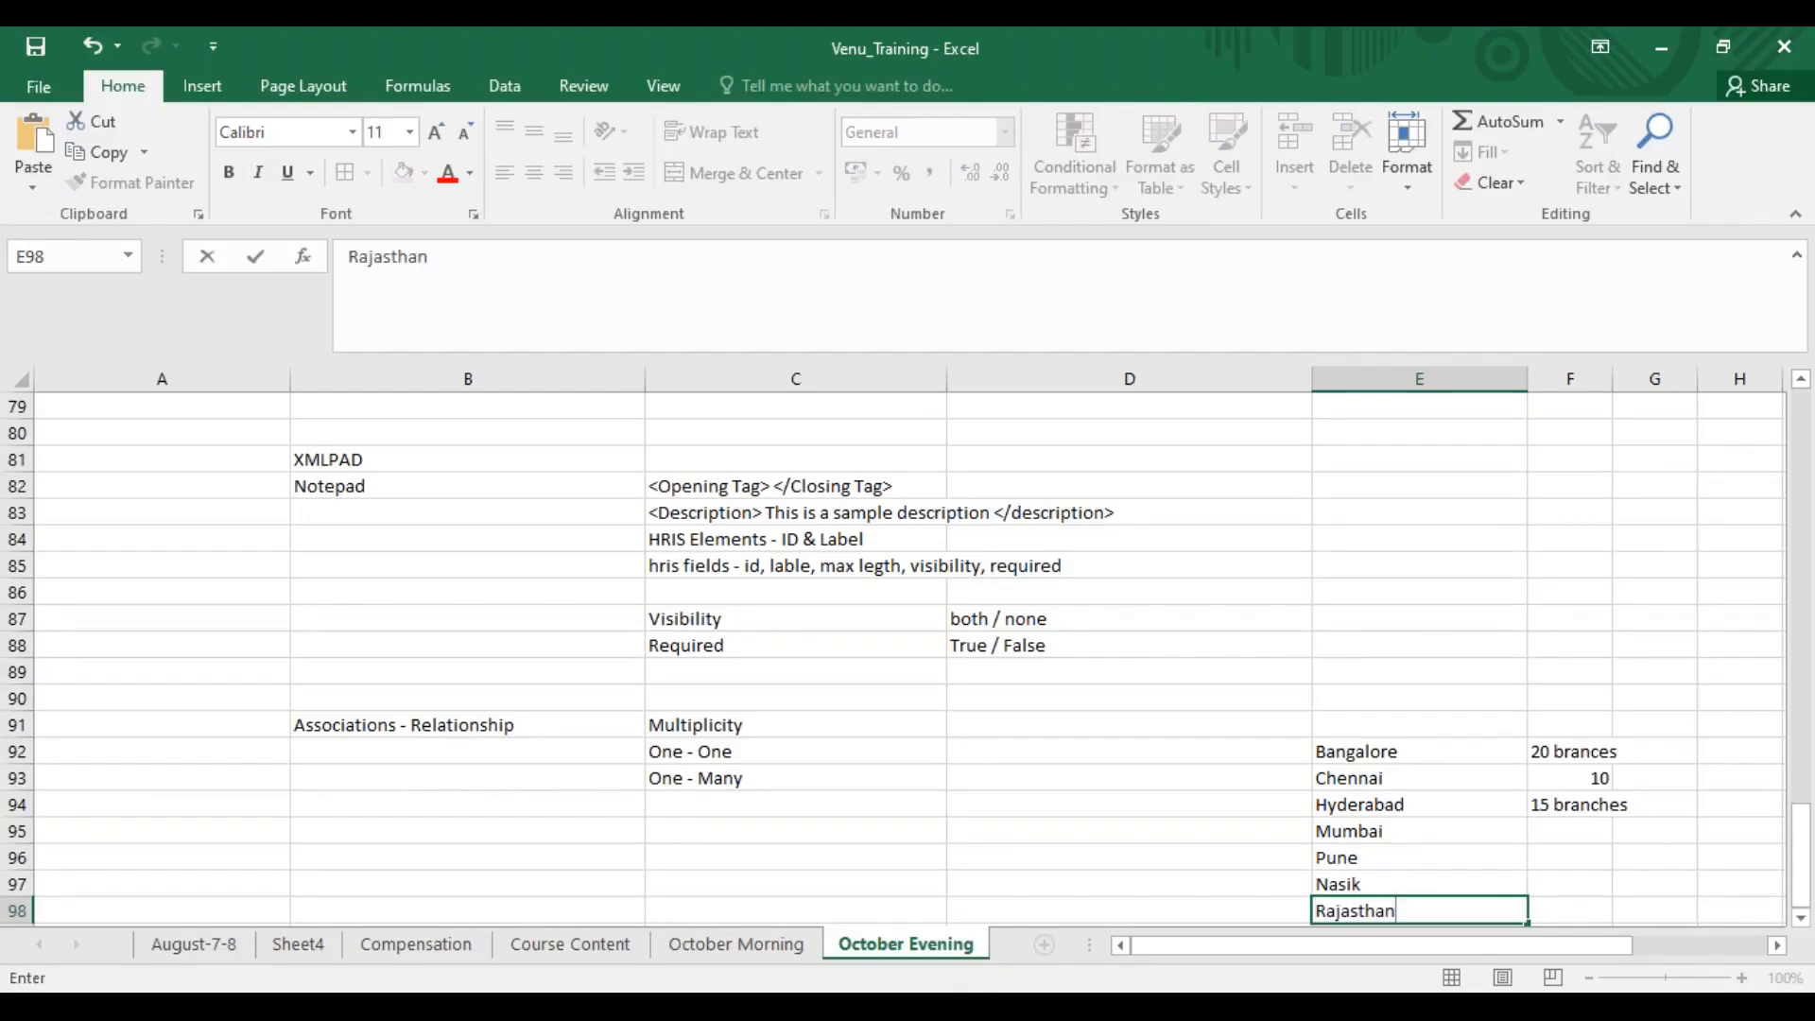
Commit the last city entry and review the city list from Bangalore down to Rajasthan in column E
{"action": "left_click_drag", "start_coordinate": [1407, 756], "coordinate": [1403, 912]}
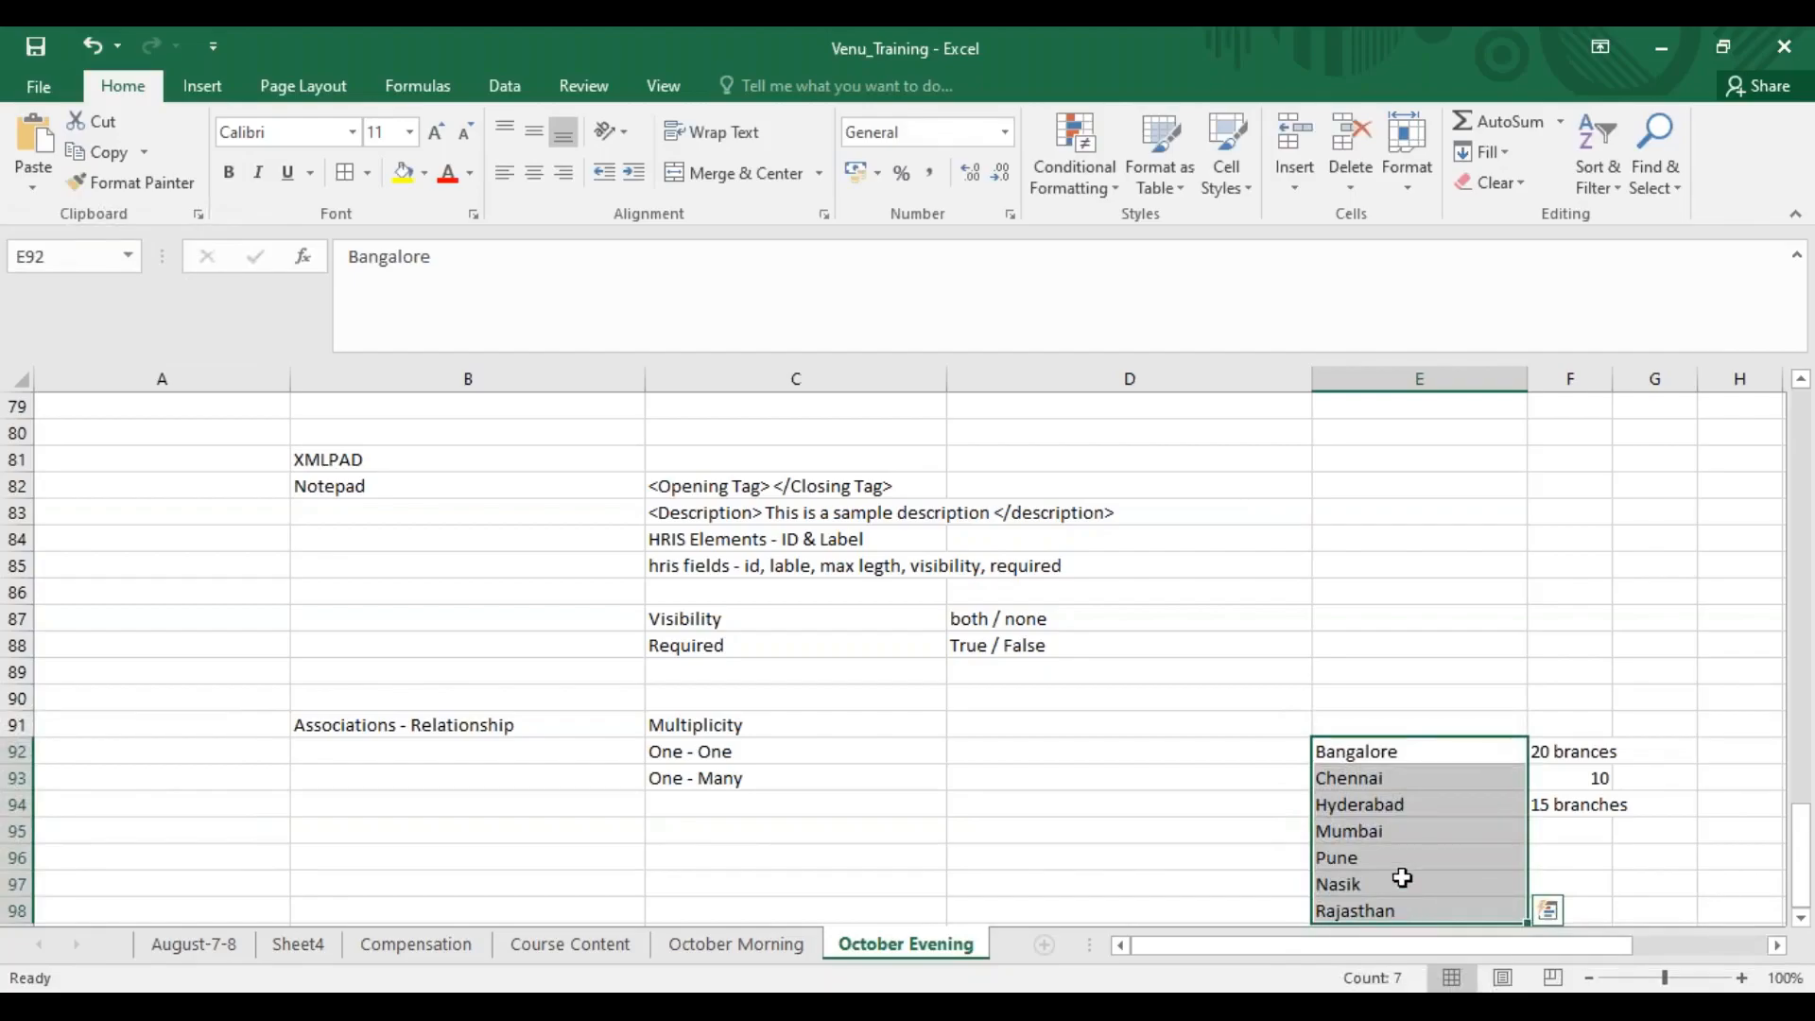
{"action": "left_click", "coordinate": [1298, 736]}
{"action": "left_click", "coordinate": [1379, 761]}
{"action": "left_click_drag", "start_coordinate": [1379, 766], "coordinate": [1381, 860]}
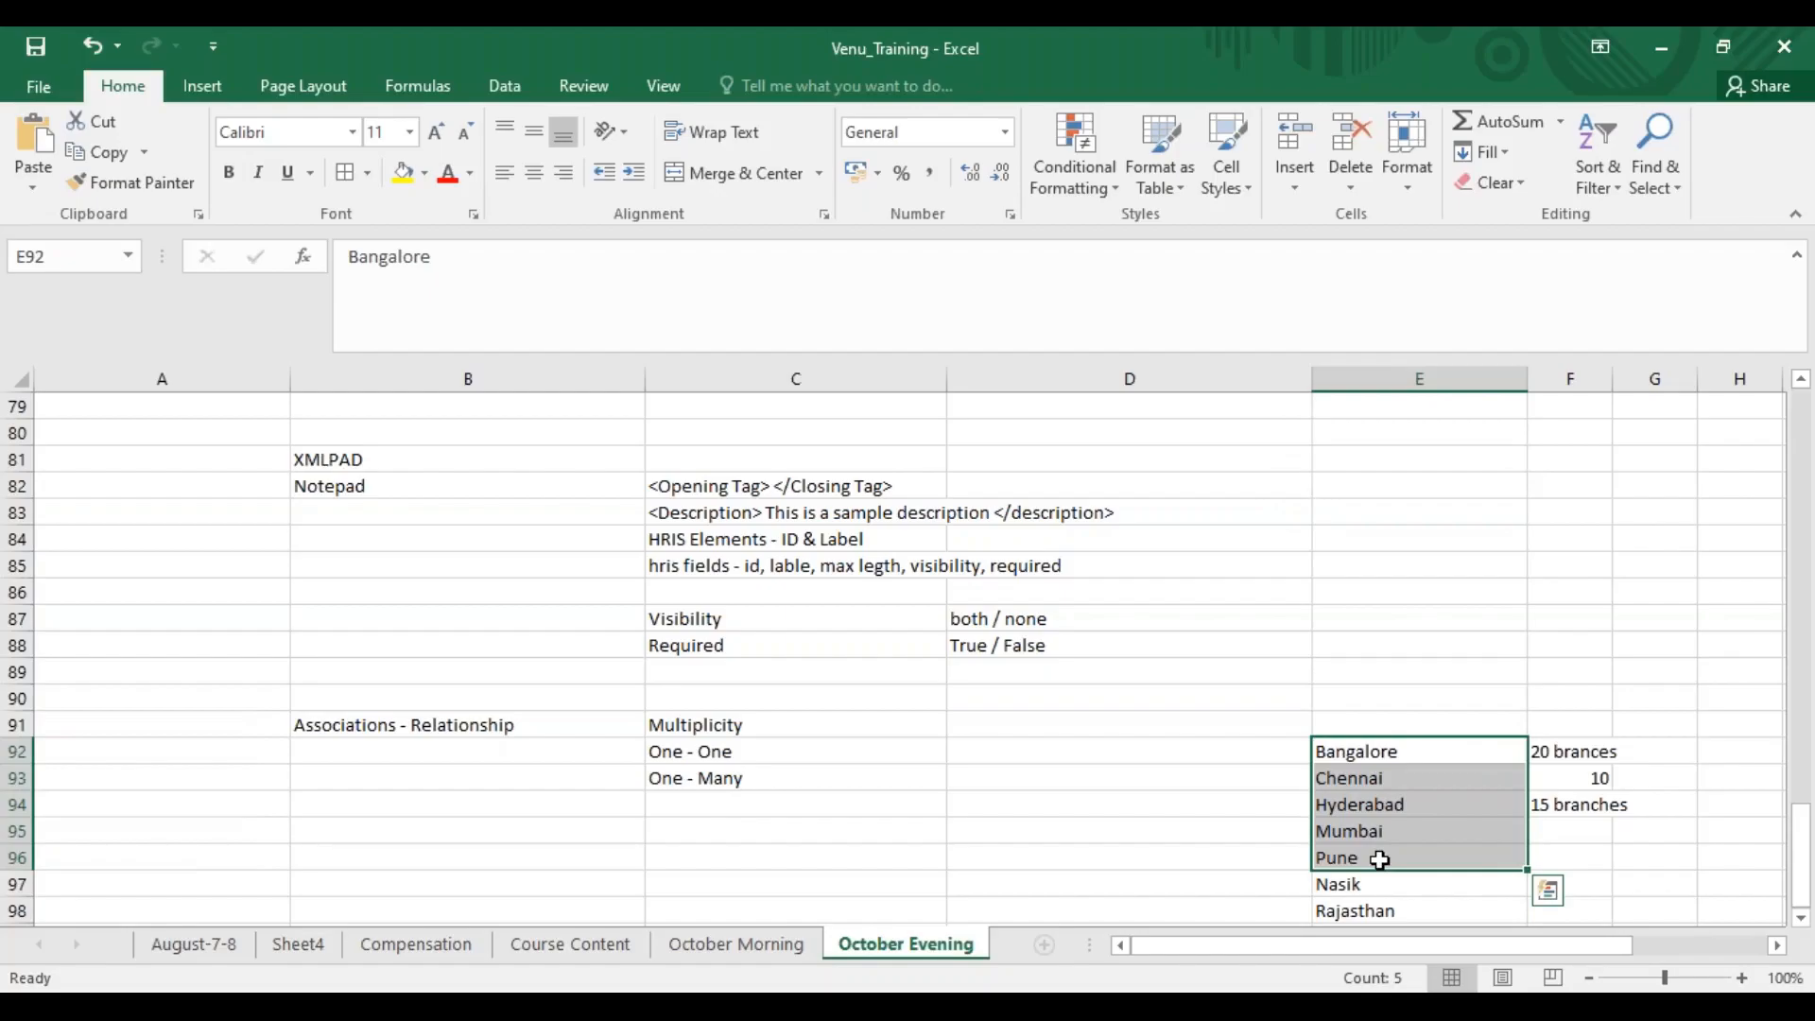
Enter the region names "North", "South" and "East" in cells E89 to E91 above Bangalore
{"action": "left_click", "coordinate": [1341, 669]}
{"action": "type", "text": "North"}
{"action": "key", "text": "Return"}
{"action": "type", "text": "South"}
{"action": "key", "text": "Return"}
{"action": "type", "text": "East"}
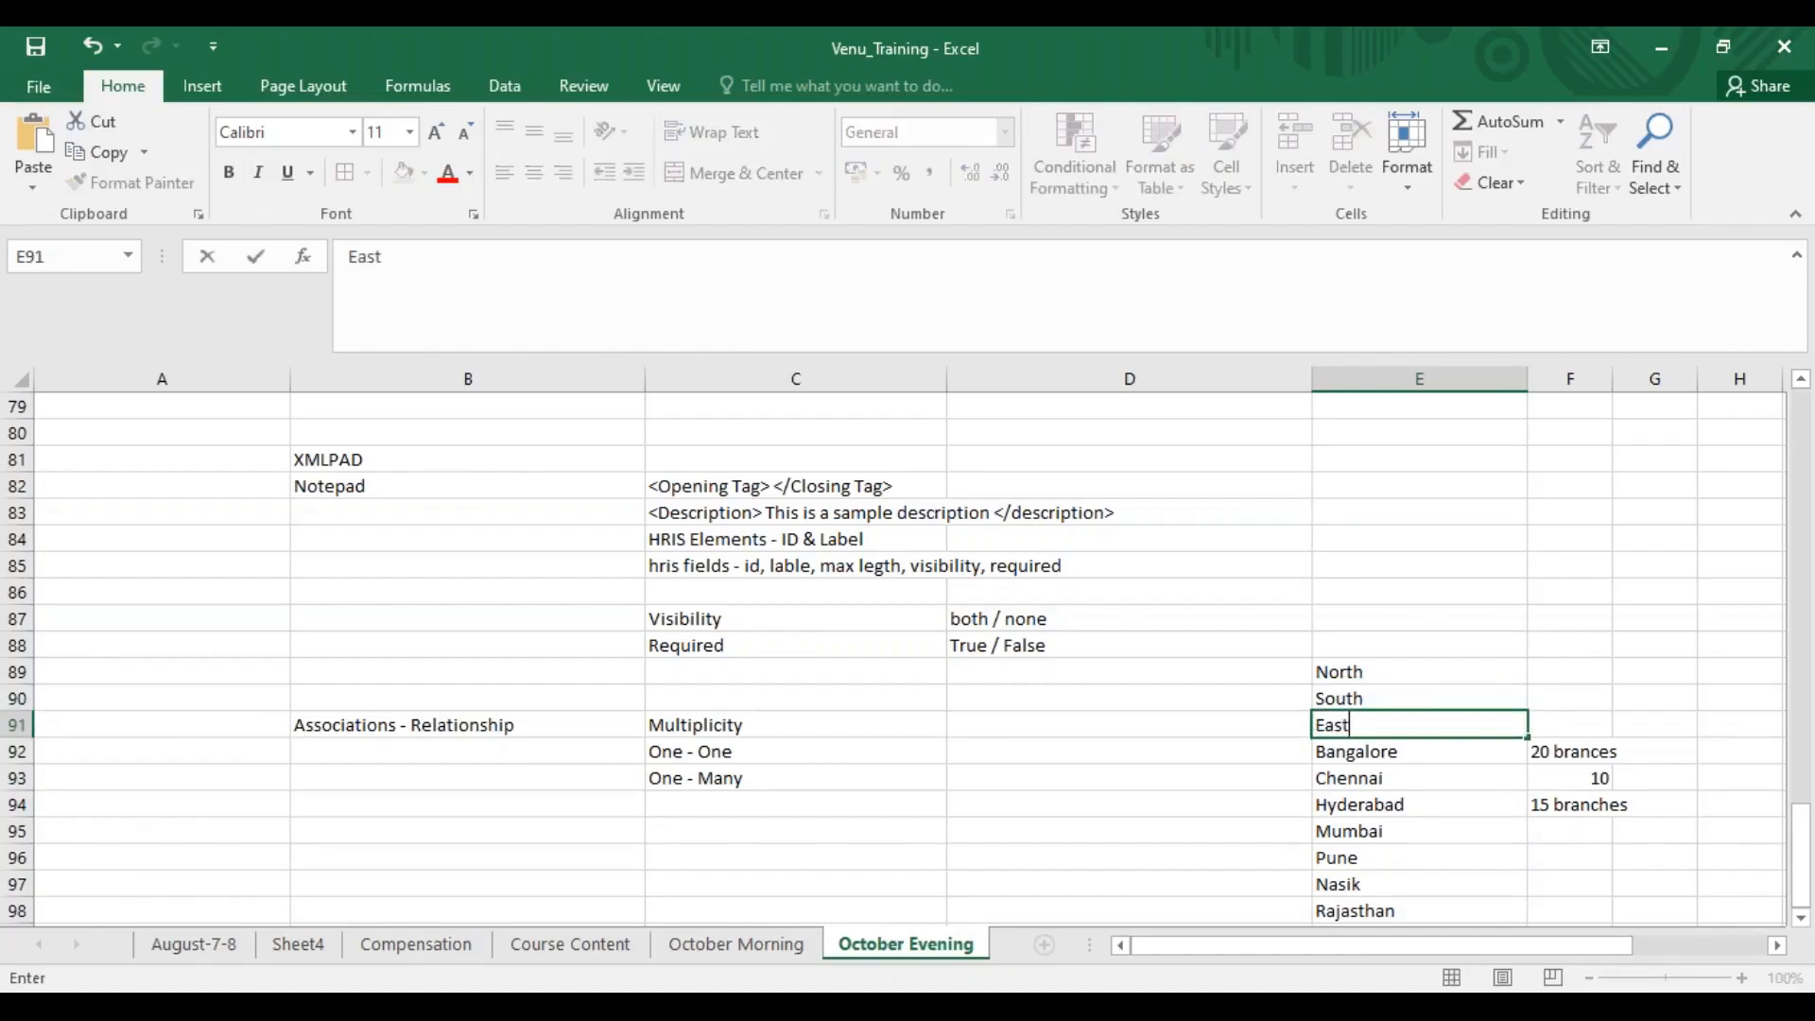
{"action": "left_click", "coordinate": [1552, 749]}
Review the regions in E89:E91 against the cities Bangalore, Chennai and Hyderabad in E92:E94
{"action": "left_click_drag", "start_coordinate": [1381, 673], "coordinate": [1364, 733]}
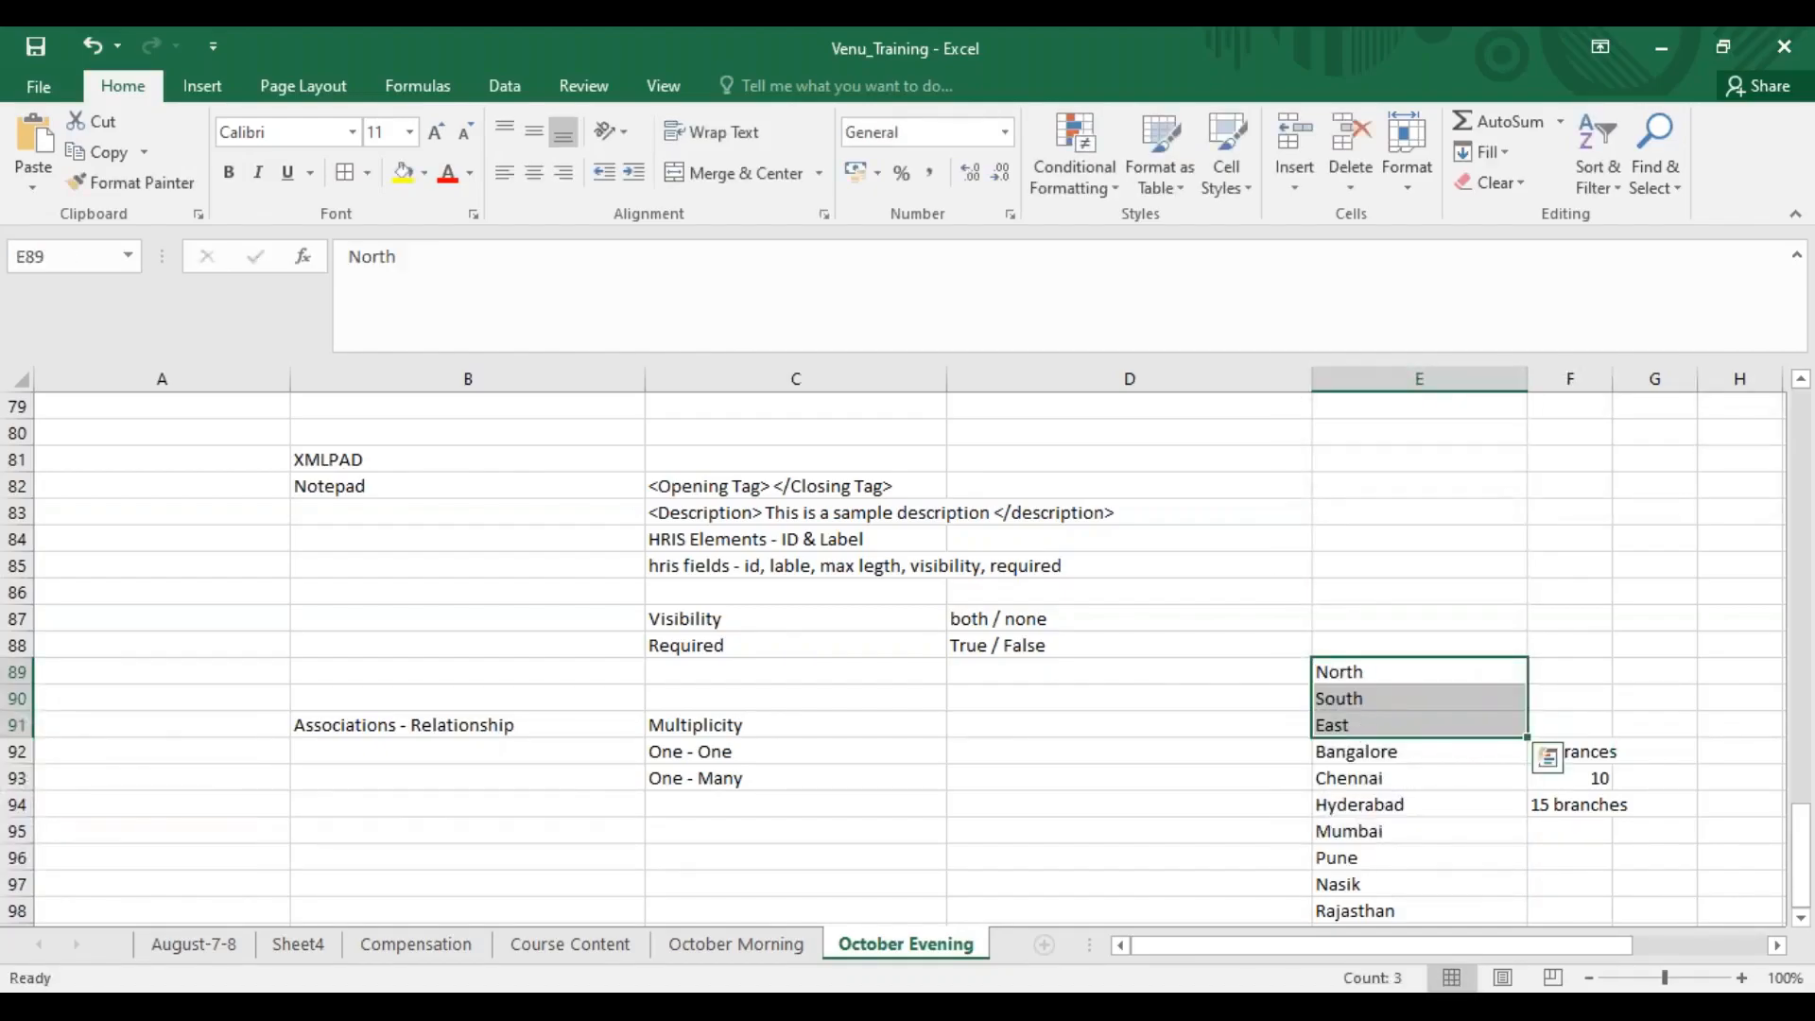
{"action": "left_click", "coordinate": [1365, 668]}
{"action": "left_click", "coordinate": [1375, 751]}
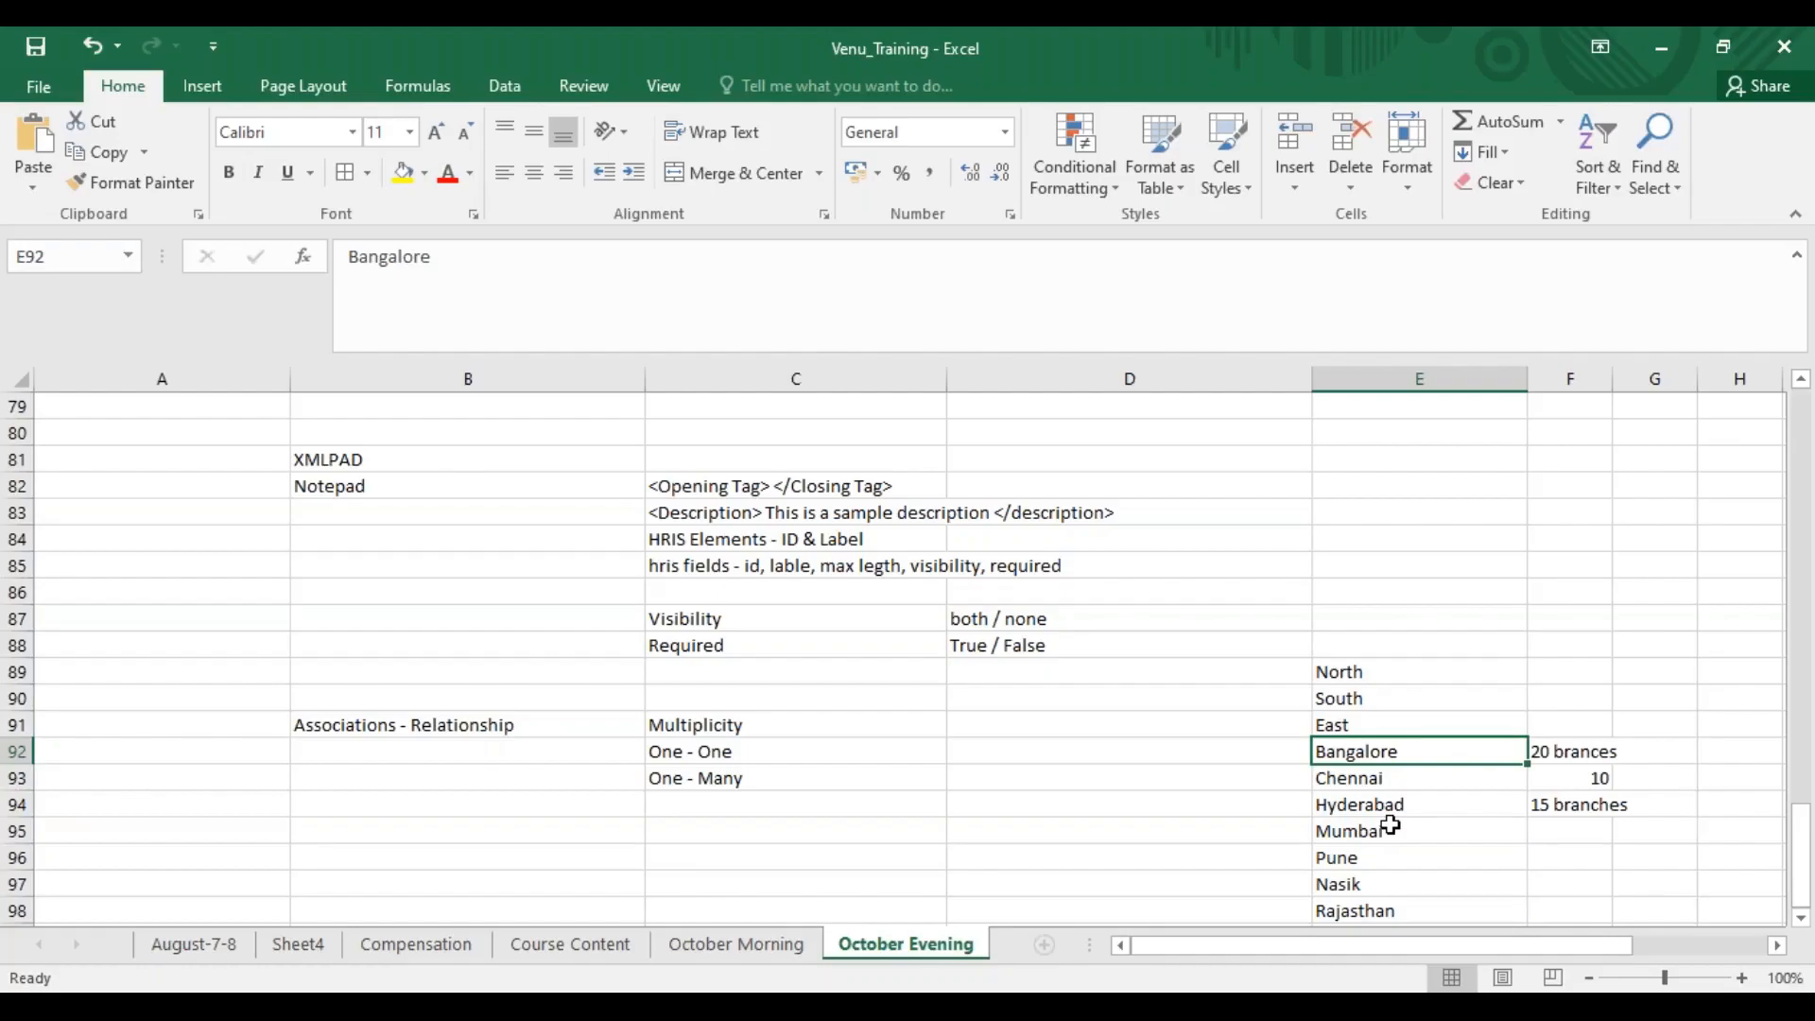
{"action": "left_click", "coordinate": [1367, 717]}
{"action": "left_click", "coordinate": [1364, 696]}
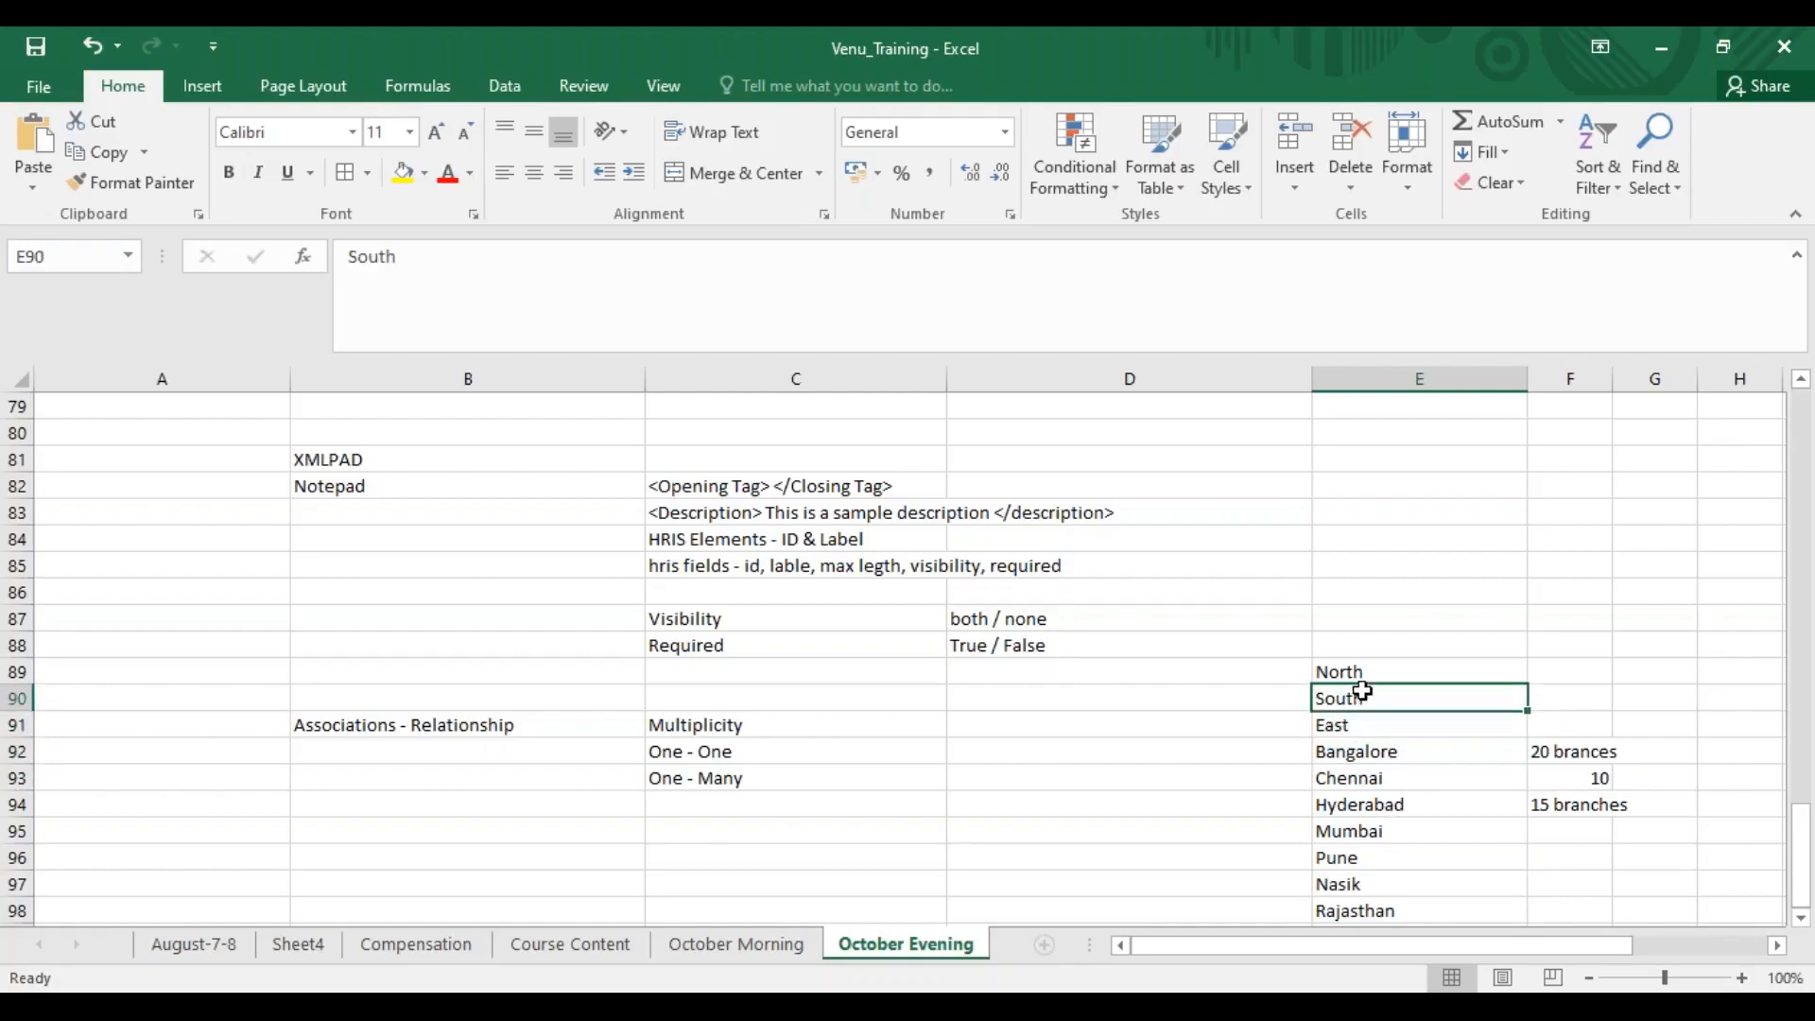
{"action": "left_click_drag", "start_coordinate": [1382, 752], "coordinate": [1381, 807]}
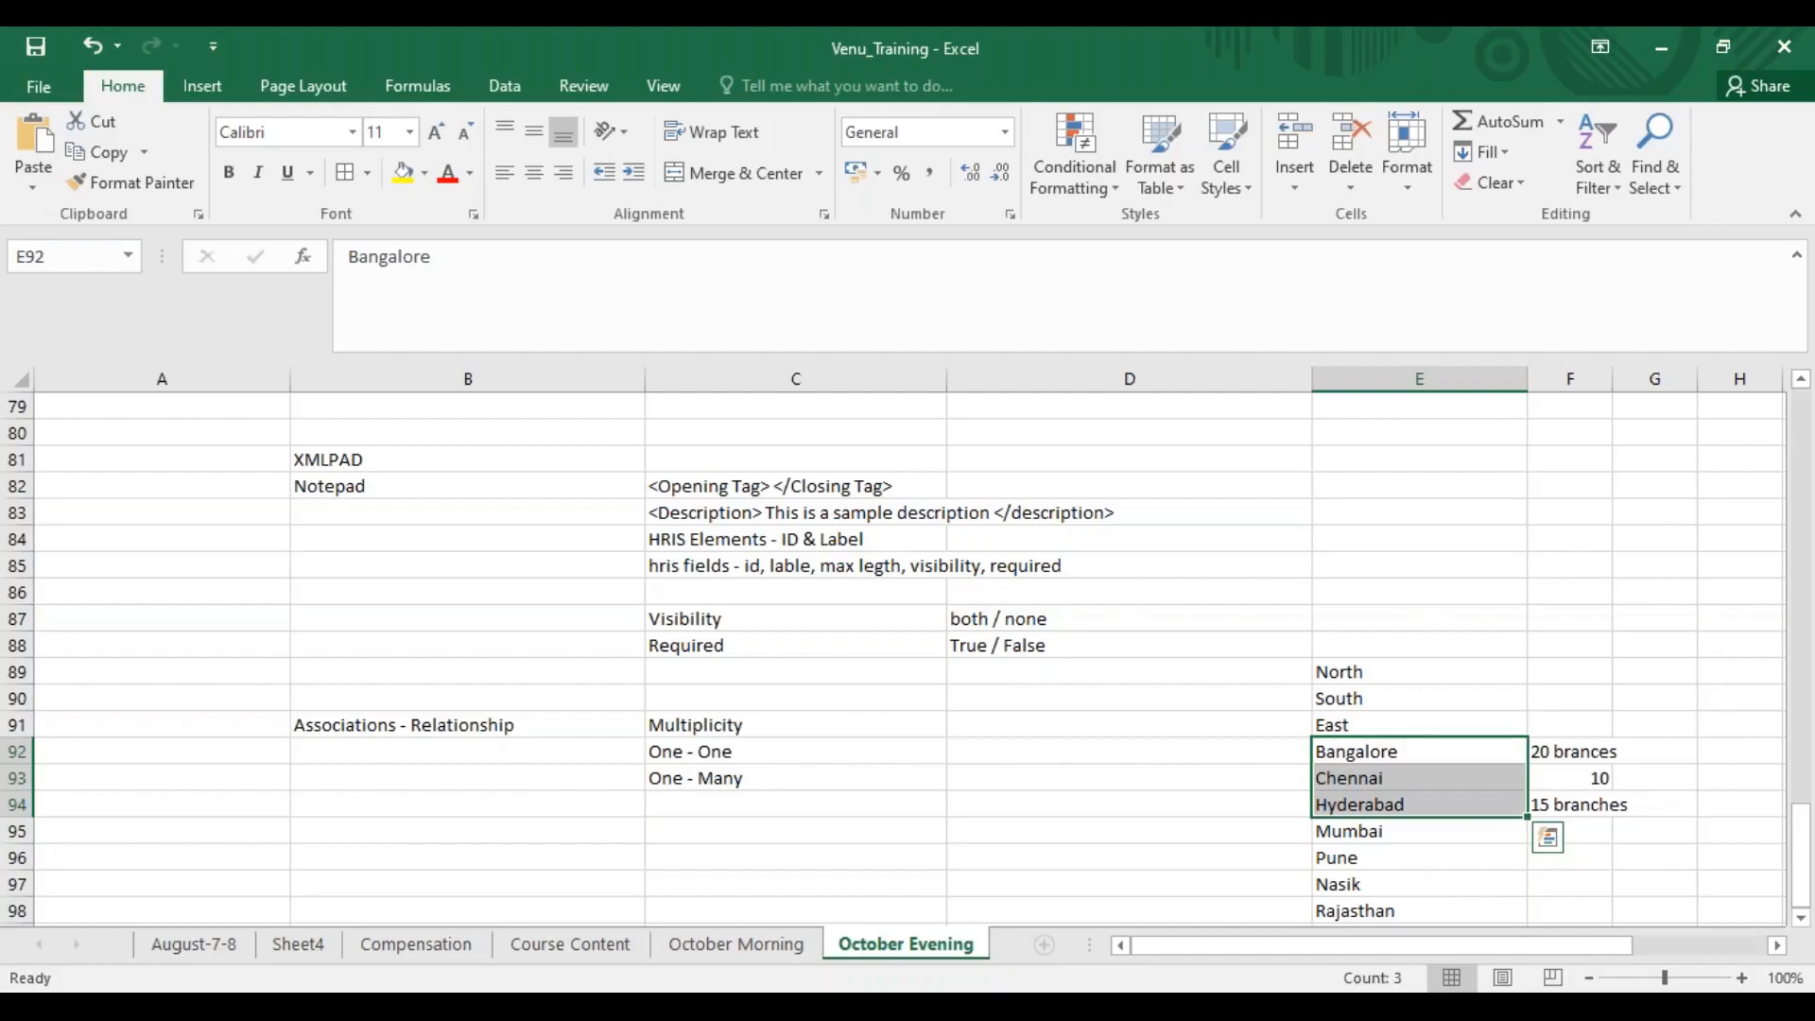
Switch to SuccessFactors in the browser and open the Job Information section of the employee profile in Employee Files
{"action": "key", "text": "alt+Tab"}
{"action": "key", "text": "Tab"}
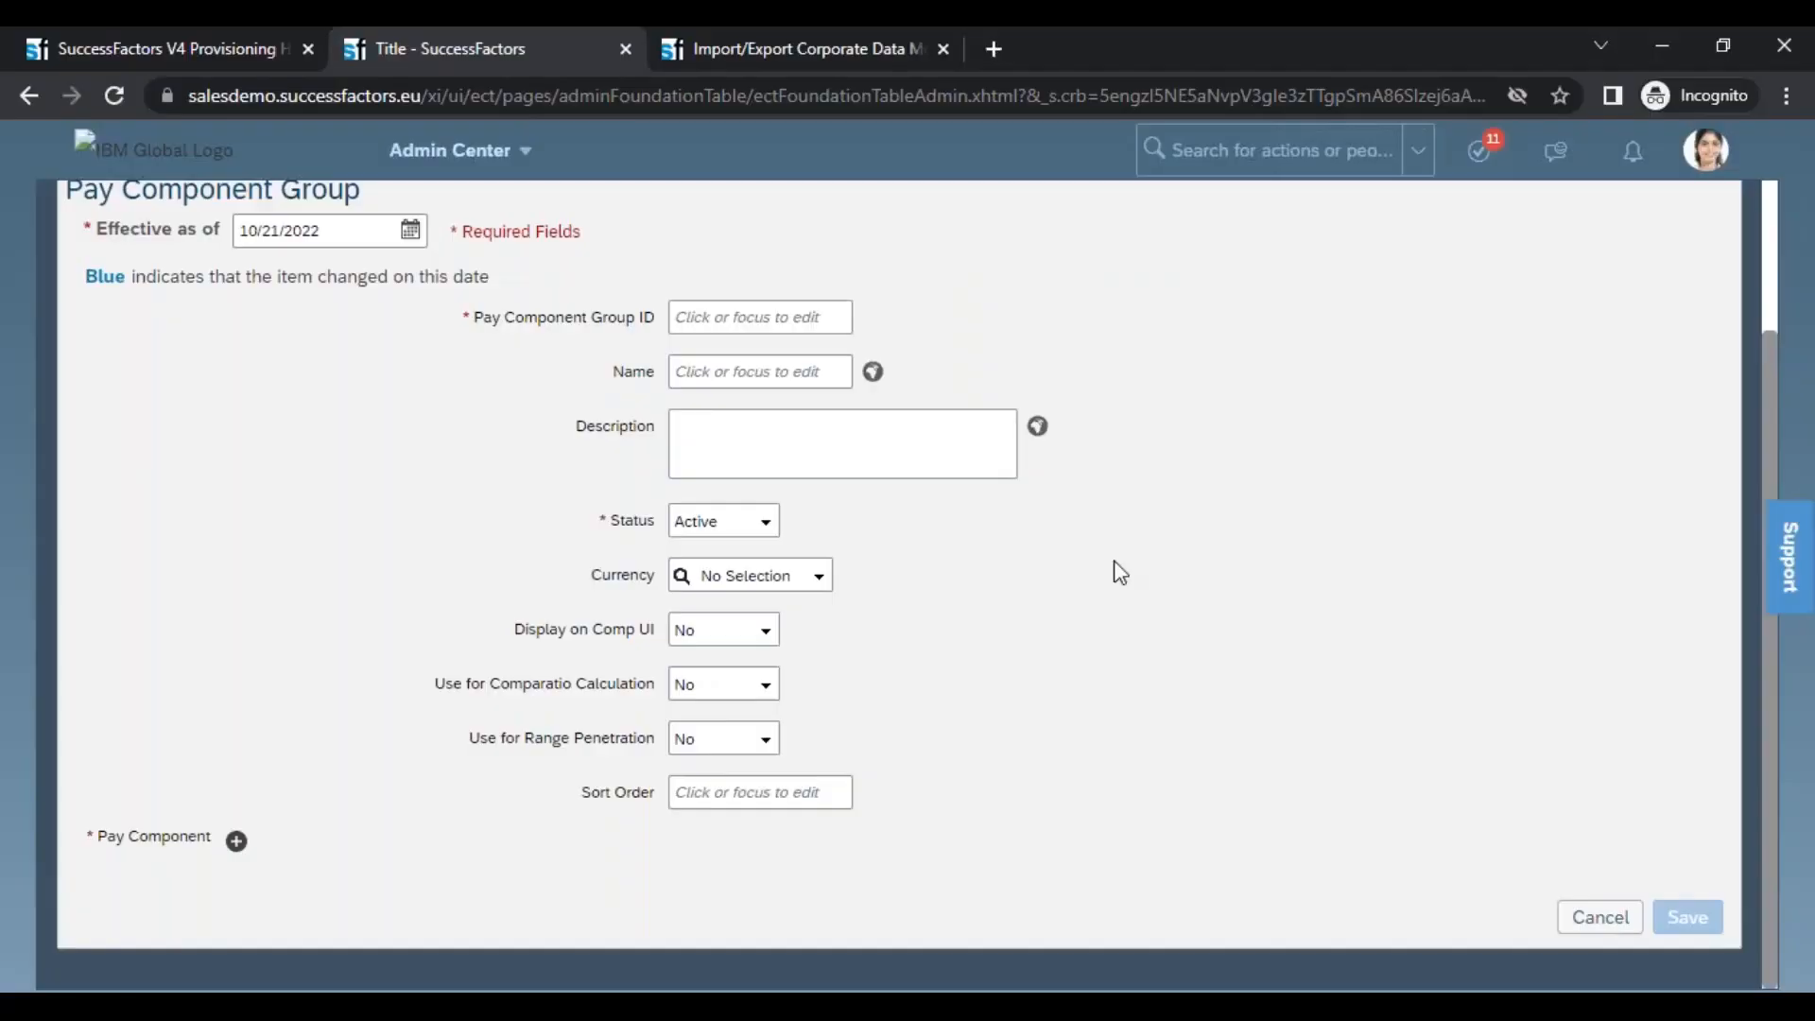
{"action": "left_click", "coordinate": [452, 150]}
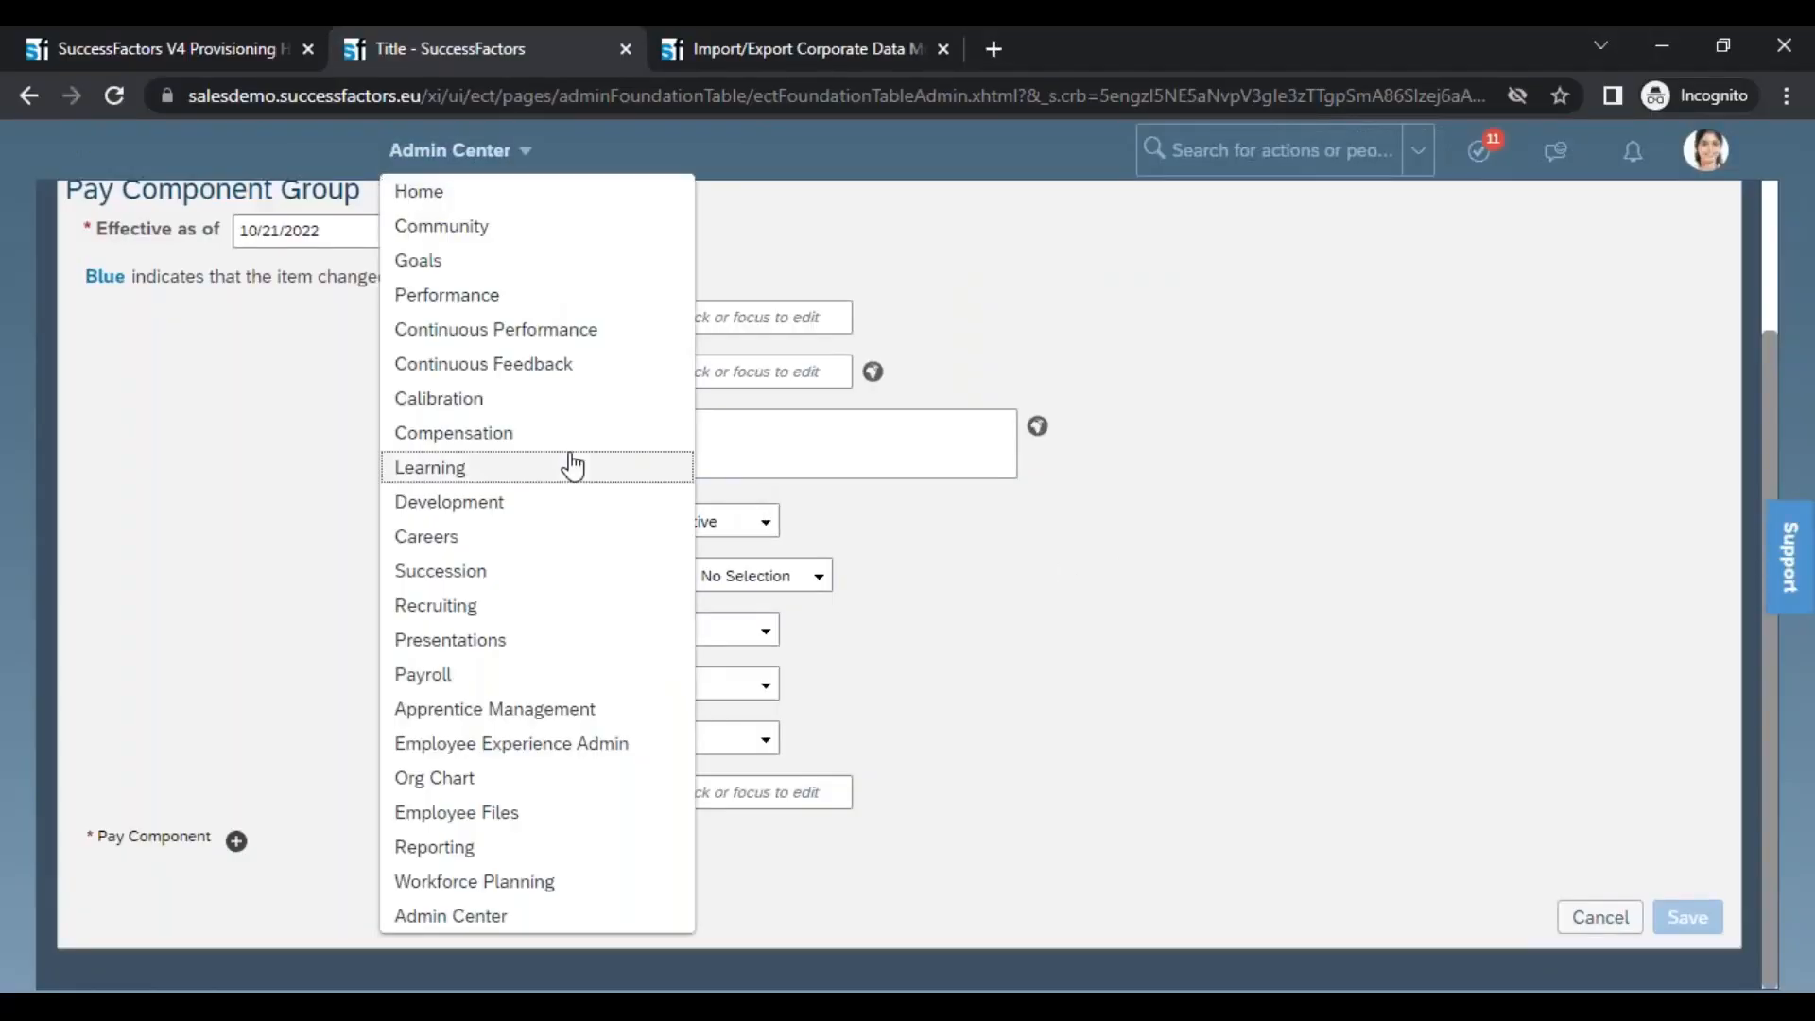
{"action": "left_click", "coordinate": [537, 815]}
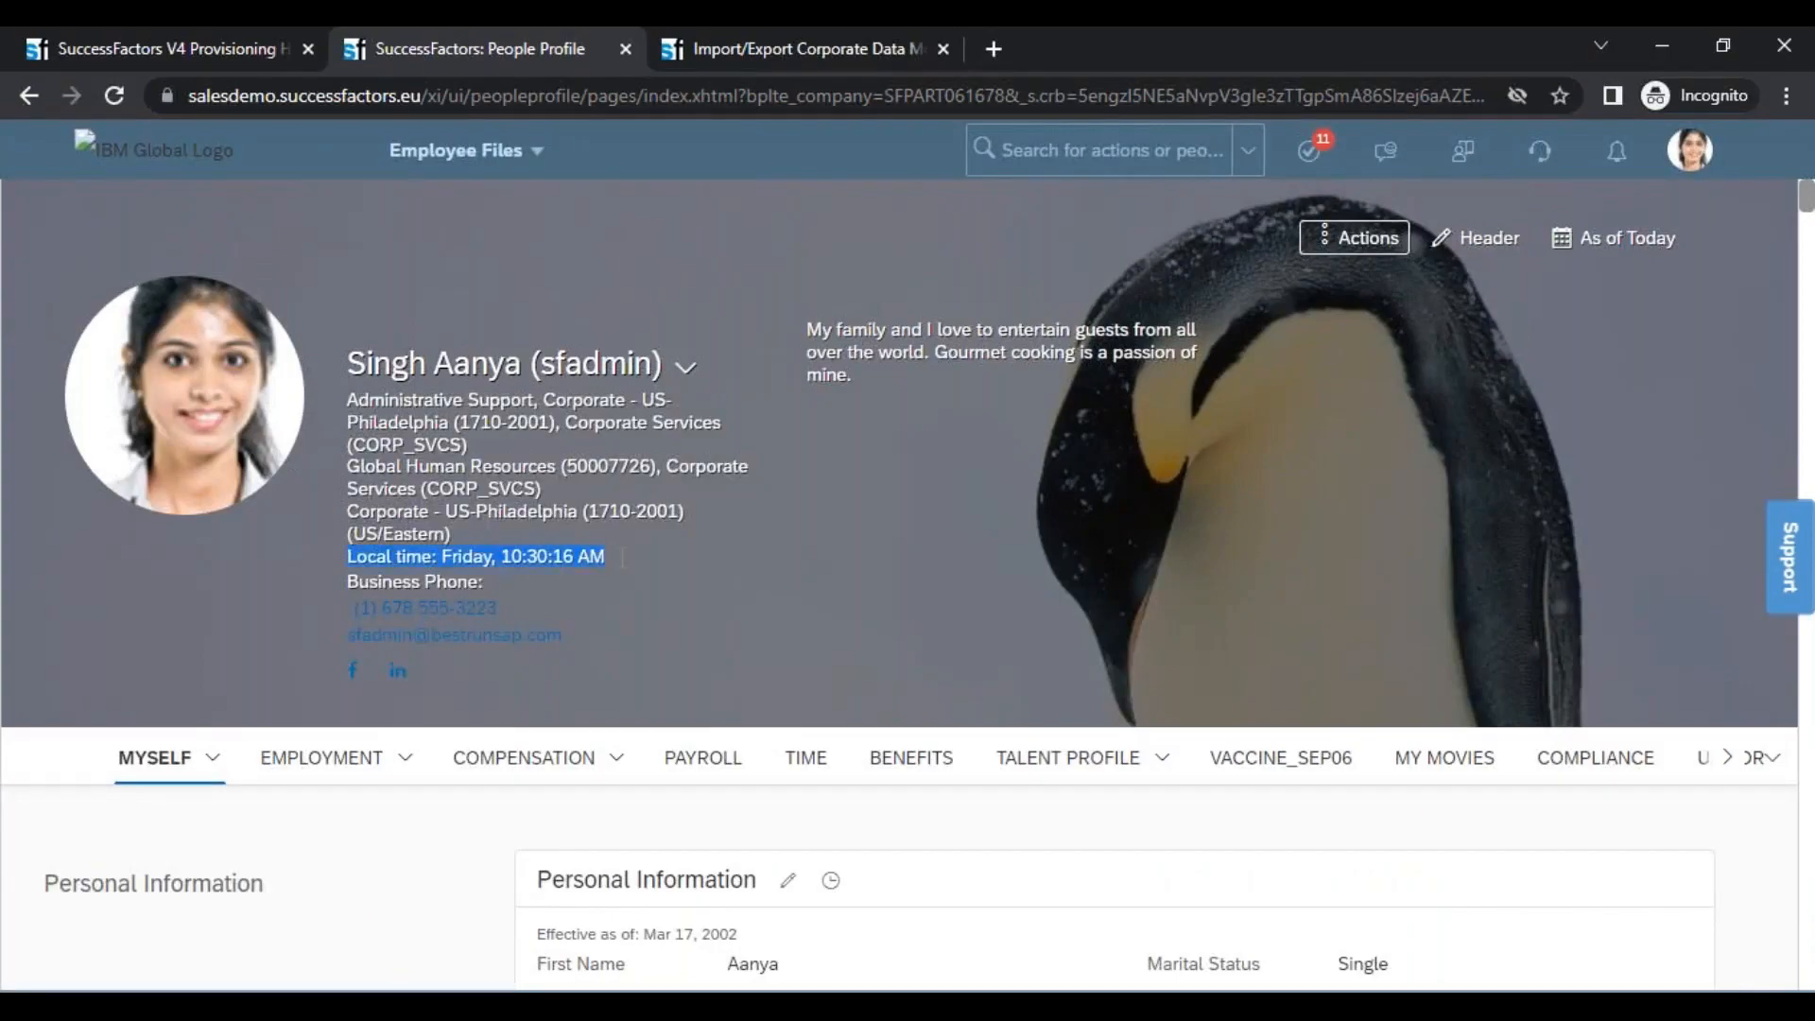
{"action": "mouse_move", "coordinate": [397, 764]}
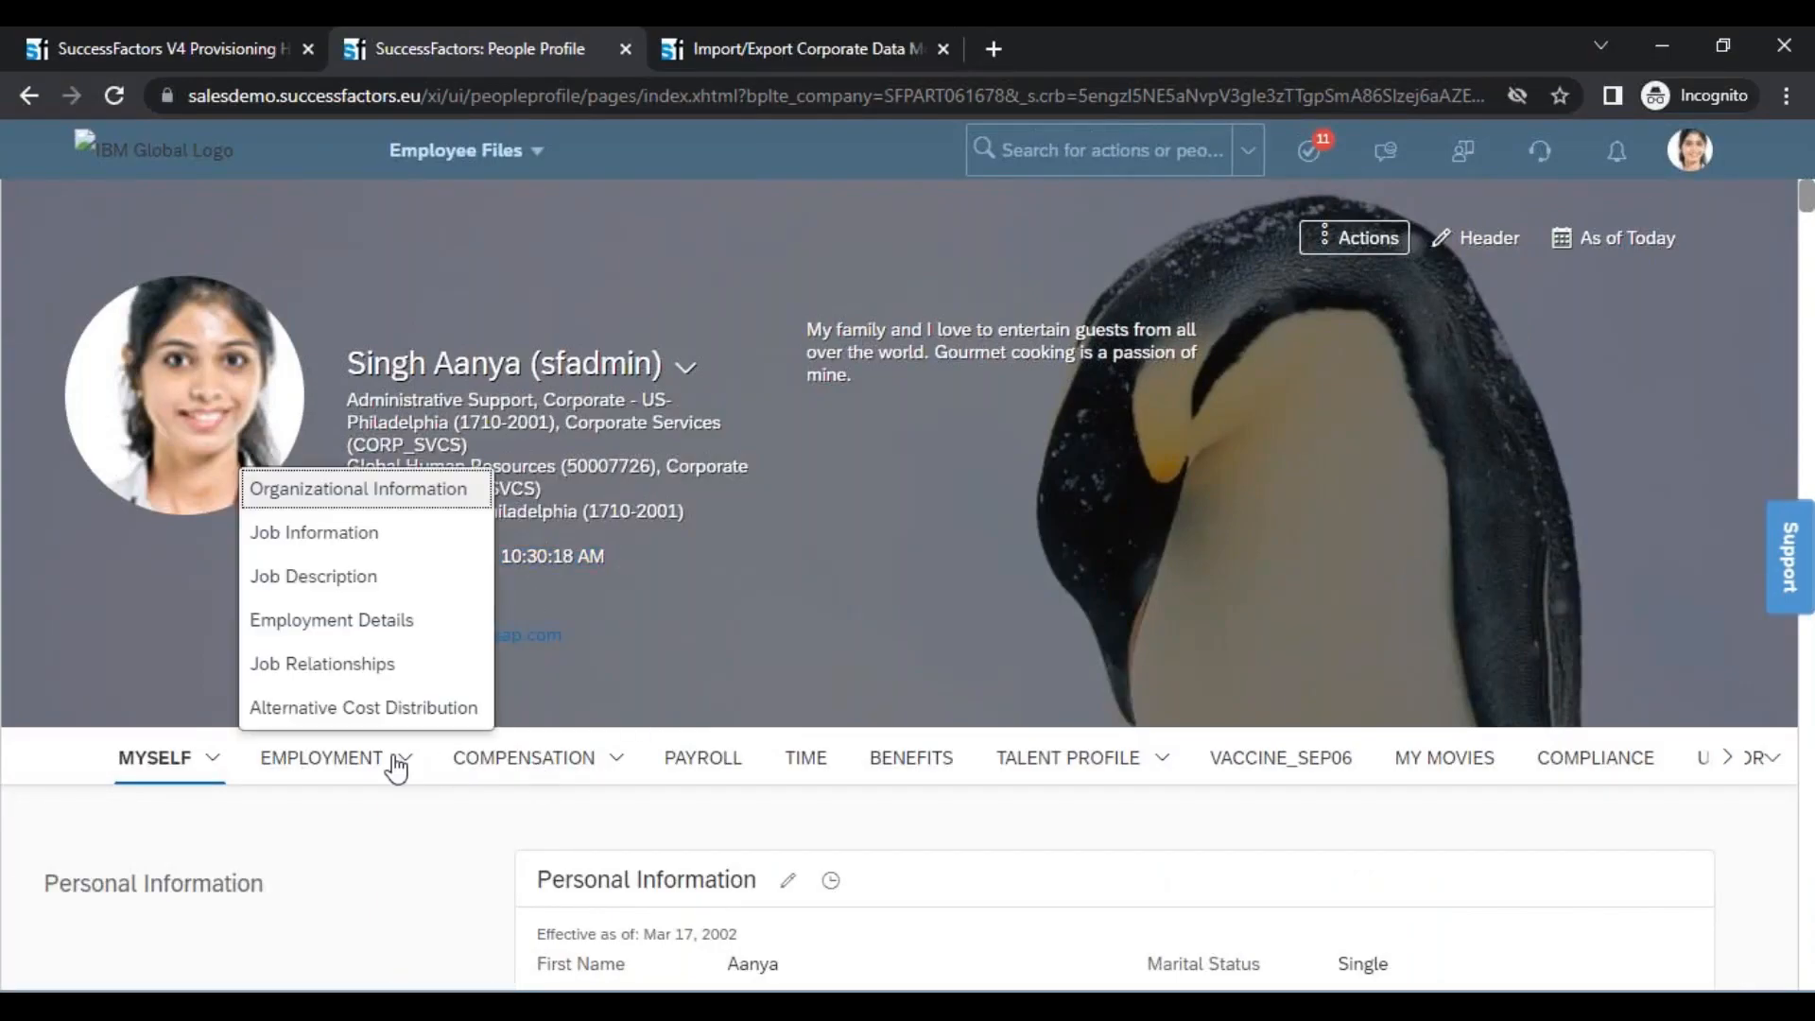
{"action": "left_click", "coordinate": [352, 552]}
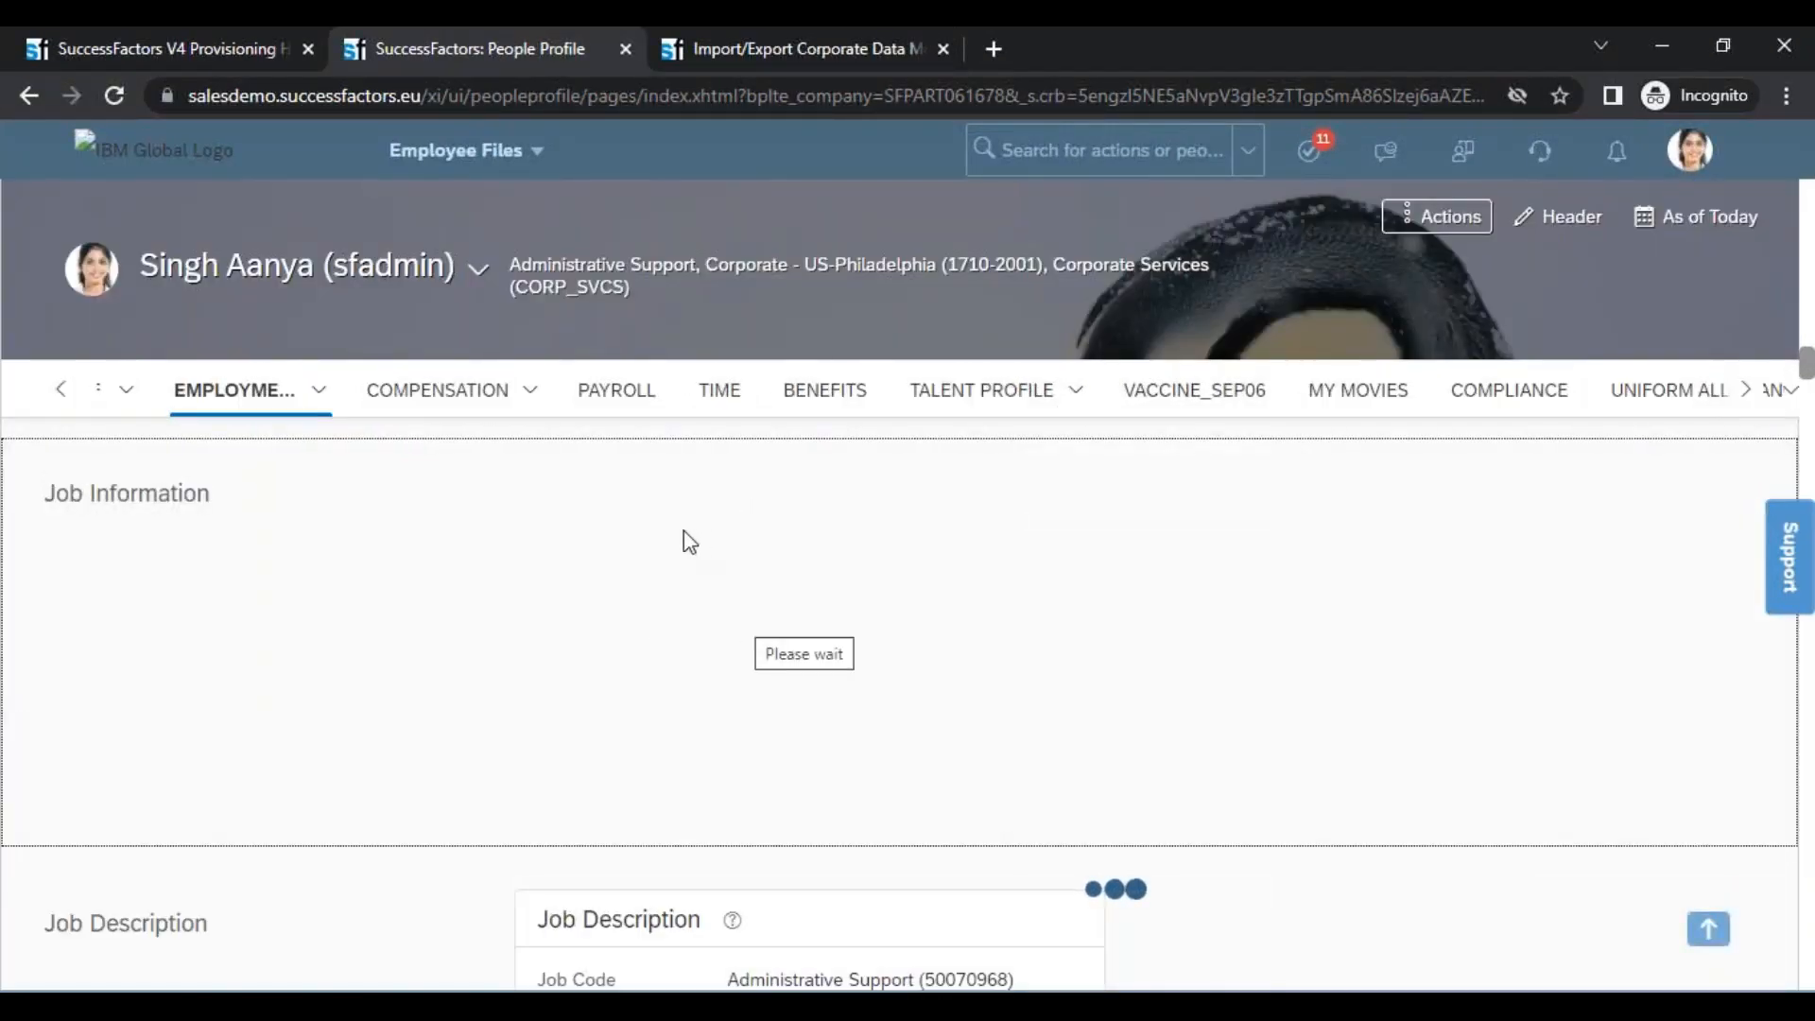
Check the Location and Timezone under Organization Information in the Job Information change history, and close the history
{"action": "left_click", "coordinate": [768, 499]}
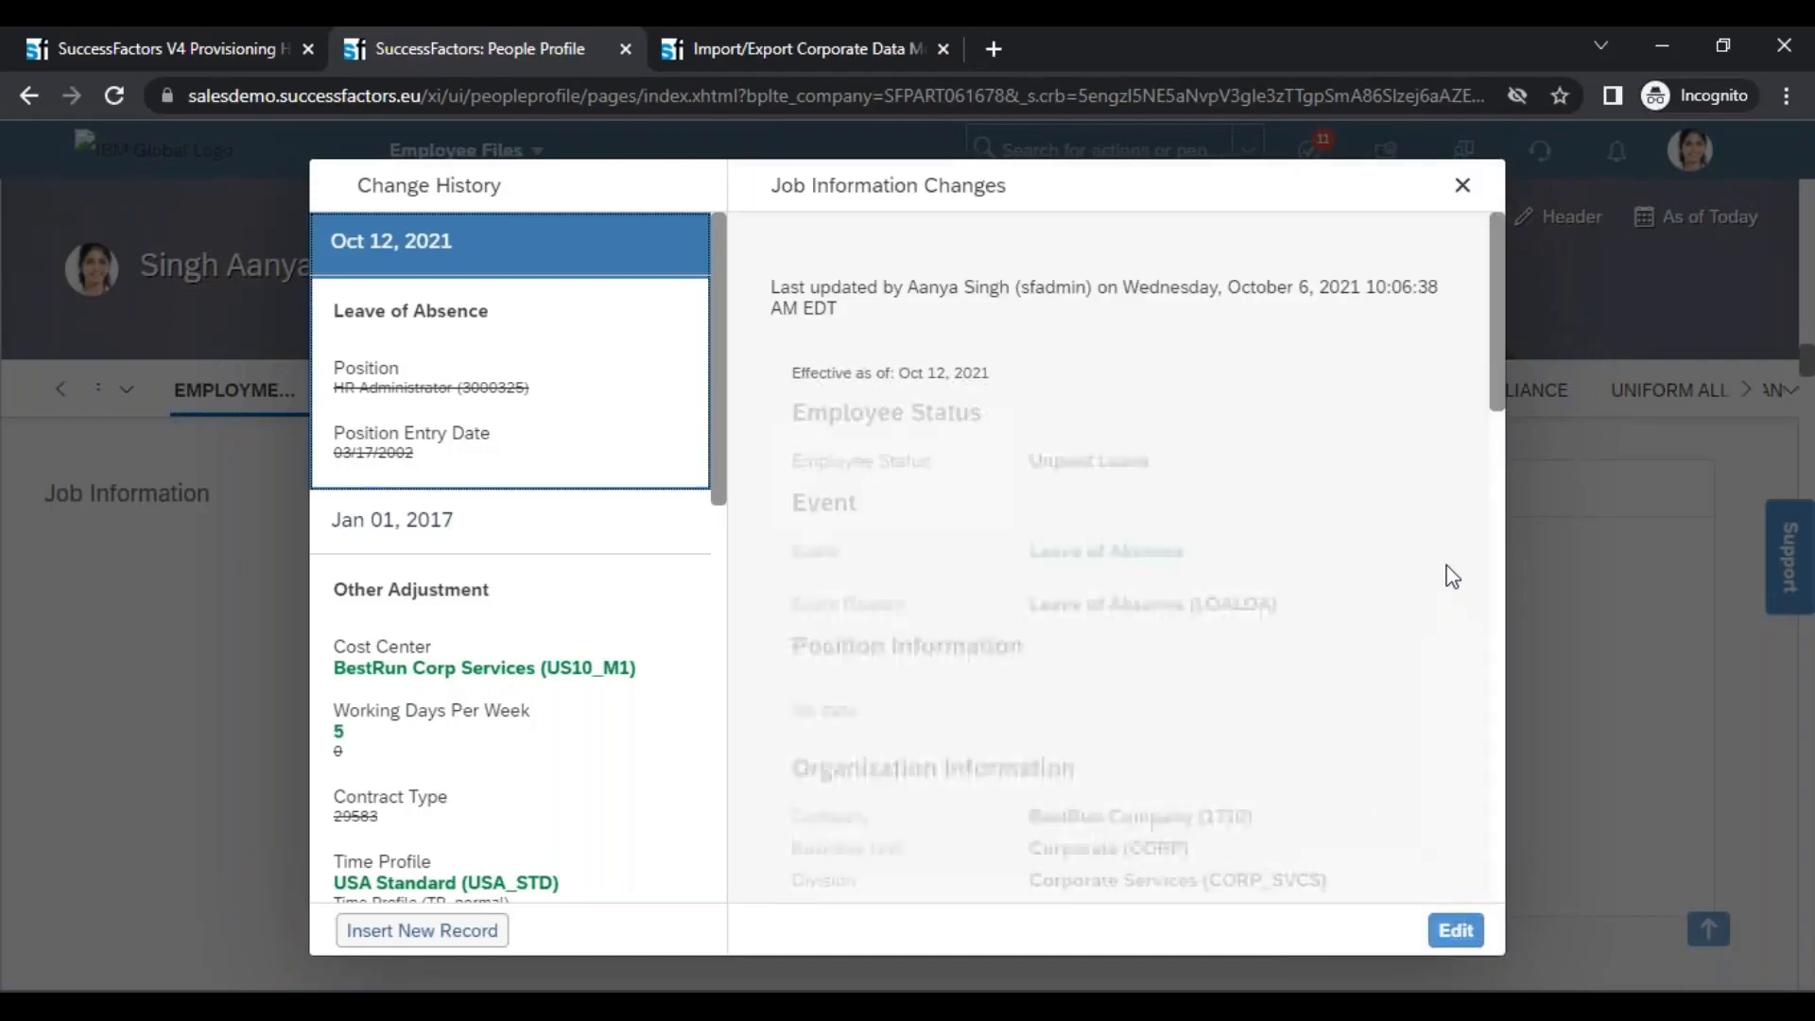
{"action": "left_click_drag", "start_coordinate": [1496, 374], "coordinate": [1500, 514]}
{"action": "left_click_drag", "start_coordinate": [1031, 469], "coordinate": [1281, 467]}
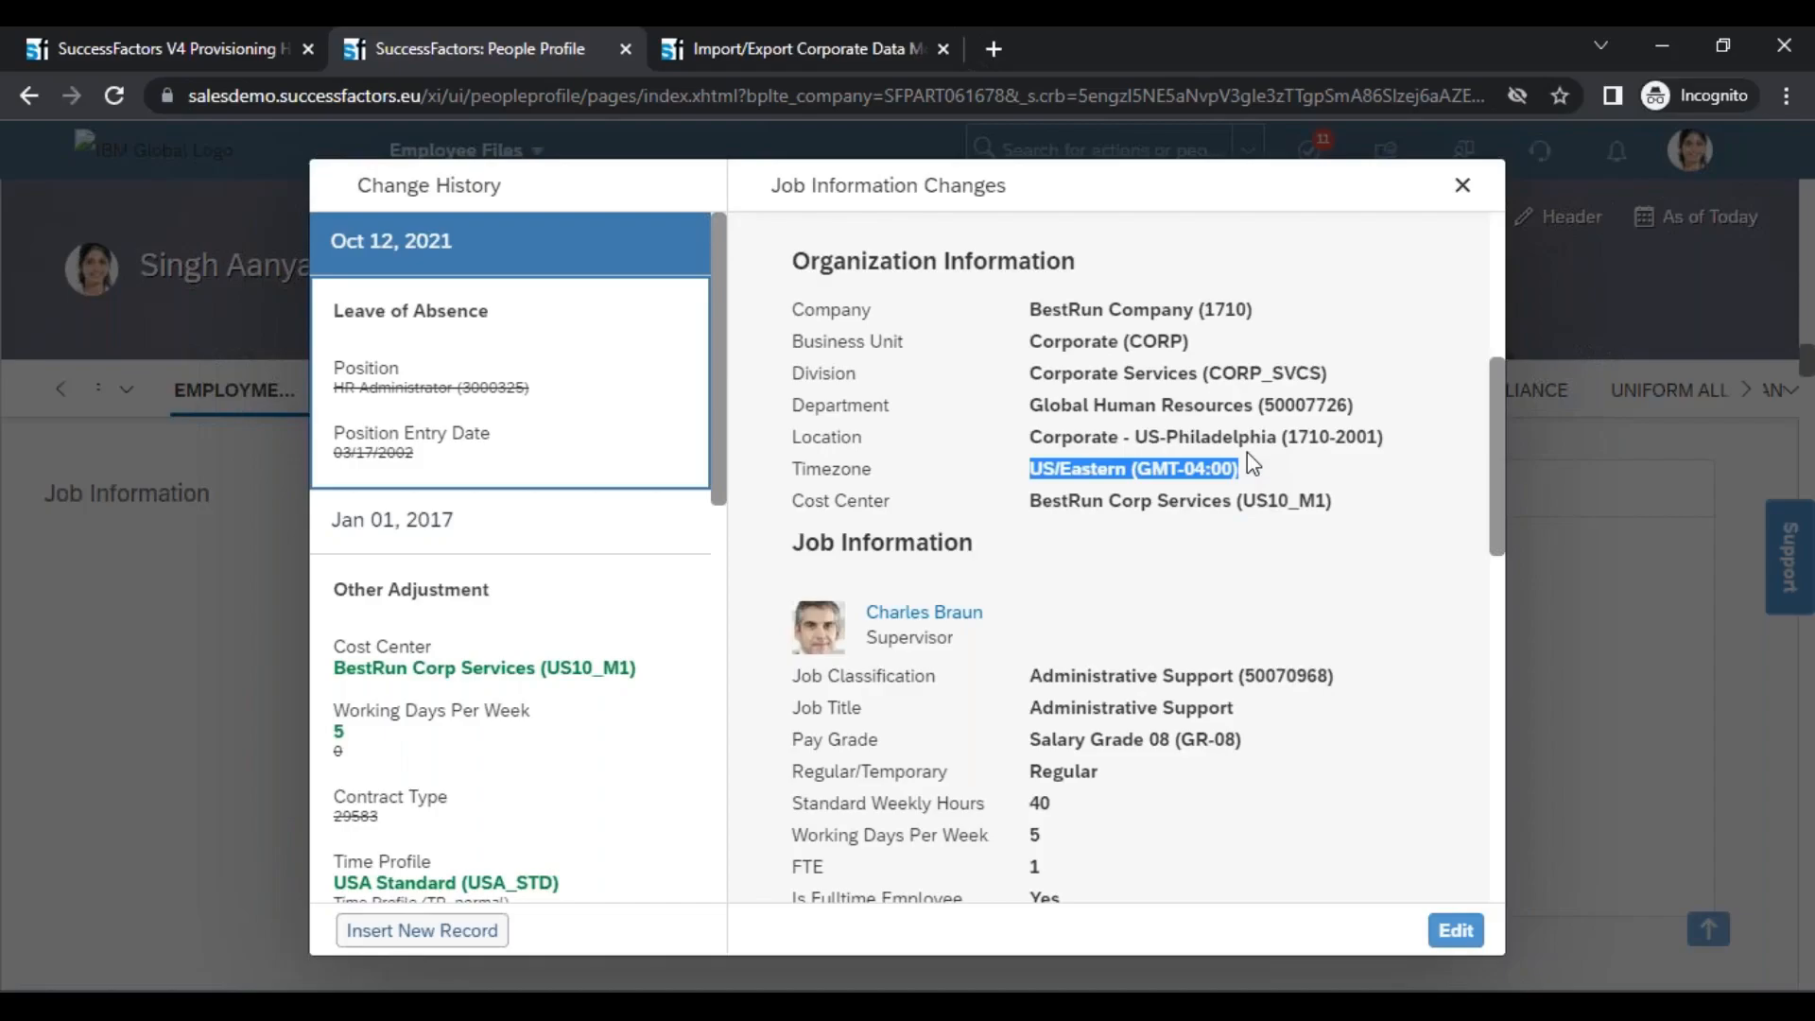
{"action": "left_click", "coordinate": [1466, 190]}
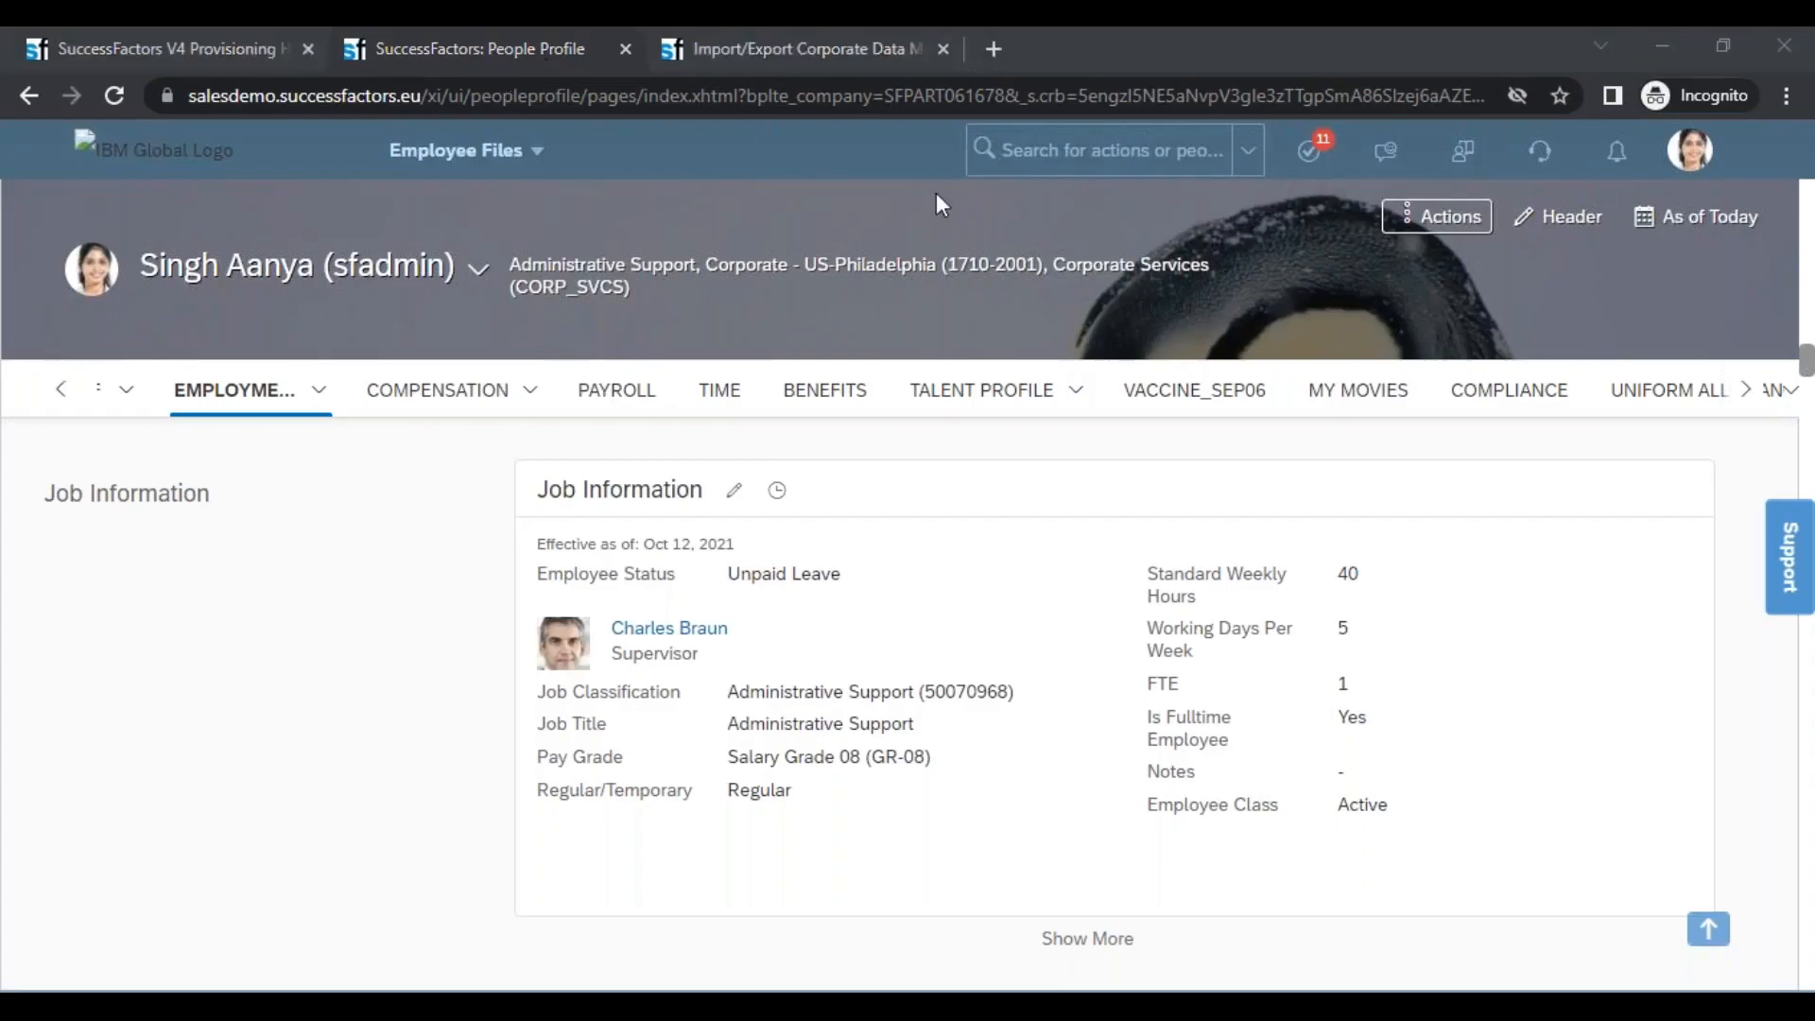
Open the Picklist Center from the Import/Export Corporate Data Model page and try to find a time zone picklist
{"action": "left_click", "coordinate": [764, 48]}
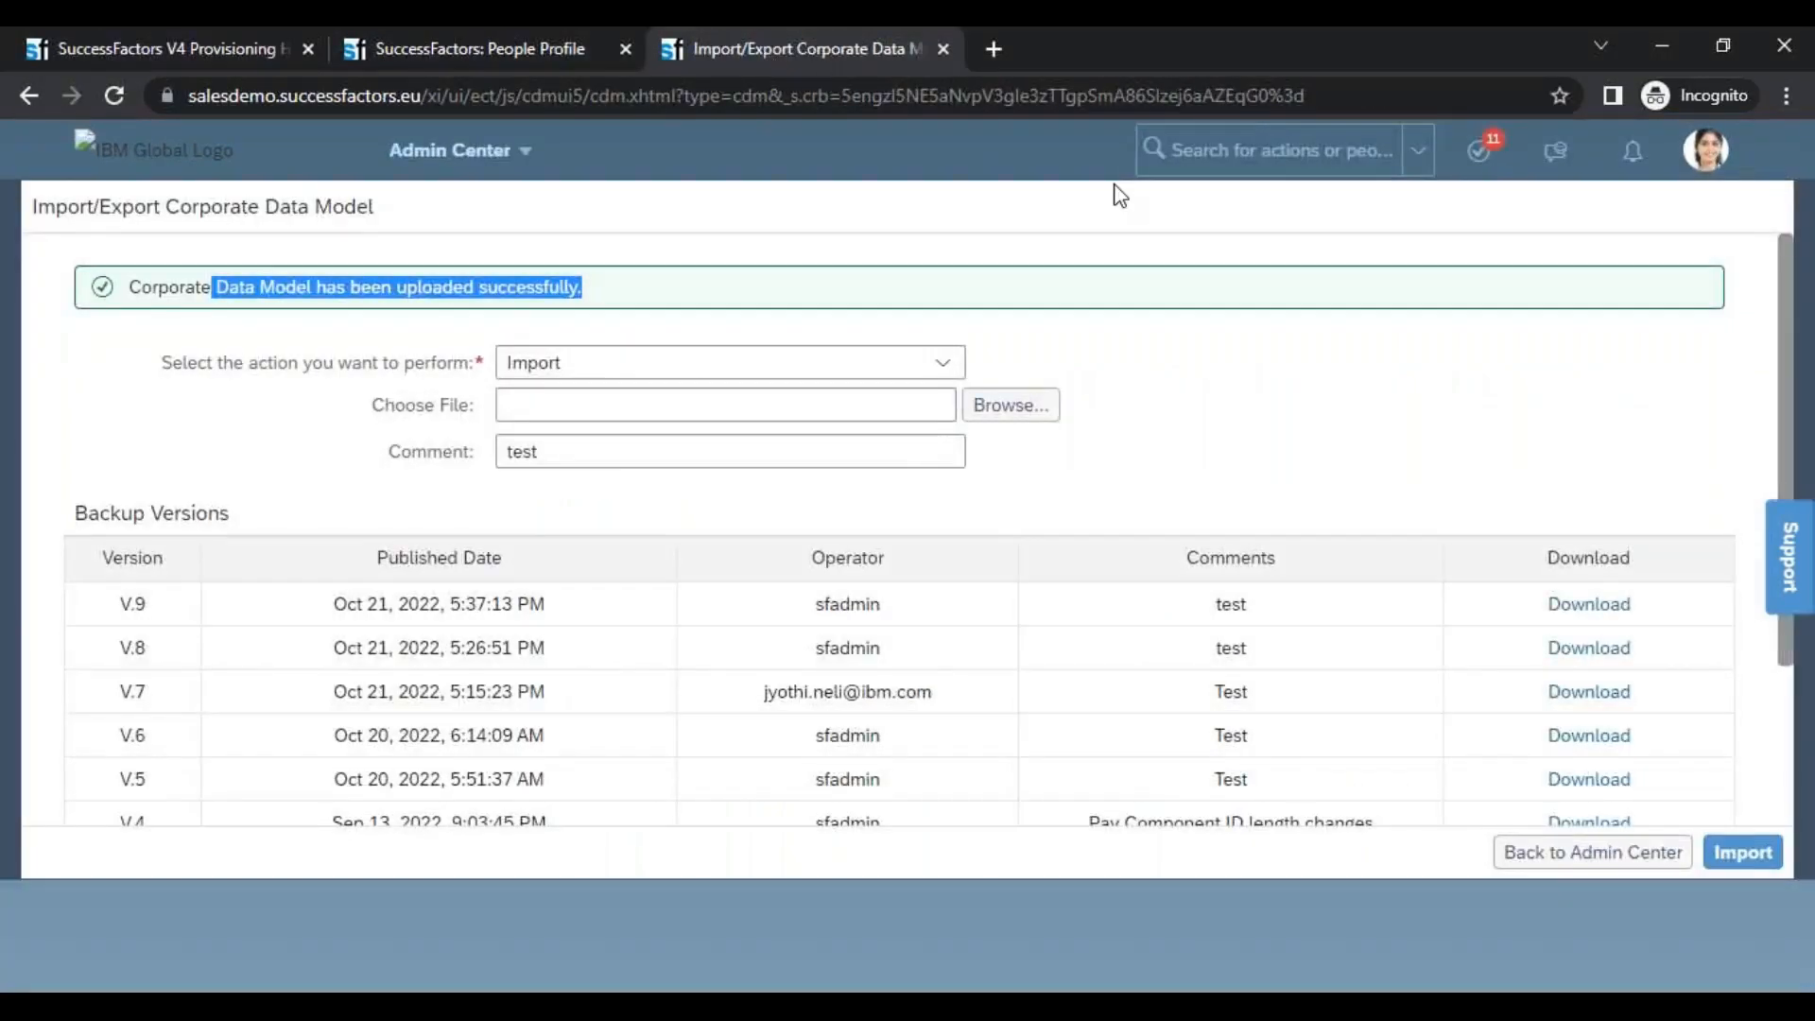
{"action": "type", "text": "picklist"}
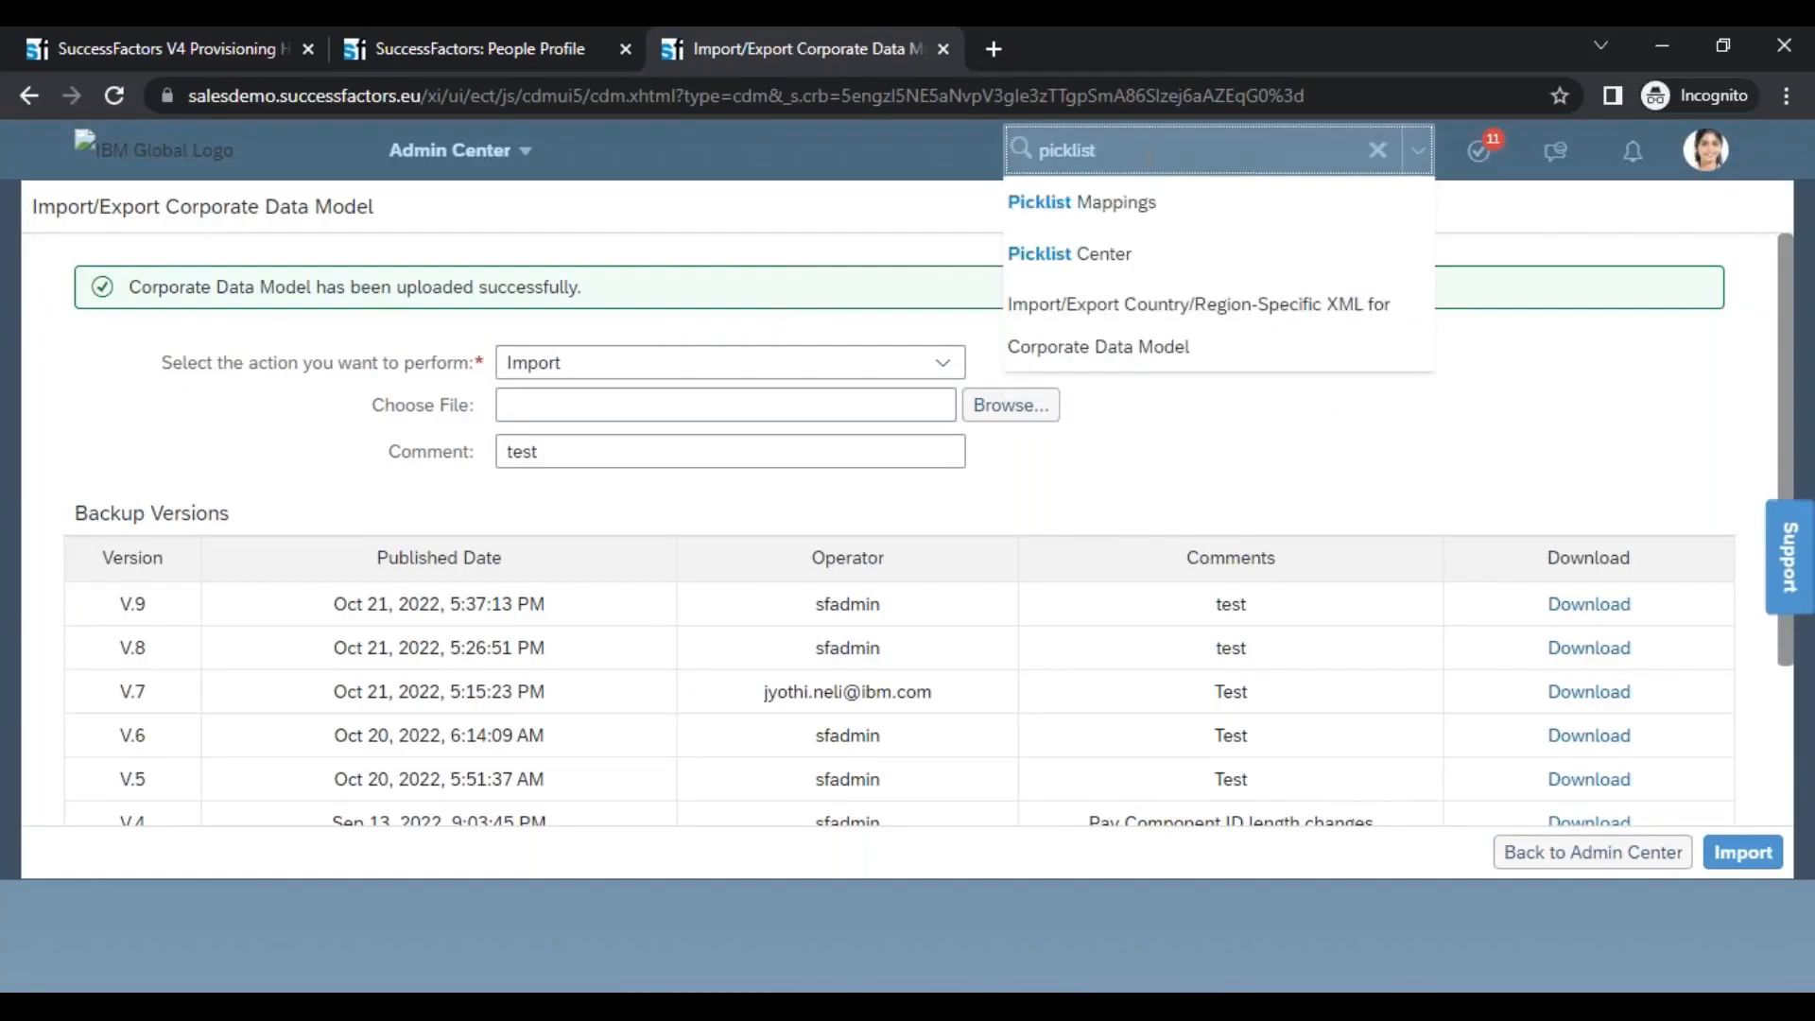
{"action": "left_click", "coordinate": [1133, 271]}
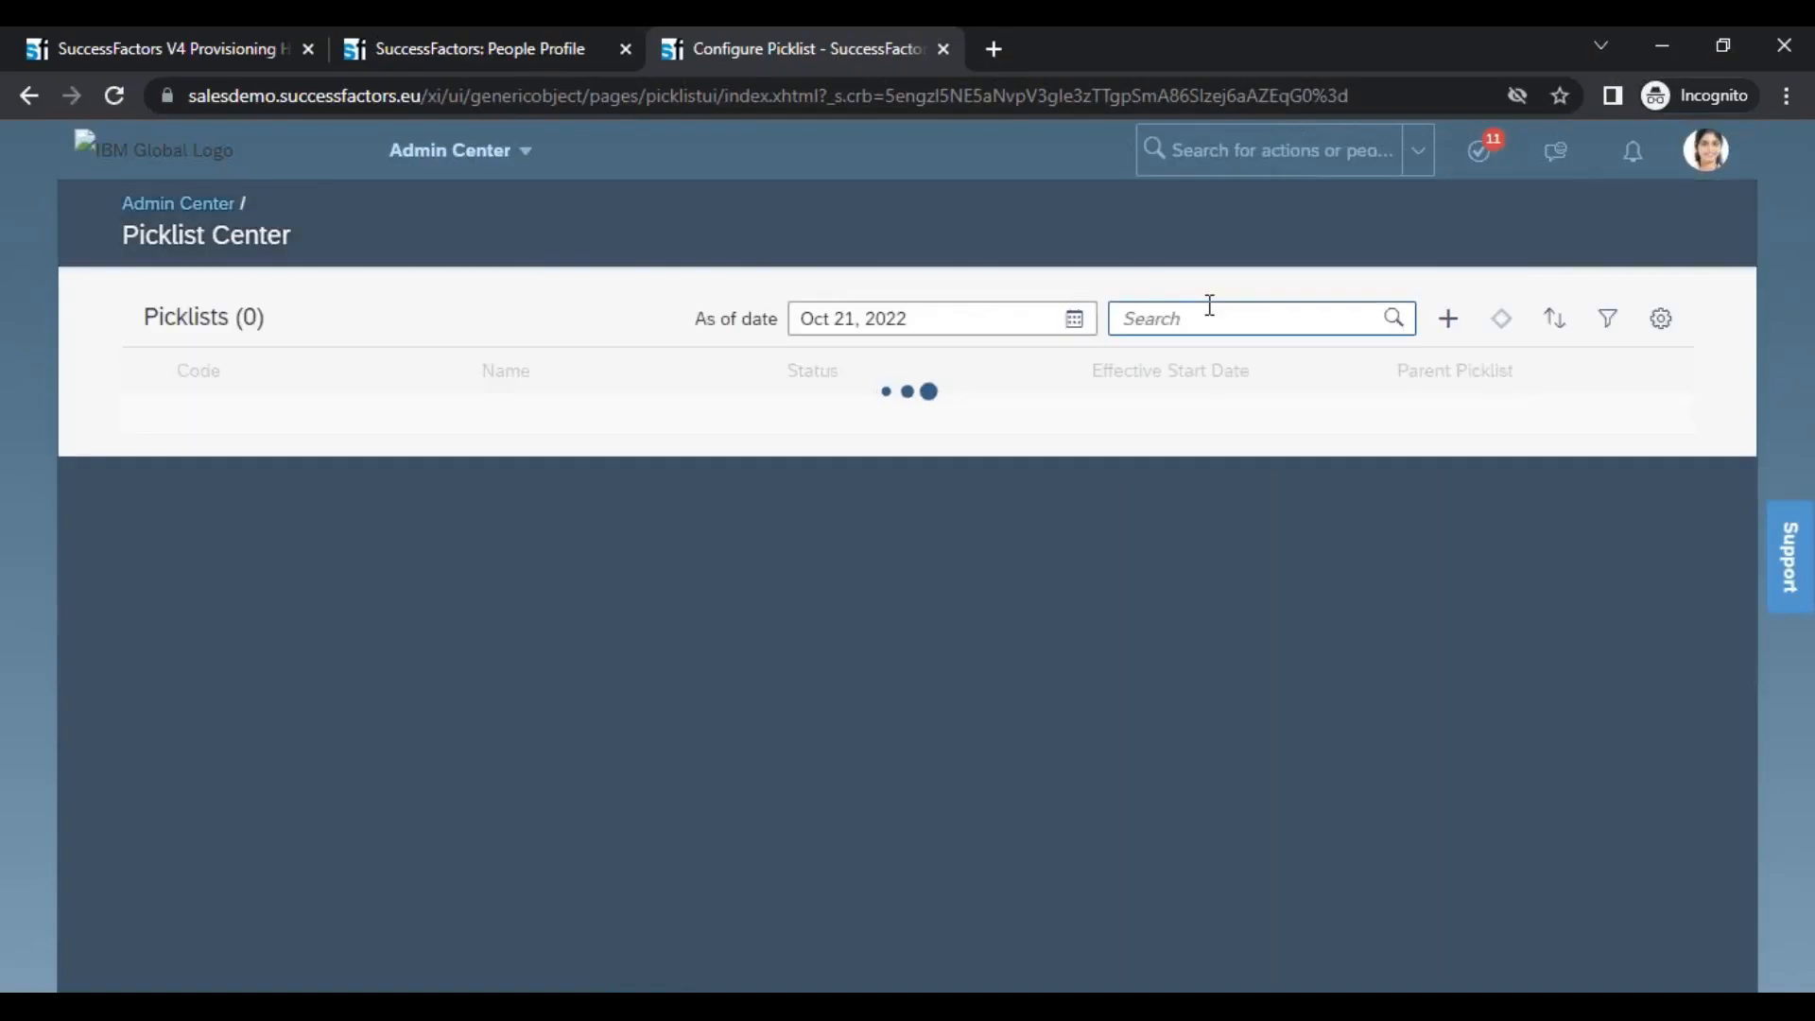
{"action": "left_click", "coordinate": [1210, 305]}
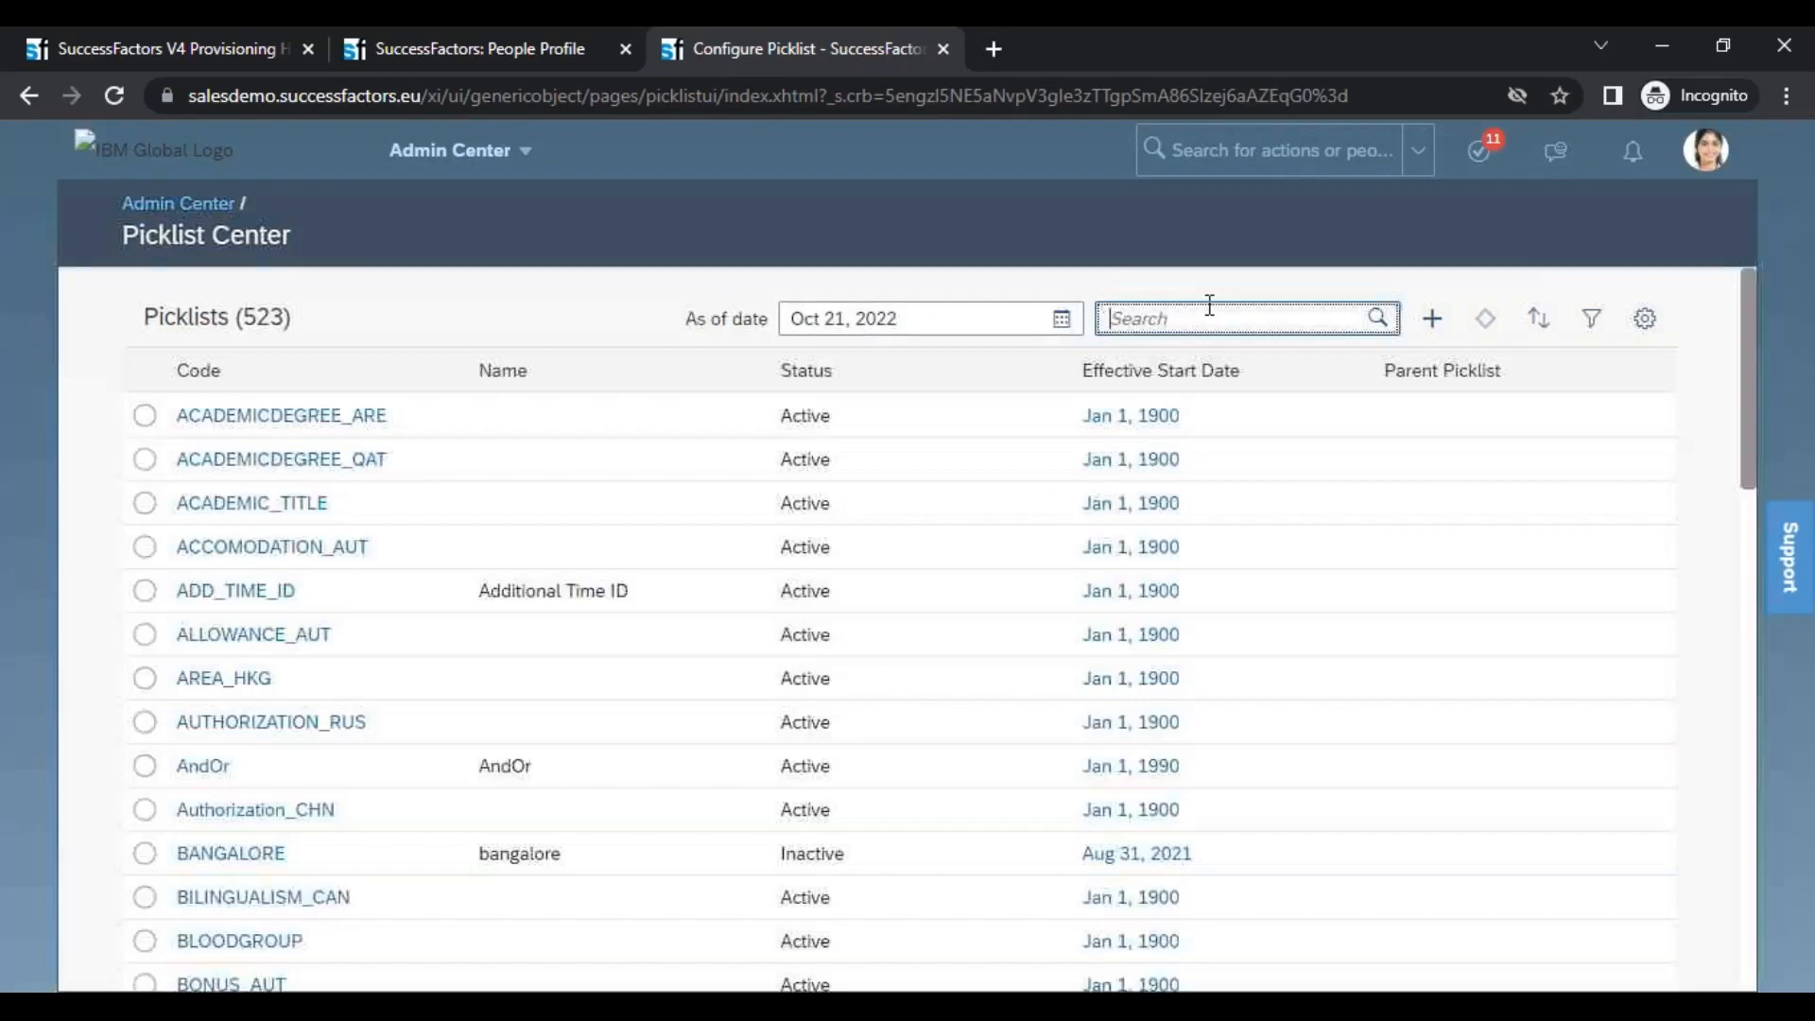
{"action": "type", "text": "timez"}
{"action": "key", "text": "BackSpace"}
{"action": "key", "text": "BackSpace"}
{"action": "key", "text": "BackSpace"}
{"action": "key", "text": "BackSpace"}
{"action": "key", "text": "BackSpace"}
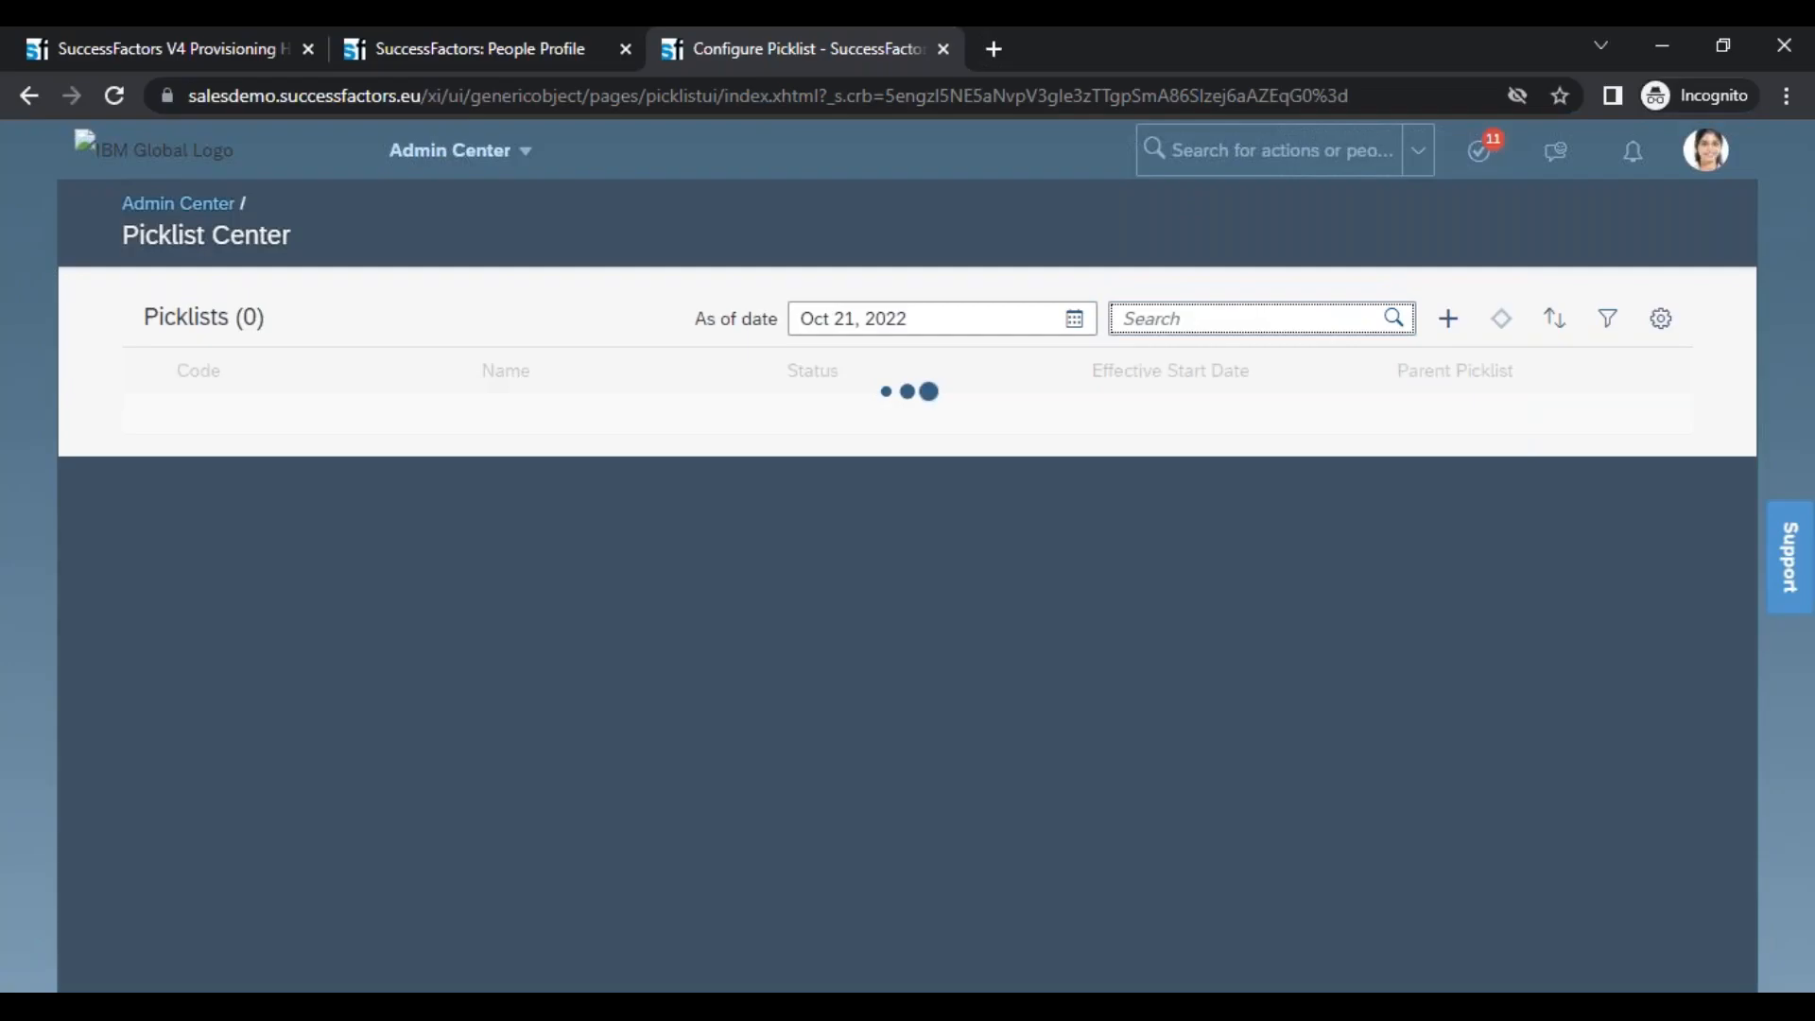
Search the actions for "man data" and open the Manage Data page
{"action": "left_click", "coordinate": [1281, 150]}
{"action": "type", "text": "man data"}
{"action": "key", "text": "Return"}
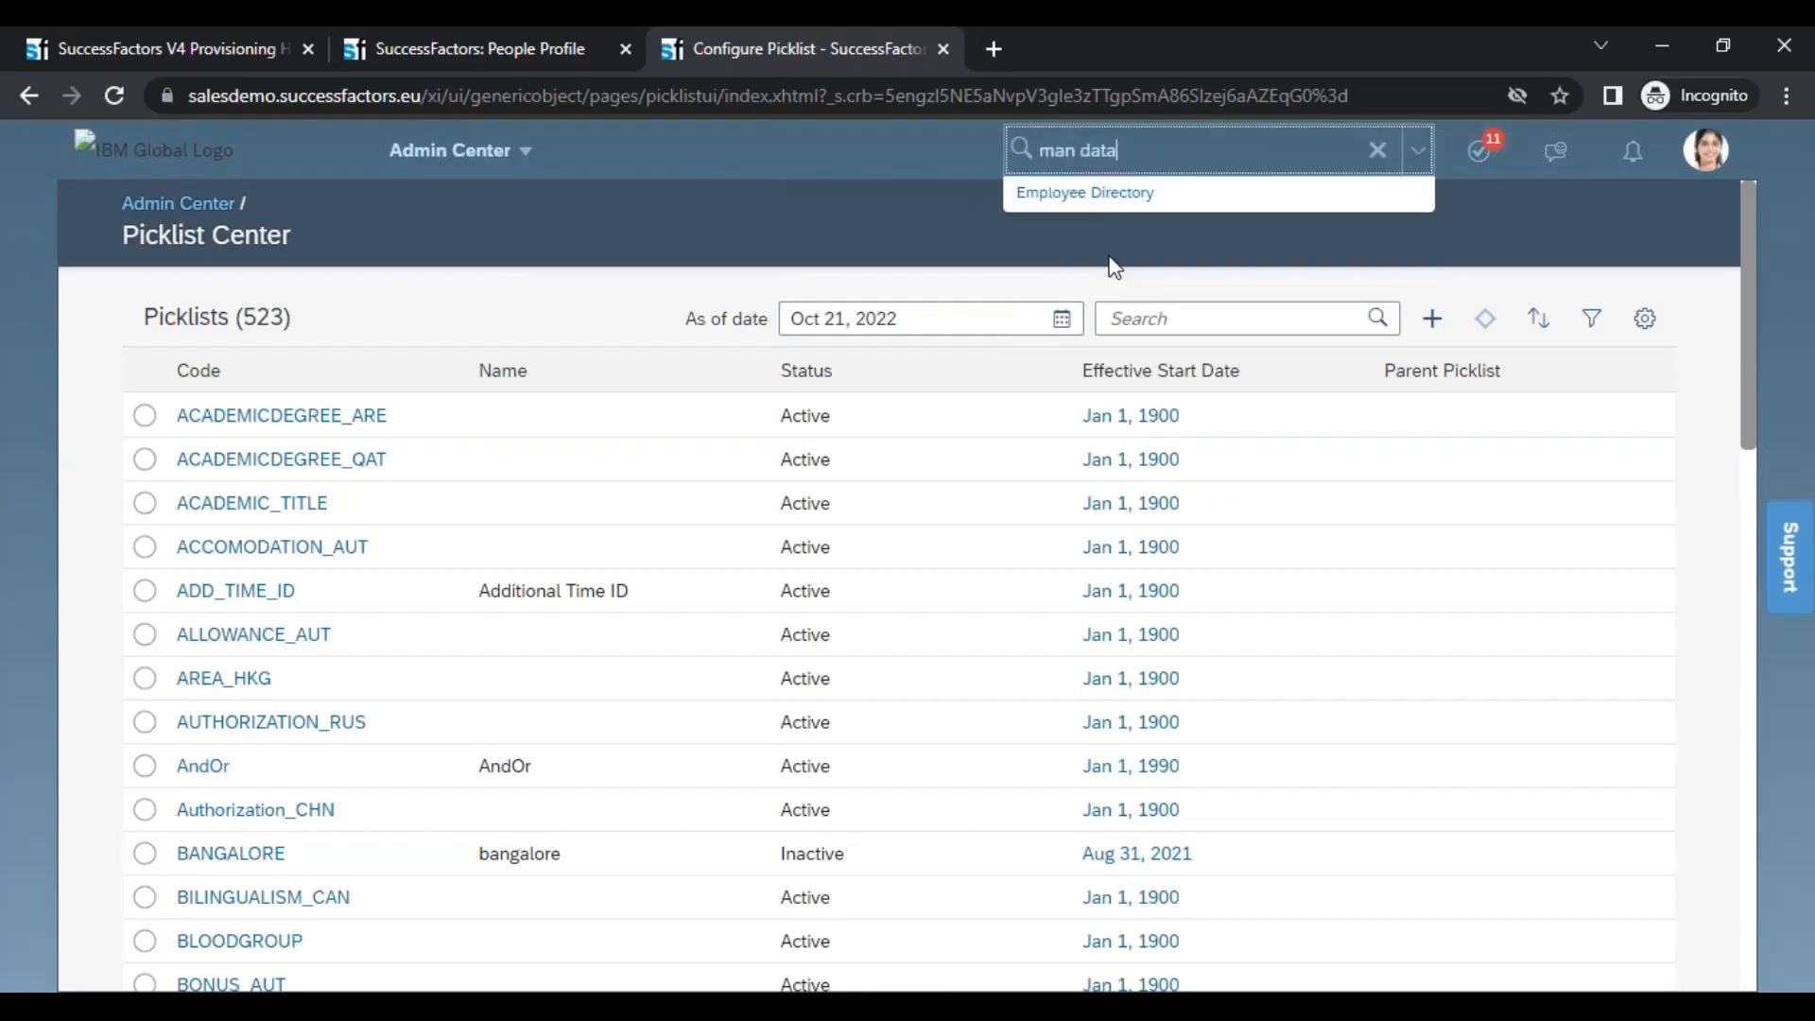
{"action": "left_click", "coordinate": [1081, 431]}
{"action": "left_click", "coordinate": [1071, 709]}
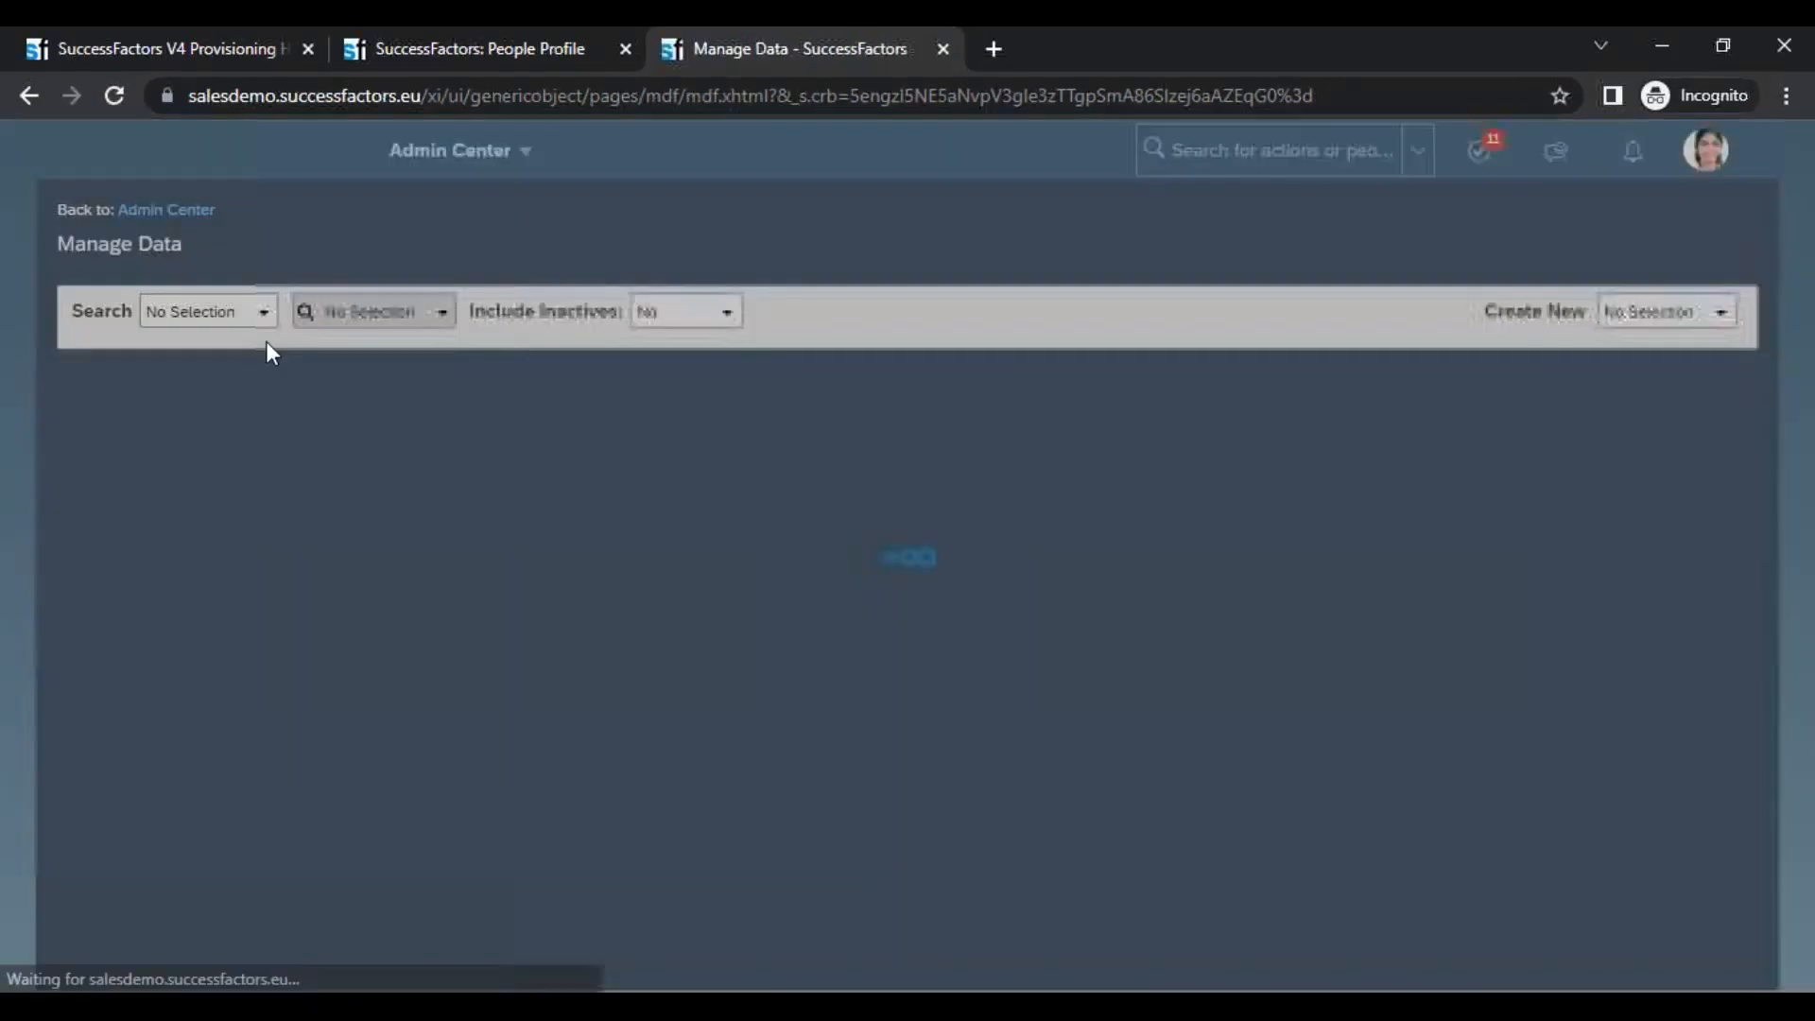
Select Time Zone as the object type to search in Manage Data and look for its existing records
{"action": "left_click", "coordinate": [236, 311]}
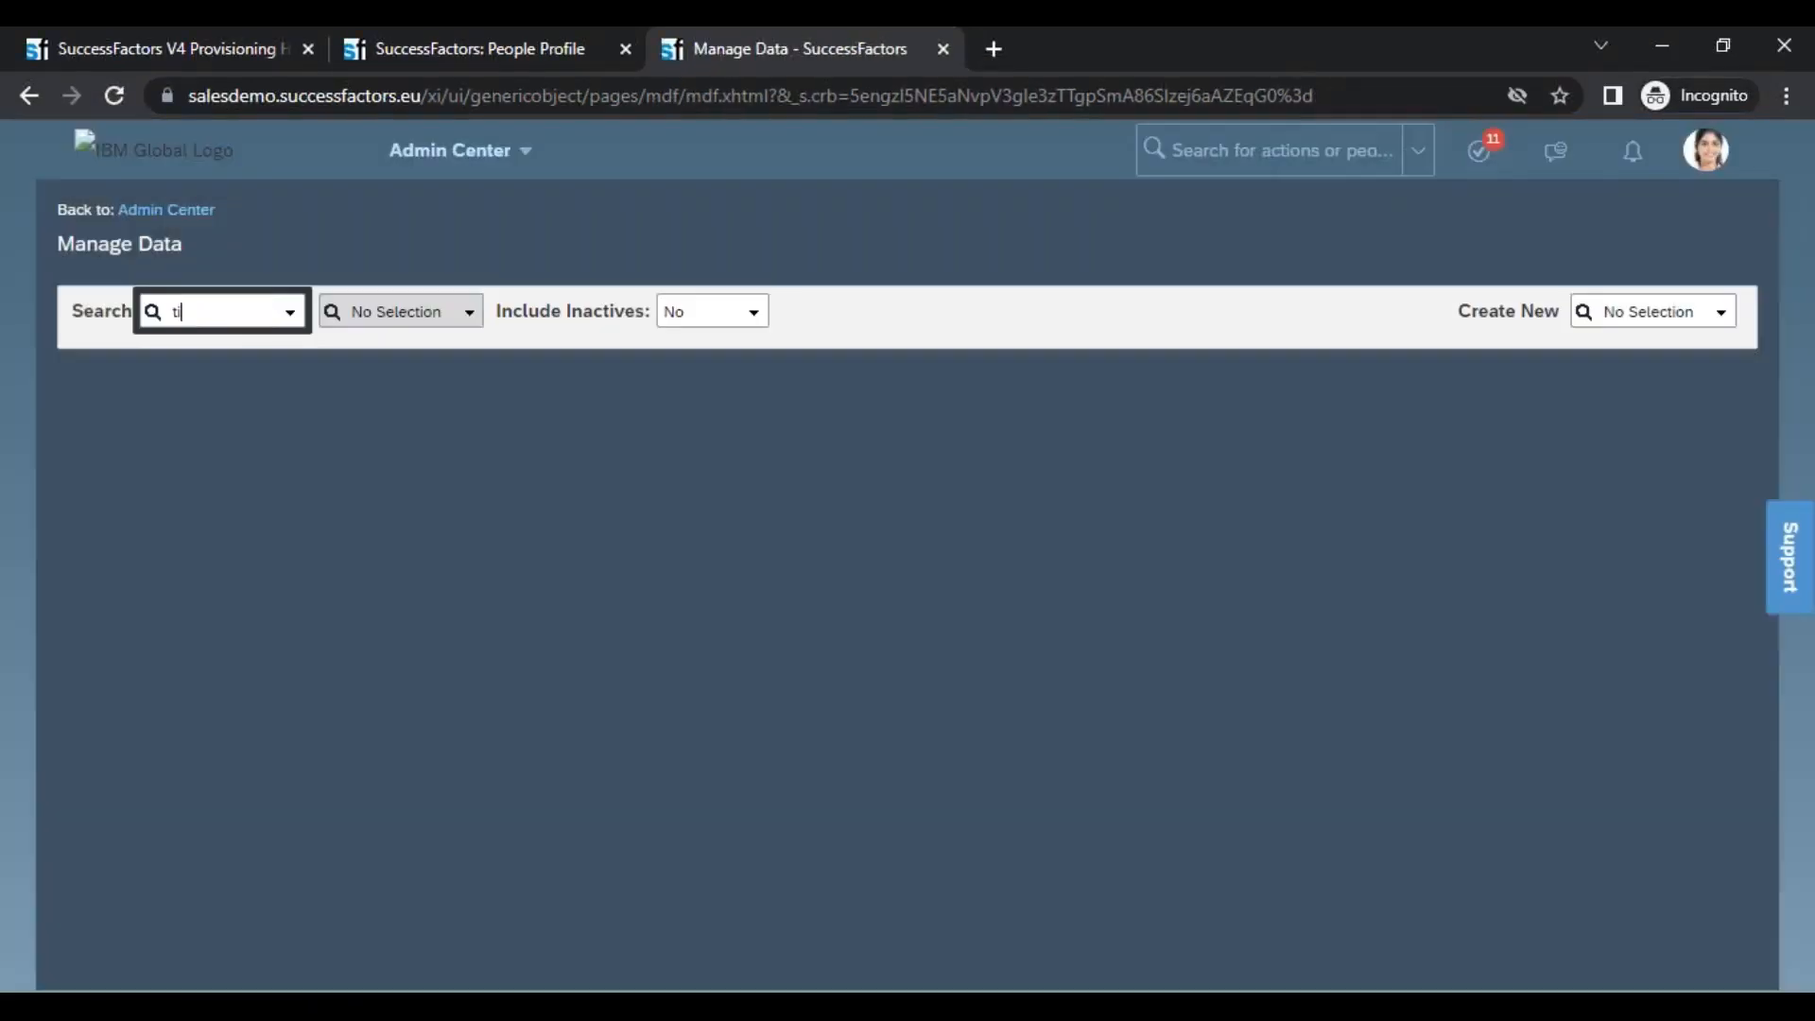
{"action": "type", "text": "time"}
{"action": "type", "text": "z"}
{"action": "key", "text": "BackSpace"}
{"action": "key", "text": "BackSpace"}
{"action": "key", "text": "BackSpace"}
{"action": "key", "text": "BackSpace"}
{"action": "key", "text": "BackSpace"}
{"action": "type", "text": "zone"}
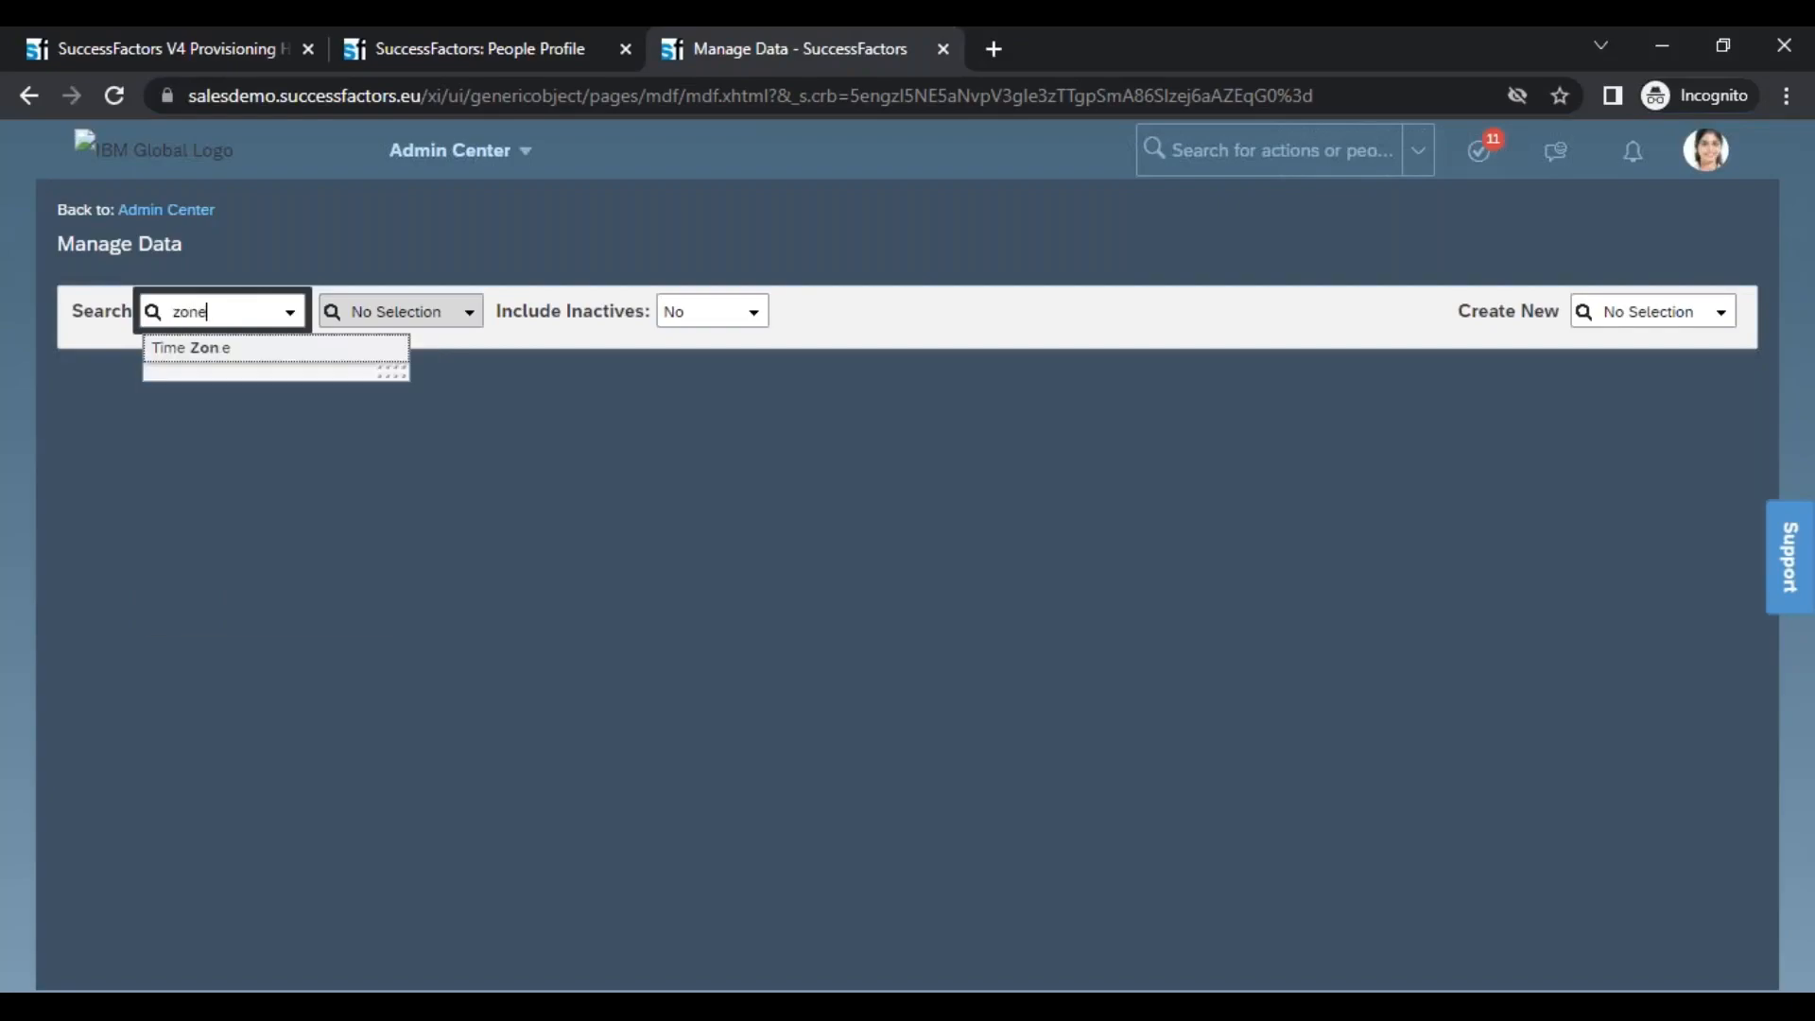
{"action": "left_click", "coordinate": [401, 342]}
{"action": "left_click", "coordinate": [454, 320]}
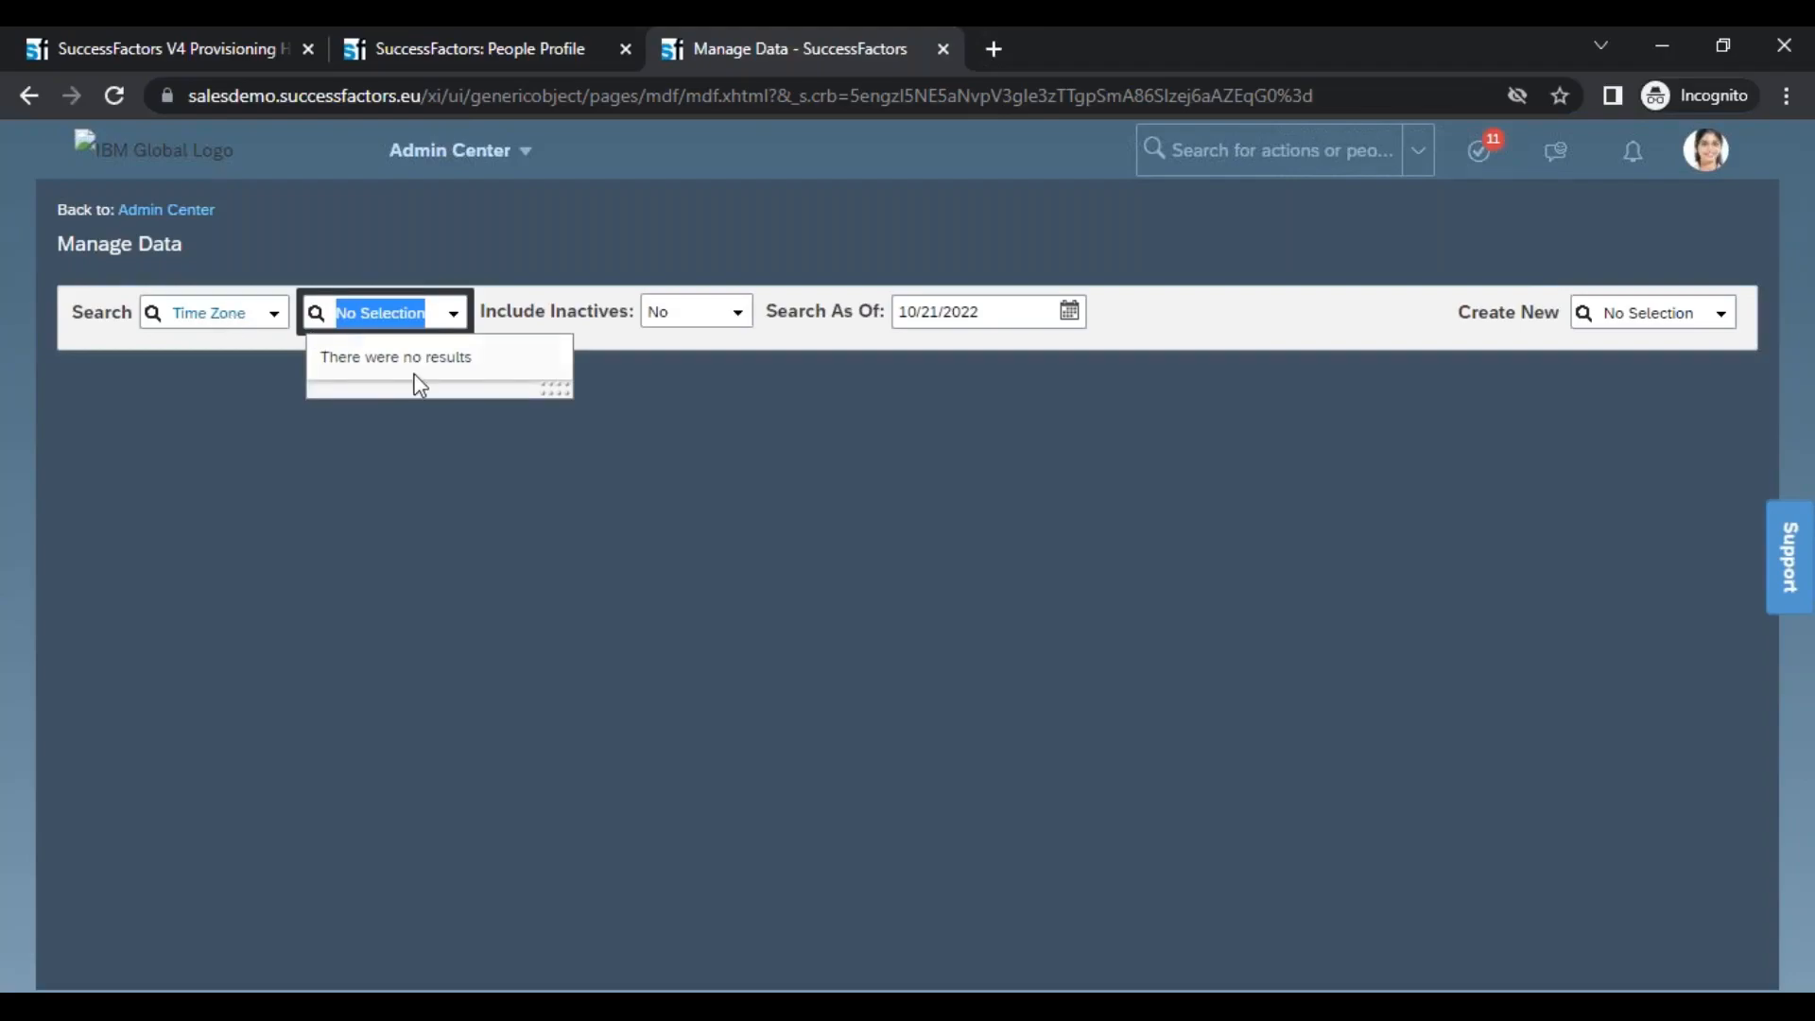
{"action": "left_click", "coordinate": [587, 536]}
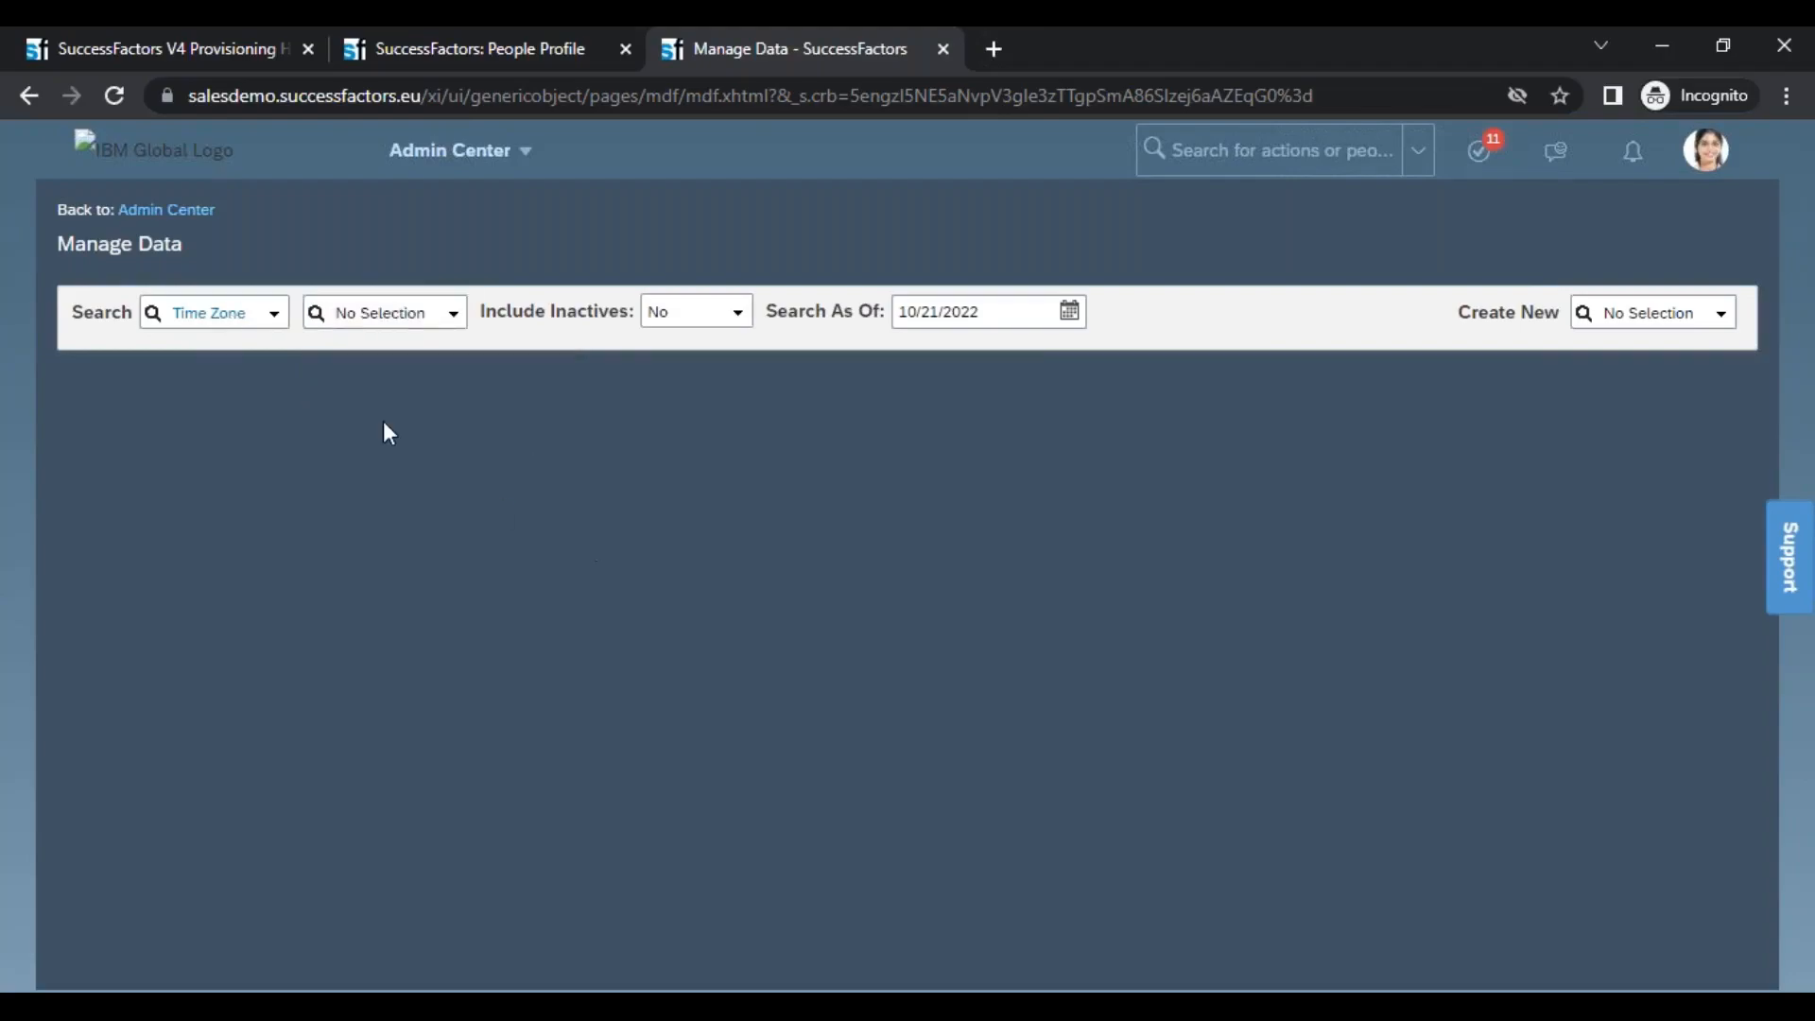
Open a new Time Zone record form and examine its Country/Region, Offset to UTC and DST offset to UTC fields
{"action": "left_click", "coordinate": [1611, 326]}
{"action": "type", "text": "ti"}
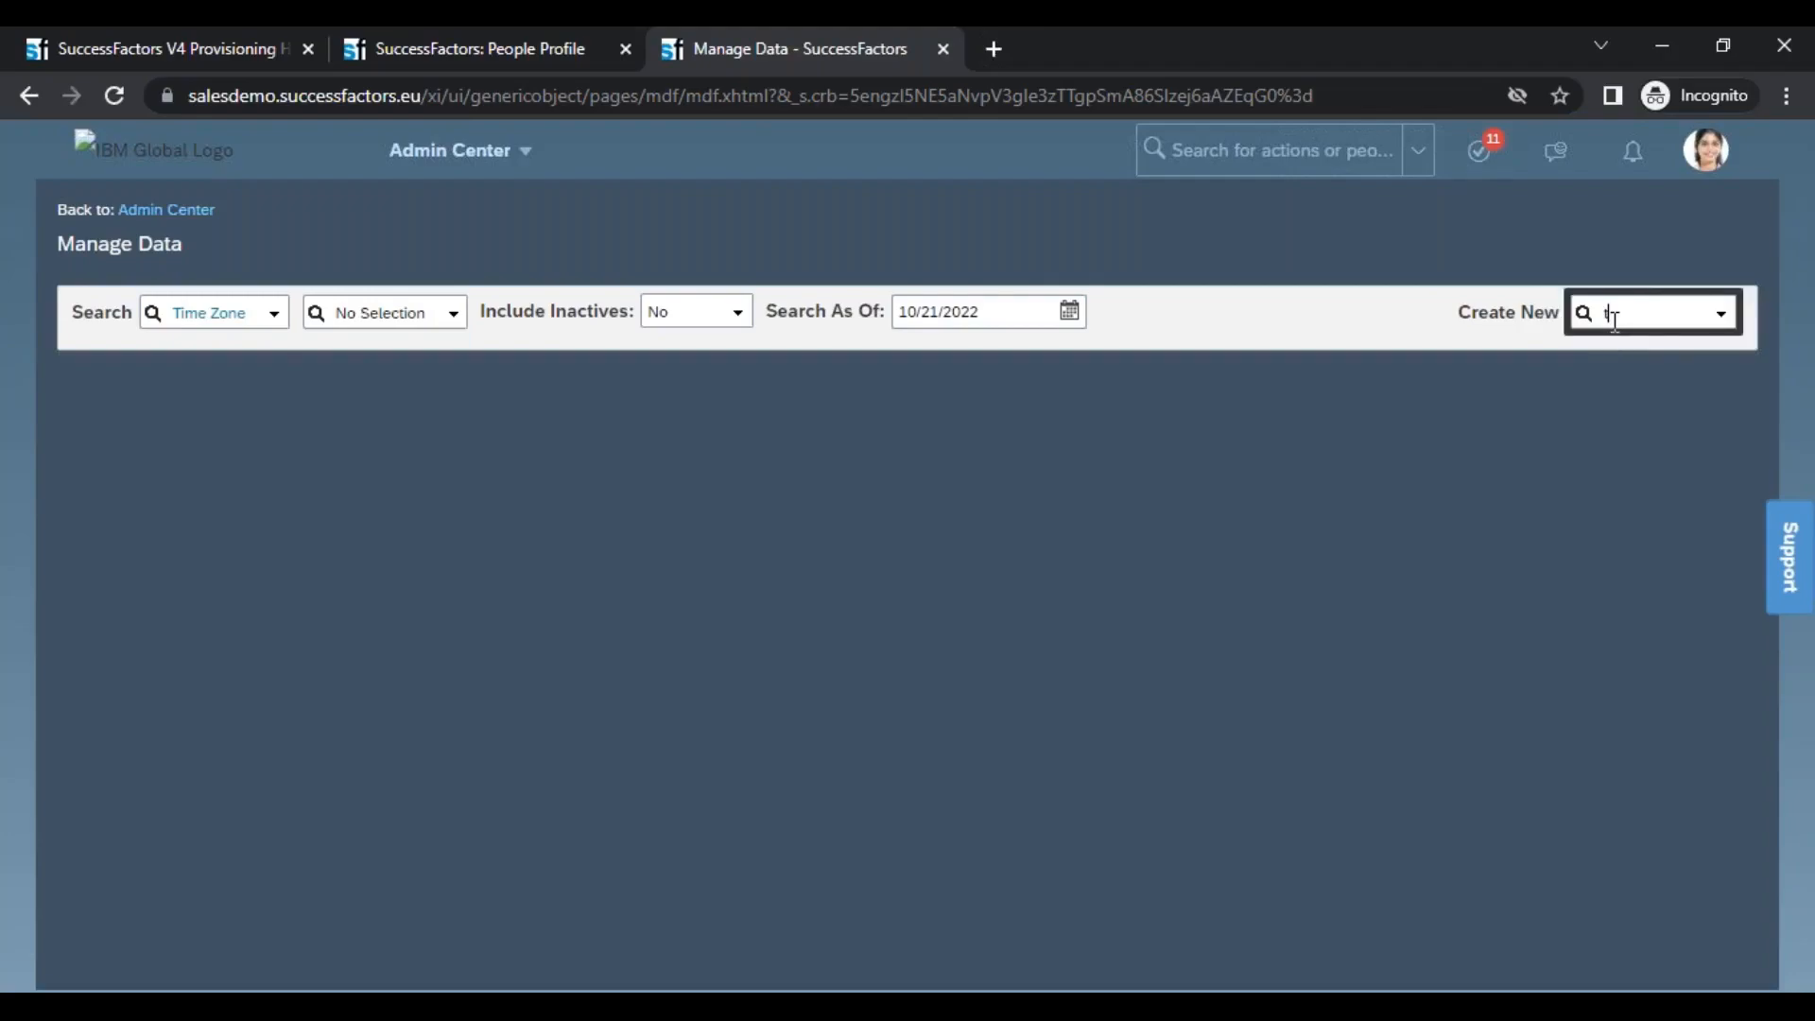
{"action": "type", "text": "me zone"}
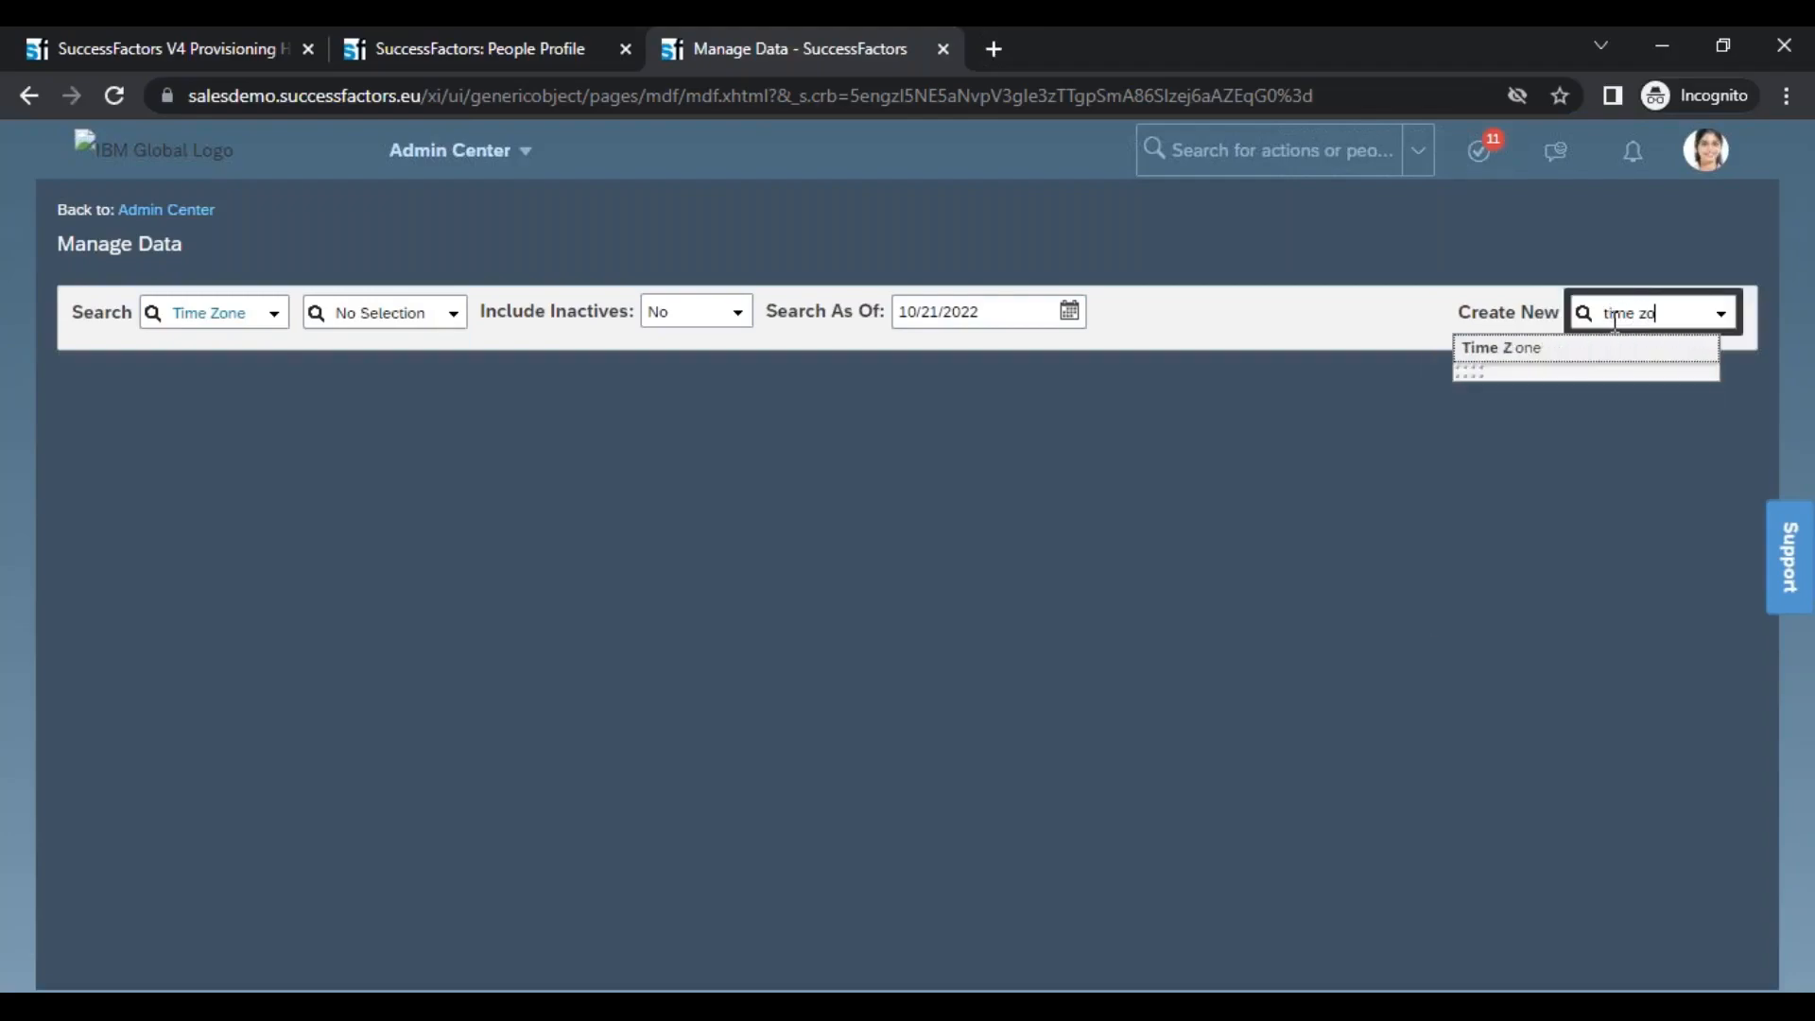
{"action": "left_click", "coordinate": [1518, 349]}
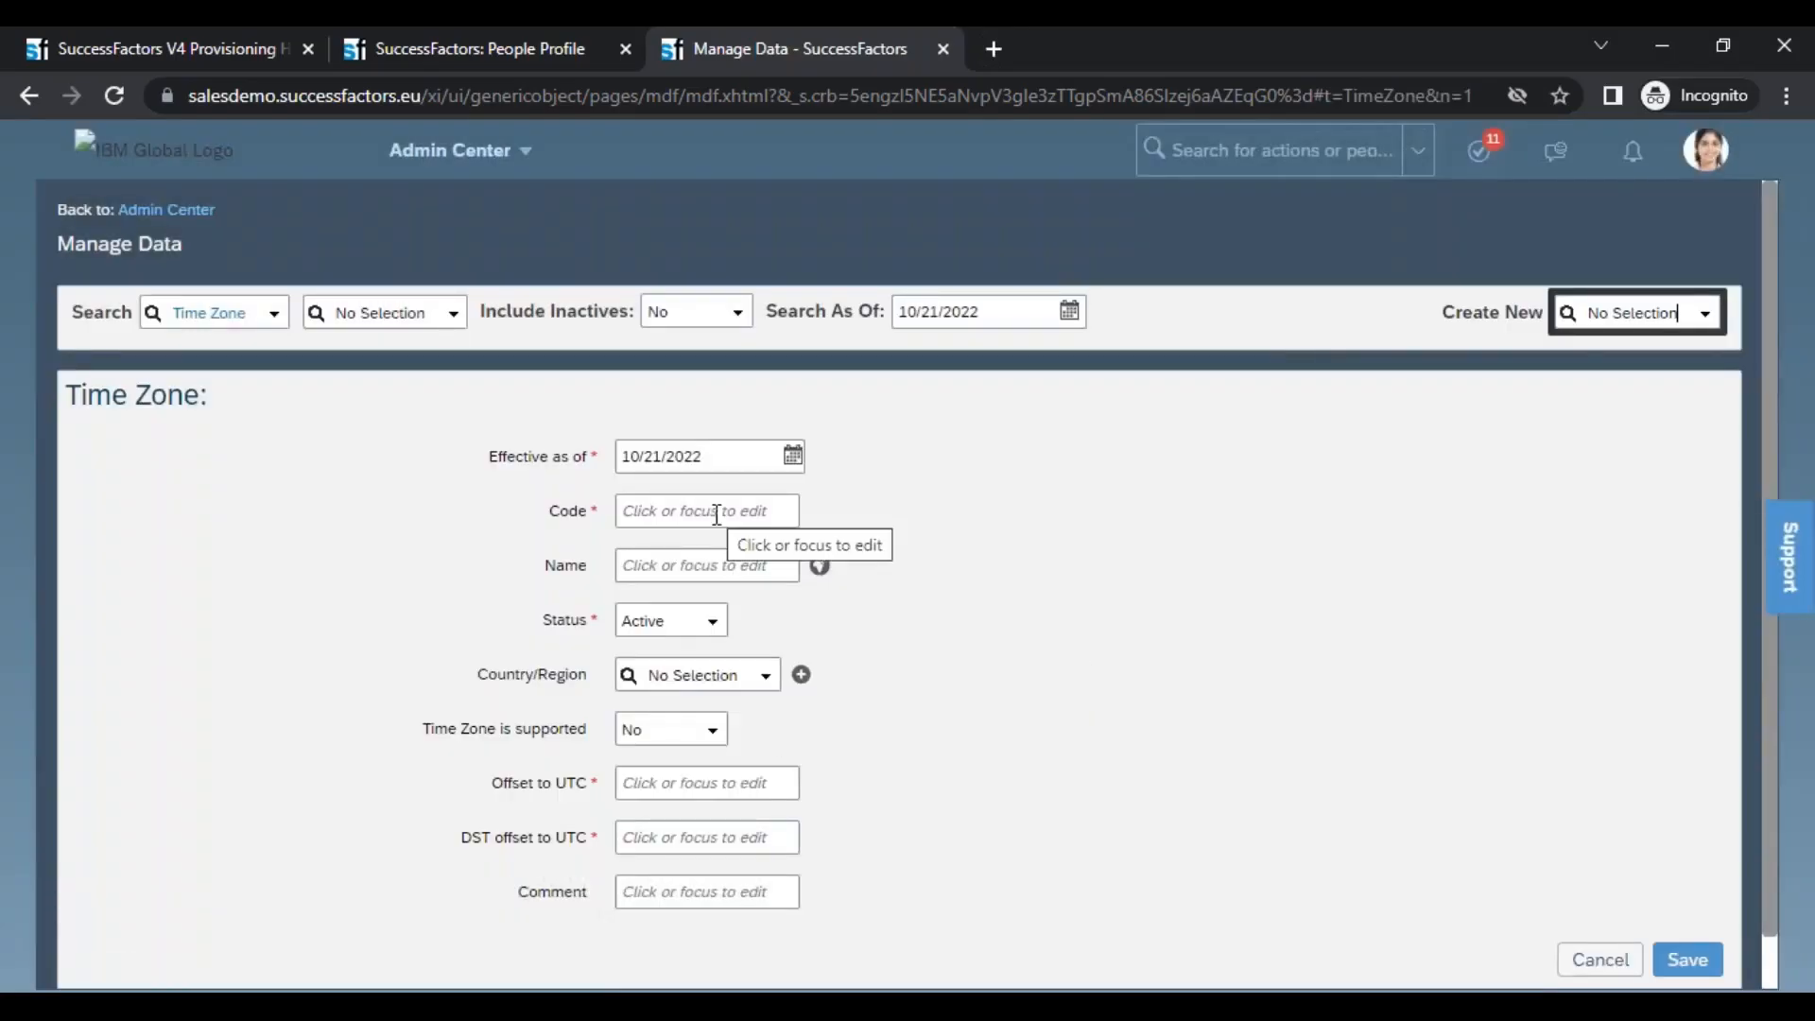
{"action": "left_click", "coordinate": [721, 674]}
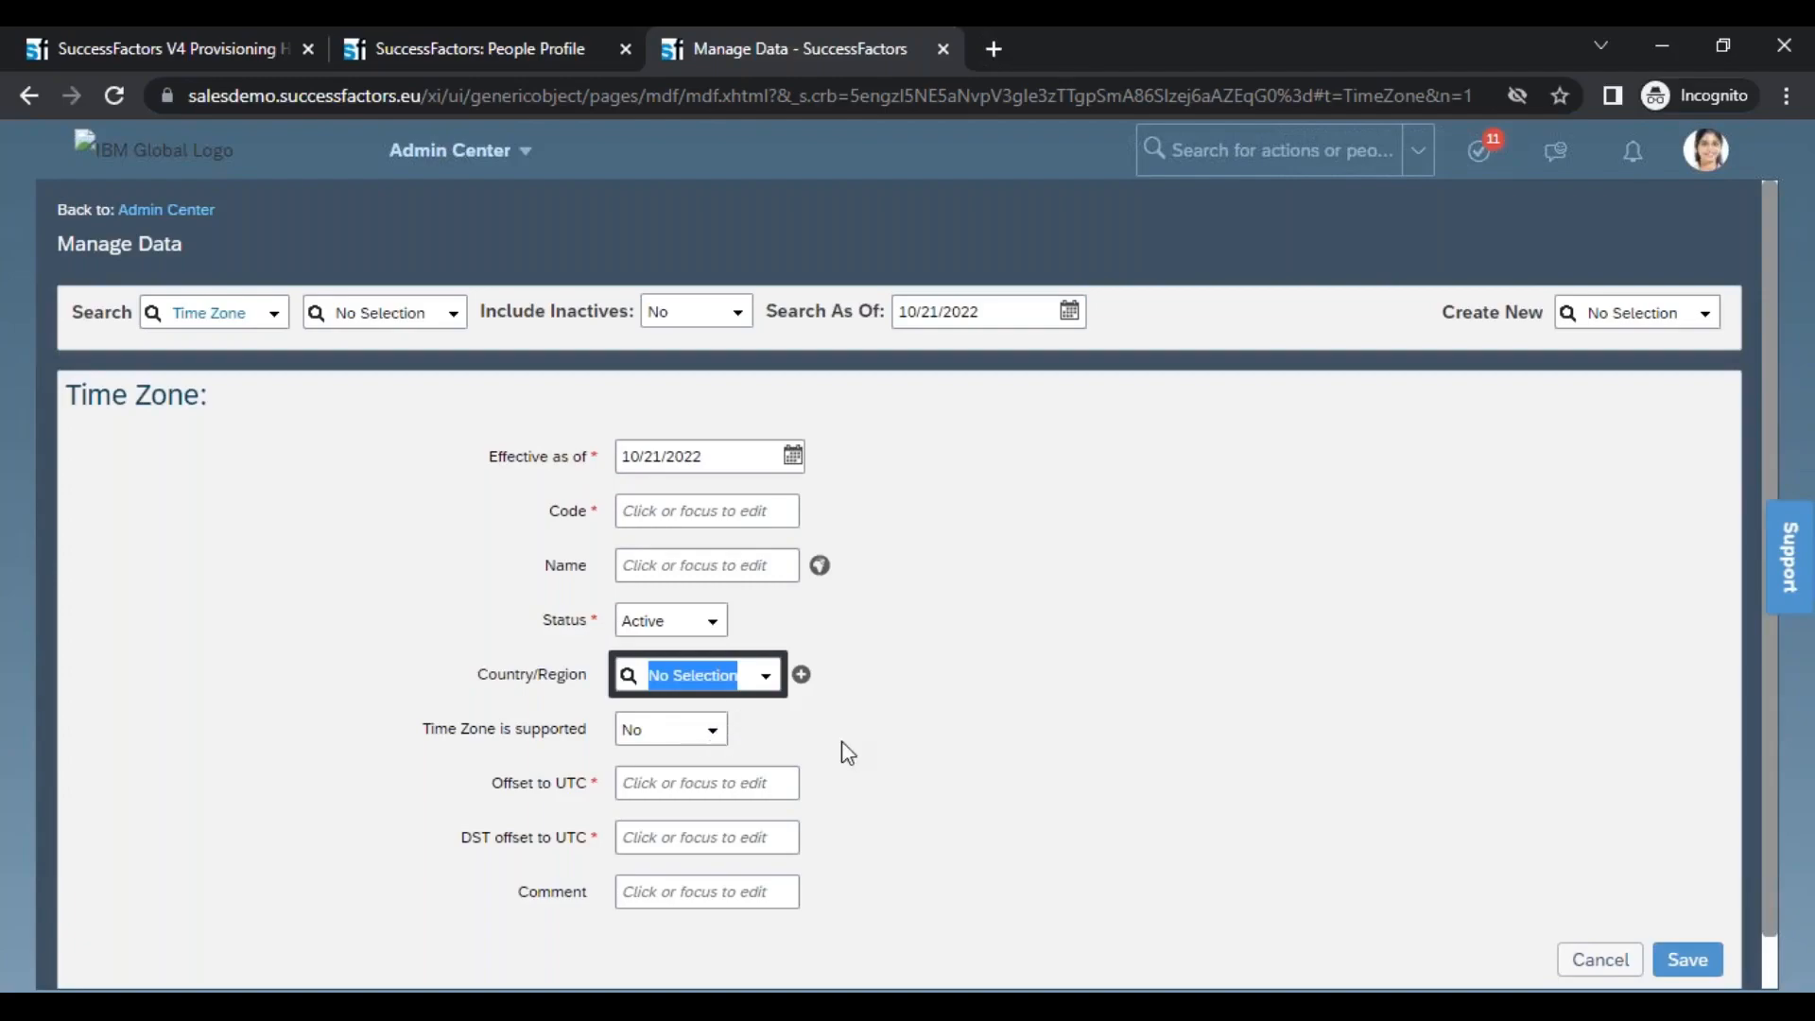
{"action": "left_click_drag", "start_coordinate": [560, 783], "coordinate": [667, 794]}
{"action": "left_click_drag", "start_coordinate": [544, 838], "coordinate": [688, 838]}
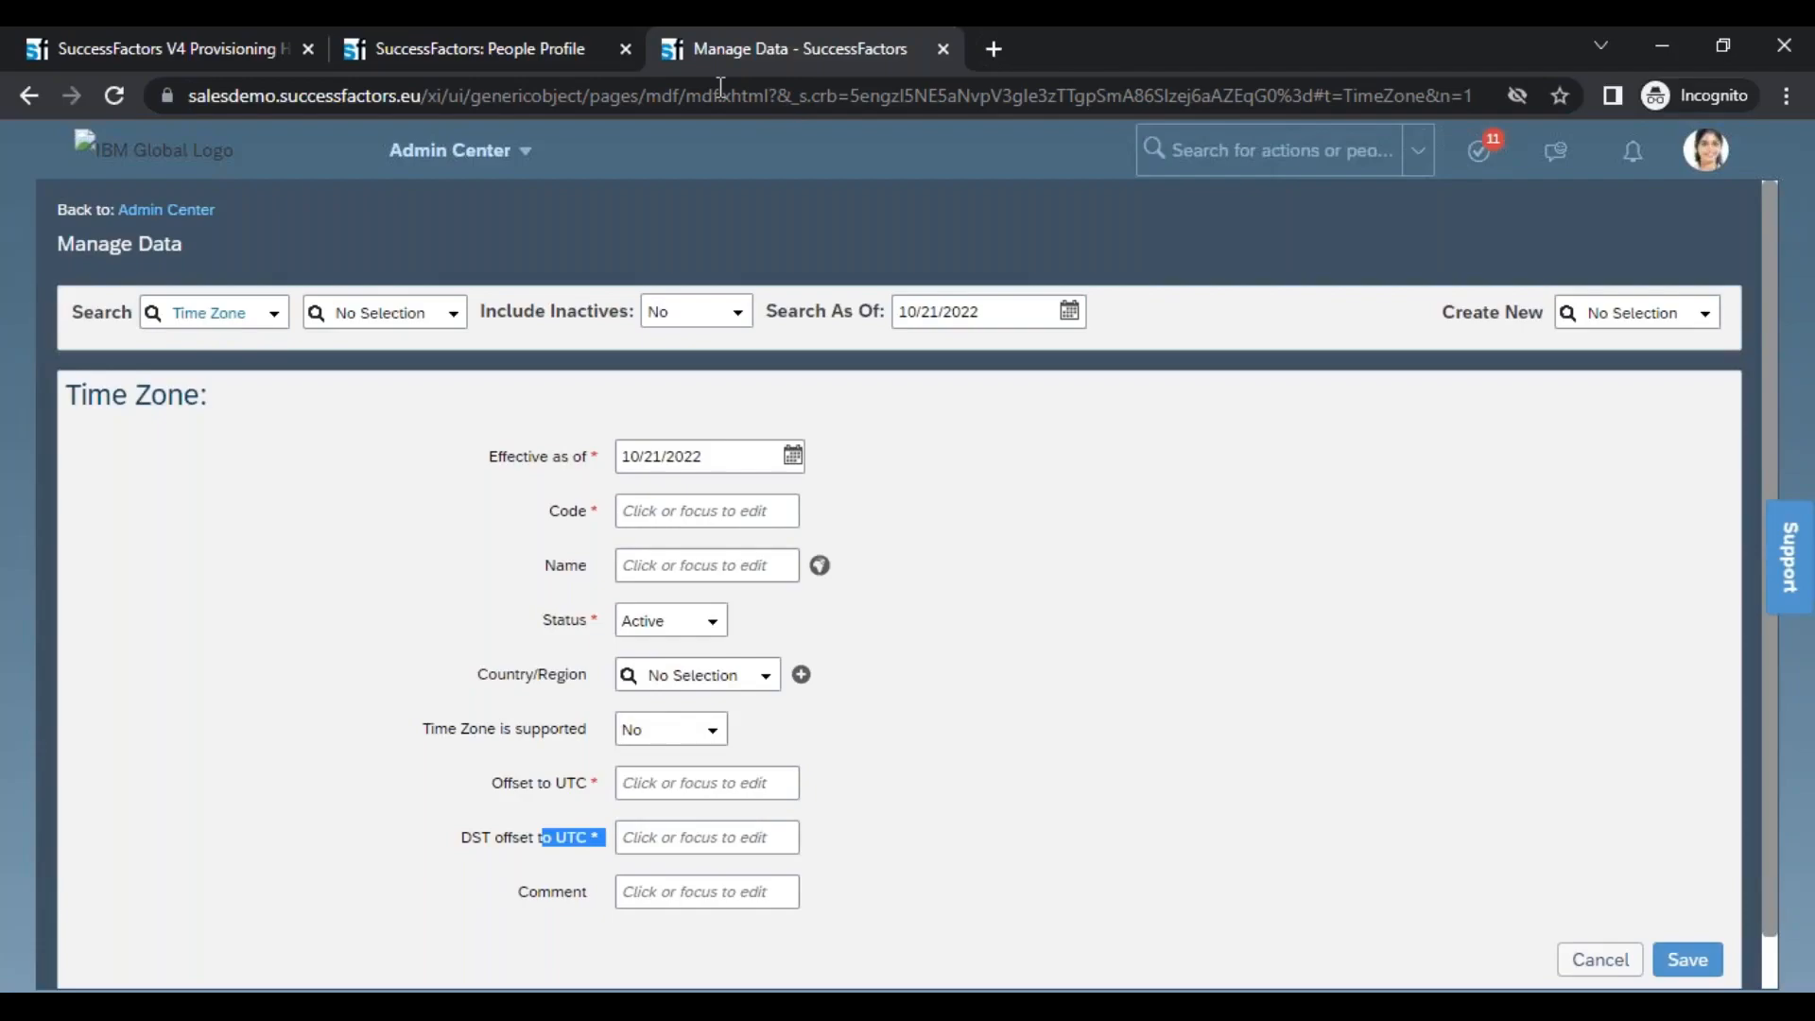
Search the actions for "man org pay" and open the Manage Organization, Pay and Job Structures page
{"action": "left_click", "coordinate": [1266, 152]}
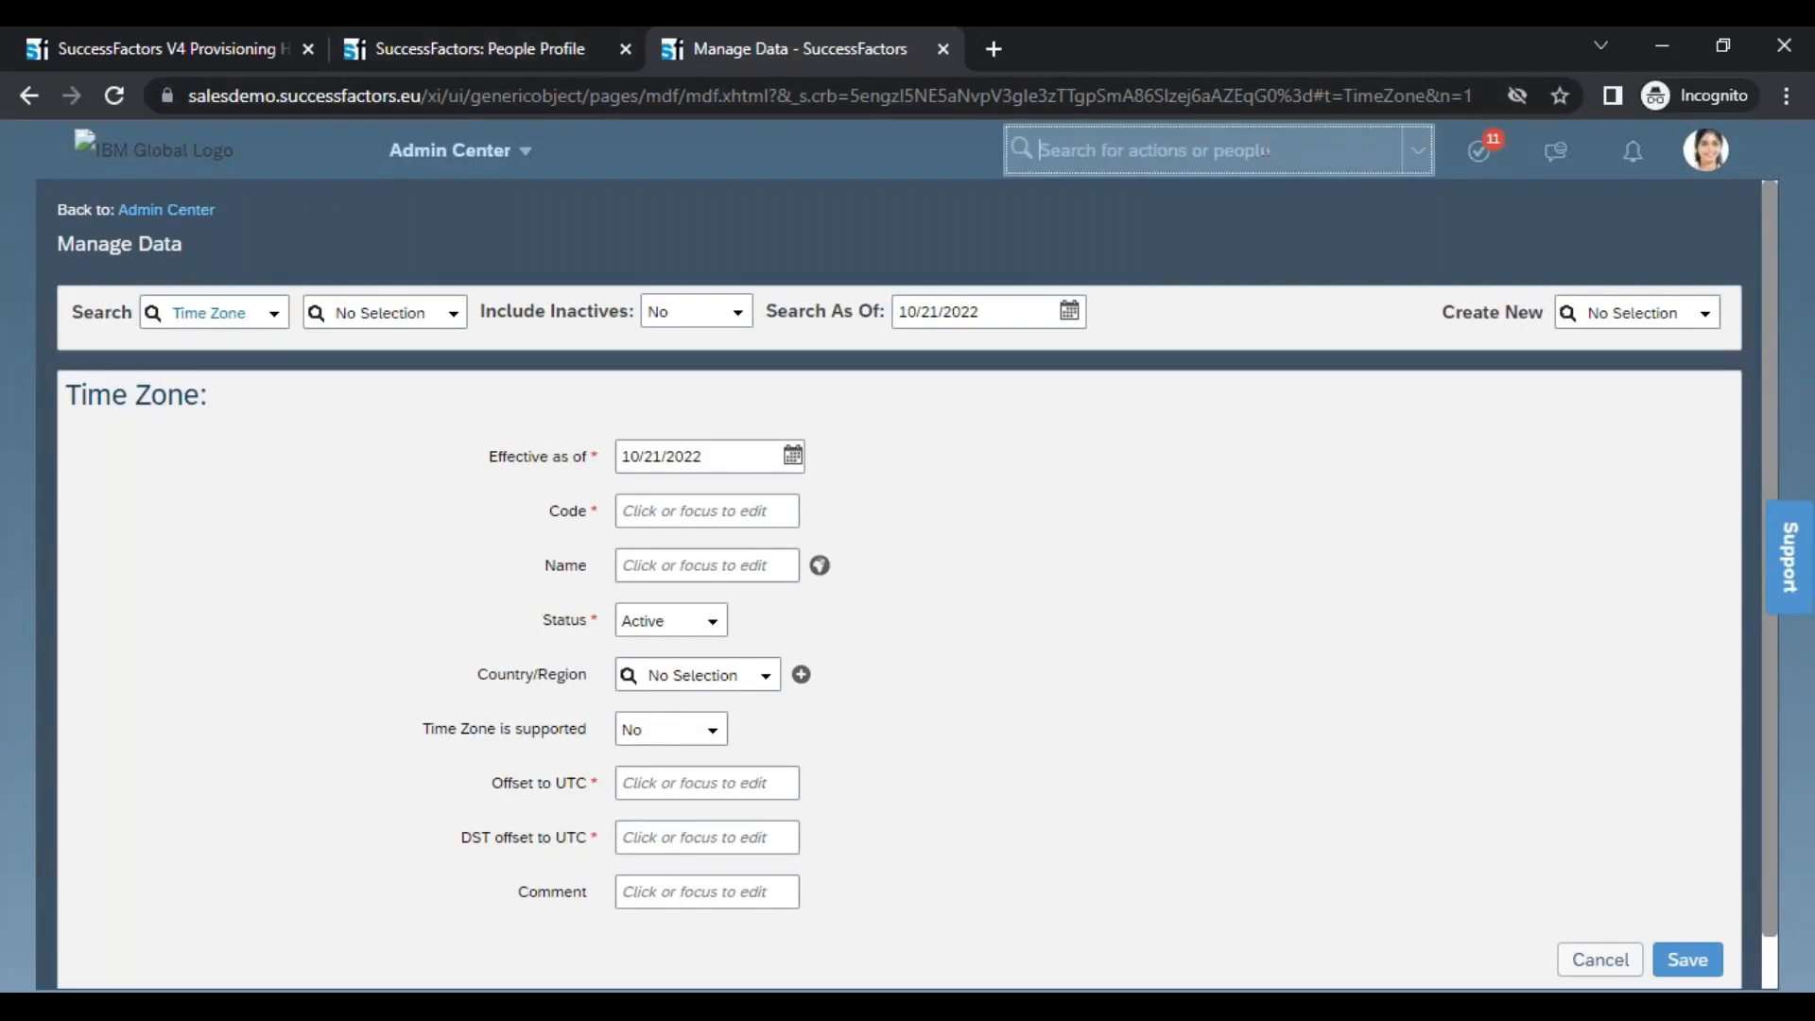
{"action": "type", "text": "man or"}
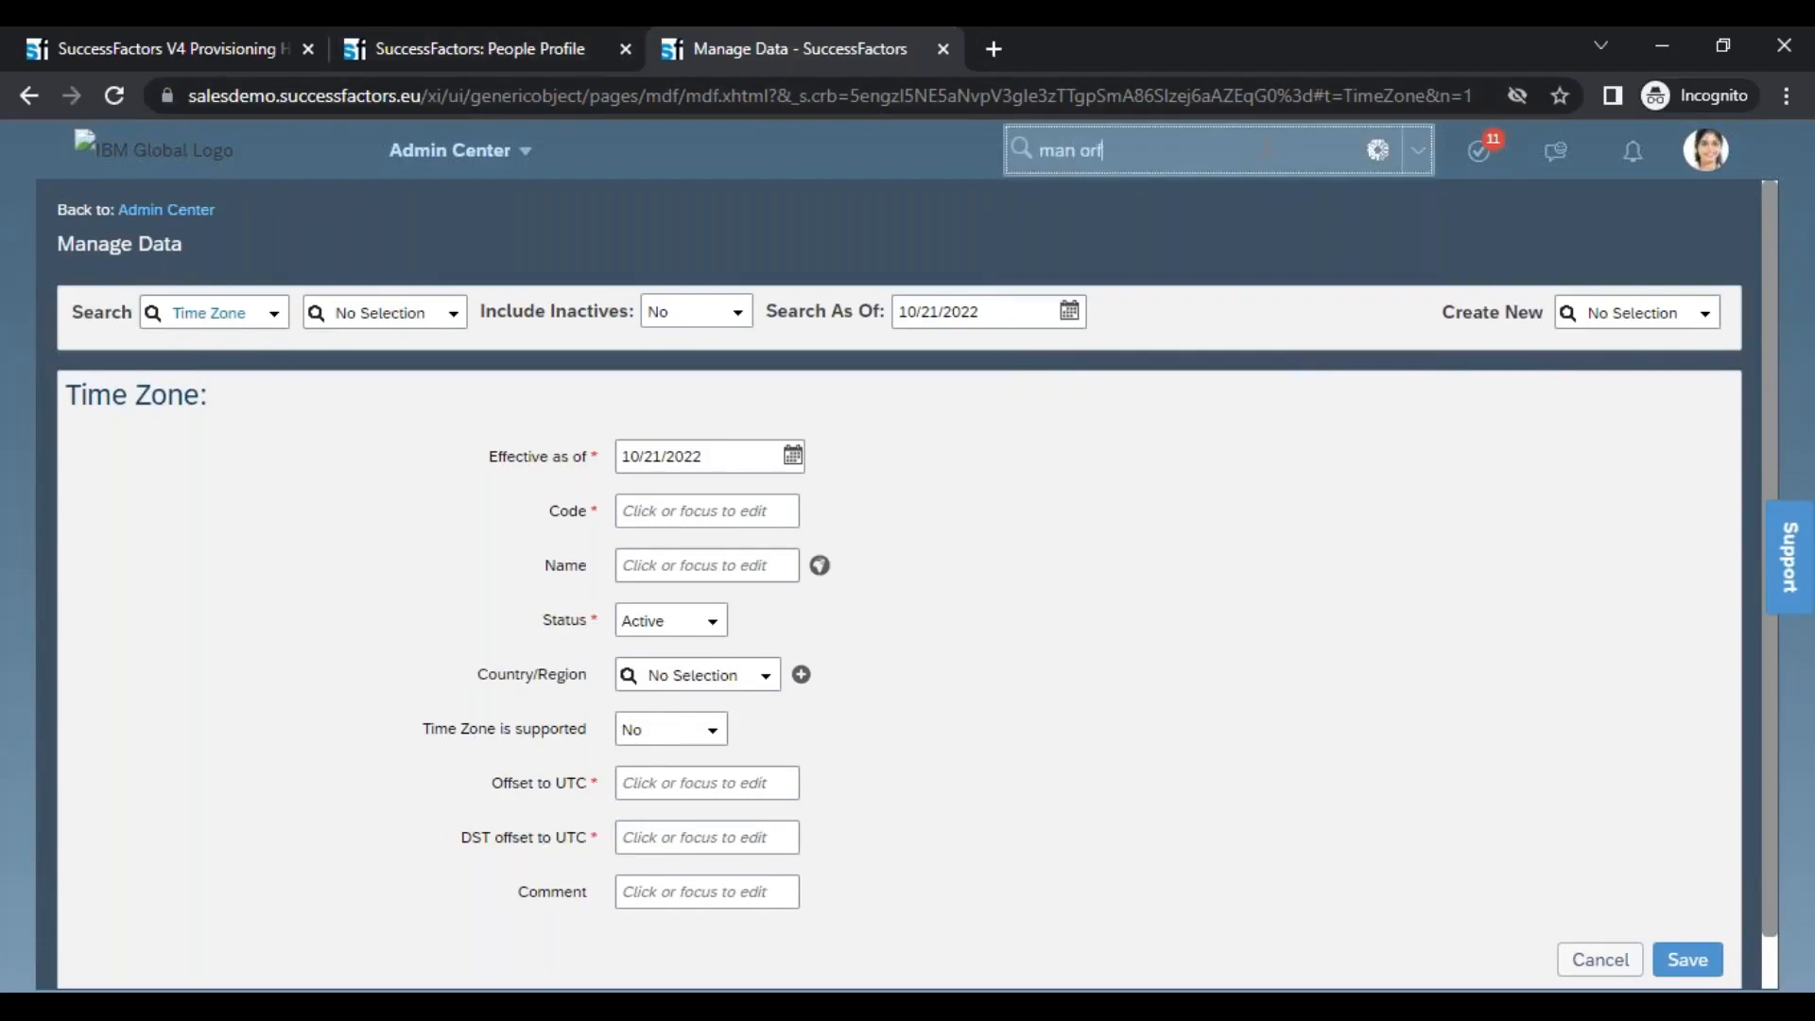
{"action": "type", "text": "g pay"}
{"action": "left_click", "coordinate": [1121, 200]}
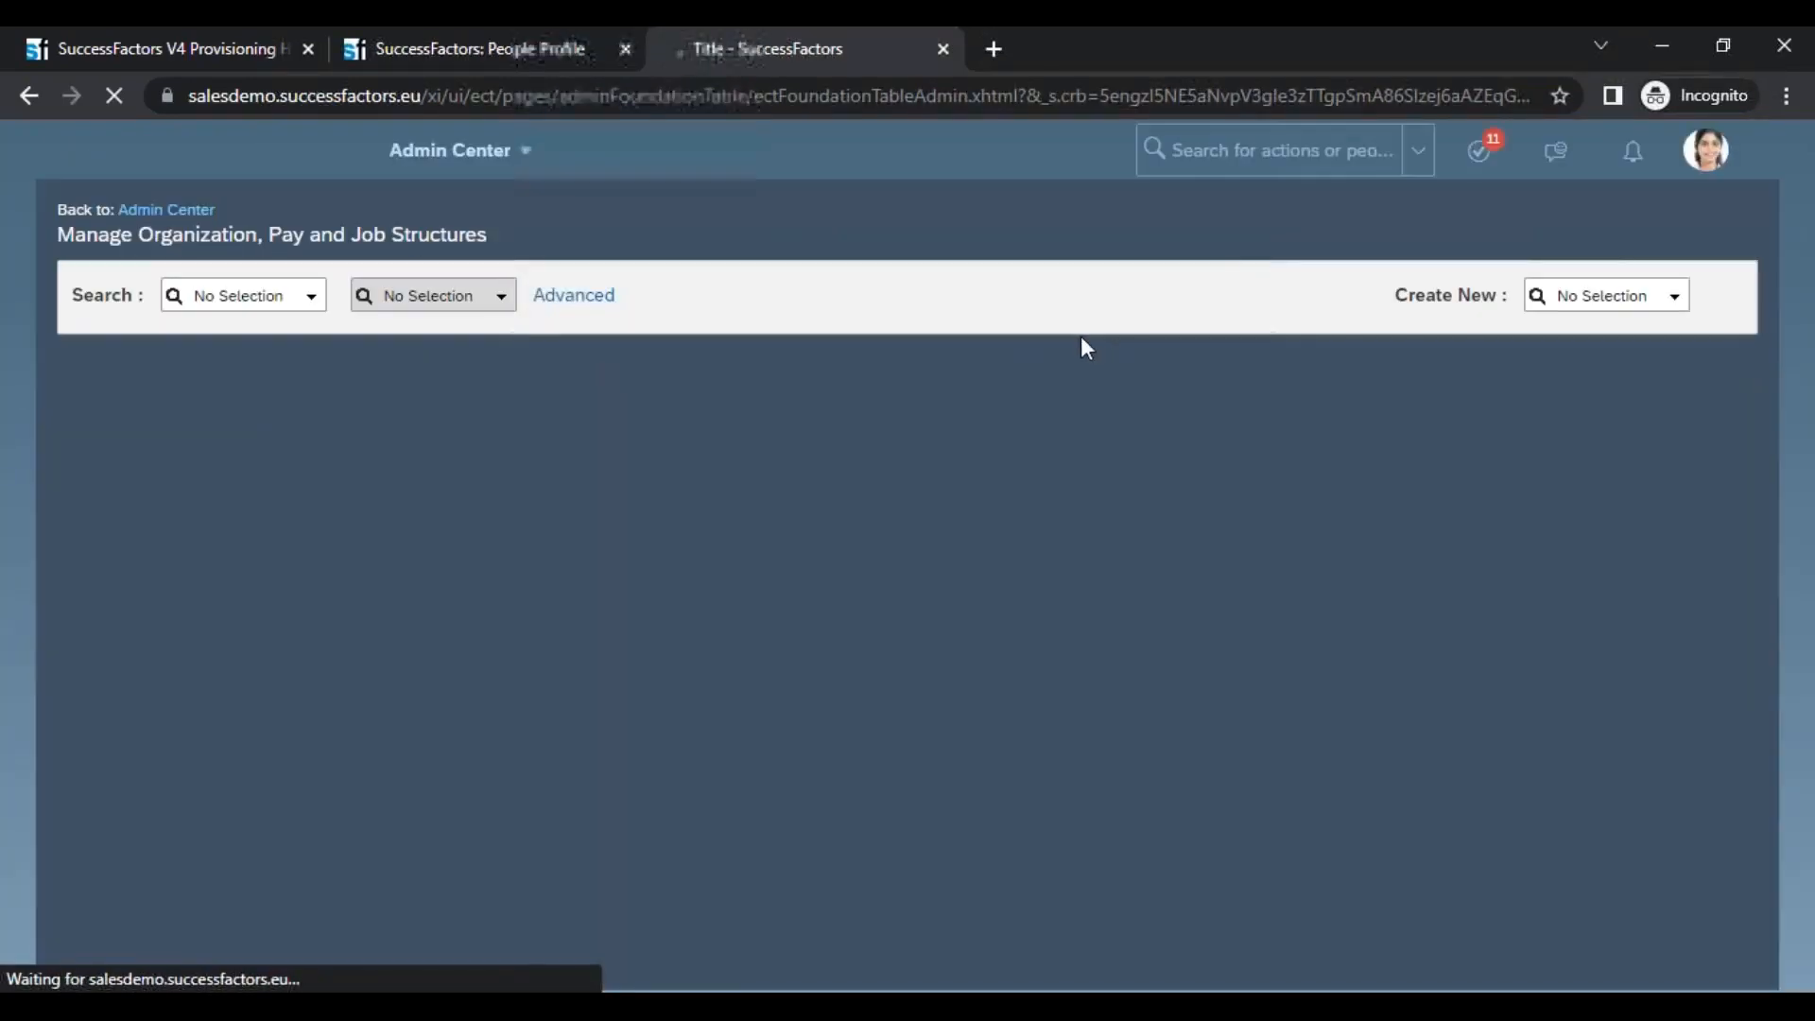
Open a new Location record form and examine the values offered for its Timezone field
{"action": "left_click", "coordinate": [1668, 299]}
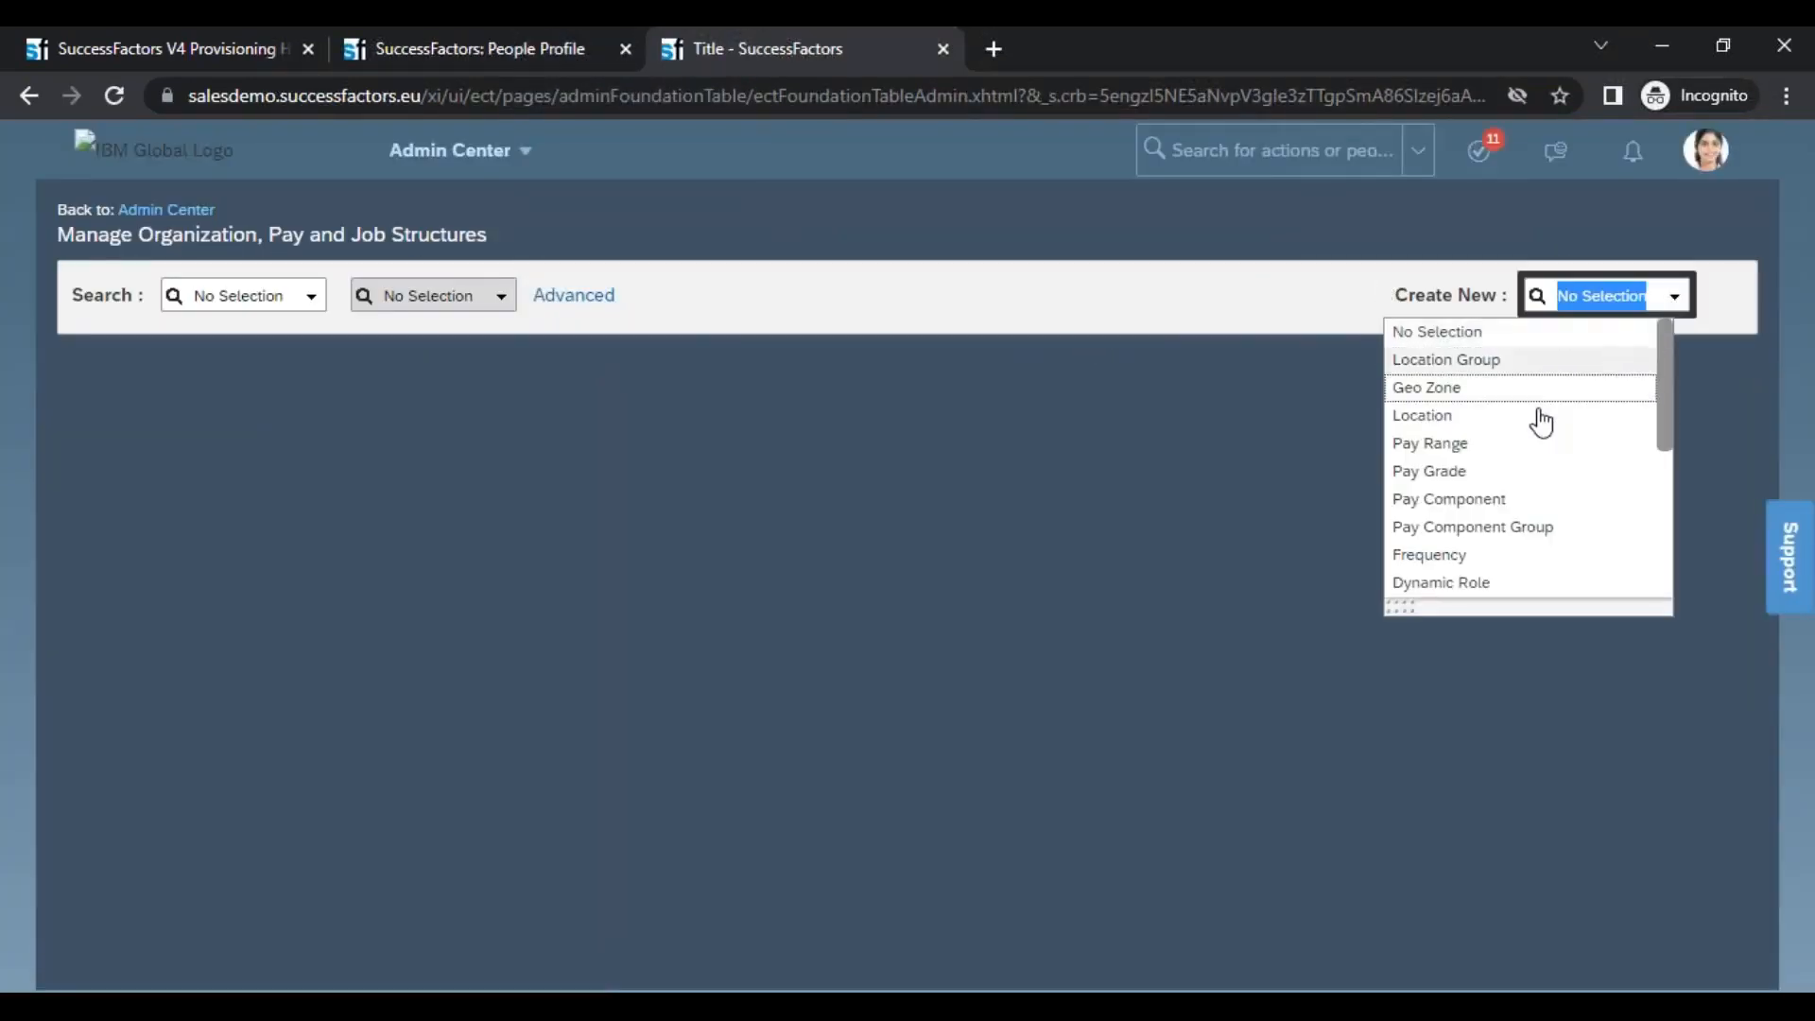
{"action": "left_click", "coordinate": [1505, 424]}
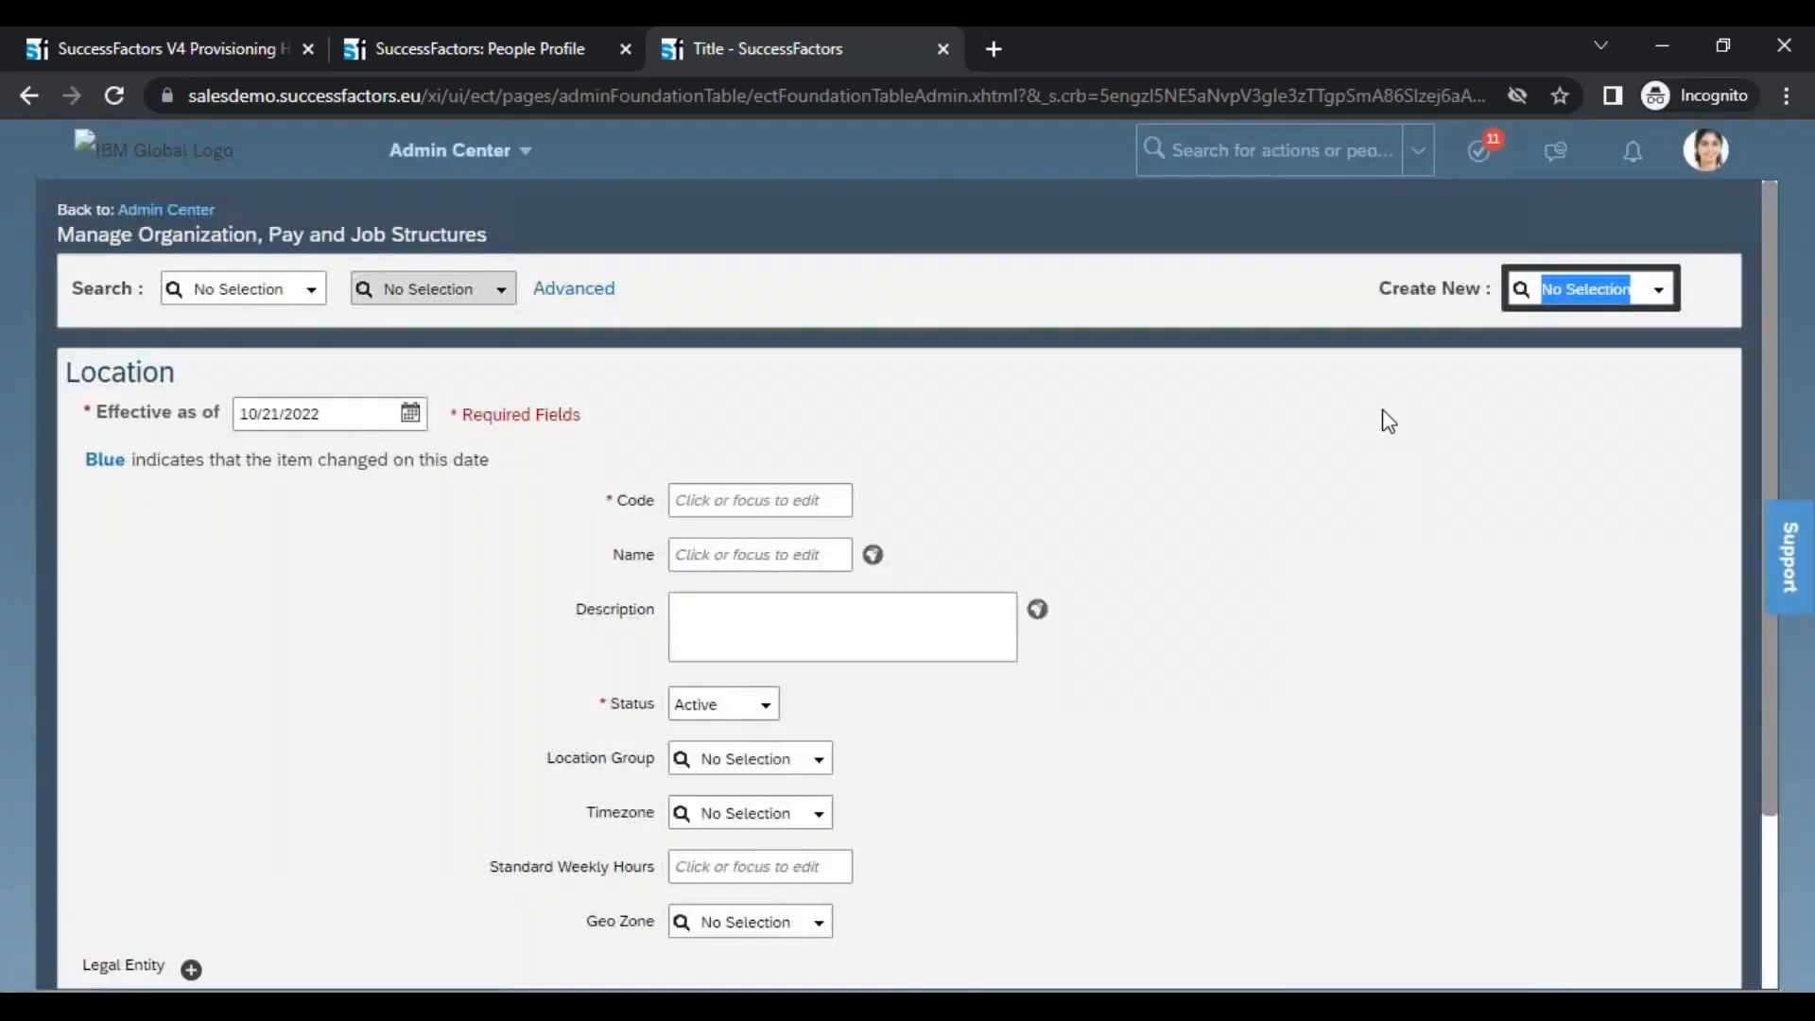
{"action": "left_click", "coordinate": [787, 812]}
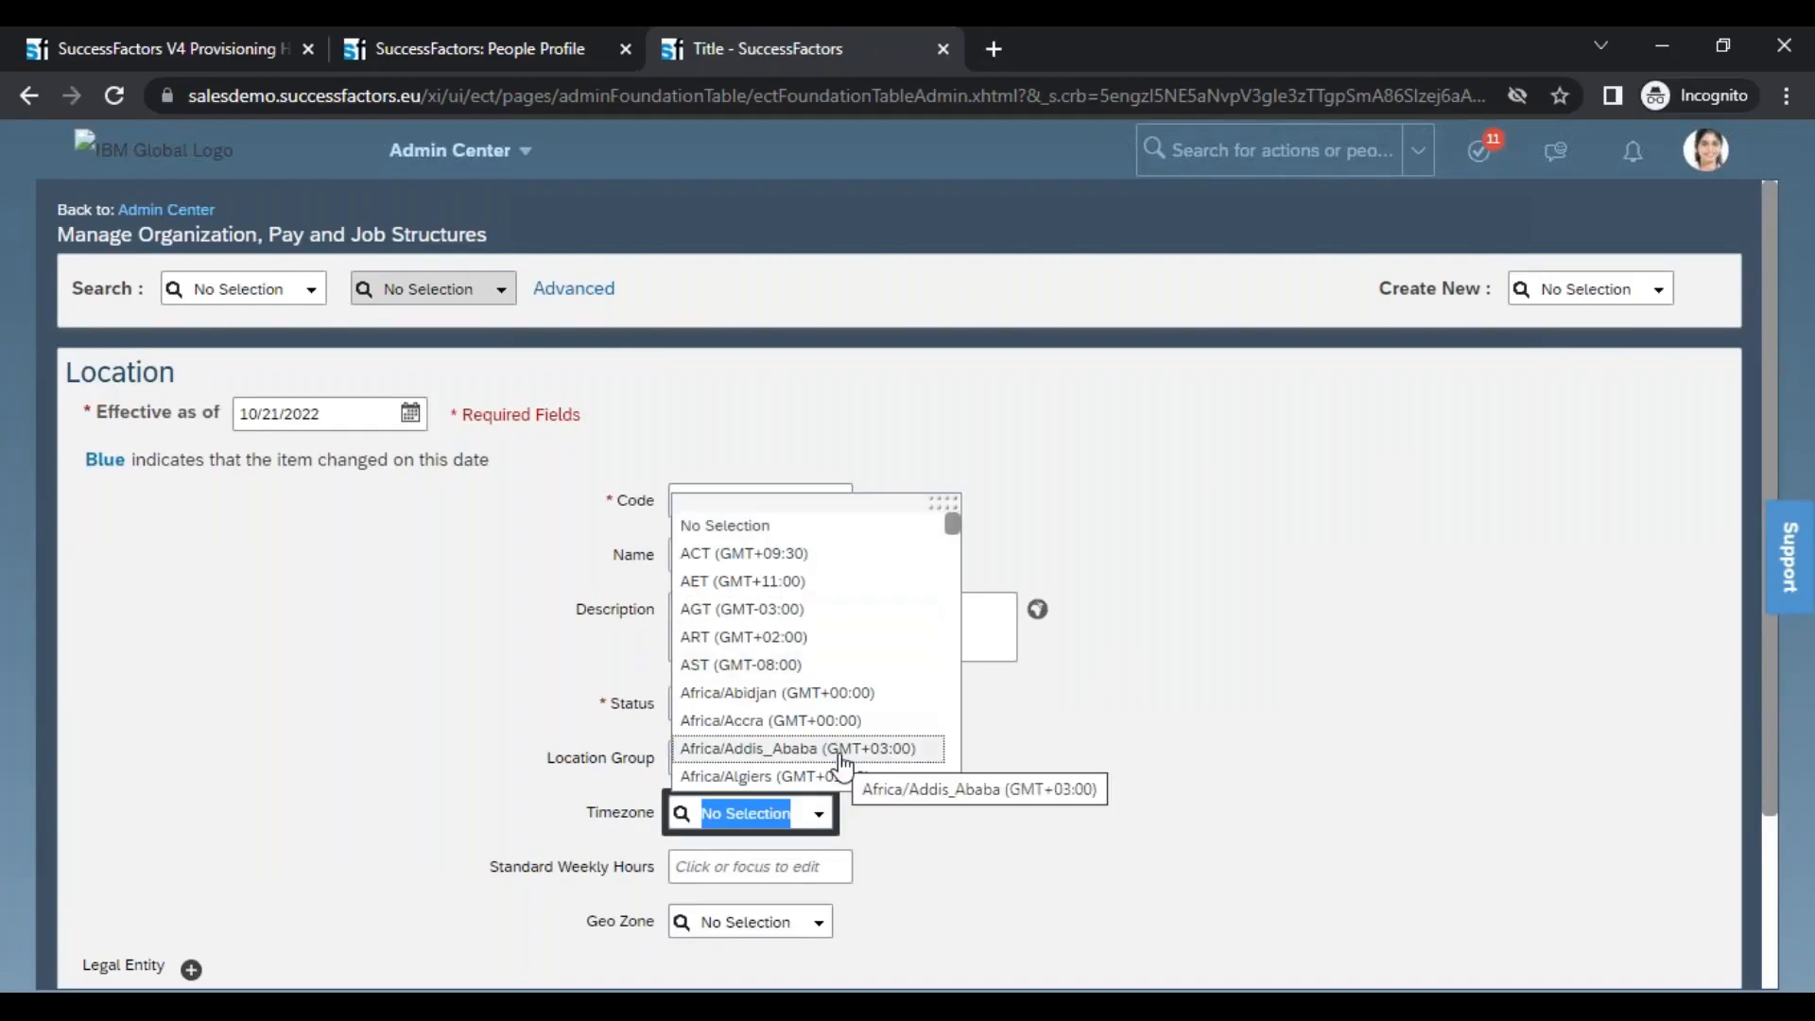
Open the Job Information history on the employee's People Profile and start editing the Oct 12, 2021 record
{"action": "left_click", "coordinate": [441, 56]}
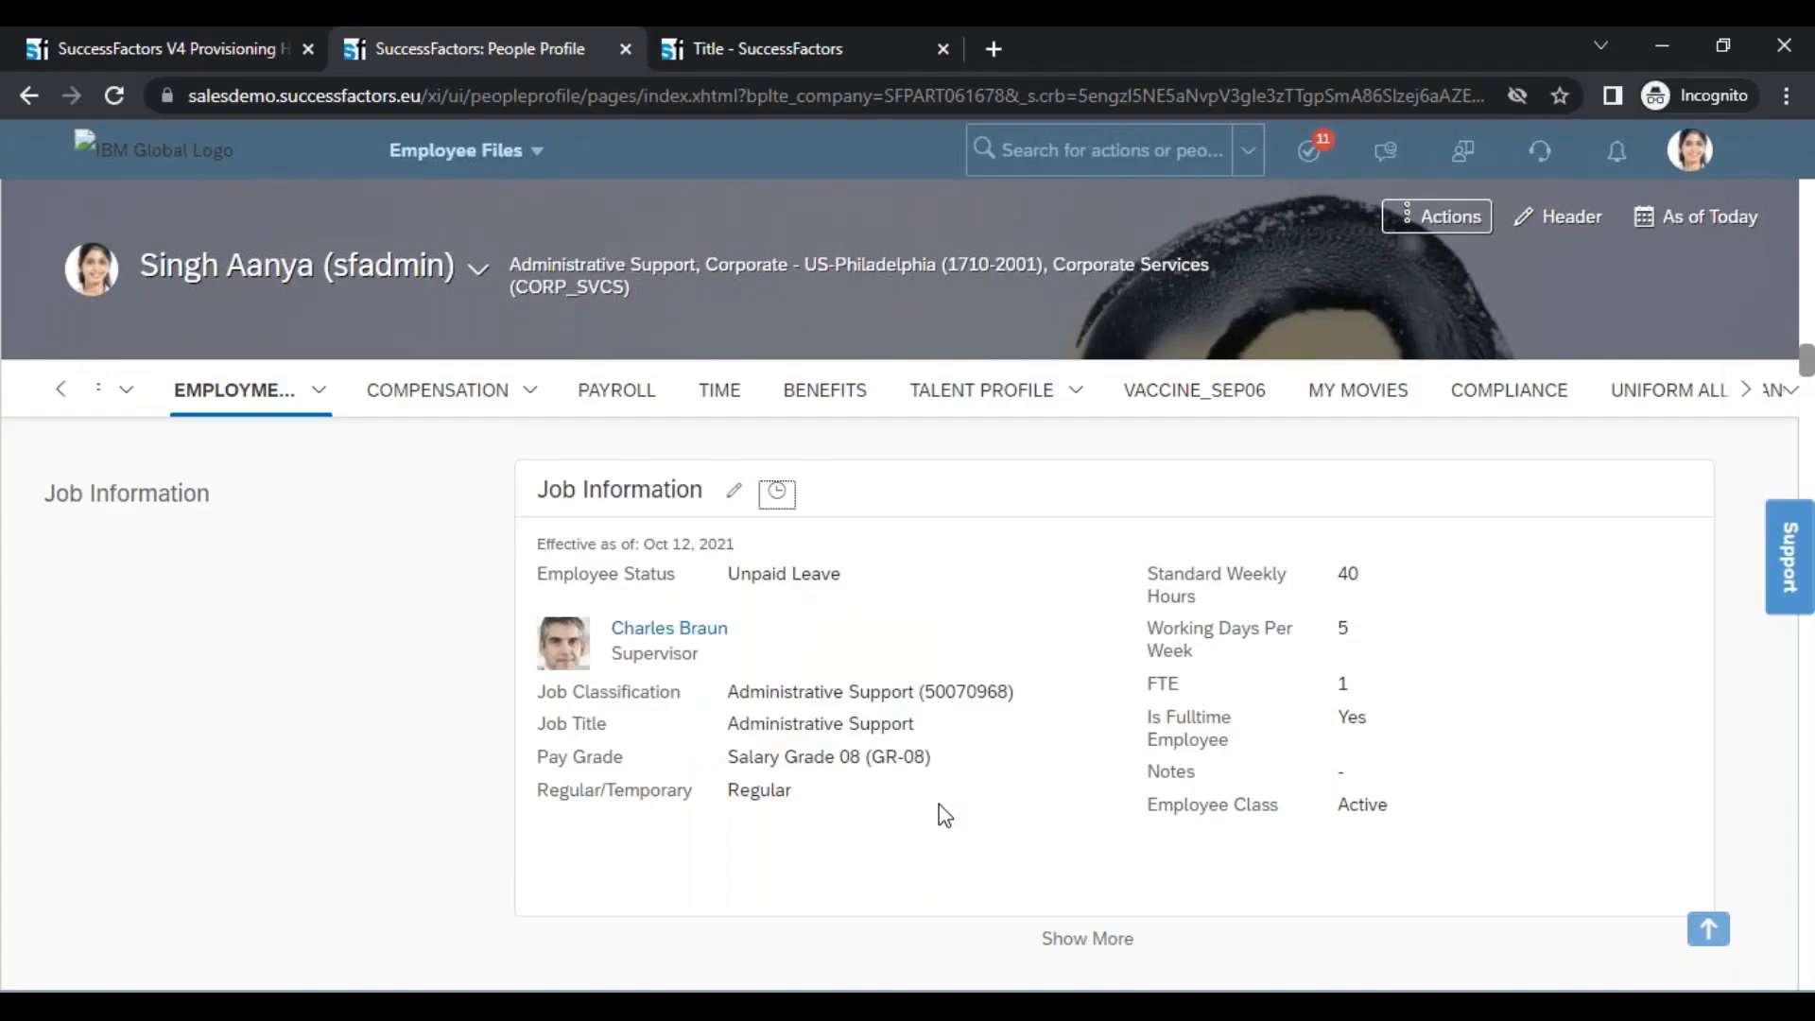
{"action": "left_click", "coordinate": [778, 493]}
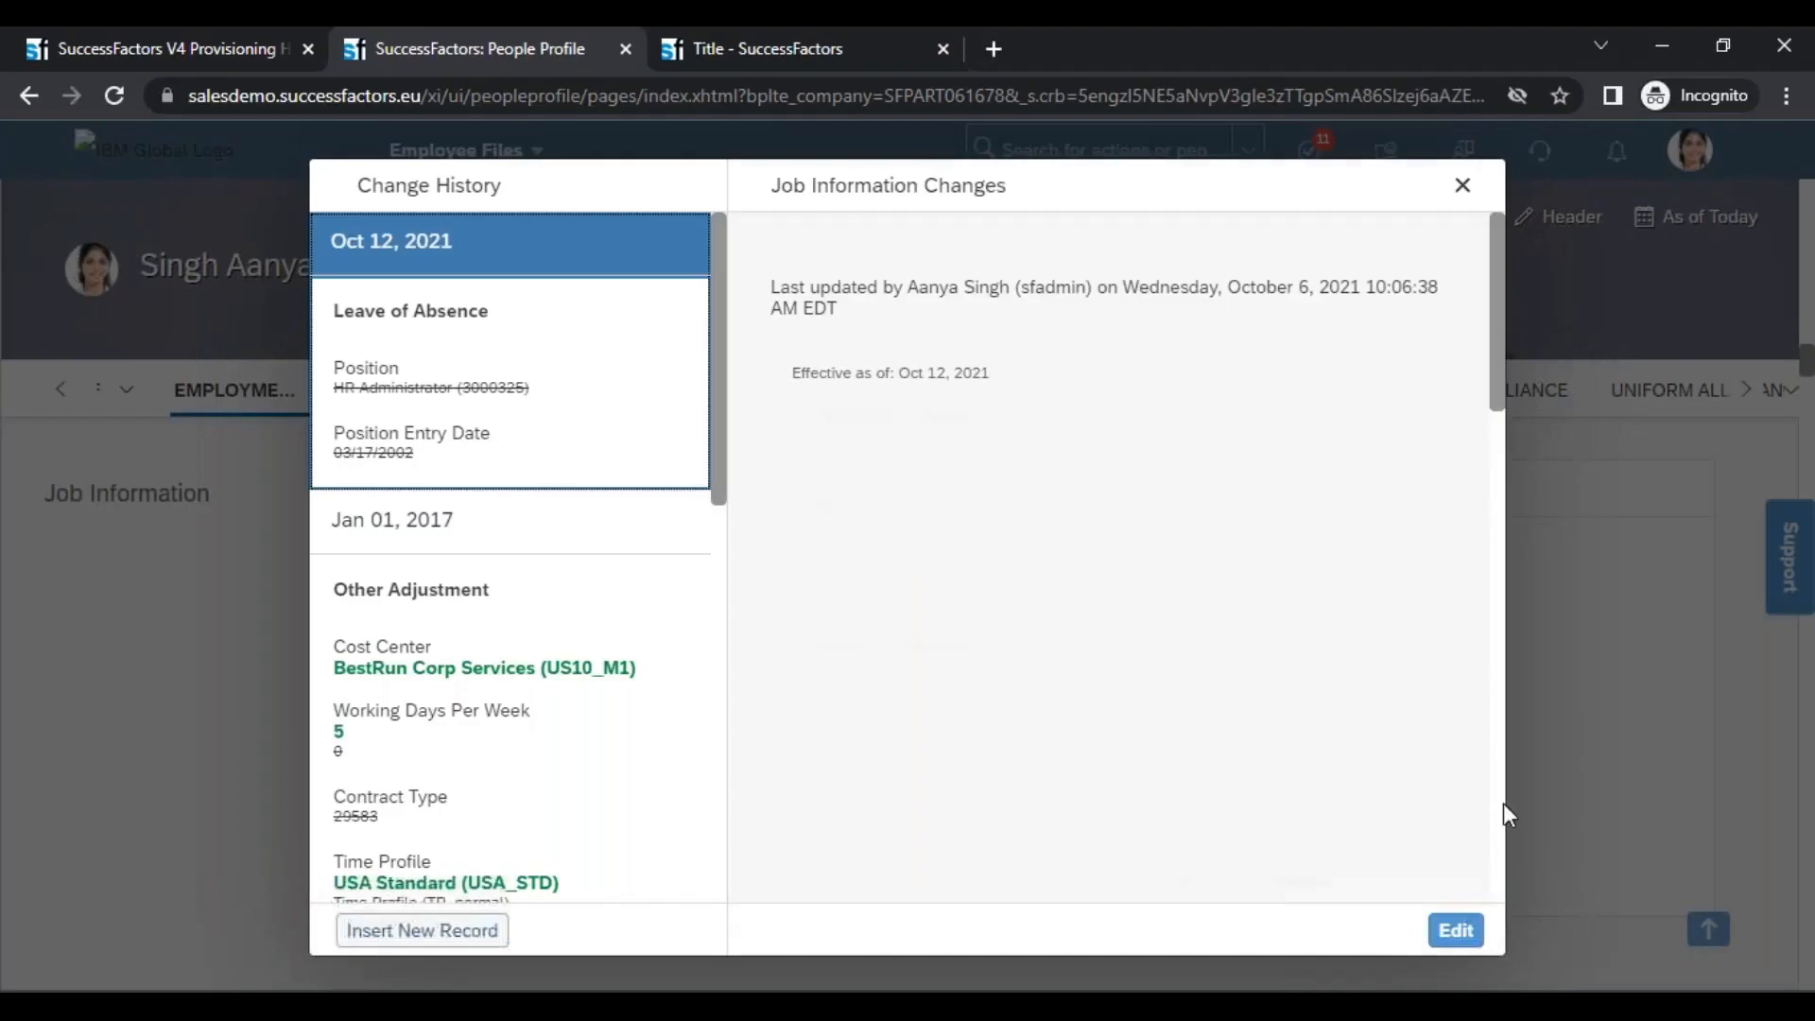
{"action": "left_click", "coordinate": [1466, 934]}
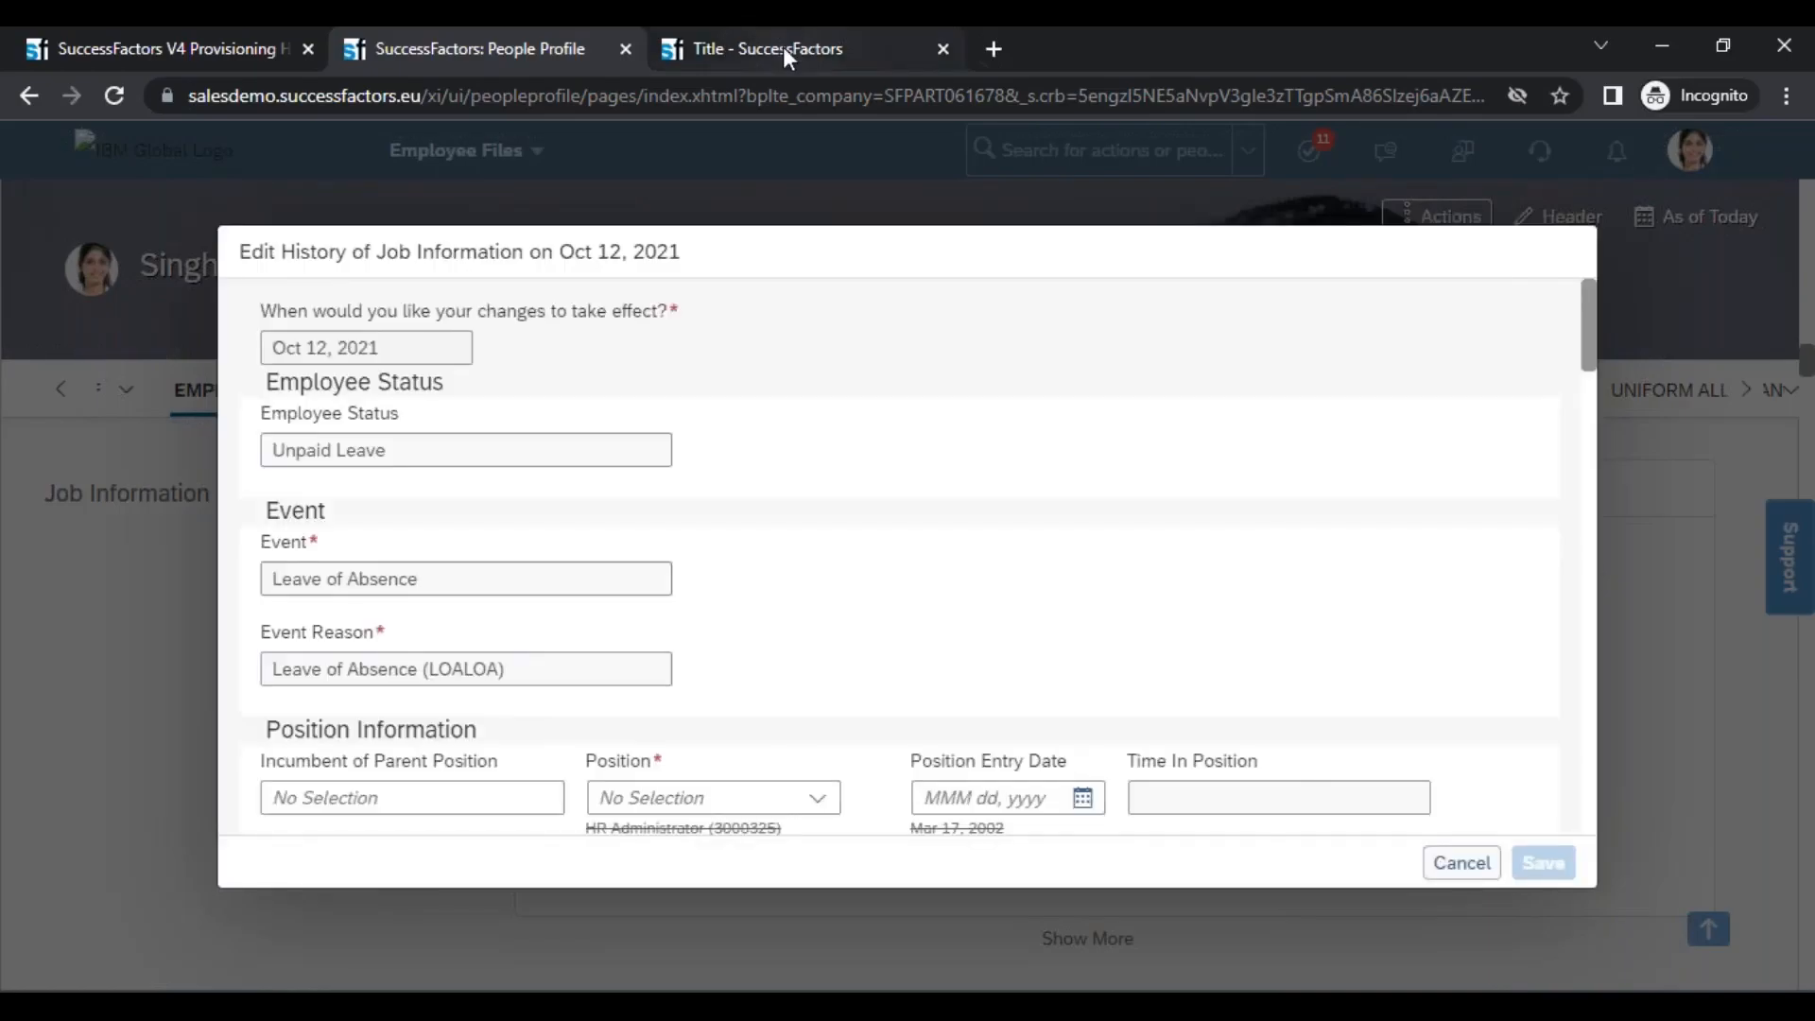
{"action": "left_click", "coordinate": [783, 47]}
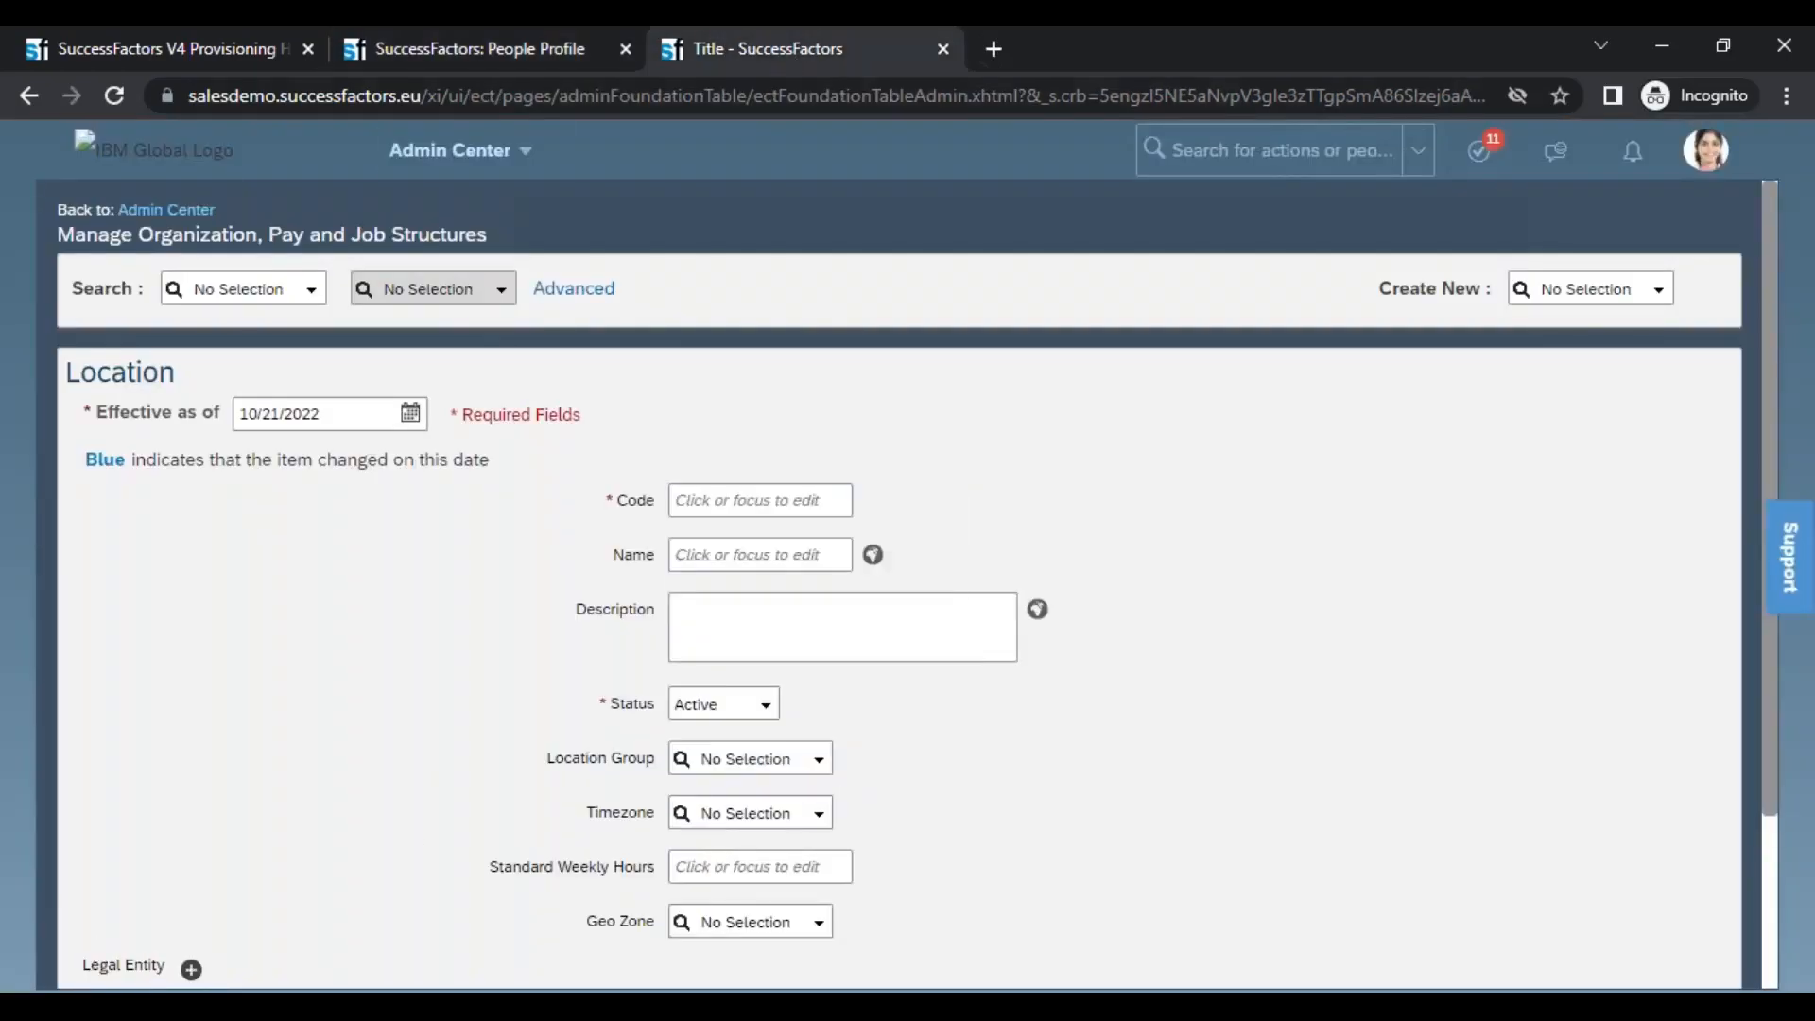
{"action": "left_click", "coordinate": [435, 46]}
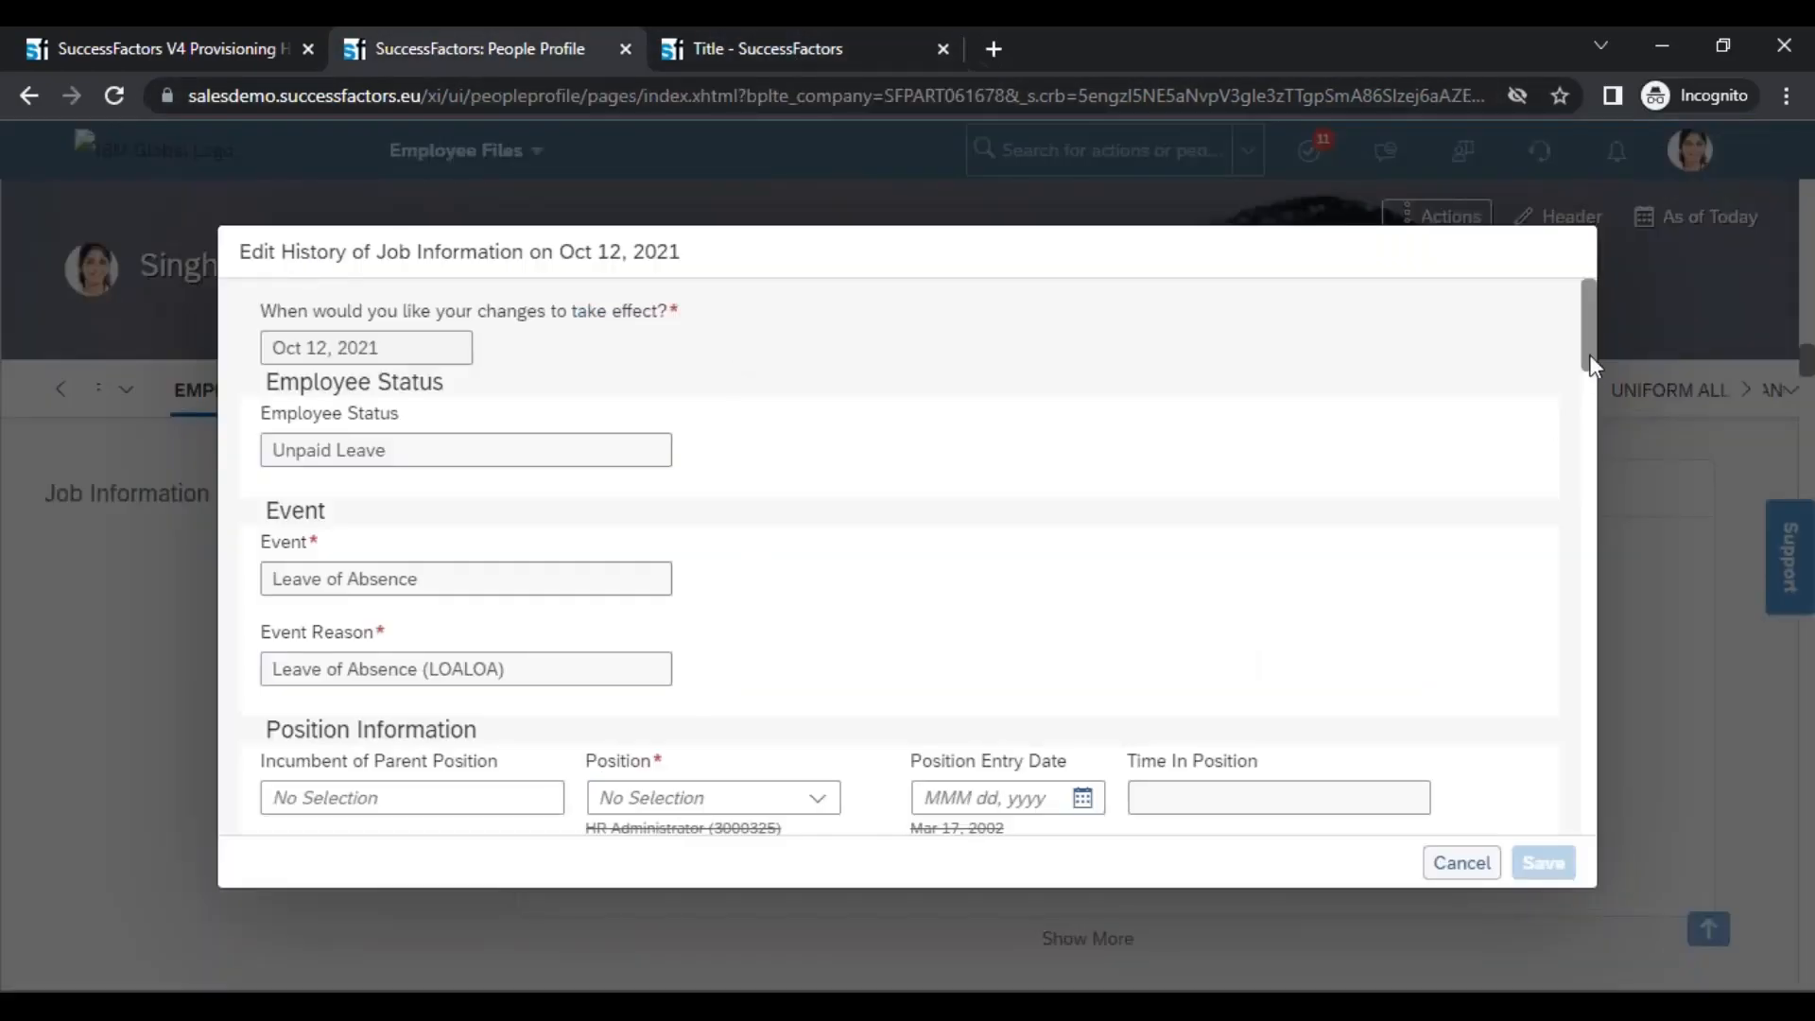
Try Chicago (1710-2011) as the Location under Organization Information, check the Timezone, and set the Location to Bangalore (6200-0001)
{"action": "left_click_drag", "start_coordinate": [1592, 349], "coordinate": [1603, 405]}
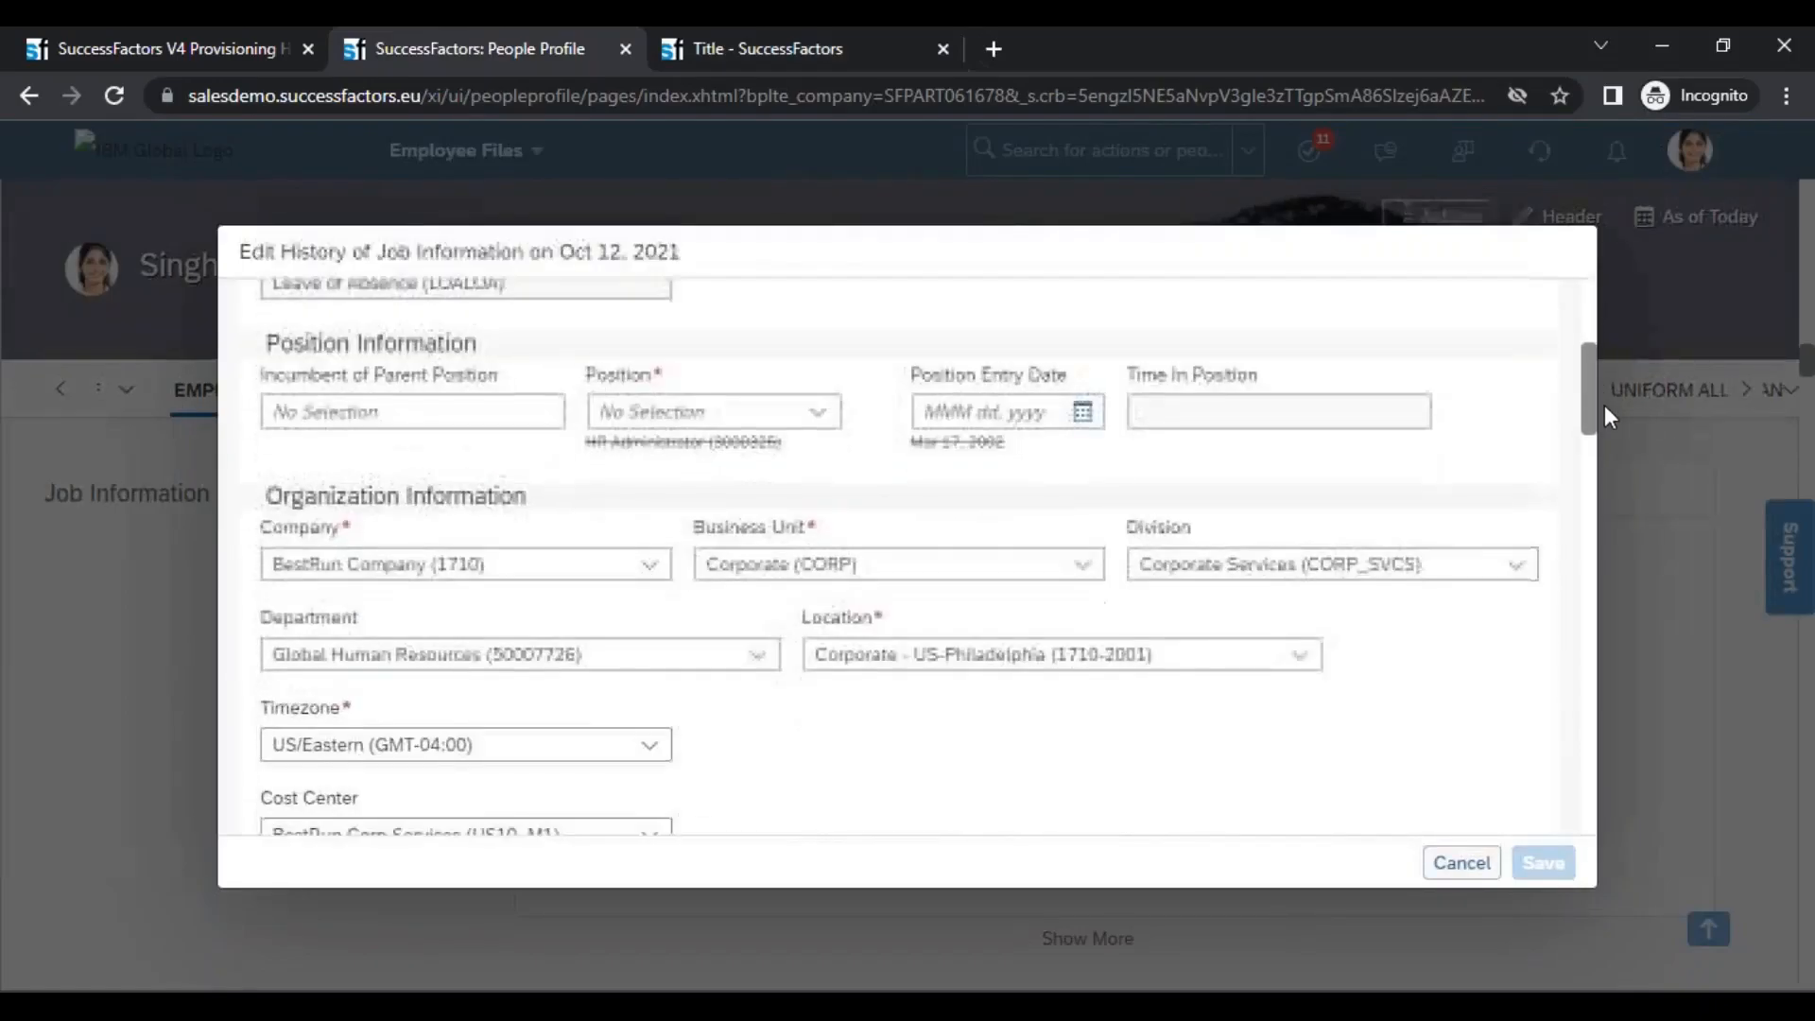
{"action": "left_click", "coordinate": [1299, 654]}
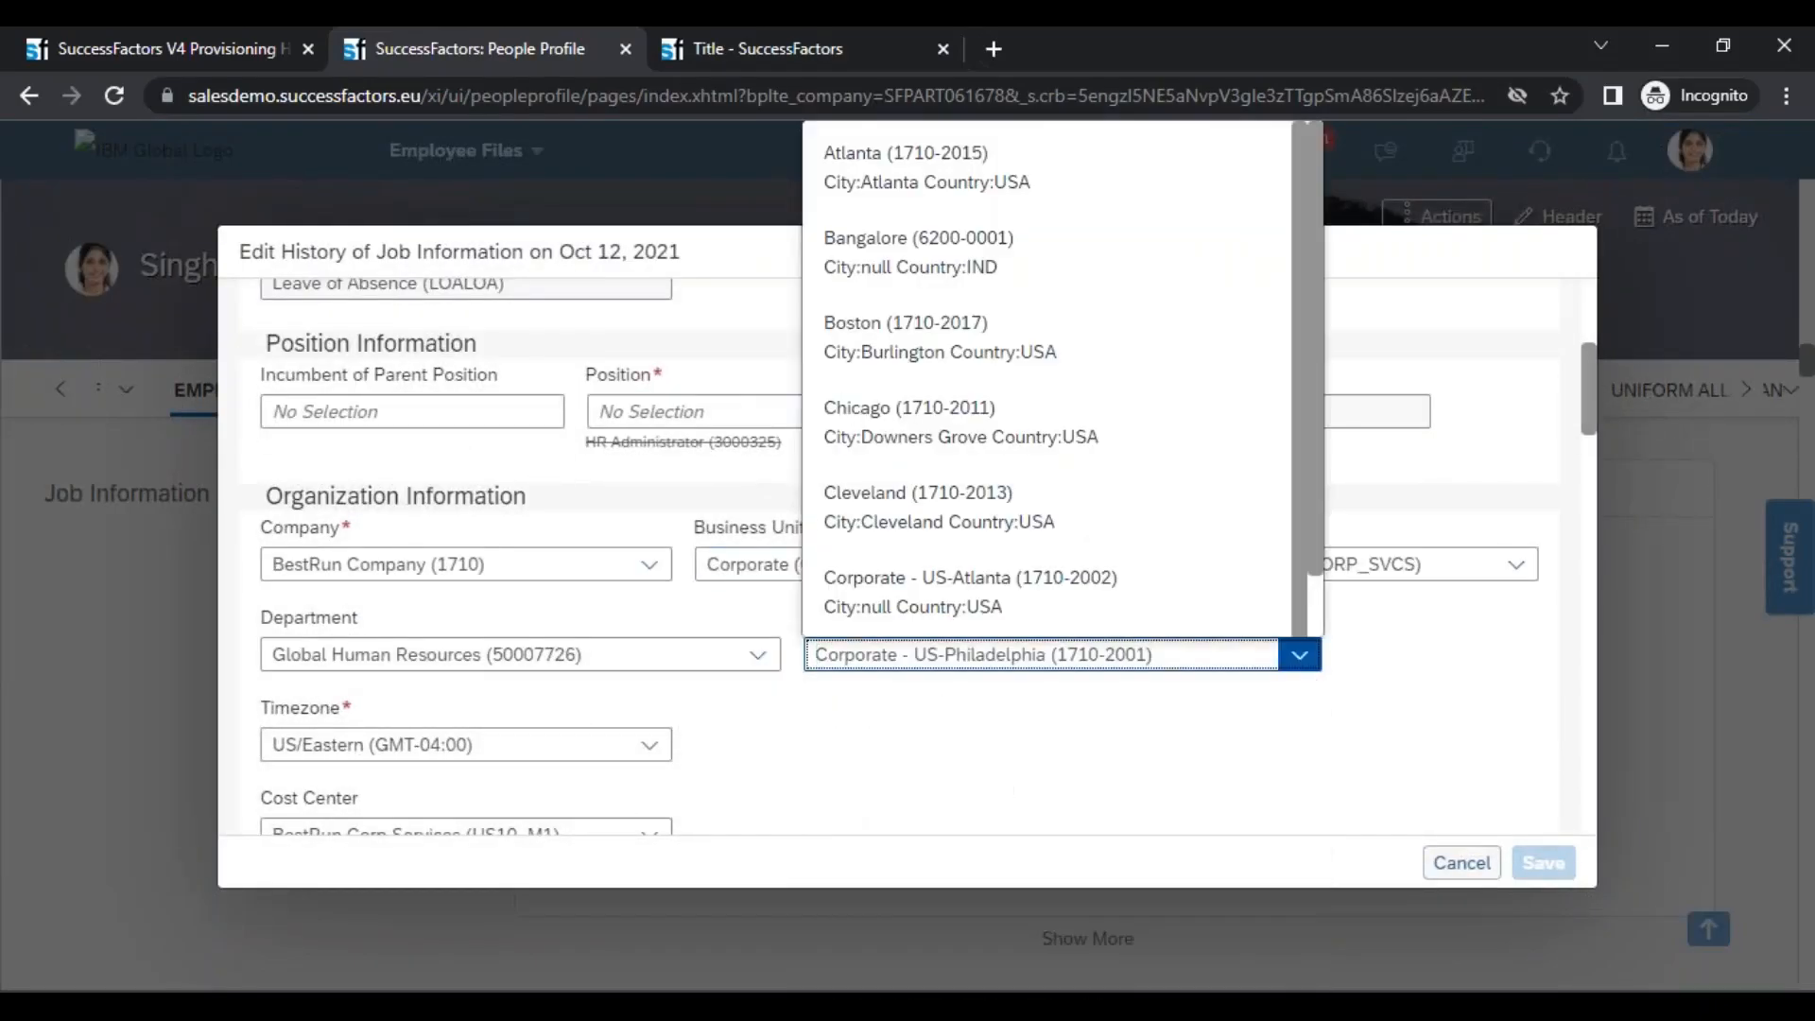
{"action": "left_click", "coordinate": [1083, 771]}
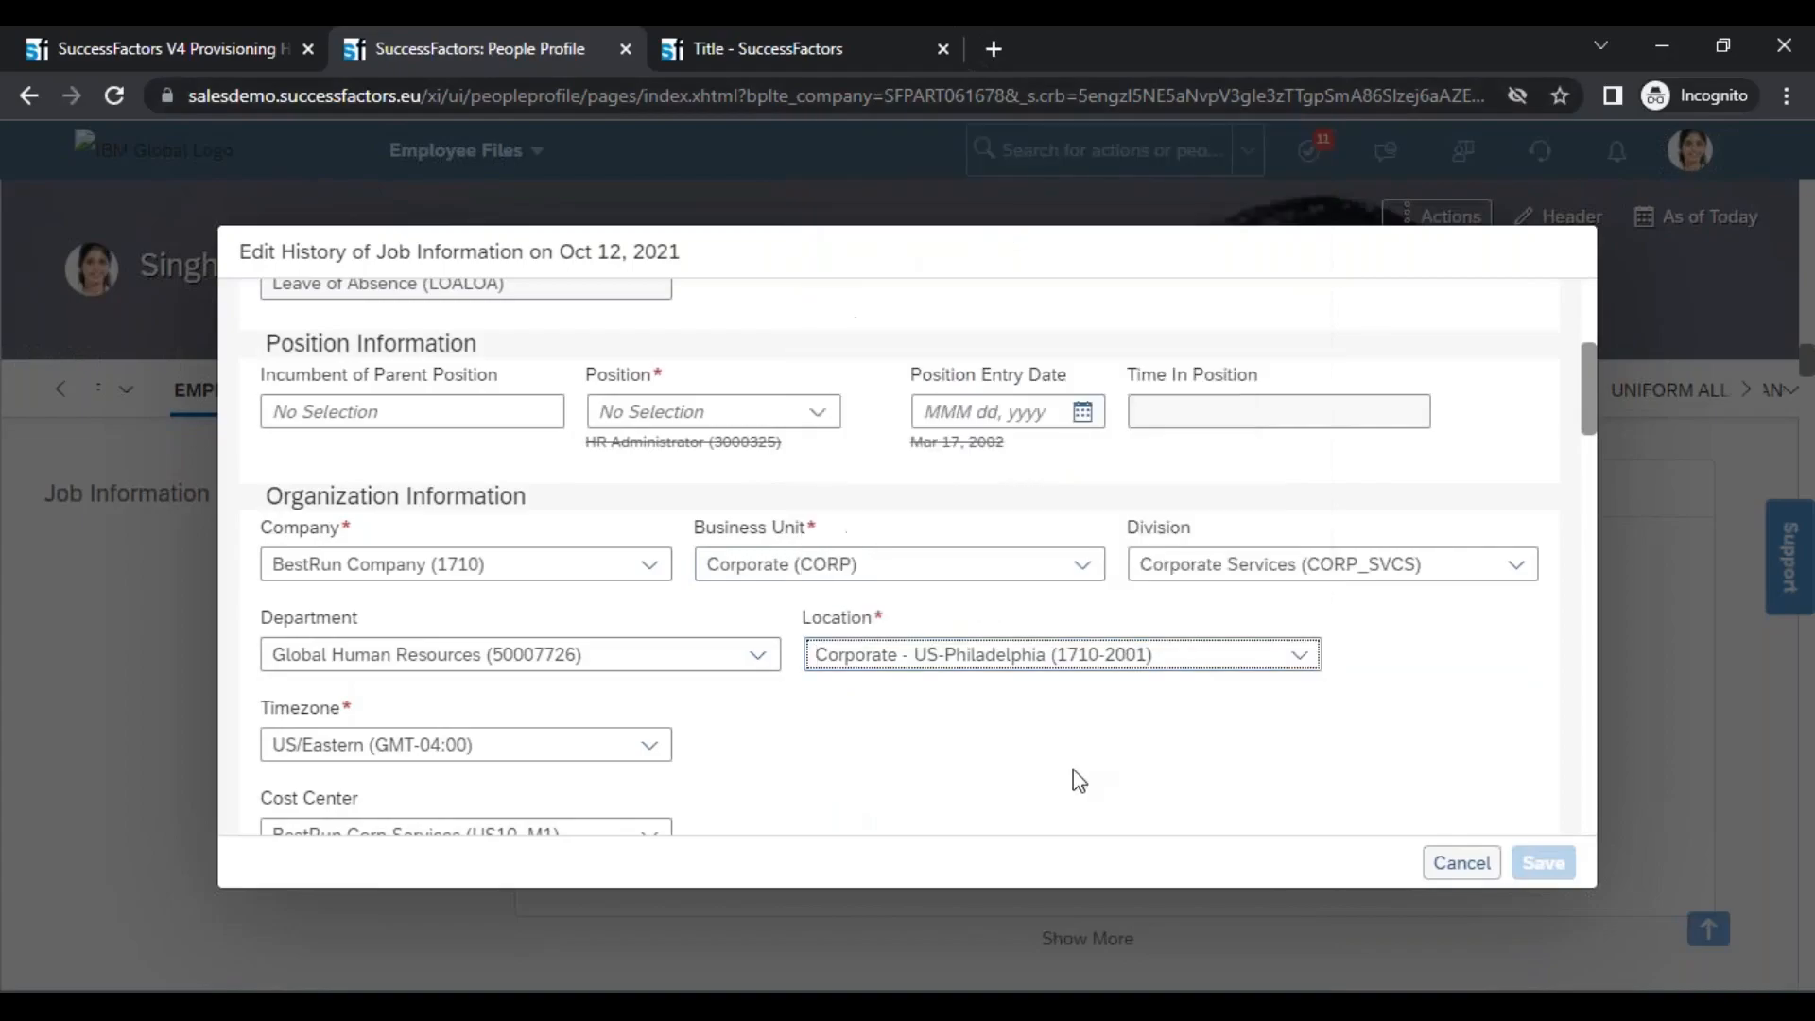
{"action": "left_click", "coordinate": [1297, 657]}
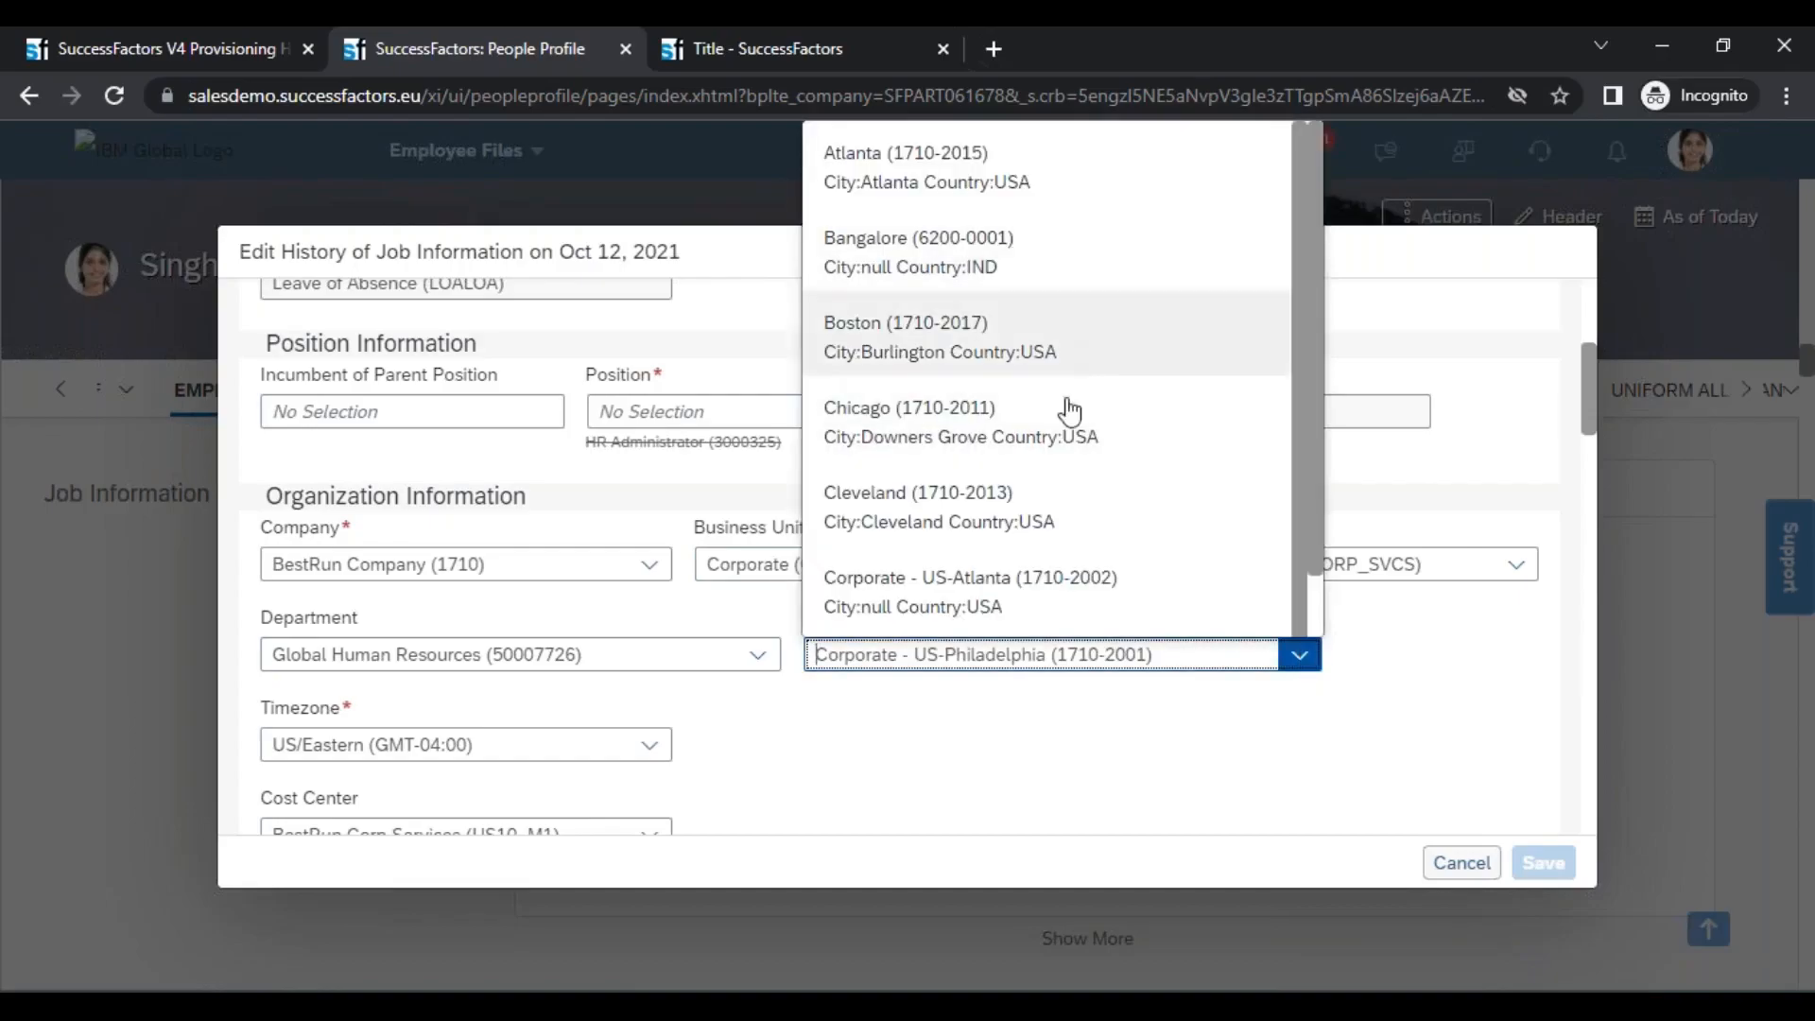
{"action": "left_click", "coordinate": [961, 427]}
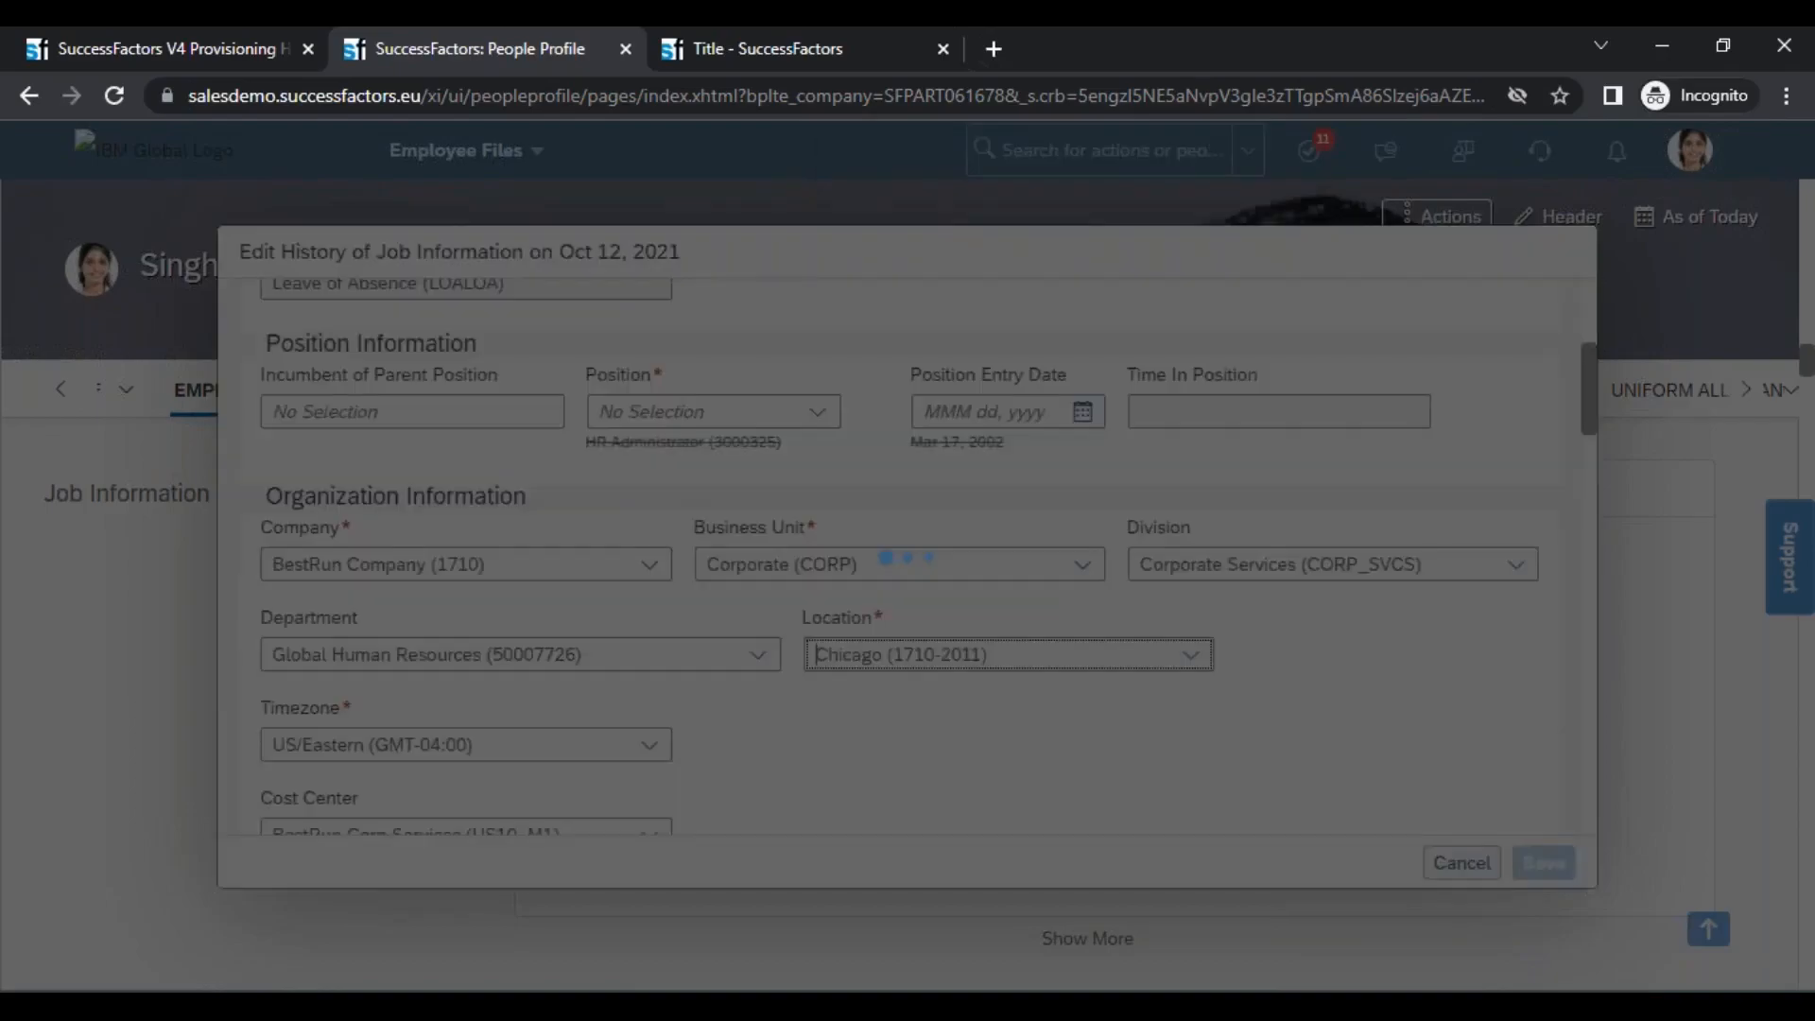
{"action": "scroll", "coordinate": [961, 427], "scroll_direction": "down", "scroll_amount": 2}
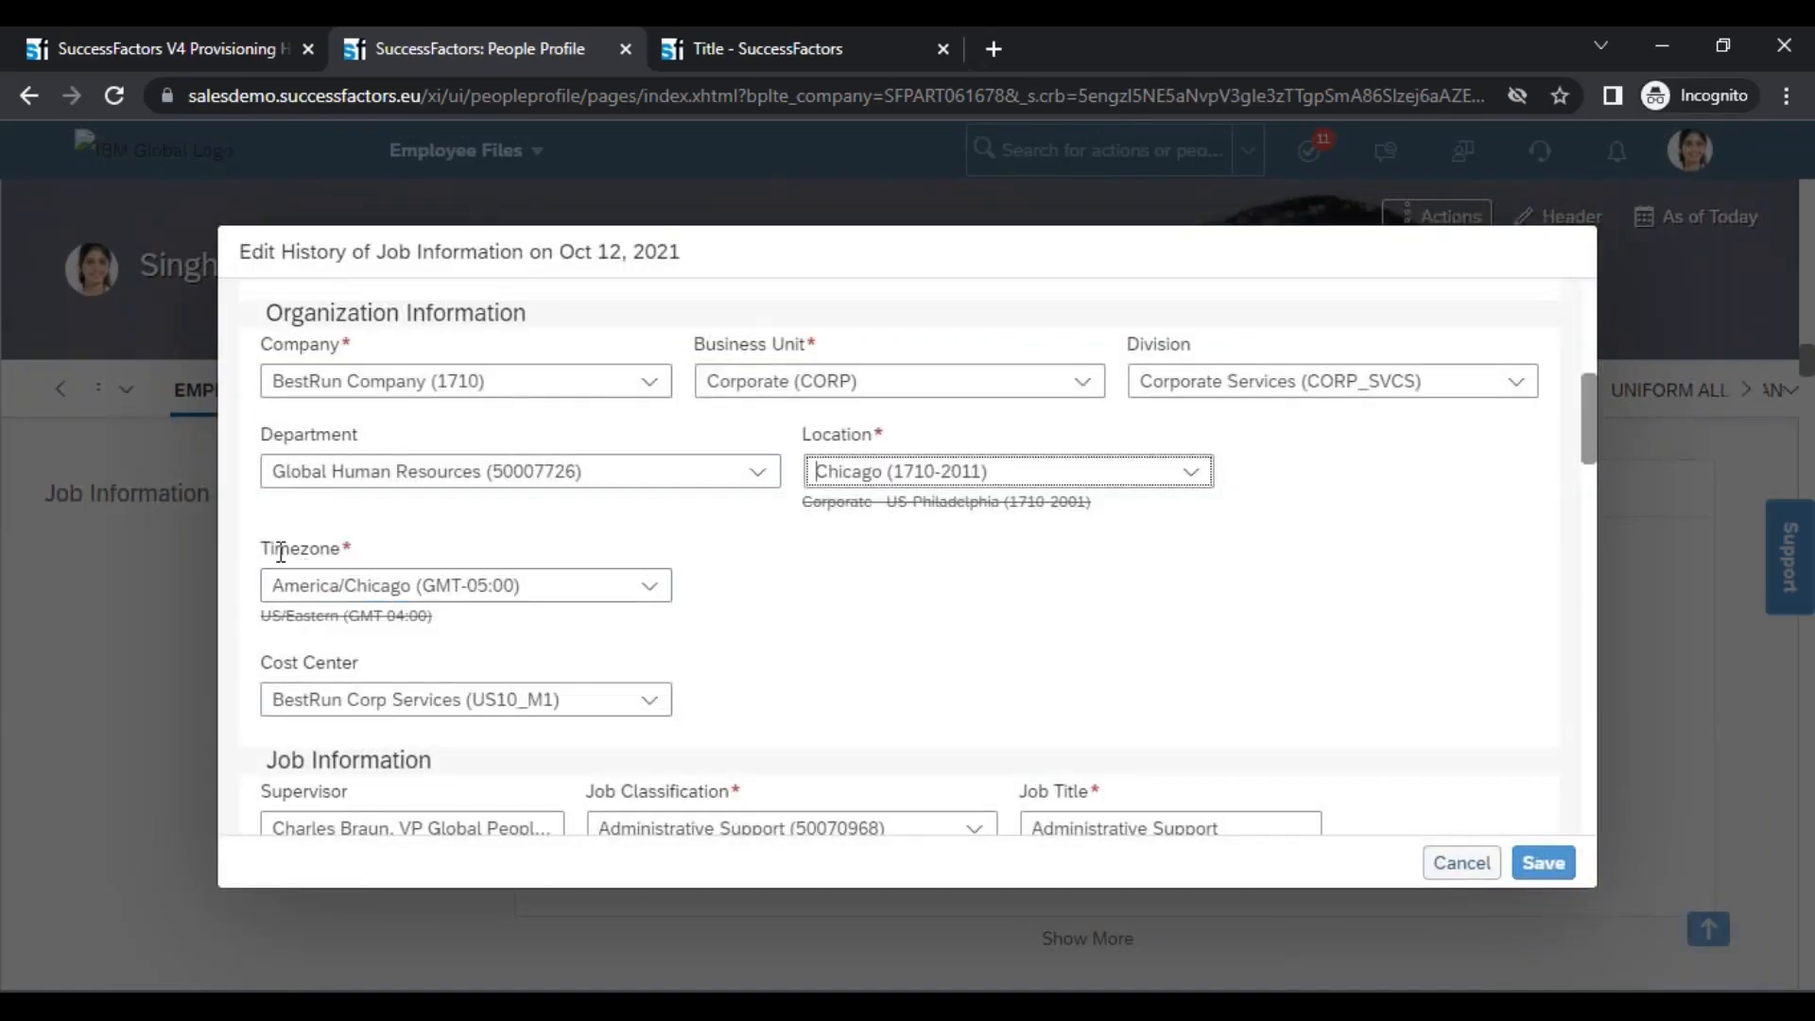
{"action": "left_click_drag", "start_coordinate": [275, 548], "coordinate": [511, 588]}
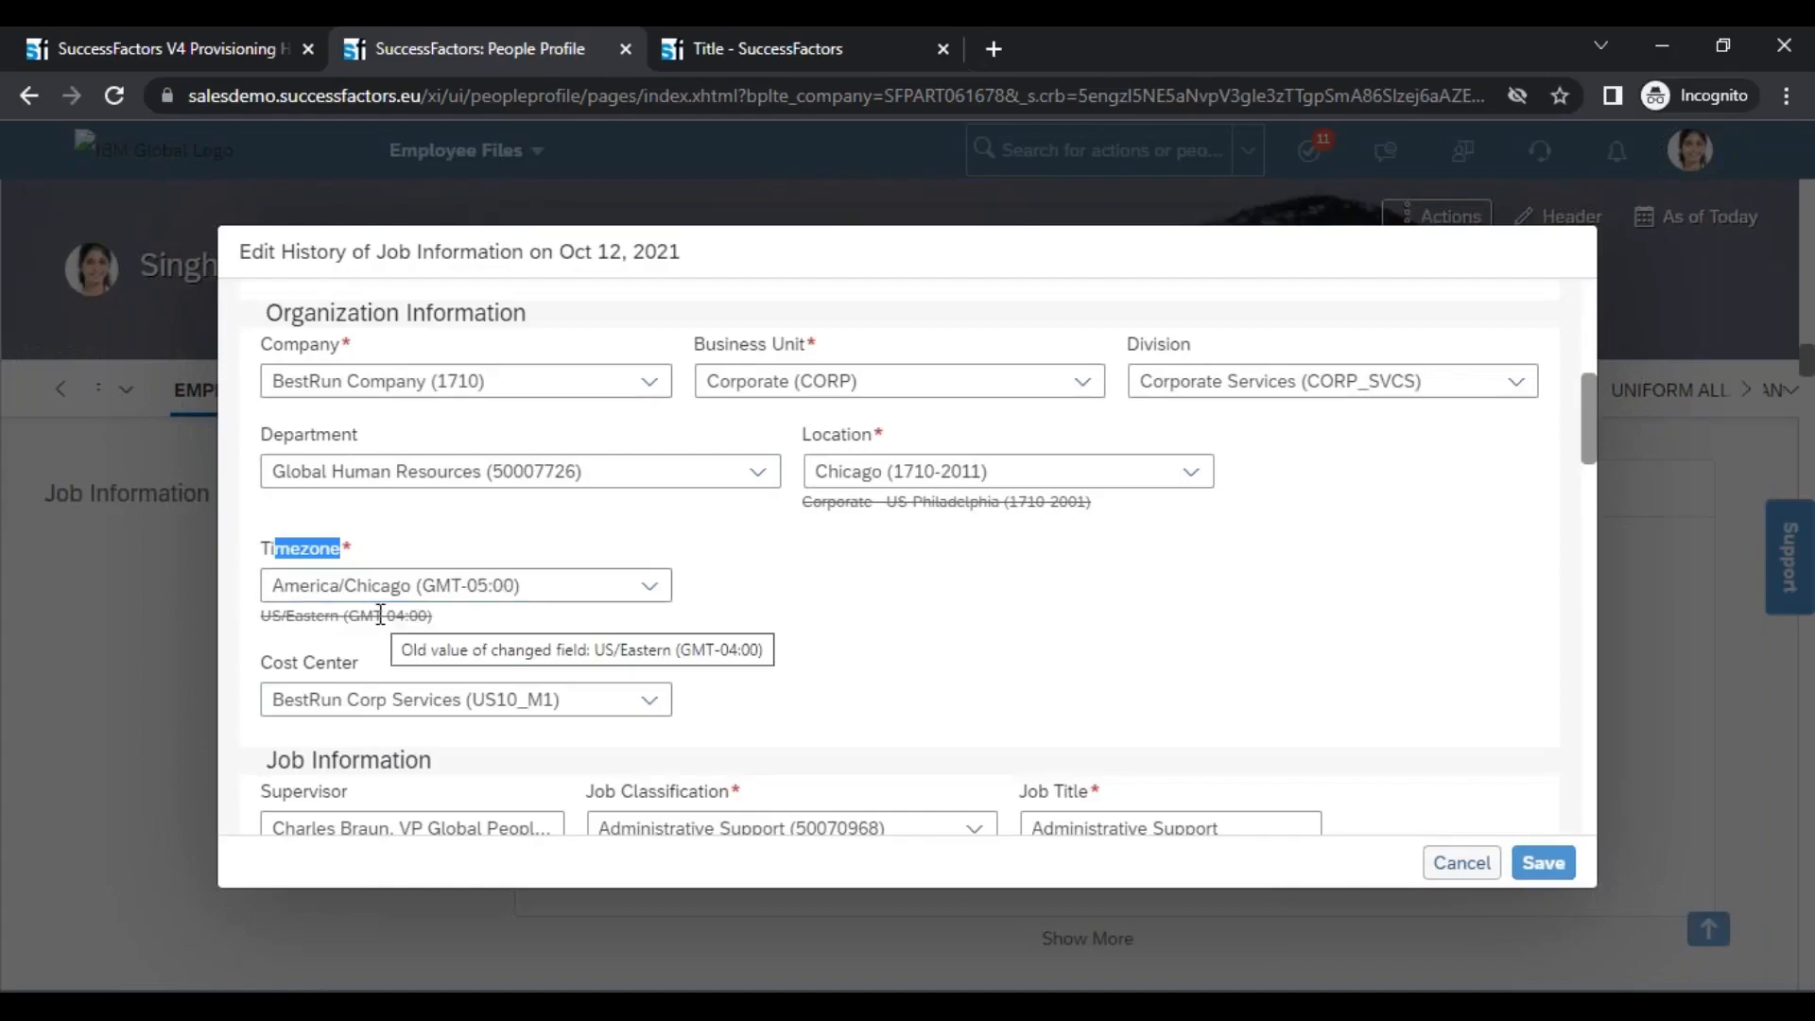
{"action": "left_click", "coordinate": [1190, 471]}
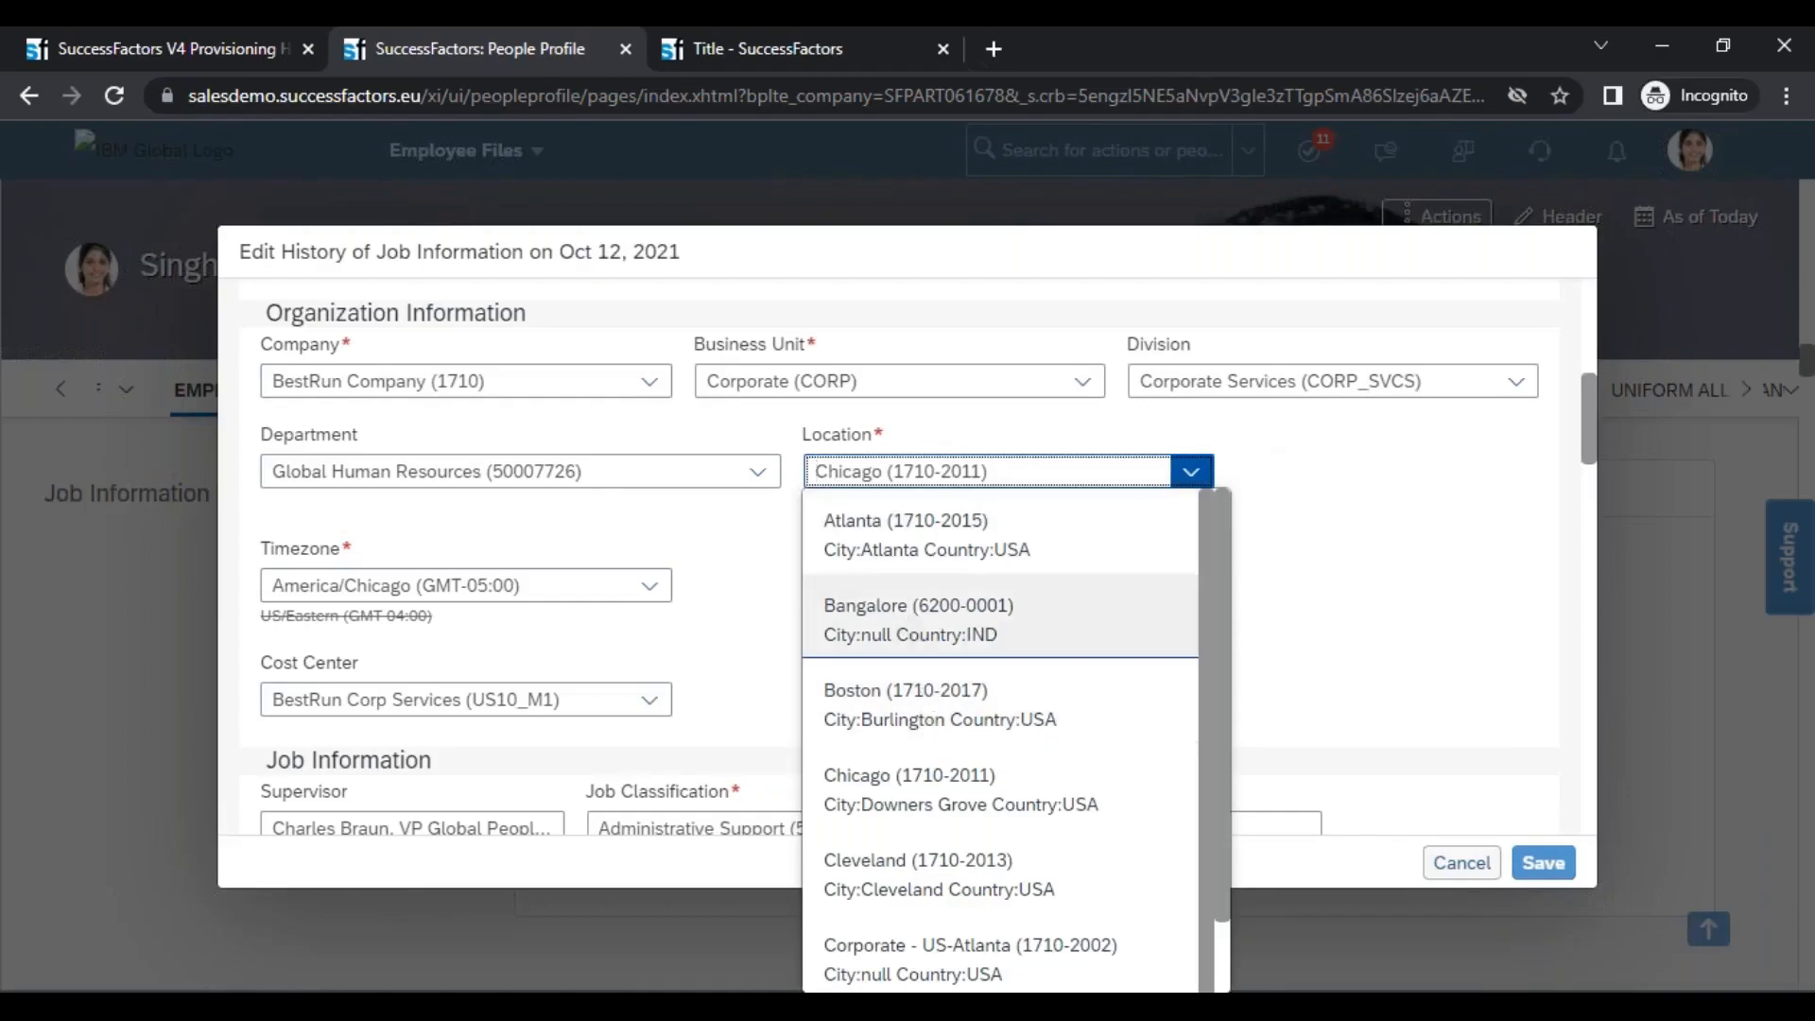
{"action": "left_click", "coordinate": [907, 620]}
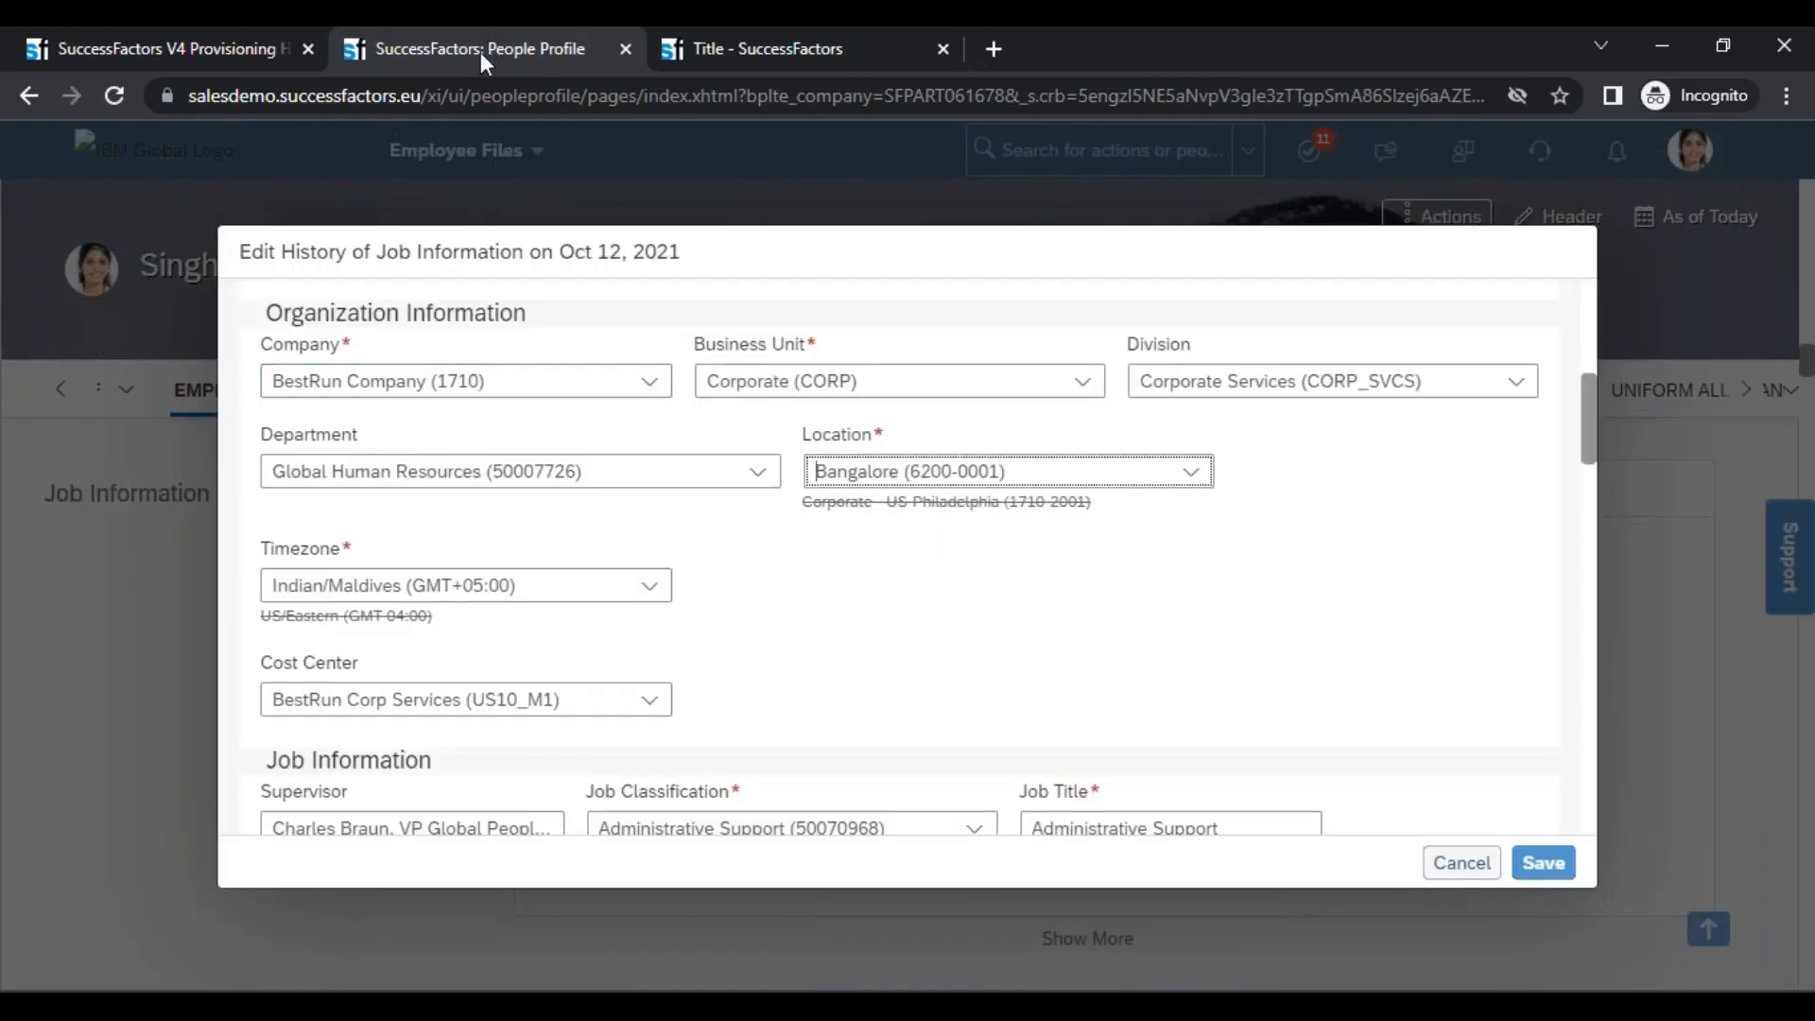
Search the Location objects in Manage Organization, Pay and Job Structures for "bang" and open the Bangalore (6200-0001) record
{"action": "left_click", "coordinate": [733, 49]}
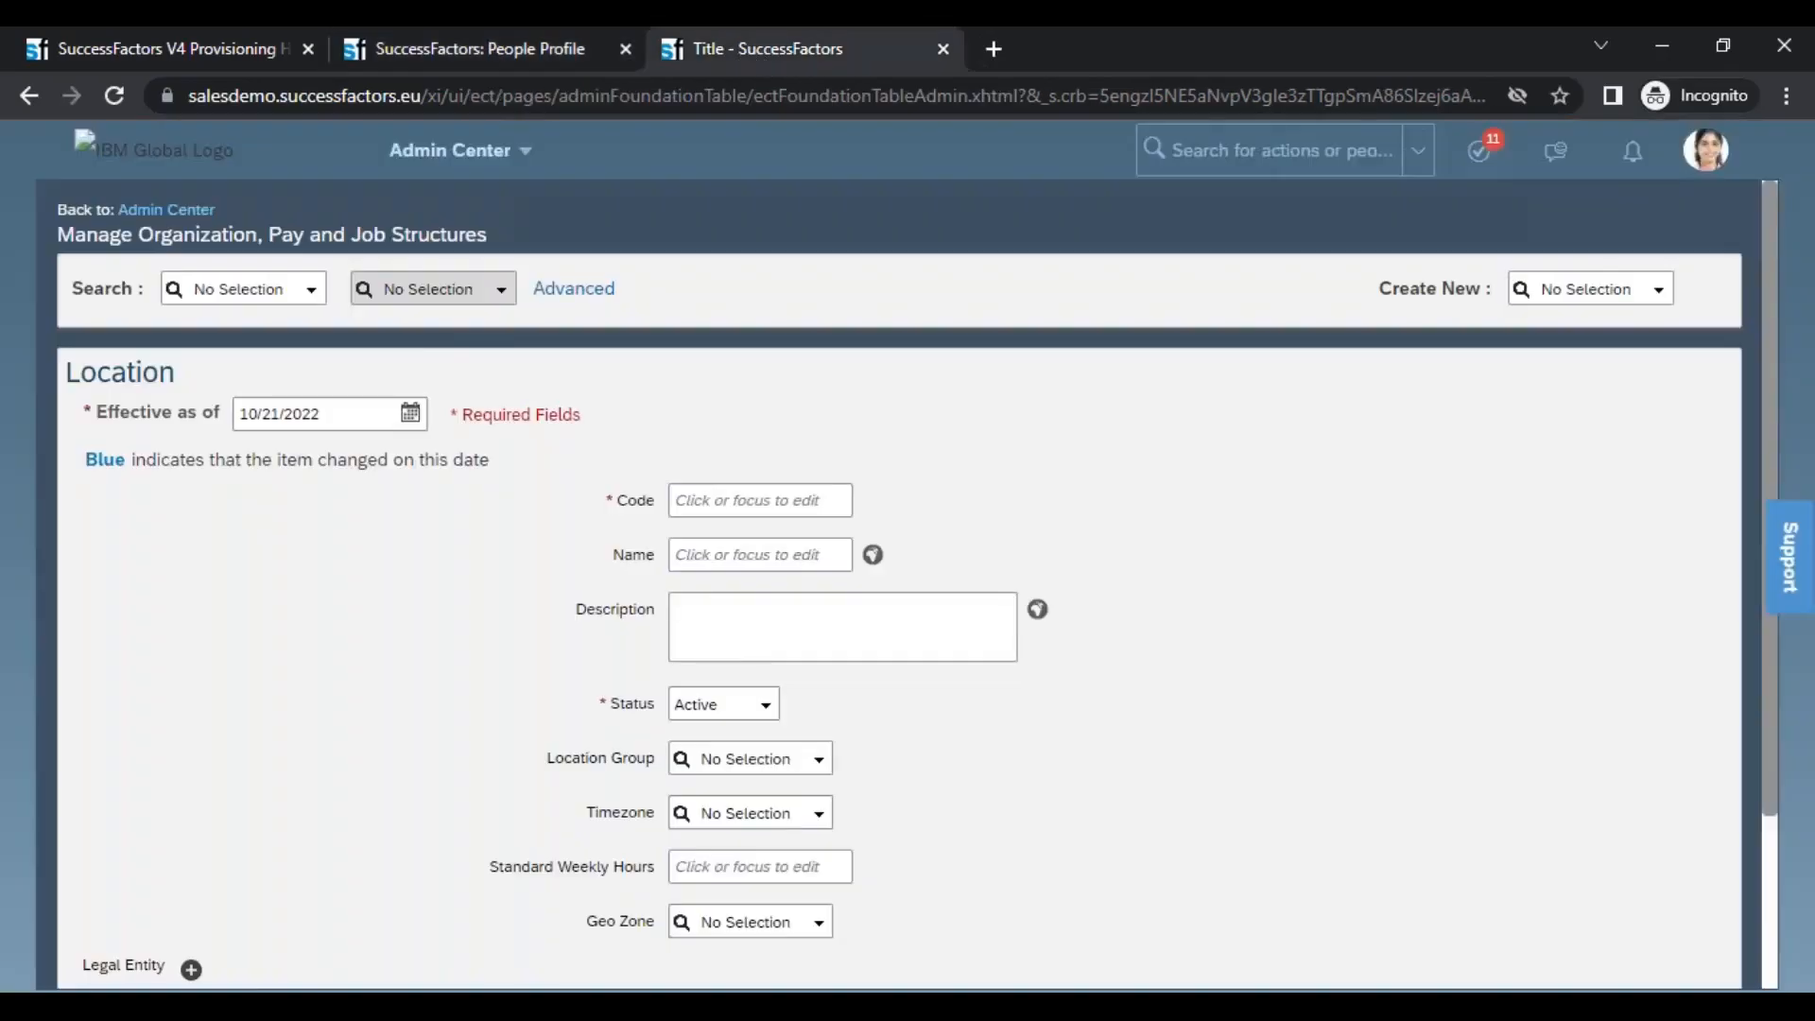
{"action": "left_click", "coordinate": [306, 294]}
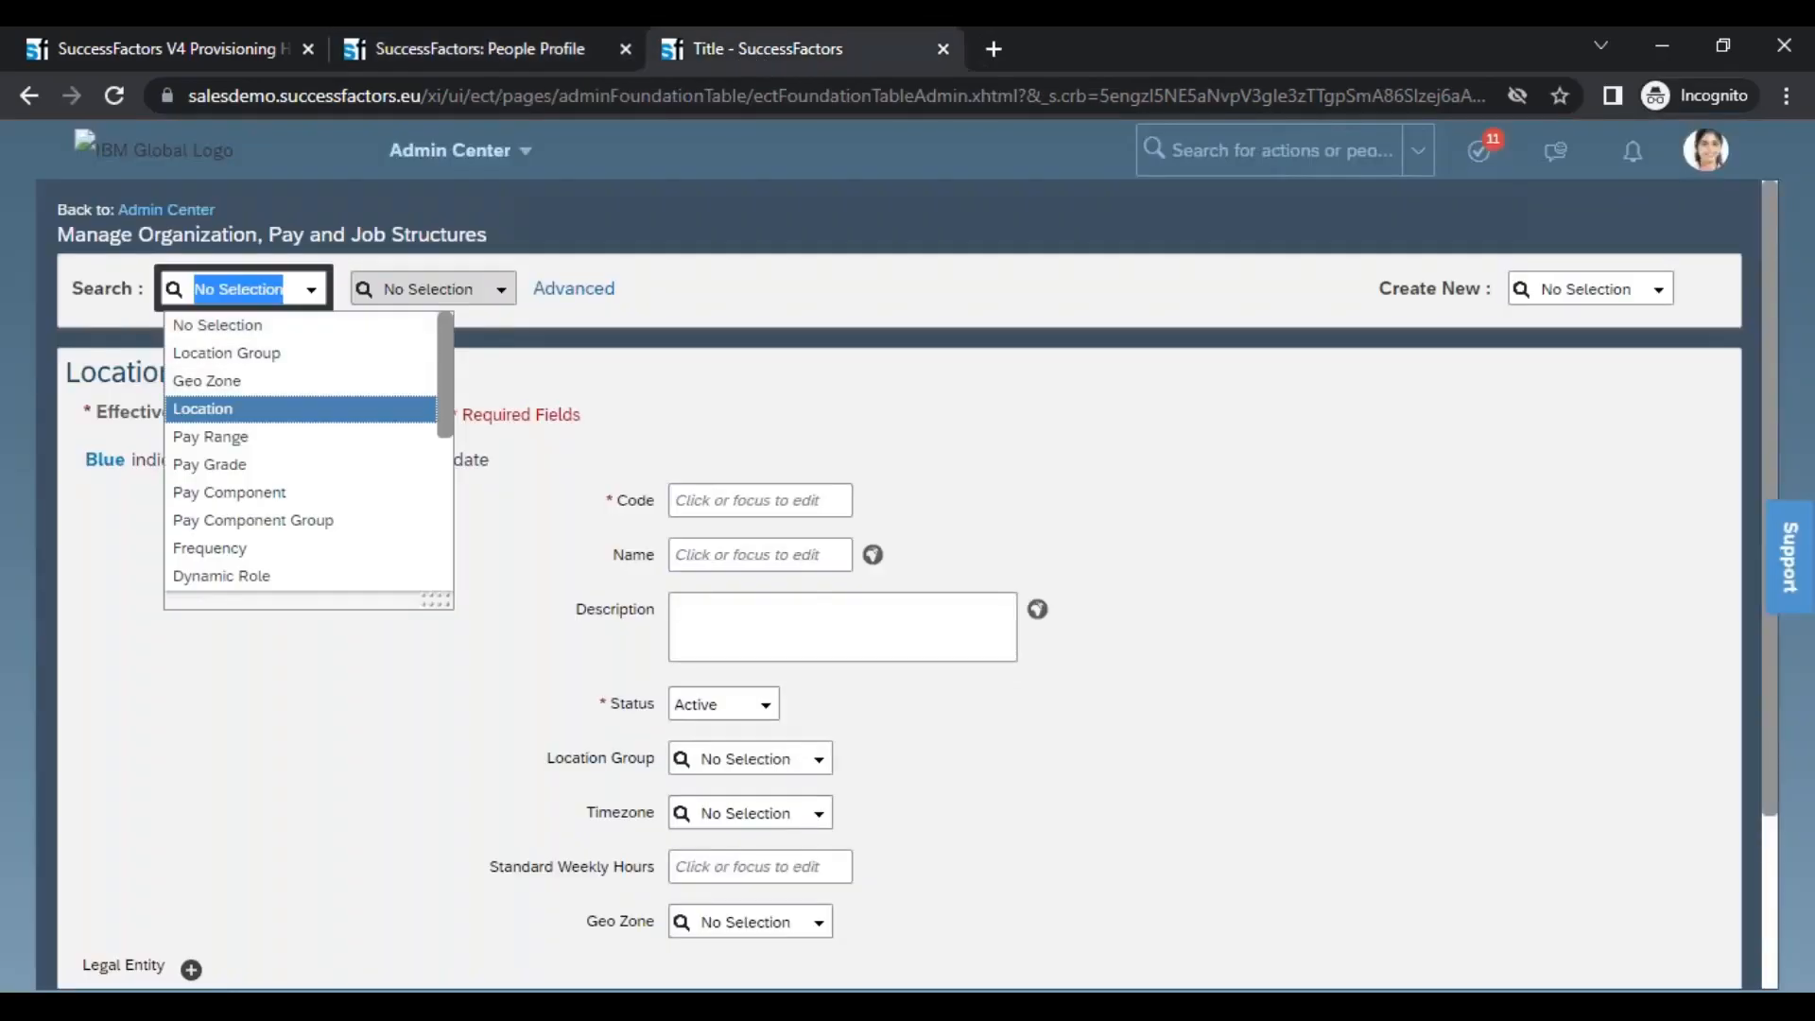
{"action": "left_click", "coordinate": [331, 409]}
{"action": "type", "text": "ng"}
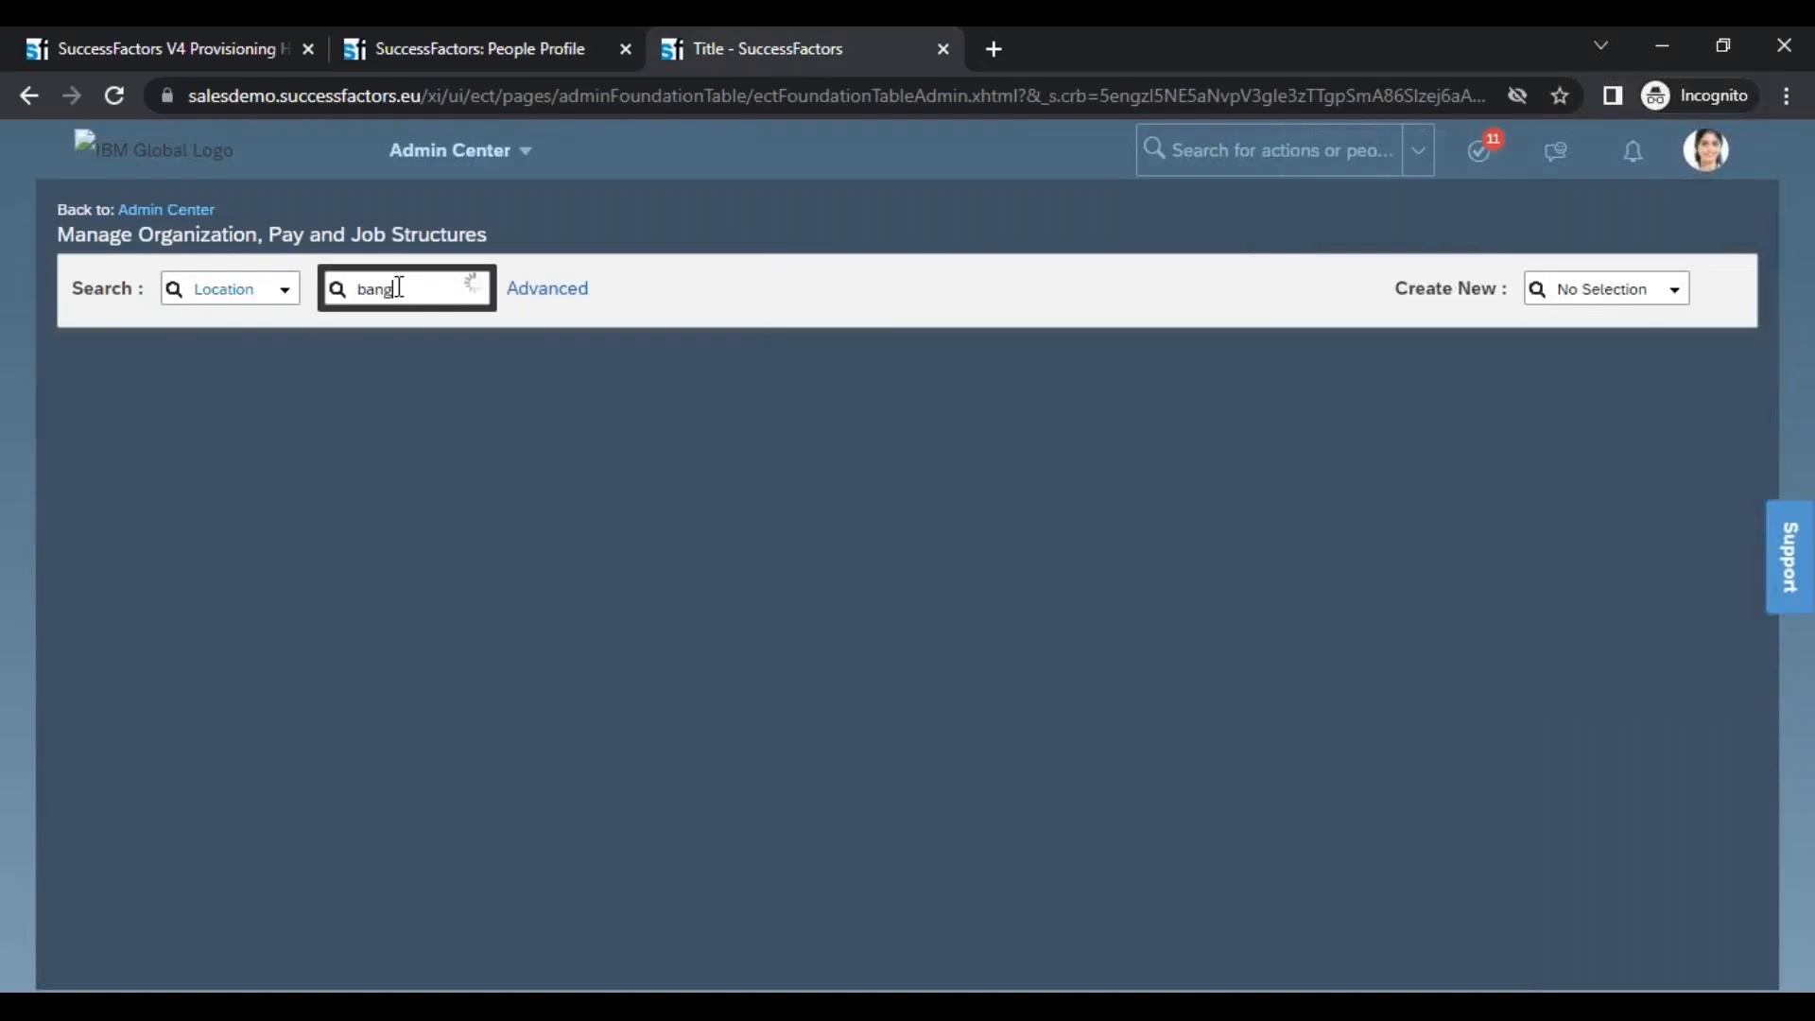
{"action": "left_click", "coordinate": [417, 339]}
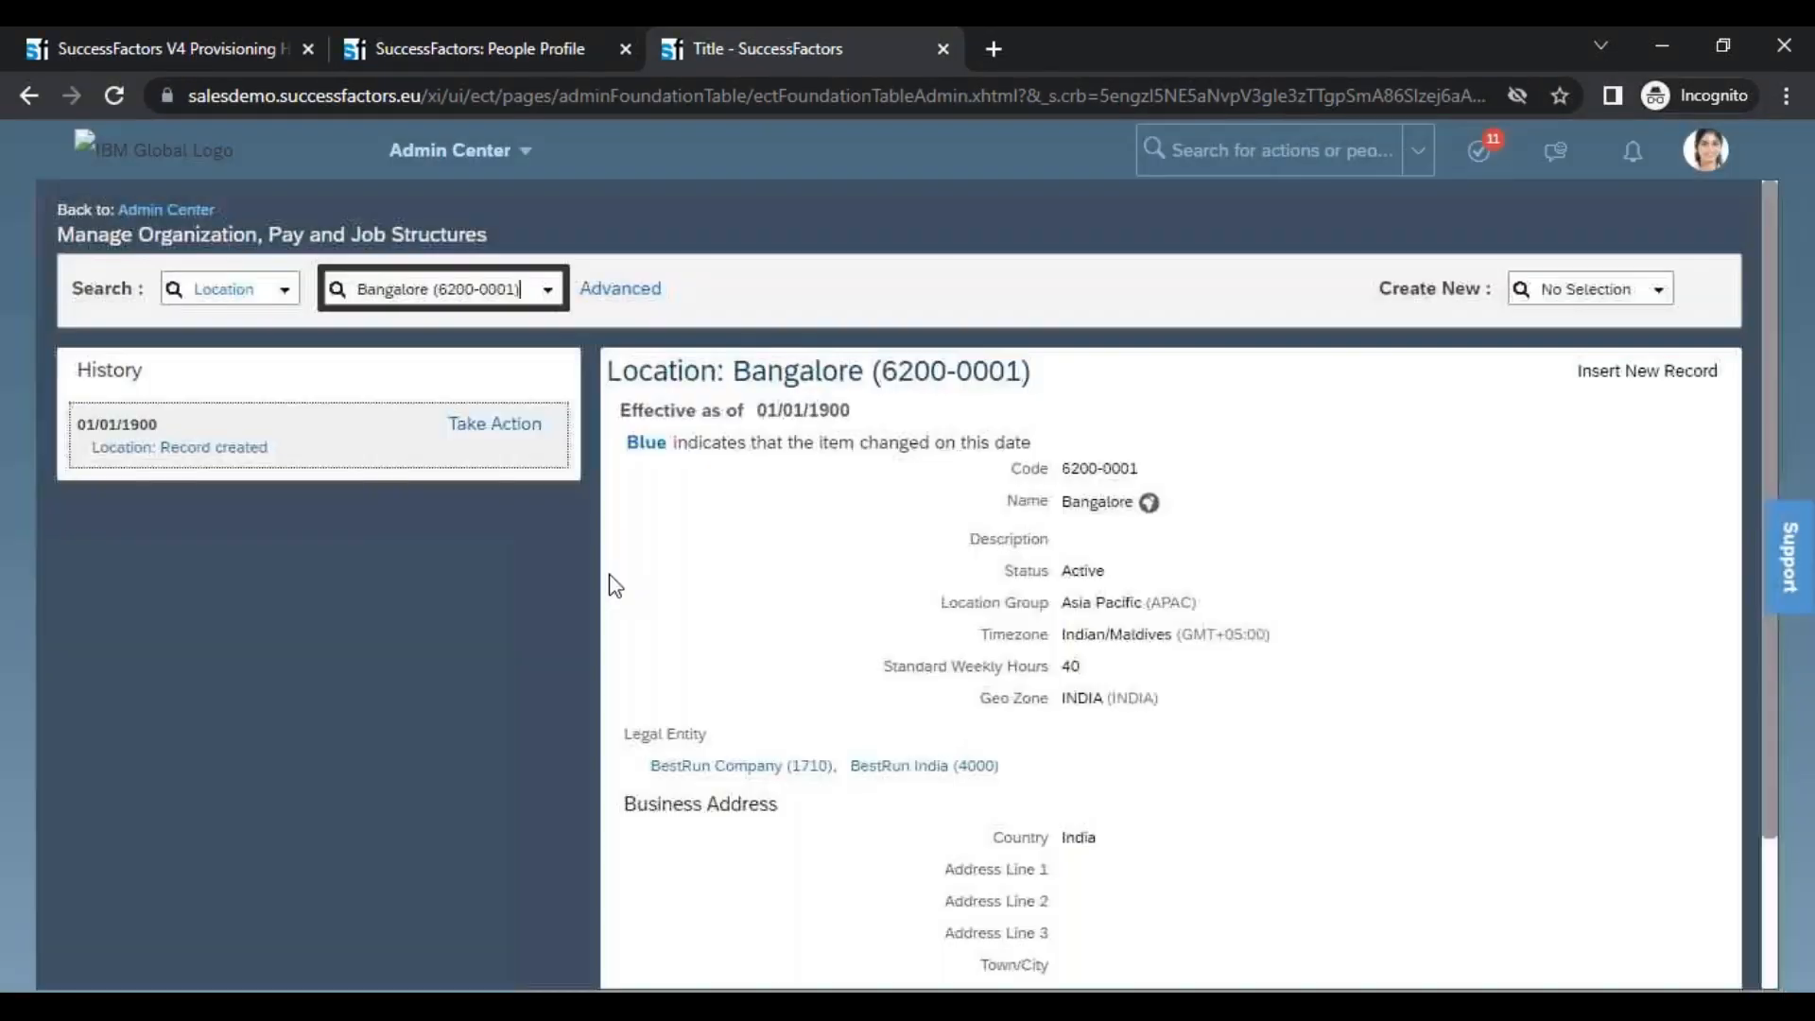
Examine the Bangalore location's Legal Entity and Timezone, comparing the time zone with the employee's Job Information record
{"action": "double_click", "coordinate": [684, 734]}
{"action": "mouse_move", "coordinate": [795, 766]}
{"action": "left_mouse_down"}
{"action": "mouse_move", "coordinate": [830, 782]}
{"action": "mouse_move", "coordinate": [828, 760]}
{"action": "left_mouse_up"}
{"action": "left_click", "coordinate": [407, 43]}
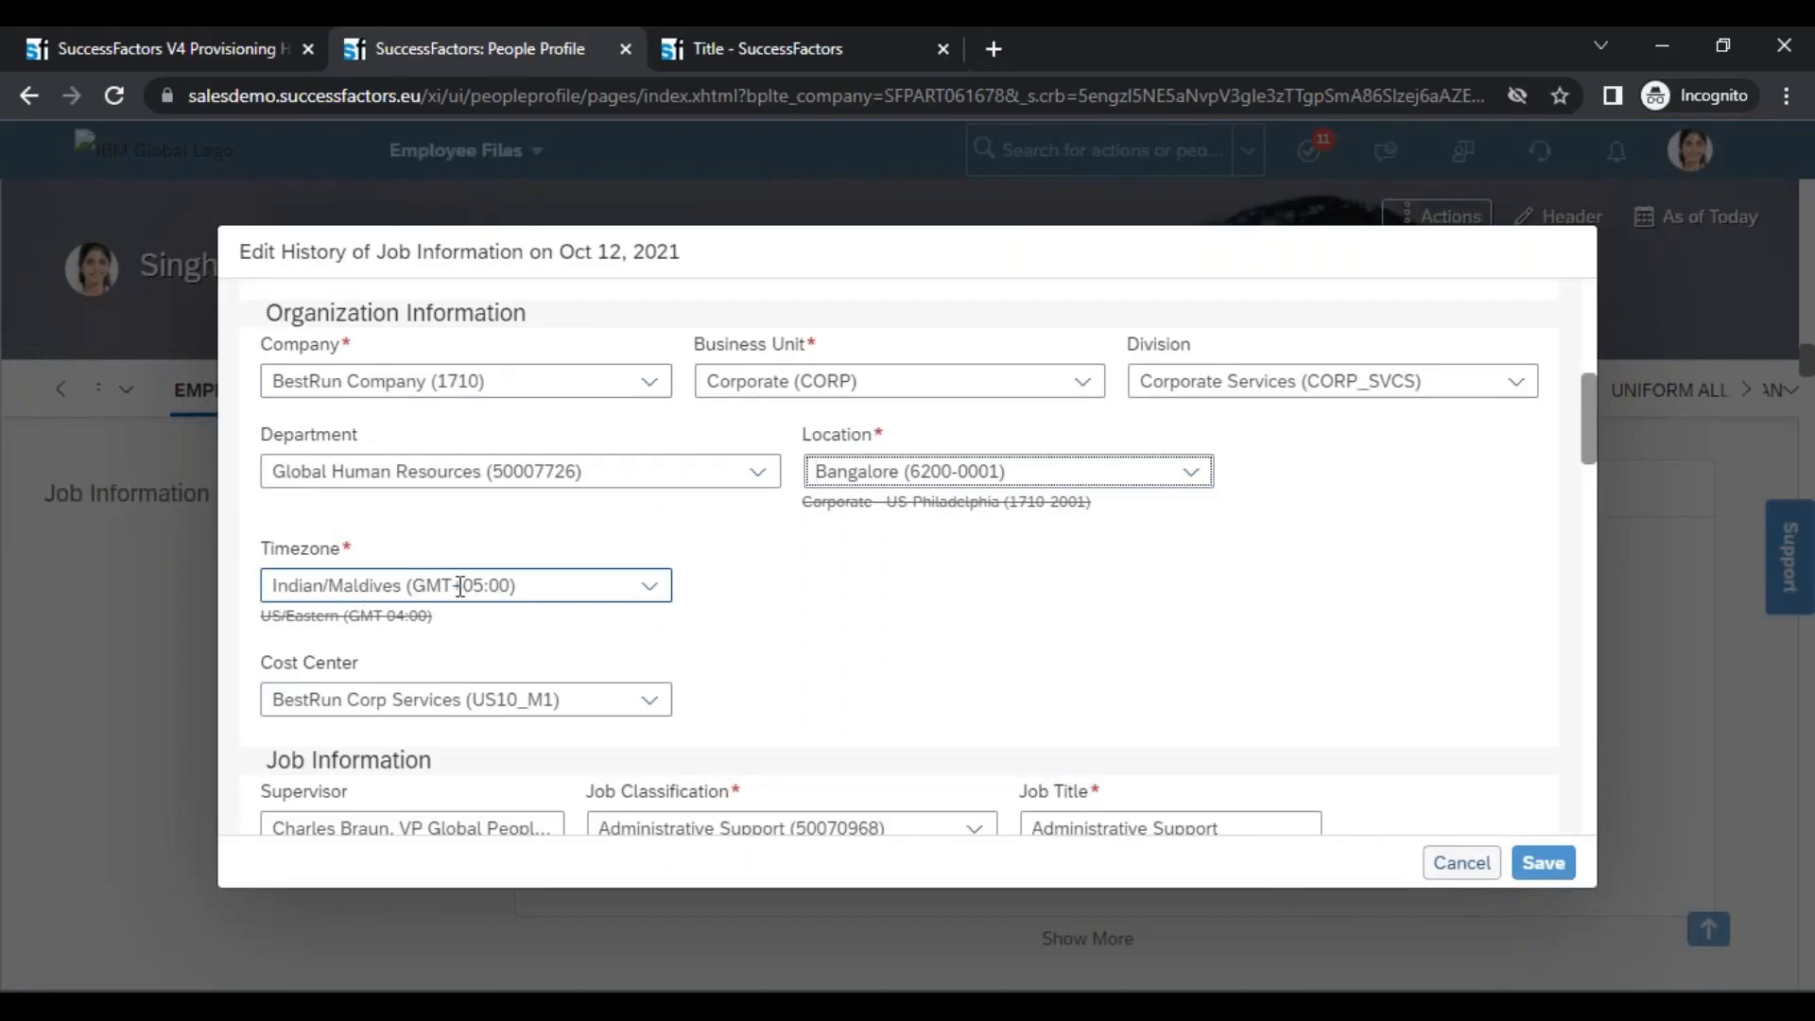
{"action": "left_click", "coordinate": [715, 38]}
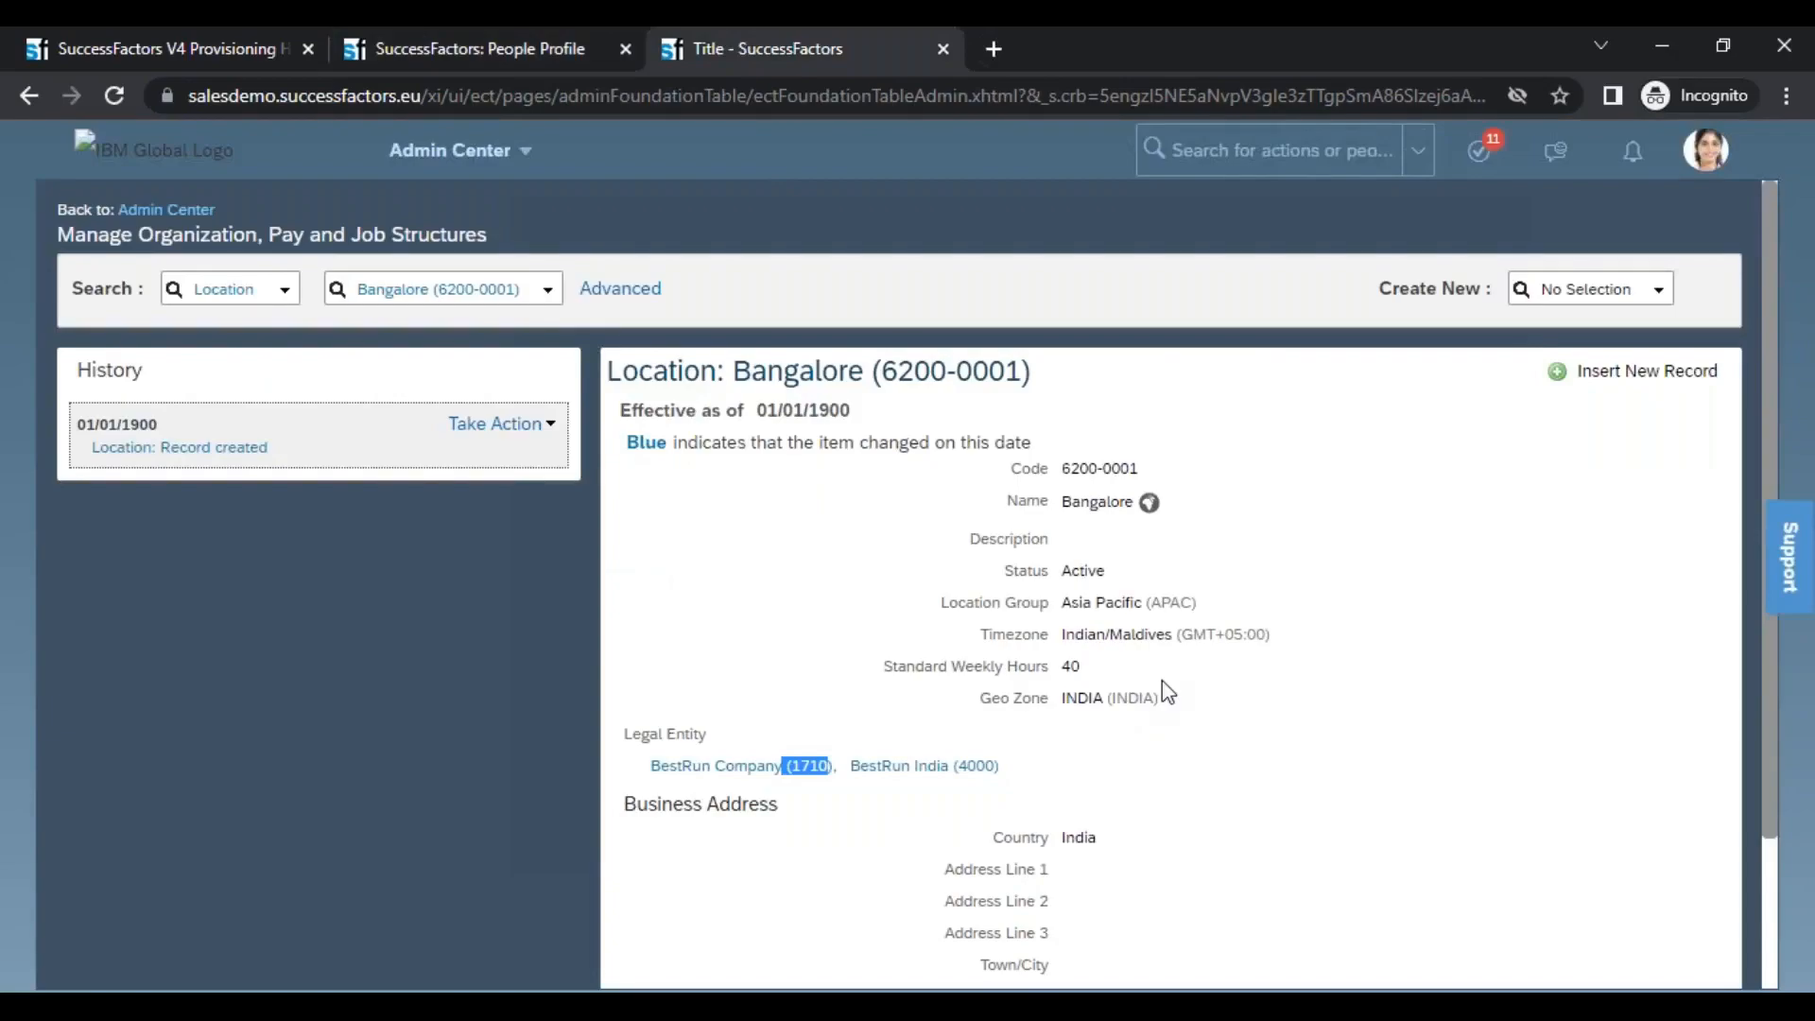
{"action": "triple_click", "coordinate": [1185, 636]}
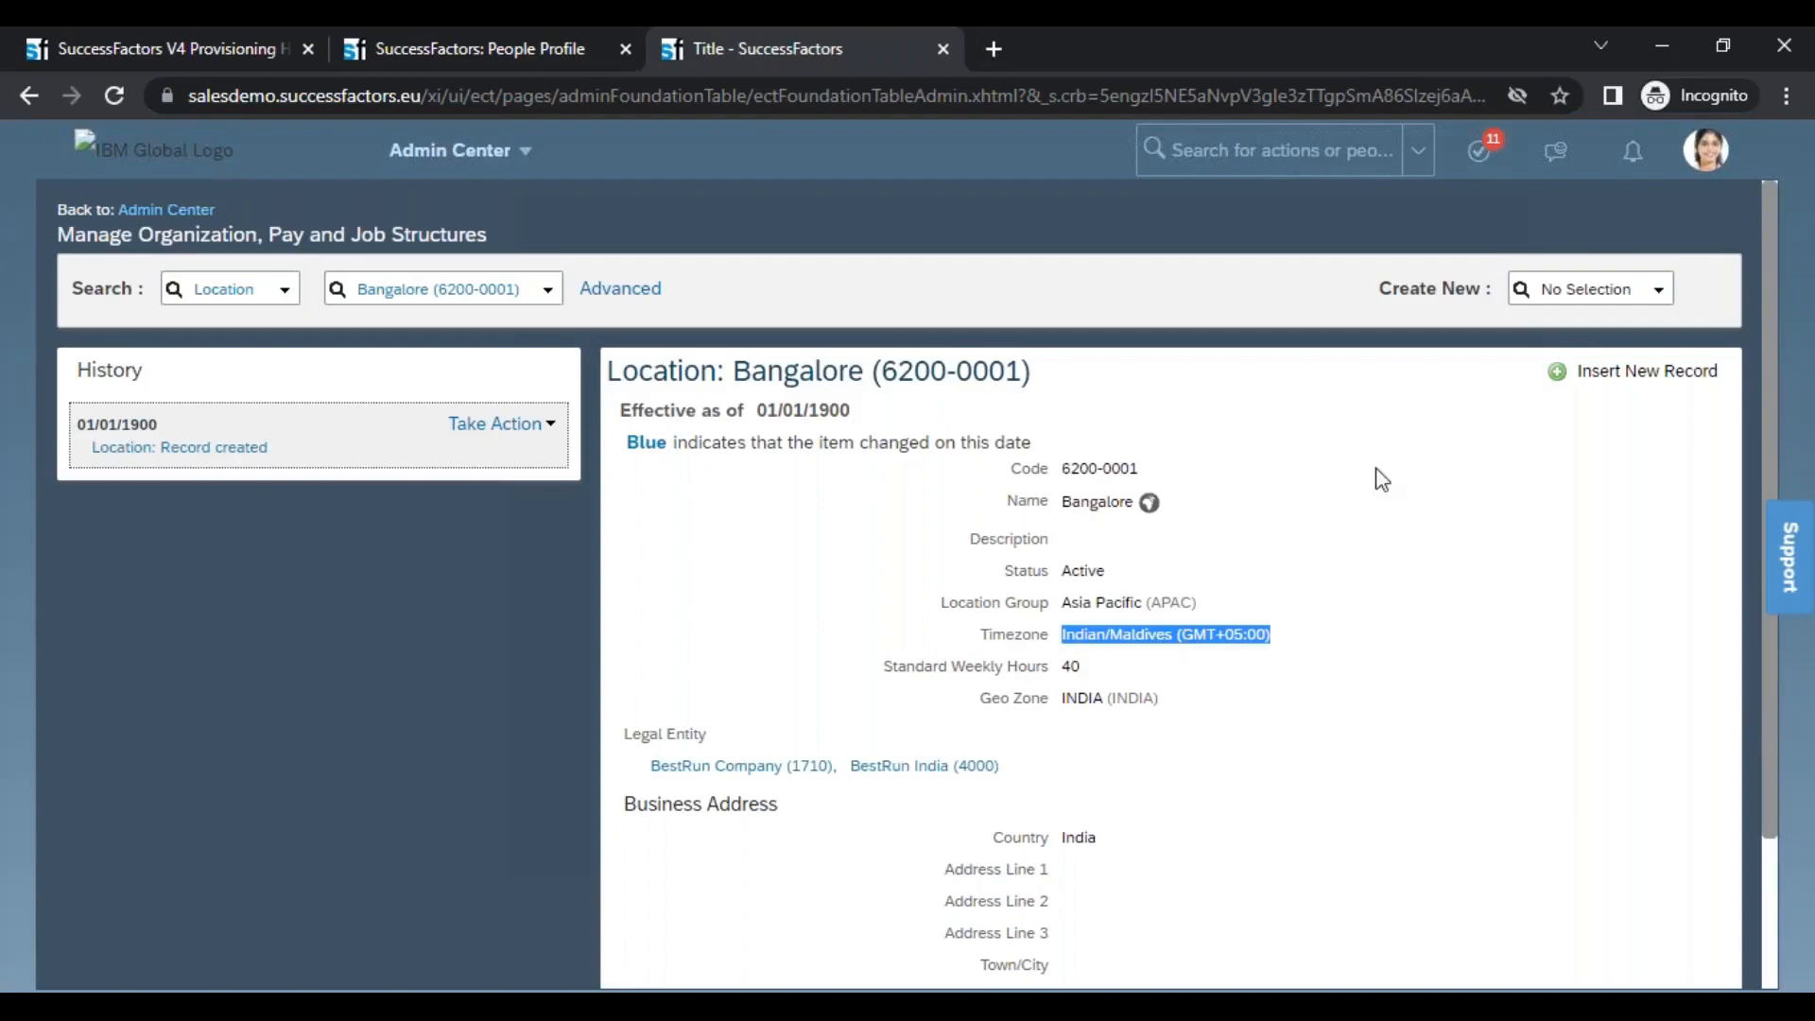
Search the actions for "corpor" to look for the corporate data model pages, and check the Provisioning company page
{"action": "left_click", "coordinate": [1313, 150]}
{"action": "type", "text": "corpor"}
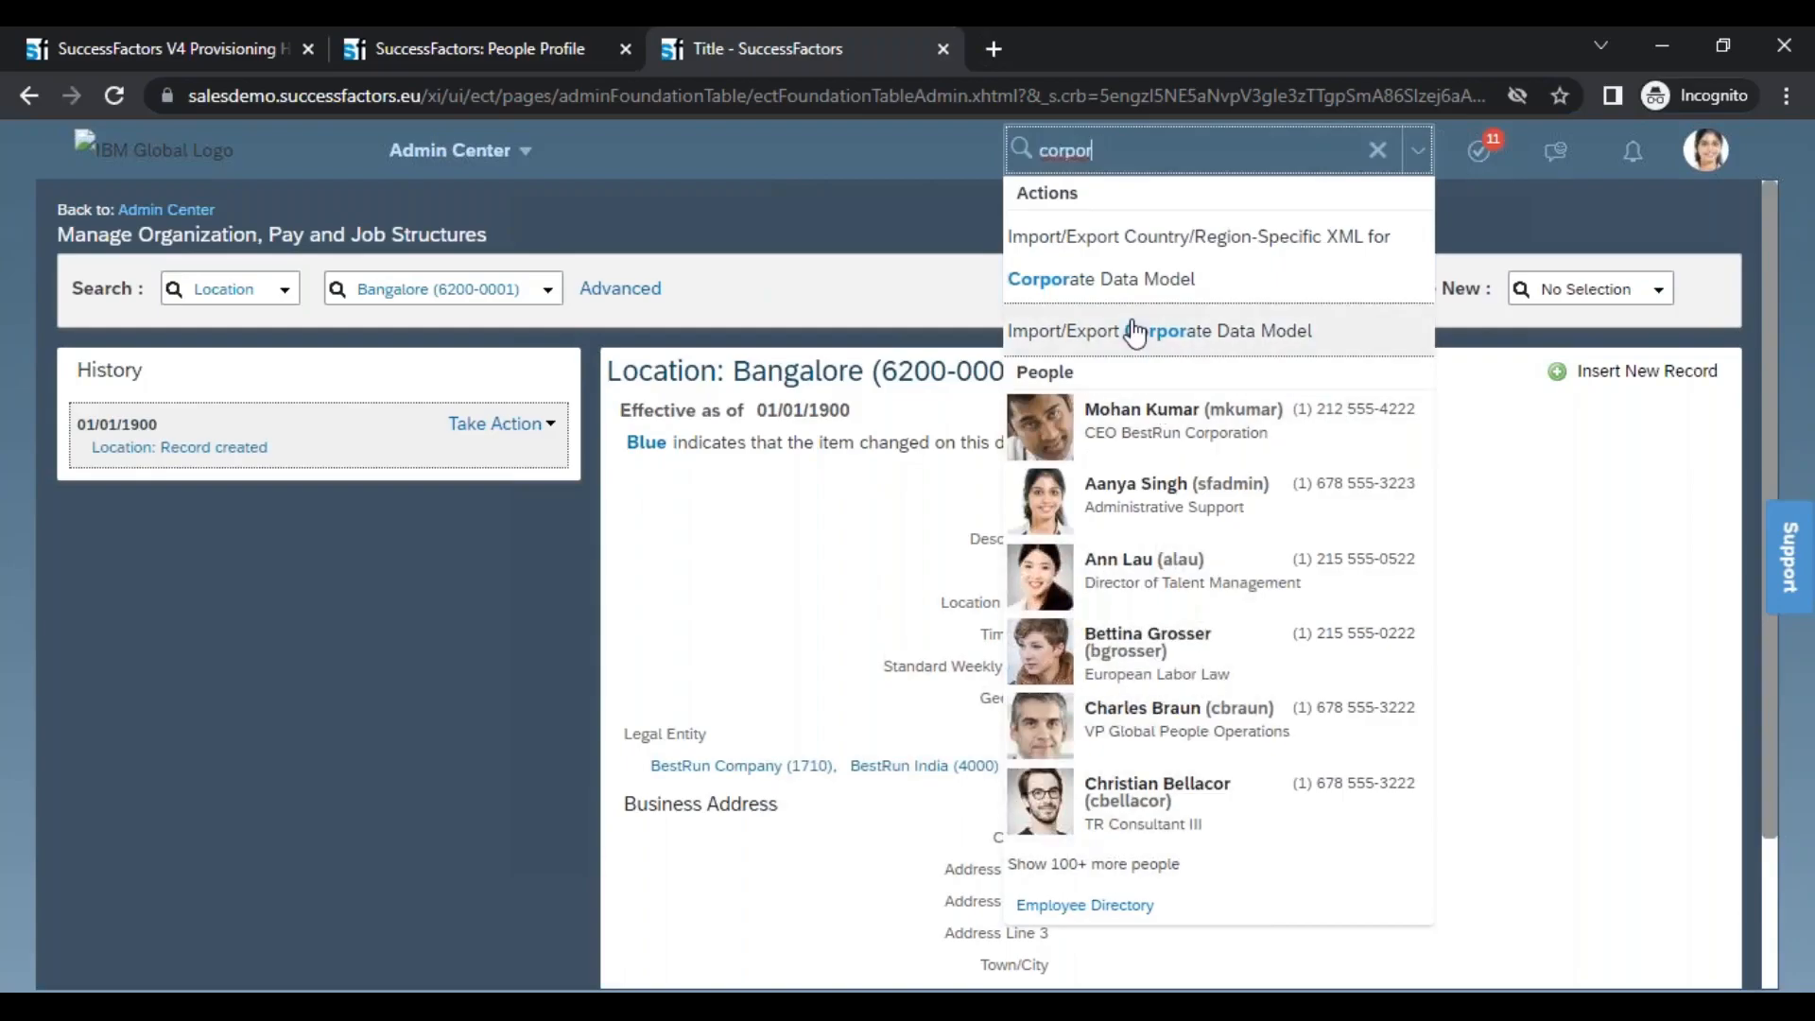
{"action": "left_click", "coordinate": [173, 50]}
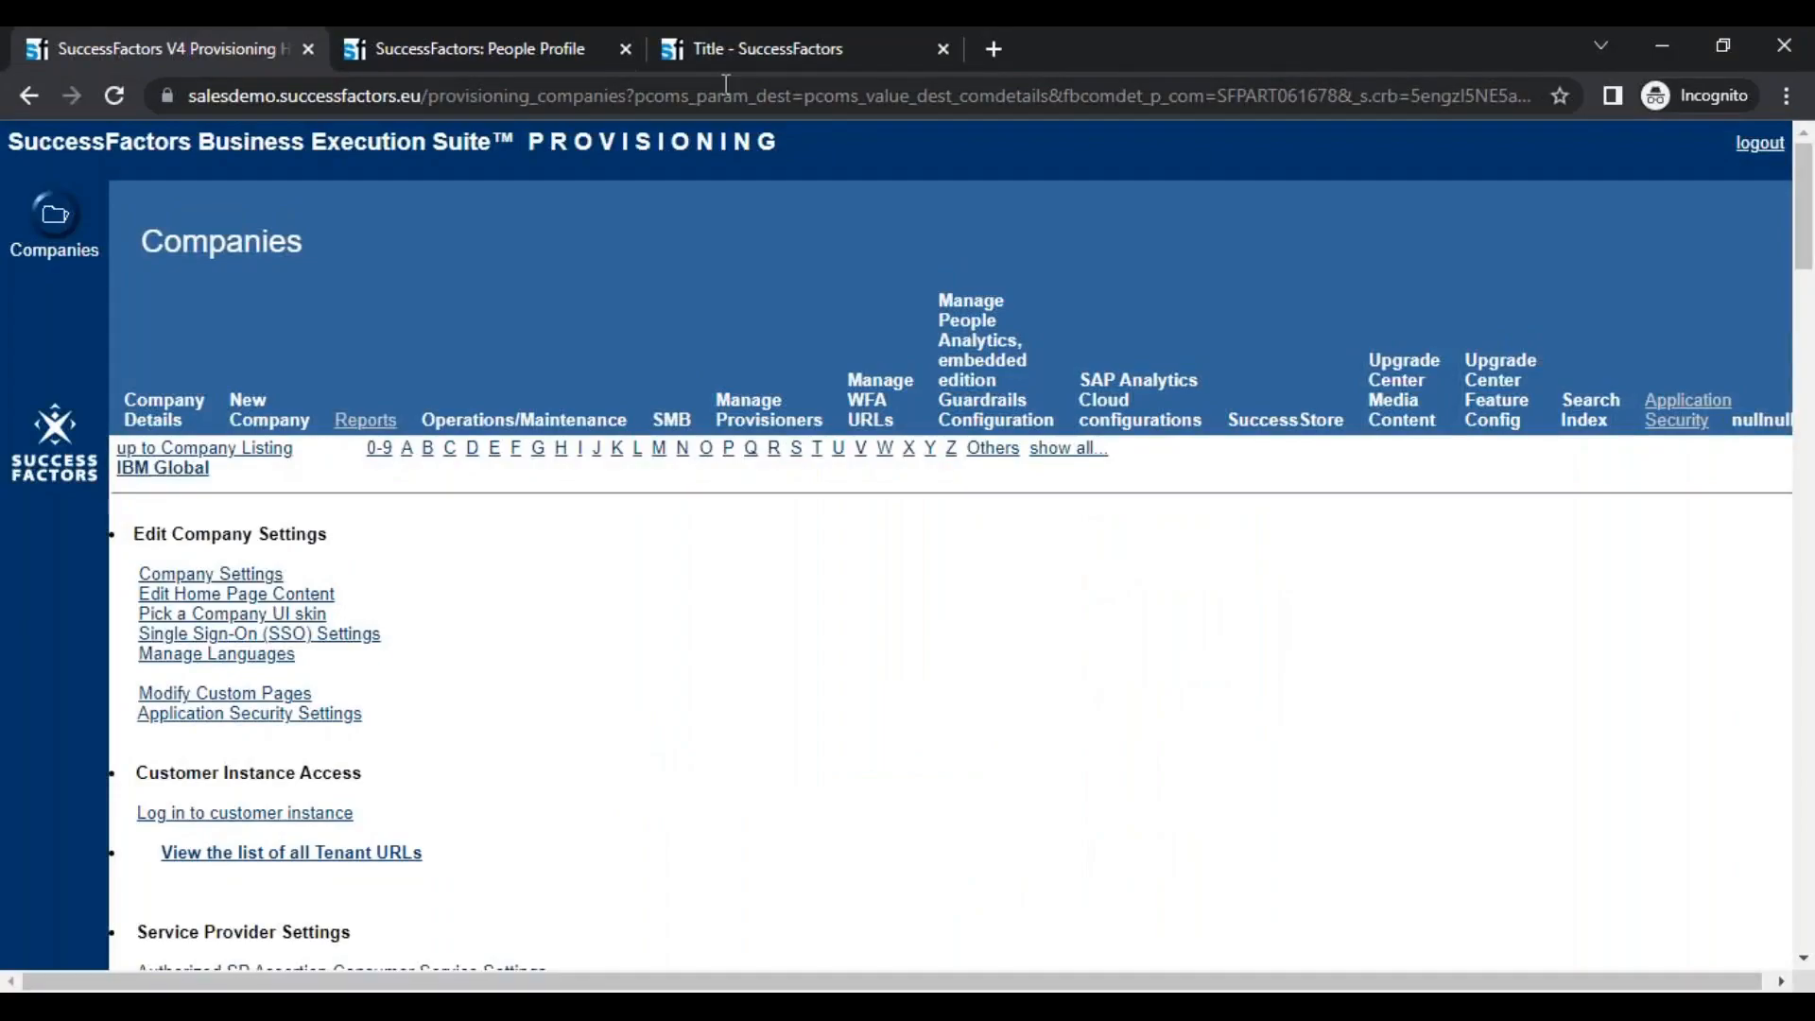
{"action": "left_click", "coordinate": [765, 59]}
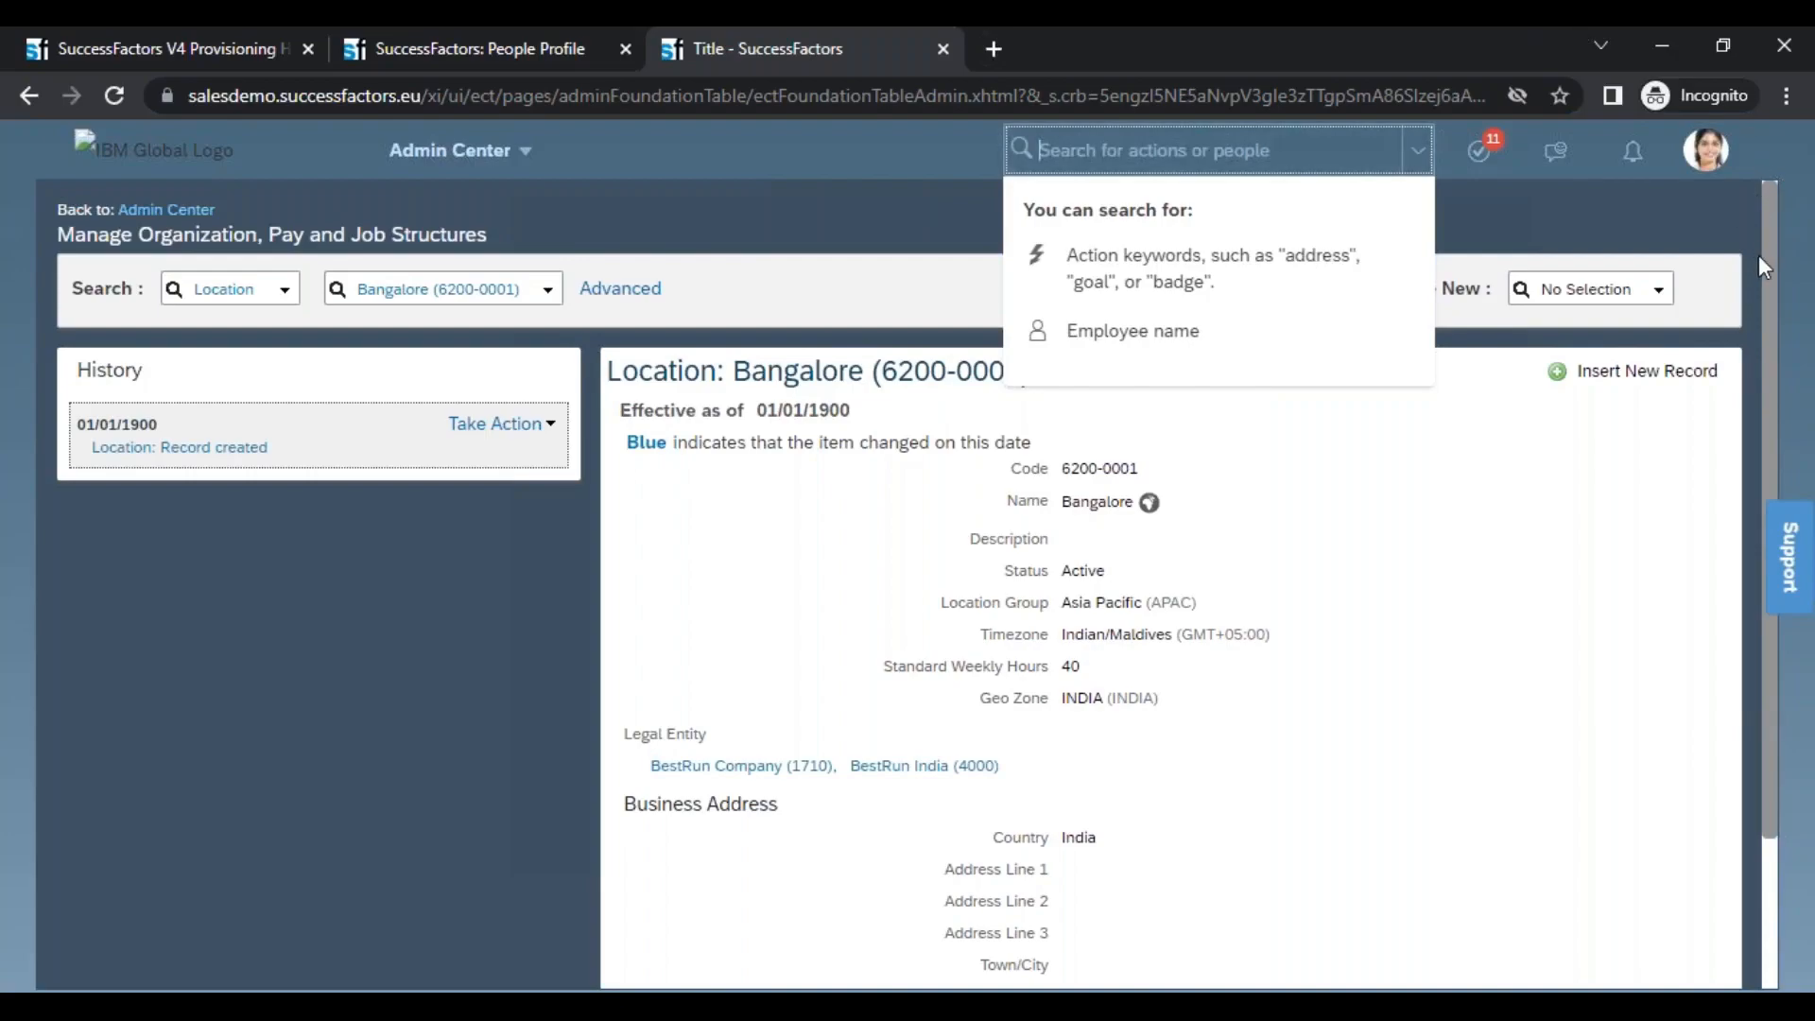
Switch to XMLPad and delete the closing search-field tag after the externalCode search field above the payGrade element
{"action": "key", "text": "alt+Tab"}
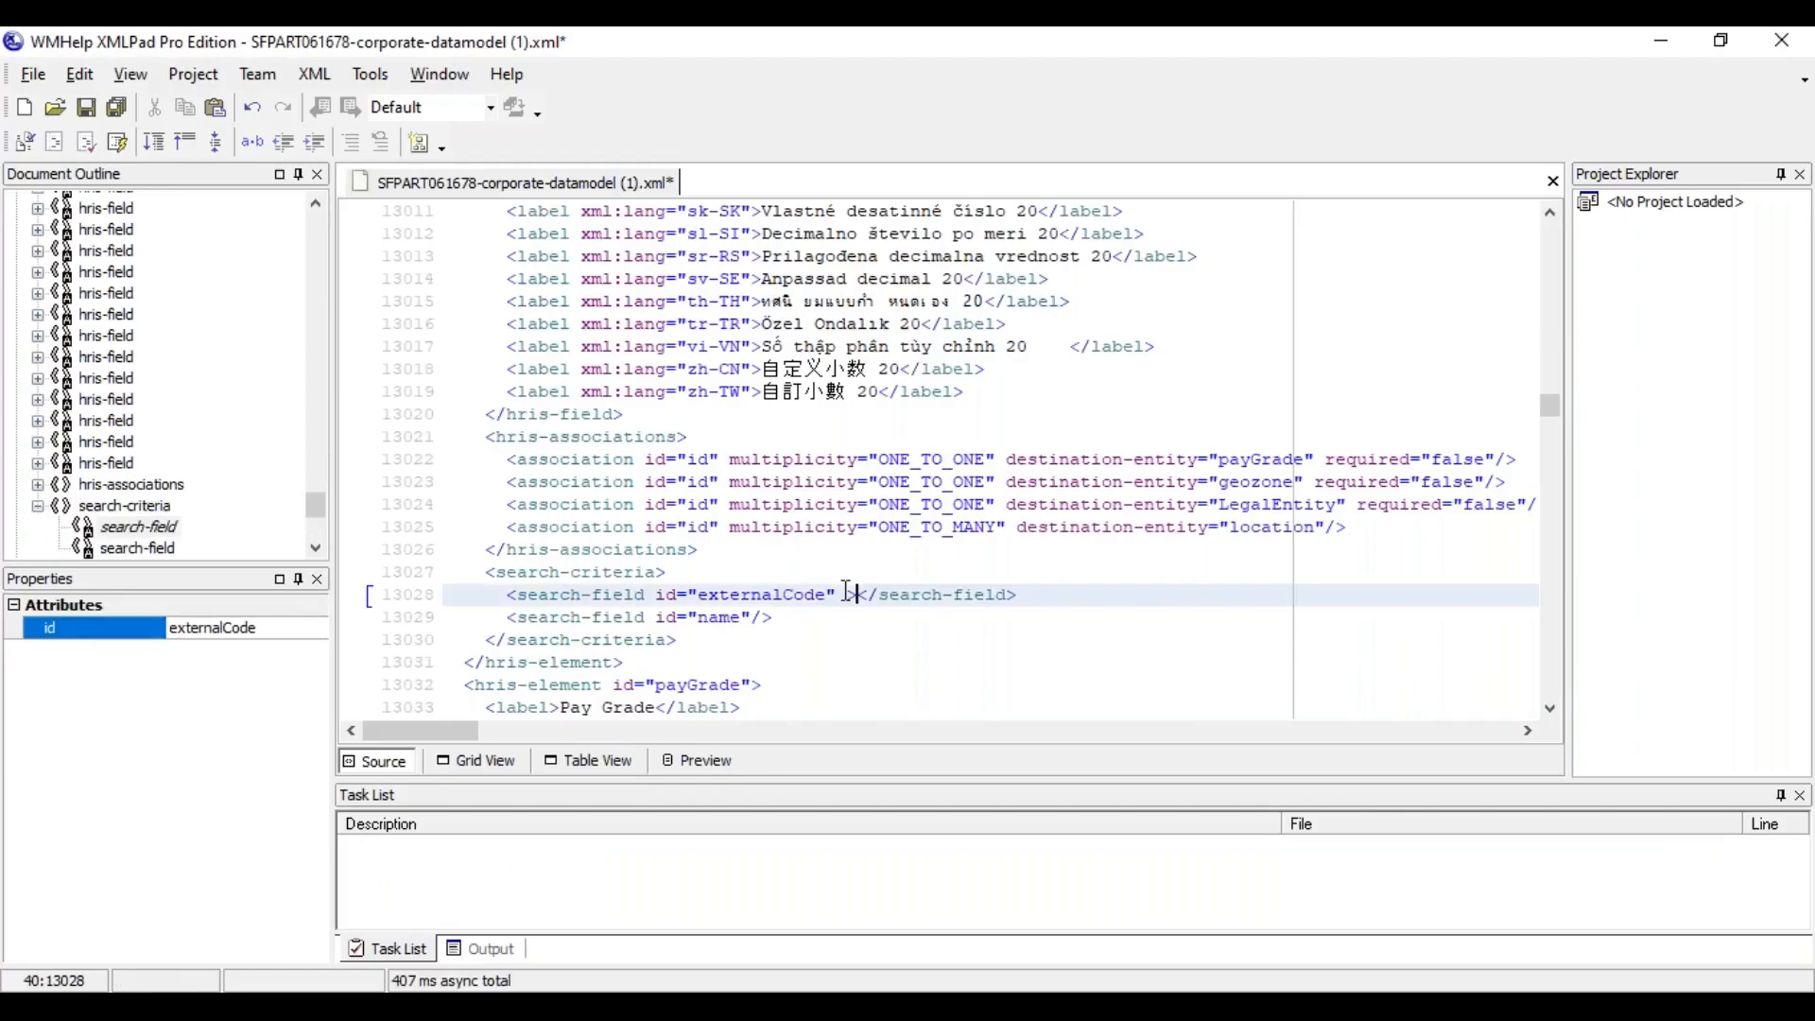
{"action": "key", "text": "Delete"}
{"action": "key", "text": "Delete"}
{"action": "key", "text": "Delete"}
{"action": "key", "text": "Delete"}
{"action": "key", "text": "Delete"}
{"action": "key", "text": "Delete"}
{"action": "key", "text": "Delete"}
{"action": "key", "text": "Delete"}
{"action": "key", "text": "Delete"}
{"action": "key", "text": "Delete"}
{"action": "key", "text": "Delete"}
{"action": "key", "text": "Delete"}
{"action": "key", "text": "Delete"}
{"action": "key", "text": "Delete"}
{"action": "key", "text": "Delete"}
{"action": "key", "text": "Delete"}
{"action": "key", "text": "Delete"}
{"action": "key", "text": "Delete"}
{"action": "key", "text": "Delete"}
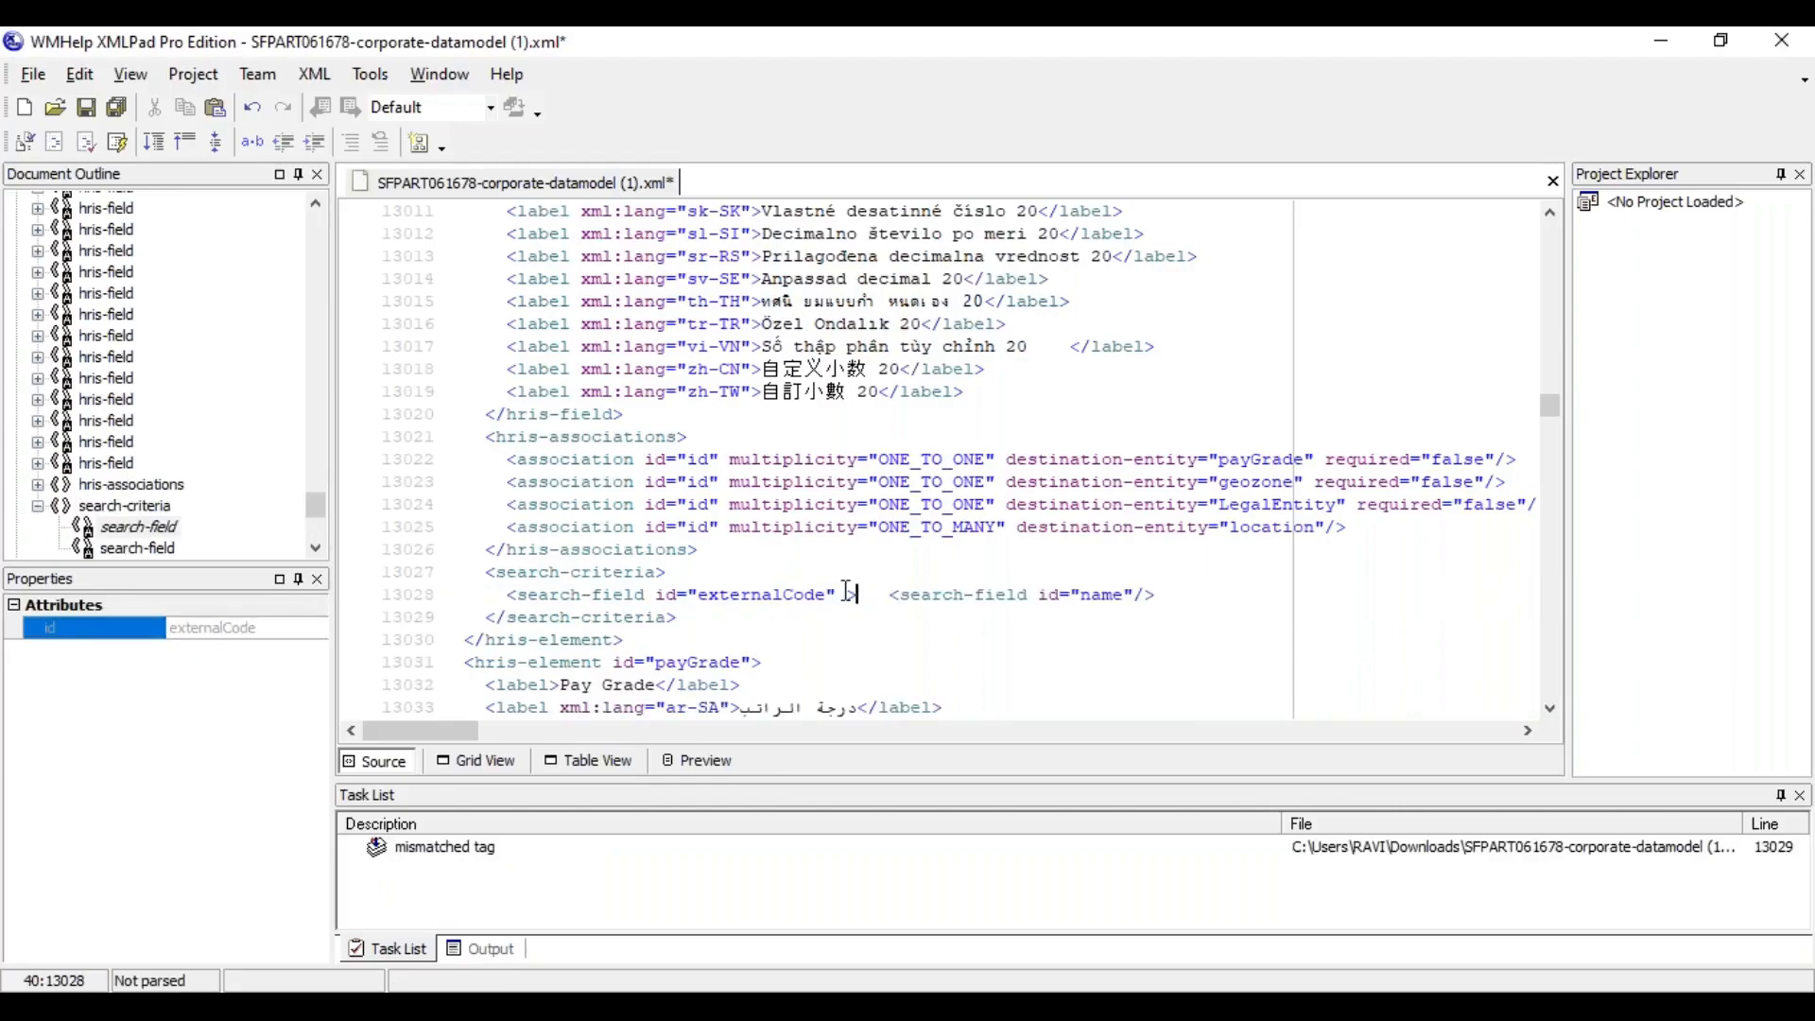
{"action": "left_click", "coordinate": [792, 730]}
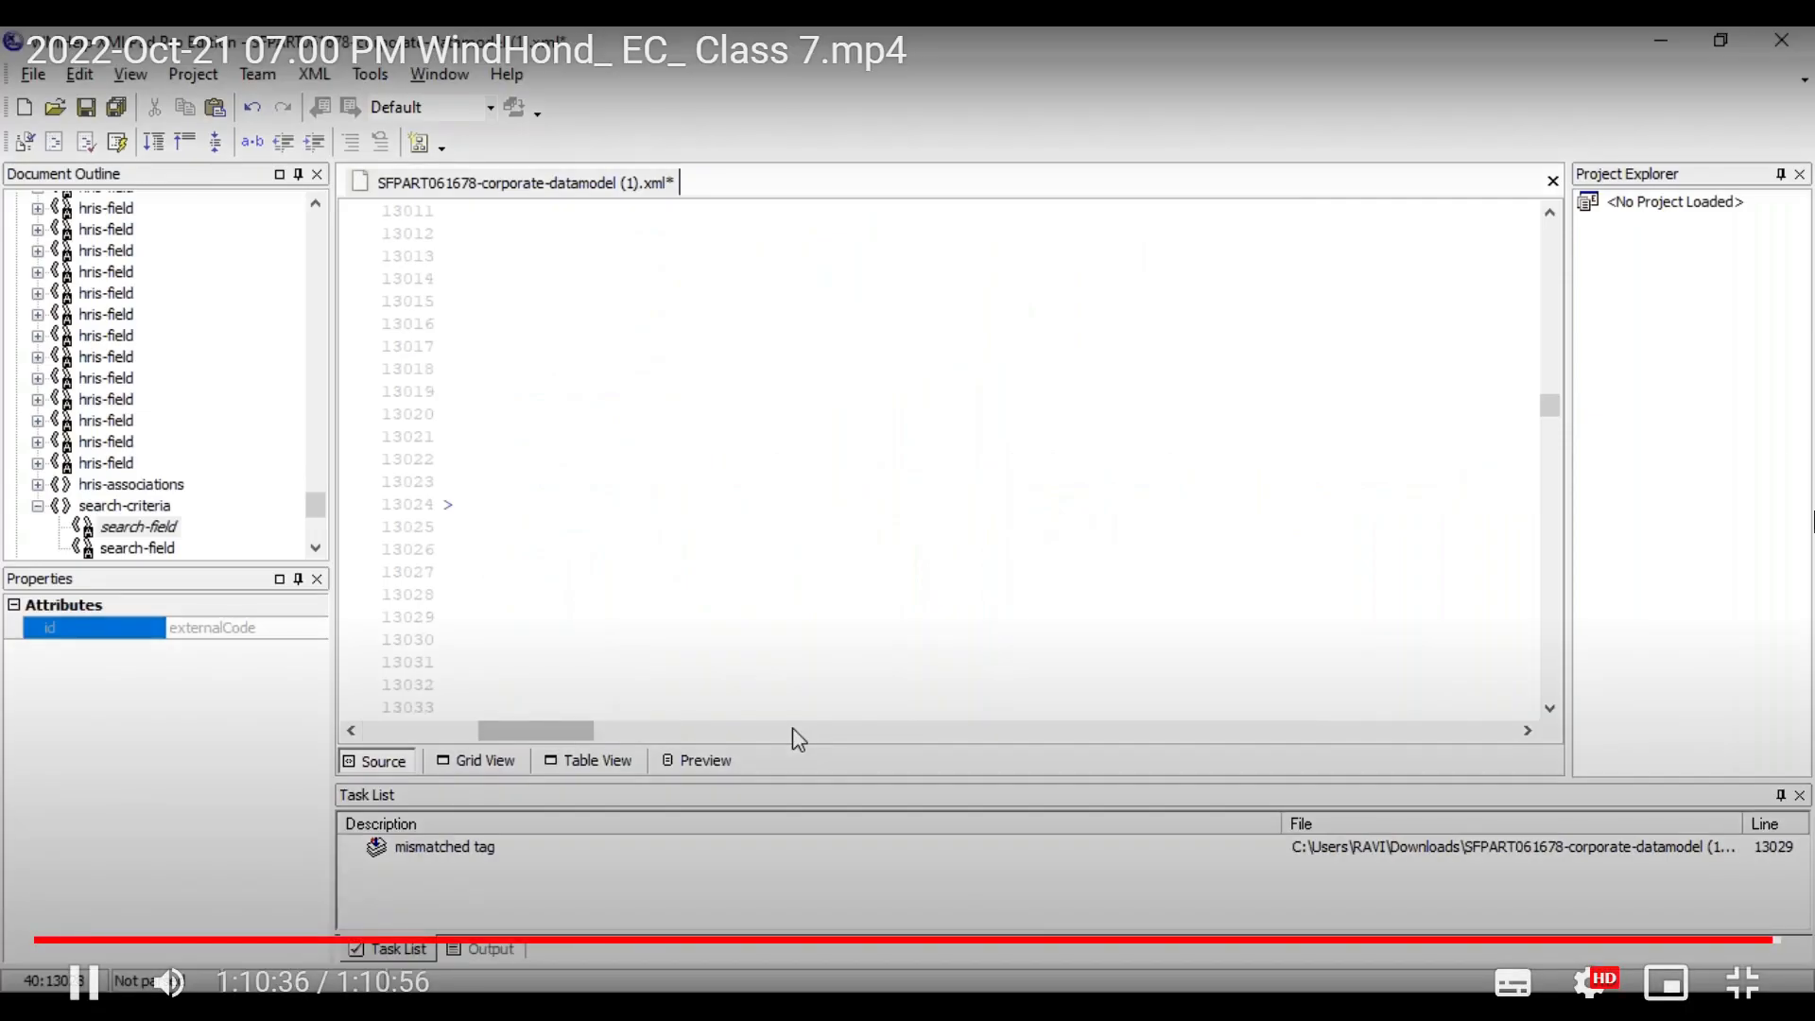